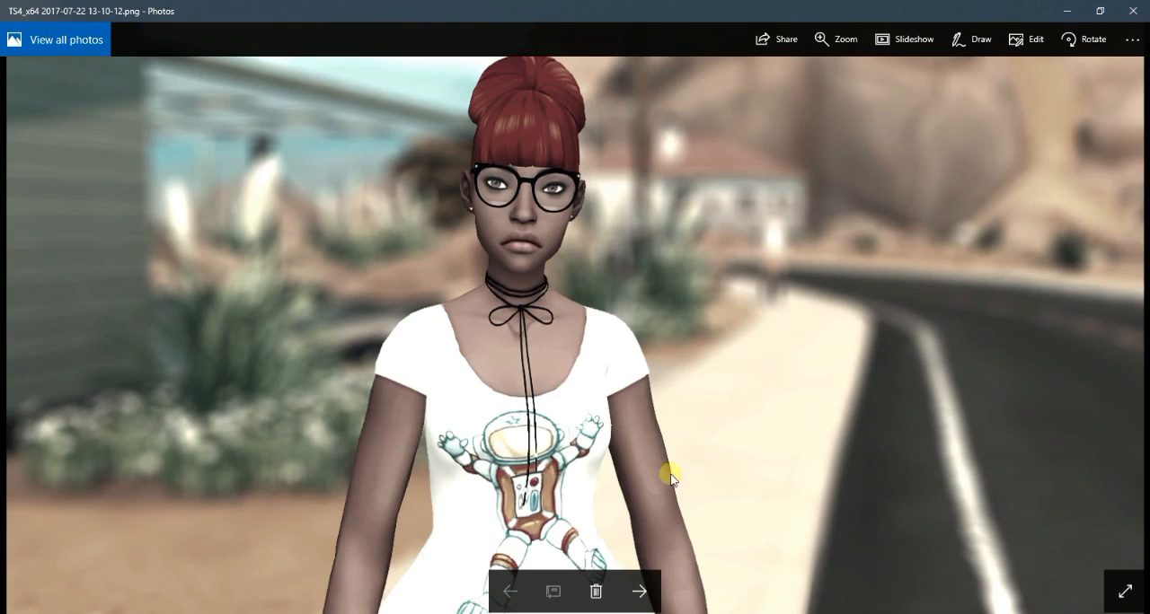
- Switch to Sims 4 Studio, start a CAS standalone project, and filter the catalog to female adult hair
left_click(1066, 12)
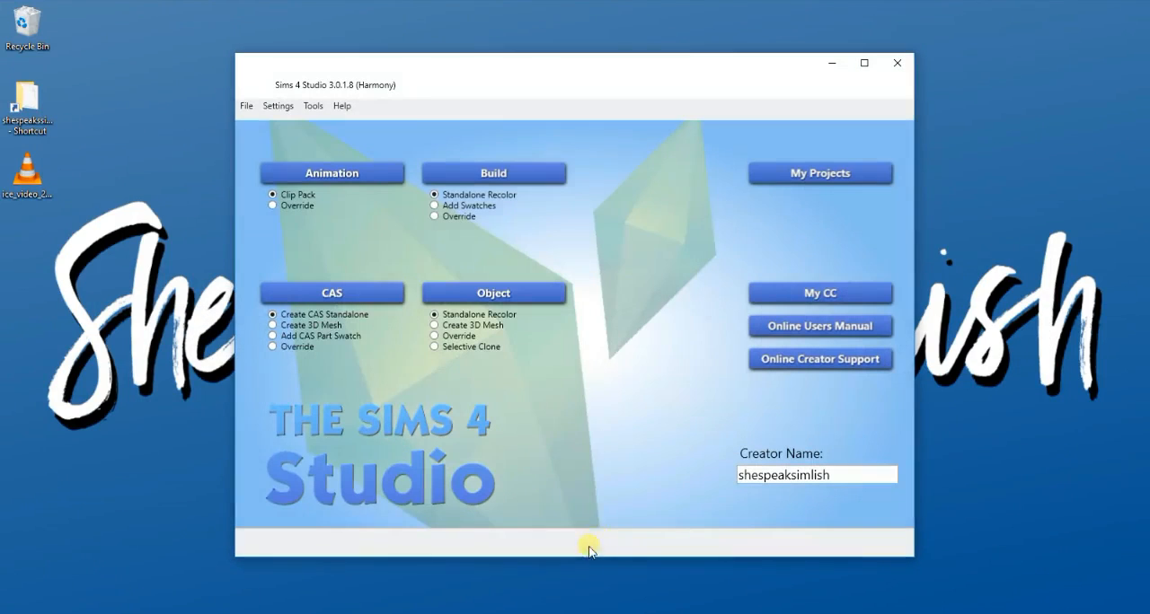
left_click(331, 294)
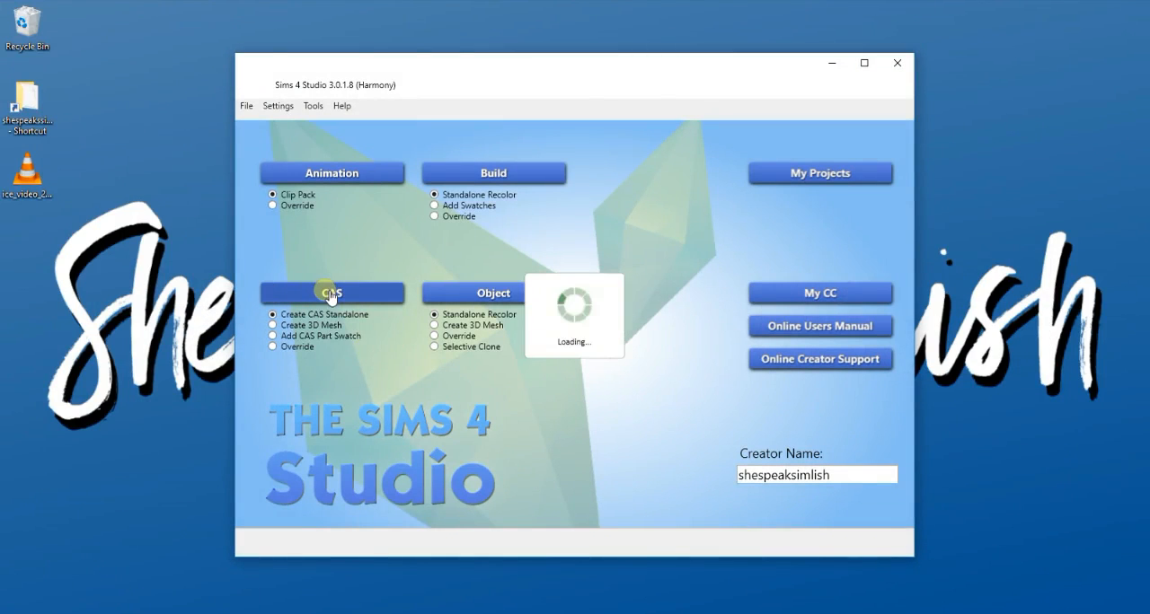
left_click(299, 139)
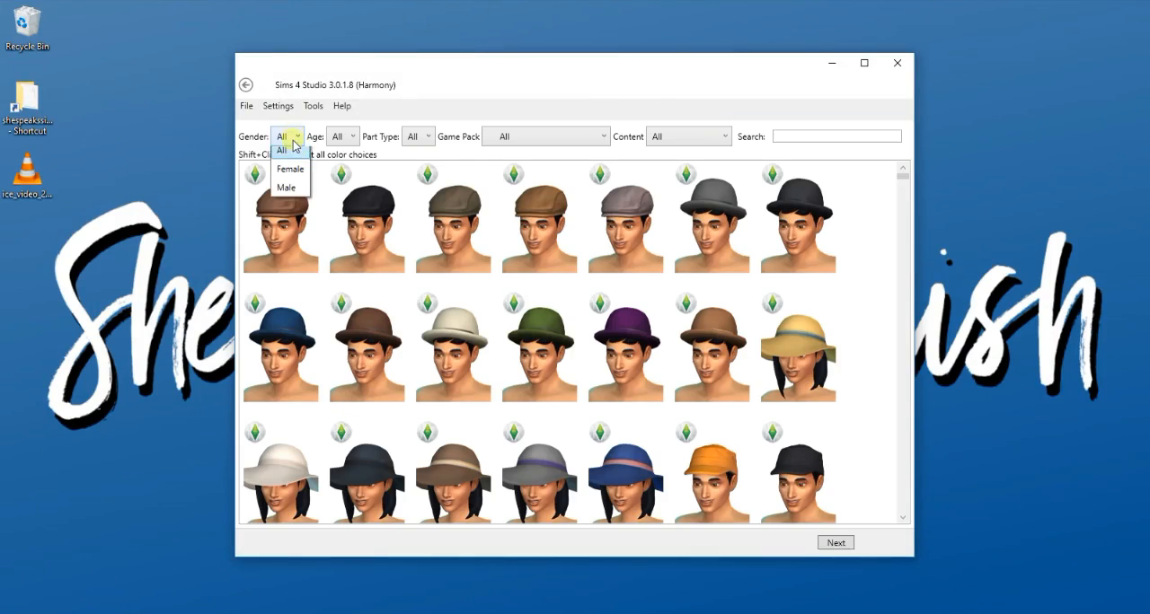
left_click(284, 168)
left_click(359, 137)
left_click(359, 175)
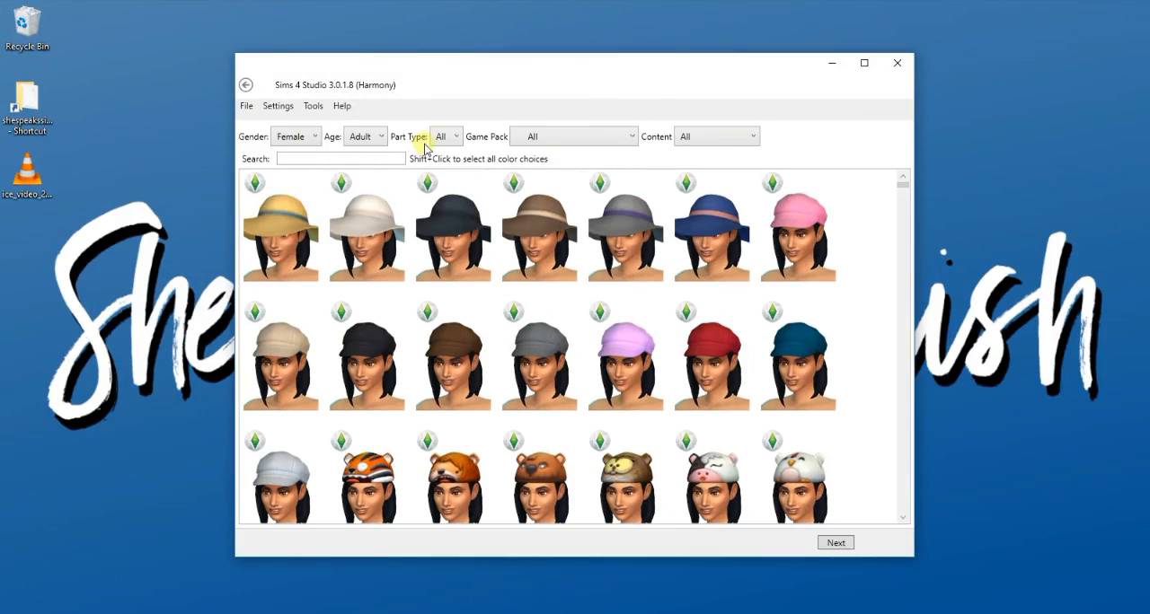
left_click(441, 136)
left_click(458, 195)
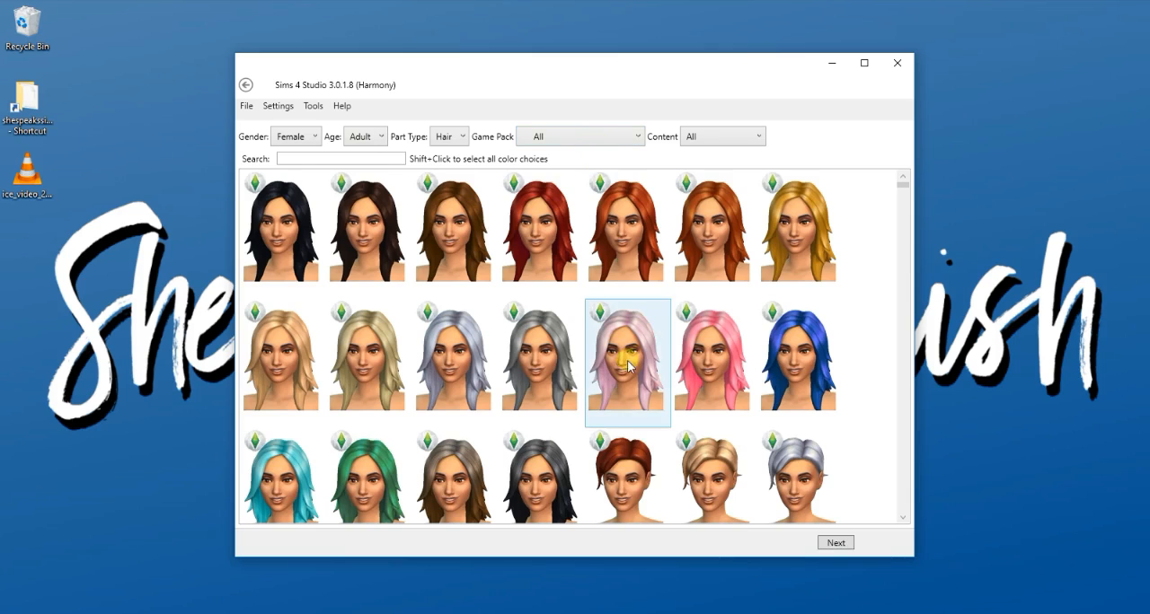
- Limit the hair catalog to the Get To Work game pack
scroll(622, 361, "down", 6)
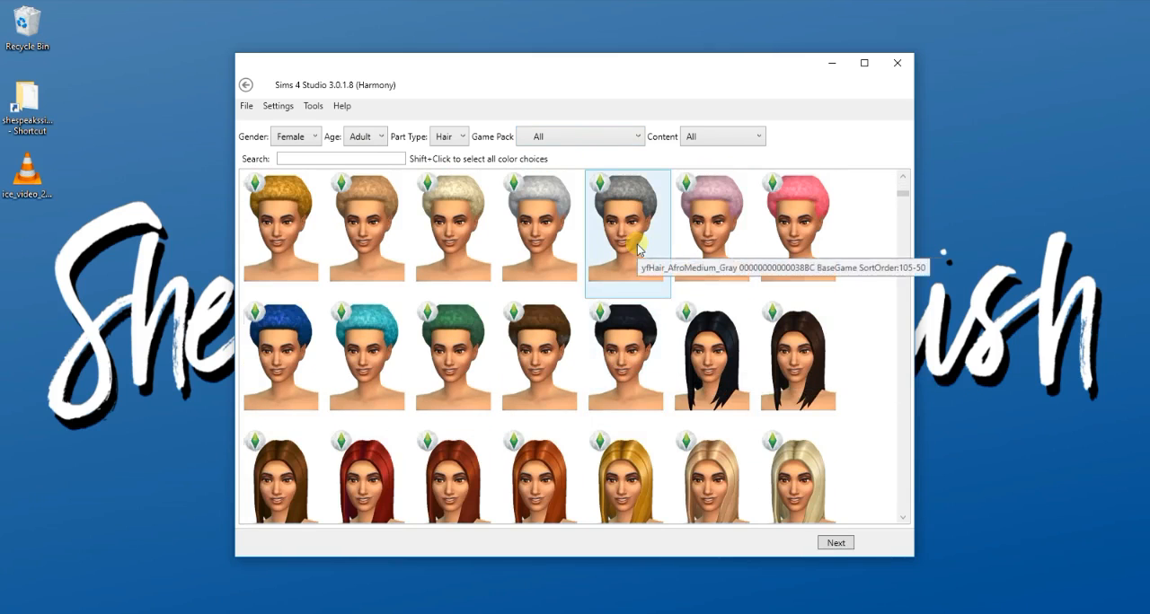
scroll(626, 245, "down", 3)
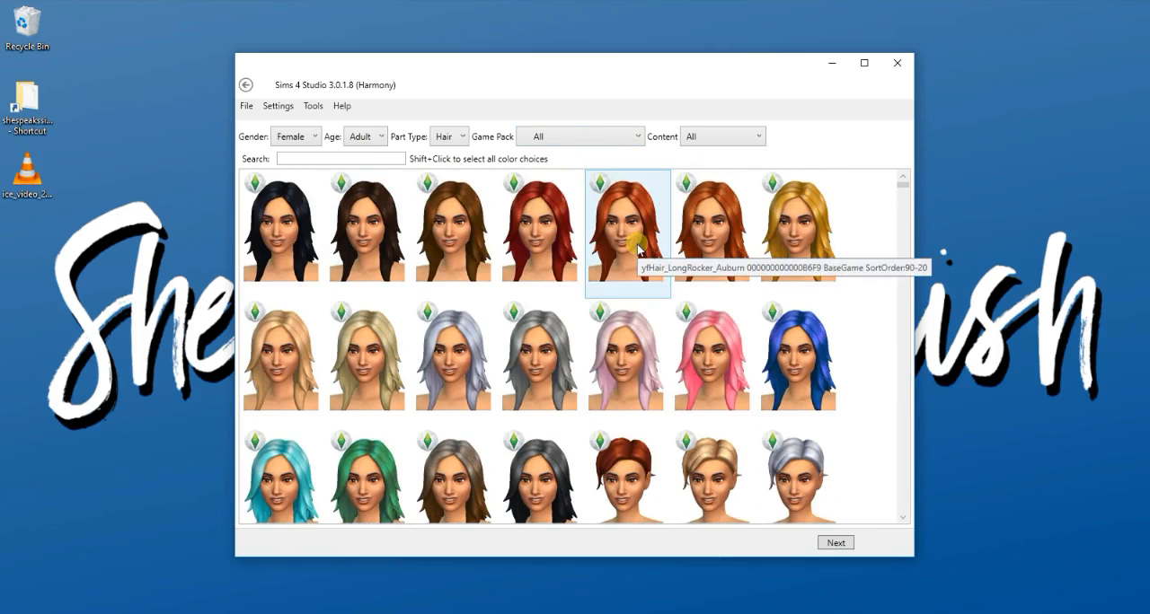
left_click(592, 139)
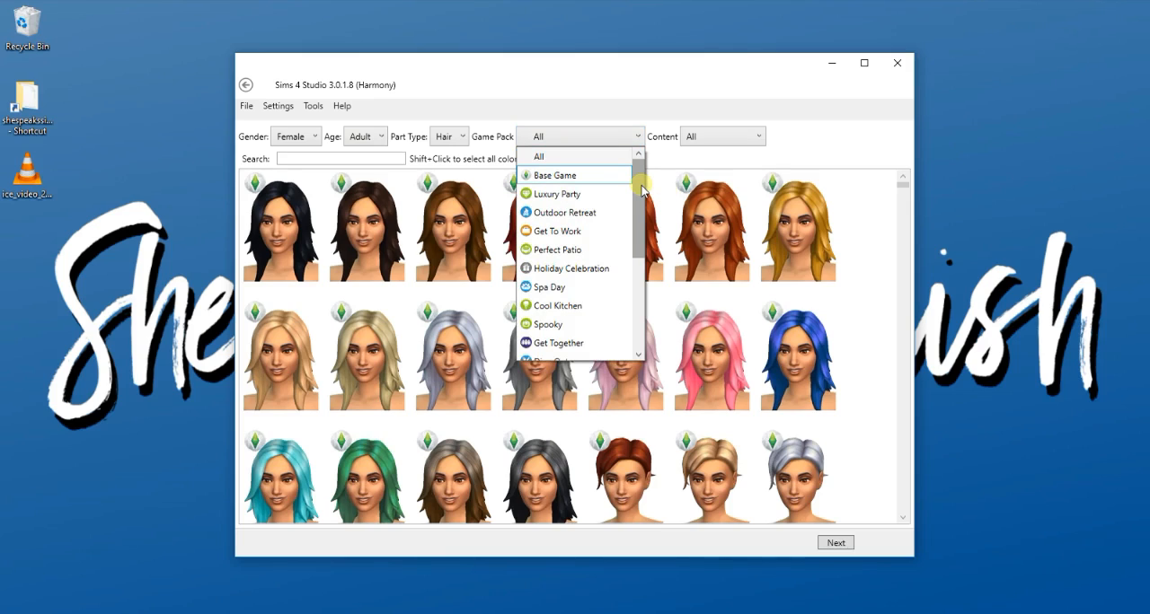
mouse_move(641, 189)
left_mouse_down()
mouse_move(642, 296)
mouse_move(635, 185)
left_mouse_up()
left_click(600, 232)
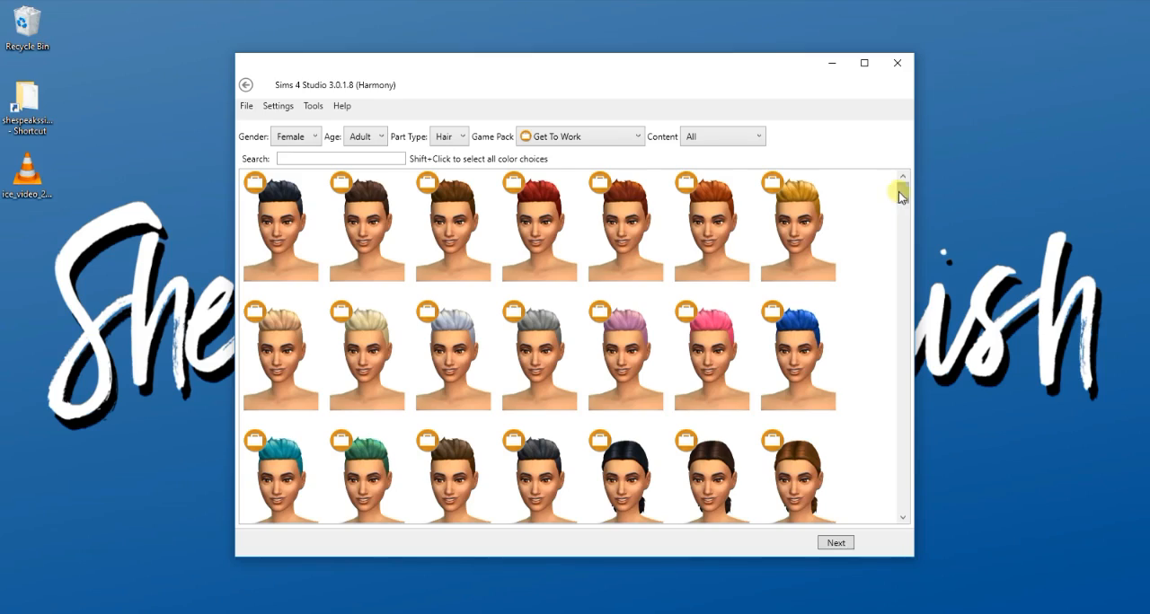
- Choose the blonde shaved bun top hair and save it as a new package named "tutorial base"
left_click_drag(899, 193, 902, 330)
left_click(813, 289)
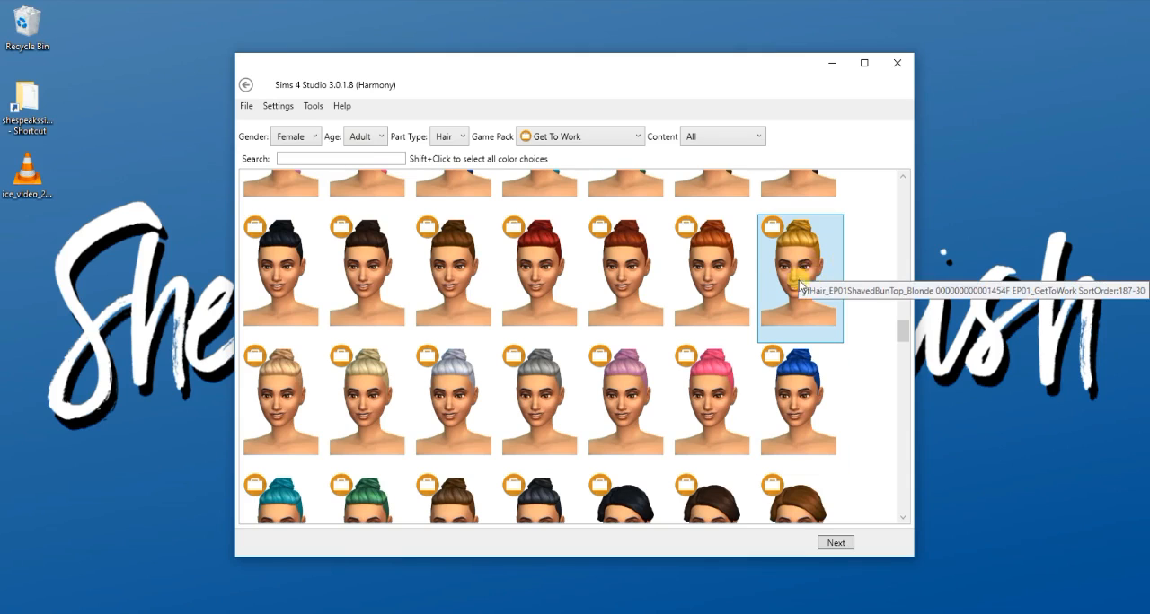
left_click(846, 543)
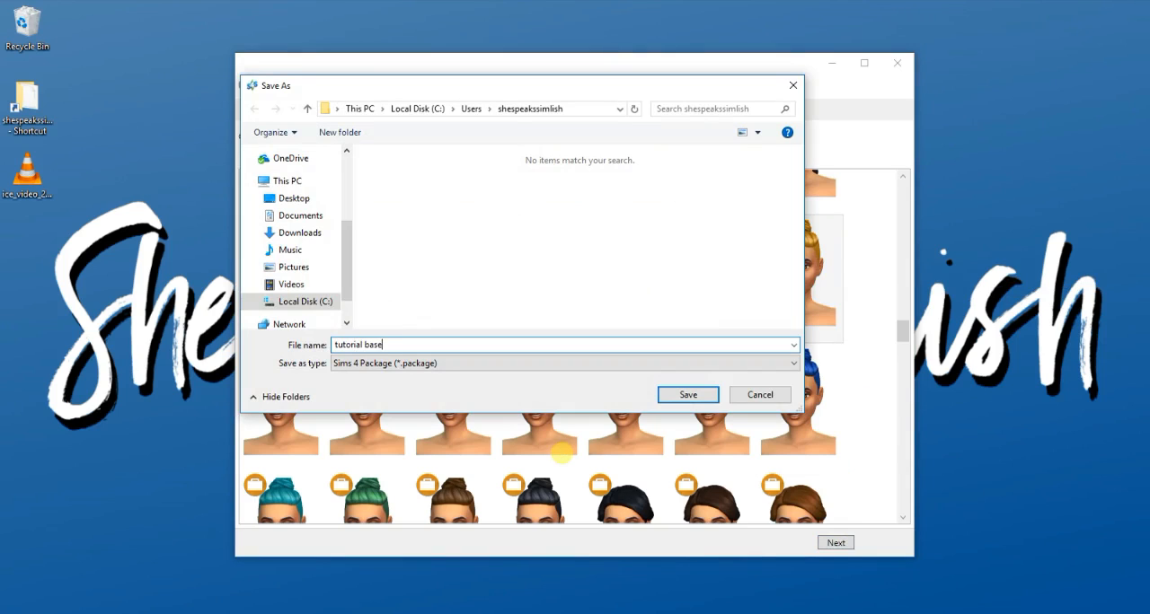
key("Return")
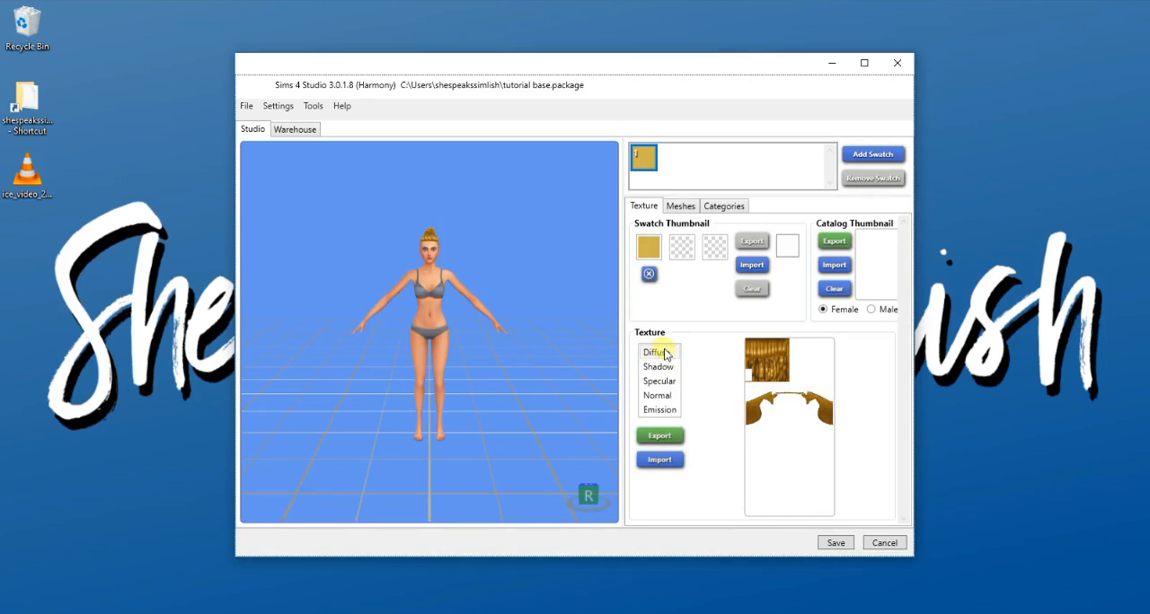
- Export the bun hair's diffuse texture as a PNG image named "tutorial base"
left_click(659, 435)
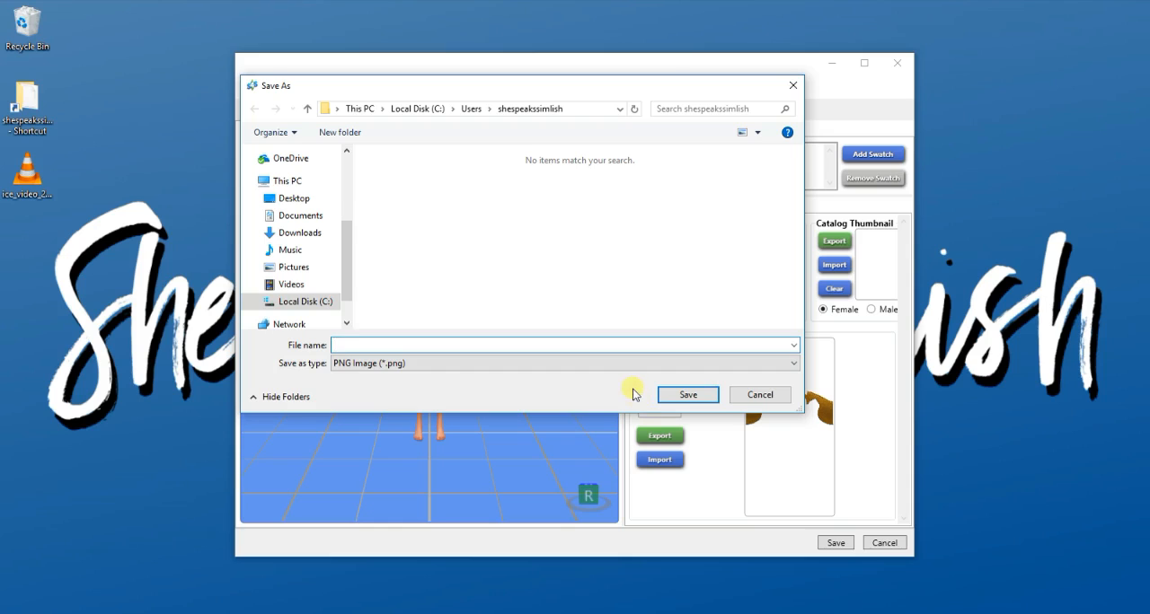
type("tutor")
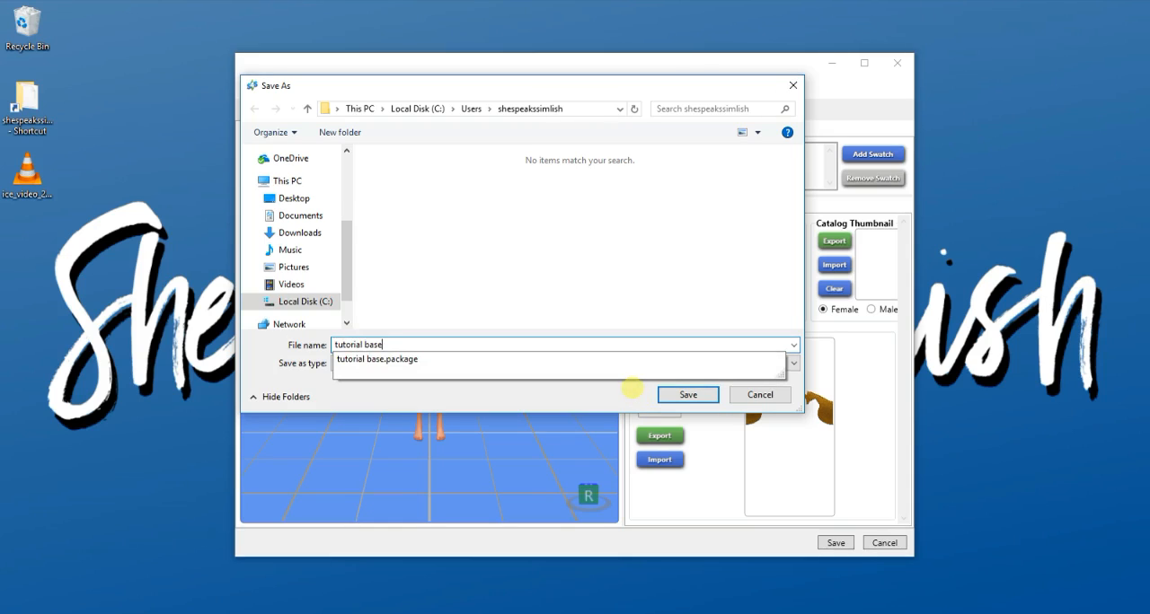
type("ial base")
key("Return")
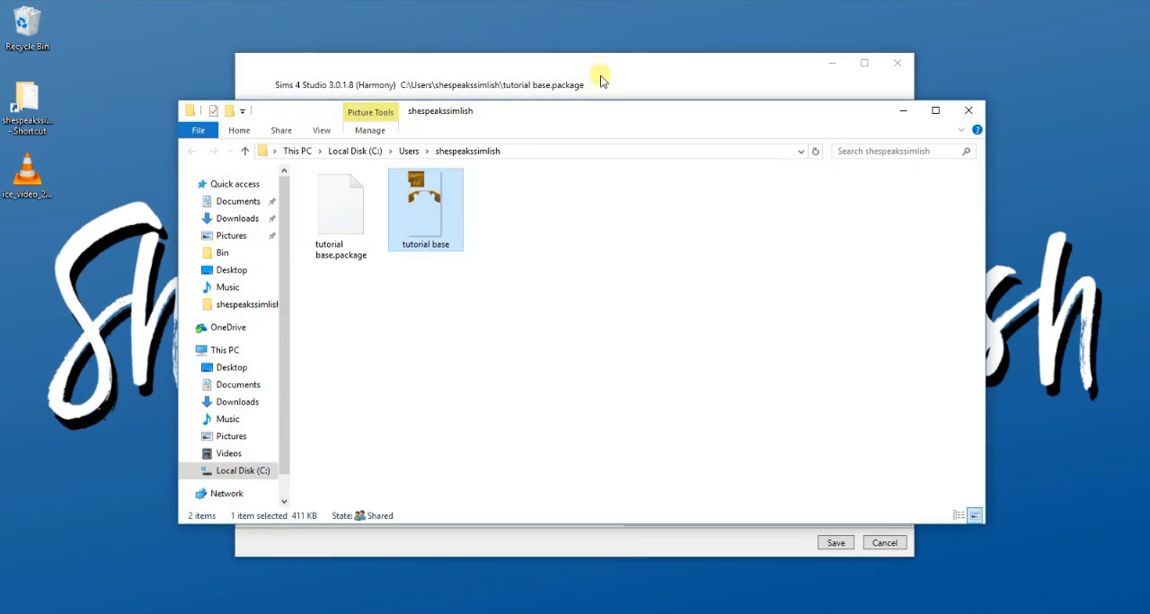
- Export the bun hair's LOD 0 mesh as a Blender file named "tutorial base"
left_click(597, 76)
left_click(680, 206)
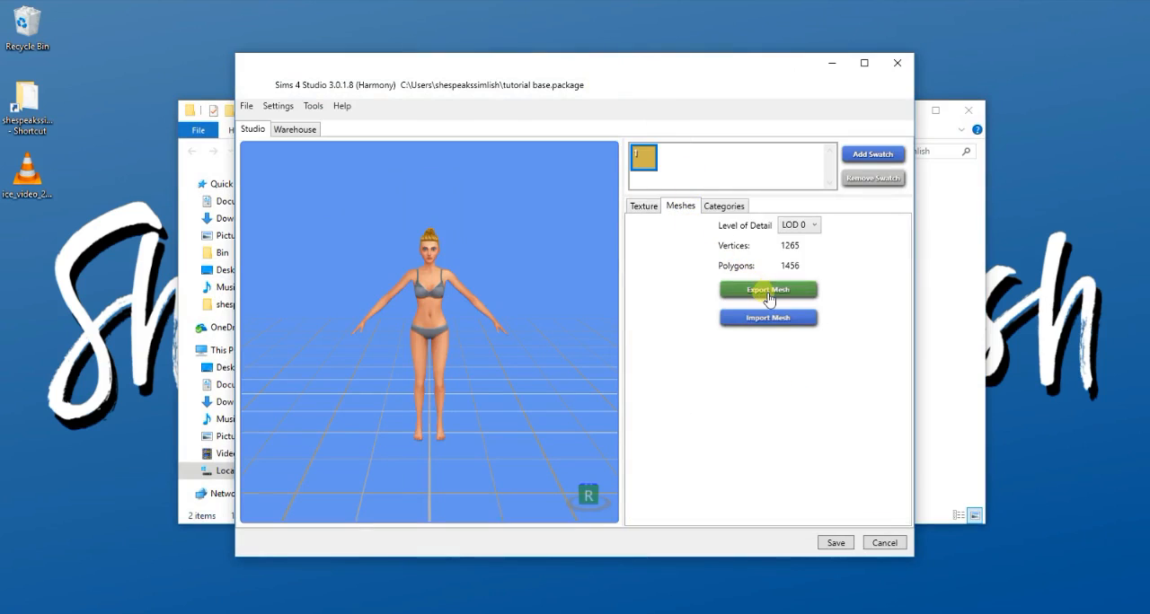
left_click(765, 292)
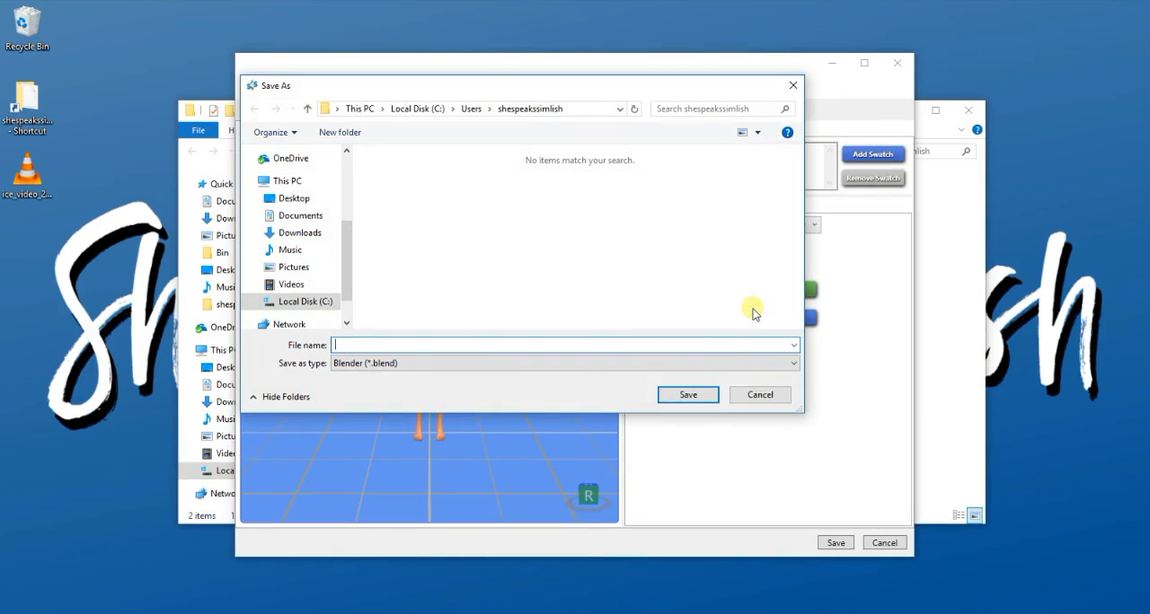
type("tutorial base")
key("Return")
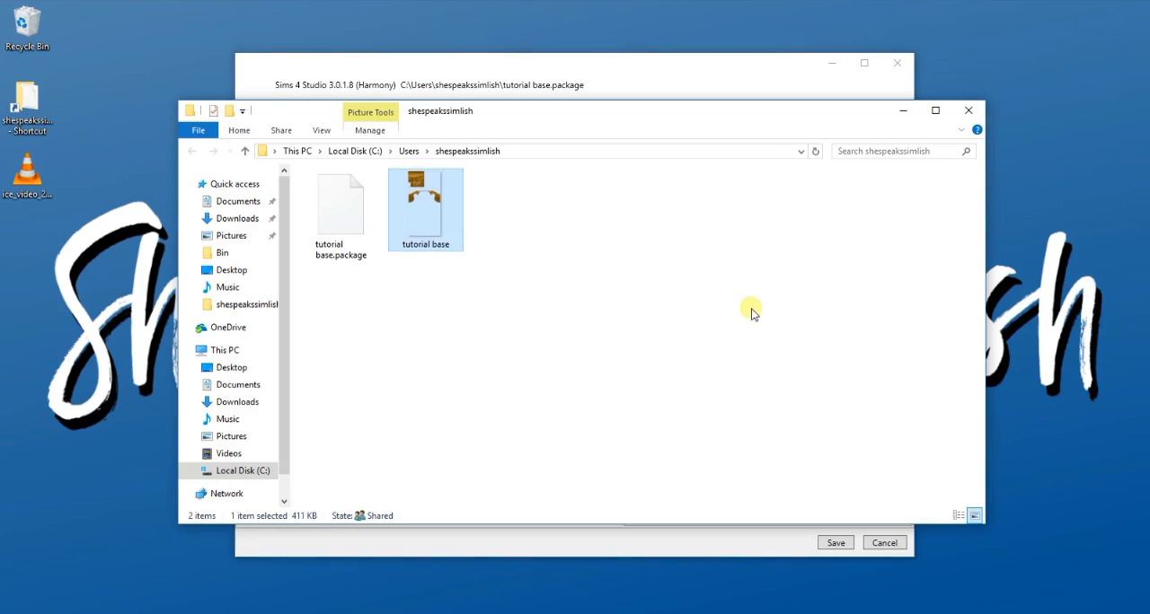
- Return to the main menu, start another CAS standalone project, and limit the hair catalog to the Dine Out pack
left_click(528, 68)
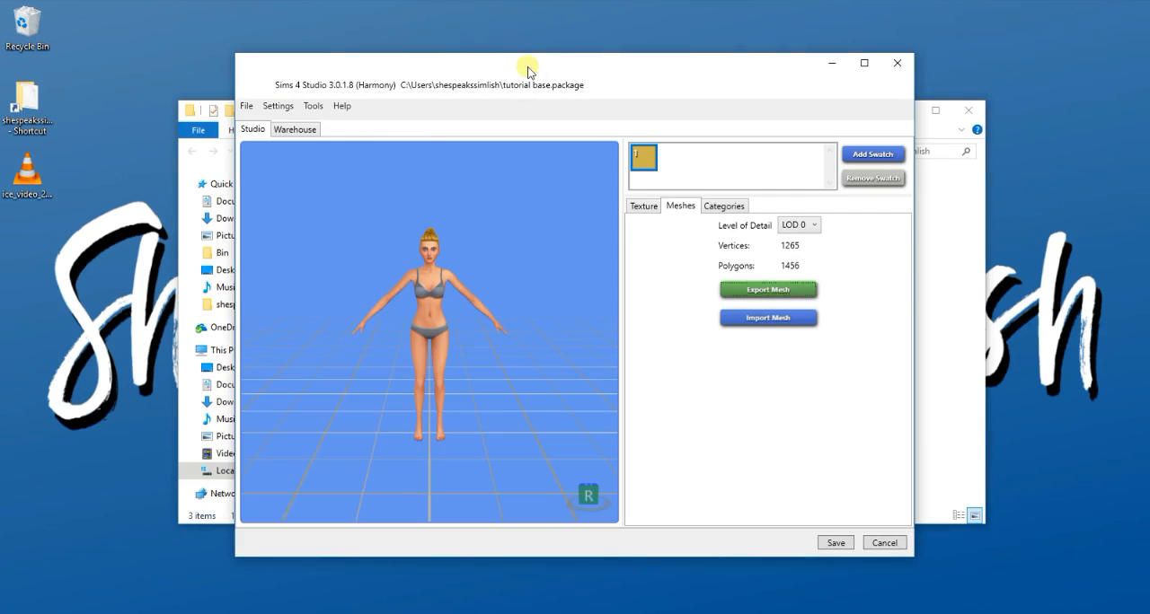
left_click(246, 106)
left_click(265, 121)
left_click(344, 294)
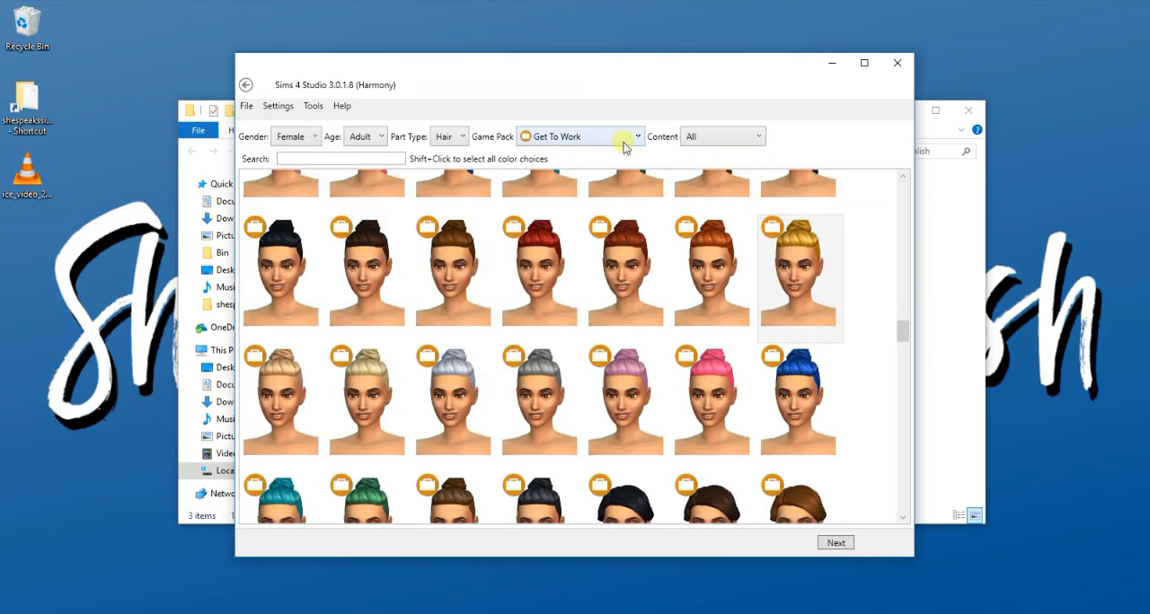
left_click(618, 138)
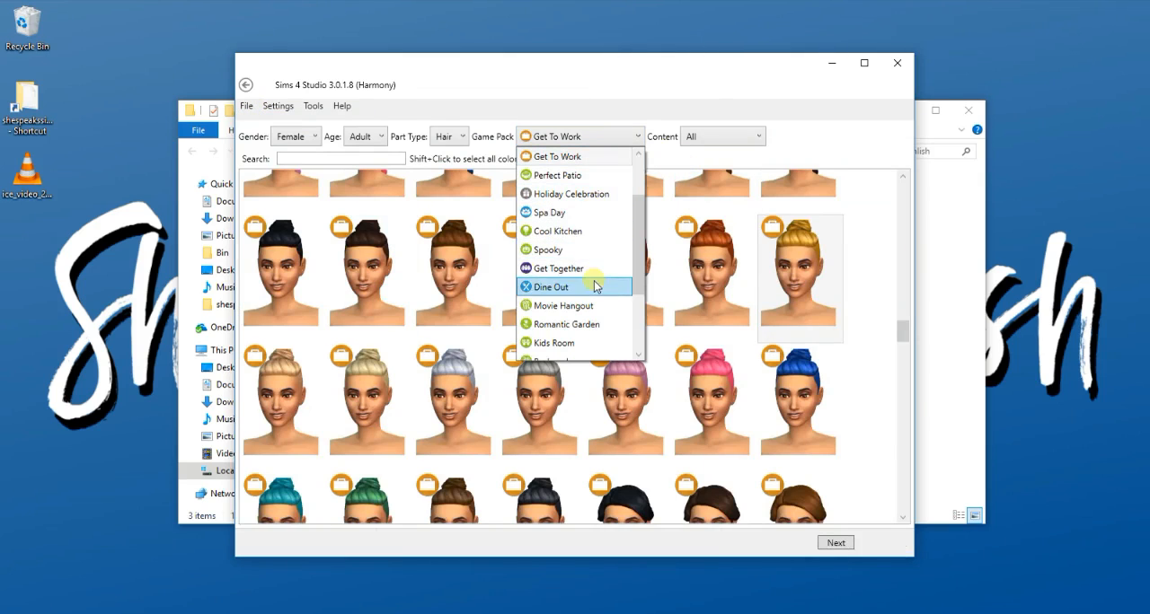
left_click(550, 286)
- Choose the hot pink bob with bangs and save it as a new package named "tutorial bang"
scroll(904, 294, "up", 1)
scroll(904, 294, "up", 10)
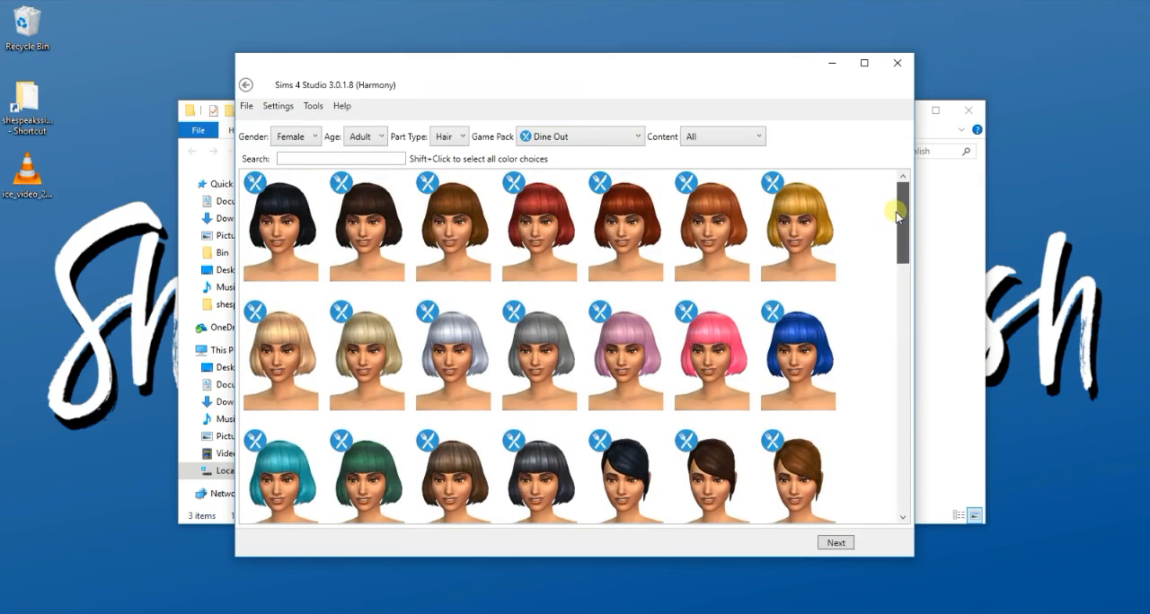
left_click(712, 359)
left_click(835, 542)
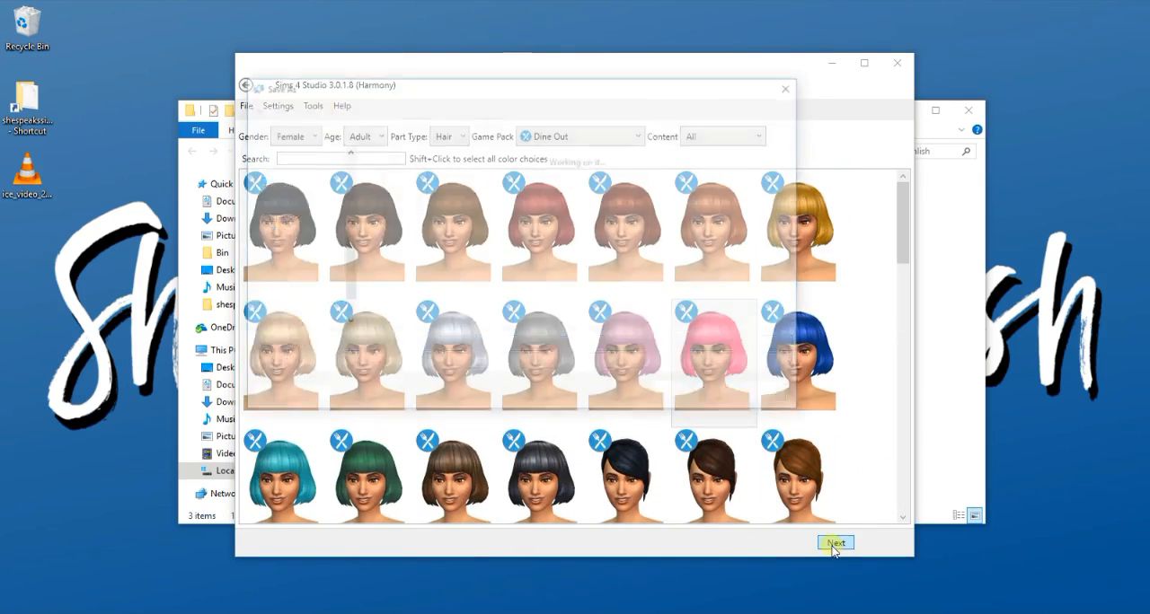
type("tutorial bang")
key("Return")
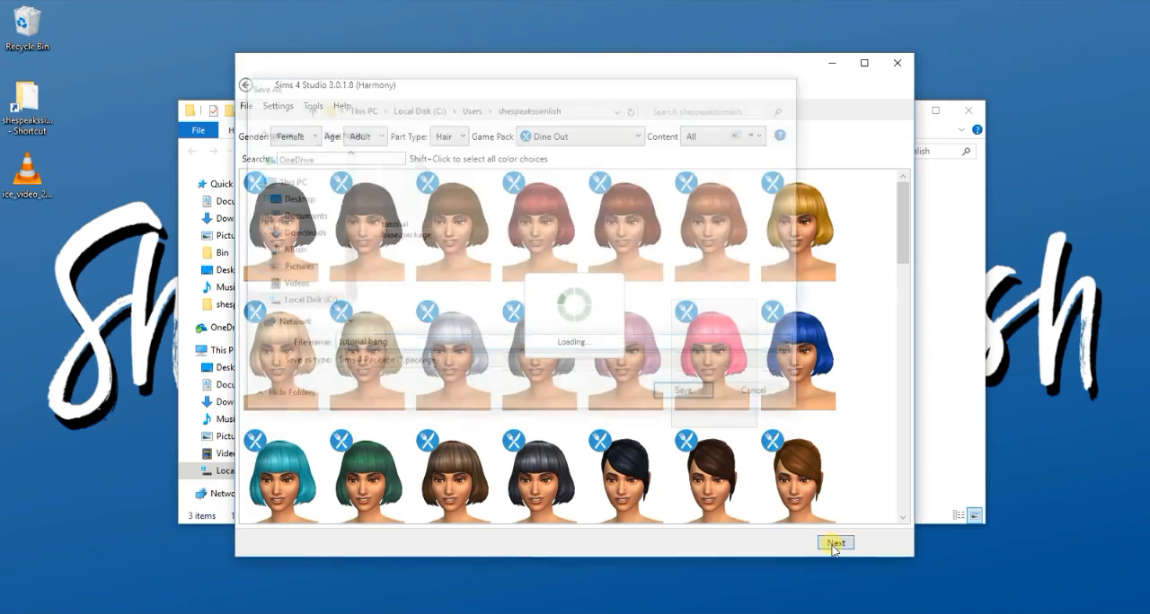
- Export the pink bob's diffuse texture as a PNG image named "tutorial bang"
left_click(644, 207)
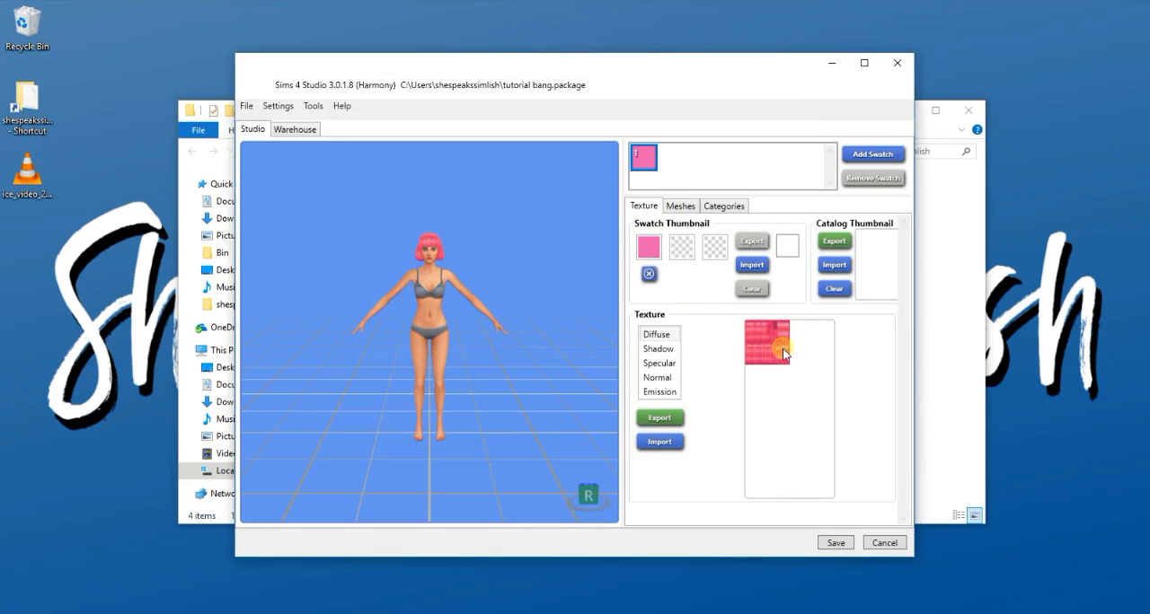
left_click(673, 427)
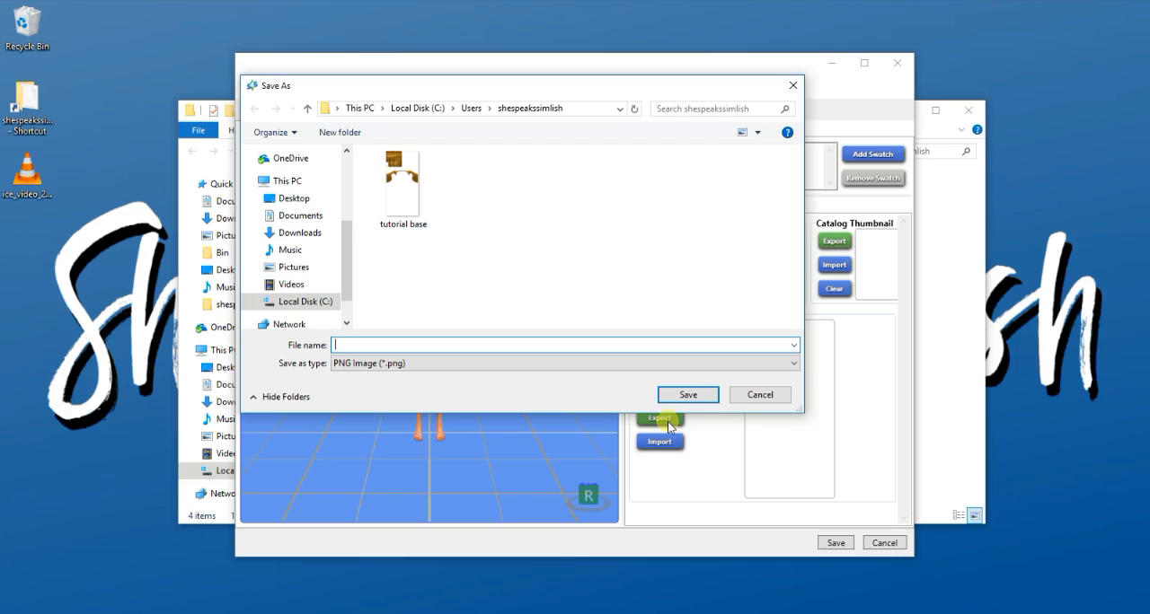
type("tutorial")
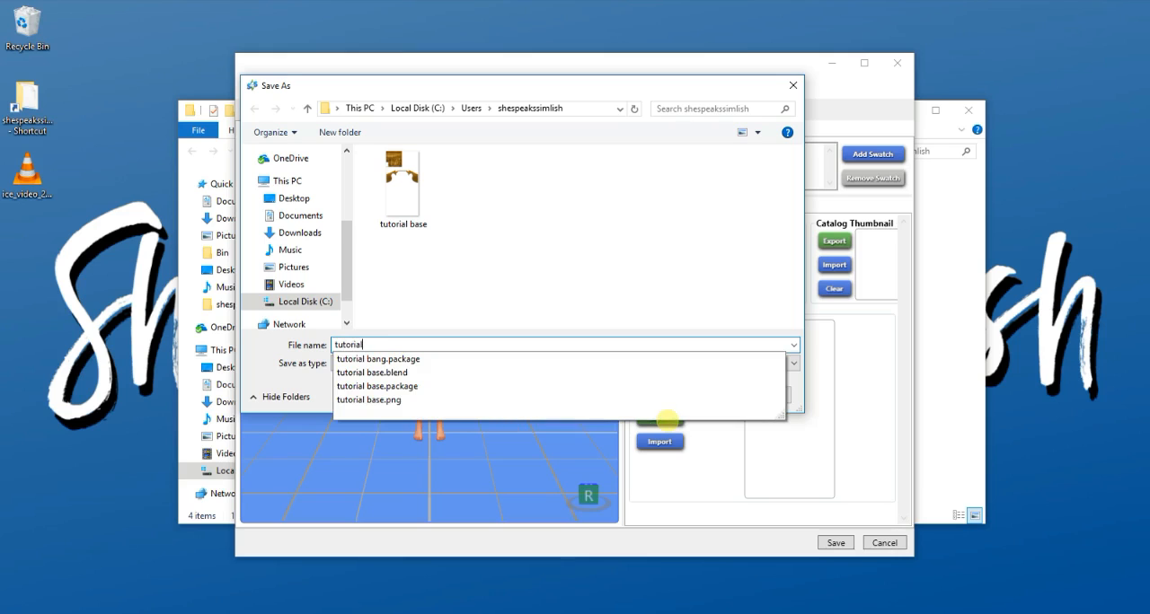
type(" bang")
key("Return")
- Export the pink bob's LOD 0 mesh as a Blender file named "tutorial bang"
left_click(604, 95)
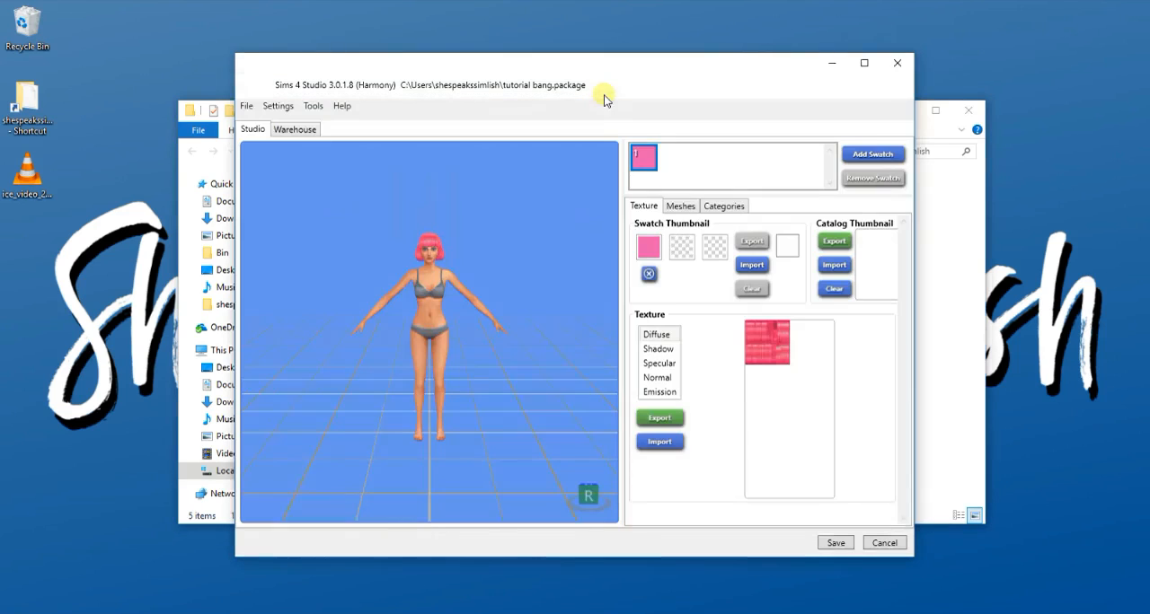
left_click(680, 206)
left_click(747, 289)
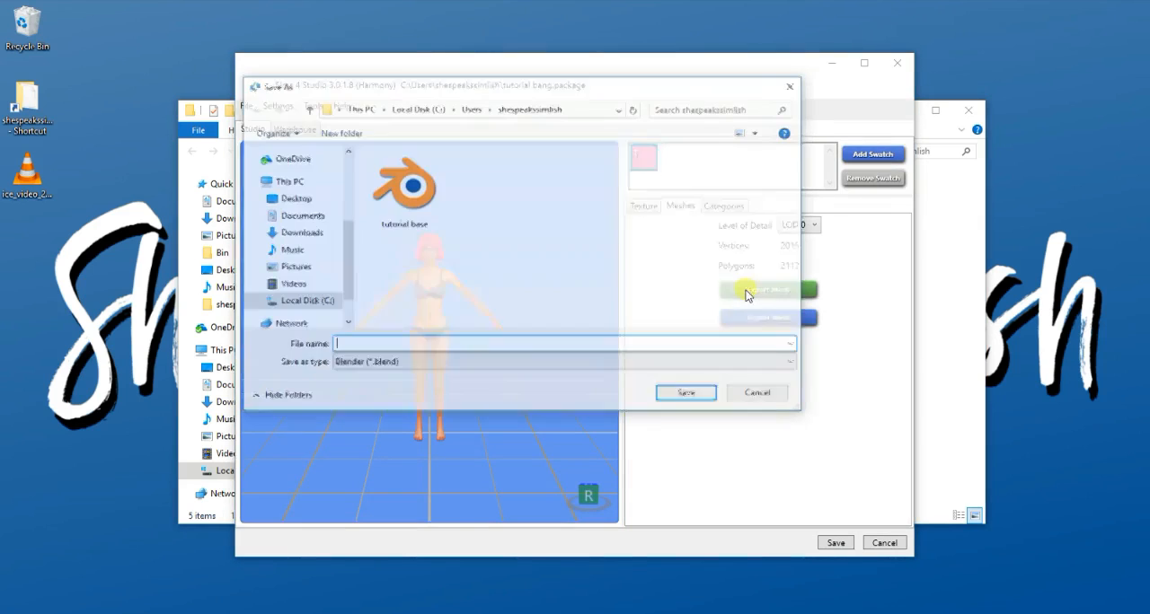
type("tutorial")
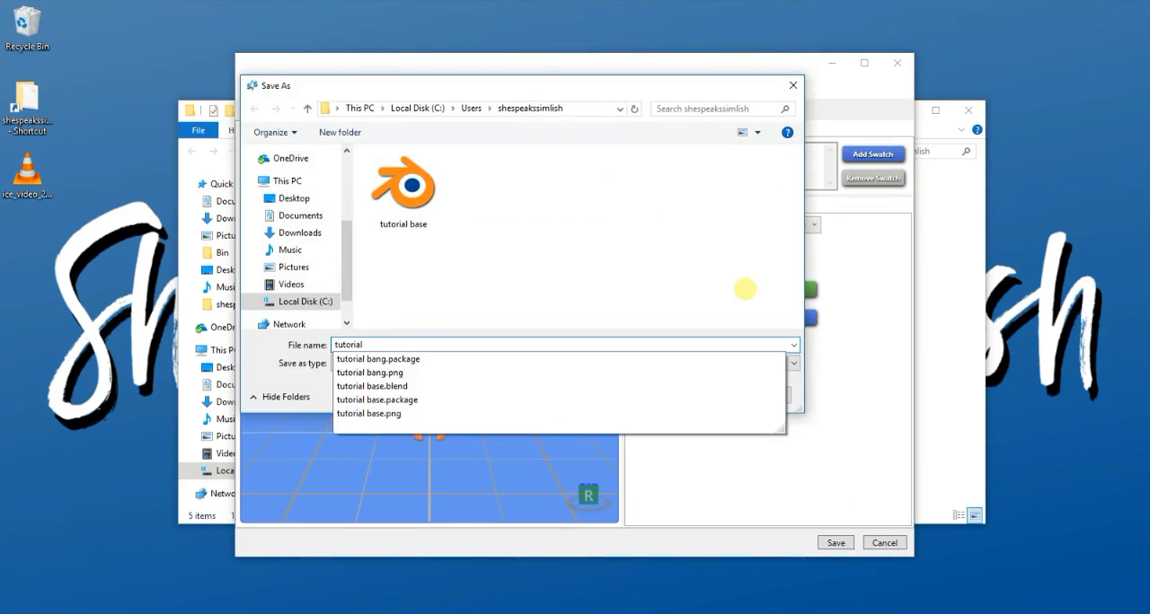
type(" bang")
key("Return")
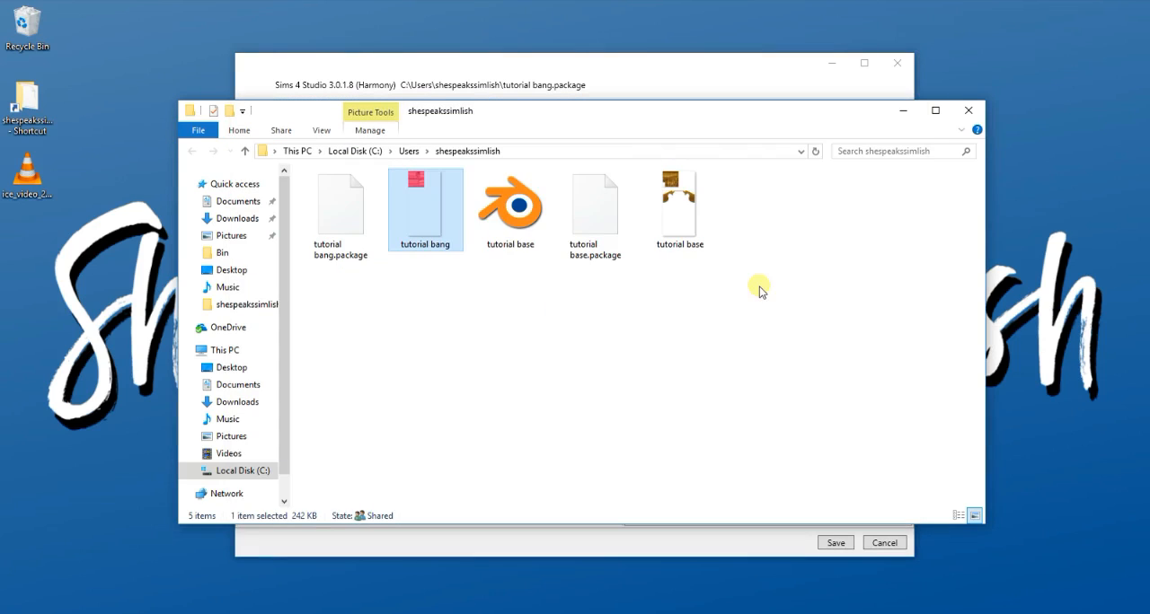
- Return to the main menu, start another CAS standalone project, and limit the hair catalog to the City Living pack
left_click(391, 80)
left_click(245, 106)
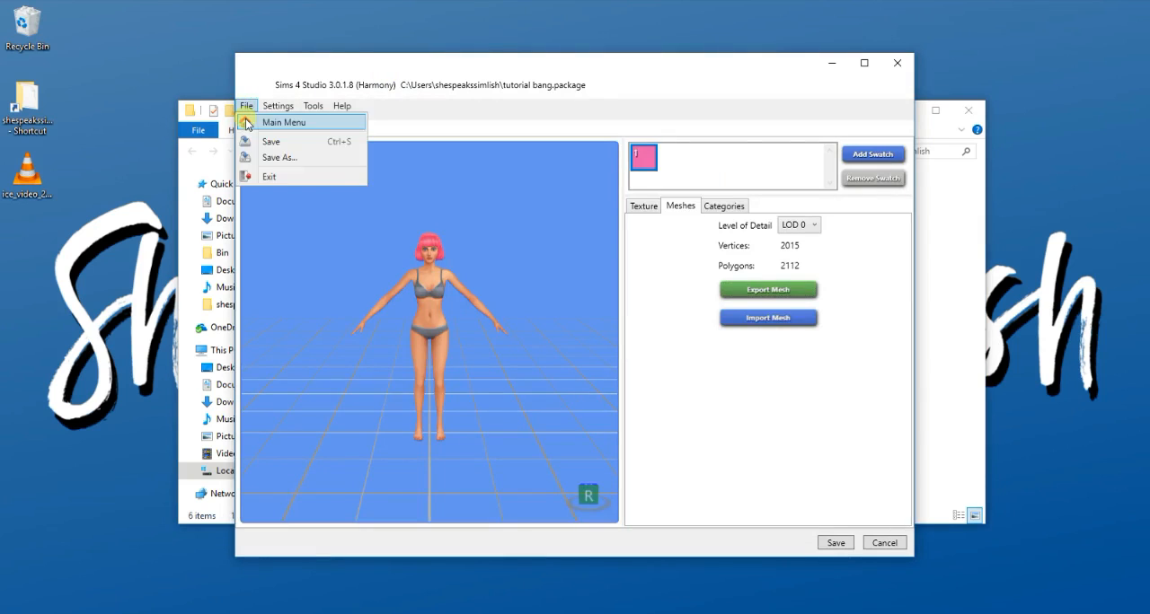
left_click(256, 117)
left_click(327, 292)
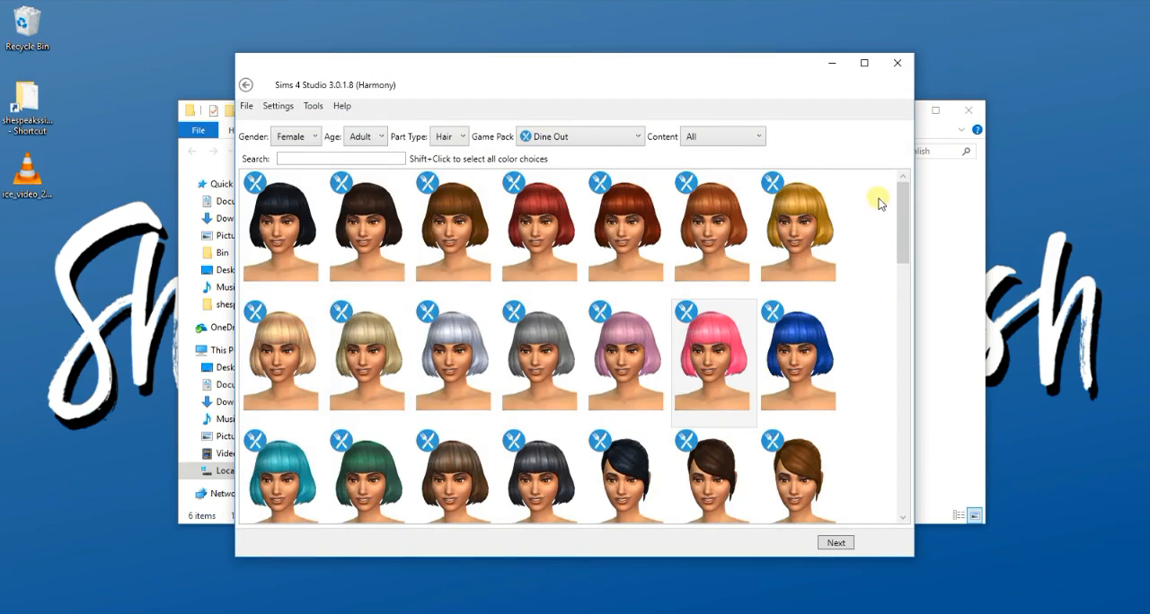
left_click(593, 139)
left_click(598, 338)
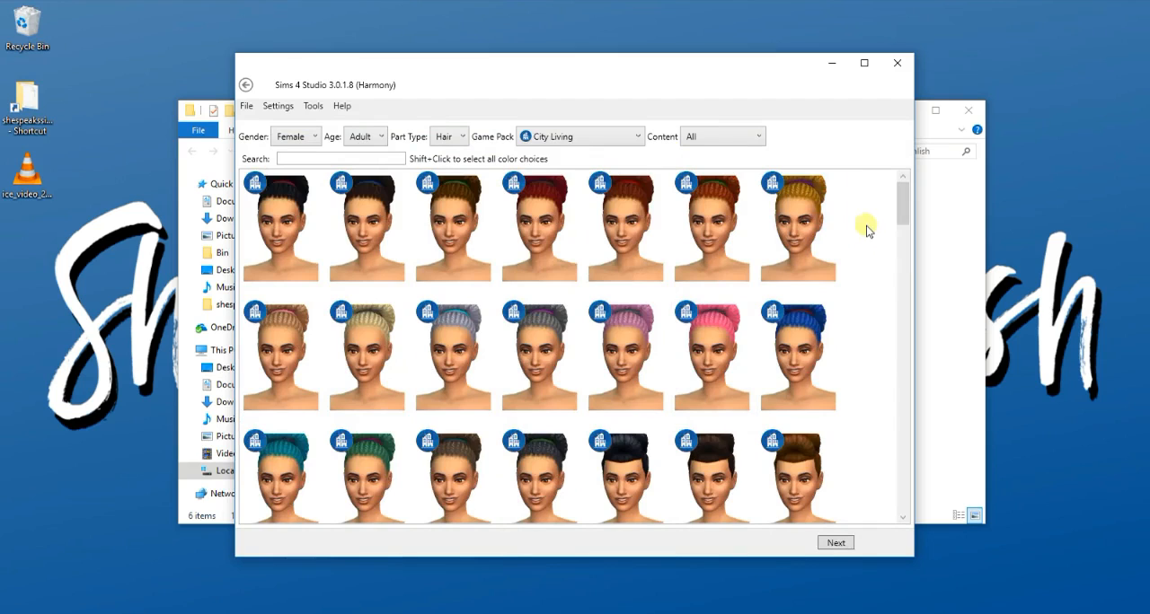
scroll(894, 211, "down", 3)
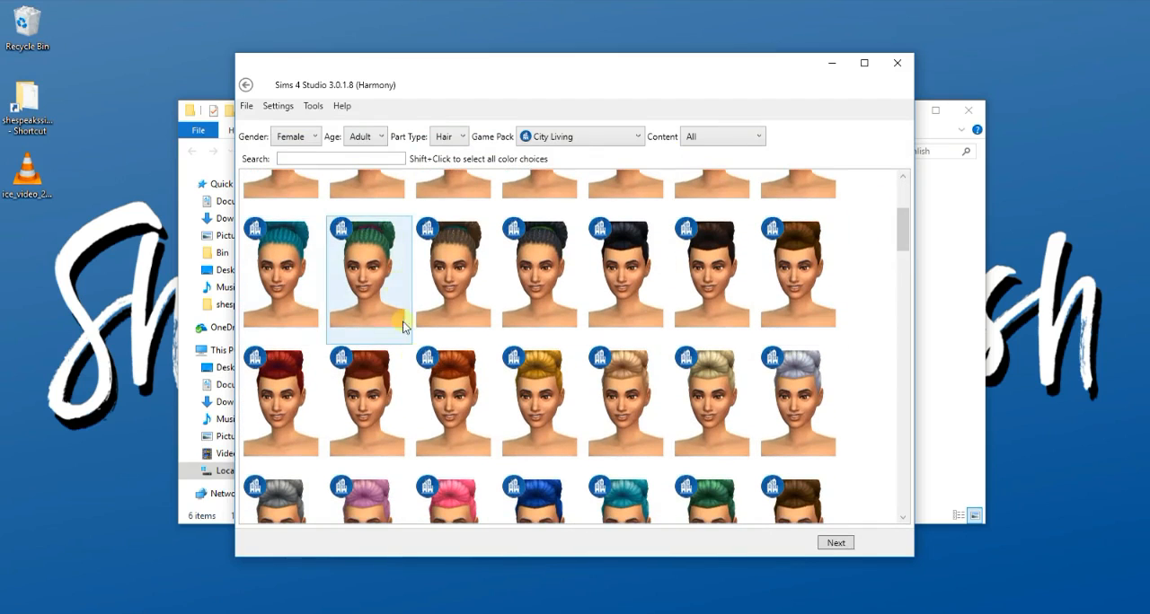
- Choose the teal City Living updo and save it as a new package named "tutorial bun"
left_click(656, 499)
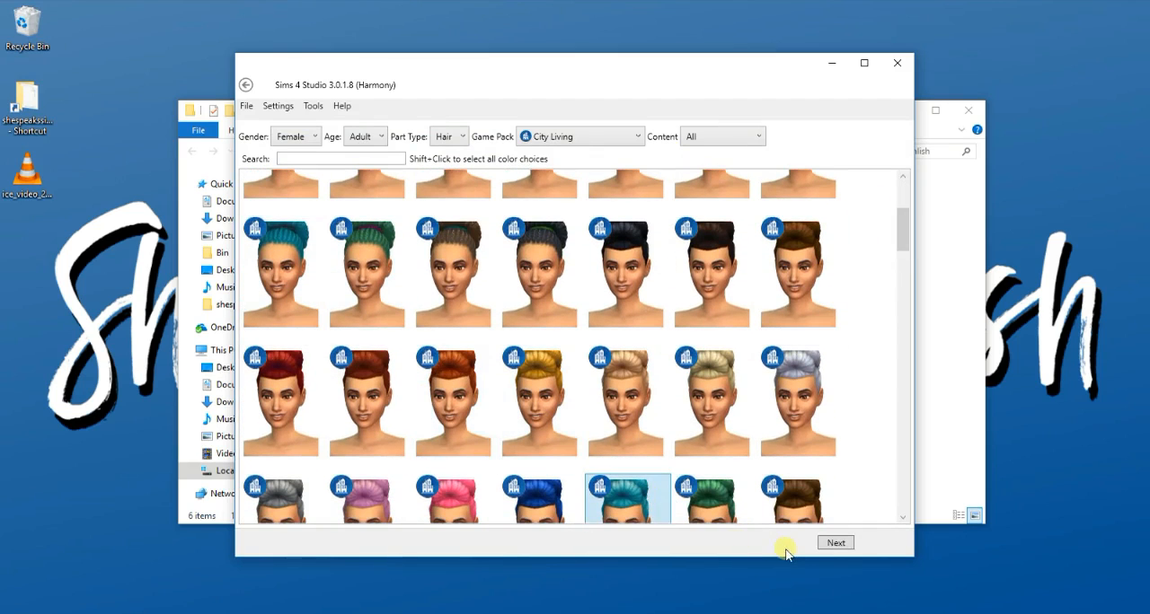
left_click(835, 543)
type("tut")
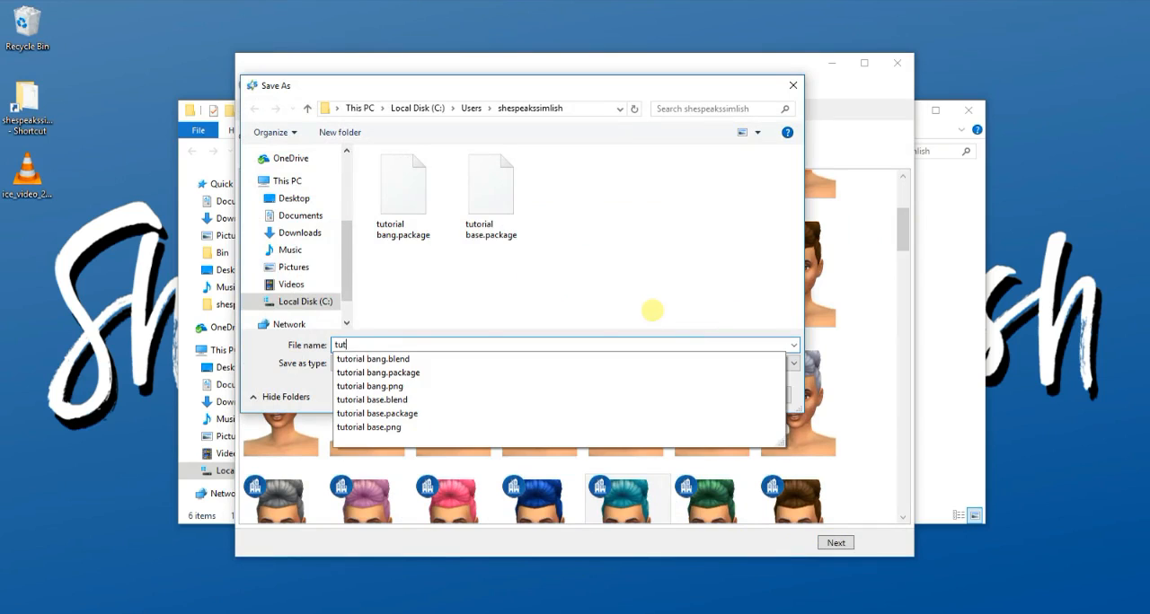
type("orial bun")
key("Return")
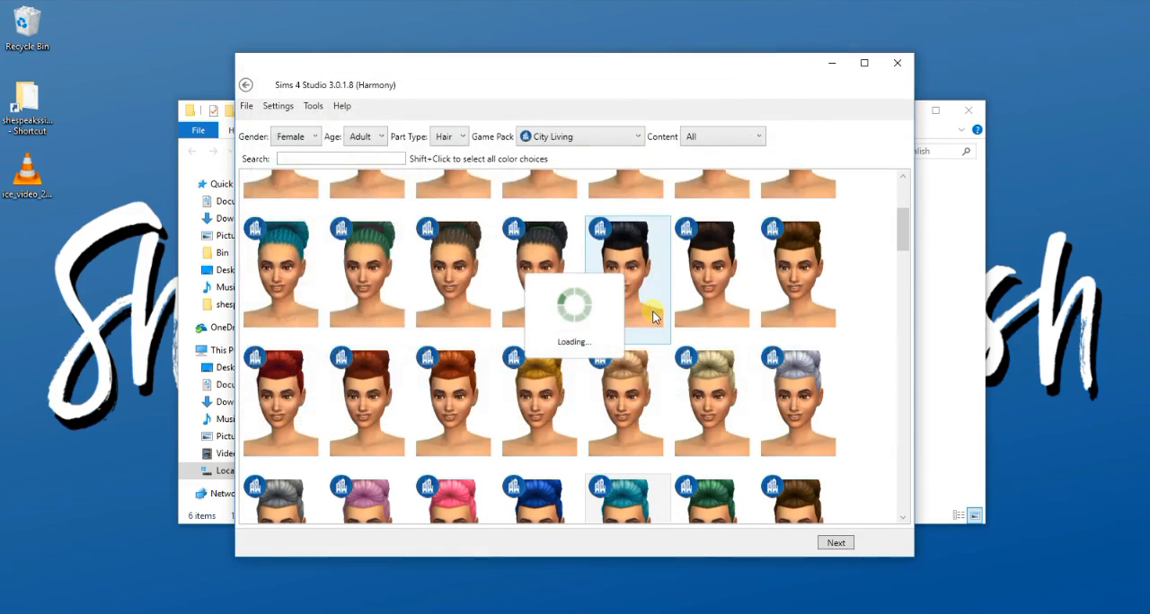
- Export the teal updo's mesh as a Blender file named "tutorial bun"
left_click(643, 206)
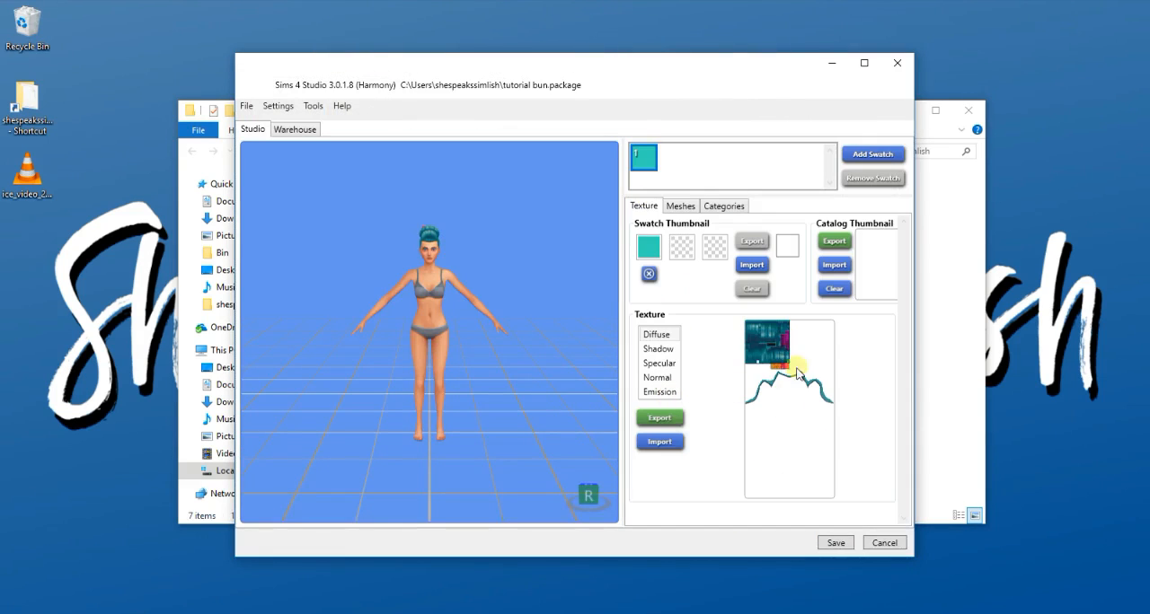
left_click(680, 206)
left_click(768, 290)
type("tu")
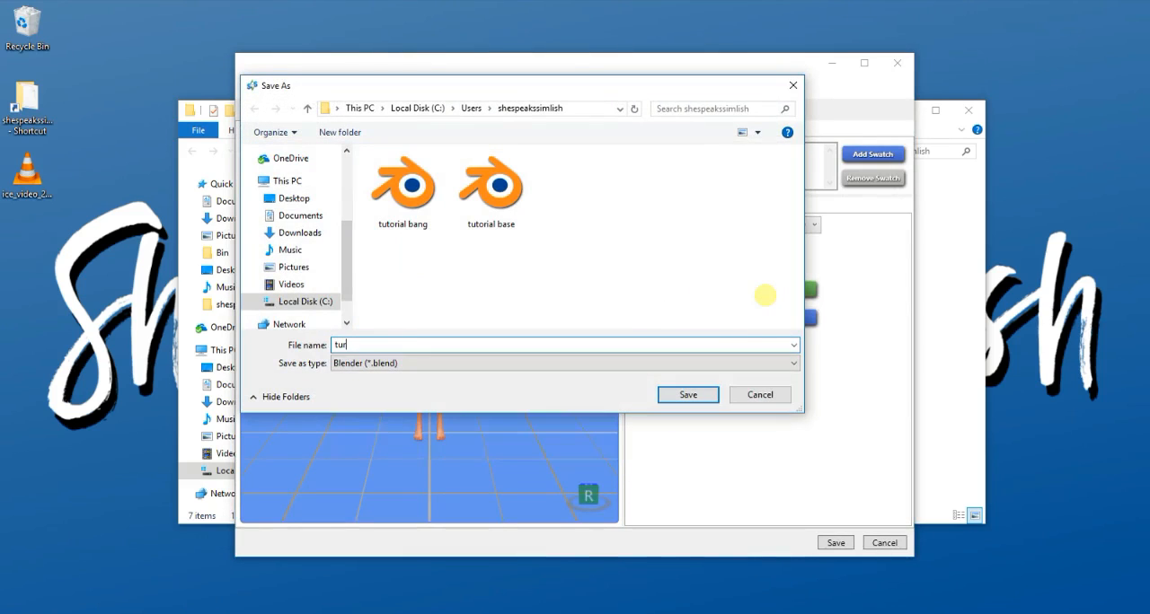
type("torial bun")
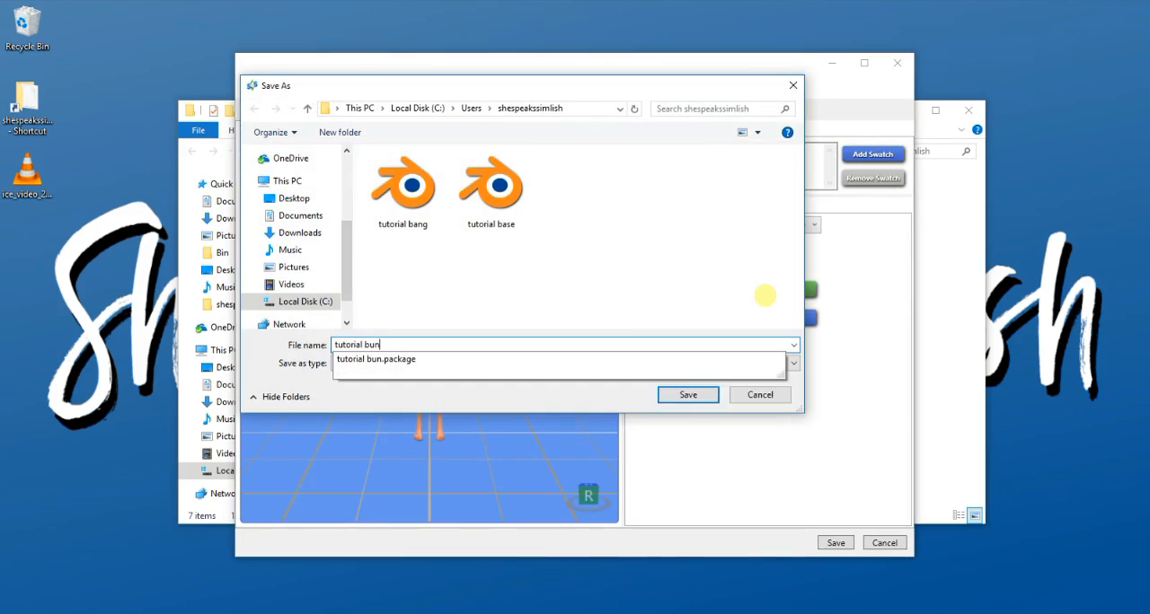
key("Return")
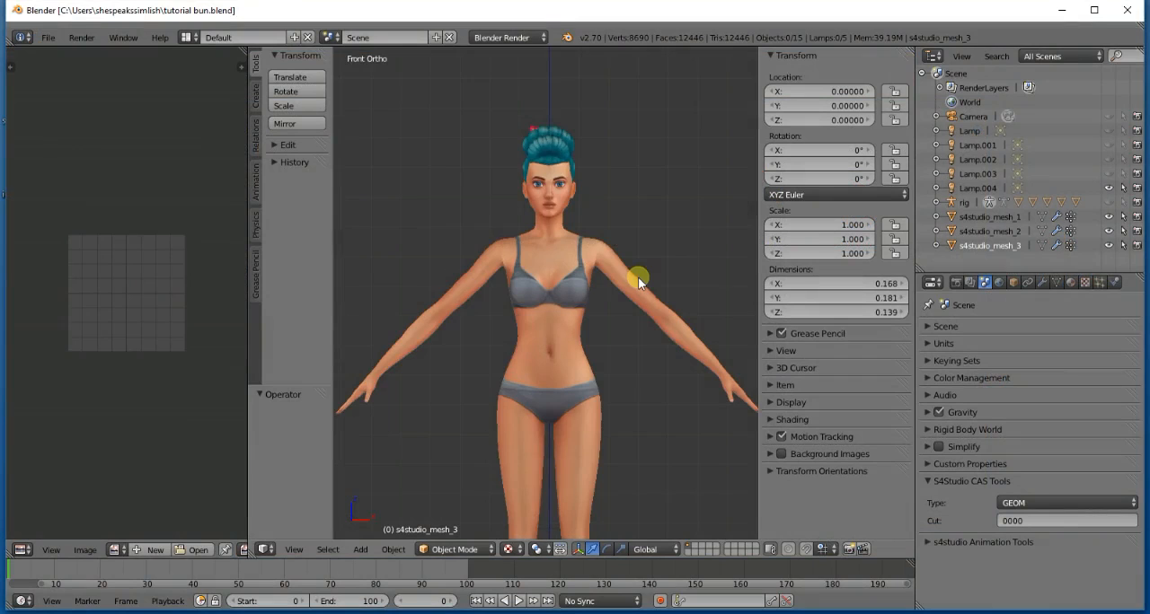
- Switch to Blender with tutorial bun.blend and examine the hair model from the side, front and back
key("KP_6")
key("KP_6")
key("KP_6")
key("KP_6")
key("KP_6")
key("KP_6")
key("KP_6")
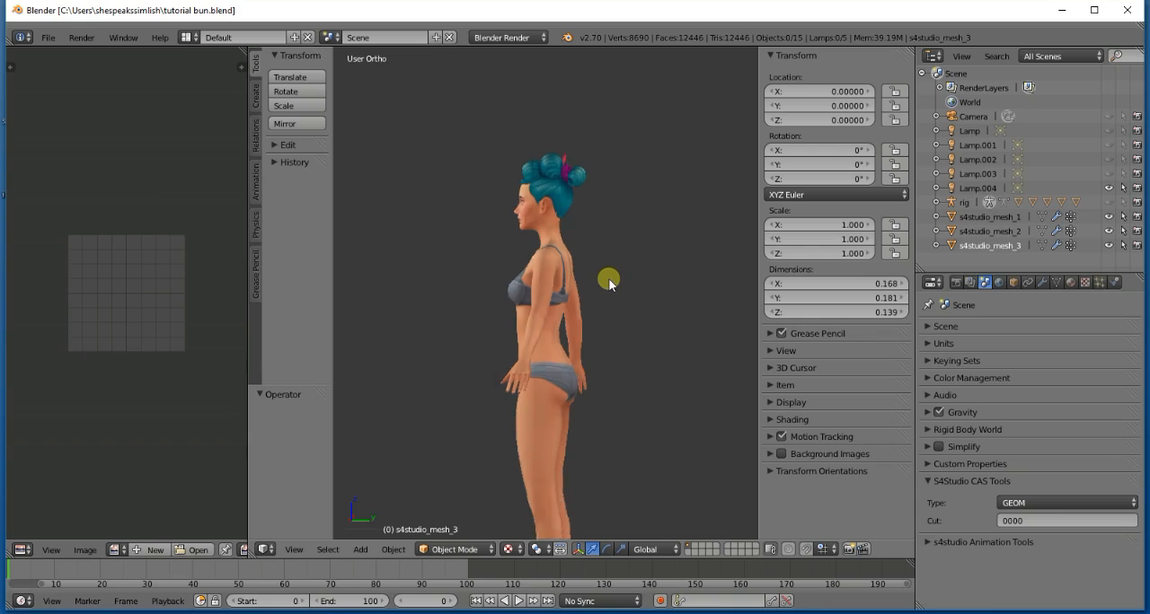
scroll(611, 282, "up", 4)
scroll(613, 283, "down", 3)
scroll(618, 293, "down", 1)
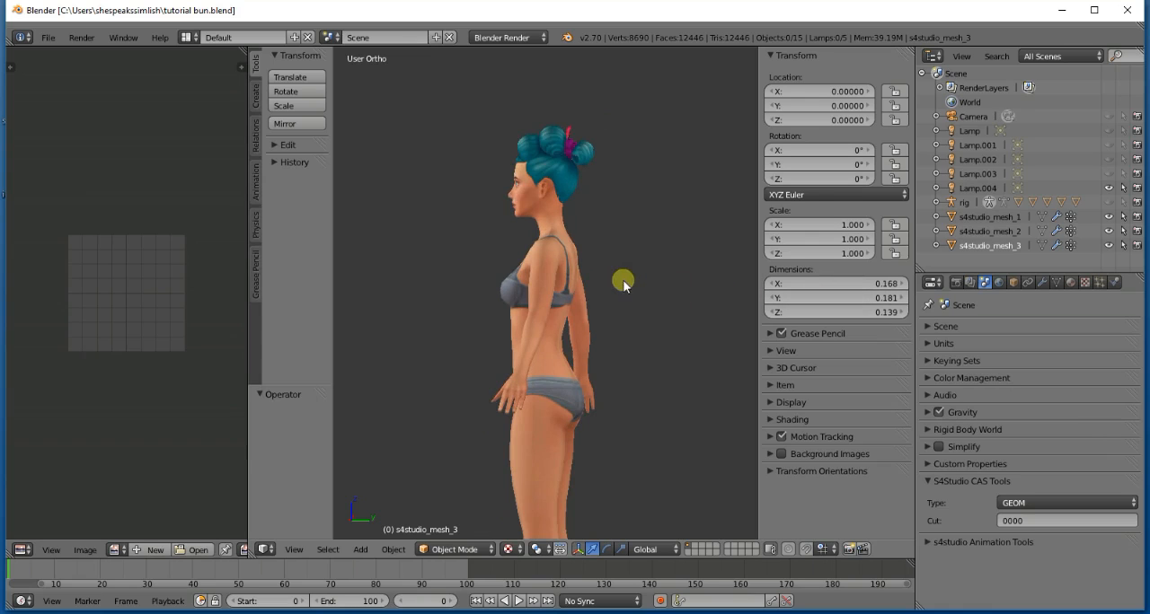
middle_click_drag(624, 284, 383, 267)
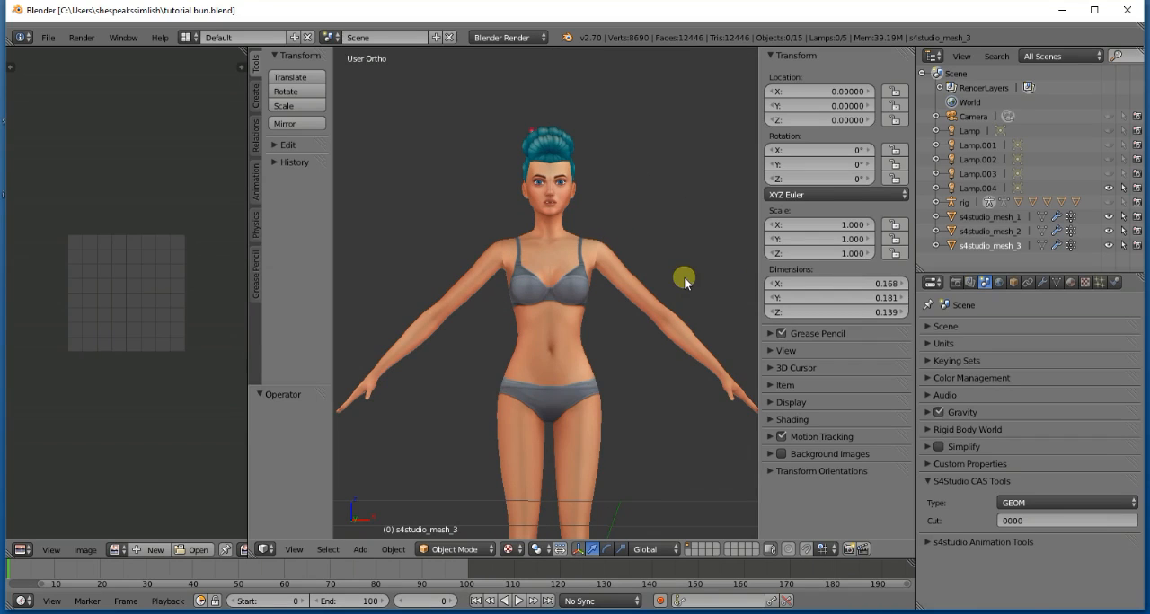
key("1")
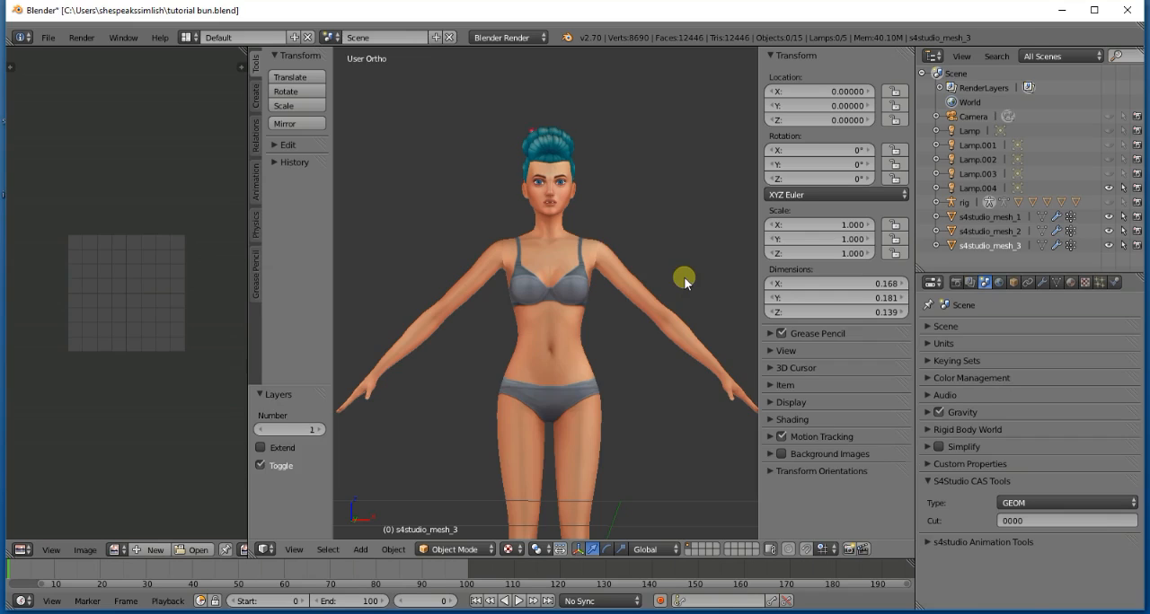
key("2")
key("1")
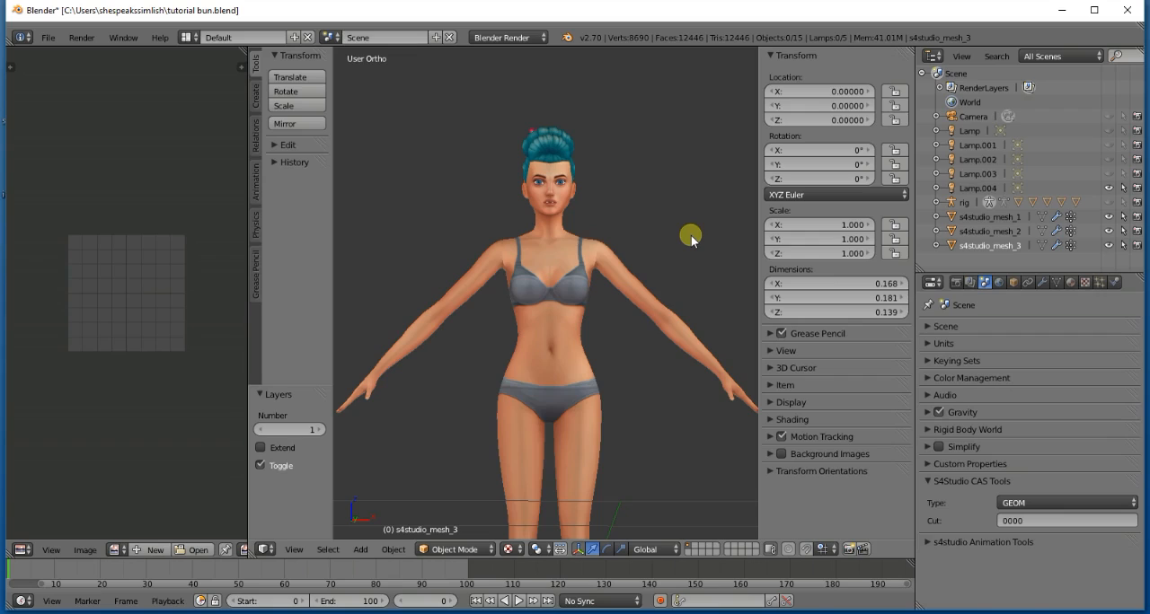
key("KP_1")
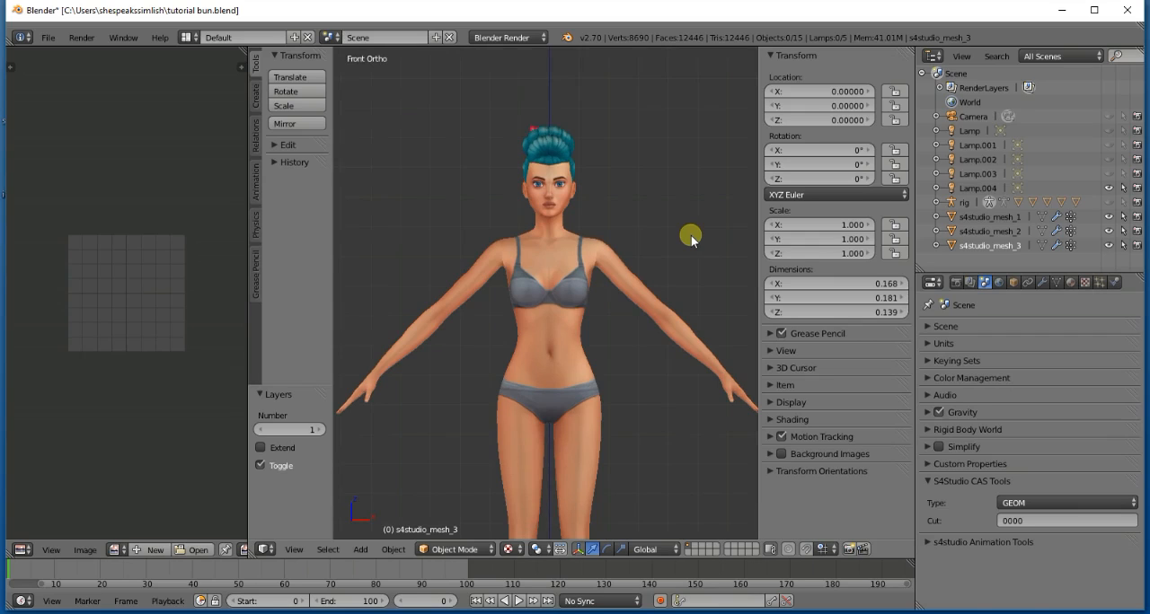
key("ctrl+KP_1")
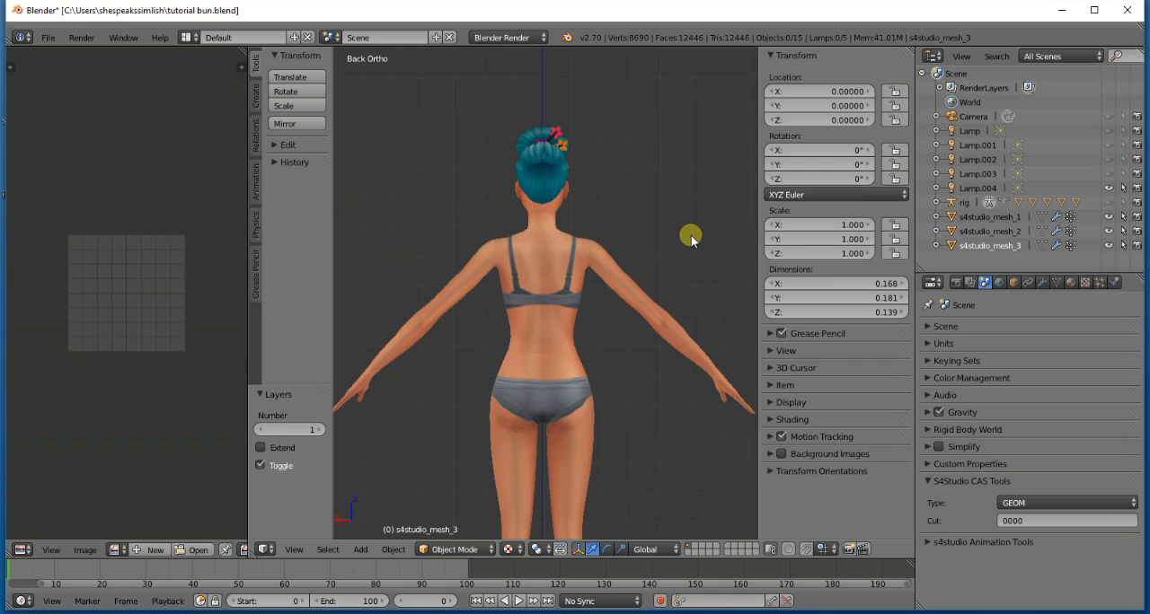
- Examine the model from below and above by tilting the back view vertically in increments
key("KP_2")
key("KP_2")
key("KP_2")
key("KP_2")
key("KP_2")
key("KP_2")
key("KP_2")
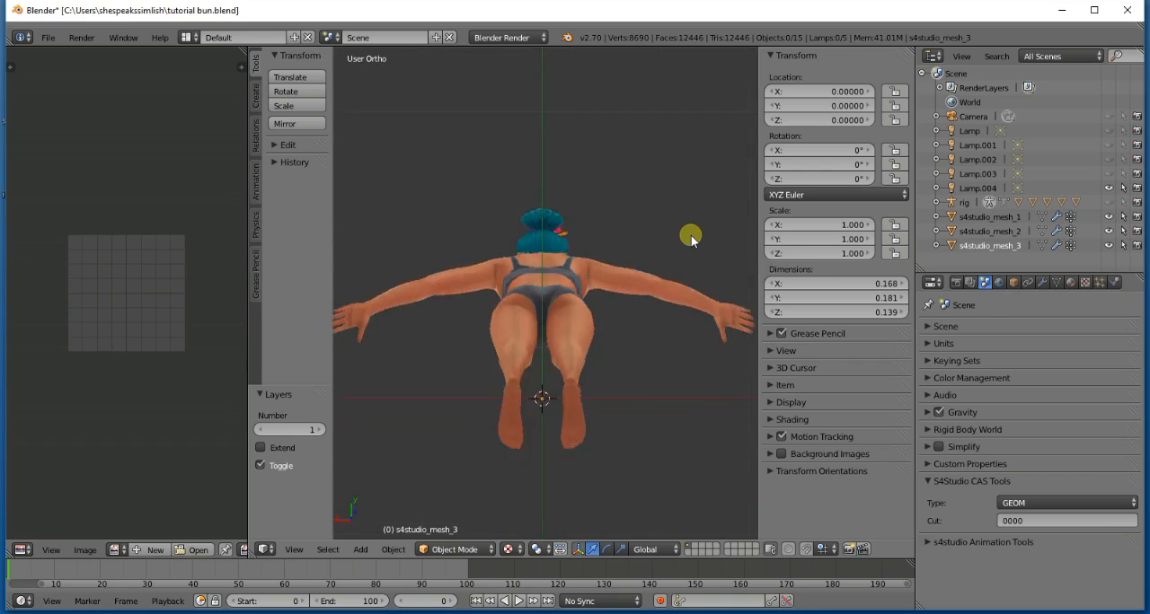
key("KP_2")
key("KP_2")
key("KP_2")
key("KP_2")
key("KP_2")
key("KP_8")
key("KP_8")
key("KP_8")
key("KP_8")
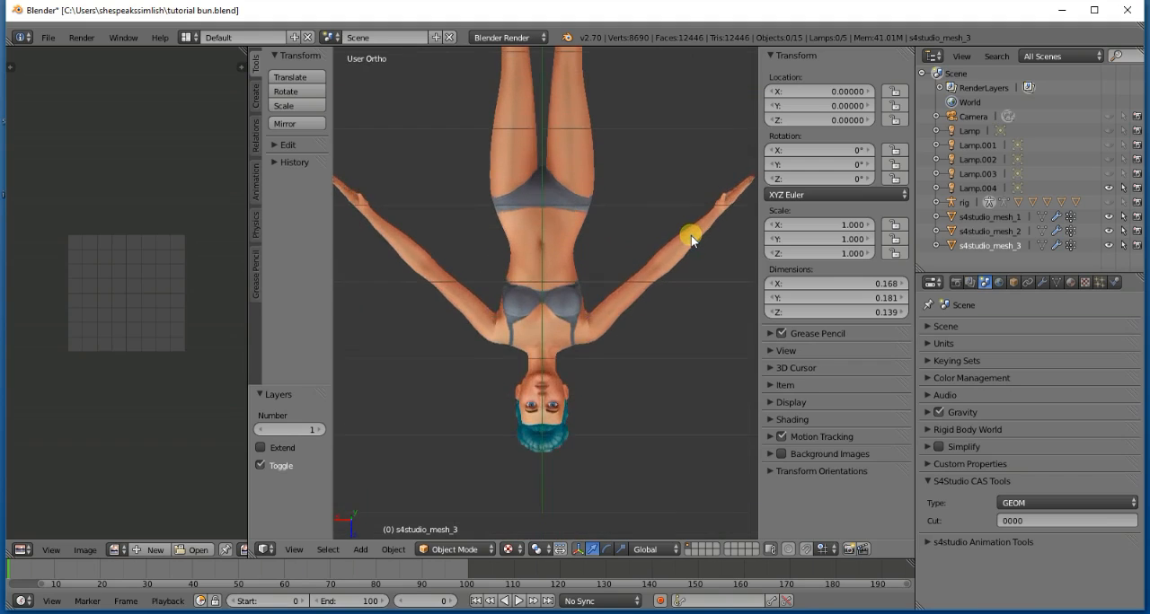
key("KP_8")
key("KP_8")
key("KP_8")
key("KP_8")
key("KP_8")
key("KP_8")
key("KP_8")
key("KP_8")
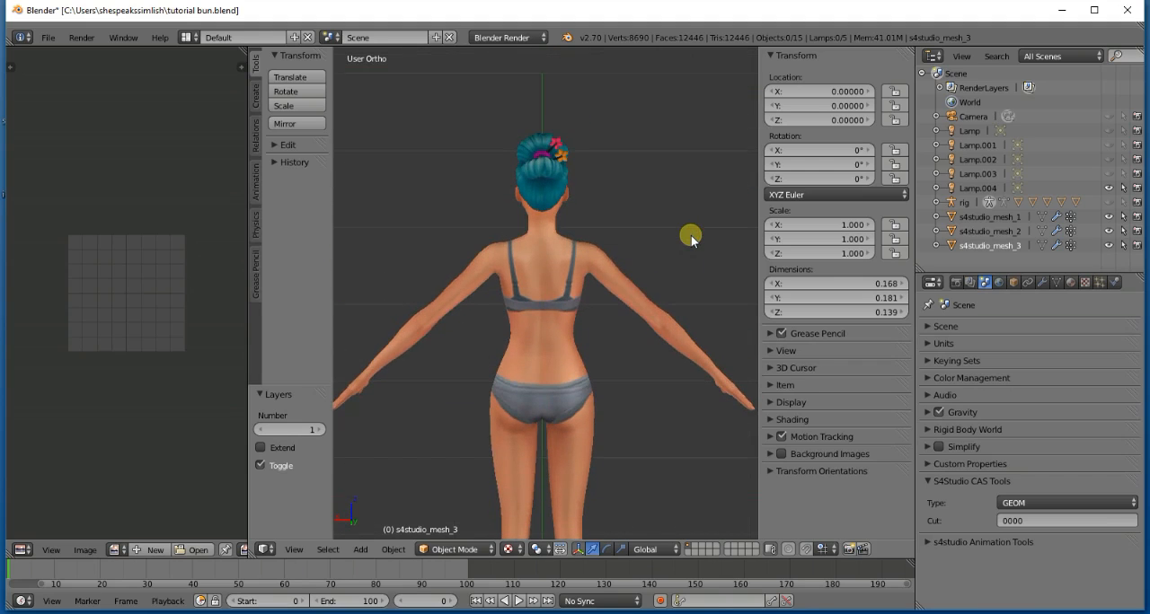
- Examine the model from both sides, rotating around it horizontally in increments
key("KP_3")
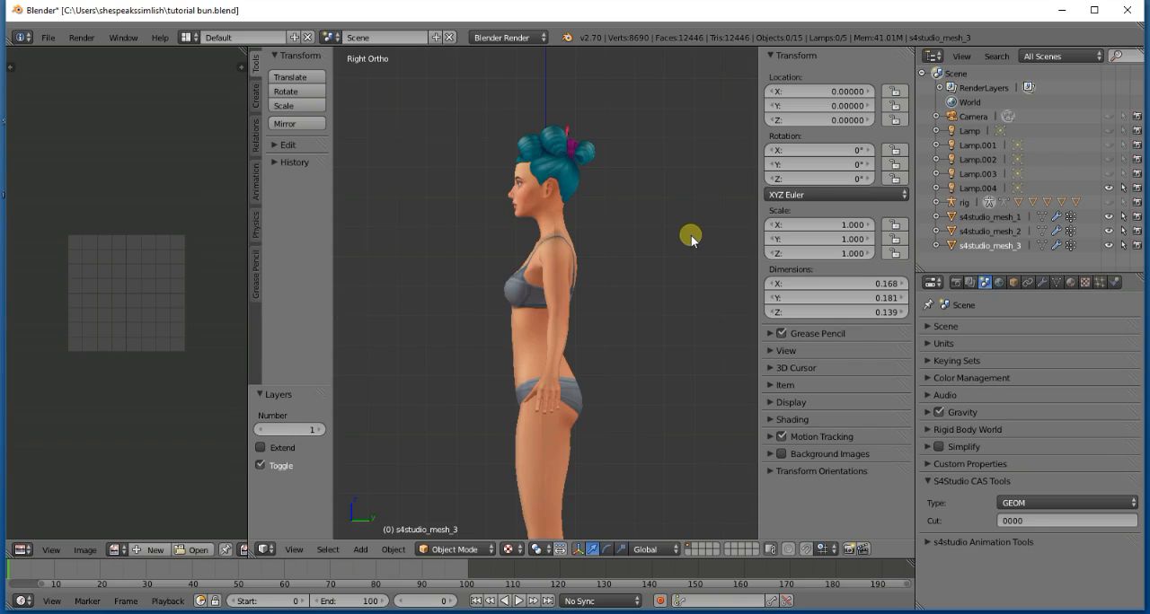
key("KP_1")
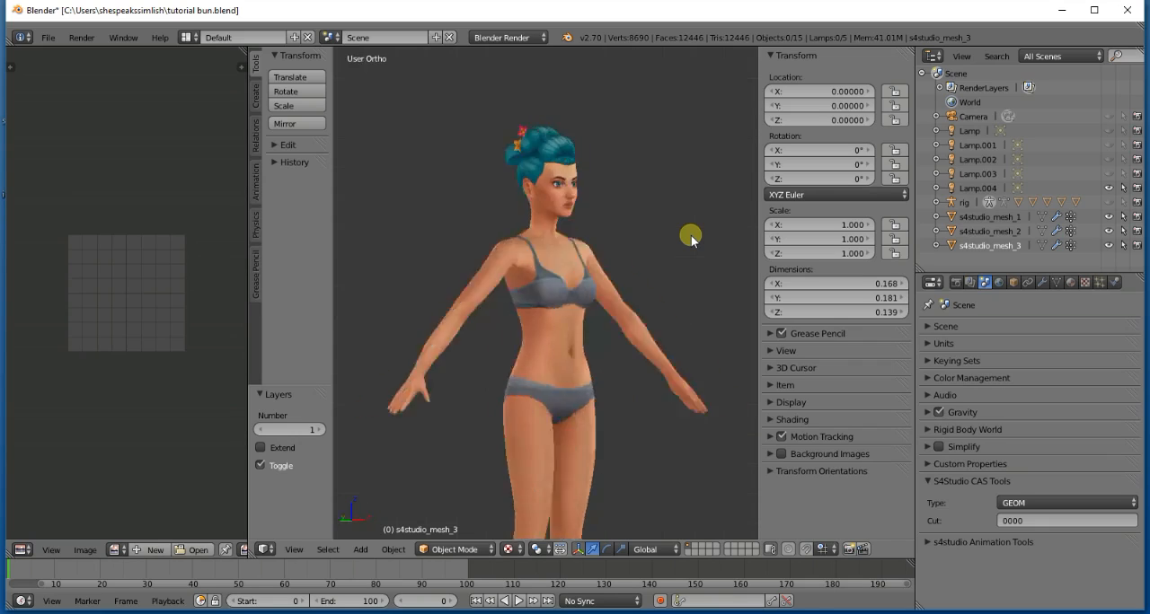
key("ctrl+KP_3")
key("KP_4")
key("KP_4")
key("KP_4")
key("KP_4")
key("KP_4")
key("KP_4")
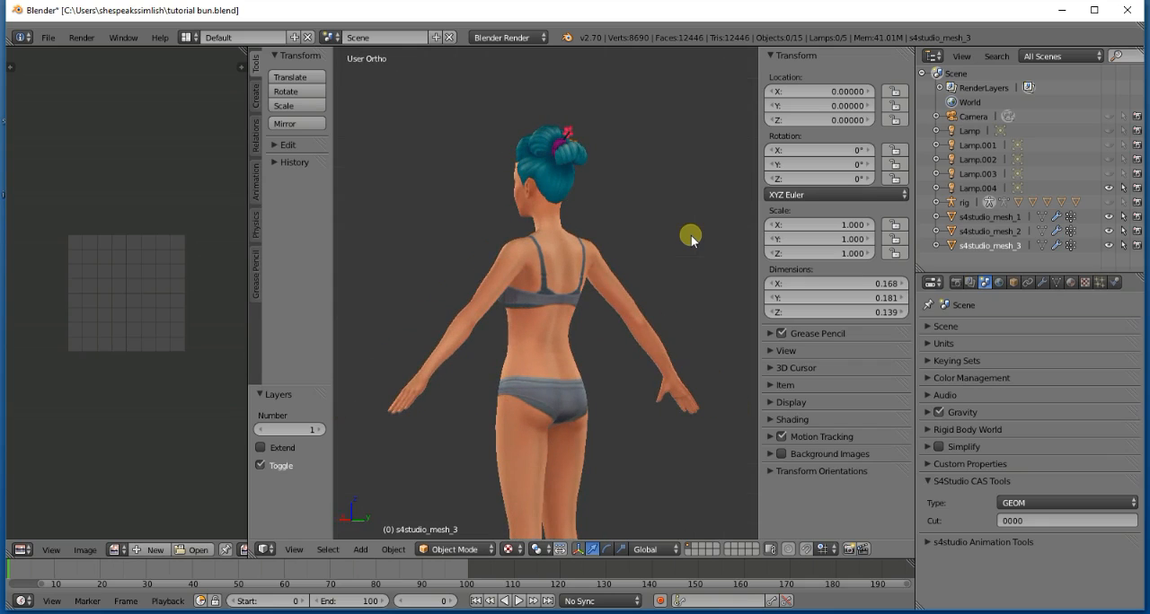
key("KP_4")
key("KP_4")
key("KP_4")
key("KP_4")
key("KP_4")
key("KP_4")
key("KP_4")
key("KP_4")
key("KP_4")
key("KP_4")
key("KP_4")
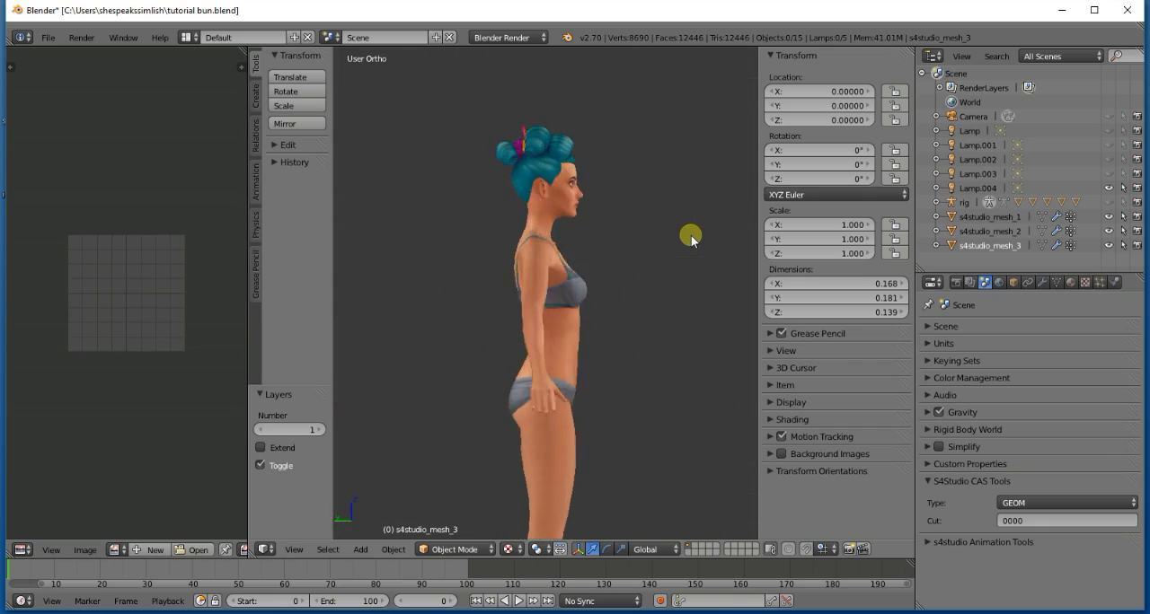
- Compare orthographic and perspective projection, and examine the head and hair up close in perspective
key("KP_5")
key("KP_5")
key("KP_5")
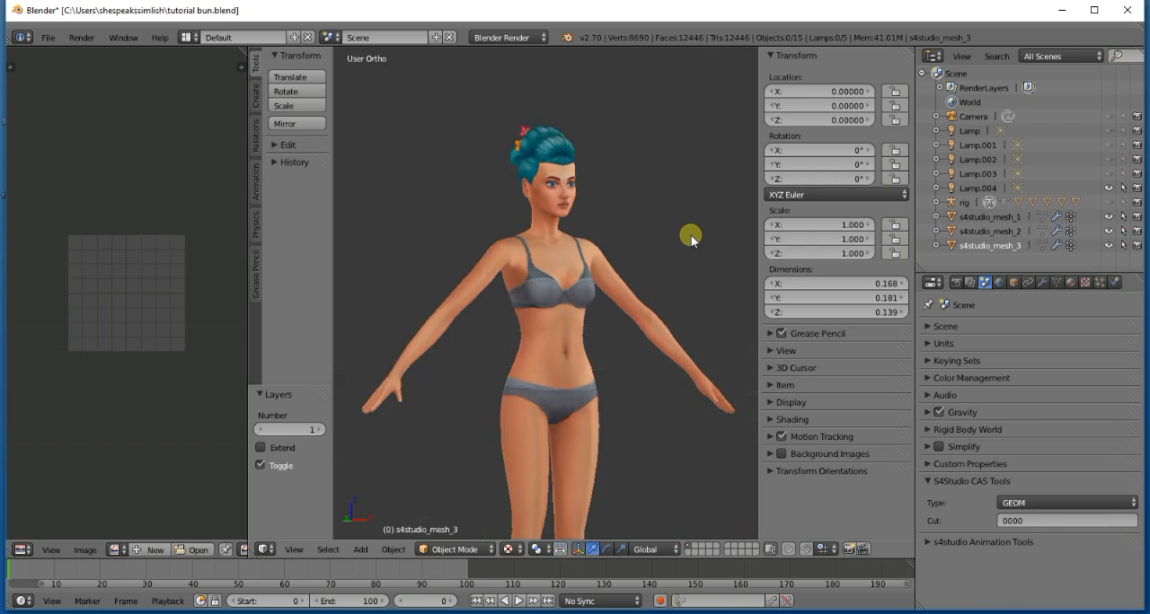
scroll(692, 236, "up", 5)
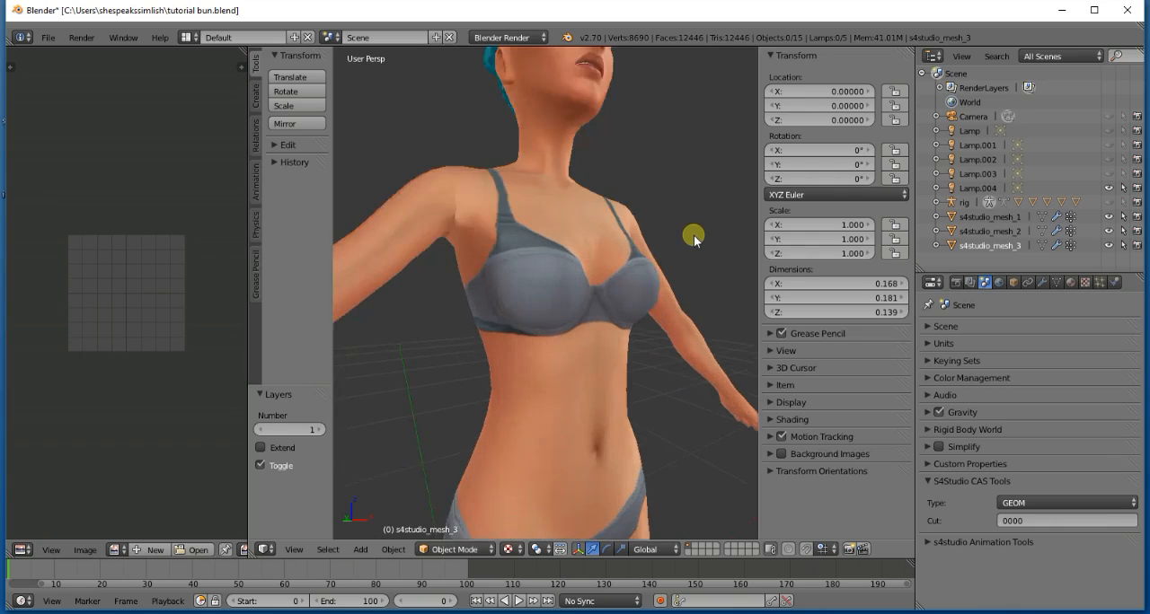
scroll(692, 236, "down", 4)
scroll(690, 237, "up", 2)
scroll(689, 237, "up", 11, "shift")
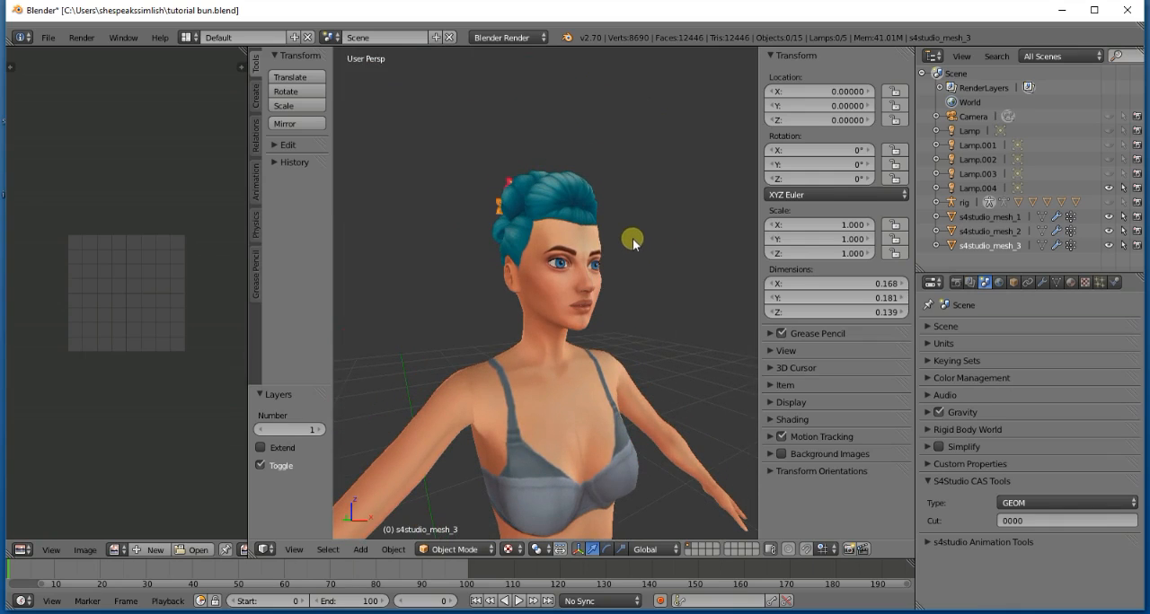
scroll(639, 238, "up", 5)
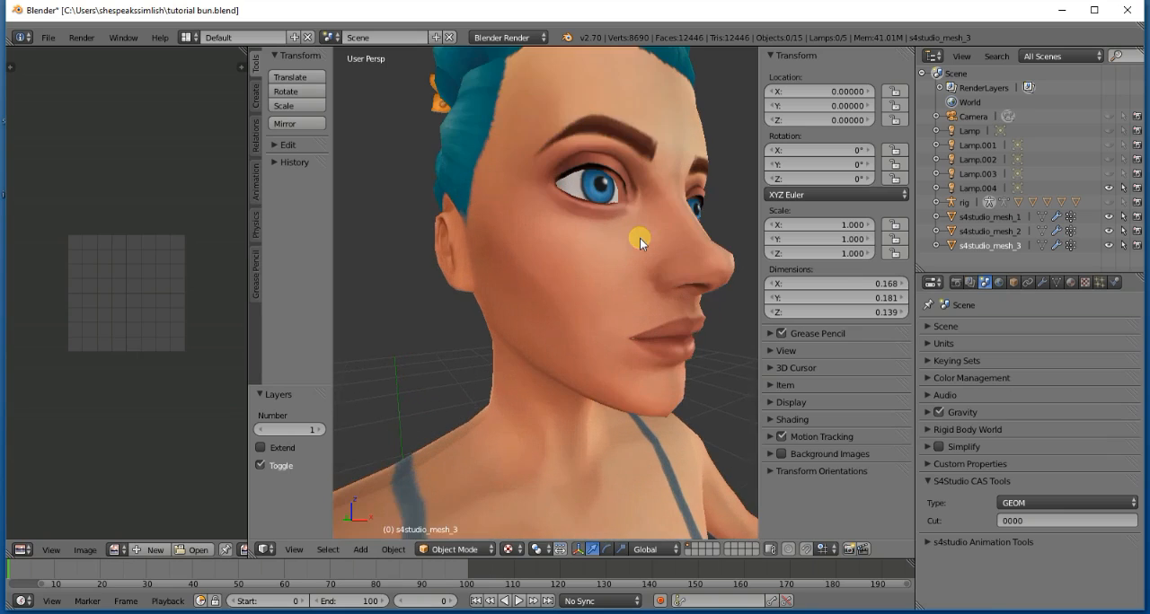
scroll(533, 73, "down", 5)
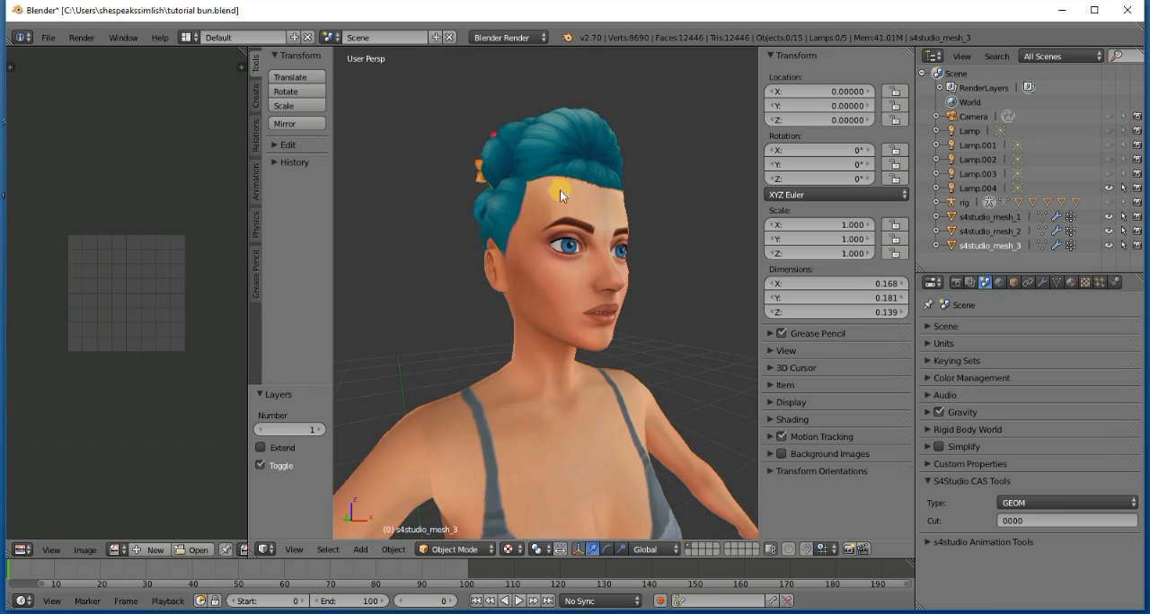
scroll(562, 238, "down", 2)
scroll(561, 238, "up", 5)
scroll(562, 239, "up", 3)
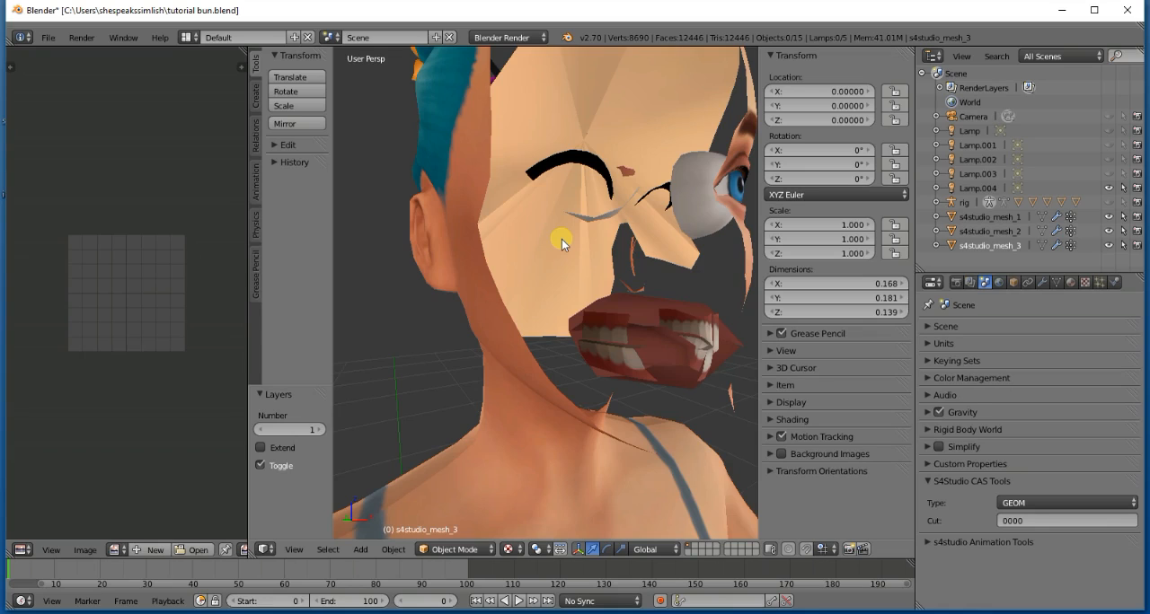
scroll(563, 241, "down", 4)
scroll(563, 241, "up", 1)
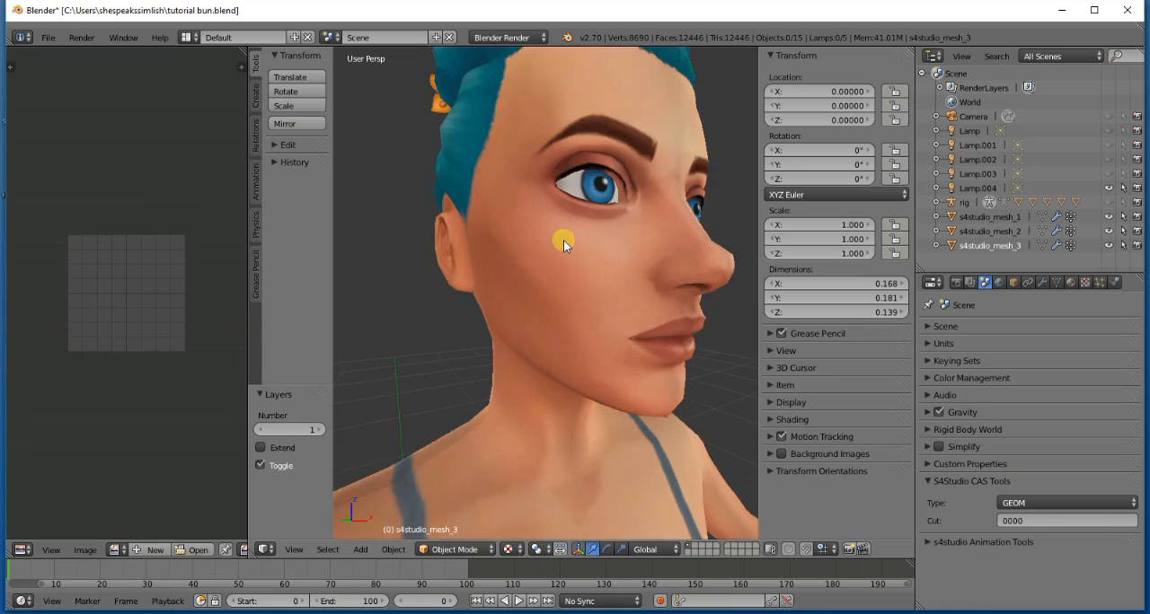
scroll(563, 241, "up", 4)
scroll(563, 240, "down", 4)
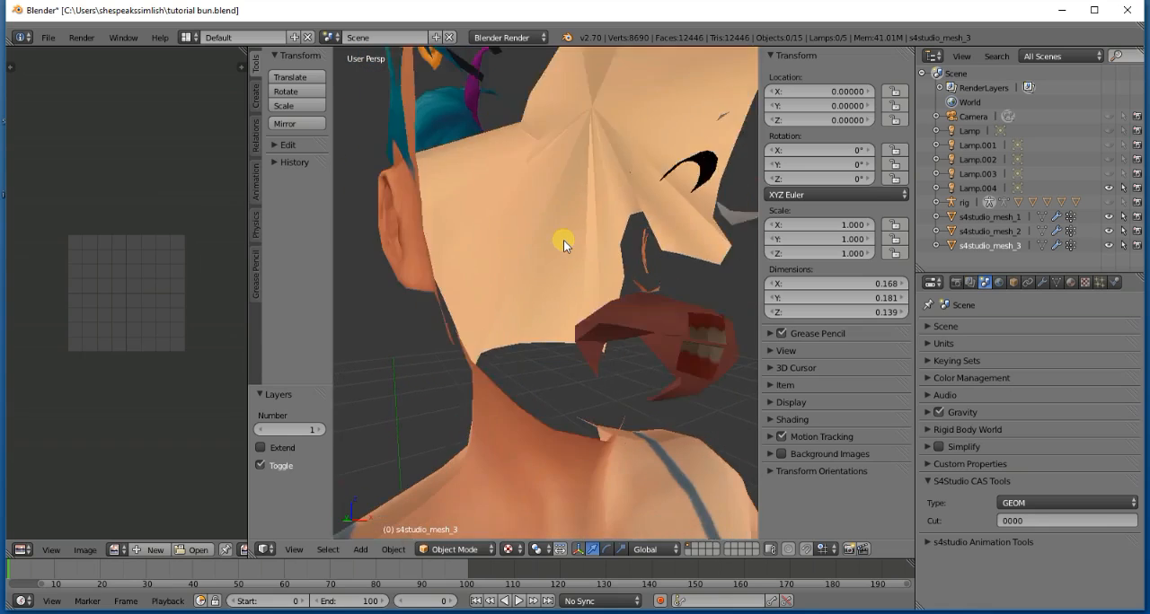
- Put s4studio_mesh_3 into Edit Mode and return it to Object Mode
left_click(455, 549)
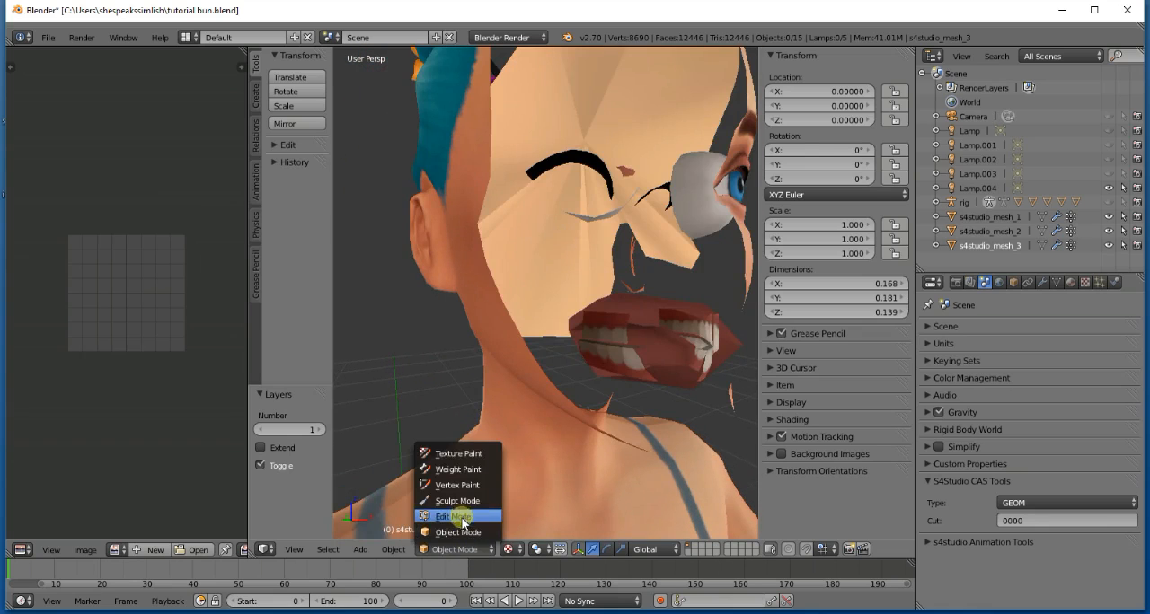
left_click(449, 524)
left_click(440, 549)
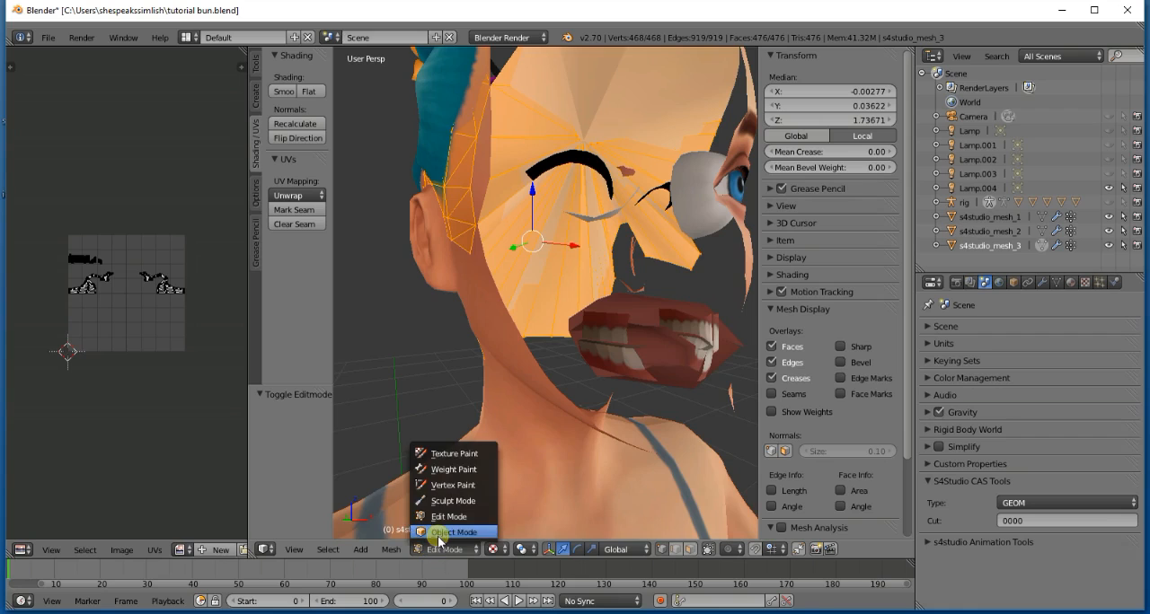
left_click(440, 535)
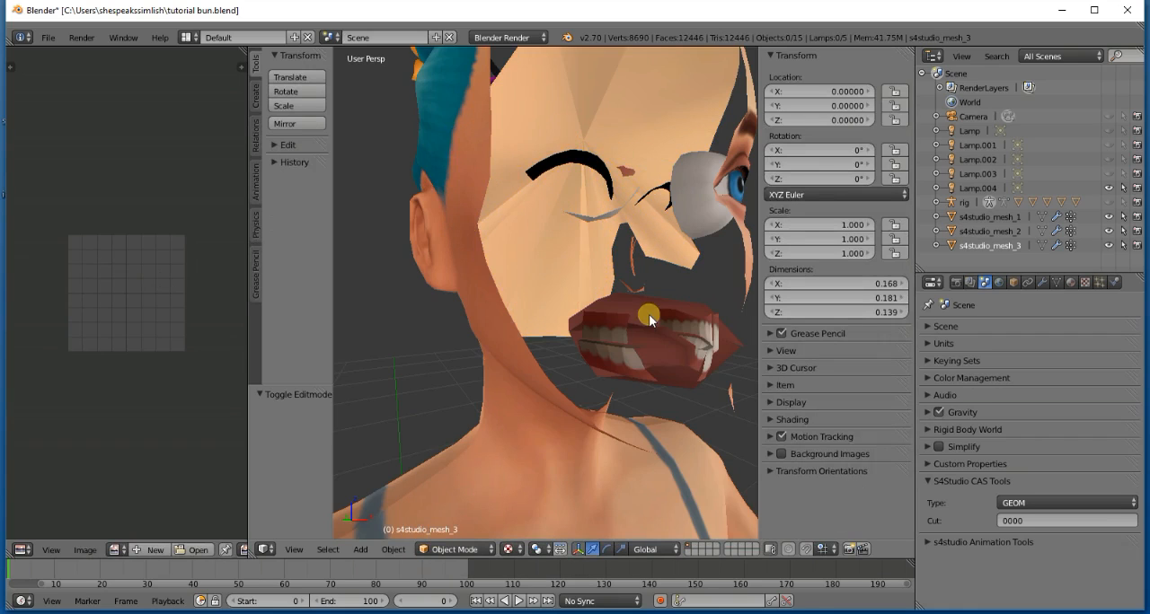
- Examine the whole model in the top, front and bottom orthographic views
scroll(648, 316, "down", 5)
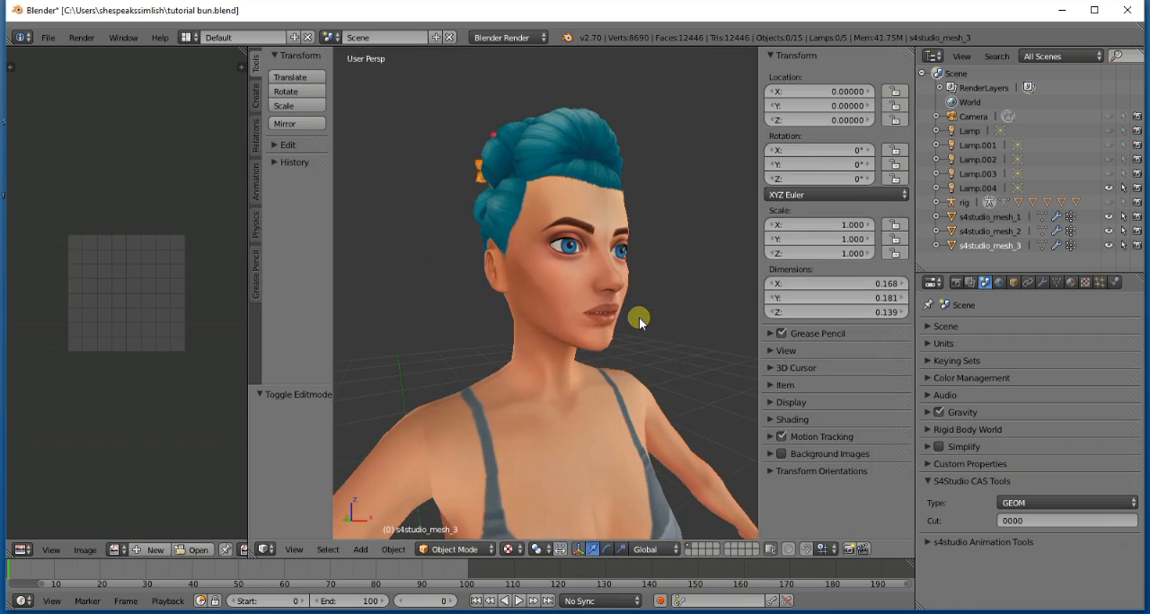
key("KP_7")
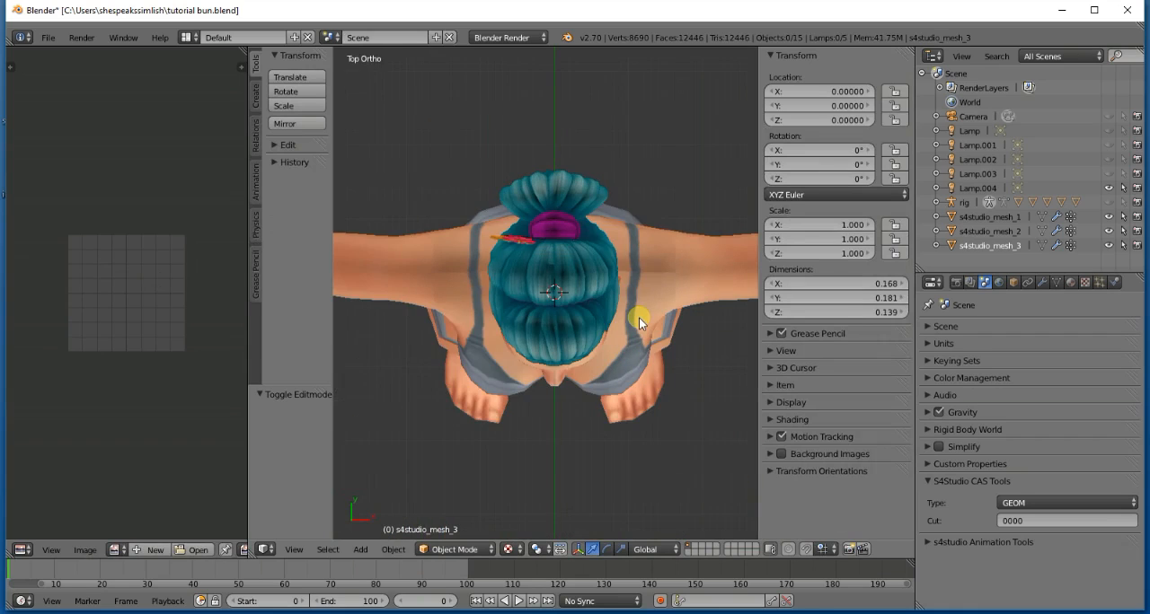
key("KP_1")
key("ctrl+KP_7")
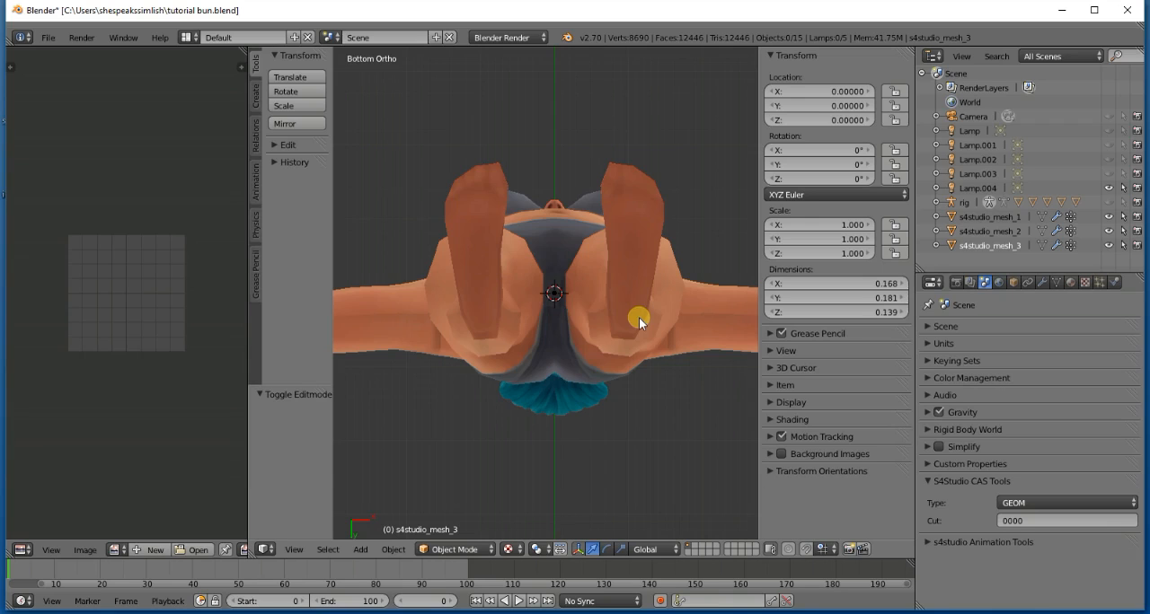
- View the head from the side and hide s4studio_mesh_1, s4studio_mesh_2 and s4studio_mesh_3
key("KP_1")
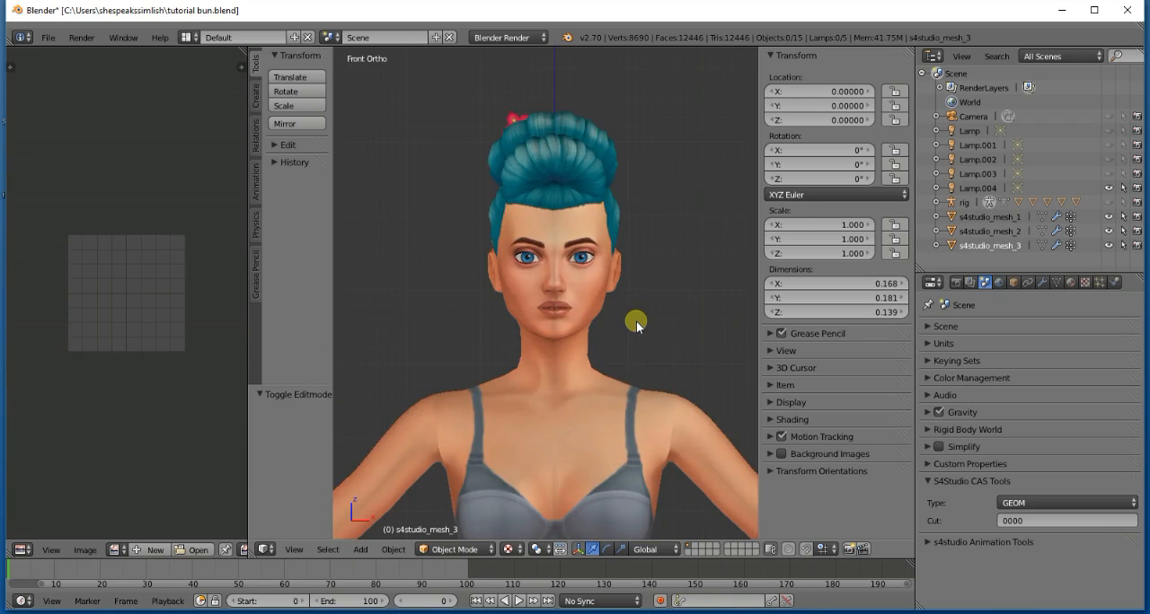
key("KP_6")
key("KP_6")
key("KP_6")
key("KP_6")
key("KP_6")
key("KP_6")
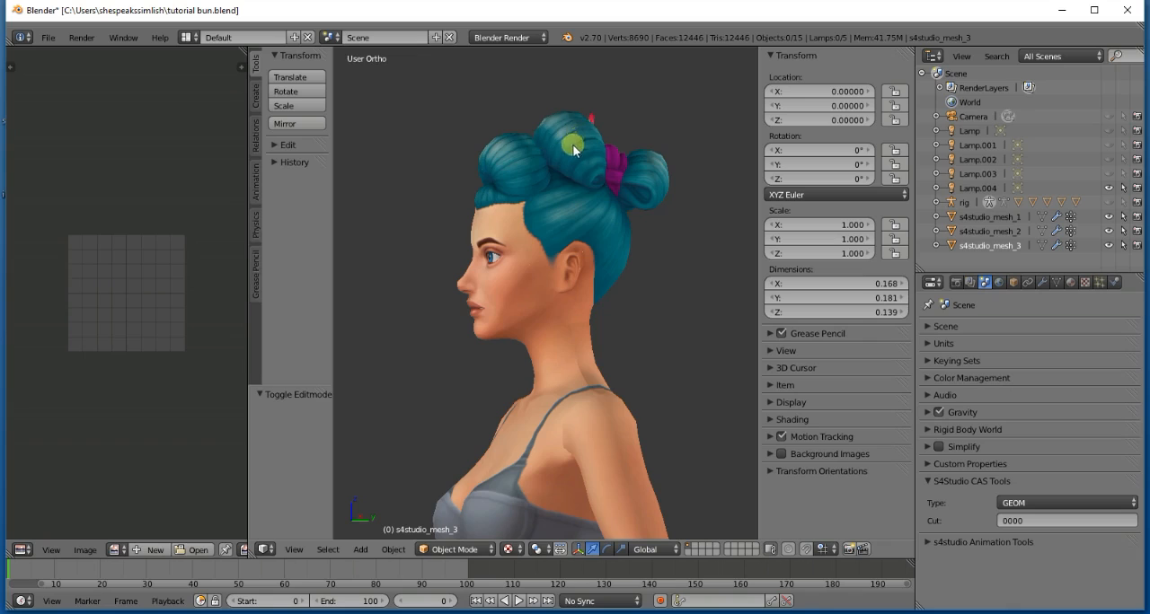
left_click(1108, 245)
left_click(1111, 217)
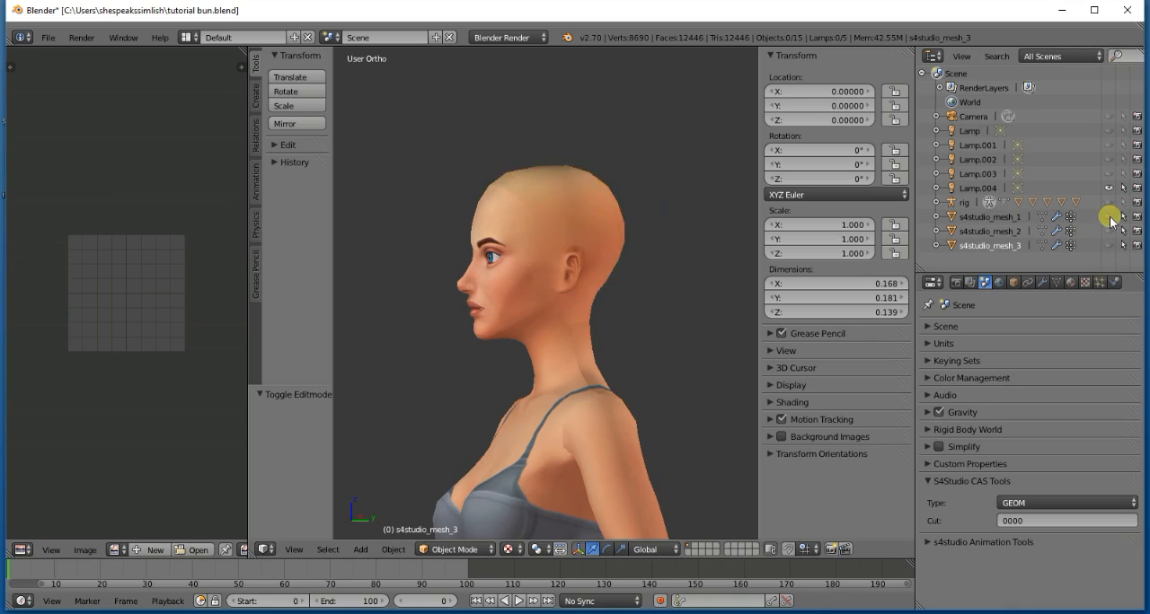
- Toggle the visibility of the three hair meshes in turn to compare them, leaving only s4studio_mesh_1 shown
left_click(1110, 218)
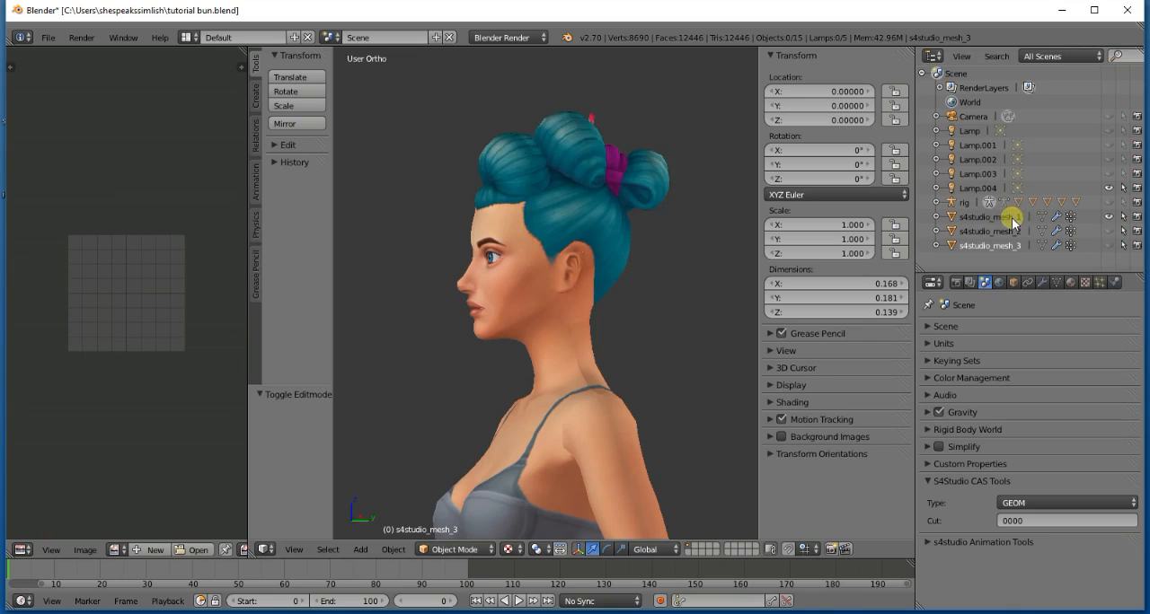
left_click(1106, 217)
left_click(1108, 232)
left_click(1108, 231)
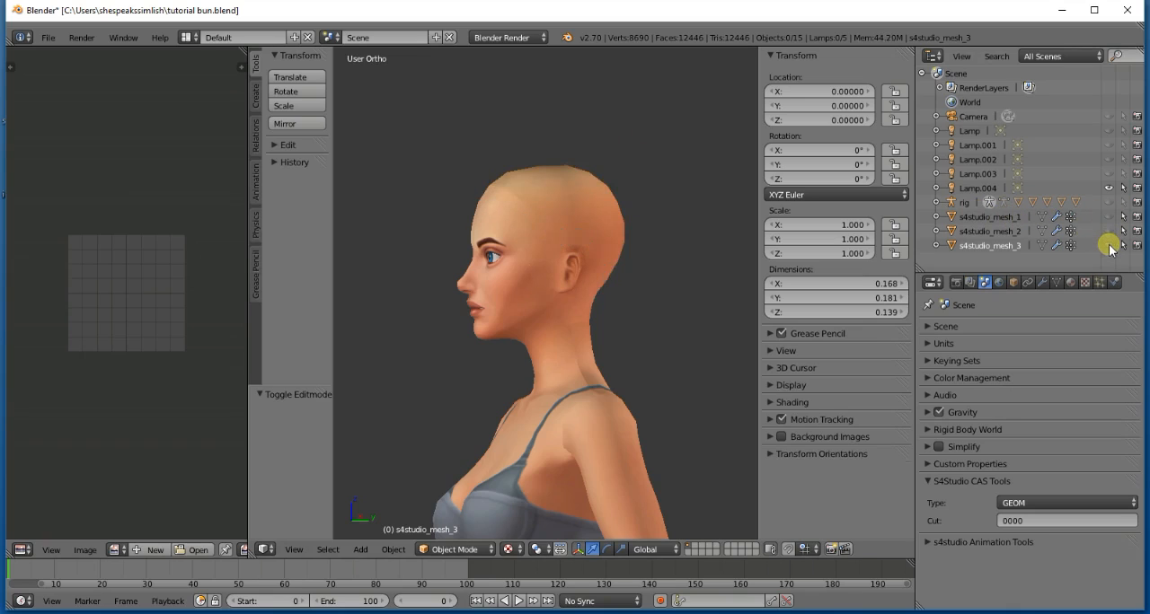
left_click(1109, 246)
left_click(1109, 246)
left_click(1108, 232)
left_click(1108, 231)
left_click(1107, 218)
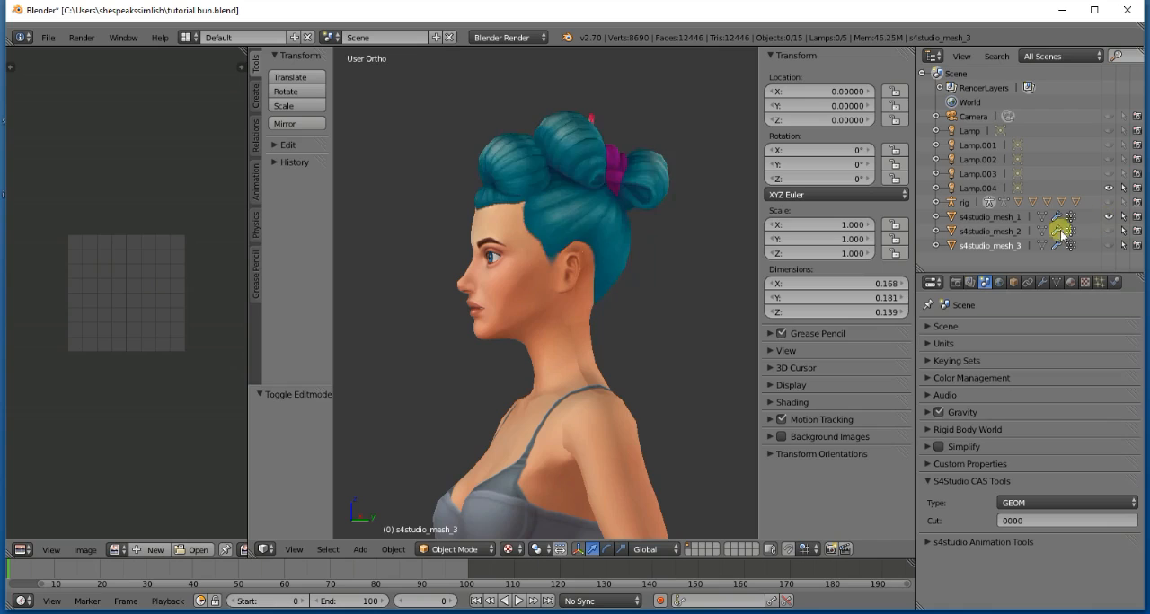
- Select s4studio_mesh_1, put it into Edit Mode and deselect all of its vertices
left_click(1004, 219)
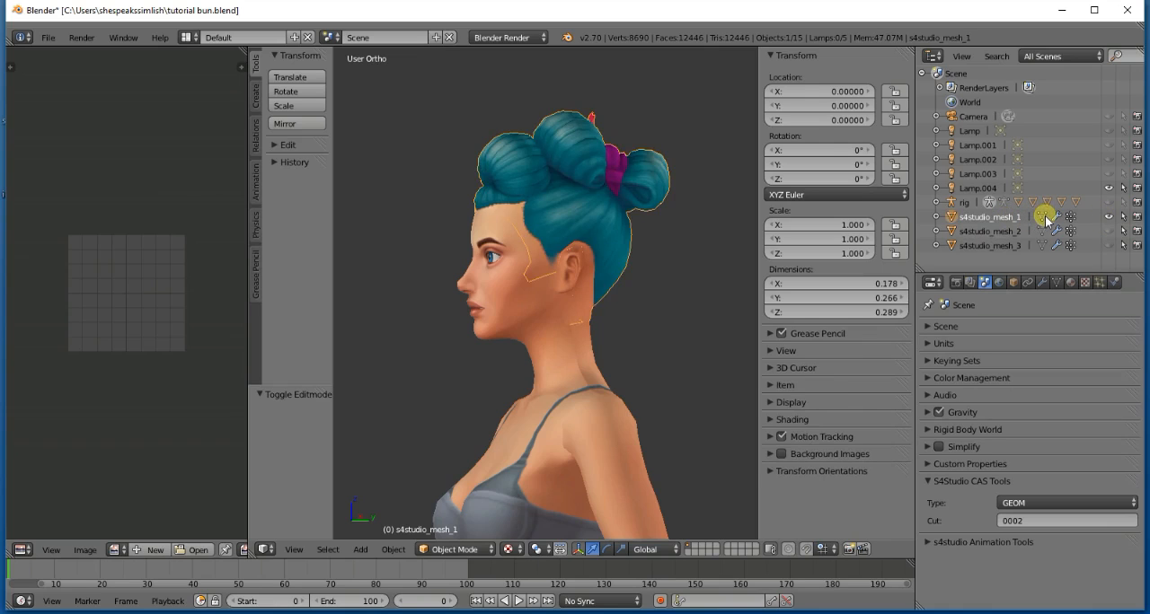
key("Tab")
key("Tab")
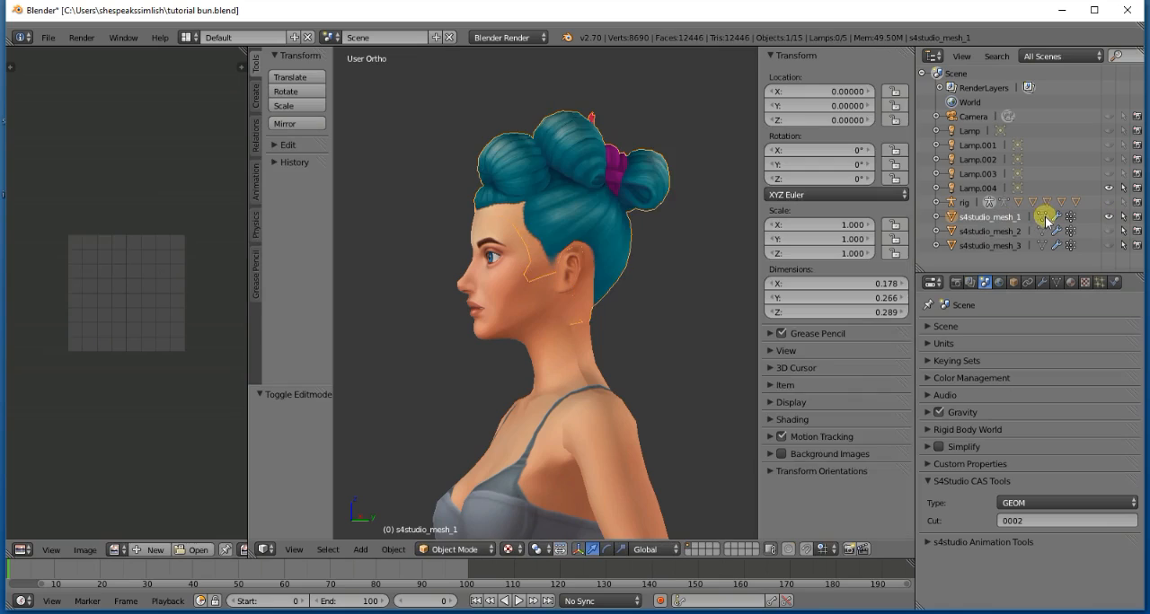
left_click(485, 550)
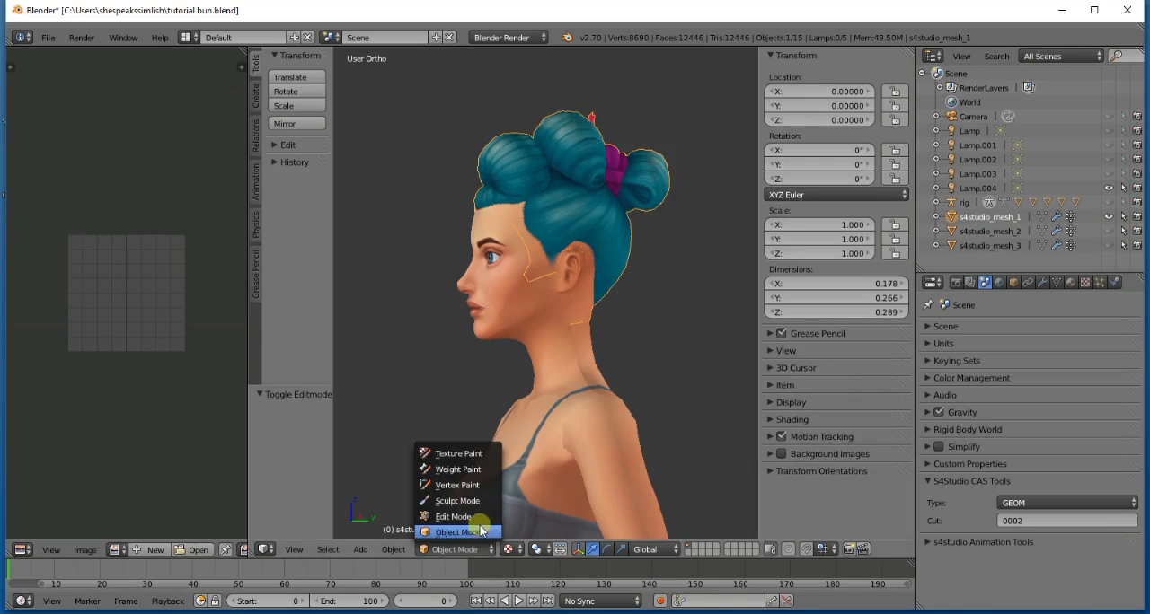
left_click(454, 516)
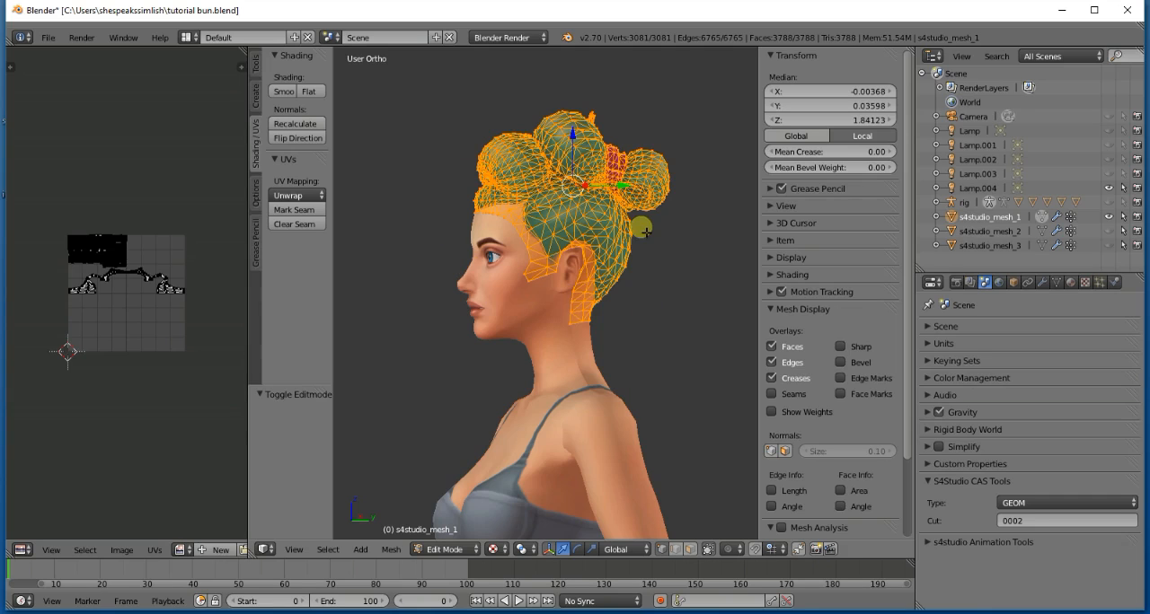
key("a")
key("a")
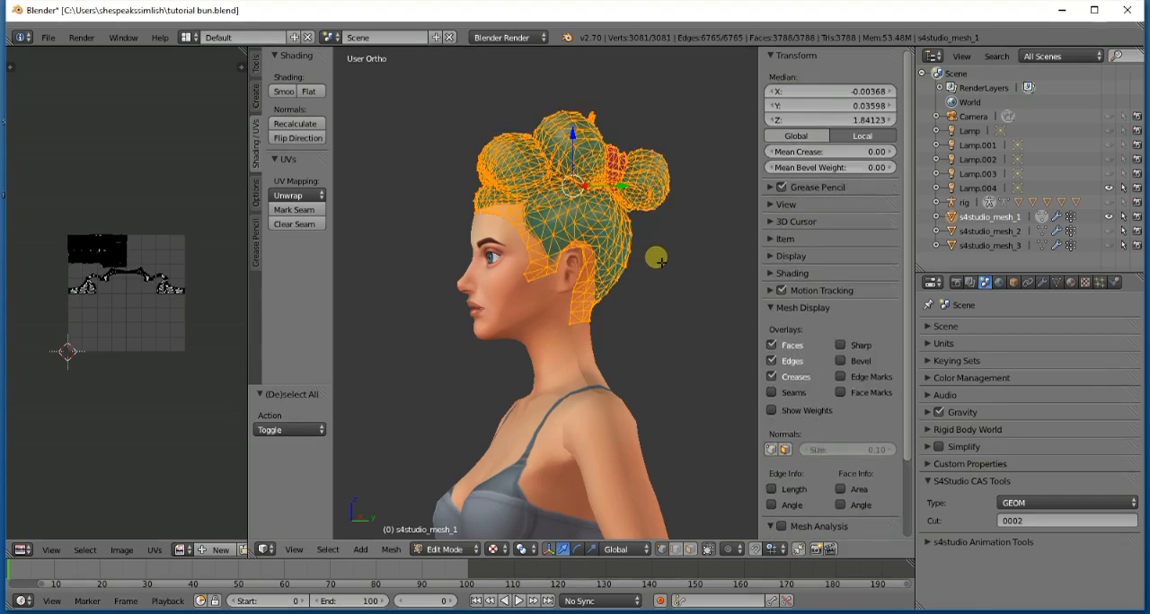
key("a")
- Select the linked hair pieces covering the side of the head above and behind the ear, and delete their vertices
scroll(655, 258, "up", 3)
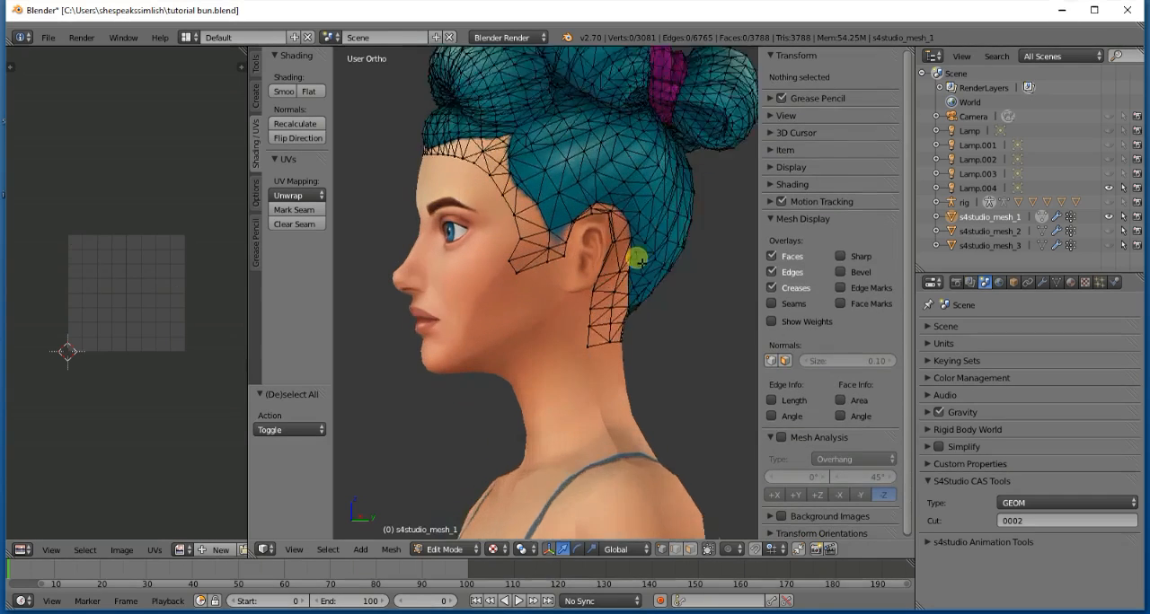
scroll(636, 263, "up", 5, "shift")
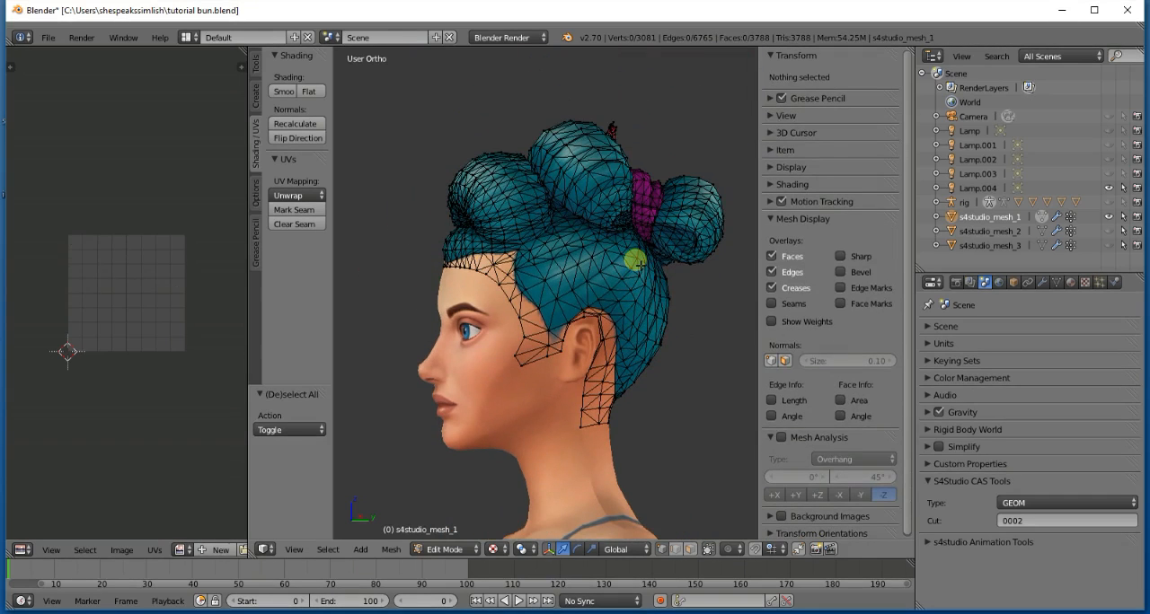
middle_click_drag(637, 261, 637, 262)
key("l")
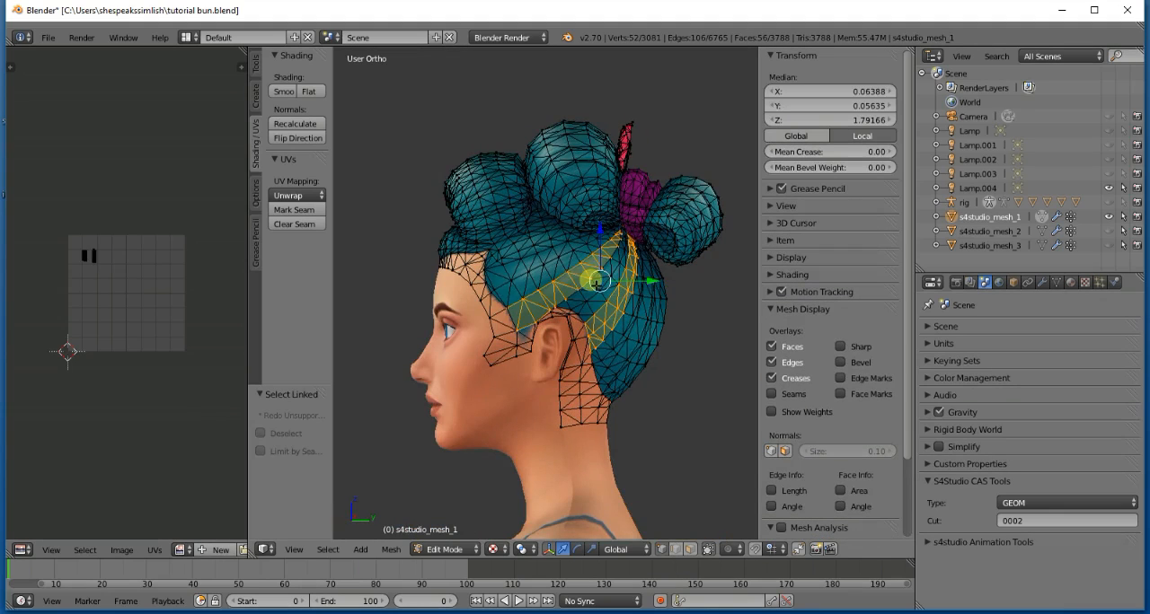
key("l")
key("l")
key("l")
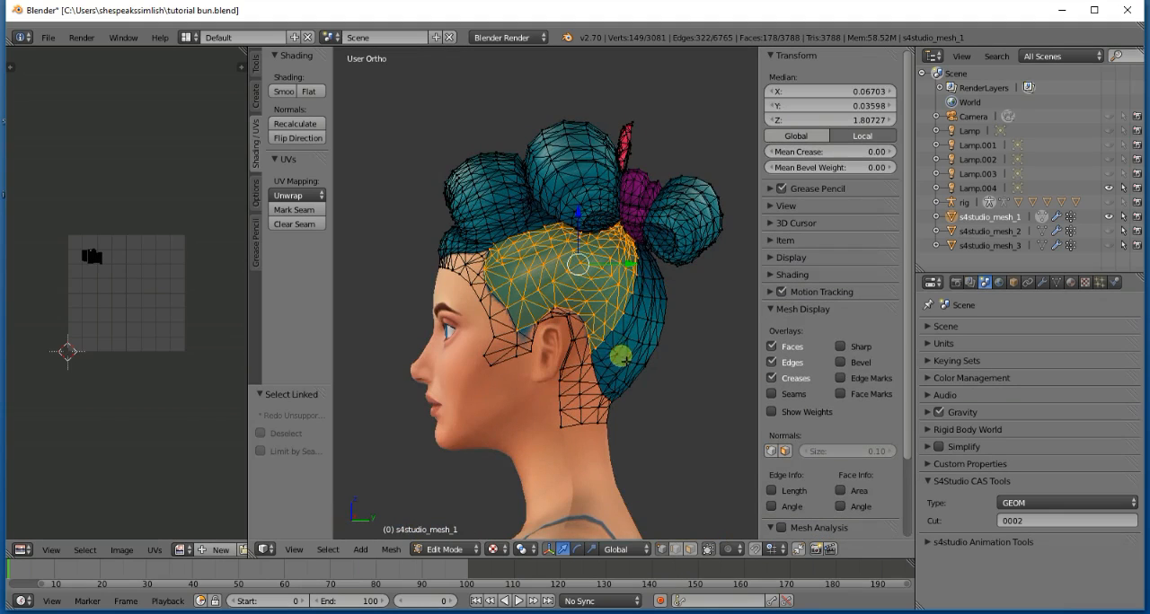
key("l")
key("l")
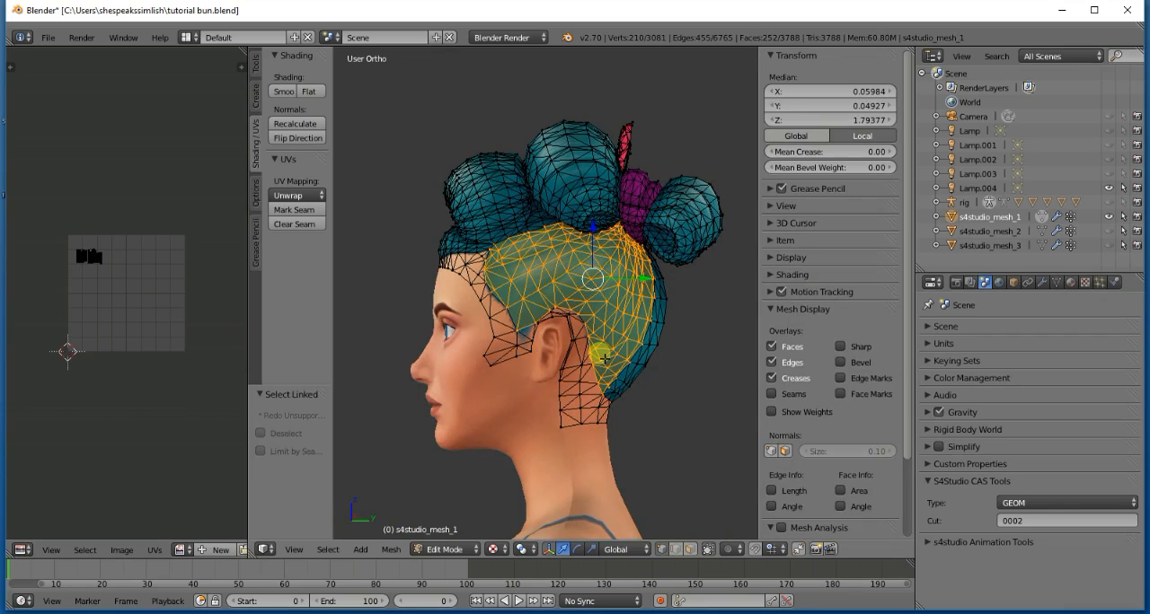
key("x")
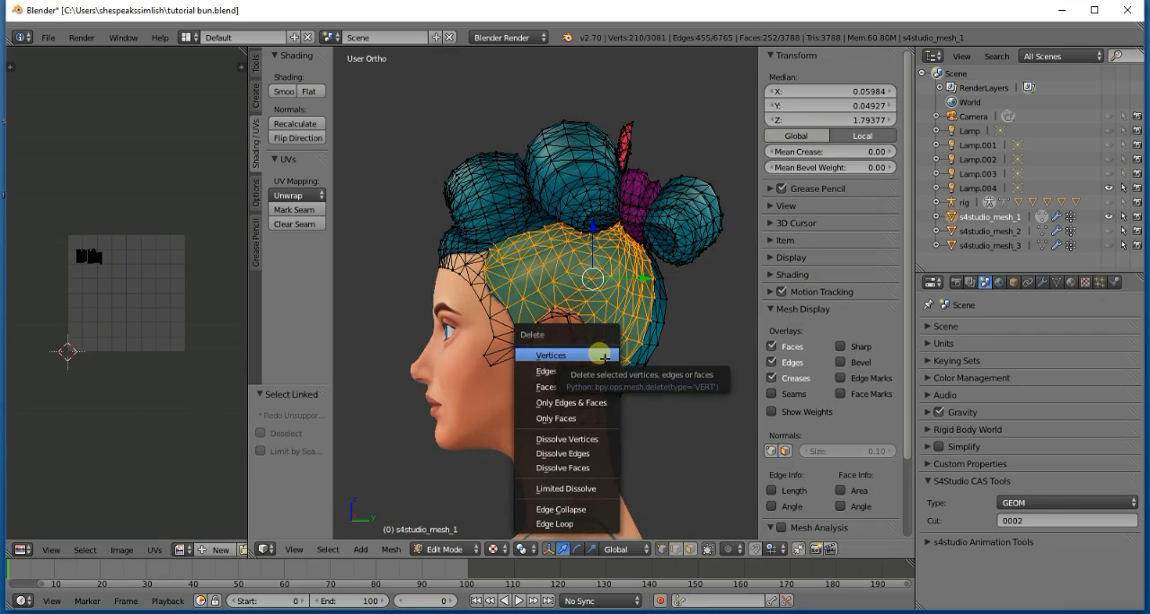
left_click(605, 358)
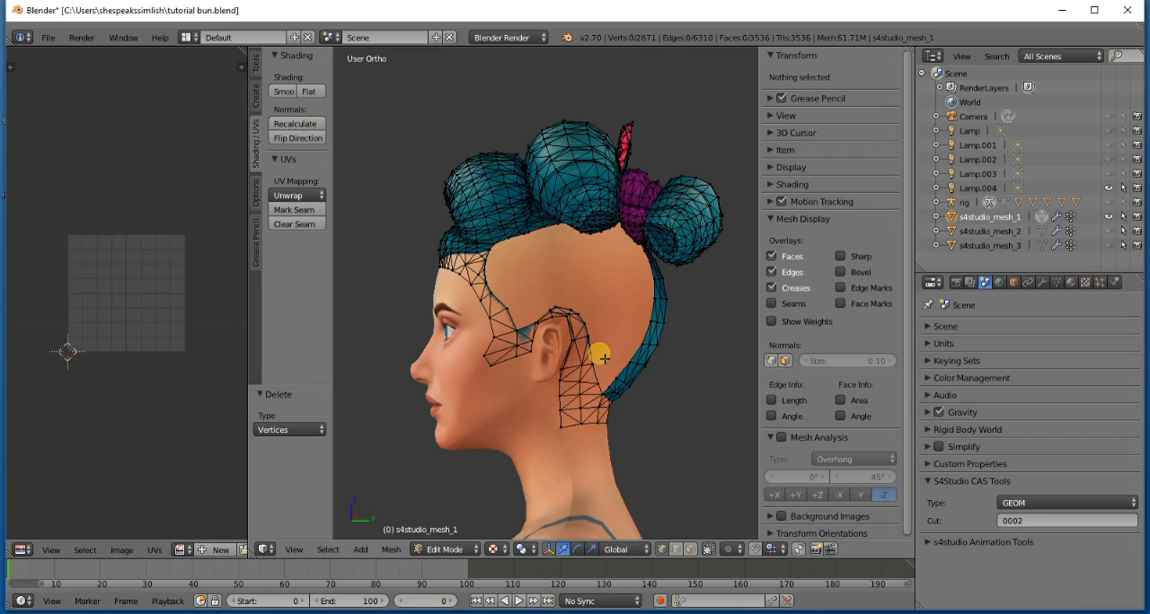
- Select the linked hairline pieces and the remaining strip at the back of the head, and delete their vertices
key("l")
key("l")
key("l")
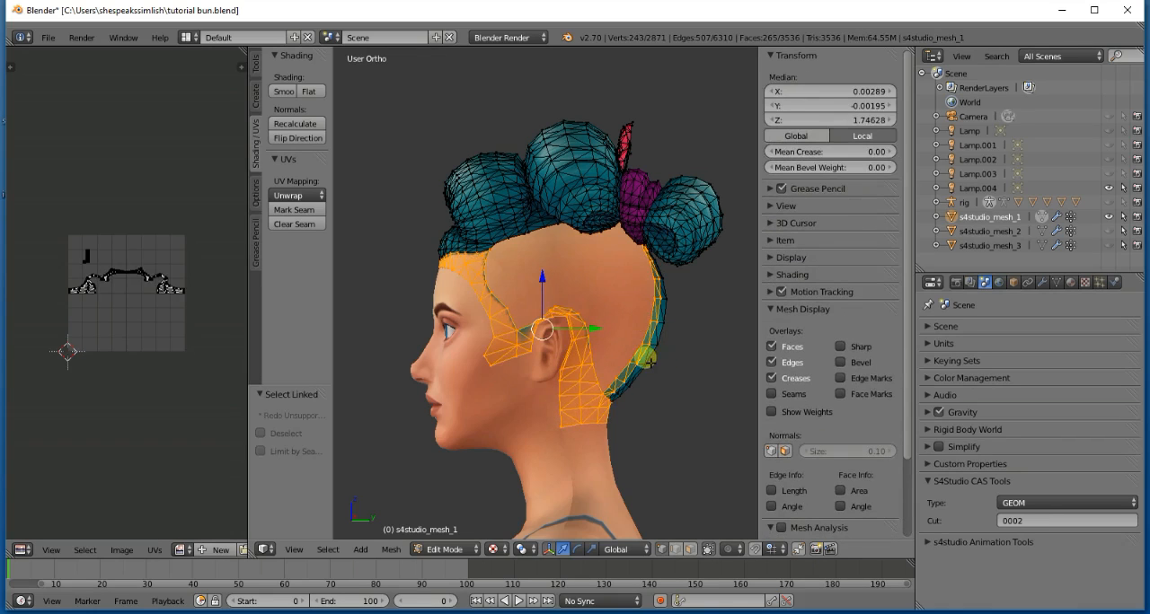
key("l")
key("x")
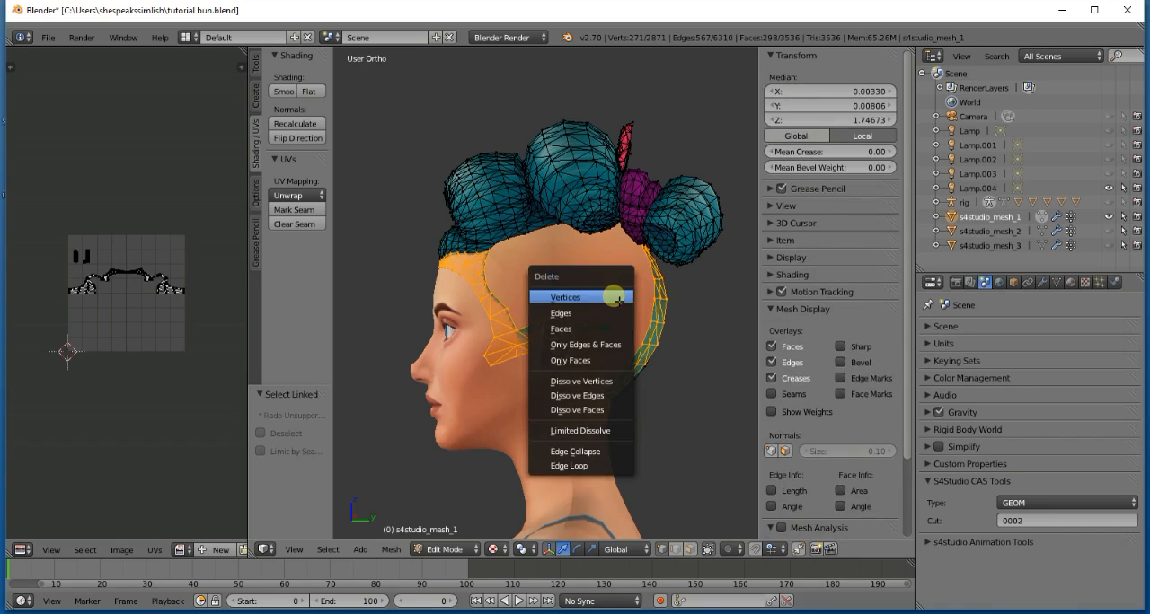
left_click(618, 301)
- Select the linked pieces that make up the middle hair roll on top of the head
middle_click_drag(617, 301, 502, 319)
scroll(568, 306, "down", 1)
key("l")
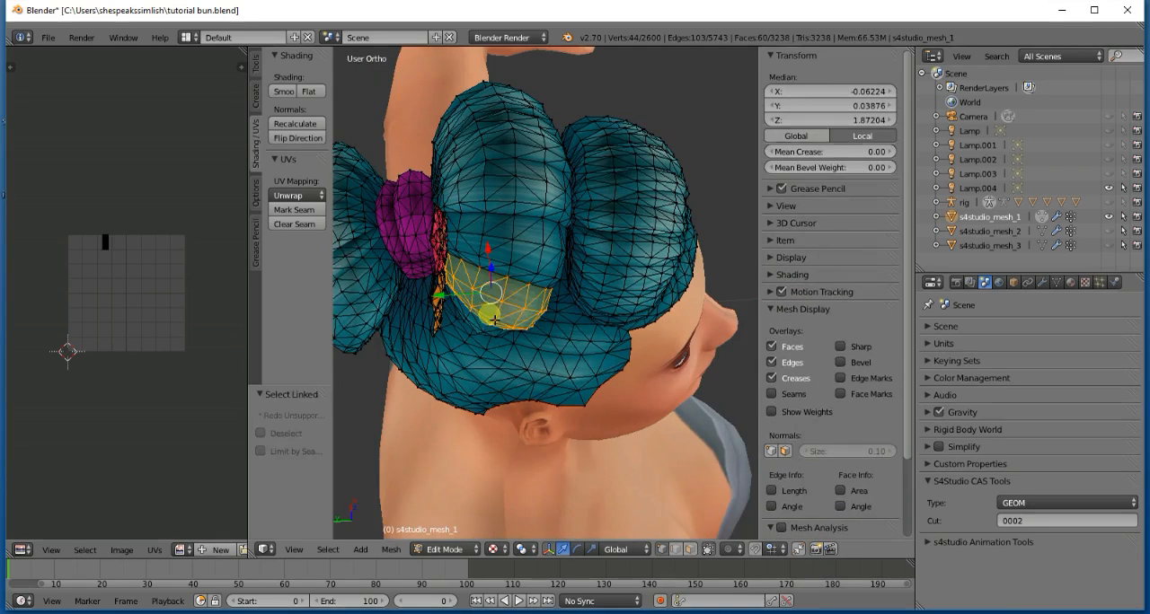
key("l")
key("l")
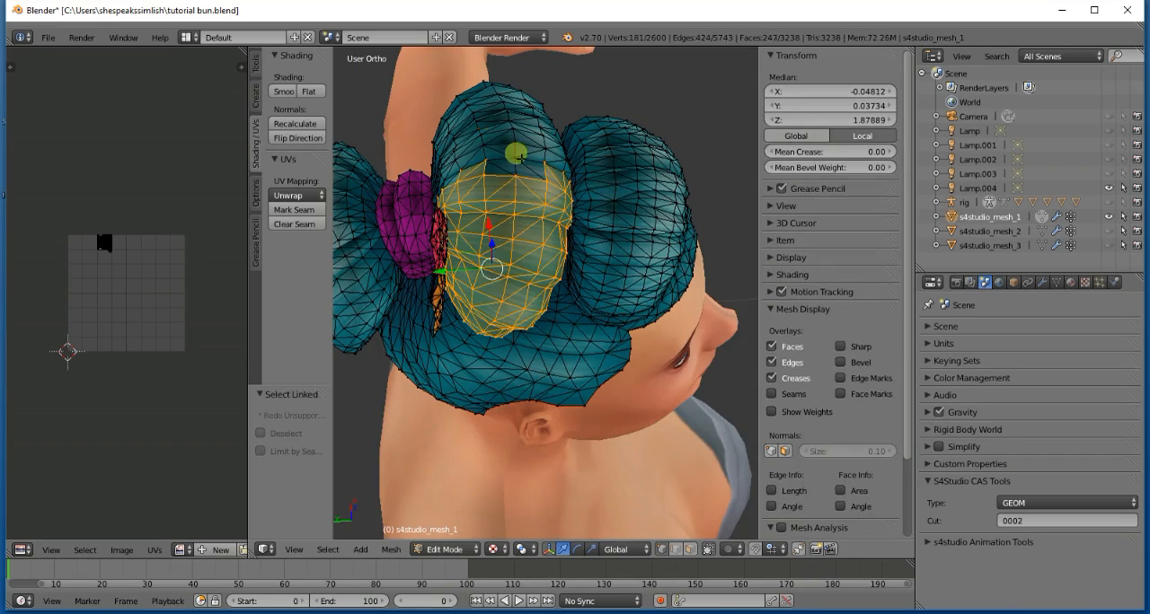
key("l")
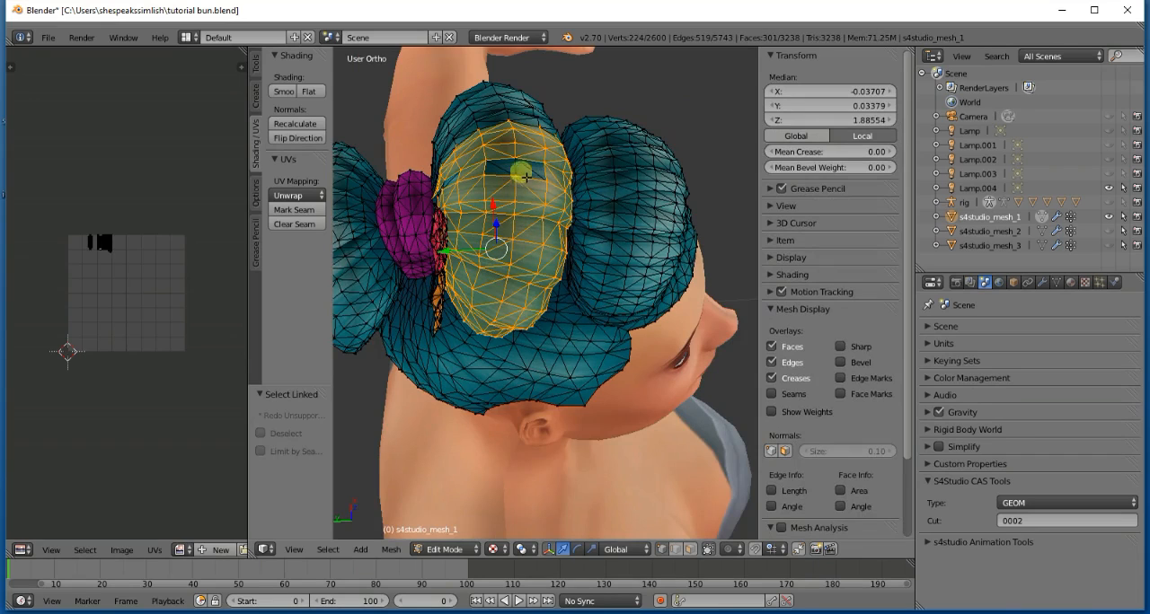
key("l")
key("l")
key("l")
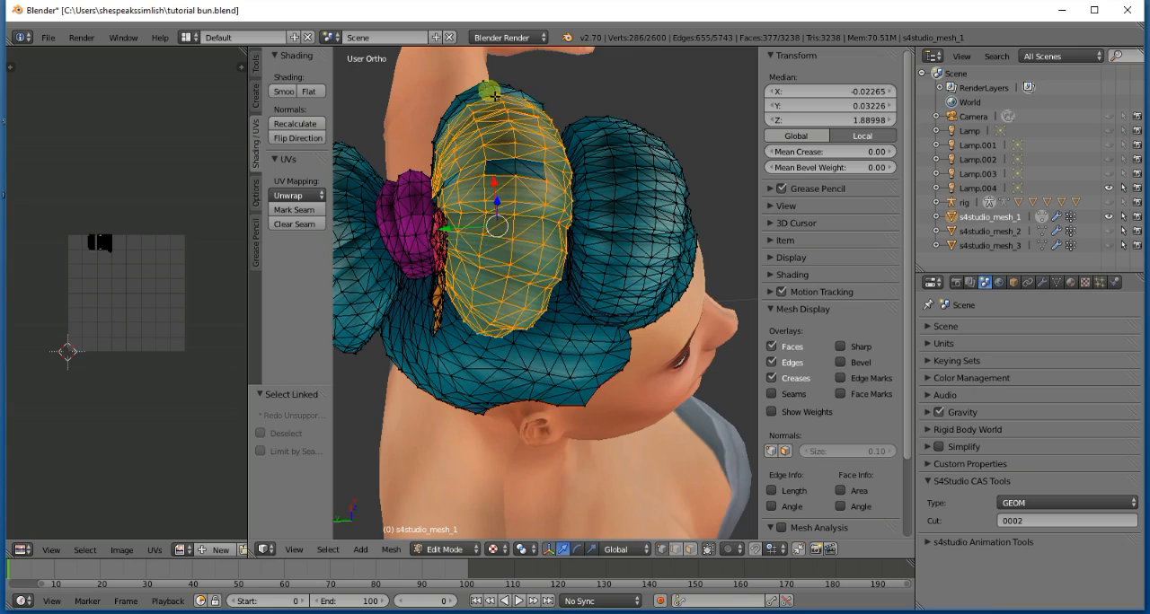
key("l")
key("l")
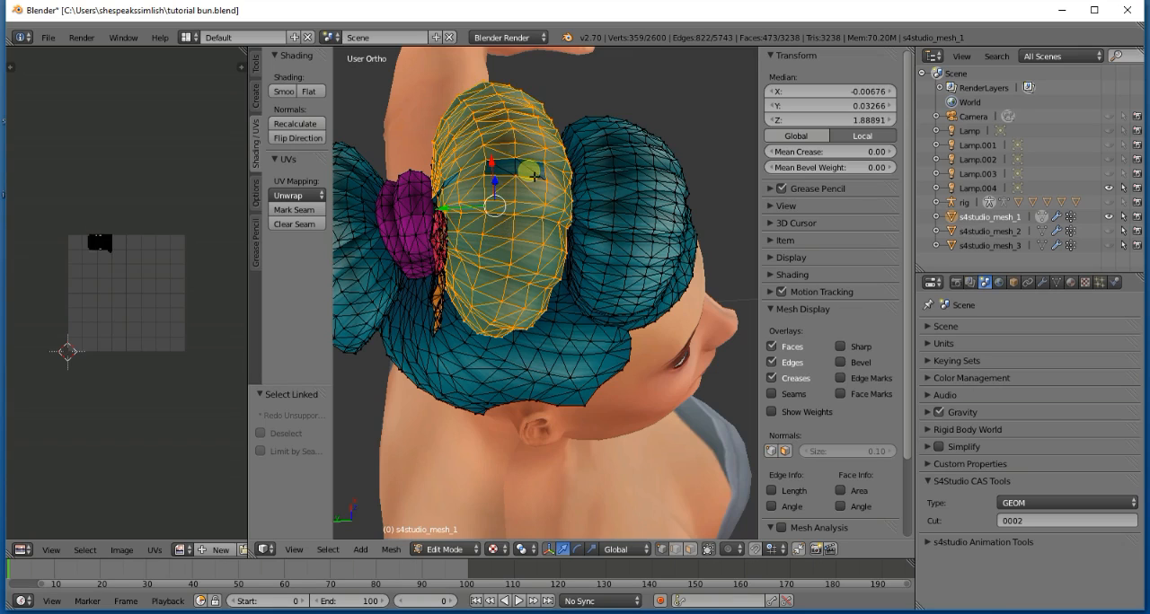
- Examine the selected middle roll from the front and side, and invert the selection to the rest of the hair
middle_click_drag(526, 174, 529, 172)
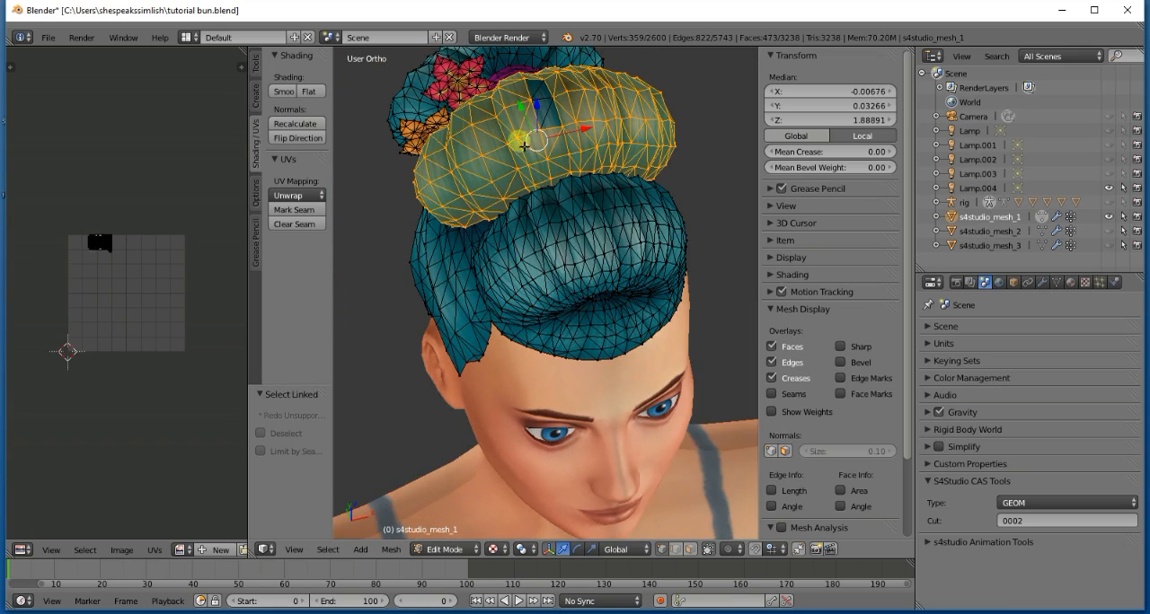
scroll(548, 115, "down", 3)
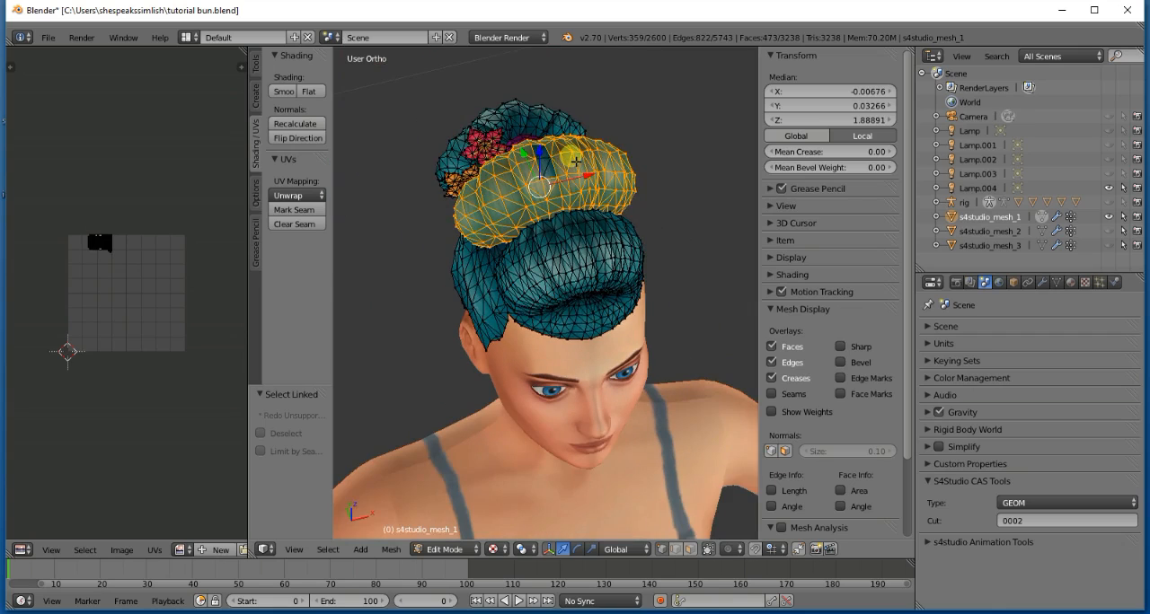
middle_click_drag(576, 161, 572, 160)
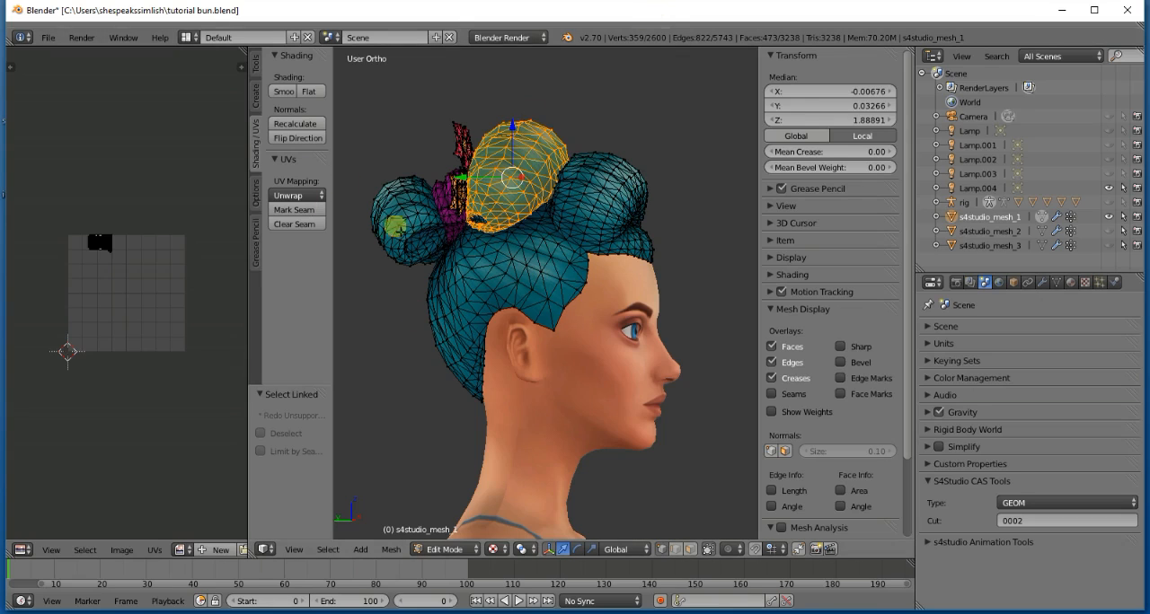
left_click(328, 550)
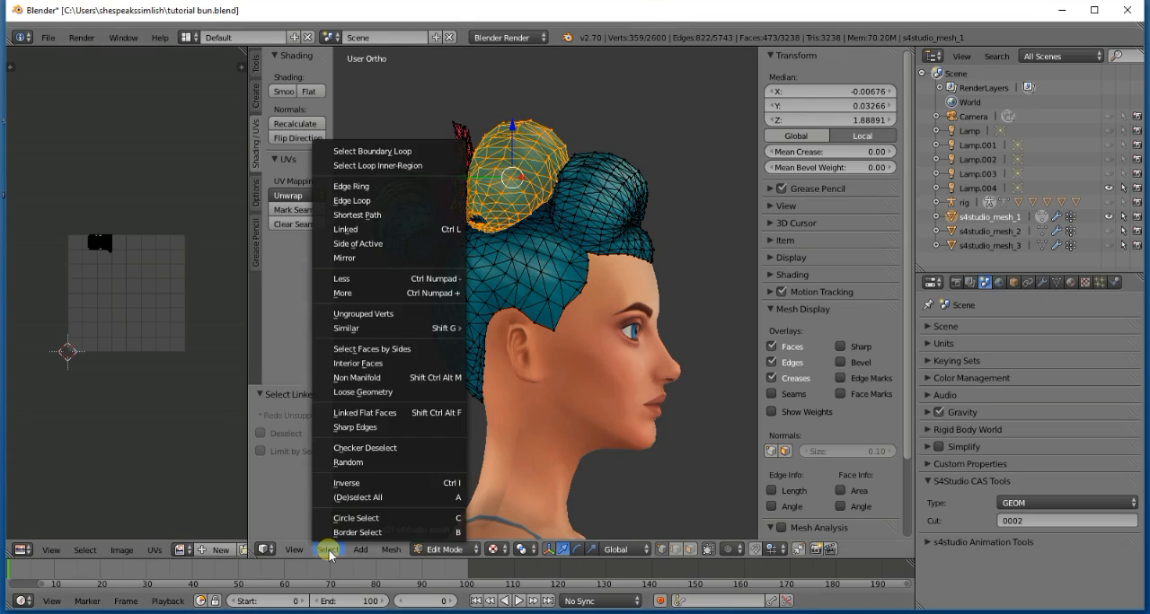
left_click(422, 485)
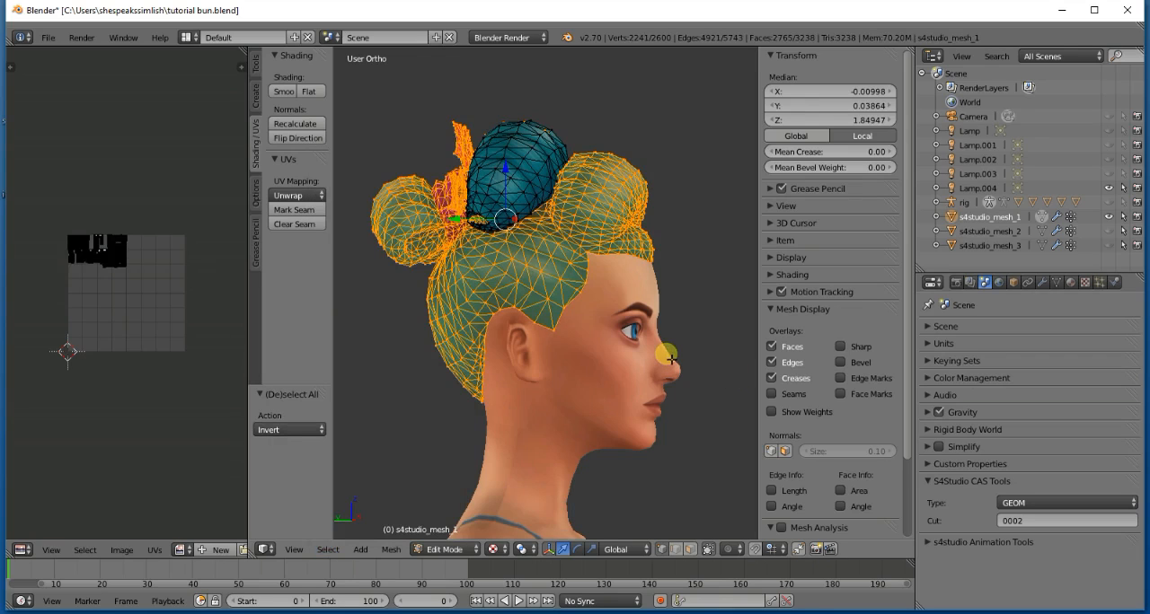
- Delete the vertices of all hair except the middle roll, examine the isolated roll, and undo the deletion
key("KP_6")
key("KP_6")
key("KP_6")
key("KP_6")
key("KP_6")
key("KP_6")
key("KP_6")
key("KP_6")
key("KP_6")
key("KP_6")
key("KP_6")
key("KP_6")
key("KP_6")
key("KP_6")
key("KP_6")
key("KP_6")
key("KP_6")
key("KP_6")
key("KP_6")
key("KP_6")
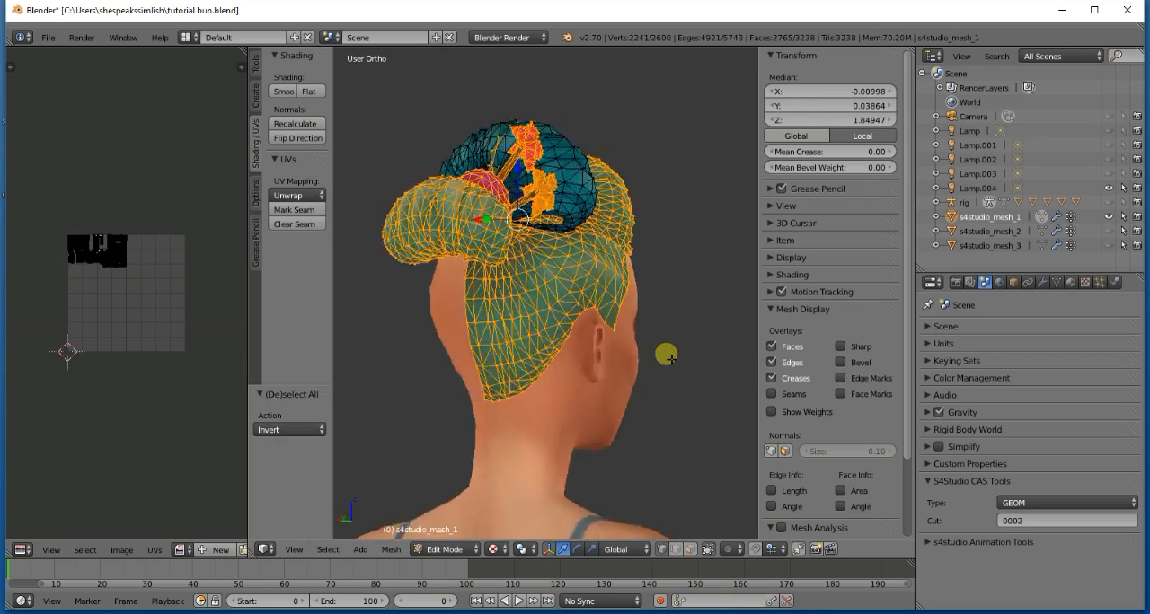
key("KP_6")
key("x")
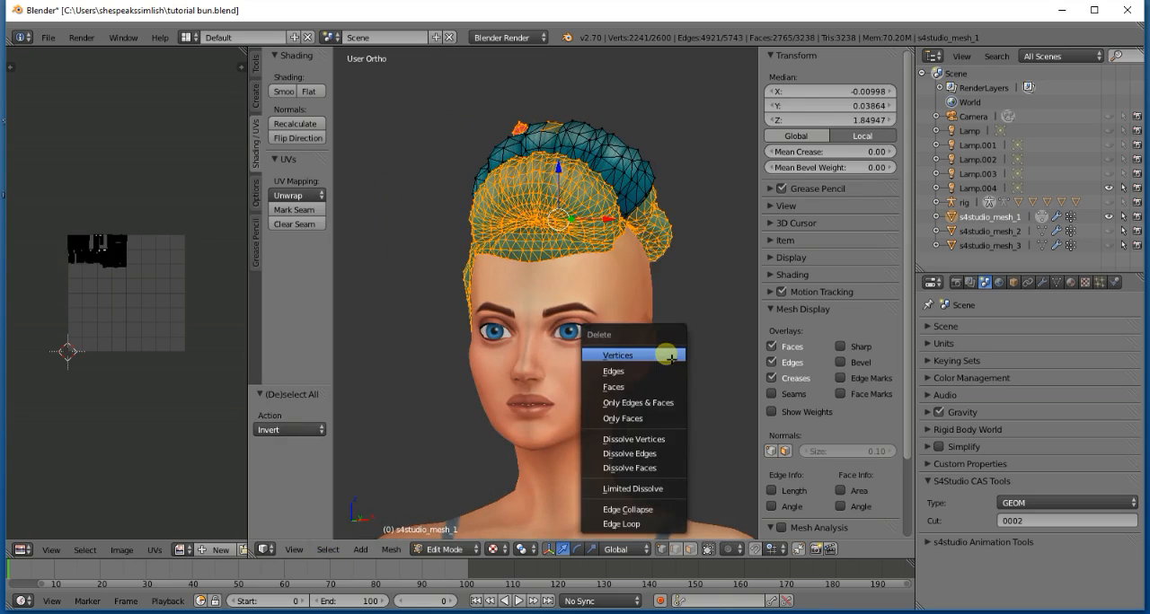
left_click(666, 359)
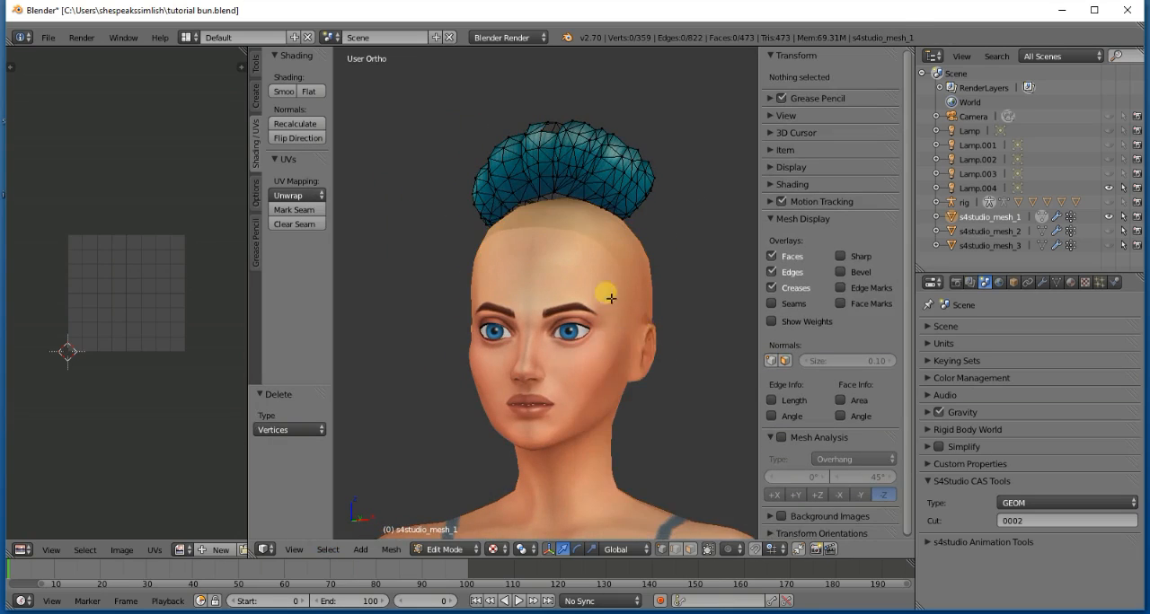
middle_click_drag(605, 290, 543, 203)
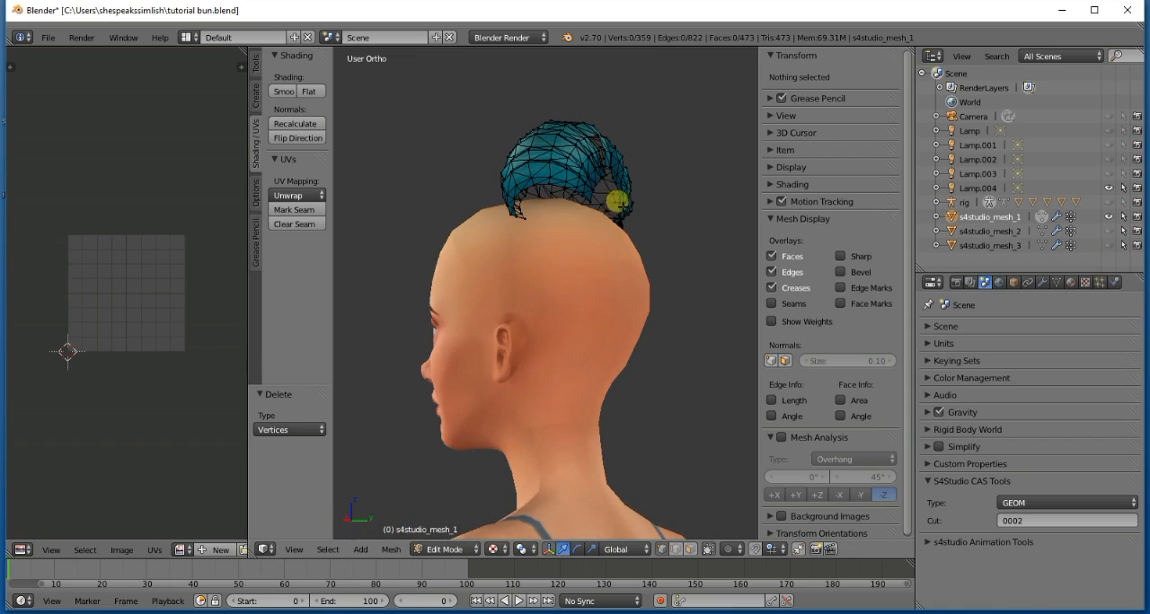
key("ctrl+z")
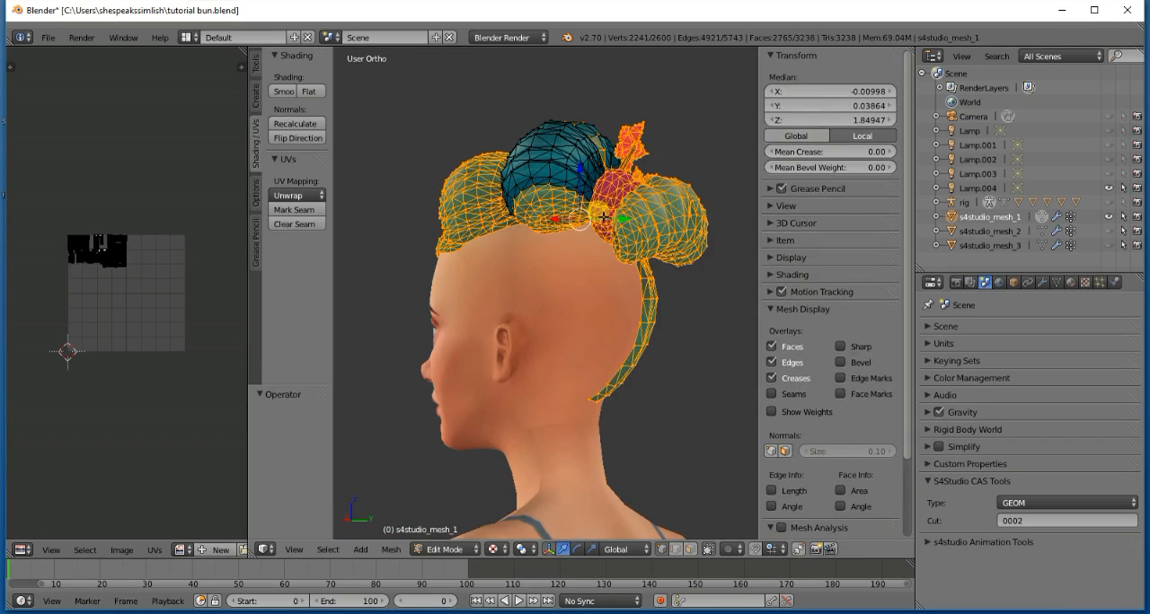
- Clear the selection, select the linked strips down the back of the head and the rear roll's pieces, and delete their vertices
key("s")
key("Escape")
key("a")
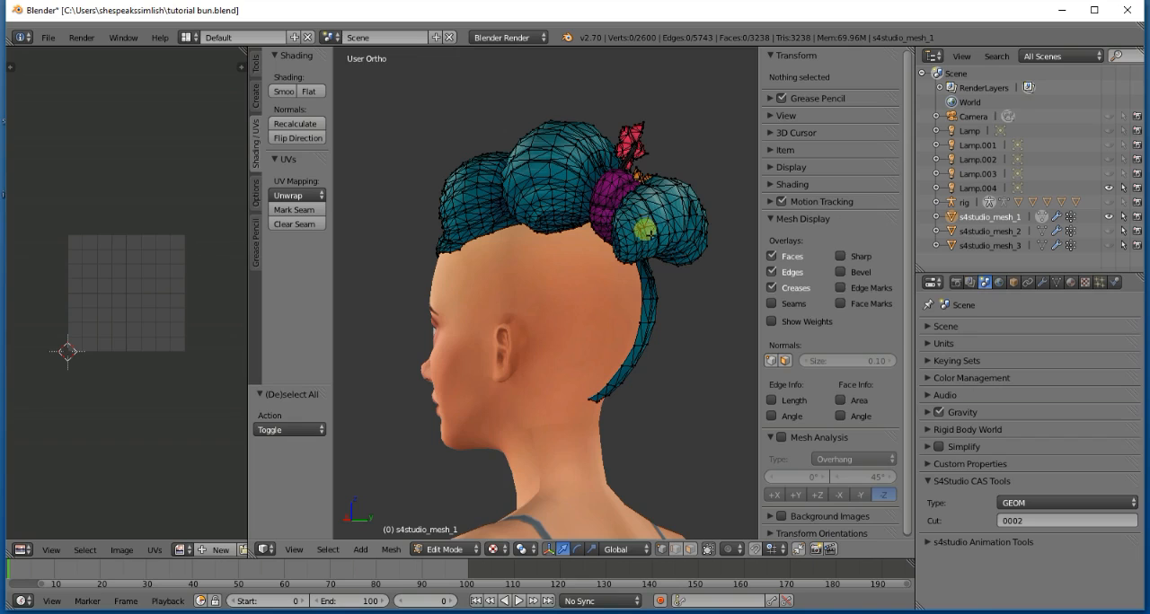
key("KP_6")
key("KP_6")
key("KP_6")
key("KP_6")
key("KP_6")
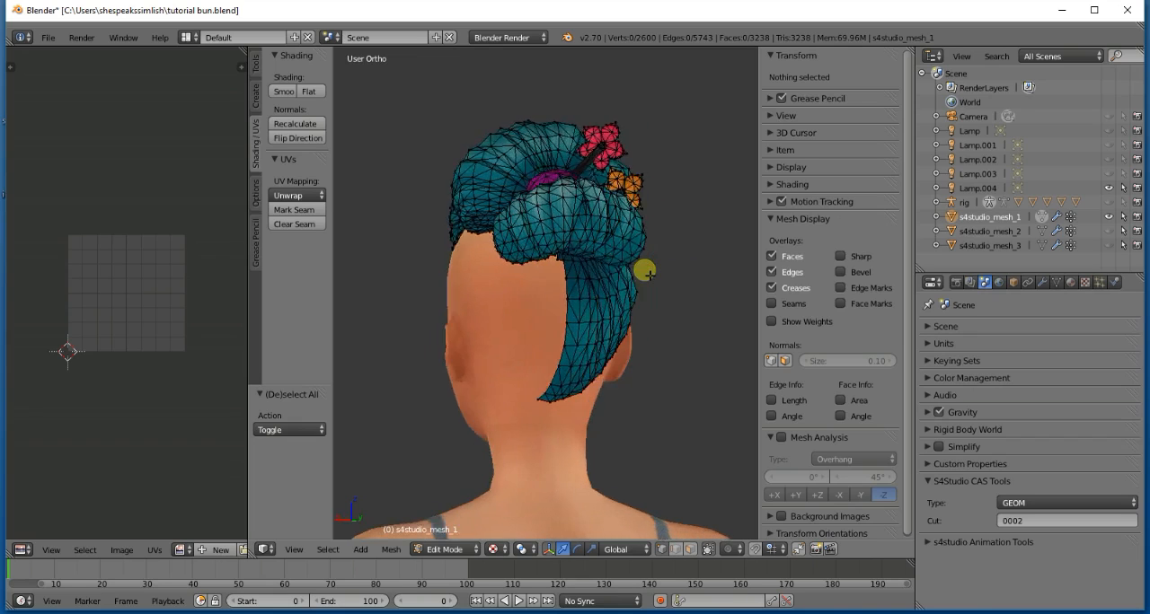
key("l")
key("l")
key("l")
key("l")
key("l")
key("l")
key("l")
key("l")
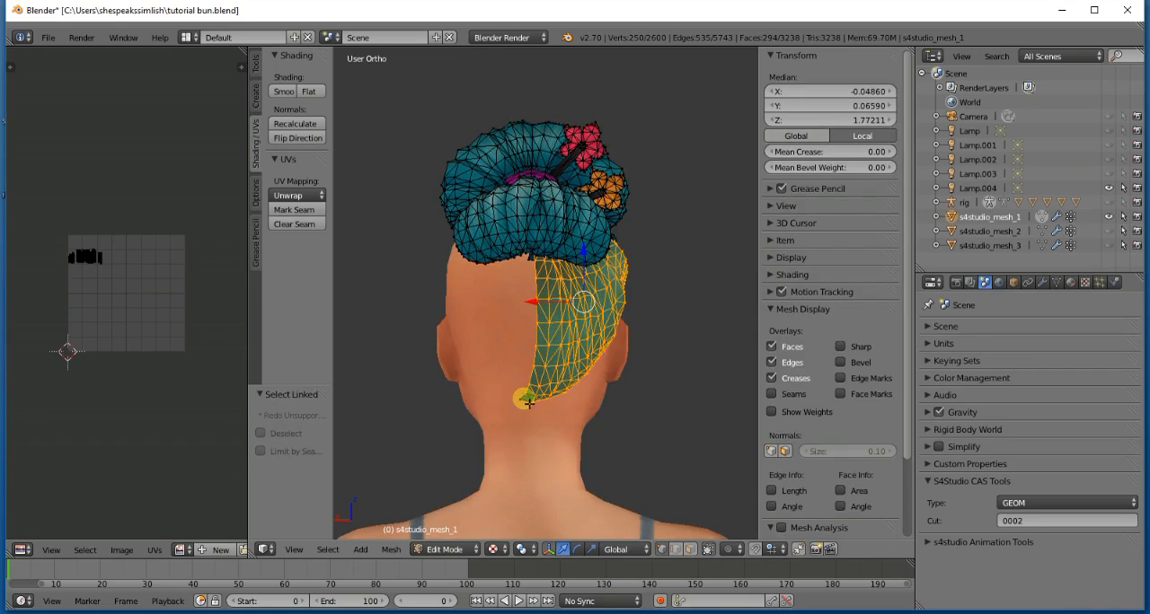
key("l")
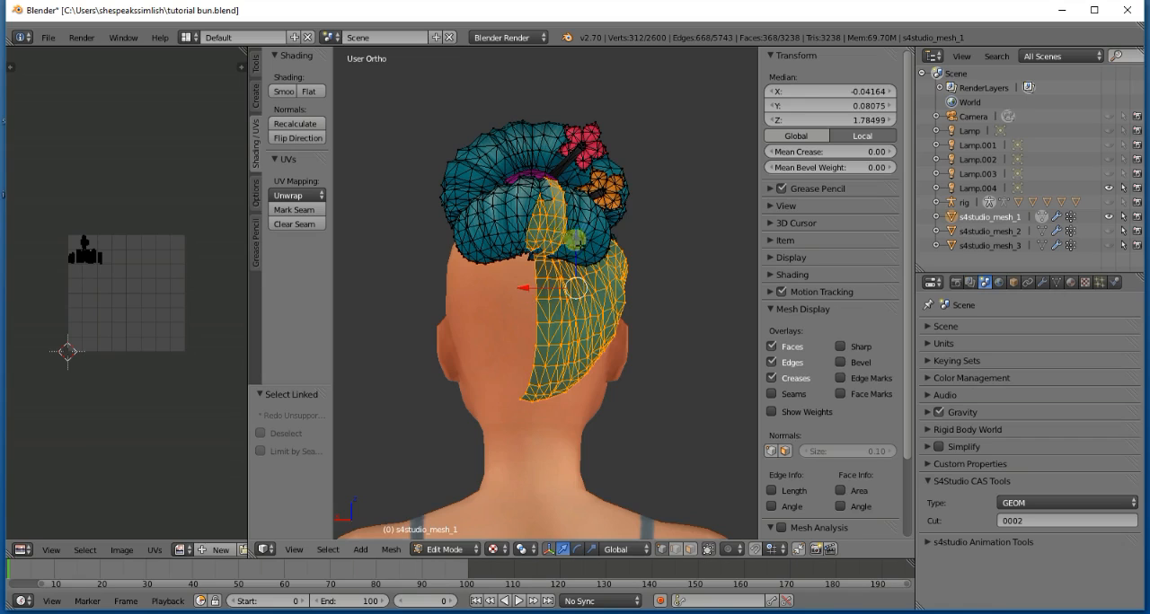
key("l")
key("l")
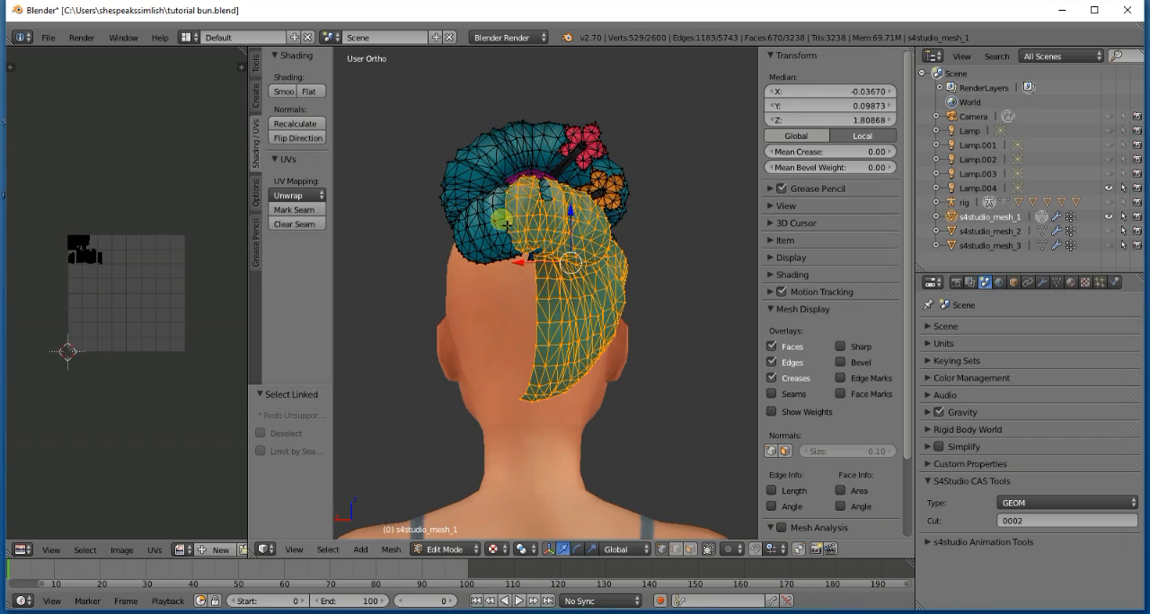
key("l")
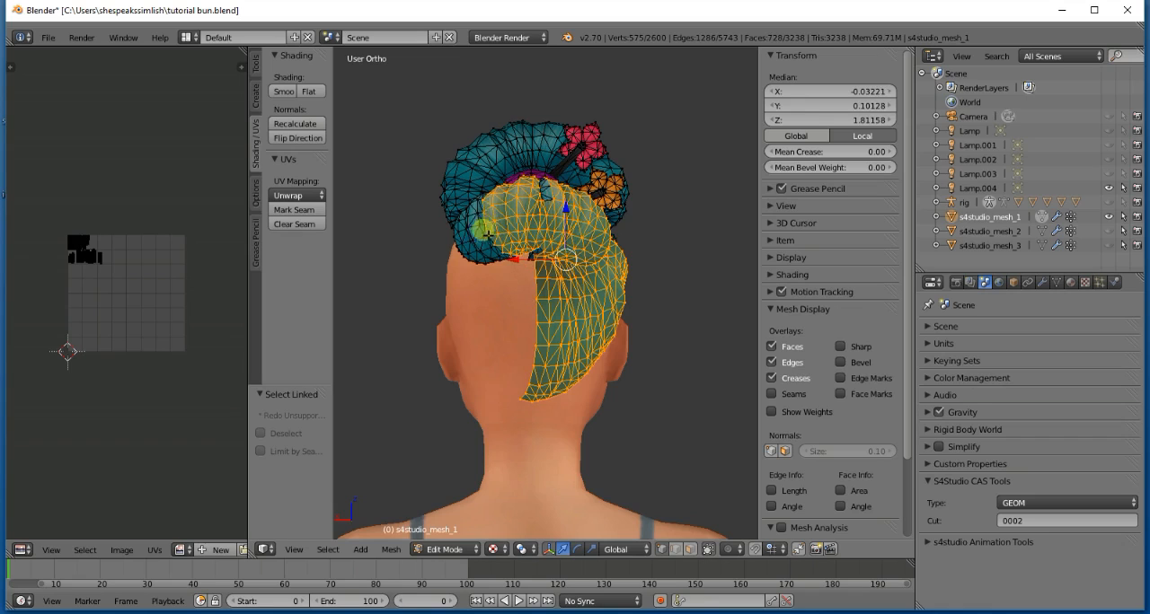
key("x")
left_click(463, 246)
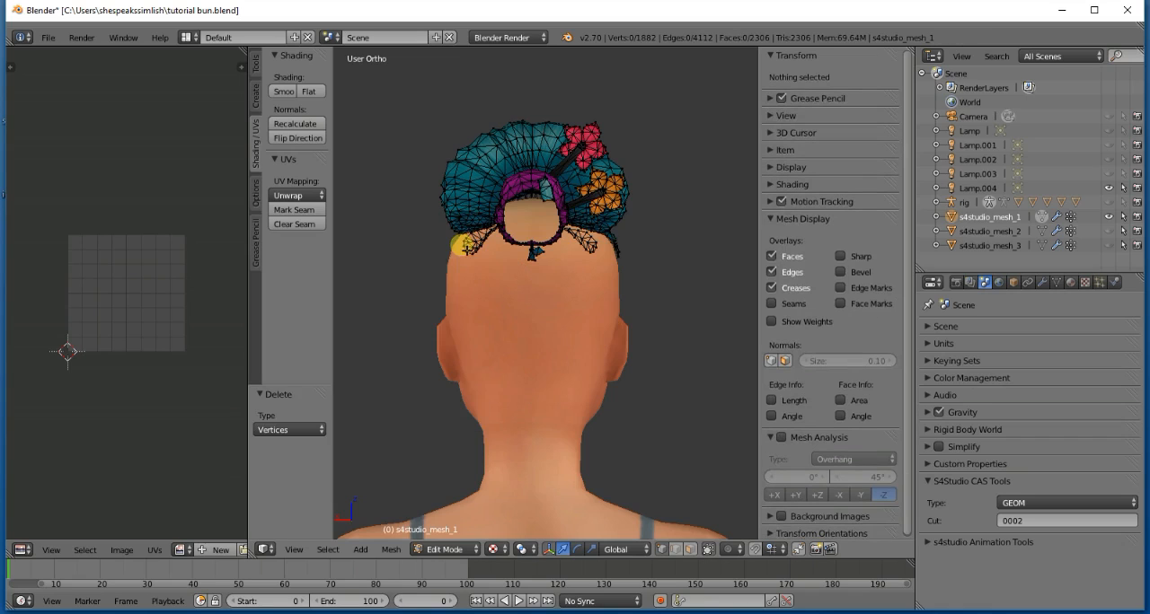
- Select the loose linked strands sticking out behind the purple band and delete their vertices
key("KP_6")
key("KP_6")
key("KP_6")
key("KP_6")
key("KP_6")
key("KP_6")
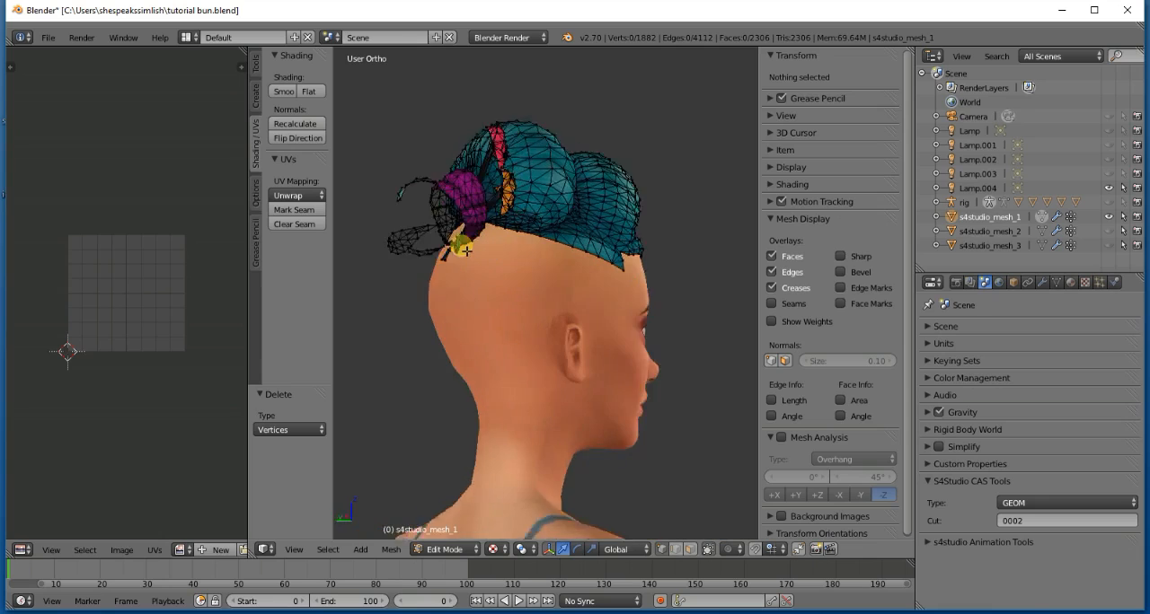
key("l")
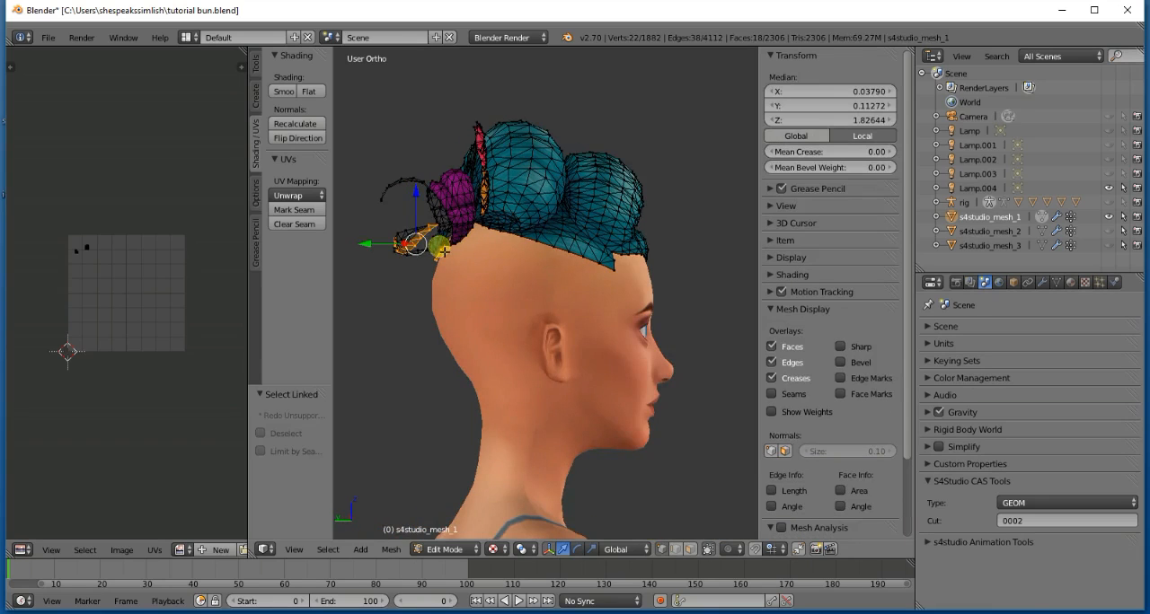
key("l")
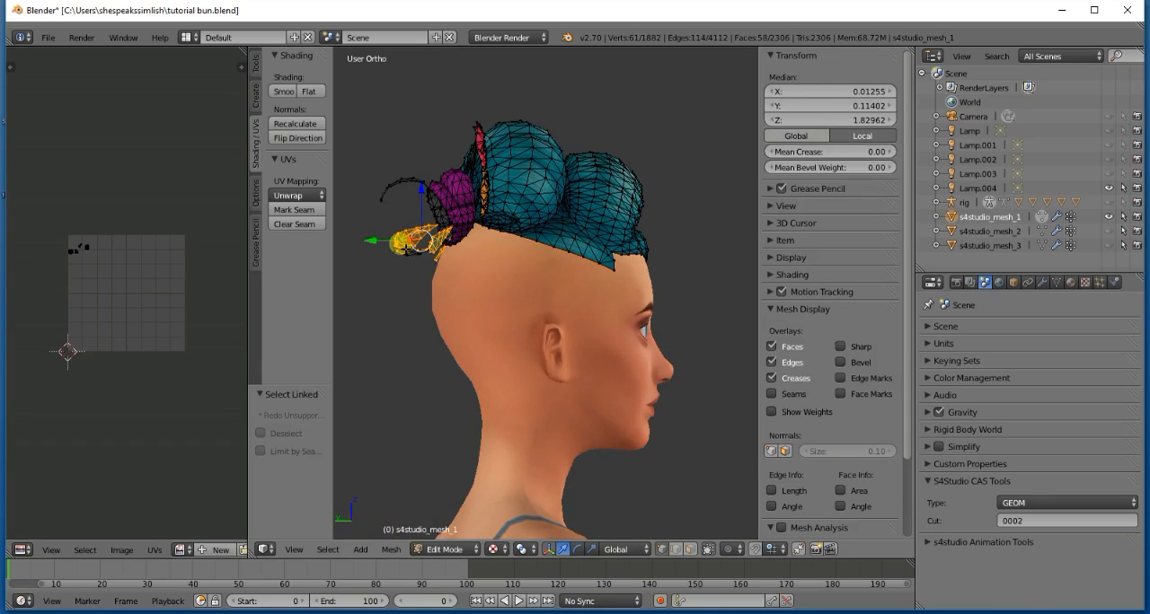
key("x")
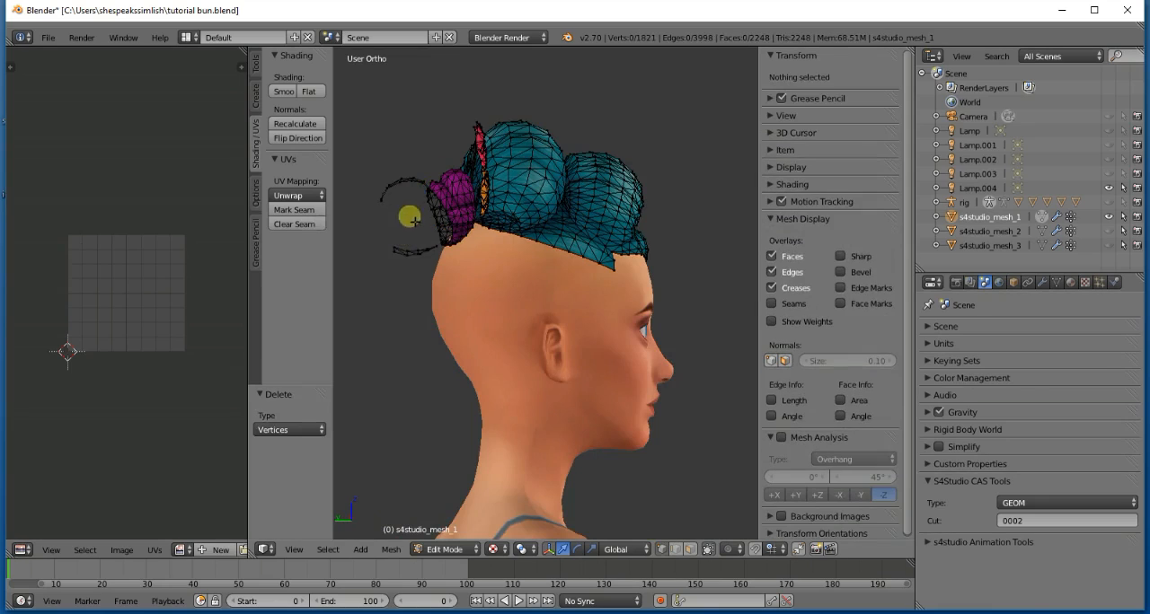
key("x")
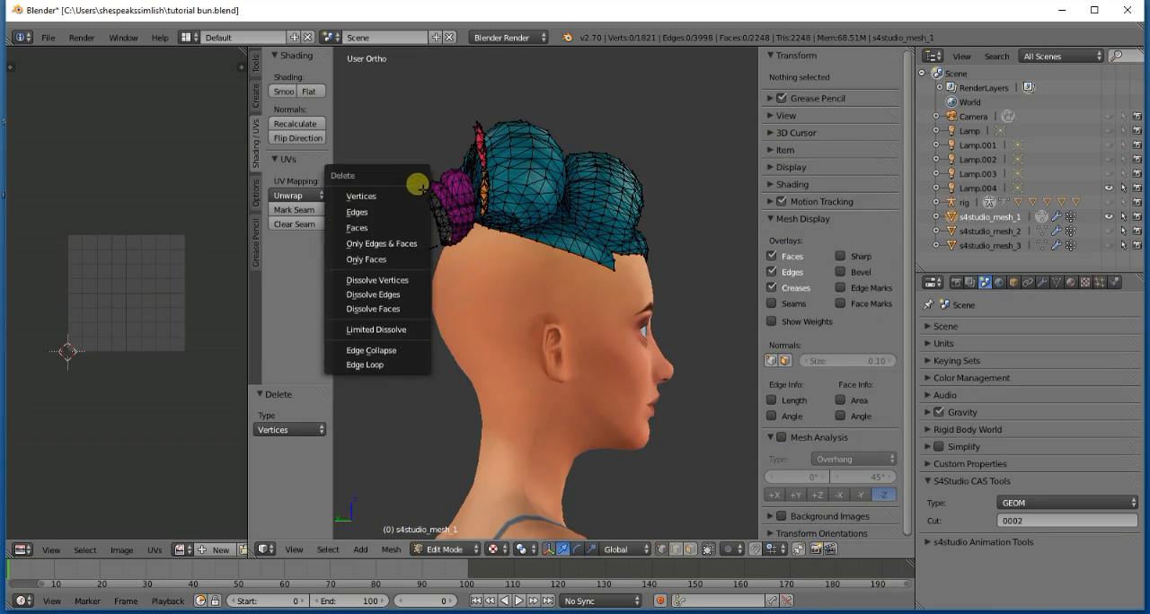
- Select the linked purple band, curved rear strands, side hairline piece and adjoining front roll pieces, and delete their vertices
key("l")
key("l")
key("l")
key("l")
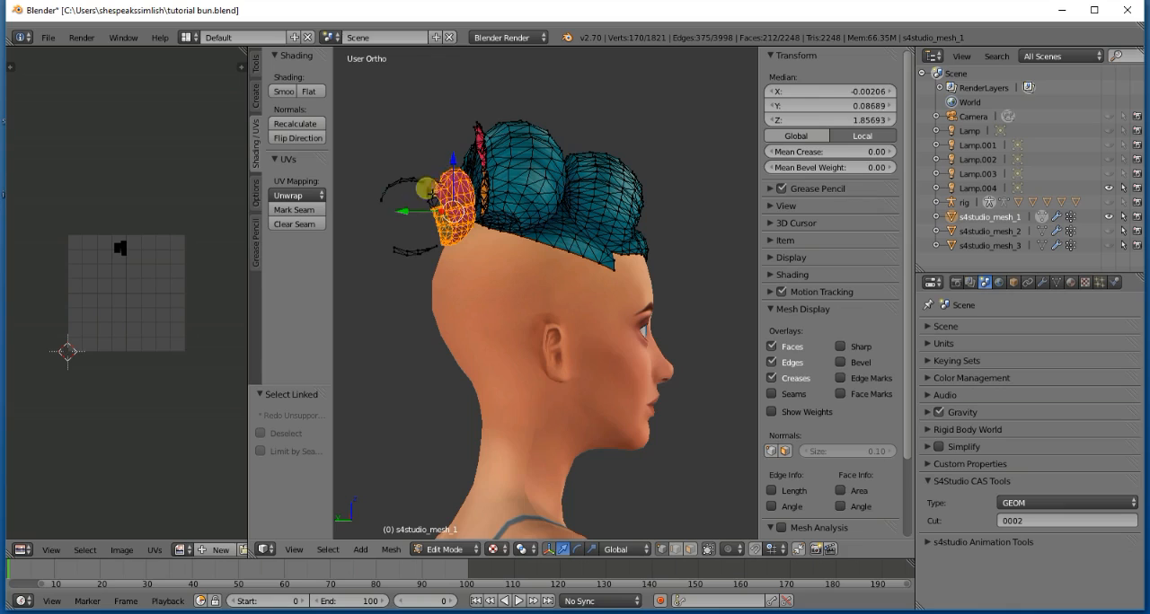
key("l")
key("l")
key("l")
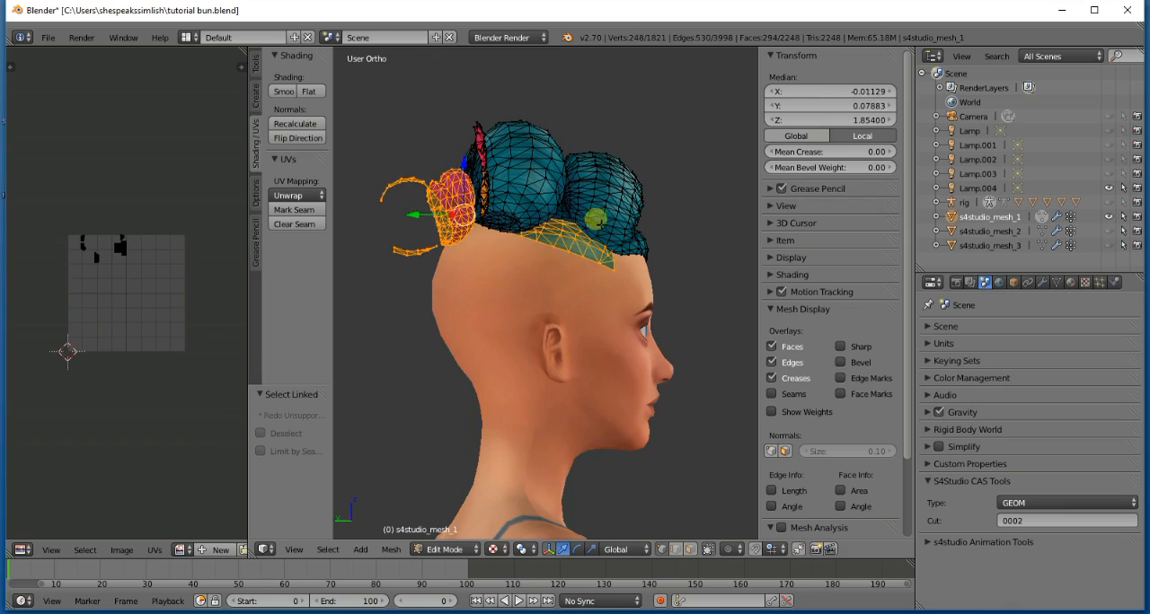
key("l")
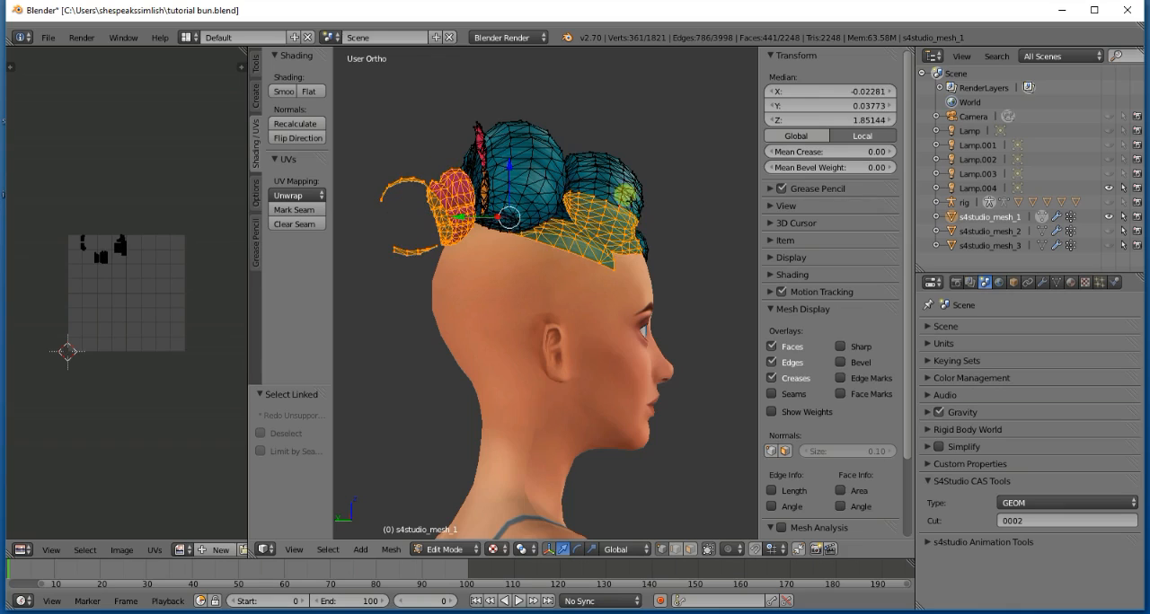
key("l")
key("l")
key("l")
key("l")
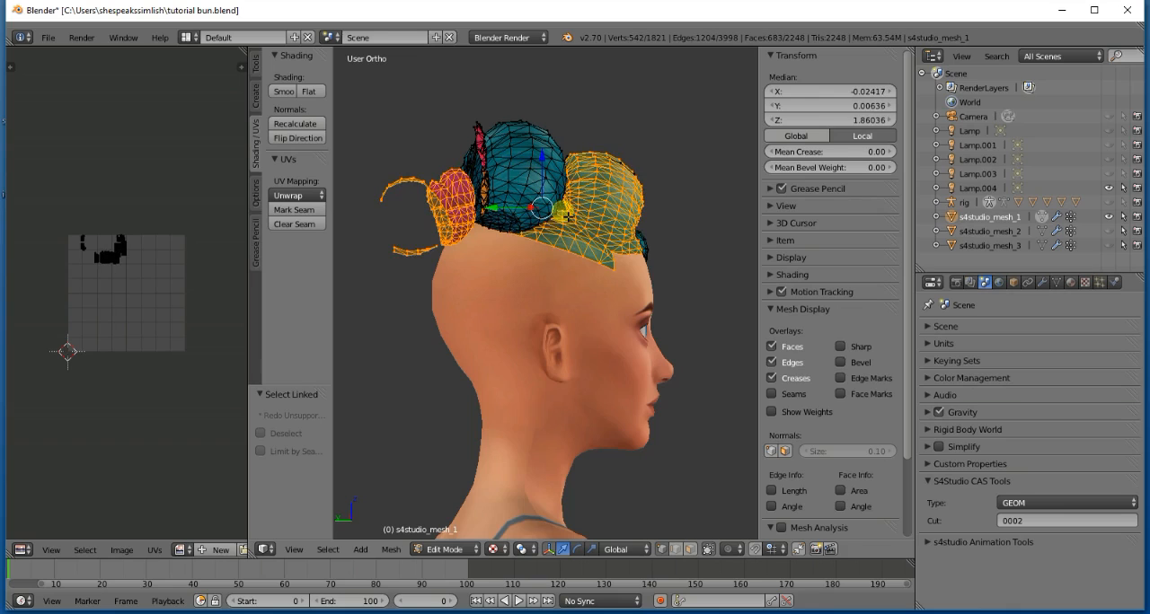
key("x")
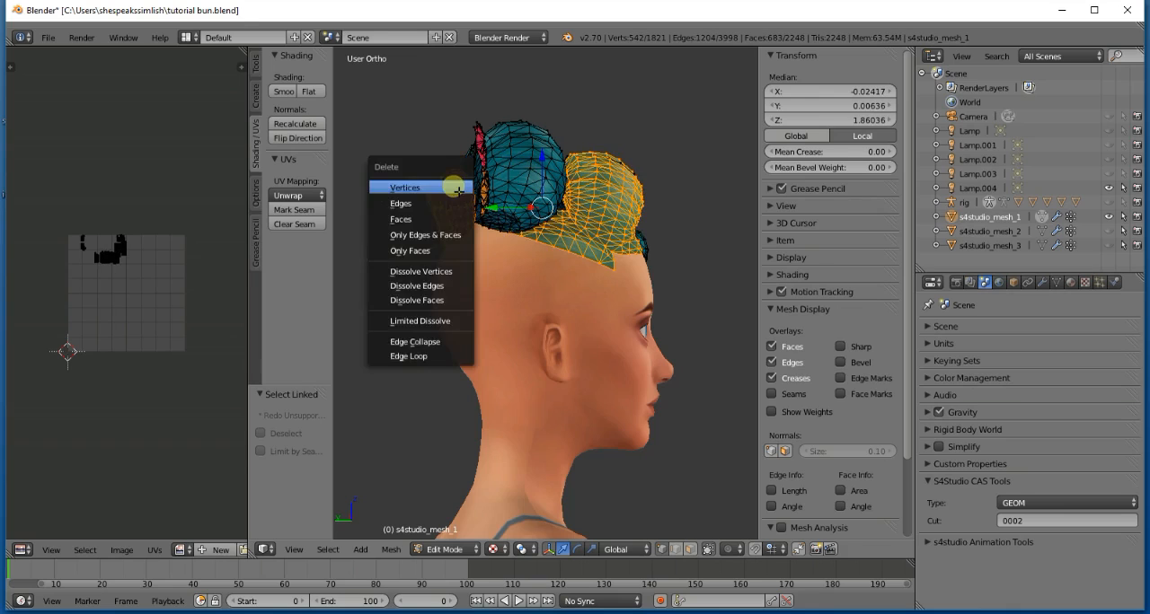
left_click(458, 191)
- Select the remaining linked forehead hairline and front roll pieces, and delete their vertices
key("KP_6")
key("KP_6")
key("KP_6")
key("KP_6")
key("KP_6")
key("KP_6")
key("KP_6")
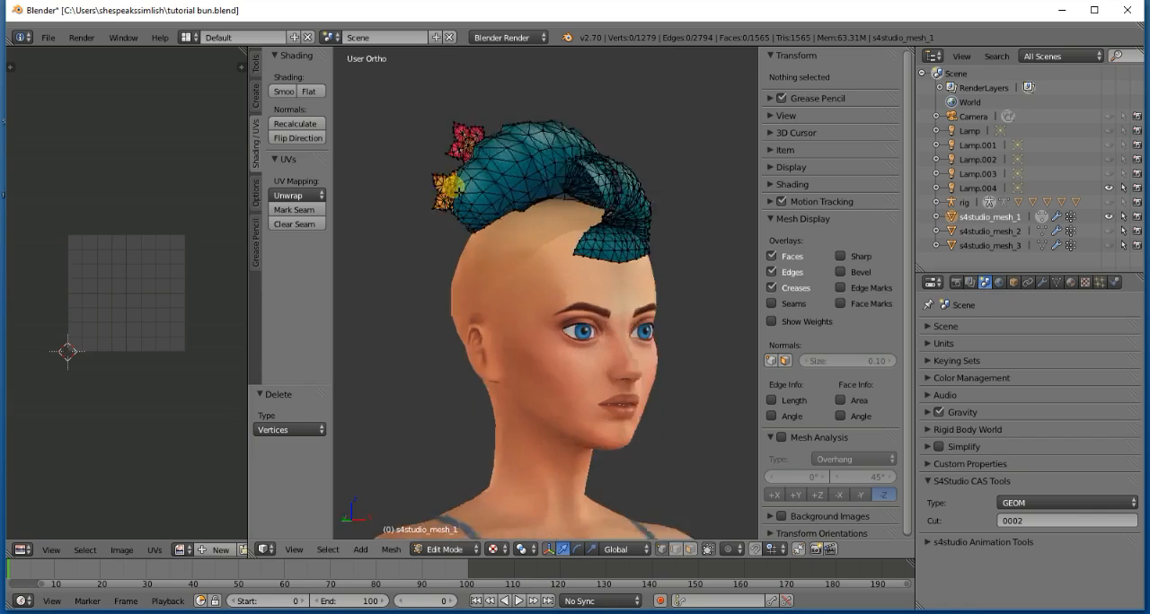
key("l")
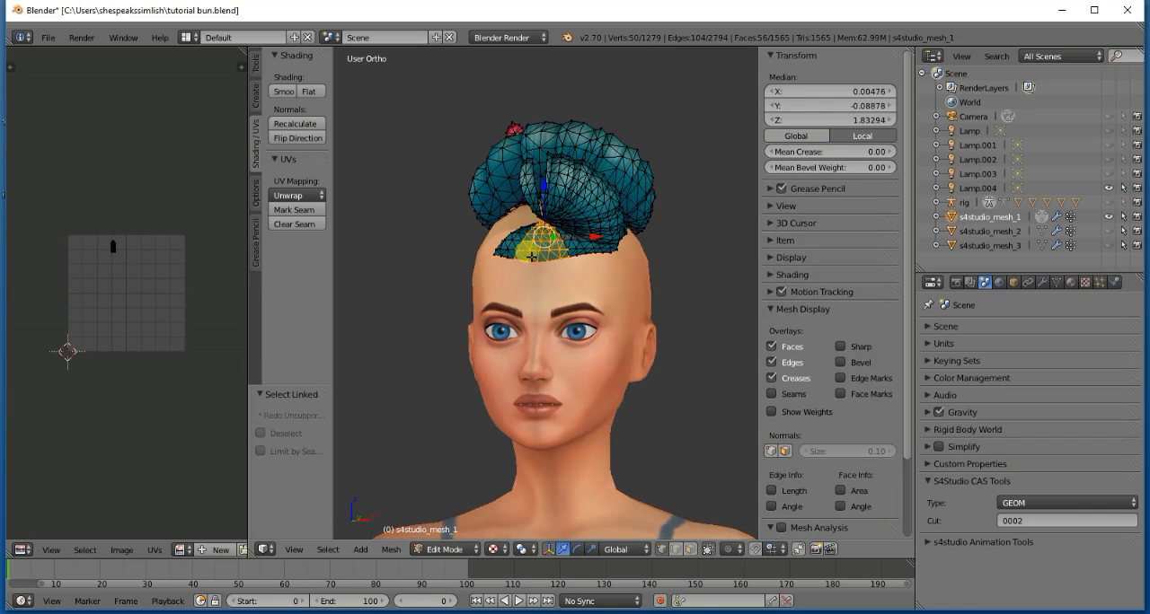
key("l")
key("l")
key("l")
key("l")
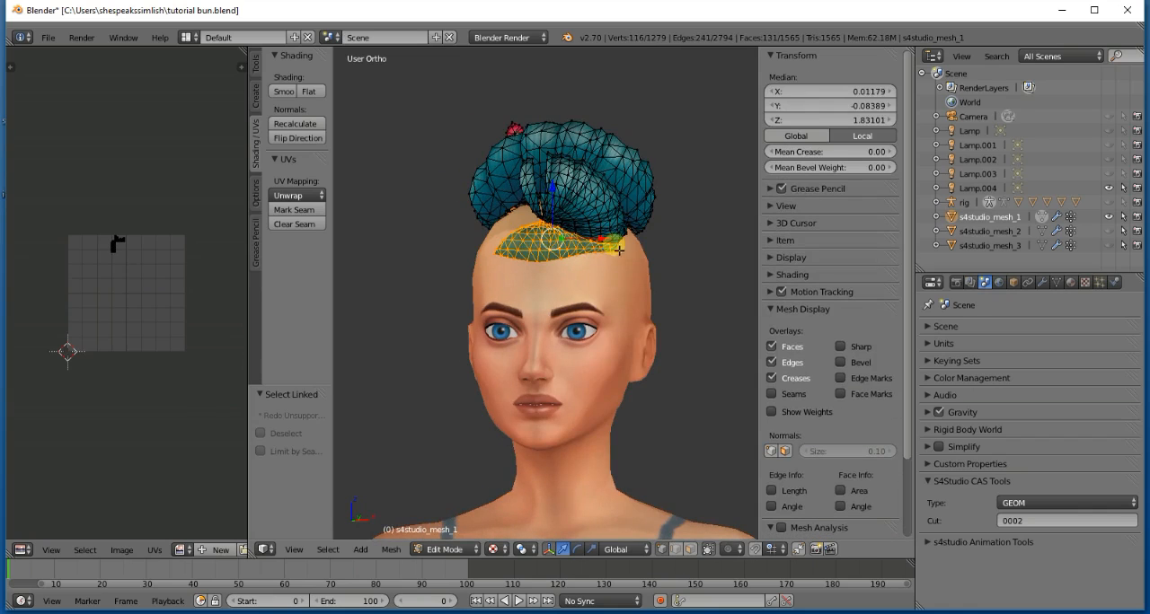
key("l")
key("l")
key("l")
key("l")
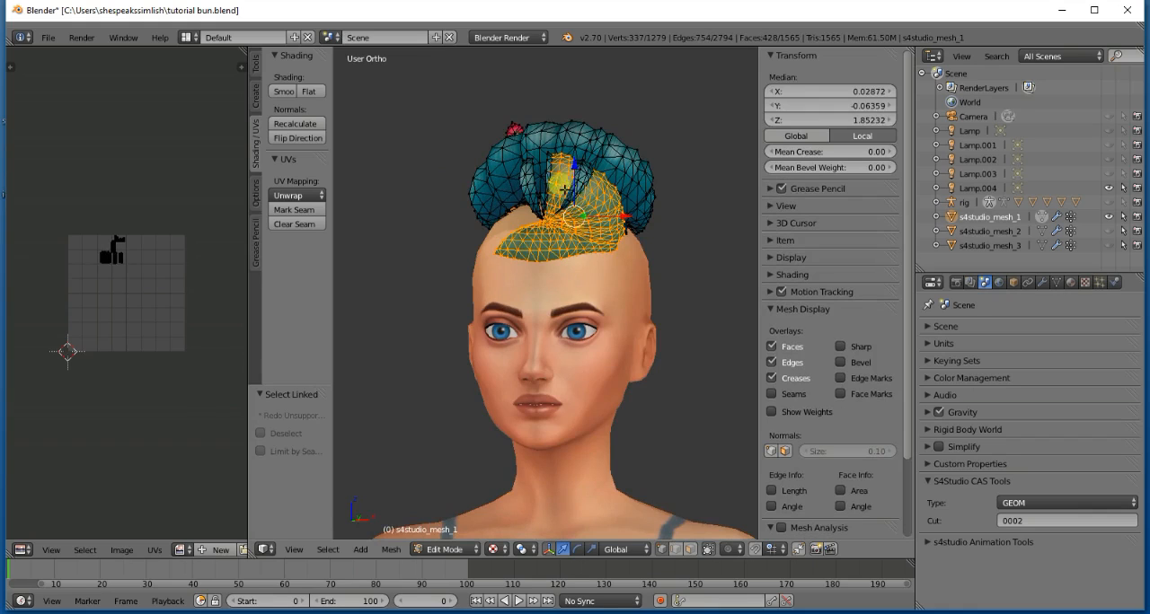
key("l")
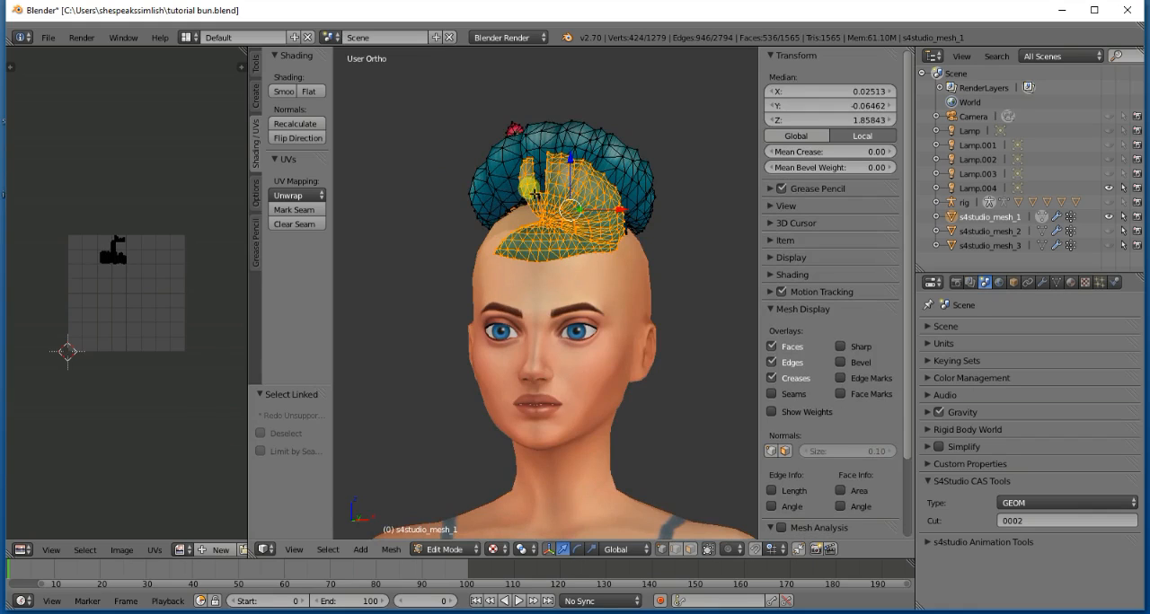
key("x")
left_click(528, 185)
left_click(616, 231)
key("l")
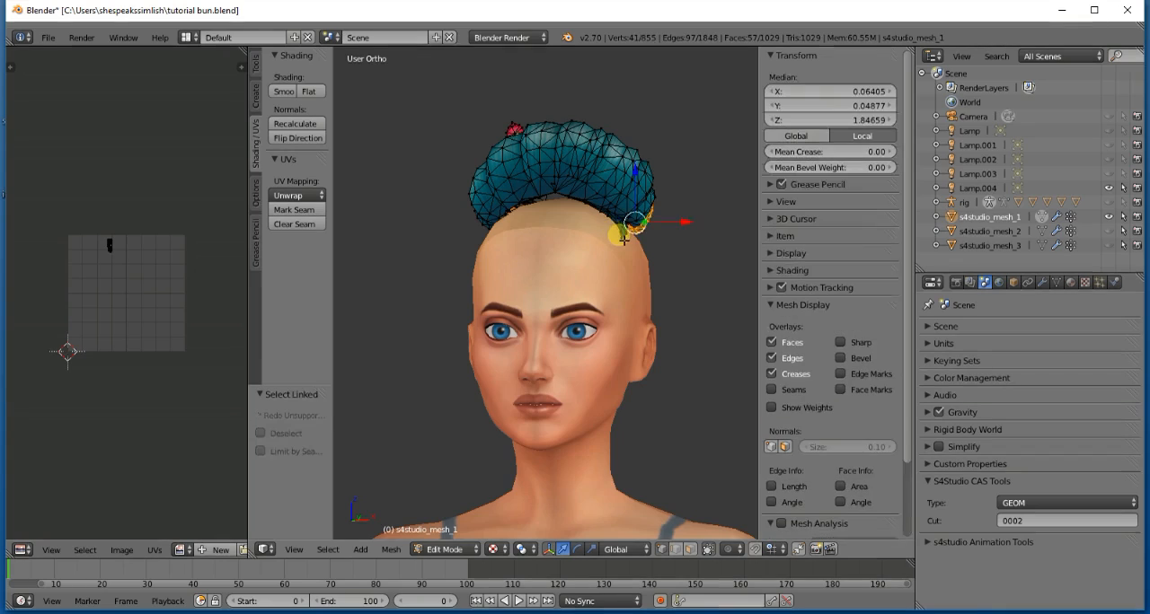
key("a")
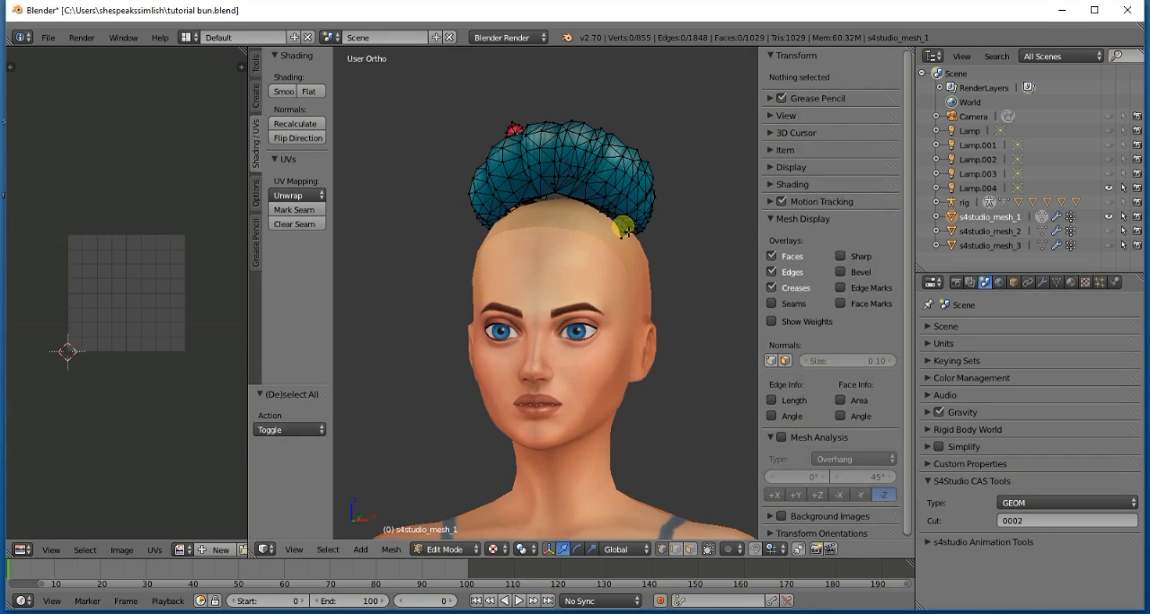
- Select the small leftover linked pieces along the middle roll's lower front edge and delete their vertices
key("l")
key("x")
left_click(624, 229)
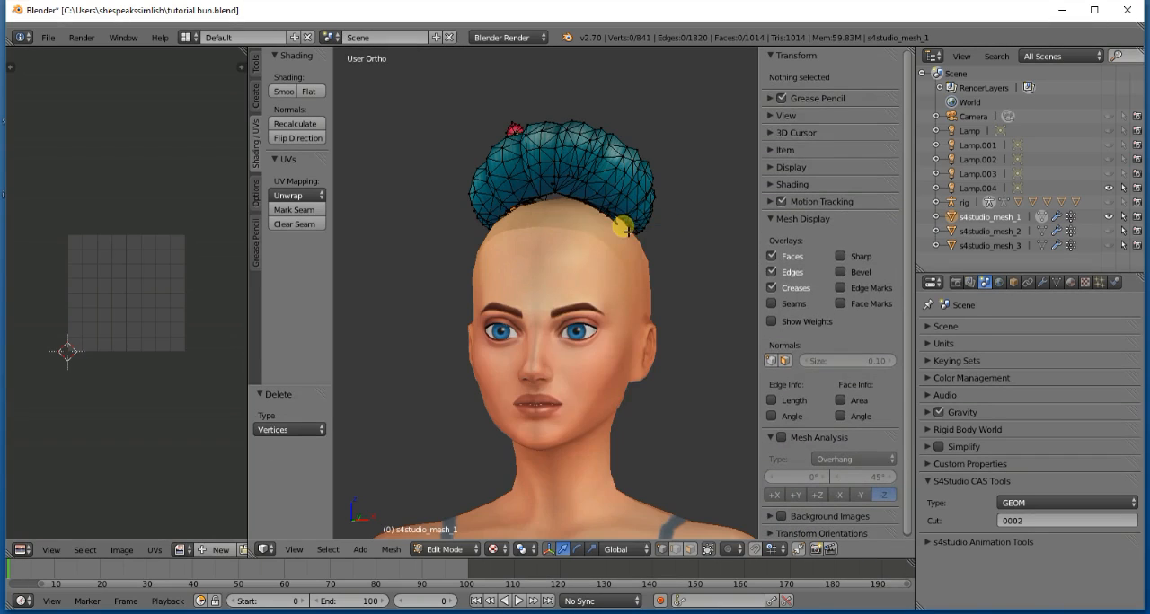
middle_click_drag(625, 229, 591, 244)
key("l")
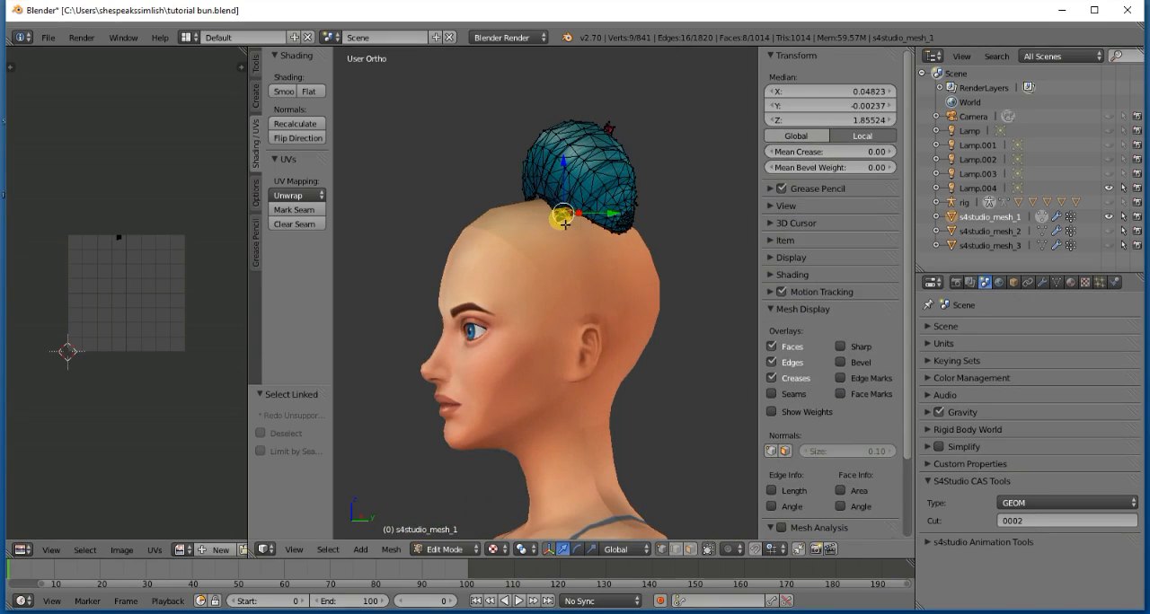
key("l")
key("x")
left_click(552, 210)
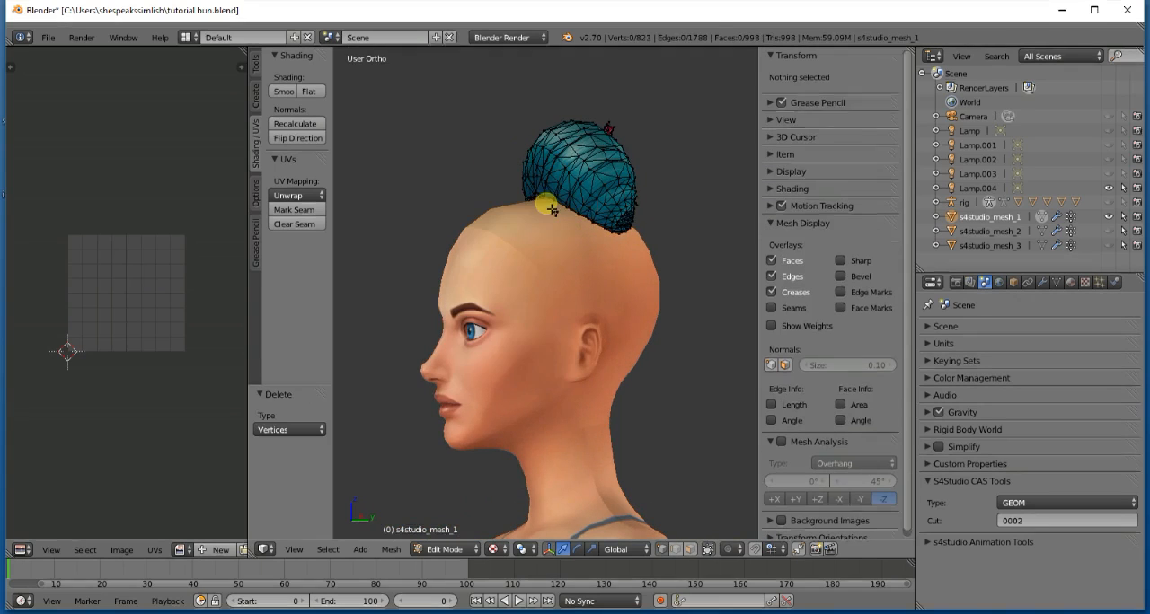
key("l")
key("x")
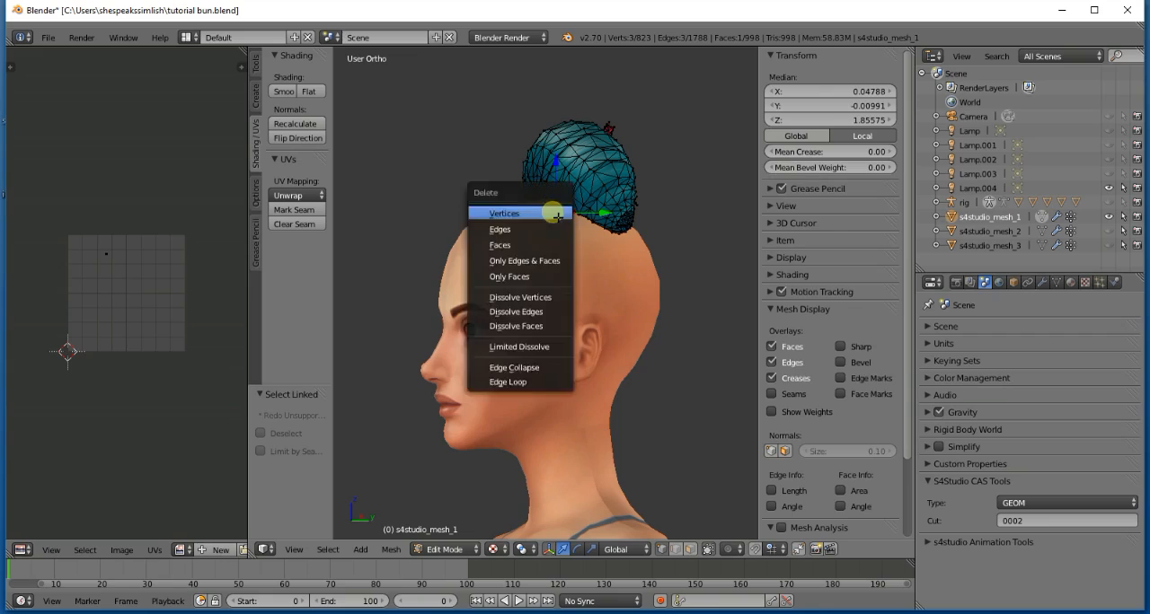
left_click(557, 216)
- Select the linked flower ornaments and their lower stick at the back, leaving the roll unselected, and delete their vertices
key("KP_6")
key("KP_6")
key("KP_6")
key("KP_6")
key("KP_6")
key("KP_6")
key("KP_6")
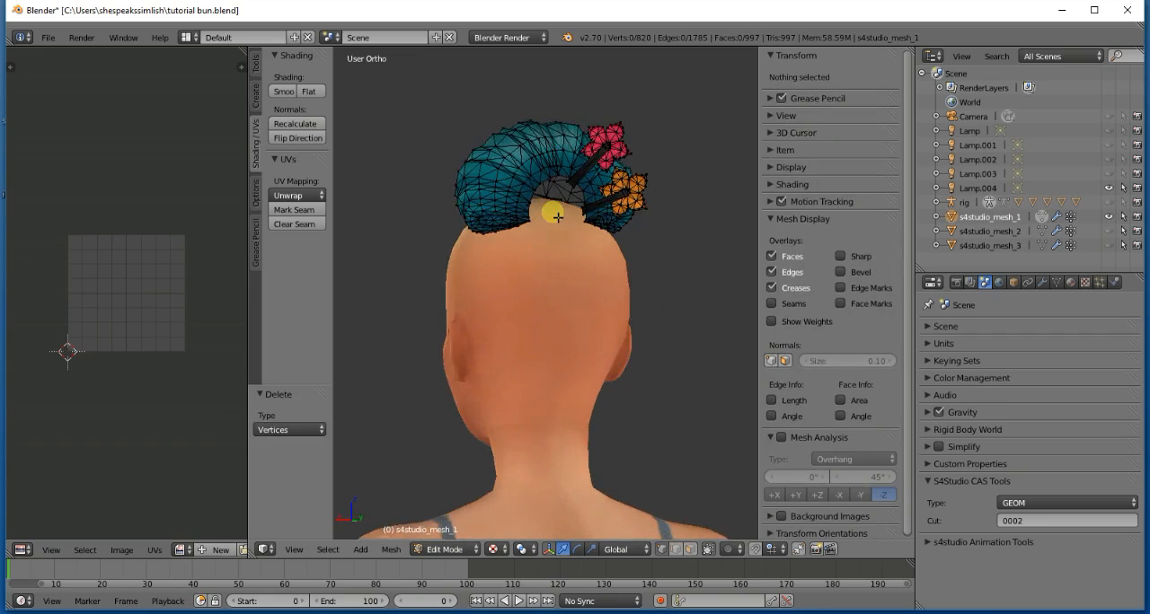
key("l")
key("l")
key("l")
key("l")
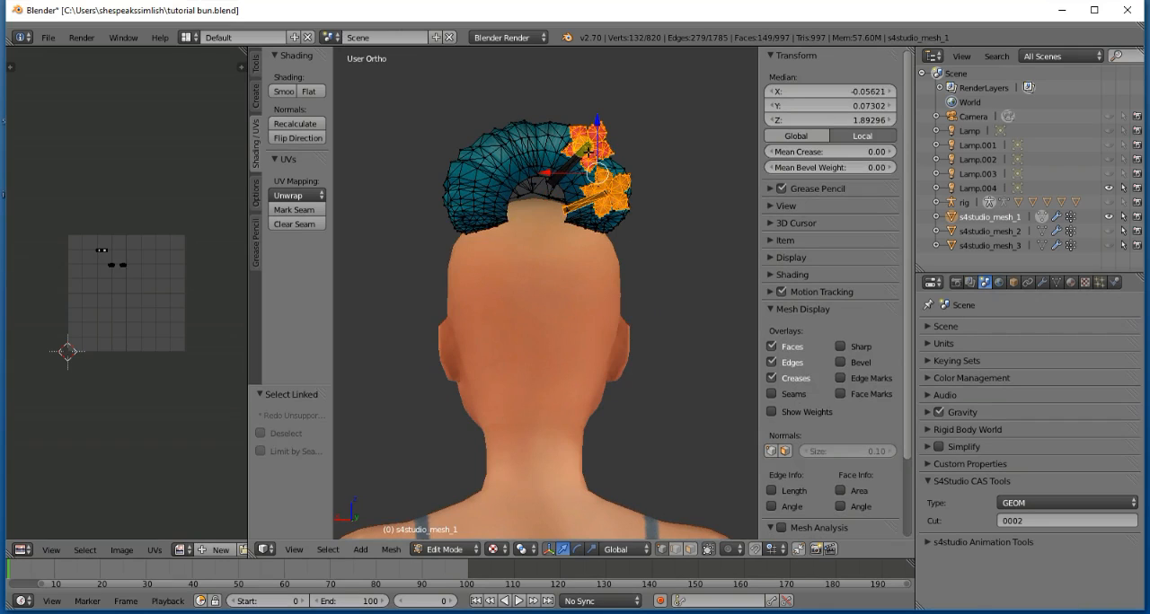
key("l")
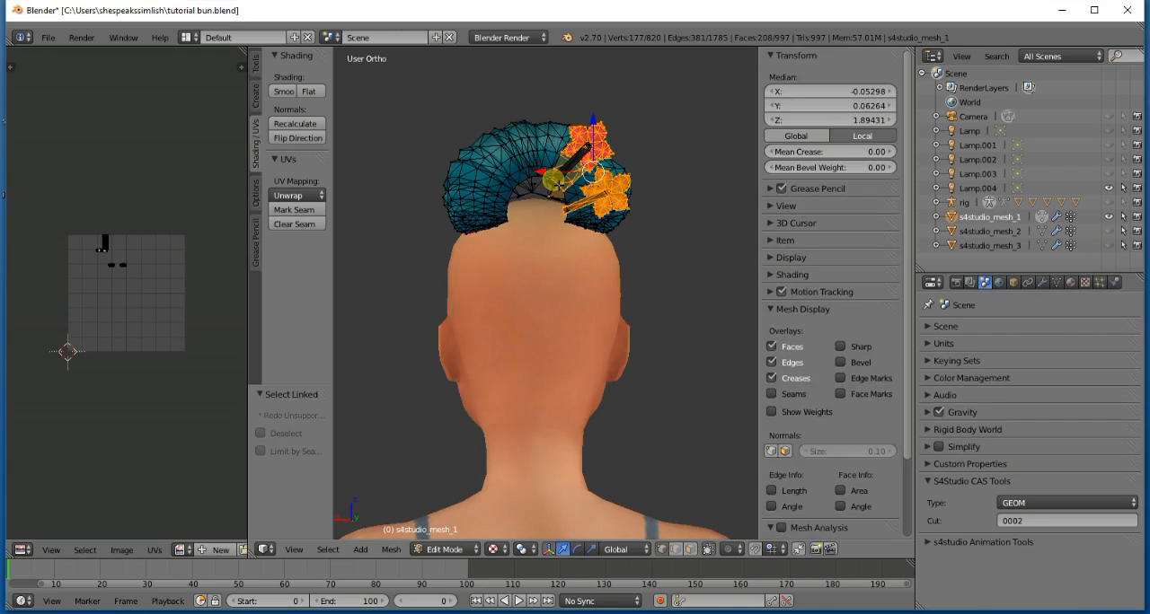
scroll(566, 179, "up", 3)
key("ctrl+z")
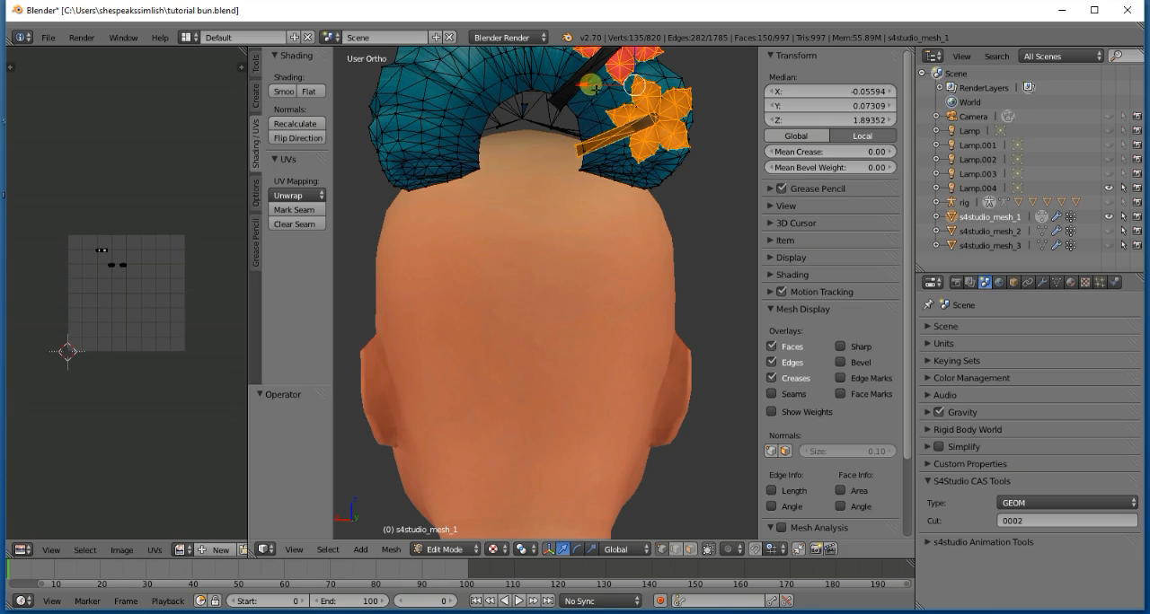
key("l")
scroll(574, 108, "down", 3)
key("KP_6")
key("KP_6")
key("KP_6")
key("KP_6")
key("KP_6")
key("KP_6")
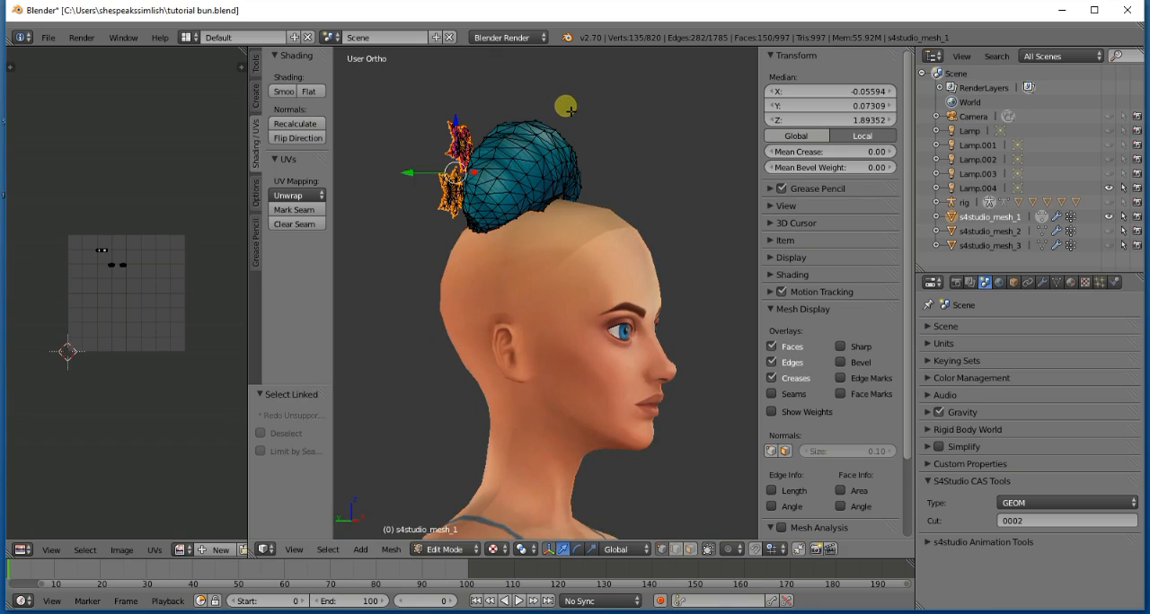
key("x")
left_click(555, 113)
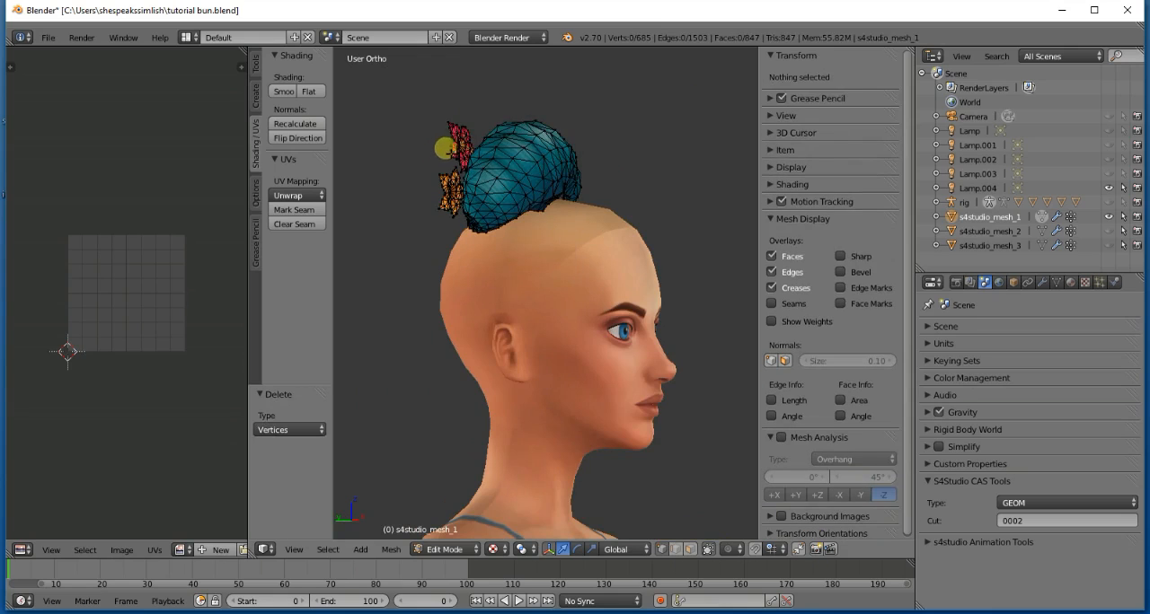
- Select the remaining layer of both flowers and the leftover stick pieces, and delete their vertices
key("l")
key("l")
key("x")
left_click(449, 181)
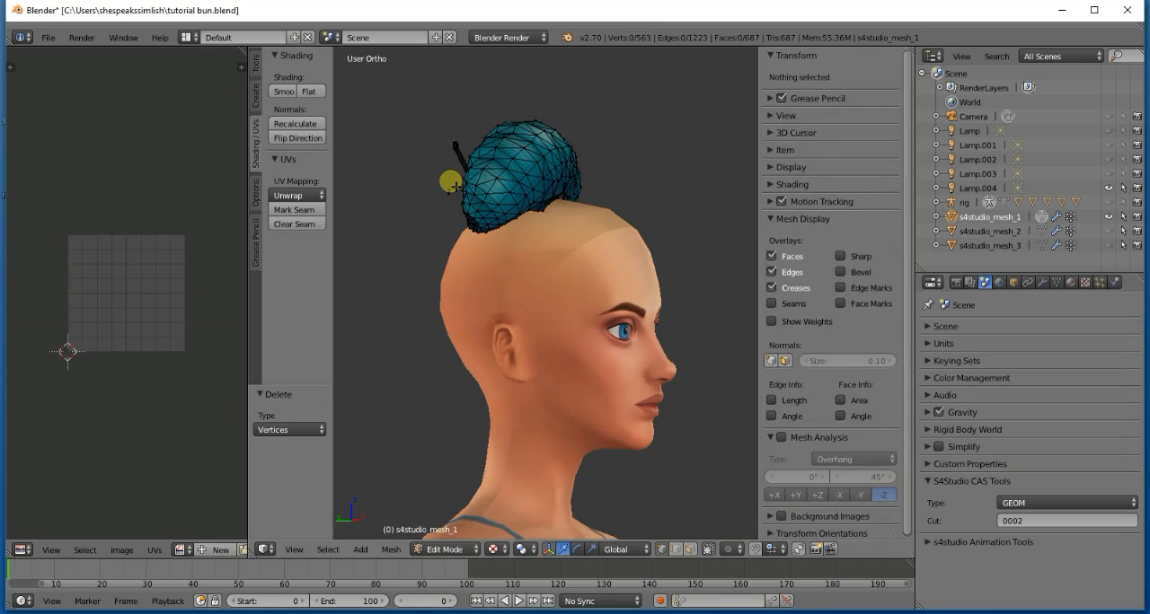
key("l")
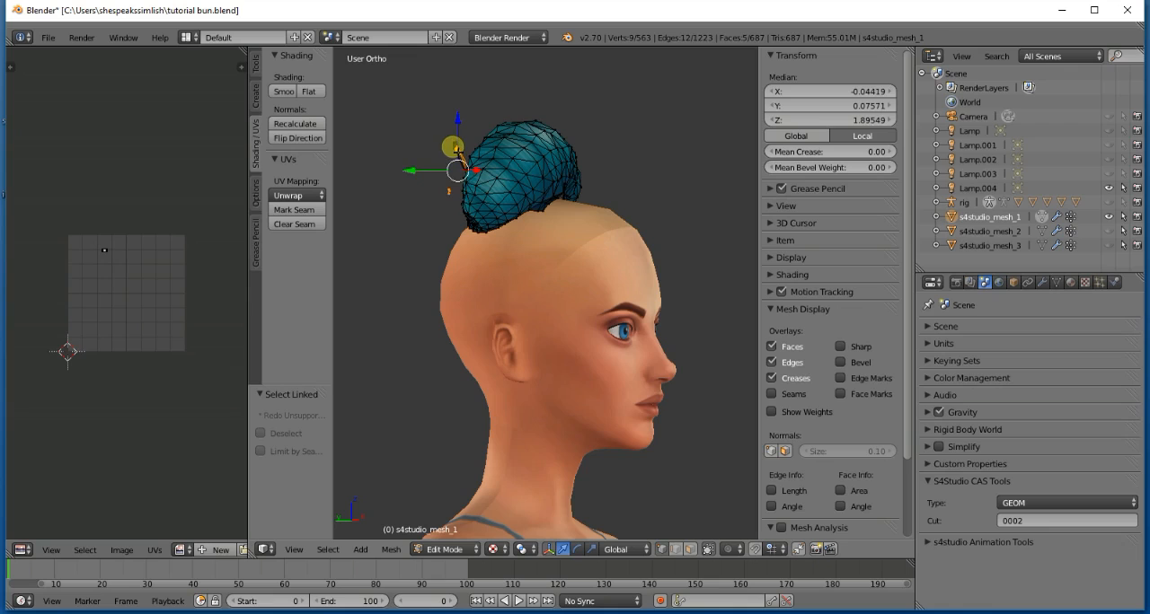
key("x")
left_click(455, 153)
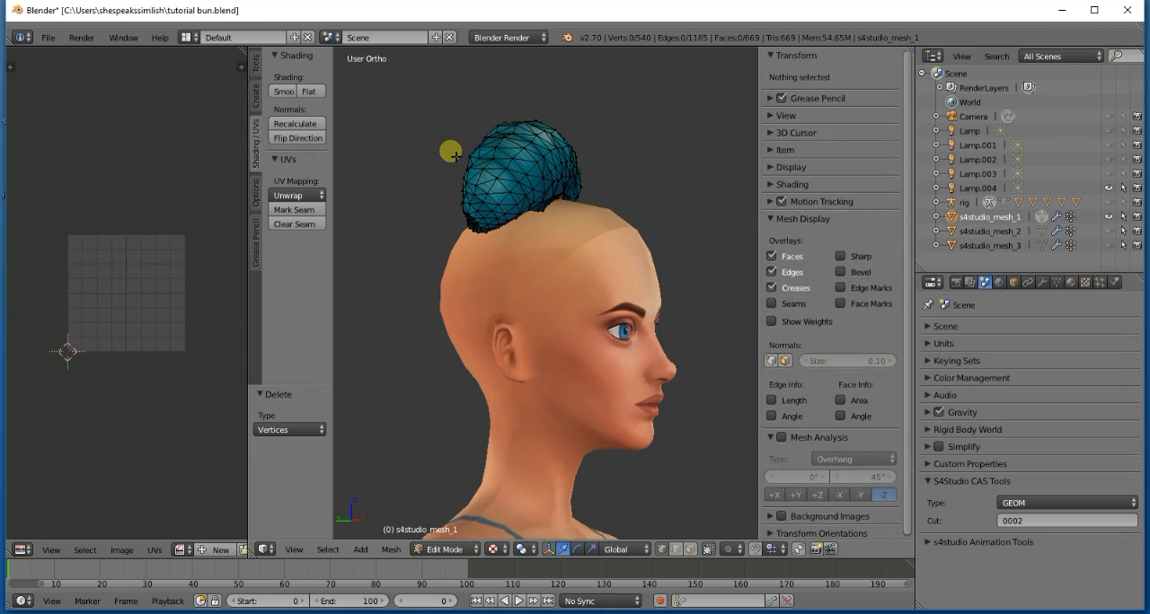
- Select the last linked leftover piece at the roll's lower edge and delete its vertices
scroll(501, 189, "up", 3)
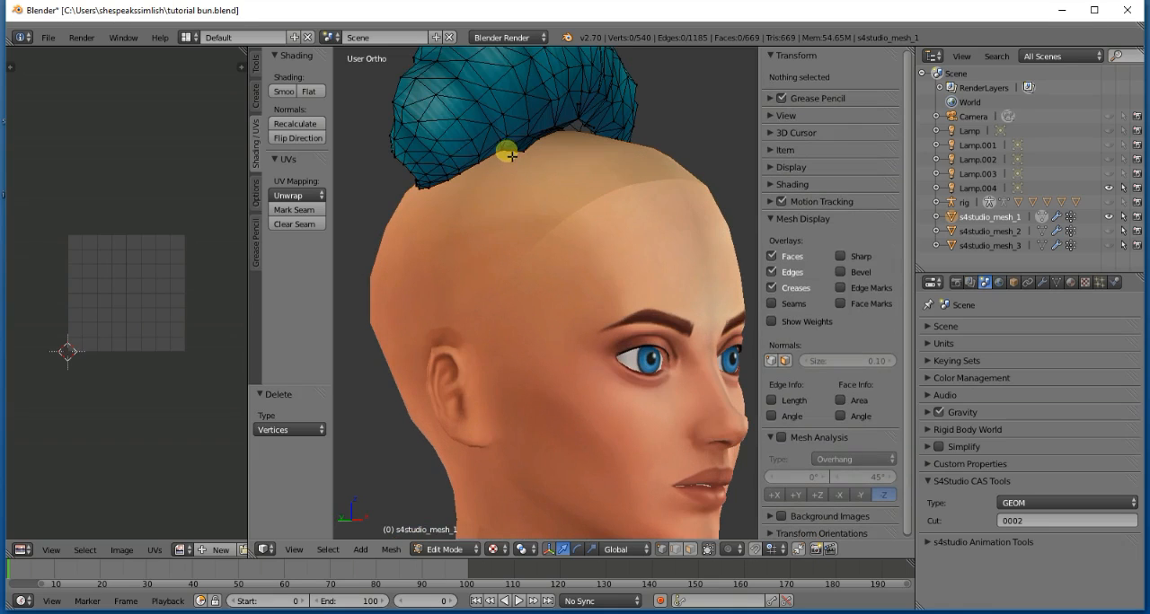
key("l")
key("x")
left_click(523, 155)
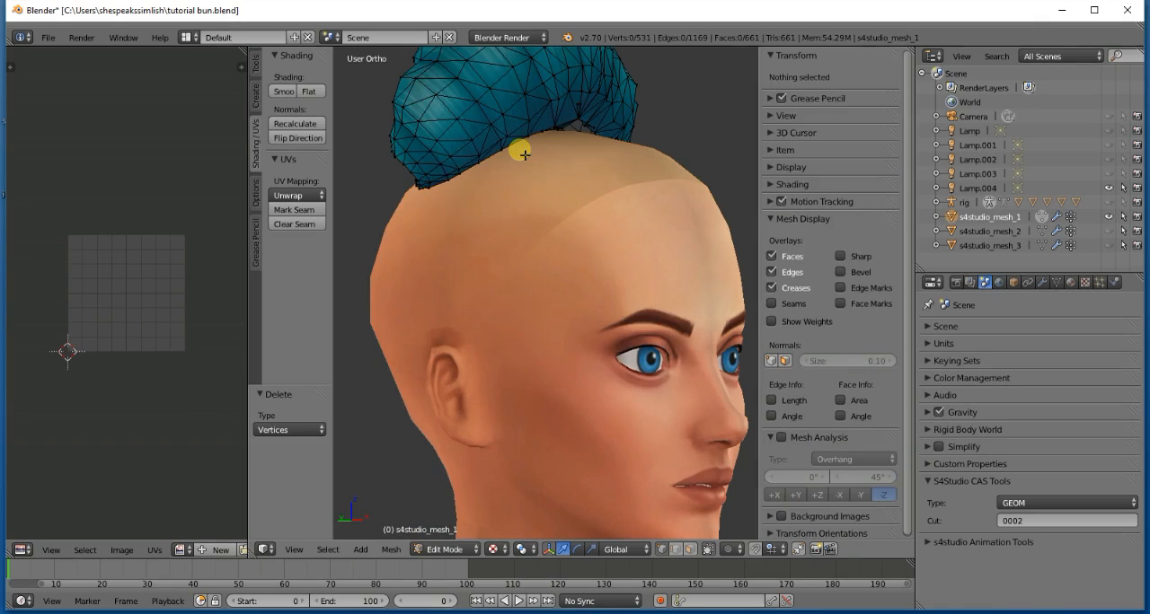
scroll(524, 155, "down", 4)
middle_click_drag(524, 154, 629, 179)
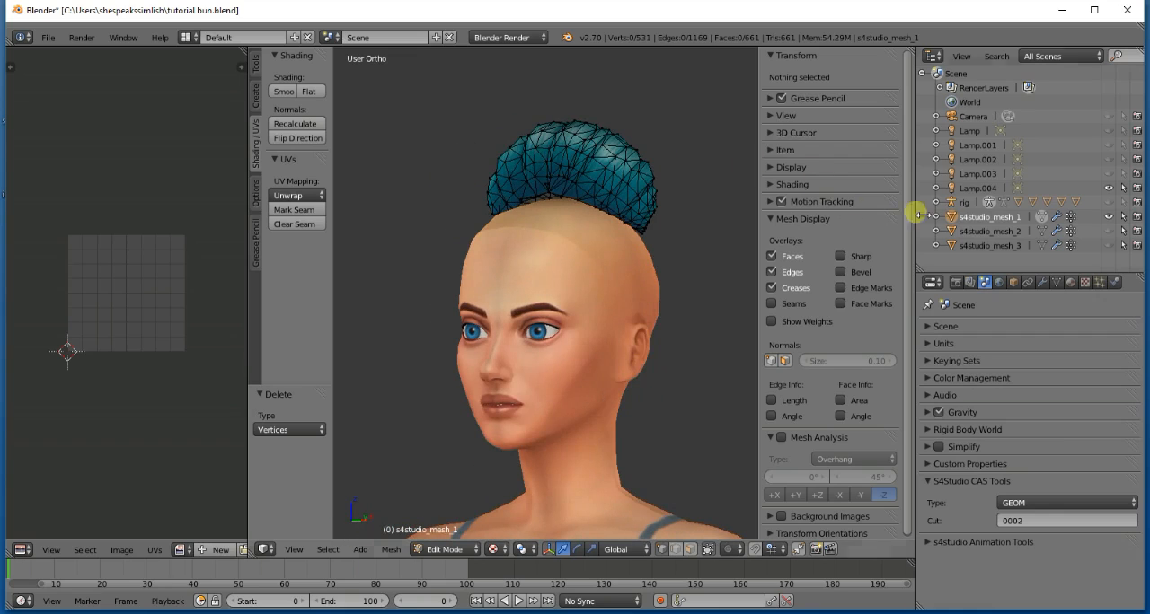
- Leave Edit Mode on the isolated roll and save over the existing tutorial bun.blend file
left_click(1040, 216)
key("ctrl+s")
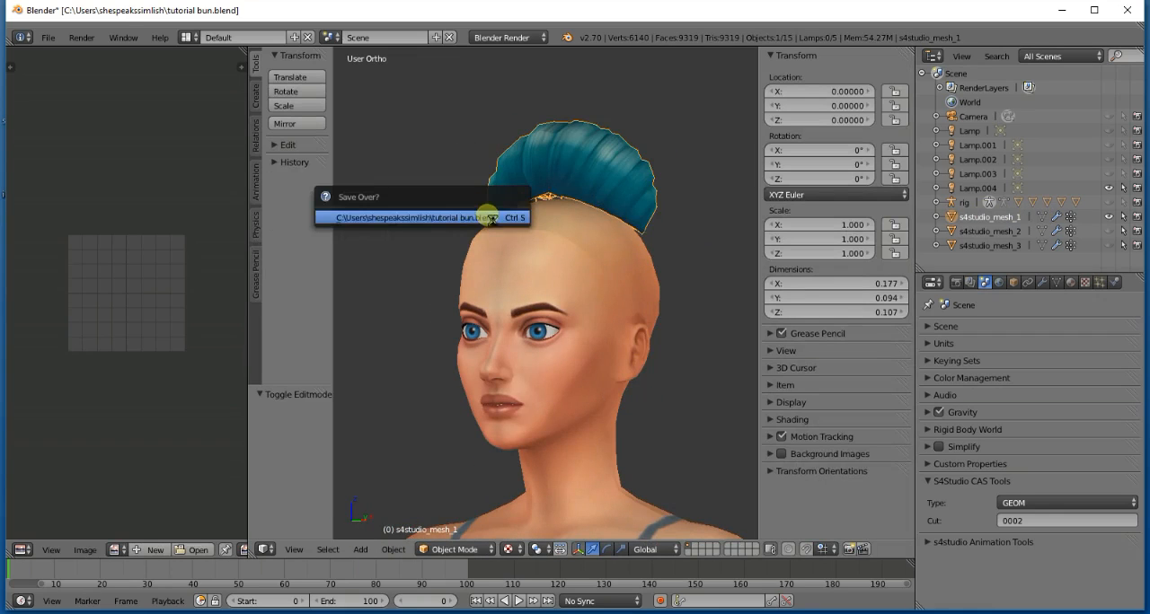
left_click(487, 216)
- Switch to the tutorial base.blend file and show its updo close up from behind in orthographic view
left_click(389, 607)
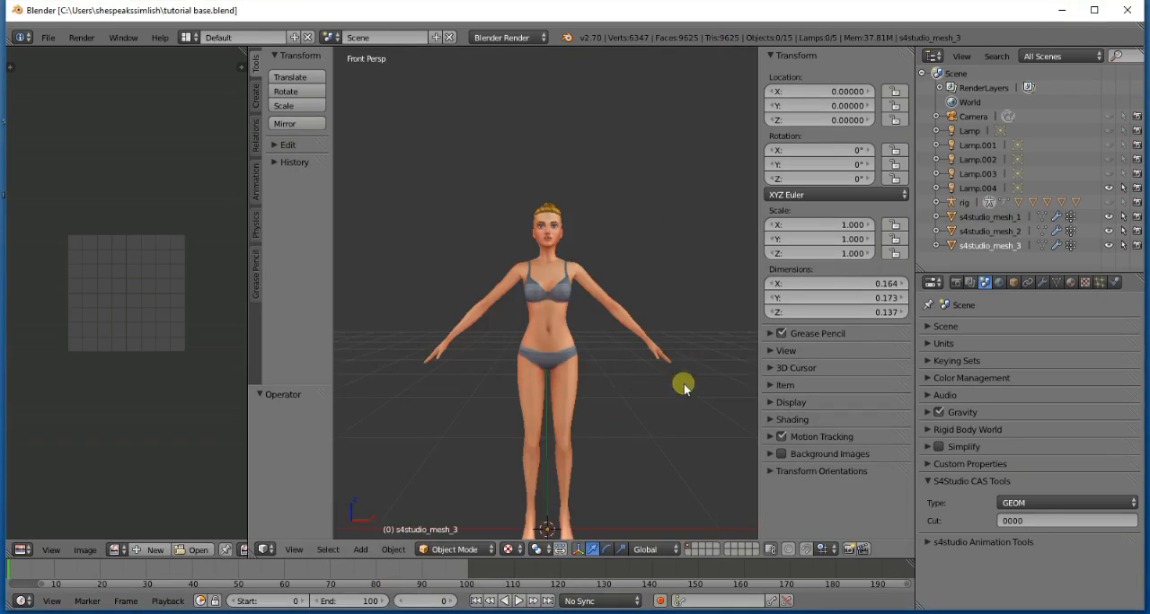
key("KP_5")
key("KP_6")
key("KP_6")
key("KP_6")
key("KP_6")
key("KP_6")
key("KP_6")
key("KP_6")
key("KP_6")
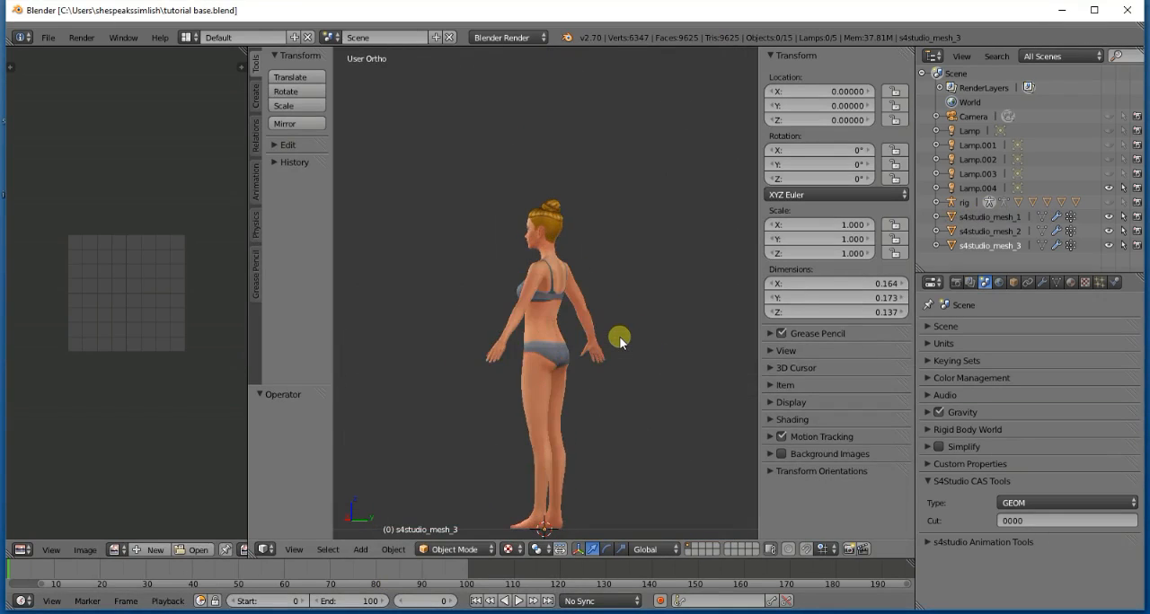
scroll(615, 348, "up", 5)
key("ctrl+KP_8")
key("ctrl+KP_8")
key("ctrl+KP_8")
key("ctrl+KP_8")
key("ctrl+KP_8")
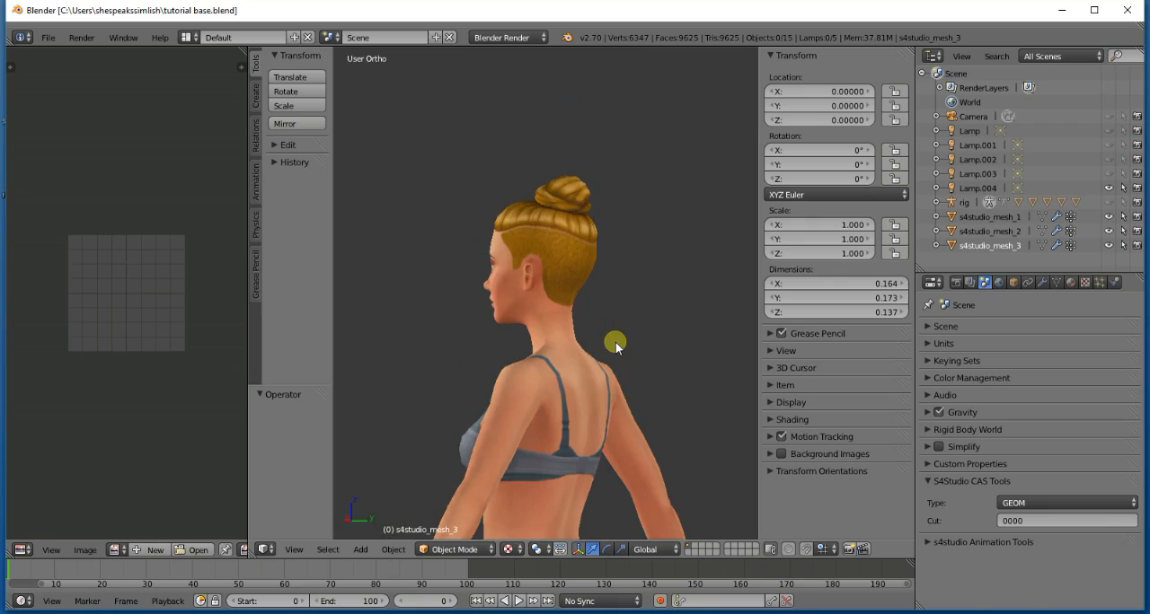
scroll(616, 343, "up", 2)
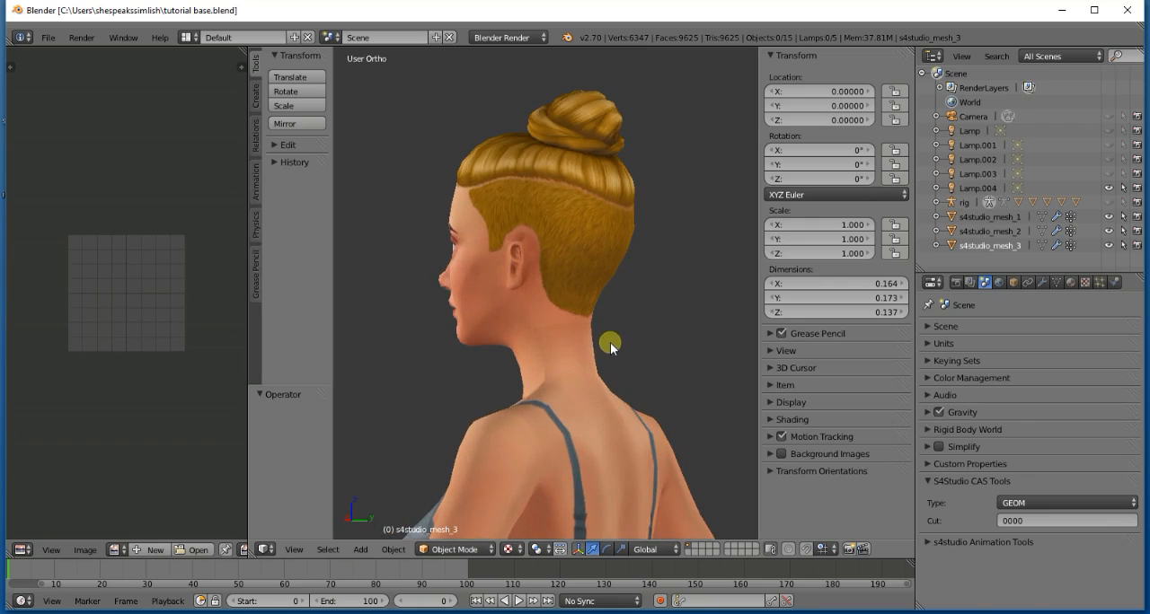
- Leave s4studio_mesh_2 as the only visible hair mesh and open it in Edit Mode with nothing selected
left_click(1108, 231)
left_click(1108, 245)
left_click(1107, 233)
left_click(994, 234)
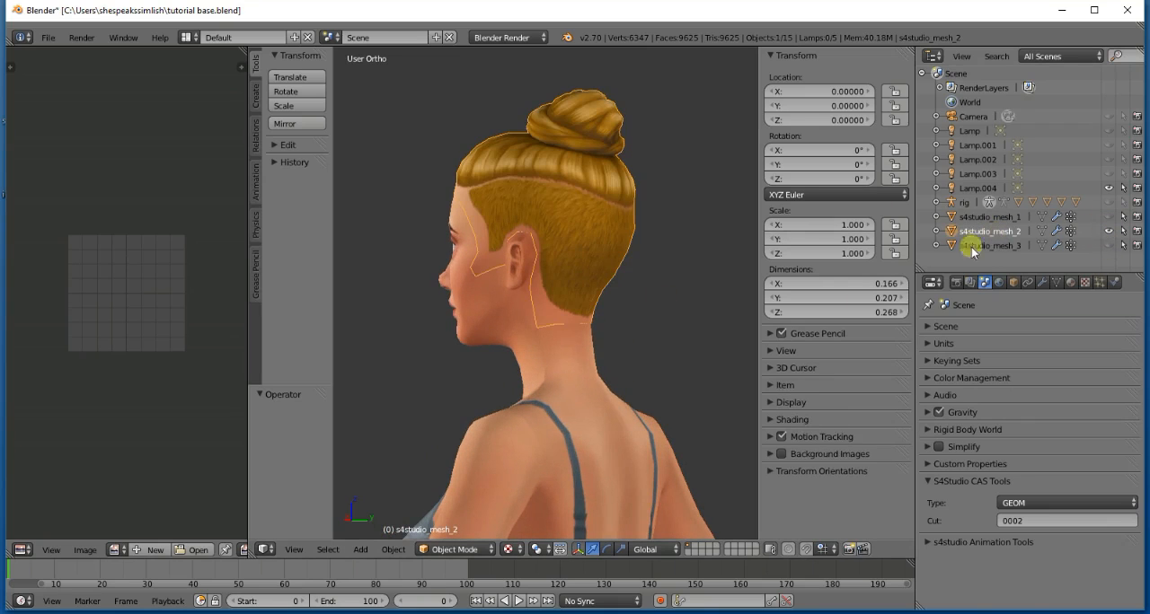
left_click(1040, 231)
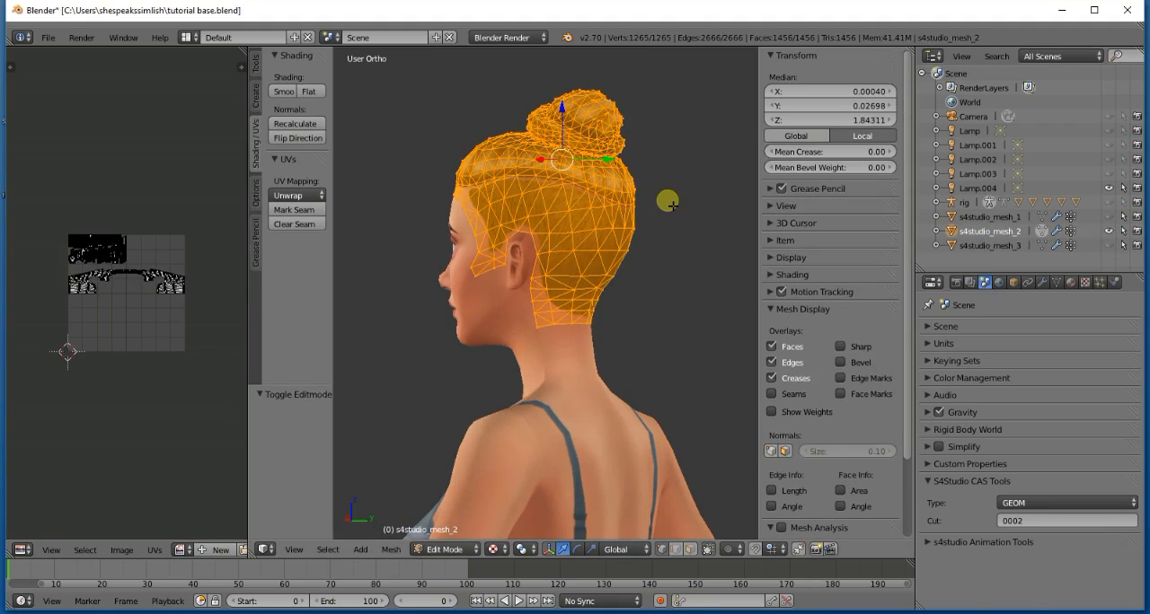
key("a")
- Select the linked pieces forming the near side of the top bun and delete their vertices
key("l")
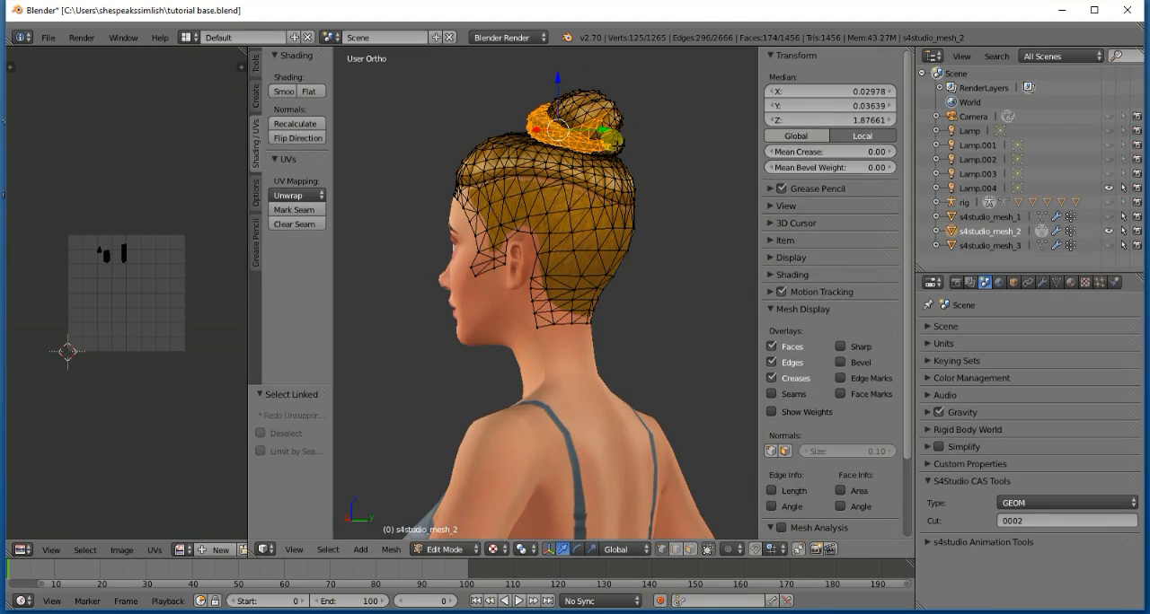
key("l")
key("l")
key("l")
key("l")
key("l")
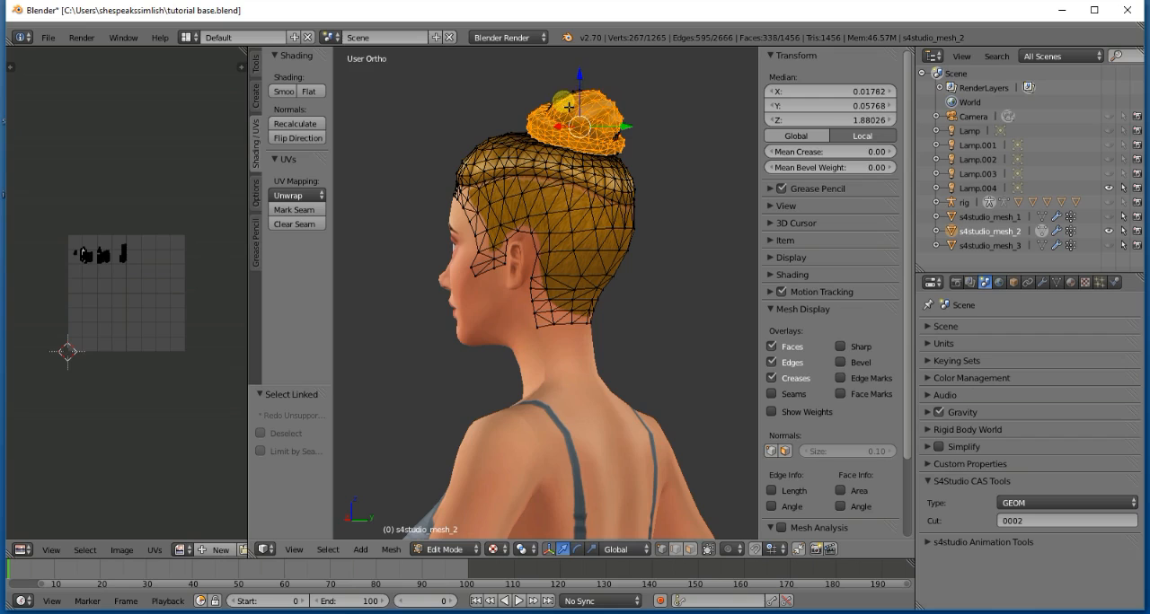
key("x")
left_click(576, 96)
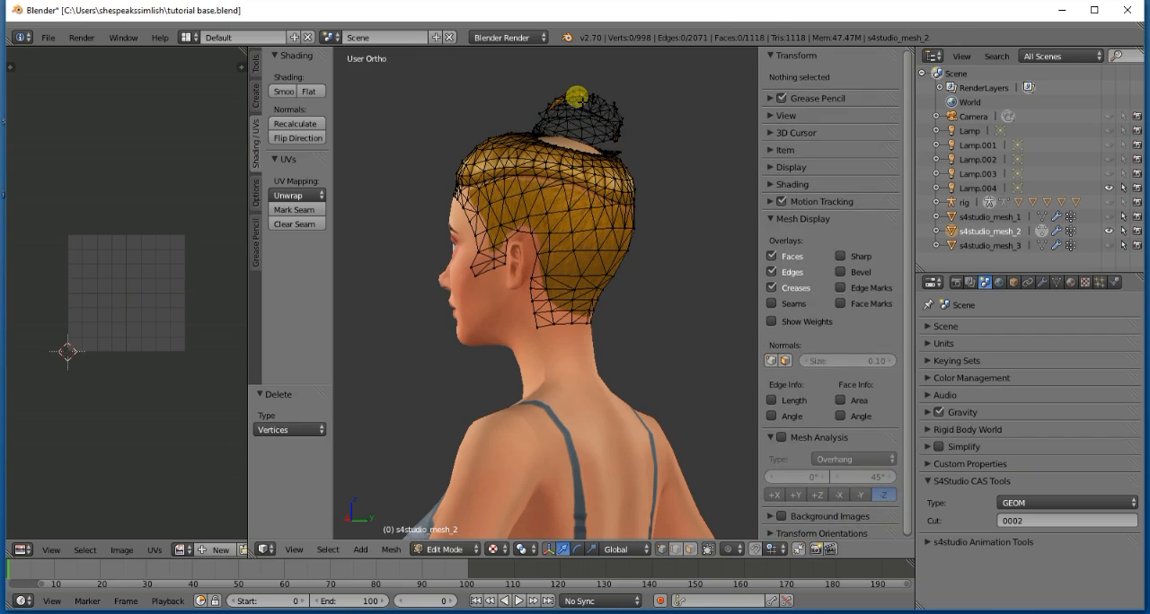
- Select the remaining linked bun pieces from the head's other side and delete their vertices
key("KP_6")
key("KP_6")
key("KP_6")
key("KP_6")
key("KP_6")
key("KP_6")
key("KP_6")
key("KP_6")
key("l")
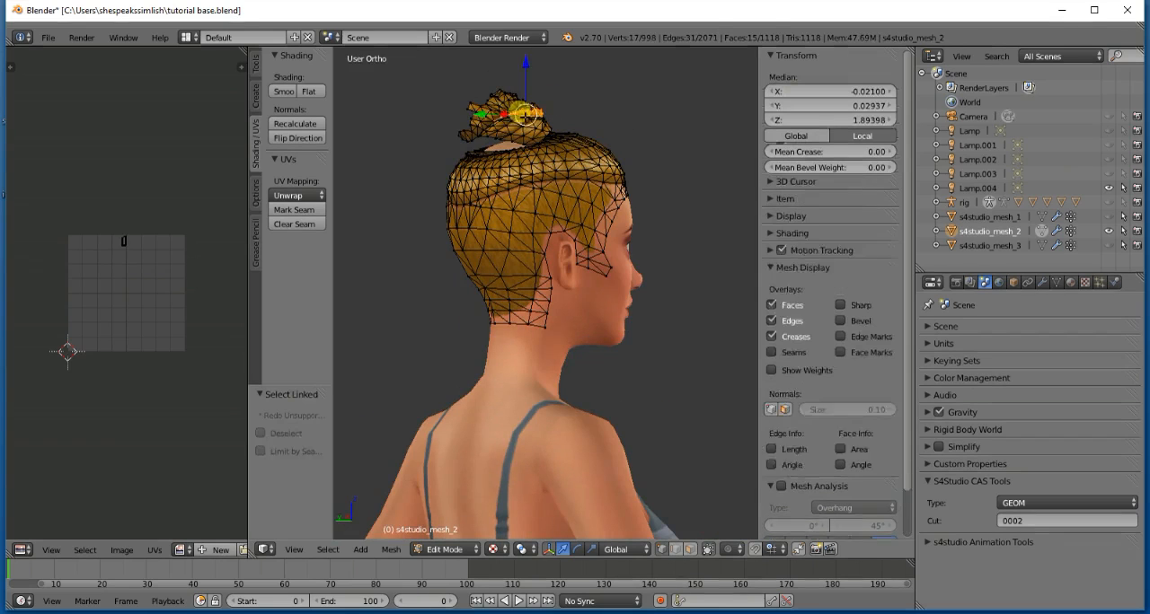
key("l")
key("l")
key("l")
key("l")
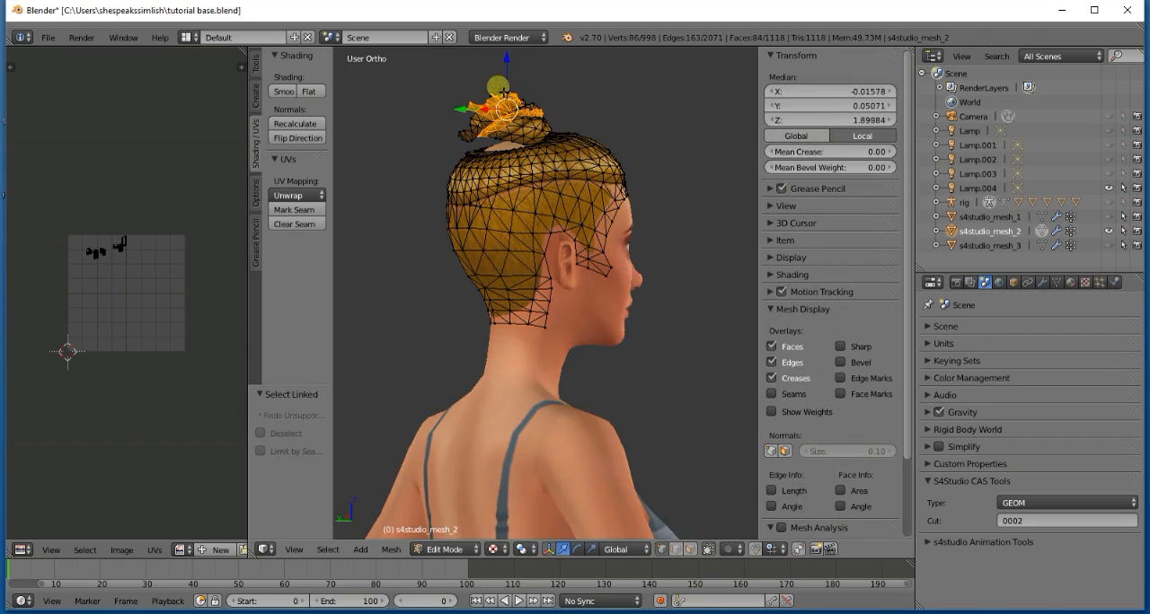
key("l")
key("l")
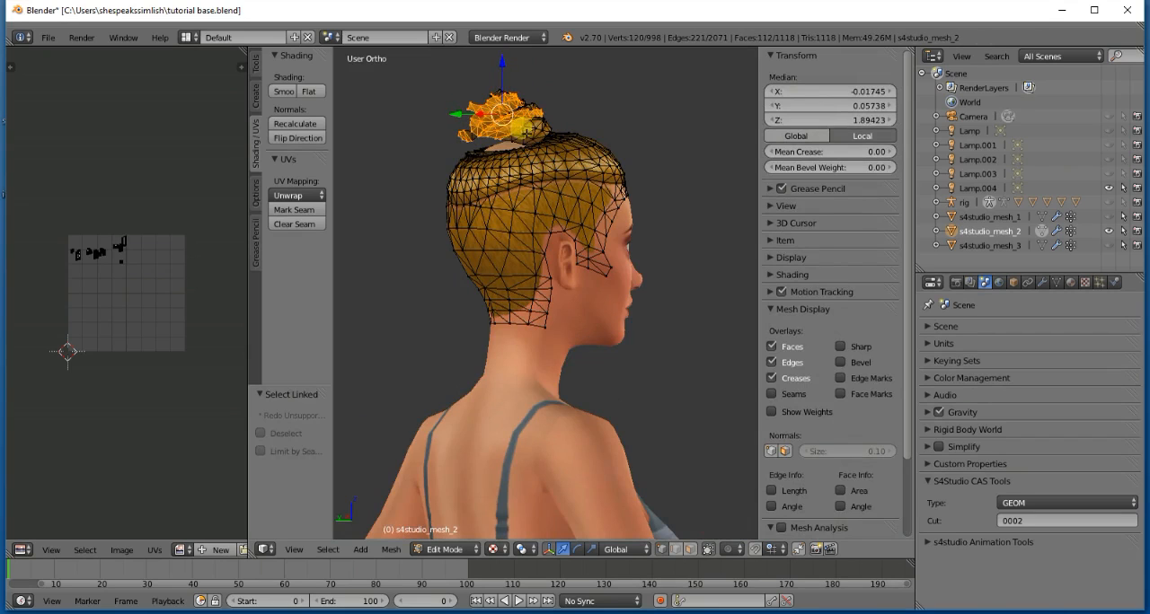
key("l")
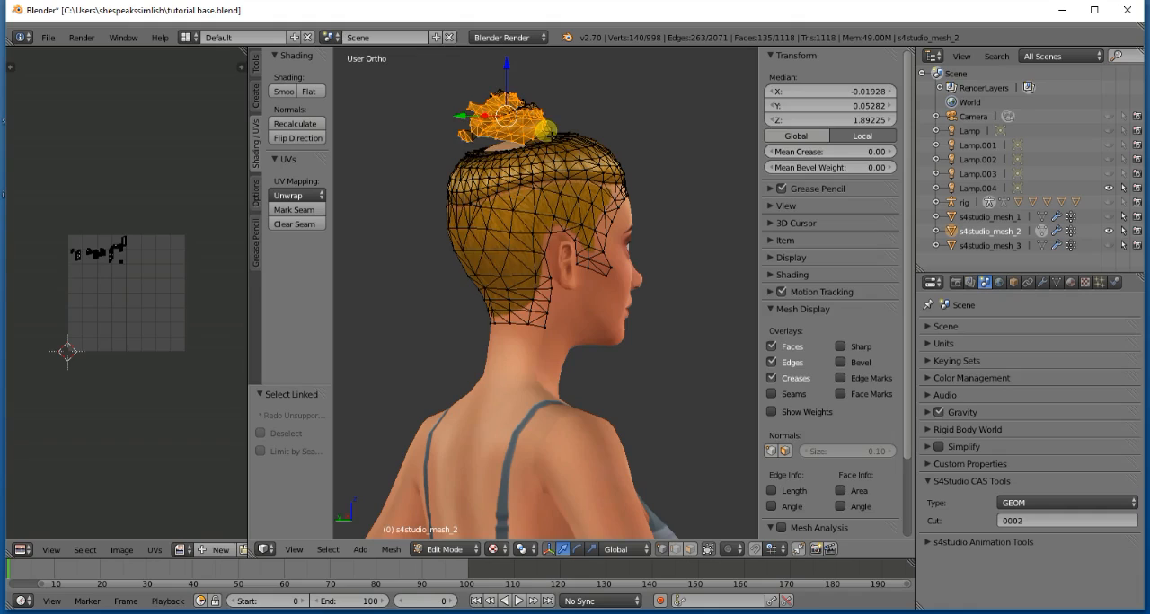
key("x")
key("Return")
- Select the leftover linked bun strands above and at the front of the crown and delete their vertices
key("l")
key("l")
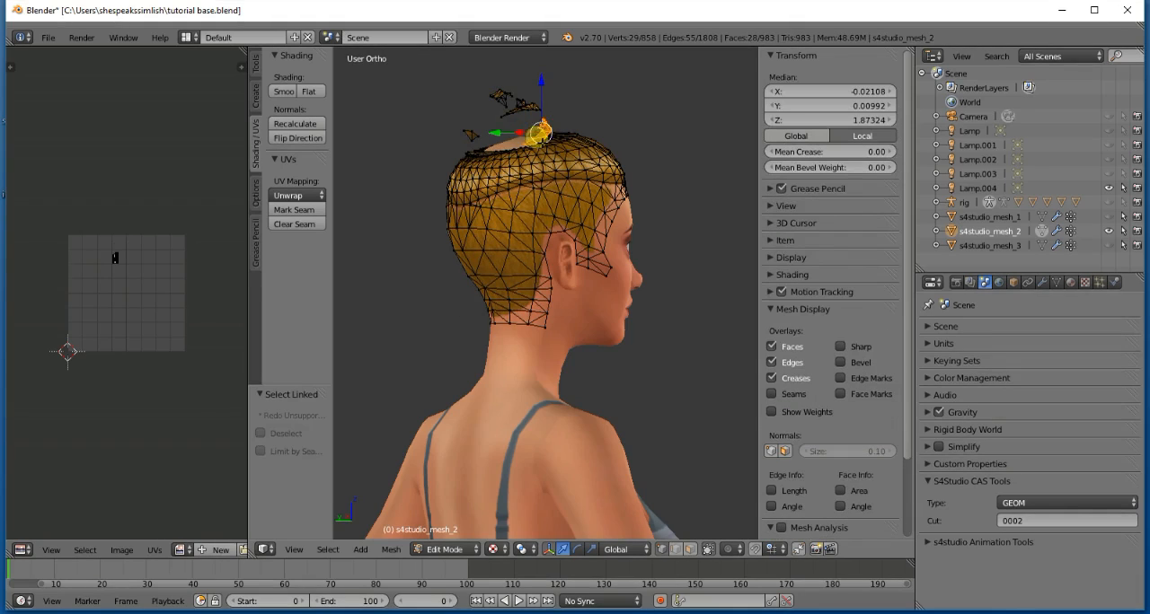
- Select the last small linked bun fragments around the crown opening and delete their vertices
key("l")
key("l")
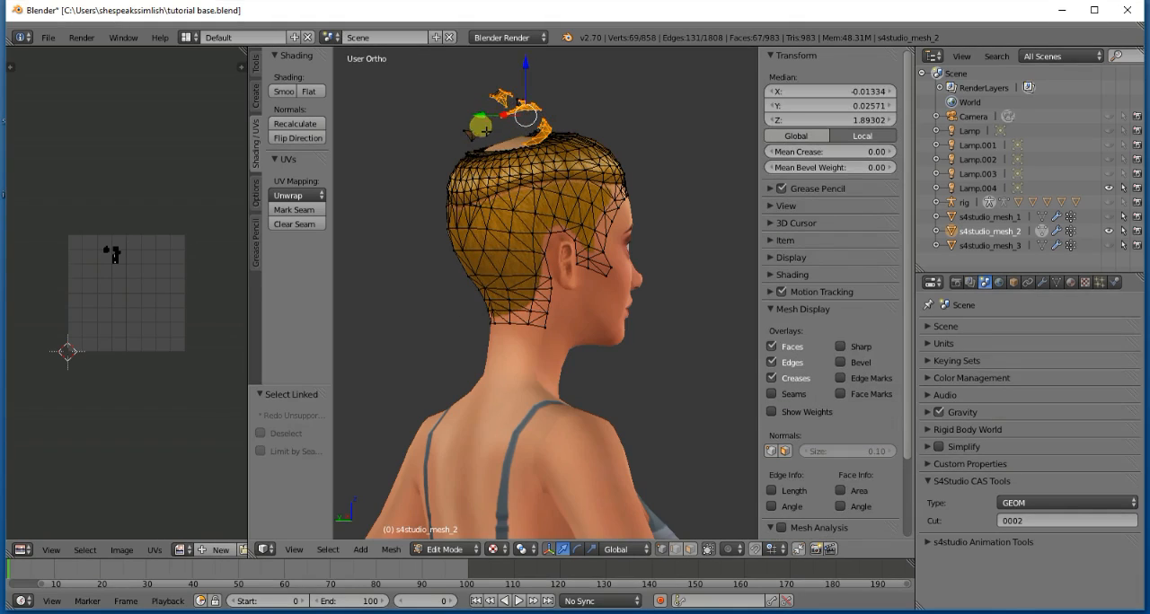
key("x")
key("Return")
key("l")
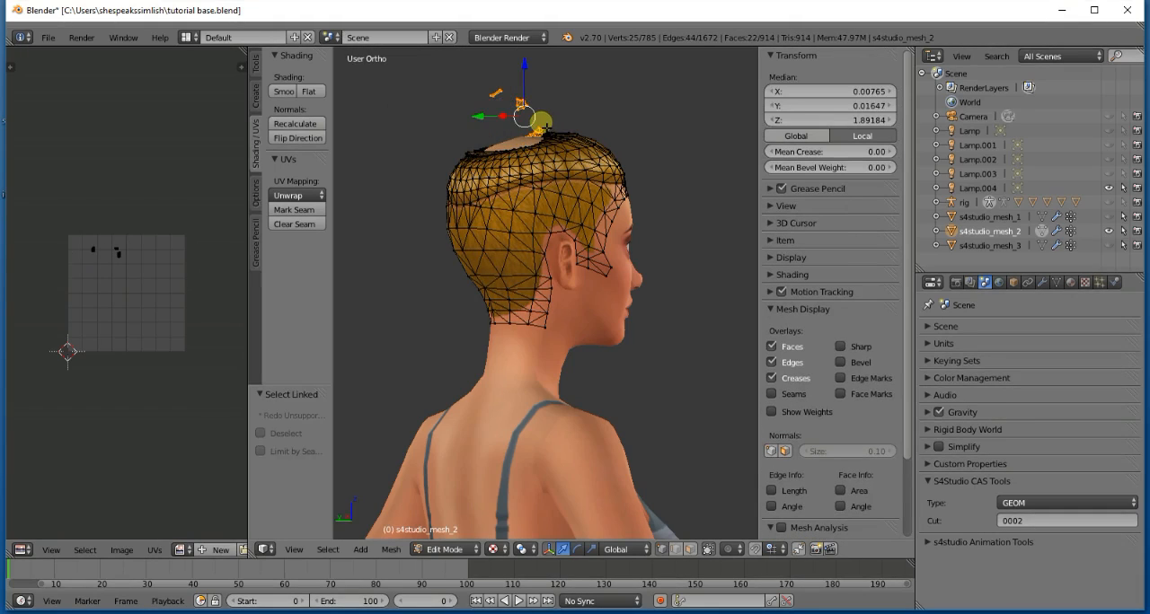
key("x")
key("Return")
key("l")
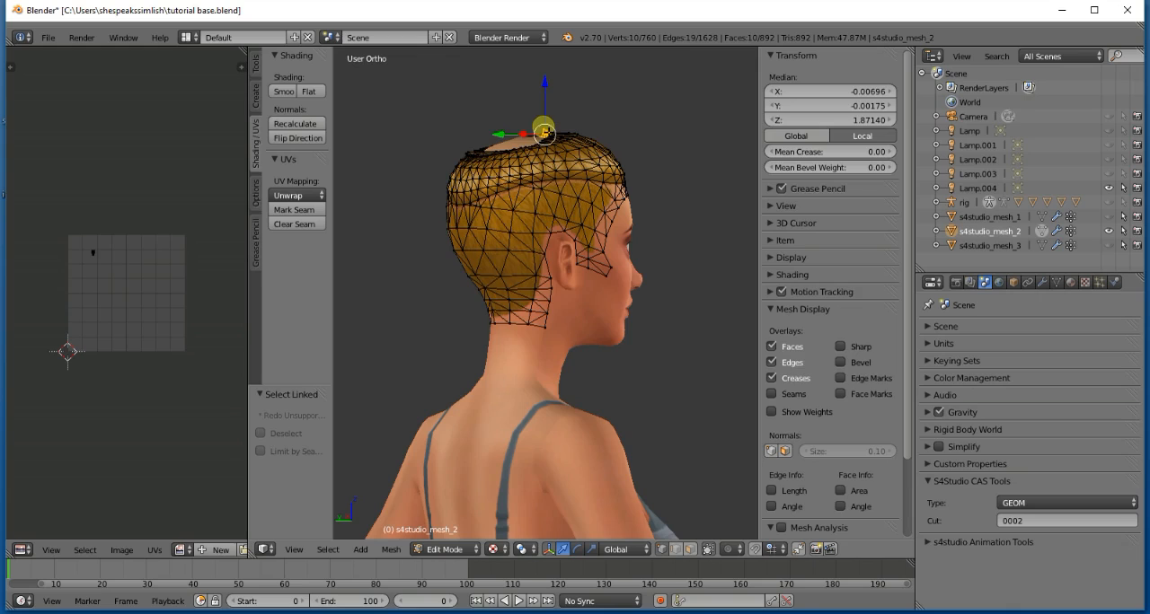
key("x")
key("Return")
- Delete the small linked scraps at the back of the crown and leave Edit Mode in the front view
key("KP_6")
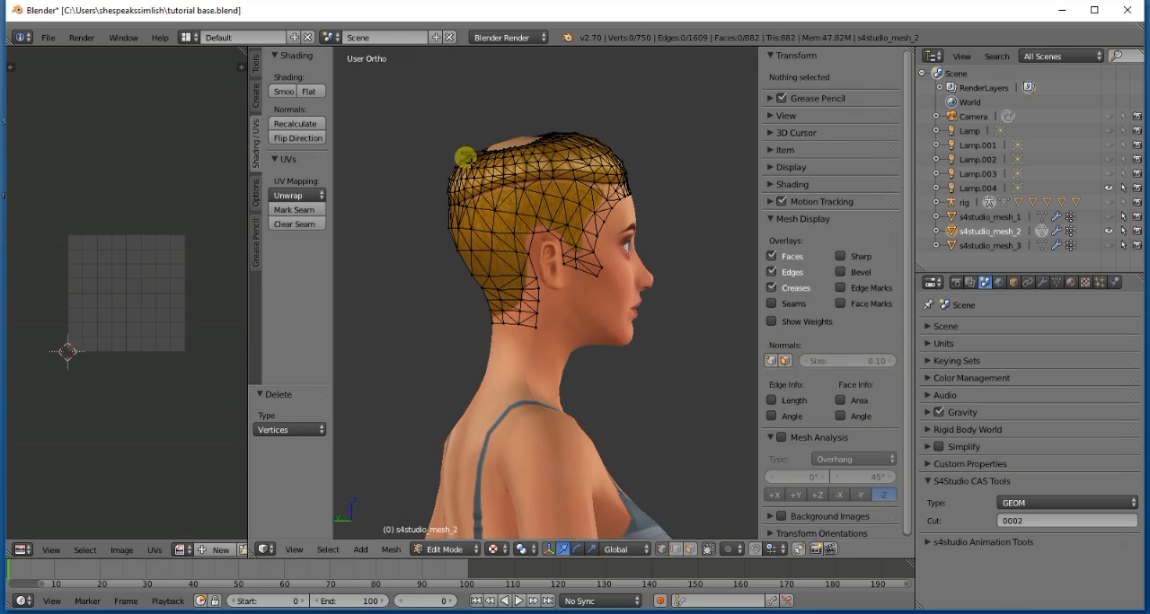
key("l")
key("x")
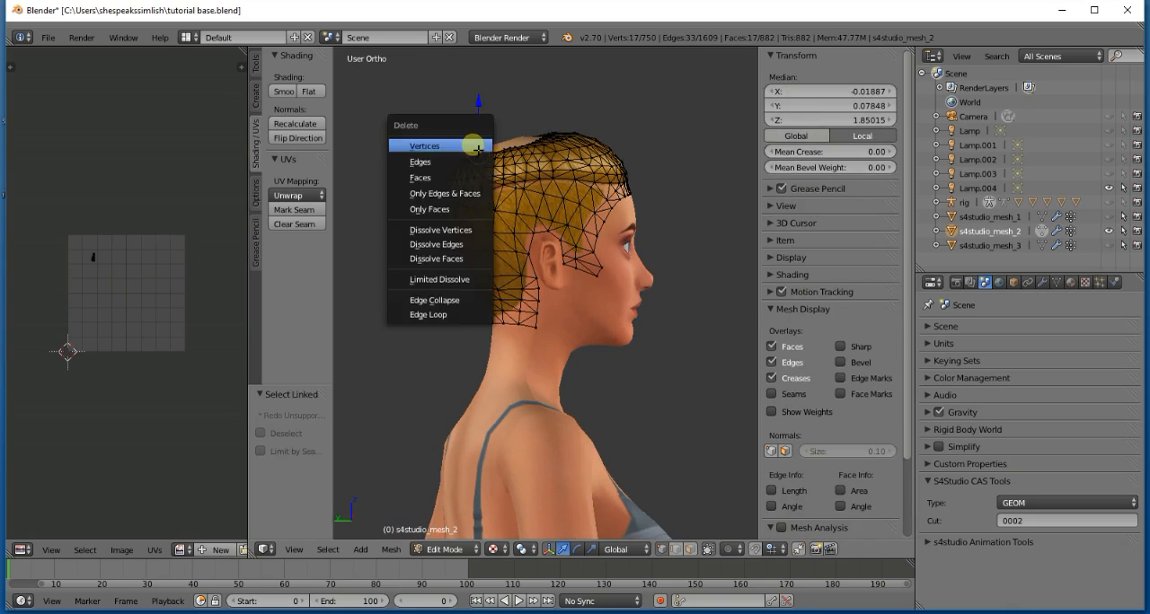
key("Return")
key("l")
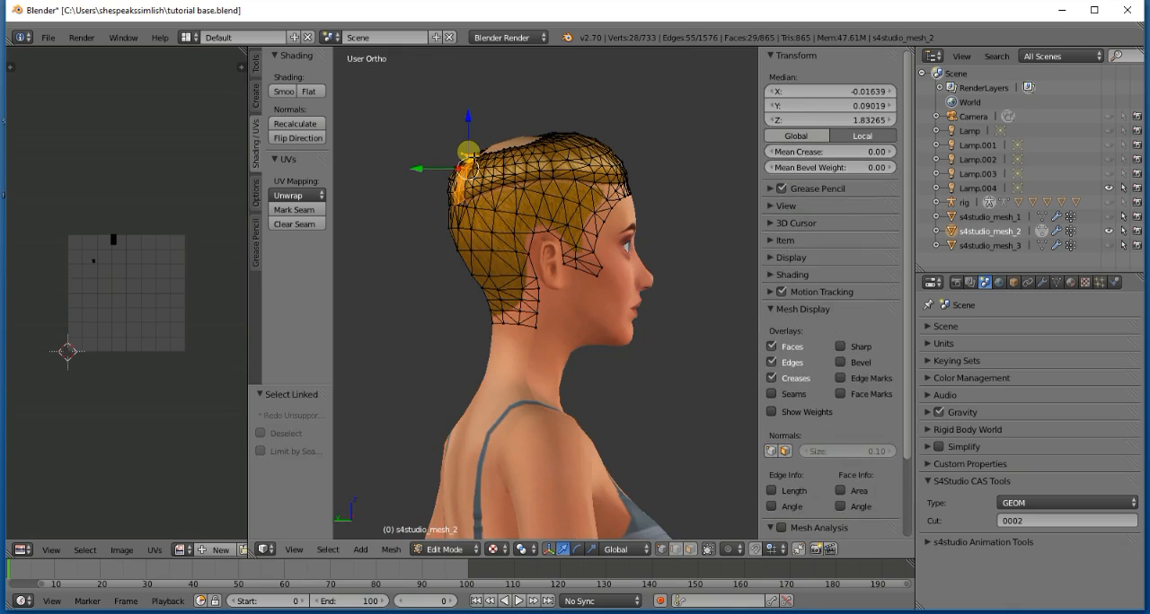
key("x")
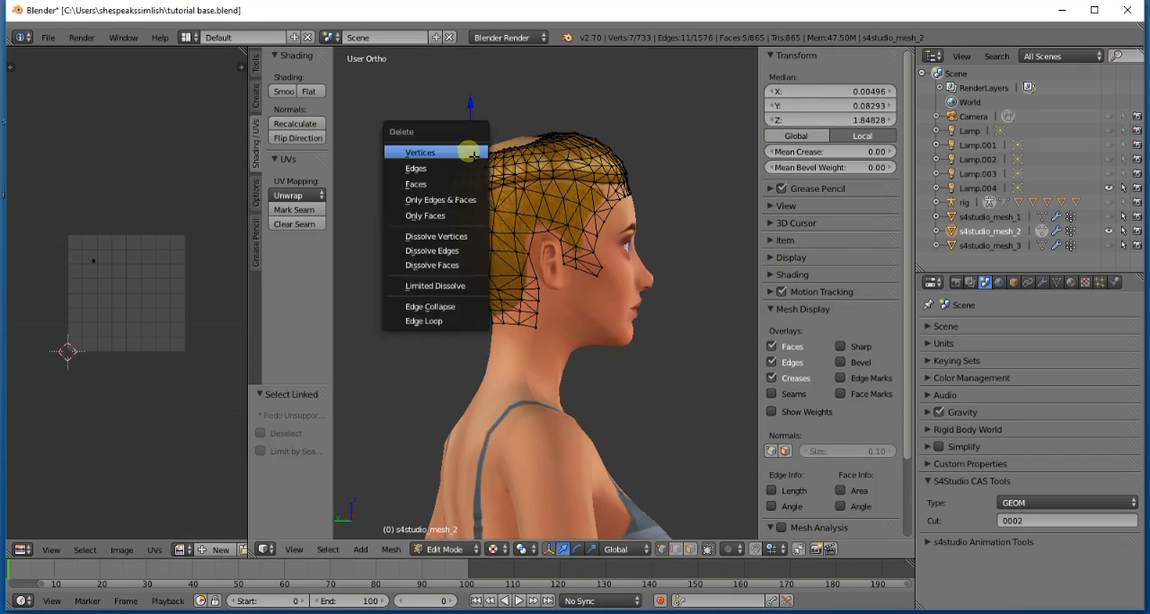
key("Return")
key("KP_1")
key("Tab")
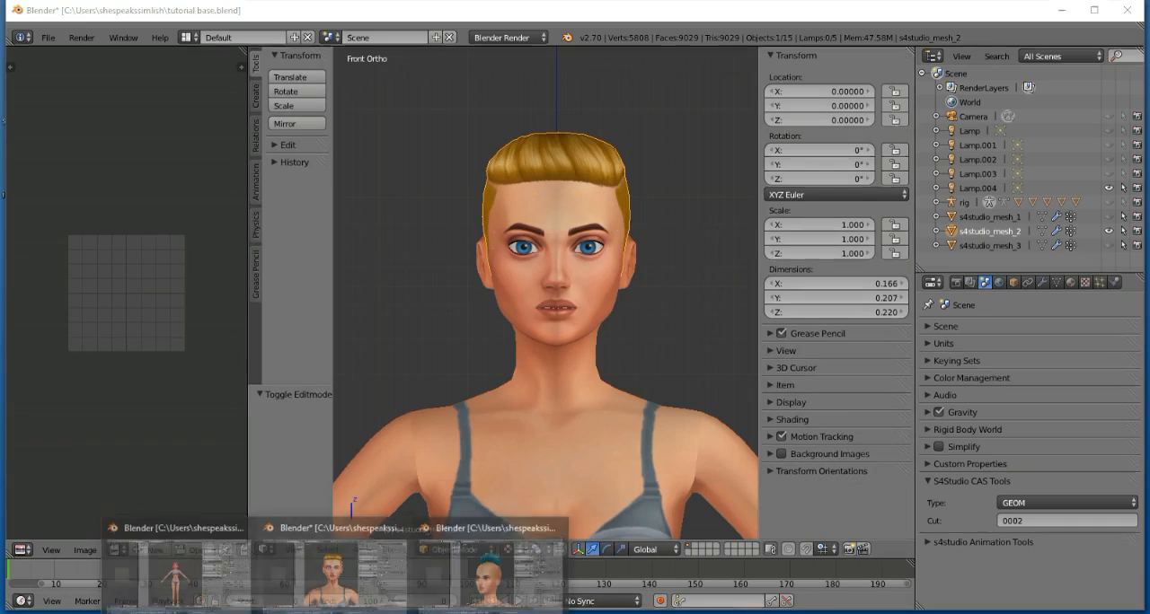
- Switch to the tutorial bang.blend file and show the pink bob close up in front orthographic view
left_click(209, 574)
key("KP_5")
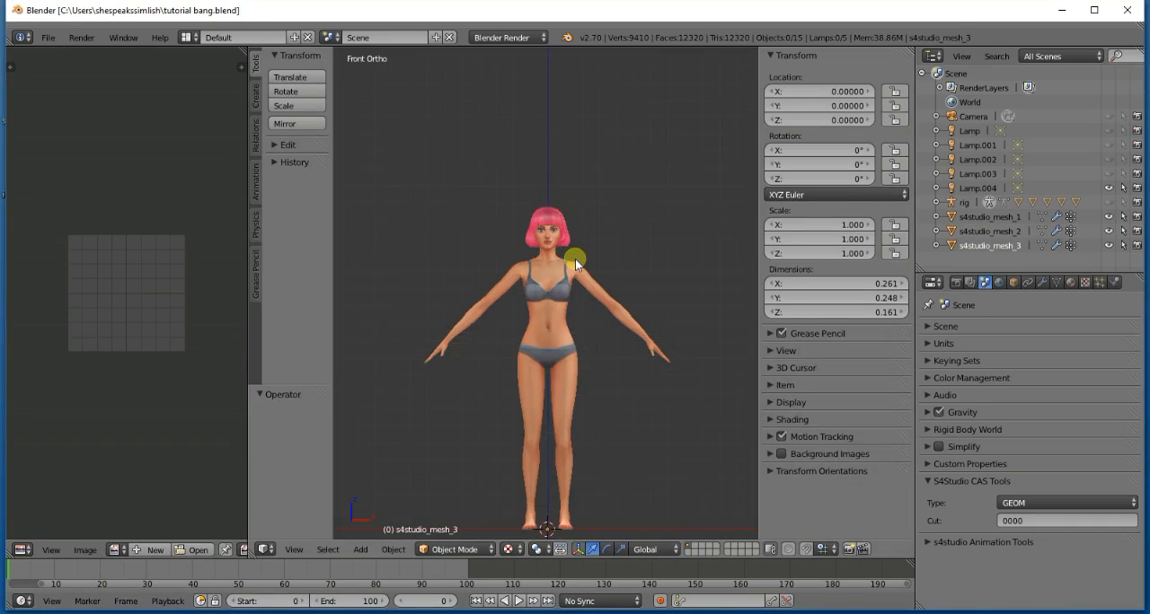
scroll(575, 259, "up", 6)
scroll(575, 258, "up", 7, "shift")
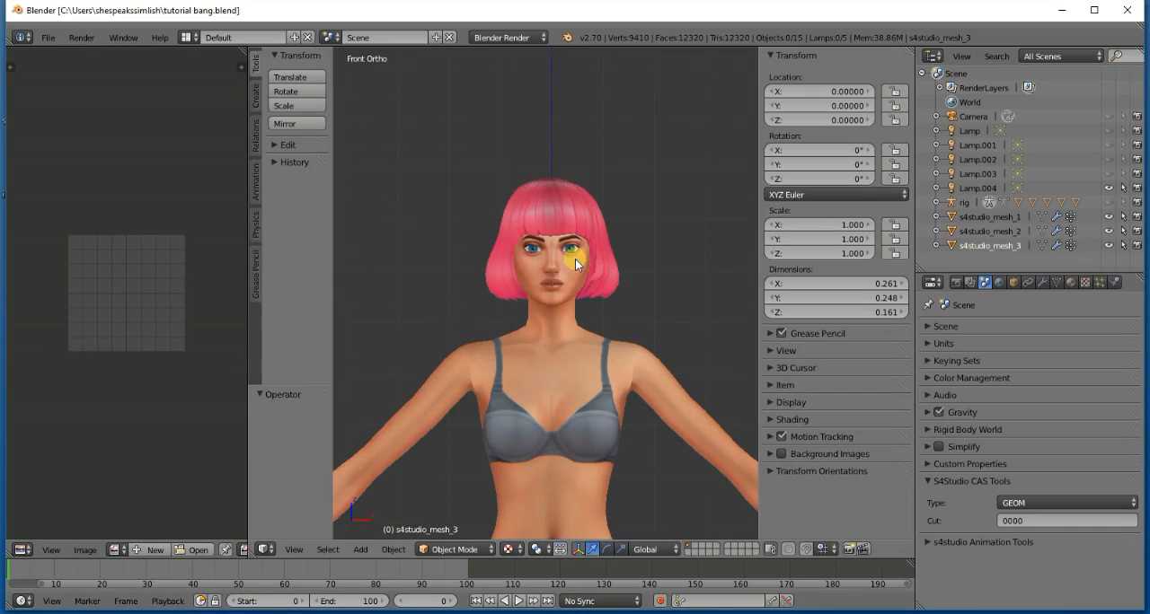
scroll(669, 345, "up", 4)
scroll(669, 348, "down", 1)
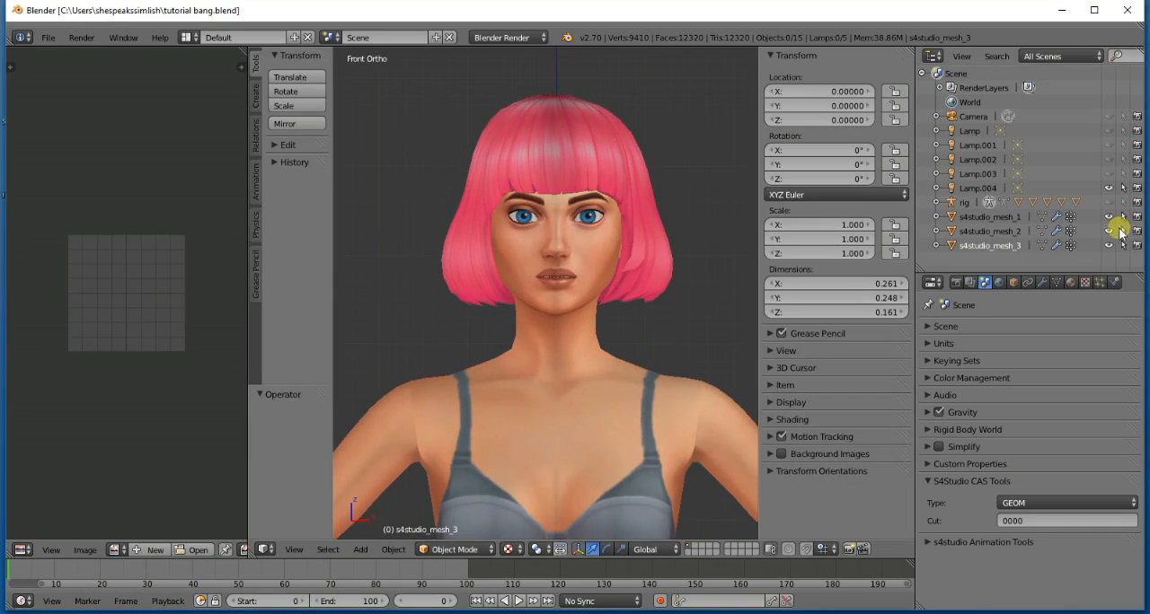
- Leave s4studio_mesh_1 as the only visible hair mesh and open it in Edit Mode with nothing selected
left_click(1108, 217)
left_click(1109, 231)
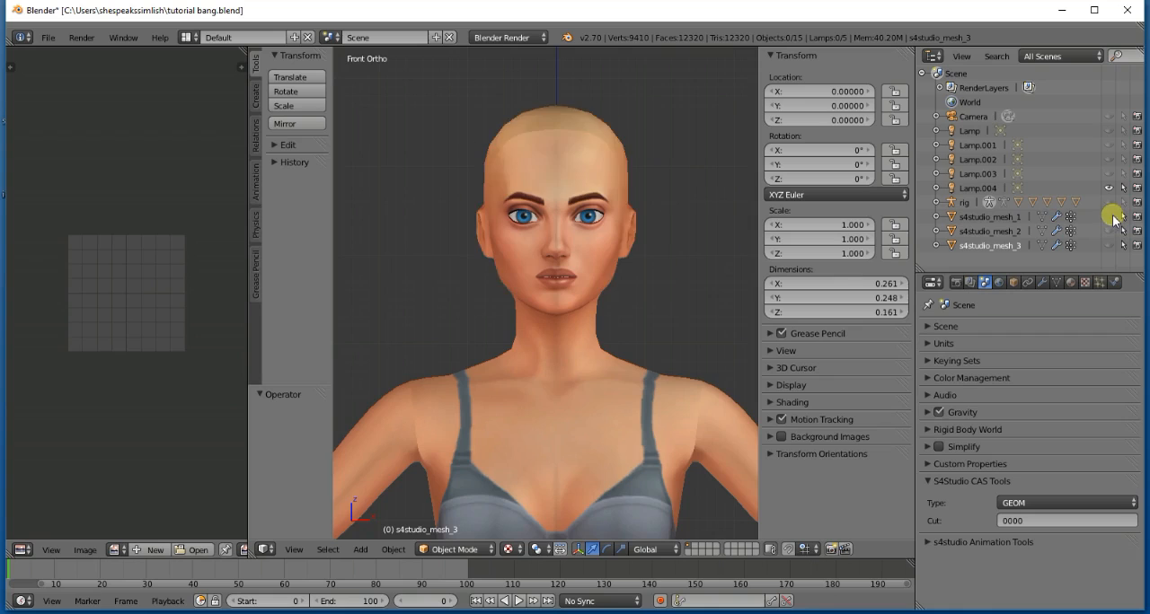
left_click(1110, 217)
left_click(1033, 218)
key("Tab")
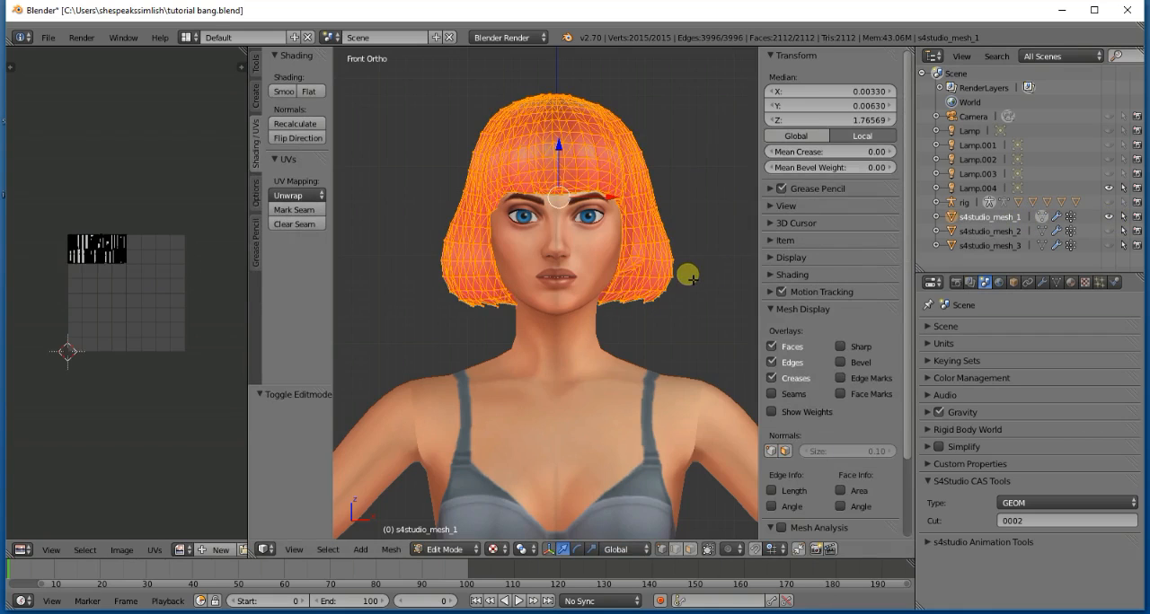
key("a")
key("KP_6")
key("KP_6")
key("KP_6")
key("KP_6")
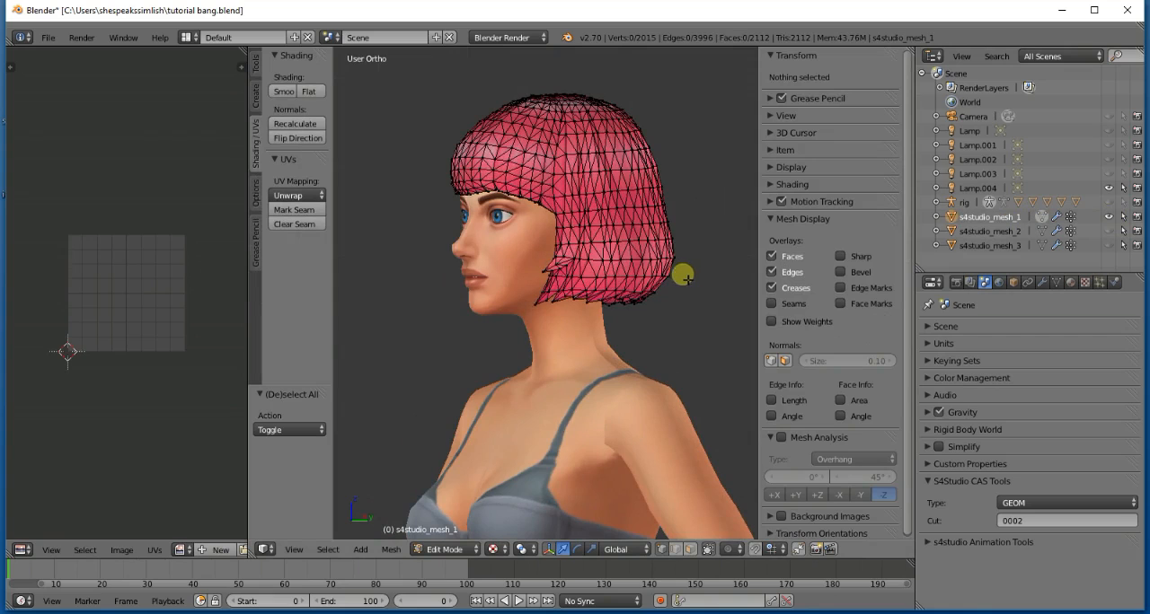
key("KP_6")
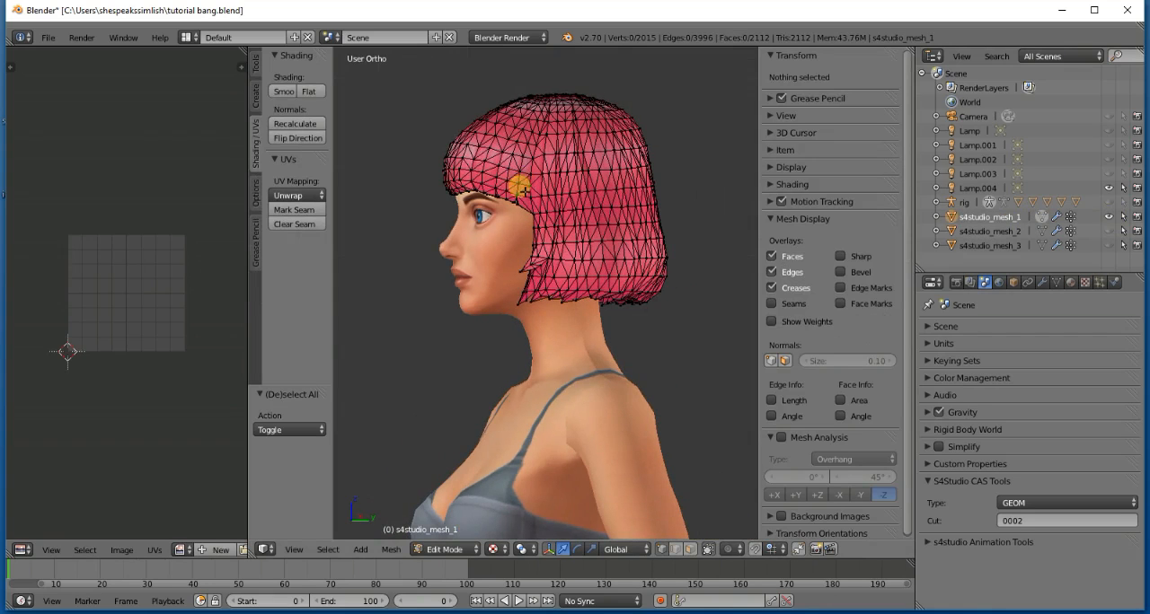
scroll(505, 213, "up", 5)
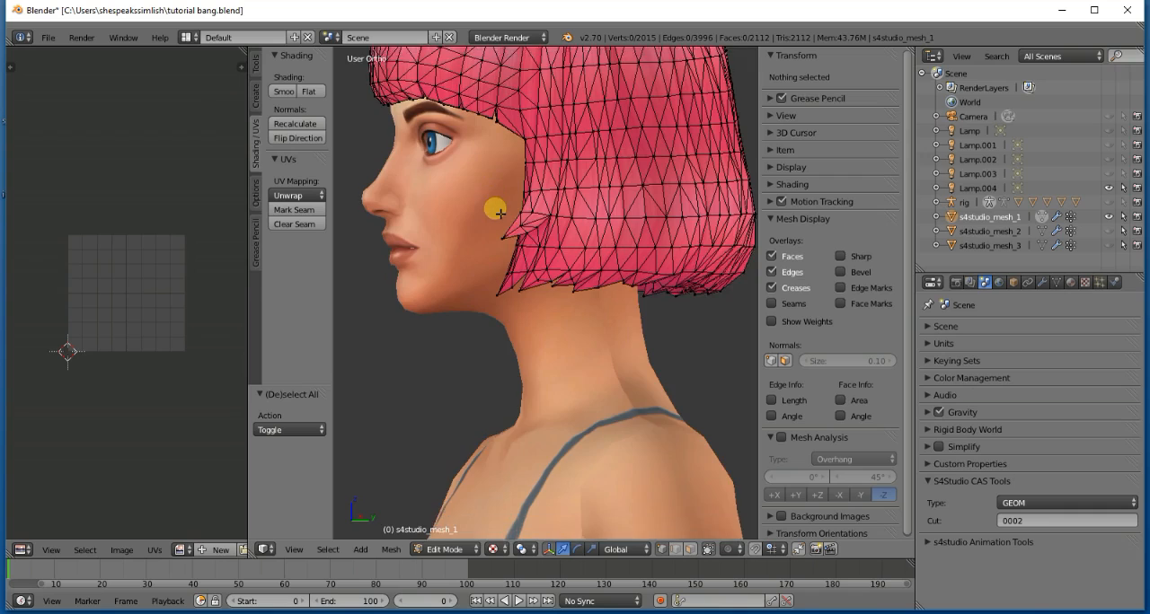
key("KP_8")
key("KP_8")
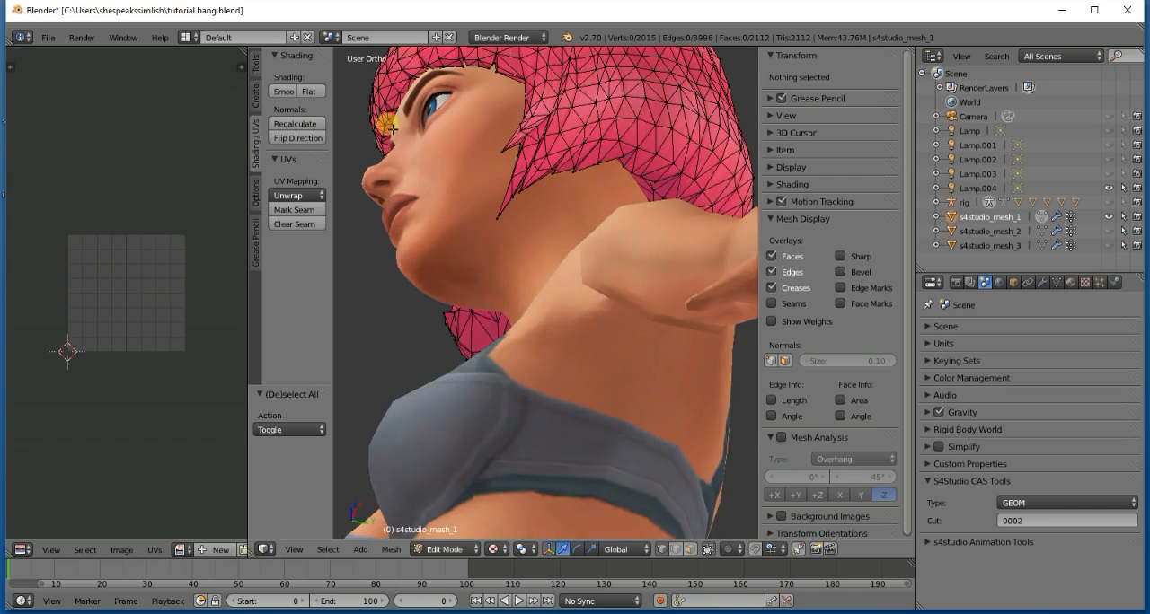
key("l")
key("l")
key("l")
key("l")
key("l")
key("l")
key("l")
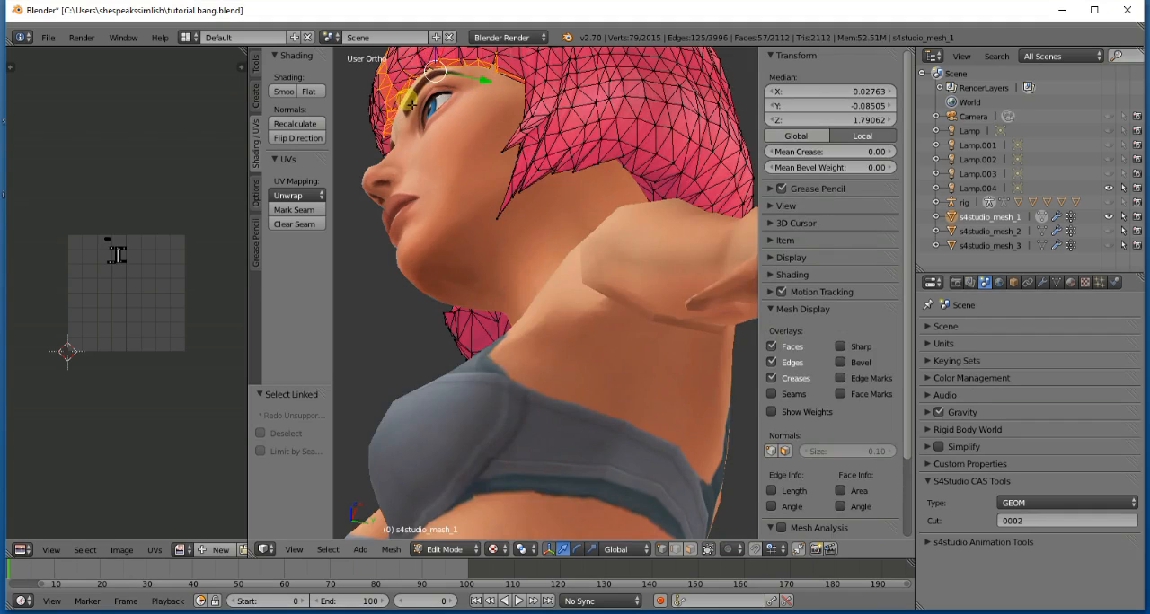
key("a")
key("KP_1")
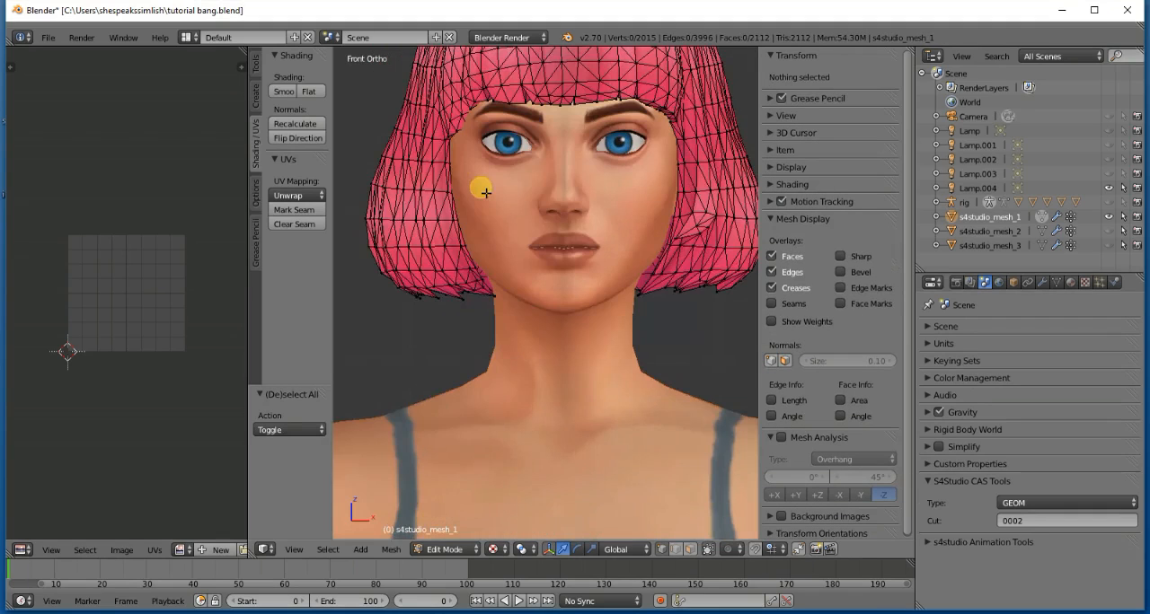
- Select the linked hair strips covering the left side and back of the pink bob and delete their vertices
key("KP_6")
key("KP_6")
key("KP_6")
key("KP_6")
key("KP_6")
key("KP_6")
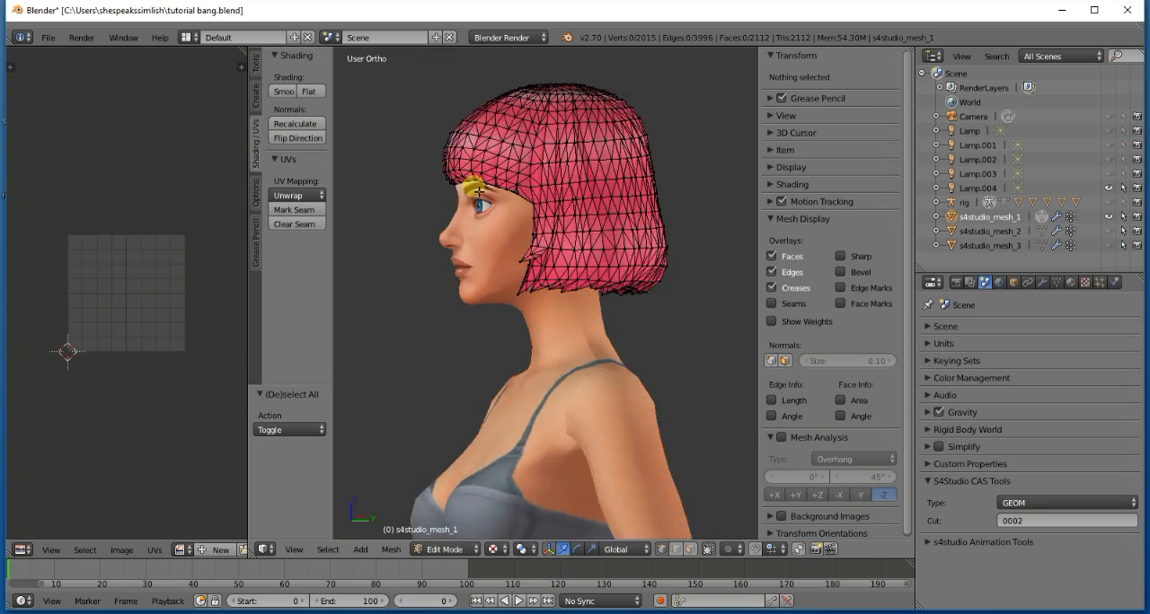
key("KP_6")
key("l")
key("l")
key("l")
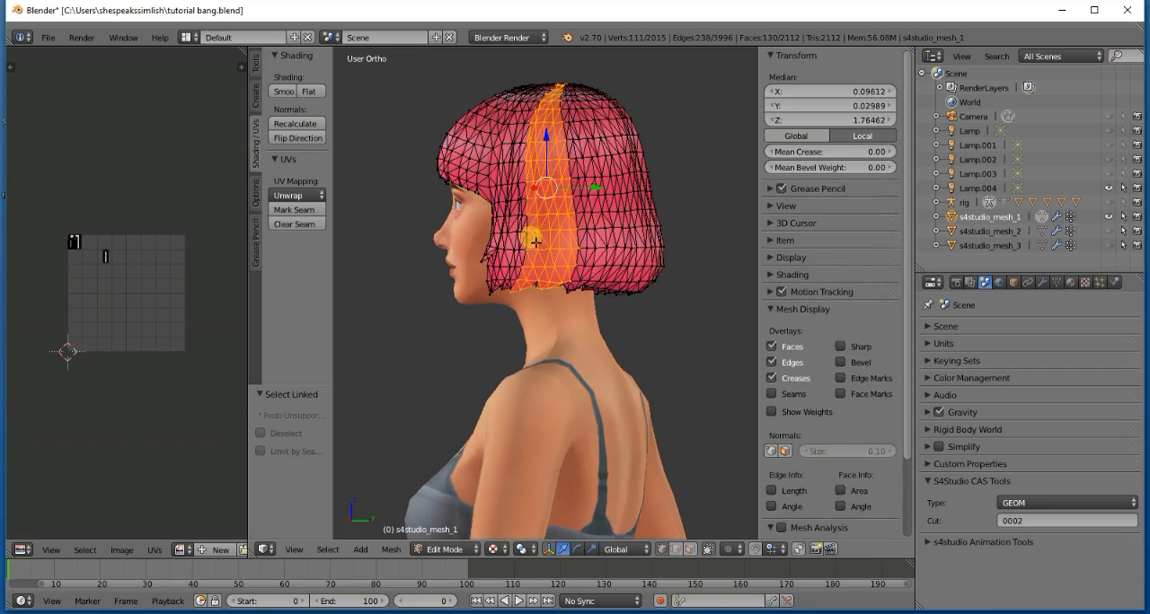
key("l")
key("l")
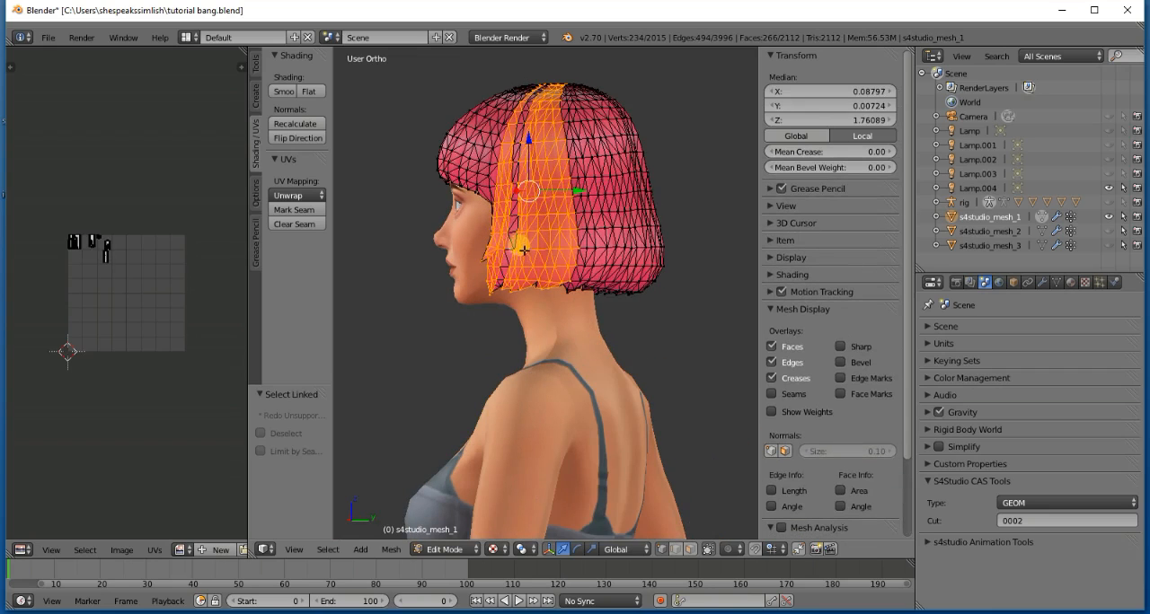
key("l")
key("l")
key("l")
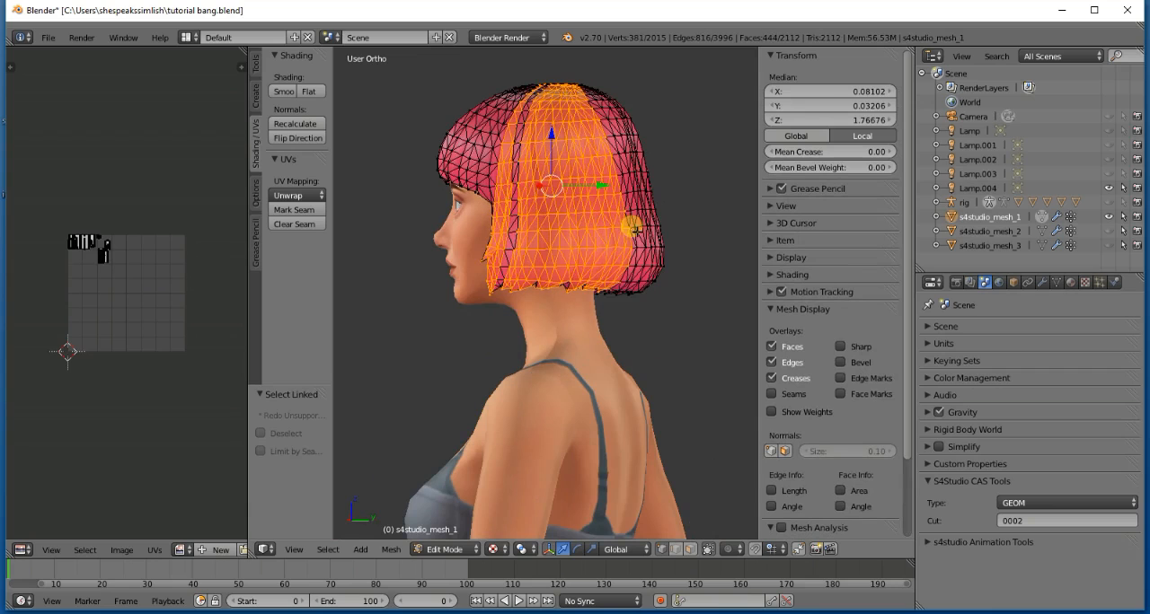
key("l")
key("l")
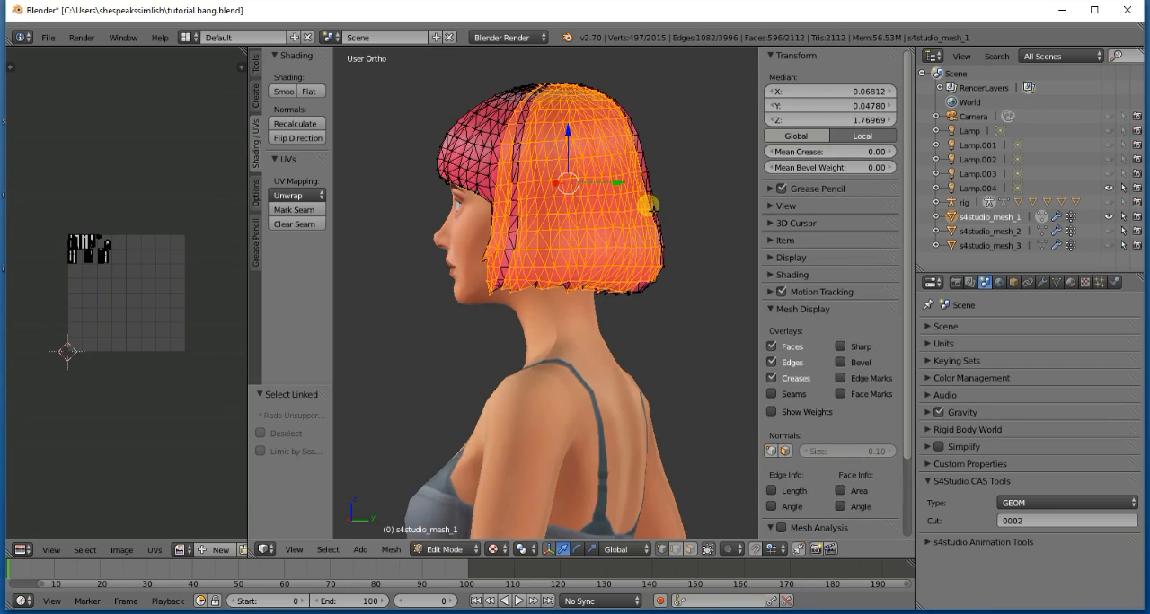
key("KP_6")
key("KP_6")
key("KP_6")
key("KP_6")
key("KP_6")
key("KP_6")
key("l")
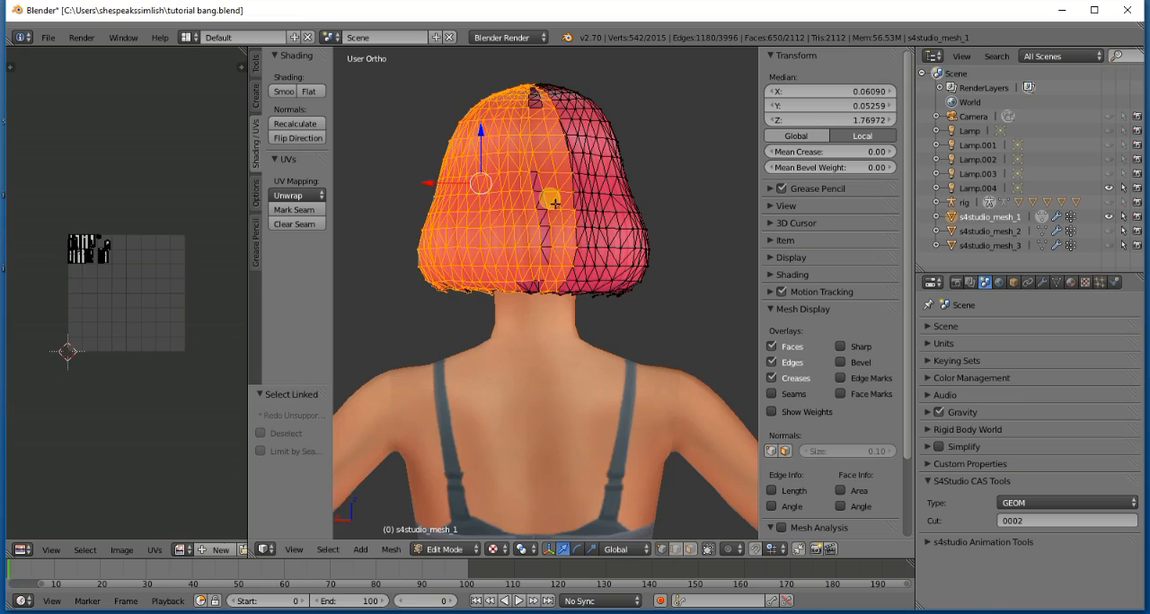
key("l")
key("l")
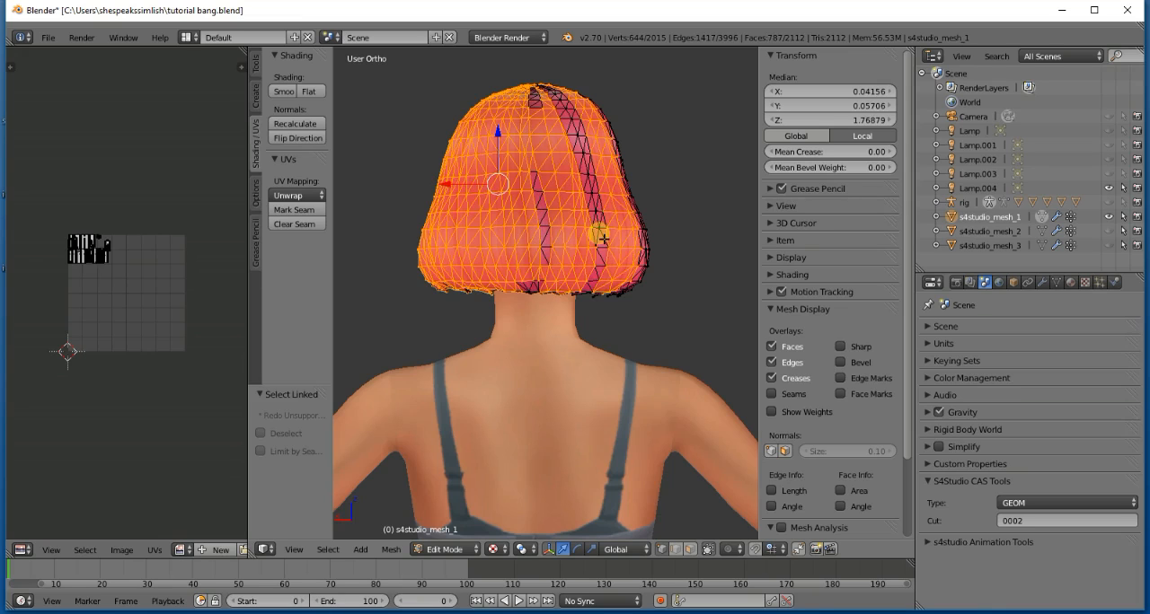
key("x")
left_click(602, 240)
- Select the linked hair strips on the right side and remaining back edge of the bob and delete their vertices
key("KP_4")
key("KP_4")
key("KP_4")
key("KP_4")
key("KP_4")
key("KP_4")
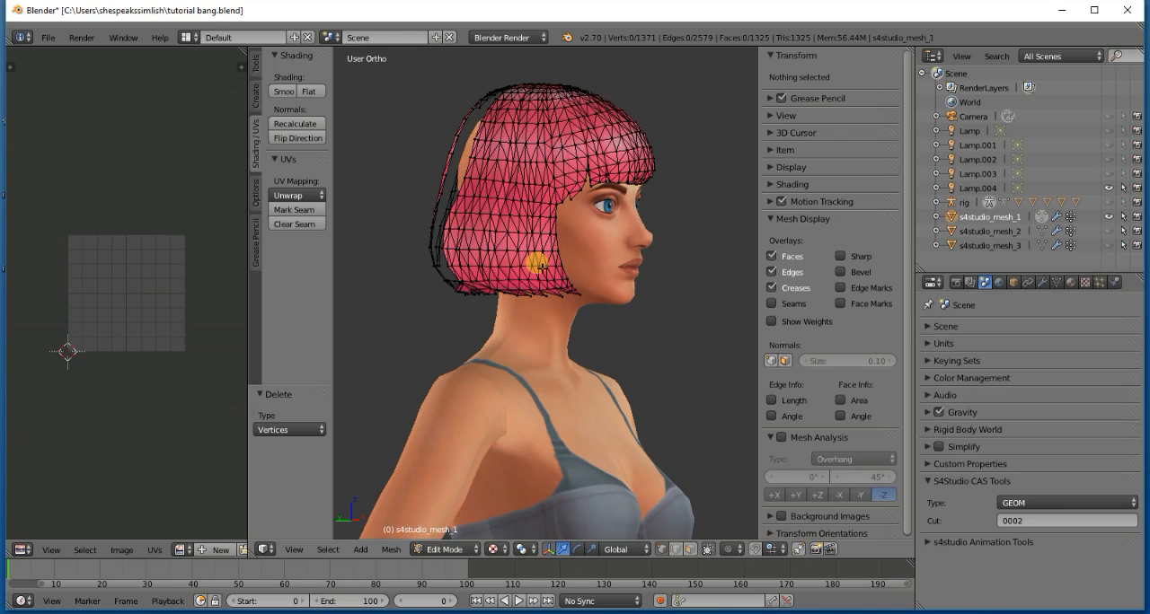
key("l")
key("l")
key("l")
key("l")
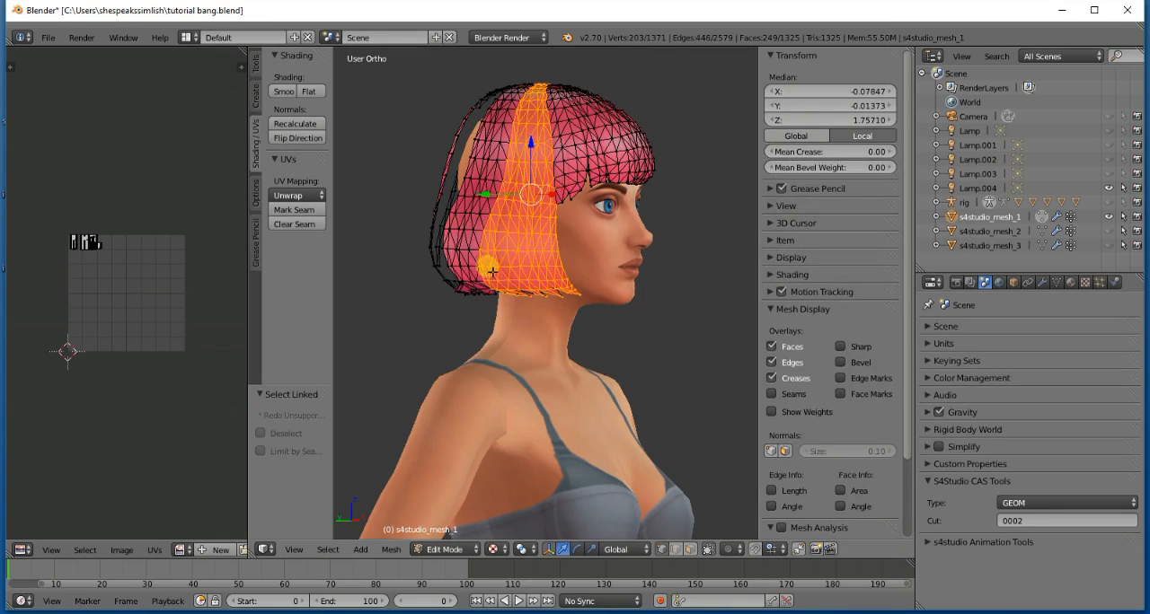
key("l")
key("l")
key("l")
key("l")
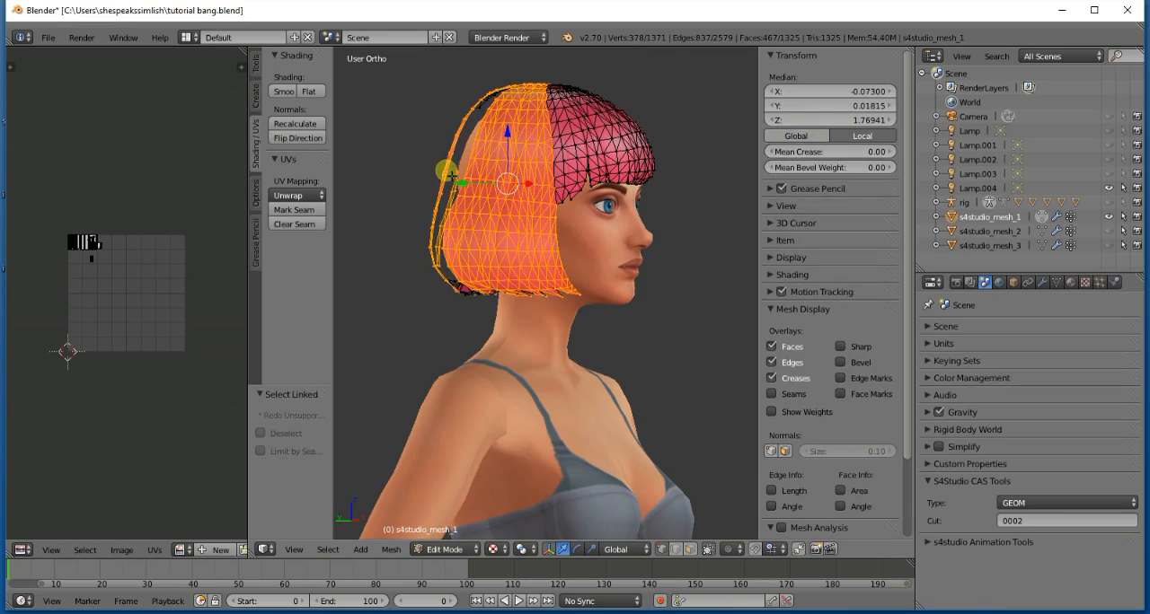
key("x")
left_click(449, 150)
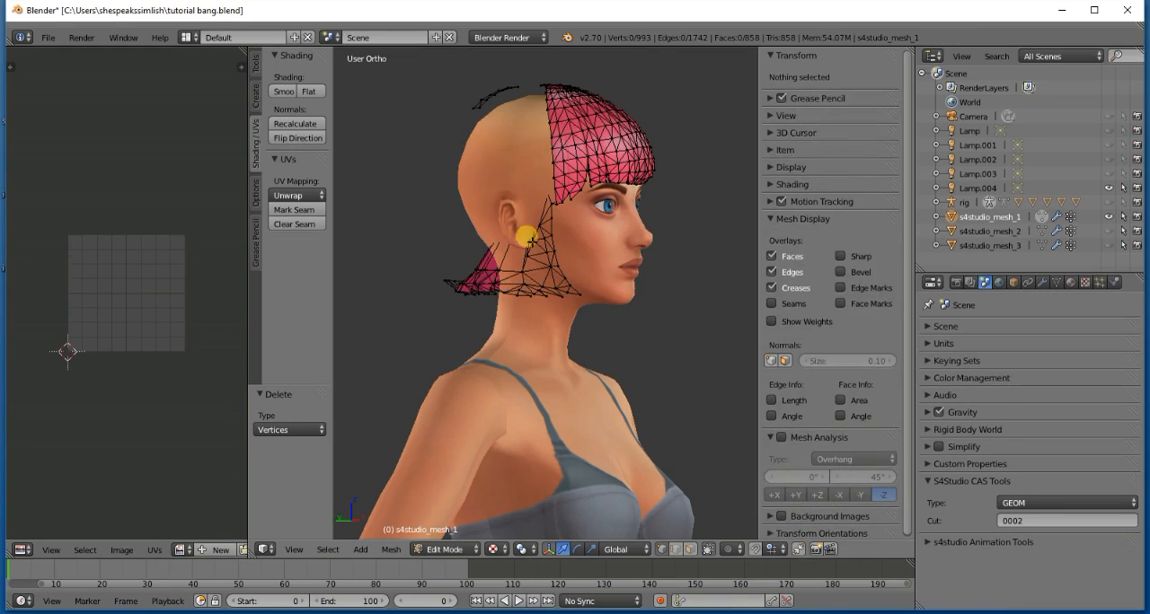
- Delete the linked underlayer pieces below the right ear and the small floating fragment above the crown
key("l")
key("l")
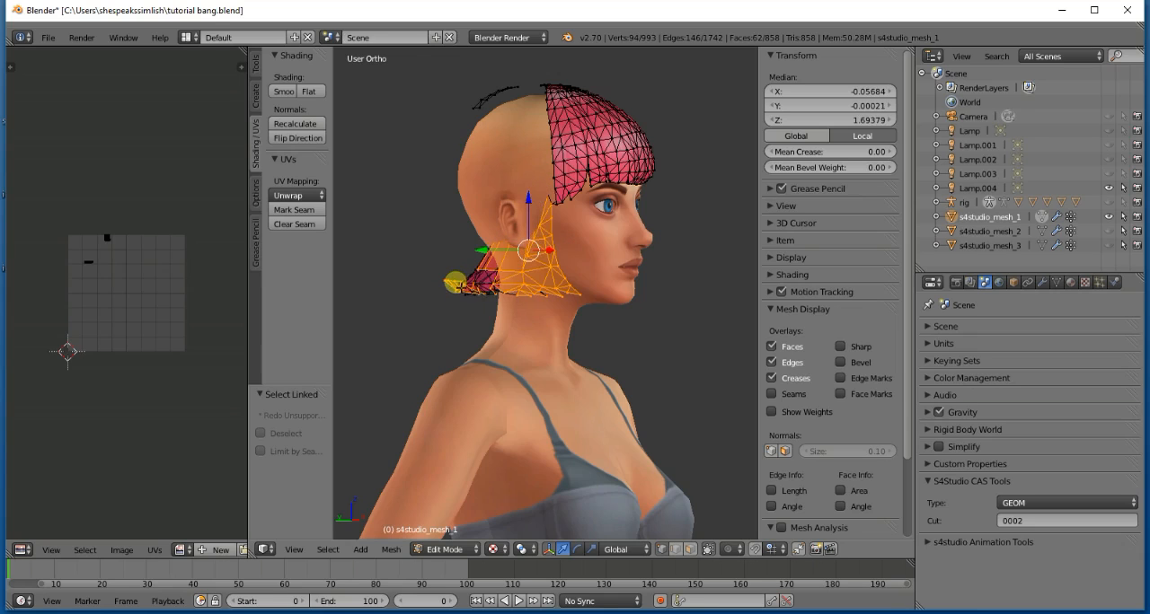
key("x")
left_click(472, 286)
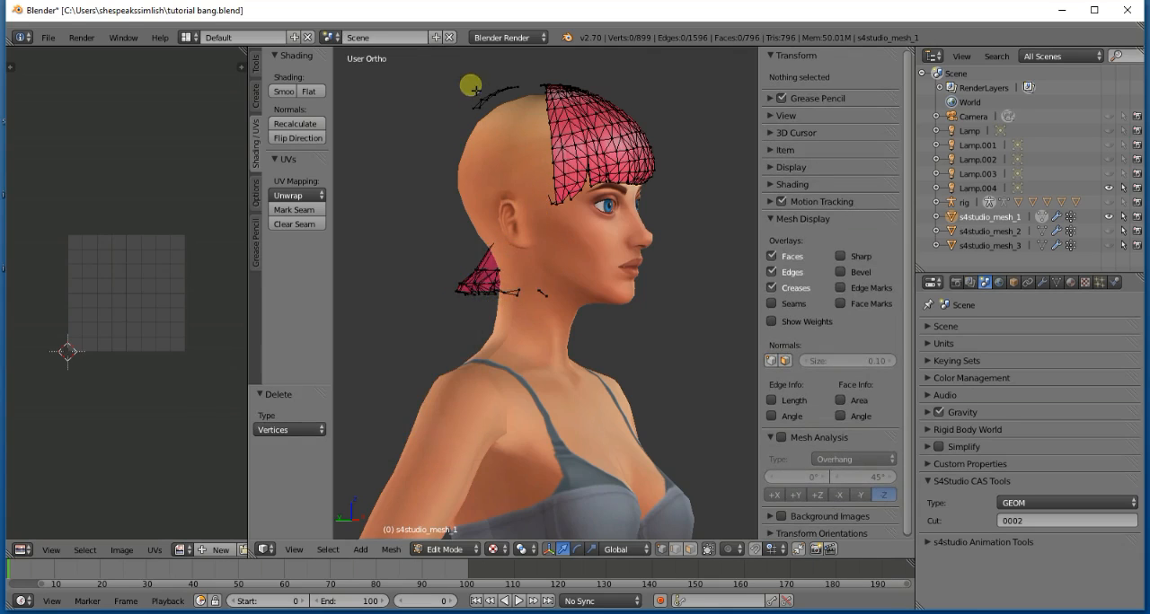
key("l")
key("x")
left_click(479, 100)
- Delete the narrow linked strips running down the left side of the head just behind the bangs
key("KP_1")
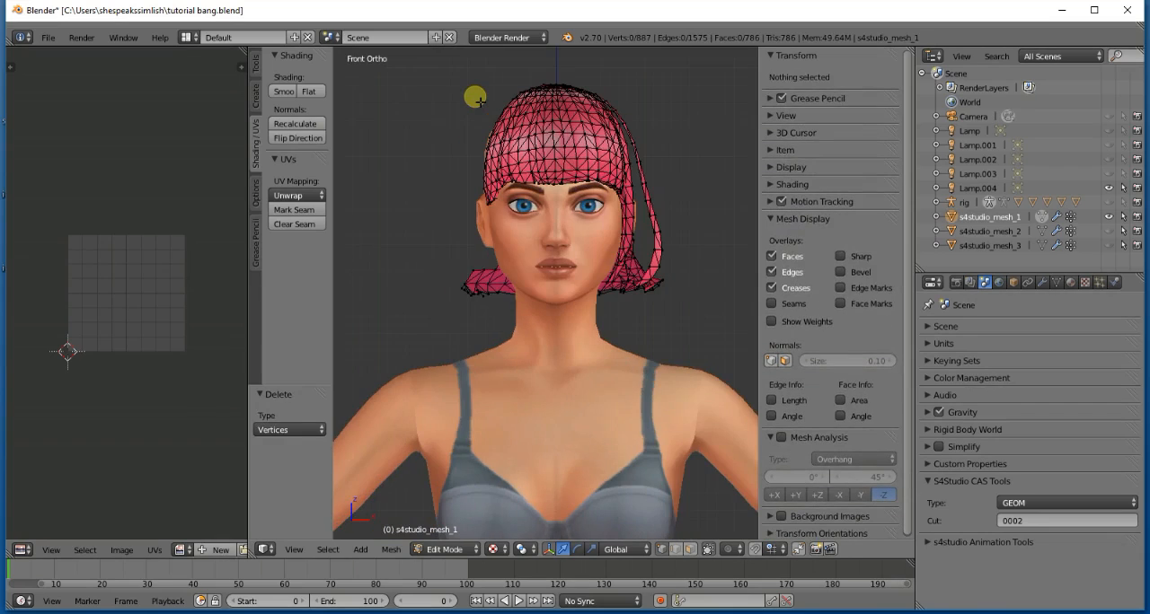
key("KP_6")
key("KP_6")
key("KP_6")
key("KP_6")
key("KP_6")
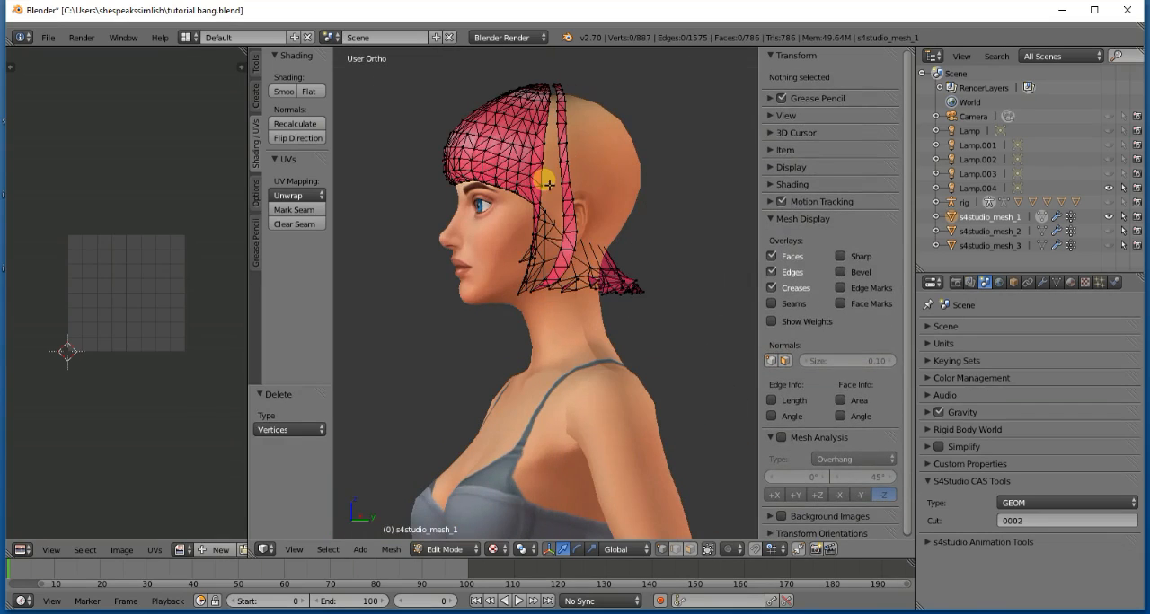
key("l")
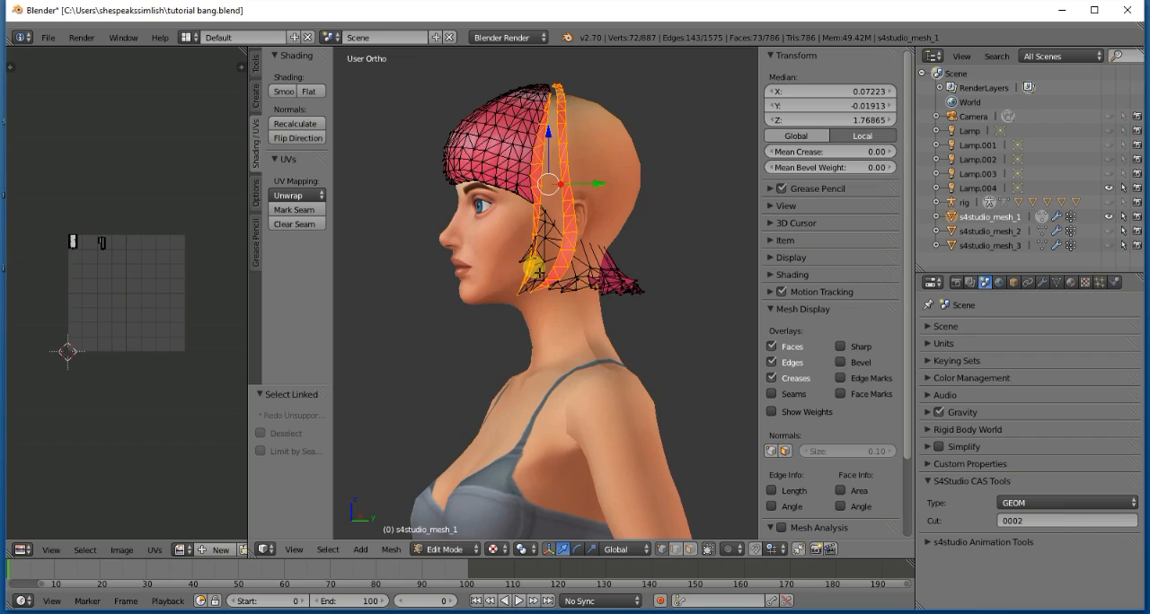
key("x")
left_click(530, 259)
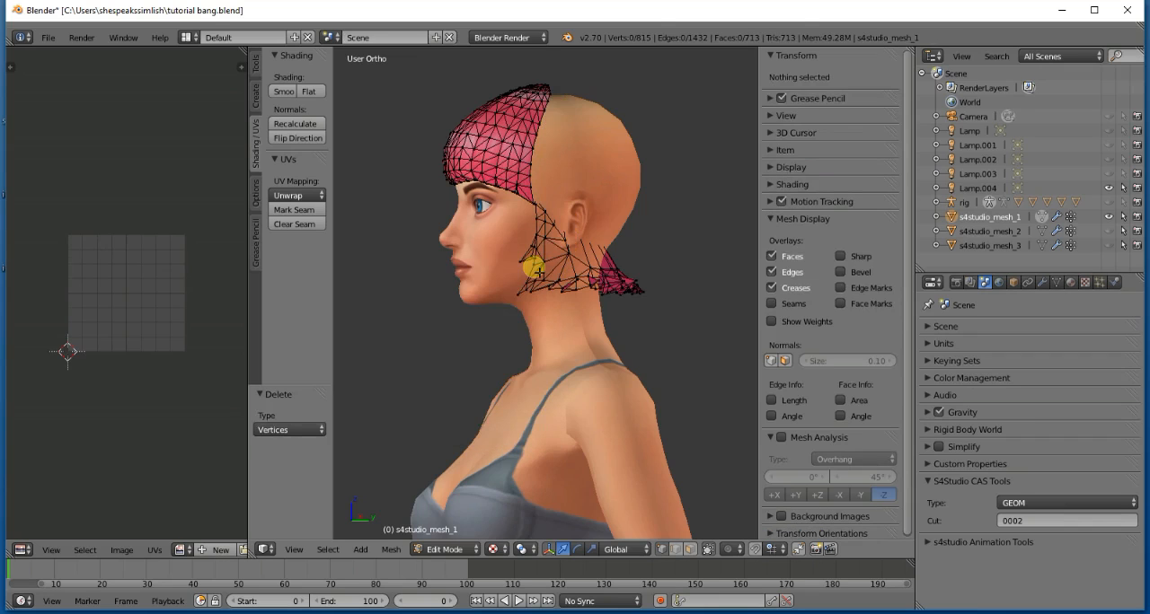
- Box-select the underlayer remnants around the nape in back view and delete their vertices in two passes
key("KP_6")
key("KP_6")
key("KP_6")
key("KP_6")
key("KP_6")
key("KP_6")
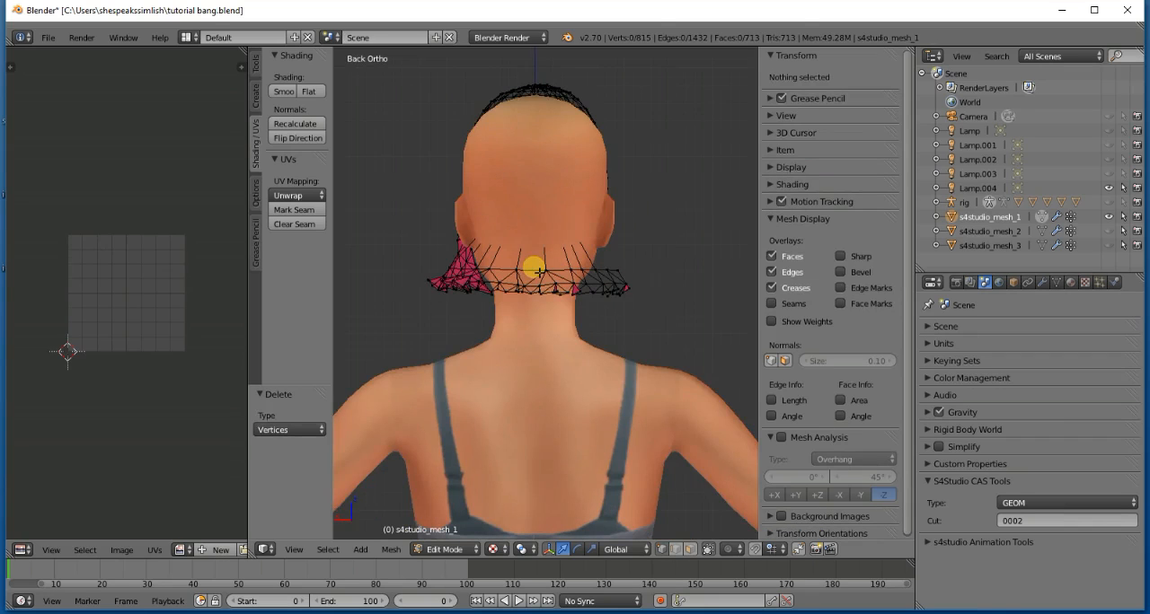
key("b")
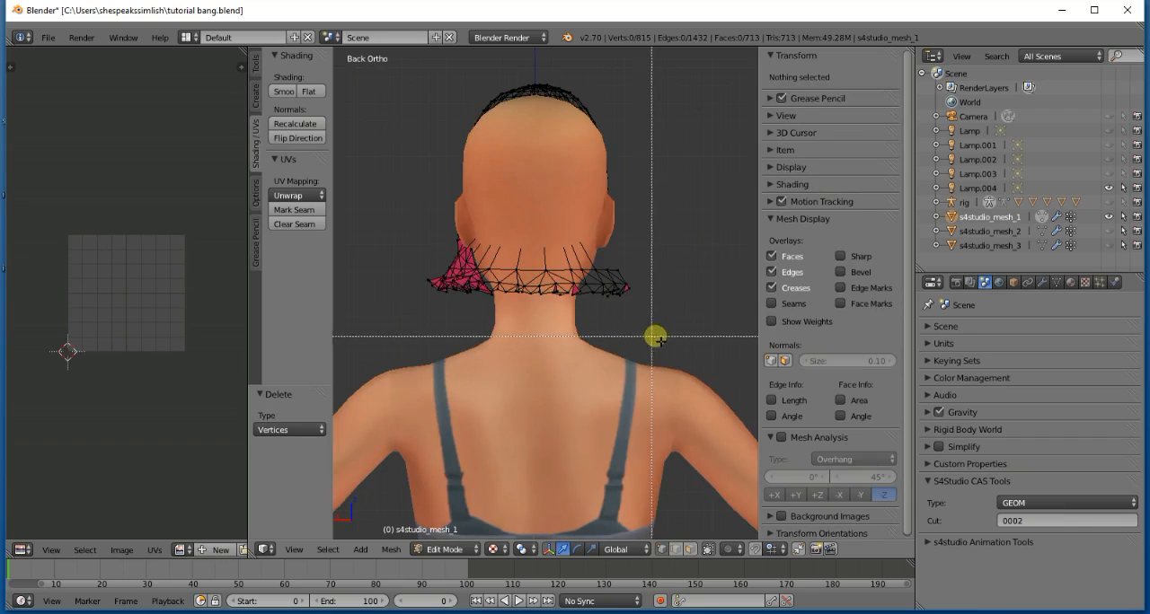
left_click_drag(665, 347, 384, 221)
key("x")
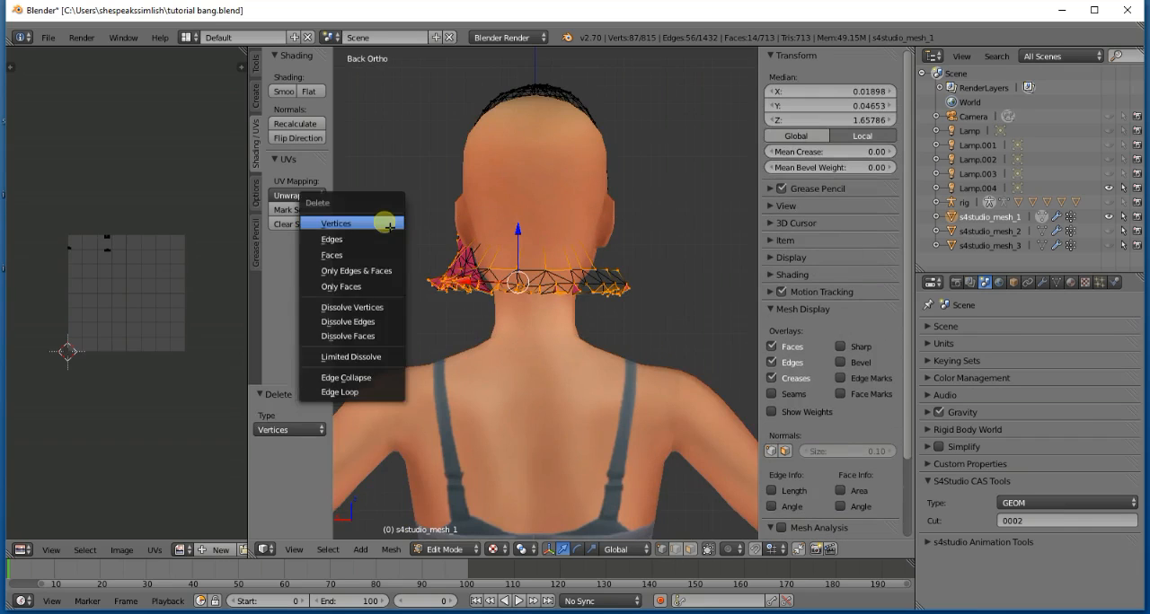
left_click(384, 224)
key("b")
left_click_drag(678, 371, 369, 211)
key("x")
left_click(417, 241)
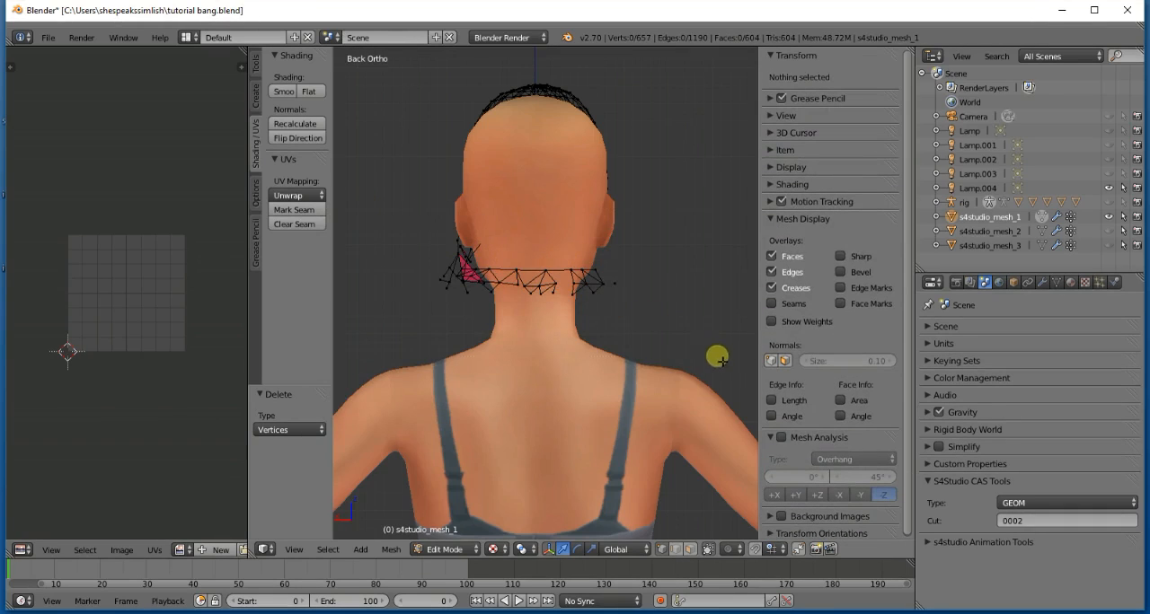
key("b")
left_click_drag(718, 357, 398, 206)
key("KP_1")
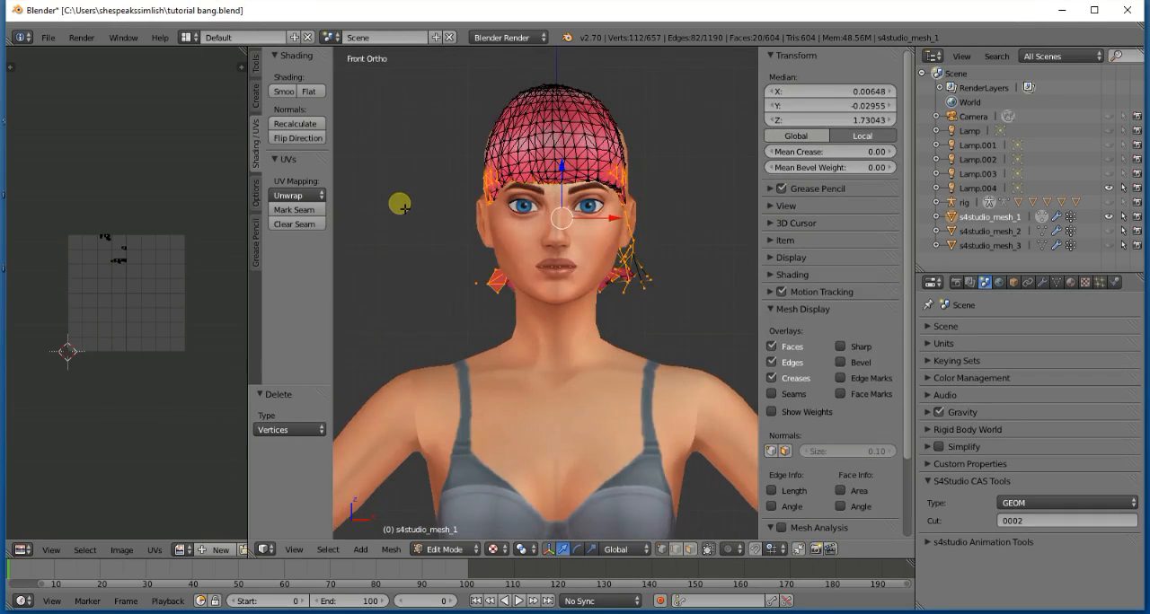
key("a")
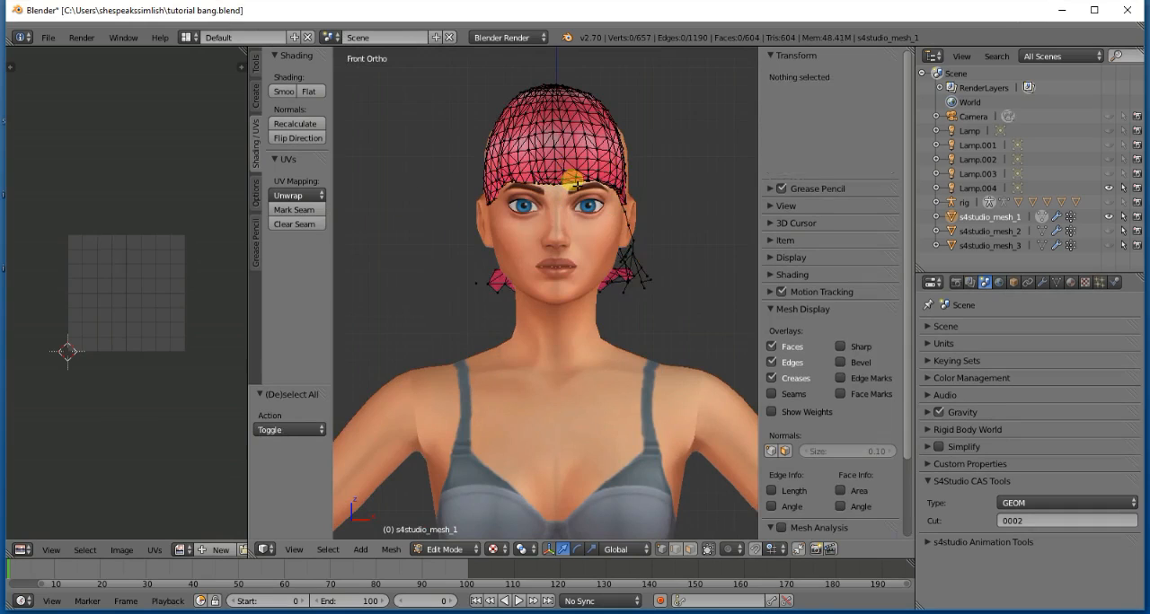
- Box-select and delete the scrap beside the right jaw in front view and the leftover pieces across the nape in back view
left_click_drag(507, 261, 453, 243)
key("x")
left_click(456, 241)
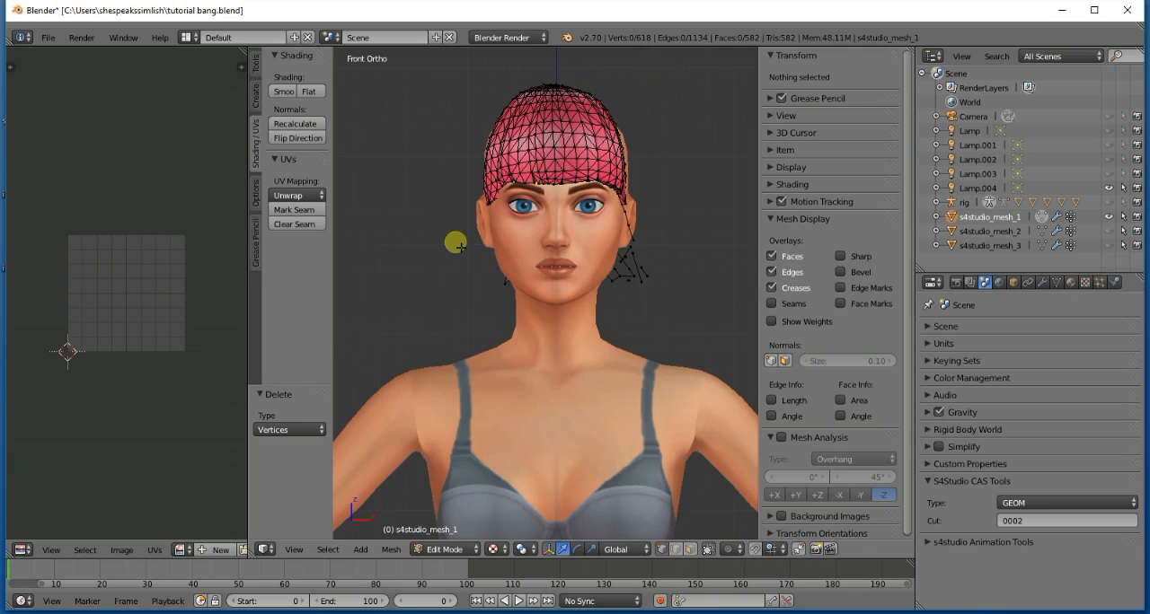
key("KP_3")
key("ctrl+KP_1")
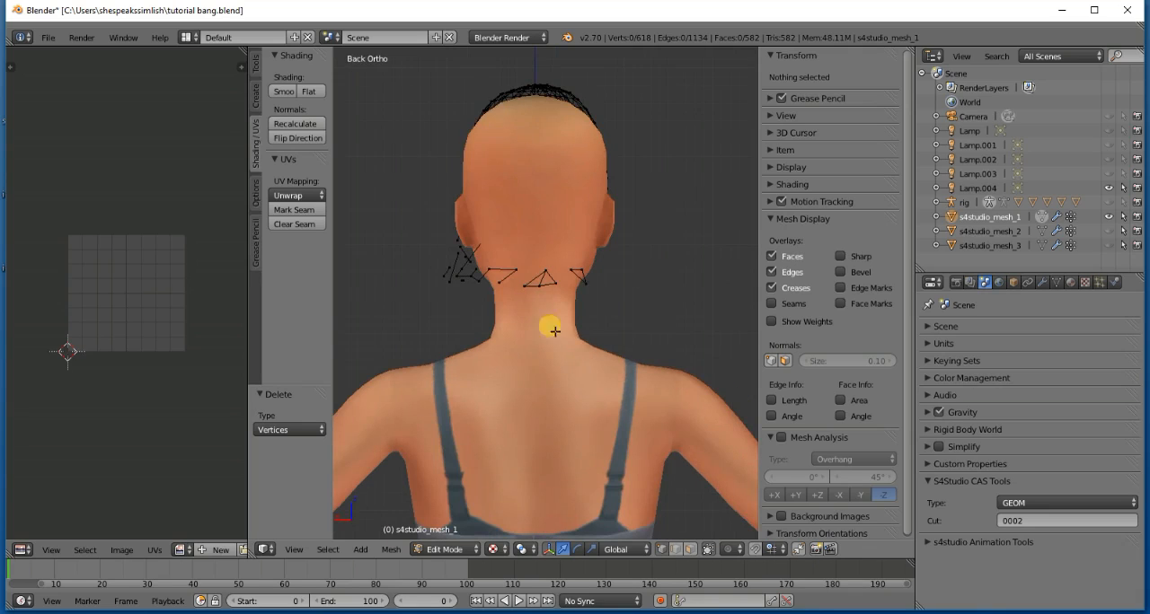
left_click_drag(611, 342, 400, 239)
key("x")
left_click(393, 230)
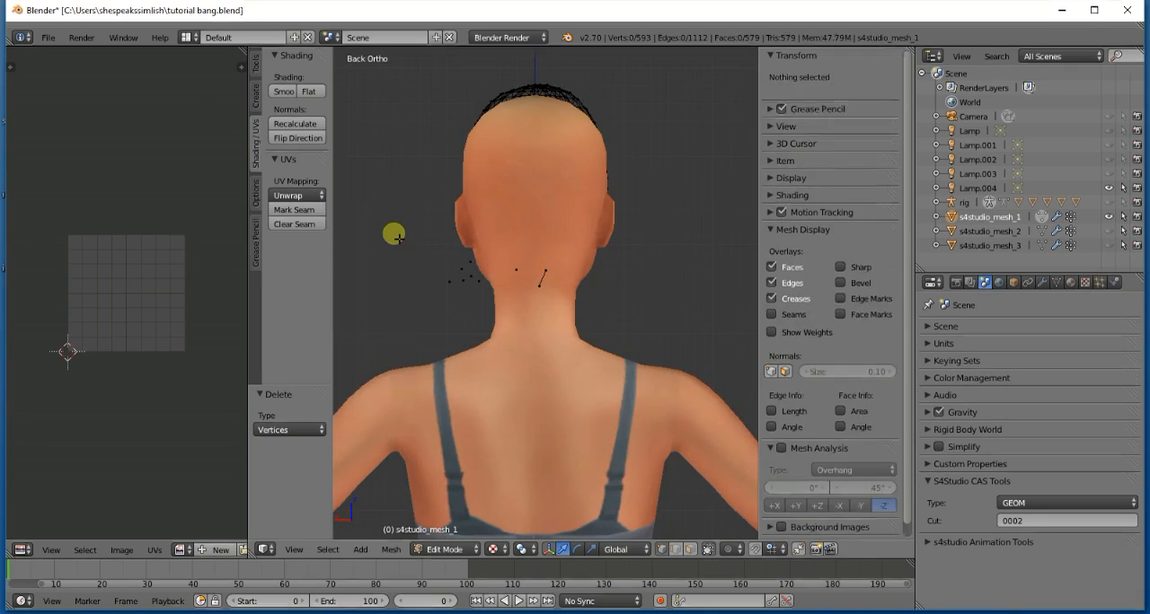
- Box-select the last loose vertices and the stray edge at the nape and delete them
key("b")
left_click_drag(559, 308, 441, 243)
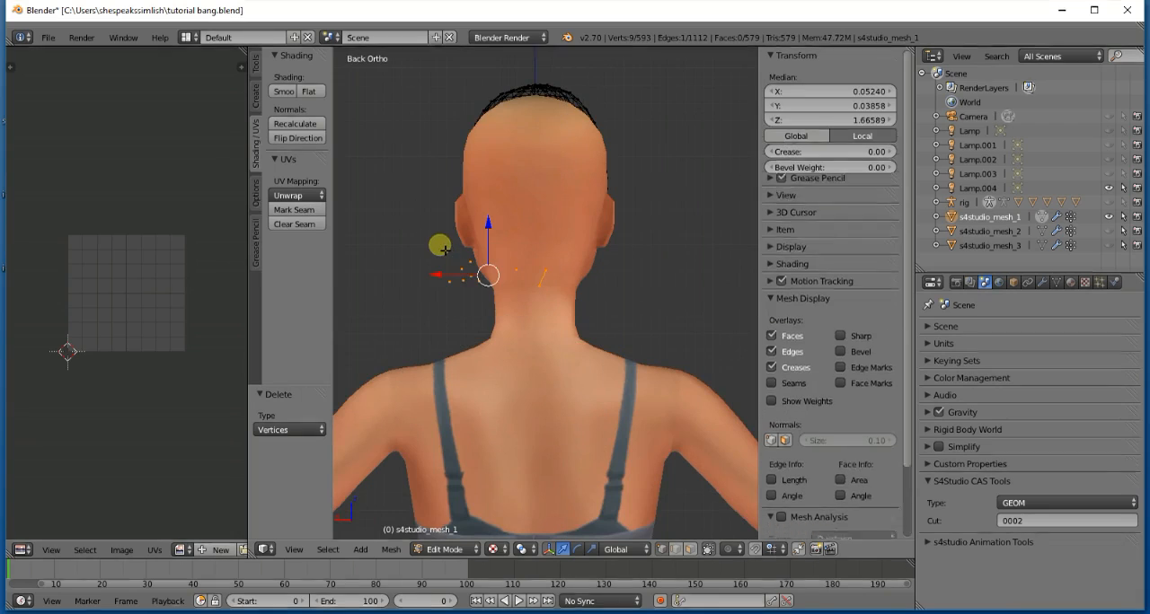
key("x")
left_click(444, 250)
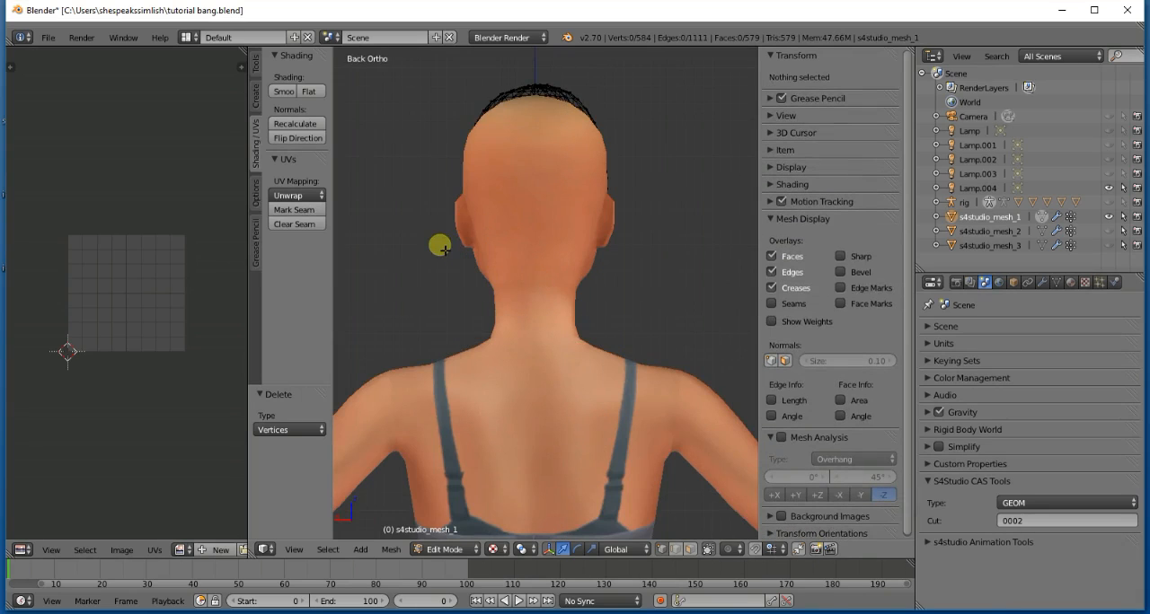
key("KP_1")
key("KP_6")
key("KP_6")
key("KP_6")
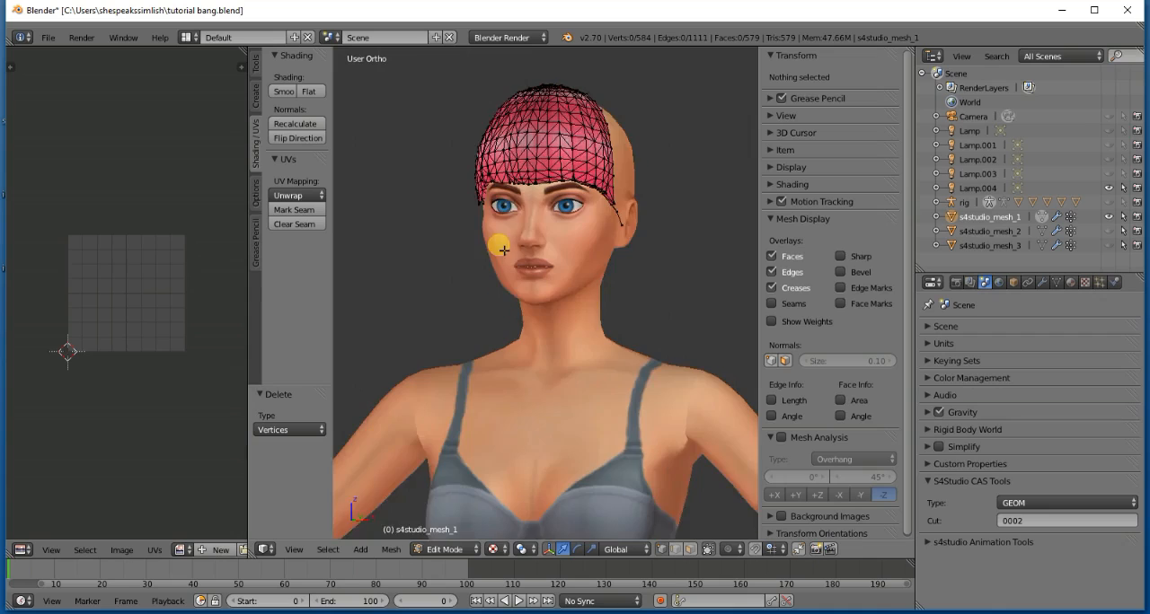
- Delete the two stray vertices trailing from the lower side corner of the bangs towards the ear
scroll(530, 292, "up", 5)
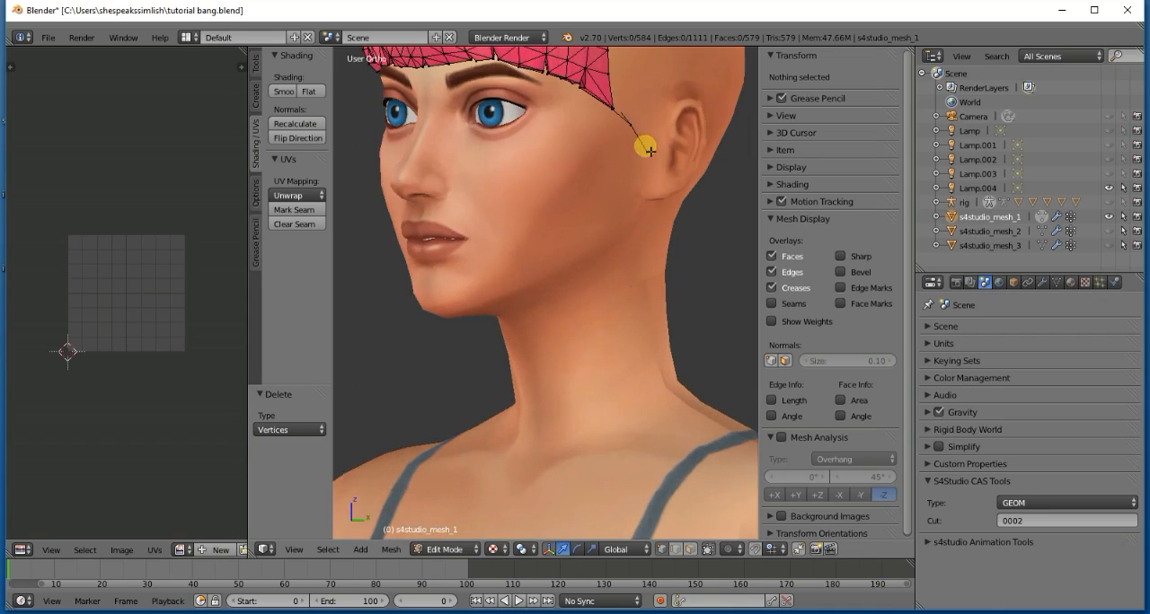
scroll(647, 152, "down", 2)
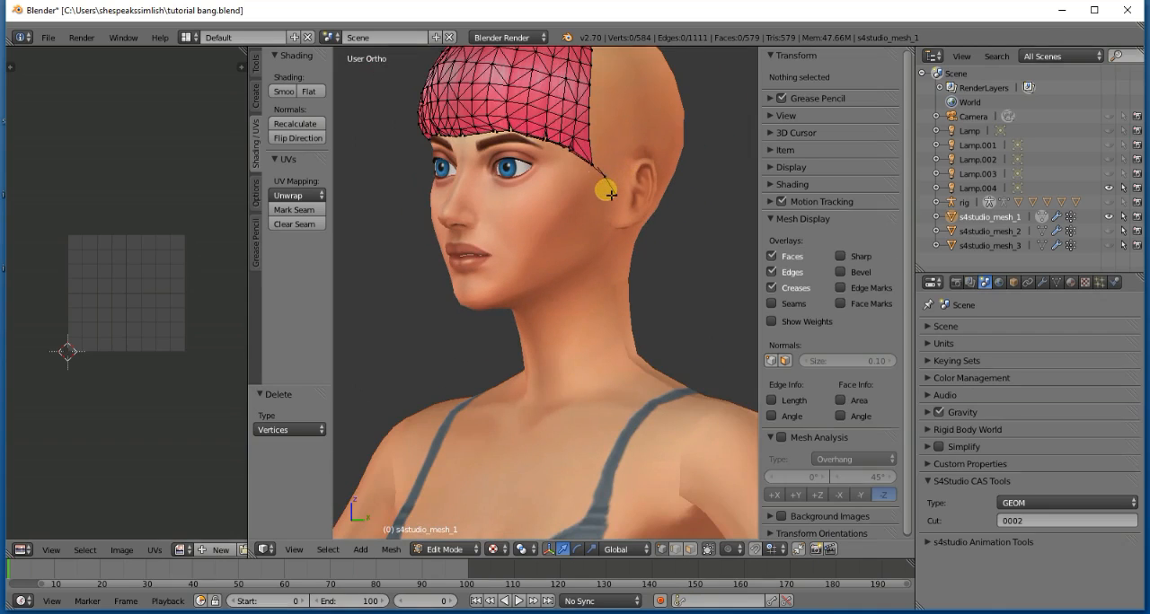
key("l")
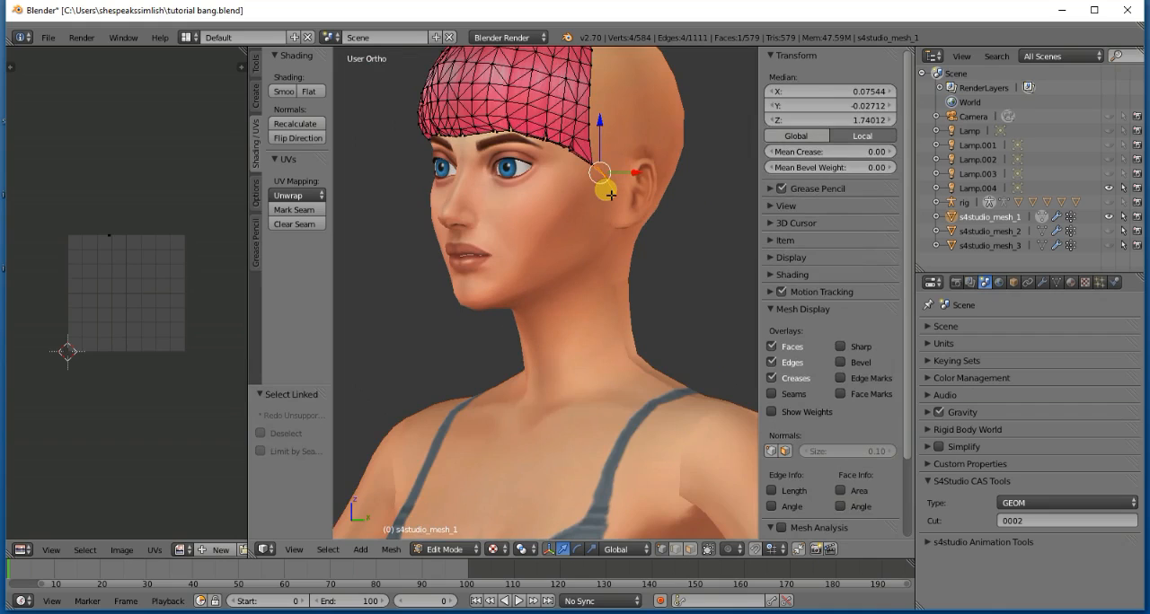
key("a")
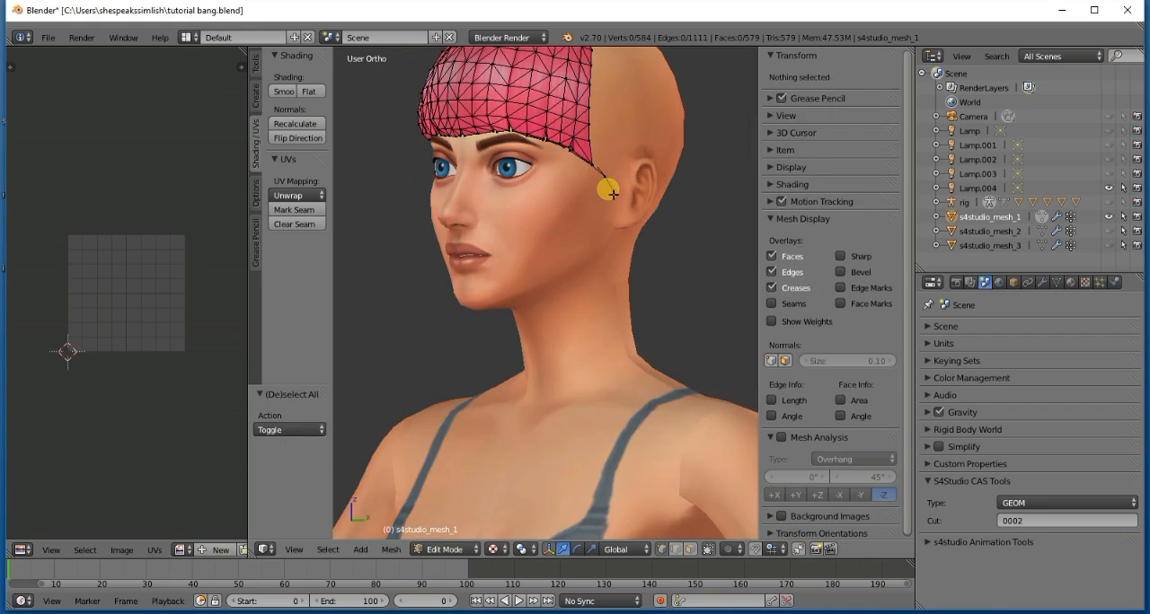
right_click(615, 194)
right_click(607, 175)
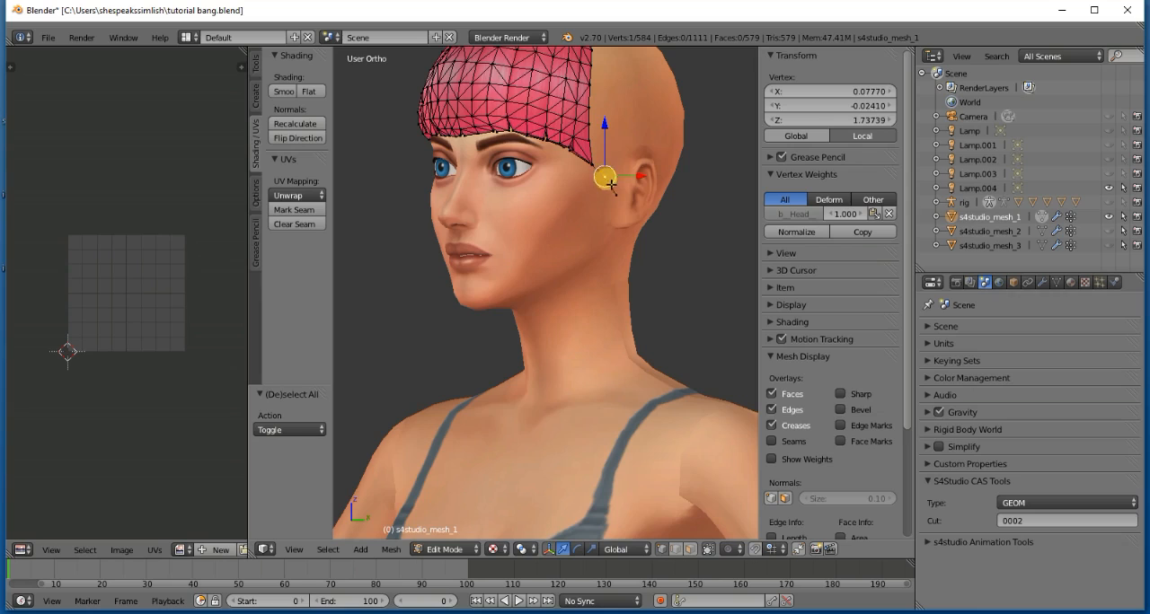
right_click(615, 190)
key("x")
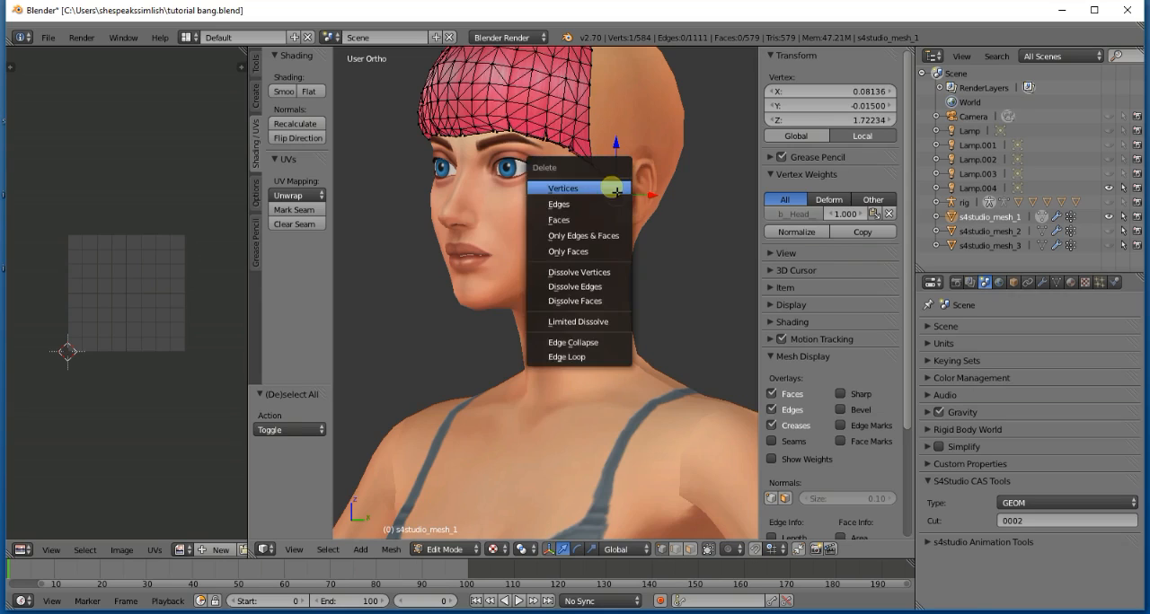
left_click(609, 184)
right_click(609, 179)
key("x")
left_click(610, 181)
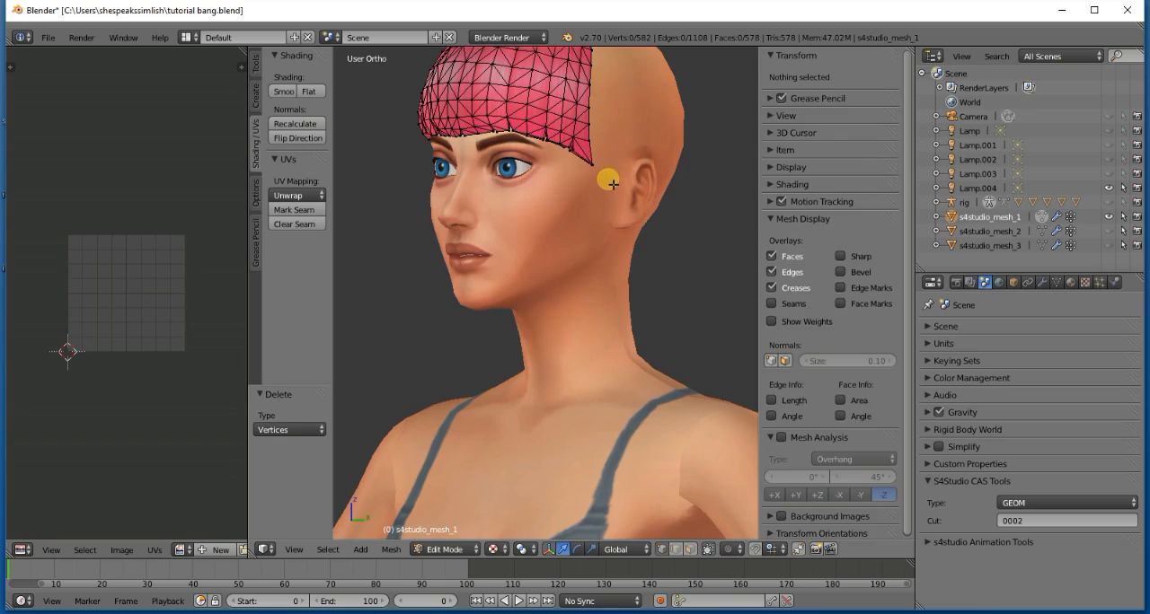
- Return the bangs mesh to Object Mode and save over tutorial bang.blend
mouse_move(610, 183)
middle_mouse_down()
mouse_move(577, 179)
mouse_move(607, 182)
middle_mouse_up()
key("Tab")
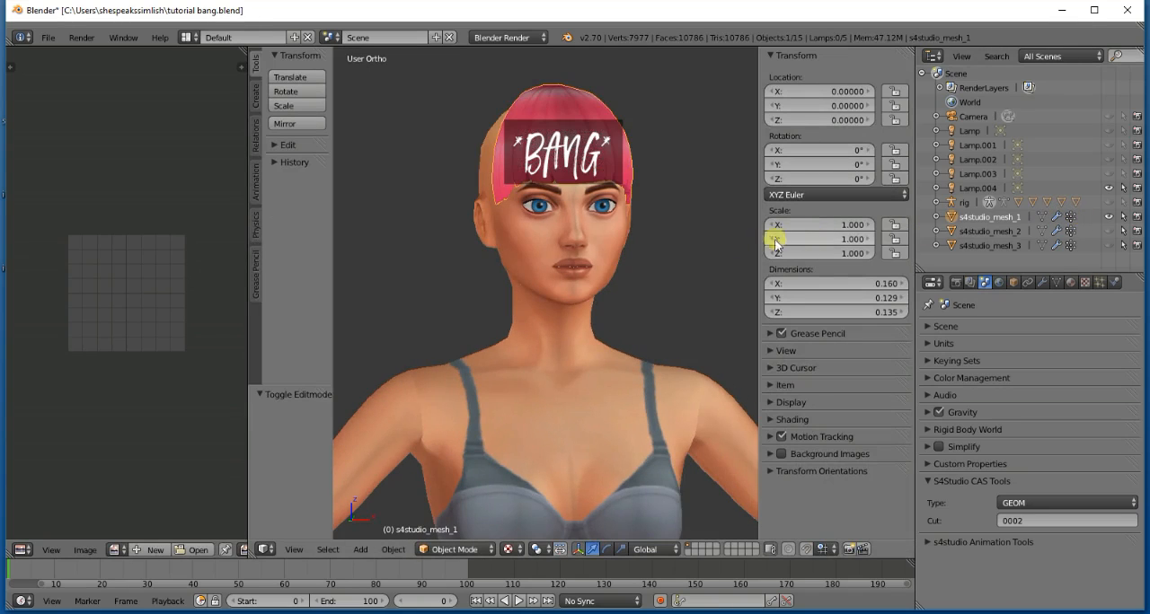
key("ctrl+s")
left_click(656, 231)
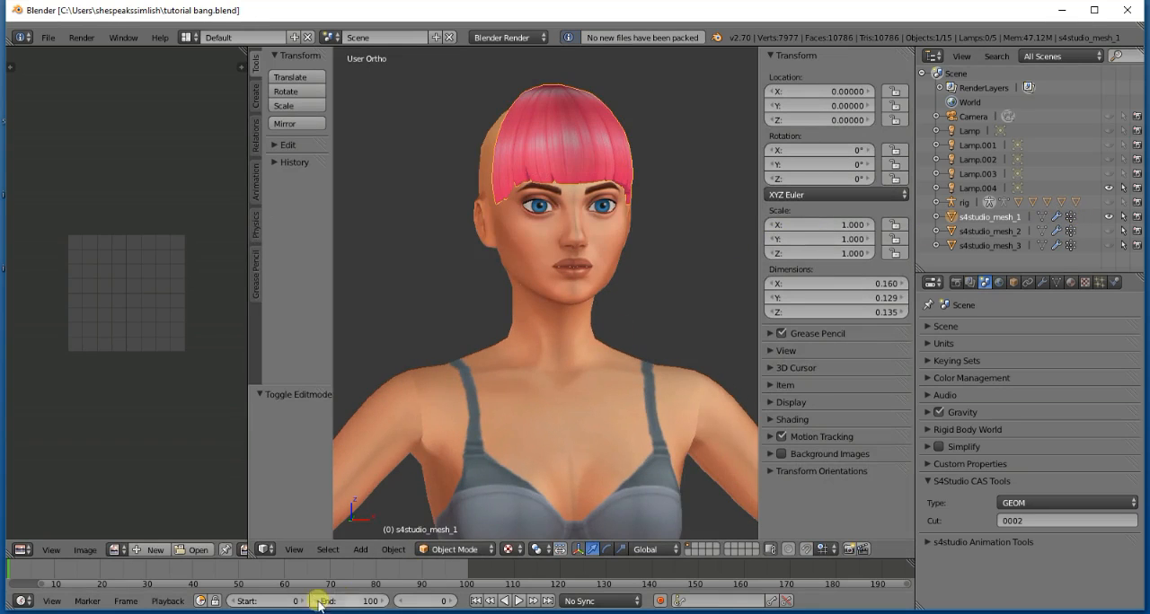
- In the tutorial base.blend window, append the bangs object s4studio_mesh_1 from tutorial bang.blend, checking its name in the bangs file
left_click(337, 575)
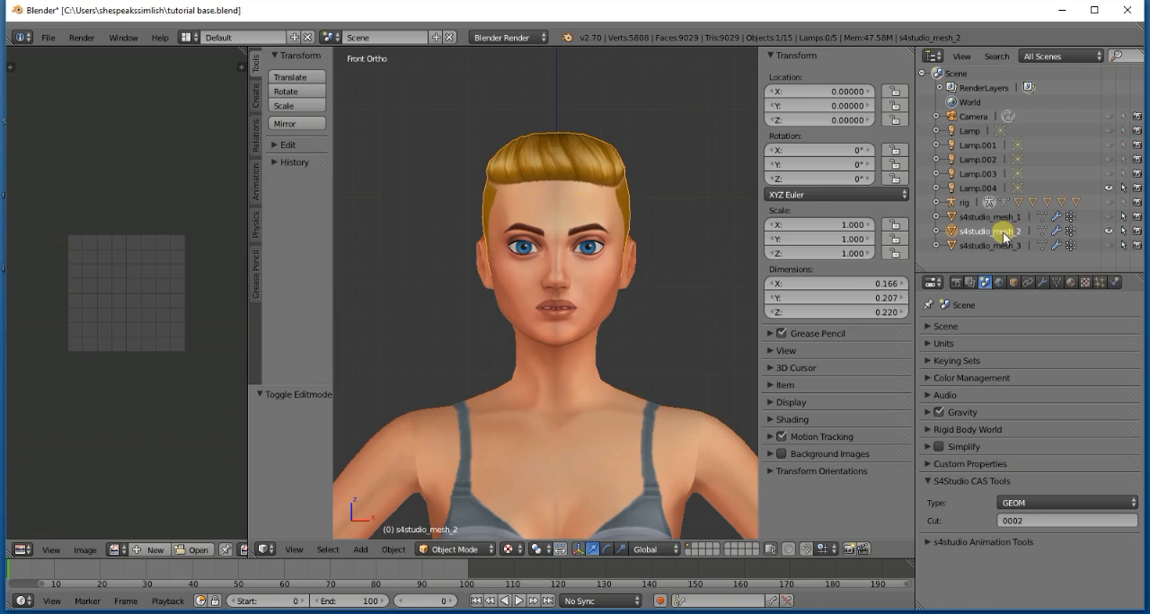
left_click(47, 37)
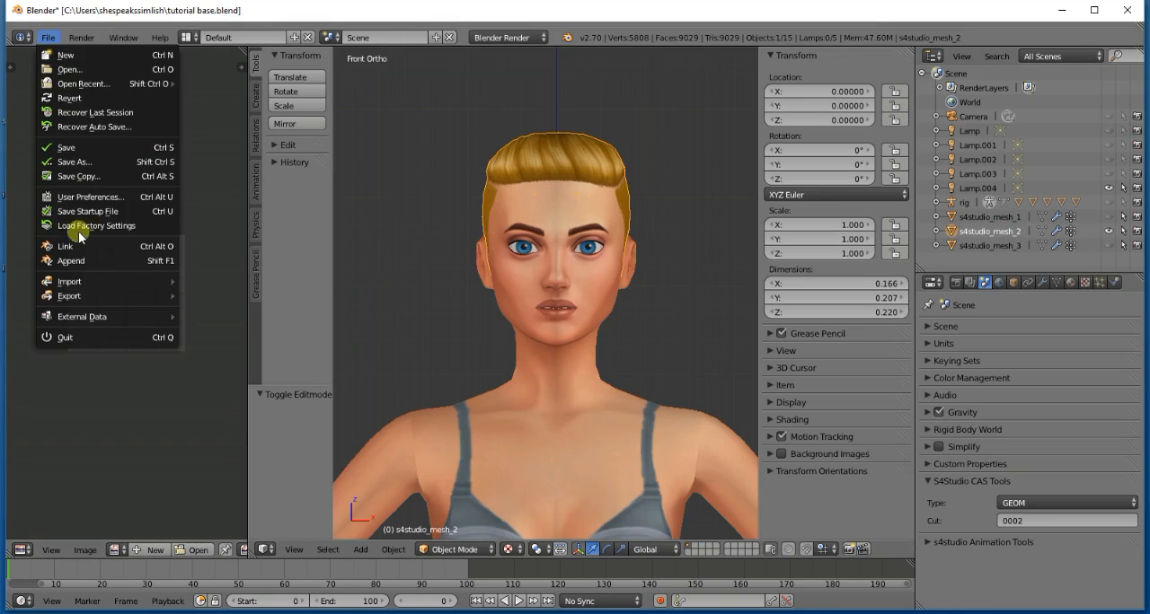
left_click(73, 259)
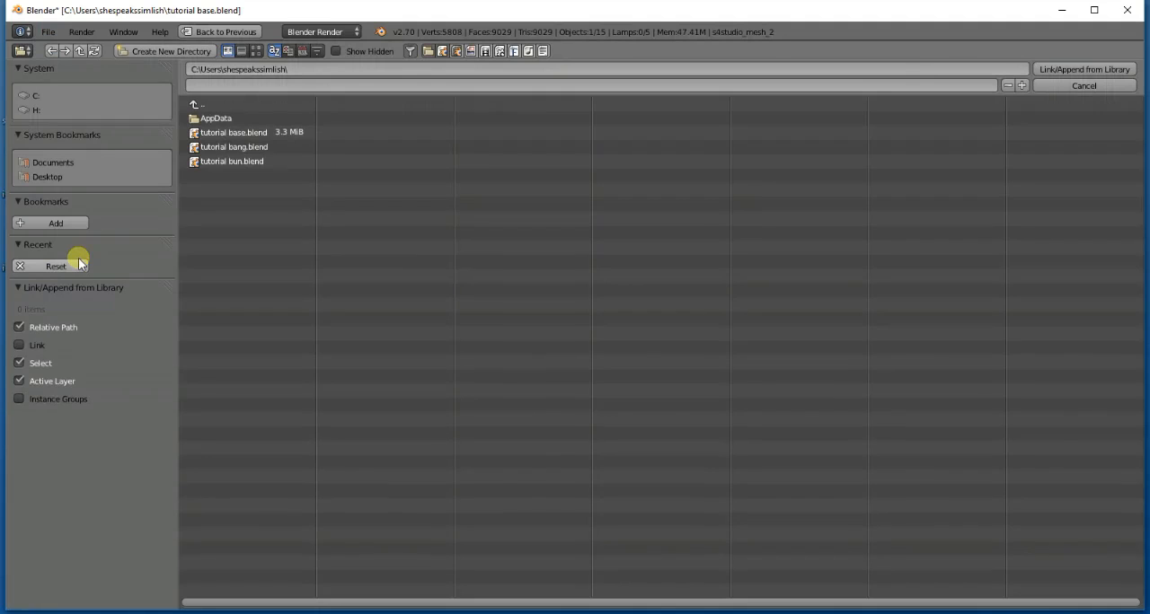
double_click(253, 153)
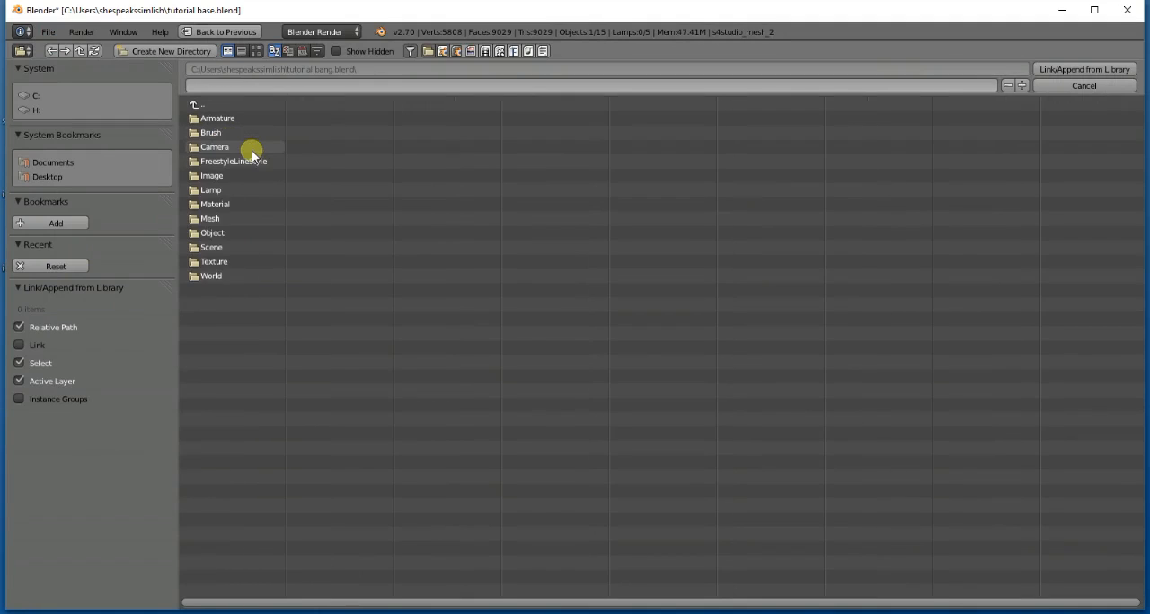
double_click(227, 235)
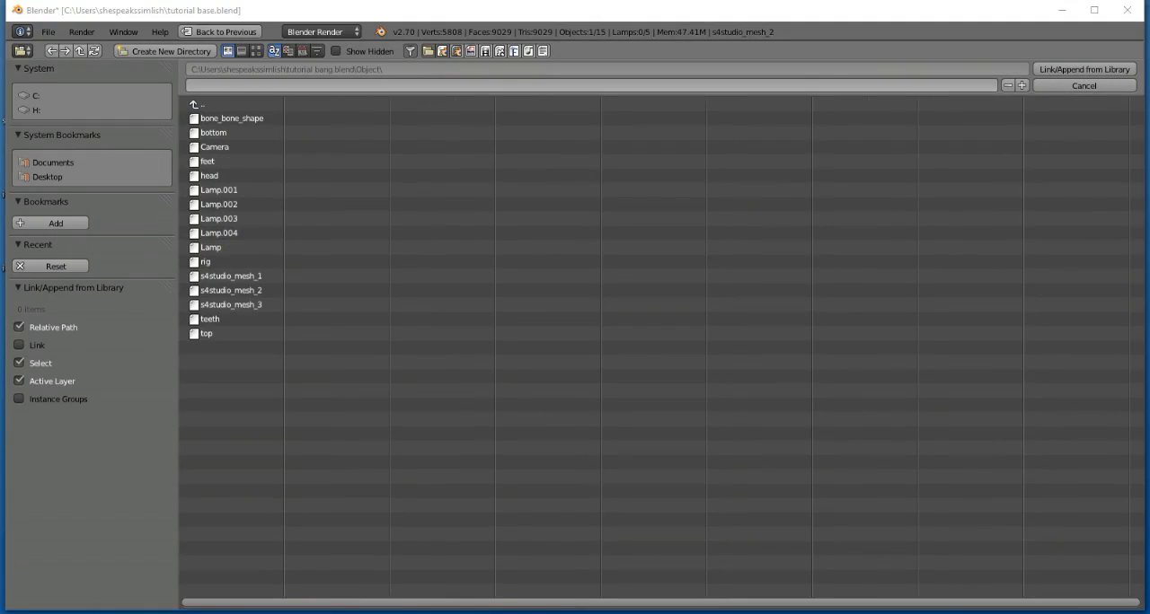
mouse_move(334, 613)
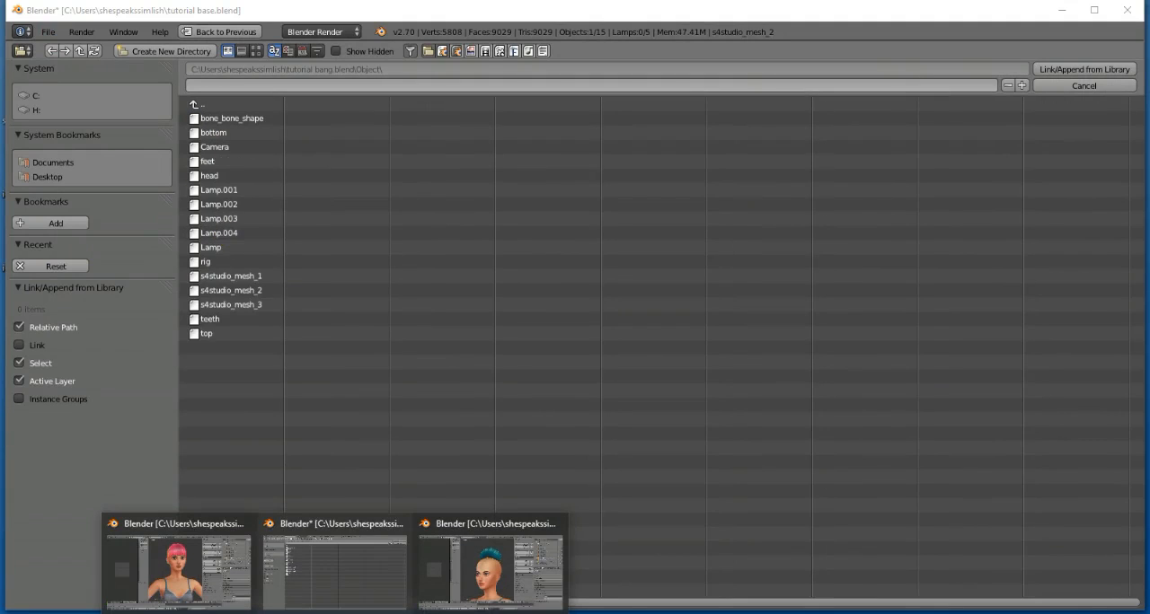
left_click(231, 570)
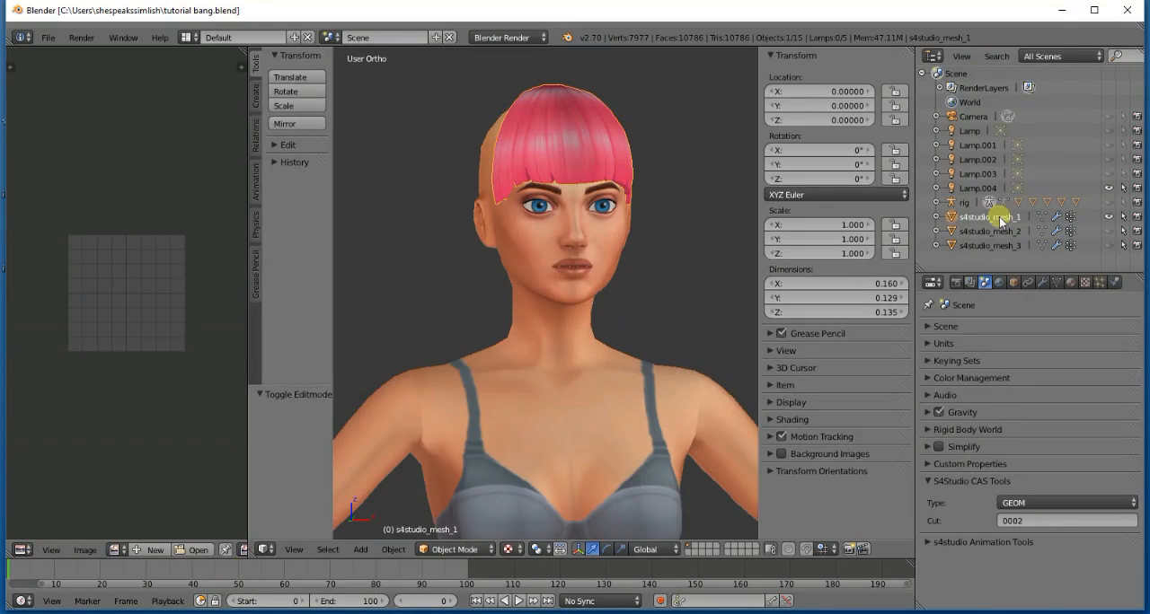
mouse_move(335, 613)
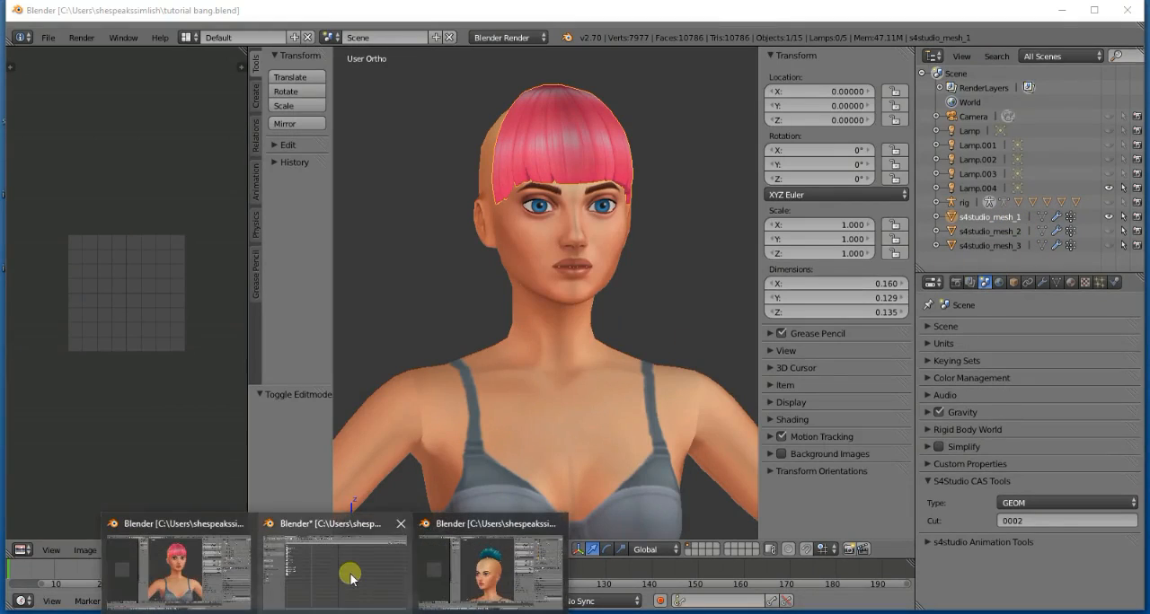
left_click(323, 571)
double_click(235, 277)
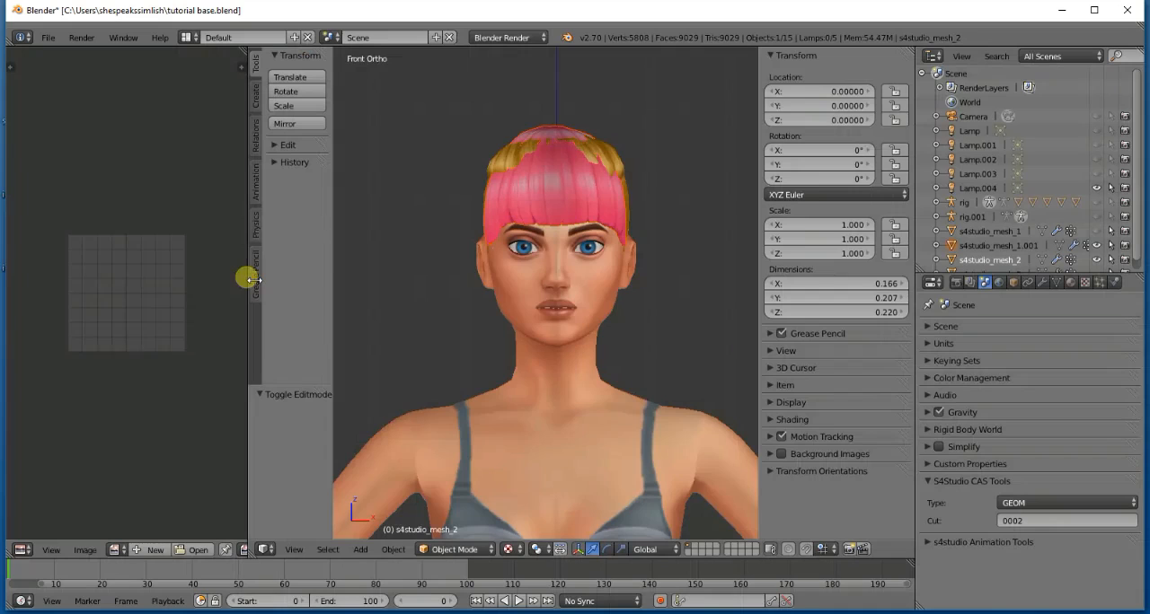
- Append the bun object s4studio_mesh_1 from tutorial bun.blend into the base scene, checking its name in the bun file
scroll(1033, 239, "down", 1)
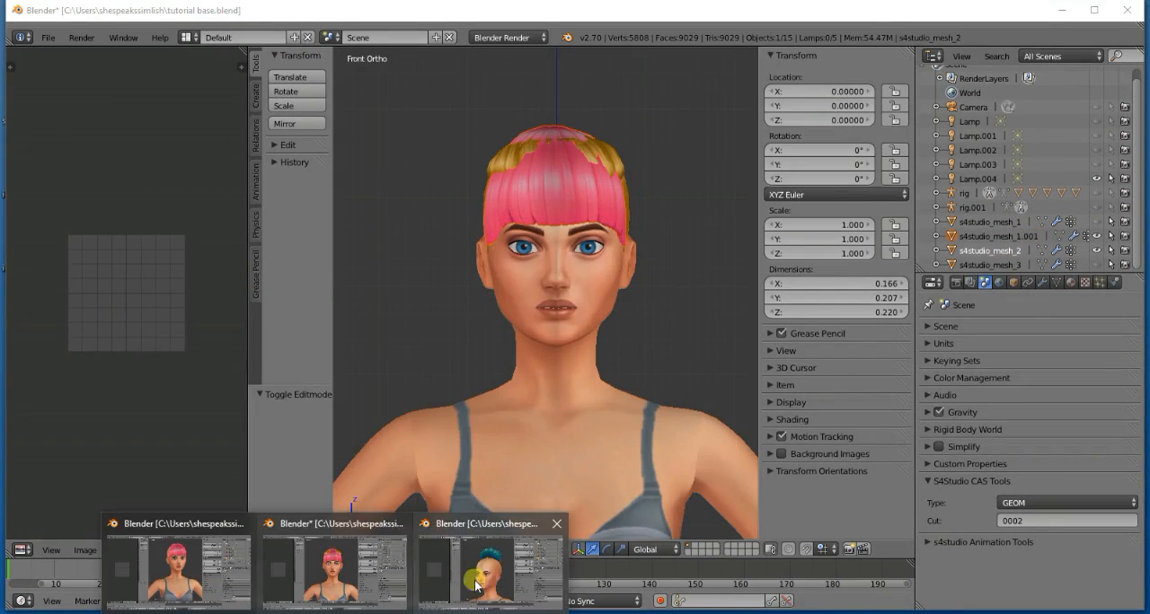
left_click(491, 570)
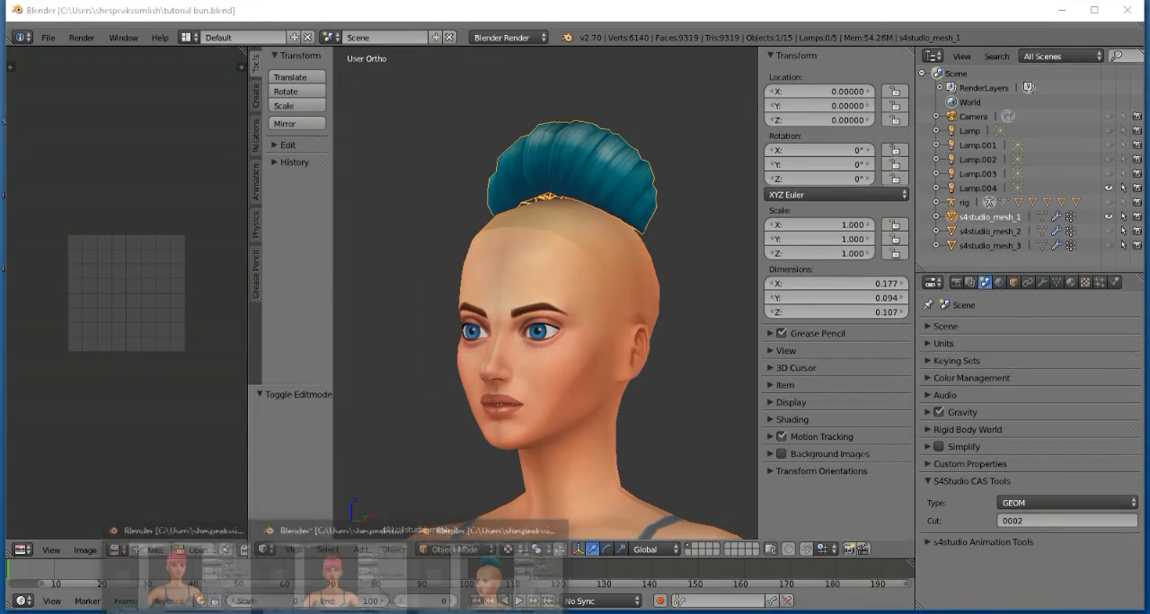
left_click(350, 575)
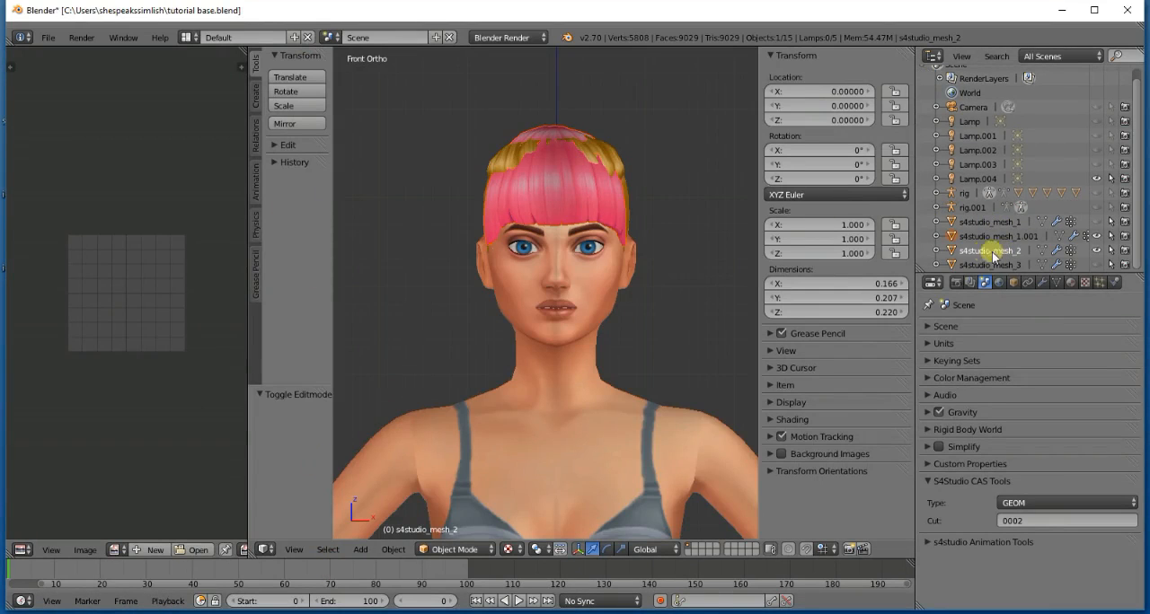
left_click(48, 37)
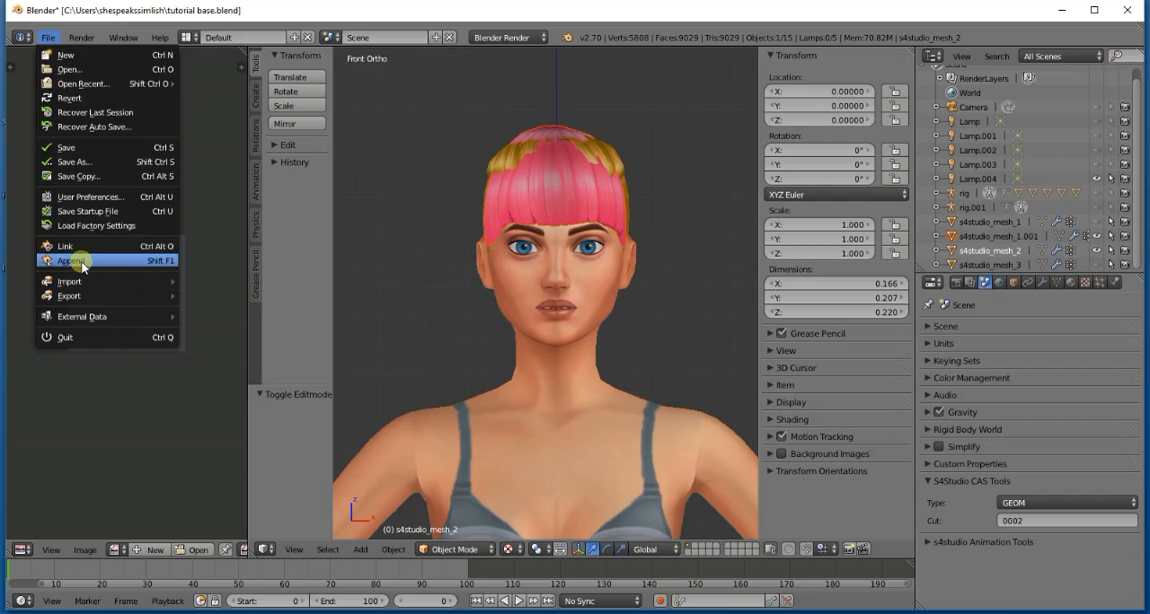
left_click(81, 262)
left_click(257, 105)
left_click(258, 105)
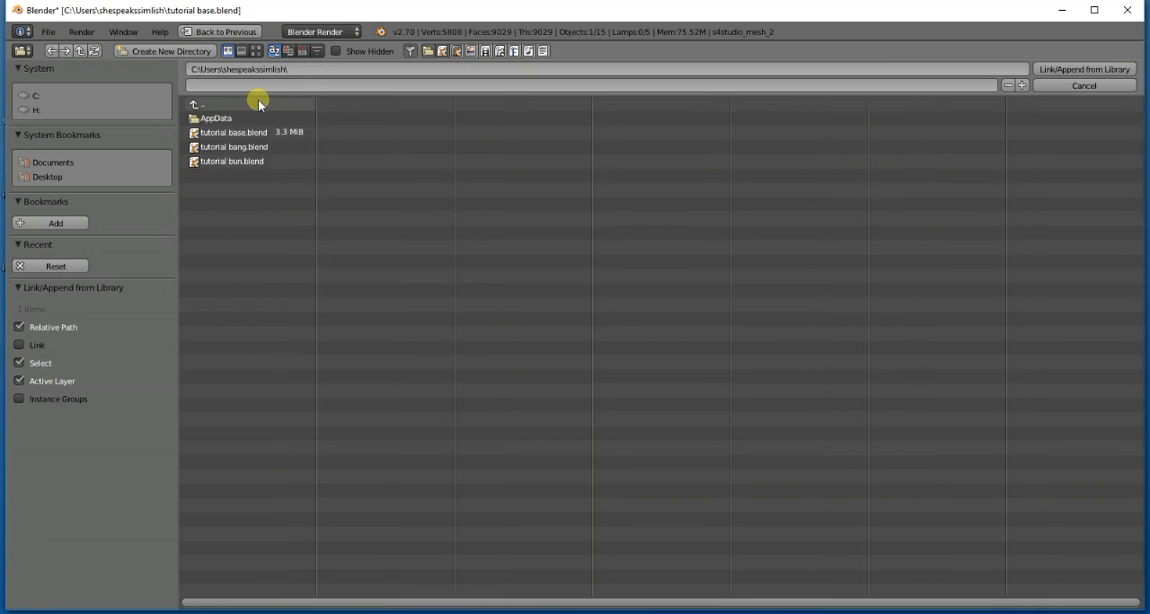
left_click(238, 162)
left_click(241, 233)
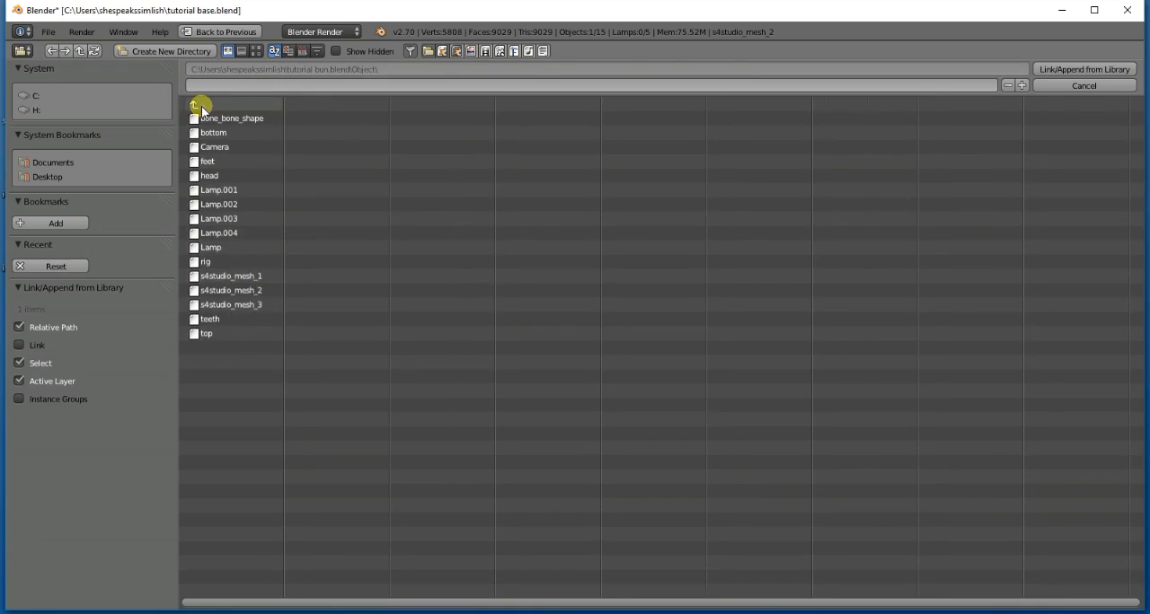
left_click(201, 105)
double_click(215, 233)
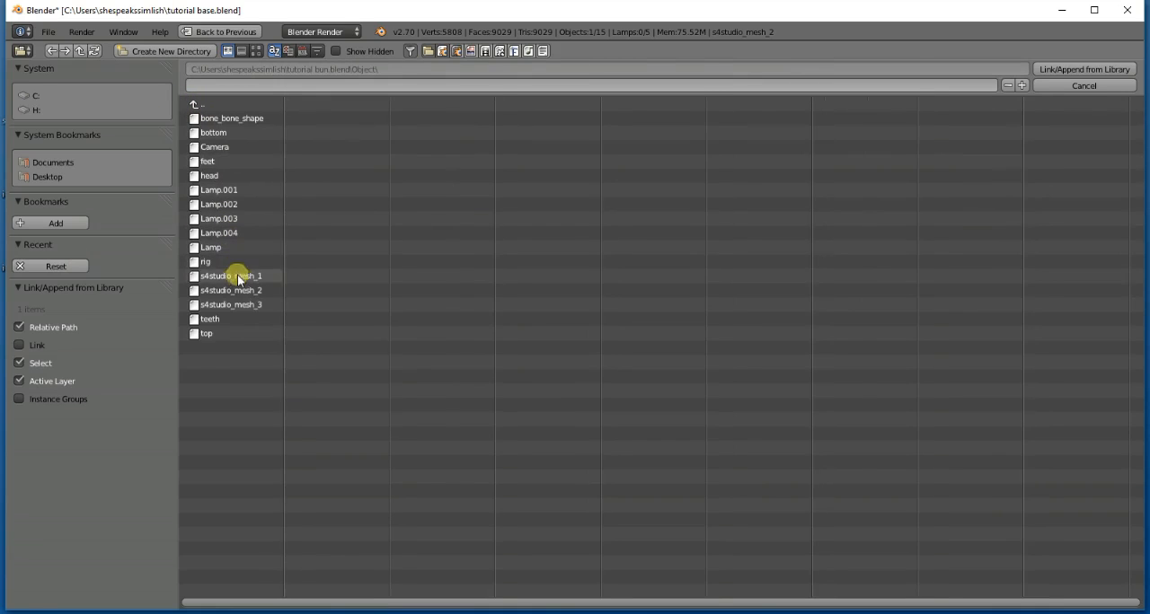
double_click(235, 277)
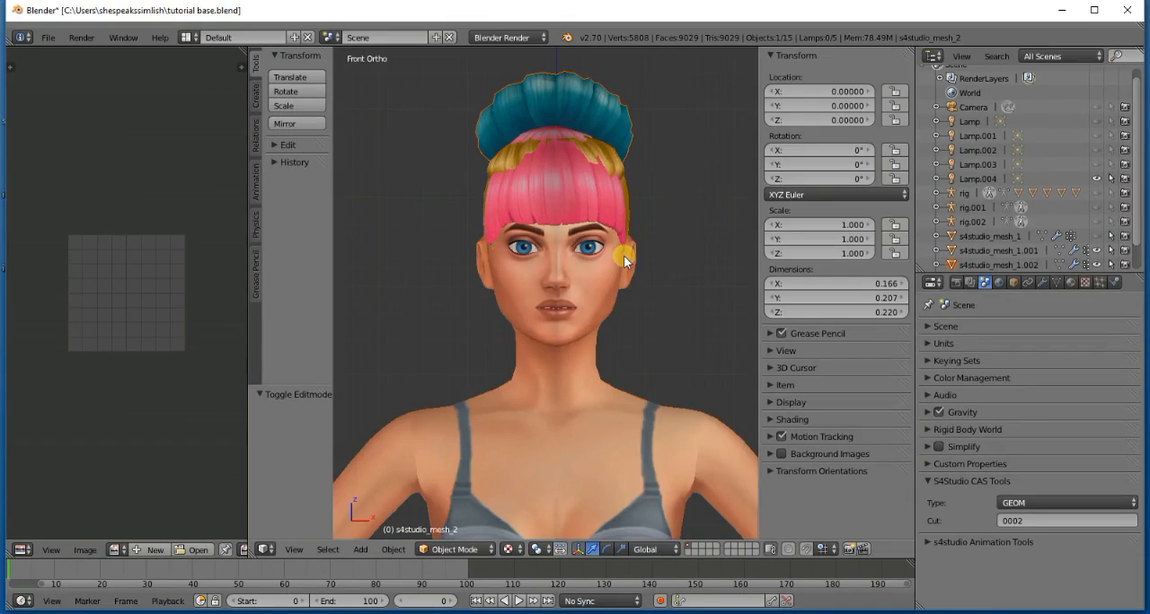
- Check the combined hair from the side and front, and delete the duplicate rigs rig.001 and rig.002
key("KP_3")
key("KP_6")
key("KP_6")
key("KP_6")
key("KP_6")
key("KP_6")
key("KP_6")
key("KP_6")
key("KP_6")
key("KP_6")
key("KP_6")
key("KP_6")
key("KP_6")
key("KP_6")
key("KP_6")
key("KP_6")
key("KP_6")
key("KP_6")
key("KP_6")
key("KP_6")
key("KP_6")
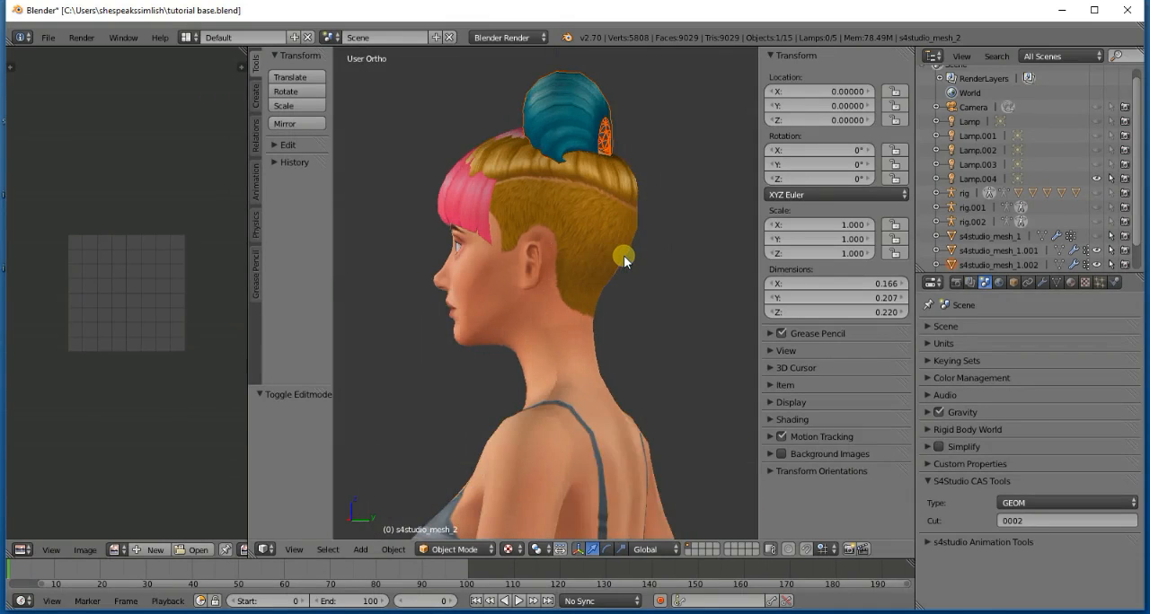
key("KP_1")
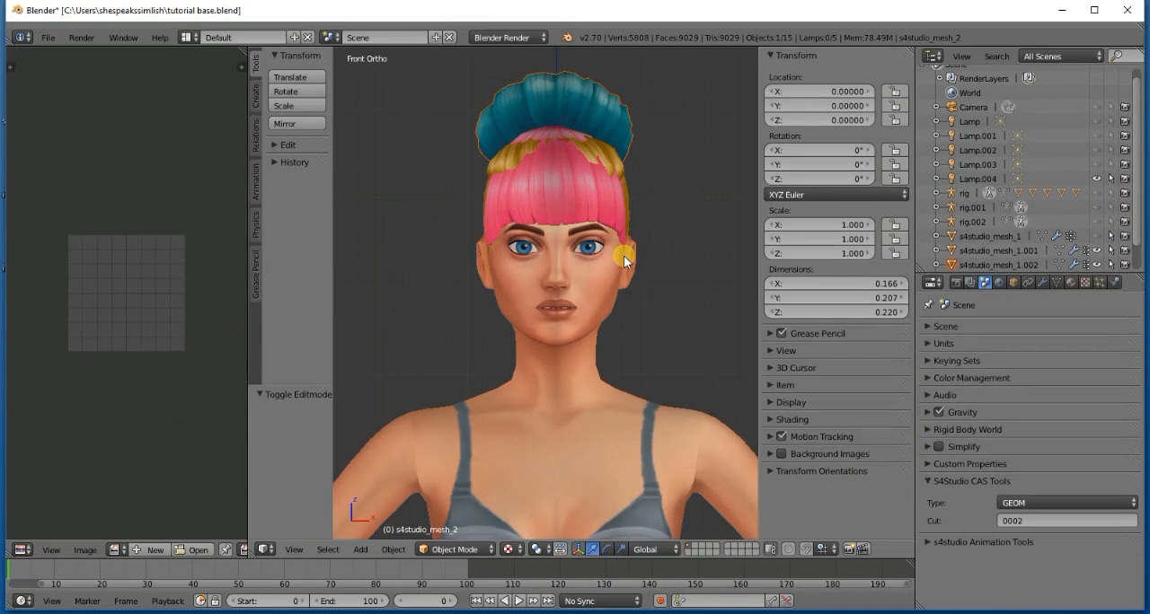
right_click(981, 209)
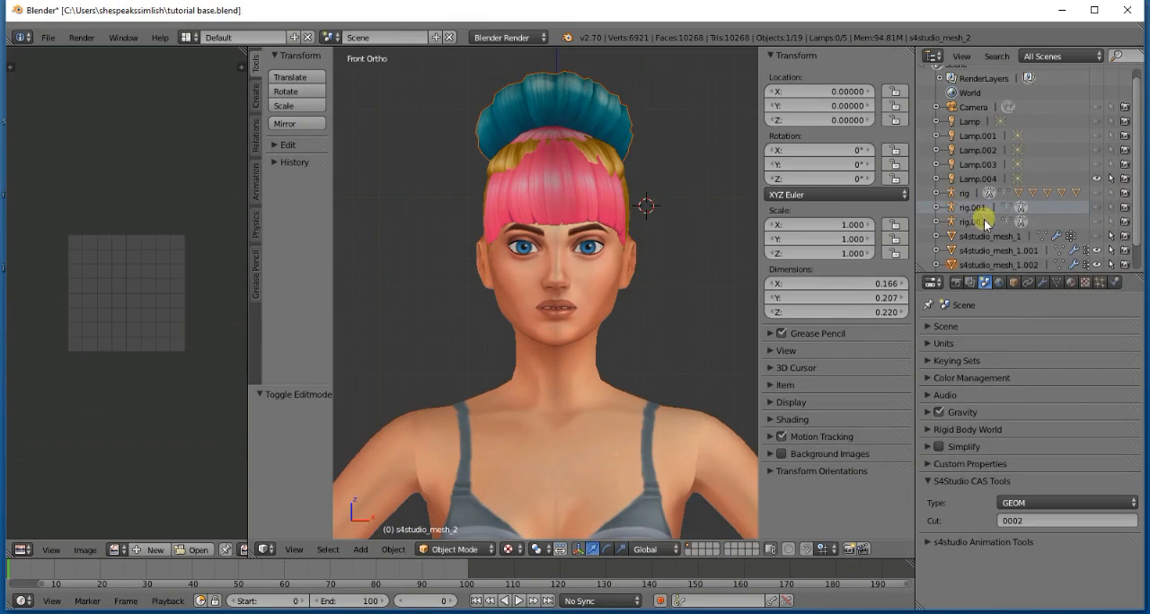
right_click(974, 215)
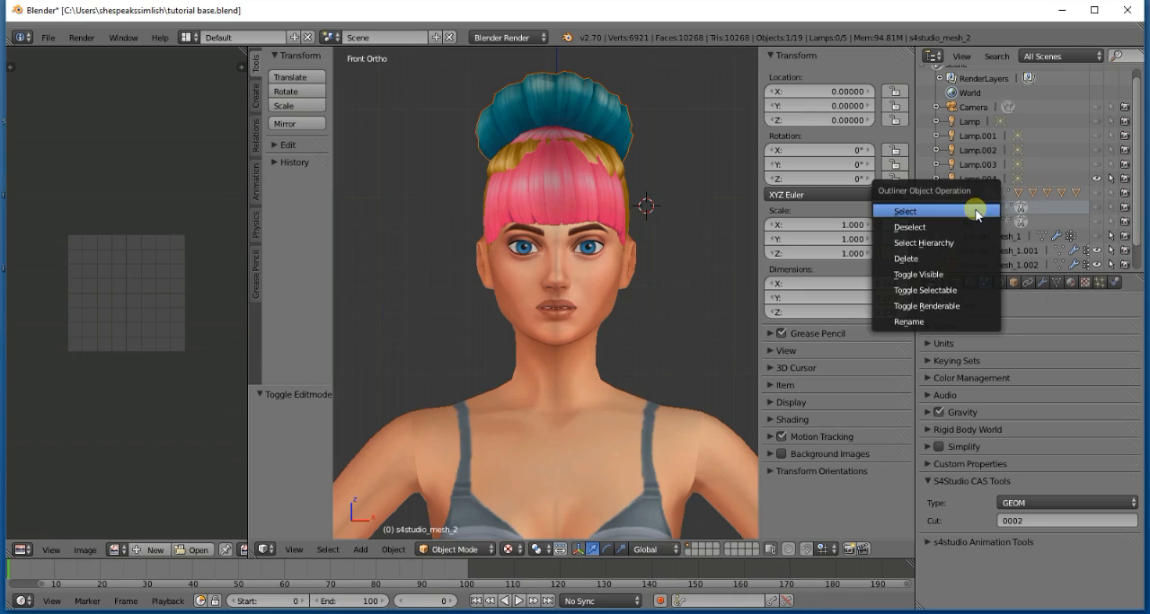
left_click(963, 258)
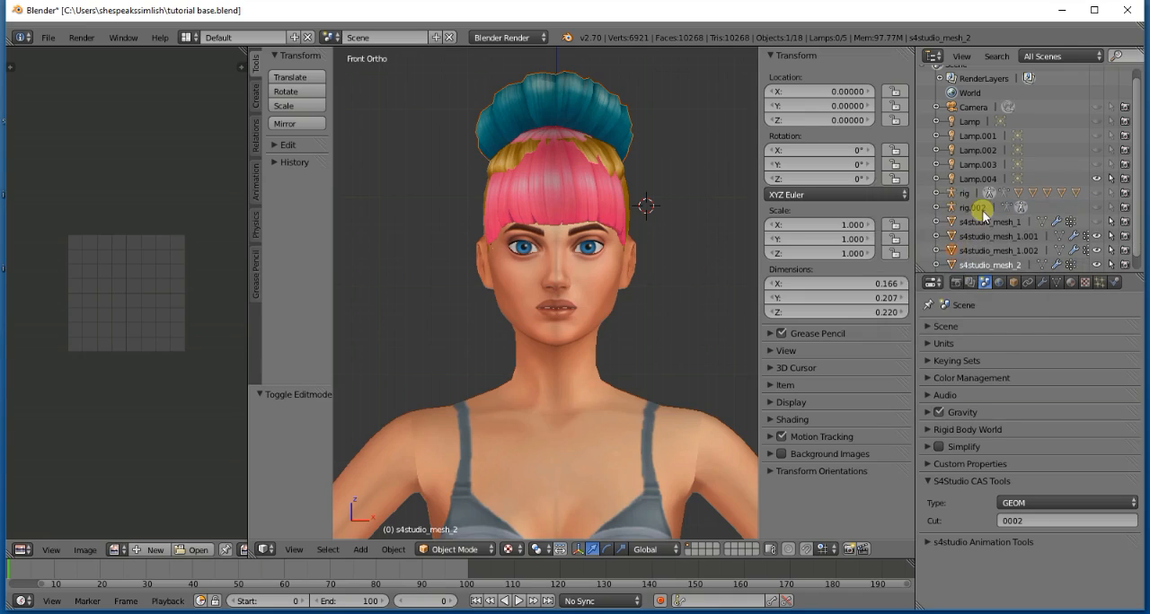
right_click(983, 216)
left_click(982, 215)
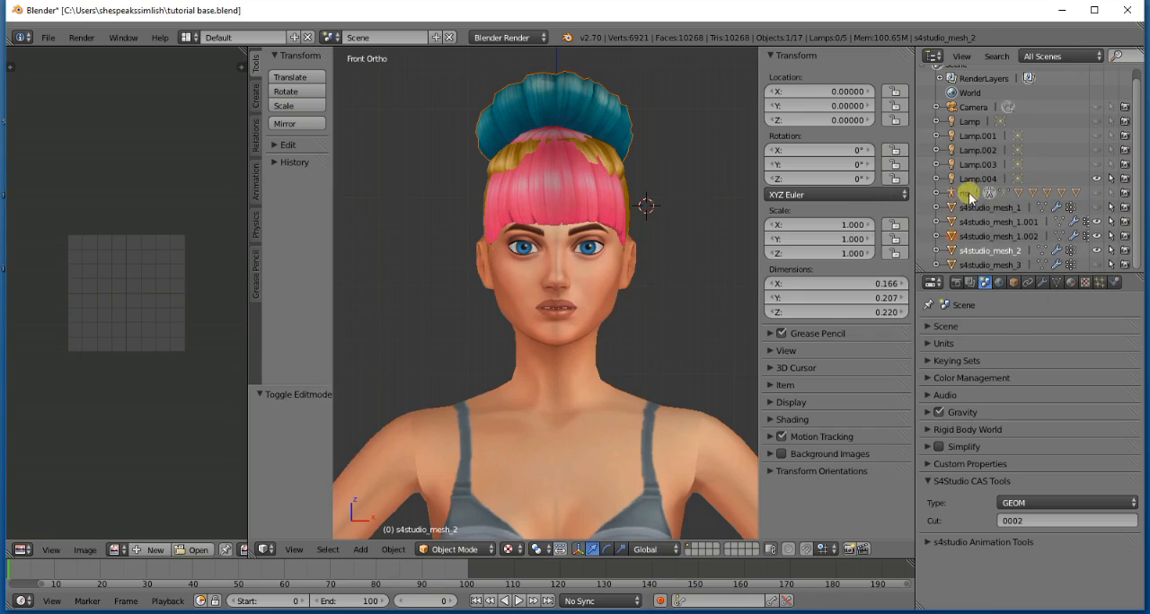
- Toggle the three hair meshes' visibility to identify each, leaving only the base hair s4studio_mesh_2 shown and the bangs and bun hidden
left_click(1096, 252)
left_click(1097, 222)
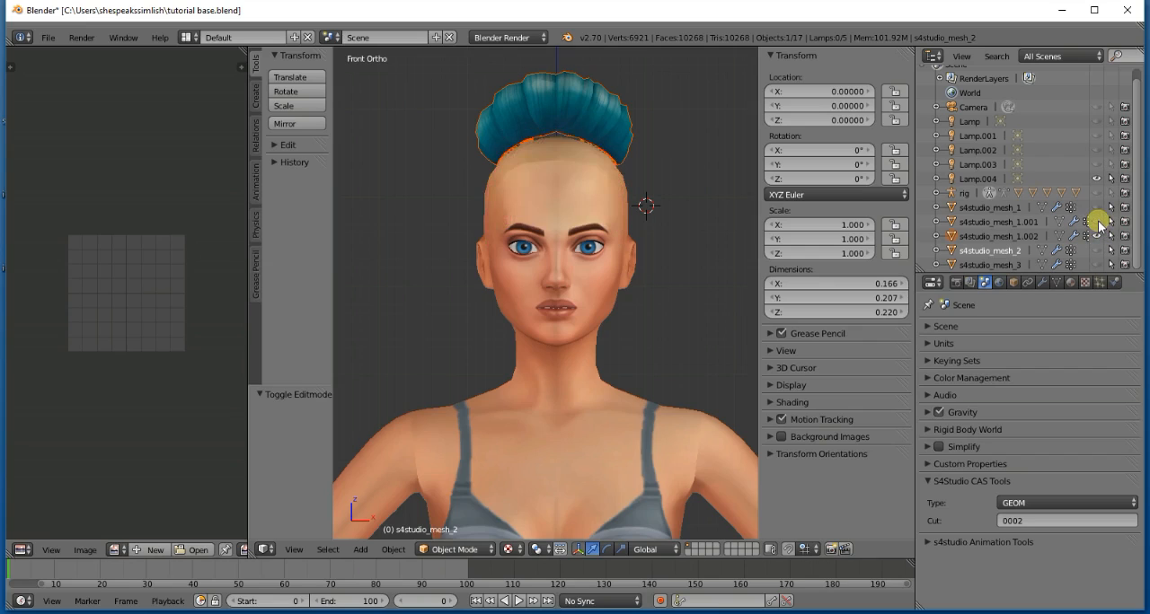
left_click(1097, 222)
left_click(1097, 222)
left_click(1099, 237)
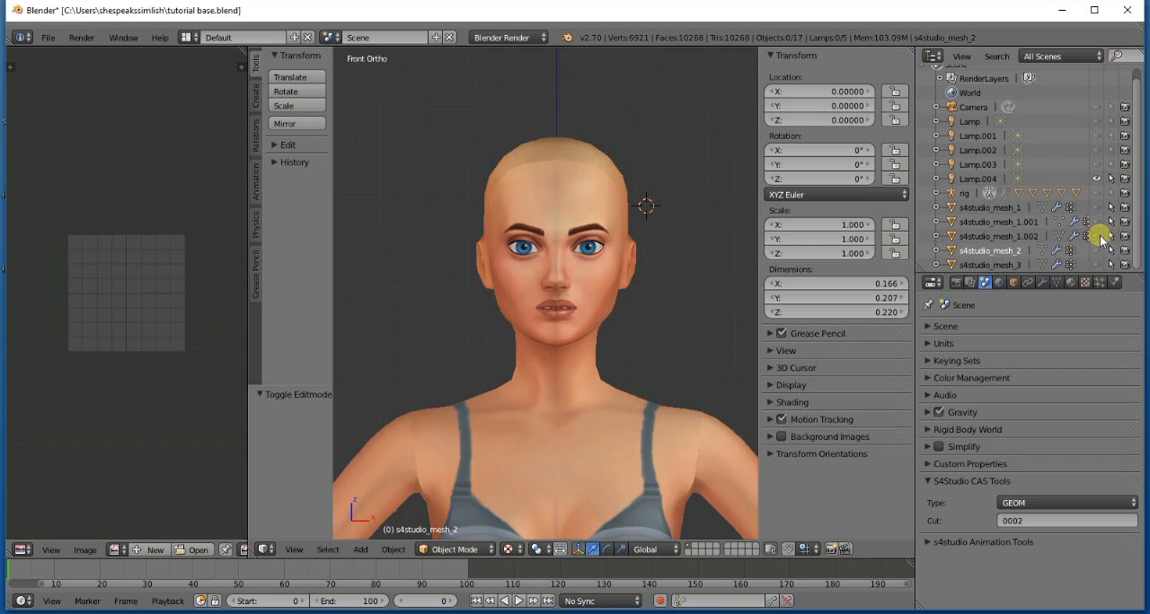
left_click(1099, 237)
left_click(1099, 237)
left_click(1096, 251)
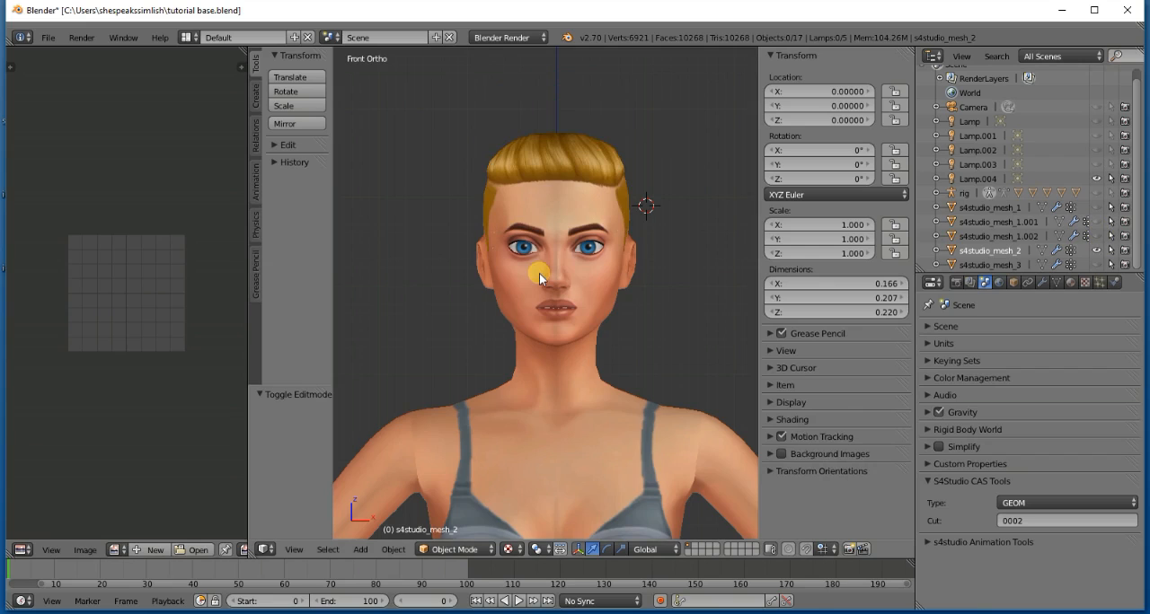
- Show the bun mesh s4studio_mesh_1.002 together with the base hair in side view and select it
key("KP_3")
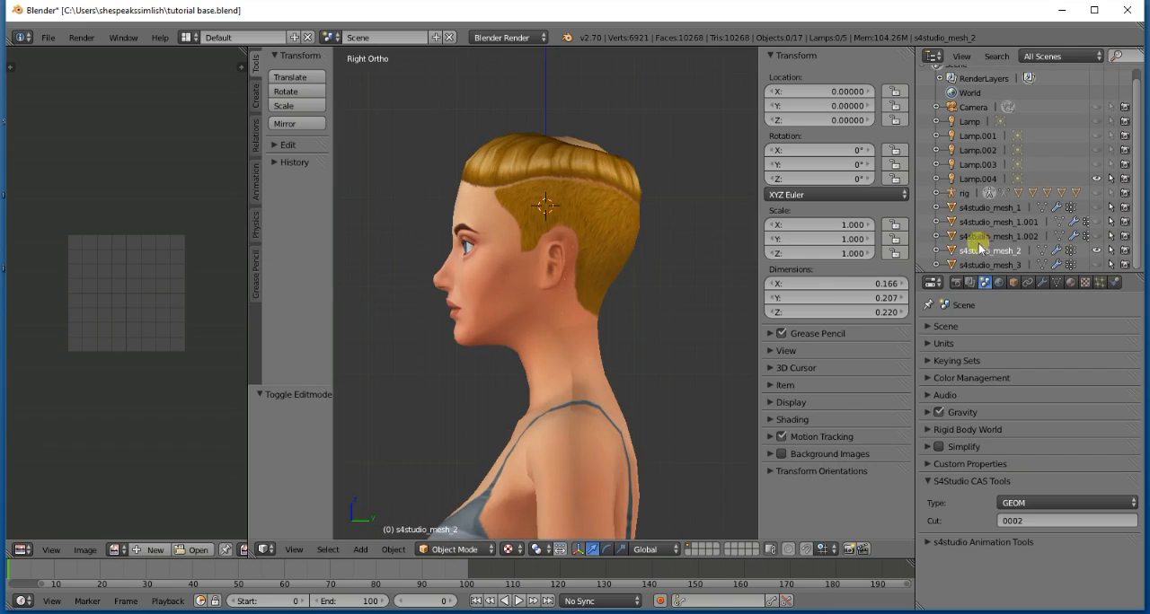
left_click(1097, 237)
left_click(1098, 237)
left_click(1098, 236)
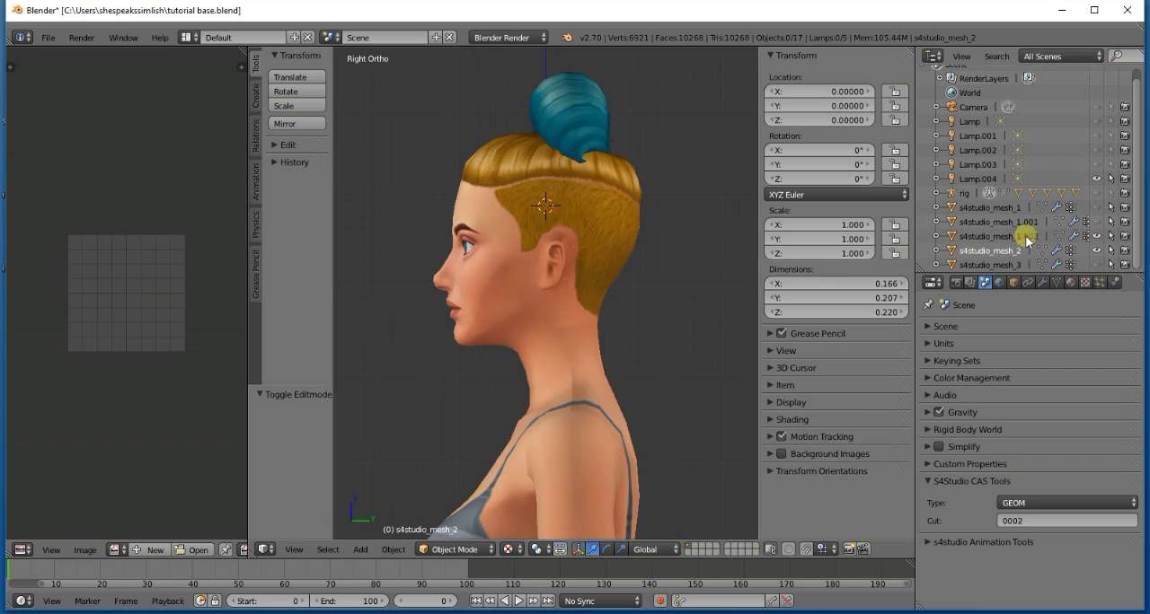
left_click(1022, 236)
- Move the bun freehand about 0.094 units up, clear of the head, and inspect it and the base hair from front and back
scroll(576, 247, "down", 2)
key("KP_6")
key("KP_6")
key("KP_6")
key("KP_6")
key("KP_6")
key("KP_6")
key("KP_6")
key("KP_6")
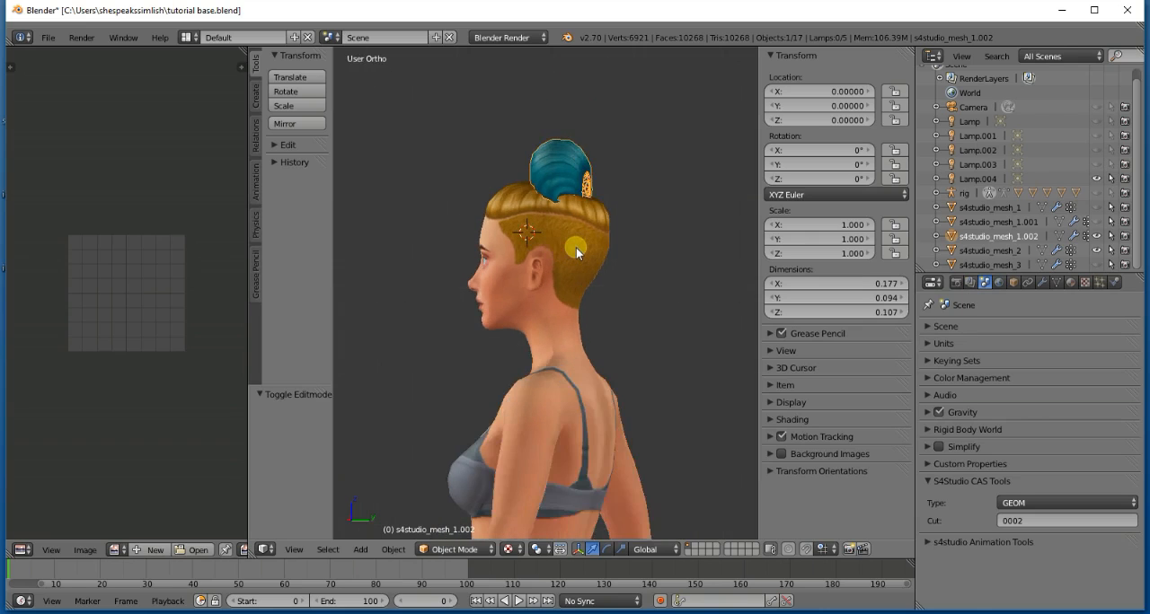
key("KP_6")
key("KP_6")
key("KP_6")
key("KP_6")
key("KP_6")
key("KP_6")
key("KP_6")
key("KP_6")
key("KP_6")
key("KP_6")
key("KP_6")
key("KP_6")
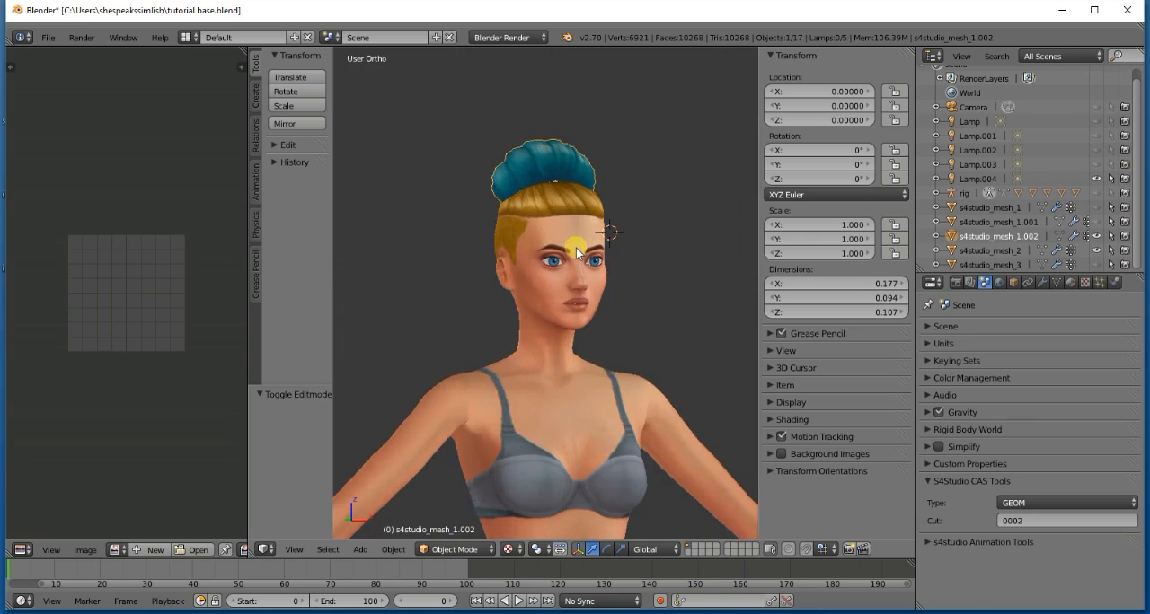
key("g")
left_click(582, 189)
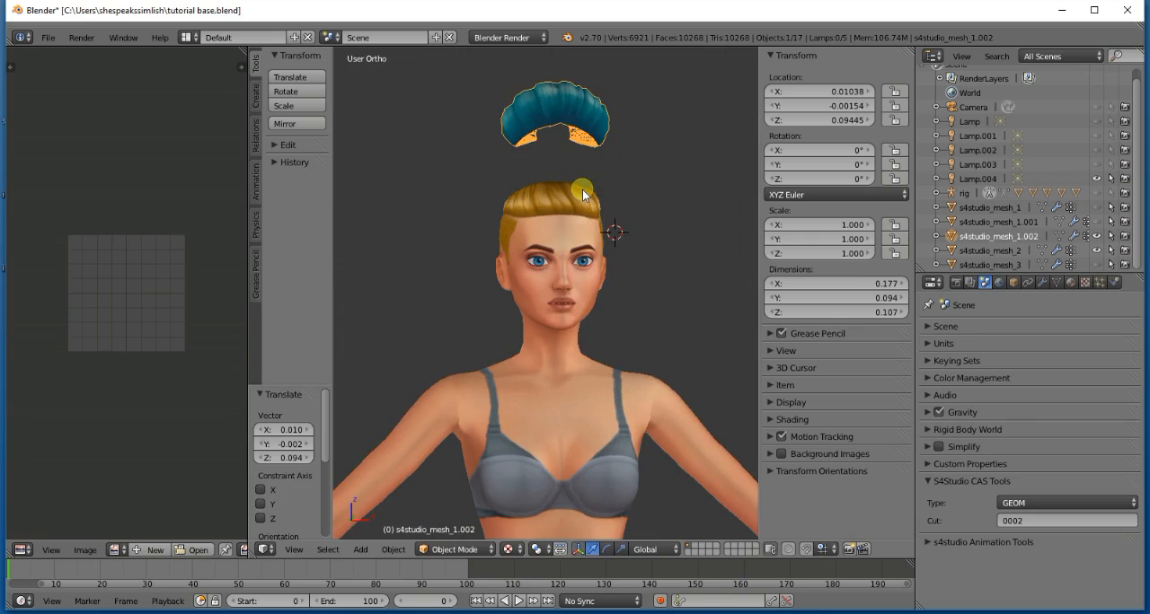
key("KP_6")
key("KP_6")
key("KP_6")
key("KP_6")
key("KP_6")
key("KP_6")
key("KP_6")
key("KP_6")
key("KP_6")
key("KP_6")
key("KP_6")
key("KP_6")
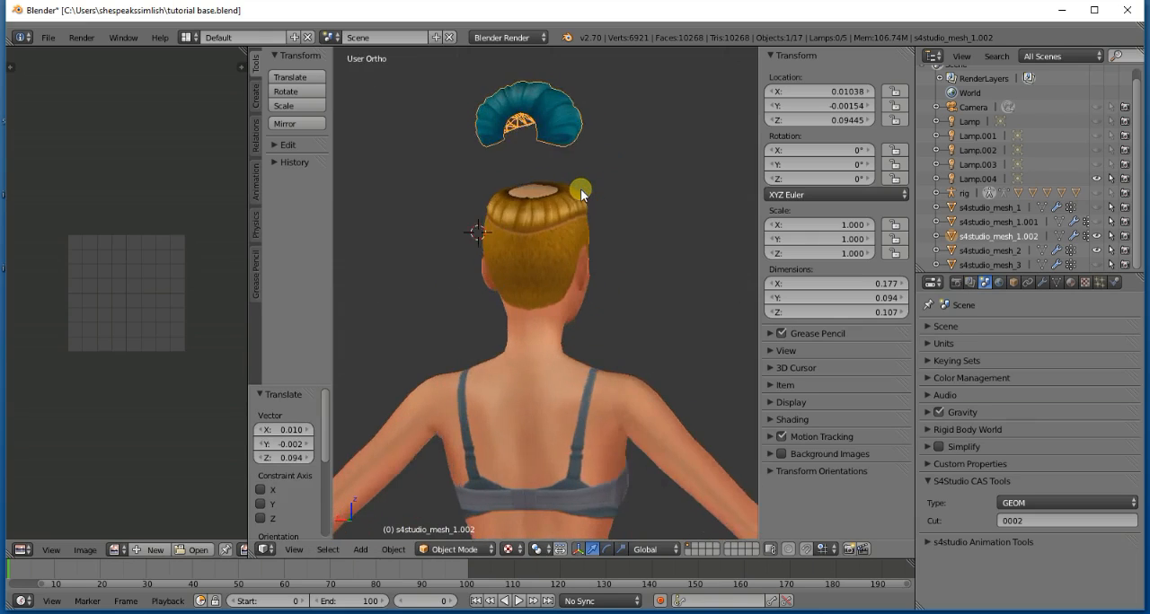
key("KP_6")
key("KP_6")
key("KP_6")
key("KP_6")
key("KP_6")
key("KP_6")
key("KP_6")
key("KP_6")
key("KP_6")
key("KP_6")
key("KP_6")
key("KP_6")
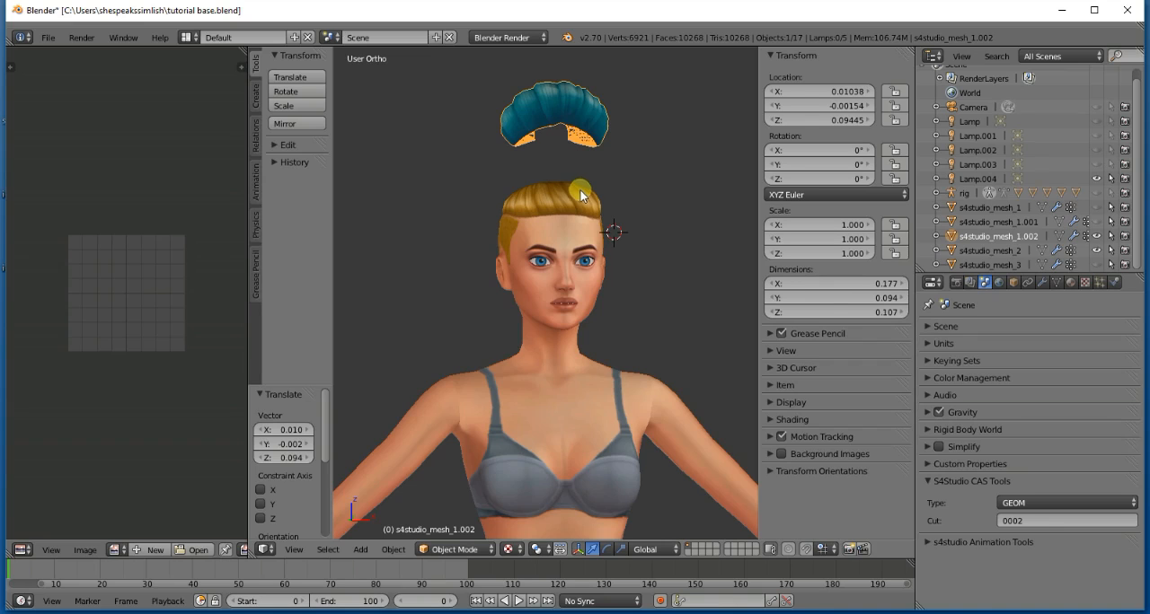
- Switch to Photos to examine the front and back reference screenshots of the finished hair, and return to Blender
mouse_move(328, 600)
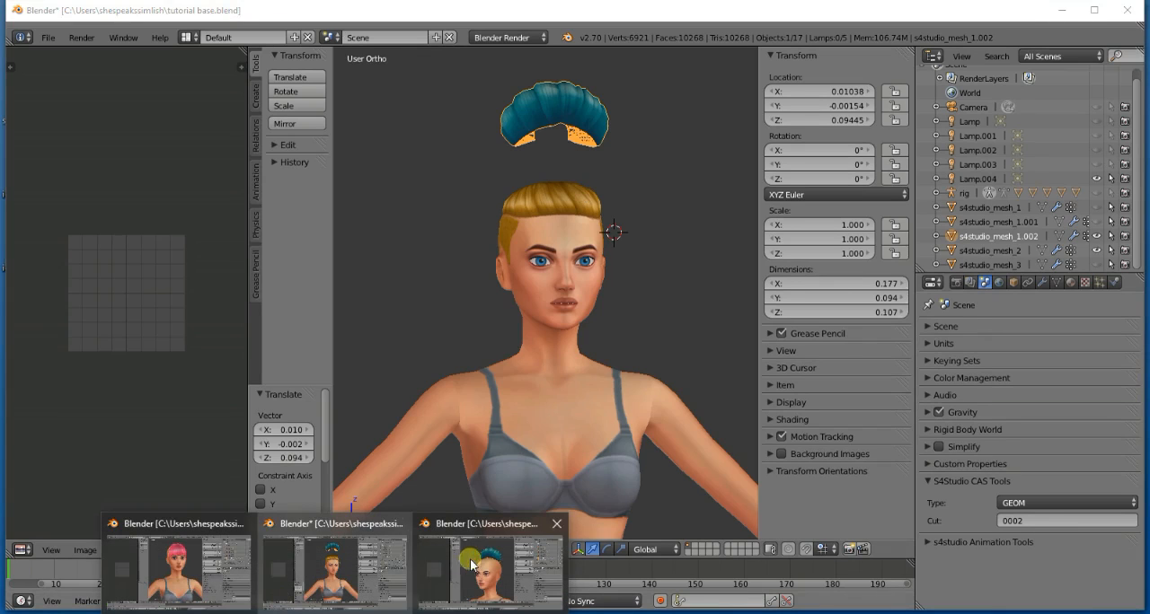
mouse_move(482, 566)
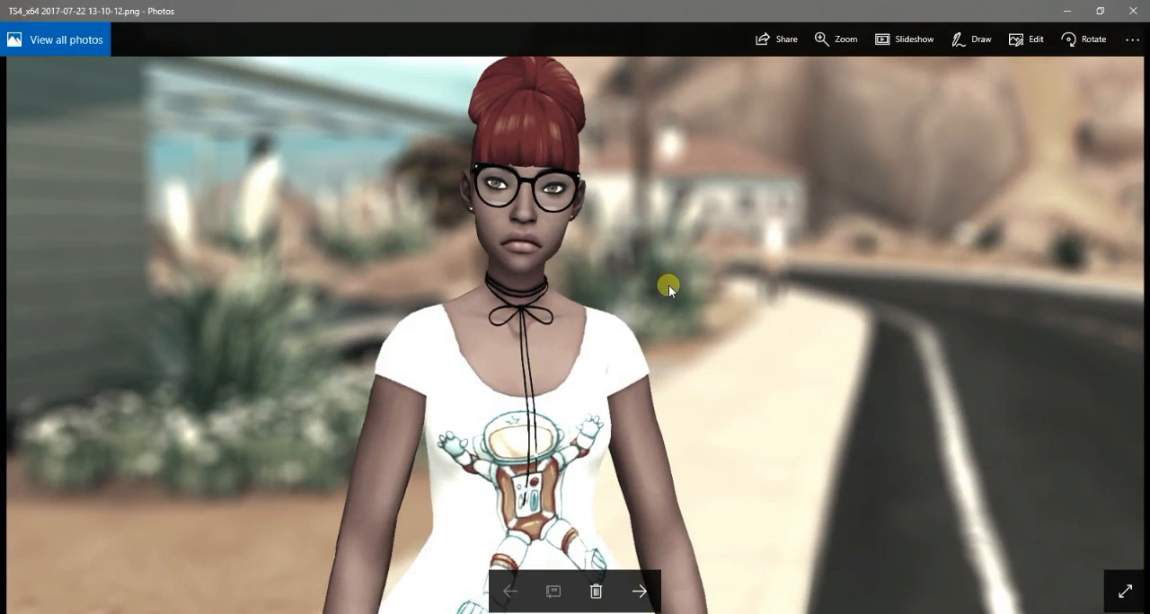
left_click(633, 591)
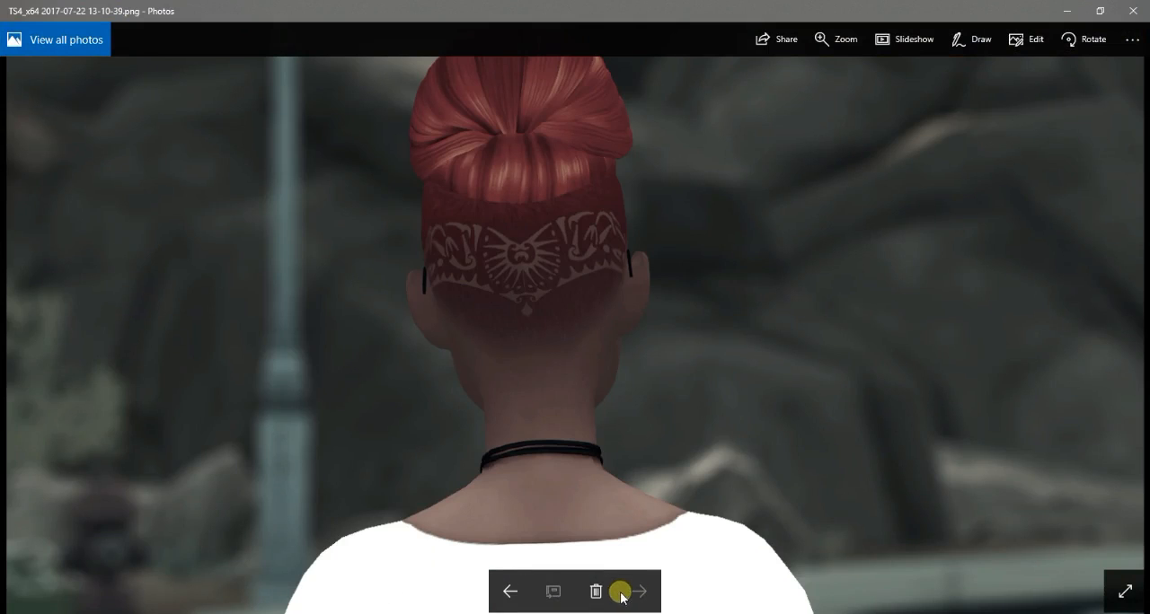
left_click(511, 591)
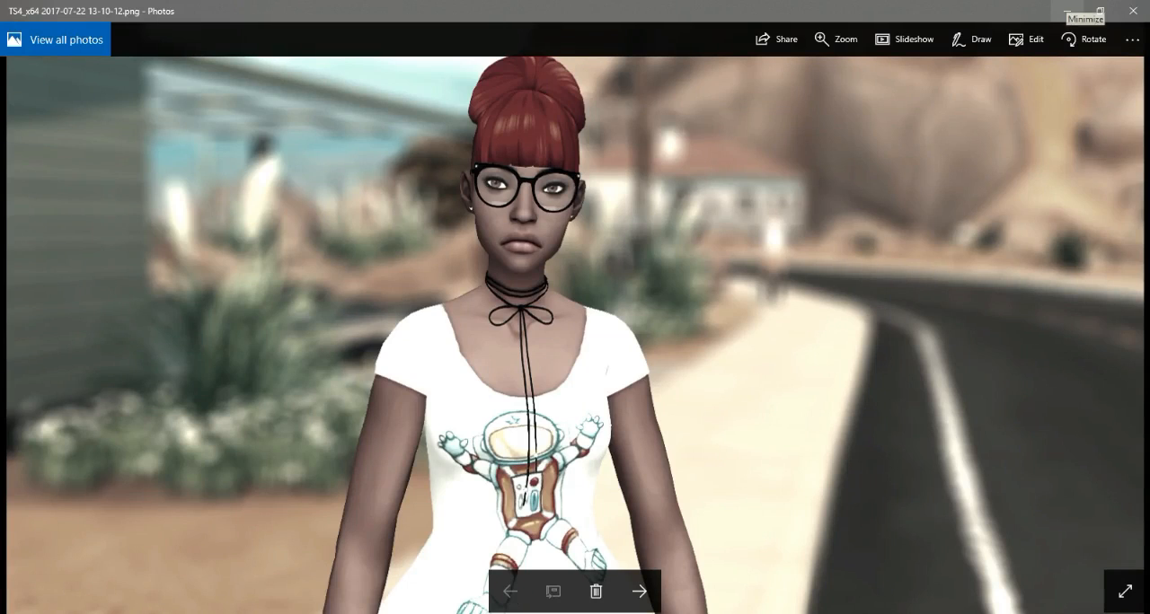
left_click(1067, 11)
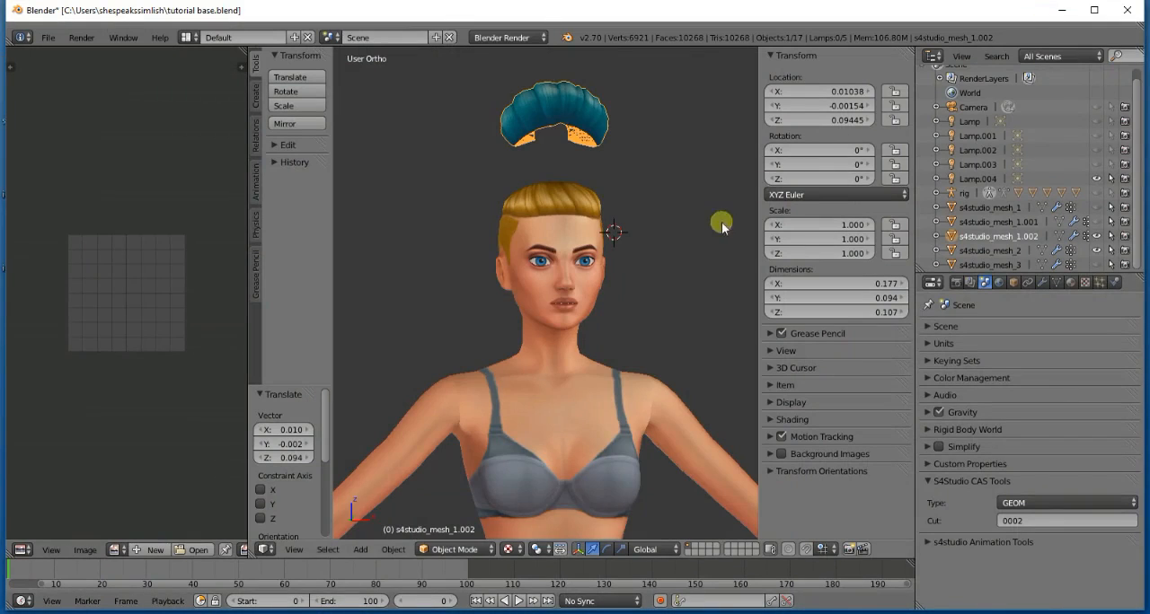
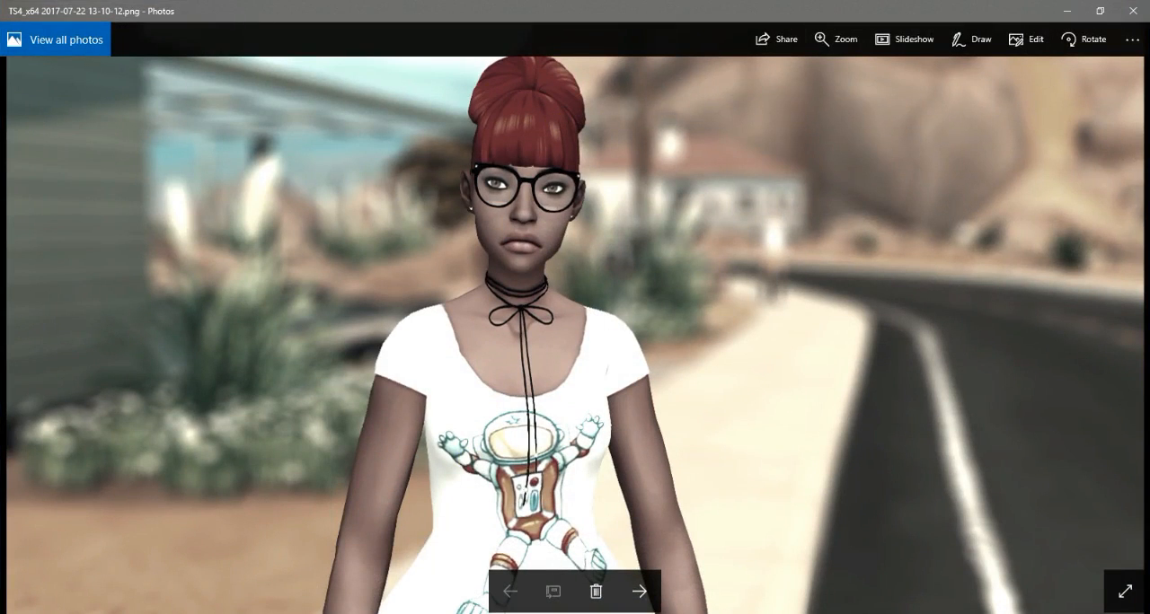
- Switch from the reference photo to Sims 4 Studio and start a standalone CAS project
left_click(1069, 8)
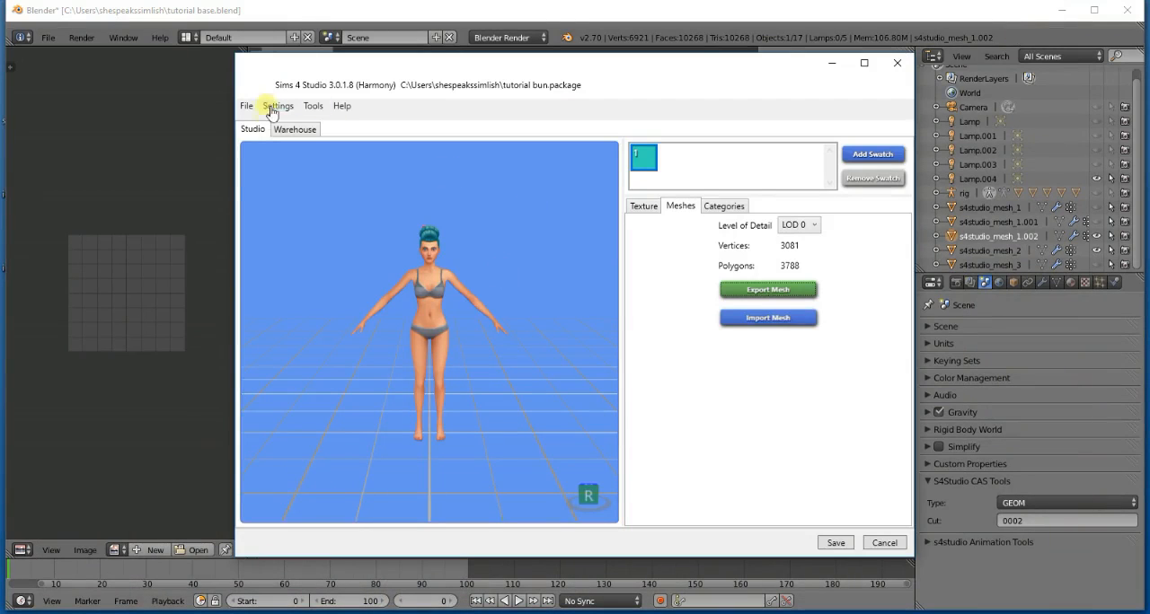
left_click(252, 109)
left_click(273, 176)
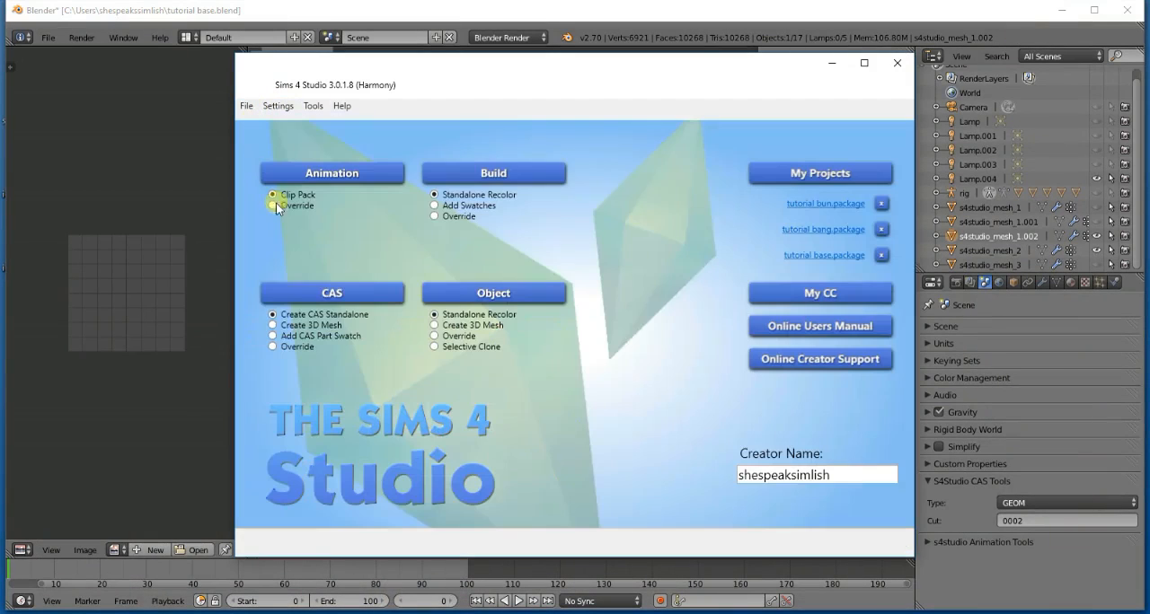
left_click(325, 292)
- Browse the adult female hairs of the Dine Out and Parenthood packs for a suitable bun
left_click(618, 135)
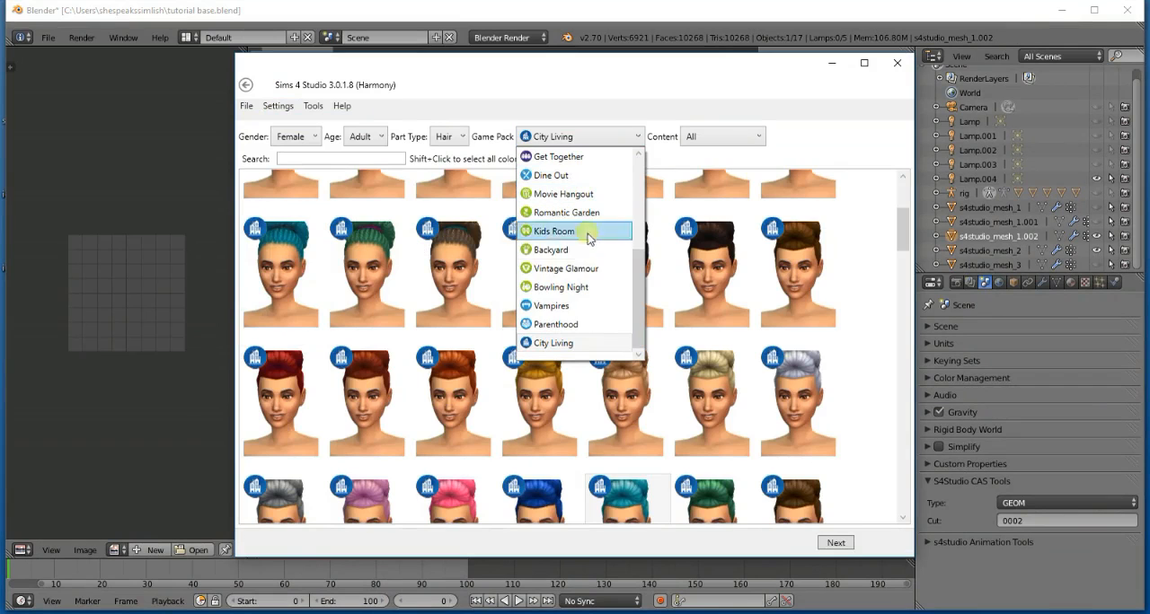
left_click(608, 176)
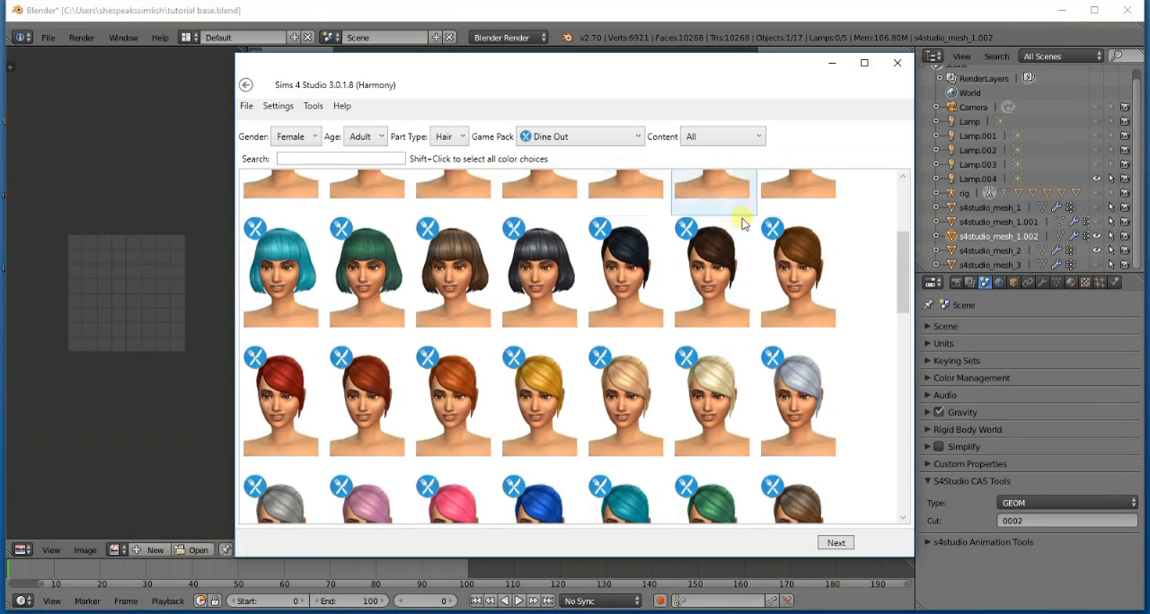
left_click_drag(901, 256, 898, 457)
left_click(602, 136)
left_click(565, 324)
- Set the game pack filter to All and search the hair catalog for "bun", browsing through the hairs
left_click(575, 139)
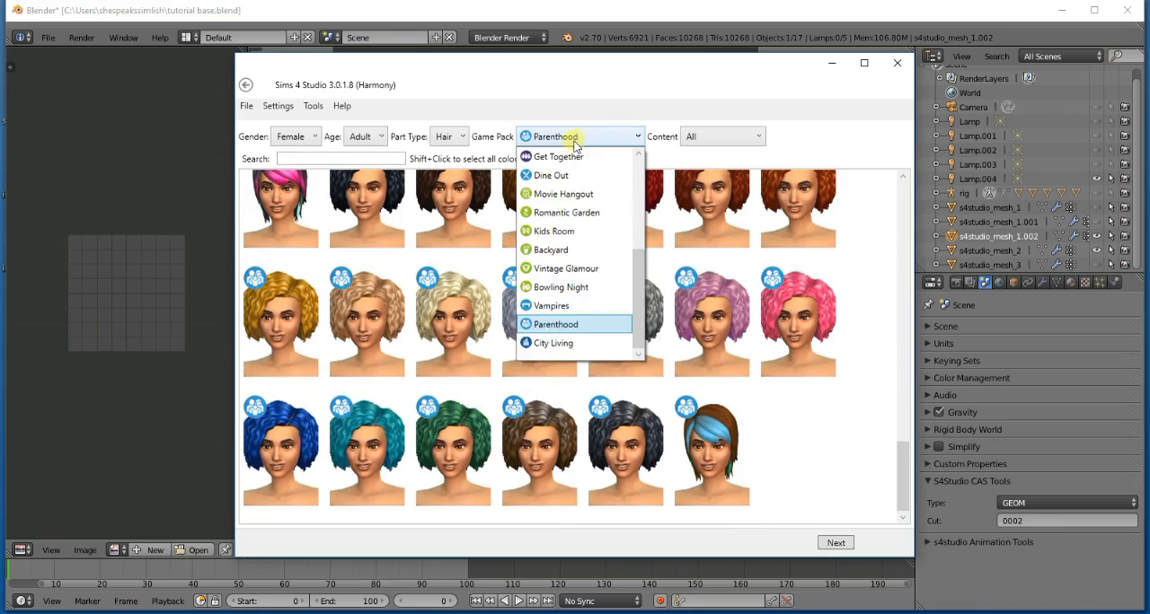
scroll(575, 180, "up", 4)
left_click(570, 137)
left_click(569, 140)
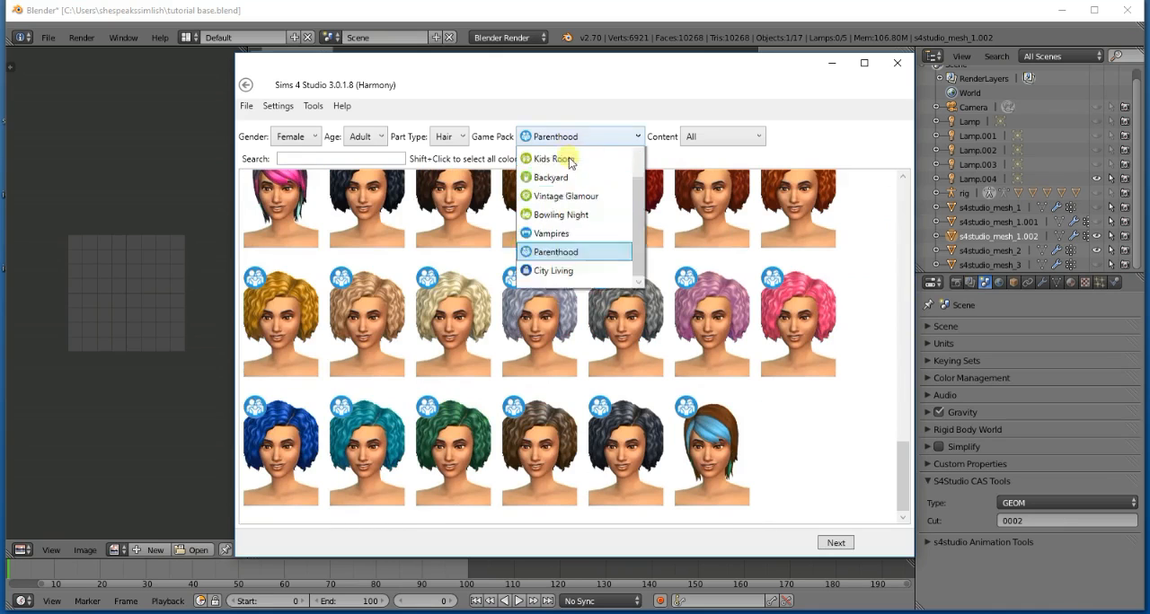
scroll(570, 162, "up", 5)
left_click(539, 158)
left_click(344, 159)
type("b")
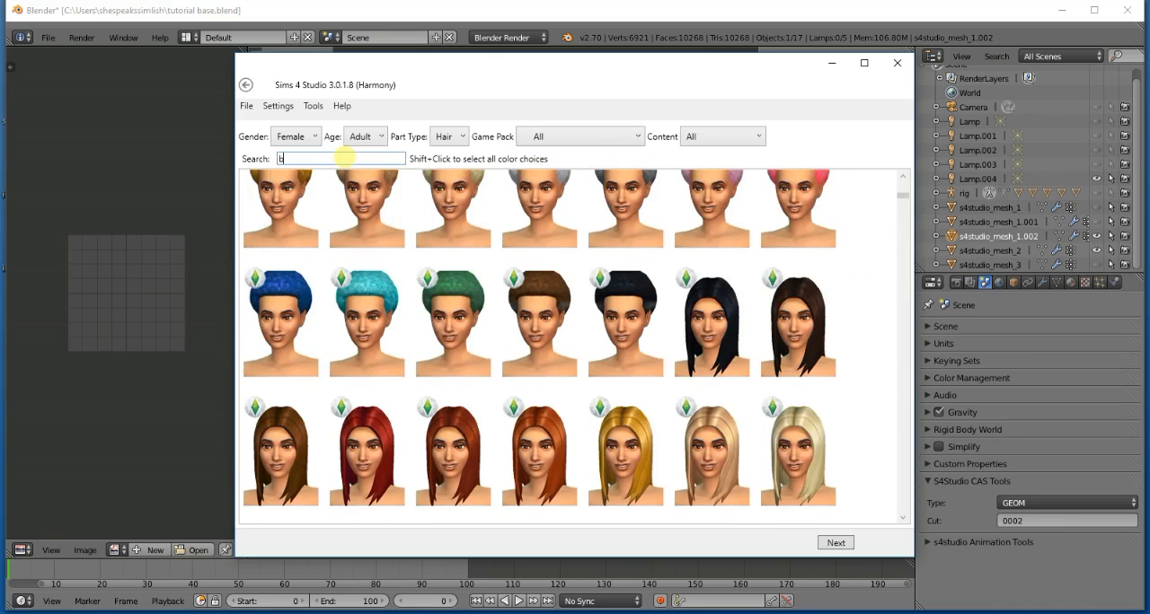
type("un")
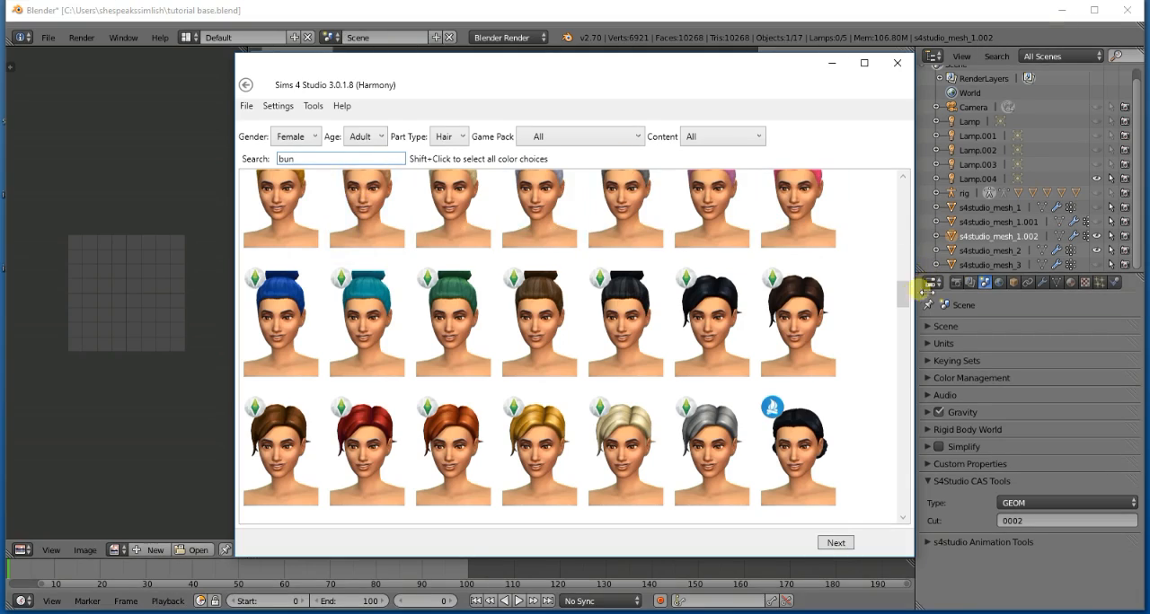
left_click_drag(905, 264, 905, 424)
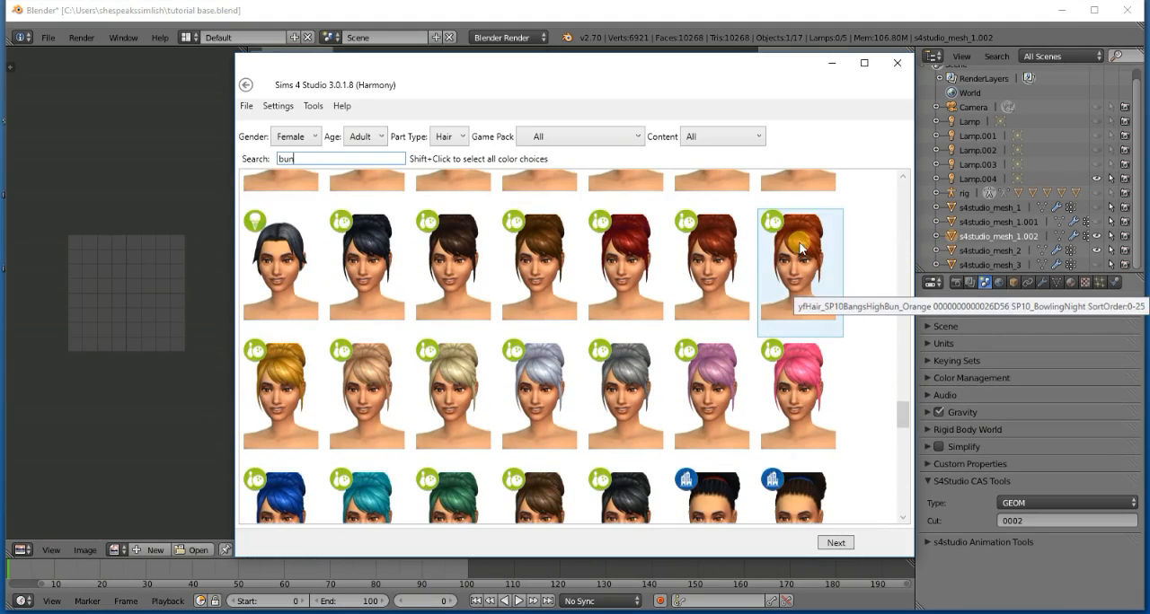
- Choose the teal high-bun hair with side-swept bangs and save it as the package "tutorial bun2"
left_click(367, 501)
left_click(835, 543)
type("t")
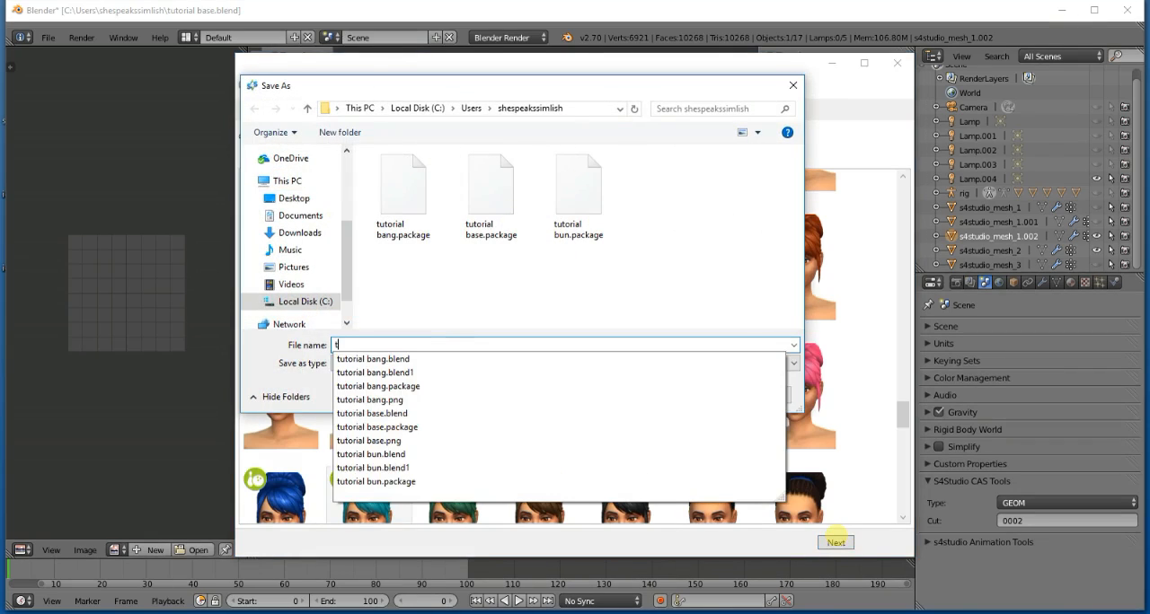
type("utorial bun2")
key("Return")
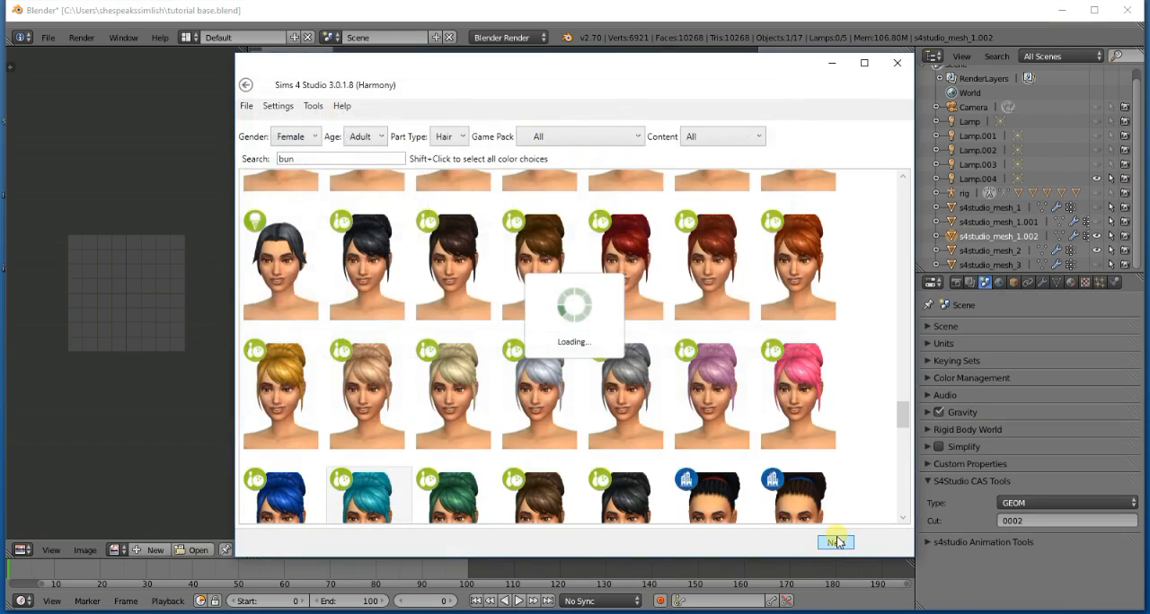
- Export the new hair's mesh as the Blender file "tutorial bun2"
left_click(808, 288)
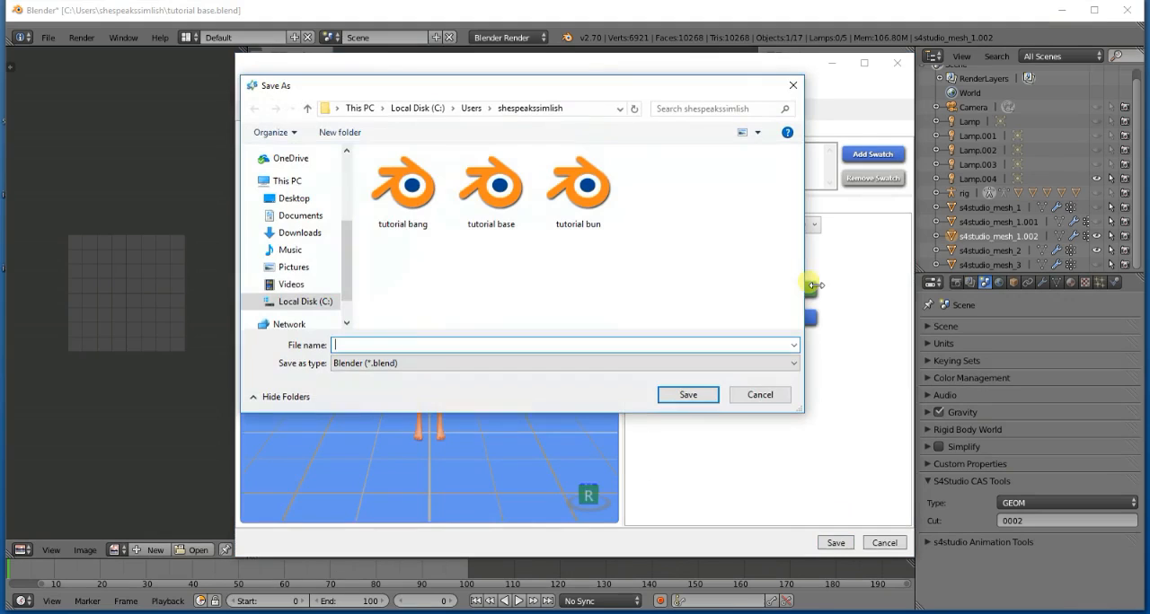
type("tur")
type("tu")
key("BackSpace")
key("BackSpace")
key("BackSpace")
type("orial ")
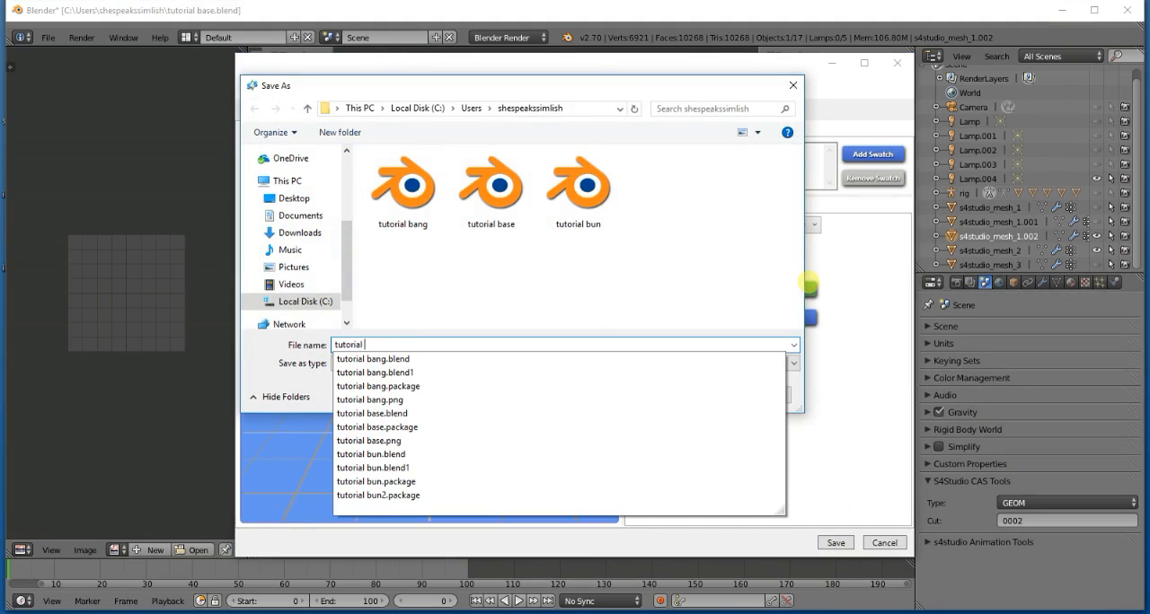
type("bun2")
key("Return")
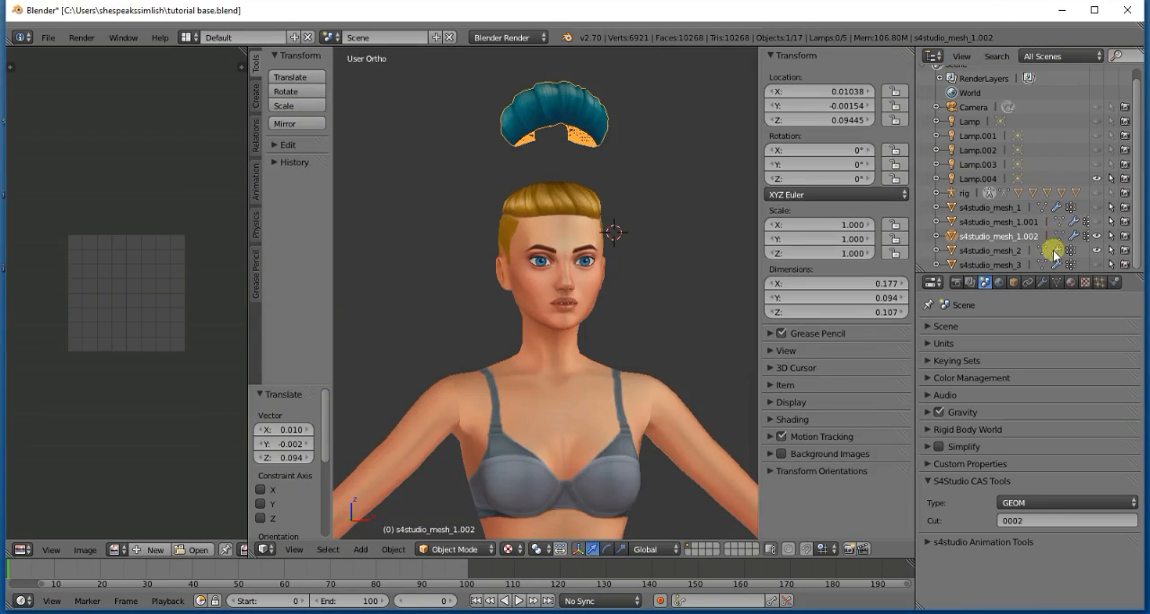
- Delete the old bun mesh s4studio_mesh_1.002 from the tutorial base scene
right_click(1026, 236)
left_click(1021, 234)
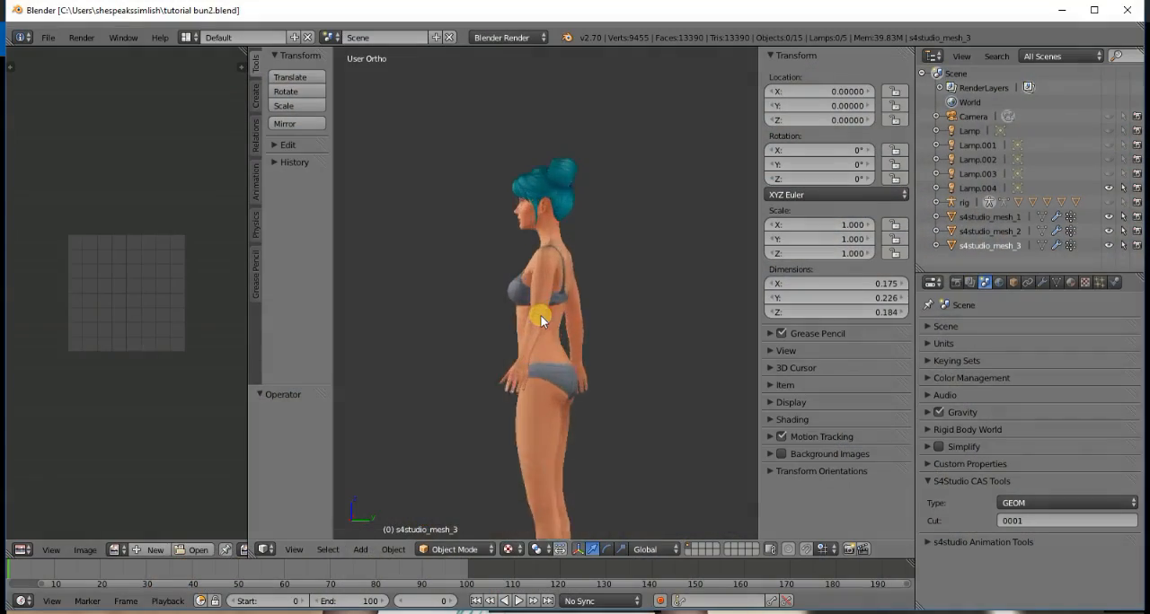
- Switch to the tutorial bun2.blend window and examine the new bun hair up close from both sides and the back
scroll(541, 318, "up", 4)
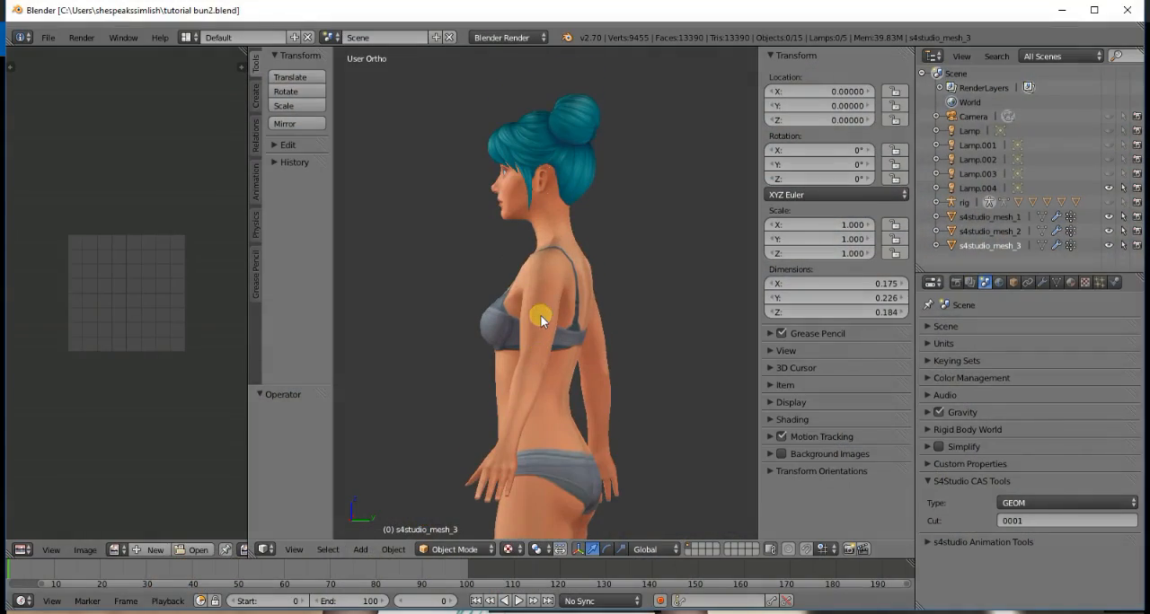
scroll(541, 316, "up", 3)
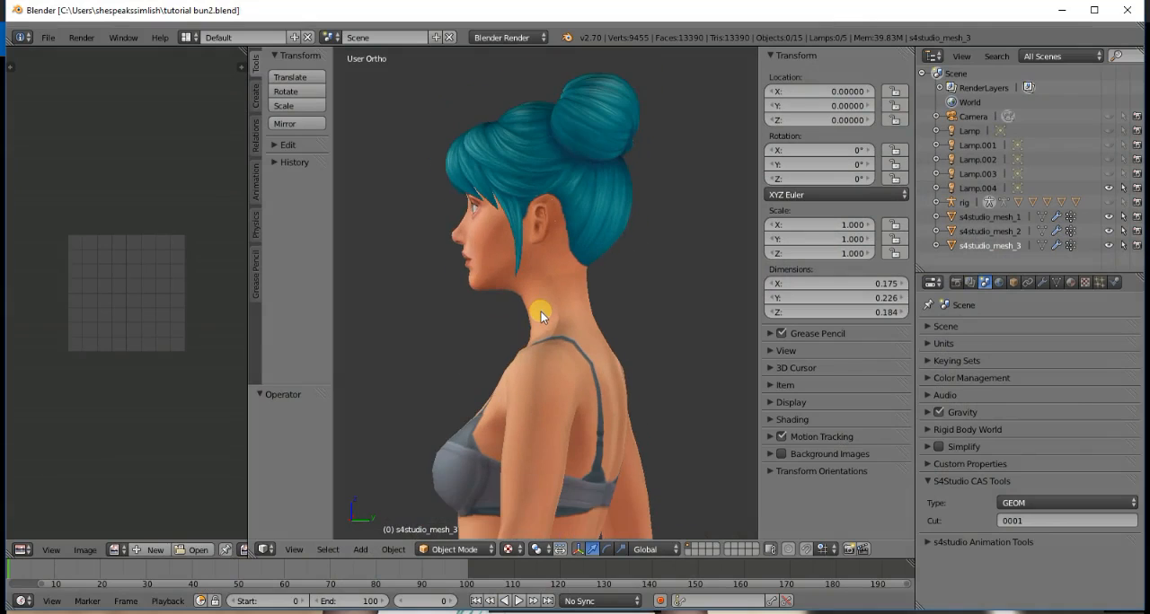
key("KP_6")
key("KP_6")
key("KP_6")
key("KP_6")
key("KP_6")
key("KP_6")
key("KP_6")
key("KP_6")
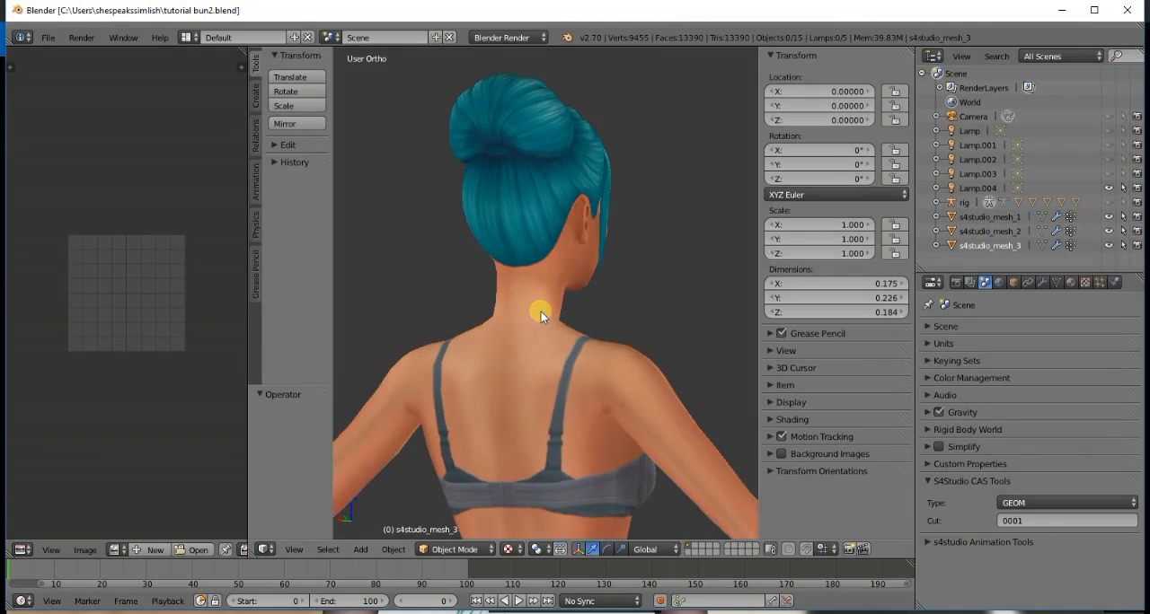
key("KP_6")
key("KP_6")
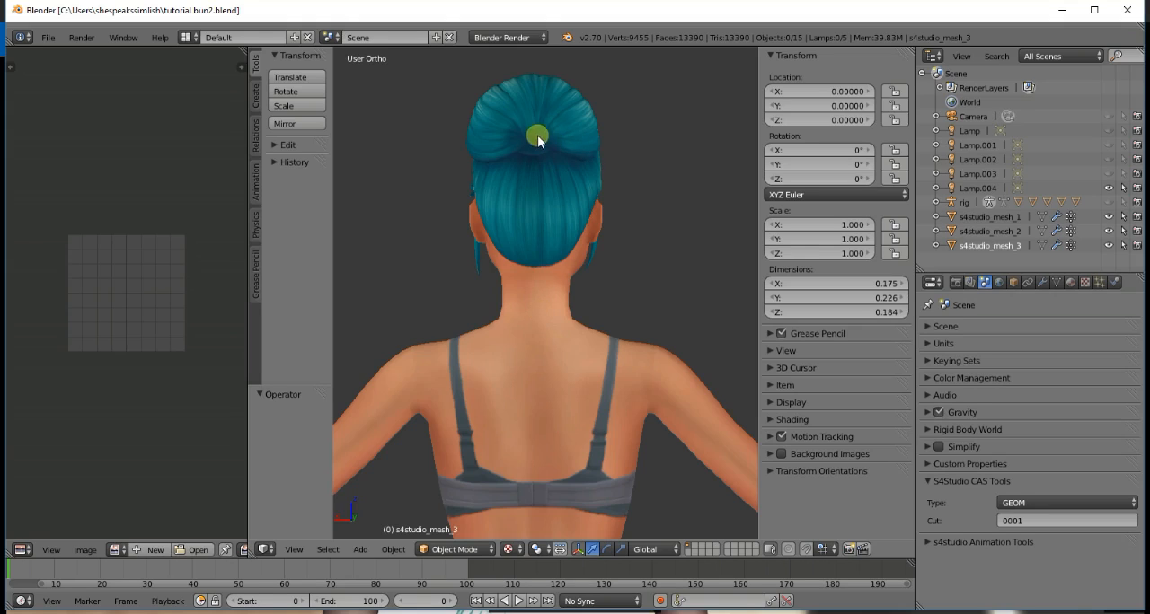
key("KP_6")
key("KP_6")
key("KP_6")
key("KP_6")
key("KP_6")
key("KP_6")
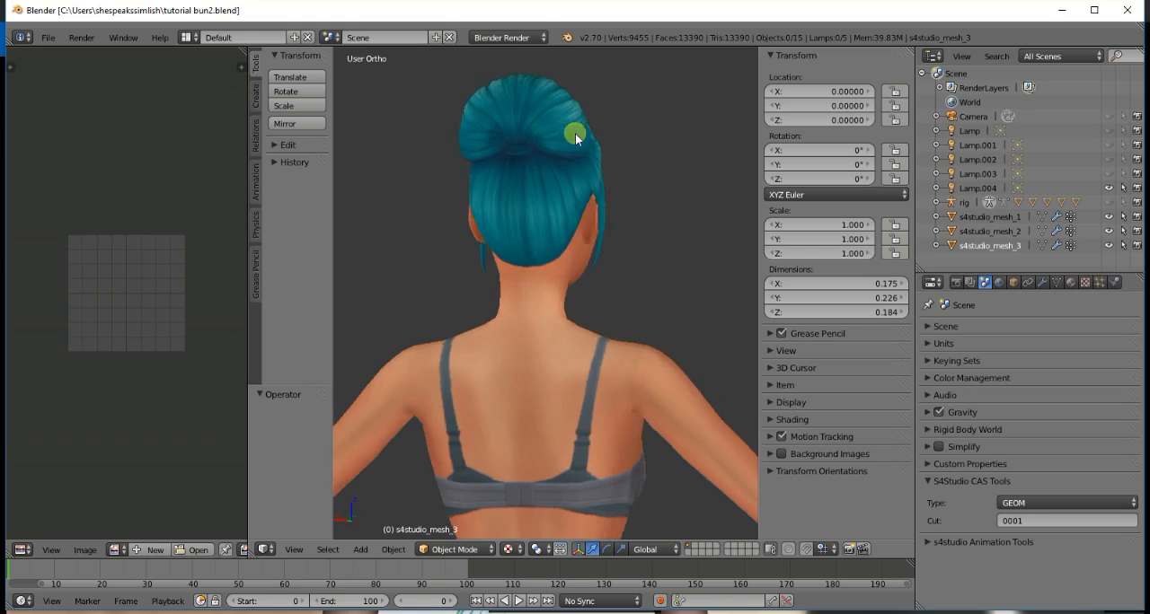
- Hide the hair meshes s4studio_mesh_1 and s4studio_mesh_3, keeping only s4studio_mesh_2 shown and selected
left_click(1109, 246)
left_click(1108, 230)
left_click(1108, 216)
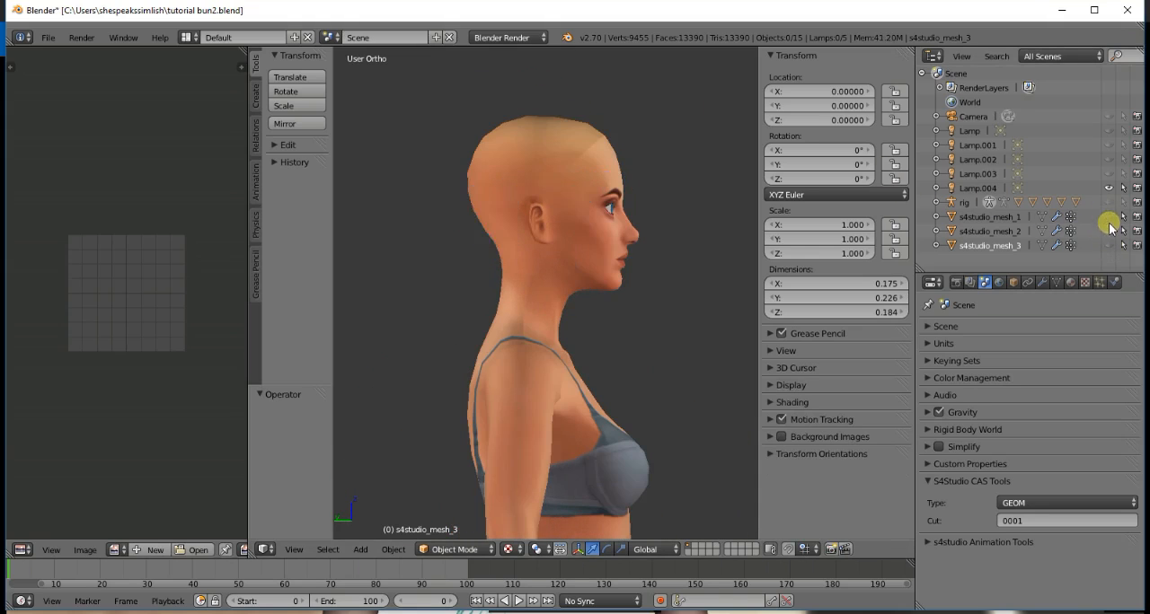
left_click(1108, 231)
left_click(1001, 232)
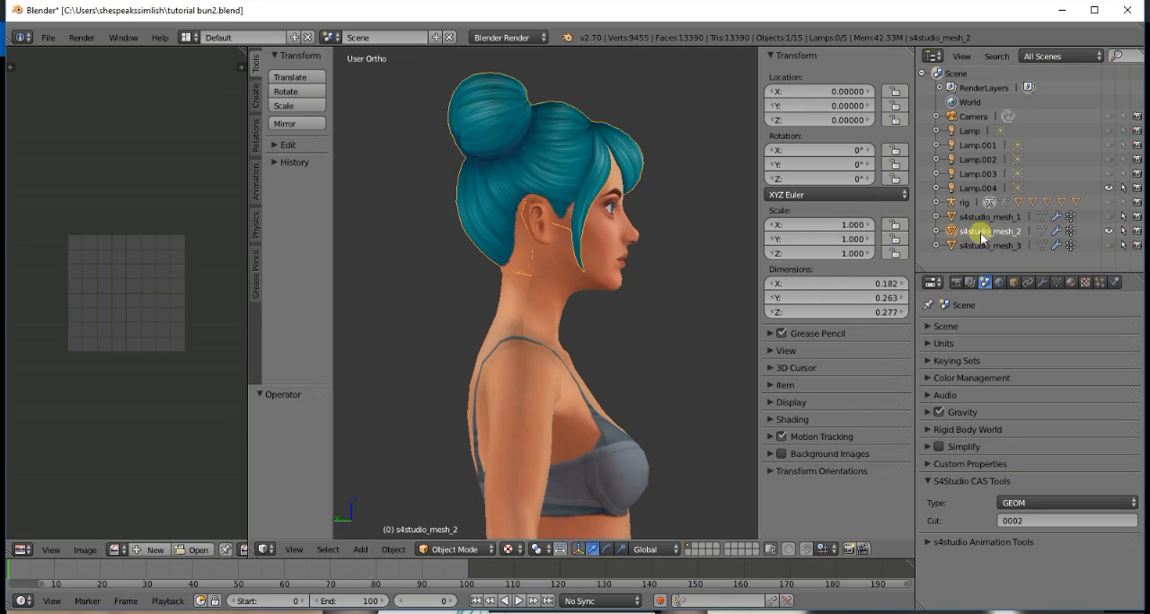
- Put s4studio_mesh_2 in Edit Mode, clear the selection and select the bun's linked strands one by one from behind
left_click(1041, 231)
key("a")
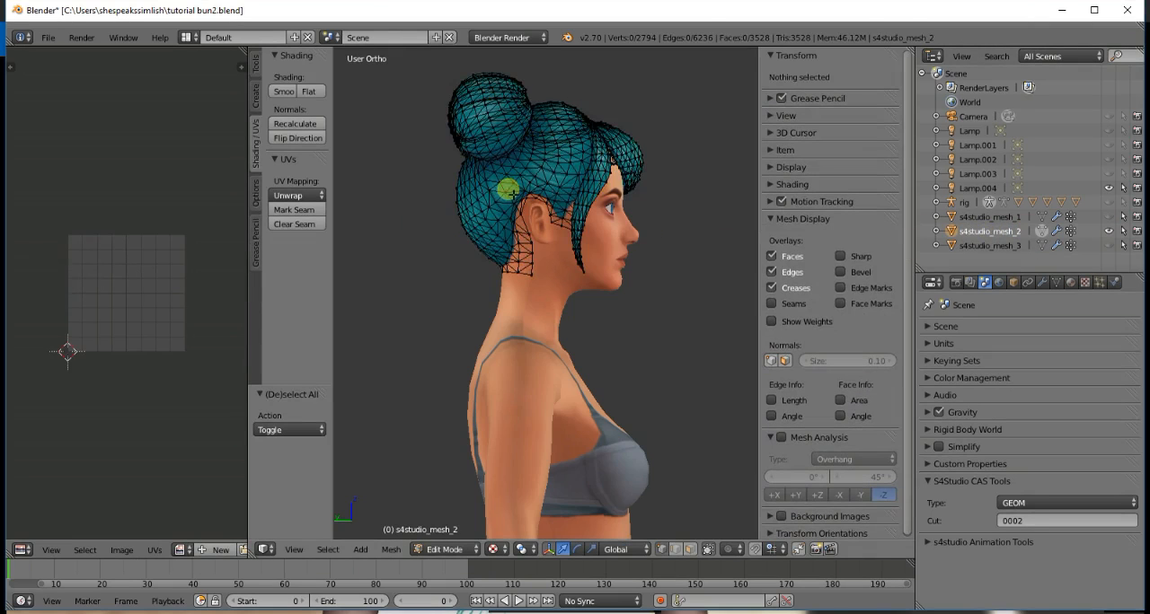
key("KP_4")
key("KP_4")
key("KP_4")
key("KP_4")
key("KP_4")
key("KP_4")
key("l")
key("l")
key("l")
key("l")
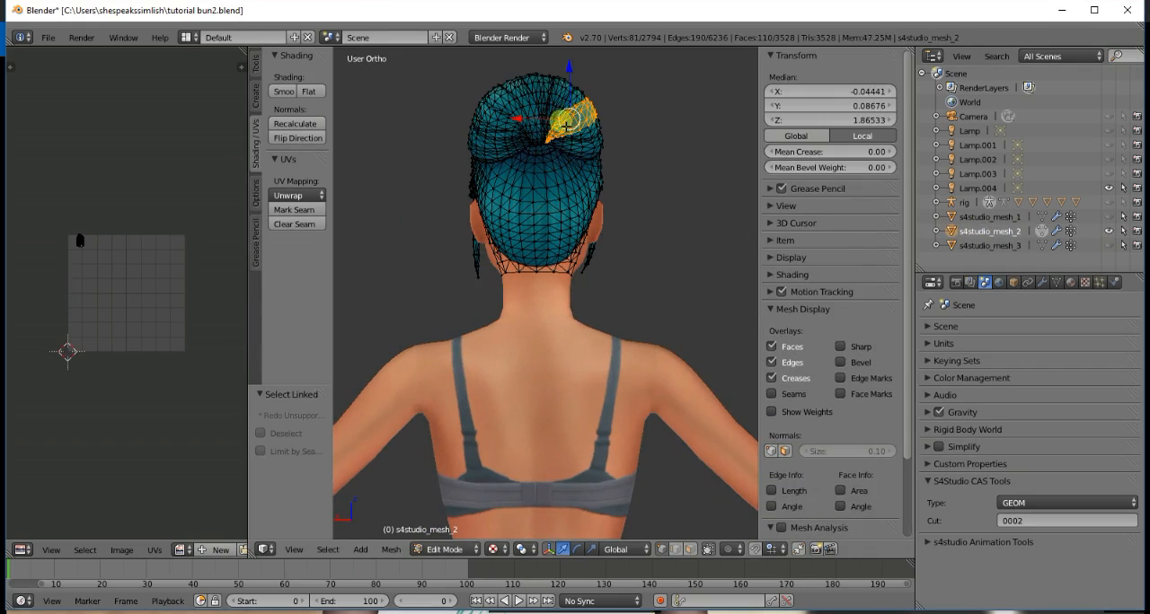
key("l")
key("l")
key("l")
key("l")
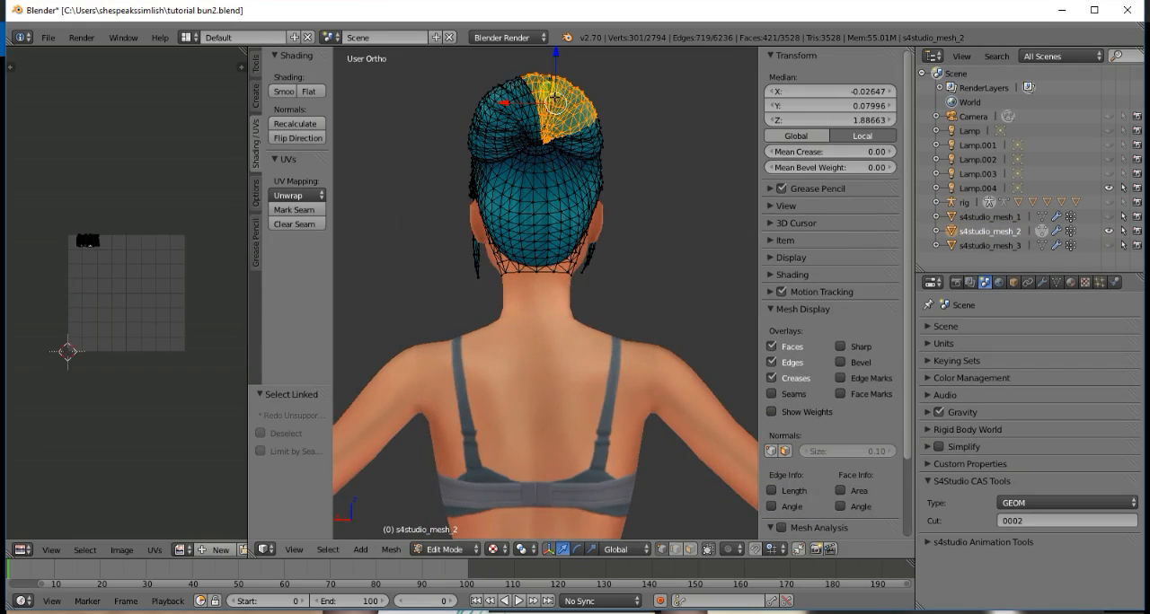
key("l")
key("l")
key("l")
key("l")
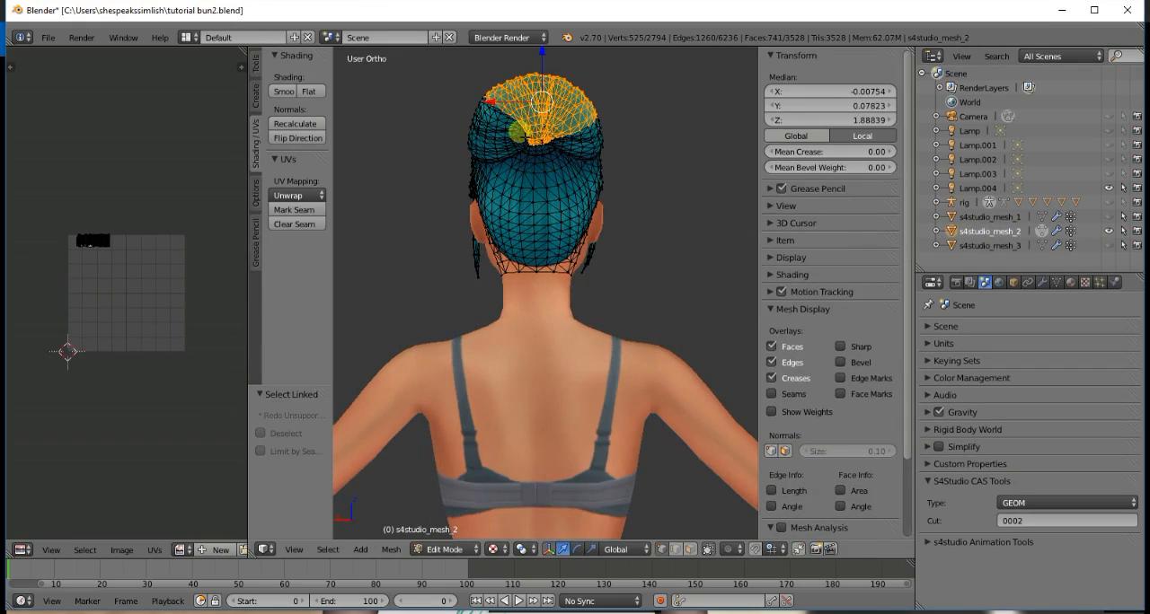
key("l")
key("l")
key("l")
key("l")
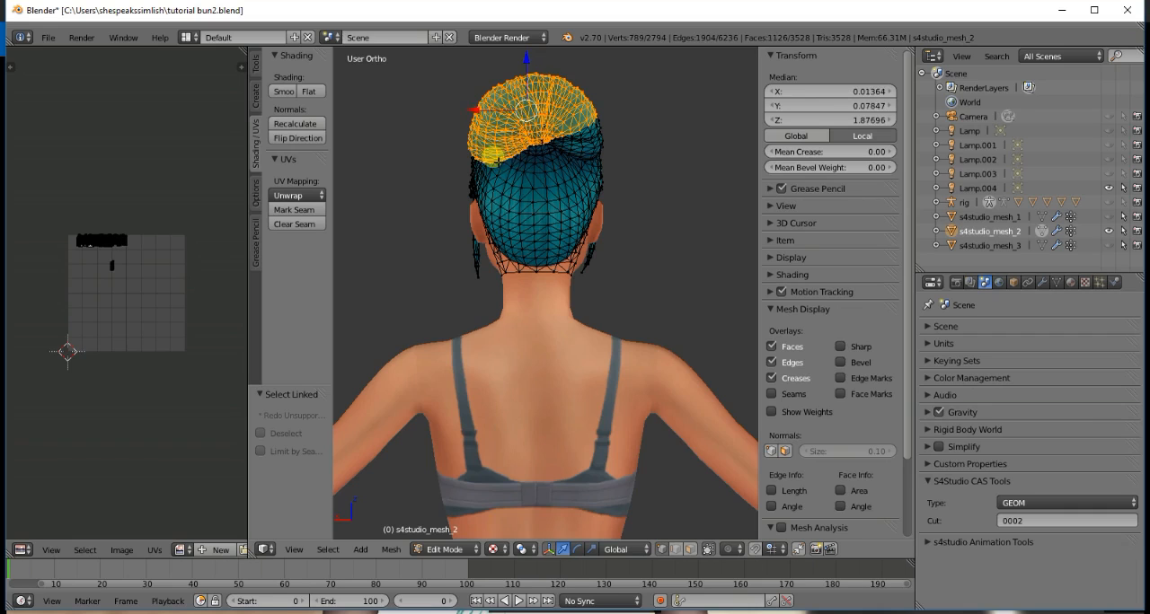
- Add the bun's remaining small linked pieces at its center, underside and top to the selection, checking from back, front and above
scroll(595, 133, "up", 5)
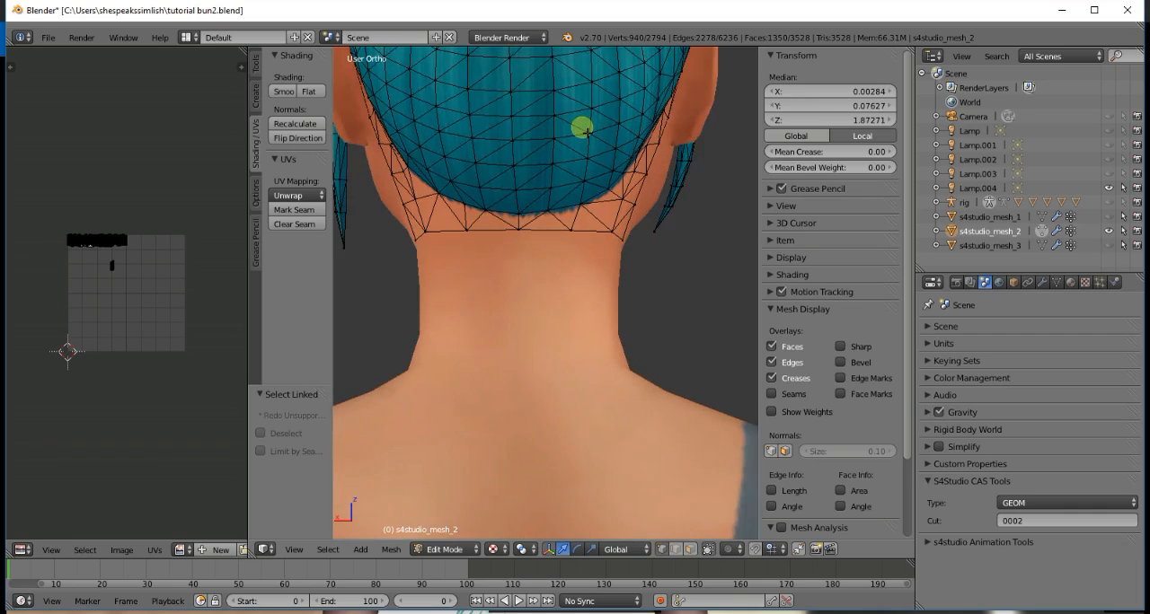
scroll(587, 133, "up", 20, "shift")
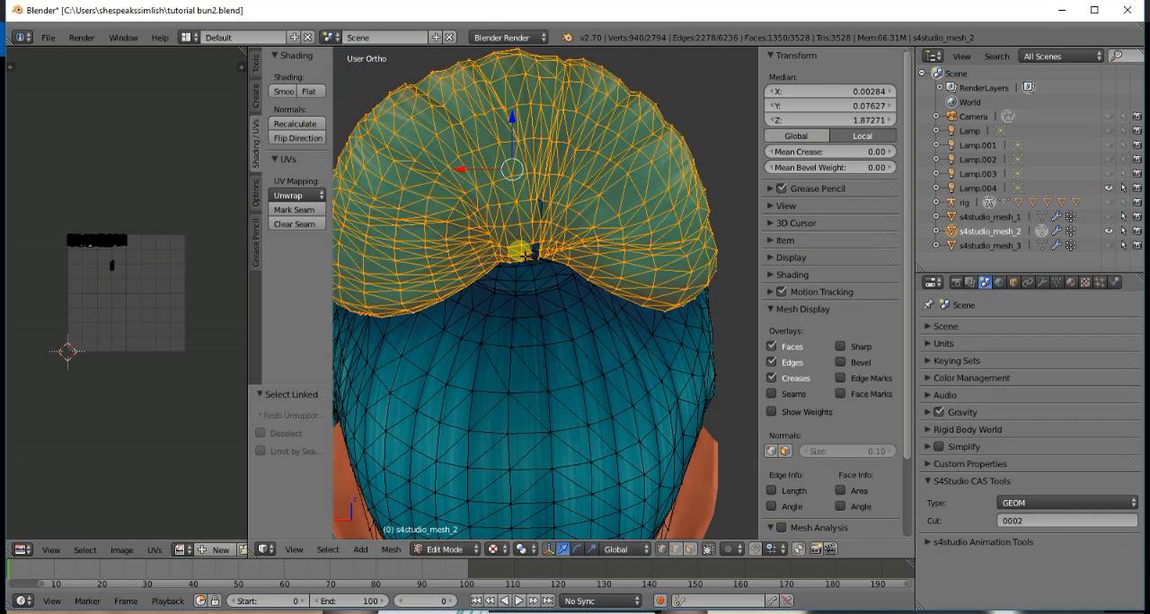
key("l")
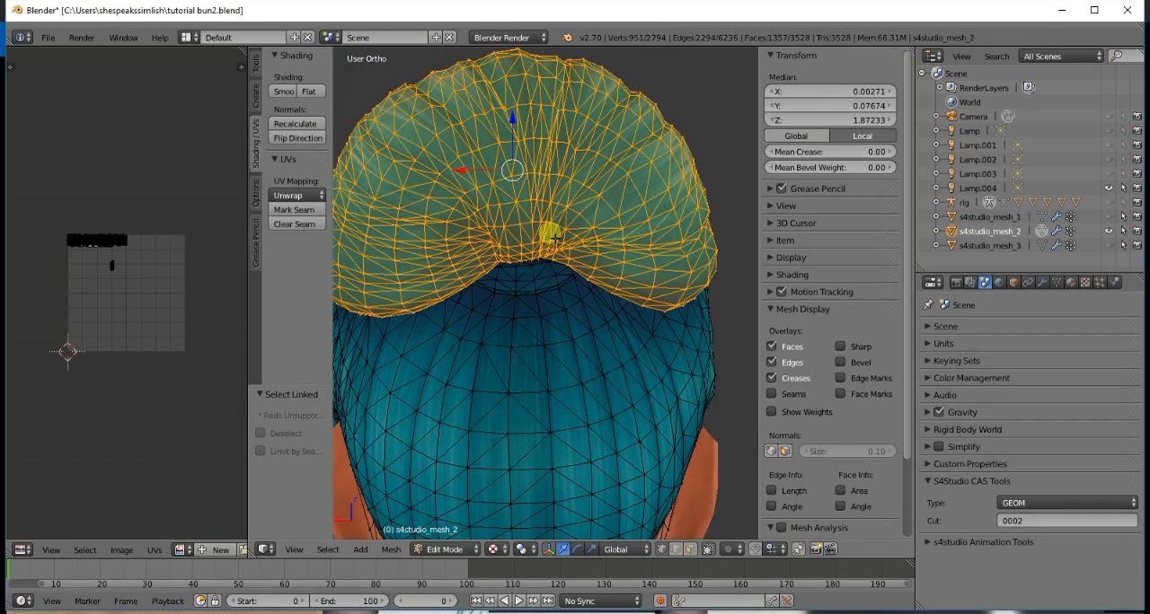
key("KP_6")
key("l")
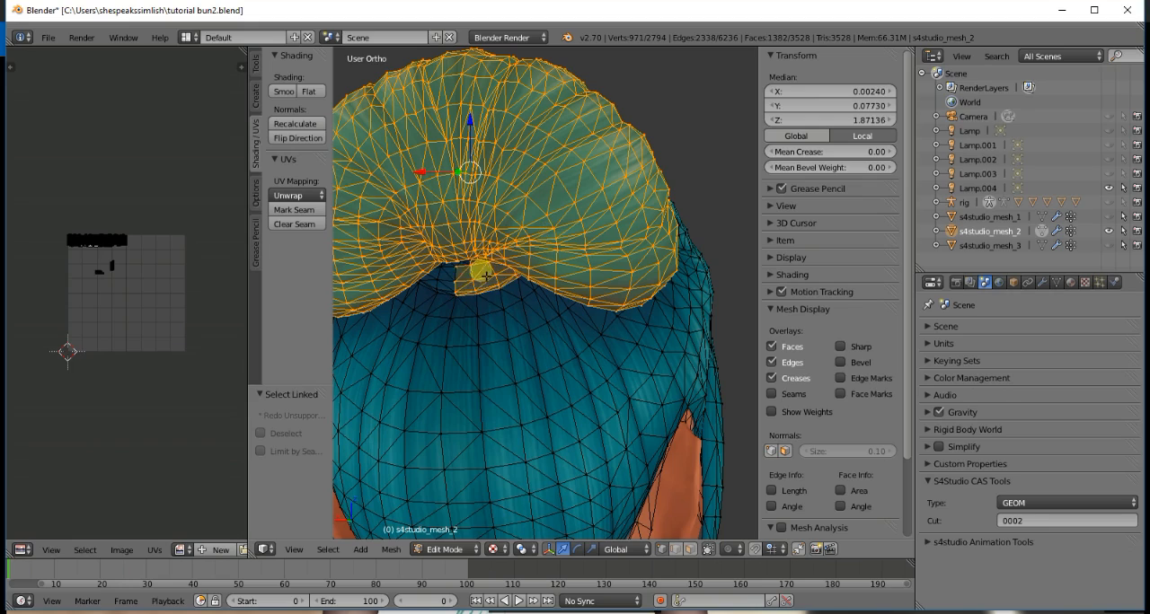
key("l")
key("KP_6")
key("KP_6")
key("KP_6")
key("KP_6")
key("KP_6")
key("KP_6")
key("KP_6")
key("KP_6")
key("KP_6")
key("KP_6")
key("KP_6")
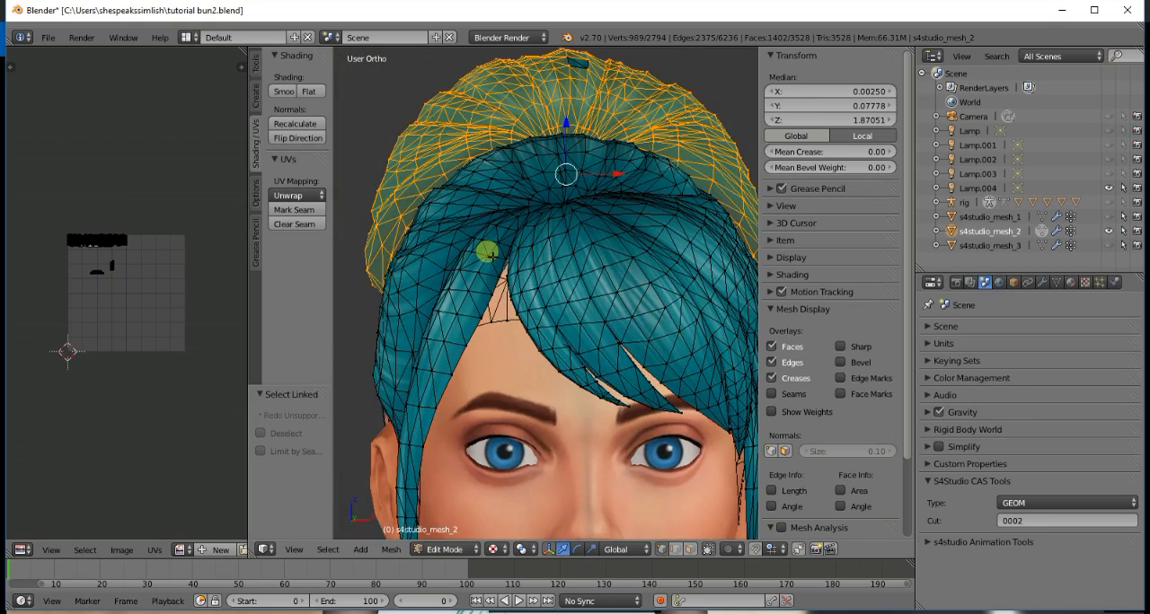
key("KP_8")
key("KP_8")
key("KP_8")
scroll(445, 286, "down", 3)
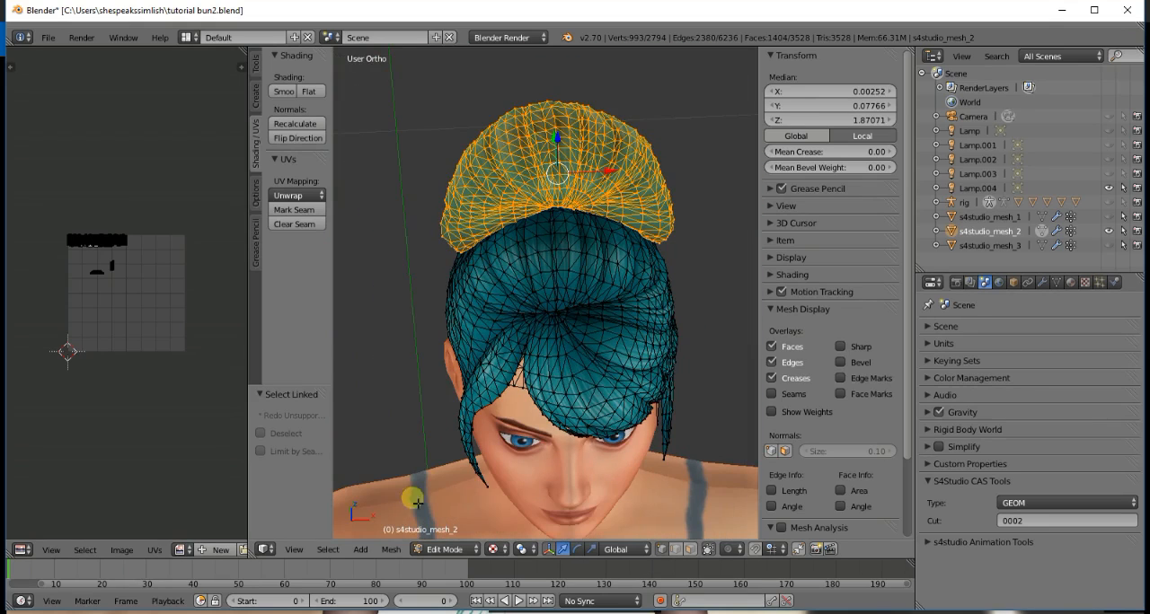
- Invert the selection to cover all hair except the bun, and check it from the front and back
left_click(335, 548)
left_click(339, 492)
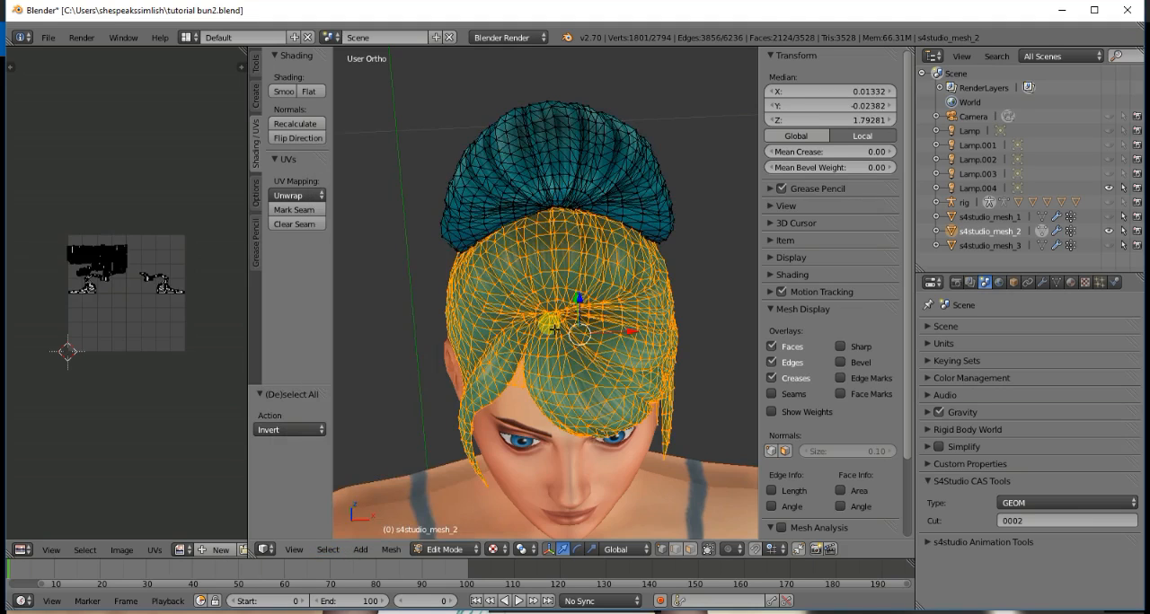
key("KP_1")
scroll(575, 314, "down", 1)
key("KP_4")
key("KP_4")
key("KP_4")
key("KP_4")
key("KP_4")
key("KP_4")
key("KP_4")
key("KP_4")
key("KP_4")
key("KP_4")
key("KP_4")
key("KP_4")
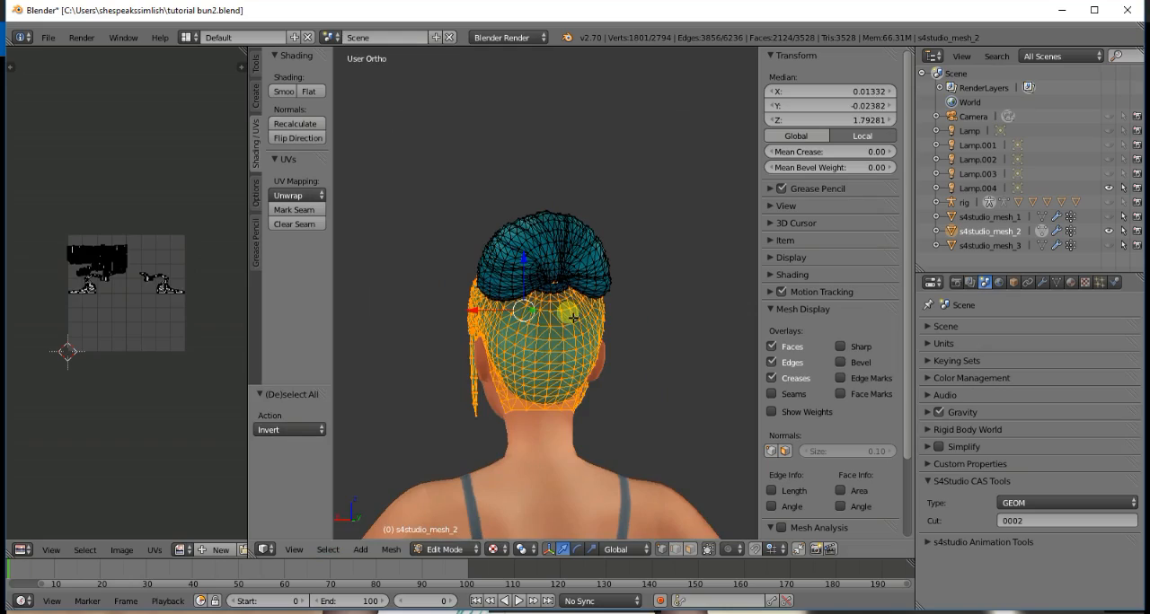
- Undo the inverted selection and select the linked piece at the bun's lower center, checking the bun's underside for missed parts
key("ctrl+z")
scroll(573, 317, "up", 11)
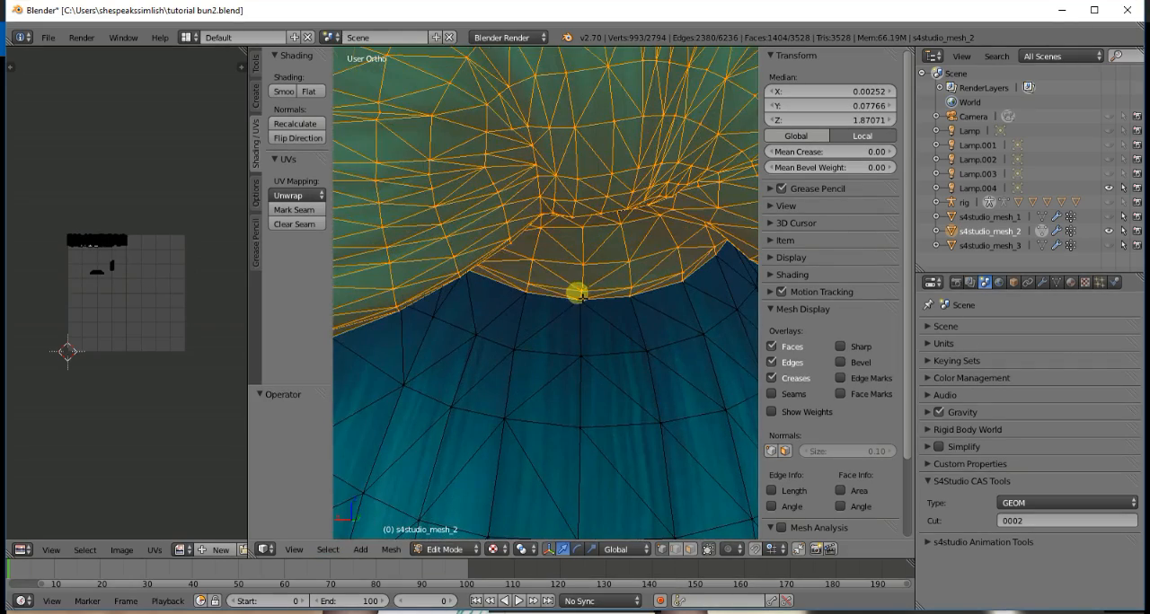
key("KP_6")
scroll(580, 299, "down", 2)
key("KP_8")
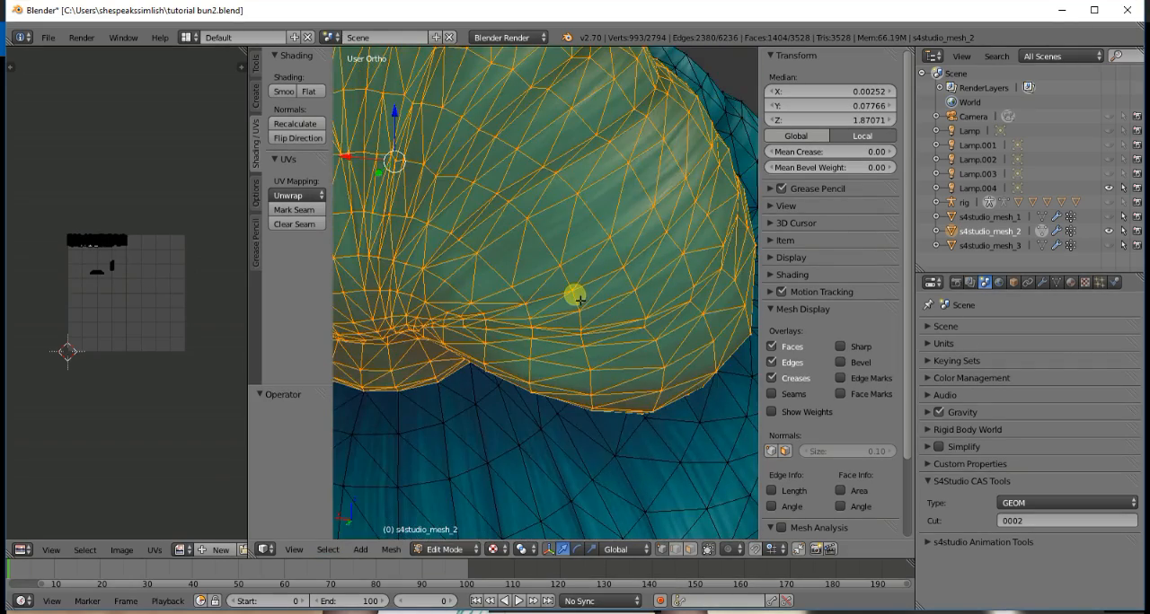
key("KP_8")
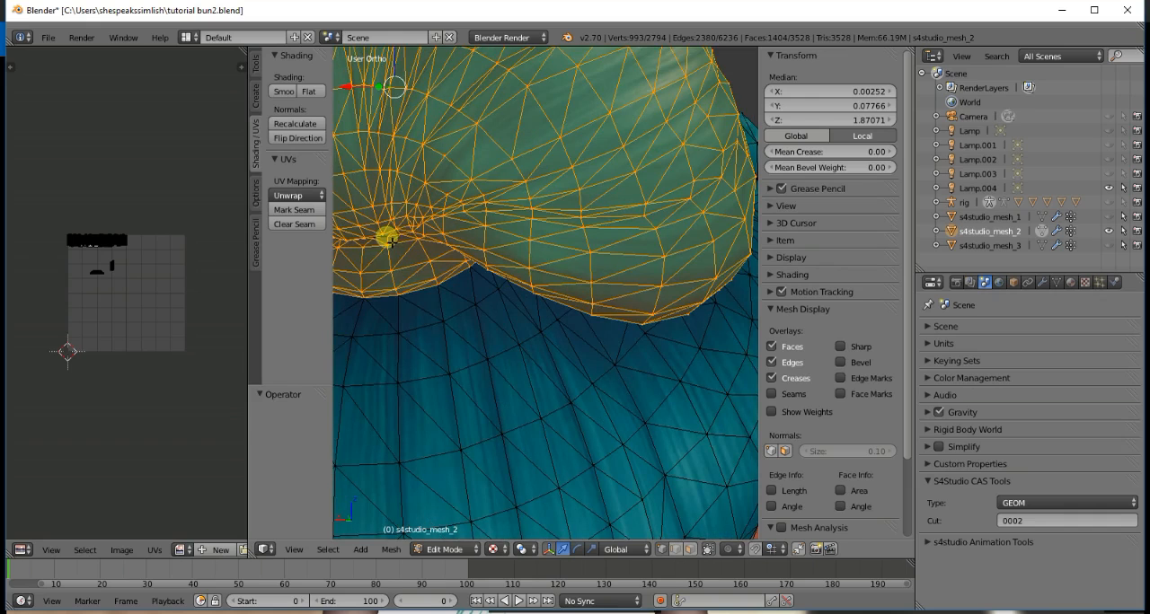
key("l")
scroll(379, 236, "down", 2)
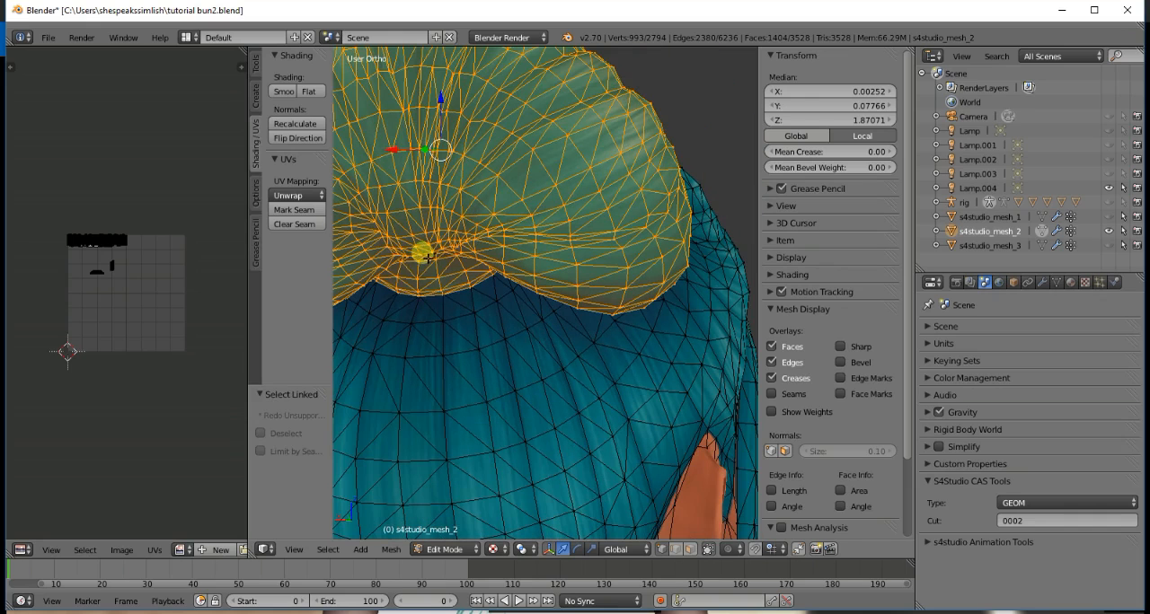
- Invert the selection and delete the vertices of all hair except the bun
left_click(328, 550)
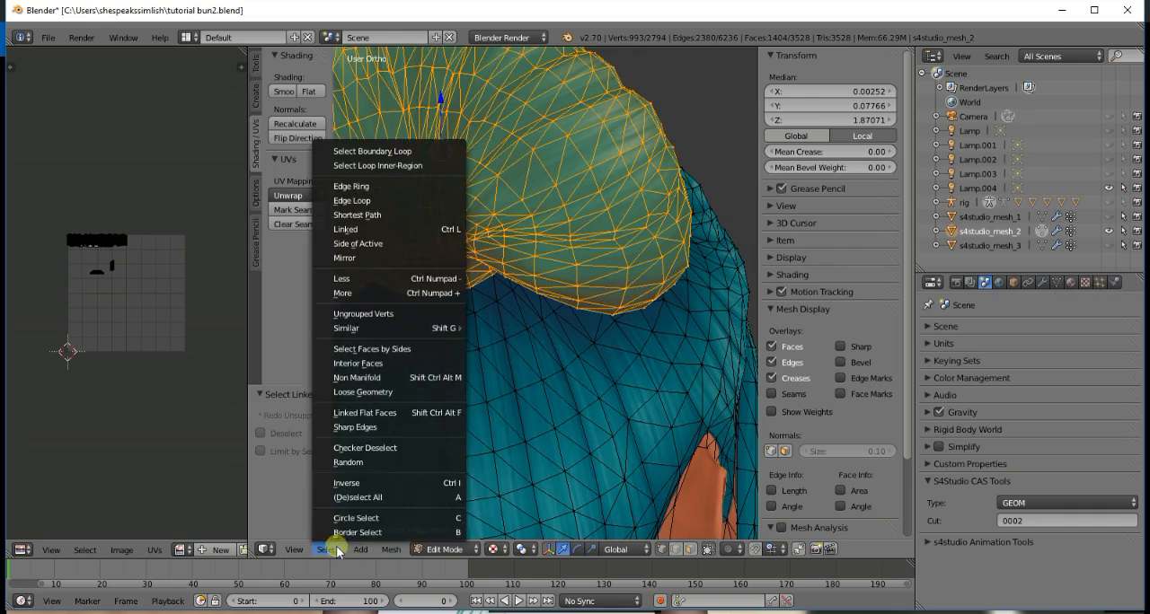
left_click(359, 481)
key("KP_2")
key("KP_2")
key("x")
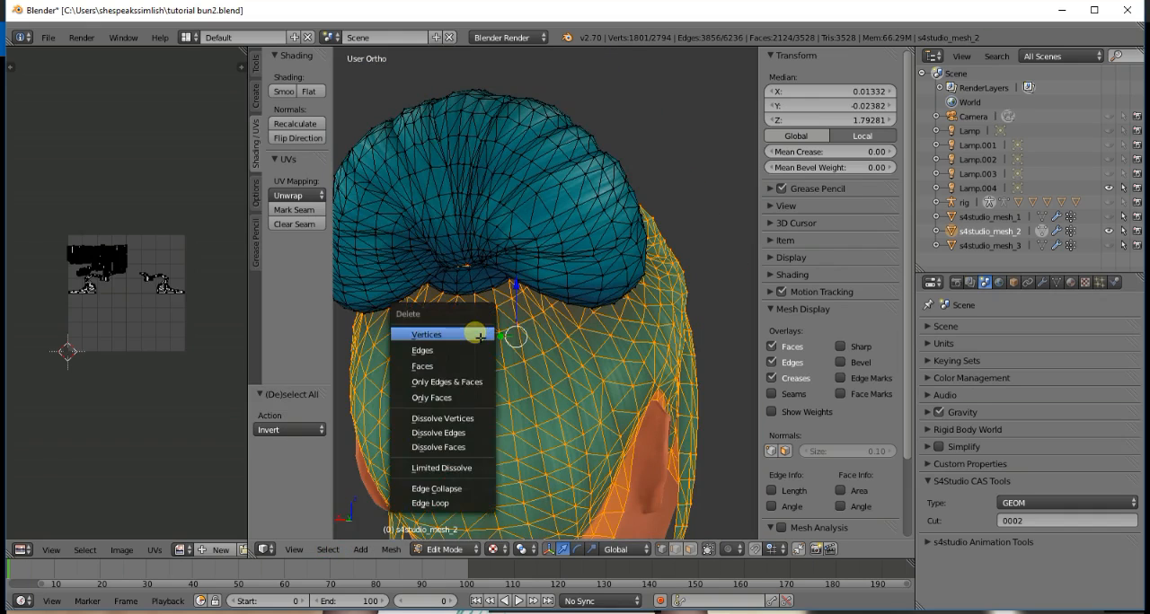
left_click(479, 330)
- Return the isolated bun to Object Mode and save tutorial bun2.blend, overwriting the existing file
key("KP_1")
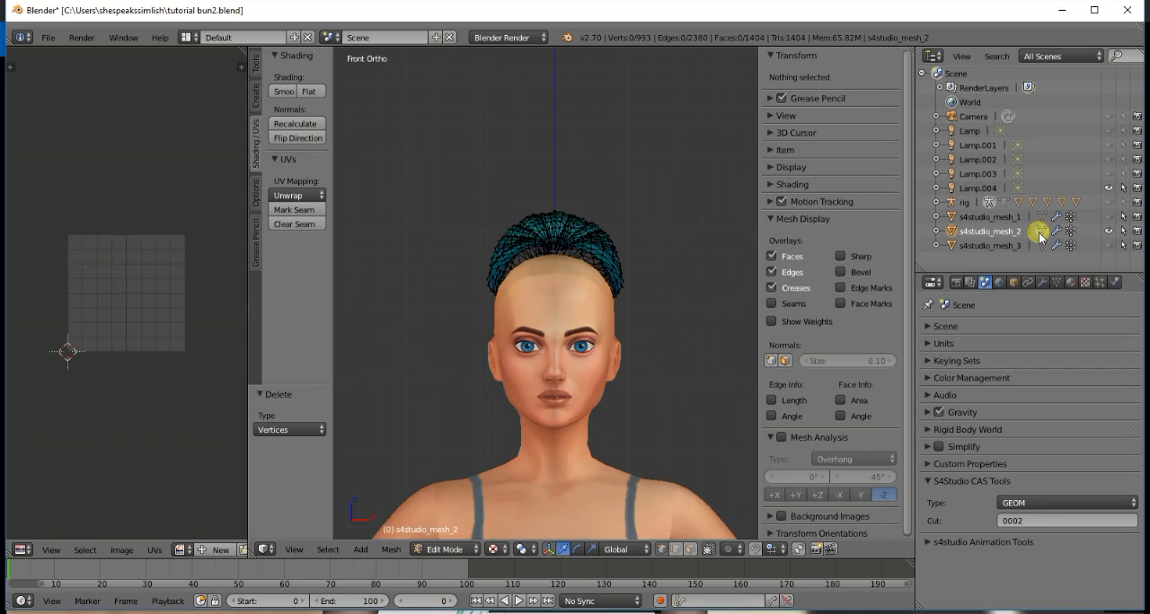
key("Tab")
key("ctrl+s")
left_click(594, 286)
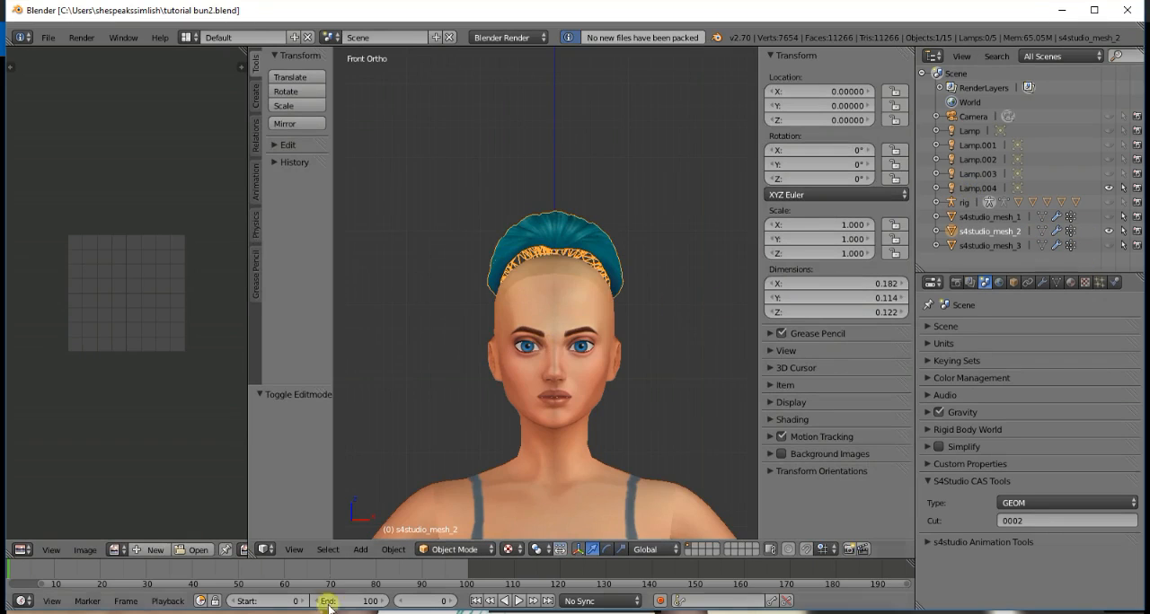
- Switch to the tutorial base.blend window and append the object s4studio_mesh_2 from tutorial bun2.blend
mouse_move(333, 611)
left_click(384, 573)
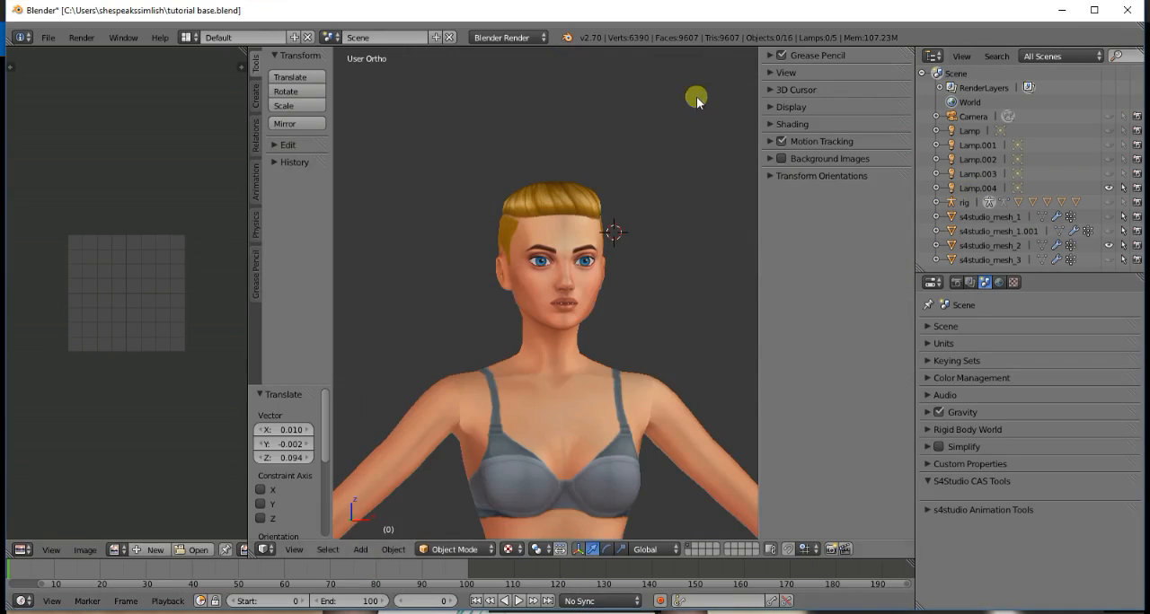
left_click(986, 246)
left_click(55, 40)
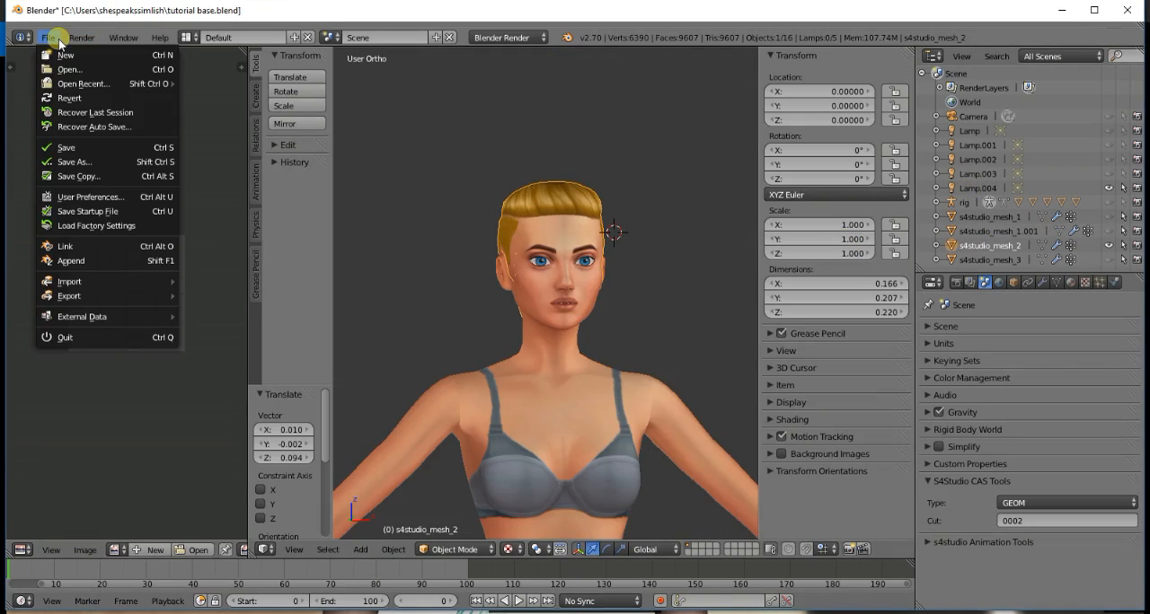
left_click(72, 260)
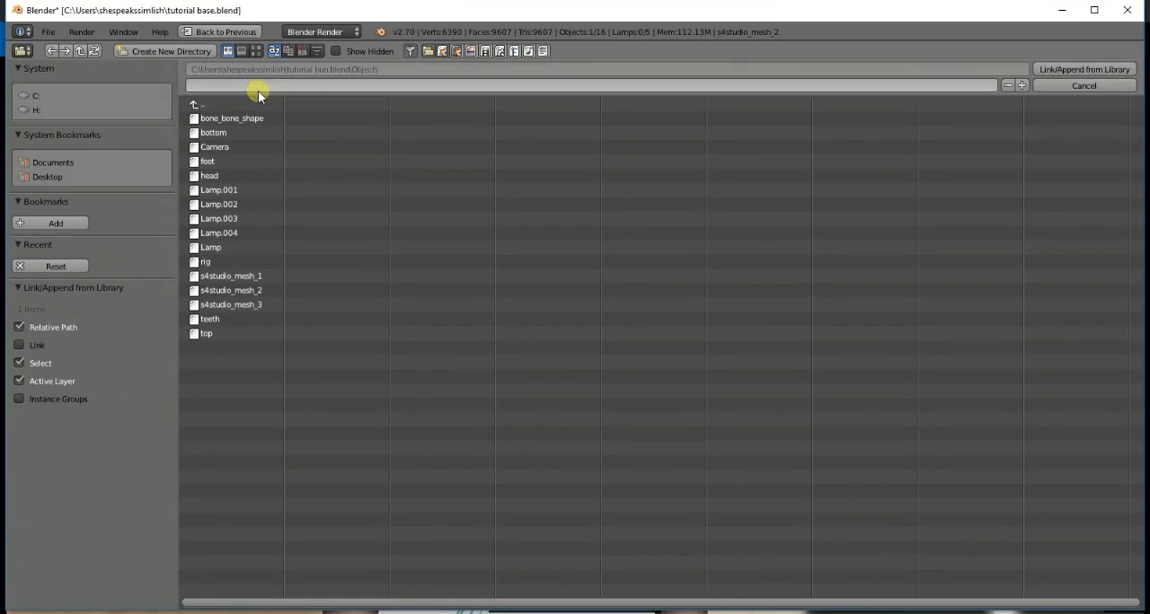
double_click(255, 104)
left_click(239, 176)
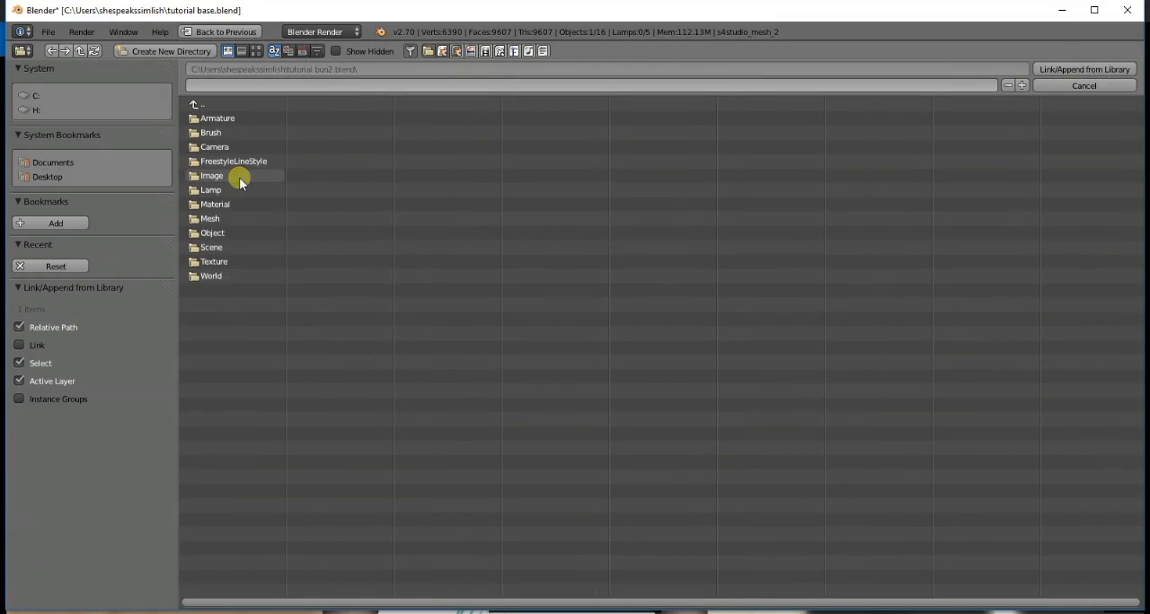
left_click(249, 233)
double_click(251, 291)
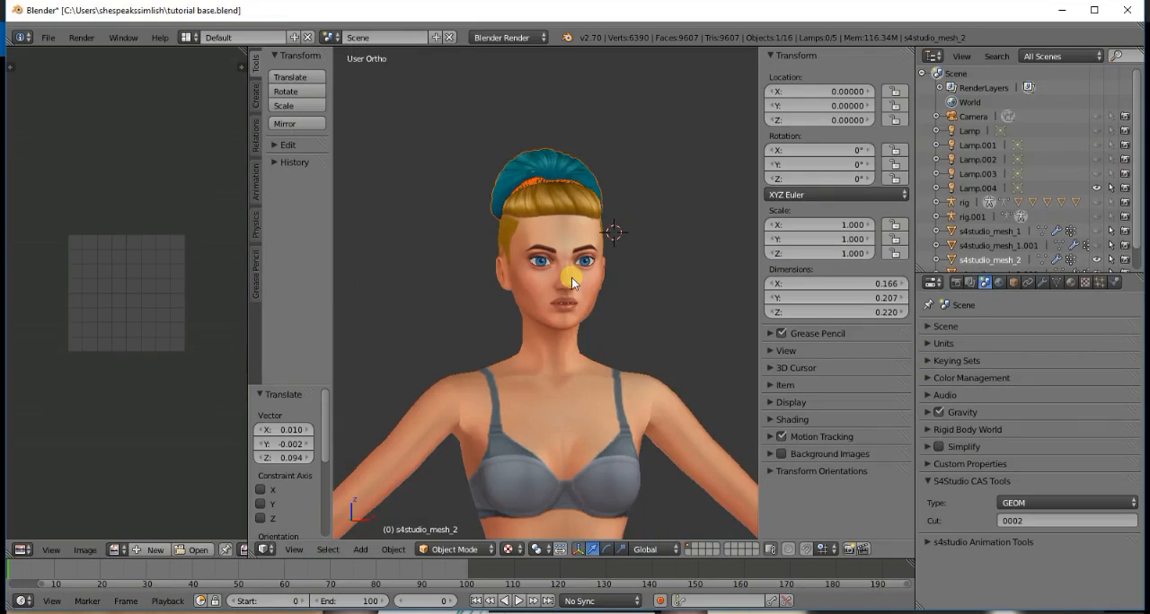
- Examine how the appended bun sits on the base hair from the side, front and back
key("KP_3")
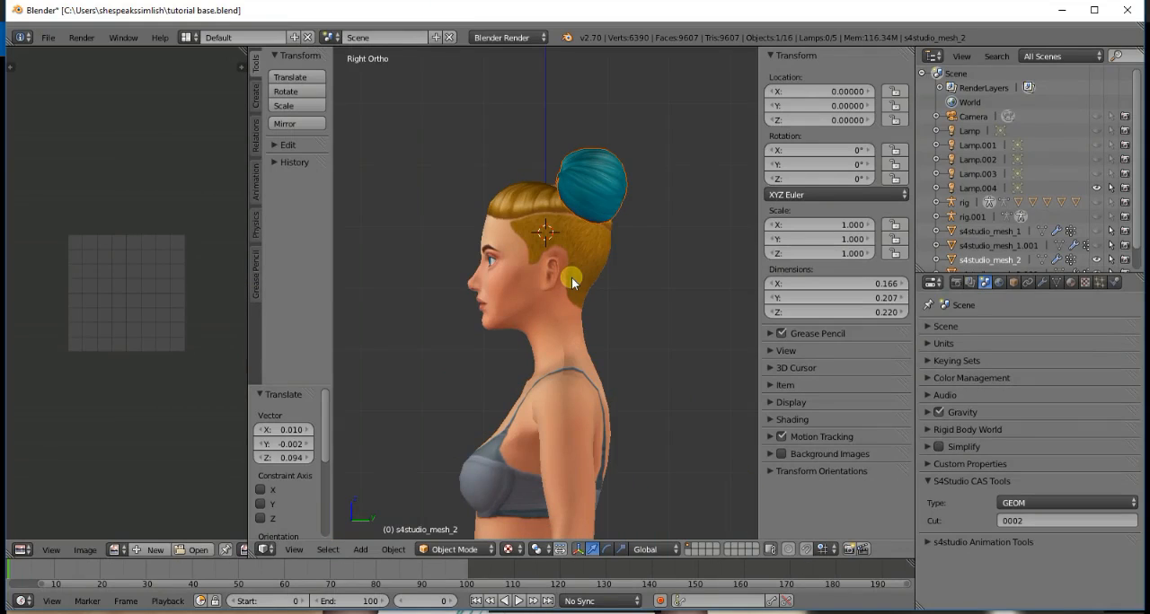
scroll(1010, 215, "down", 1)
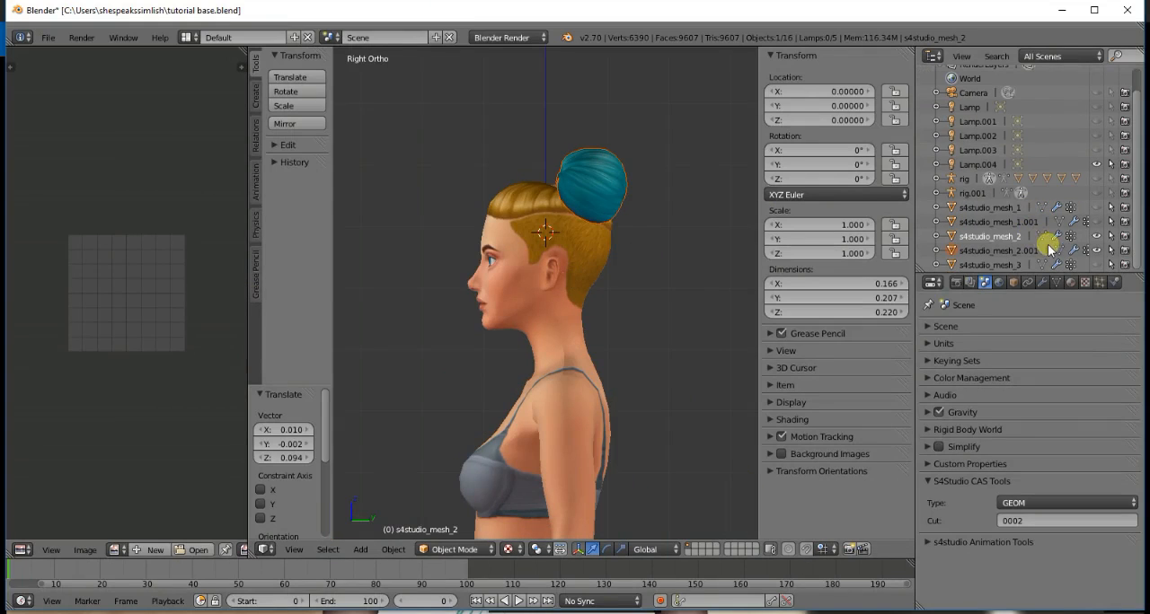
key("KP_1")
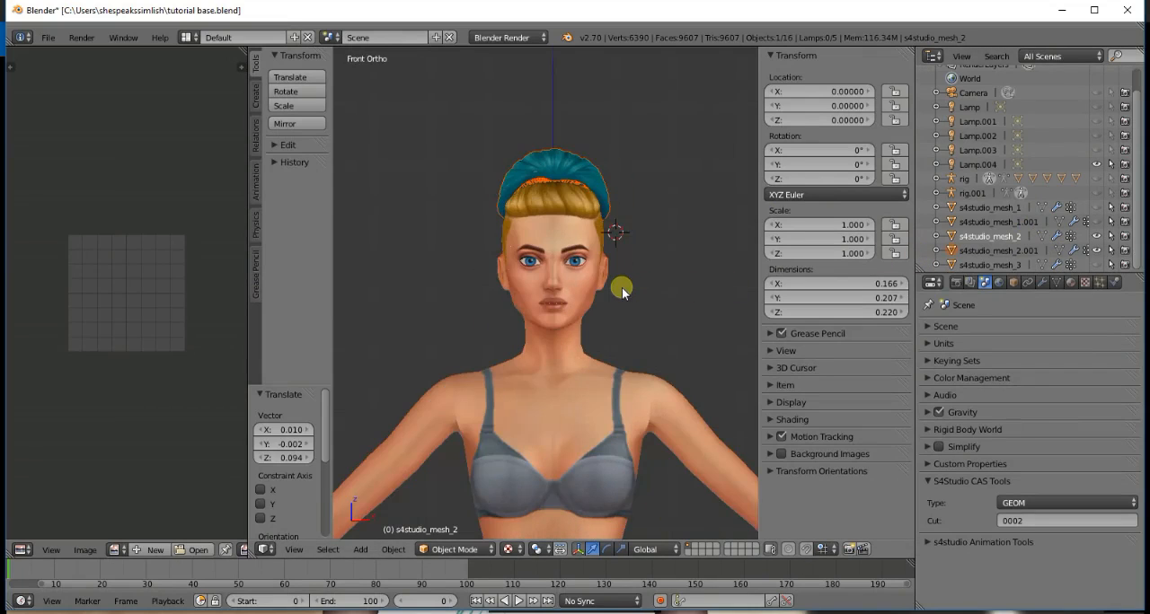
key("KP_4")
key("KP_4")
key("KP_4")
key("KP_4")
key("KP_4")
key("KP_4")
key("KP_4")
key("KP_4")
key("KP_4")
key("KP_4")
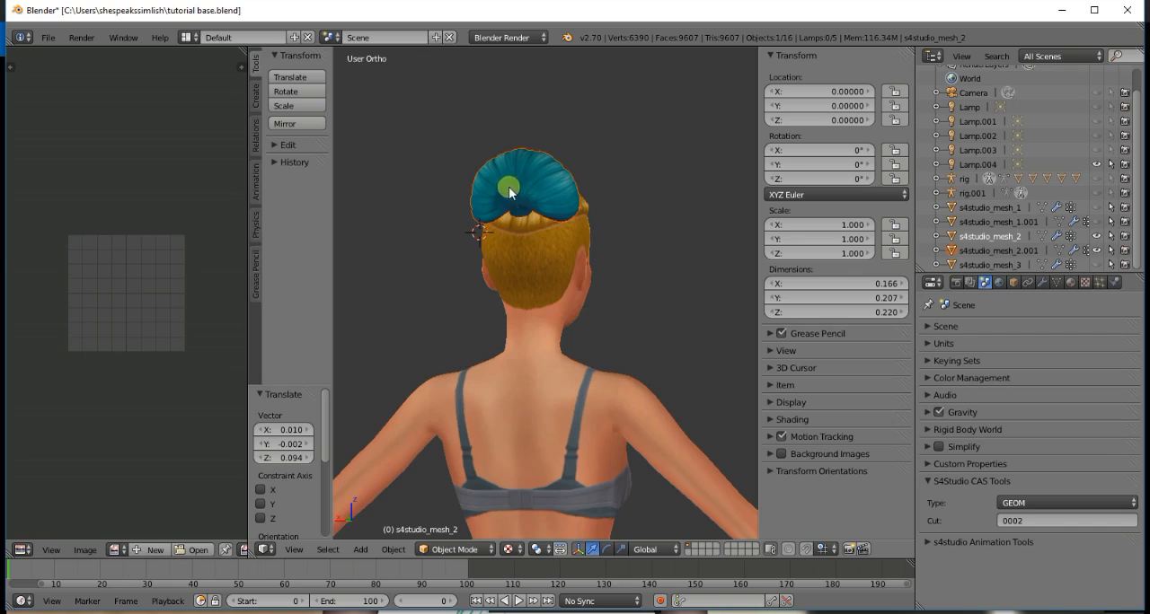
key("KP_1")
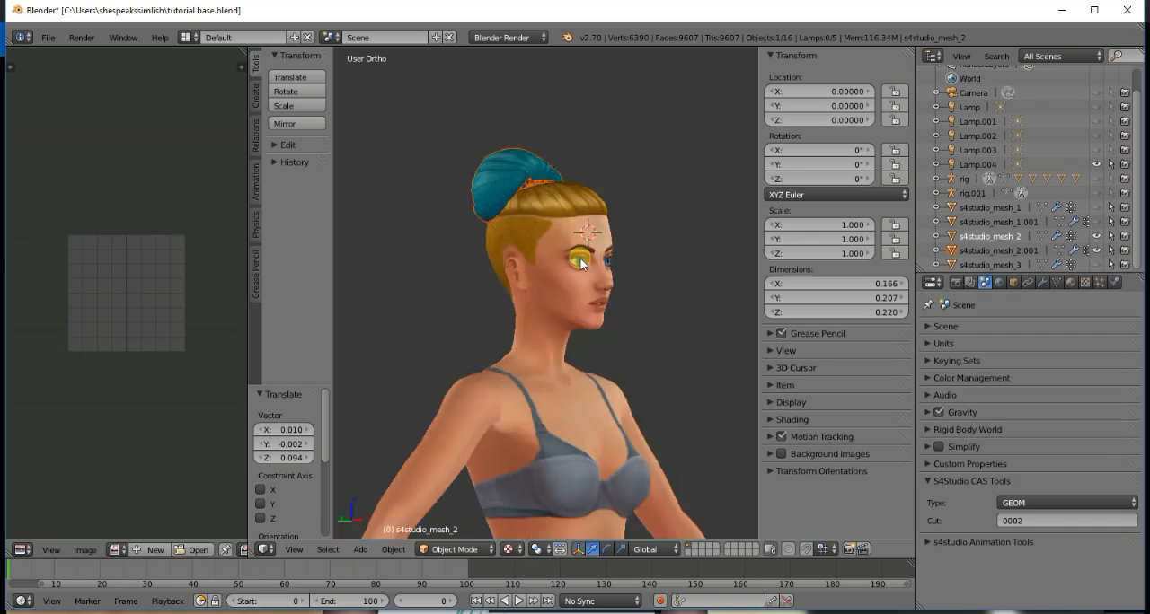
key("KP_4")
key("KP_4")
key("KP_4")
key("KP_4")
key("KP_4")
key("KP_4")
key("KP_4")
key("KP_4")
key("KP_4")
key("KP_4")
key("KP_4")
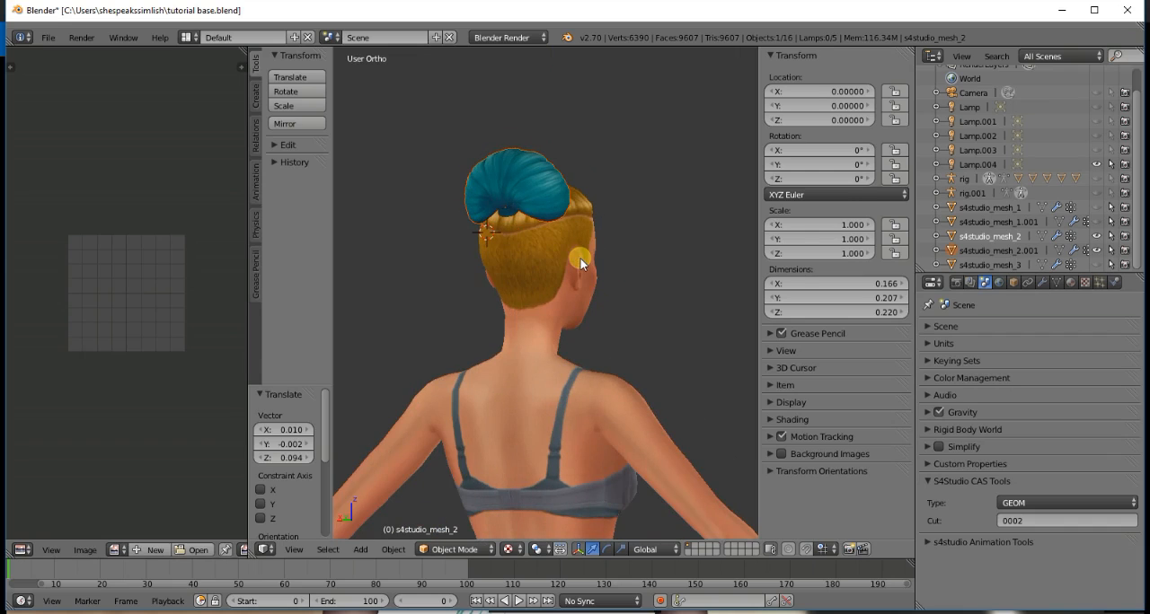
key("KP_1")
- Rotate the appended bun by about -185° in top view to bring it to the front of the head
key("KP_7")
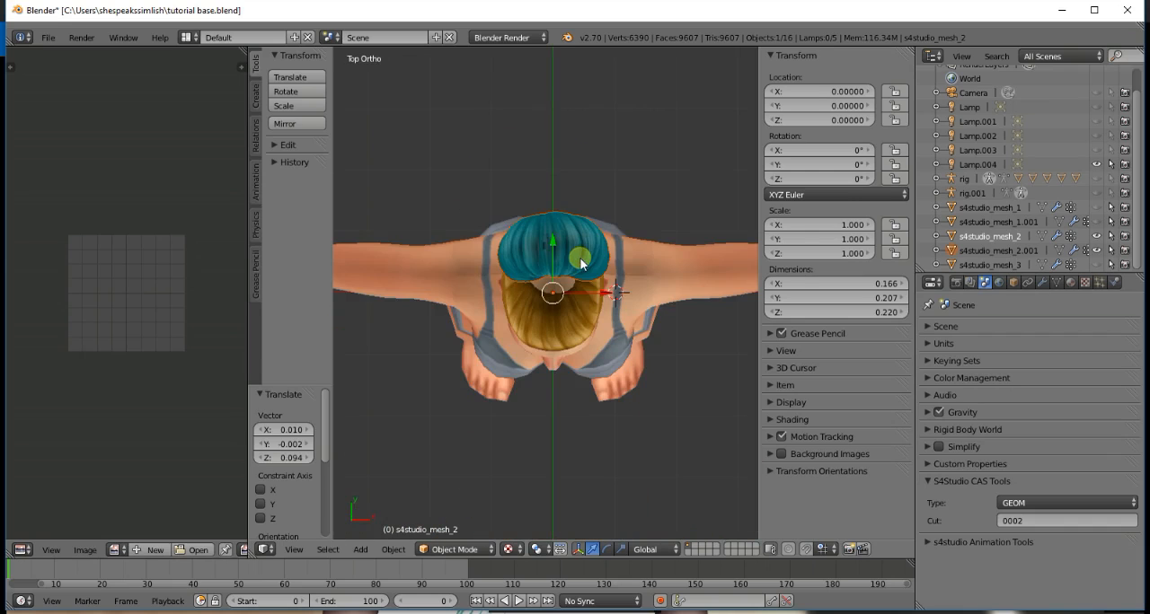
scroll(590, 257, "up", 4)
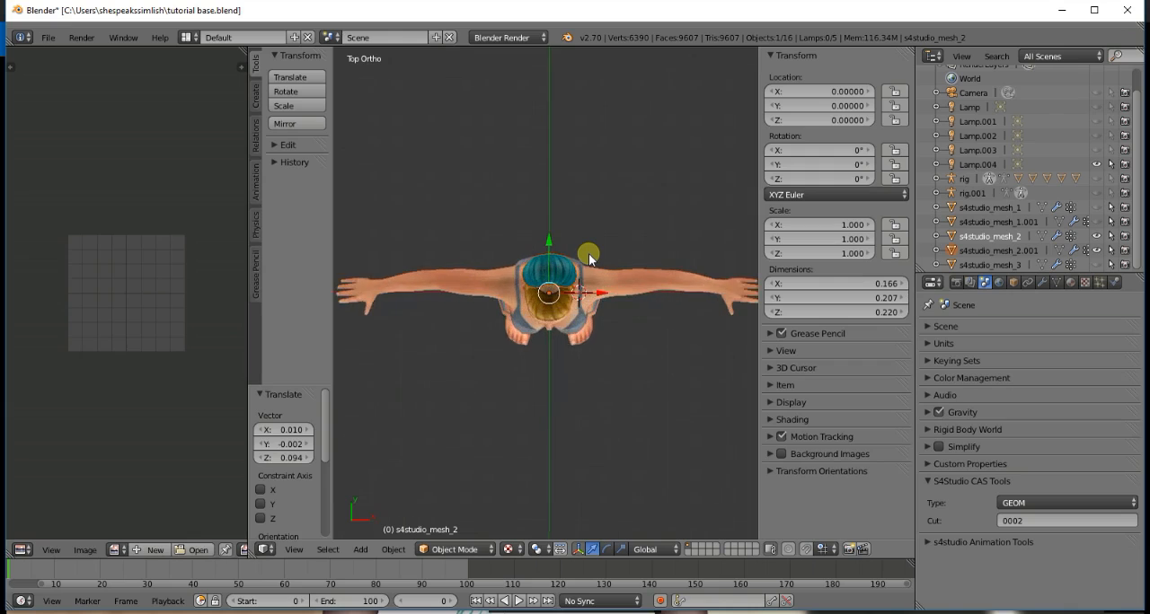
scroll(588, 259, "down", 4)
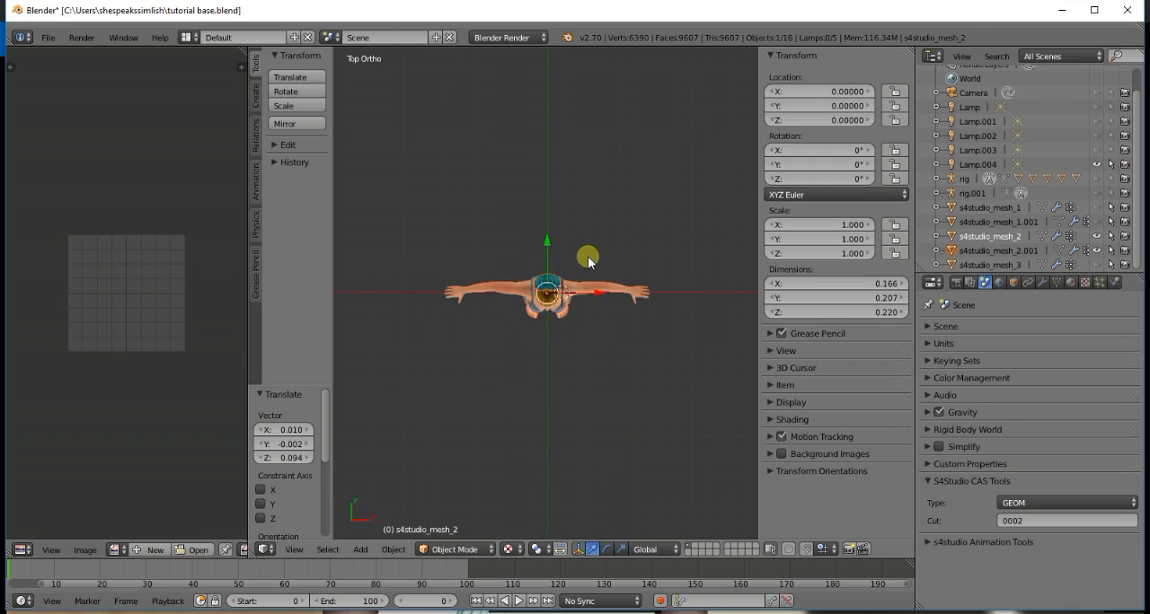
key("shift+d")
key("r")
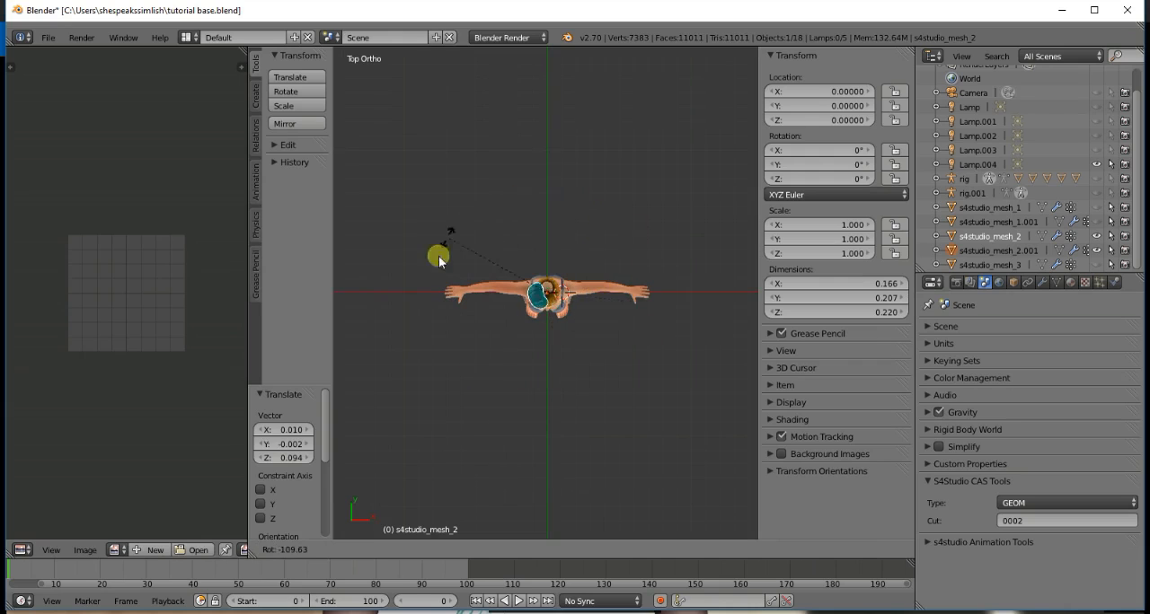
left_click(490, 351)
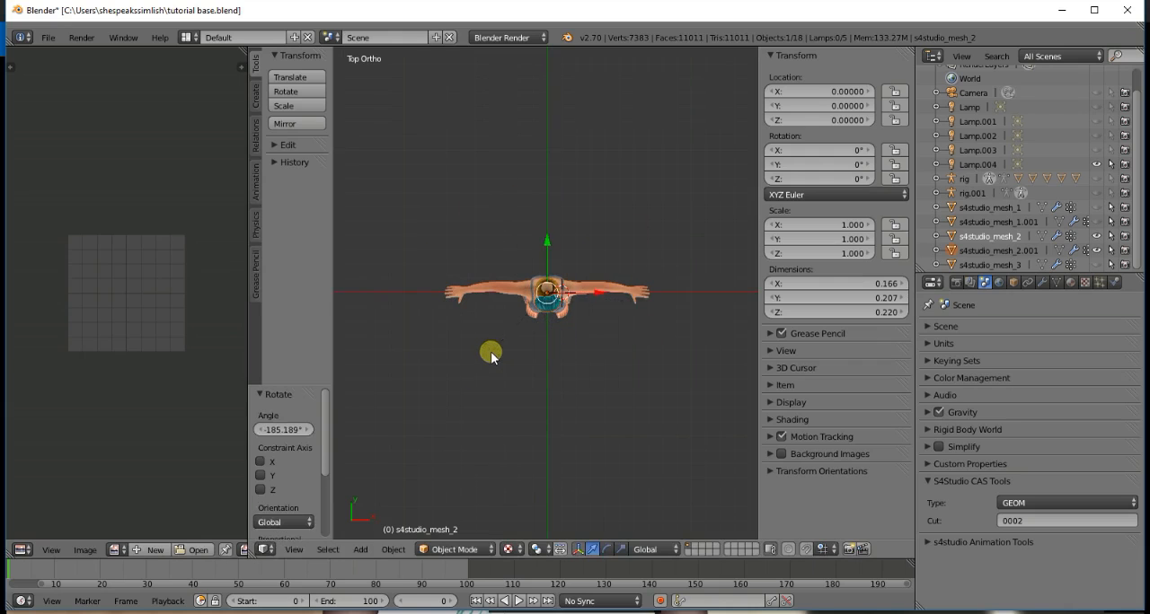
key("KP_1")
scroll(480, 363, "up", 4)
scroll(479, 363, "up", 2)
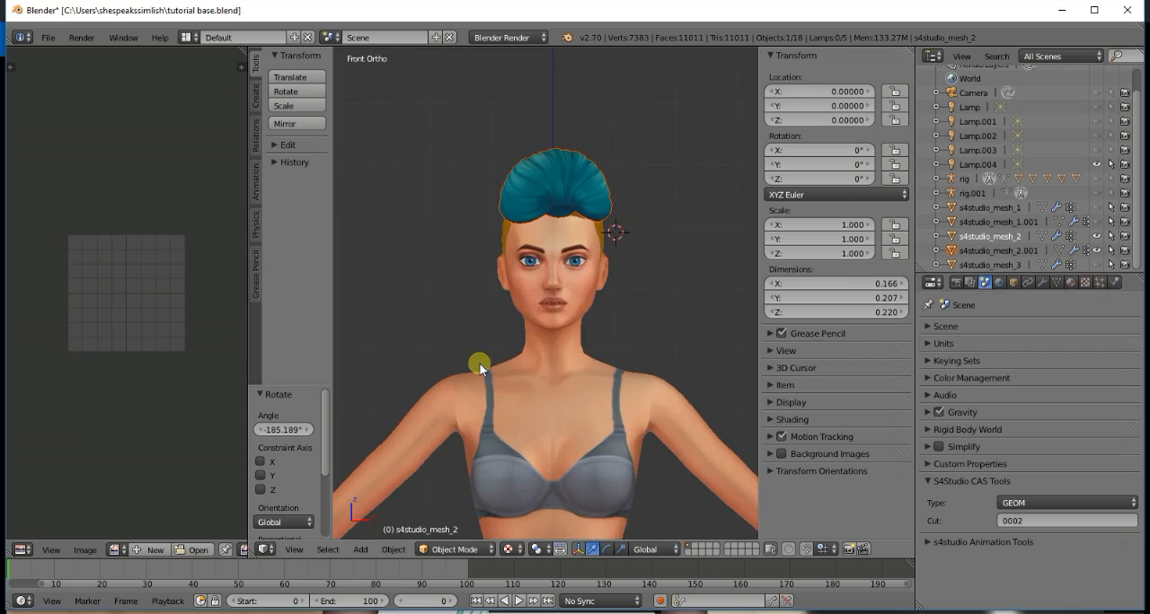
- Rotate the bun by about 10° in top view to center it over the forehead, and check it from the front
key("KP_7")
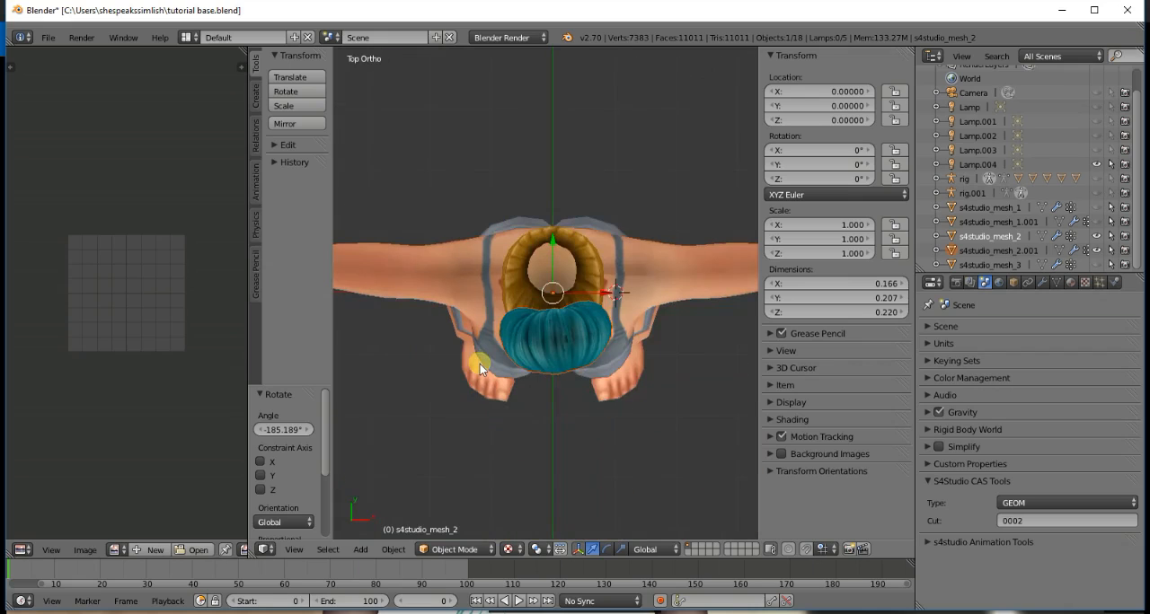
key("r")
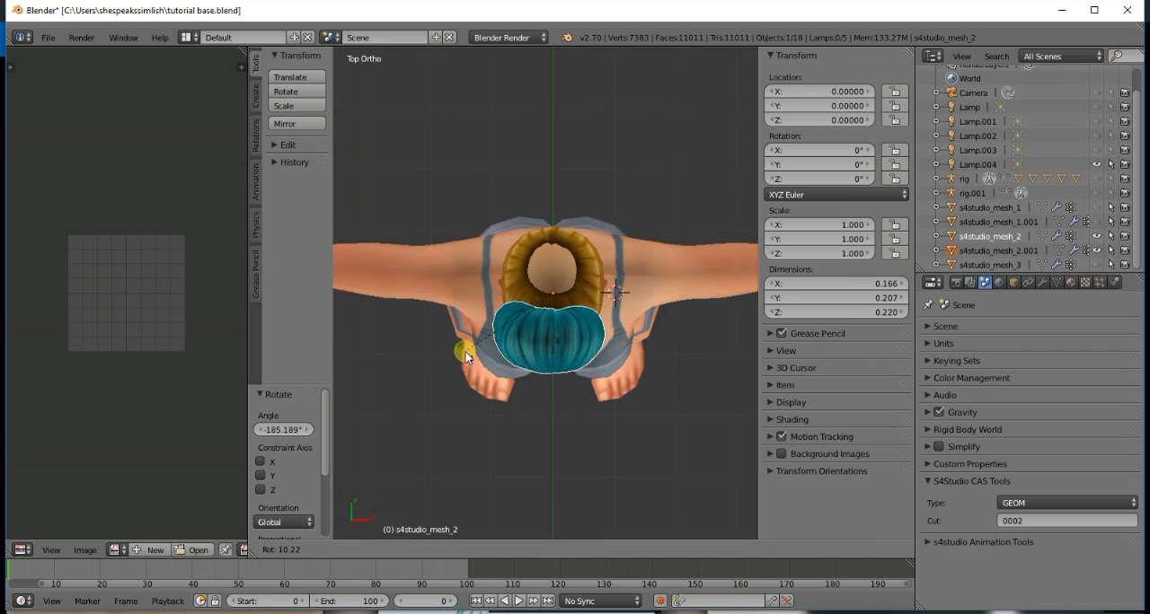
left_click(467, 351)
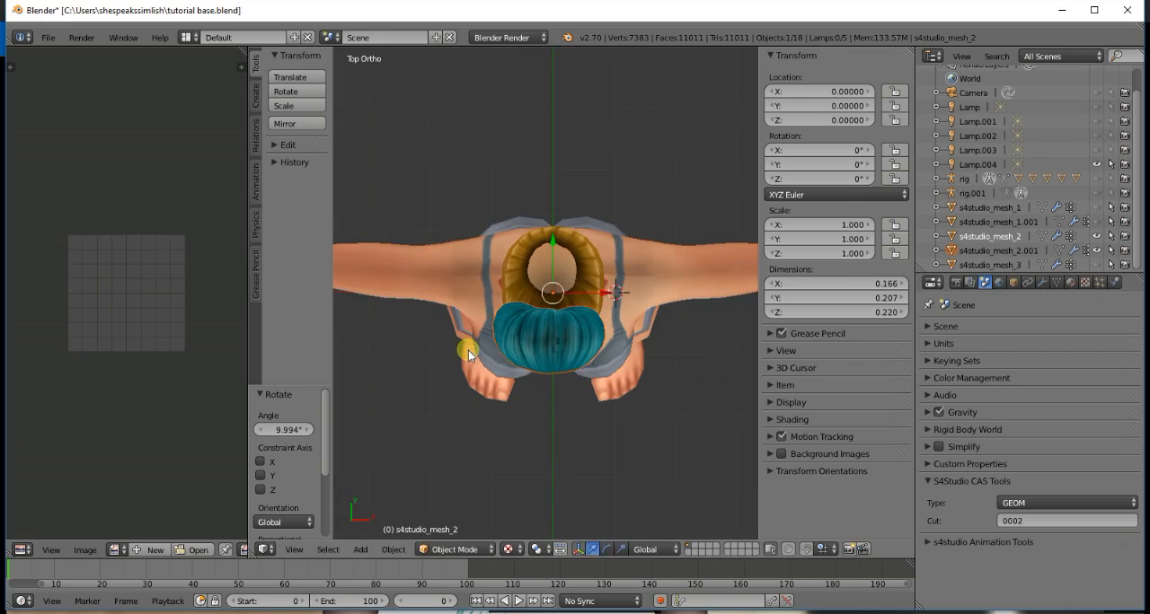
key("KP_1")
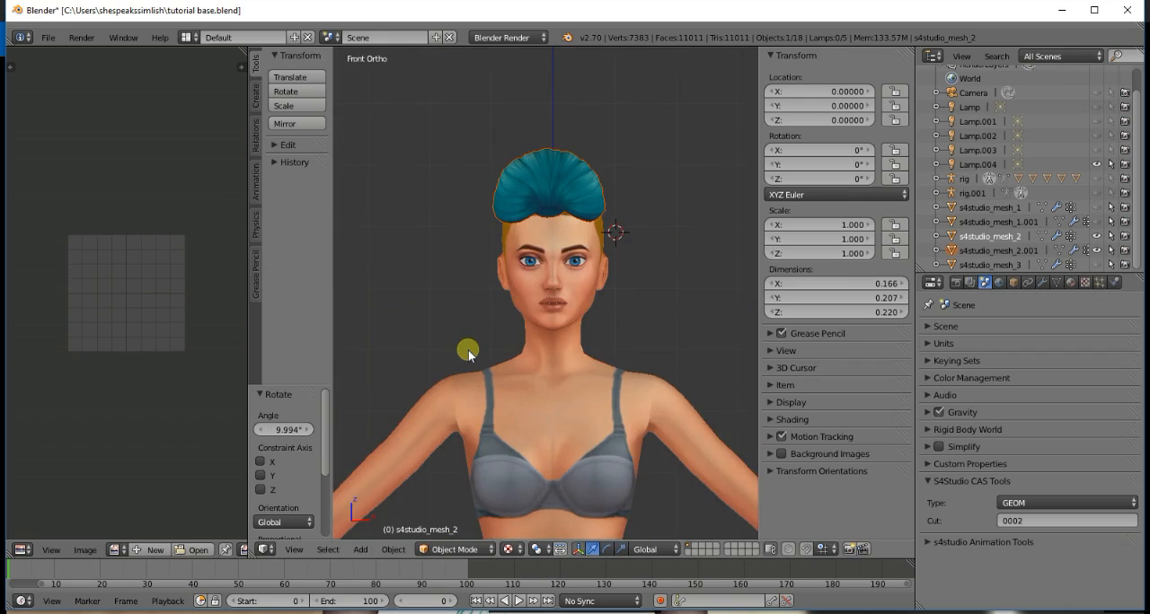
- Tilt the bun by rotating it about 29° in side view
key("KP_3")
scroll(468, 353, "down", 5)
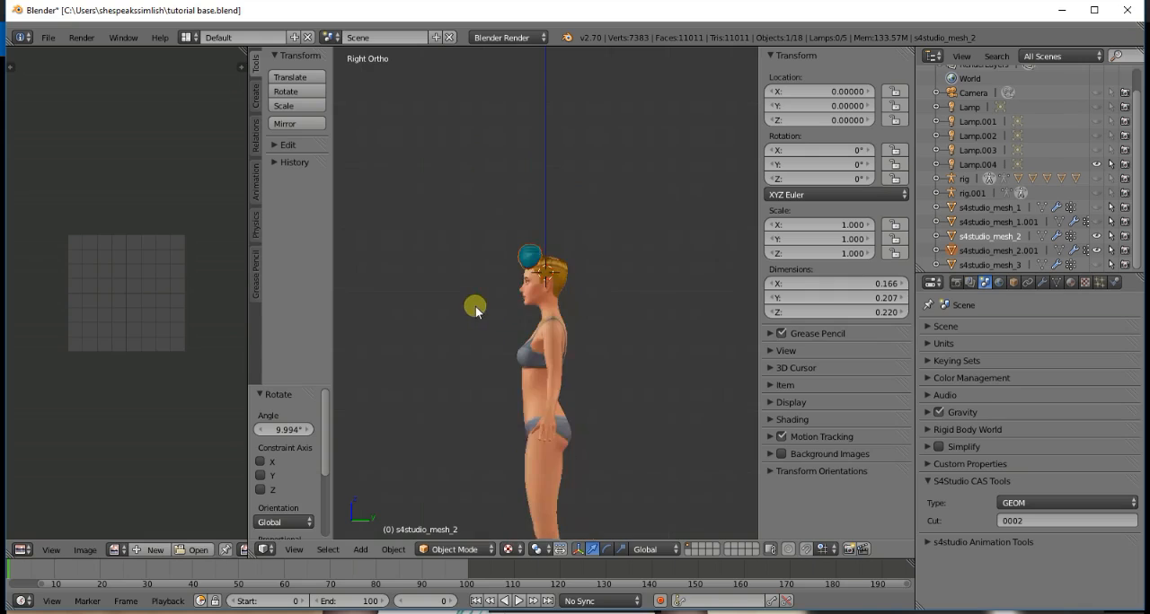
key("r")
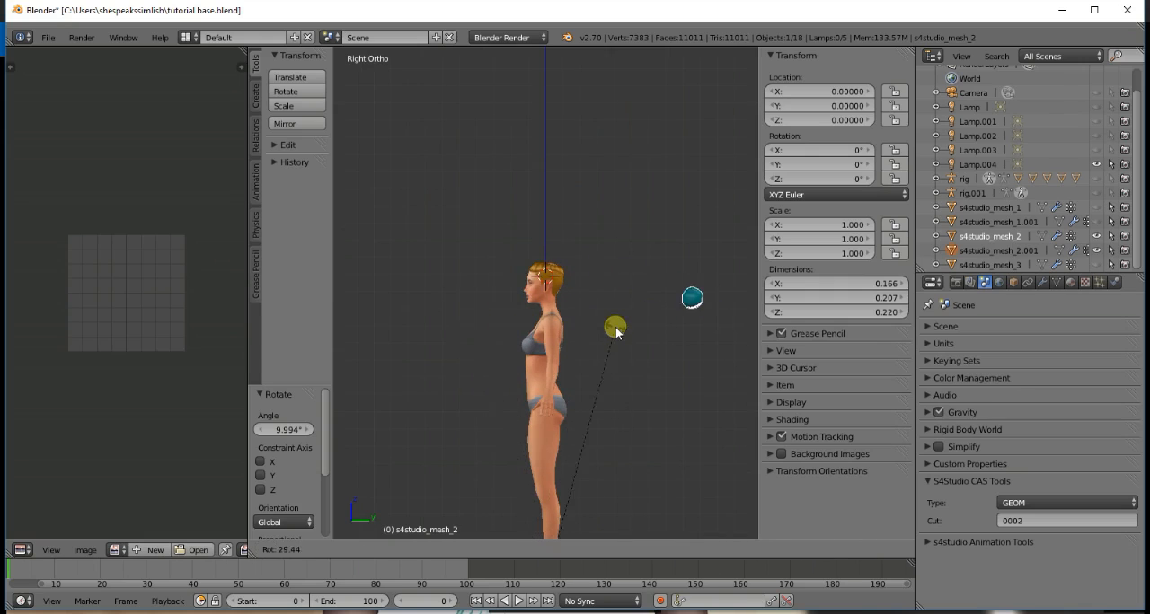
left_click(615, 327)
- Move the tilted bun above the head in two moves, about Y -1.170, Z 0.414 and Y 0.418, Z 0.263
key("g")
left_click(415, 260)
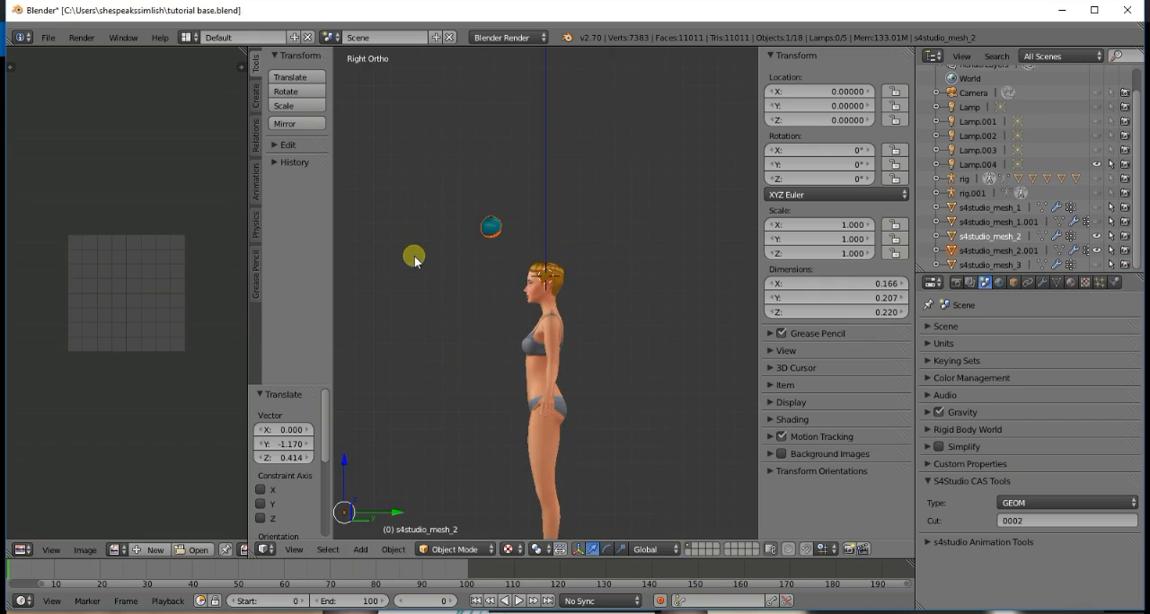
key("g")
left_click(486, 213)
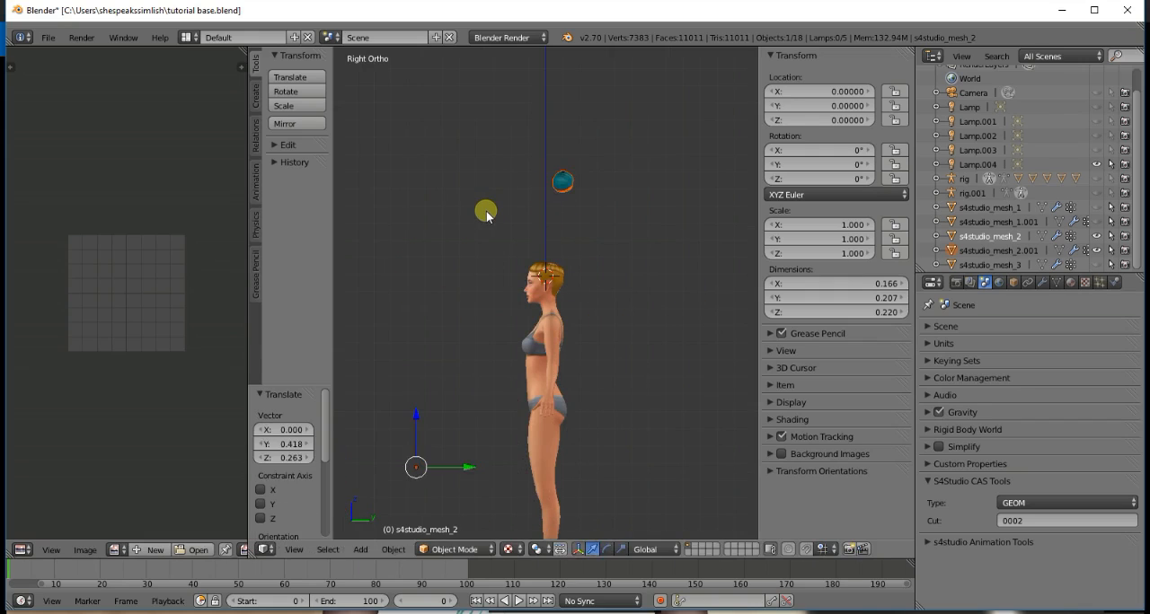
- Move the bun about -0.021 along Z and shift it forward along Y so it sits above the front of the head
key("g")
key("z")
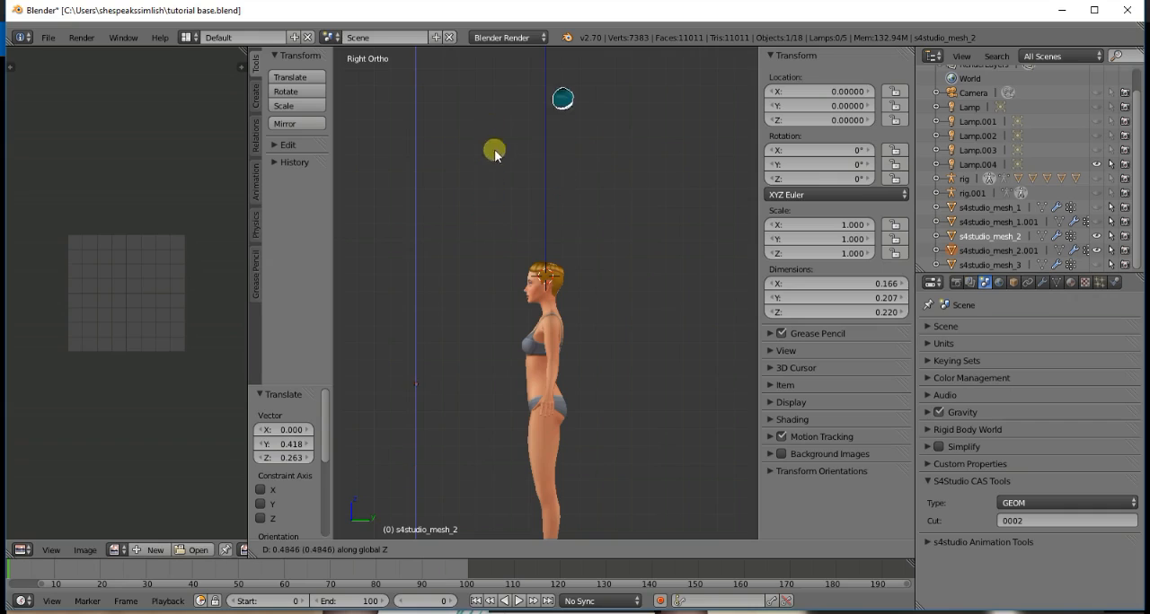
left_click(506, 217)
key("g")
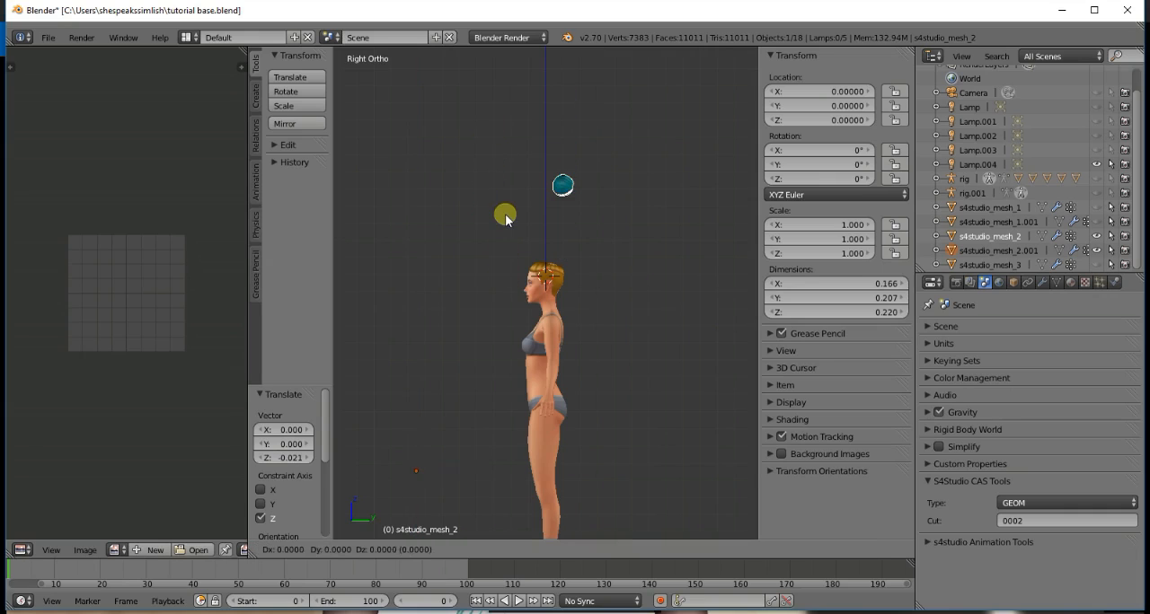
key("y")
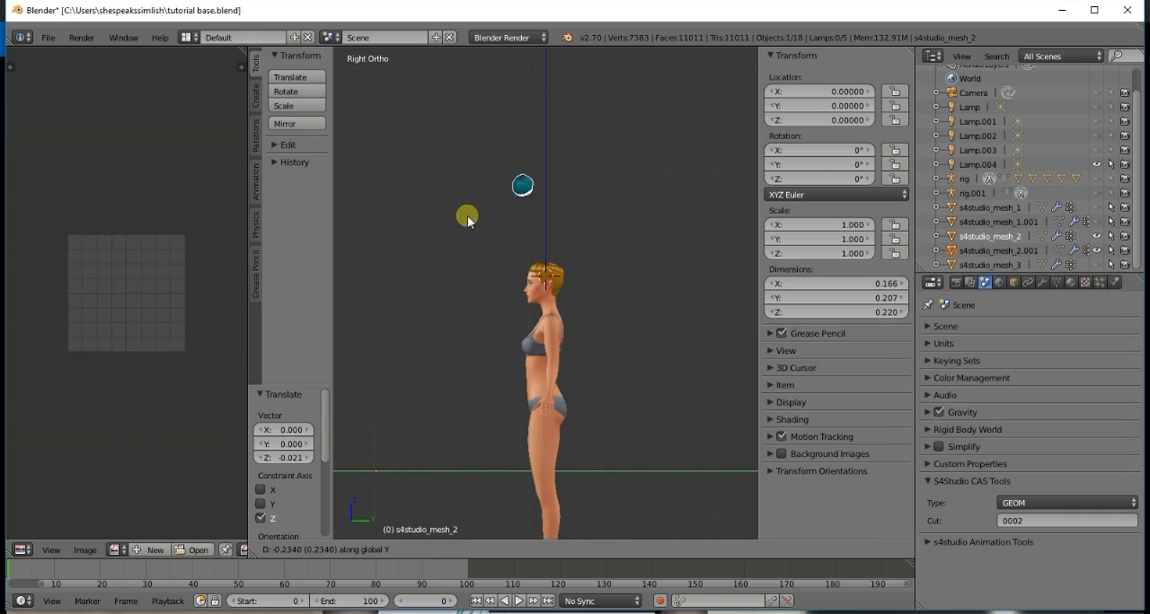
left_click(467, 216)
- Shift the bun sideways by about 0.180 along X in front view
key("g")
key("x")
left_click(467, 217)
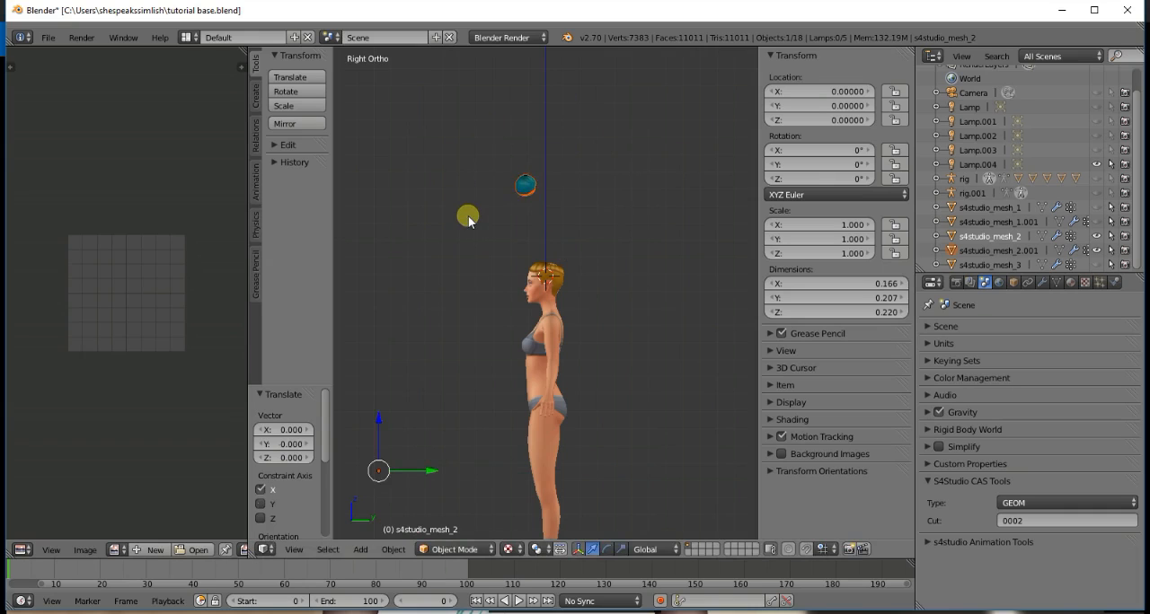
key("KP_1")
key("g")
key("x")
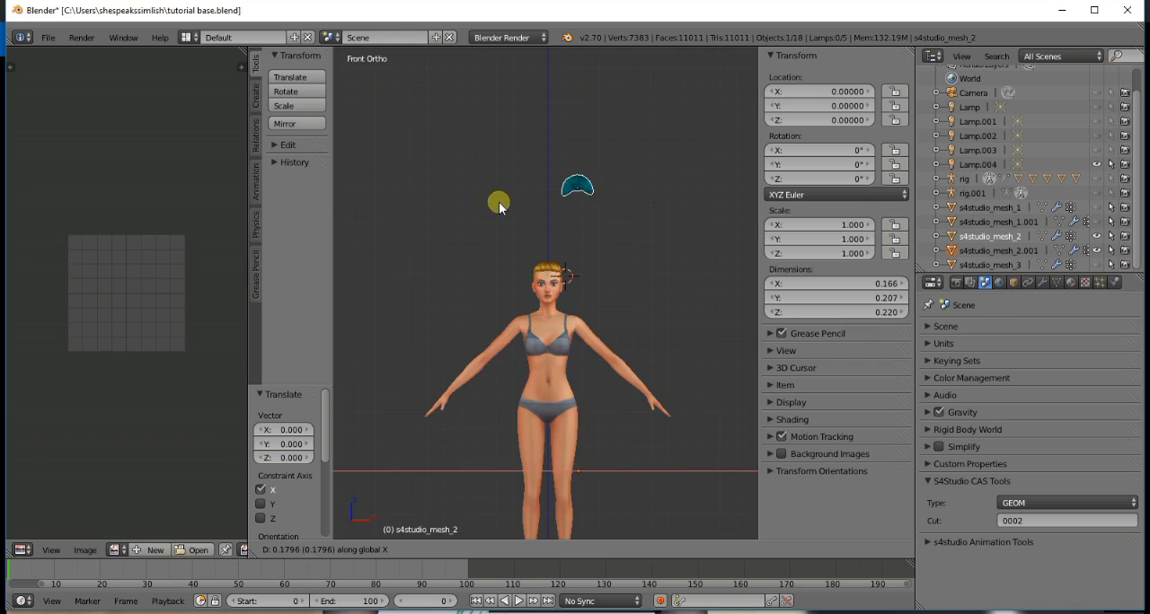
left_click(500, 205)
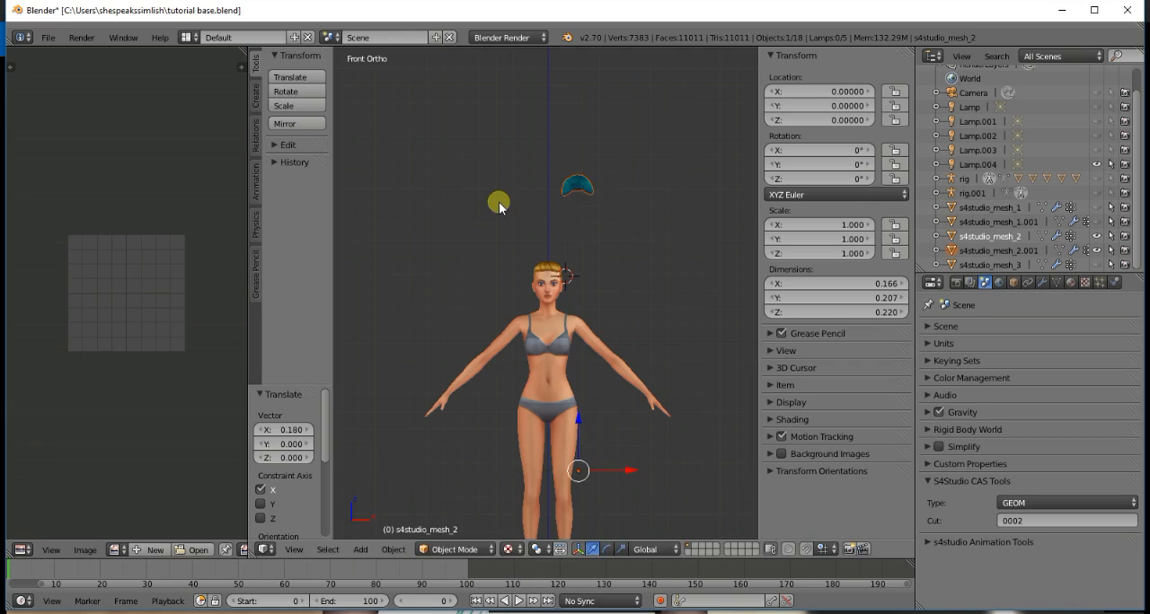
- Rotate the bun about 45° in side view and move it about Y -0.738, Z 0.697 to the rear crown of the head
key("KP_3")
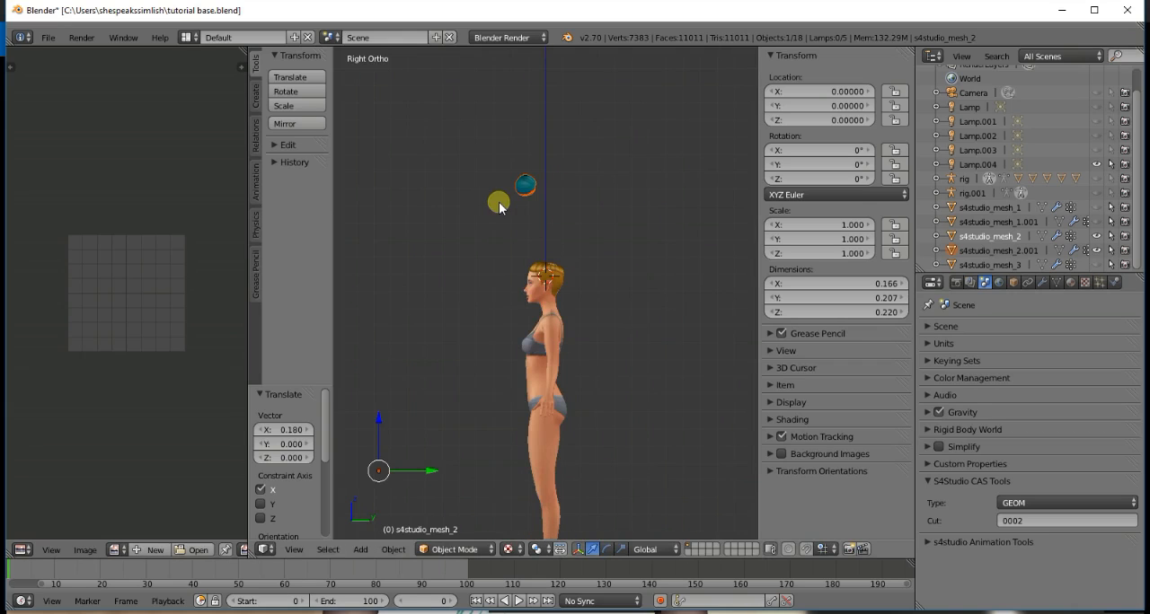
scroll(497, 203, "down", 5)
key("r")
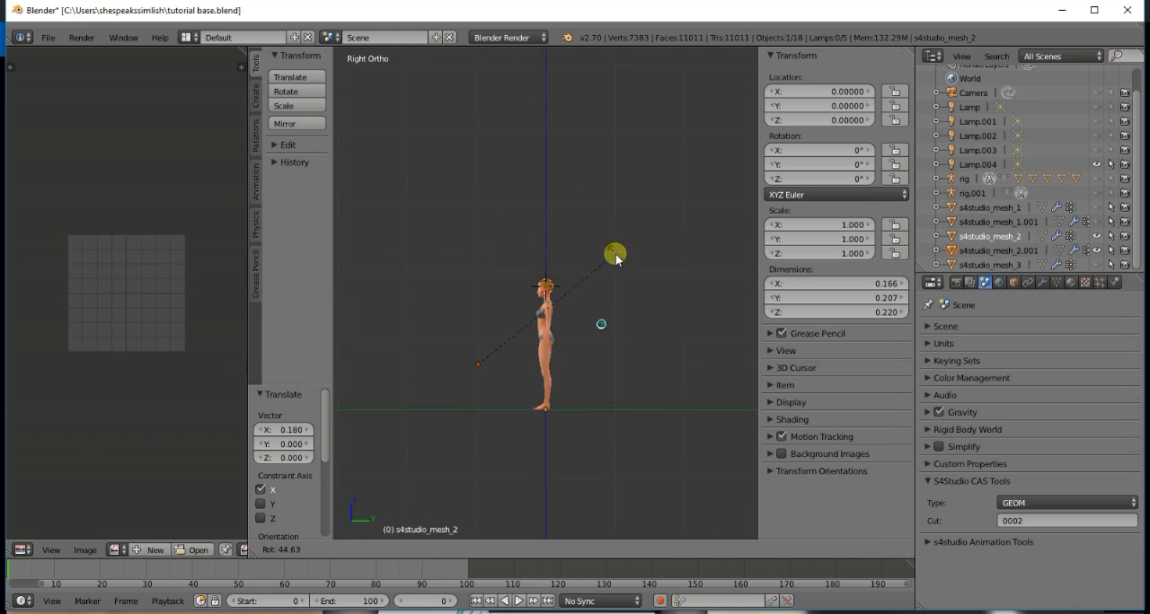
key("Escape")
key("g")
left_click(565, 205)
scroll(562, 220, "up", 3)
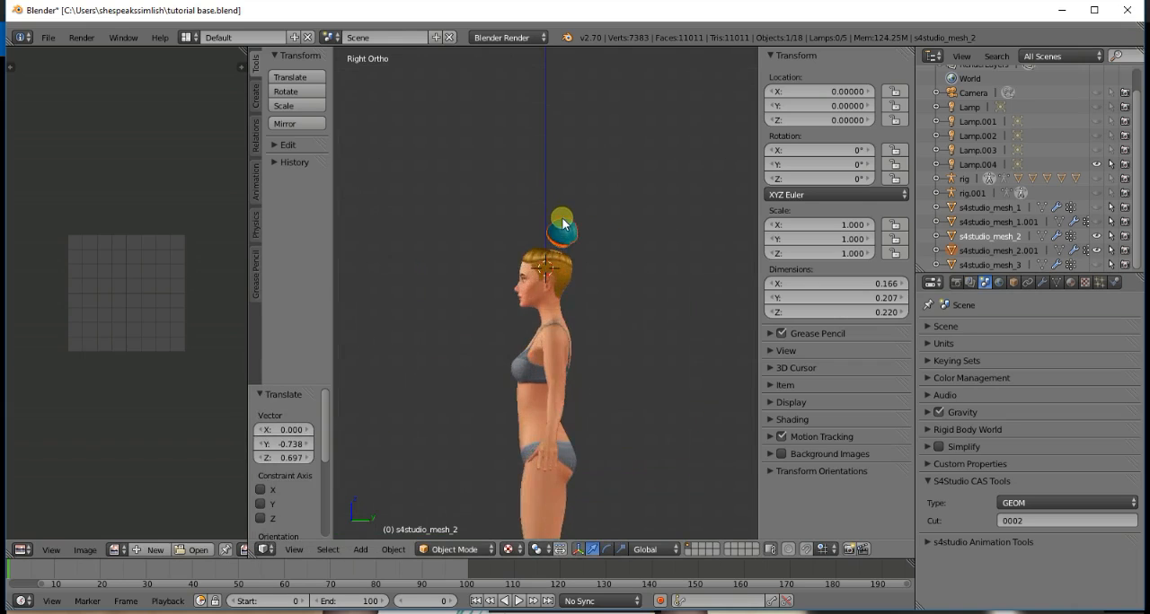
scroll(562, 222, "up", 2)
- Center the bun on the head in front view by moving it about X -0.171, Z -0.069, and check it from behind
key("KP_1")
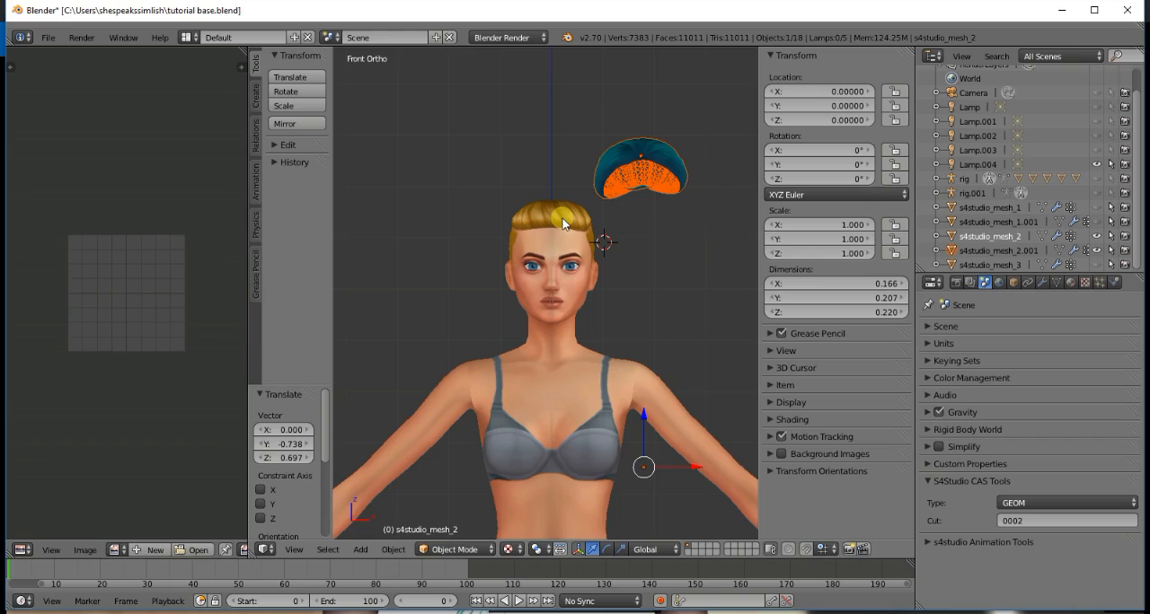
key("g")
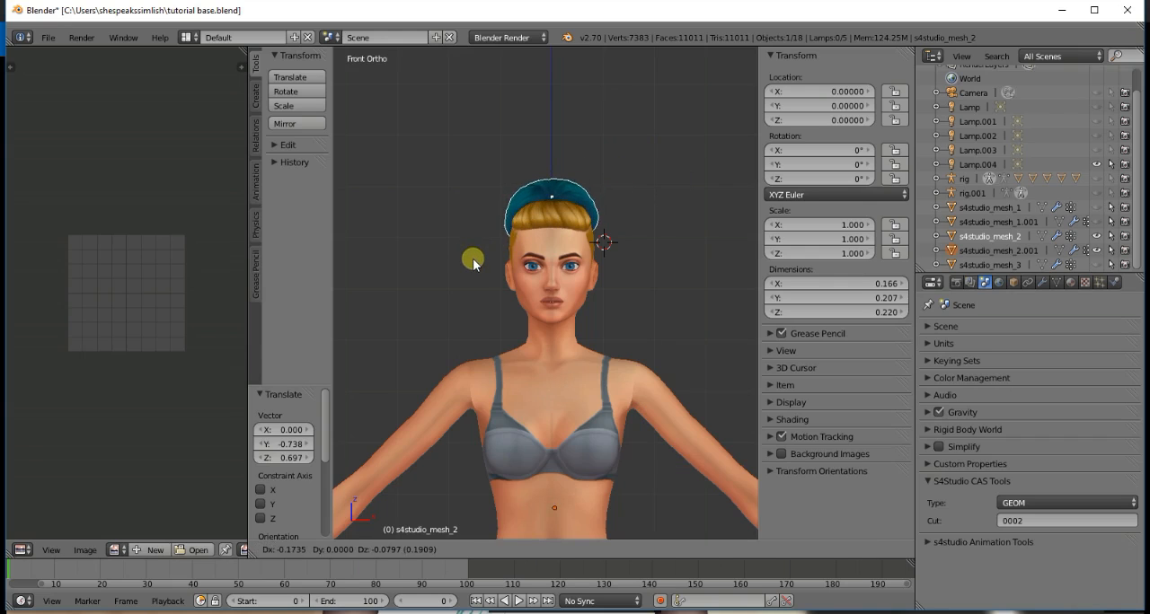
left_click(474, 253)
key("KP_4")
key("KP_4")
key("KP_4")
key("KP_4")
key("KP_4")
key("KP_4")
key("KP_4")
key("KP_4")
key("KP_4")
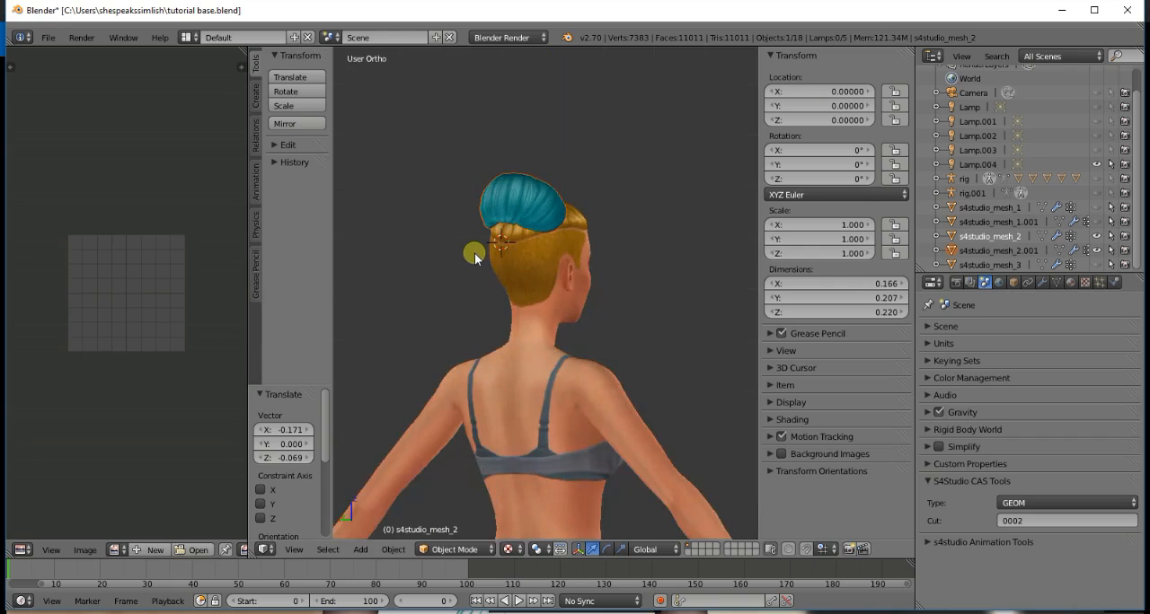
key("KP_4")
key("KP_4")
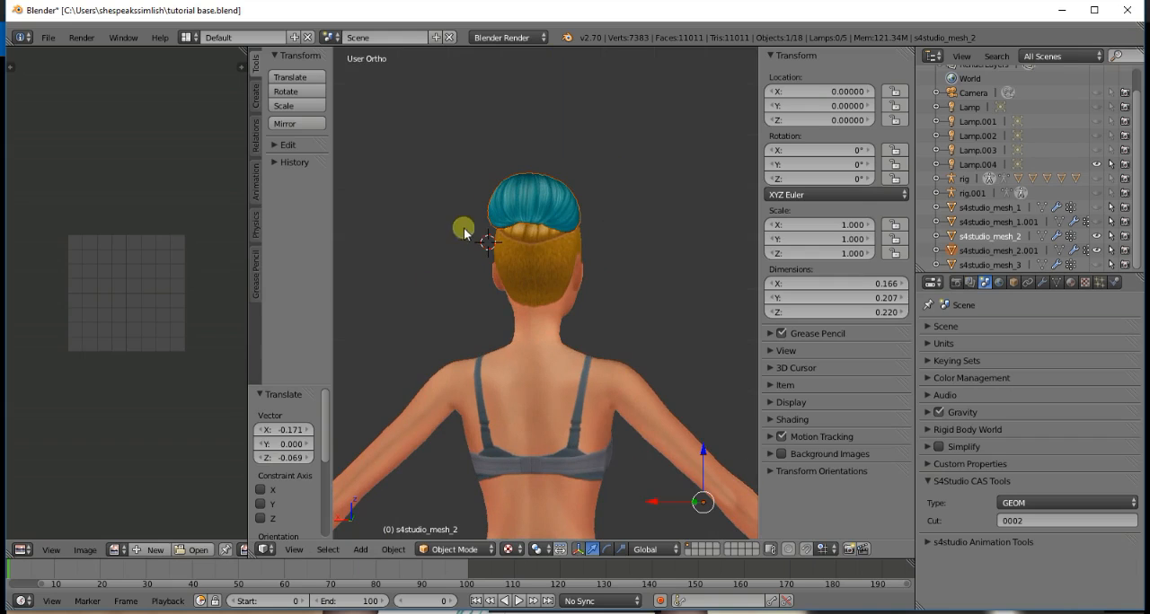
- Rotate the bun by about 9.3° in top view
key("KP_7")
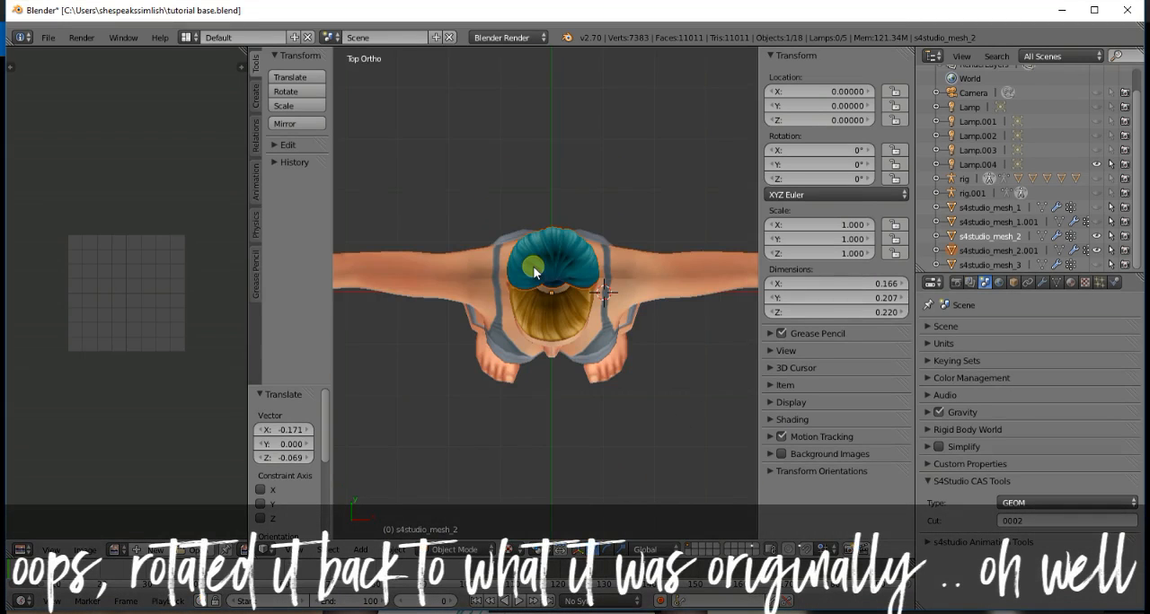
scroll(534, 268, "down", 3)
key("t")
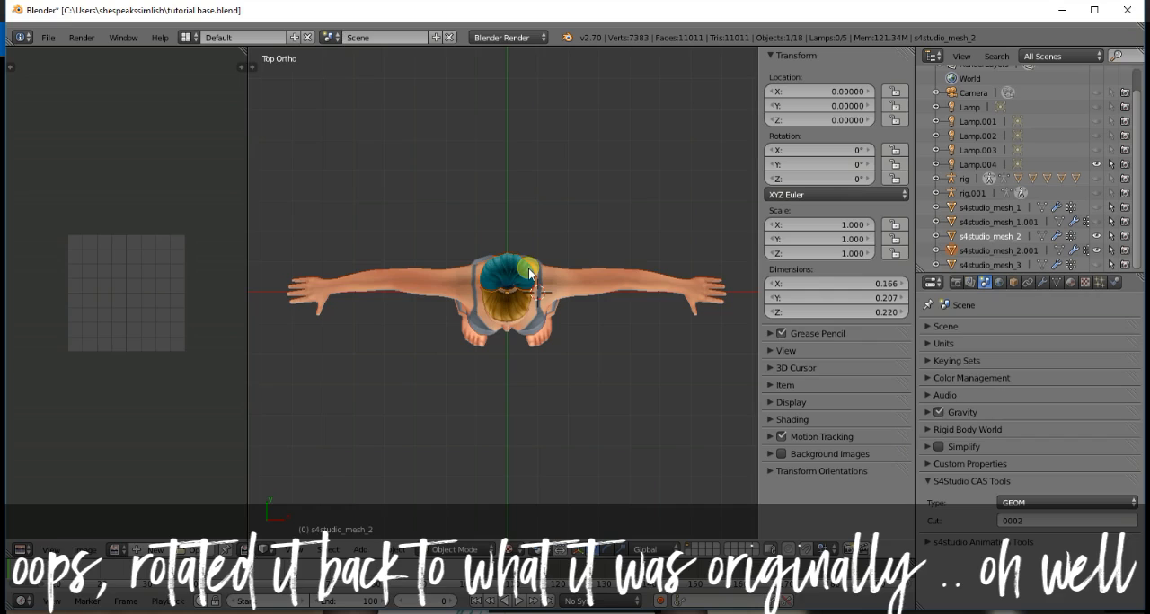
key("t")
key("r")
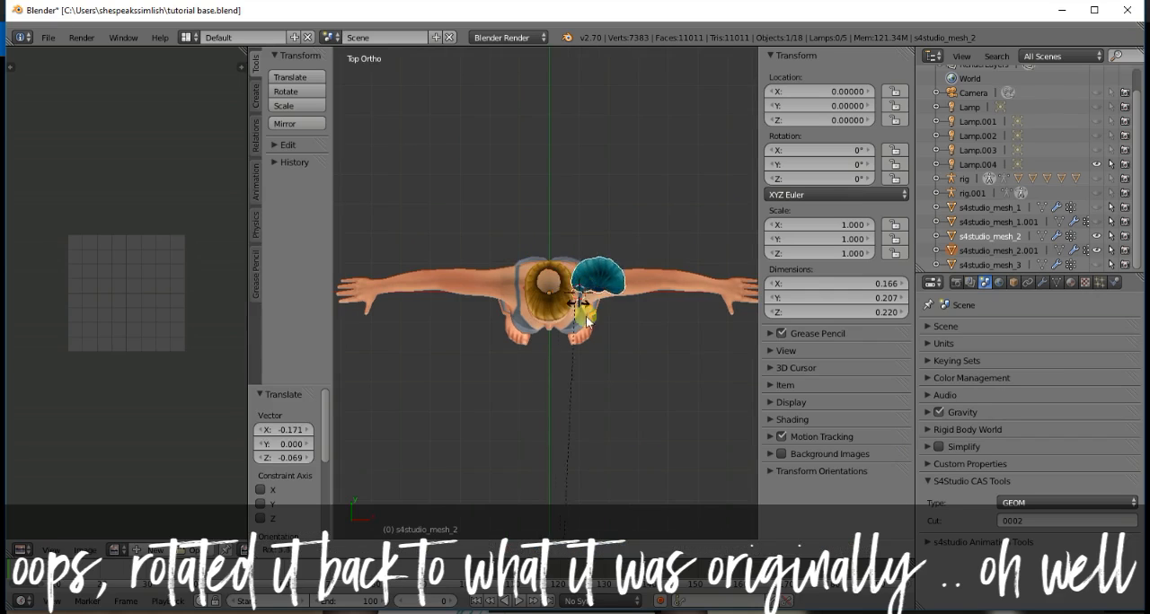
left_click(611, 369)
scroll(603, 359, "down", 5)
scroll(604, 361, "down", 3)
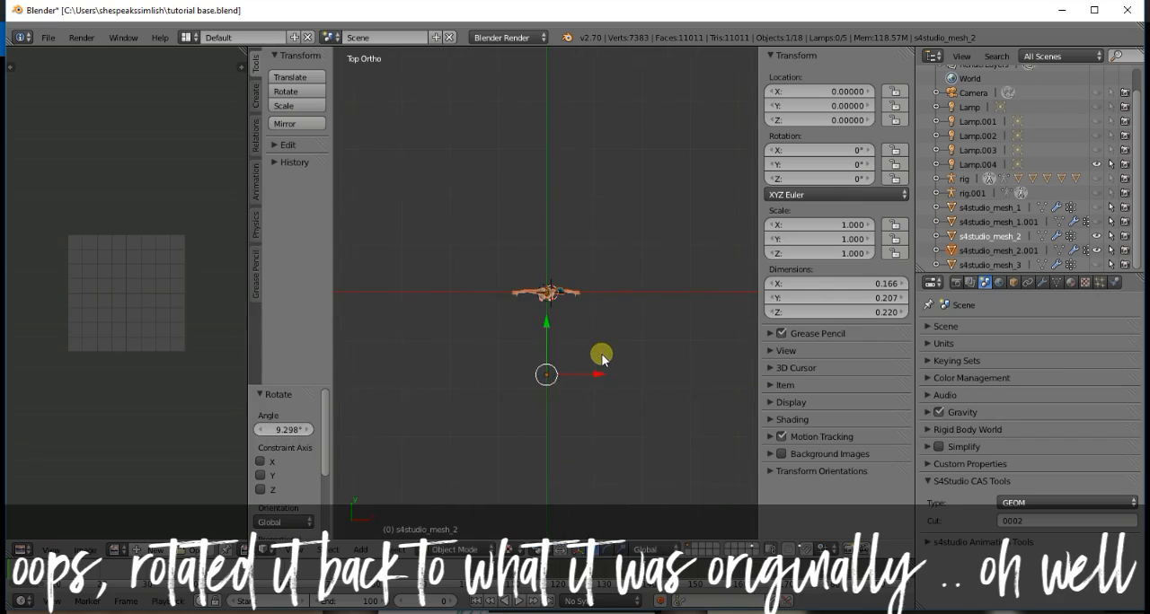
- Rotate the bun about 171.3° in top view and move it about X 0.015, Y 3.488 back onto the head
key("r")
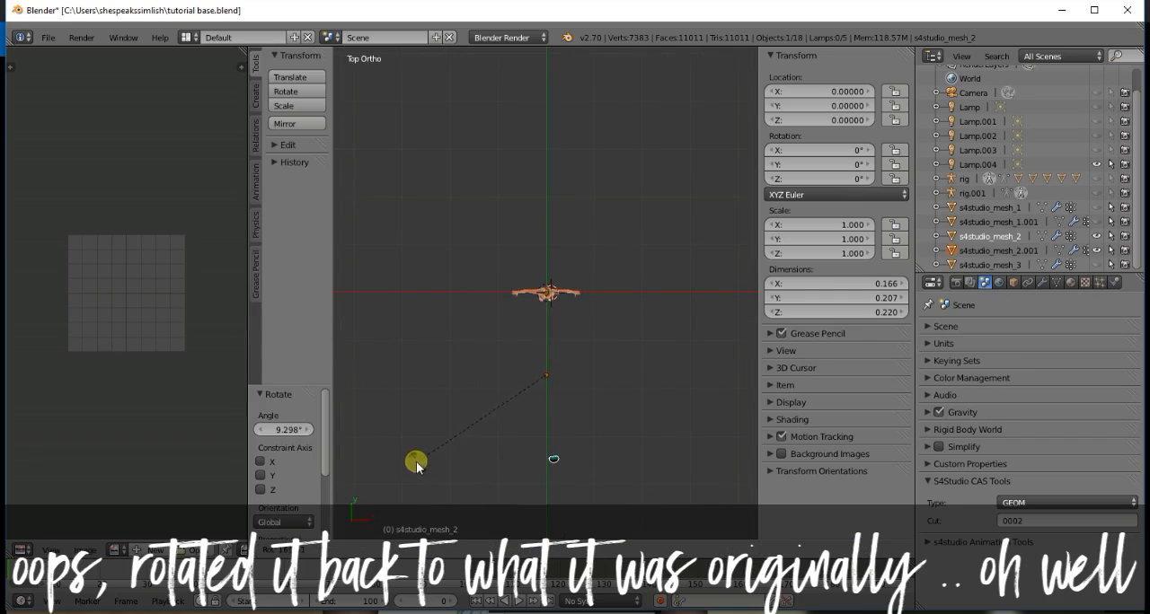
left_click(392, 457)
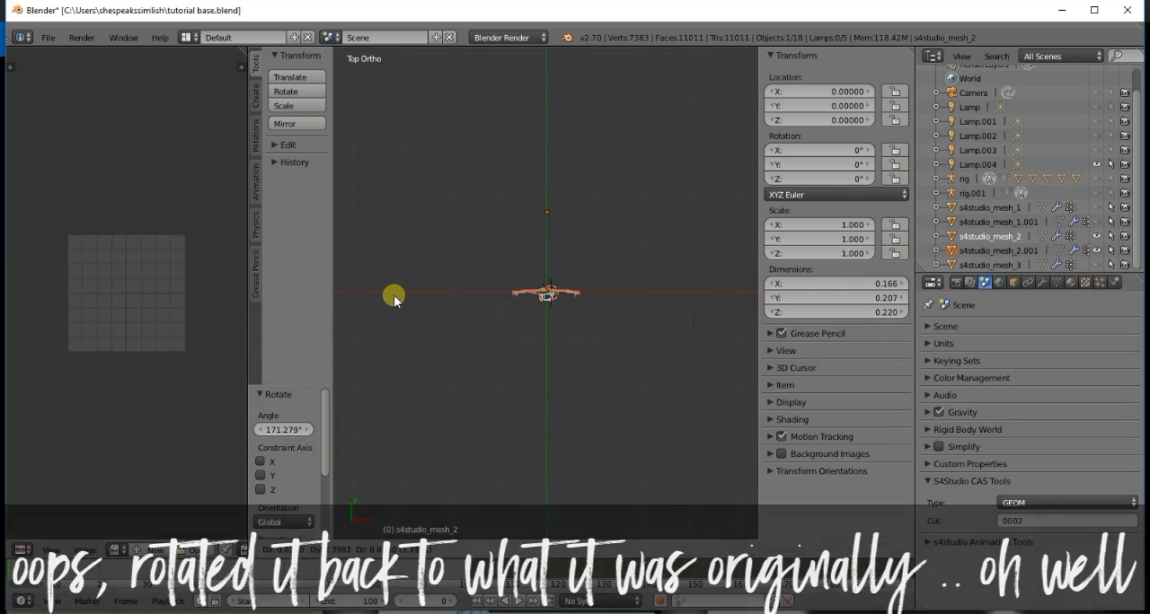
key("ctrl+z")
key("KP_1")
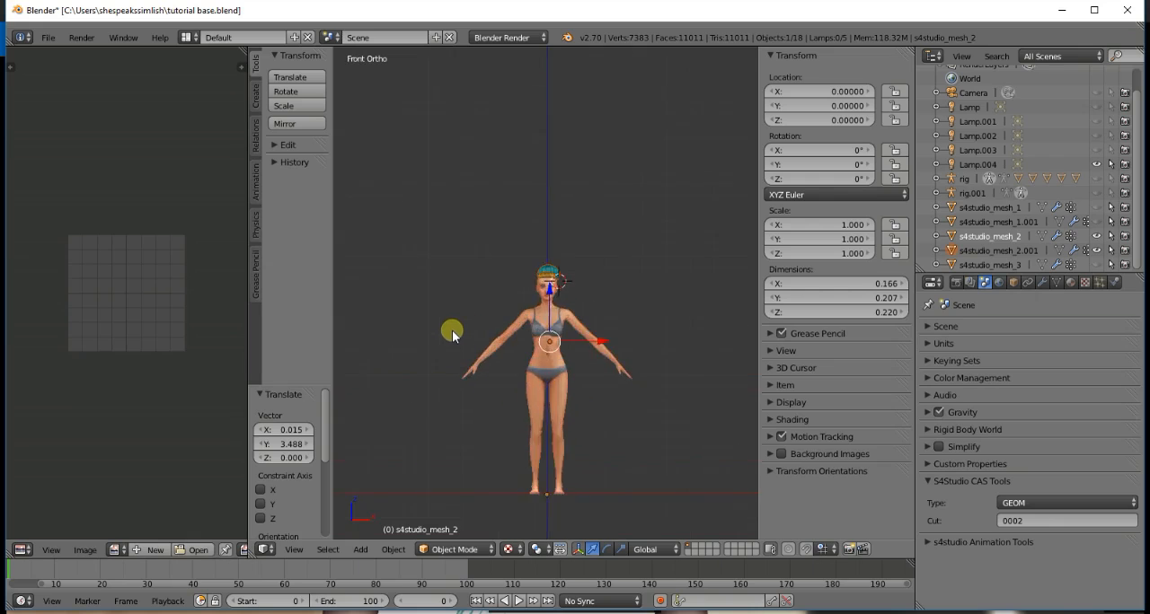
scroll(451, 329, "up", 4)
- Tilt the bun in side view and move it about Y -0.377, Z -0.590 to rest on top of the head
key("KP_3")
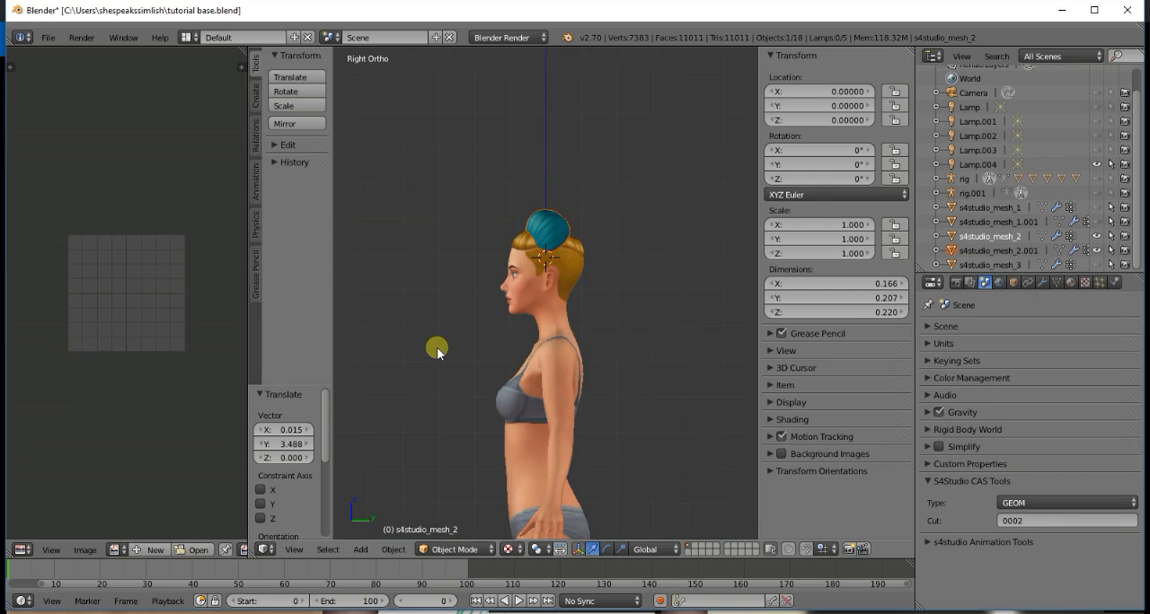
key("r")
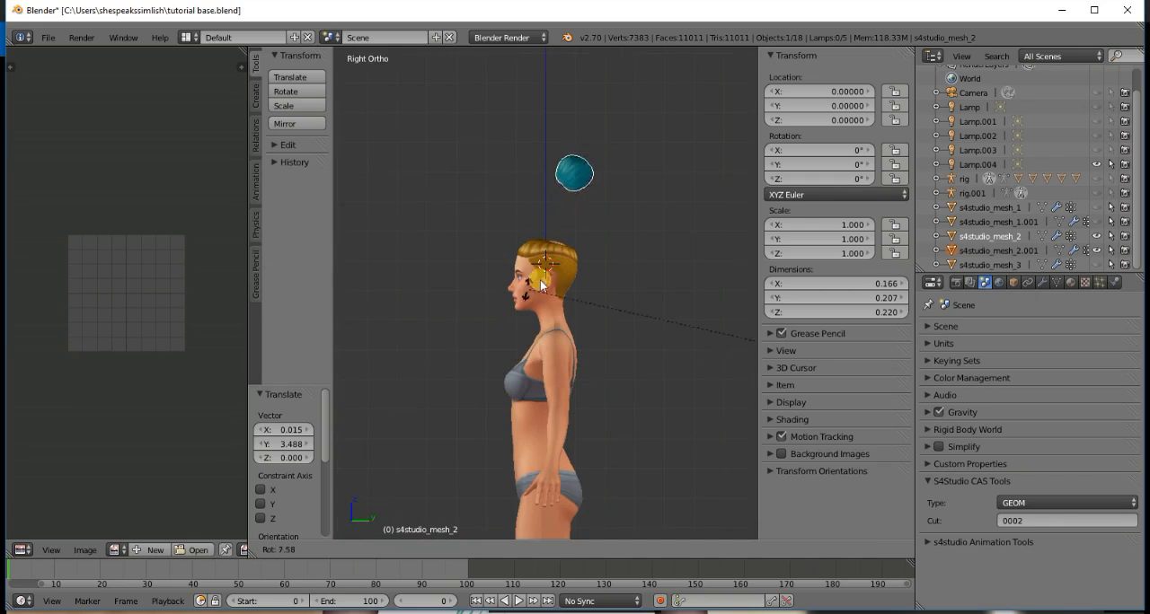
left_click(675, 201)
key("g")
left_click(553, 390)
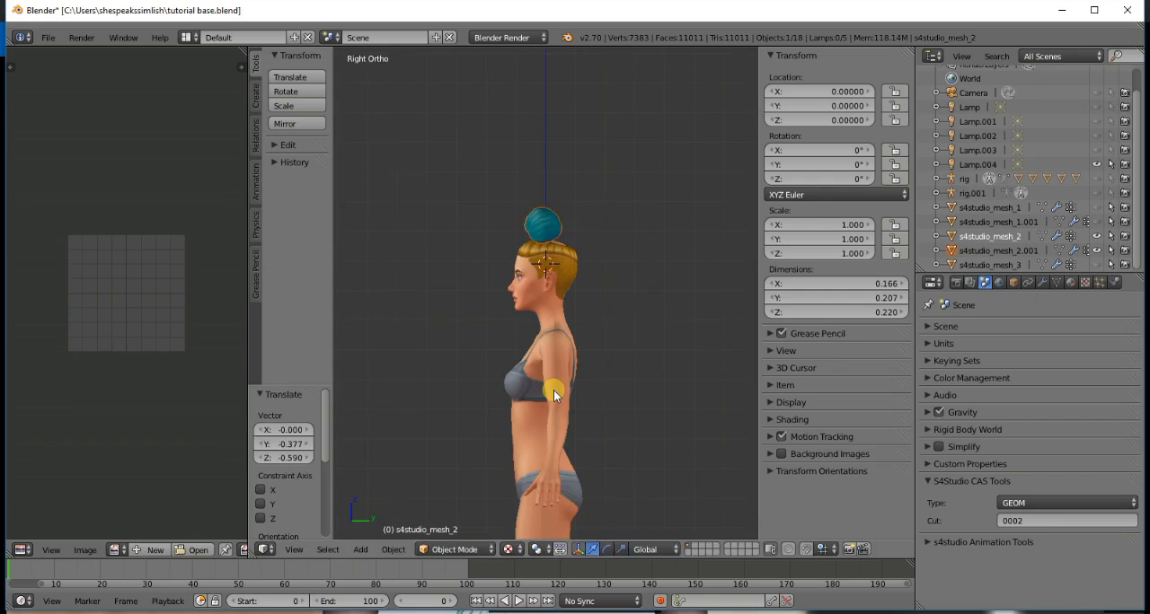
- Tilt the bun further in side view and move it about Y -0.360, Z -0.401 onto the crown
key("r")
left_click(654, 309)
key("g")
left_click(546, 429)
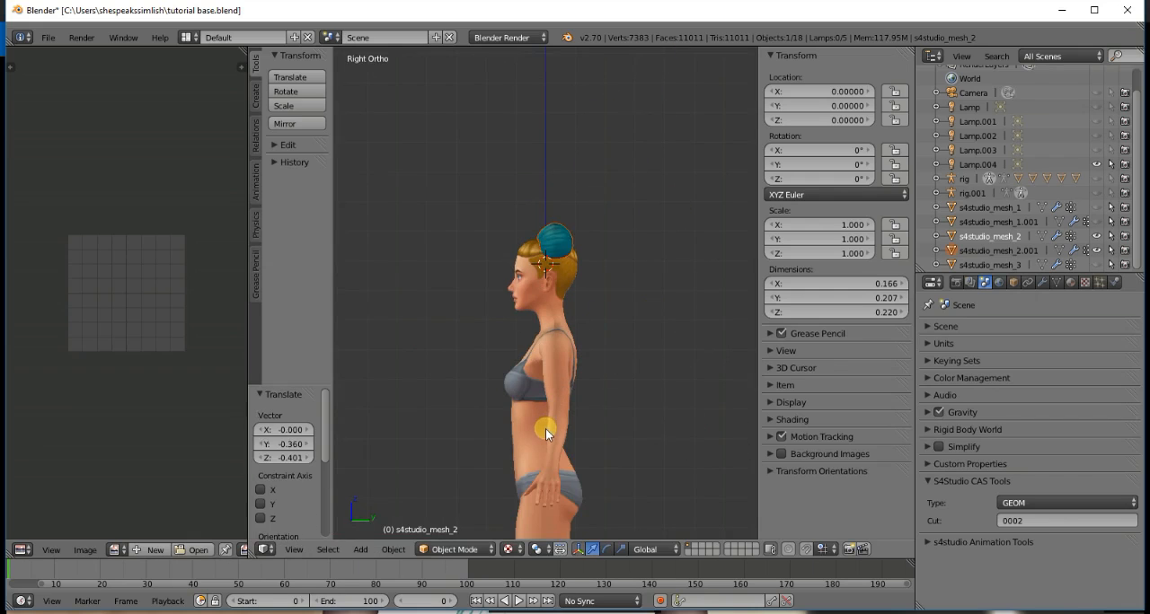
- Center the bun in back view by moving it about X -0.015, Z 0.002, and check its fit from both sides
key("ctrl+KP_1")
scroll(541, 422, "up", 5)
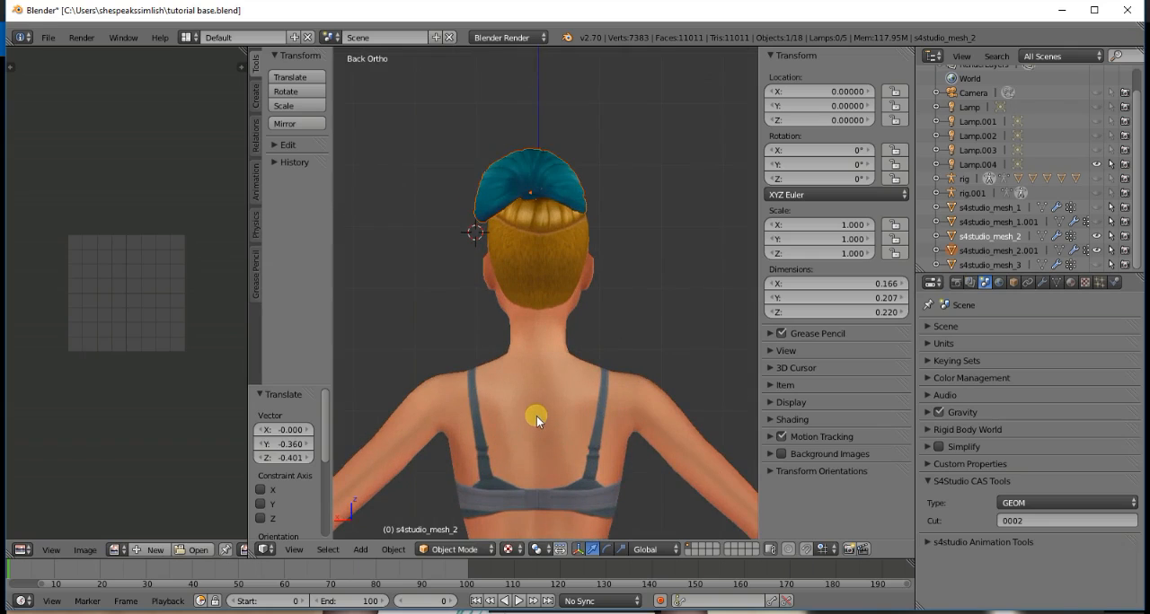
key("g")
left_click(546, 413)
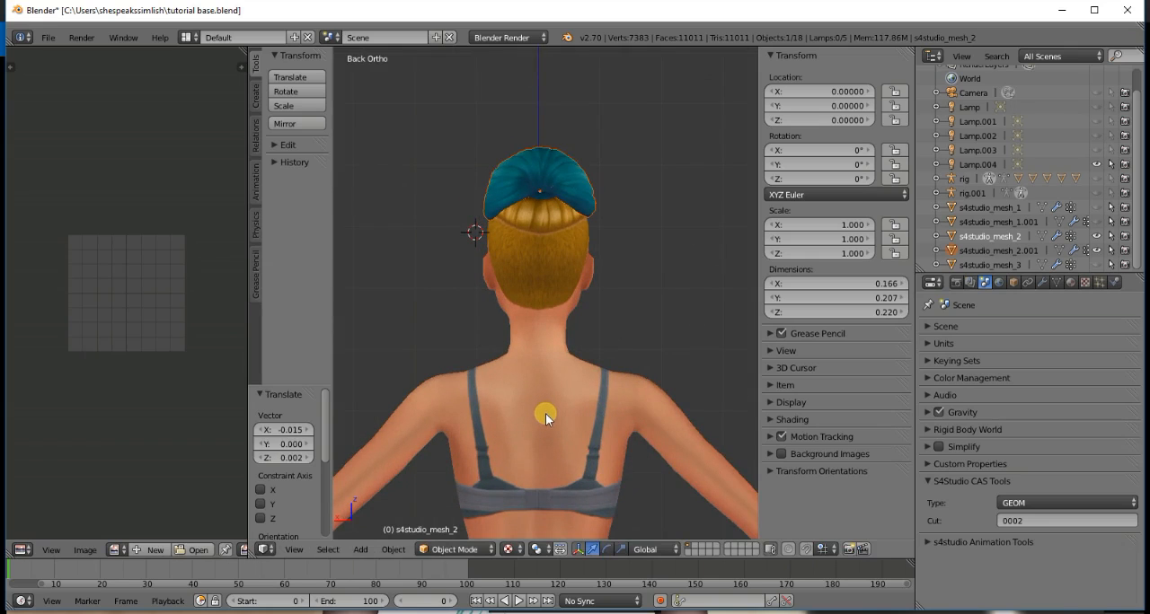
key("KP_4")
key("KP_4")
key("KP_4")
key("KP_4")
key("KP_4")
key("KP_4")
key("KP_4")
key("KP_4")
key("KP_4")
key("KP_4")
key("KP_4")
key("KP_4")
key("KP_4")
key("KP_4")
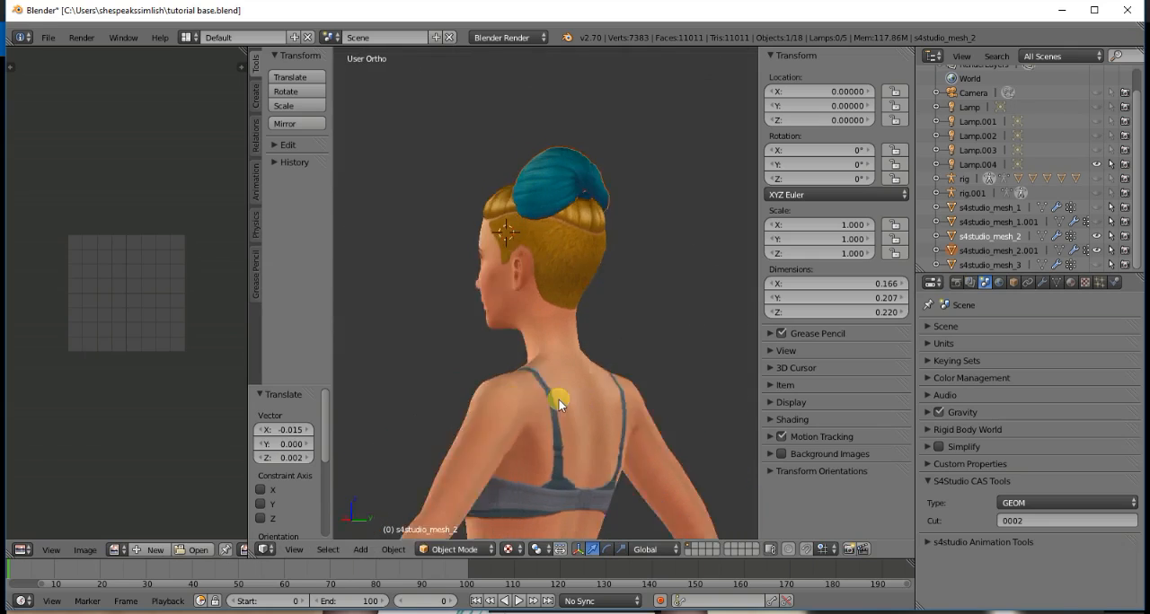
key("KP_4")
key("KP_4")
key("KP_4")
key("KP_4")
key("KP_4")
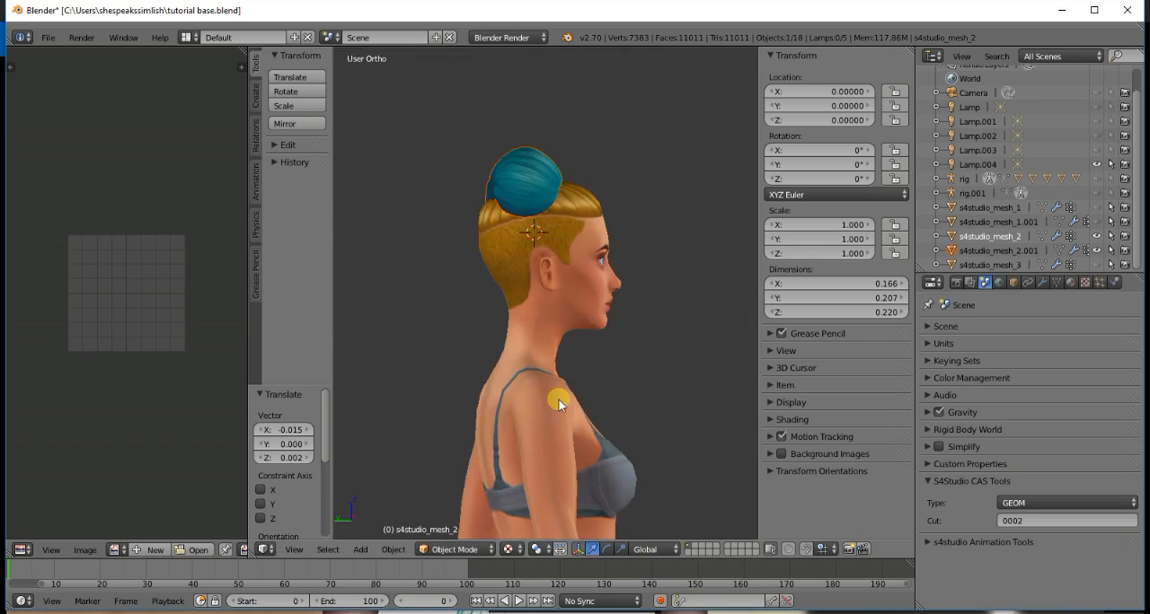
- Rotate the bun about -17.7° from the angled side view and move it about X -0.084, Y -0.503, Z -0.225 onto the crown
scroll(509, 436, "down", 4)
key("r")
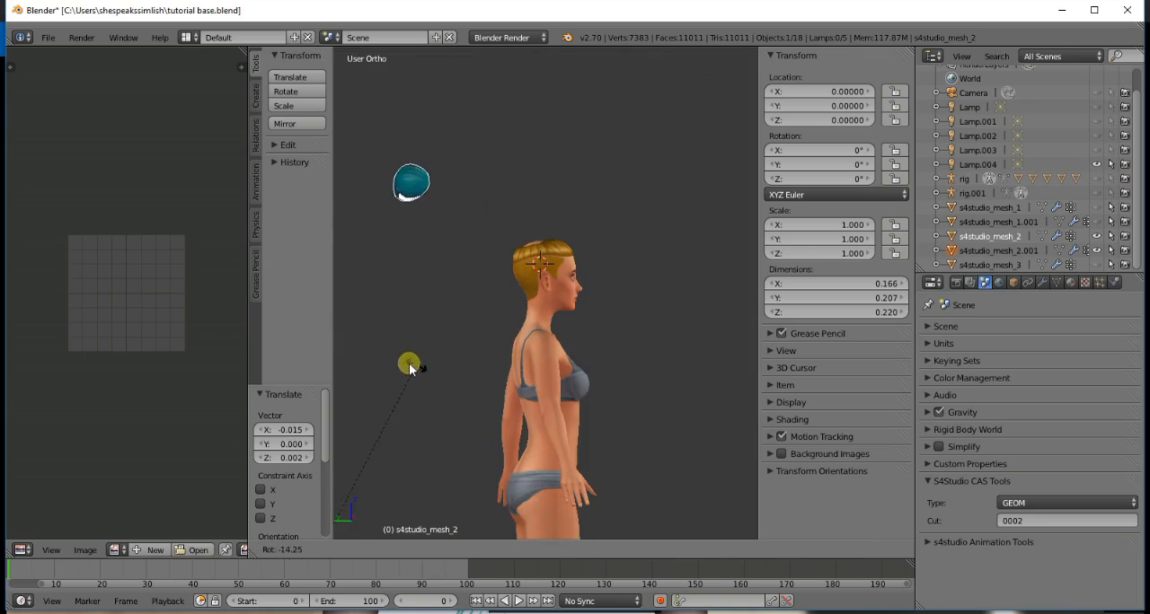
left_click(408, 363)
key("g")
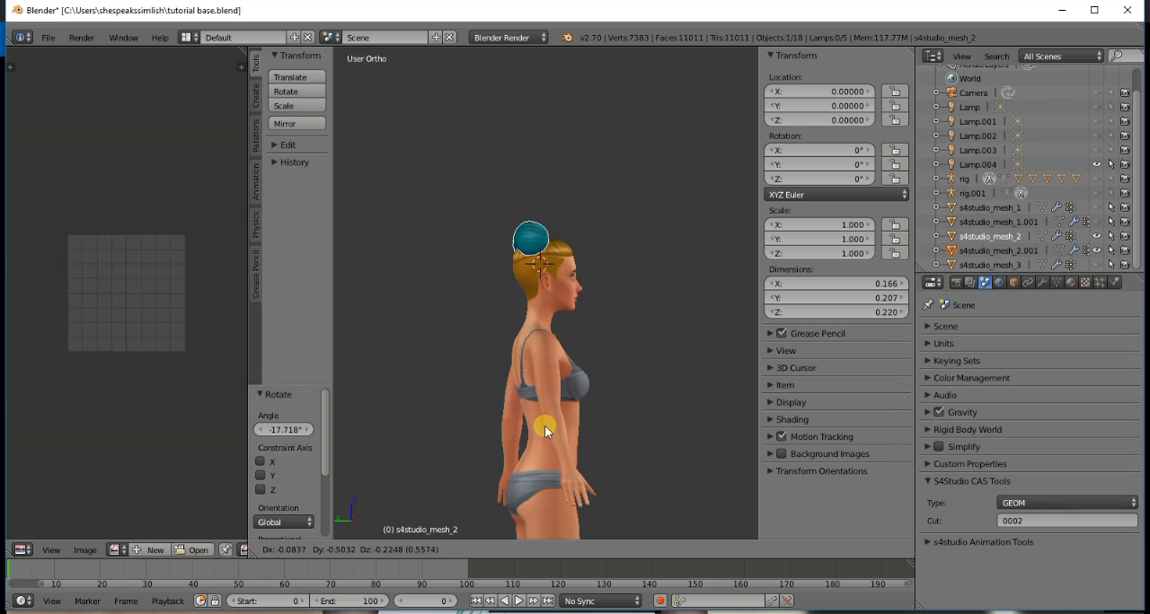
left_click(544, 426)
- Examine the bun's placement on the head from the front and around the side
key("KP_1")
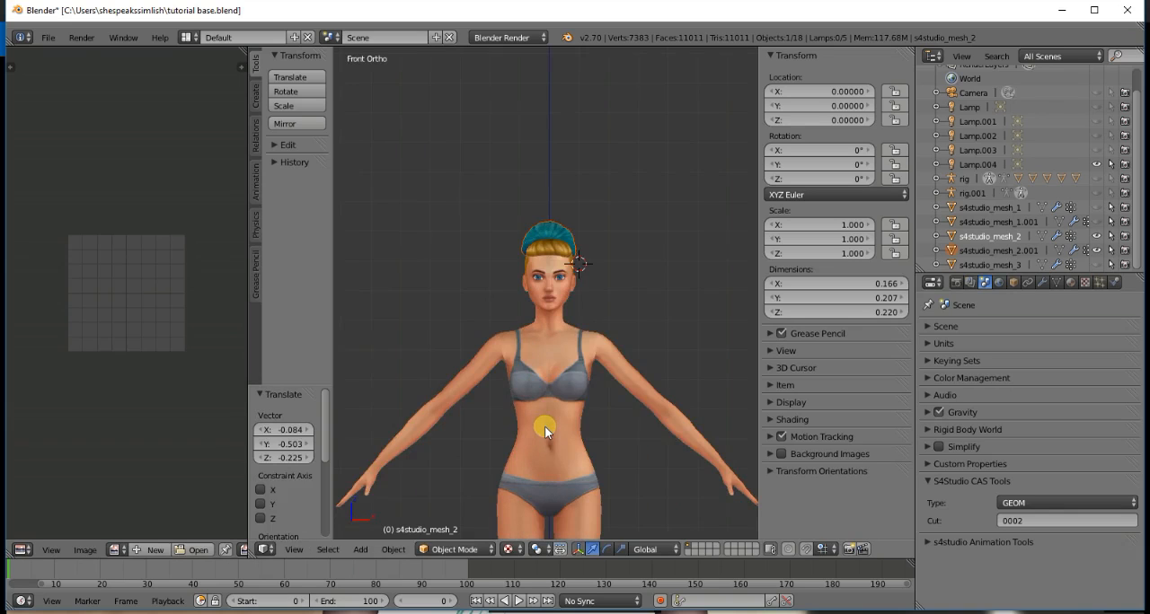
key("KP_6")
key("KP_6")
key("KP_6")
key("KP_6")
key("KP_6")
key("KP_6")
key("KP_6")
key("KP_6")
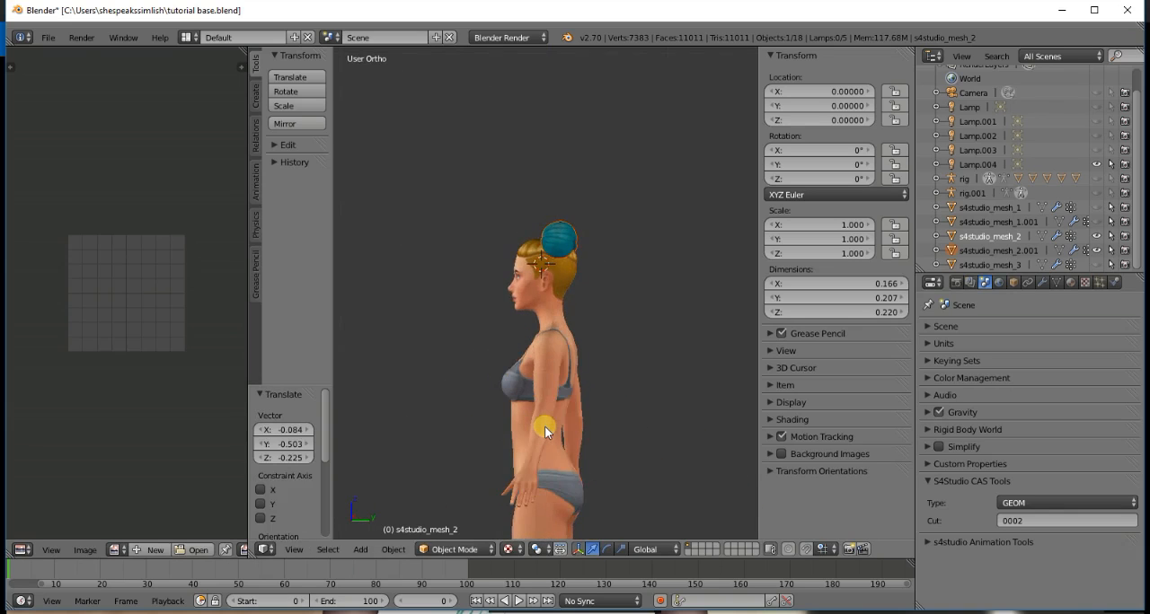
key("KP_6")
key("KP_6")
key("KP_6")
key("KP_6")
key("KP_6")
key("KP_6")
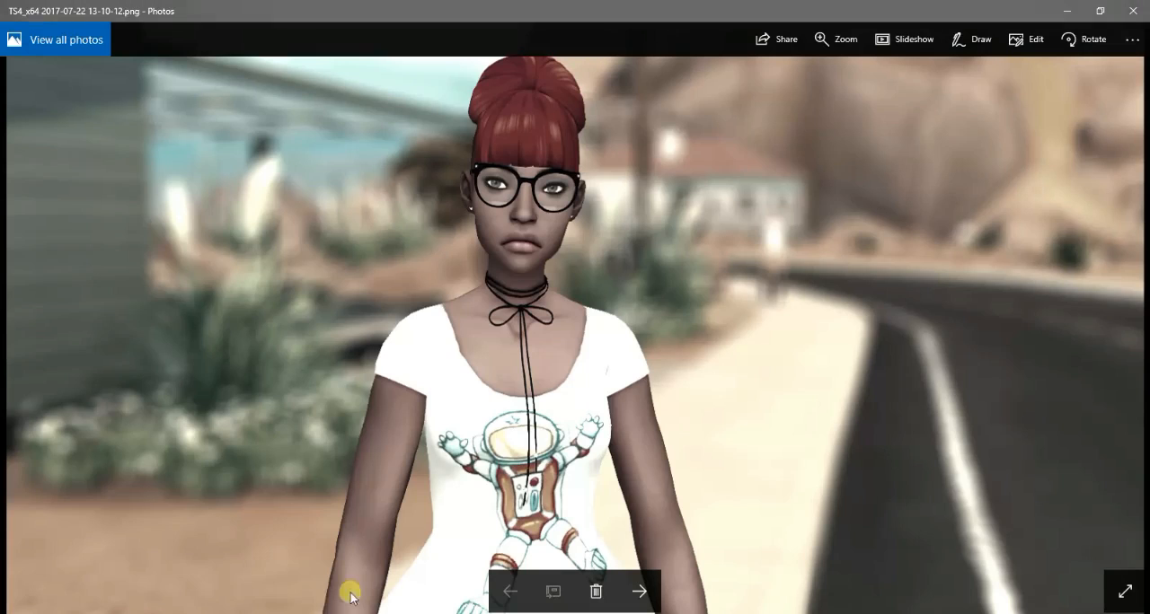
- Compare the back and front reference screenshots of the red bun hairstyle in Photos
left_click(639, 591)
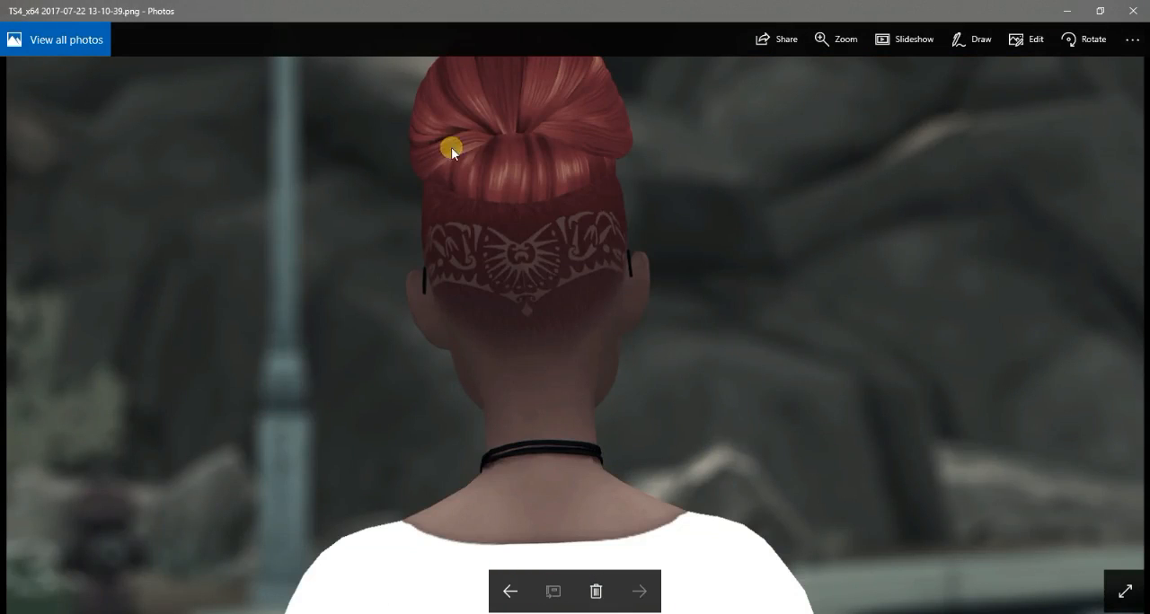
left_click(509, 591)
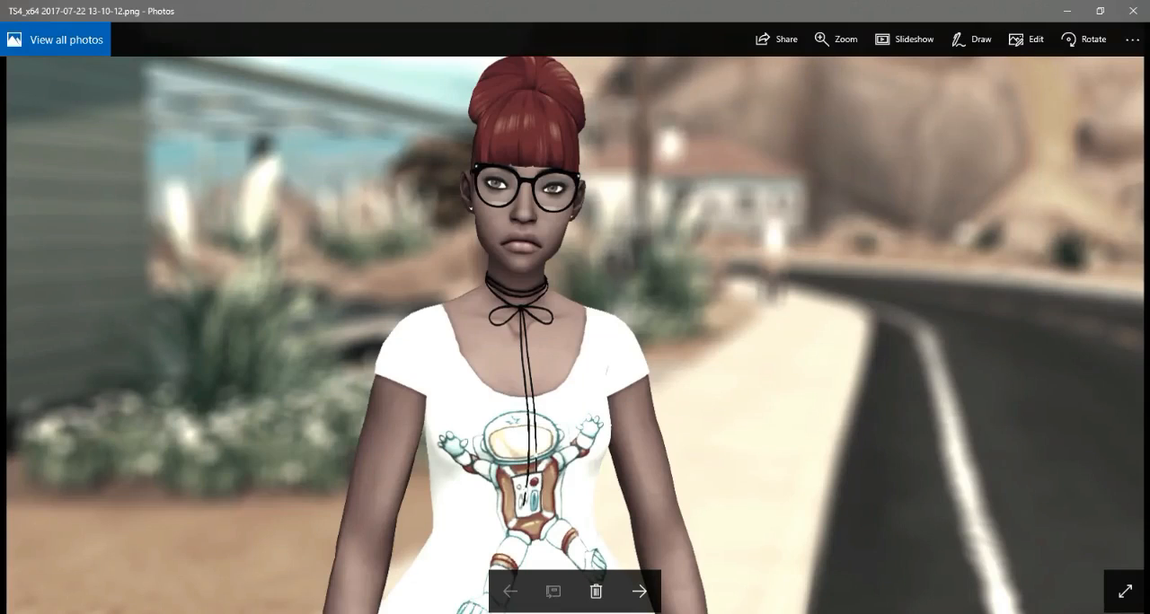
- Switch from the reference photo back to the Blender window with the tutorial base.blend scene
left_click(395, 613)
left_click(395, 613)
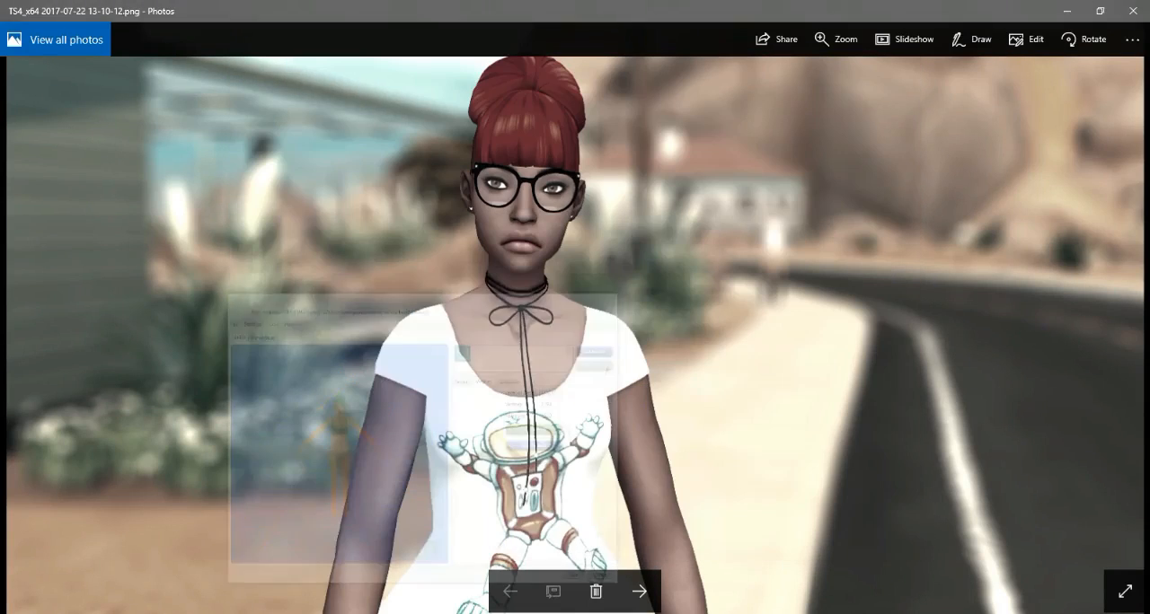
mouse_move(333, 613)
left_click(367, 579)
scroll(527, 343, "up", 6)
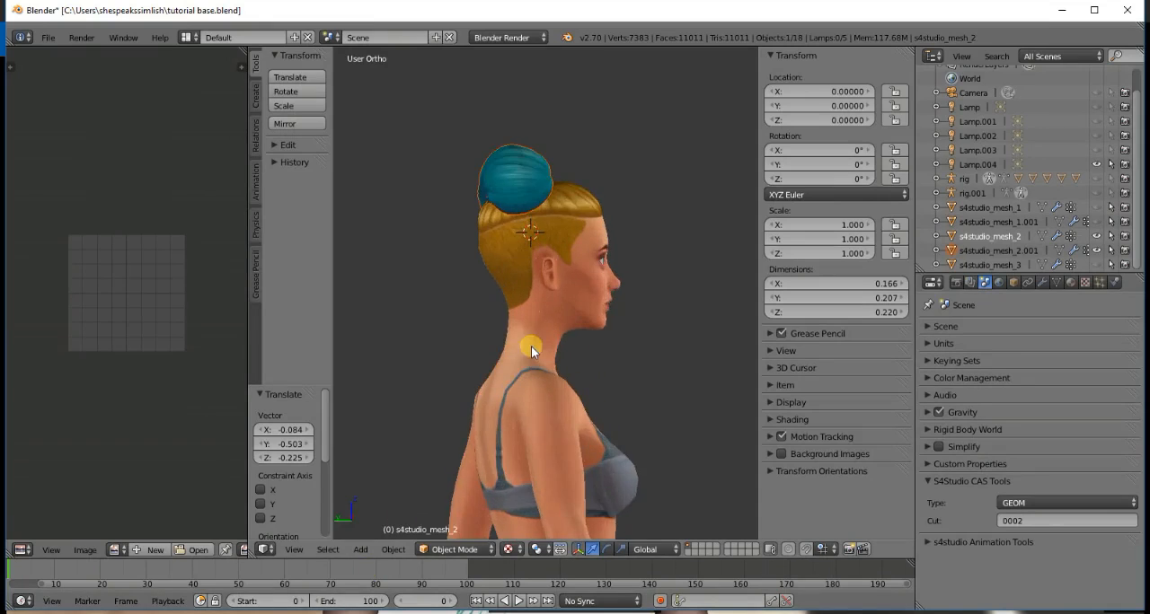
- Examine the teal bun's fit on the base hair from the back, above, front and side
key("KP_4")
key("KP_4")
key("KP_4")
key("KP_4")
key("KP_4")
key("KP_4")
key("KP_4")
key("KP_4")
key("KP_4")
key("KP_4")
key("KP_4")
key("KP_4")
key("KP_4")
key("KP_4")
key("KP_4")
key("KP_4")
key("KP_4")
key("KP_4")
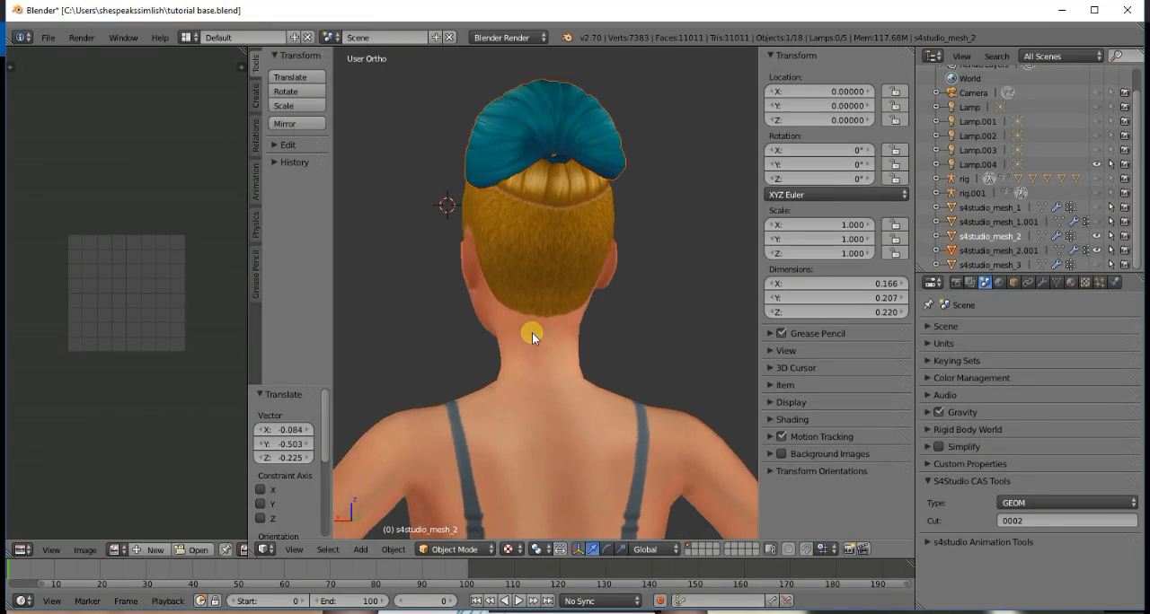
key("KP_8")
key("KP_8")
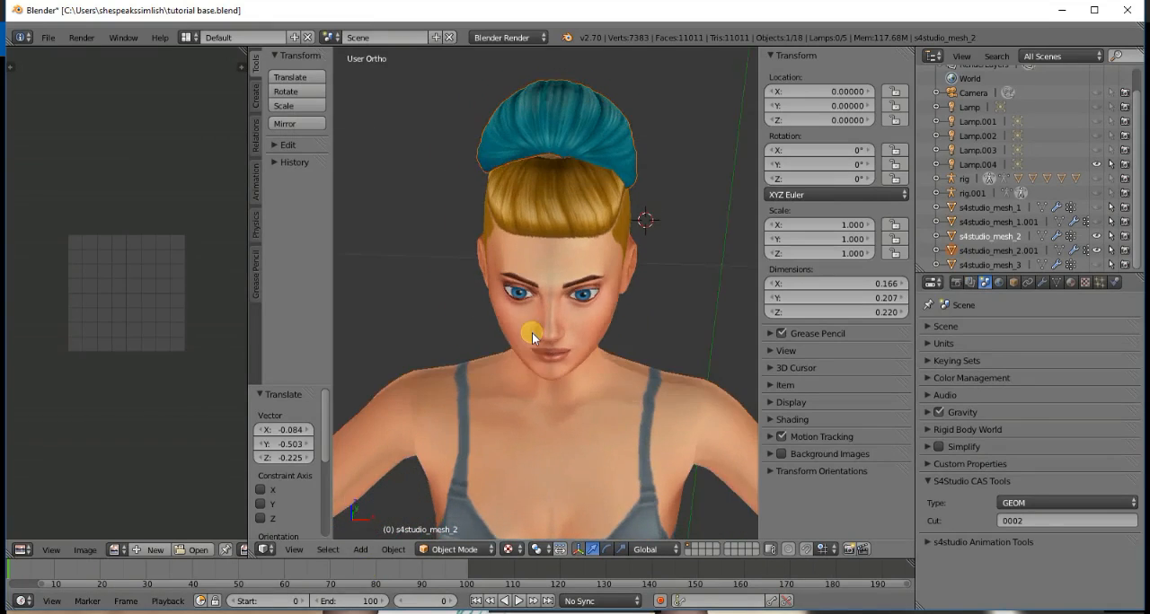
key("KP_1")
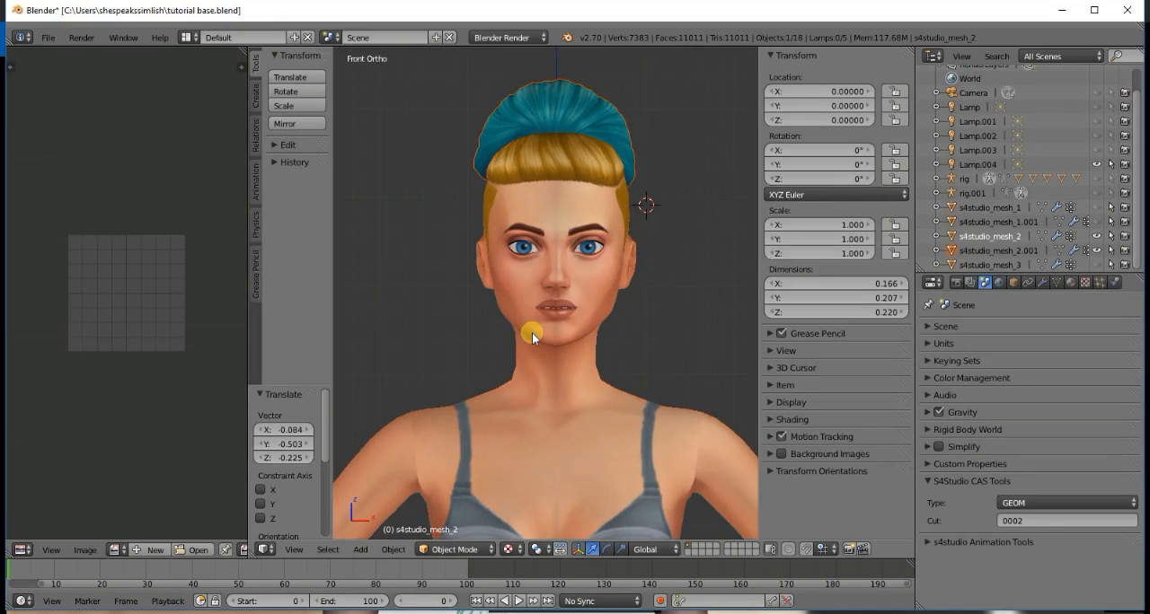
key("KP_4")
key("KP_4")
key("KP_4")
key("KP_4")
key("KP_4")
key("KP_4")
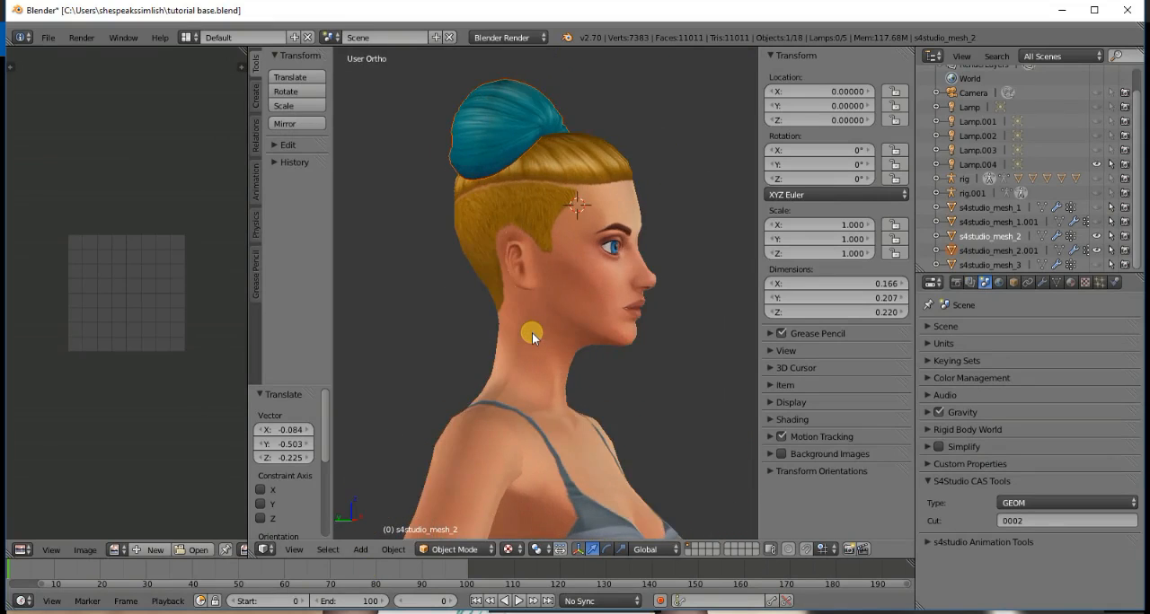
key("KP_4")
key("KP_4")
key("KP_4")
key("KP_4")
key("KP_4")
key("KP_4")
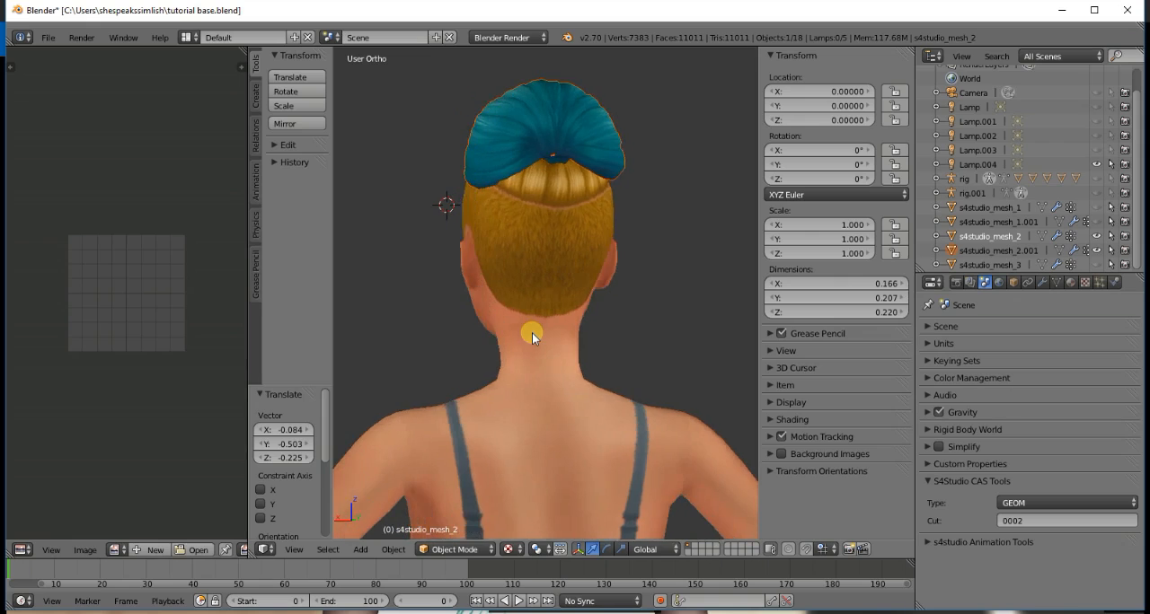
key("KP_1")
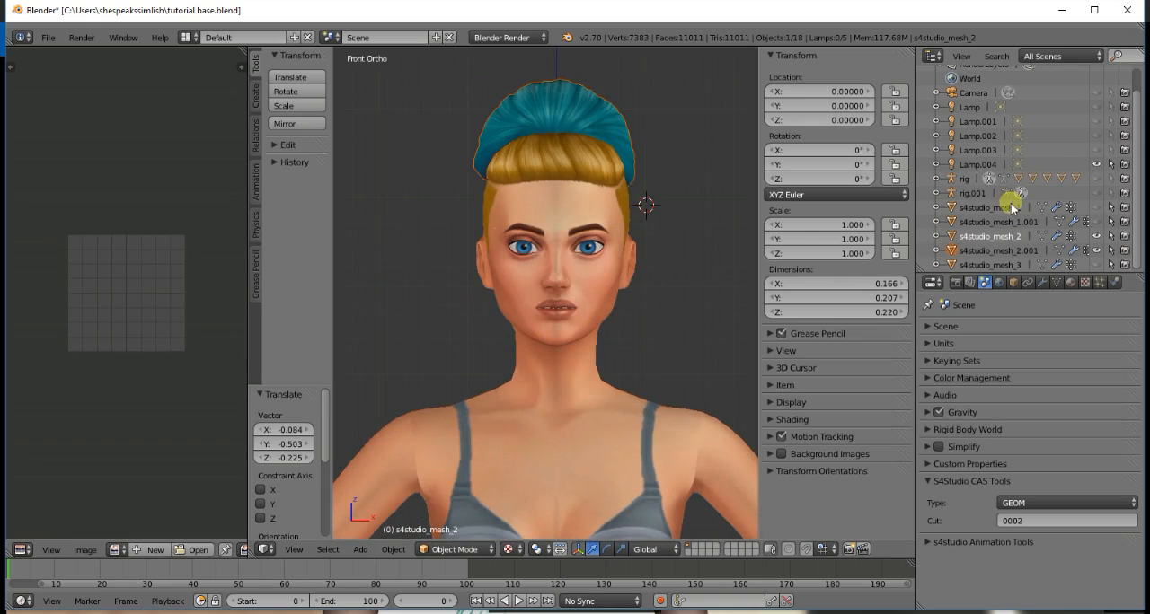
- Hide the bun mesh s4studio_mesh_2.001, show the bangs mesh s4studio_mesh_1.001, and inspect how the bangs overlap the base hair
left_click(1096, 250)
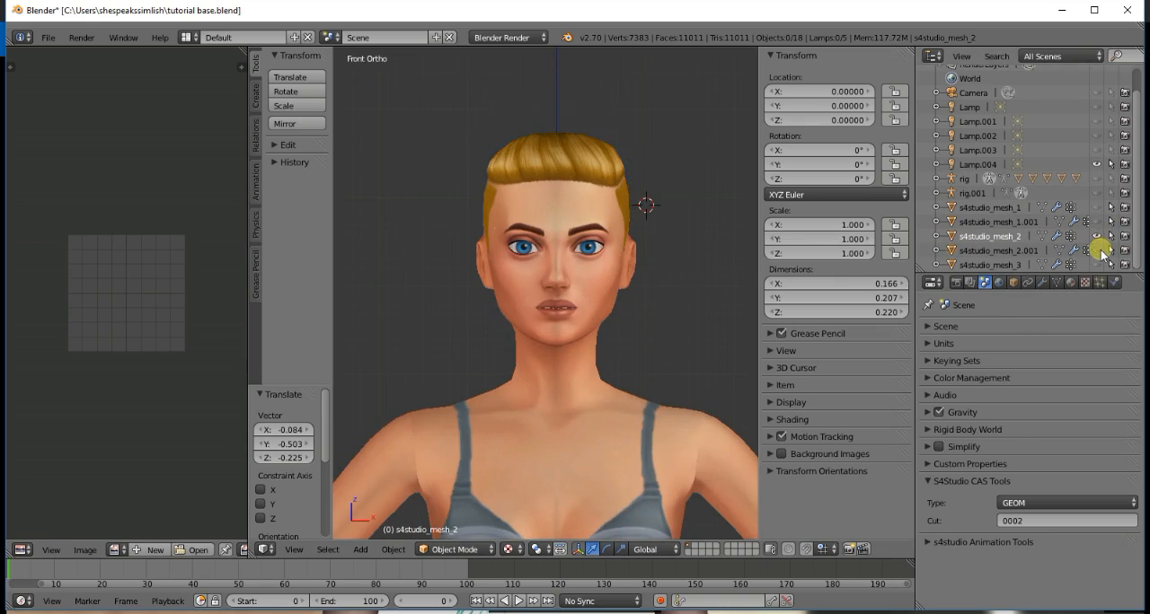
left_click(1097, 222)
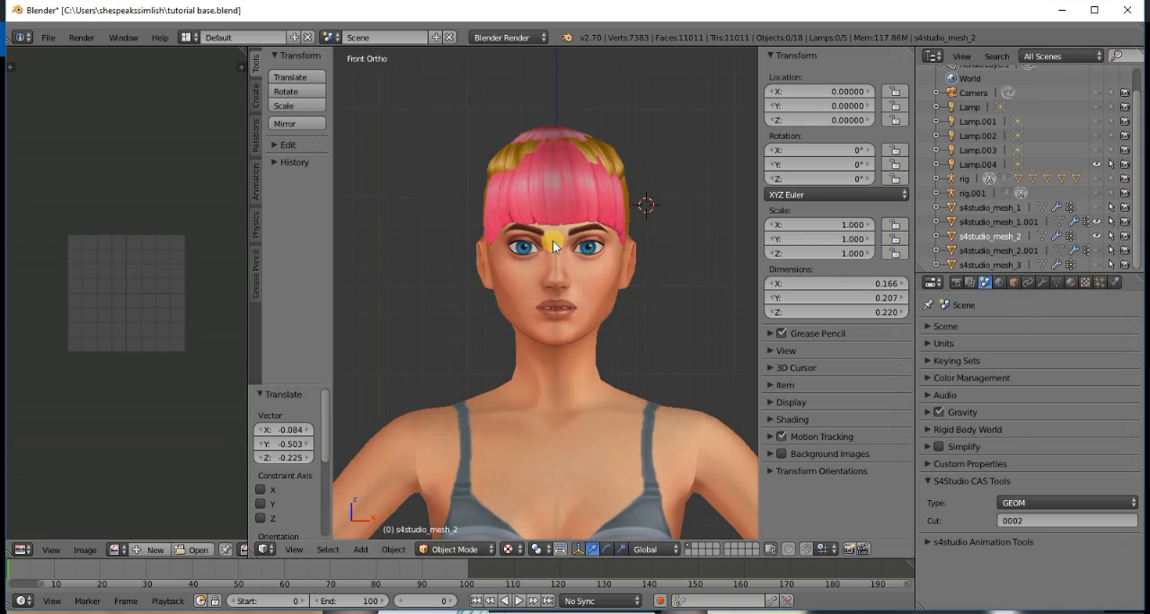
mouse_move(552, 240)
middle_mouse_down()
mouse_move(728, 244)
mouse_move(552, 240)
middle_mouse_up()
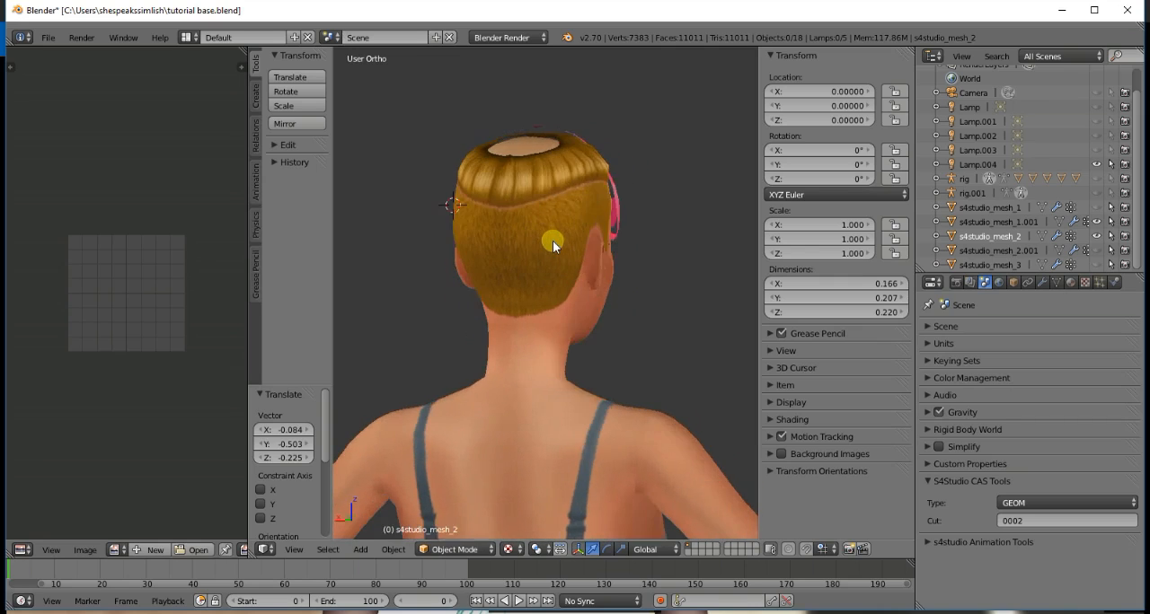
scroll(554, 261, "up", 4)
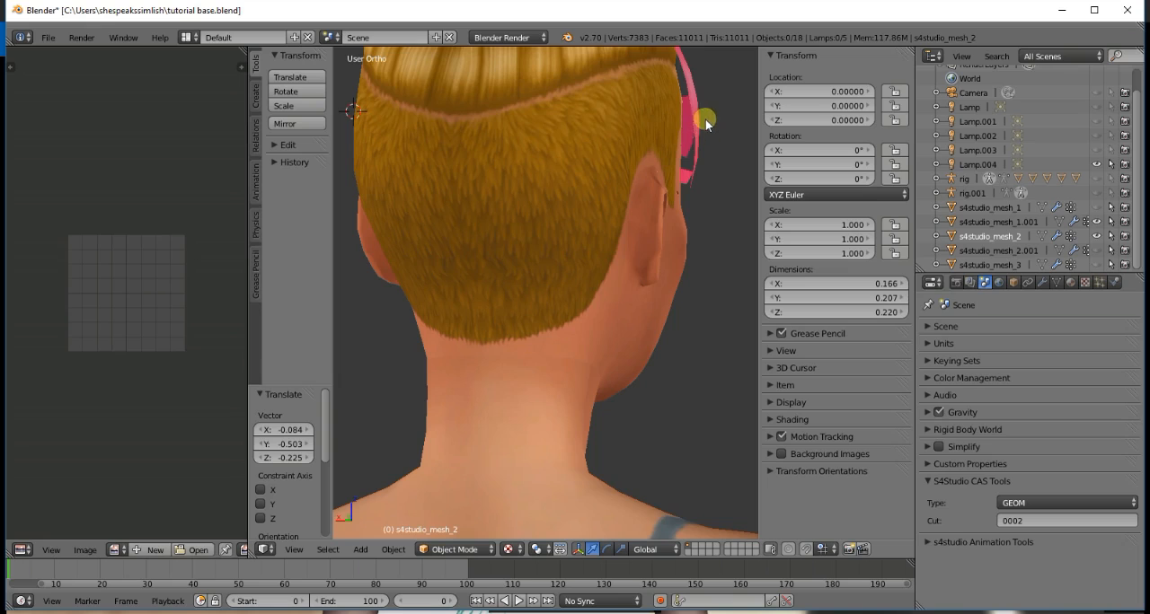
scroll(672, 135, "down", 2)
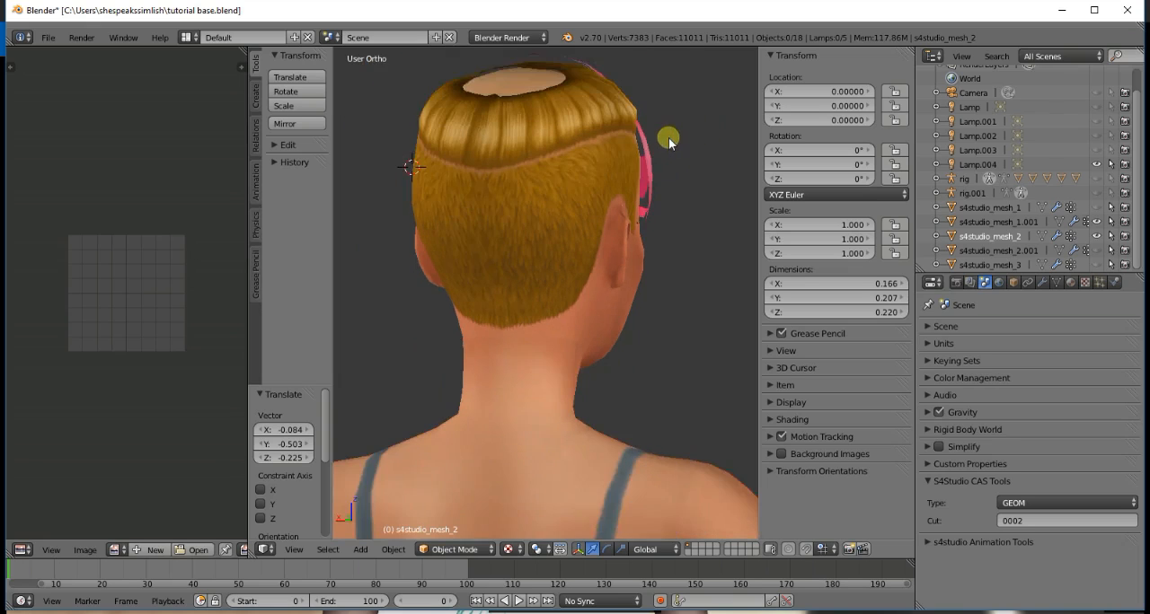
scroll(668, 138, "up", 2)
scroll(667, 137, "down", 2)
scroll(608, 171, "down", 1)
key("KP_1")
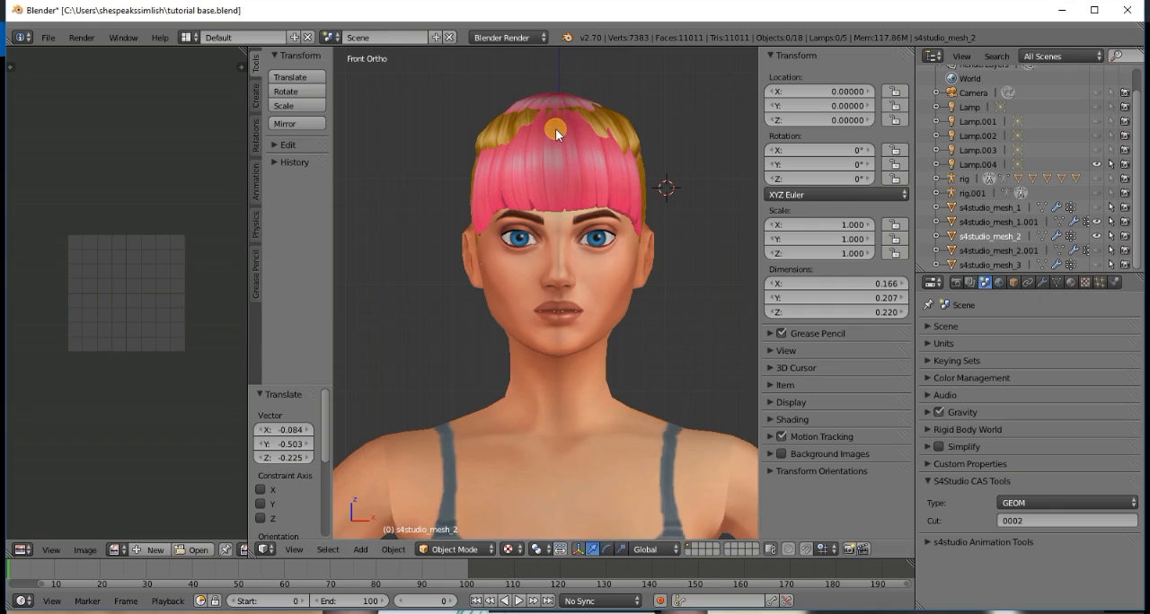
- Select the base hair mesh s4studio_mesh_2 and put it into Sculpt Mode
left_click(1001, 238)
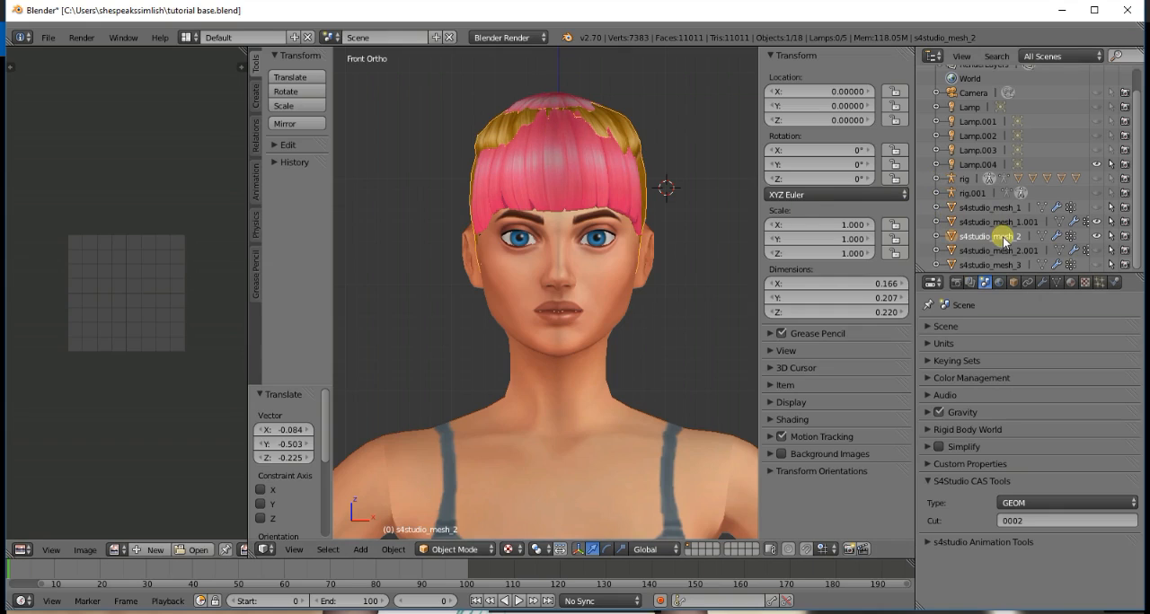
left_click(440, 549)
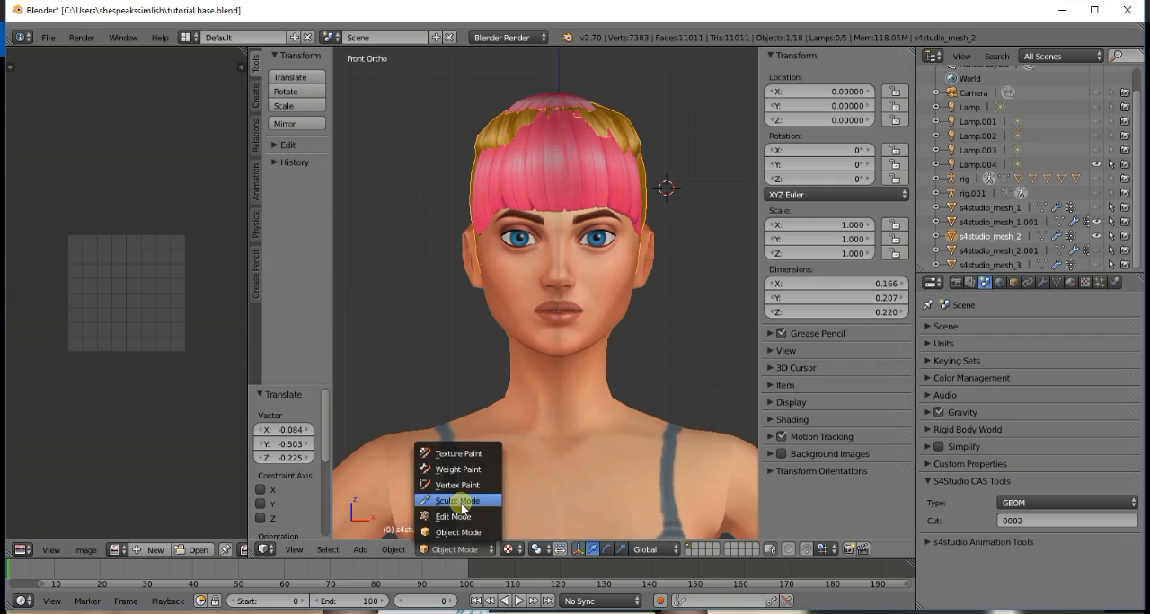
left_click(479, 501)
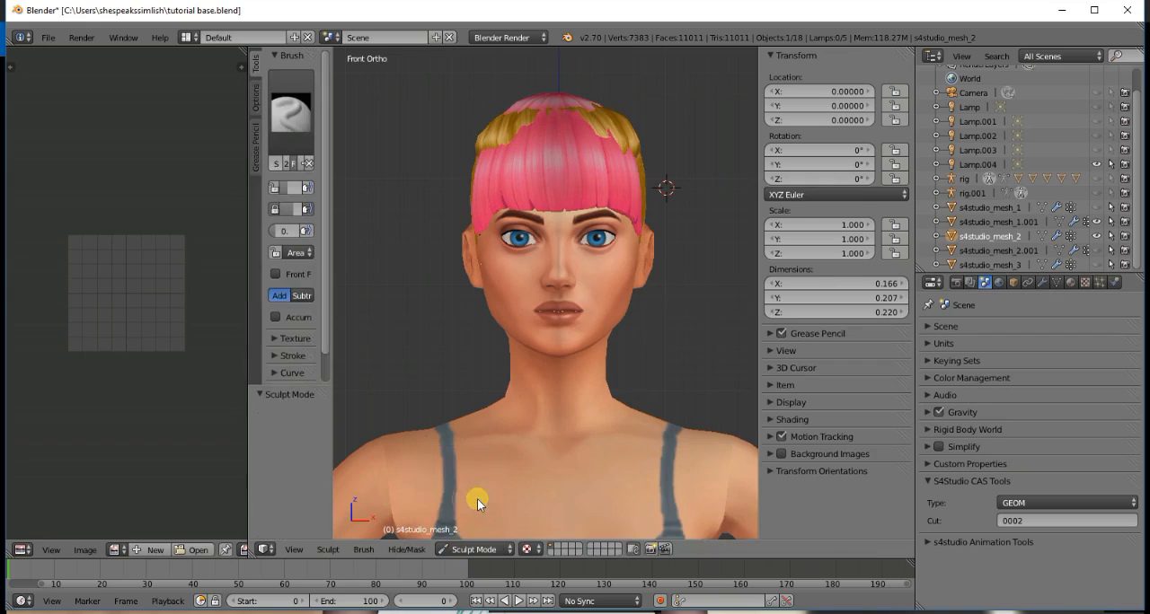
- Try flattening the base hair from the front with the Polish brush at a 200 px radius
left_click(299, 120)
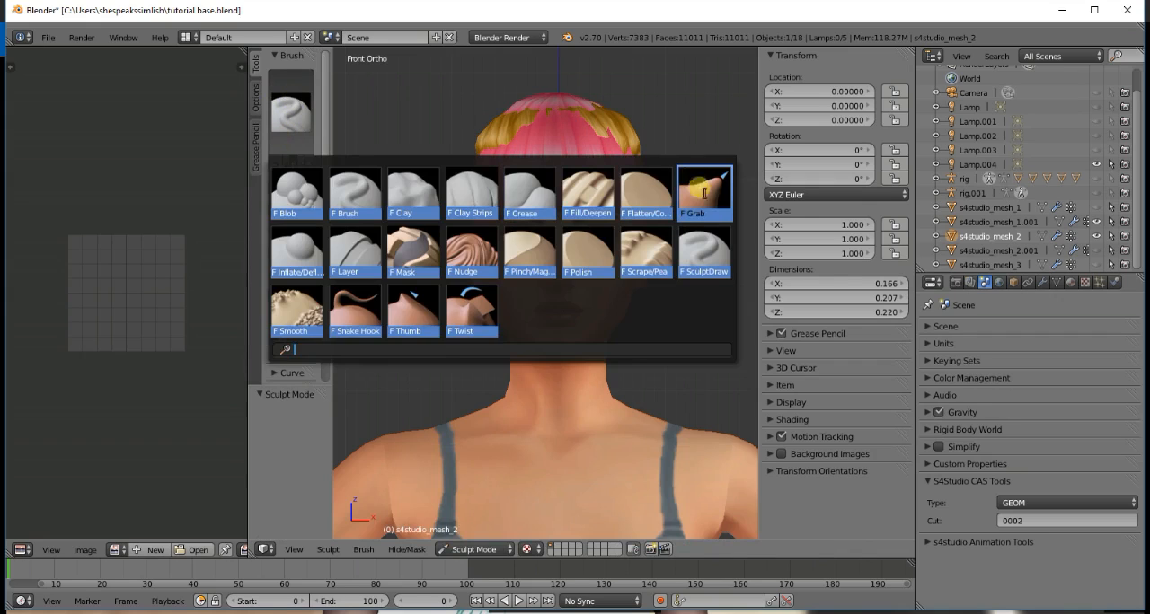
left_click(606, 256)
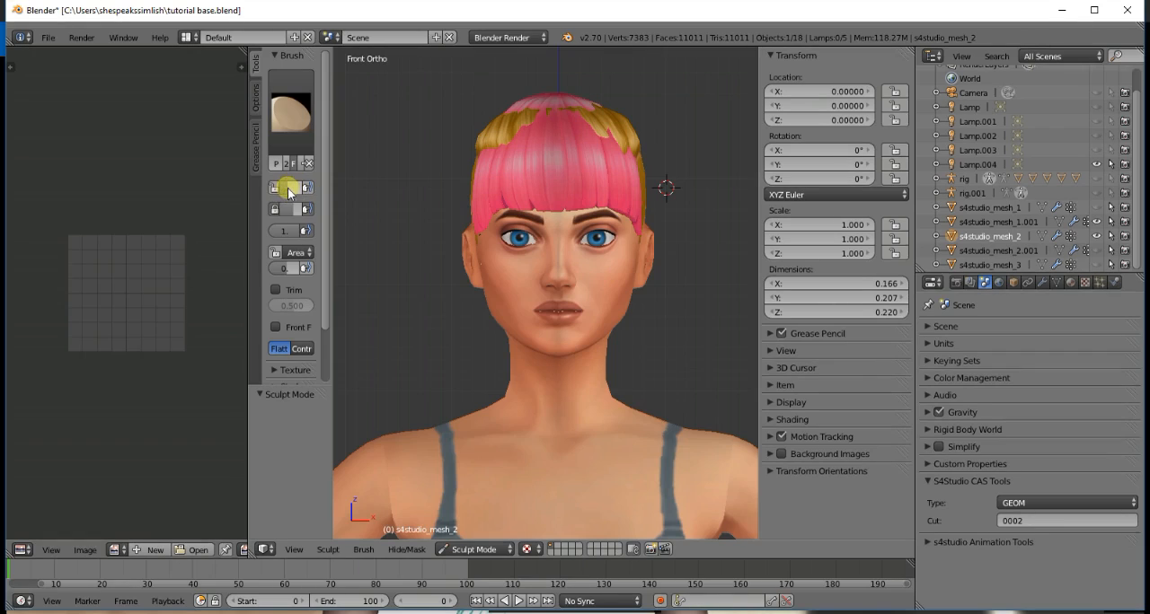
left_click_drag(333, 195, 421, 197)
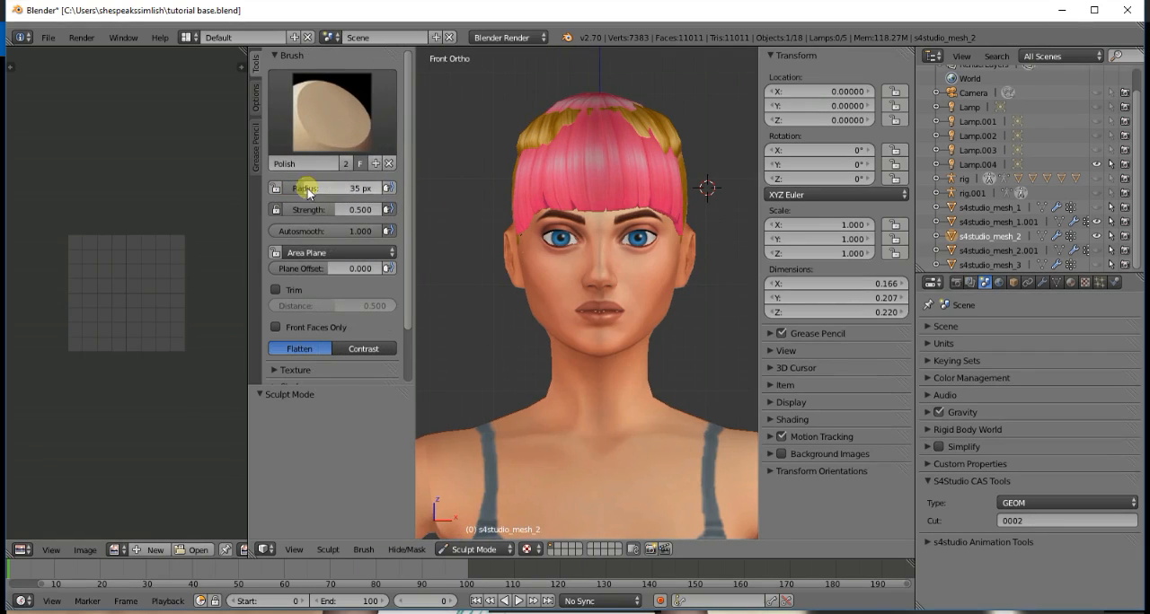
left_click_drag(303, 195, 387, 188)
mouse_move(605, 214)
left_mouse_down()
mouse_move(604, 191)
mouse_move(693, 190)
mouse_move(685, 255)
mouse_move(675, 234)
mouse_move(608, 212)
mouse_move(586, 255)
left_mouse_up()
- Revert the Polish stroke and brush changes through the undo history and return the base hair to Sculpt Mode
key("ctrl+alt+z")
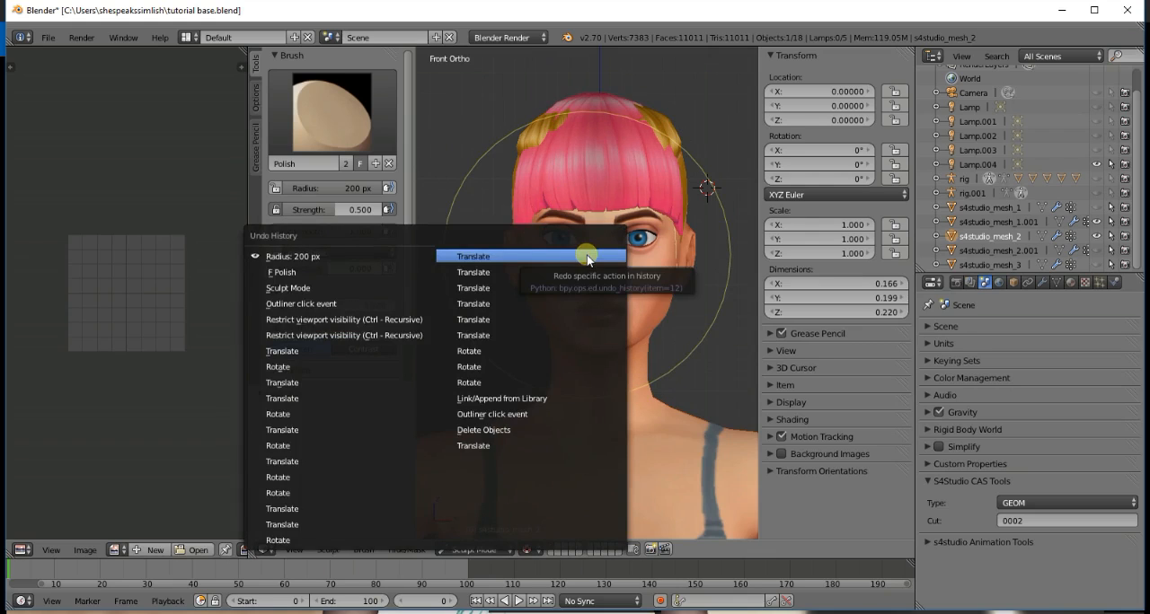
key("ctrl+alt+z")
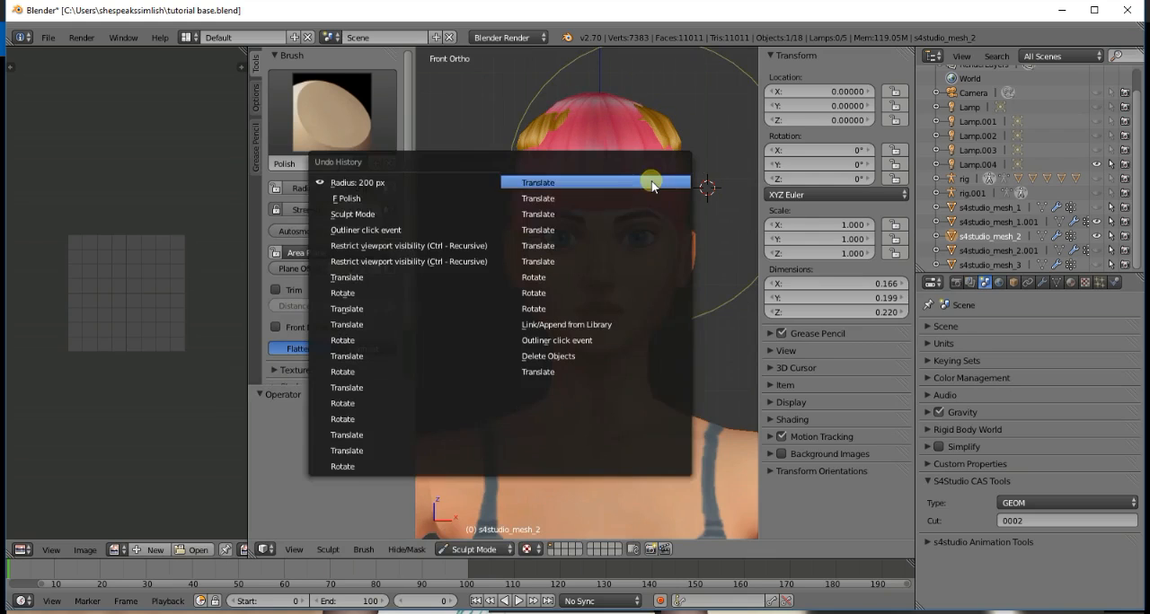
left_click(401, 131)
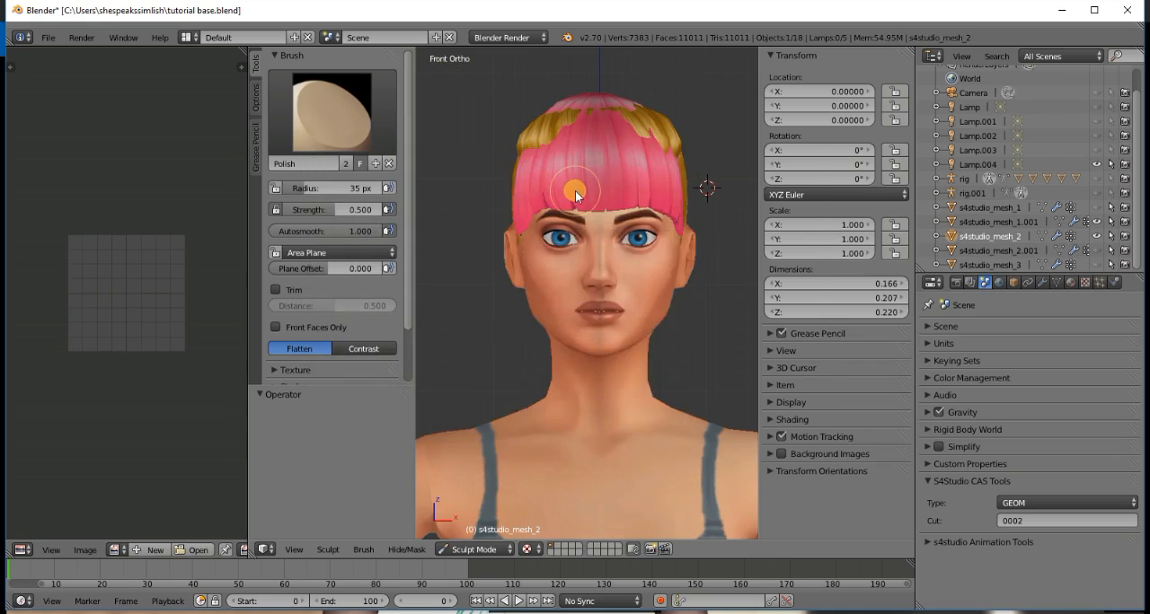
key("ctrl+alt+z")
left_click(563, 211)
key("ctrl+alt+z")
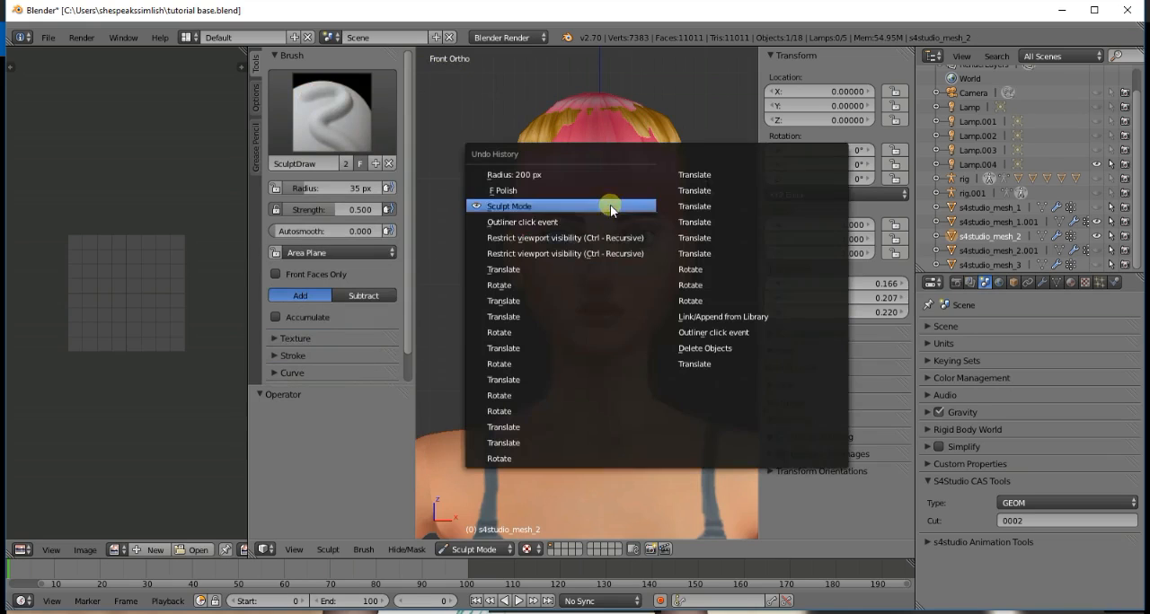
left_click(565, 229)
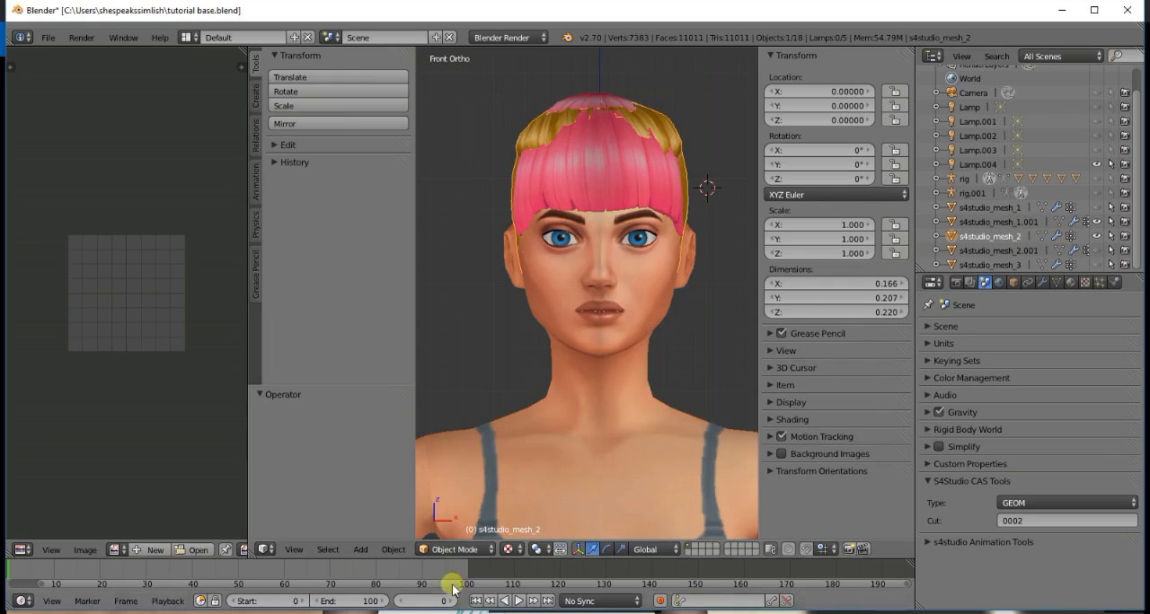
left_click(456, 548)
left_click(474, 500)
- Flatten the base hair poking through the bangs at the front of the head with the Polish brush at 91 px radius
left_click(329, 115)
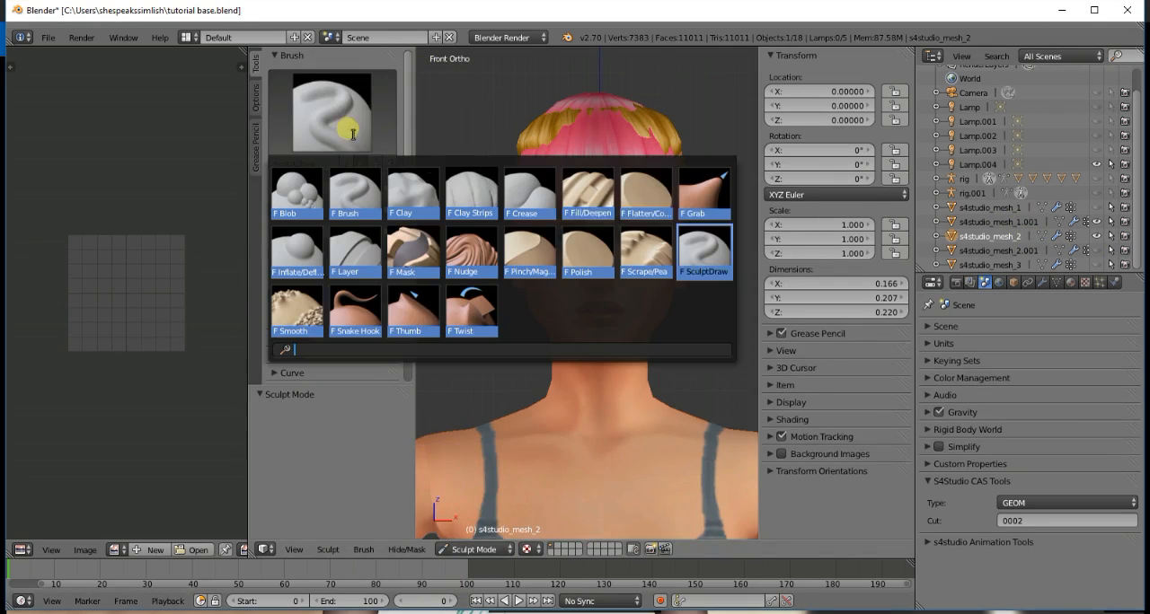
left_click(581, 274)
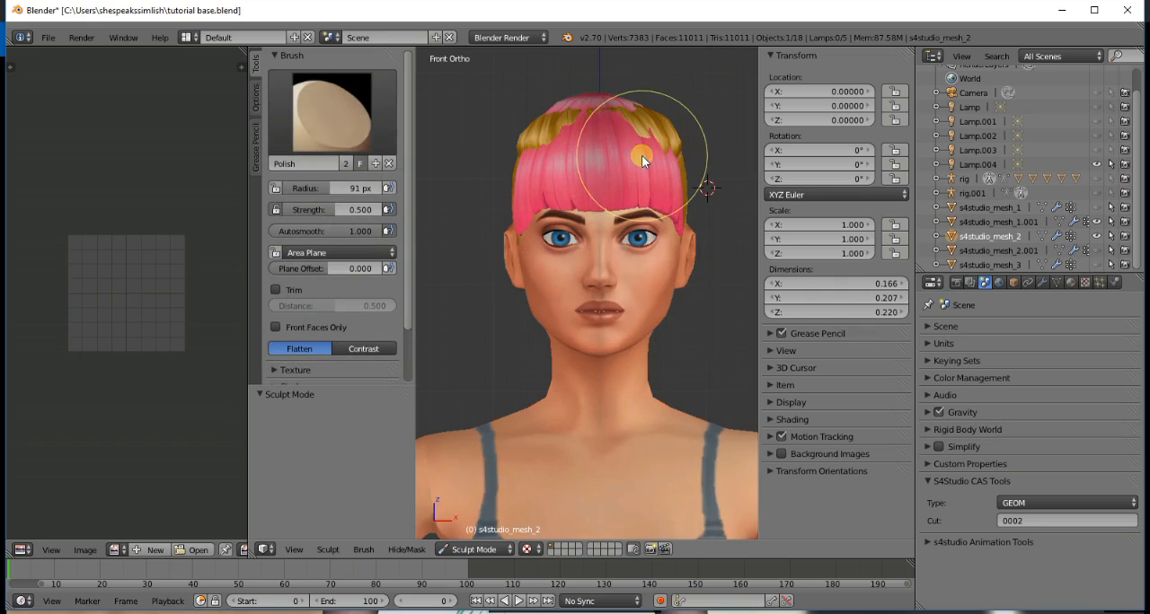
key("KP_8")
key("KP_8")
- Check how the bangs cover the flattened base hair from the raised side view and the front
key("KP_8")
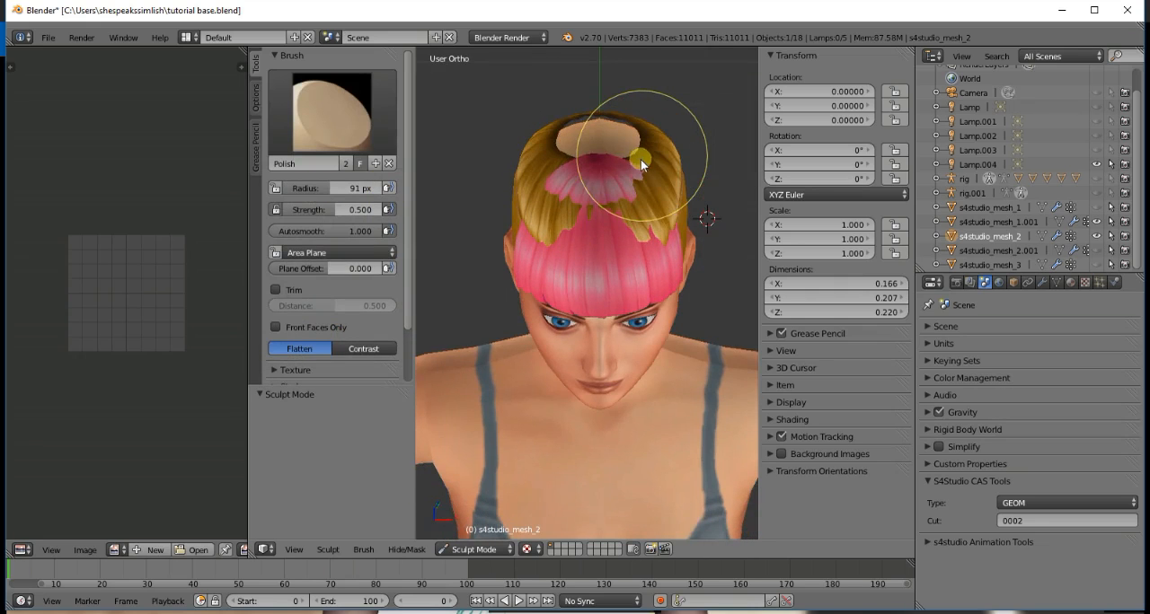
scroll(641, 159, "up", 2)
mouse_move(603, 173)
left_mouse_down()
mouse_move(646, 182)
mouse_move(647, 195)
mouse_move(566, 178)
mouse_move(537, 201)
mouse_move(519, 179)
mouse_move(529, 173)
mouse_move(508, 180)
mouse_move(527, 147)
mouse_move(656, 210)
mouse_move(678, 156)
mouse_move(693, 174)
mouse_move(692, 164)
mouse_move(687, 225)
left_mouse_up()
key("KP_3")
key("KP_8")
key("KP_8")
key("KP_8")
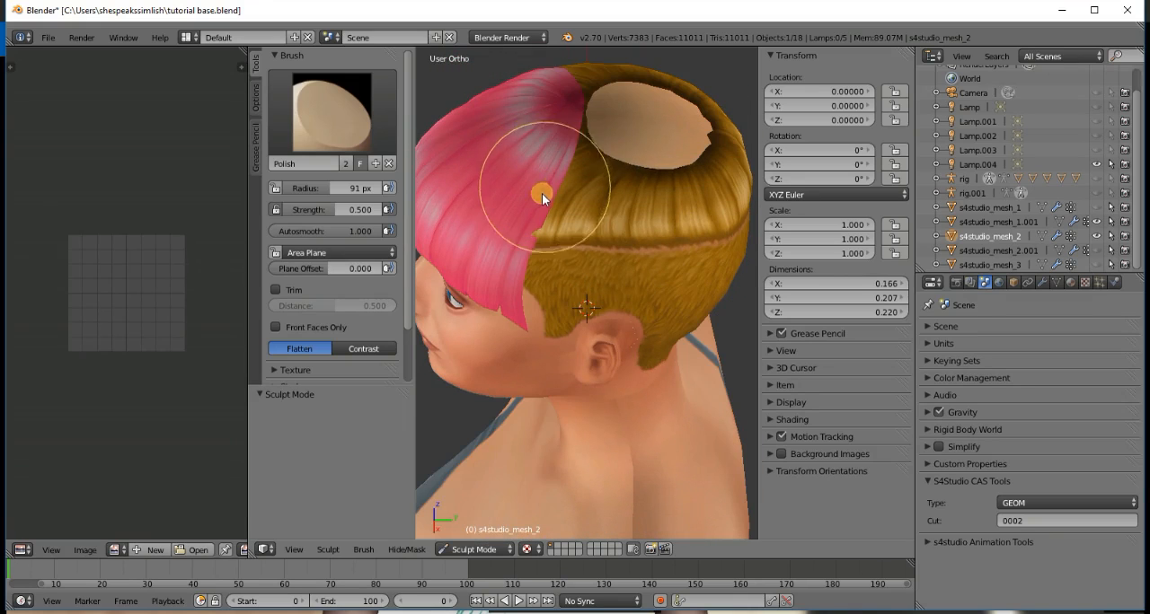
key("KP_1")
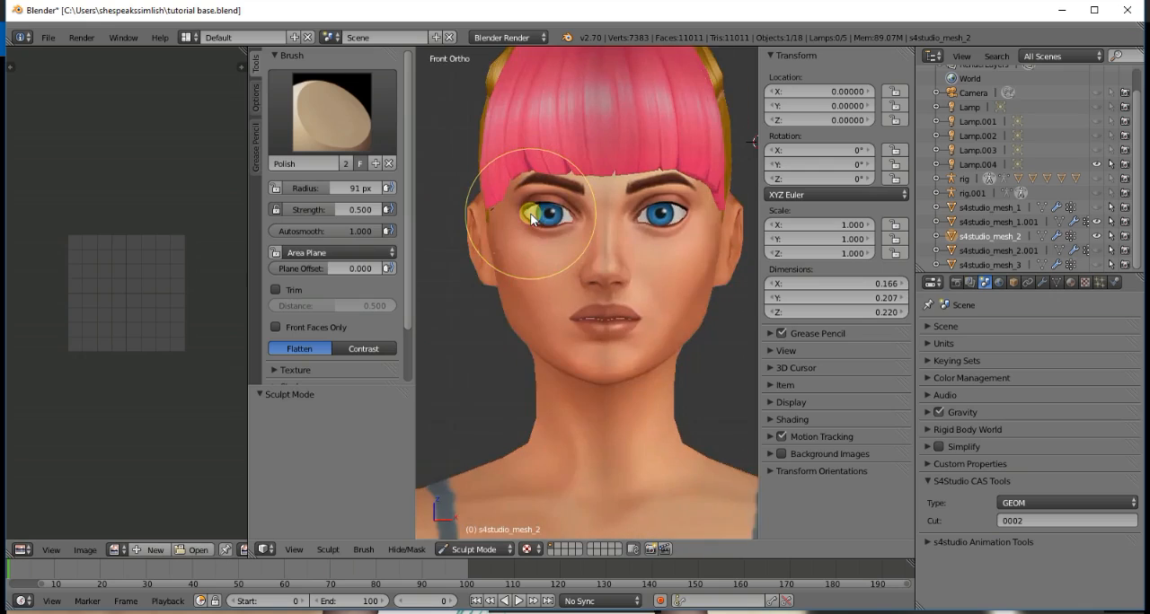
scroll(536, 213, "down", 2)
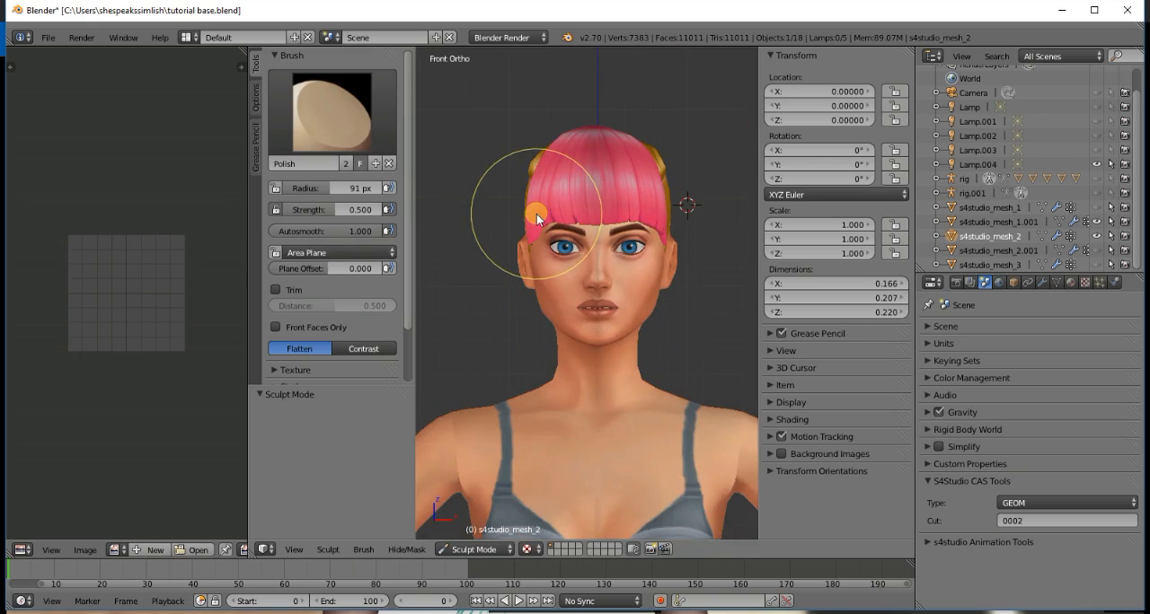
scroll(536, 214, "up", 1)
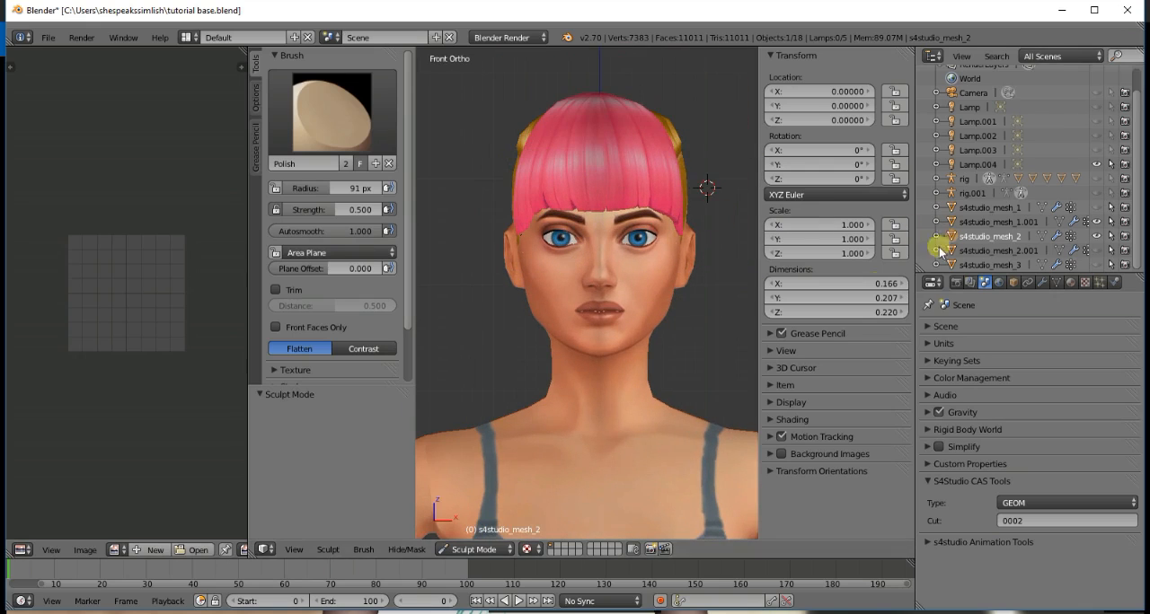
- Switch the sculpting brush to Grab and set its radius to 82 px, facing the head from behind
left_click(485, 550)
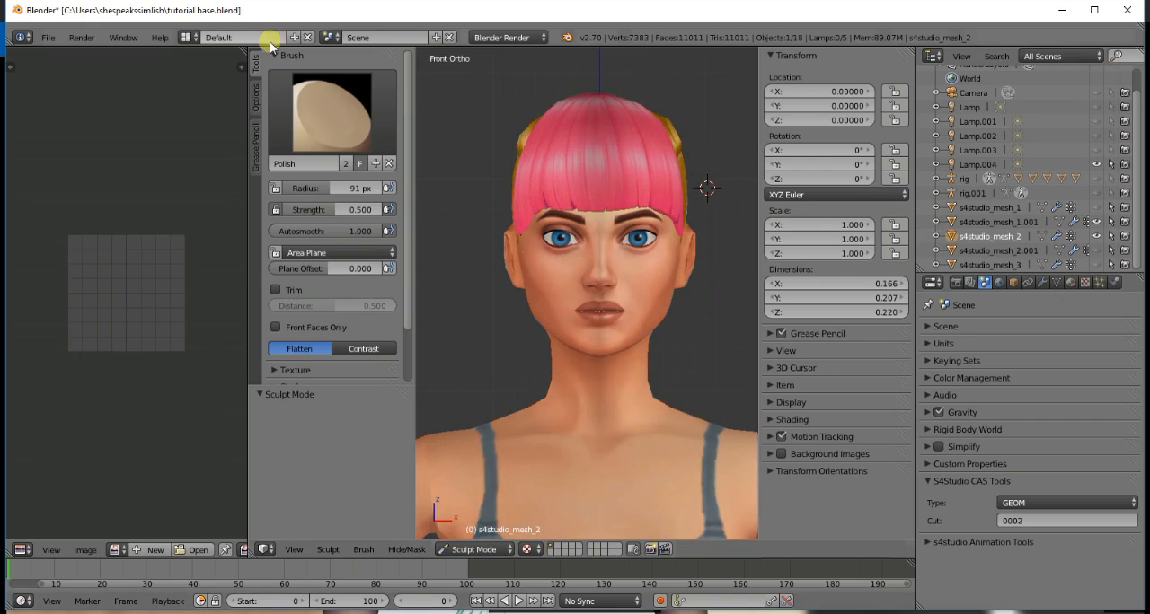
left_click(332, 113)
left_click(704, 192)
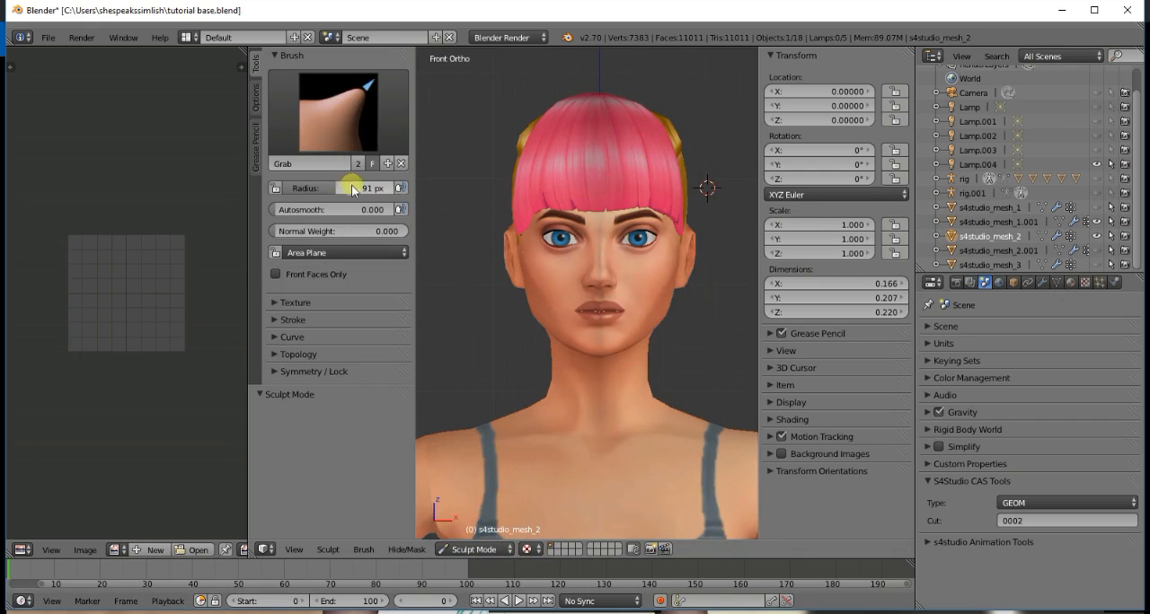
left_click_drag(315, 186, 311, 187)
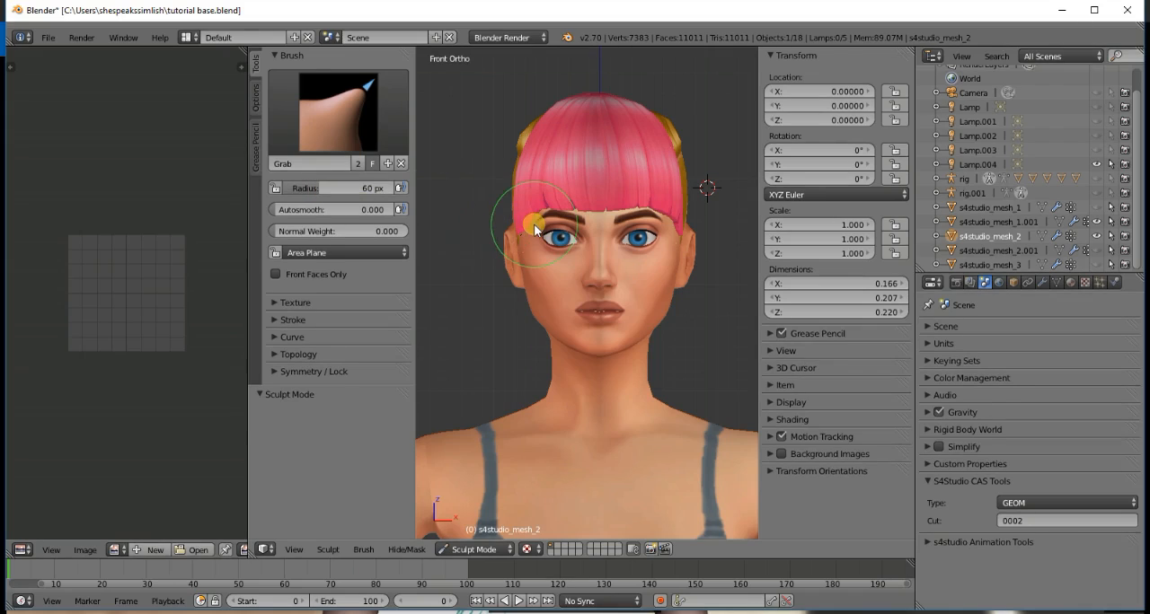
key("KP_4")
key("KP_4")
key("KP_4")
key("KP_4")
key("KP_4")
key("KP_4")
key("KP_4")
key("KP_4")
key("KP_4")
key("KP_4")
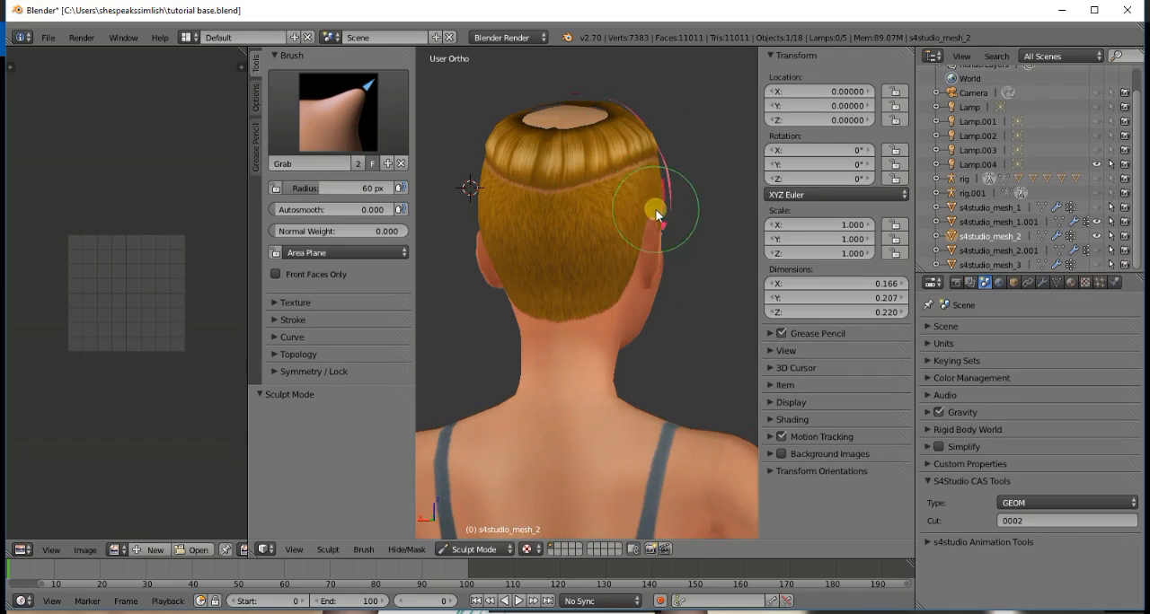
scroll(673, 223, "up", 3)
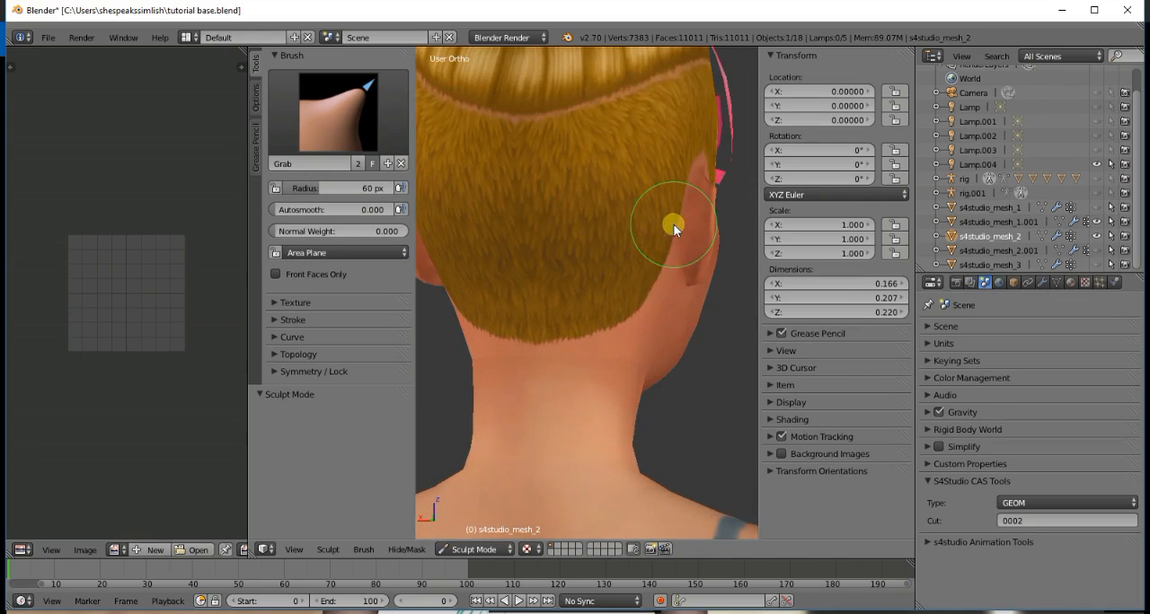
left_click_drag(308, 185, 333, 190)
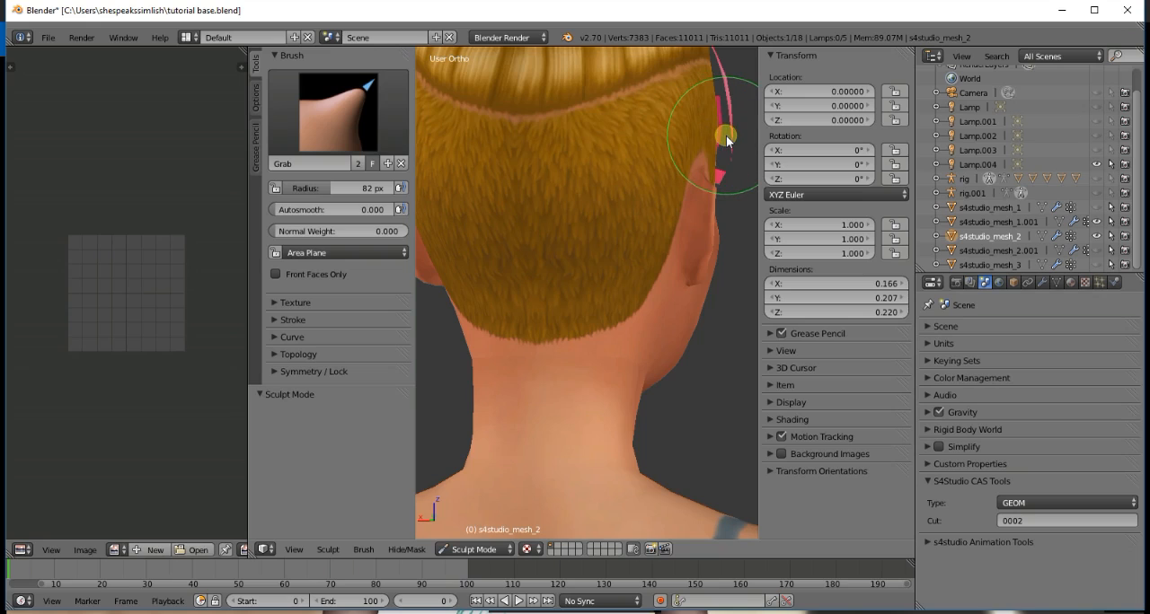
- Change the sculpting target from the base hair to the bangs mesh s4studio_mesh_1.001 and put it in Sculpt Mode
left_click_drag(721, 134, 670, 189)
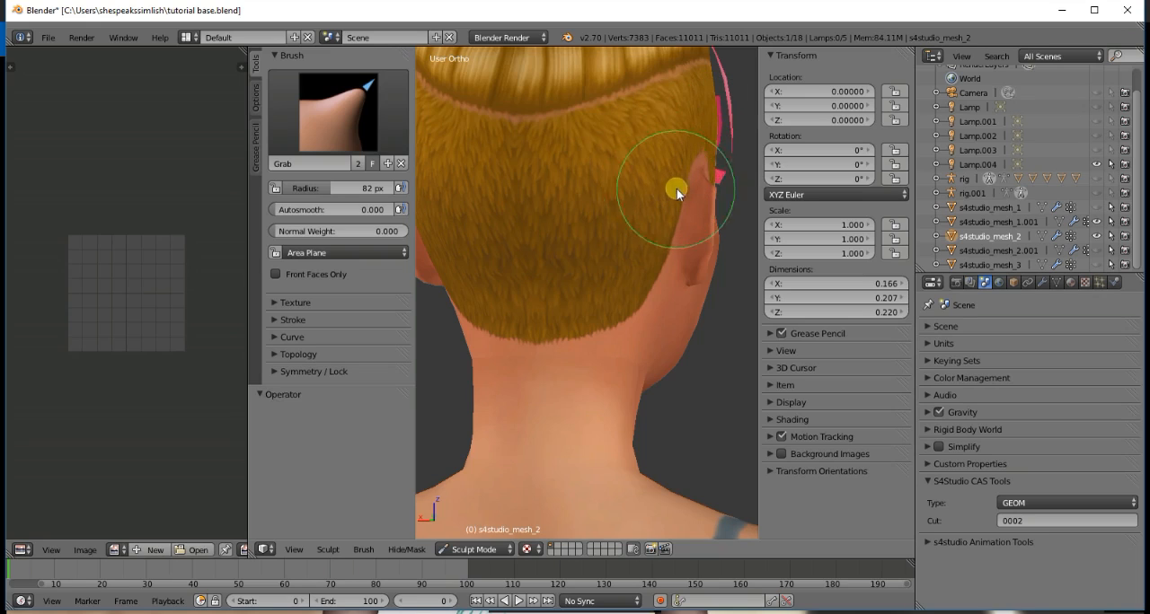
left_click(1027, 251)
left_click(1021, 224)
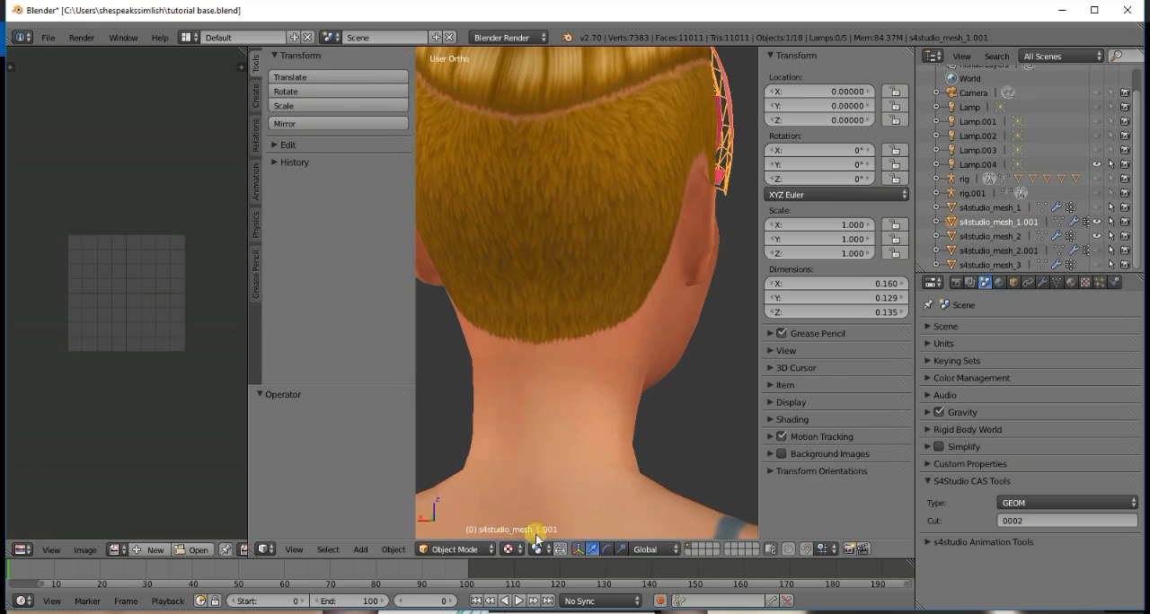
left_click(435, 549)
left_click(449, 503)
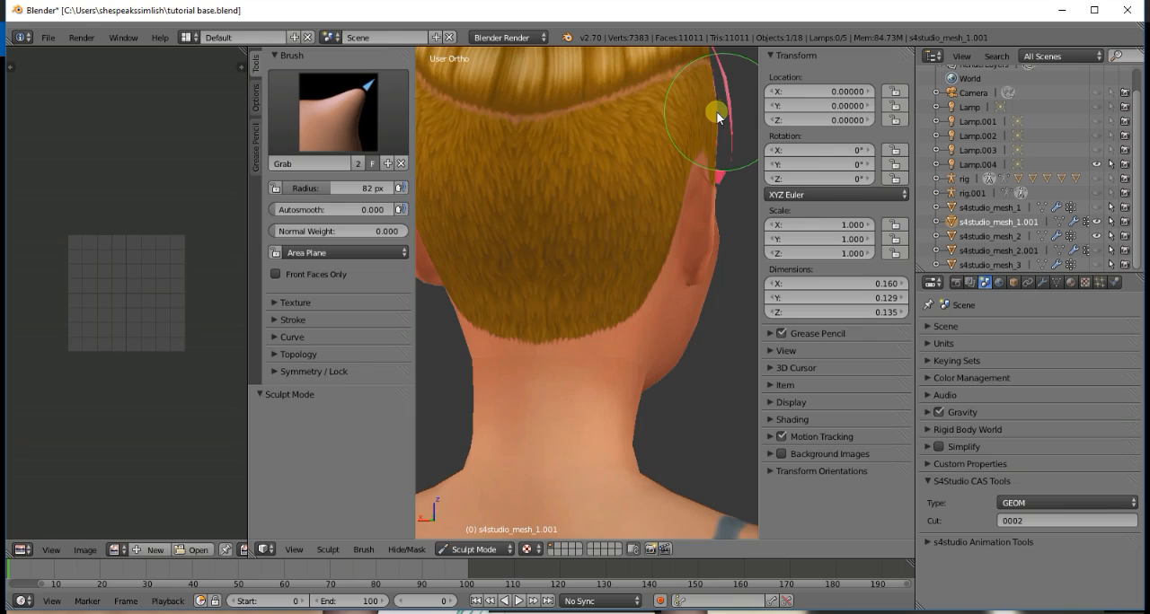
- Pull the bangs' side edge near the model's right temple in toward the head with the 82 px Grab brush
mouse_move(727, 111)
left_mouse_down()
mouse_move(687, 114)
mouse_move(730, 110)
mouse_move(726, 77)
mouse_move(713, 78)
left_mouse_up()
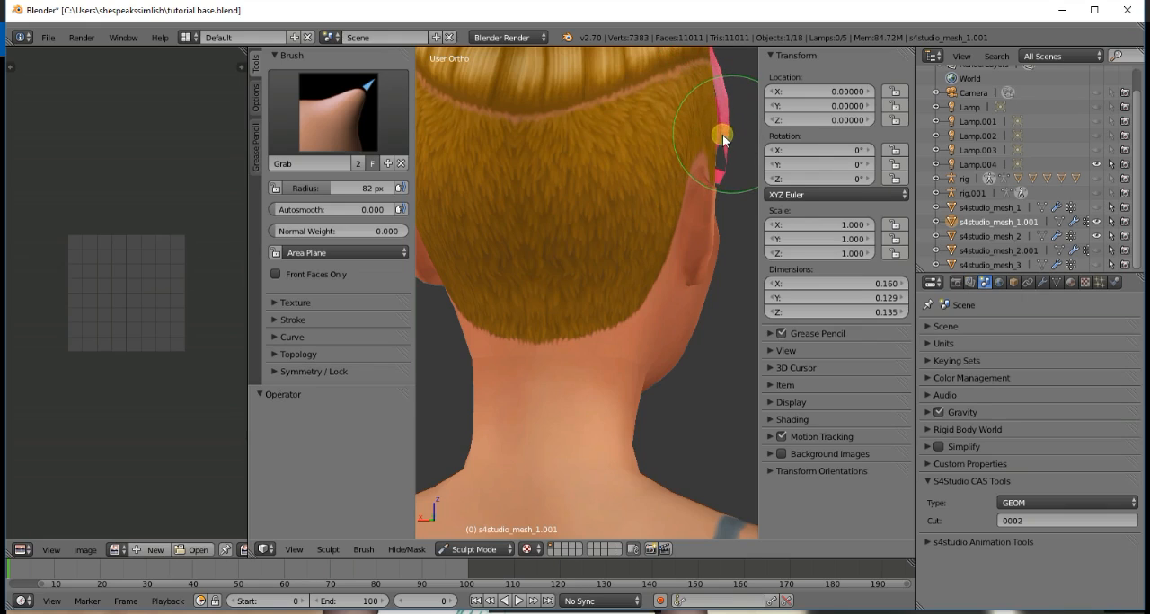
left_click_drag(719, 140, 723, 176)
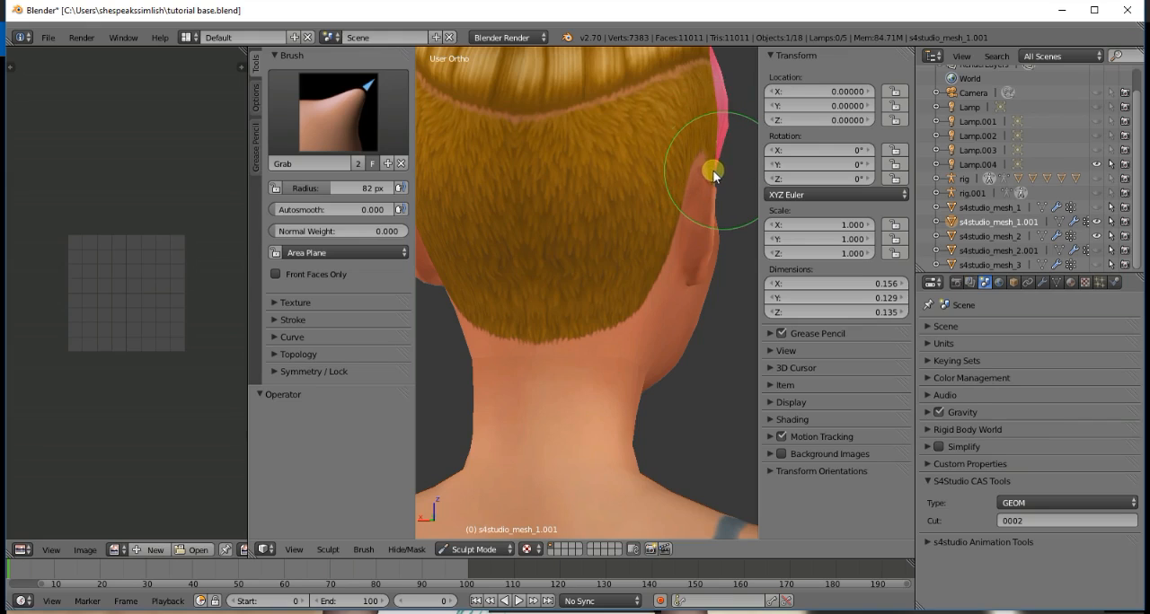
scroll(712, 200, "down", 1)
key("KP_6")
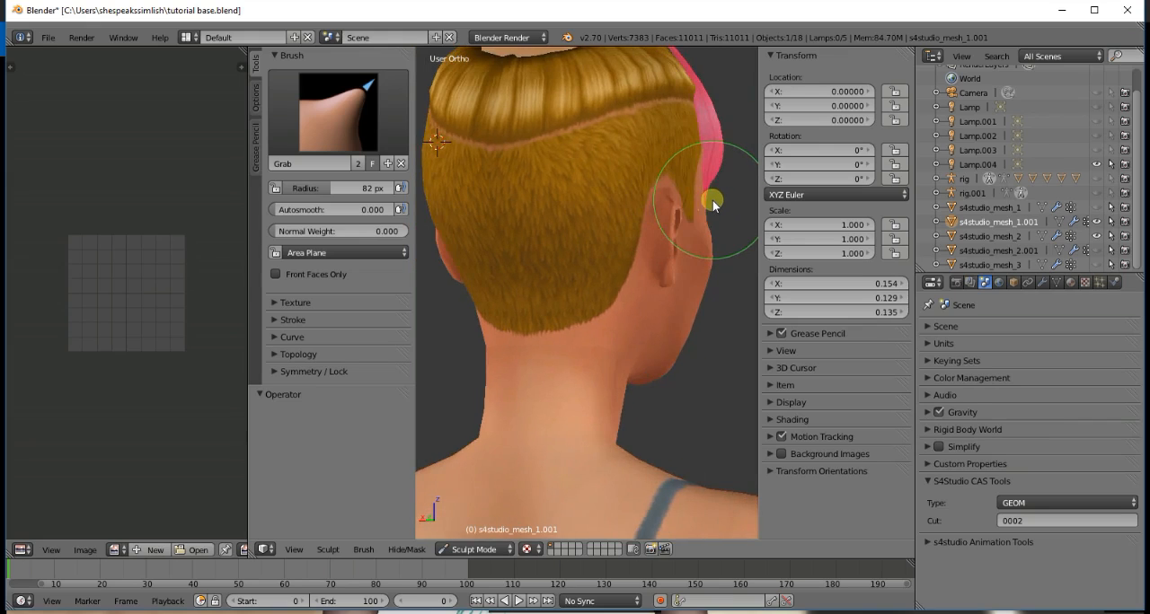
key("KP_6")
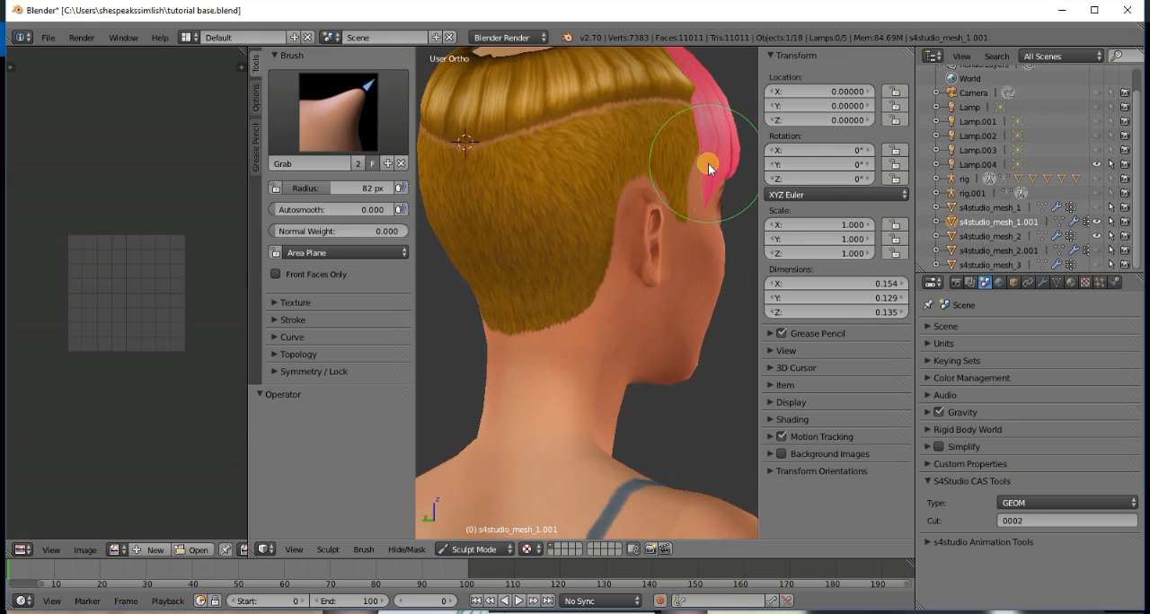
key("KP_4")
key("KP_4")
scroll(705, 185, "up", 2)
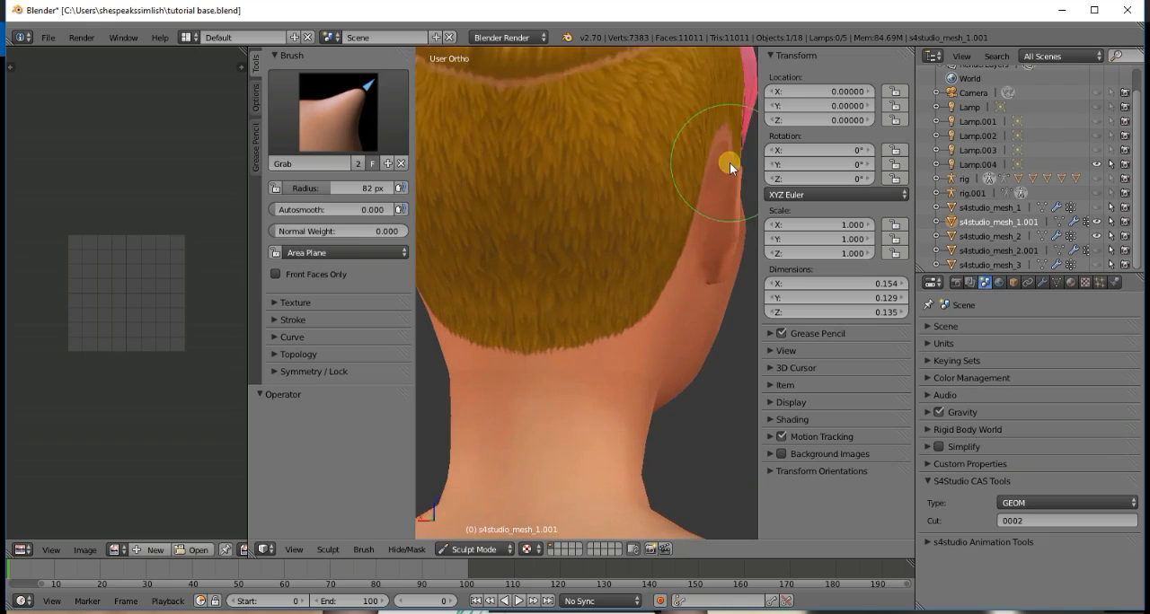
scroll(729, 163, "down", 1)
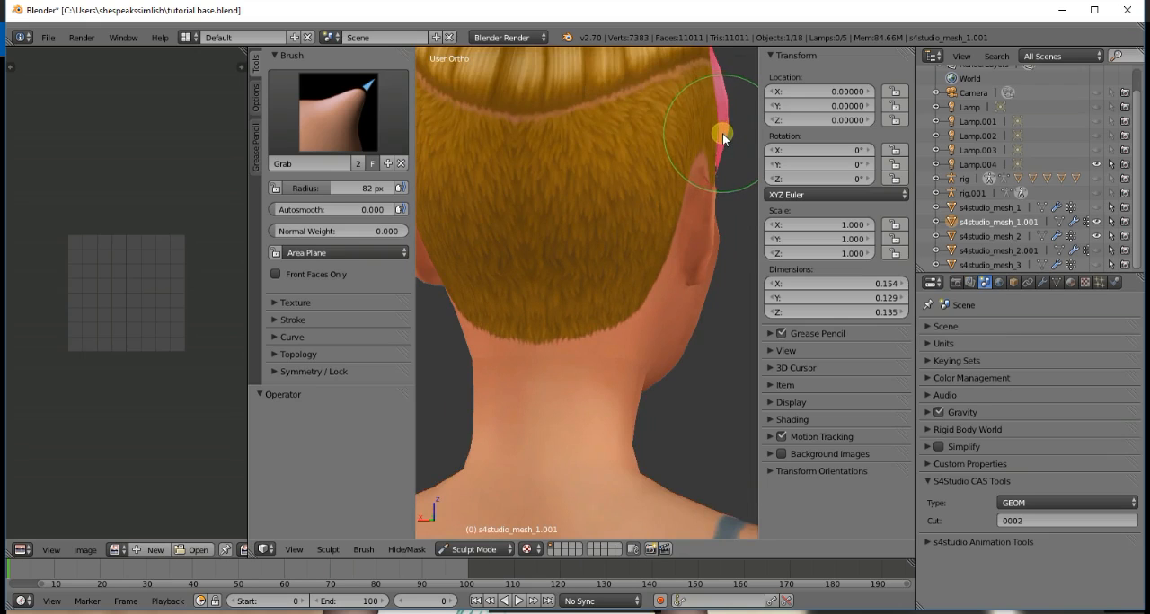
- Examine how the reshaped side of the bangs sits against the head from the side and front
key("KP_4")
key("KP_6")
key("KP_6")
key("KP_6")
scroll(720, 142, "down", 3)
scroll(720, 142, "down", 1)
mouse_move(722, 164)
middle_mouse_down()
mouse_move(723, 187)
mouse_move(603, 185)
middle_mouse_up()
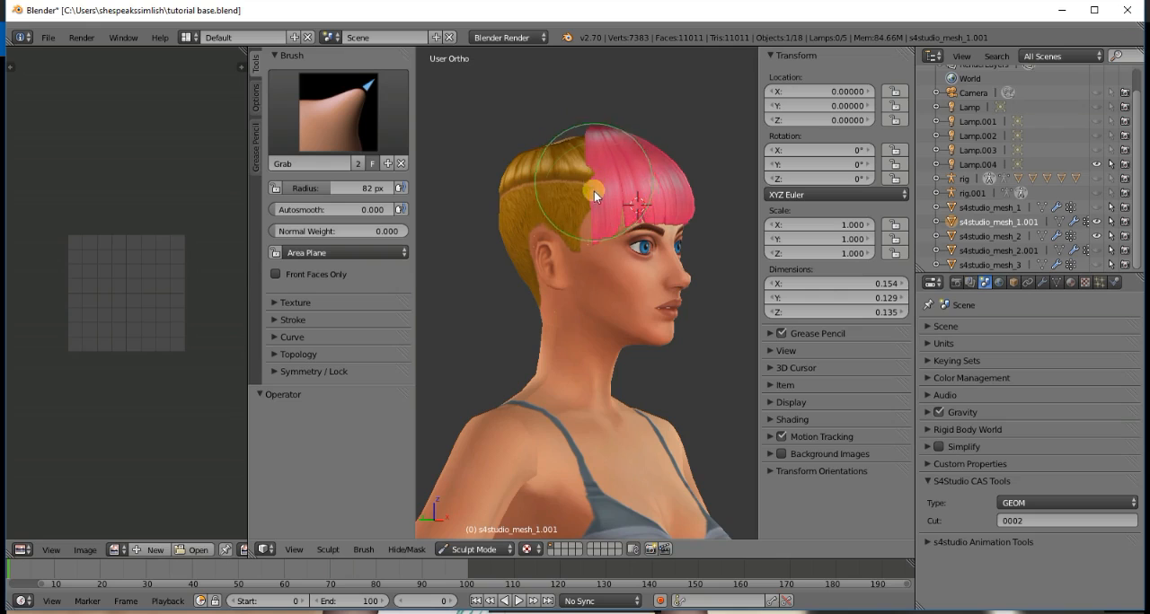
key("KP_6")
key("KP_6")
key("KP_6")
key("KP_6")
key("KP_6")
key("KP_6")
key("KP_4")
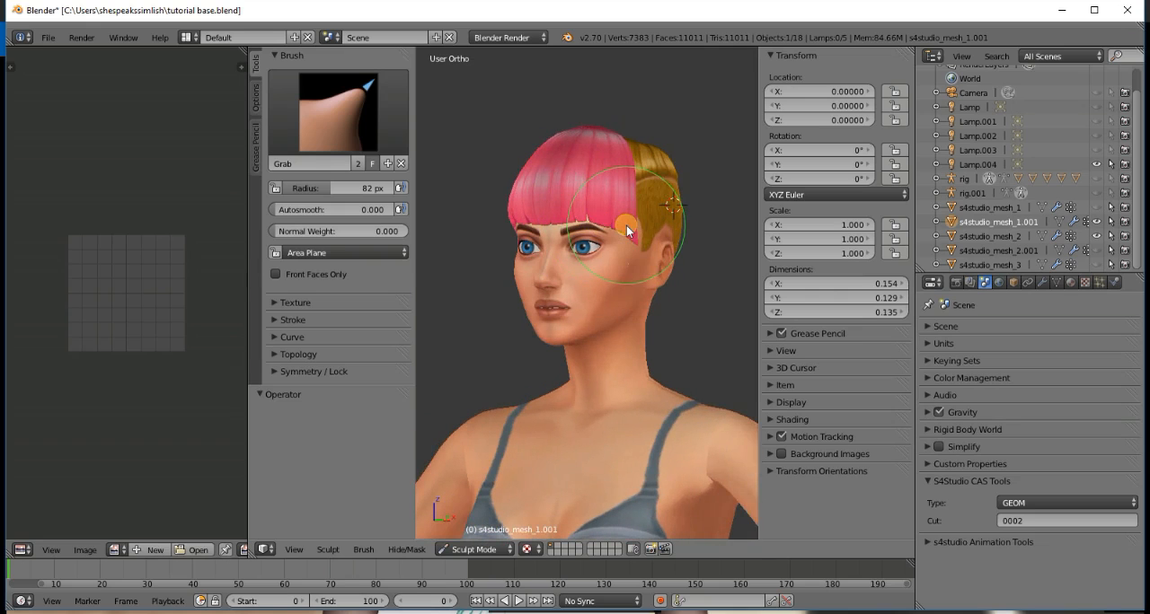
- Pull the bangs' side edge near the model's left temple in toward the head with the Grab brush
key("KP_4")
key("KP_4")
key("KP_4")
key("KP_4")
key("KP_4")
key("KP_4")
key("KP_4")
key("KP_4")
key("KP_4")
key("KP_4")
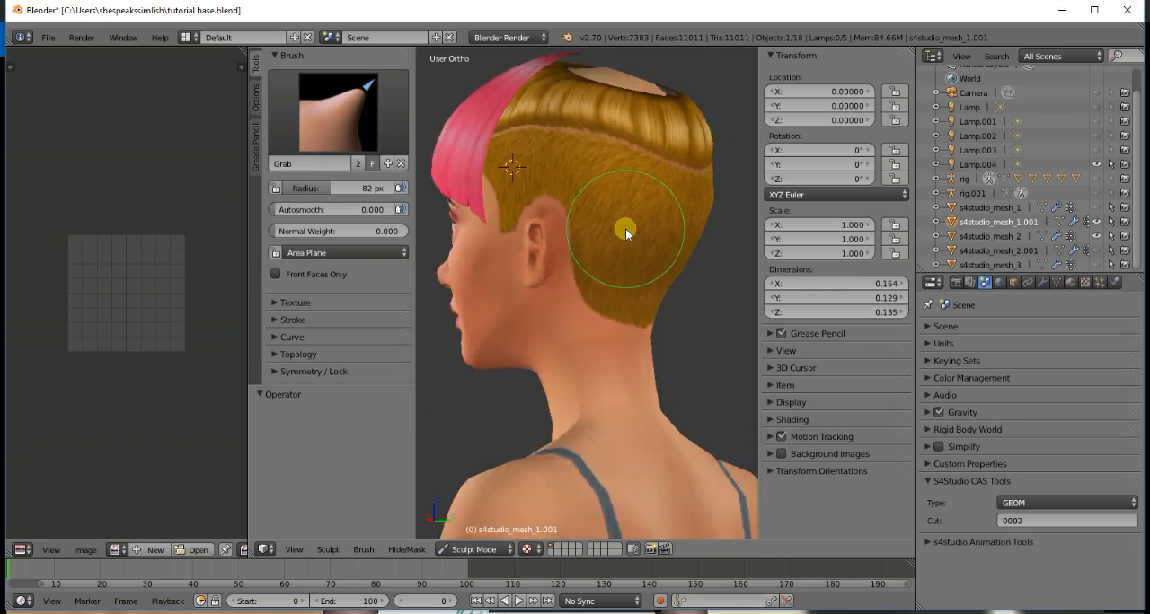
scroll(521, 220, "up", 1)
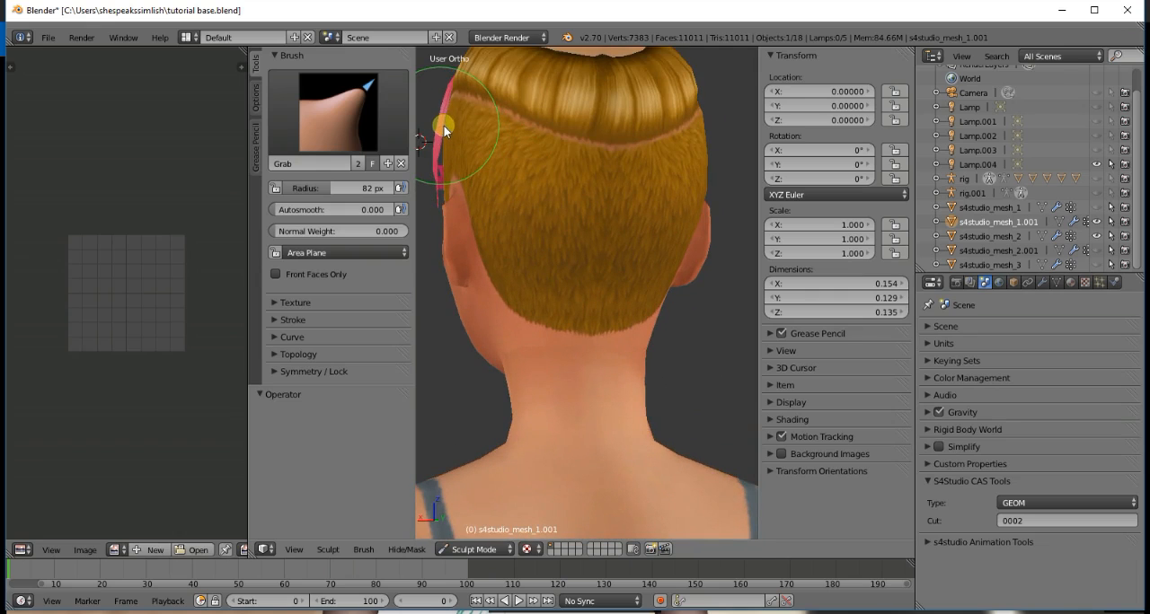
left_click_drag(444, 126, 434, 164)
scroll(481, 181, "down", 2)
middle_click_drag(480, 184, 578, 229)
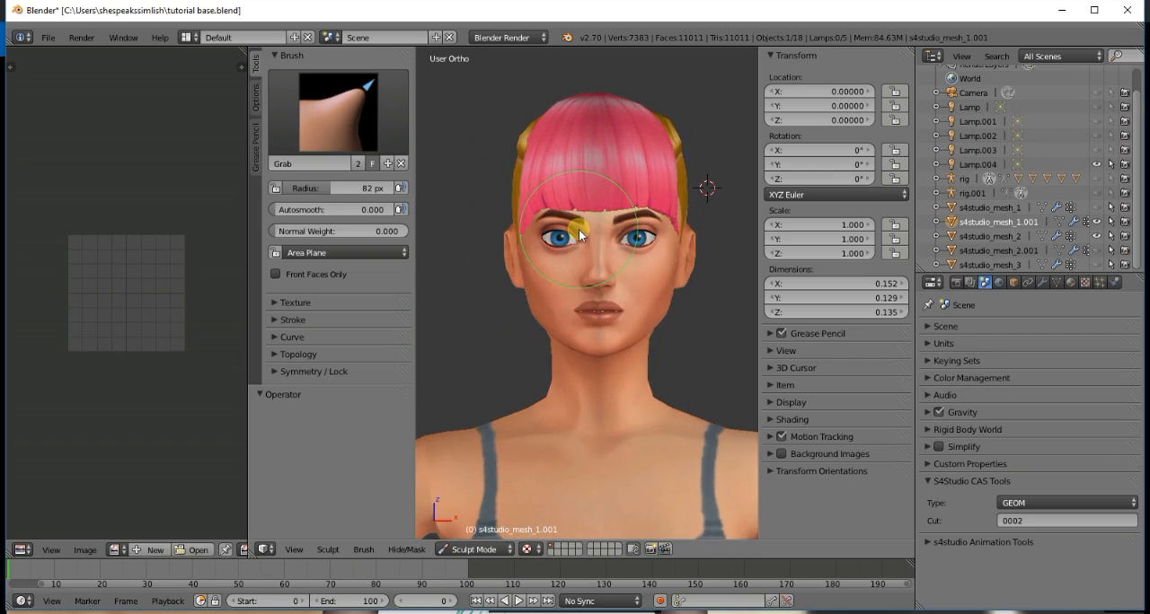
- Make the base hair mesh s4studio_mesh_2 active for sculpting and switch its brush to Polish
left_click(1001, 237)
middle_click_drag(522, 188, 410, 151)
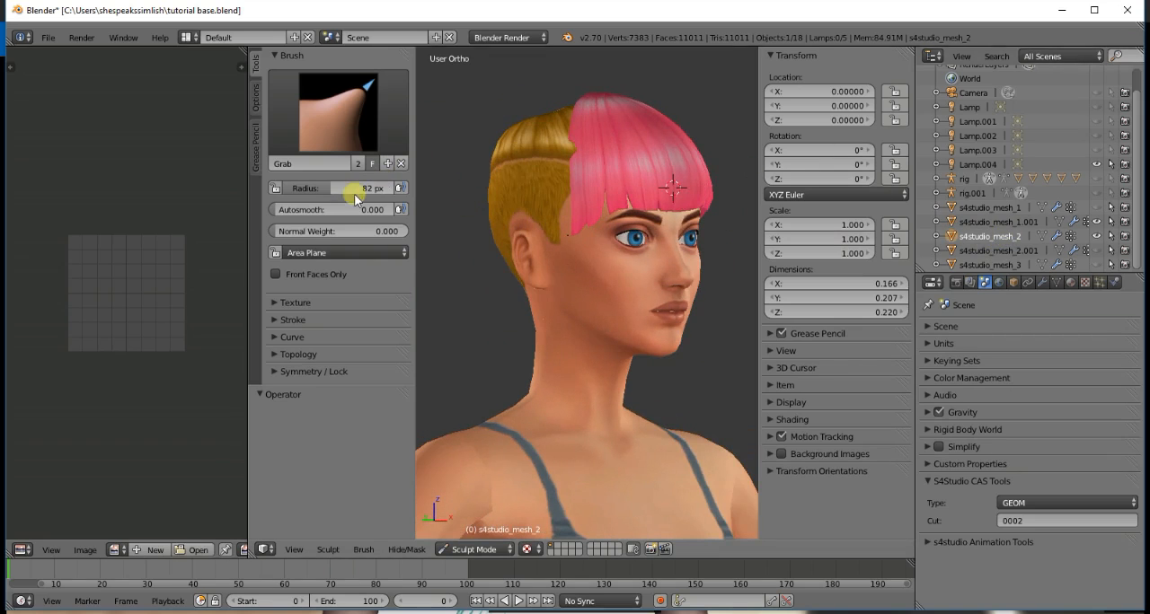
left_click(337, 113)
left_click(635, 258)
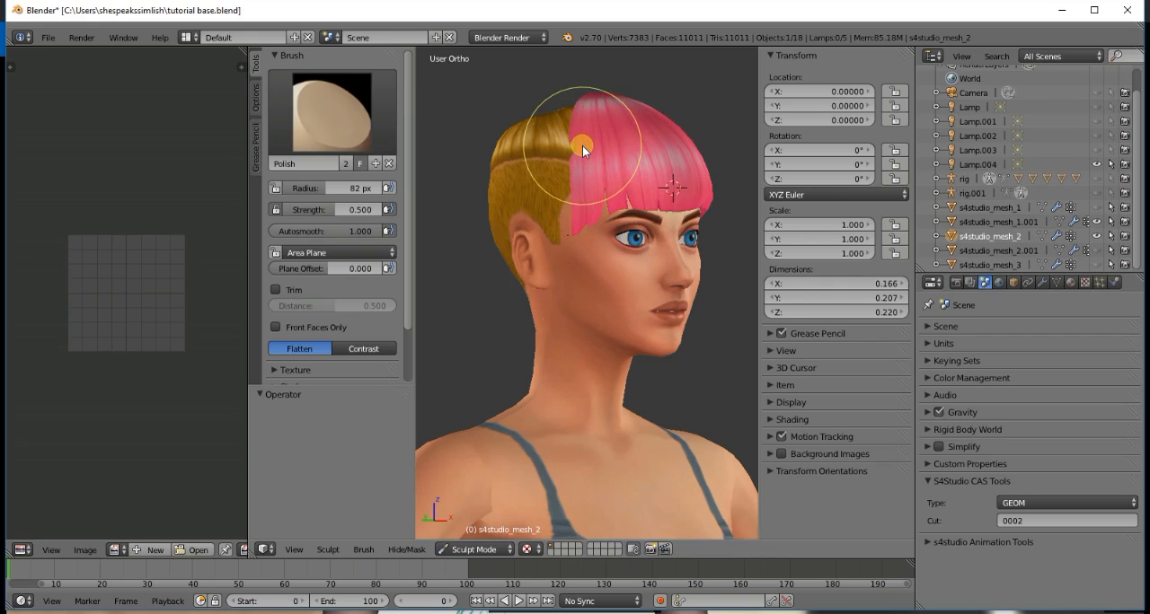
- Try flattening the base hair around the bangs with the Polish brush at a 158 px radius, and undo the strokes
key("KP_6")
key("KP_6")
key("KP_6")
key("KP_6")
key("KP_6")
key("KP_6")
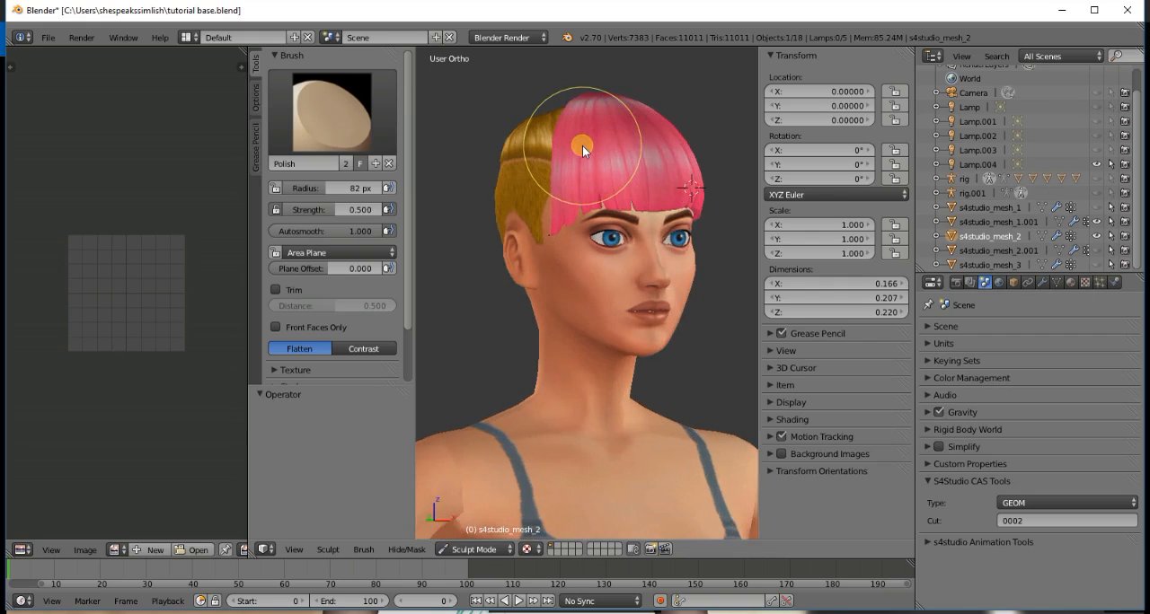
key("KP_6")
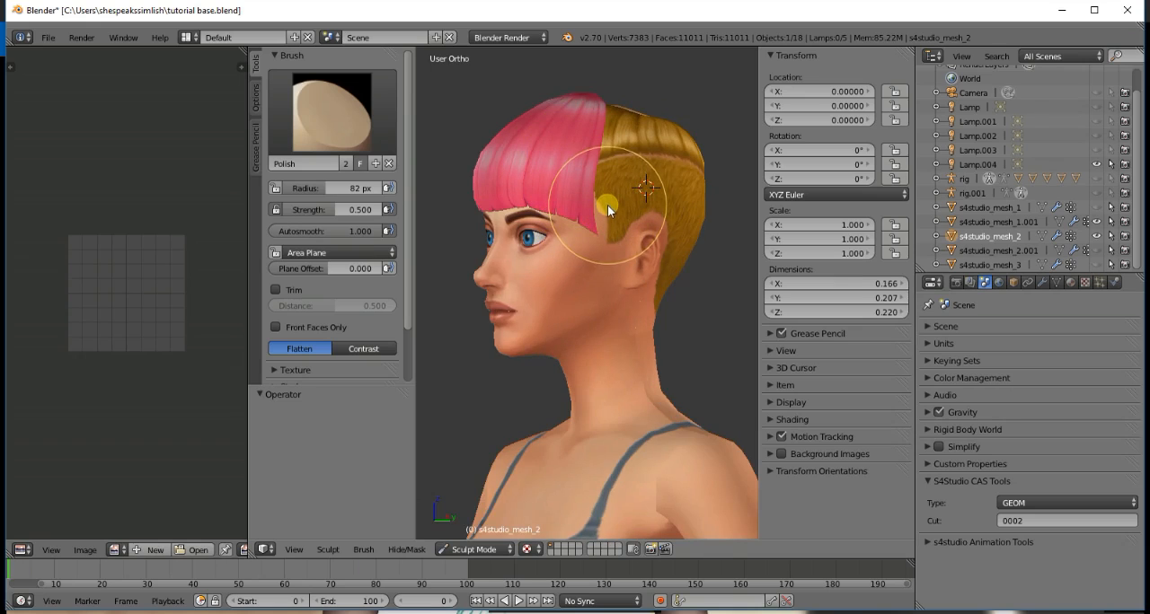
scroll(626, 201, "up", 5)
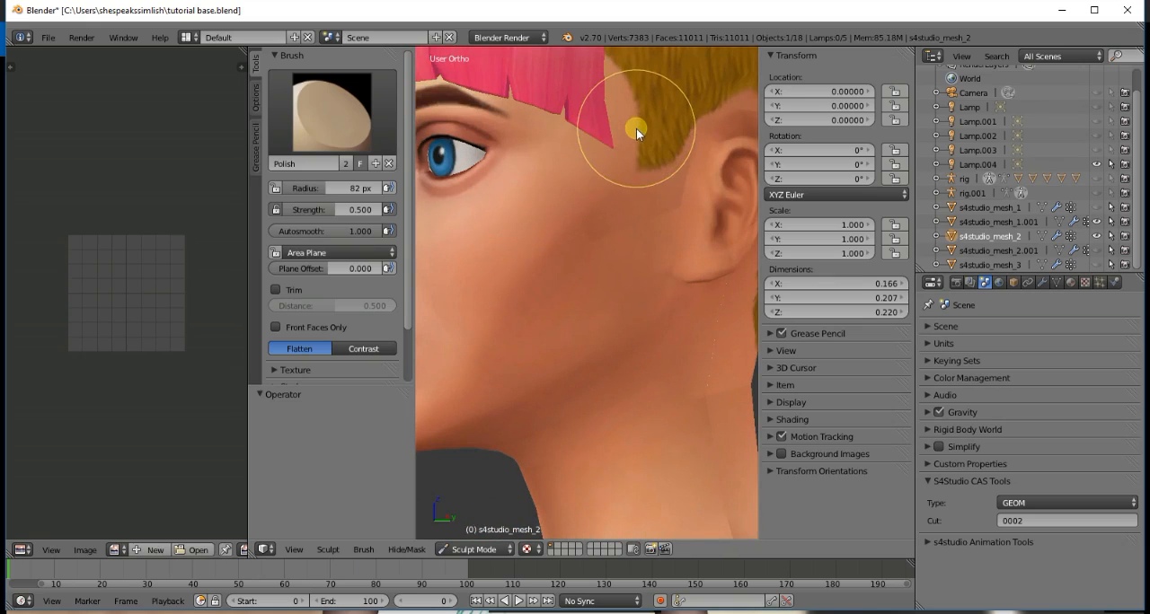
scroll(636, 128, "down", 5)
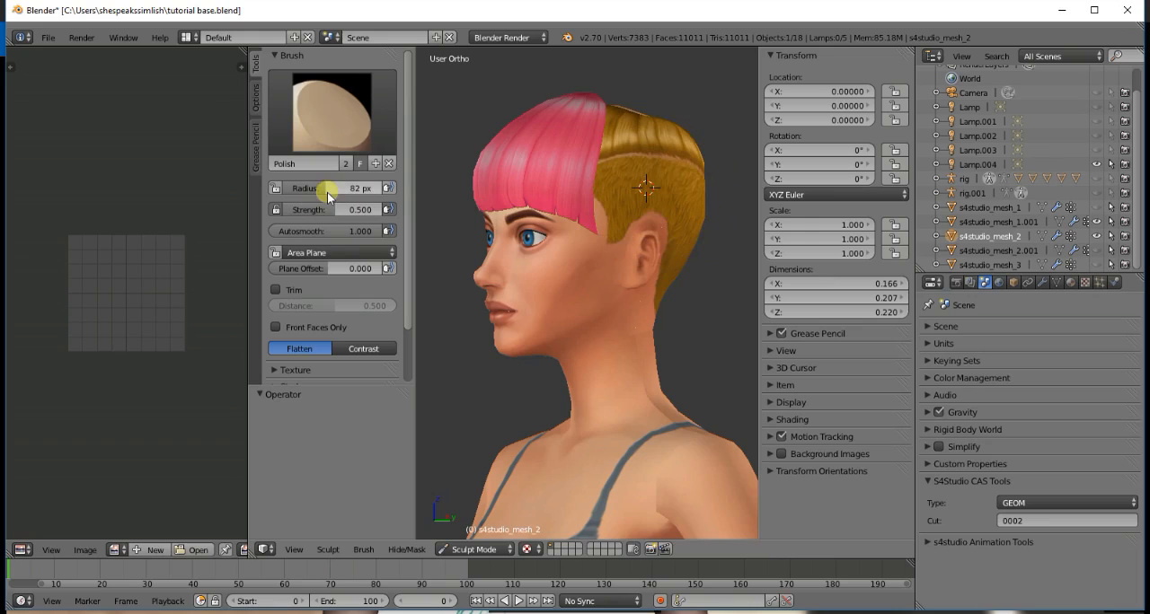
left_click_drag(325, 189, 361, 191)
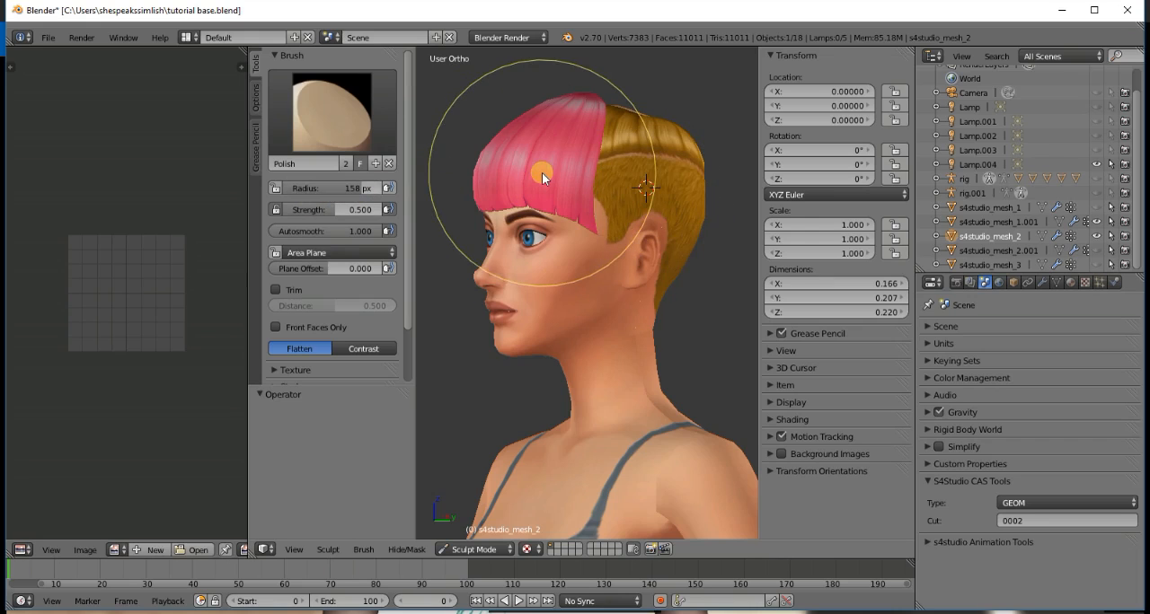
middle_click_drag(542, 172, 586, 215)
mouse_move(586, 214)
left_mouse_down()
mouse_move(632, 223)
mouse_move(603, 222)
left_mouse_up()
key("ctrl+z")
key("ctrl+z")
key("ctrl+z")
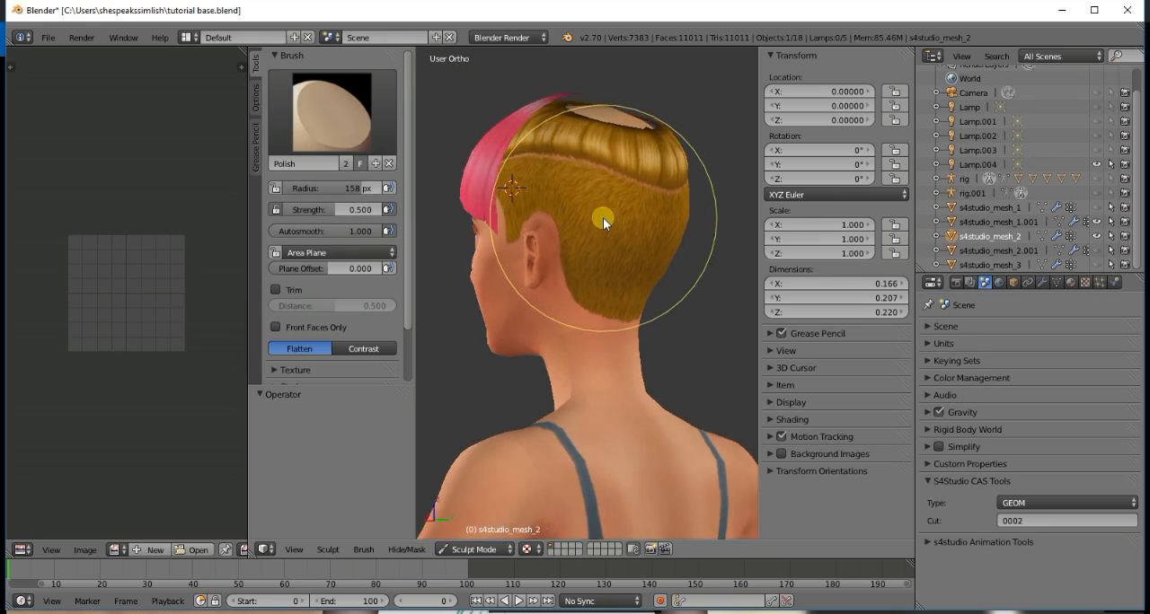
- Return both the base hair and the bangs mesh s4studio_mesh_1.001 to Object Mode
key("KP_1")
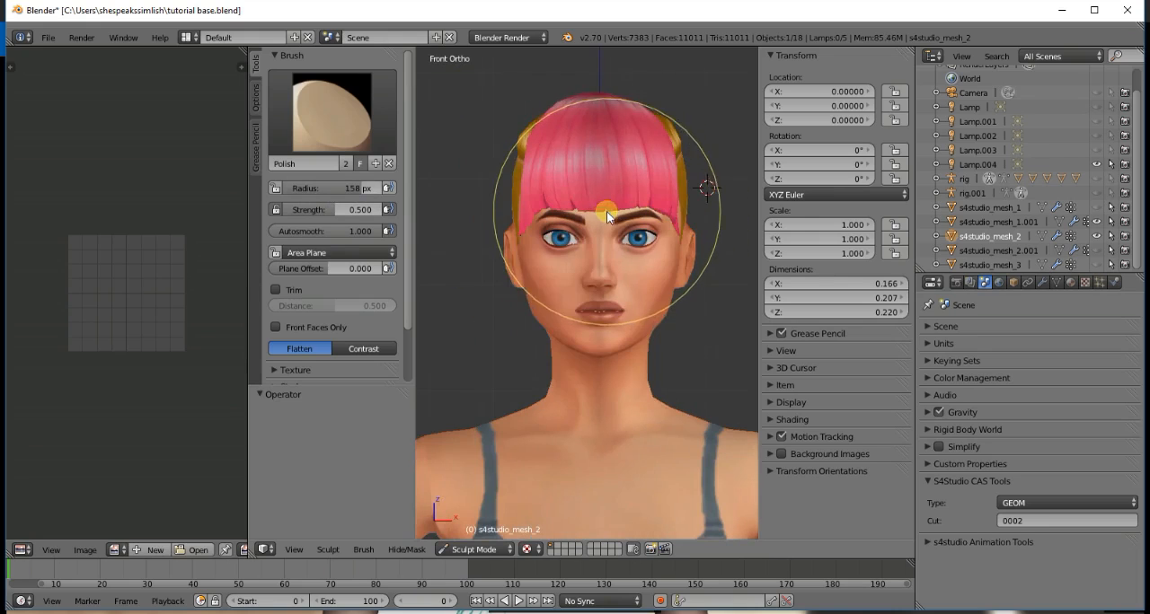
left_click(472, 549)
left_click(472, 534)
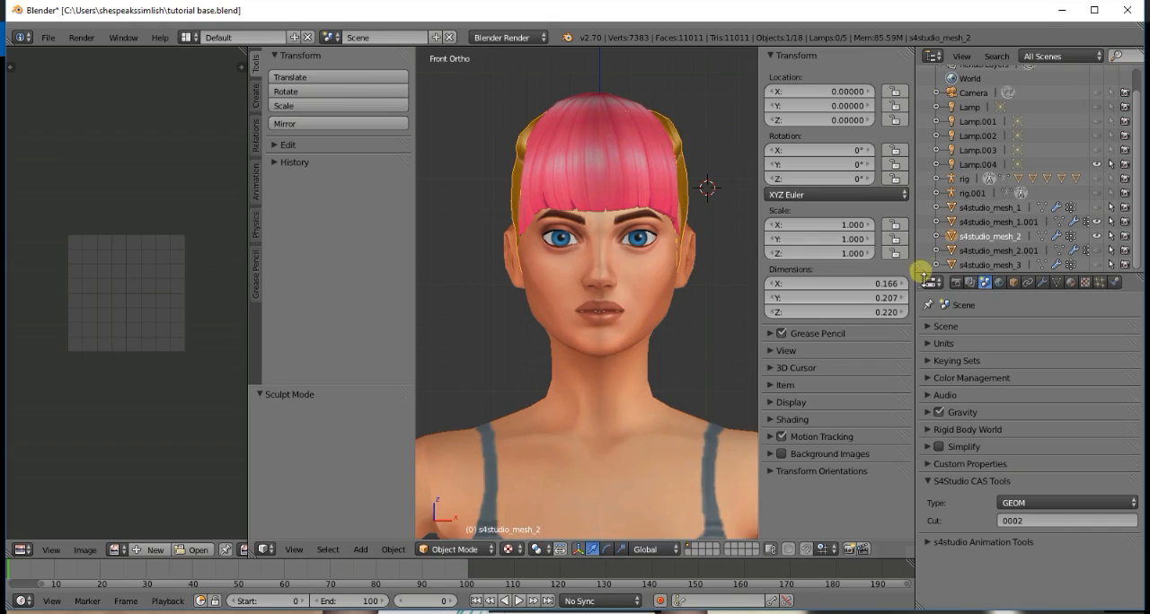
left_click(1027, 223)
left_click(476, 549)
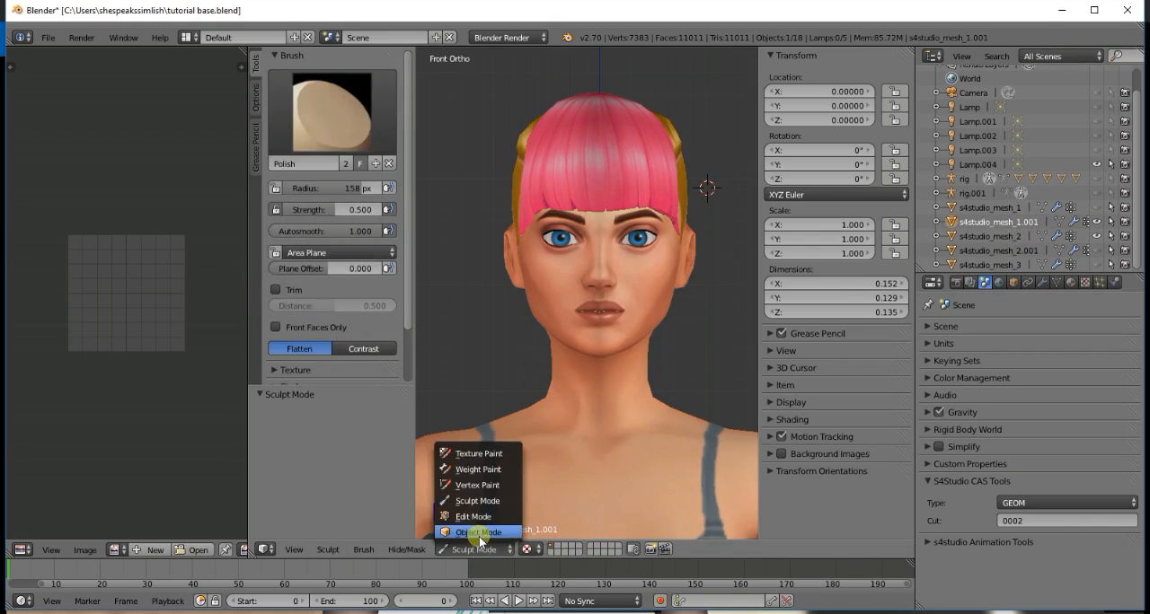
left_click(479, 532)
- Collapse the tool shelf to widen the 3D view and show the bun mesh s4studio_mesh_2.001 on the back of the head
scroll(643, 246, "down", 2)
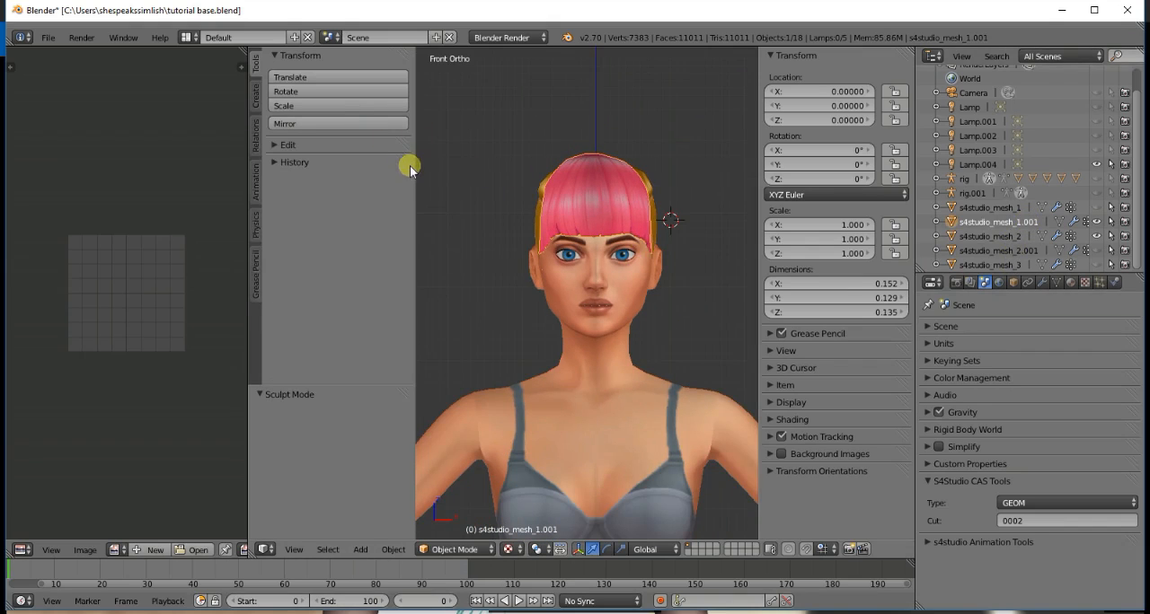
left_click_drag(416, 184, 271, 187)
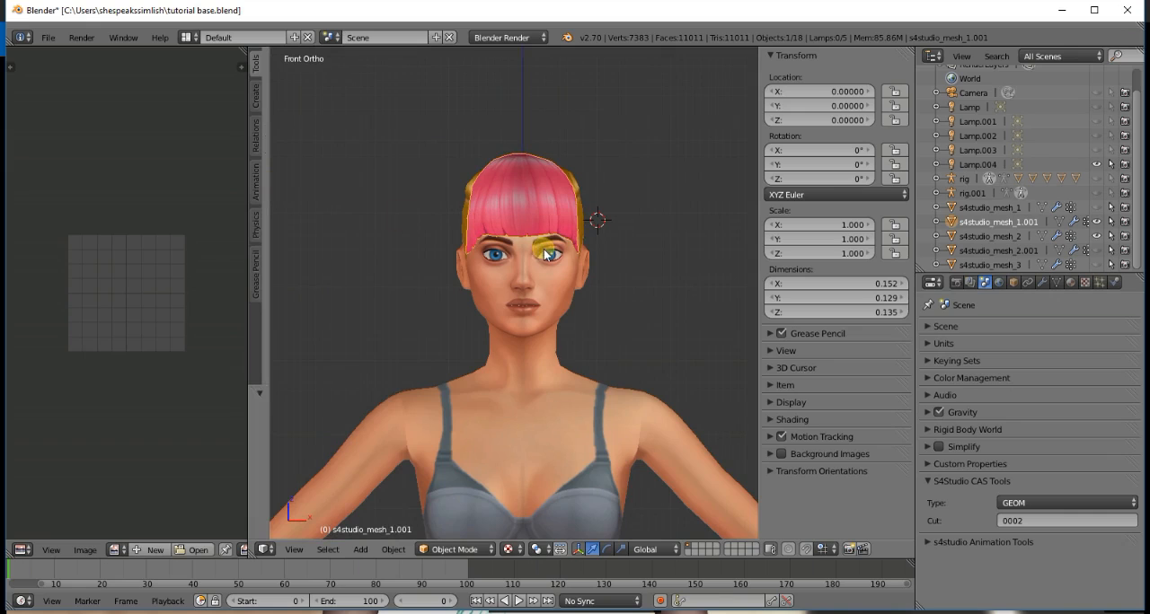
key("KP_4")
key("KP_4")
key("KP_4")
key("KP_4")
key("KP_4")
key("KP_4")
key("KP_4")
key("KP_4")
key("KP_4")
key("KP_4")
key("KP_4")
key("KP_4")
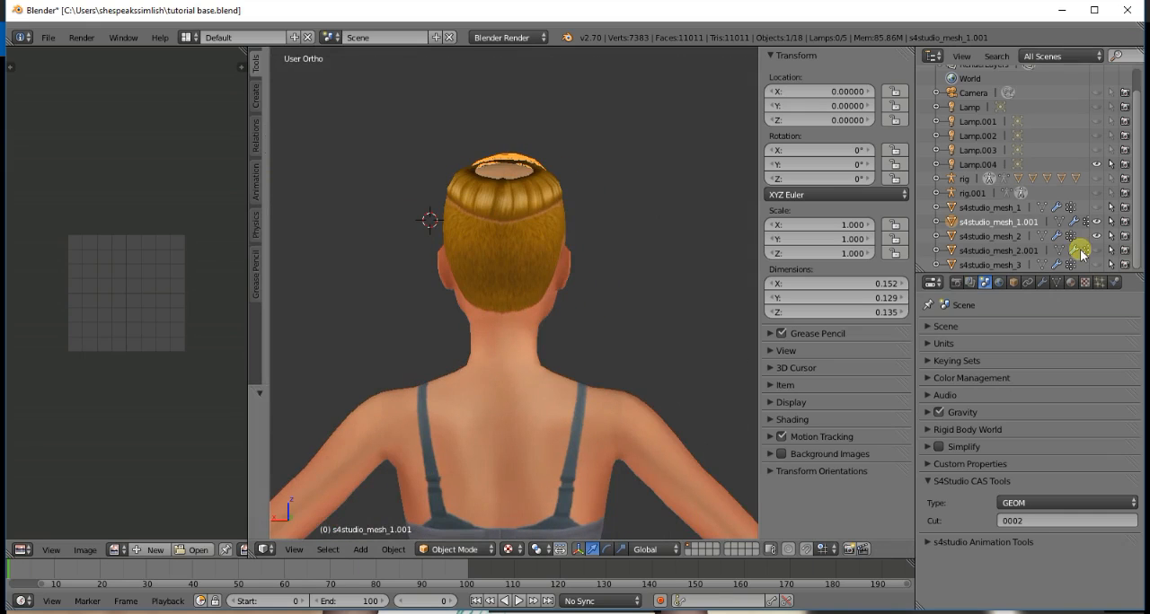
left_click(1097, 251)
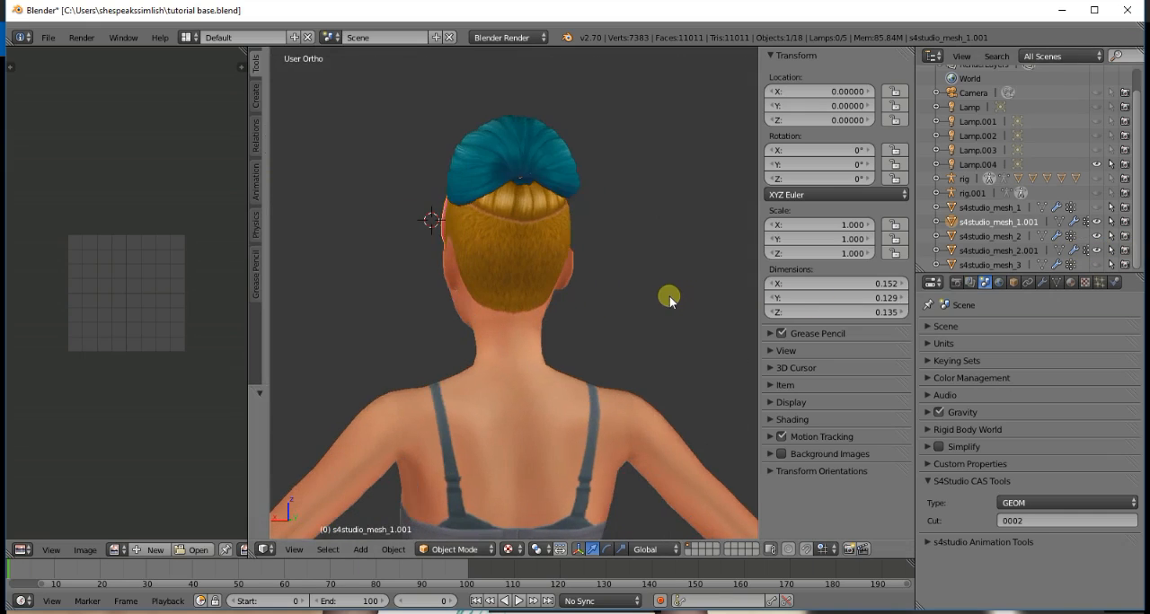
- Examine the bun, bangs and base hair from all around, and look closely at the back of the head beneath the bun
key("KP_4")
key("KP_4")
key("KP_4")
key("KP_4")
key("KP_4")
key("KP_4")
key("KP_4")
key("KP_4")
key("KP_4")
key("KP_4")
key("KP_4")
key("KP_4")
key("KP_4")
key("KP_4")
key("KP_4")
key("KP_4")
key("KP_4")
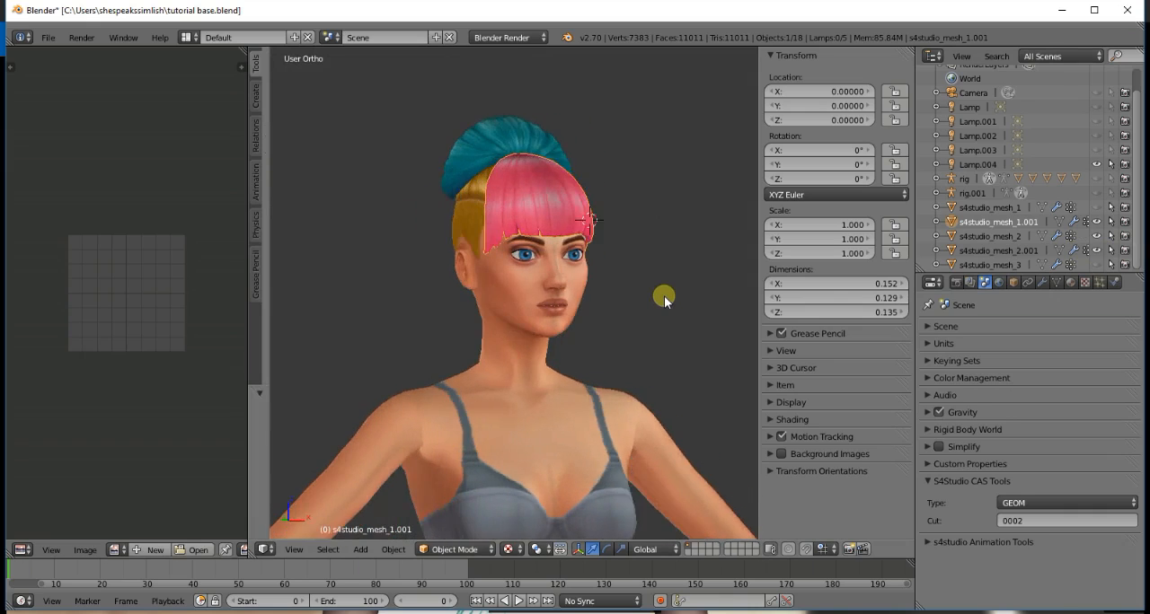
key("KP_4")
key("KP_4")
key("KP_4")
key("KP_4")
key("KP_4")
key("KP_4")
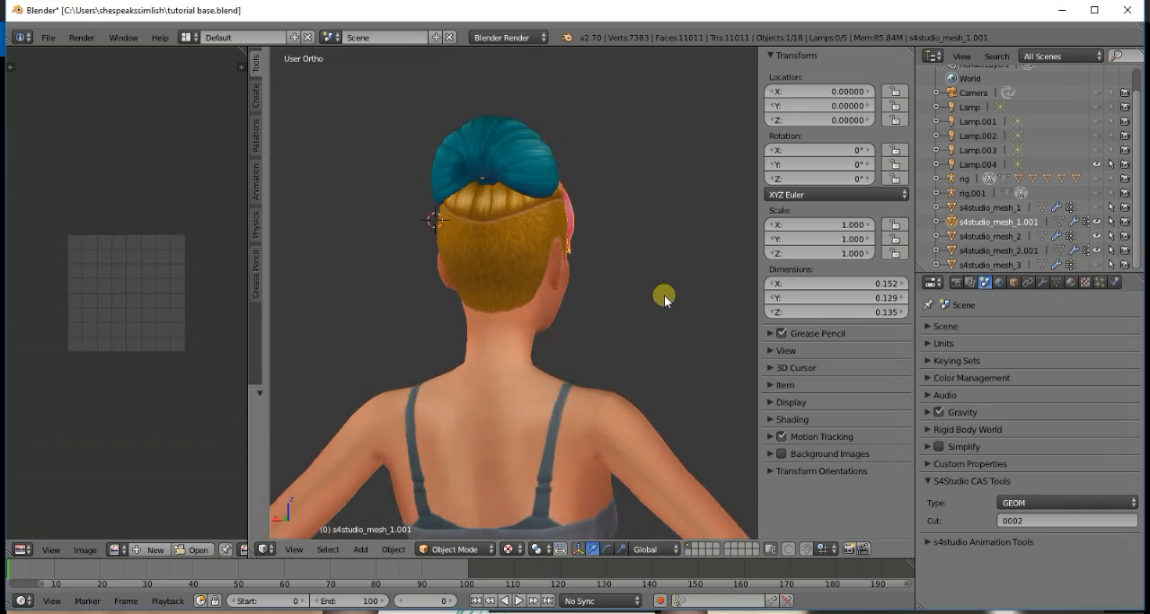
scroll(512, 207, "up", 4)
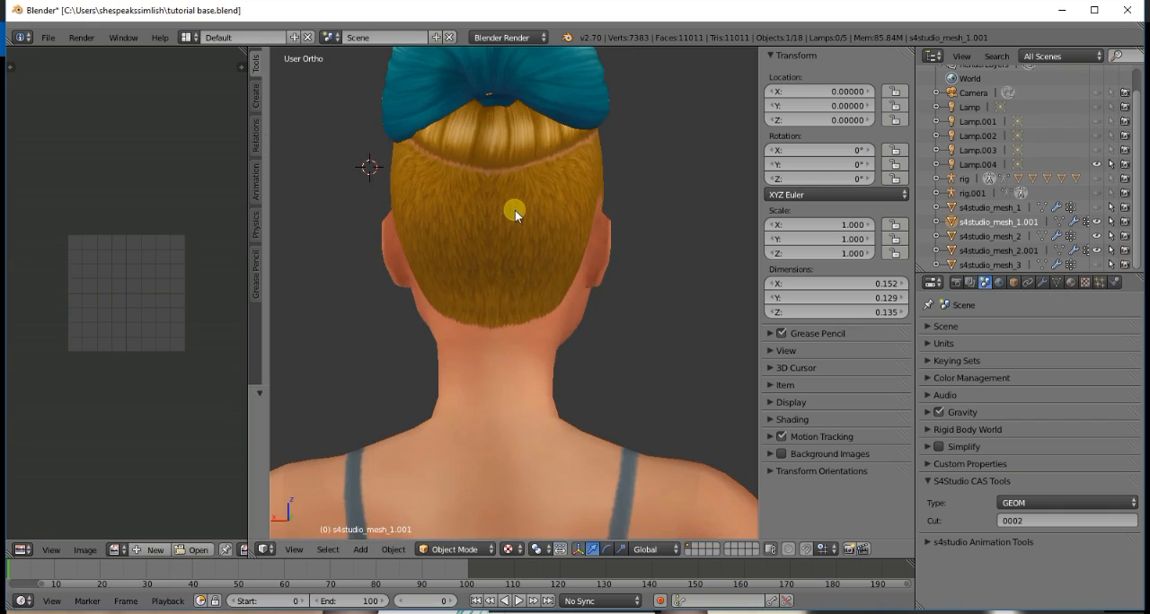
scroll(515, 210, "down", 2)
scroll(515, 210, "up", 2)
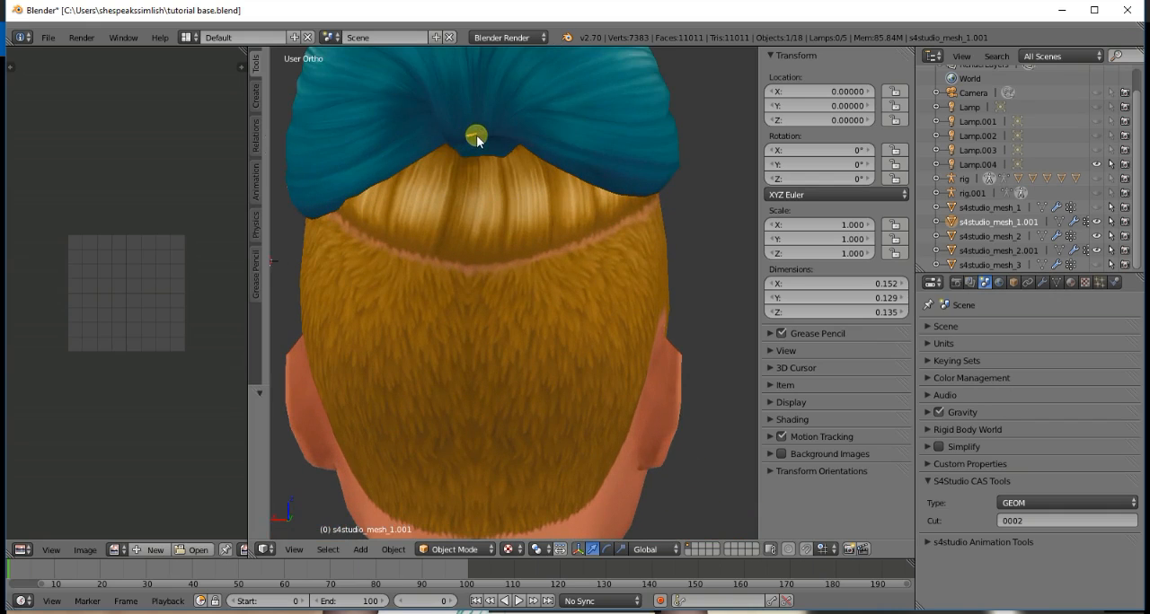
- Make the bun mesh s4studio_mesh_2.001 active and put it in Edit Mode
left_click(1033, 252)
left_click(444, 548)
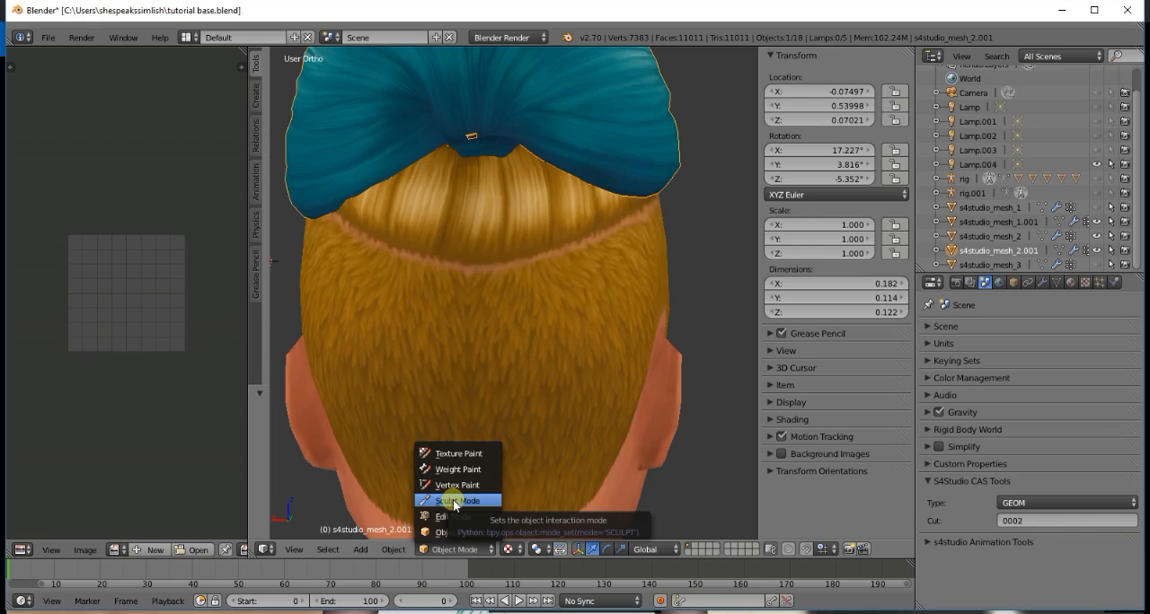
key("Tab")
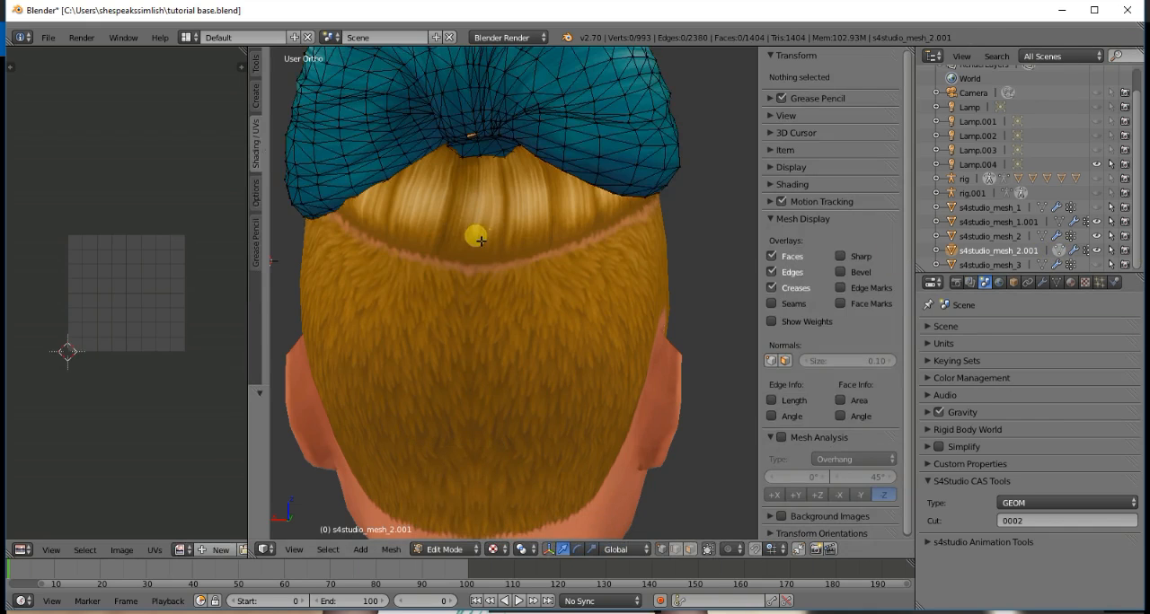
- Inspect the small gap at the bun's lower centre, selecting its upper-right corner vertex and clearing the selection
scroll(480, 240, "up", 5)
scroll(482, 242, "up", 18, "shift")
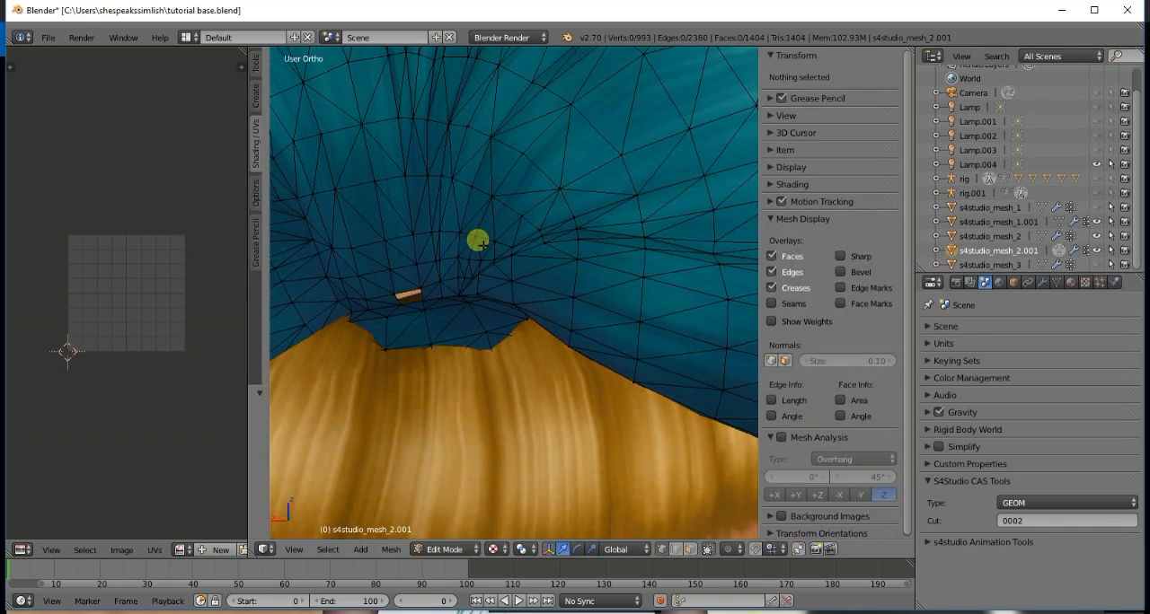
scroll(483, 248, "up", 5)
scroll(482, 248, "down", 4, "ctrl")
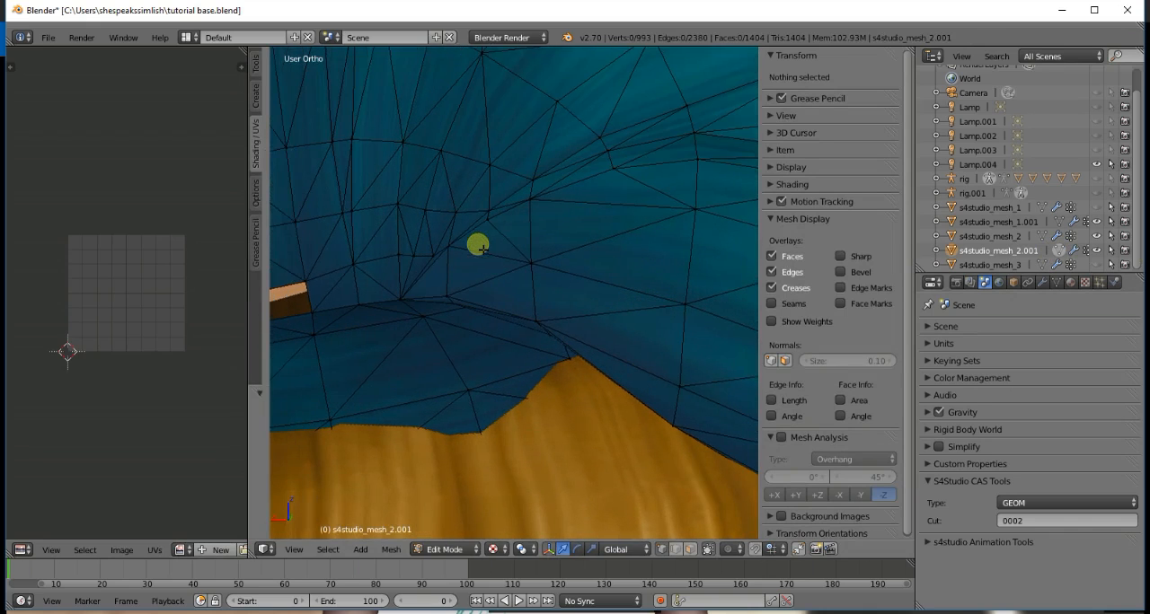
scroll(482, 249, "down", 8, "ctrl")
scroll(486, 256, "up", 5)
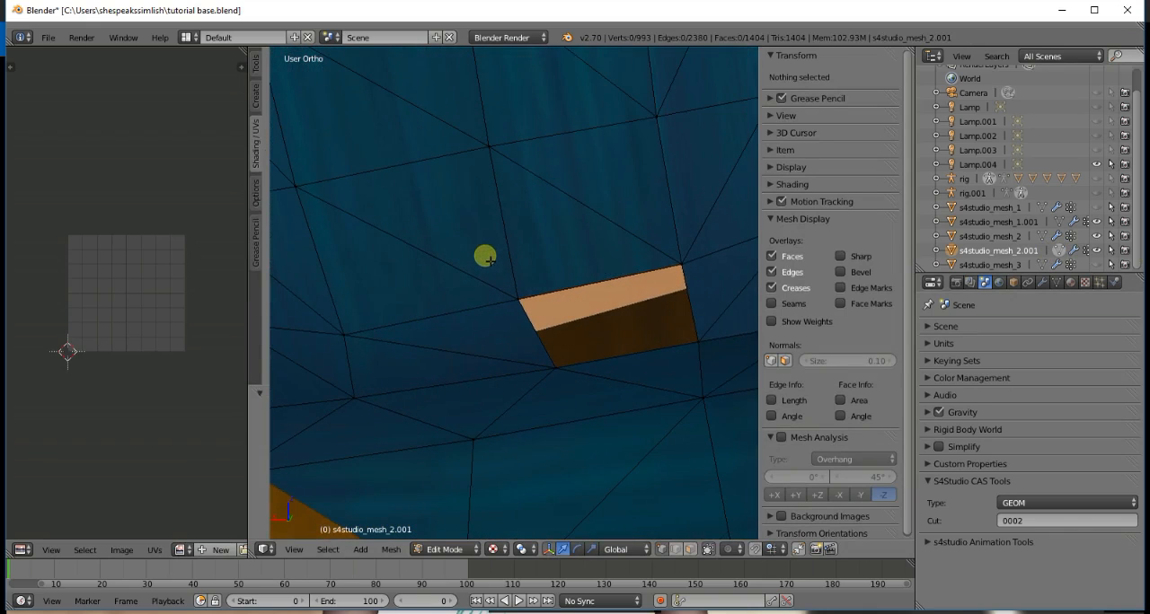
right_click(681, 264)
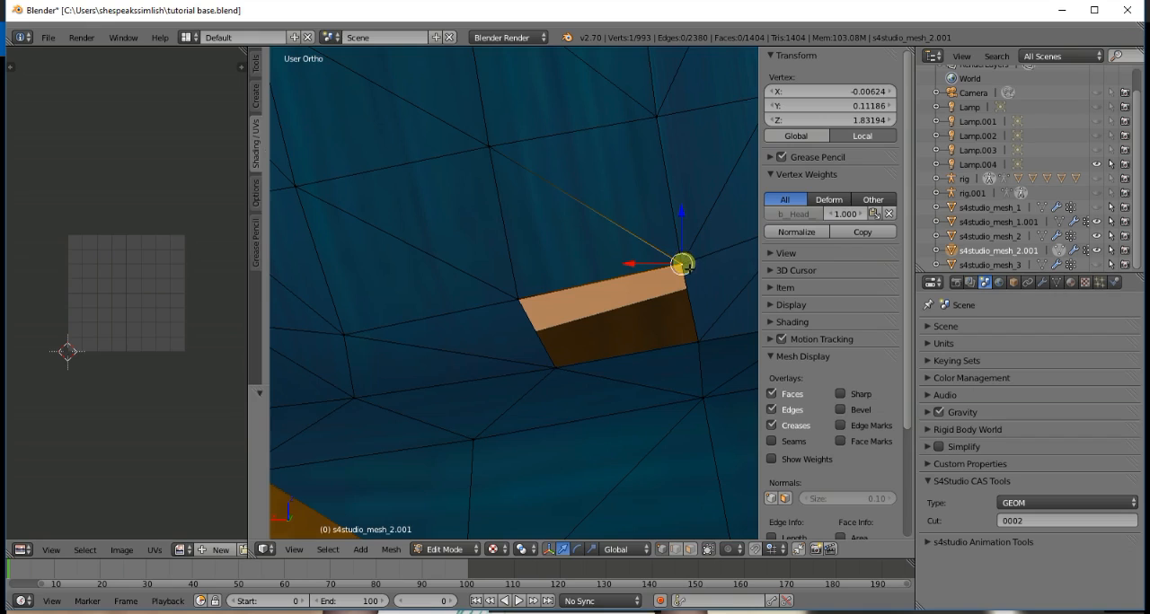
key("a")
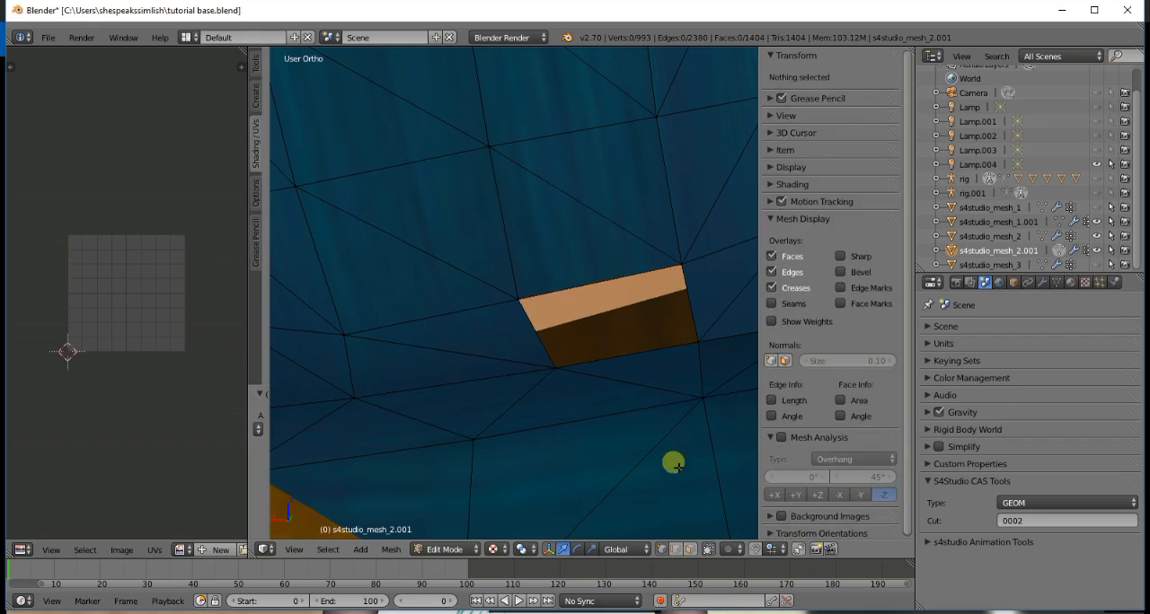
- Toggle Limit Selection to Visible to compare the bun's wireframe with and without its hidden vertices
left_click(708, 549)
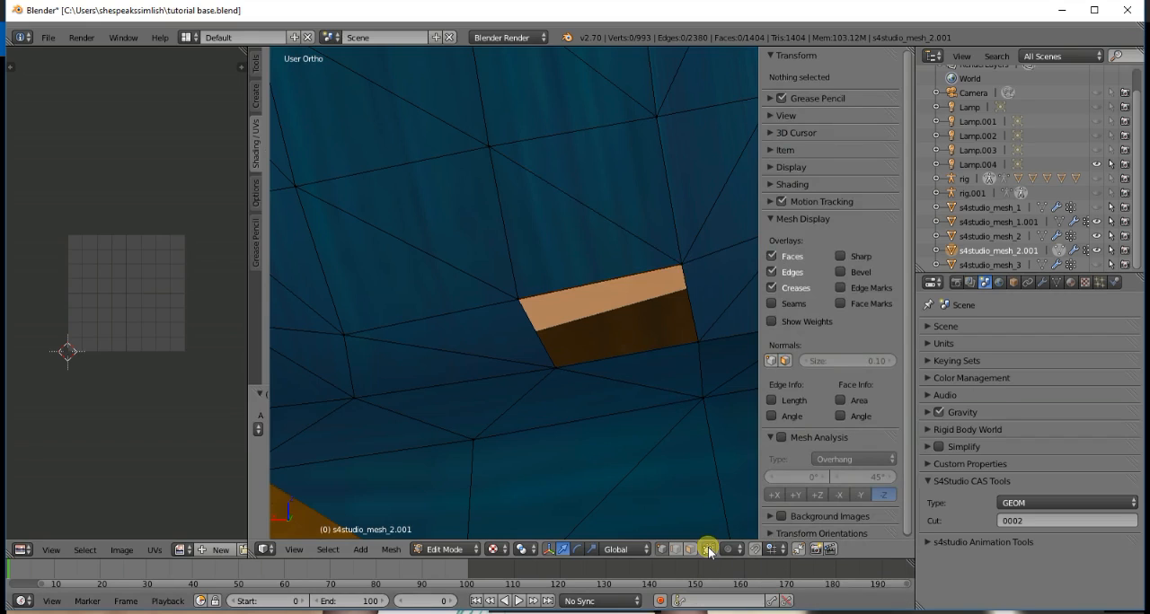
scroll(673, 447, "down", 4)
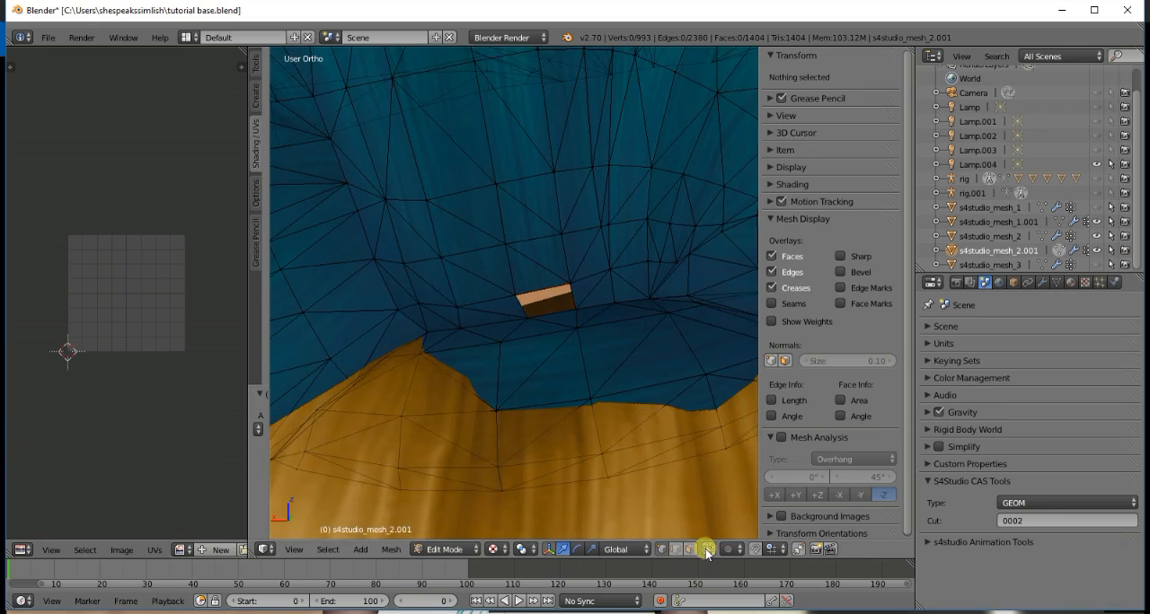
scroll(545, 358, "down", 8)
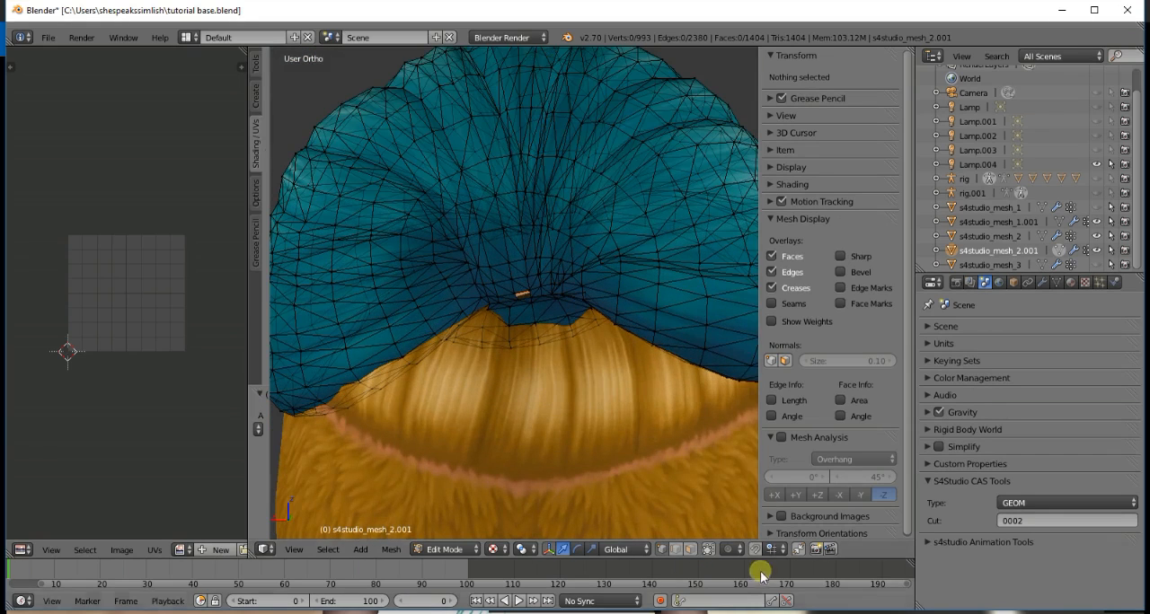
left_click(707, 548)
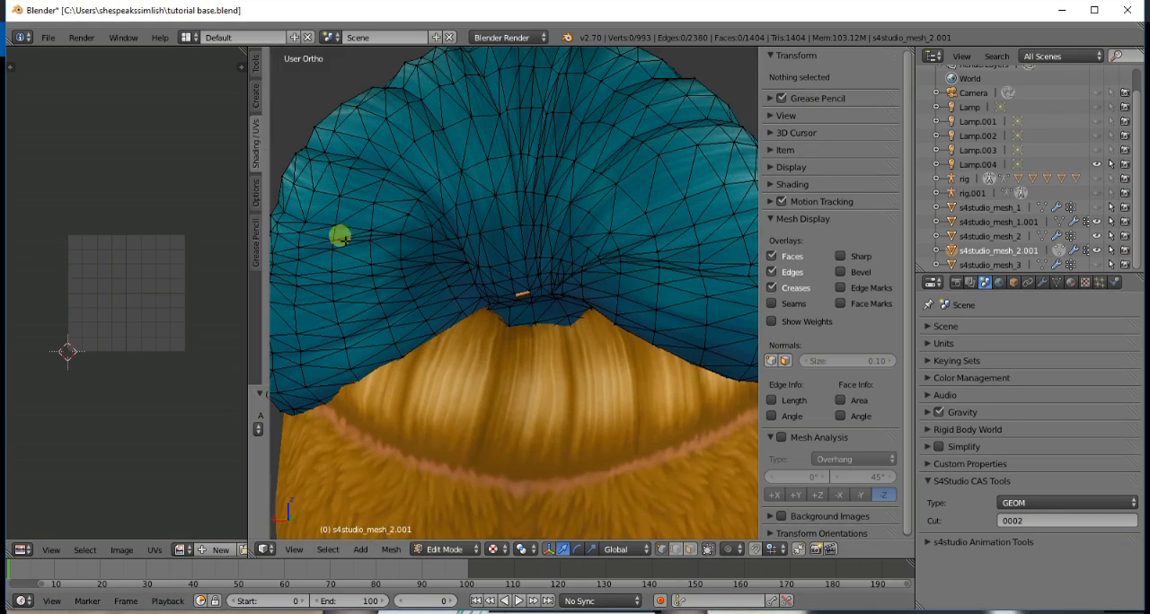
left_click(708, 548)
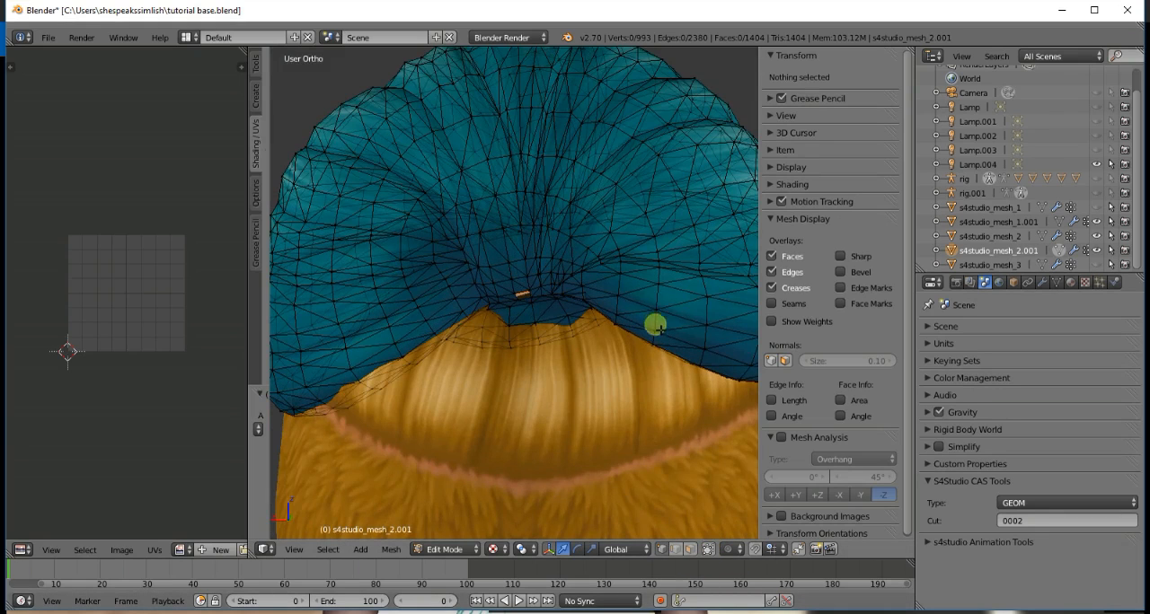
- Test-select the vertex at the upper-left corner of the bun's gap, clearing it once and selecting it again
scroll(655, 323, "up", 6)
scroll(662, 334, "down", 5)
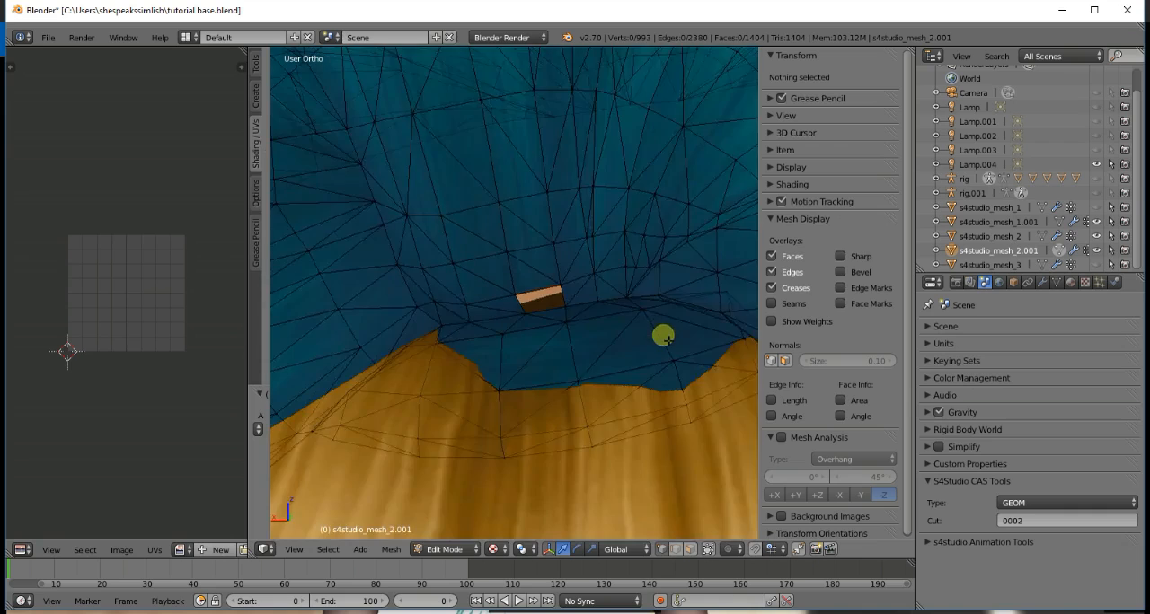
scroll(662, 334, "up", 6)
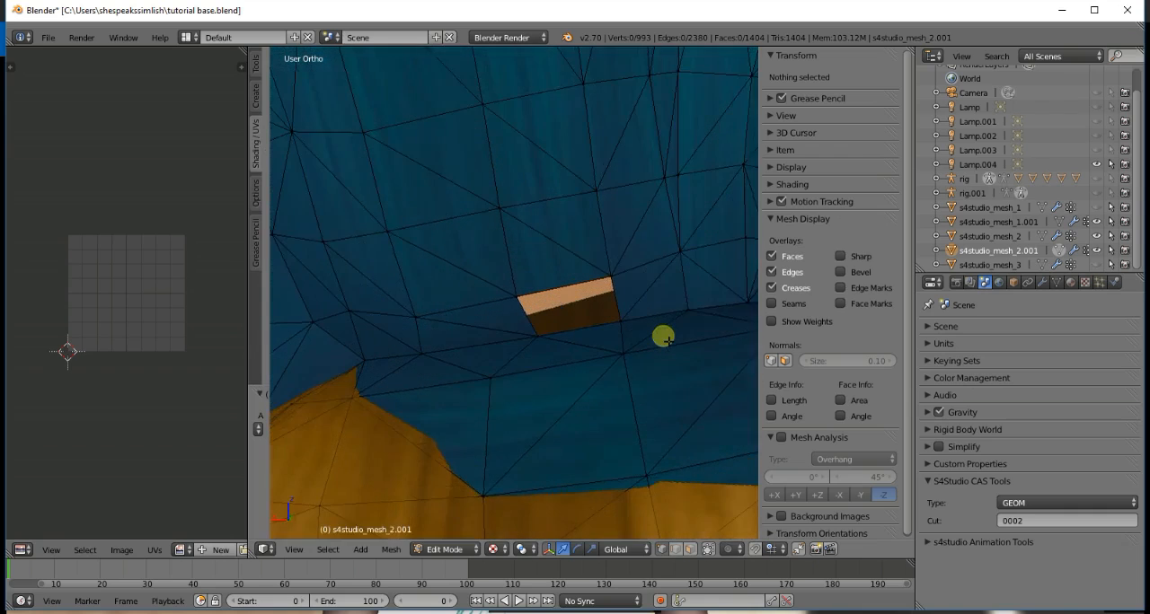
right_click(518, 302)
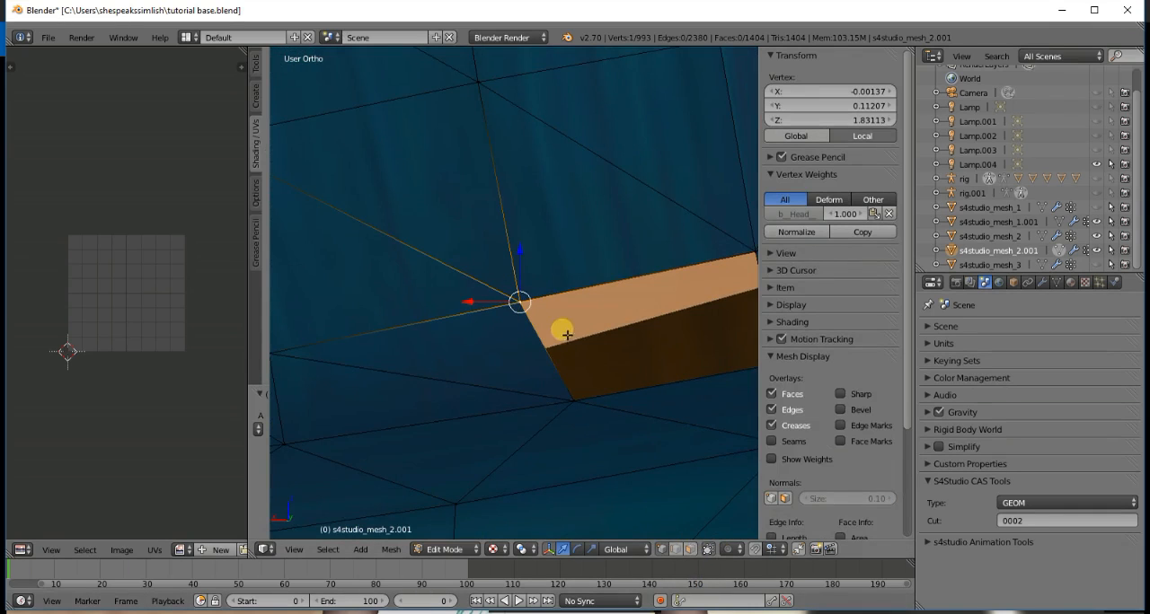
key("a")
scroll(616, 358, "down", 6)
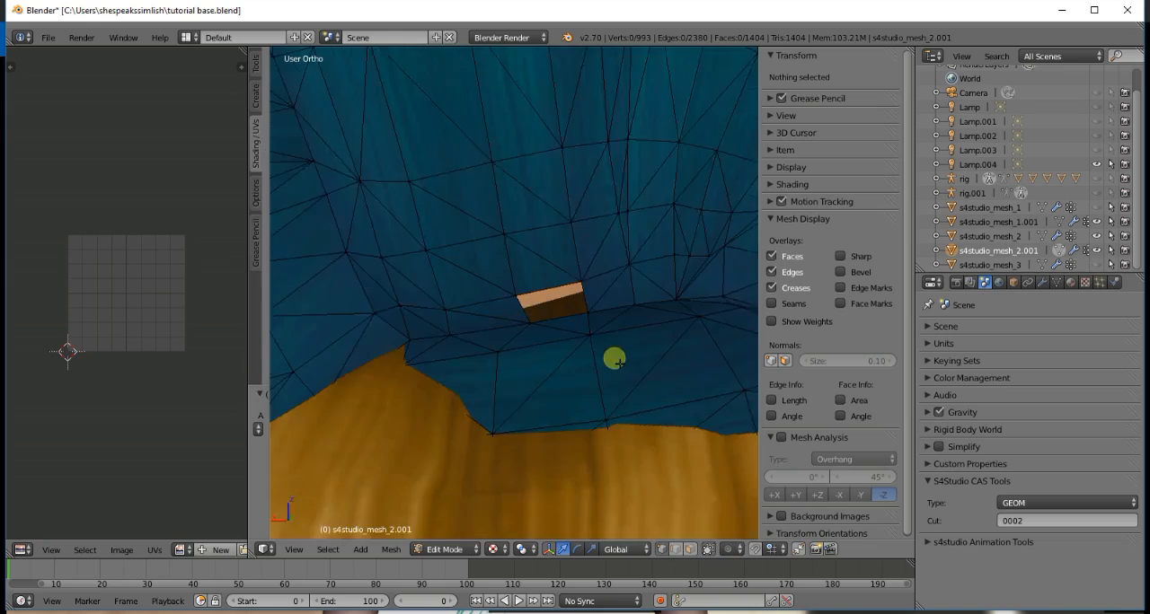
scroll(491, 334, "up", 6)
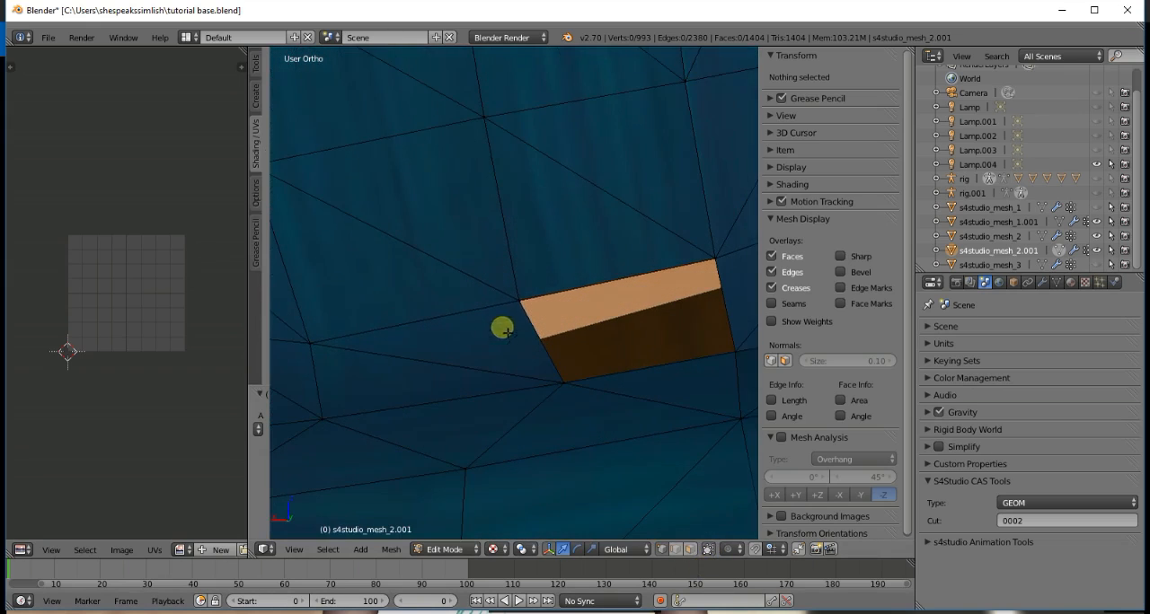
right_click(521, 303)
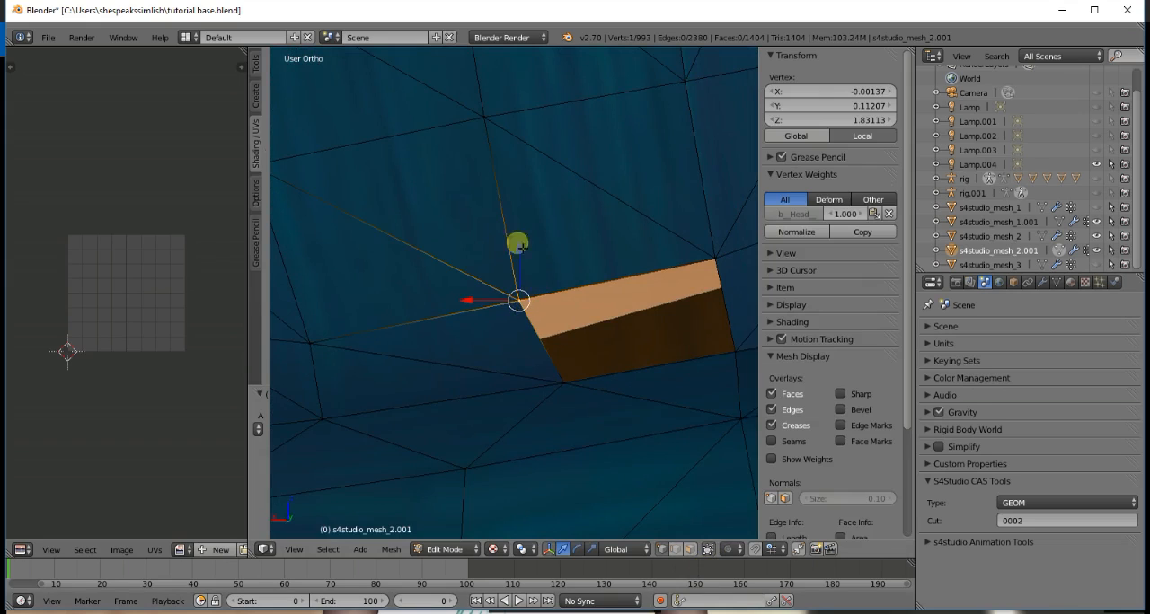
- Check the gap's upper-right corner for overlapping vertices by repeatedly selecting them there, and clear the selection
right_click(714, 259)
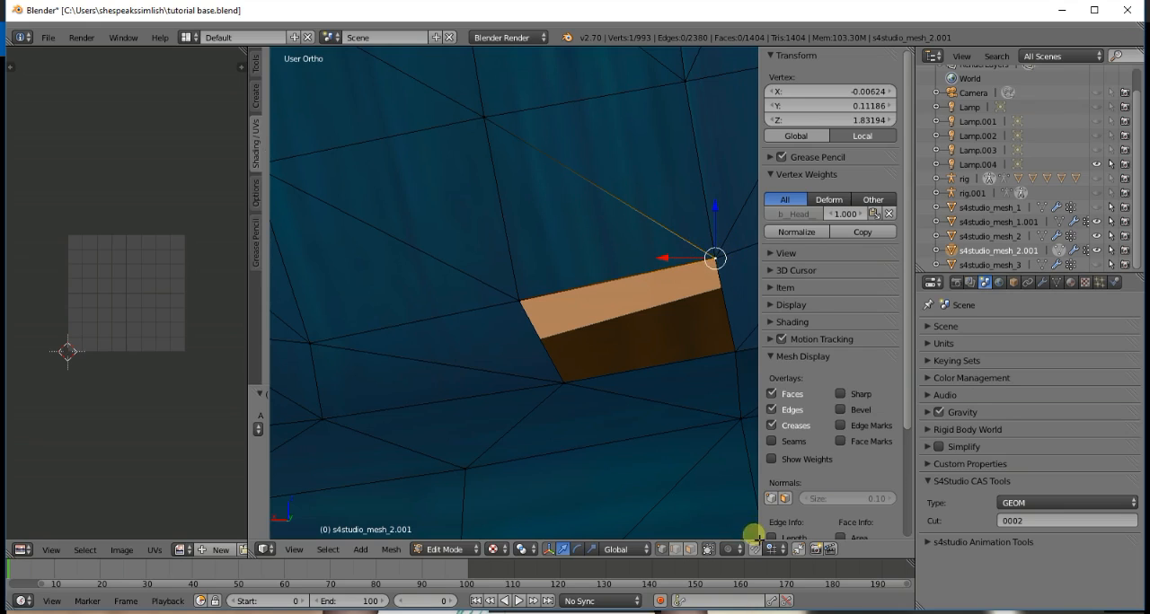
right_click(715, 260)
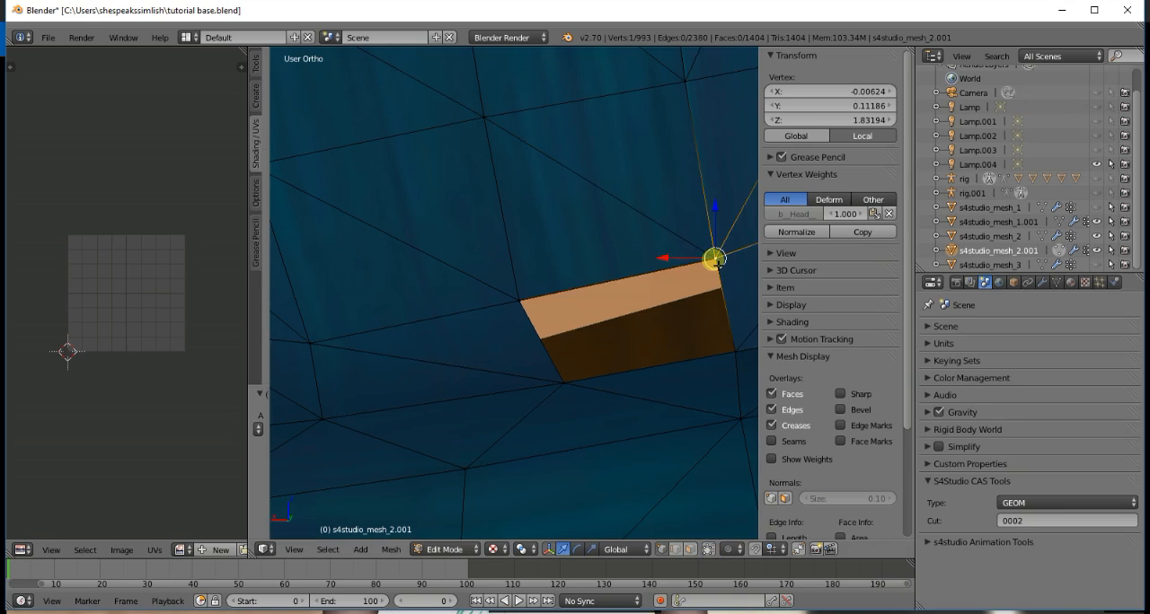
right_click(713, 259)
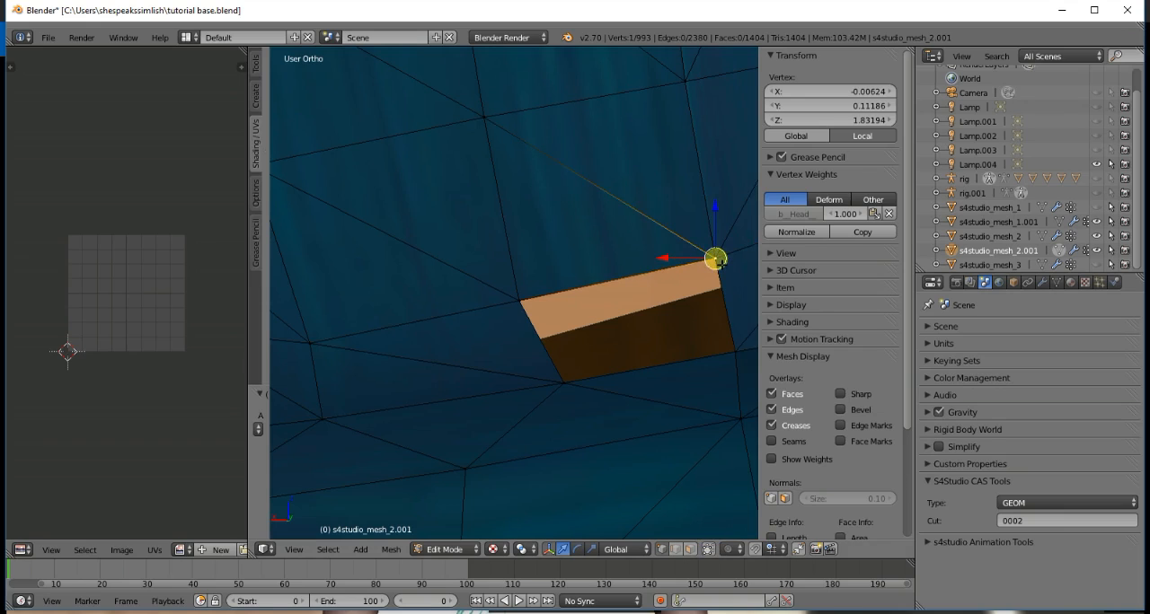
right_click(717, 260, "shift")
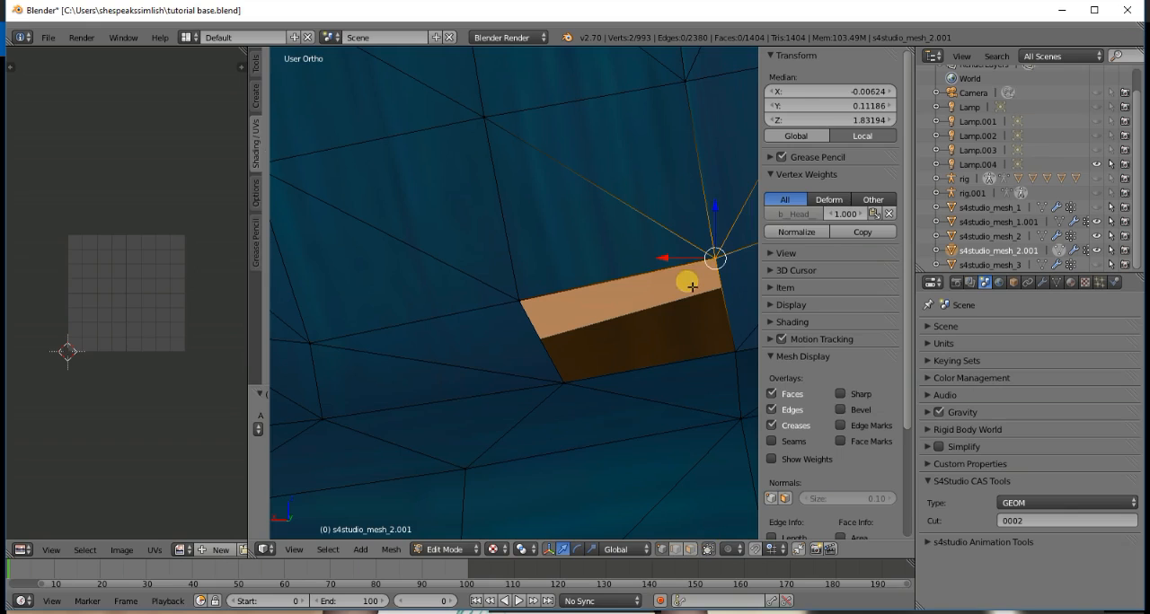
right_click(715, 259)
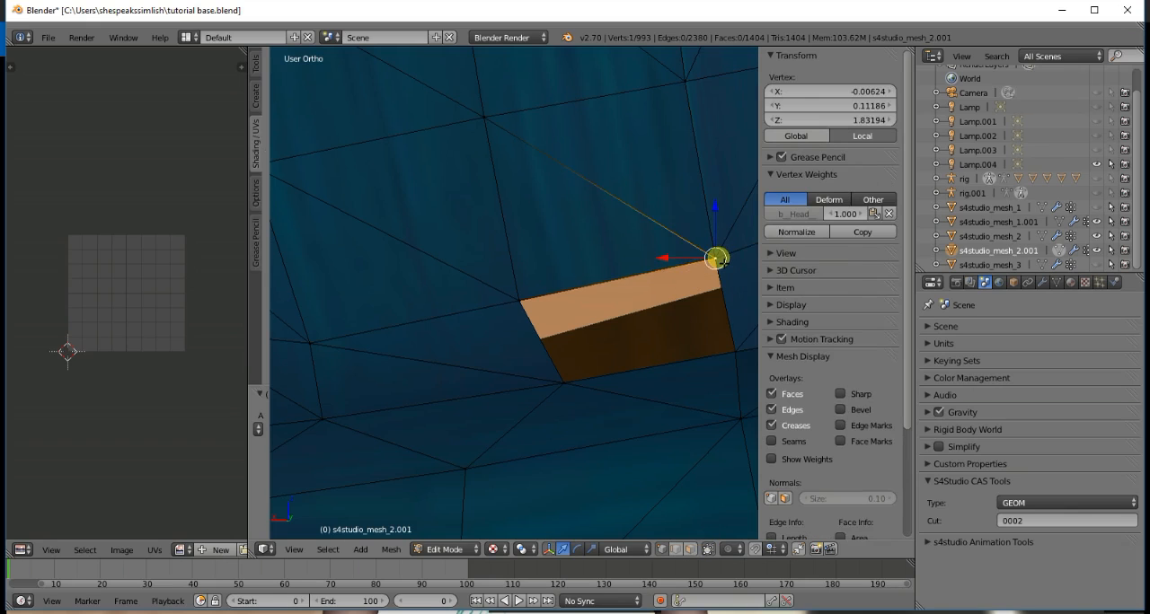
key("a")
right_click(720, 259)
key("a")
right_click(716, 259)
key("a")
right_click(716, 260)
key("a")
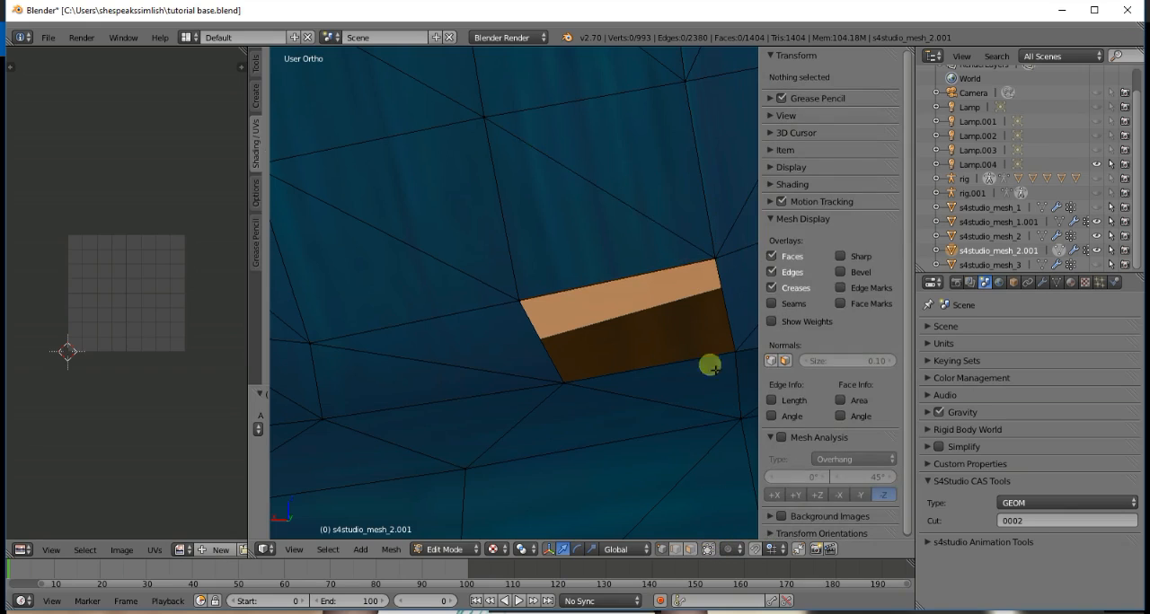
right_click(718, 258)
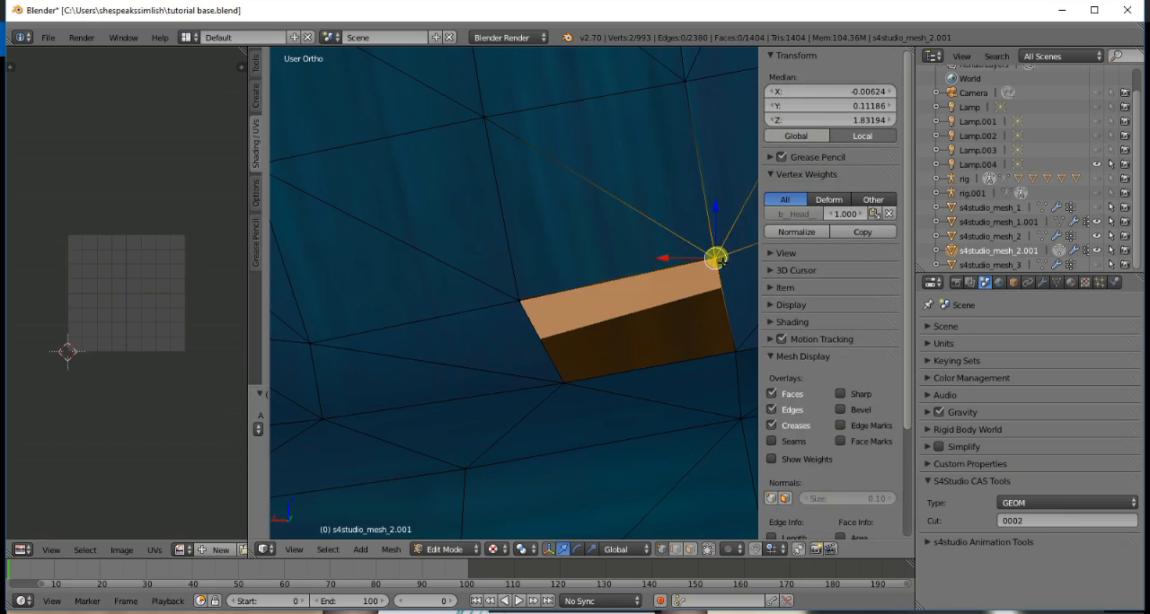
key("a")
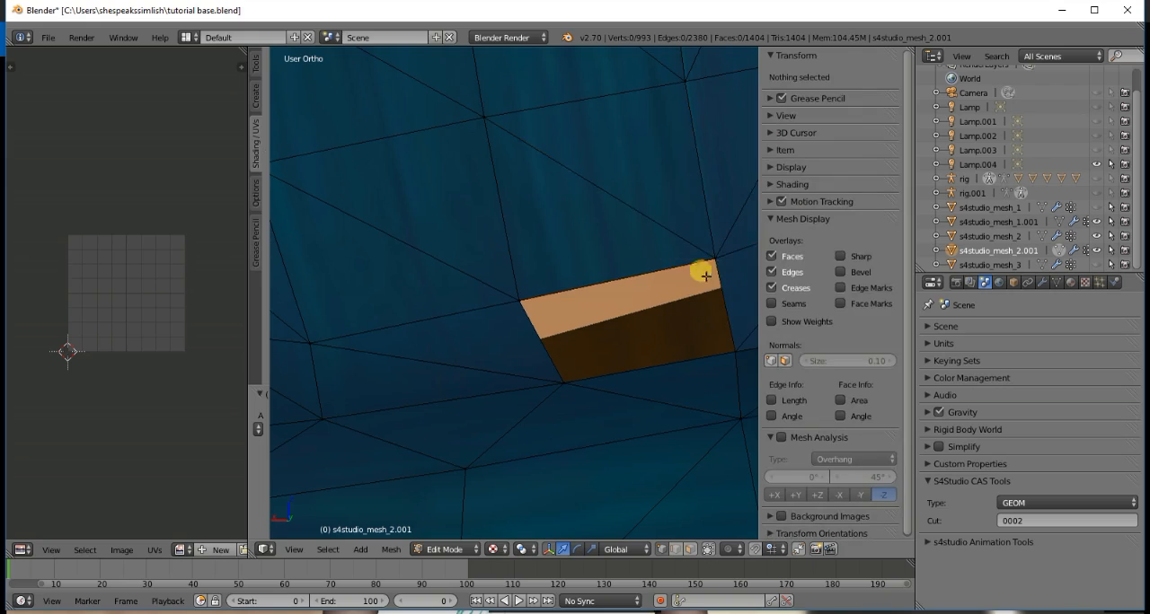
- Merge the gap's upper-left corner vertex with its lower-right corner vertex using At Last to close the hole
right_click(525, 303)
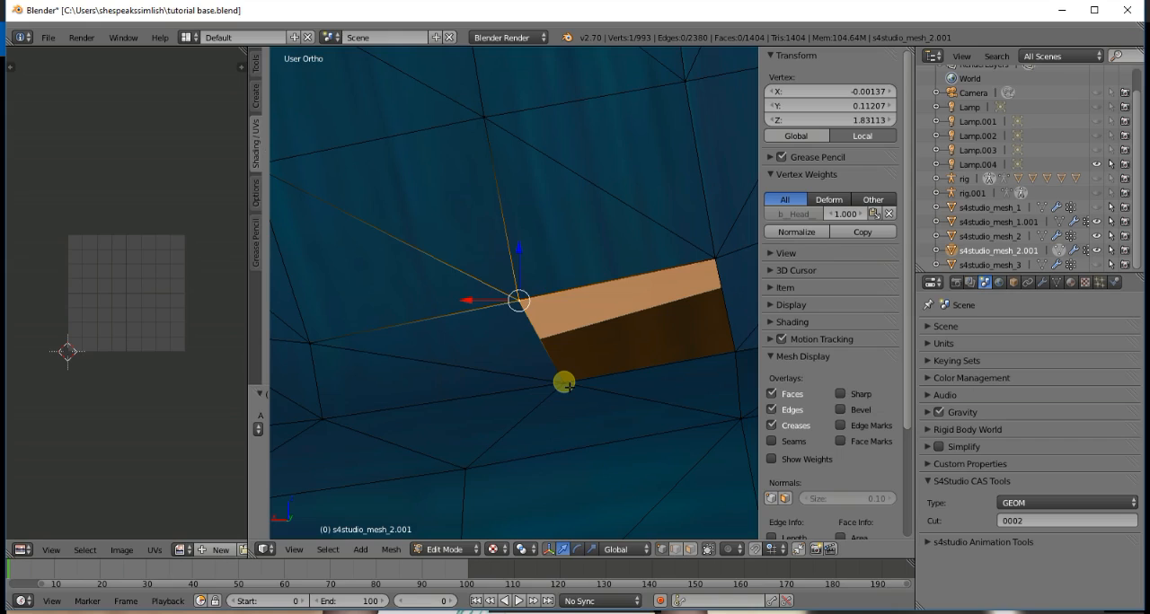
right_click(738, 354, "shift")
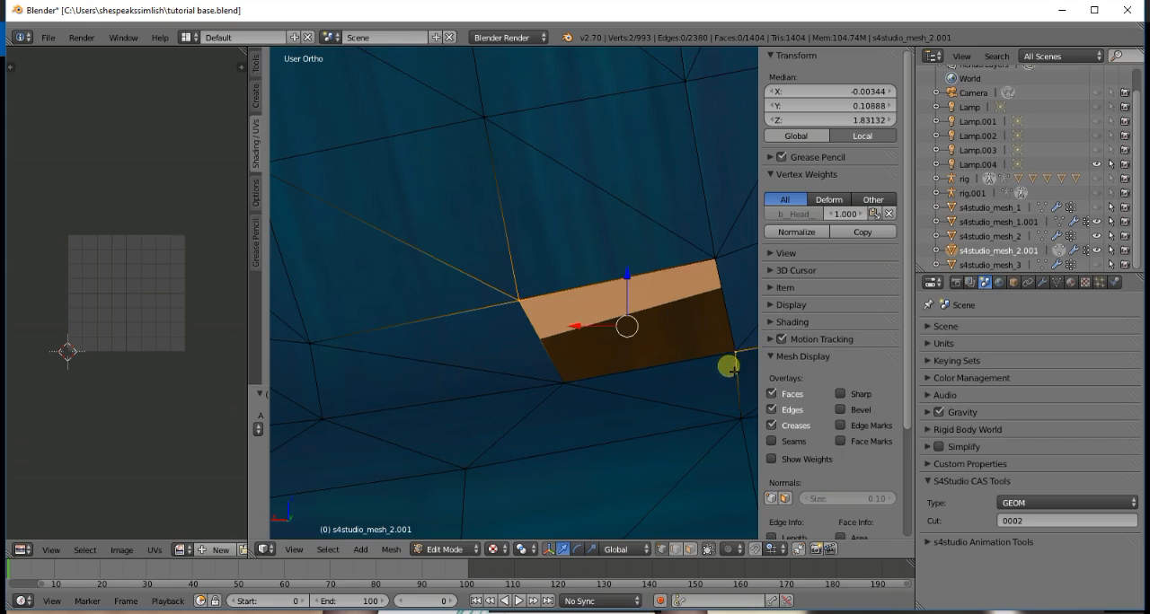
key("w")
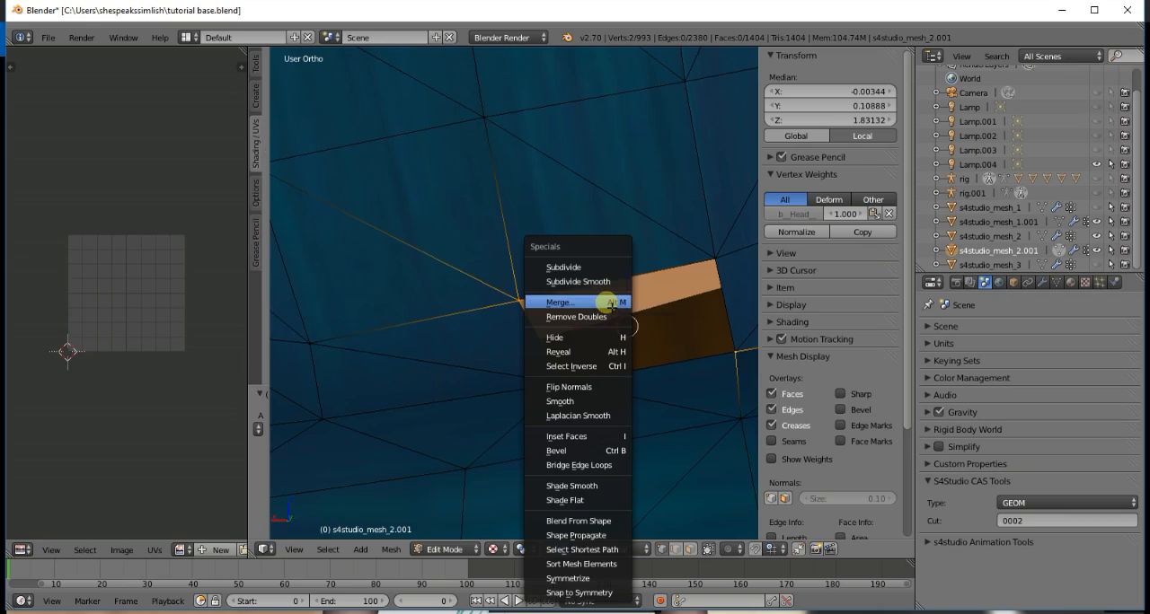
left_click(608, 304)
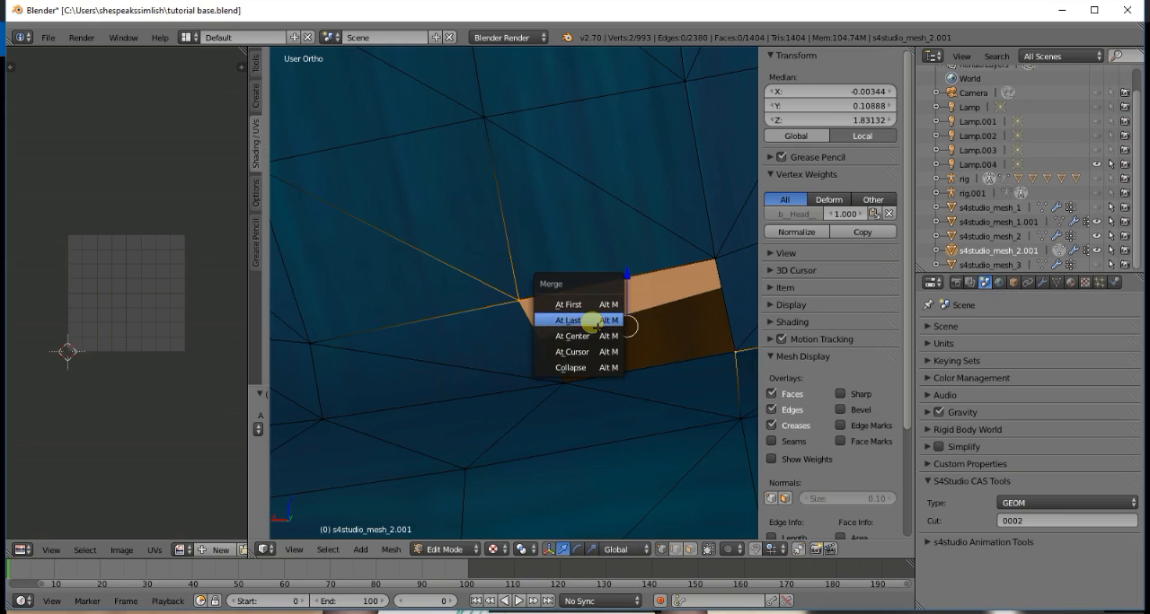
left_click(593, 319)
scroll(596, 316, "down", 6)
scroll(598, 320, "up", 2)
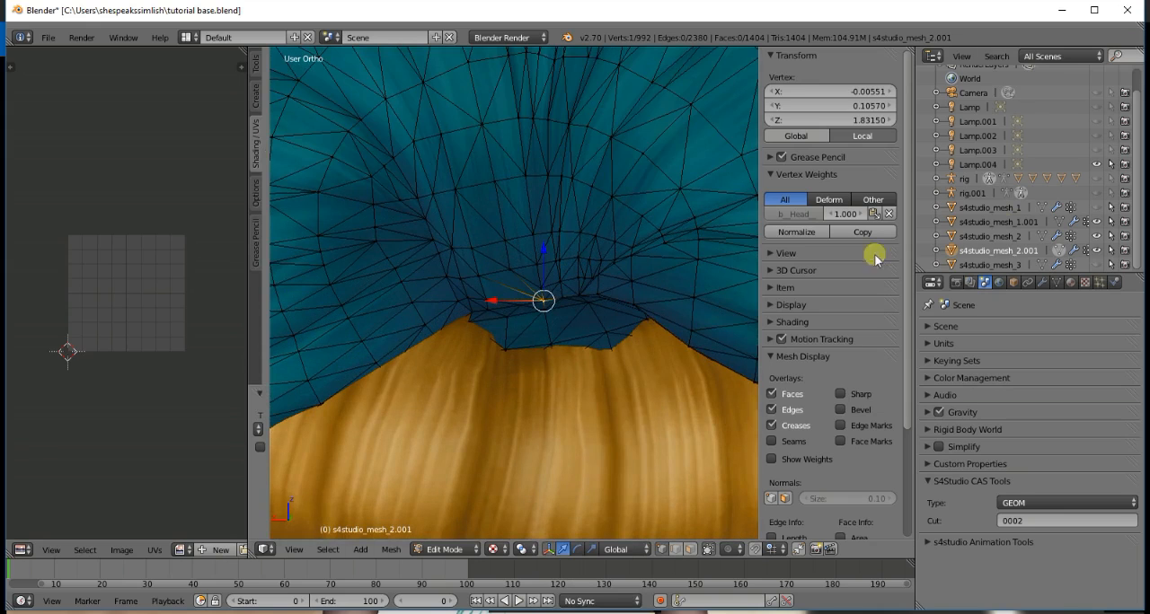
- Check the merged bun mesh in Object Mode from far and near, and return to Edit Mode
left_click(1060, 252)
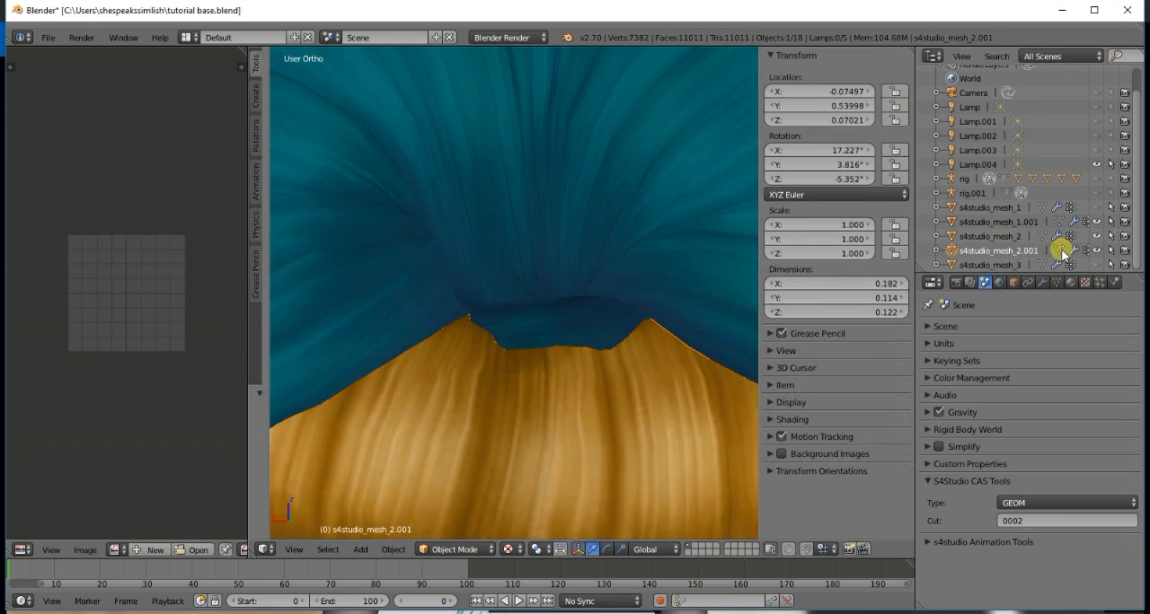
scroll(479, 294, "down", 6)
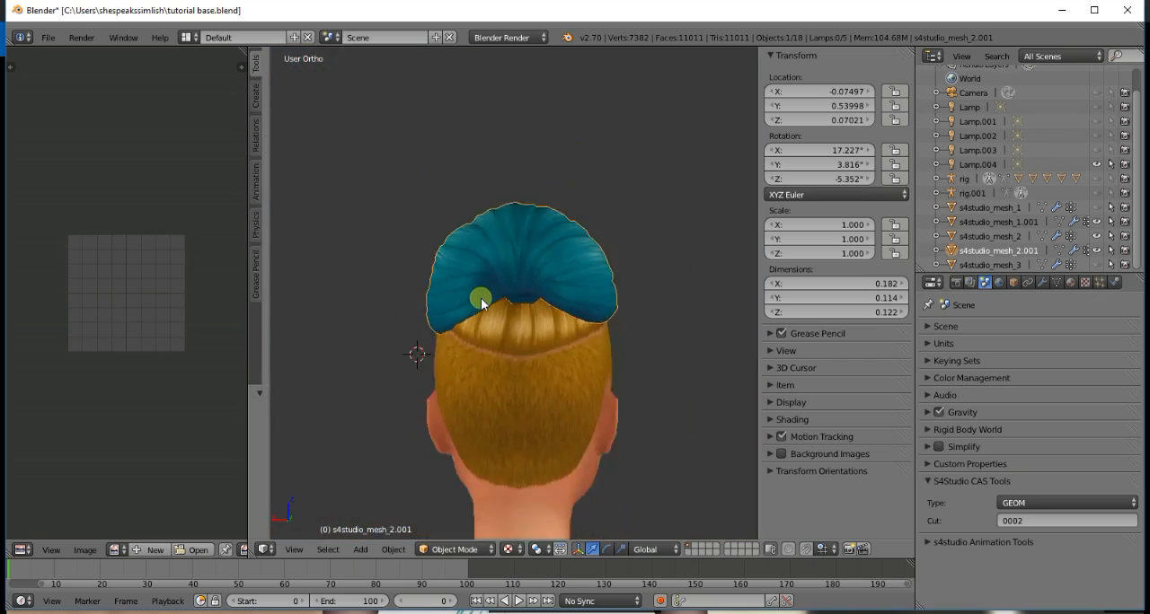
scroll(485, 302, "up", 6)
scroll(487, 305, "up", 1)
left_click(1061, 250)
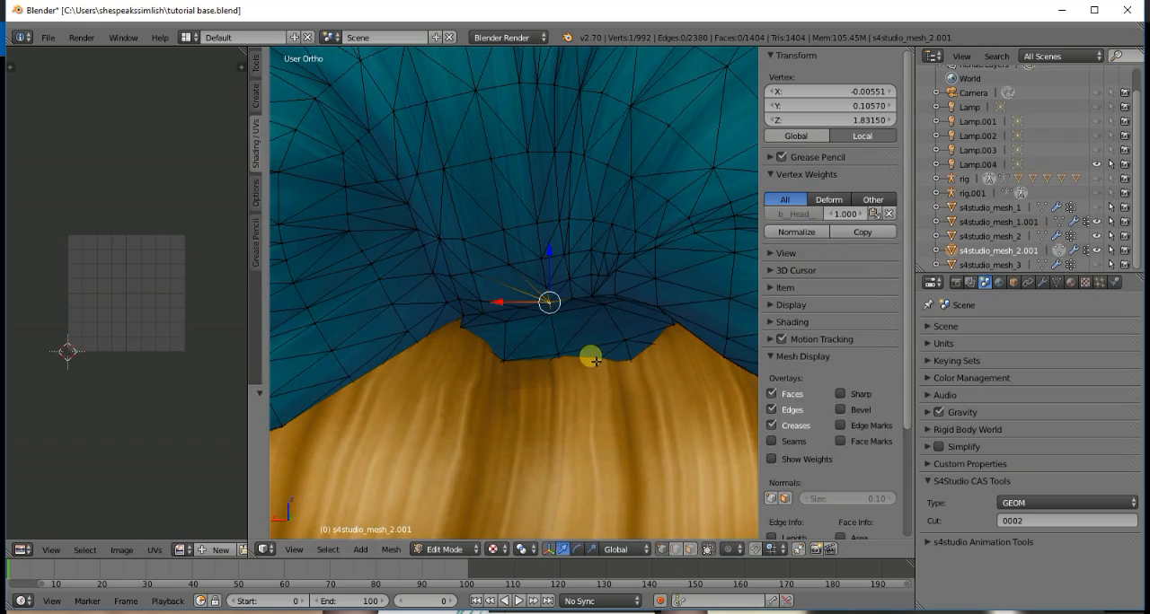
- Undo the At Last merge through the undo history and merge the gap's upper-left and lower-right corner vertices At Center instead
key("ctrl+alt+z")
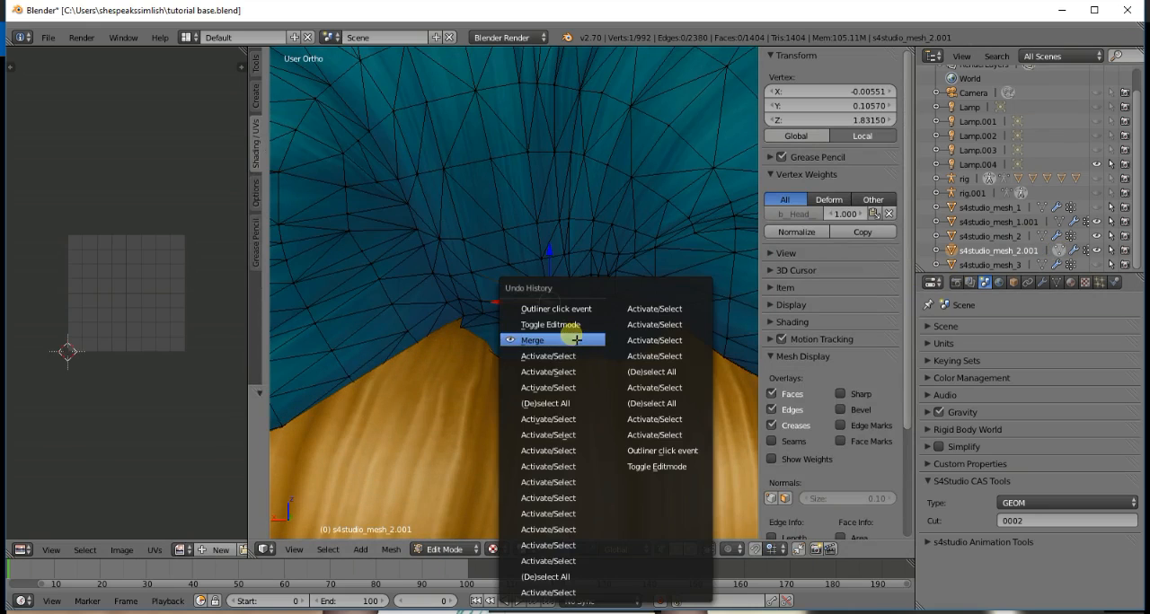
left_click(573, 352)
scroll(573, 352, "up", 8)
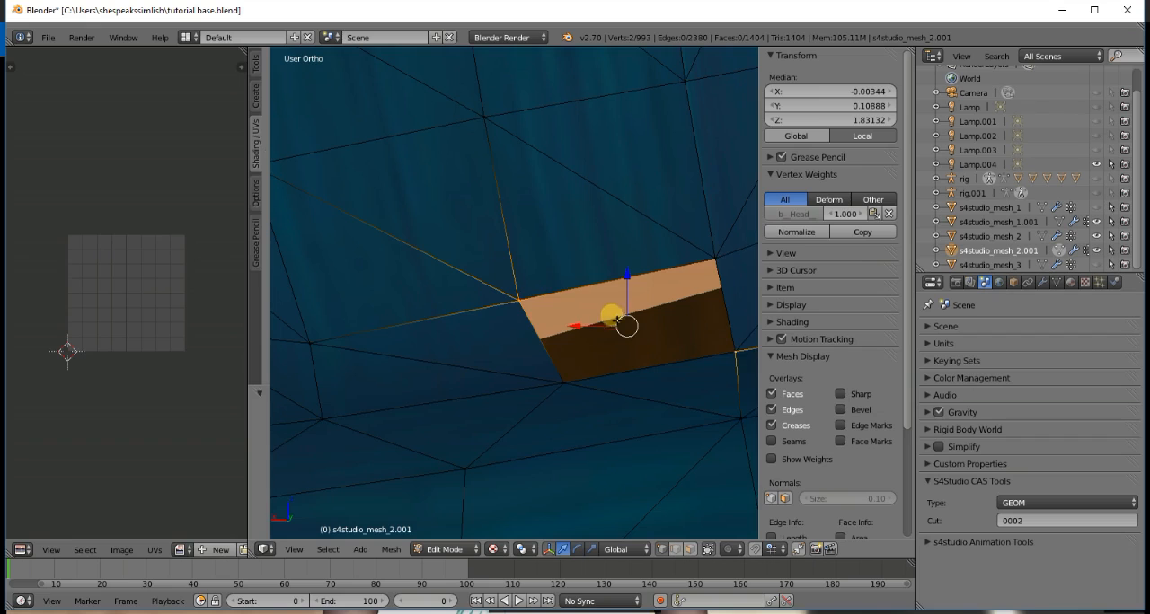
key("w")
left_click(602, 303)
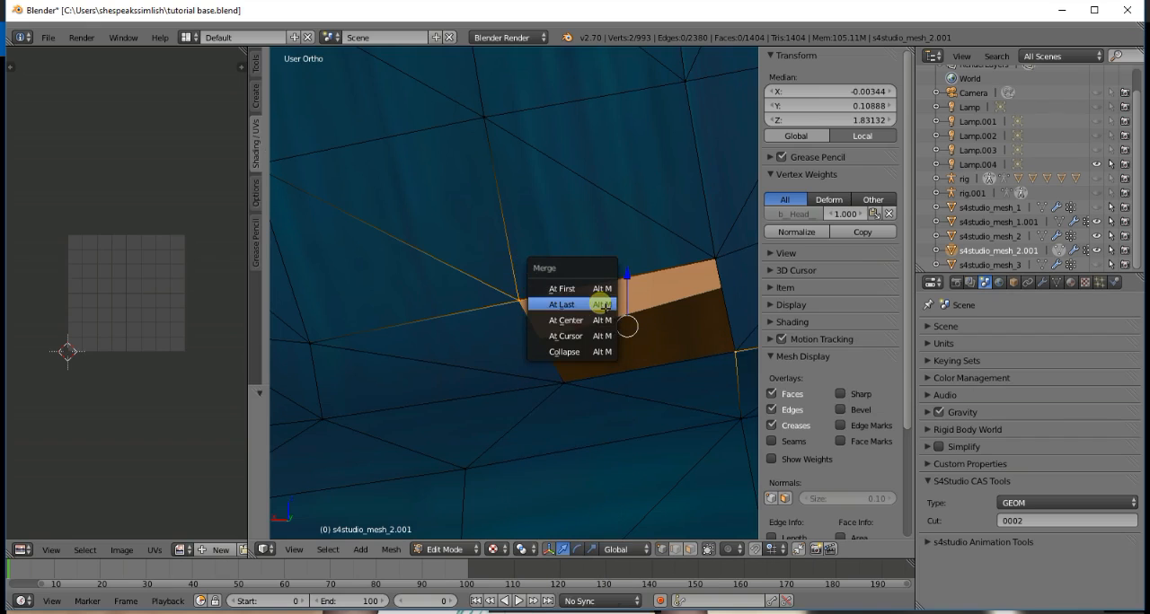
left_click(598, 320)
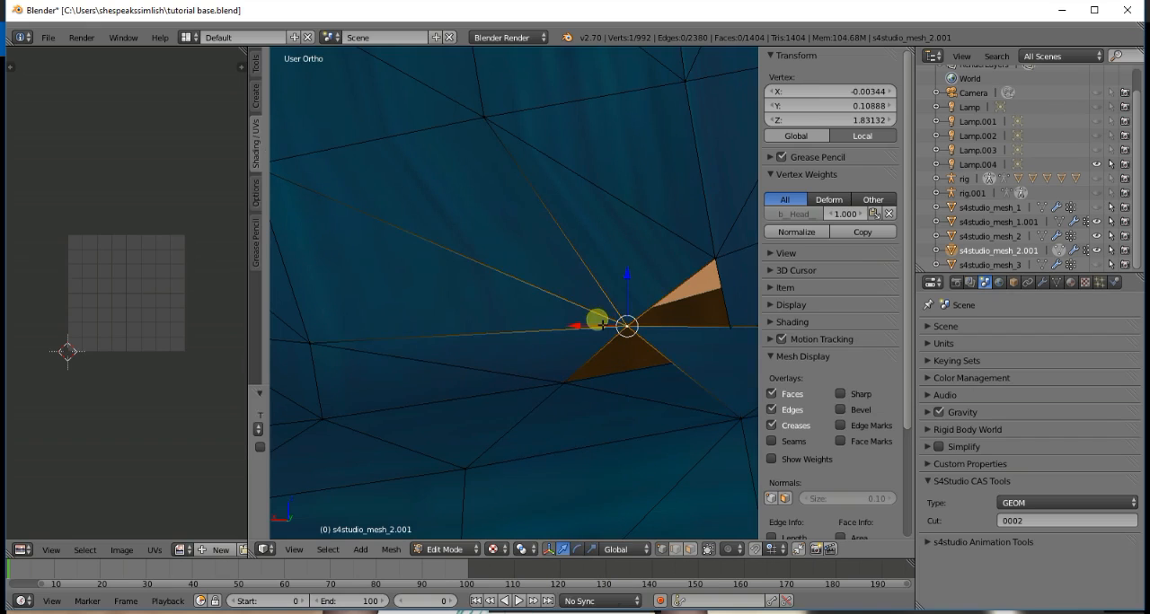
- Inspect the two triangular holes beside the merged vertex in Object Mode, and return to Edit Mode
left_click(1053, 253)
scroll(454, 321, "down", 6)
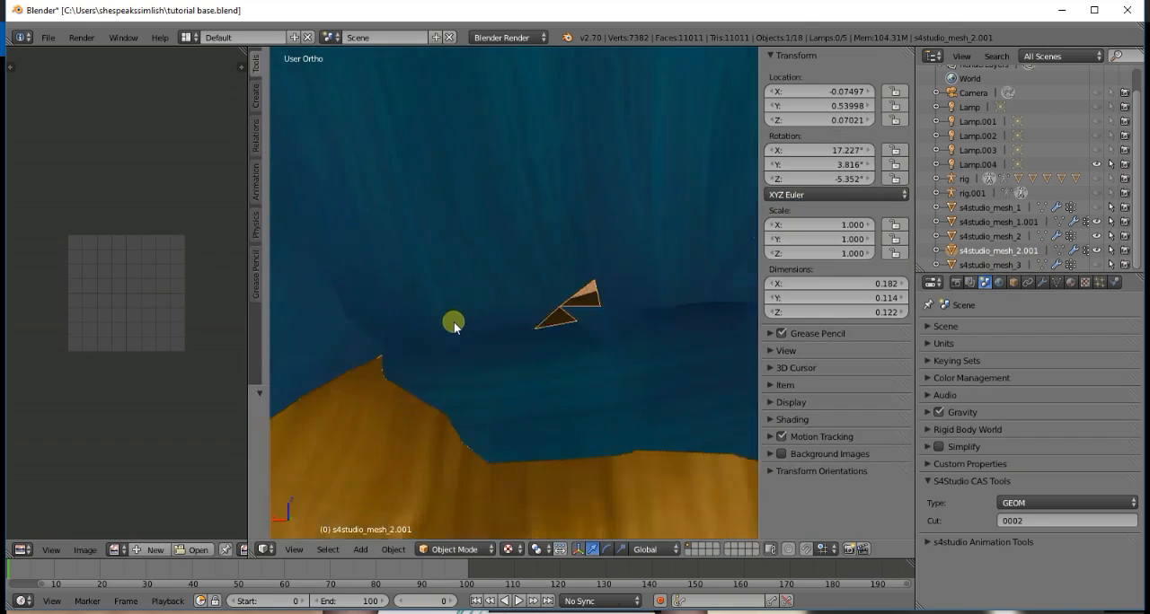
scroll(454, 322, "up", 6)
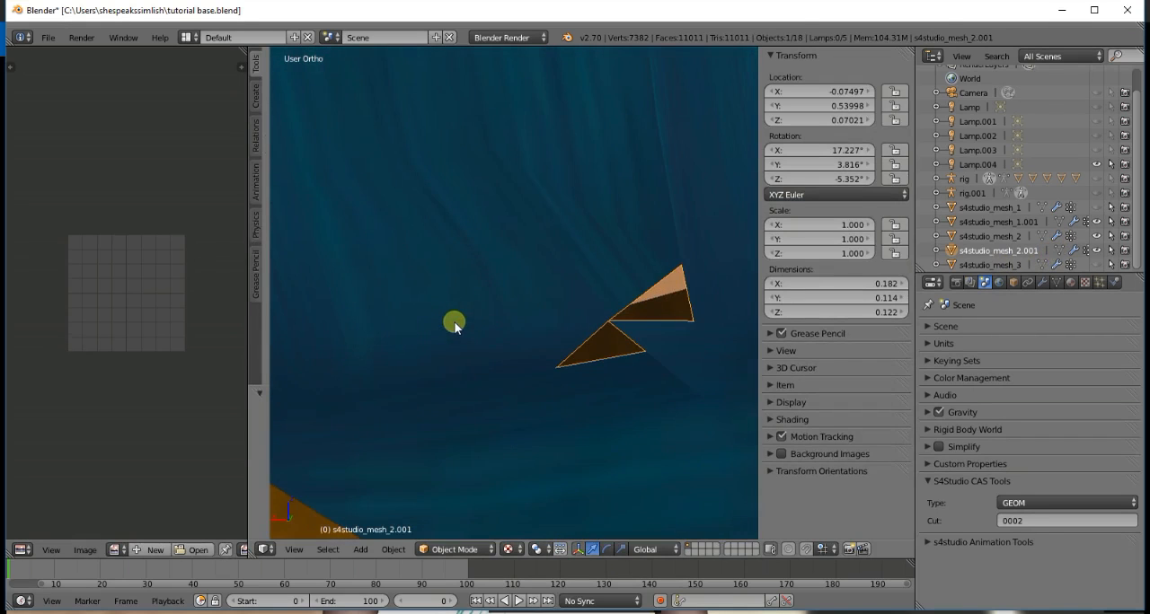
left_click(1058, 252)
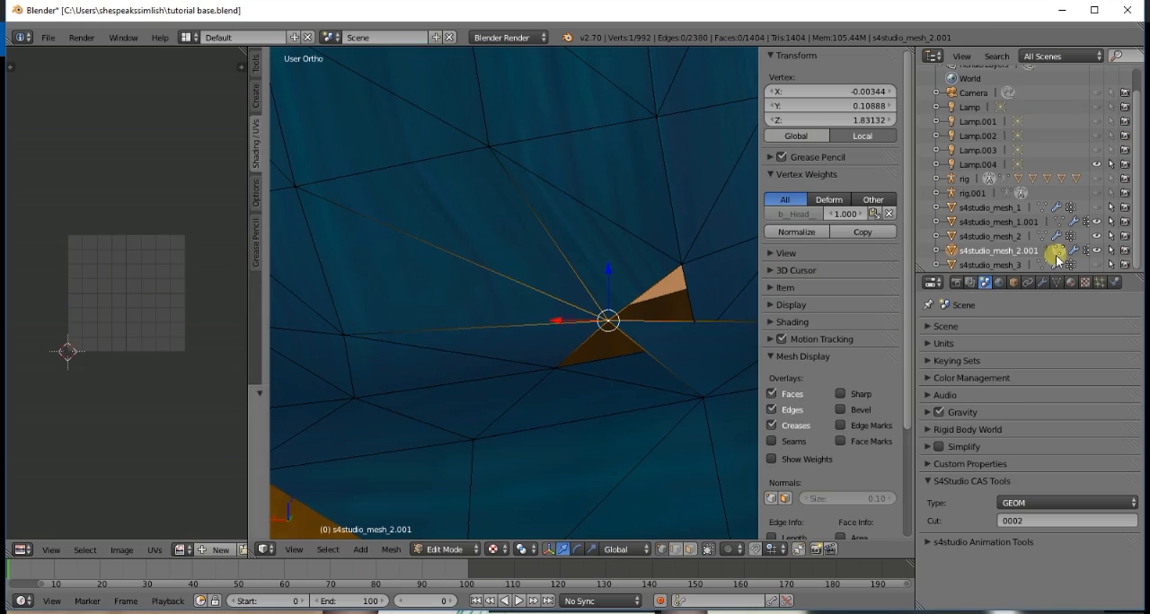
- Merge both overlapping vertices at the gap's upper-right corner into the central vertex using At Last, and clear the selection
right_click(682, 267)
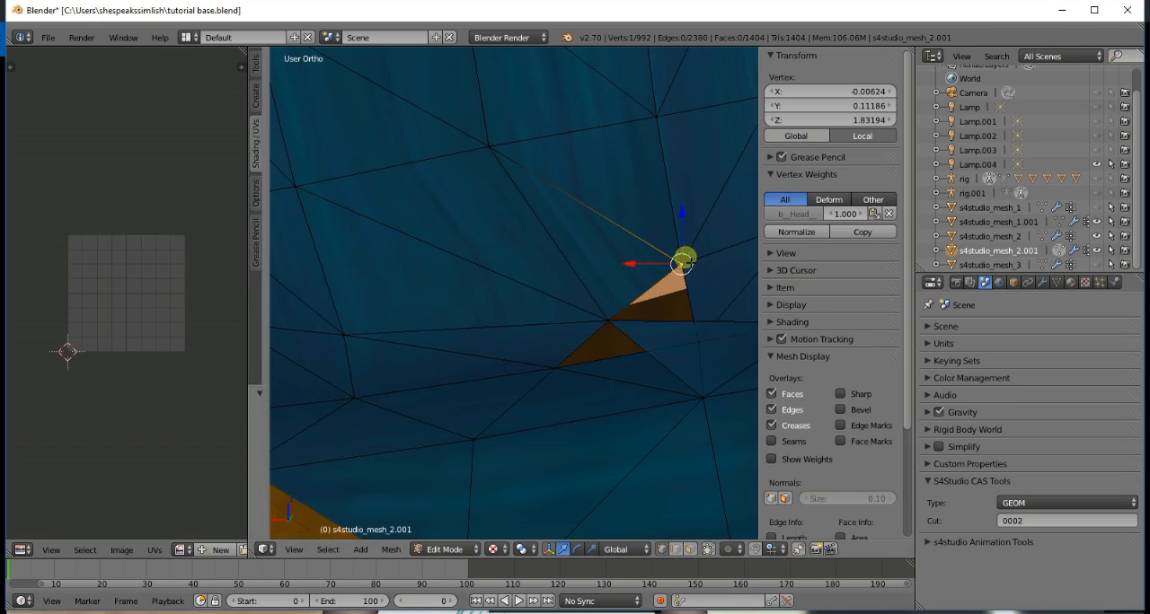
right_click(684, 266)
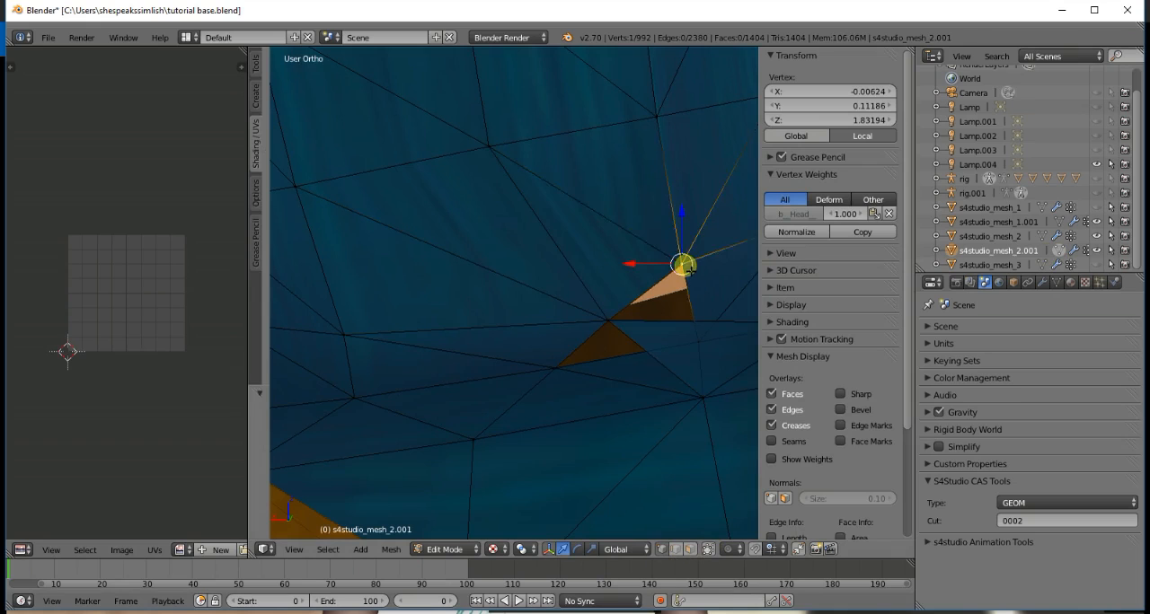
right_click(612, 321, "shift")
key("w")
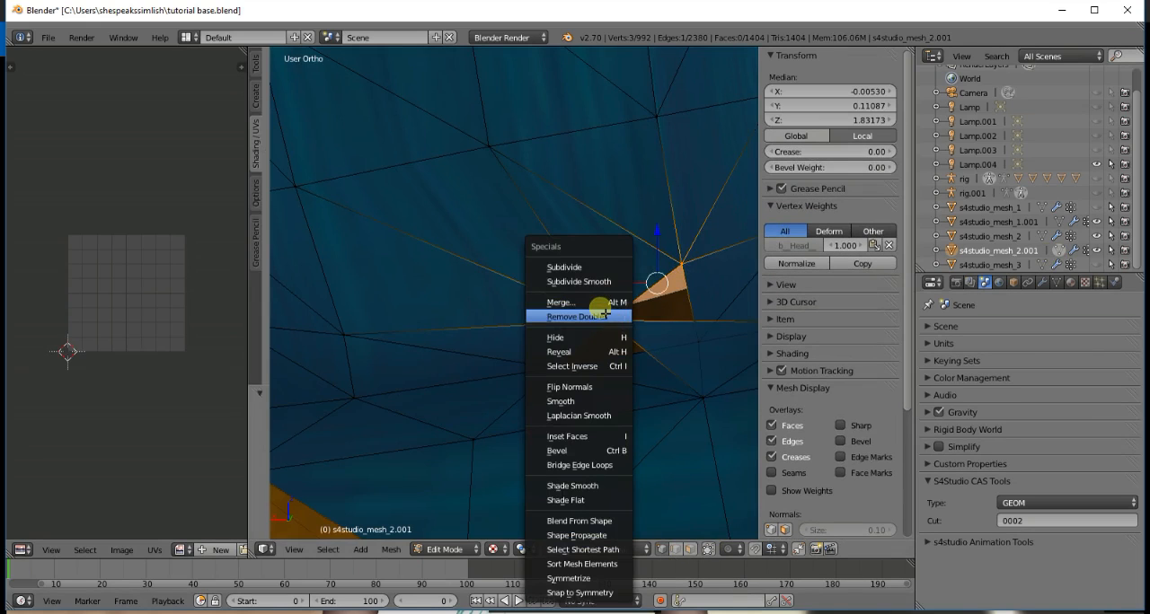
left_click(601, 302)
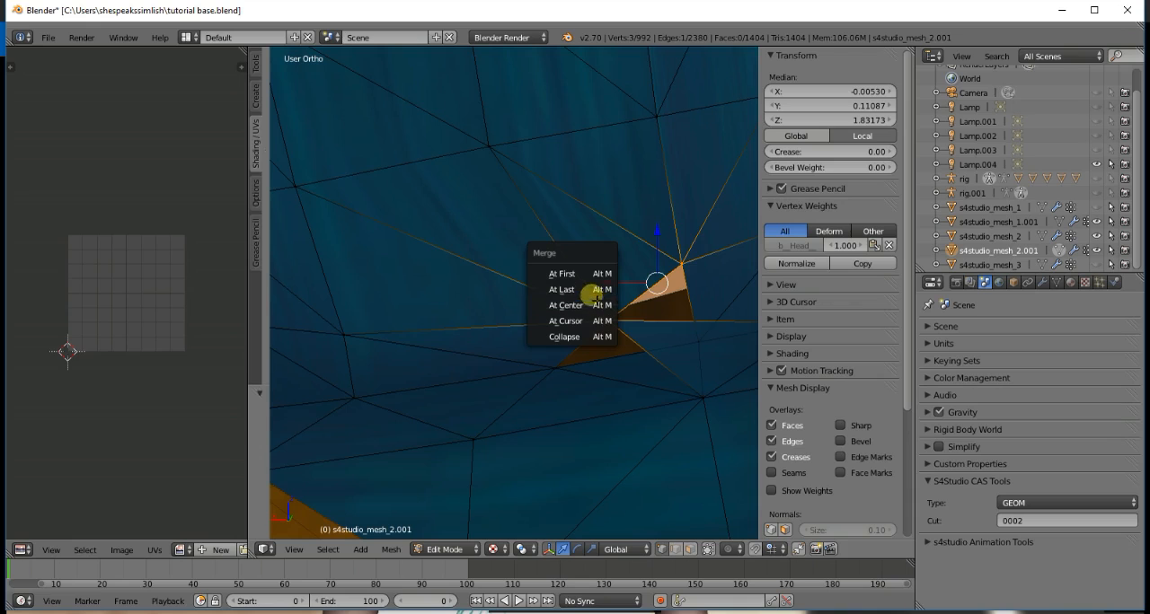
left_click(589, 289)
key("a")
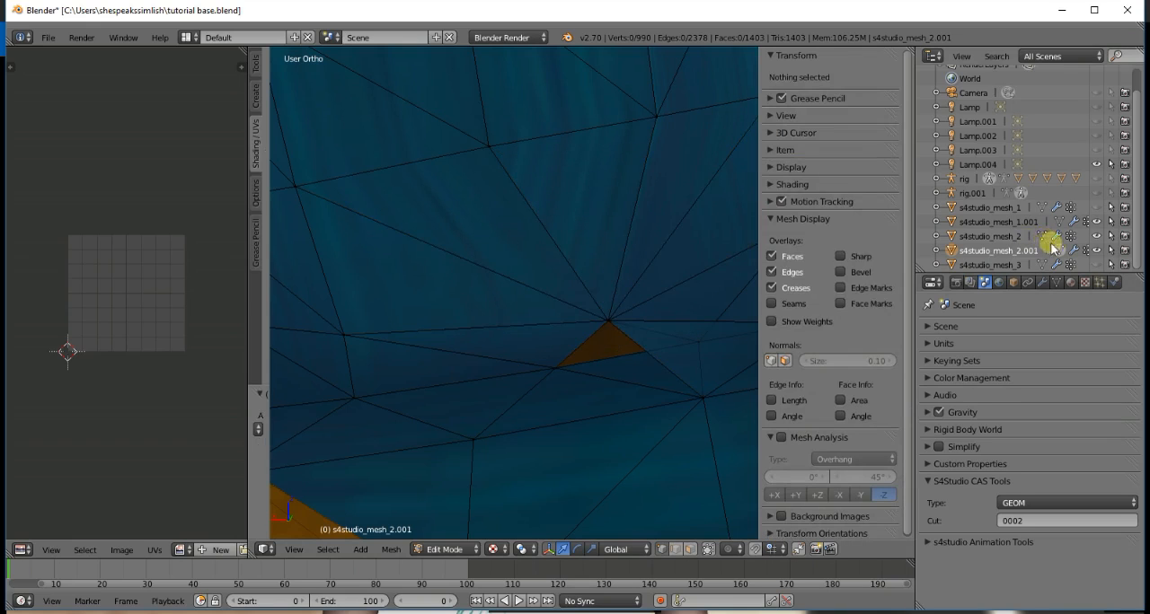
- Examine the remaining lower triangular hole in Object Mode against the whole bun, and resume editing the mesh
key("Tab")
scroll(680, 329, "down", 5)
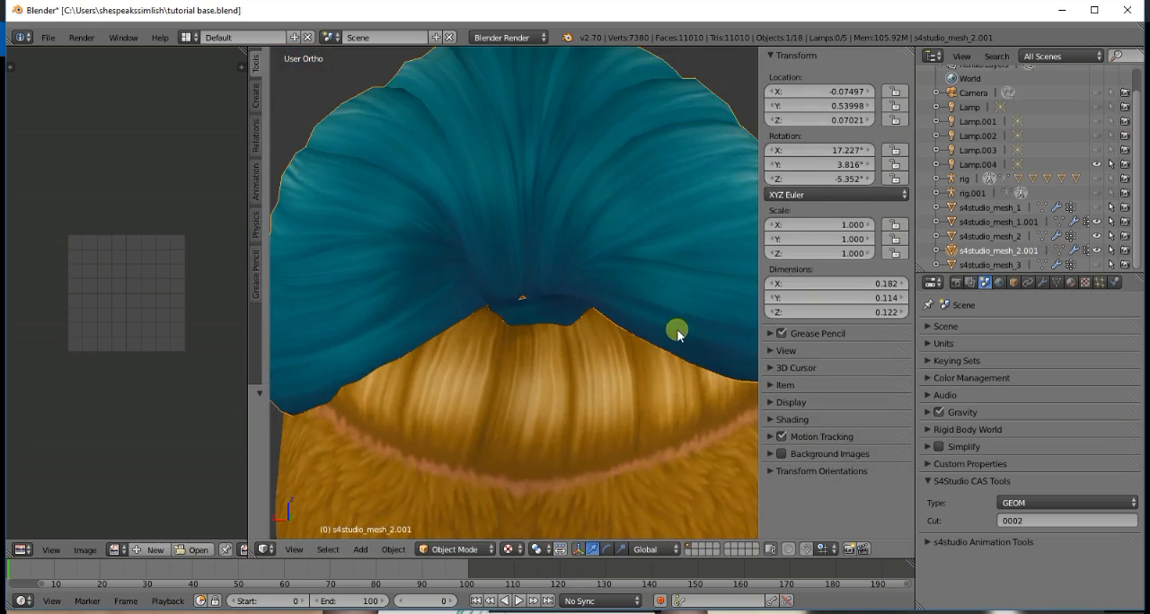
scroll(678, 334, "up", 8)
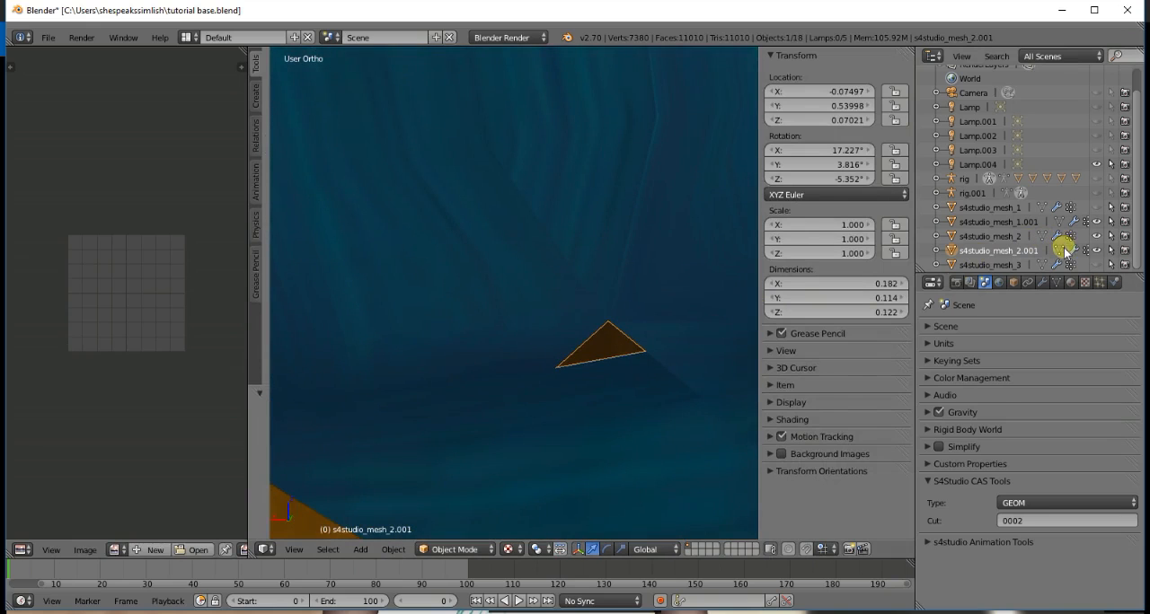
key("Tab")
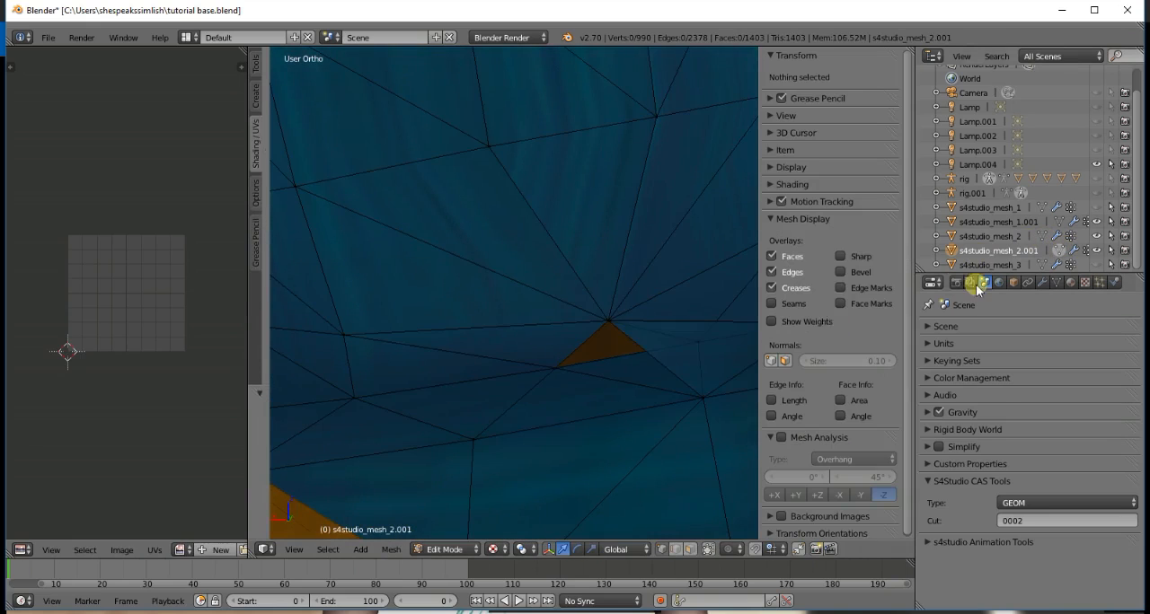
- Select both overlapping vertices at the remaining hole's lower-left corner together with the central vertex
right_click(554, 370)
right_click(556, 370, "shift")
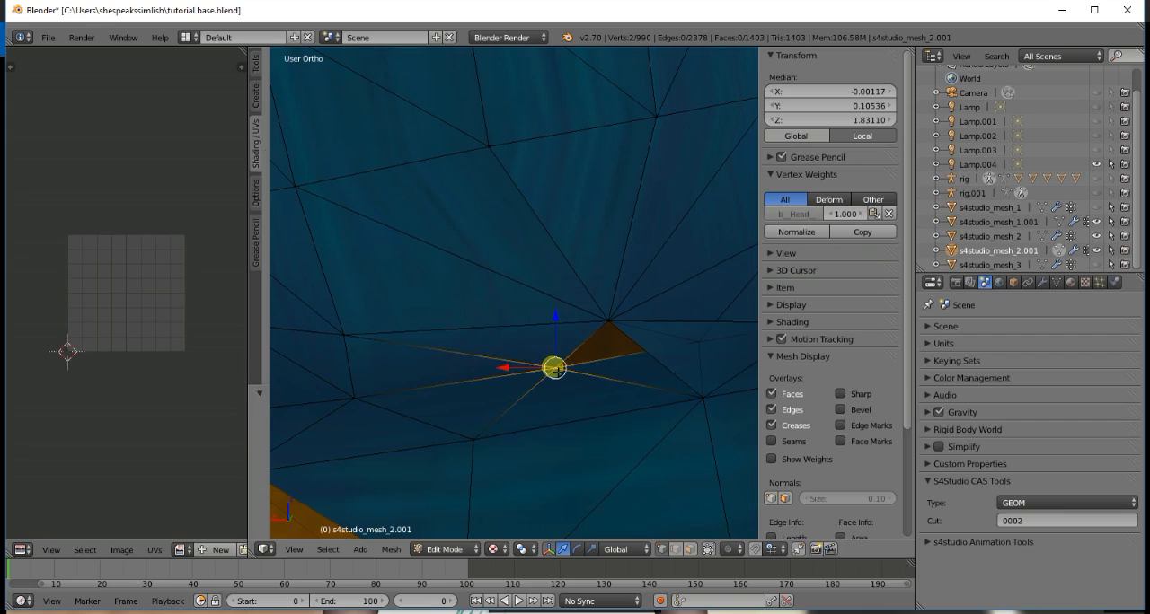
right_click(611, 320, "shift")
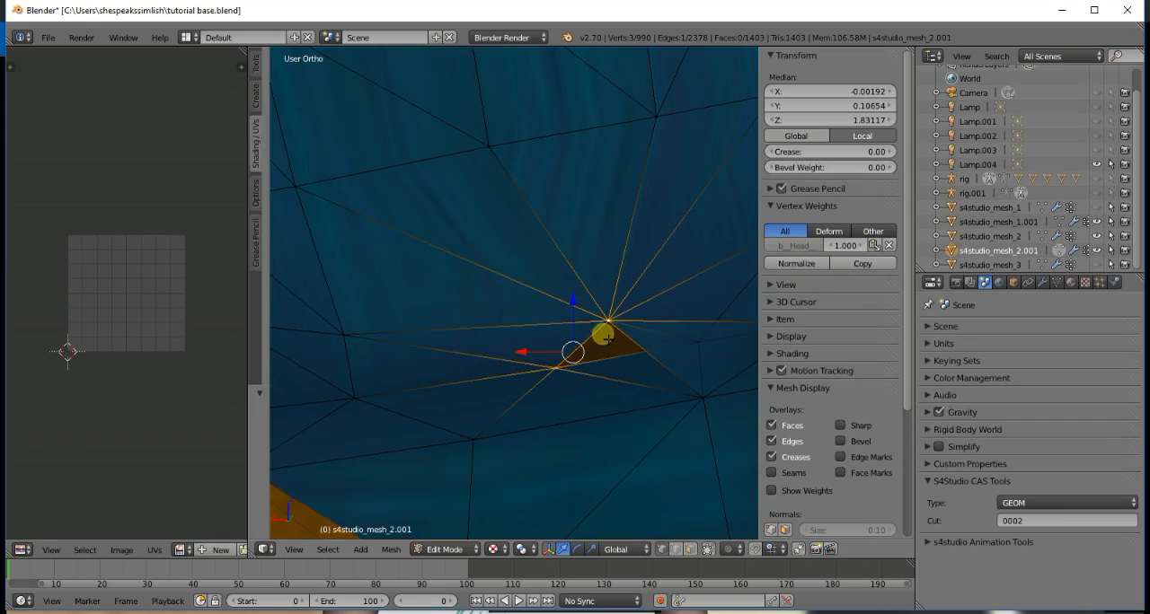
- Merge the three selected vertices at the bun's remaining lower hole using At Last, and clear the selection
key("w")
left_click(607, 298)
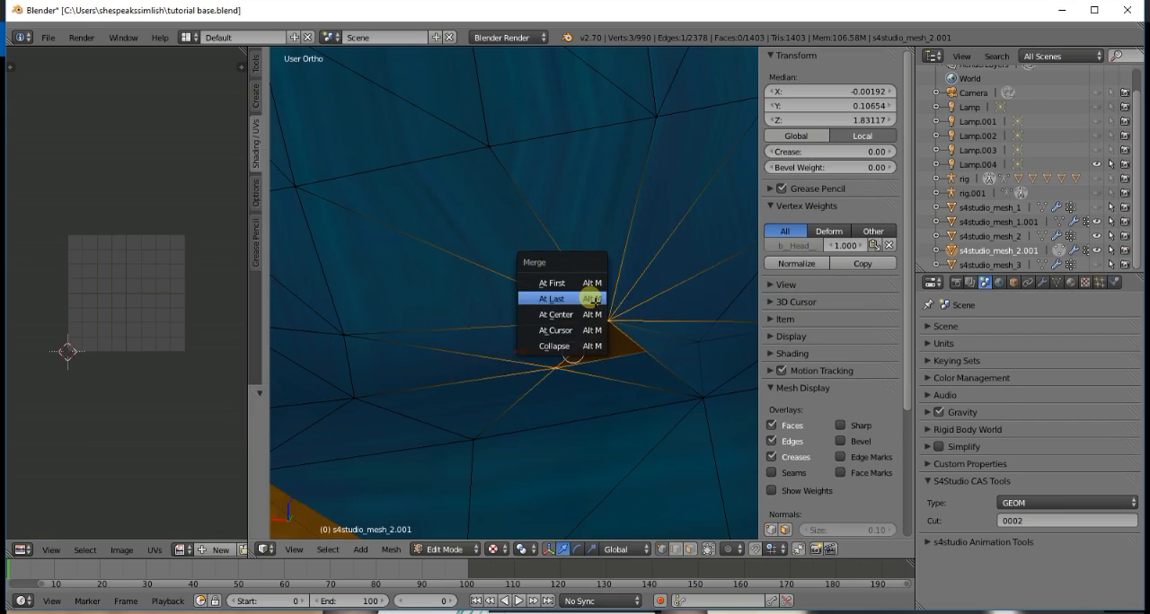
left_click(592, 299)
key("a")
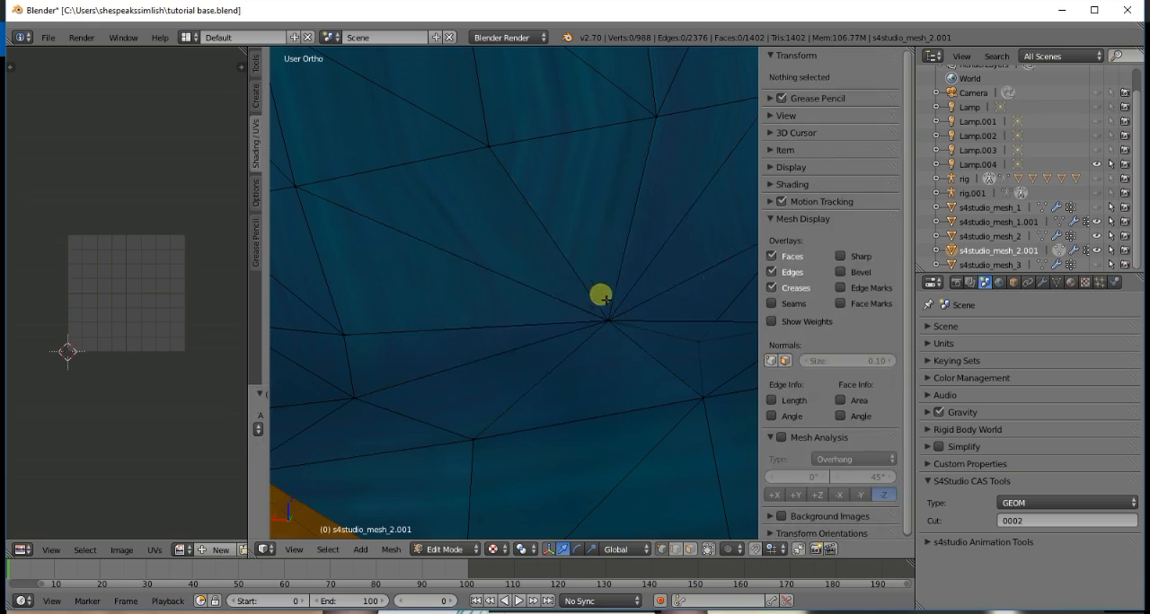
- Examine the closed gap and the whole bun in Object Mode from the back round to the front
key("Tab")
scroll(626, 296, "down", 6)
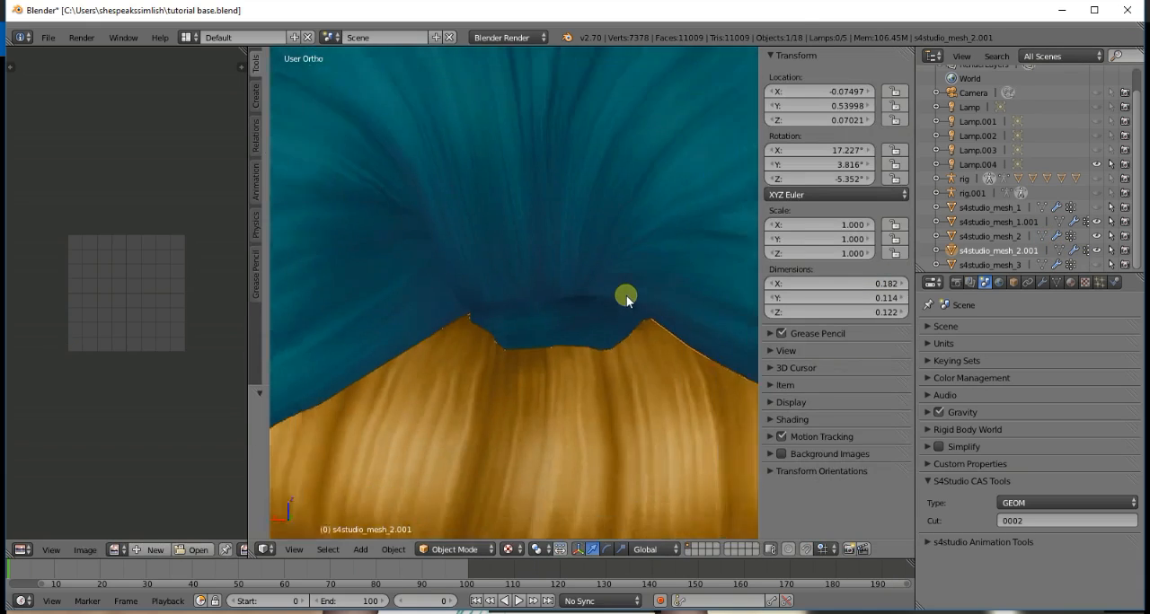
scroll(626, 299, "down", 3)
key("KP_4")
key("KP_4")
key("KP_4")
key("KP_4")
key("KP_4")
key("KP_4")
key("KP_4")
key("KP_4")
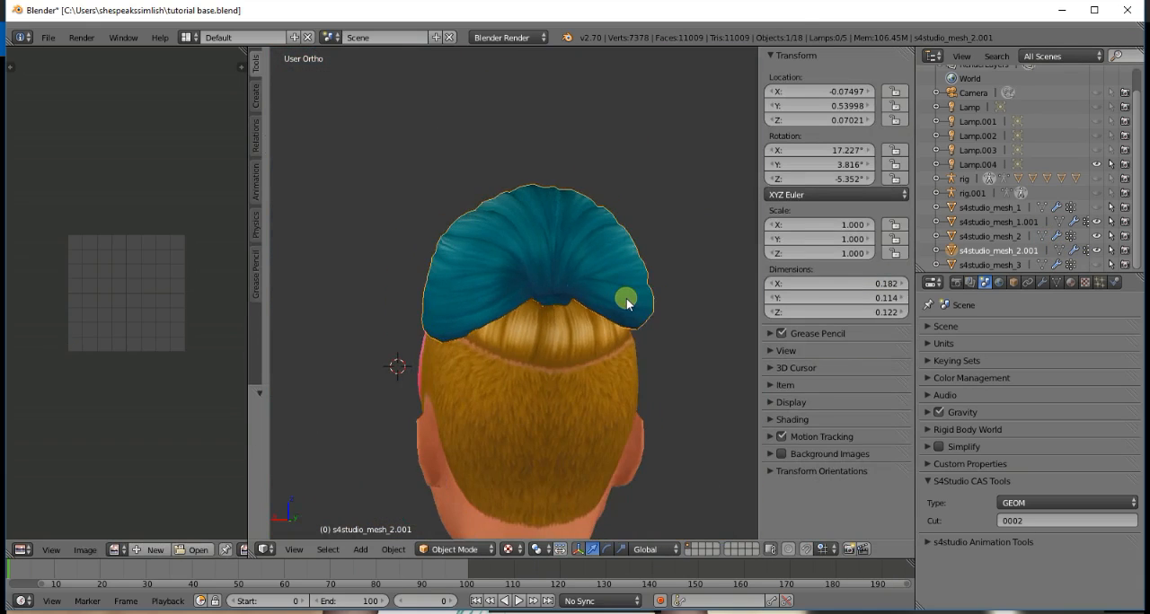
key("KP_4")
key("KP_4")
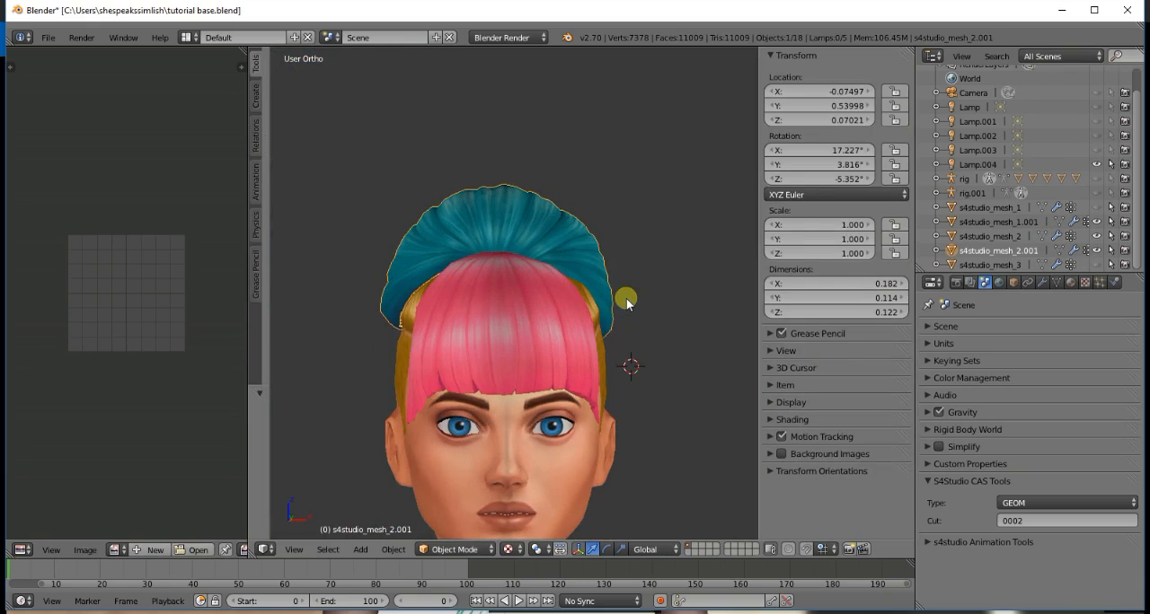
- Inspect how the bun's lower edges sit against the base hair from the front, both sides and below
scroll(356, 338, "up", 3)
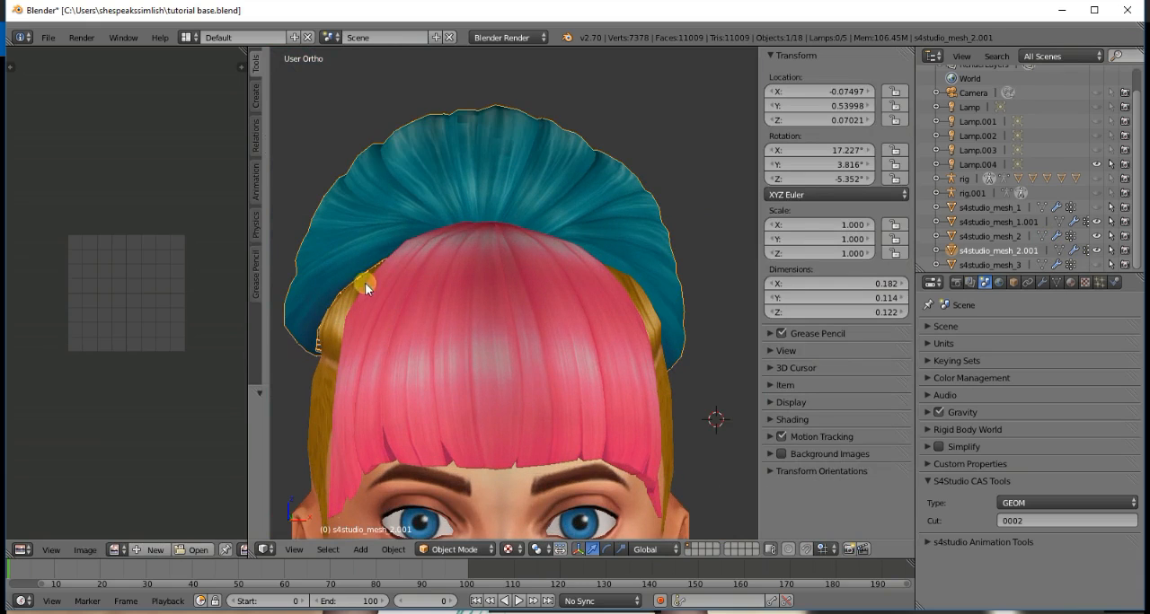
key("KP_4")
key("KP_4")
key("KP_4")
key("KP_4")
key("KP_4")
key("KP_4")
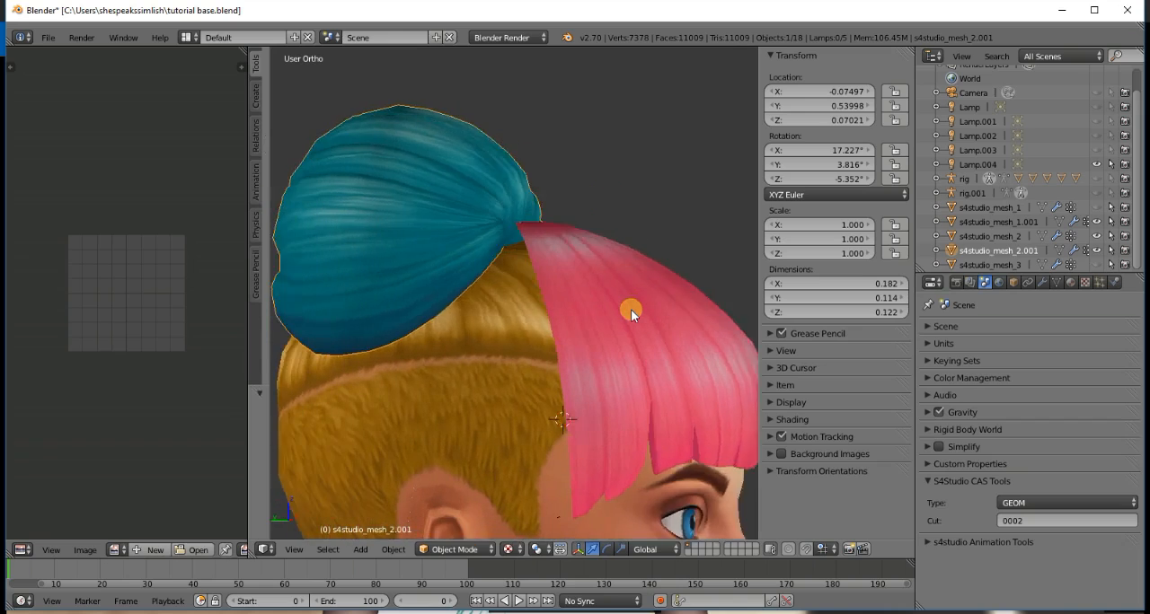
key("KP_4")
key("KP_4")
key("KP_4")
key("KP_4")
key("KP_4")
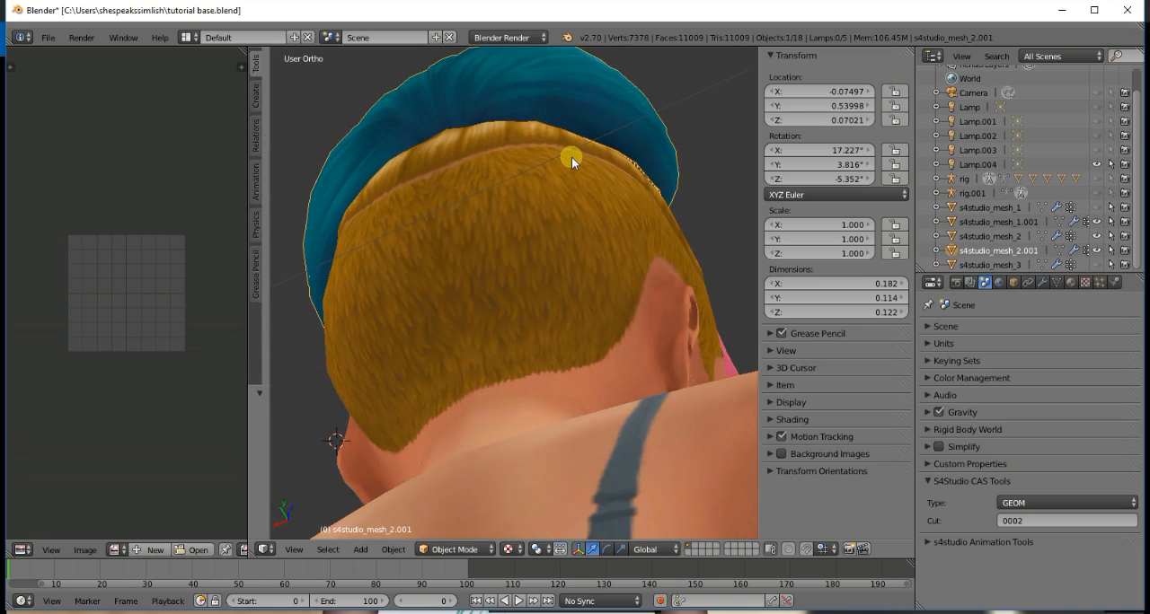
key("KP_4")
key("KP_4")
key("KP_4")
key("KP_4")
key("KP_4")
key("KP_4")
key("KP_4")
key("KP_4")
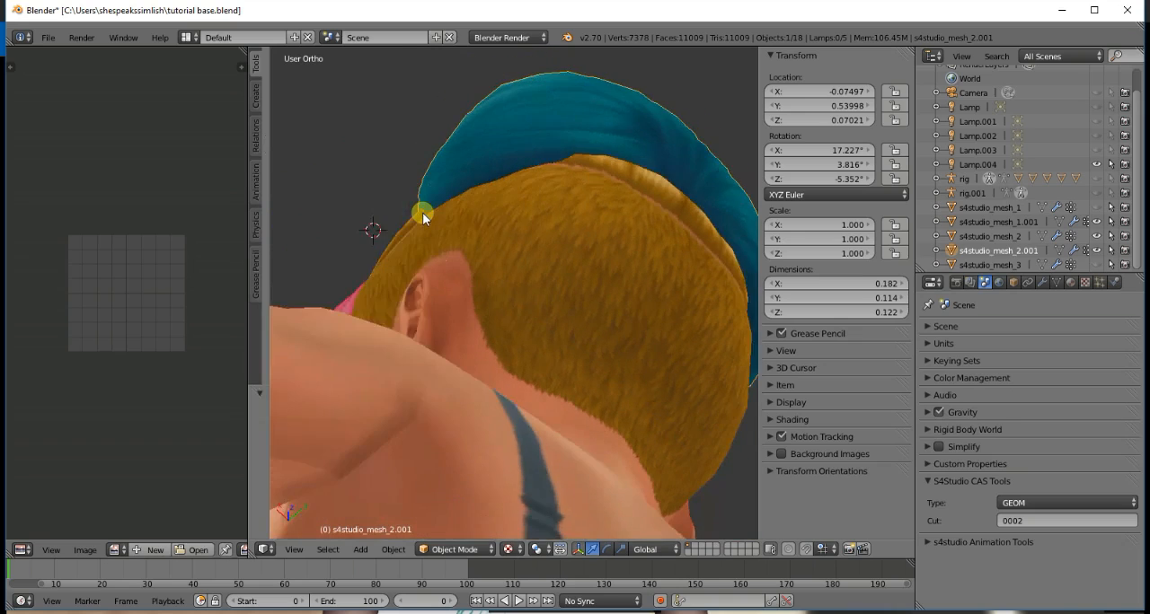
key("KP_8")
key("KP_8")
key("KP_8")
key("KP_1")
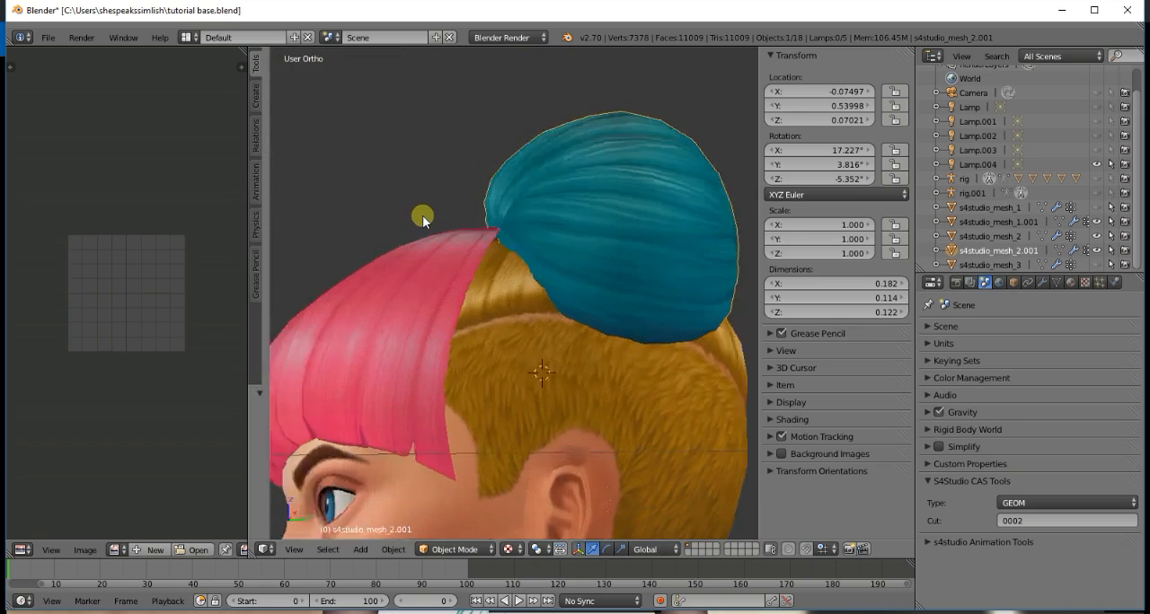
- Switch the bun mesh to Sculpt Mode and choose the Grab brush, keeping the brush settings area narrow
left_click(454, 548)
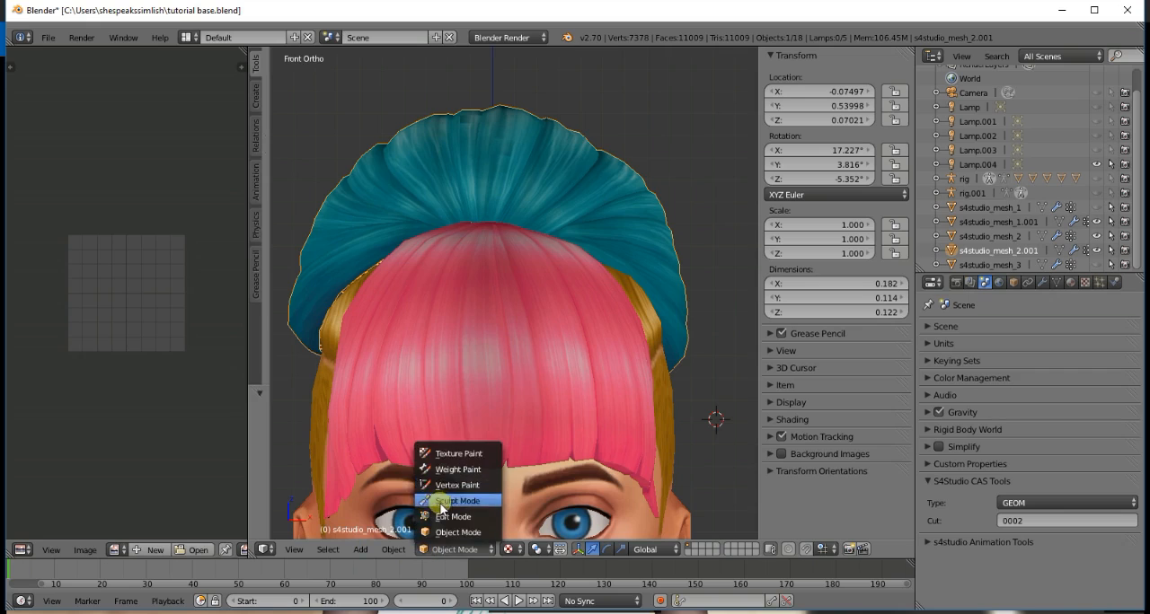
left_click(435, 502)
left_click_drag(272, 108, 364, 114)
left_click(310, 111)
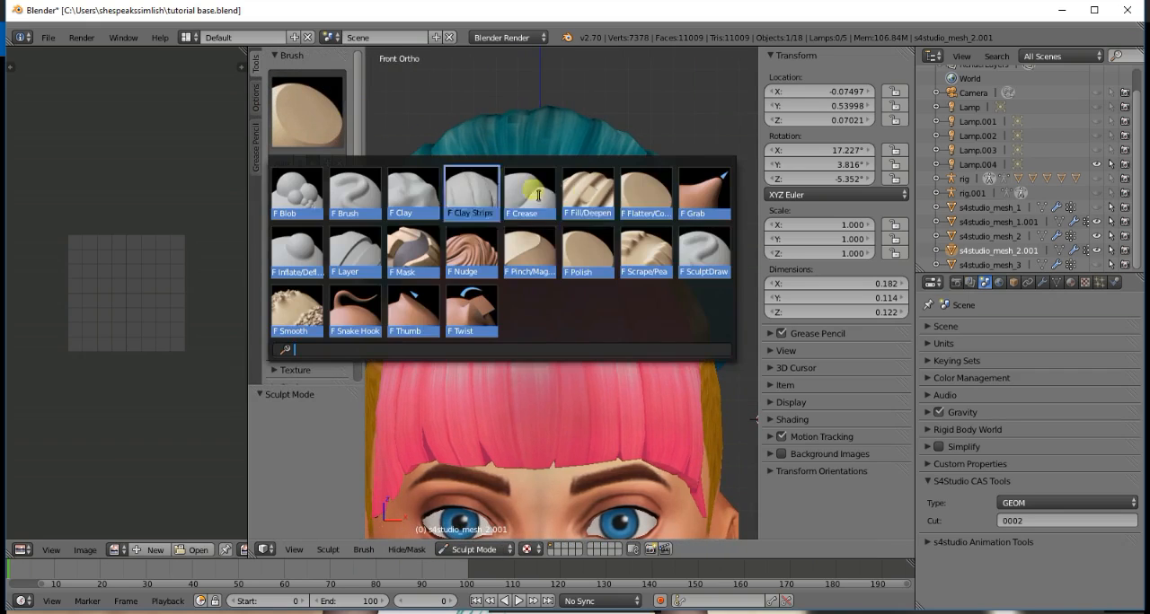
left_click(693, 193)
left_click_drag(334, 193, 302, 184)
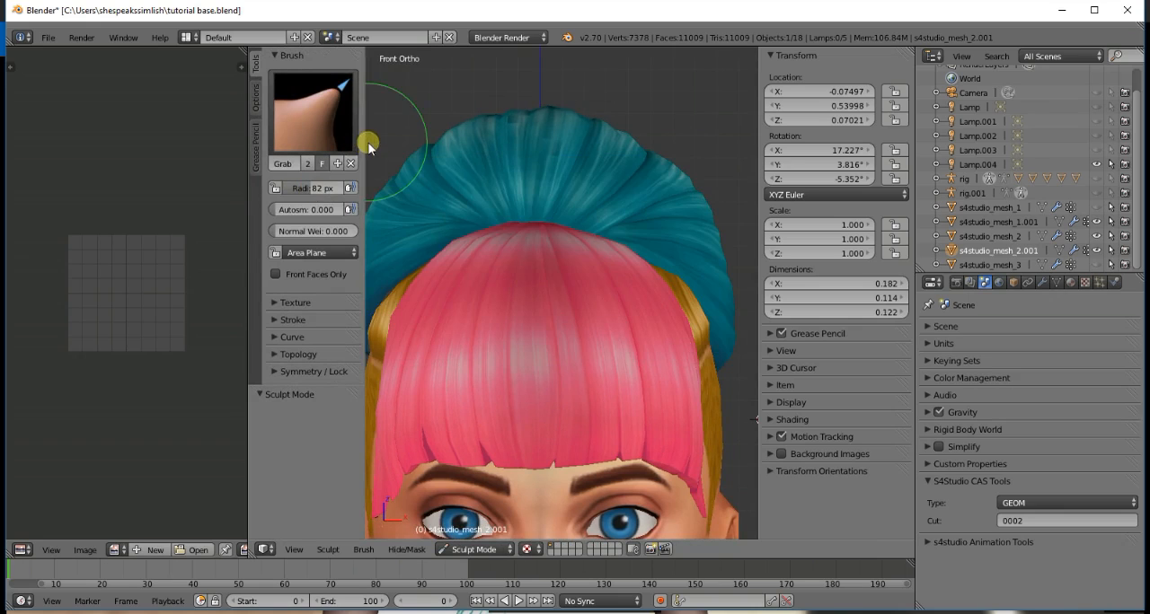
left_click_drag(370, 145, 327, 147)
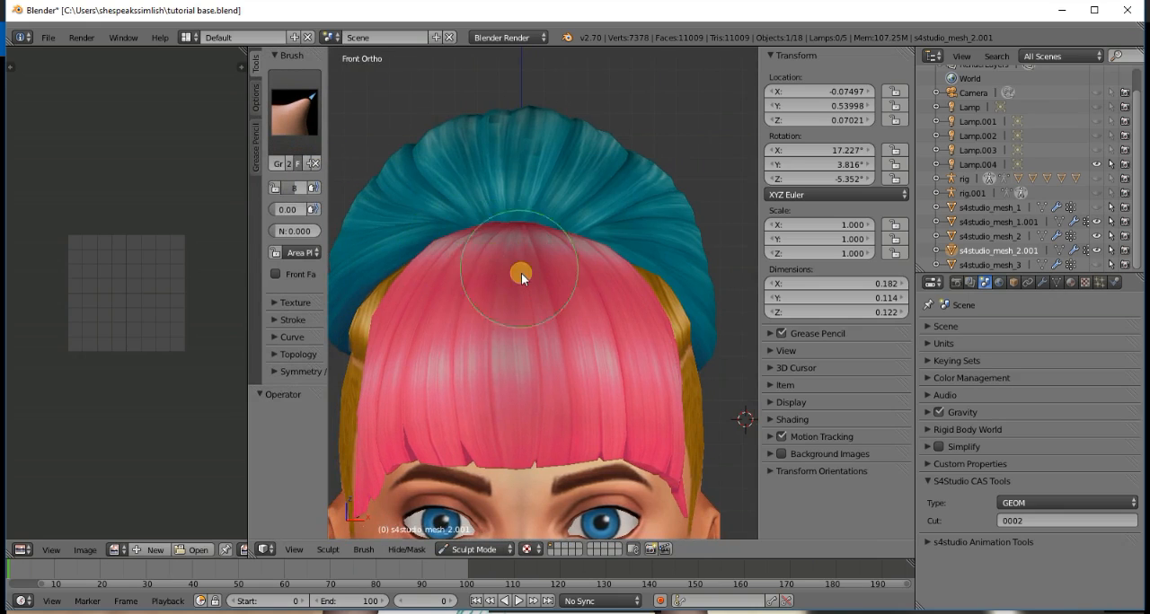
scroll(521, 276, "up", 1)
middle_click_drag(521, 281, 634, 236)
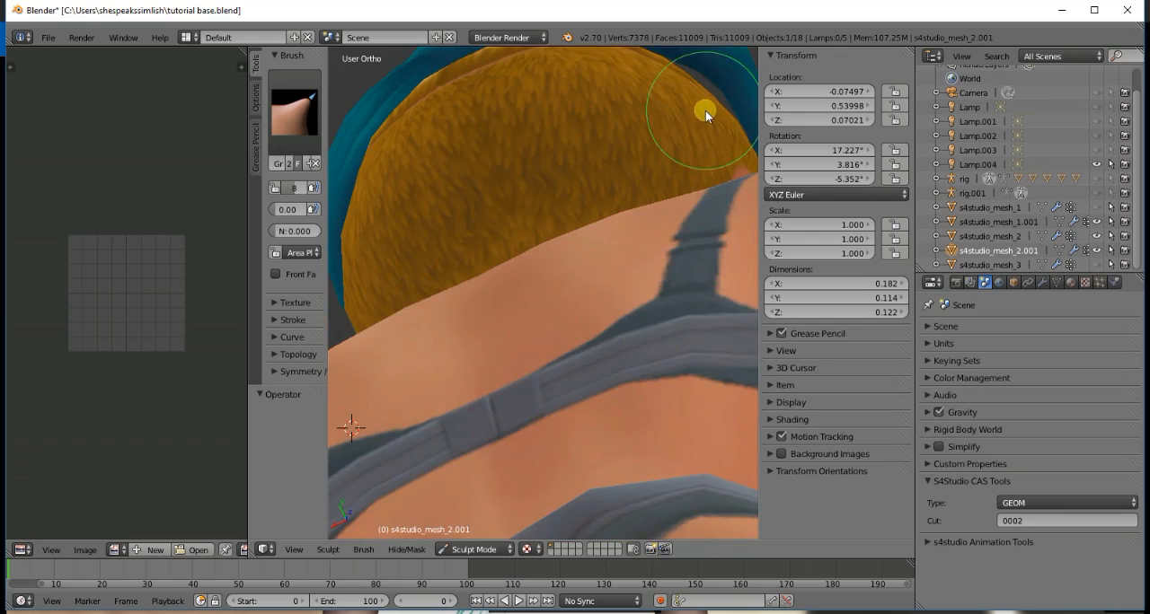
key("KP_5")
scroll(705, 112, "down", 5)
scroll(698, 121, "down", 3)
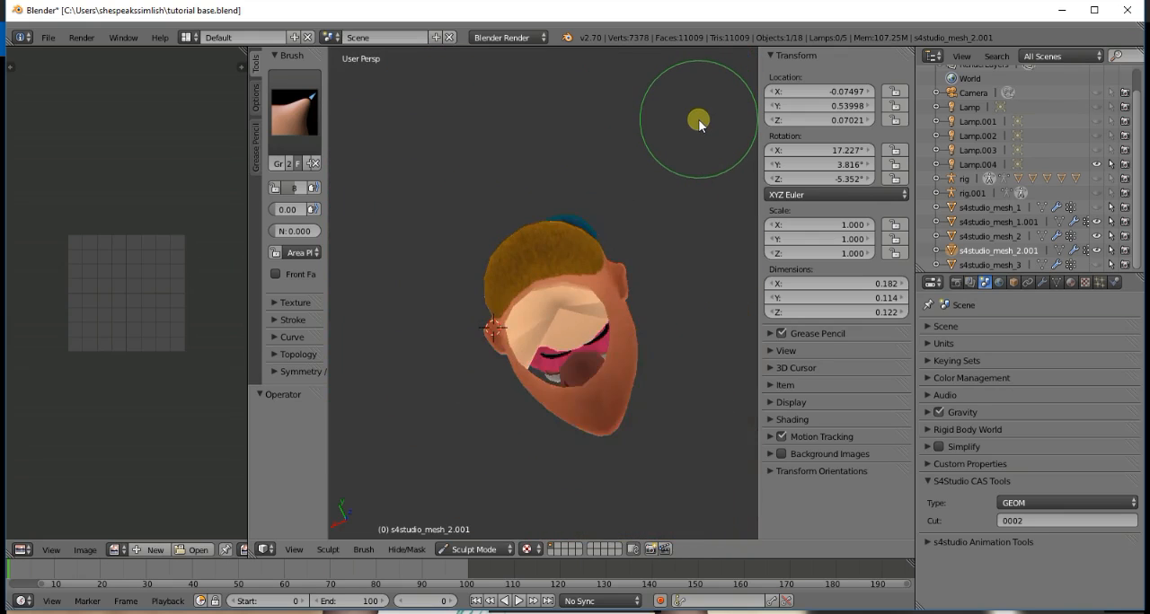
scroll(698, 121, "up", 3)
key("KP_8")
key("KP_8")
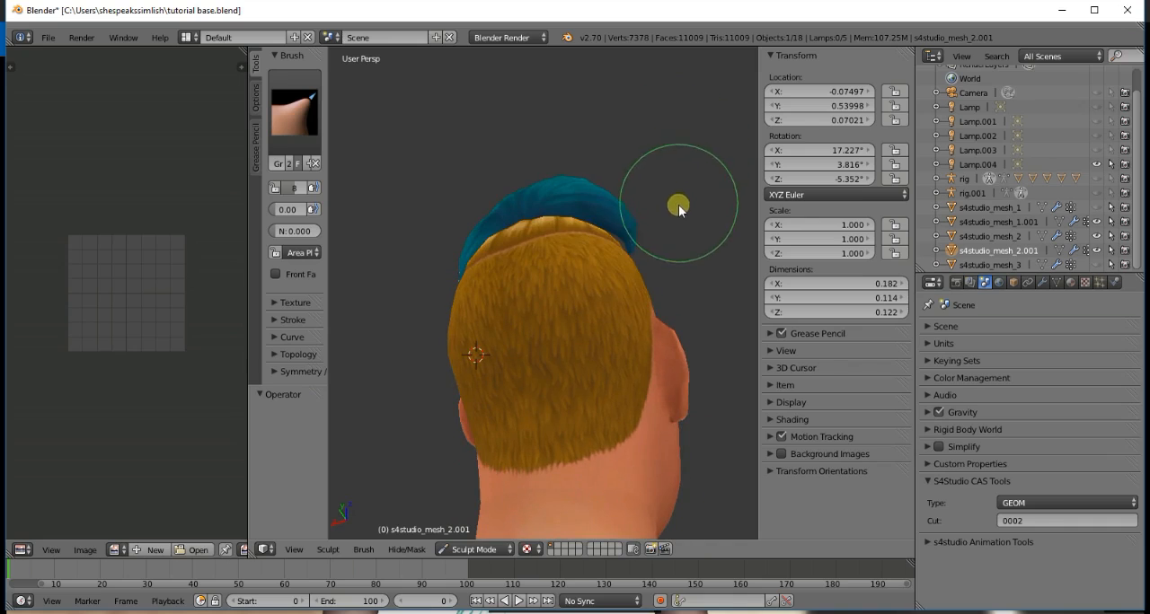
scroll(664, 268, "up", 3)
scroll(664, 268, "up", 2)
scroll(663, 262, "down", 4)
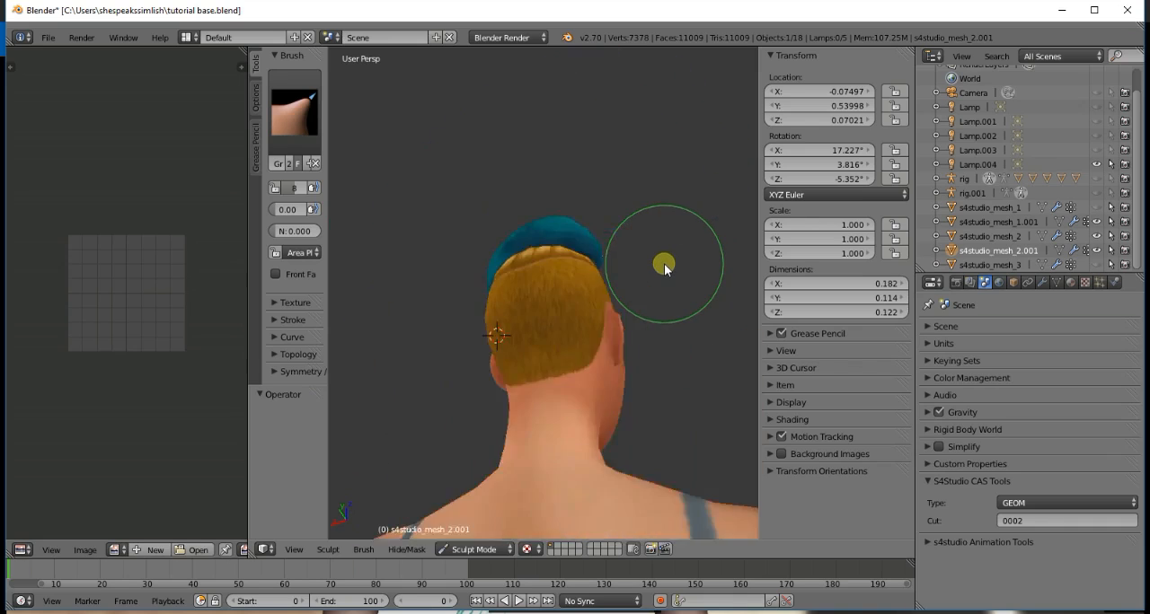
scroll(663, 262, "up", 4)
scroll(663, 263, "down", 3)
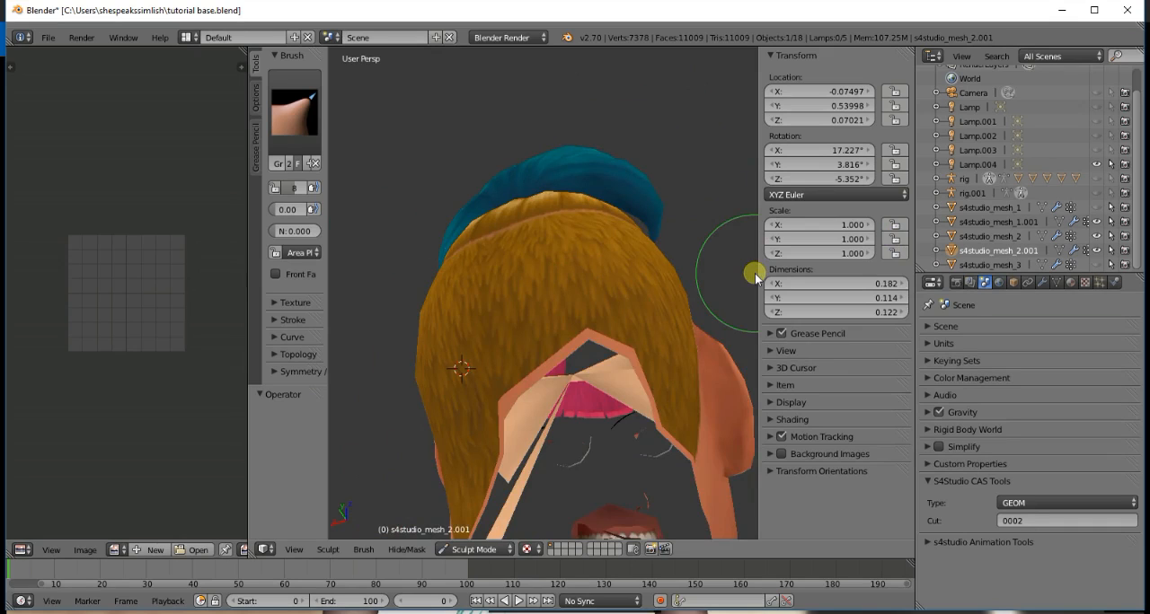
scroll(755, 273, "up", 2)
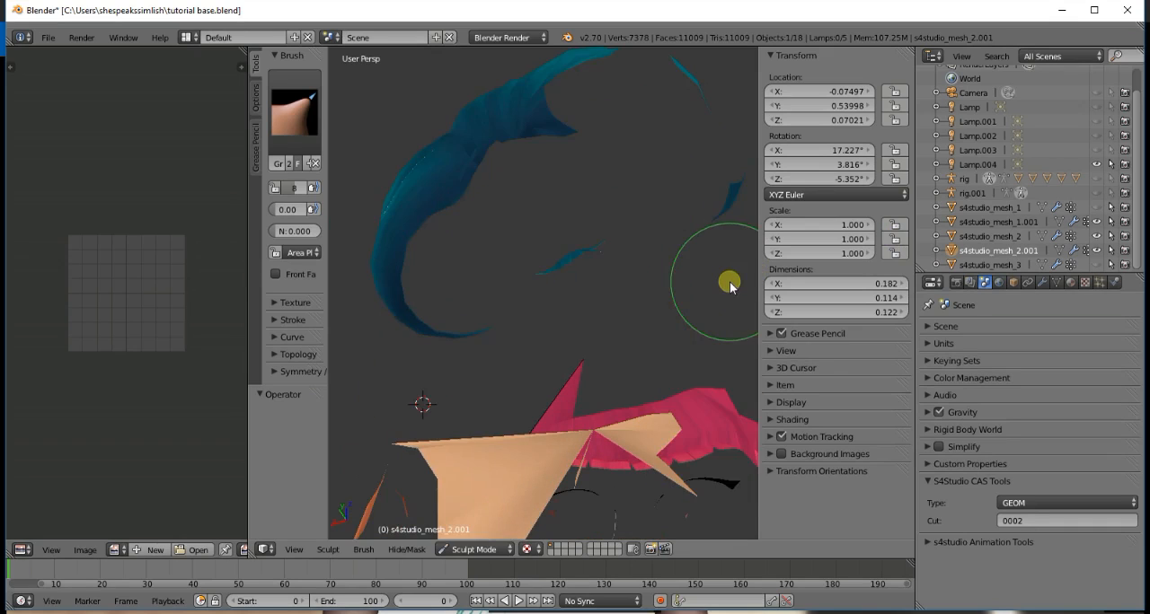
scroll(729, 283, "down", 1)
scroll(728, 285, "down", 2)
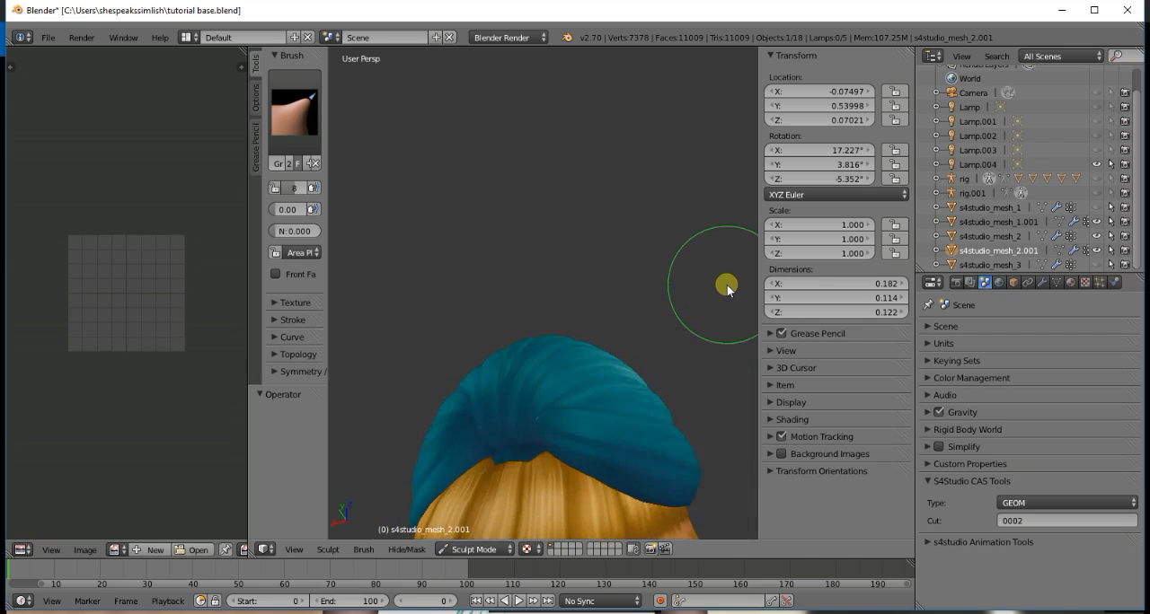
key("KP_5")
- Pull the bun's lower rear edge in against the base hair with the Grab brush where it stands off the head
scroll(693, 454, "up", 5)
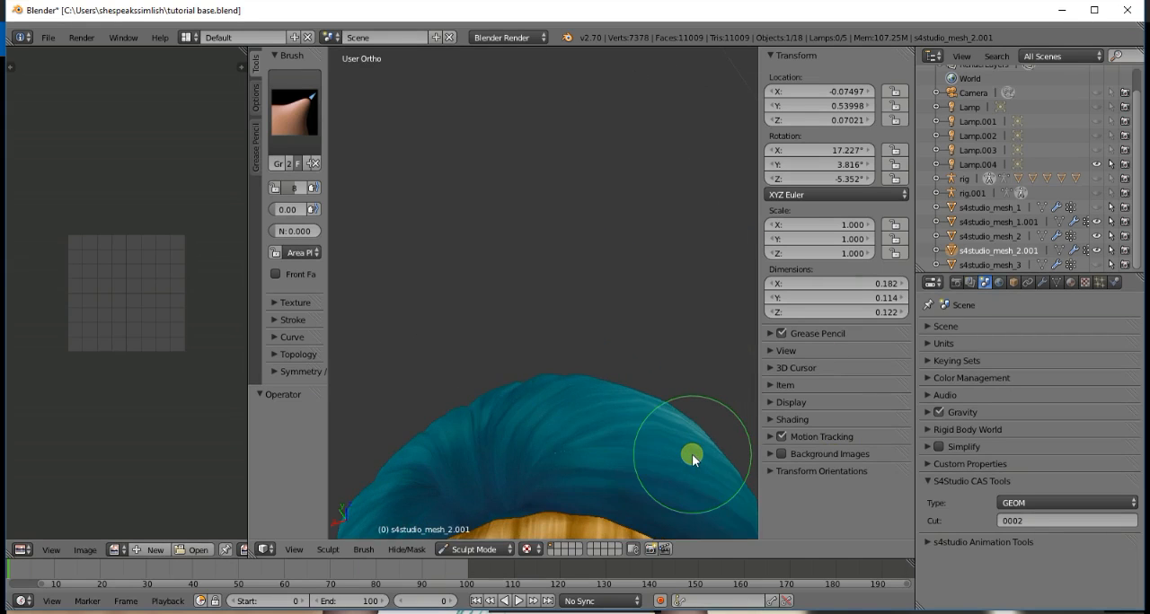
scroll(692, 454, "down", 1)
key("KP_2")
key("KP_2")
key("KP_6")
key("KP_6")
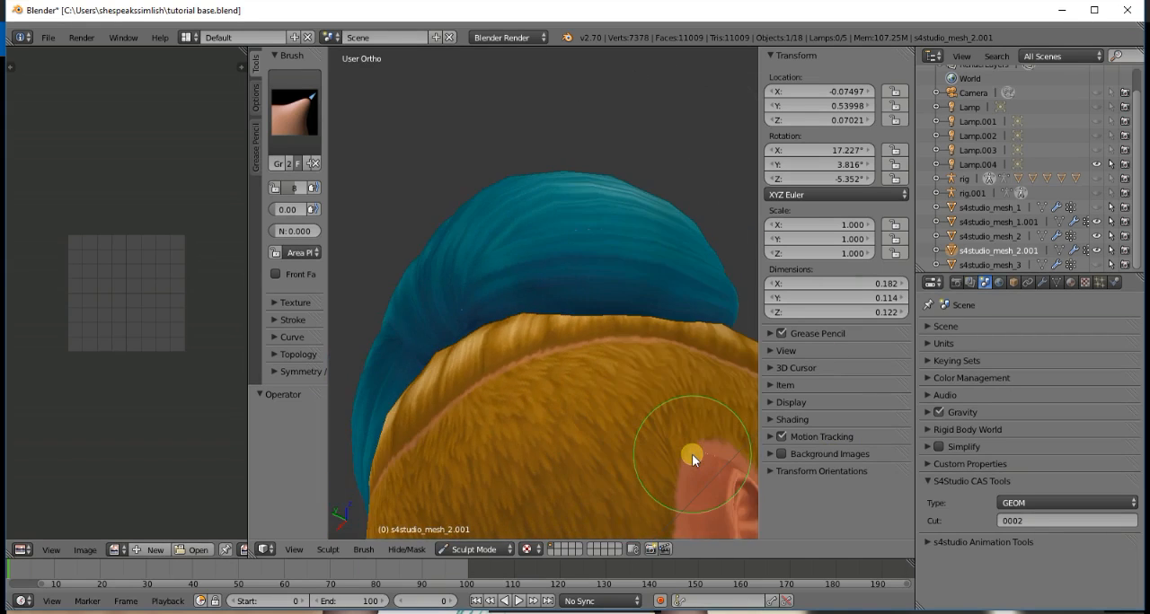
key("KP_2")
key("KP_4")
key("KP_4")
key("KP_4")
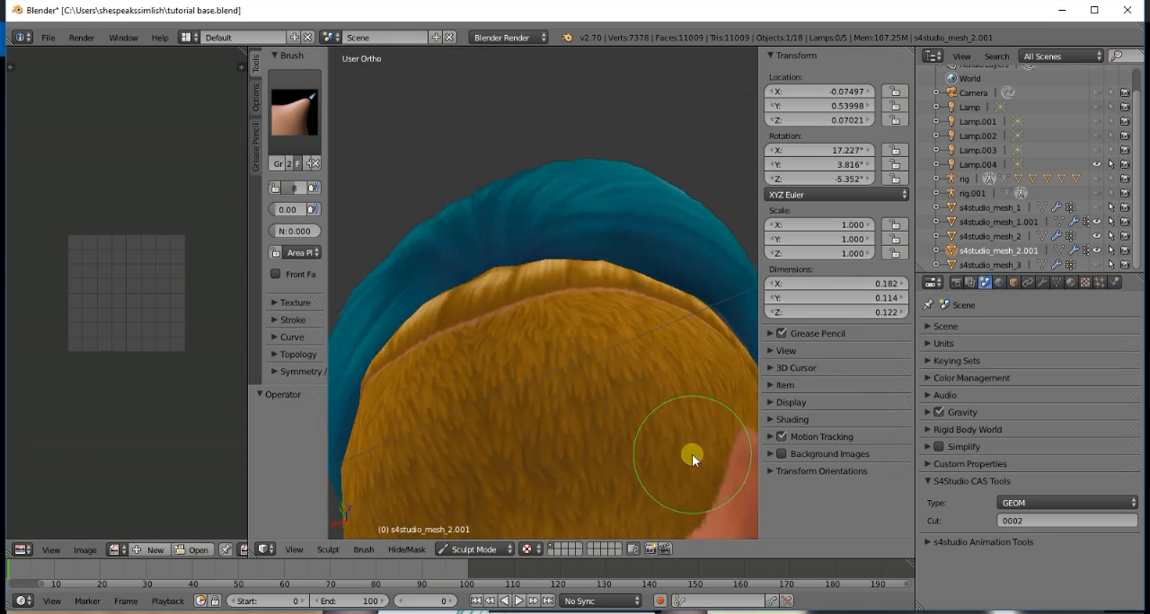
key("KP_4")
key("KP_4")
key("KP_4")
key("KP_4")
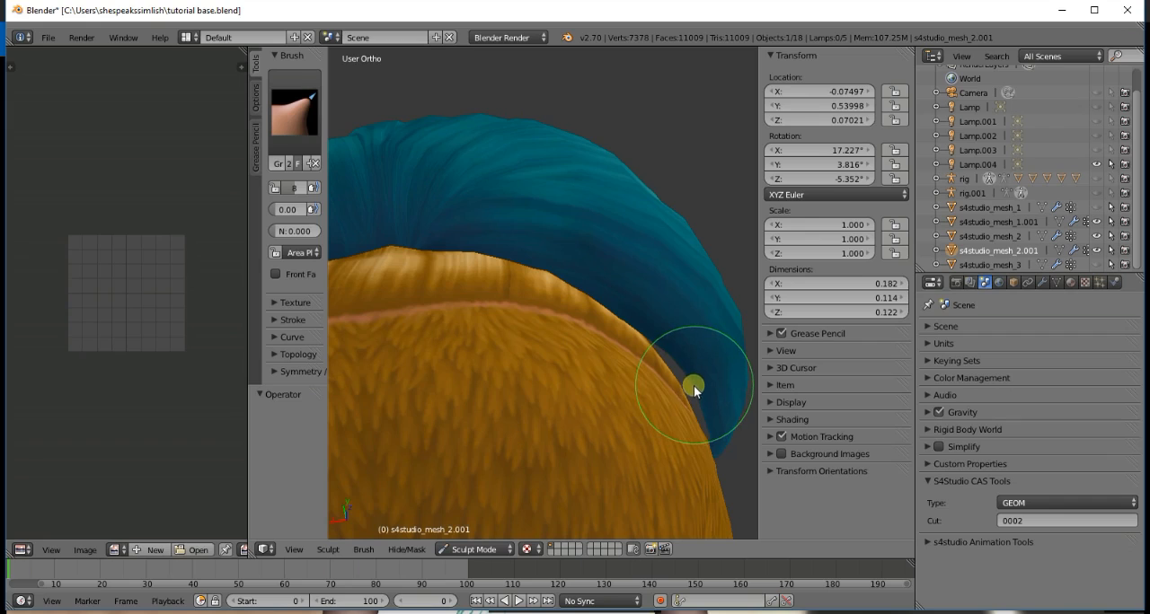
left_click_drag(688, 392, 679, 393)
left_click_drag(671, 356, 715, 440)
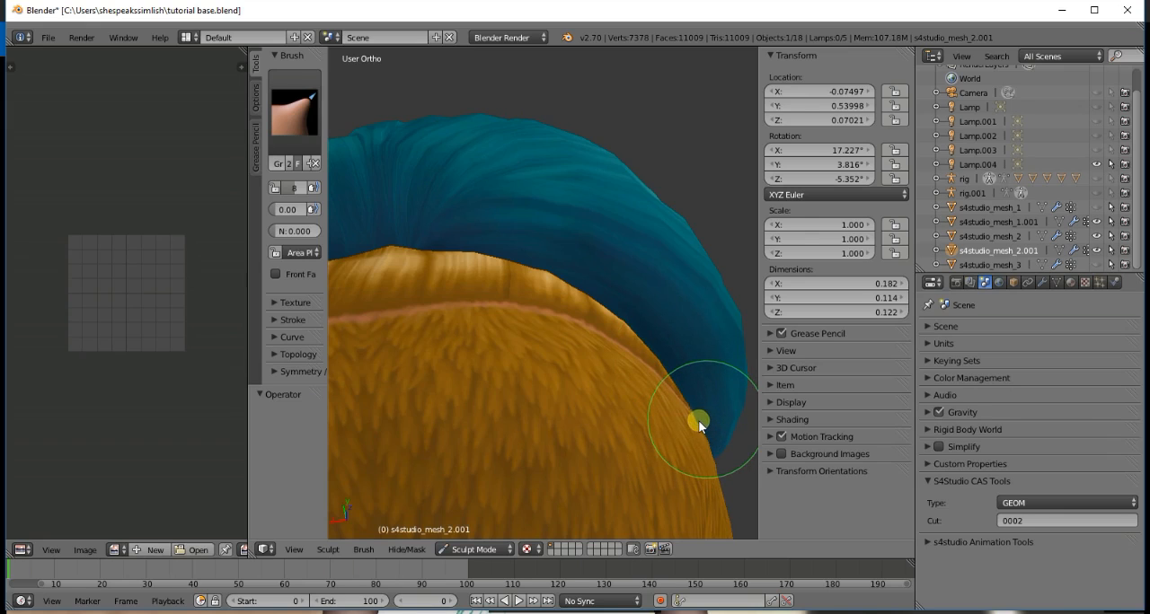
- Examine the reshaped bun's fit against the base hair and bangs all the way around the head
key("KP_6")
key("KP_6")
key("KP_6")
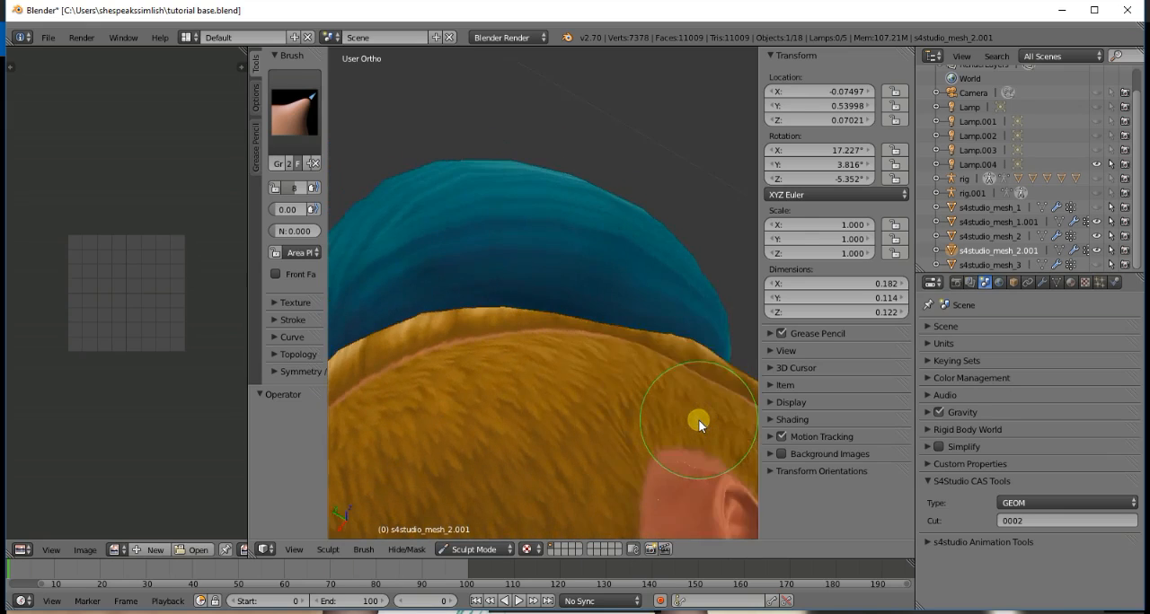
key("KP_6")
key("KP_6")
key("KP_6")
key("KP_6")
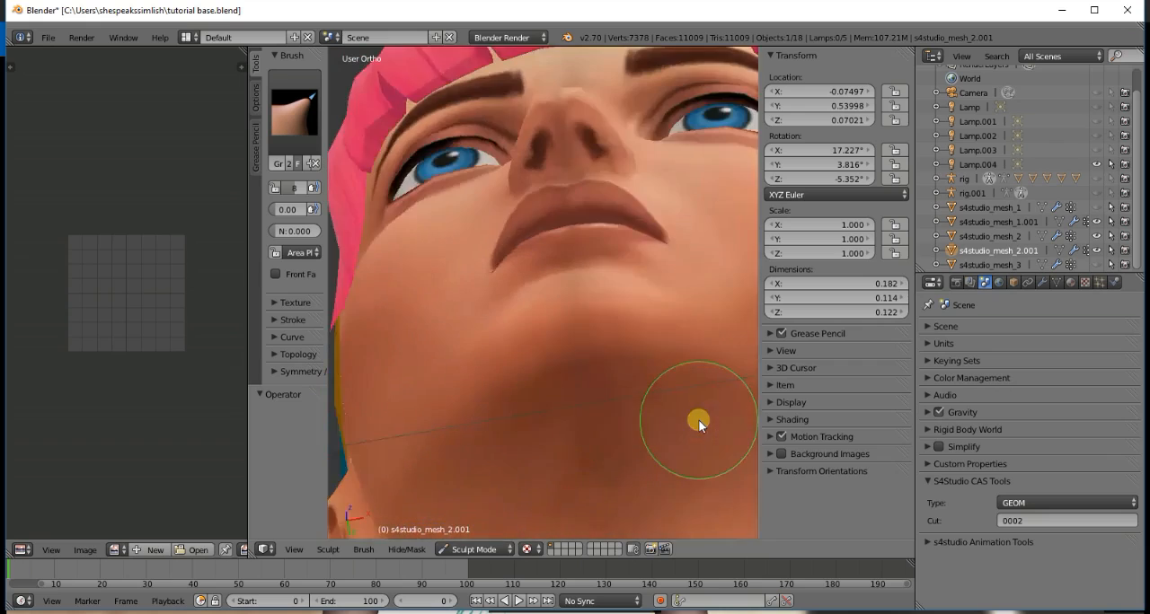
key("KP_6")
key("KP_6")
key("KP_6")
key("KP_6")
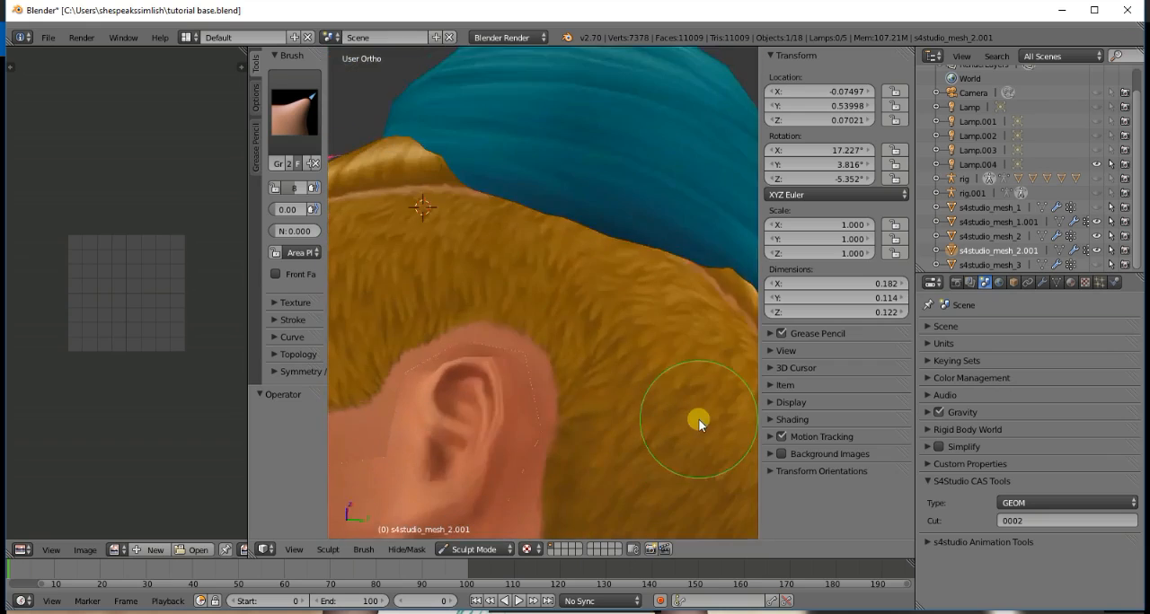
key("KP_6")
key("KP_6")
key("KP_6")
key("KP_6")
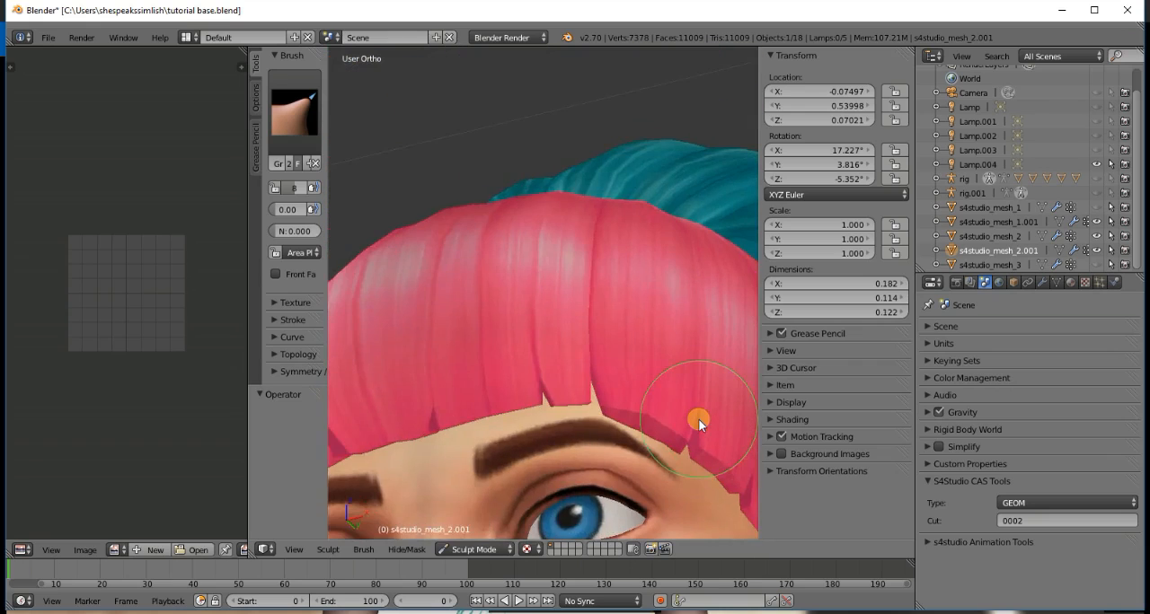
key("KP_6")
key("KP_6")
key("KP_6")
key("KP_6")
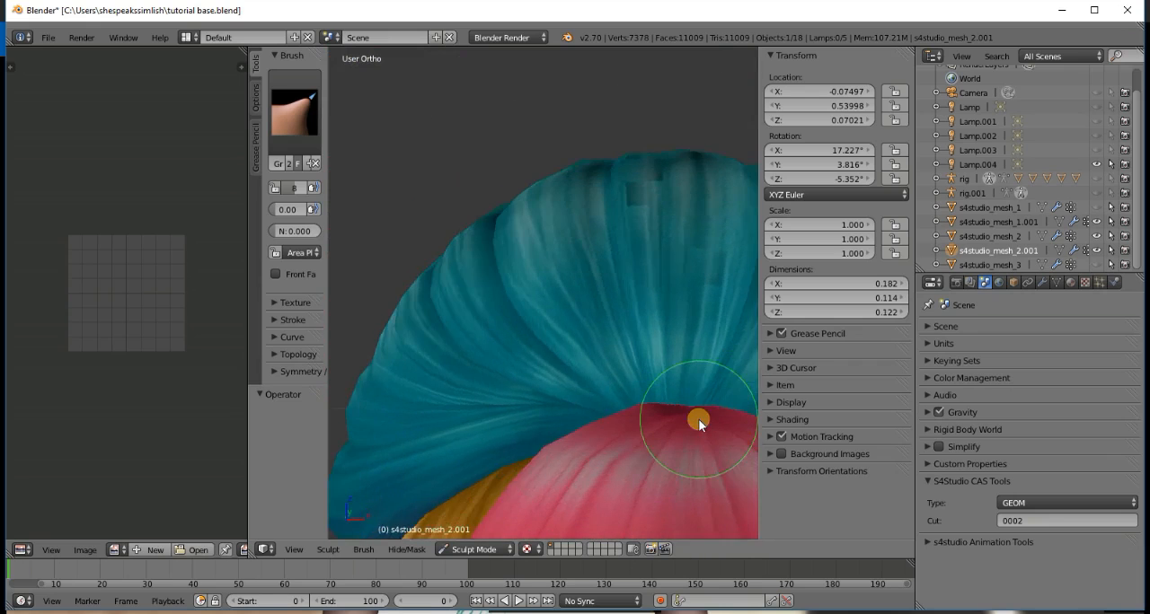
key("KP_6")
key("KP_6")
key("KP_1")
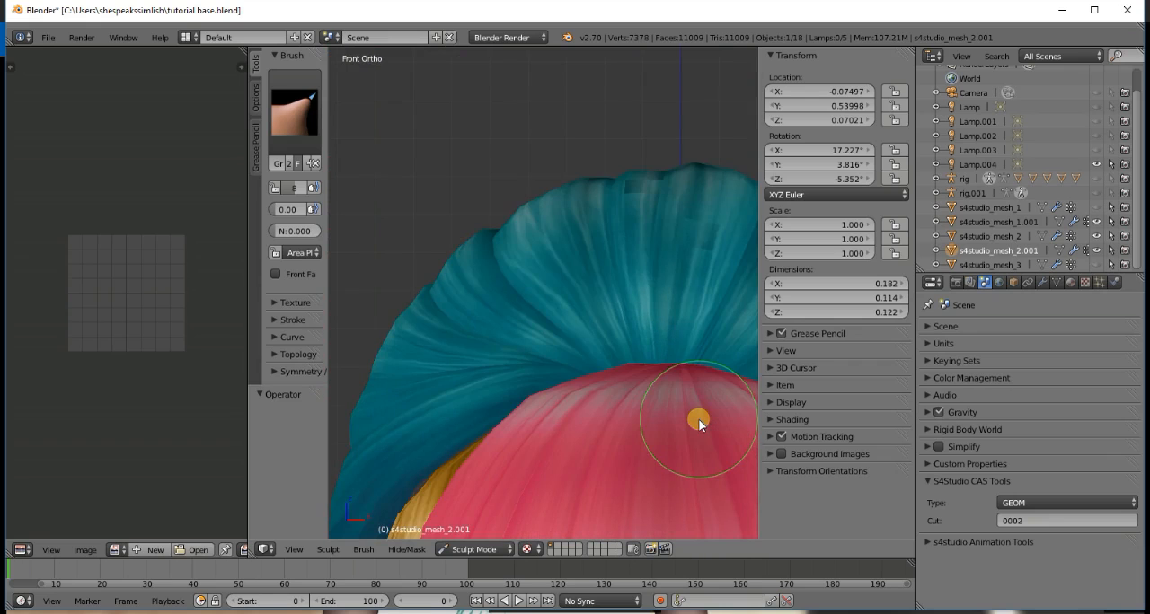
- Inspect the bun's lower edge and its centre knot against the base hair from the back and rear side
key("ctrl+KP_1")
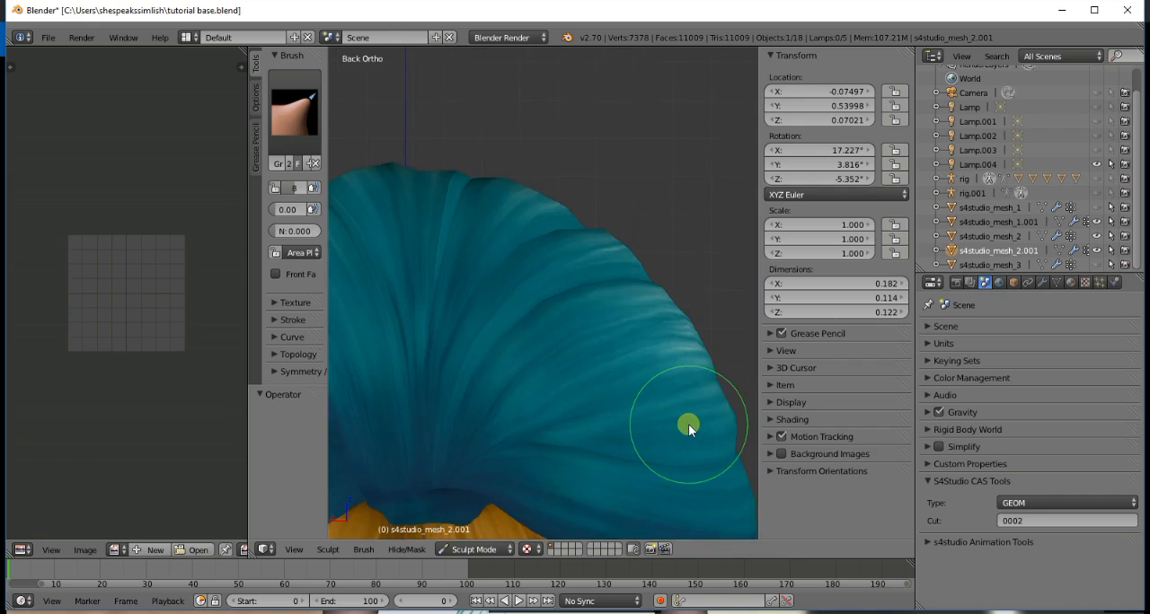
key("ctrl+KP_2")
key("ctrl+KP_2")
key("ctrl+KP_2")
key("ctrl+KP_2")
key("ctrl+KP_2")
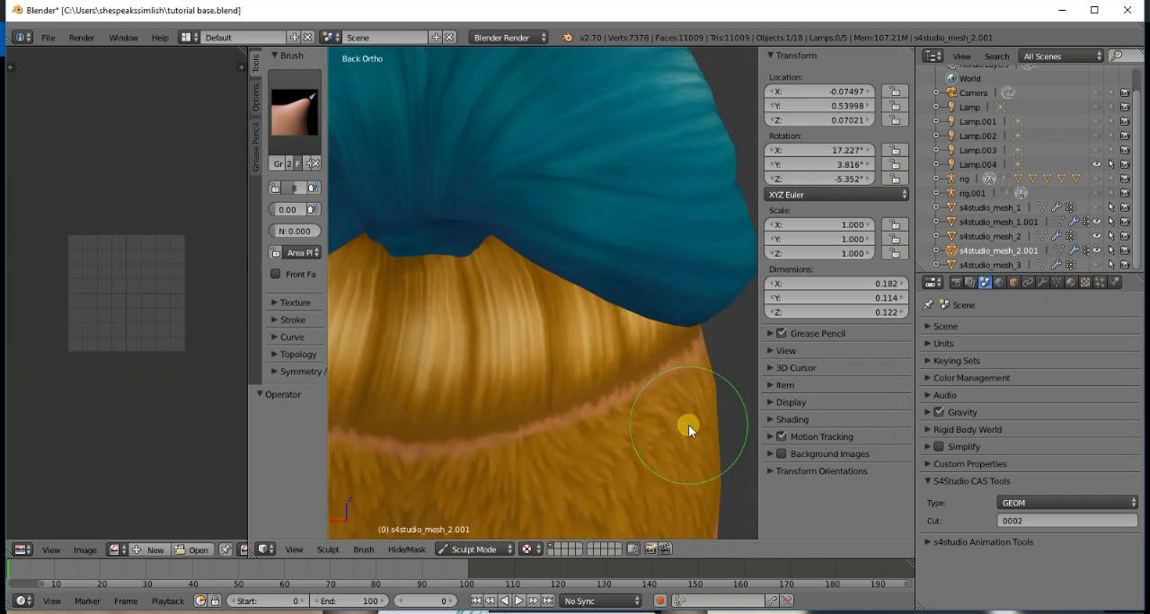
key("KP_8")
key("KP_8")
key("KP_8")
key("KP_8")
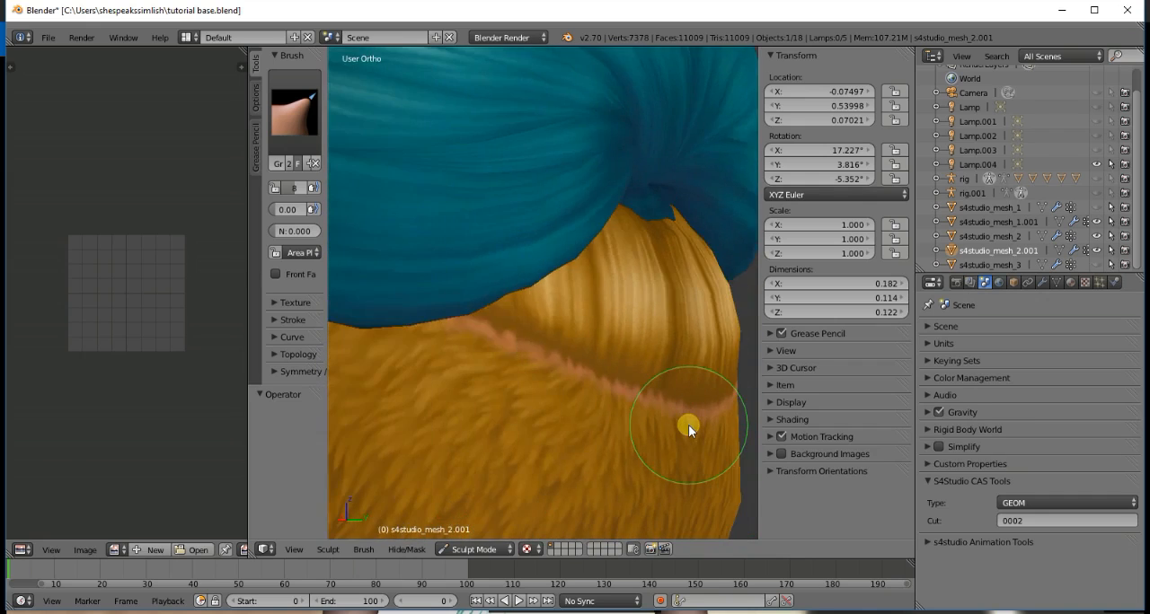
- Examine where the bun meets the base hair and bangs from the rear, the side and the front of the head
key("KP_6")
key("KP_6")
key("KP_6")
key("KP_6")
key("KP_6")
key("KP_6")
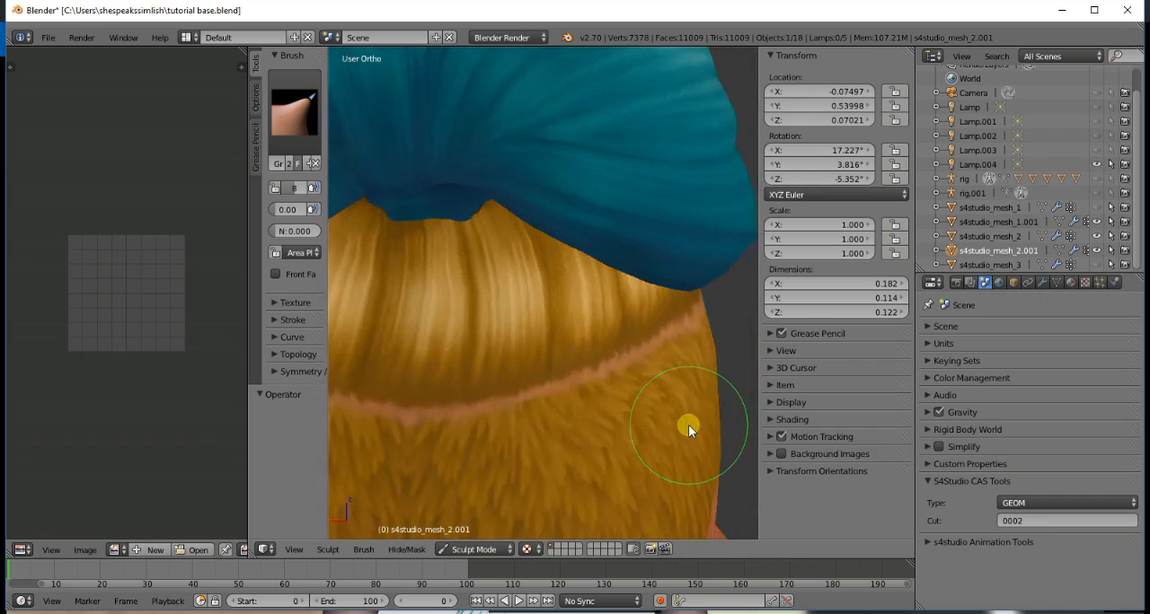
scroll(663, 413, "down", 2)
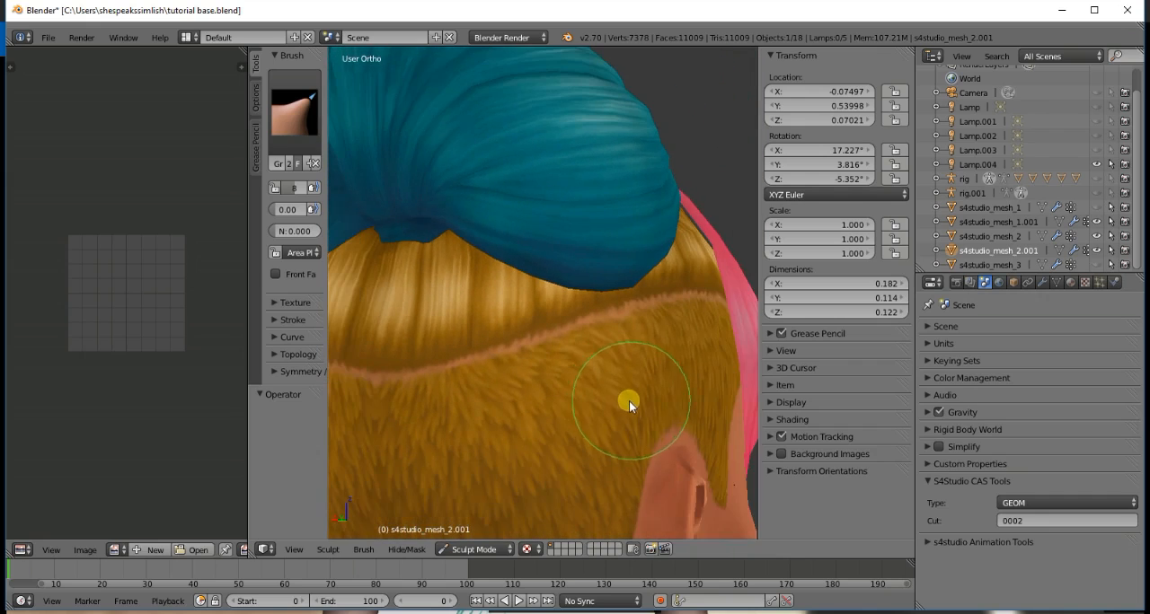
scroll(622, 399, "down", 2)
scroll(618, 400, "up", 4)
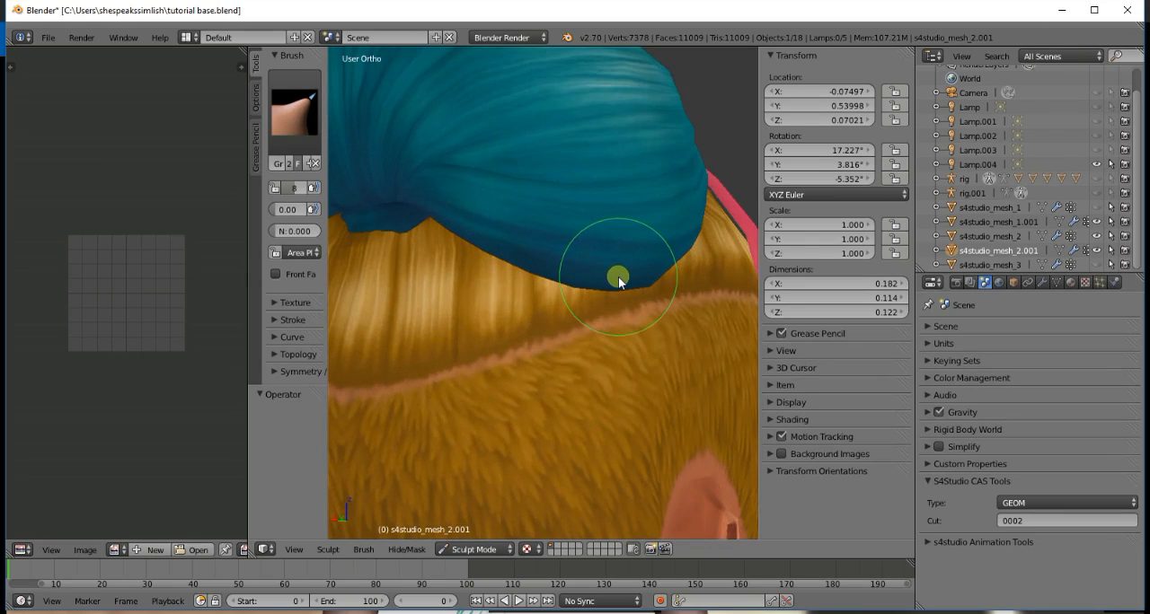
key("KP_6")
key("KP_6")
key("KP_2")
key("KP_2")
key("KP_2")
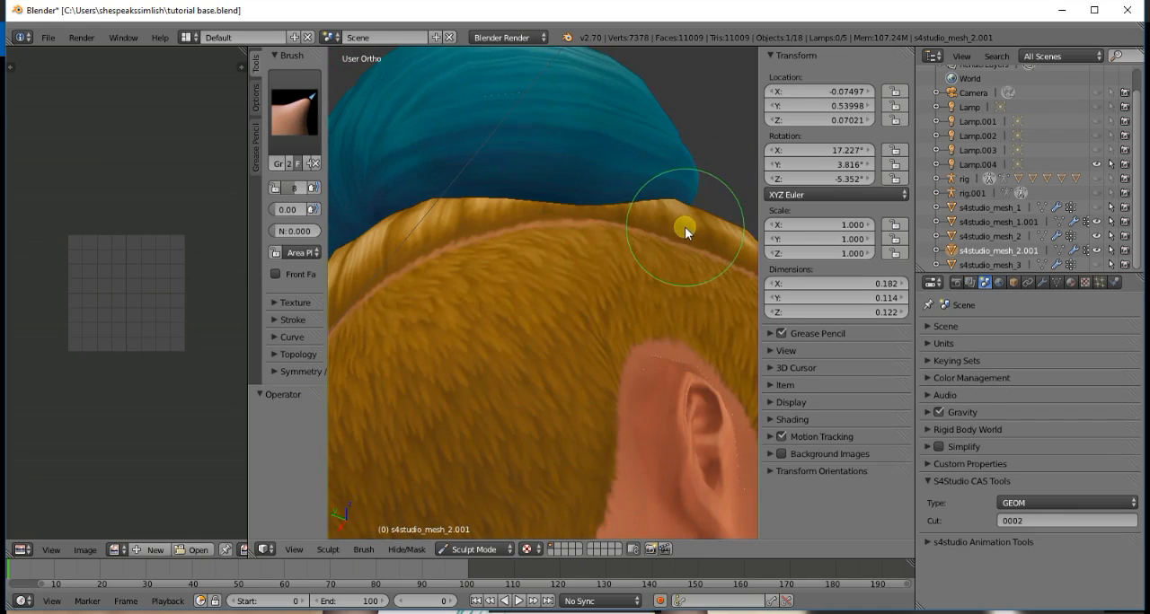
key("KP_6")
key("KP_6")
key("KP_6")
key("KP_1")
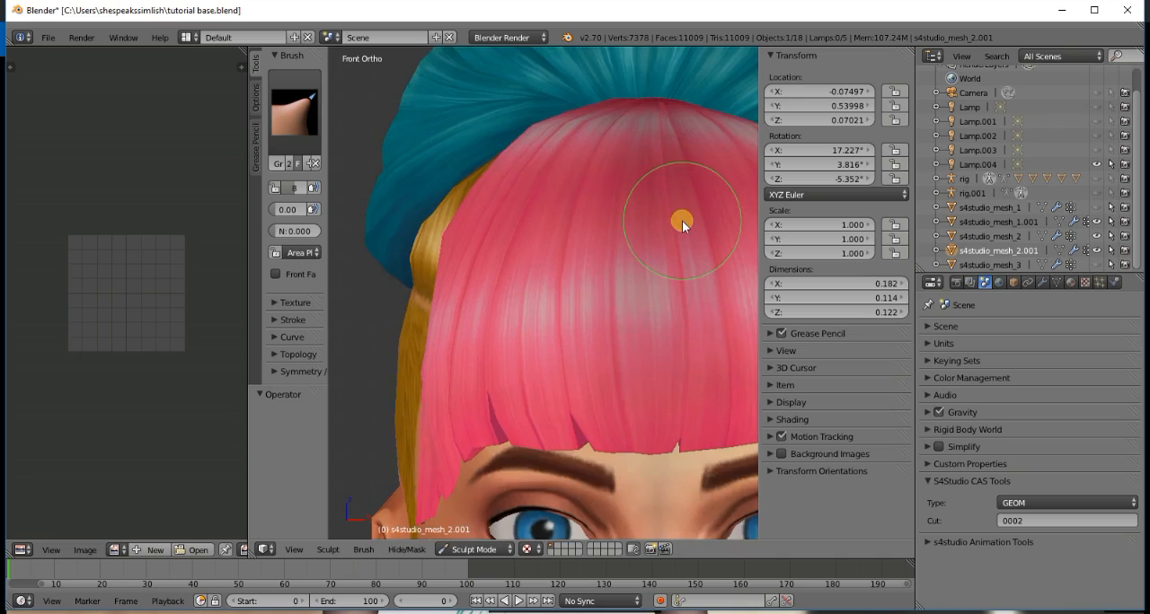
key("KP_4")
key("KP_4")
key("KP_4")
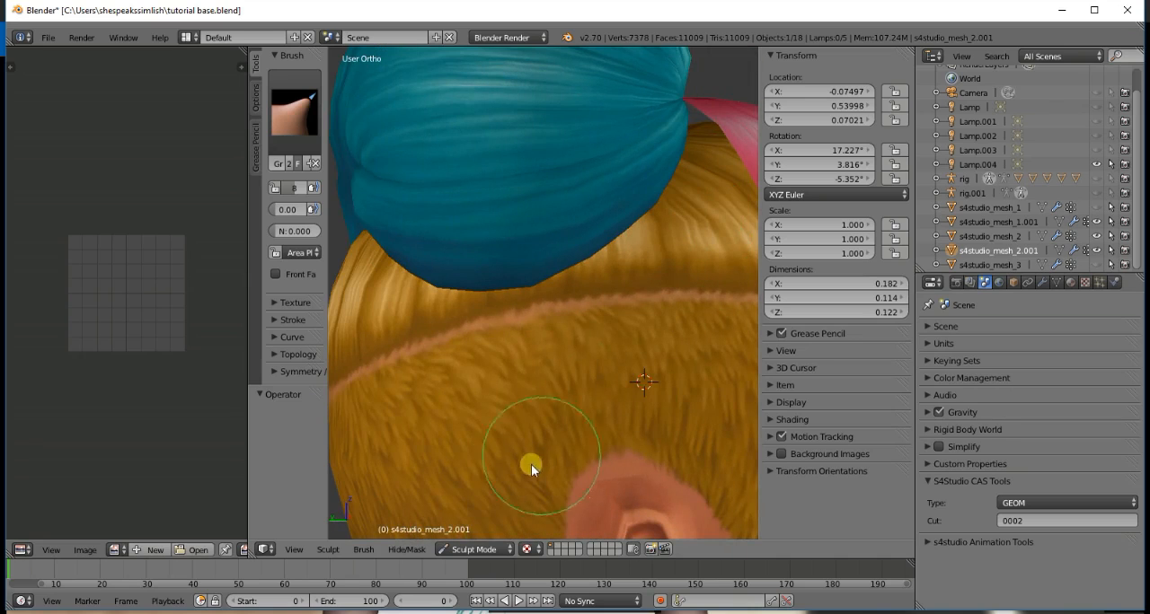
- Switch the base hair mesh s4studio_mesh_2 to Sculpt Mode and grab its top edge into the gap between the bun and bangs
left_click(476, 549)
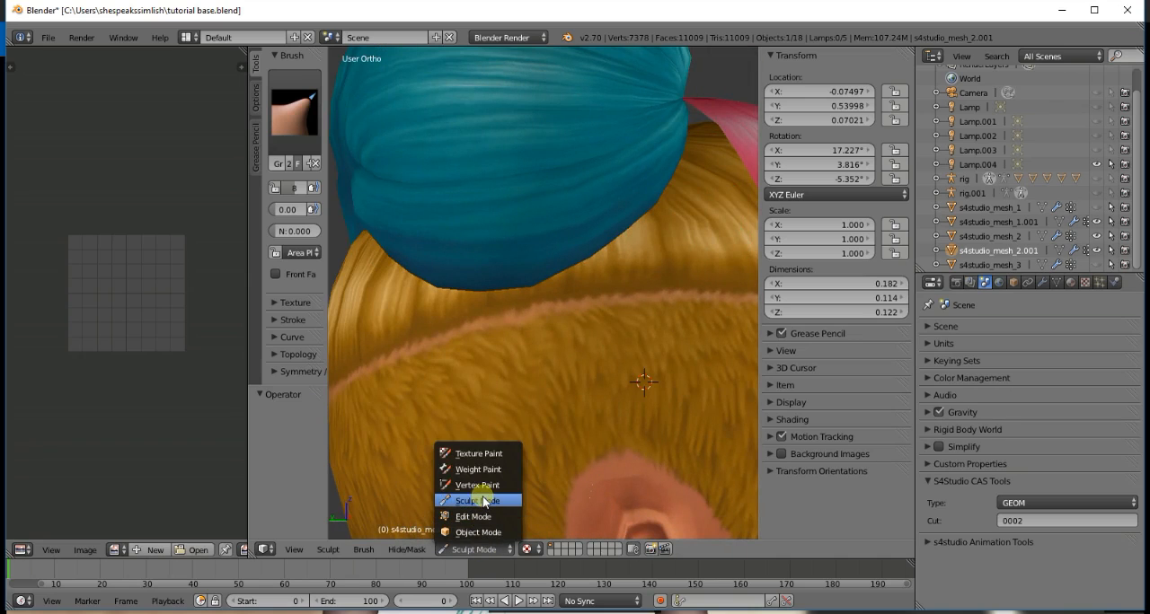
left_click(481, 533)
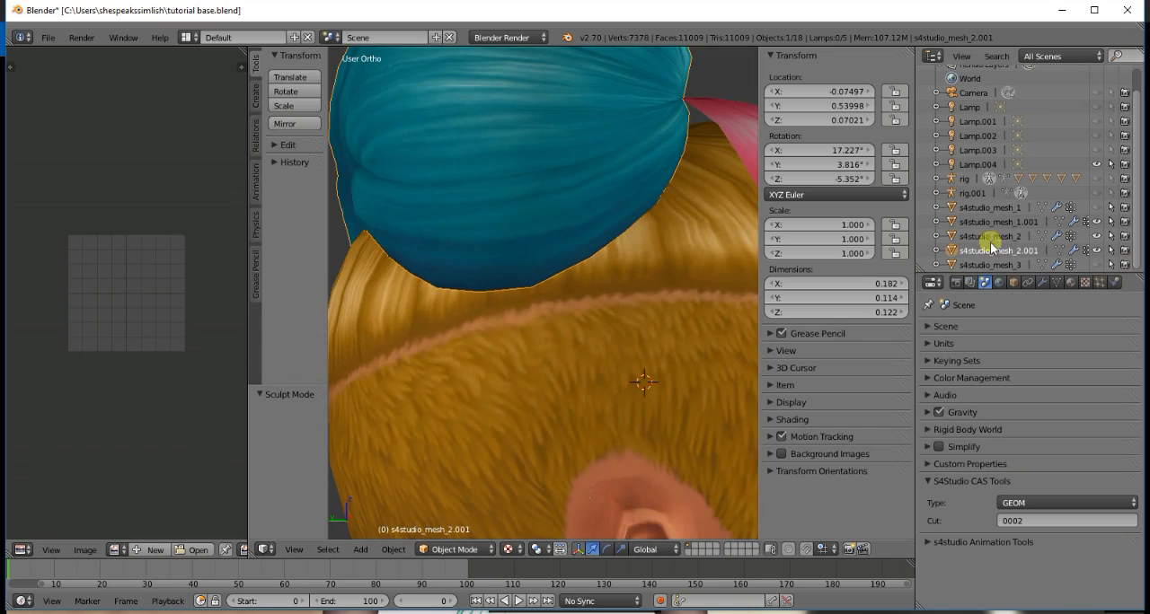
left_click(997, 221)
left_click(463, 549)
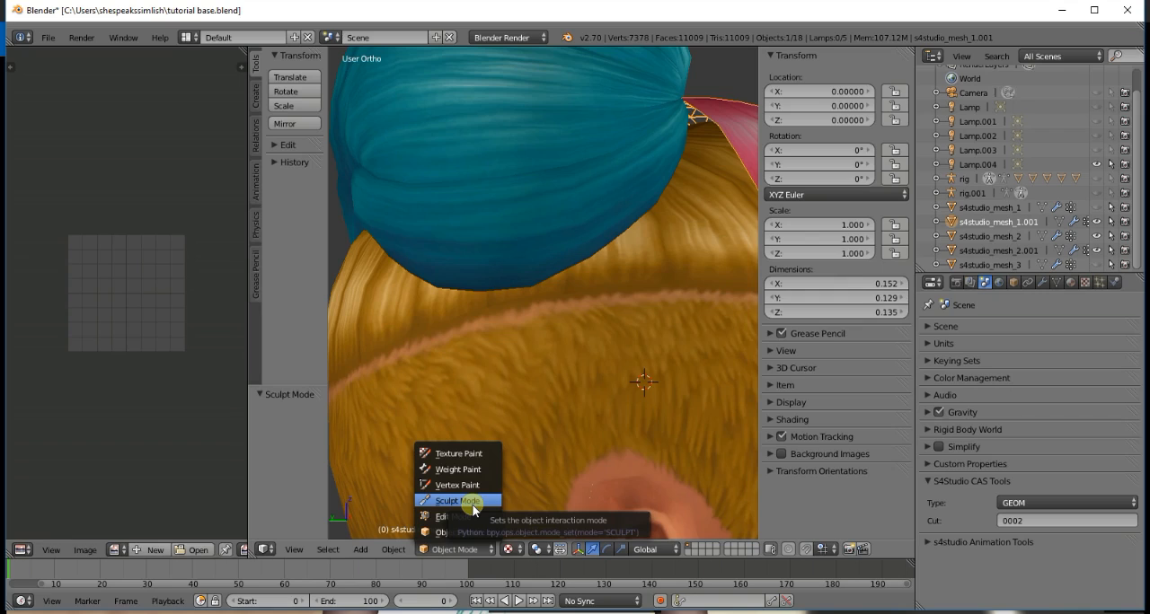
left_click(990, 237)
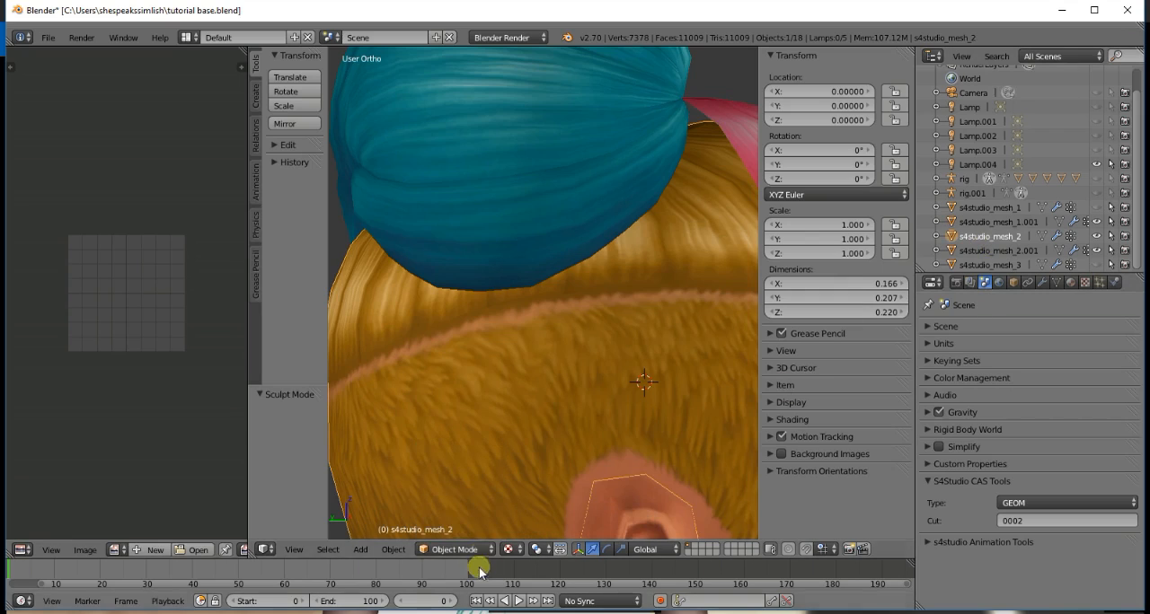
left_click(463, 549)
left_click(454, 499)
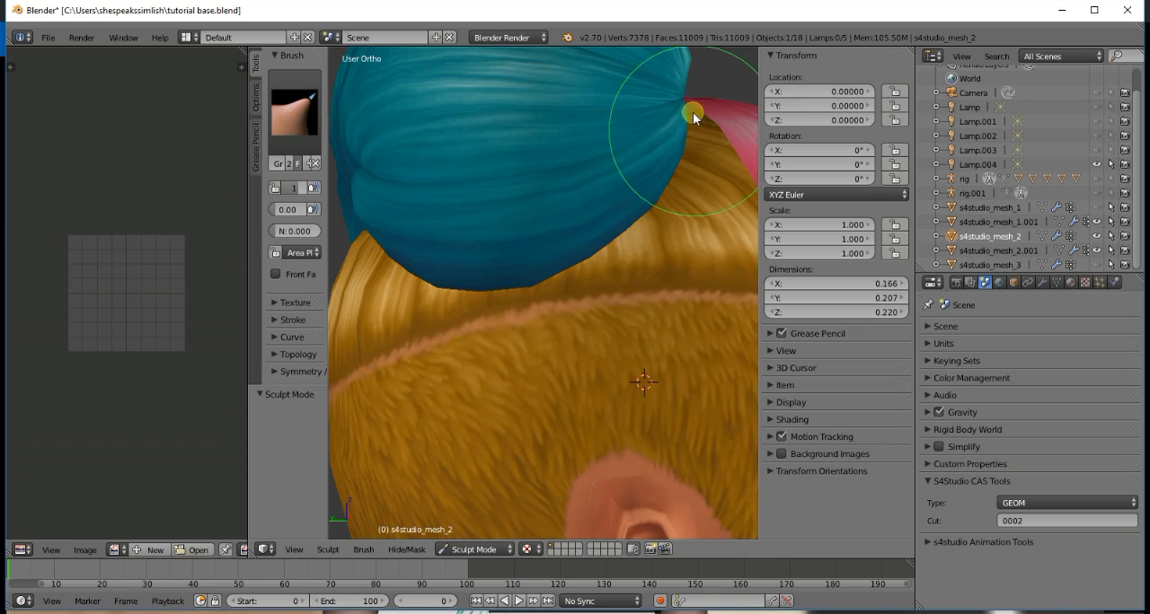
left_click_drag(692, 112, 708, 149)
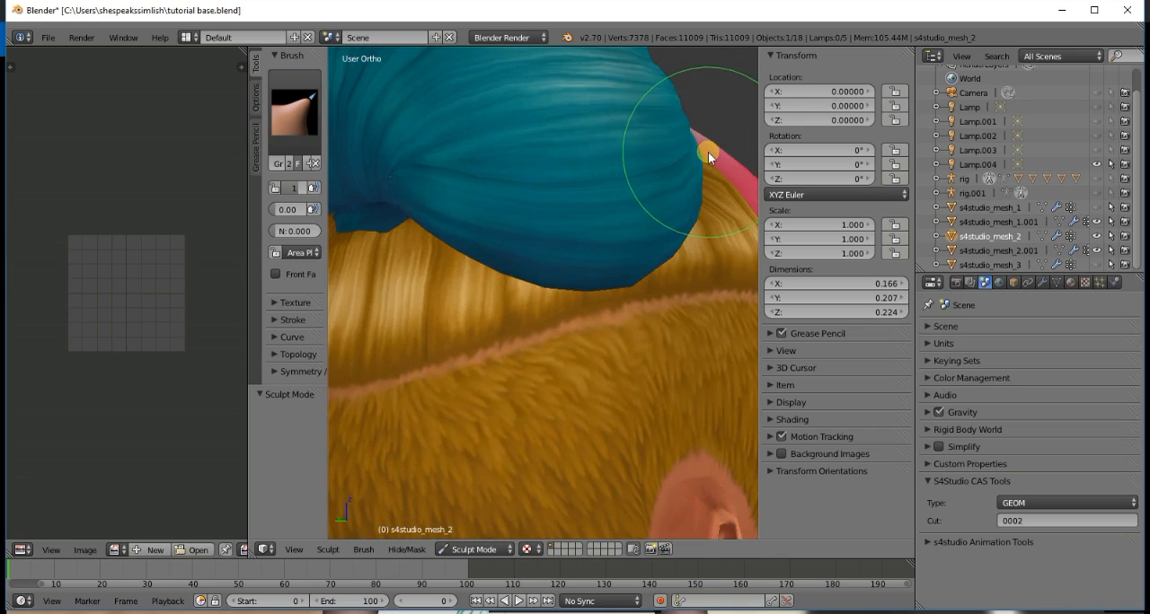
- Check the reshaped base hair against the bun and bangs from both sides of the head
scroll(706, 163, "down", 3)
key("KP_5")
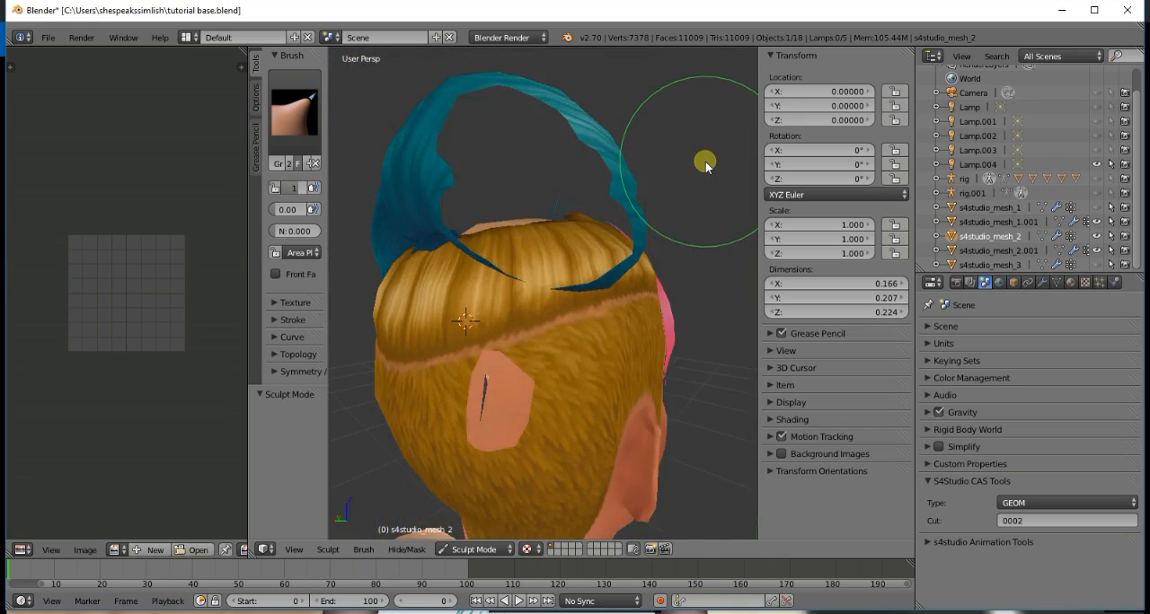
key("KP_5")
scroll(705, 162, "up", 4)
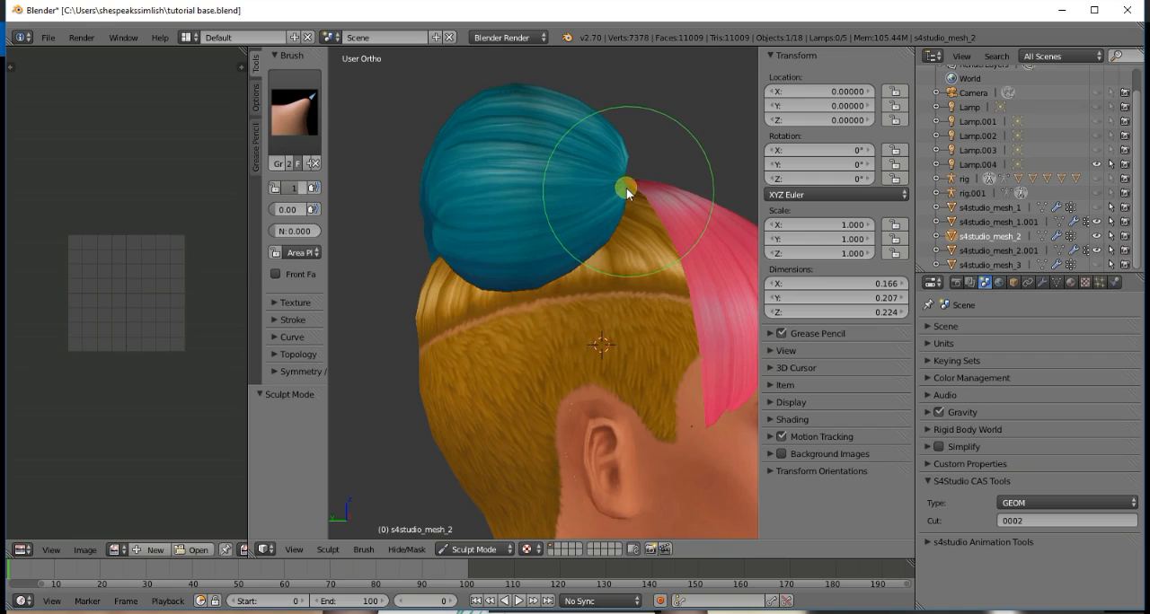
scroll(632, 194, "up", 2)
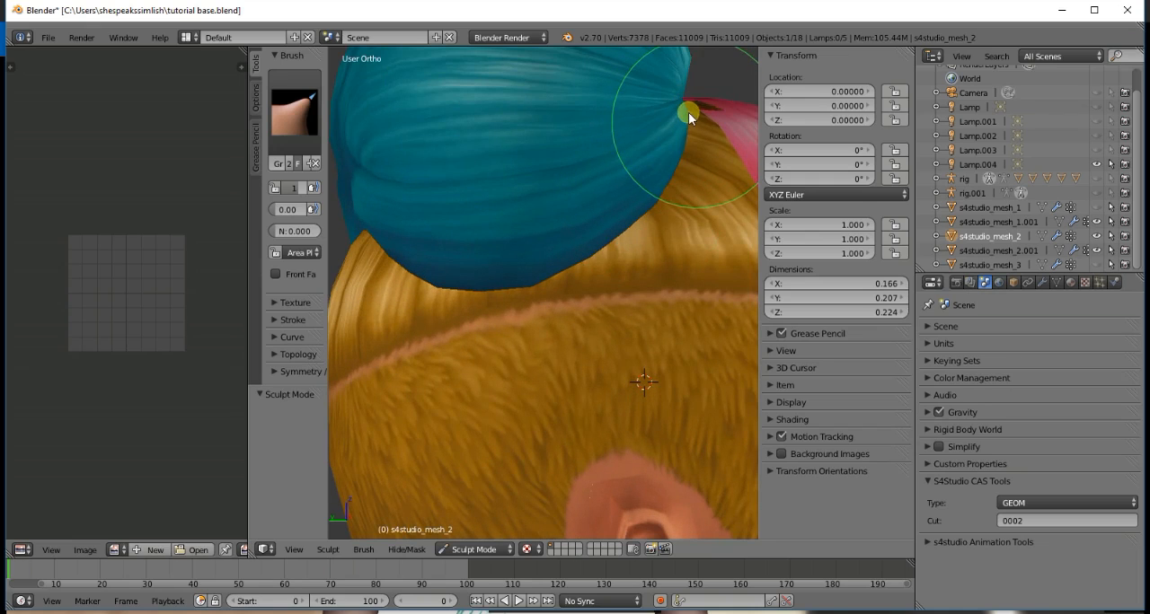
scroll(700, 144, "down", 4)
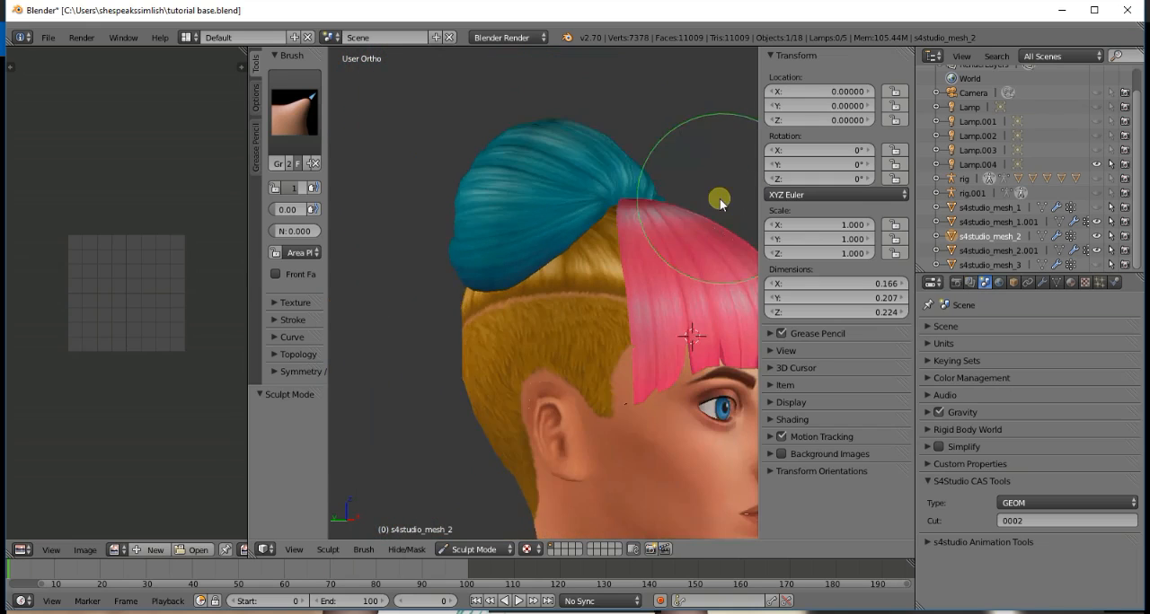
key("KP_6")
key("KP_6")
key("KP_6")
key("KP_6")
key("KP_6")
key("KP_6")
key("KP_6")
key("KP_6")
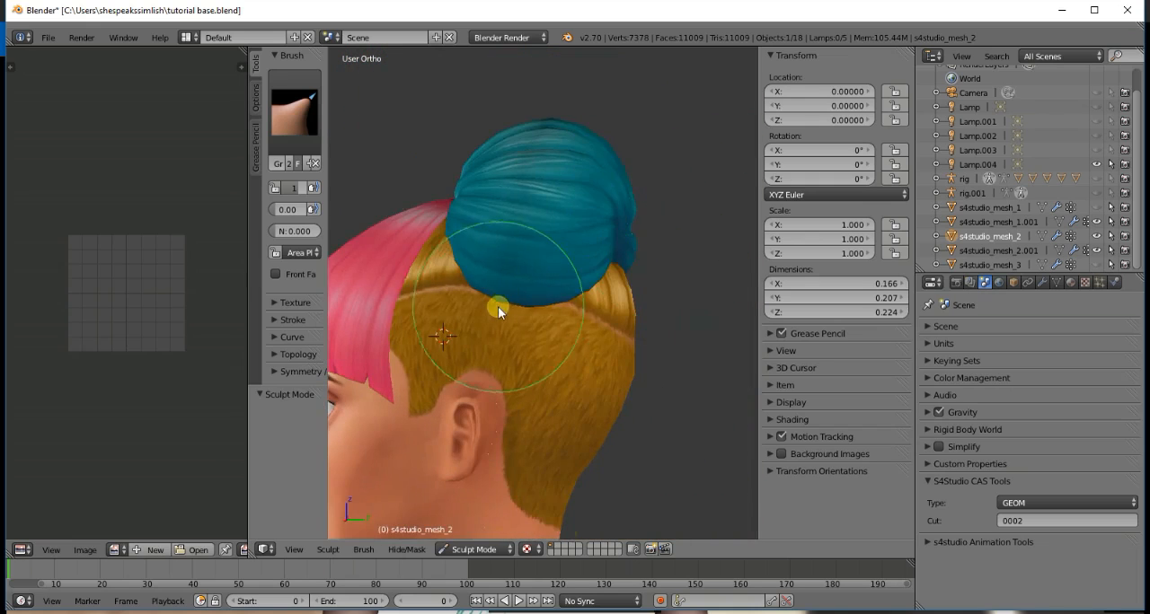
scroll(498, 306, "up", 3)
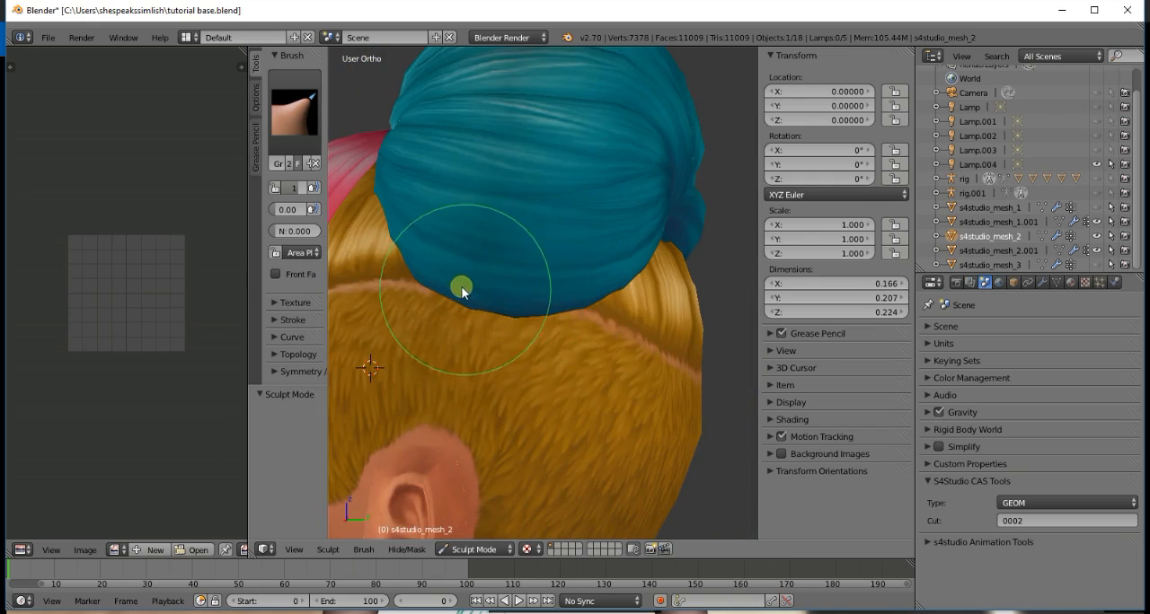
- Switch the bangs mesh s4studio_mesh_1.001 to Sculpt Mode and nudge its upper edge against the bun with the Grab brush
left_click(1013, 253)
left_click(997, 223)
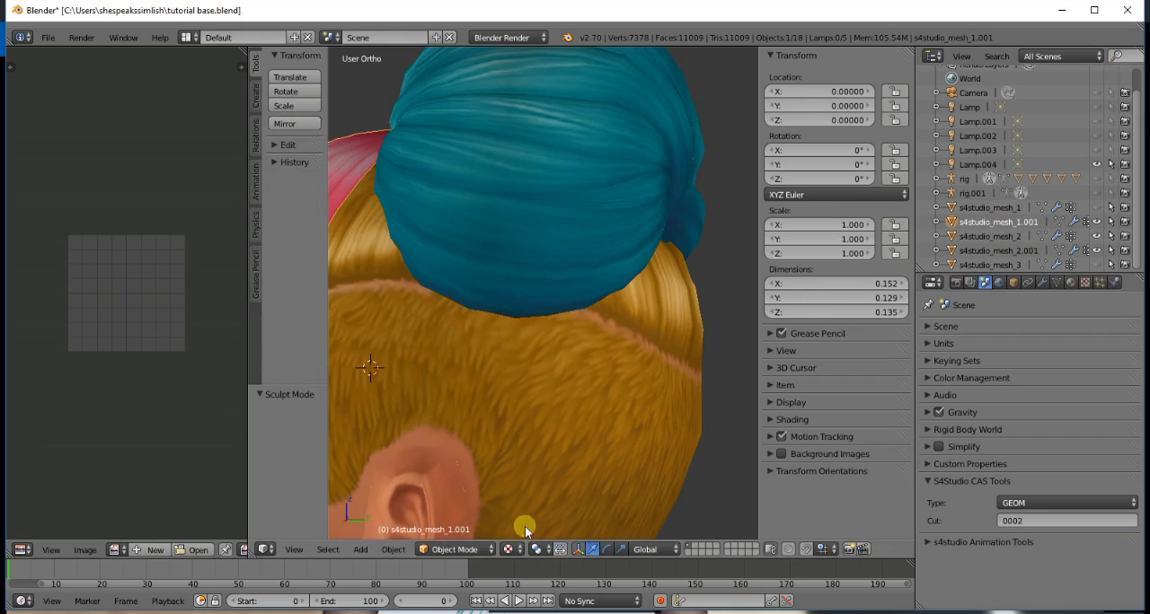
left_click(470, 549)
left_click(458, 500)
key("KP_4")
key("KP_4")
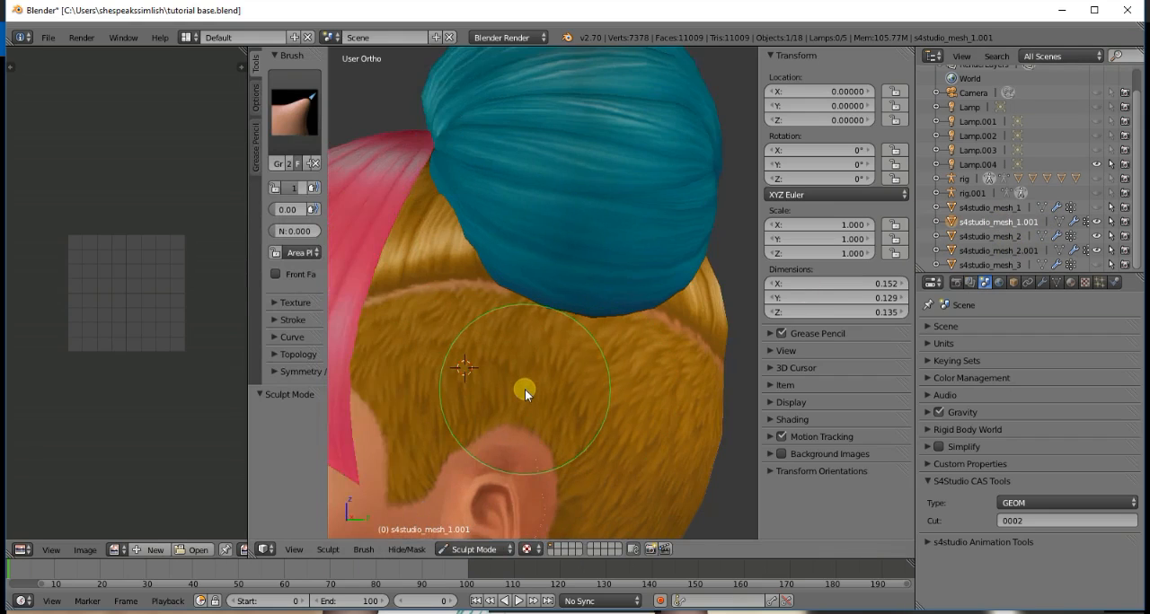
key("KP_4")
key("KP_4")
key("KP_4")
key("KP_4")
key("KP_4")
key("KP_4")
key("KP_4")
key("KP_4")
key("KP_4")
key("KP_4")
key("KP_4")
key("KP_4")
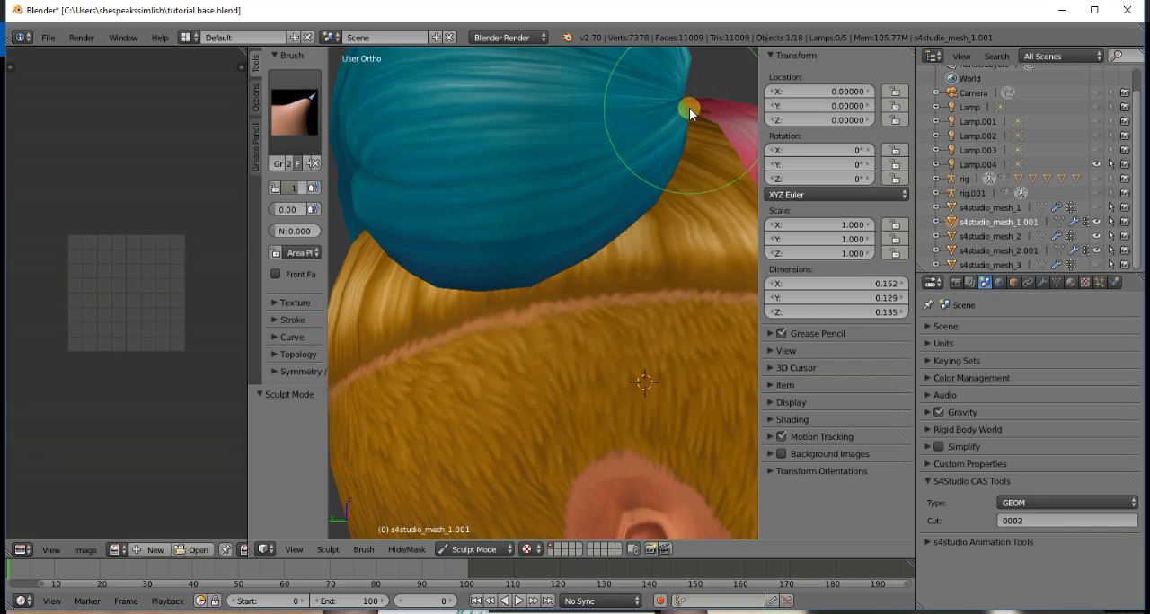
mouse_move(689, 108)
left_mouse_down()
mouse_move(694, 144)
mouse_move(688, 106)
left_mouse_up()
key("KP_4")
key("KP_4")
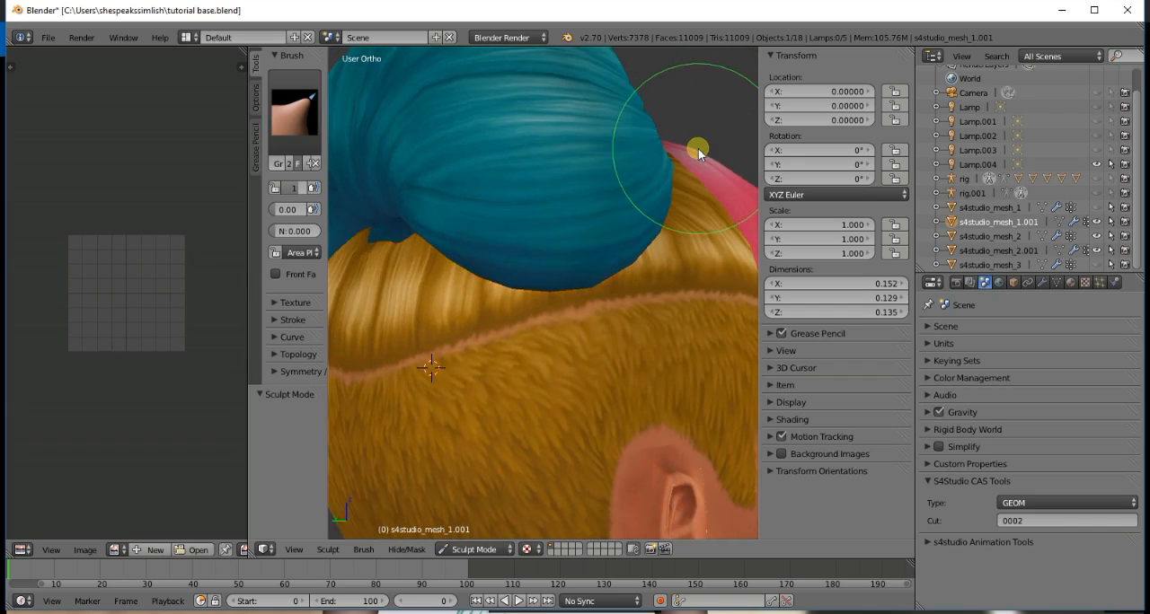
- Try a flattening brush on the base hair mesh s4studio_mesh_2 where it pokes through the crown of the bangs
key("KP_1")
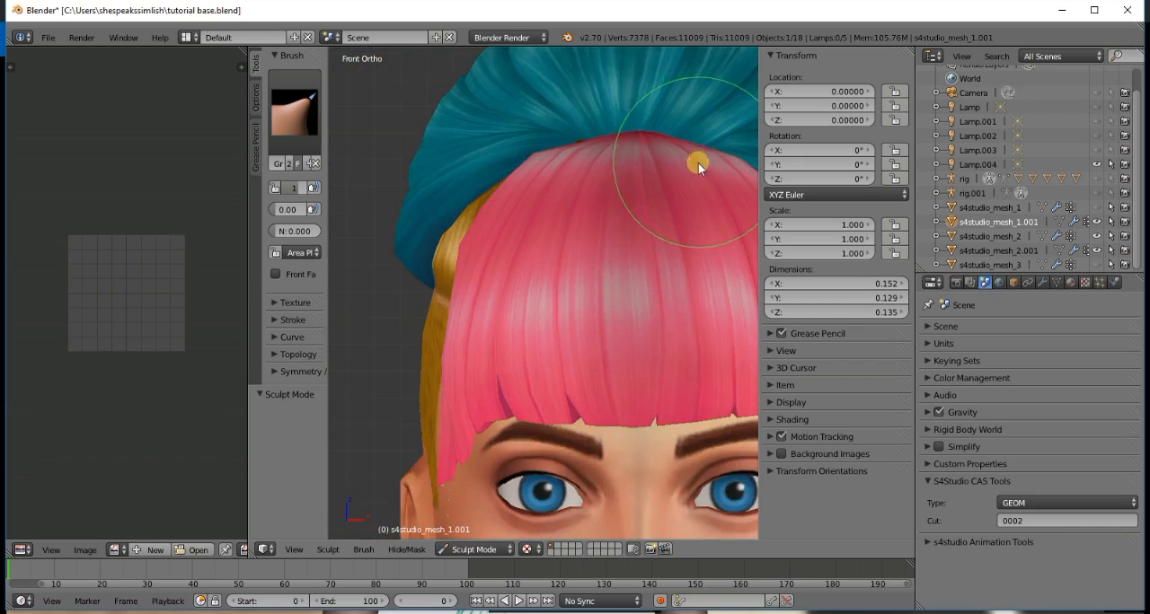
scroll(698, 163, "down", 5)
key("KP_8")
key("KP_8")
scroll(618, 338, "up", 5)
key("KP_8")
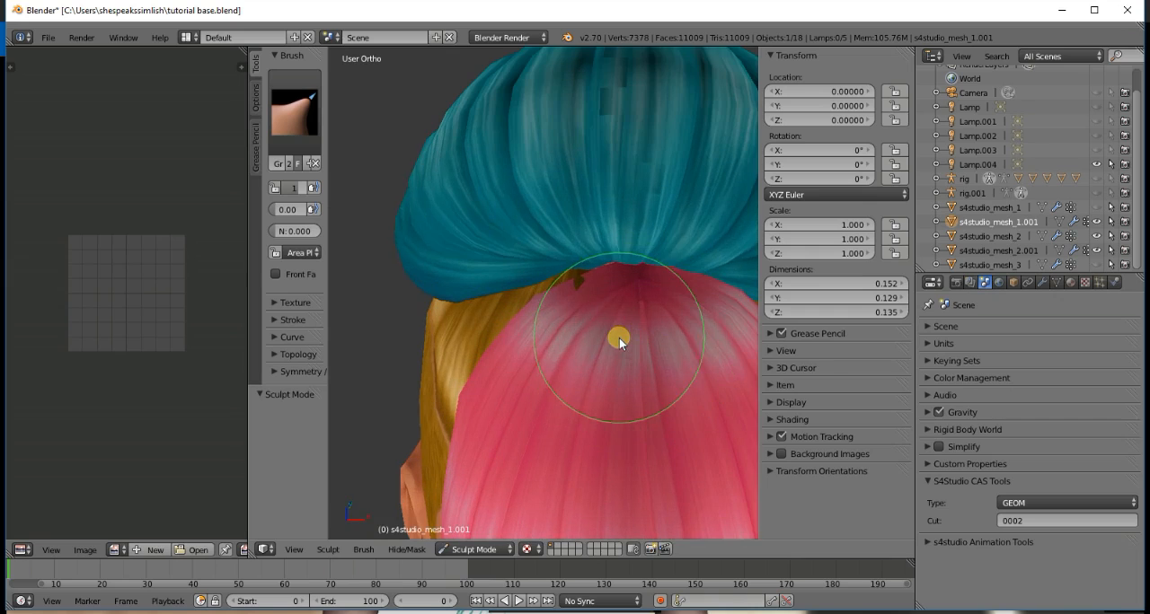
left_click(976, 238)
left_click(300, 112)
left_click(560, 241)
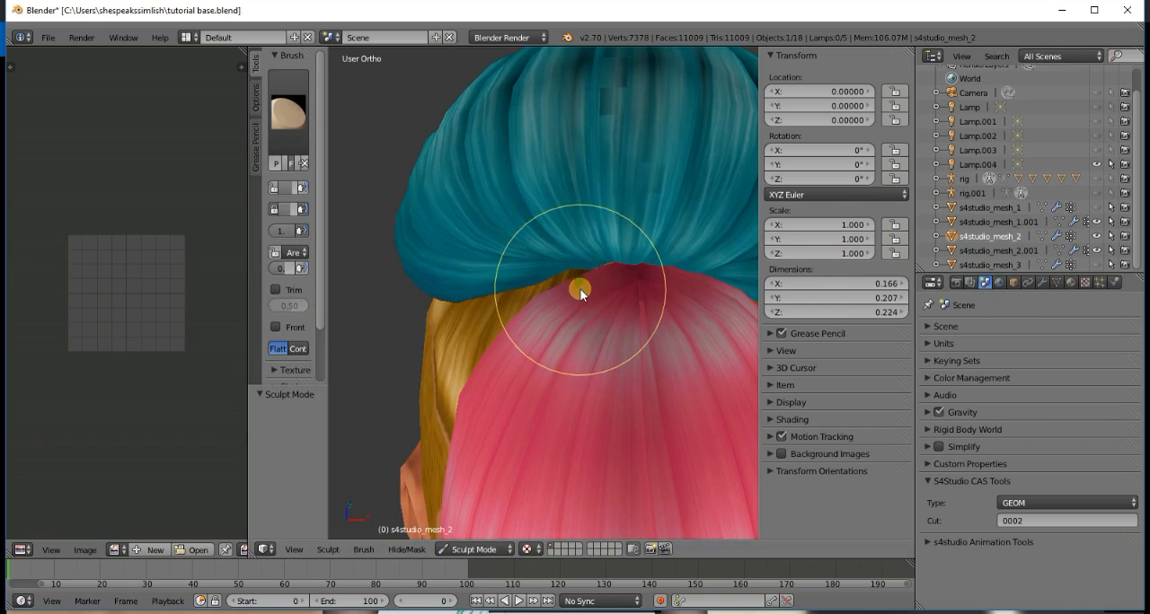
left_click(999, 251)
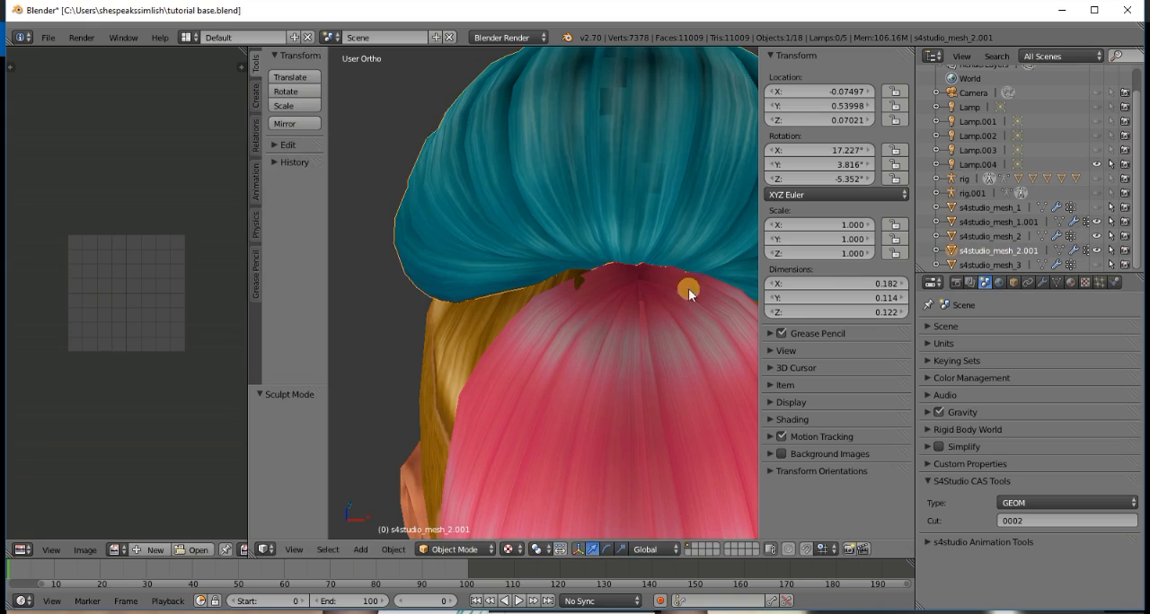
- Return to the bangs mesh s4studio_mesh_1.001 and pull its crown over the protruding base hair with the Grab brush
left_click(992, 222)
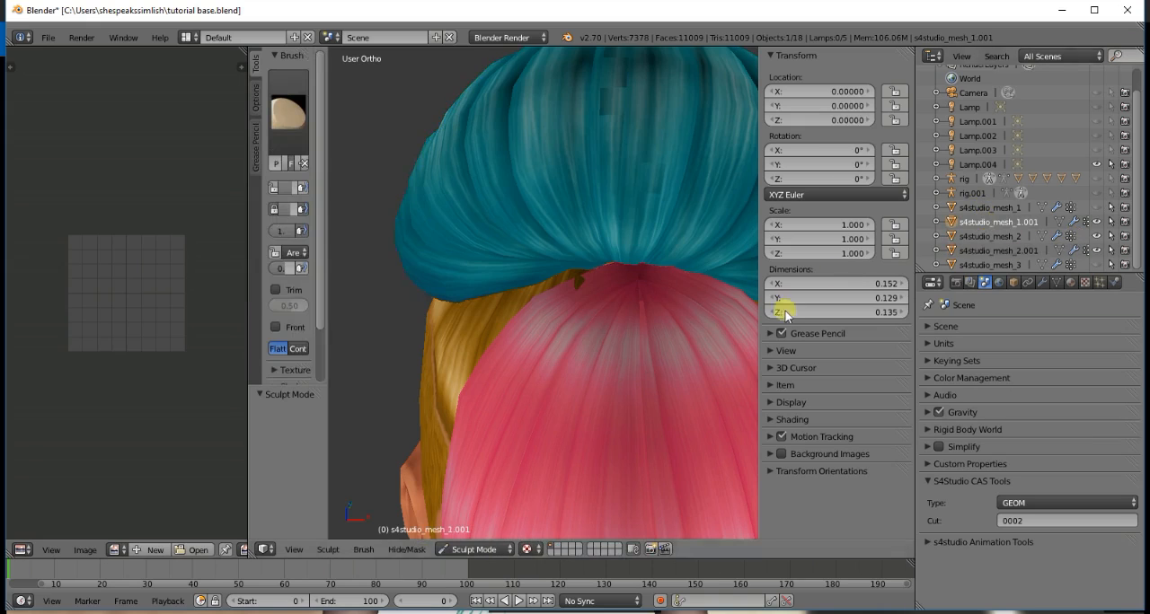
left_click(296, 142)
left_click(711, 196)
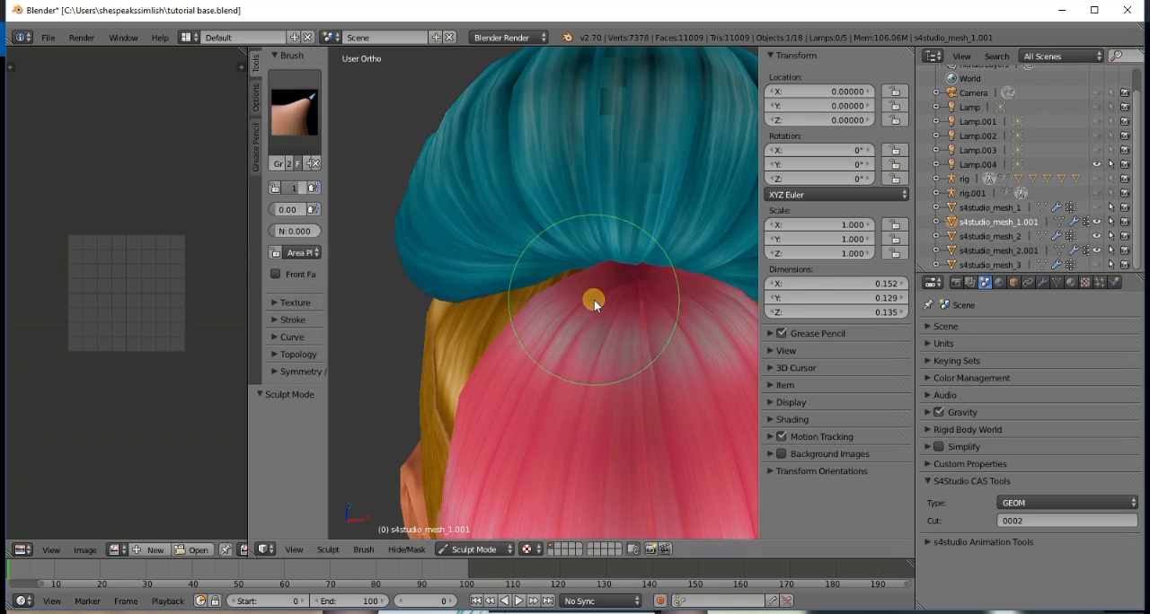
- Grab the base hair up into the gap beside the bun, and pull the edge of the bangs over it
key("KP_4")
key("KP_4")
key("KP_4")
key("KP_4")
key("KP_4")
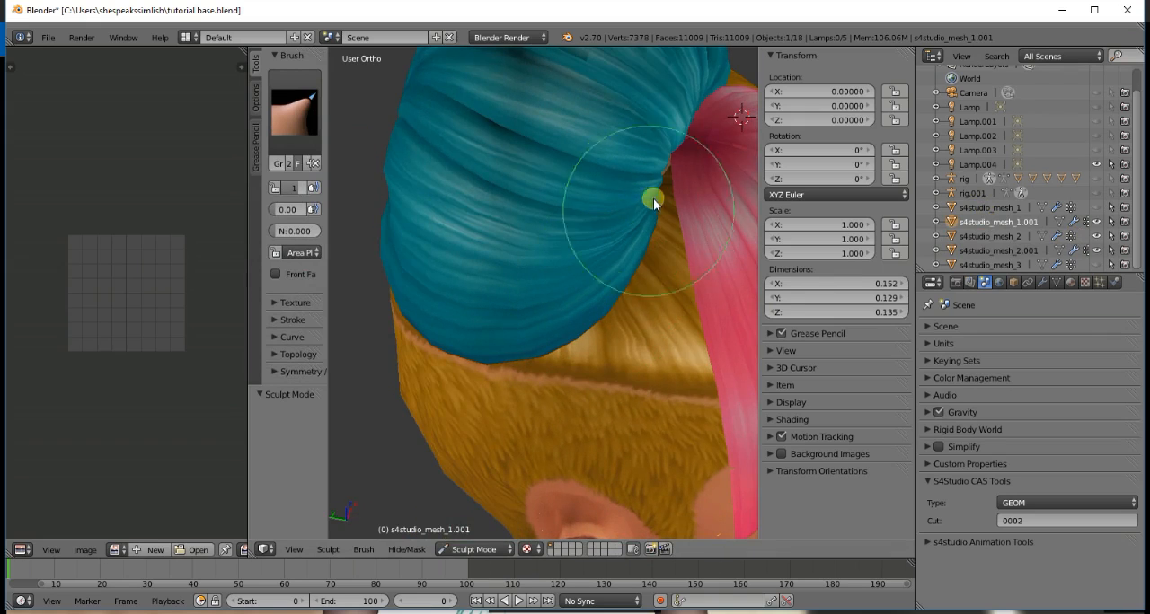
left_click(980, 237)
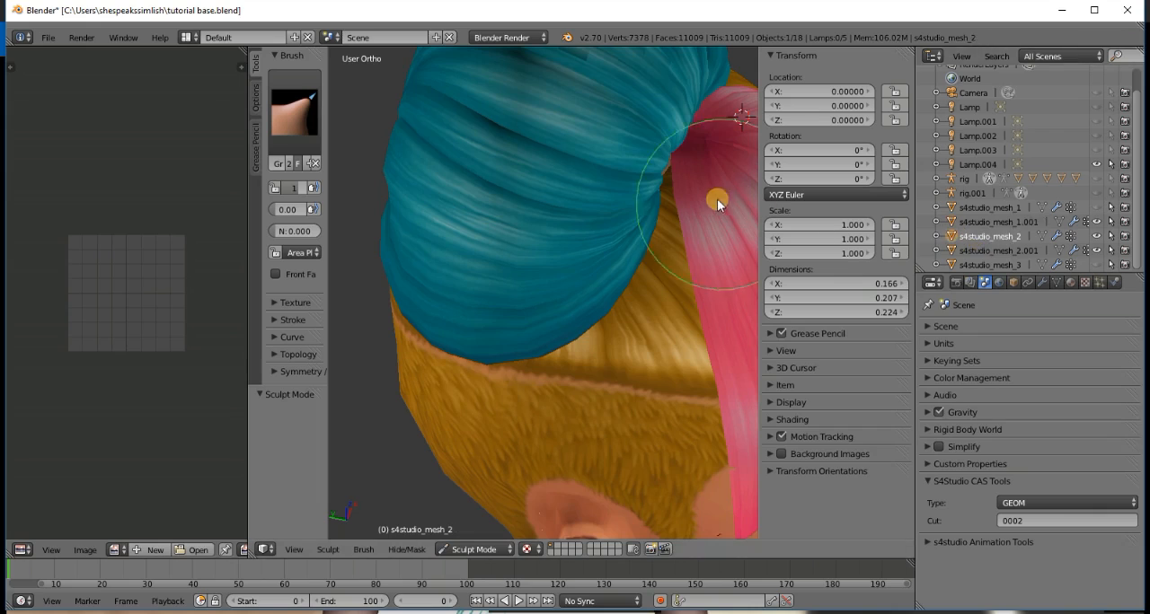
left_click(664, 174)
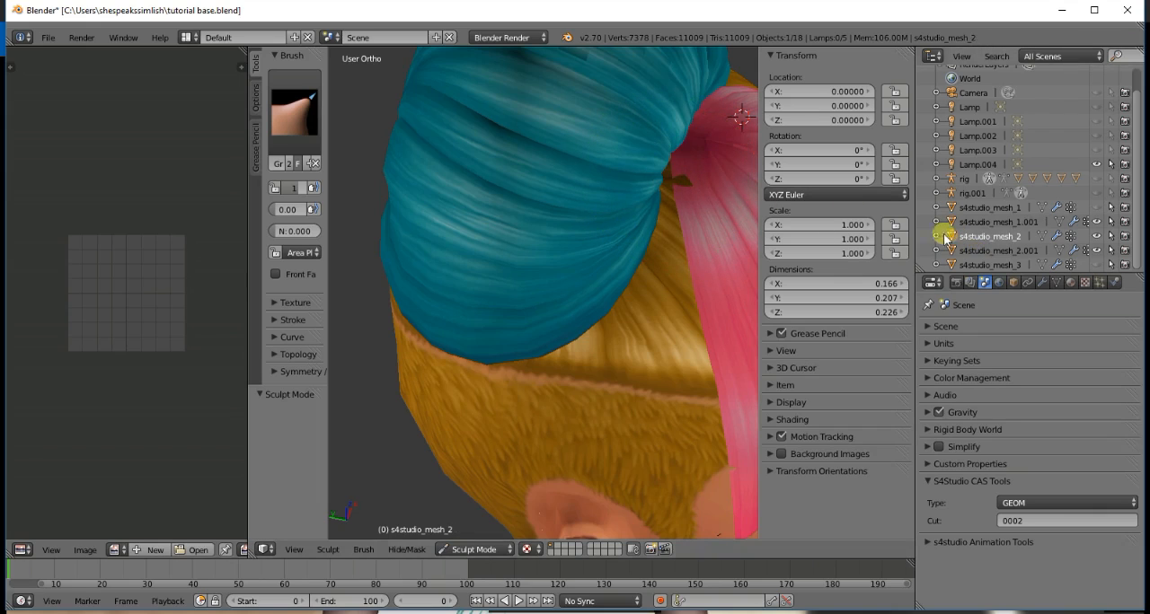
left_click(995, 223)
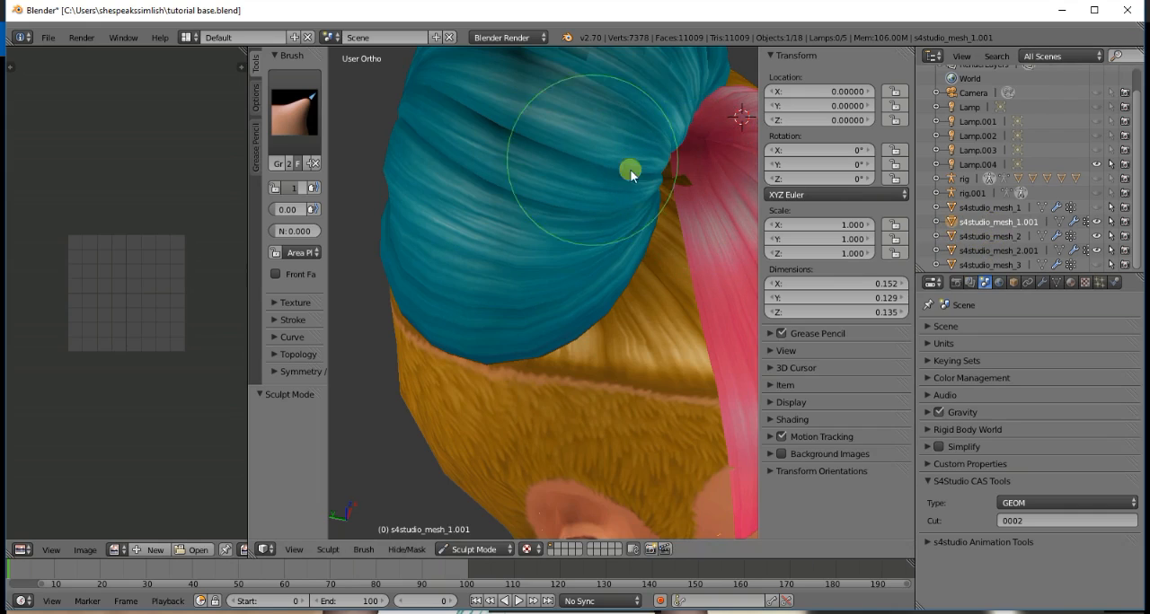
left_click(687, 182)
- Examine the whole hairstyle from the front and the rear side of the head
key("KP_1")
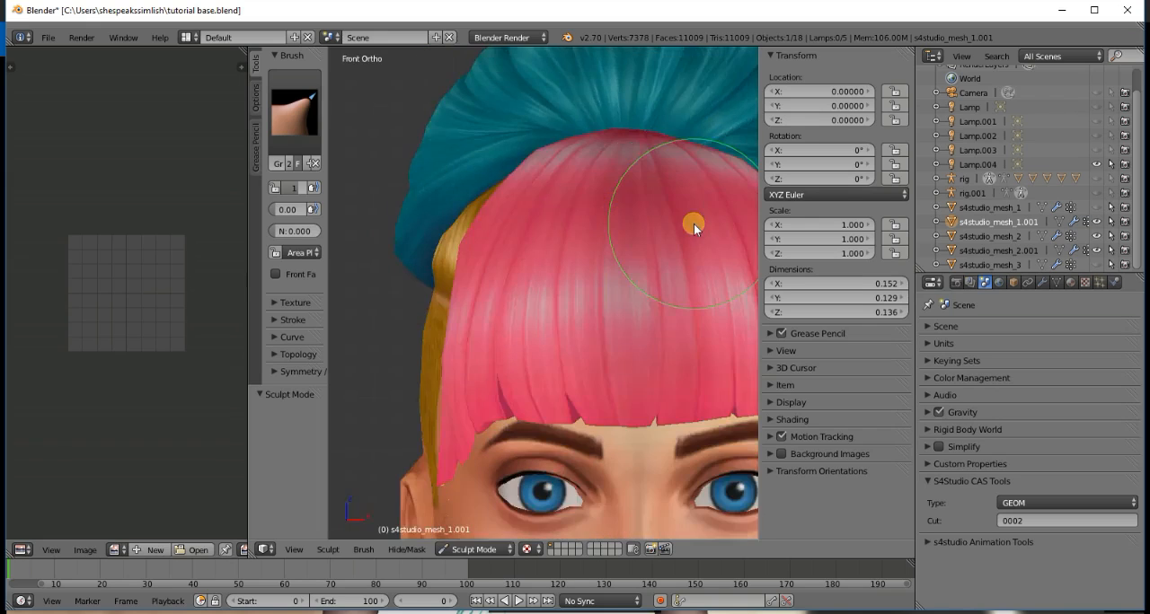
middle_click_drag(649, 245, 606, 238)
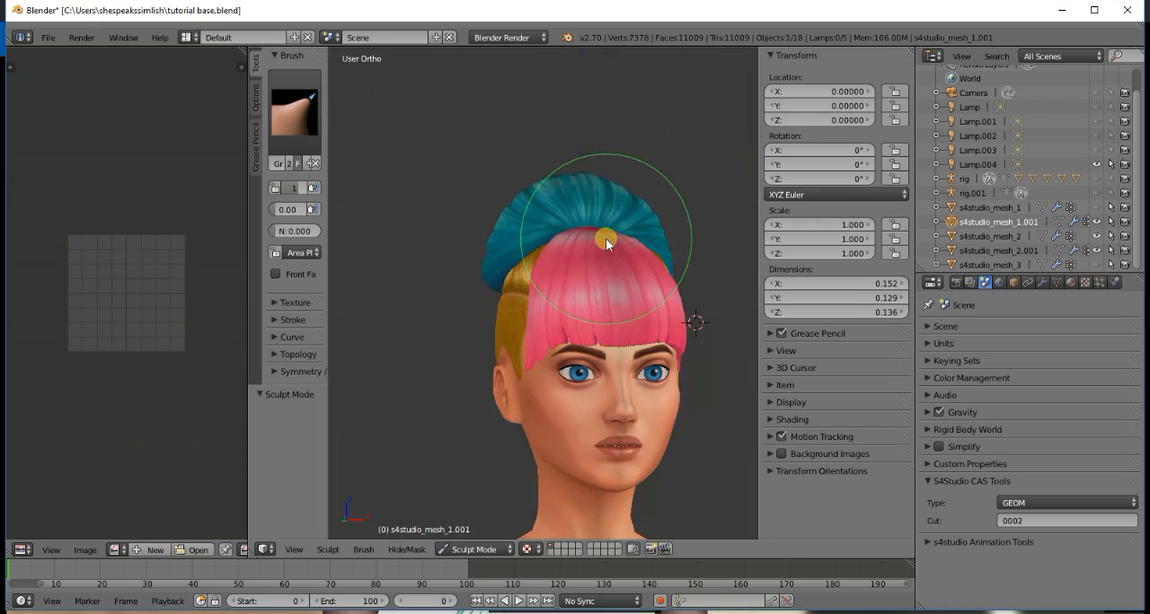
key("KP_4")
key("KP_4")
key("KP_4")
key("KP_4")
key("KP_4")
key("KP_4")
key("KP_4")
key("KP_4")
key("KP_4")
key("KP_4")
key("KP_4")
key("KP_4")
key("KP_4")
key("KP_4")
key("KP_4")
key("KP_4")
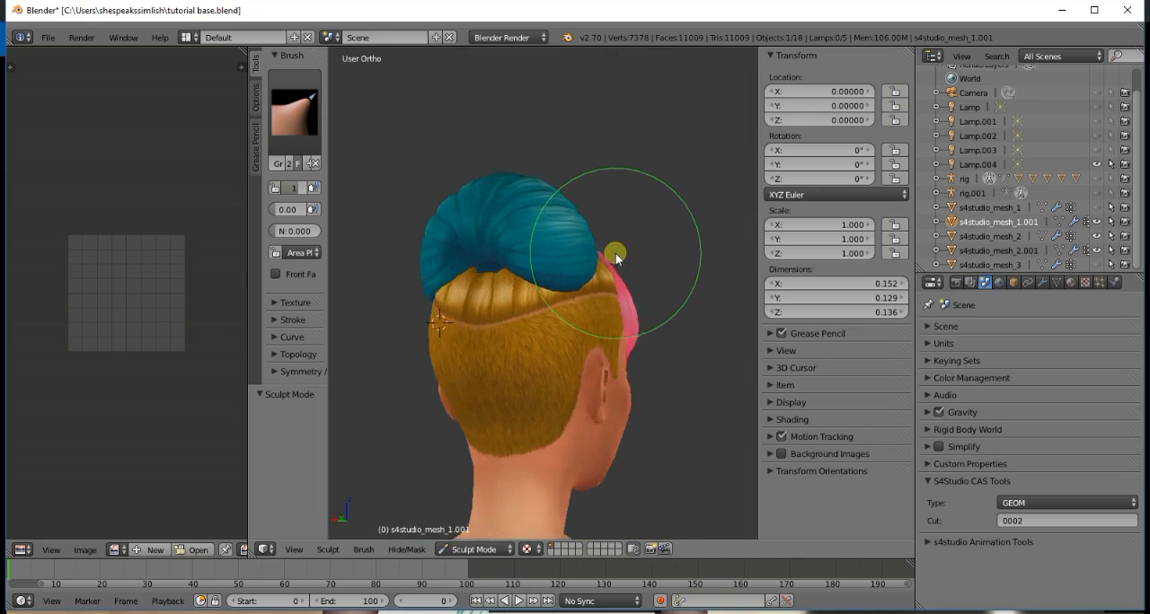
- Check the crown from the front and undo the last Grab stroke on the bangs mesh s4studio_mesh_1.001
key("KP_4")
key("KP_4")
key("KP_4")
key("KP_4")
key("KP_4")
key("KP_4")
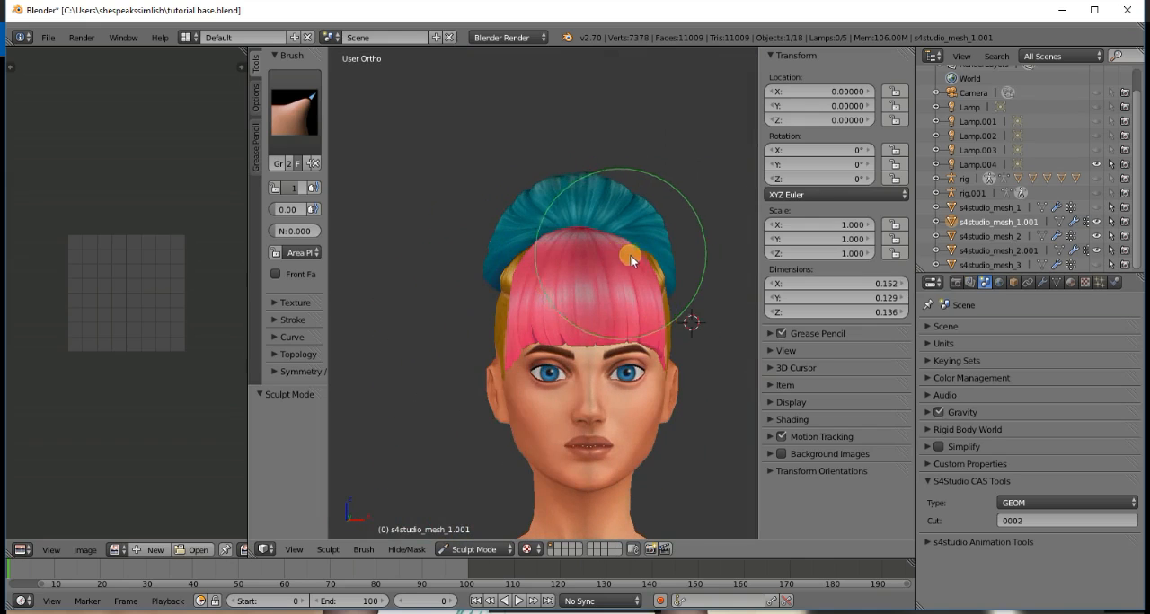
scroll(572, 233, "up", 3)
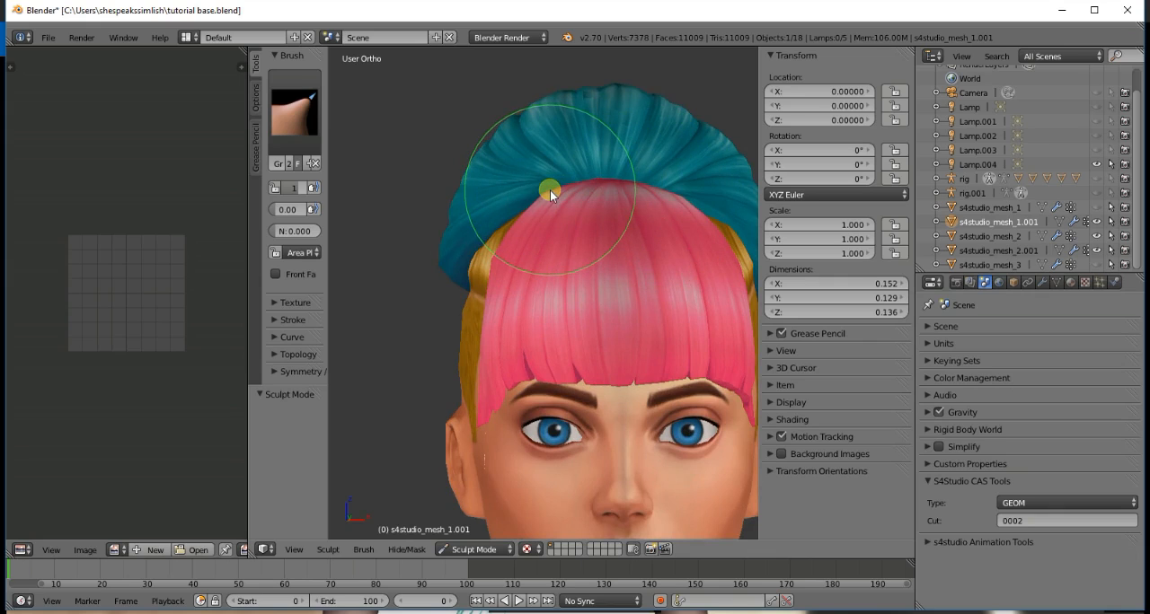
scroll(550, 191, "down", 2)
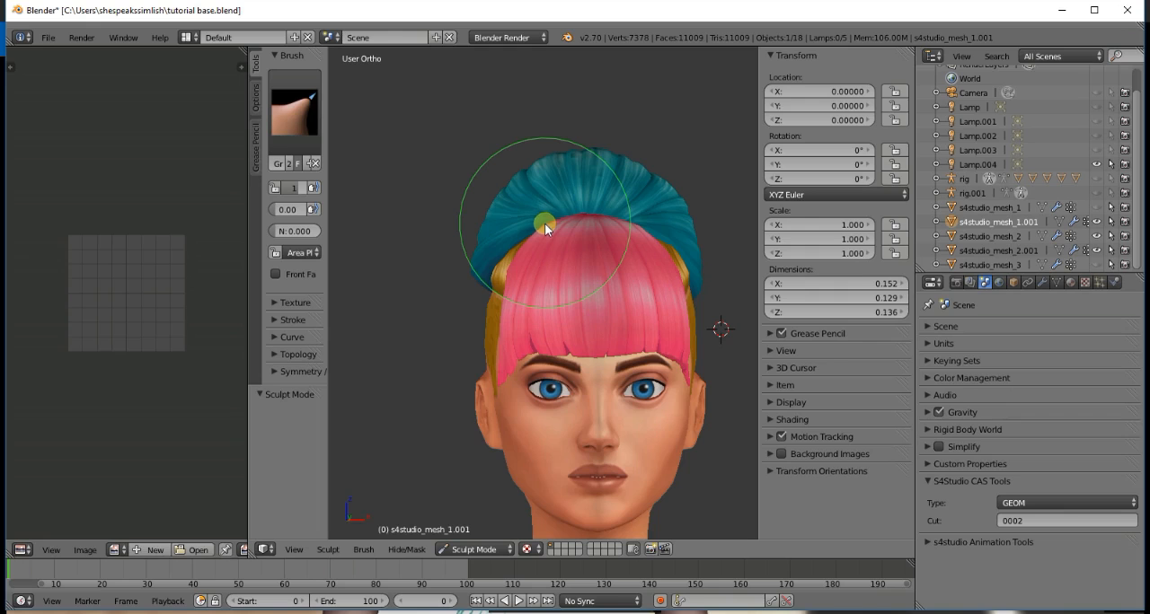
key("ctrl+z")
- Examine where the bangs, base hair and bun meet from the side and the front of the head
key("KP_4")
key("KP_4")
key("KP_4")
key("KP_4")
key("KP_4")
key("KP_4")
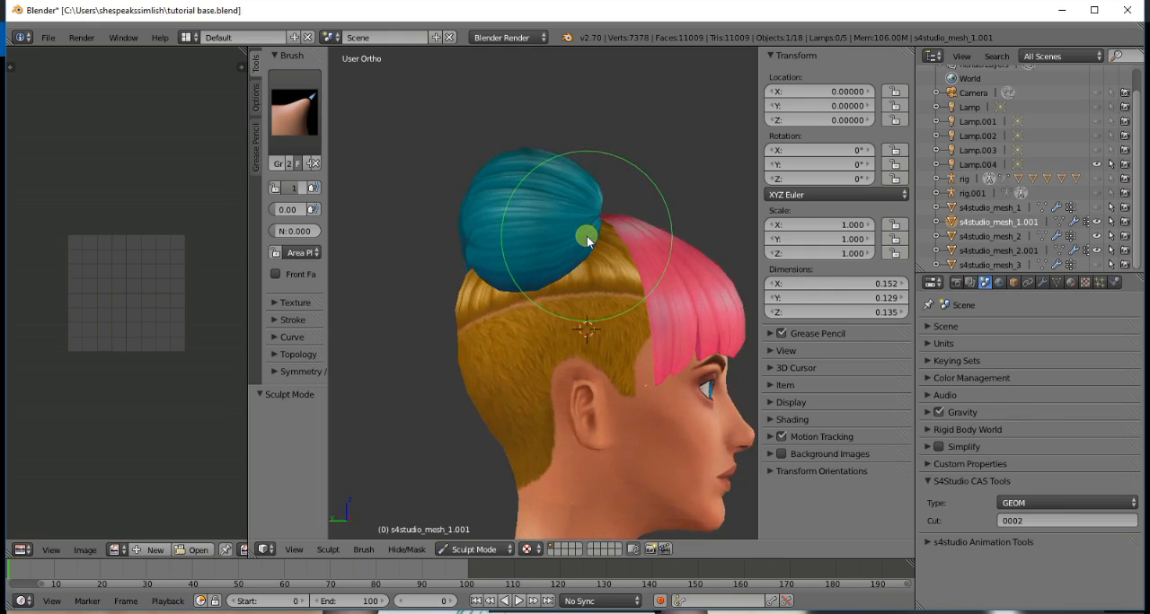
key("KP_6")
key("KP_6")
key("KP_6")
key("KP_6")
key("KP_6")
key("KP_6")
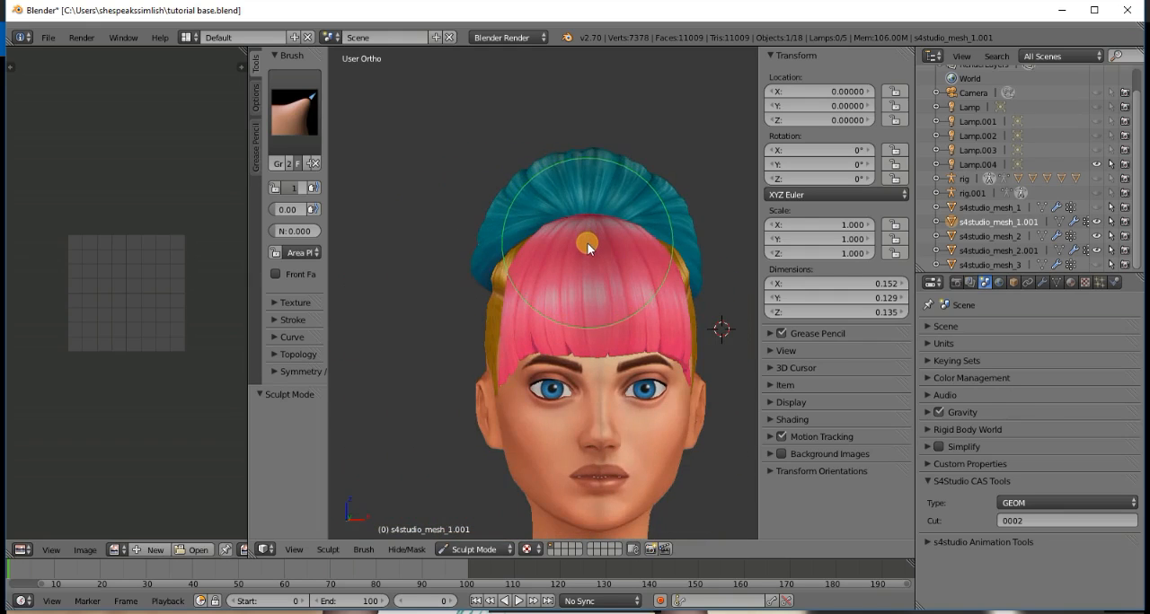
key("KP_1")
scroll(601, 269, "down", 4)
scroll(619, 360, "up", 4)
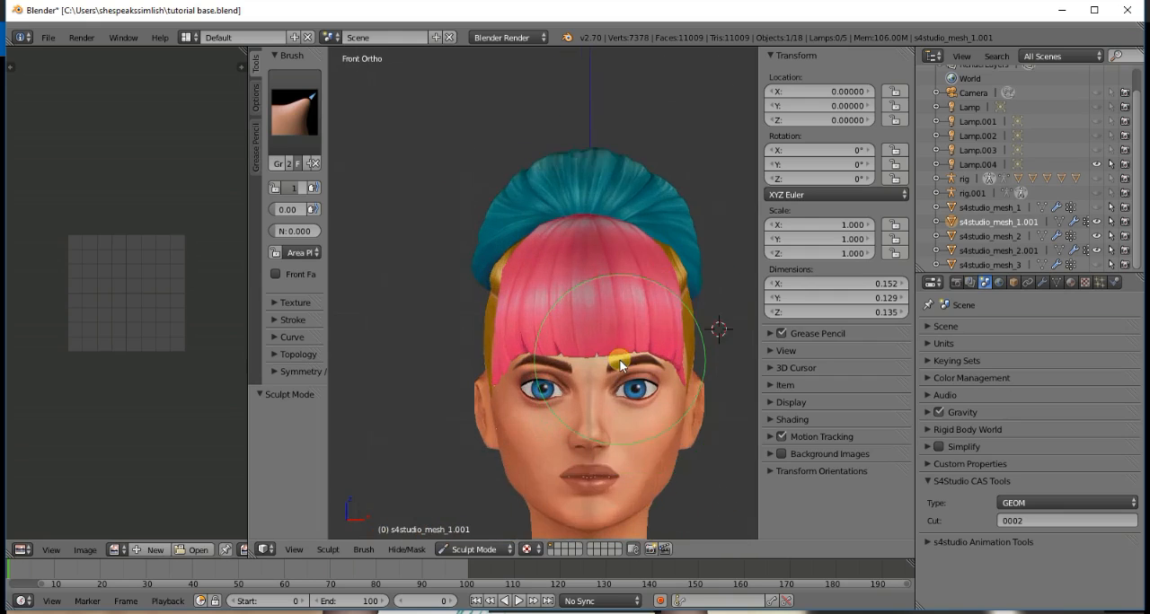
scroll(620, 360, "down", 2)
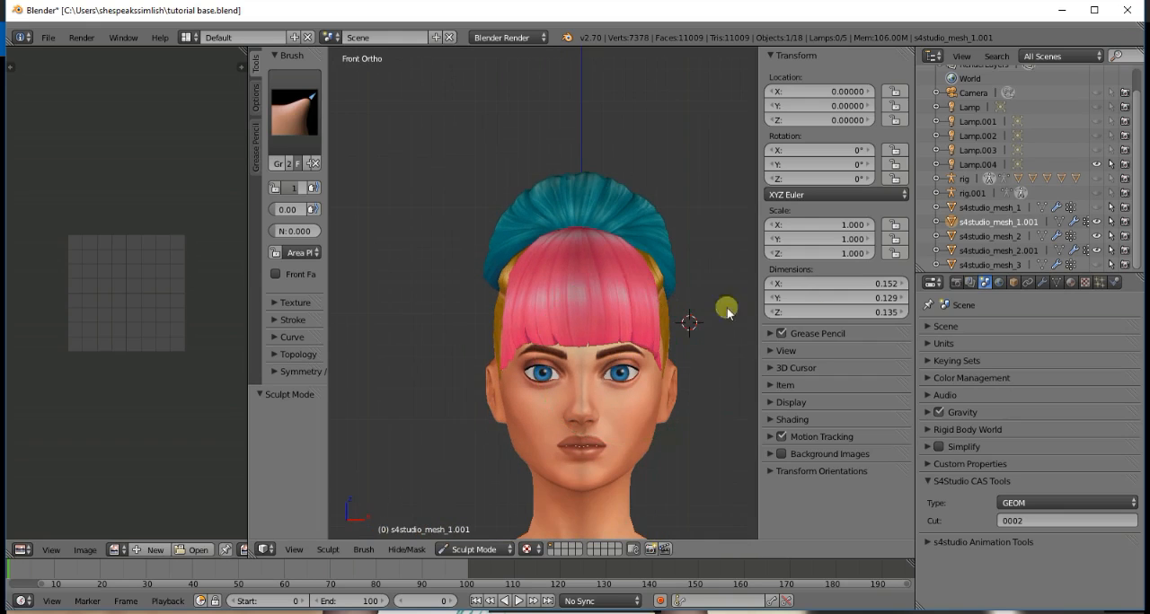
scroll(626, 287, "up", 3)
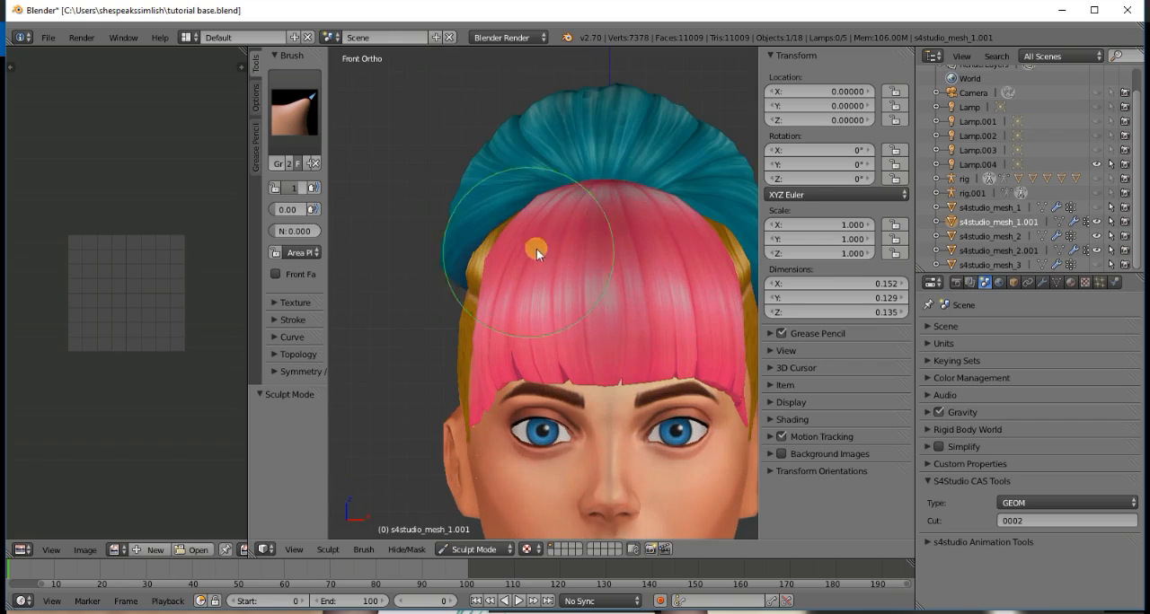
- Flatten the base hair mesh s4studio_mesh_2 beside the edge of the bangs with a flattening brush
left_click(1002, 238)
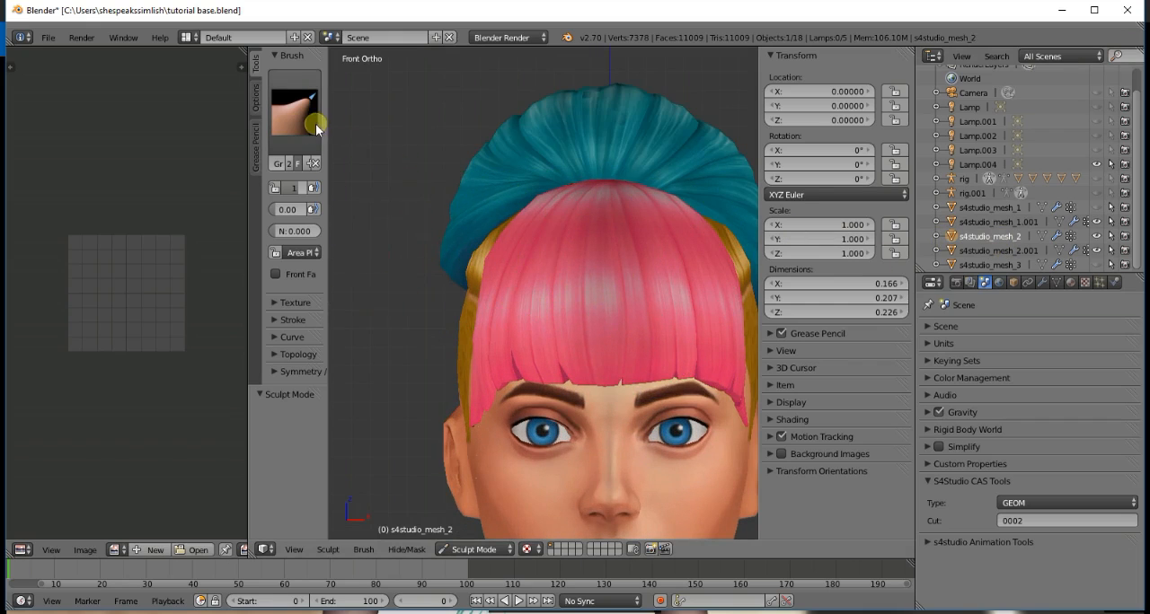
left_click(316, 124)
left_click(523, 251)
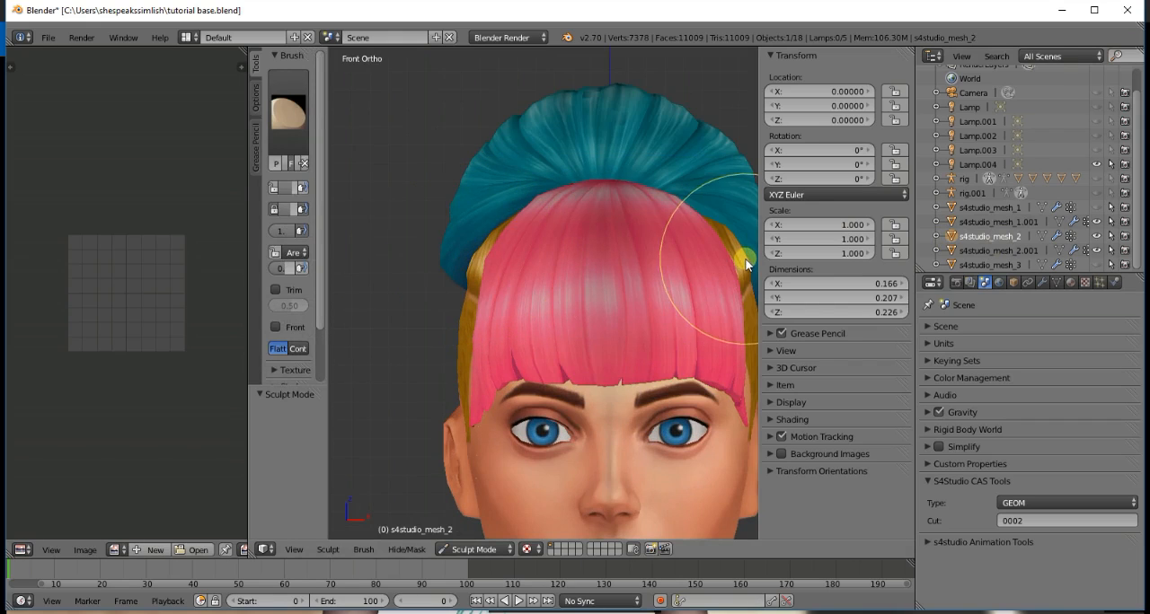
mouse_move(746, 264)
left_mouse_down()
mouse_move(727, 237)
mouse_move(735, 284)
left_mouse_up()
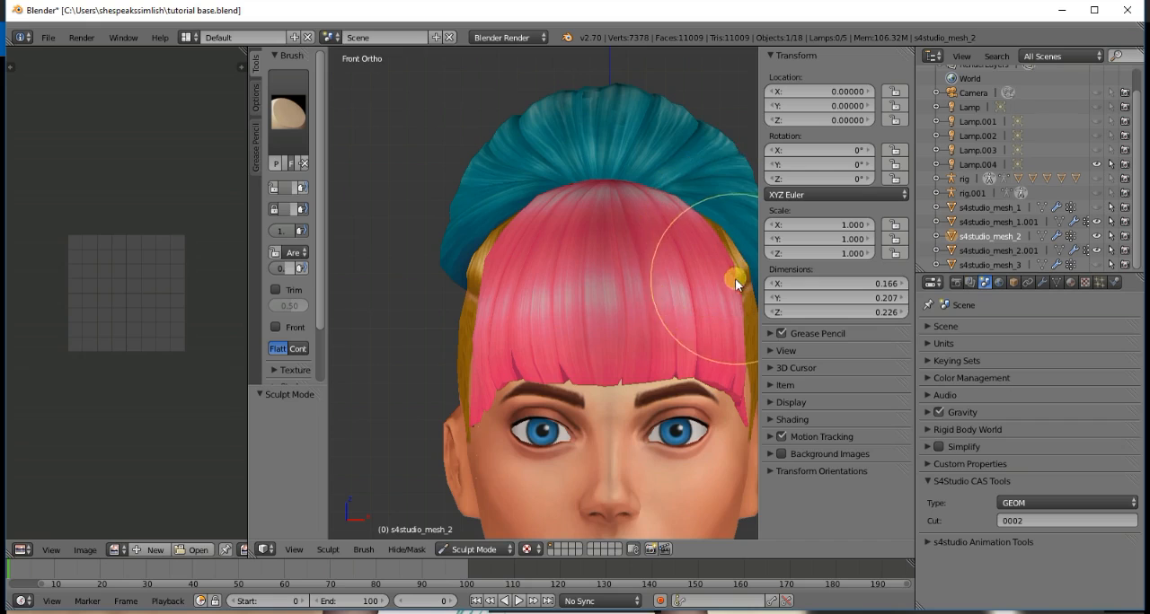
scroll(710, 283, "down", 3)
middle_click_drag(682, 282, 613, 277)
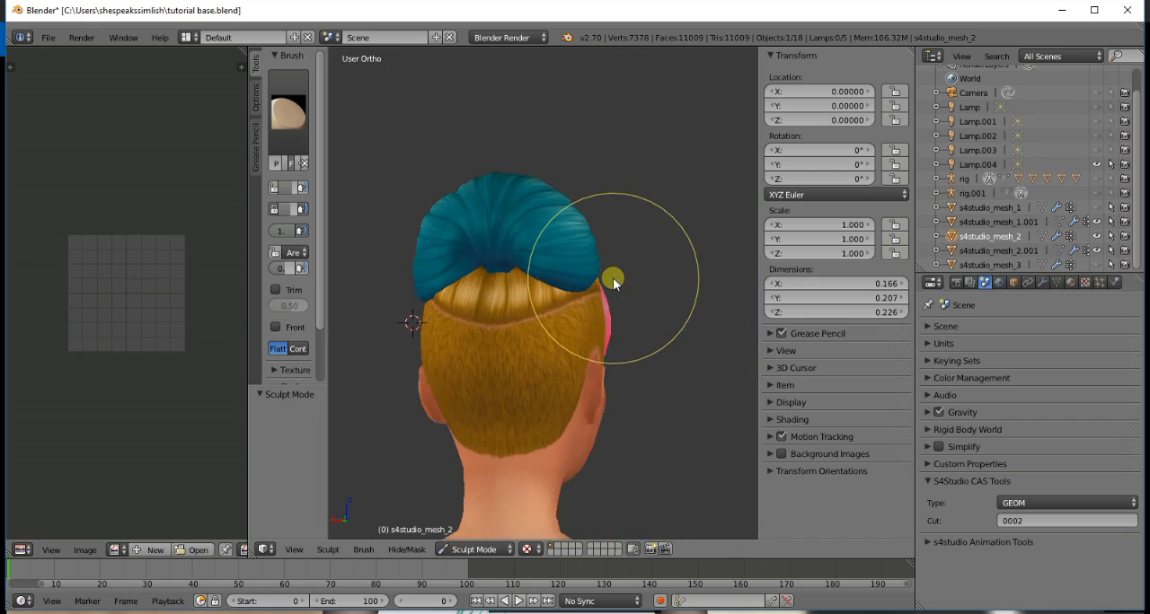
scroll(612, 277, "up", 4)
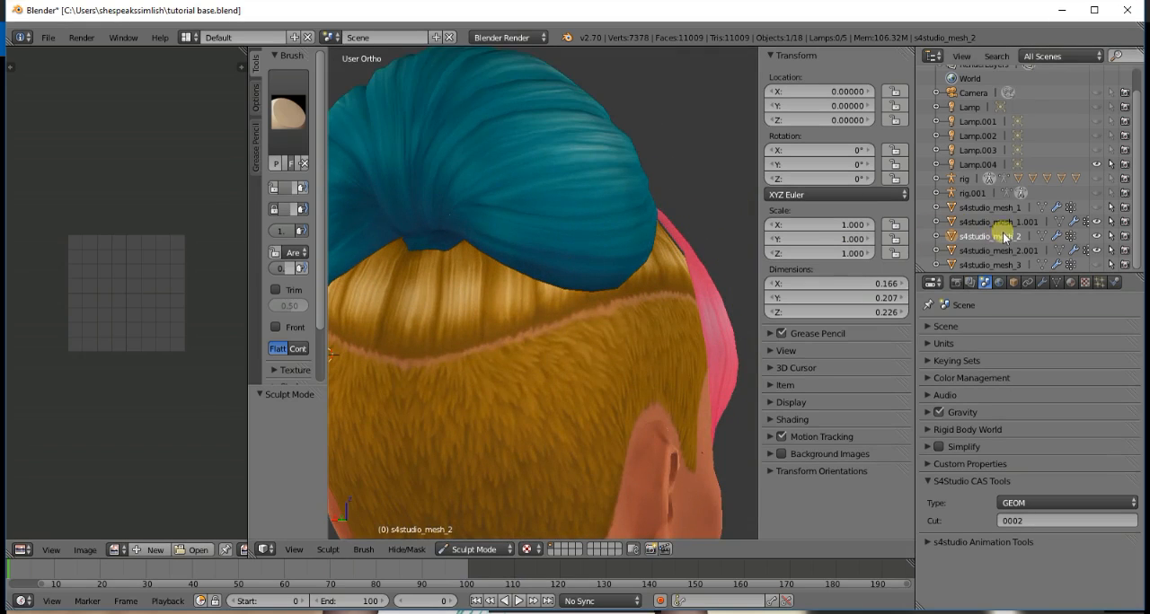
- Pull the crown edge of the bangs mesh s4studio_mesh_1.001 back toward the bun with the Grab brush
left_click(998, 223)
left_click(295, 115)
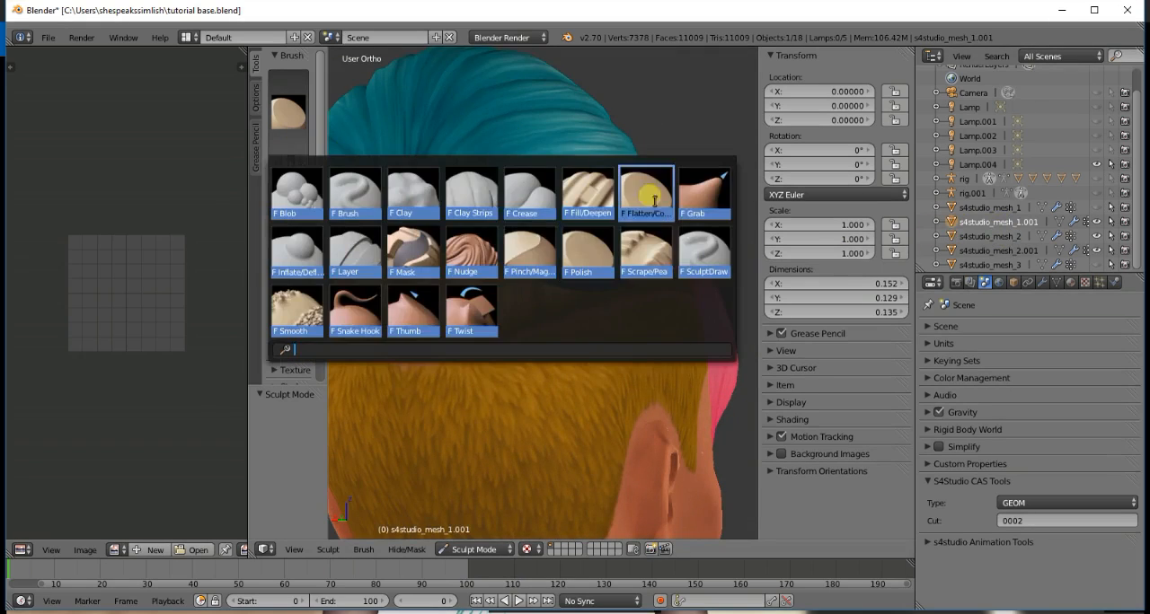
left_click(704, 192)
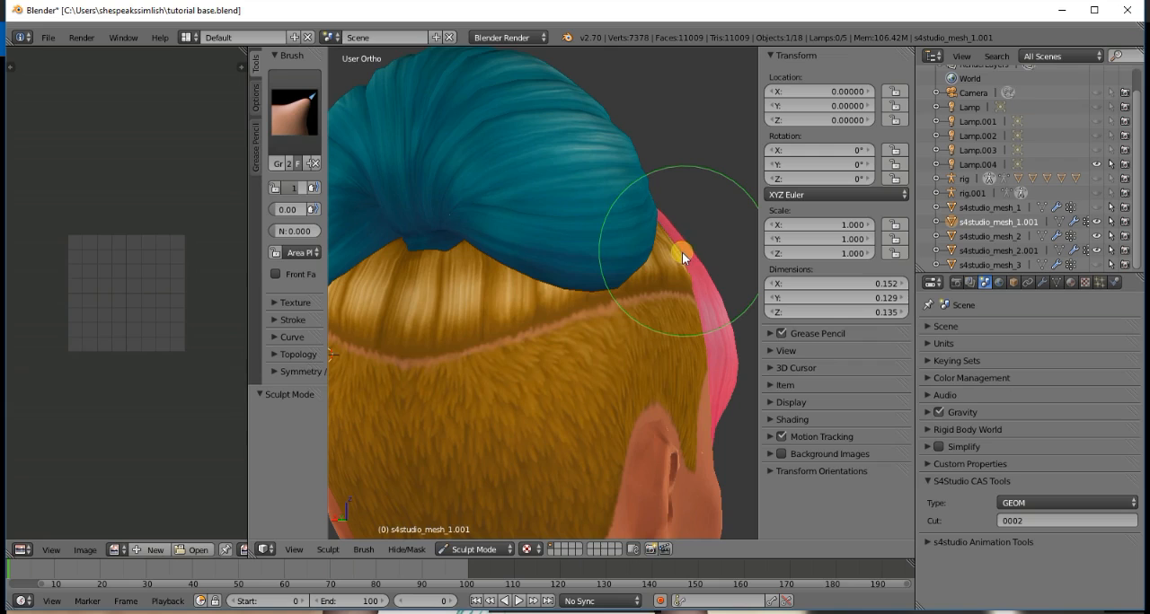
scroll(698, 262, "down", 2)
key("KP_6")
key("KP_6")
key("KP_6")
key("KP_6")
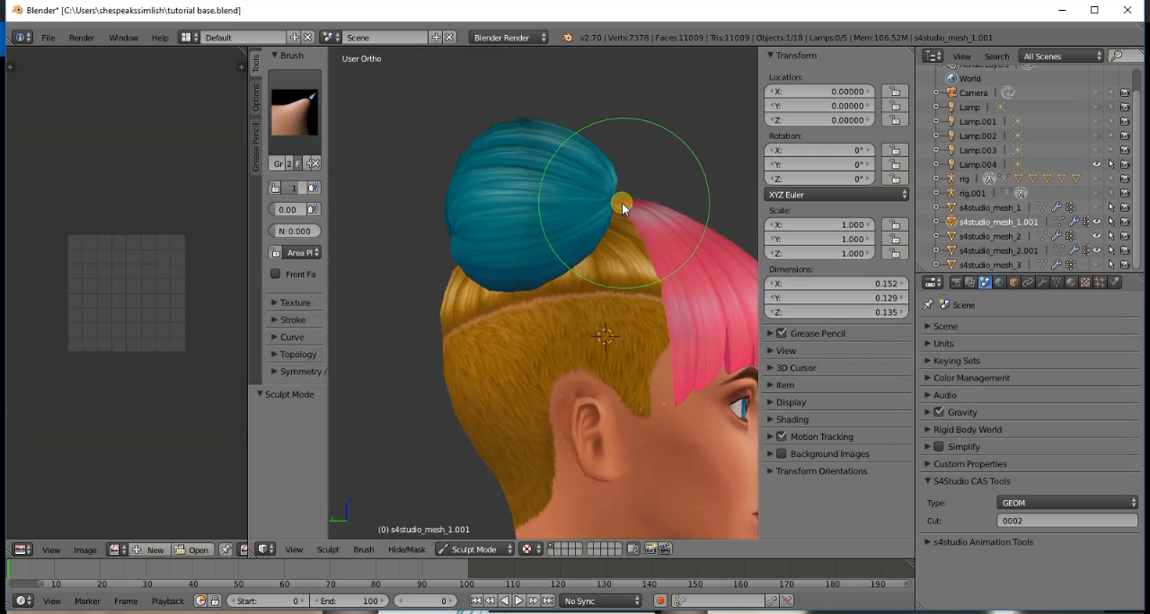
mouse_move(620, 201)
left_mouse_down()
mouse_move(655, 290)
mouse_move(661, 282)
mouse_move(627, 286)
left_mouse_up()
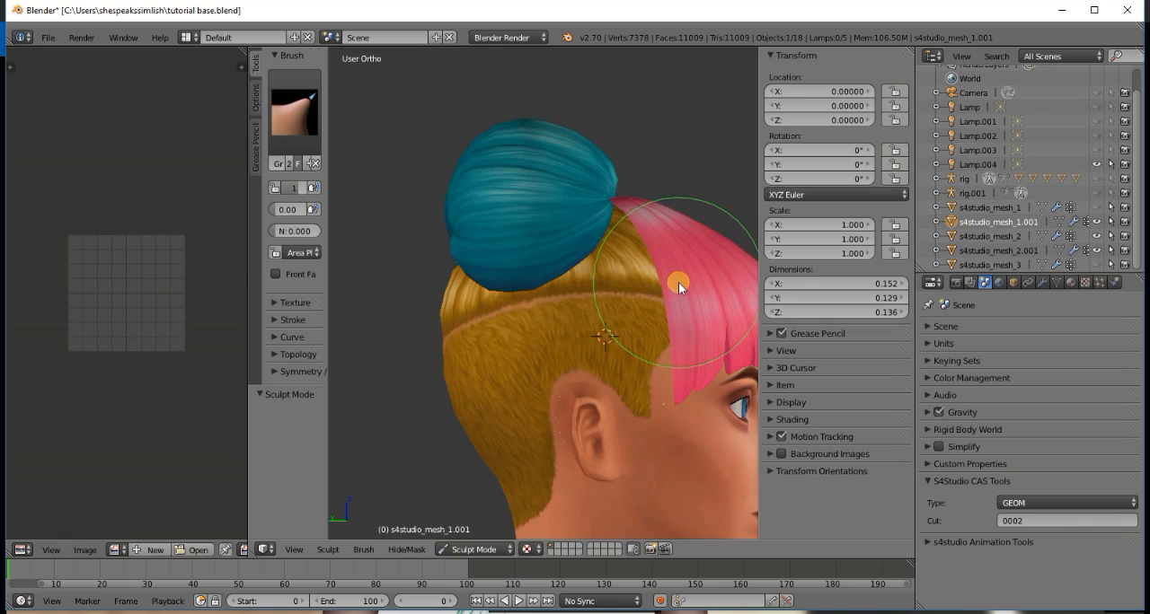
- Examine the bangs edge and the base hair around the bun from the rear and the side
key("KP_4")
key("KP_4")
key("KP_4")
key("KP_4")
key("KP_4")
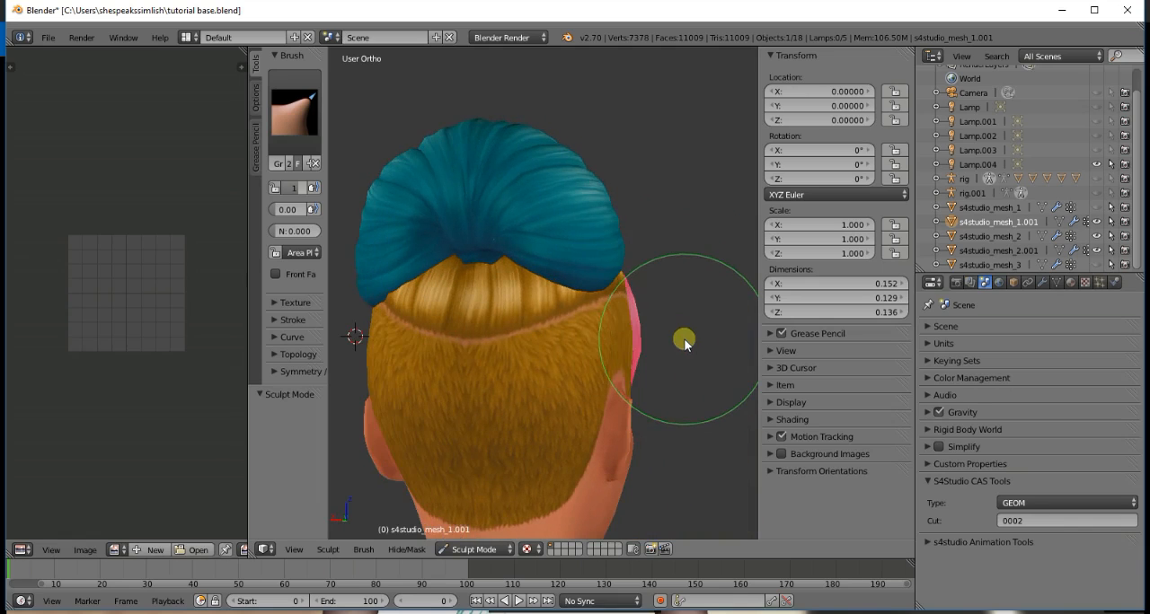
key("KP_6")
scroll(677, 337, "up", 1)
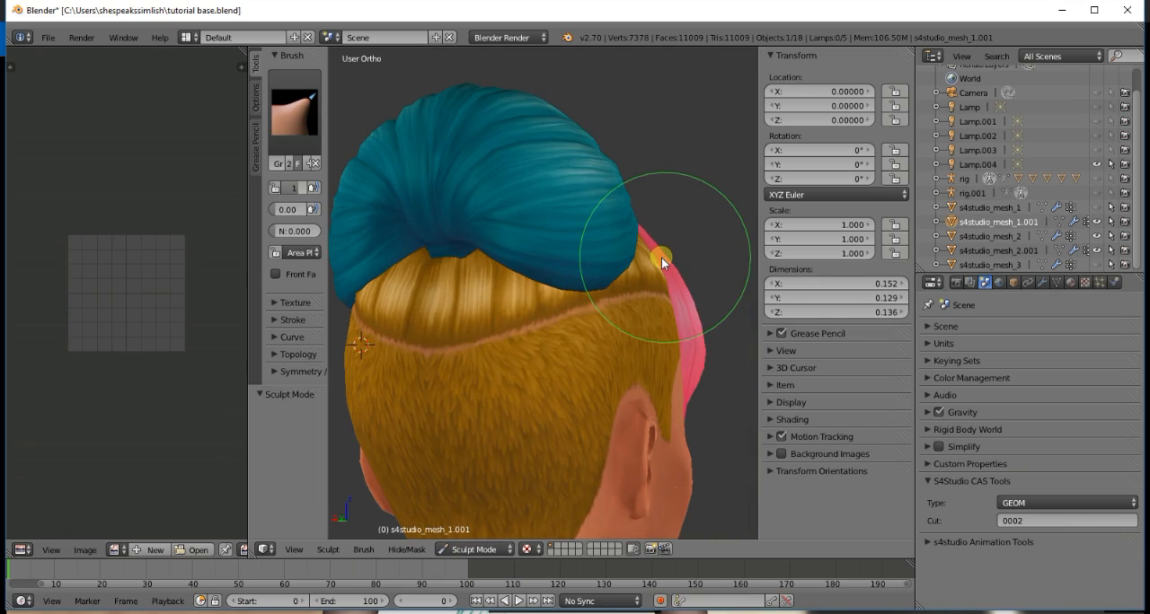
scroll(668, 268, "down", 2)
key("KP_6")
key("KP_6")
key("KP_6")
key("KP_6")
key("KP_6")
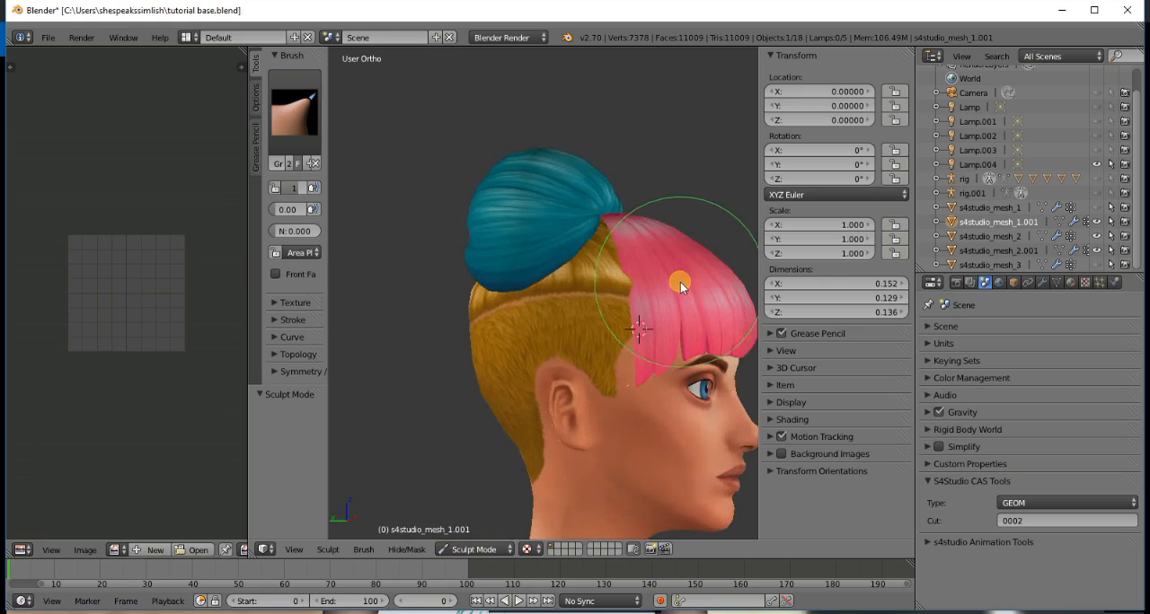
- Switch to the base hair mesh s4studio_mesh_2 with a flattening brush and check the hairstyle from the front
left_click(988, 235)
left_click(306, 131)
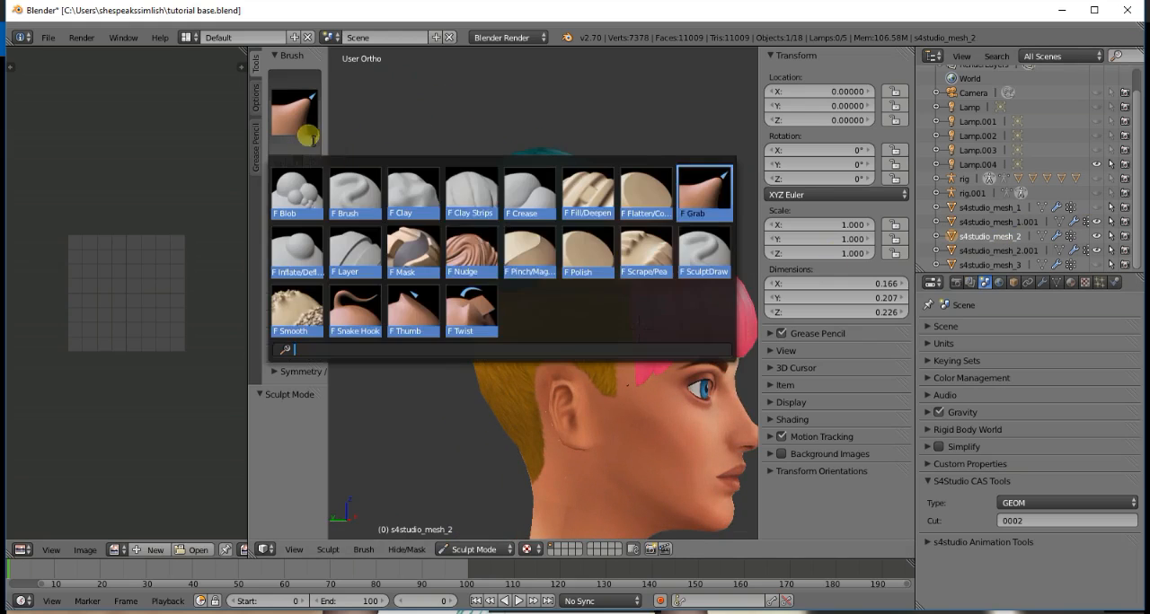
left_click(646, 191)
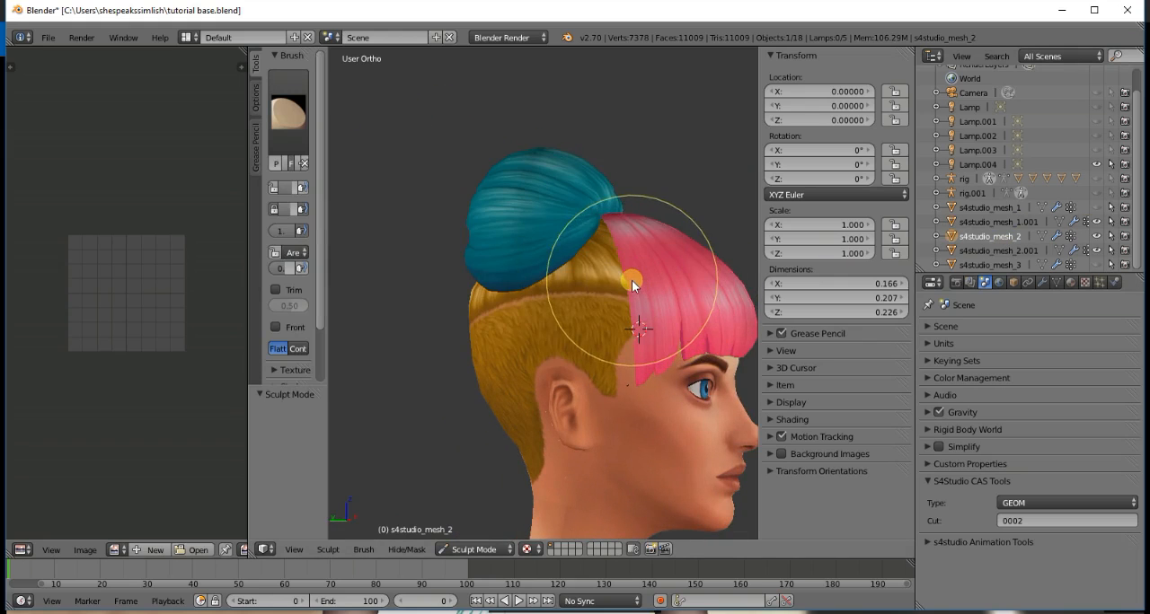
key("KP_1")
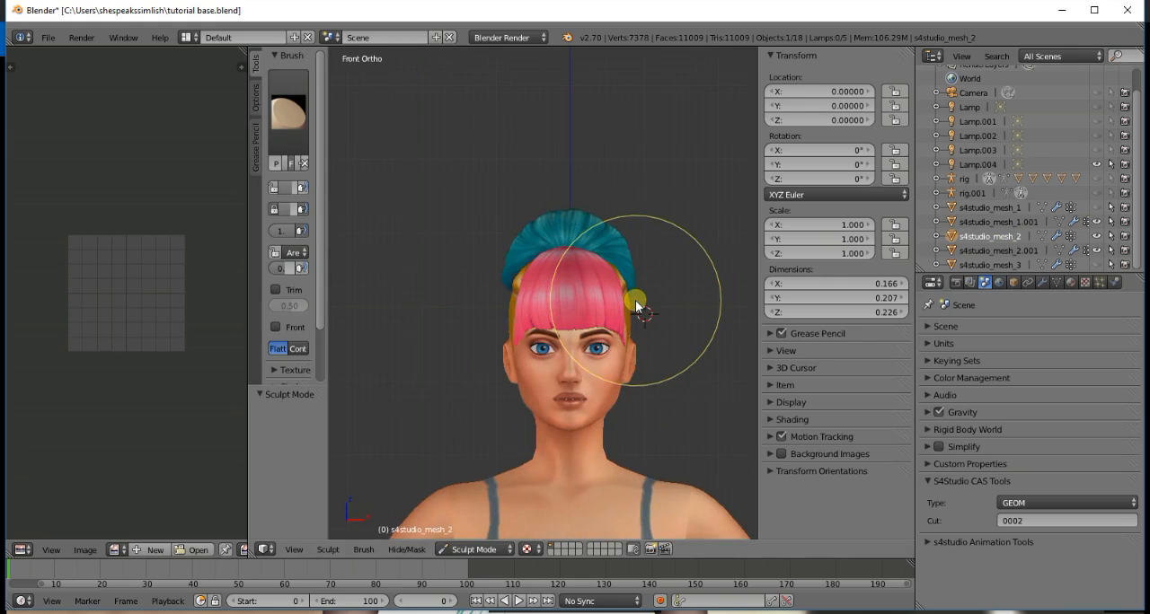
scroll(633, 311, "down", 2)
scroll(637, 323, "up", 5)
scroll(632, 351, "down", 5)
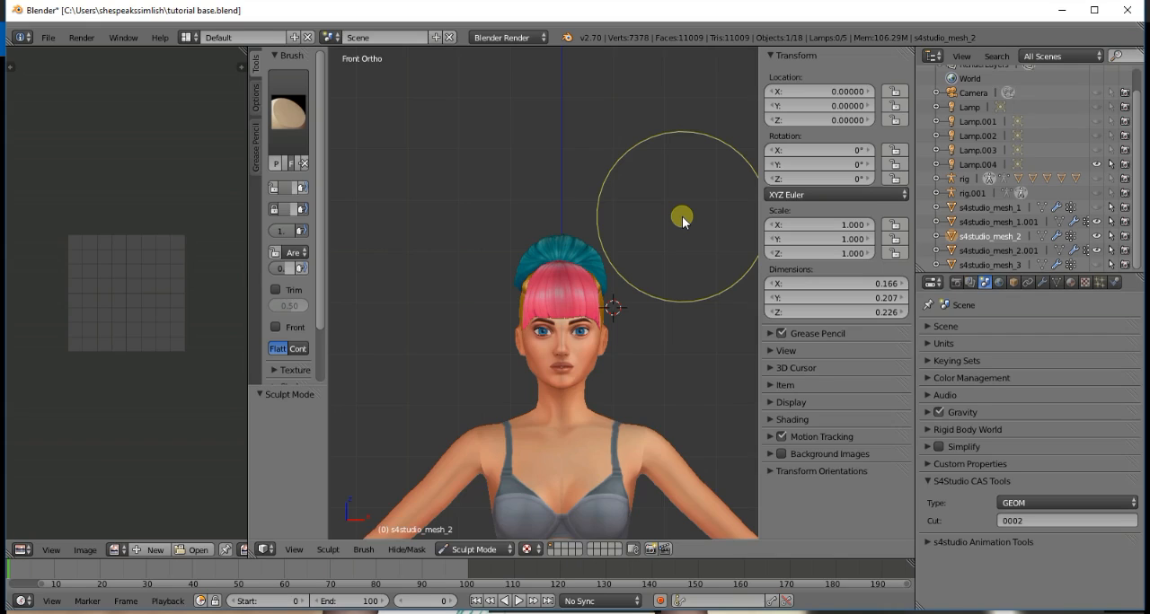
- Return the base hair mesh s4studio_mesh_2 and the bangs mesh s4studio_mesh_1.001 from sculpting to Object Mode
left_click(463, 549)
left_click(464, 533)
left_click(1024, 250)
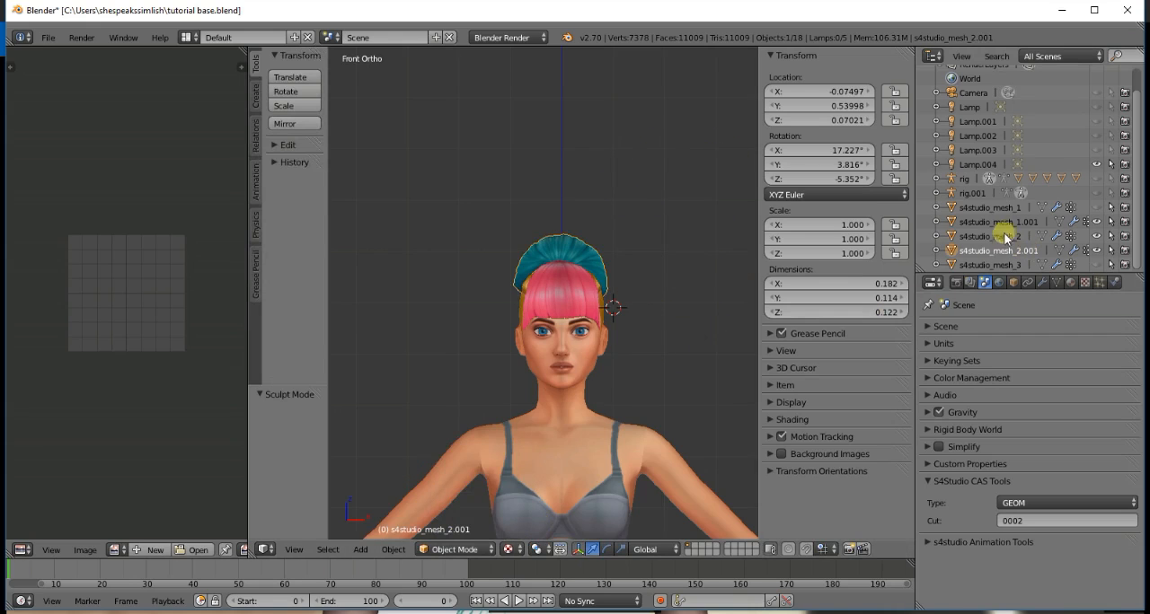
left_click(1006, 225)
left_click(463, 549)
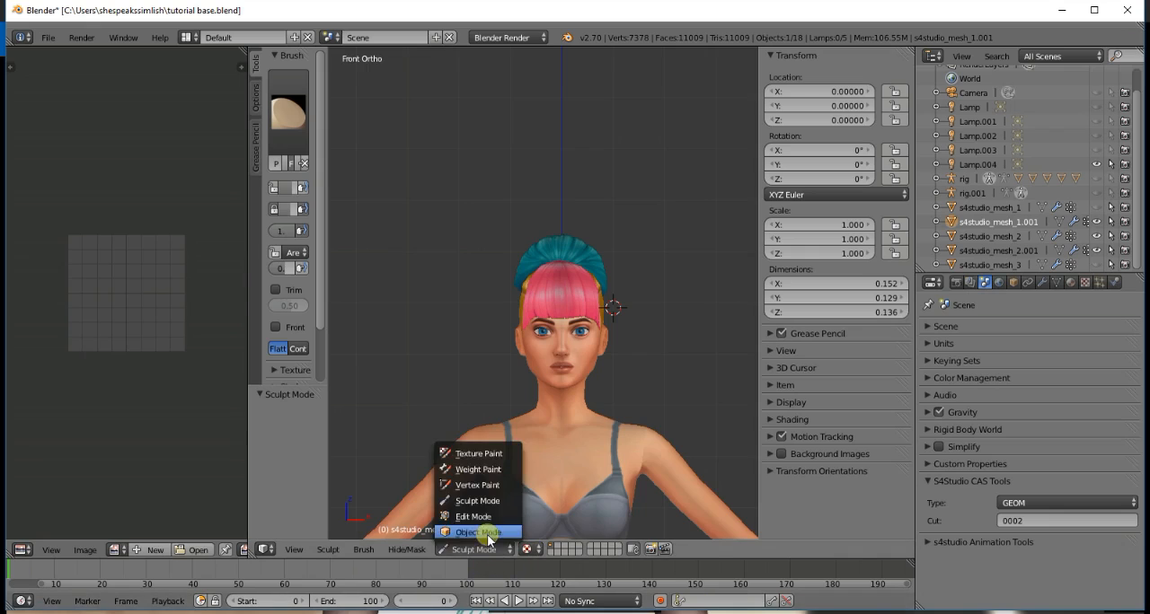
left_click(465, 534)
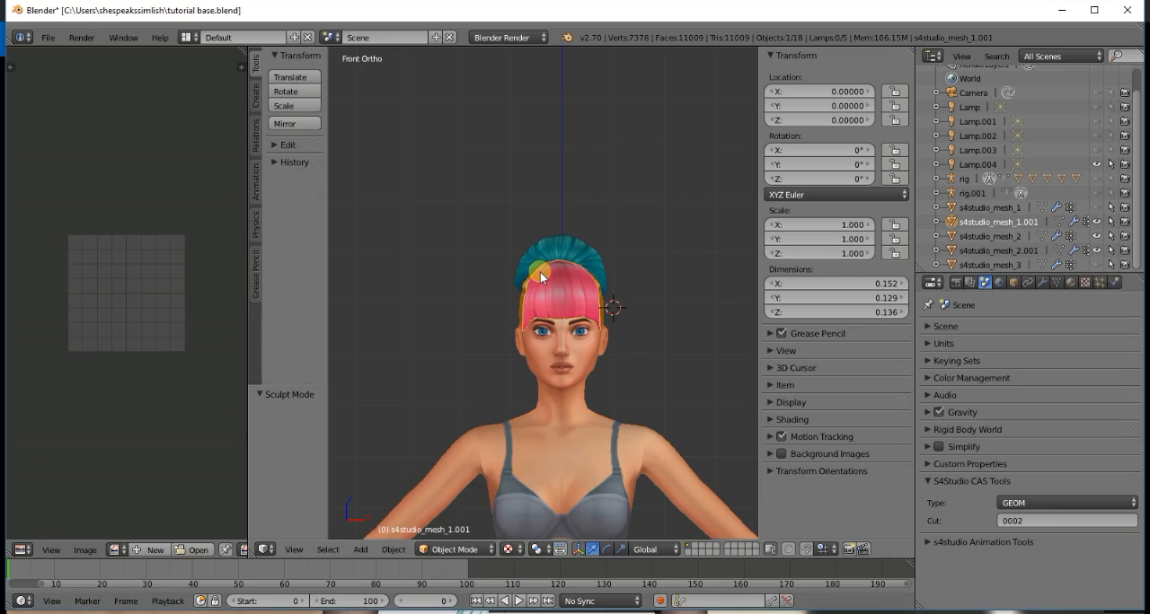
- Join the bun mesh s4studio_mesh_2.001 into the base hair s4studio_mesh_2, and hide and show the joined mesh to check it
left_click(1021, 255)
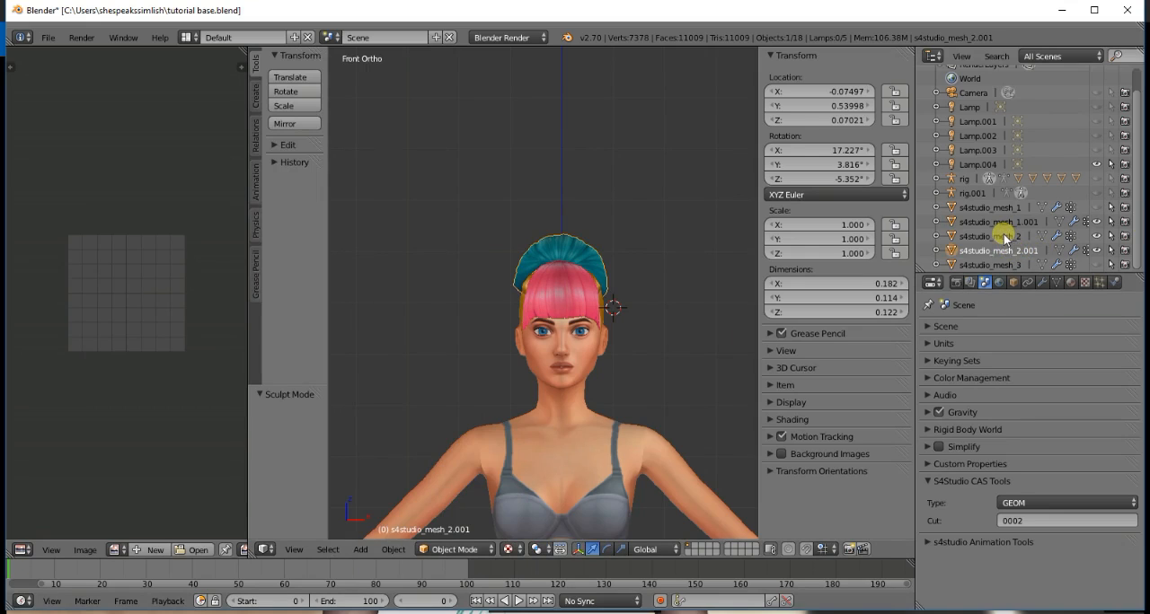
left_click(995, 237, "ctrl")
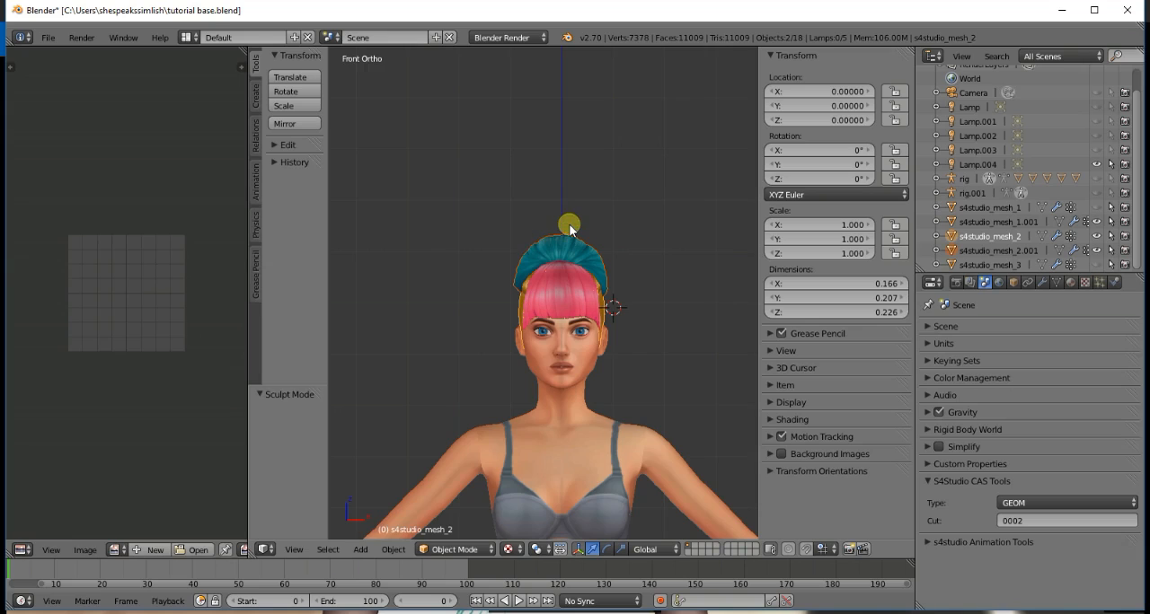
key("ctrl+j")
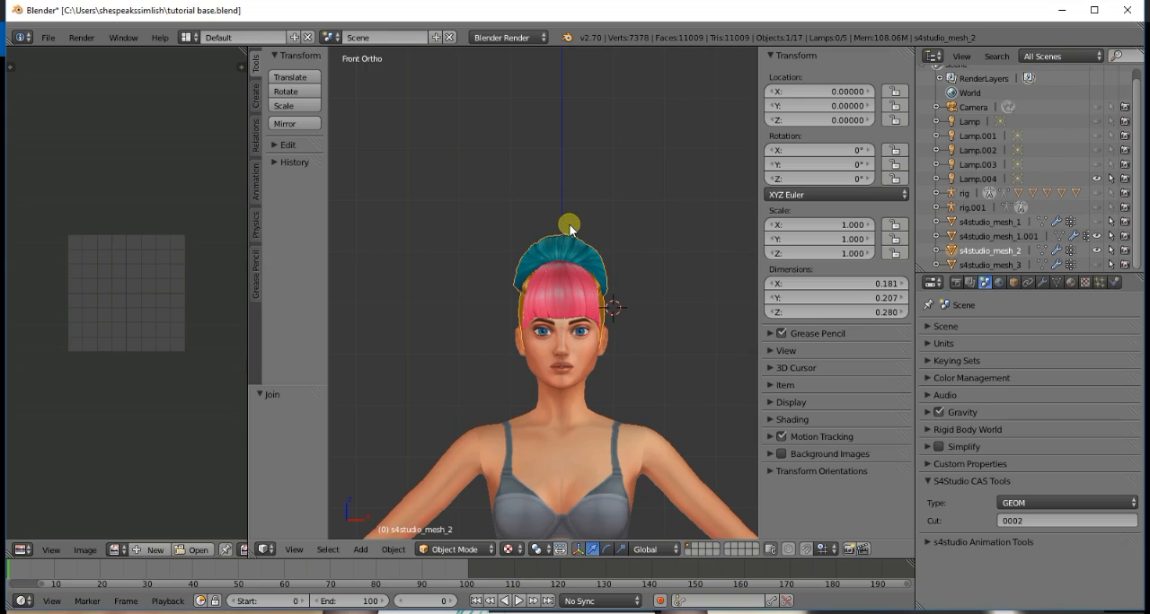
left_click(1095, 250)
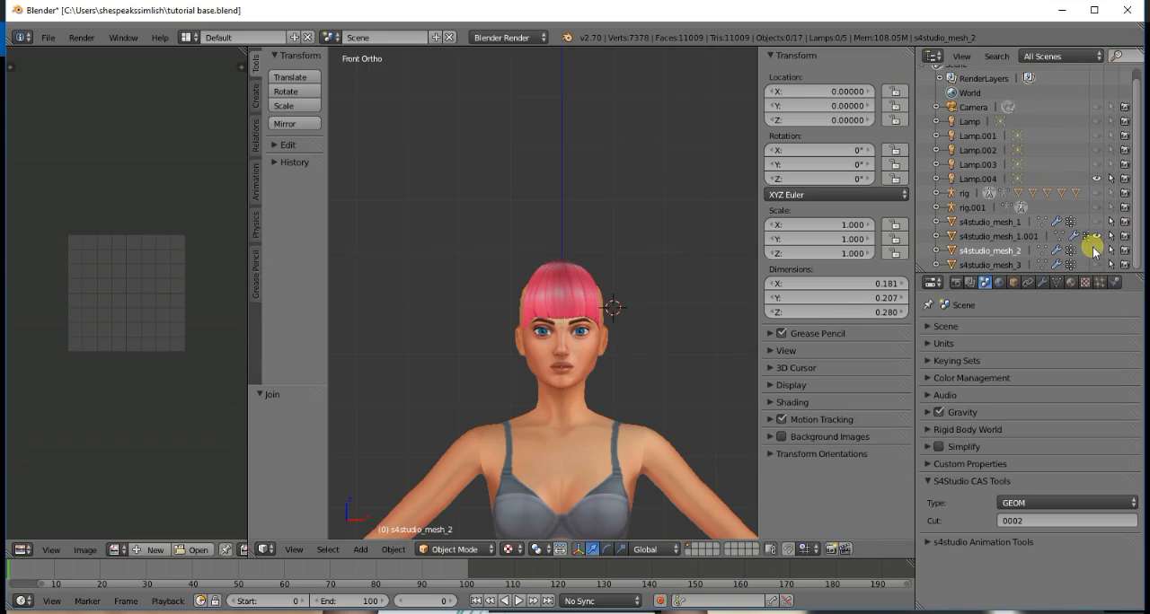
left_click(1095, 250)
left_click(1094, 248)
left_click(1093, 248)
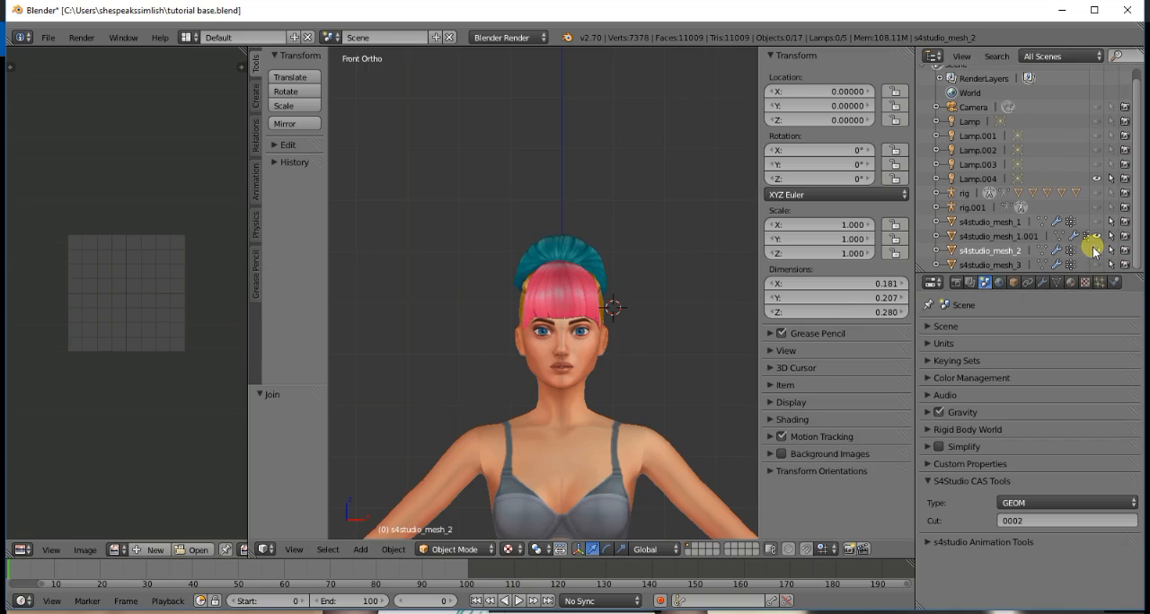
- Join the bangs mesh s4studio_mesh_1.001 into the combined base and bun mesh s4studio_mesh_2
left_click(996, 236)
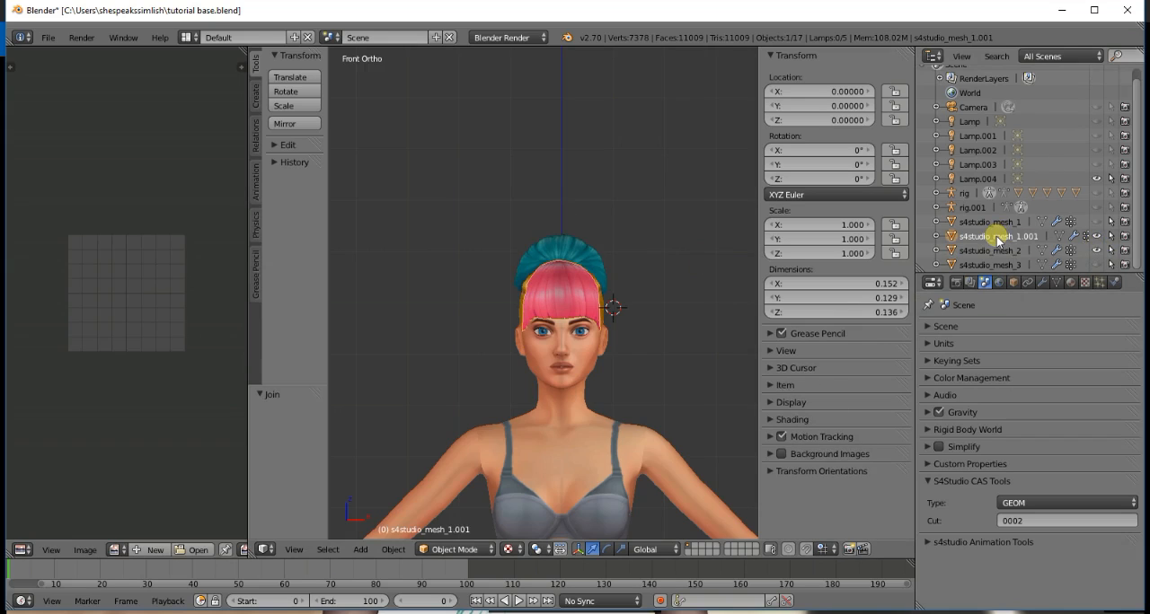
left_click(991, 250, "ctrl")
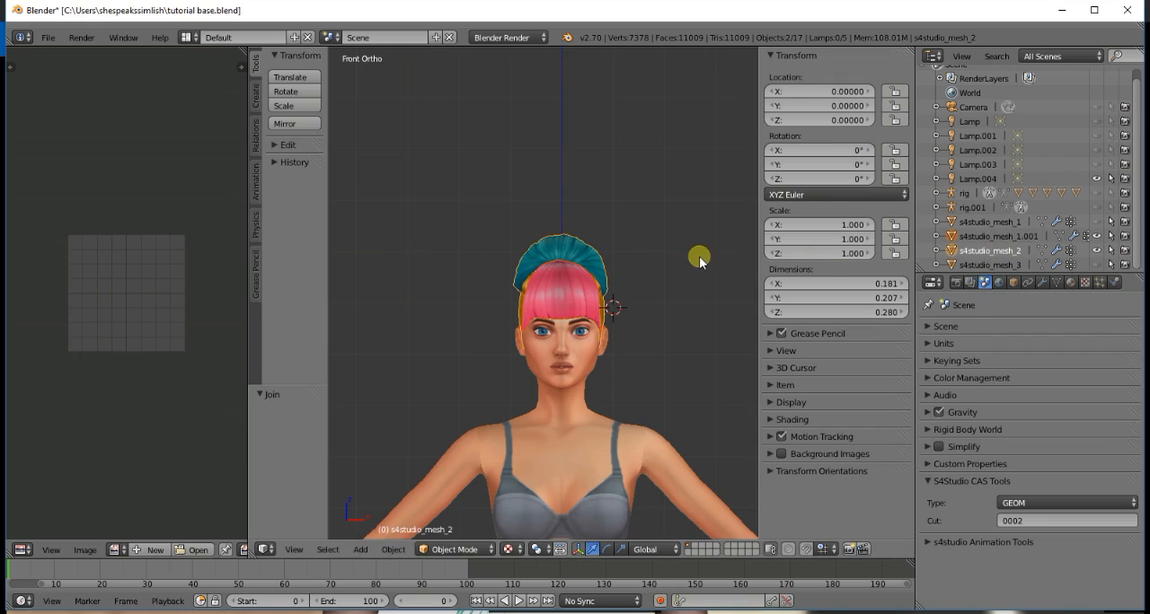
key("ctrl+j")
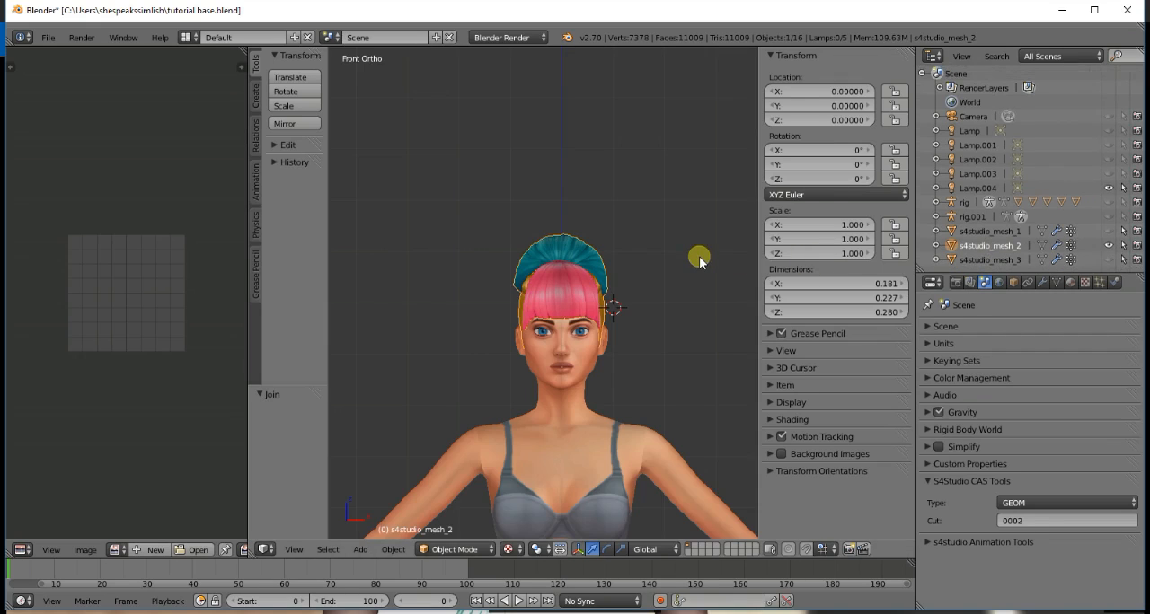
- Show the joined hair mesh s4studio_mesh_2, check it from the side, and hide it again
left_click(1109, 245)
left_click(1108, 245)
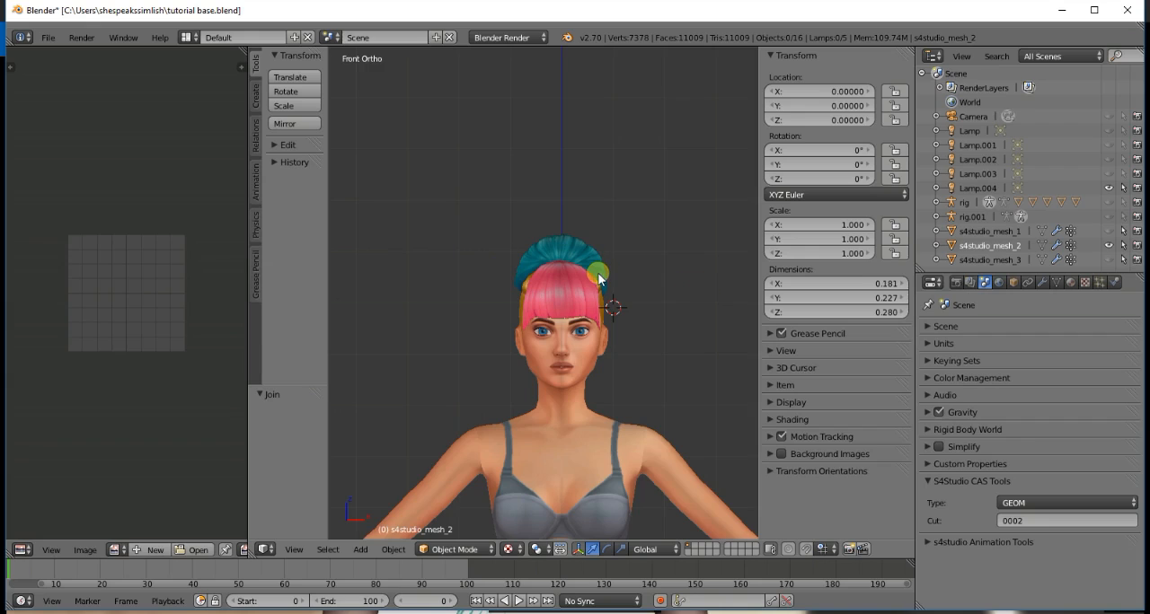
key("KP_3")
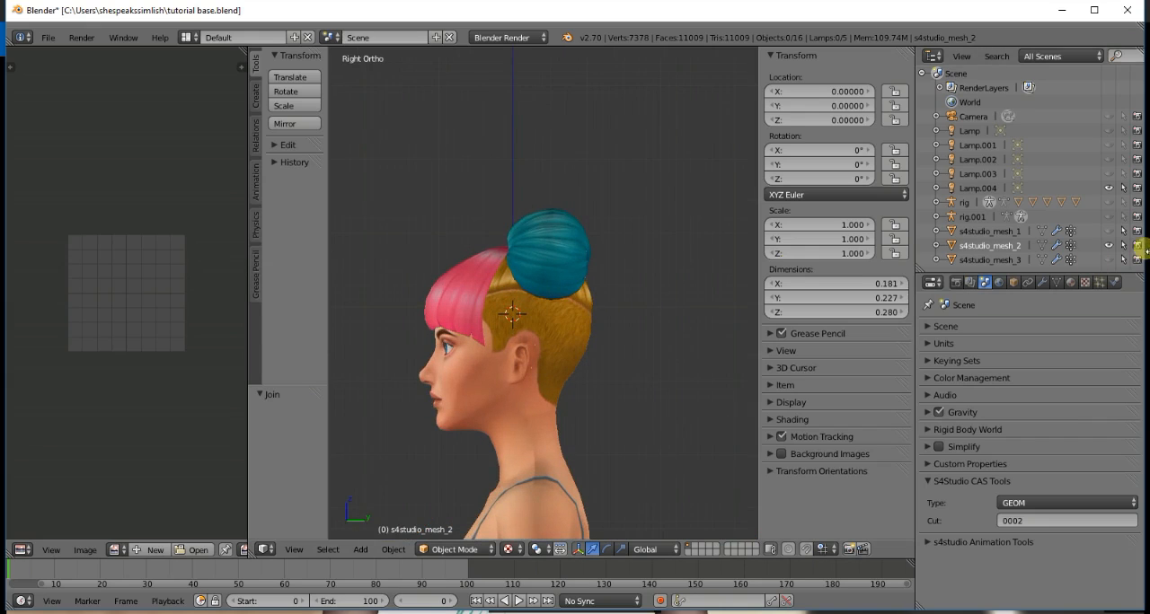
left_click(1109, 245)
- Compare the hat-cut hair meshes s4studio_mesh_1 and s4studio_mesh_3 by toggling their visibility, and select s4studio_mesh_1
left_click(1108, 231)
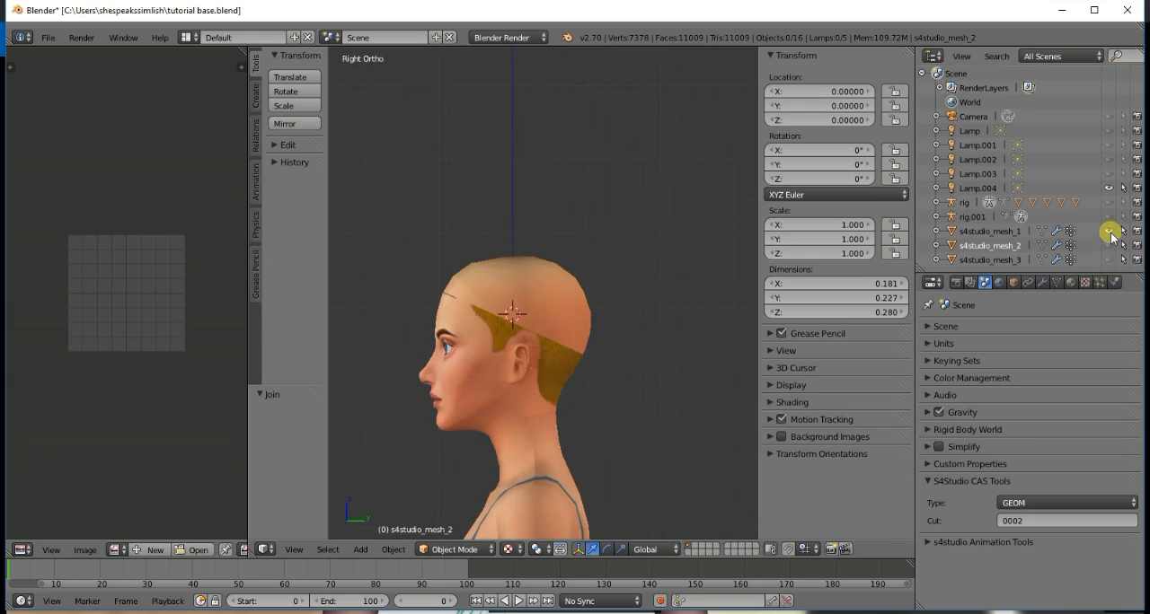
left_click(1108, 231)
left_click(1109, 231)
left_click(1110, 259)
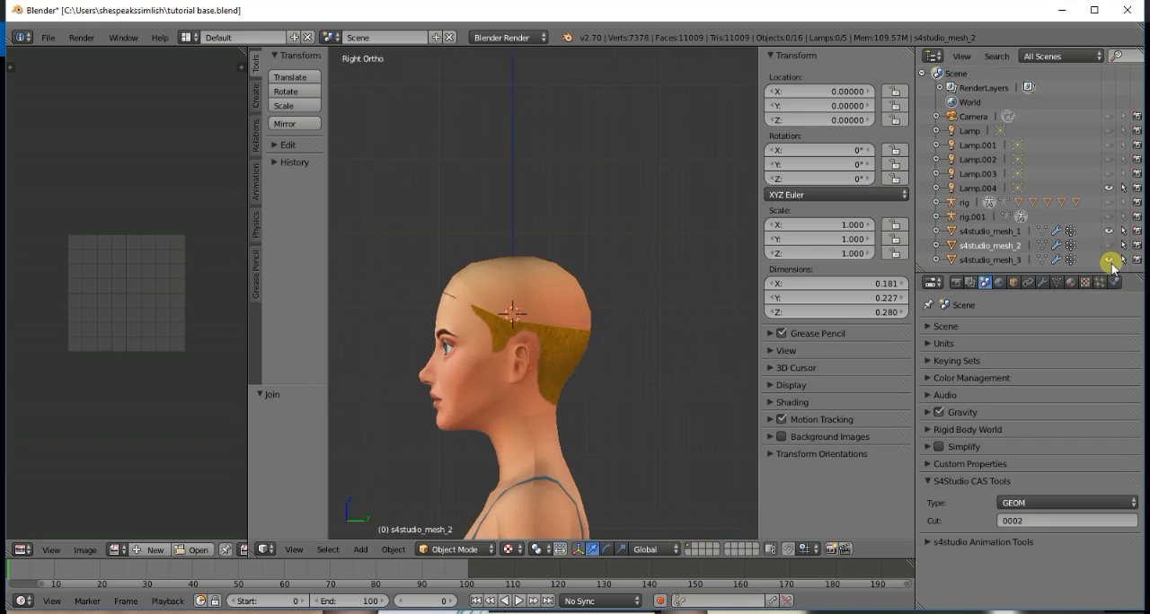
left_click(1111, 260)
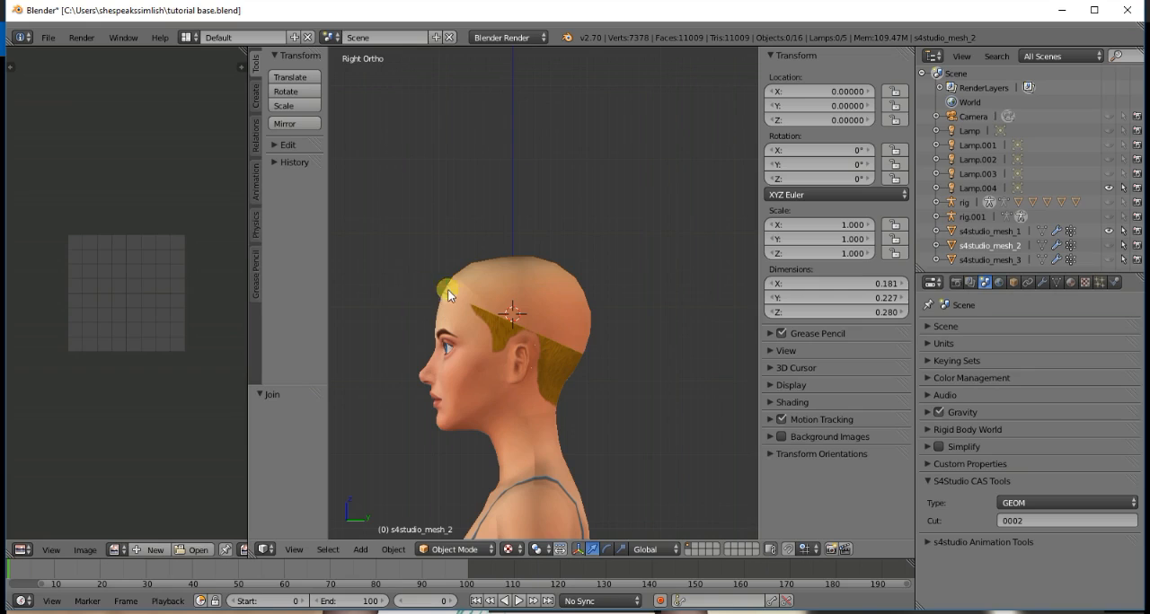
left_click(1112, 262)
left_click(1112, 262)
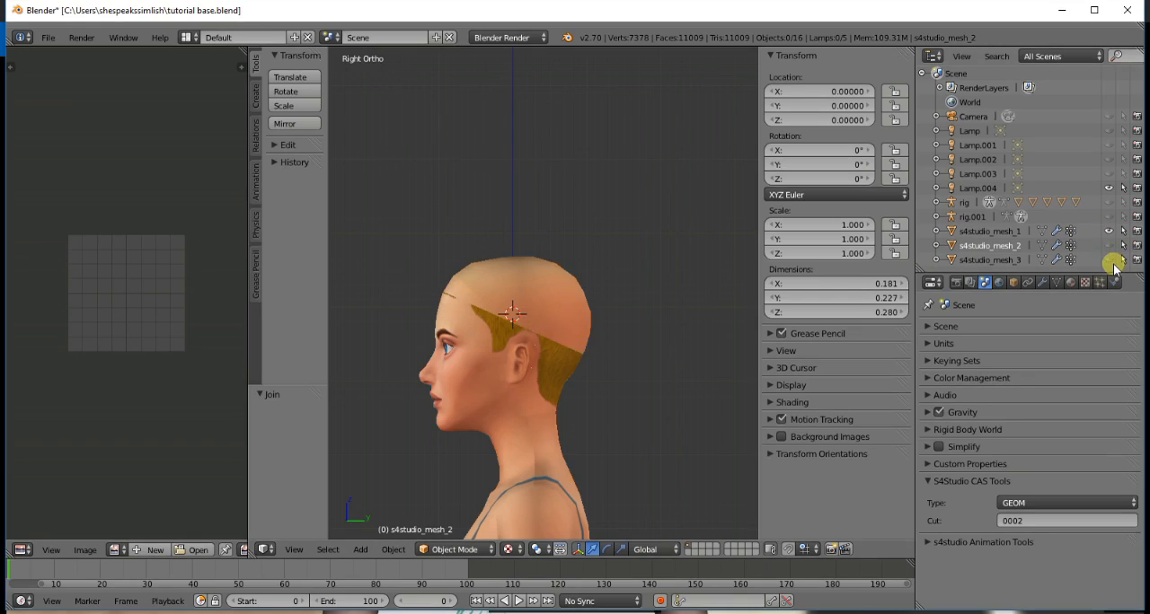
left_click(986, 232)
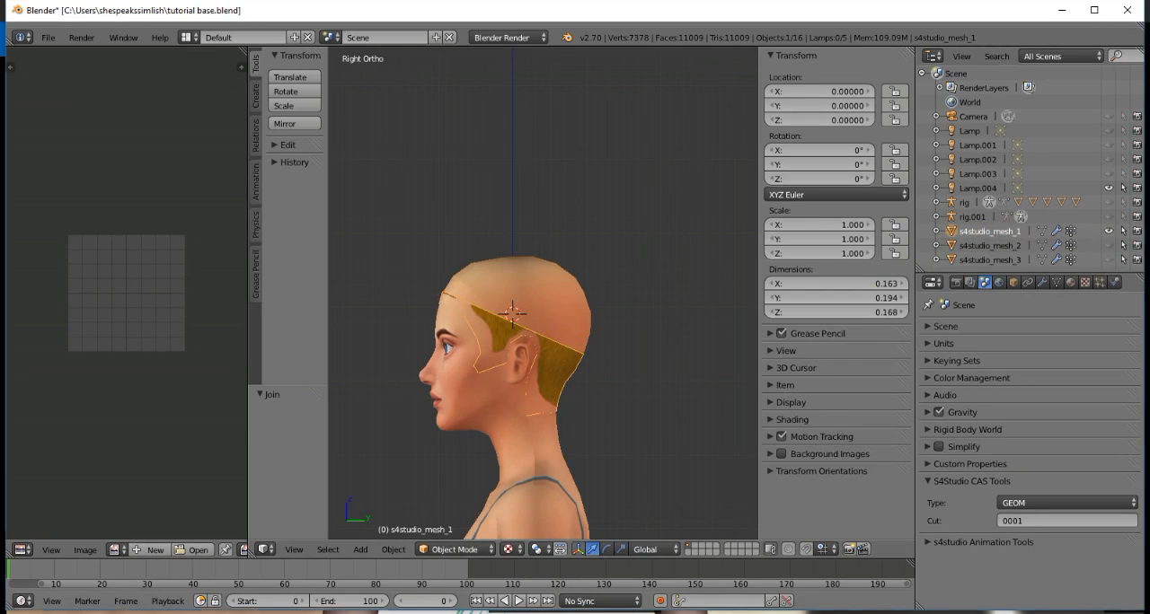
- Switch to the tutorial bang.blend file, hide s4studio_mesh_1, and show the hat-cut mesh s4studio_mesh_2 in side view
left_click(188, 576)
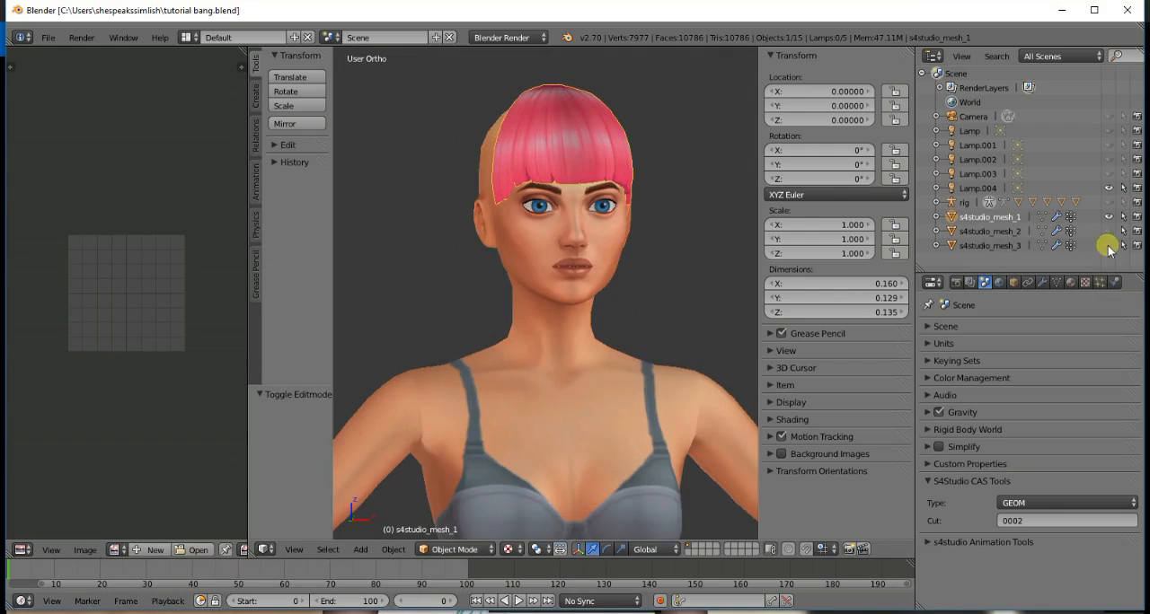
left_click(1108, 217)
left_click(1107, 230)
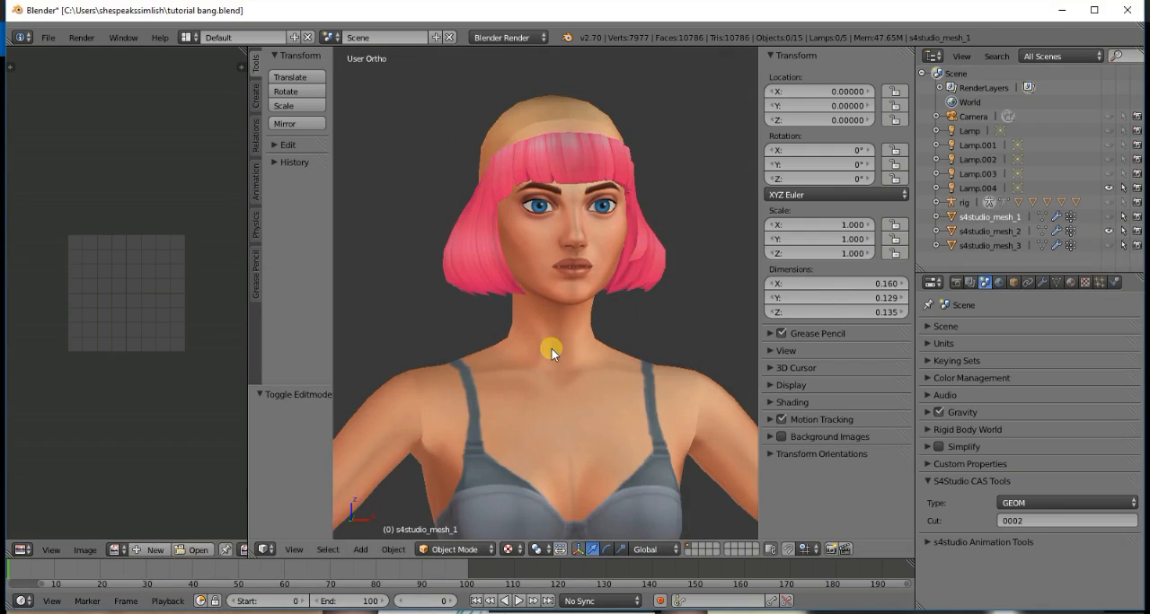
key("KP_3")
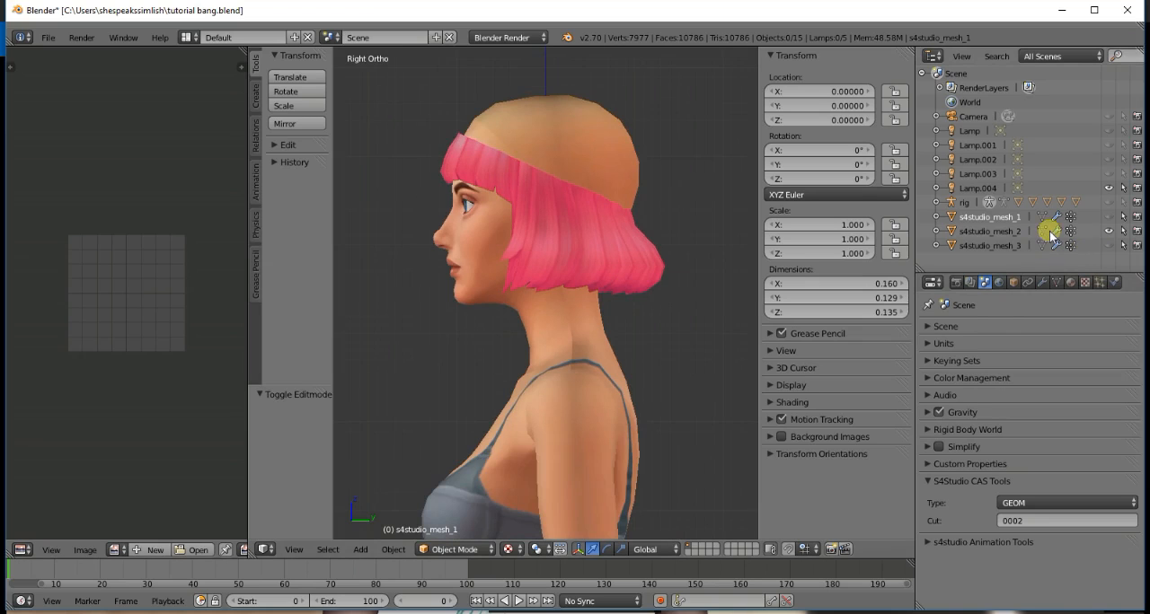
- In Edit Mode on s4studio_mesh_2, select the linked bob strands along both sides and the back, and delete their vertices
left_click(1017, 232)
key("Tab")
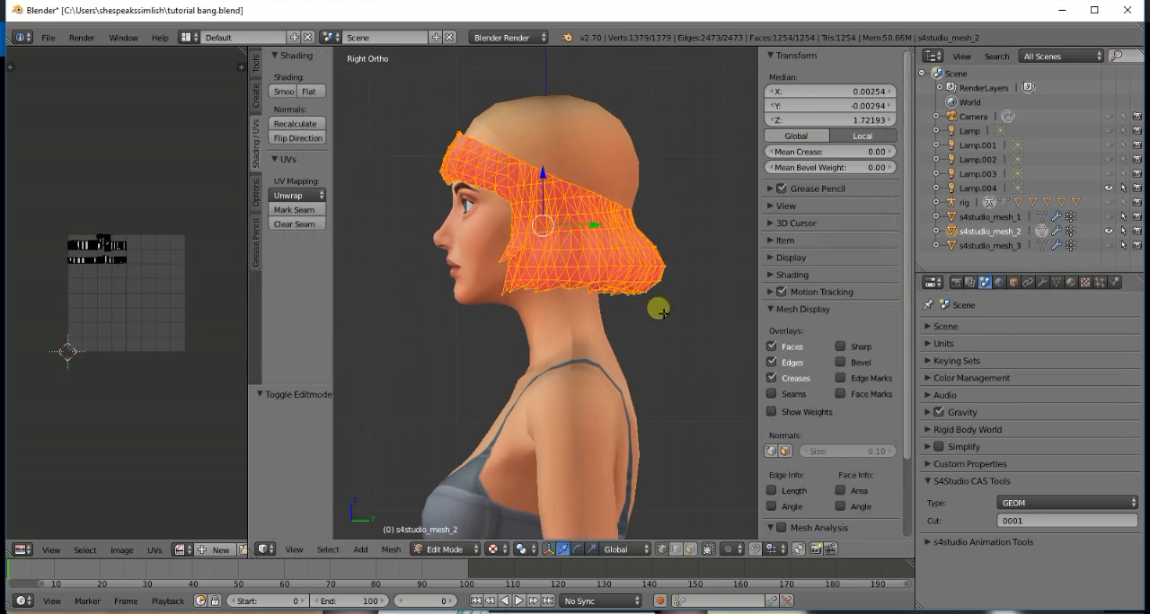
key("a")
key("l")
key("l")
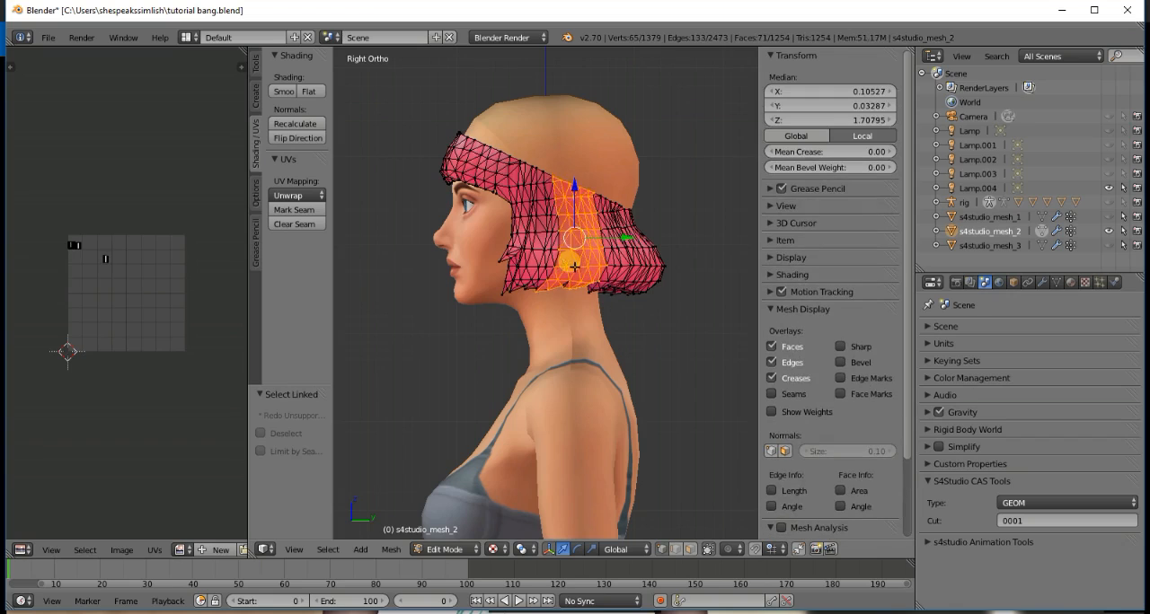
key("l")
key("l")
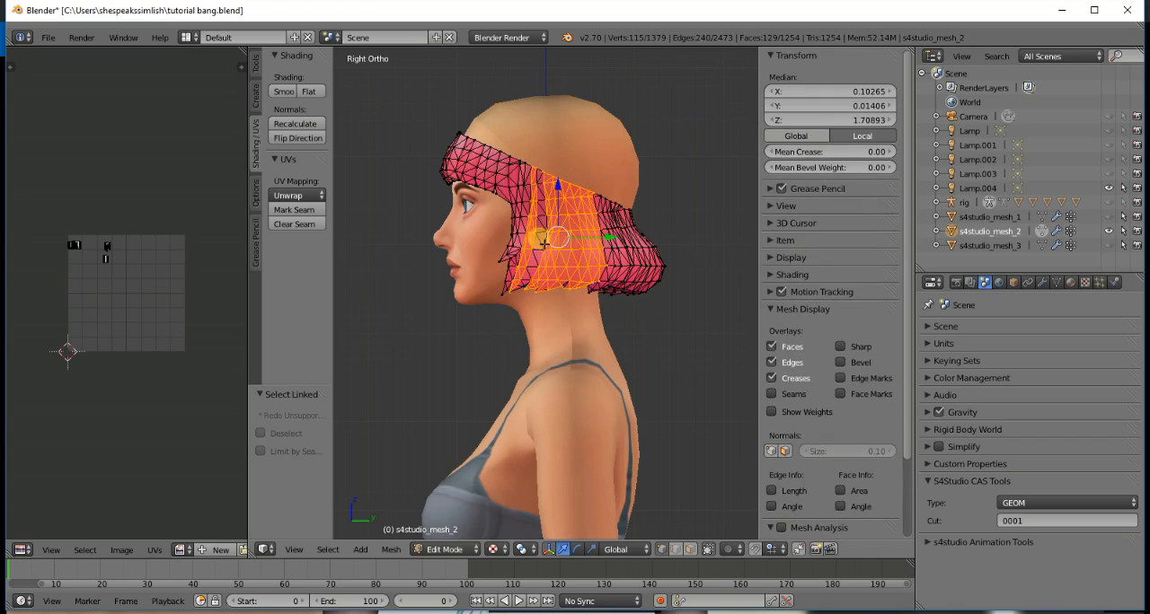
key("l")
key("l")
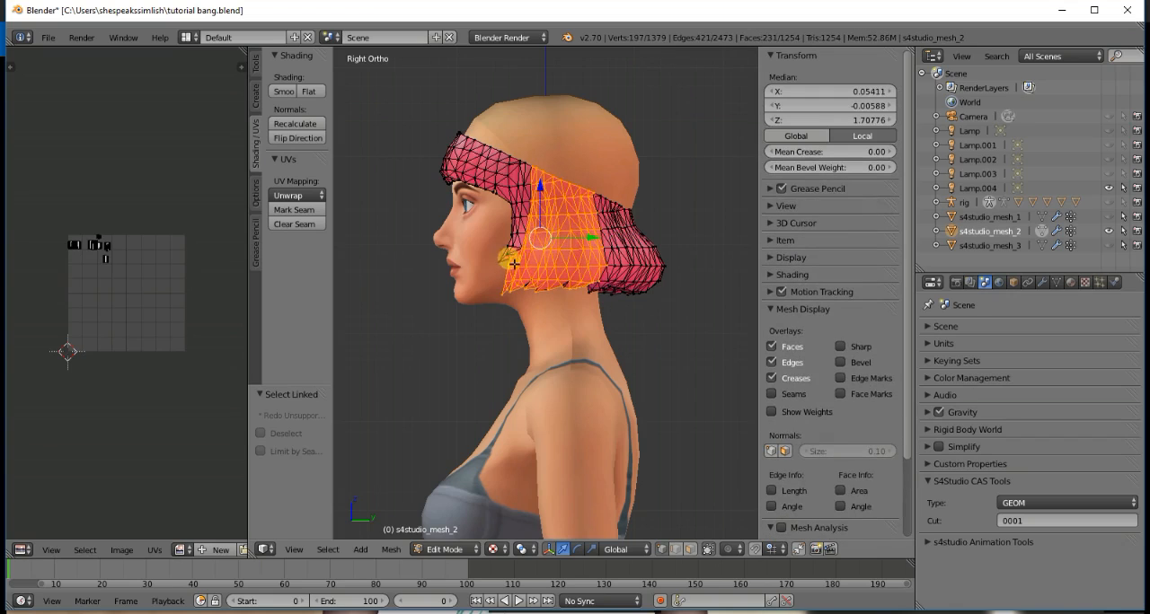
key("l")
key("KP_4")
key("KP_4")
key("KP_4")
key("KP_4")
key("KP_4")
key("KP_4")
key("KP_4")
key("KP_4")
key("KP_4")
key("KP_4")
key("KP_4")
key("KP_4")
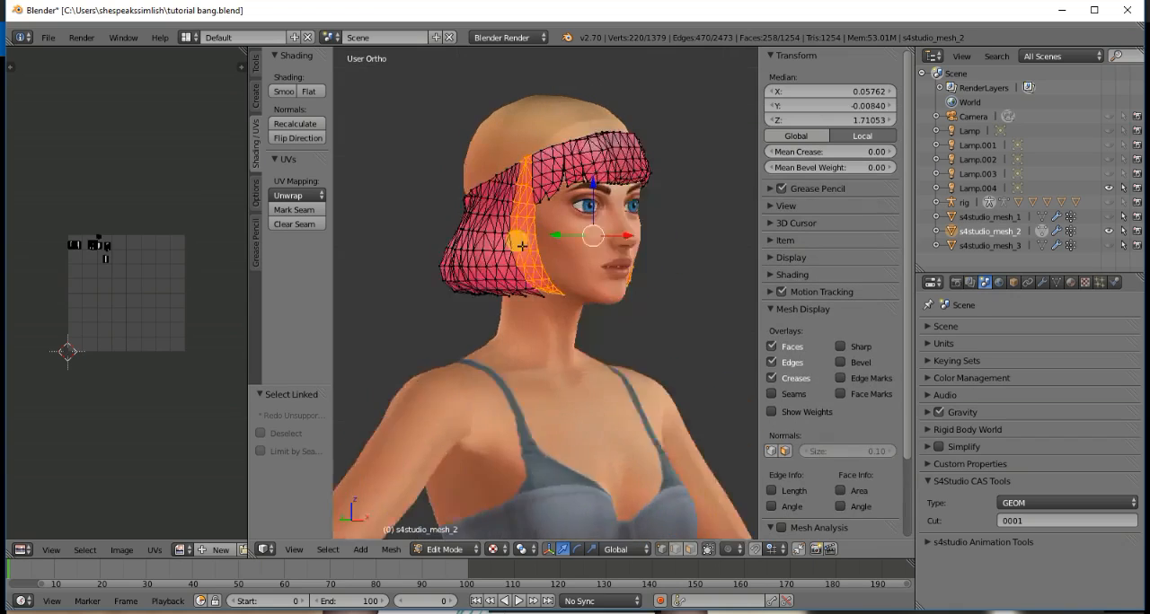
key("l")
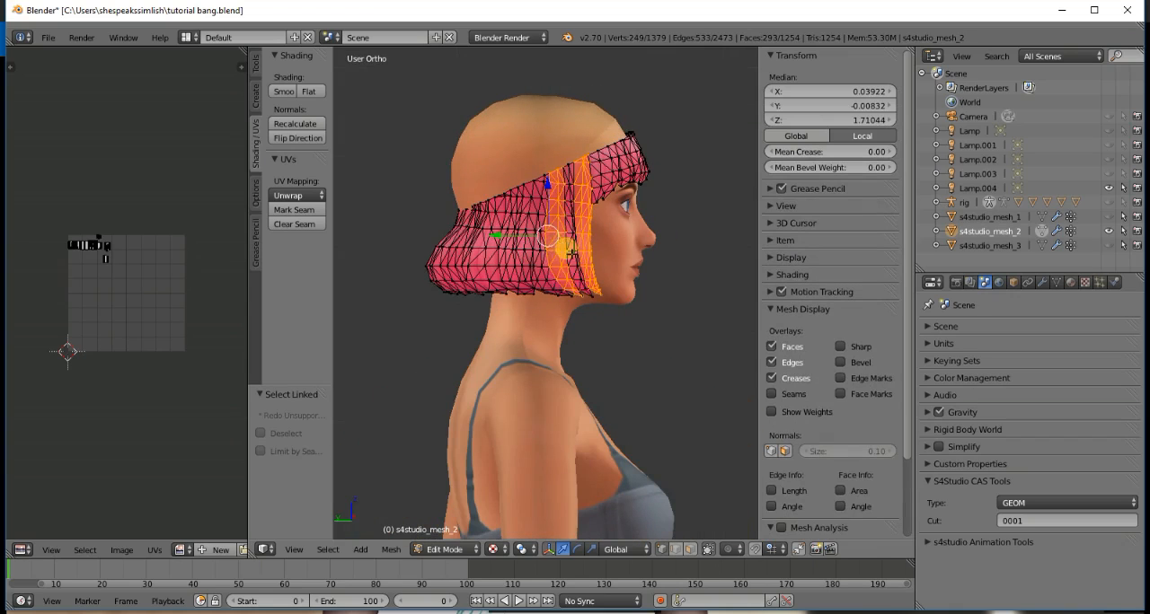
key("l")
key("l")
key("l")
key("l")
key("l")
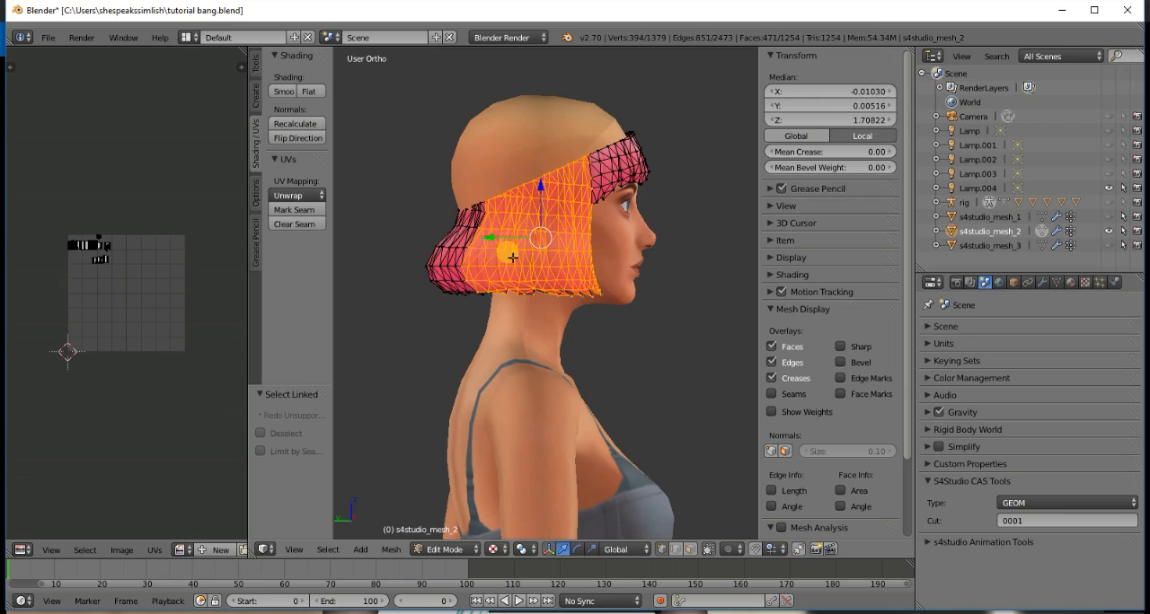
key("l")
key("l")
key("KP_4")
key("KP_4")
key("KP_4")
key("KP_4")
key("KP_4")
key("KP_4")
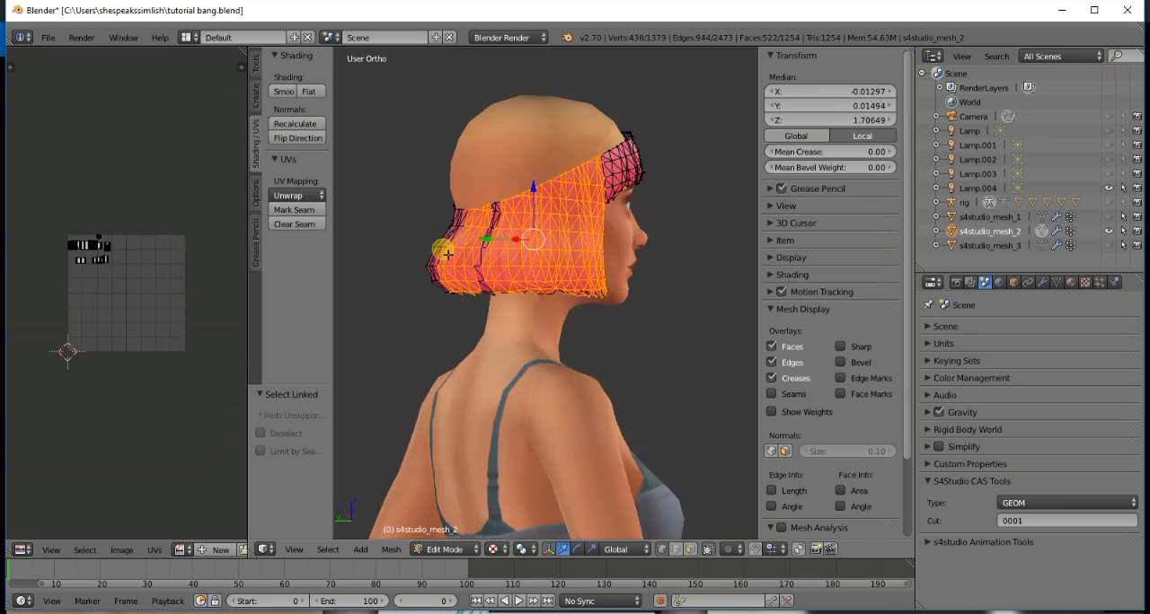
key("l")
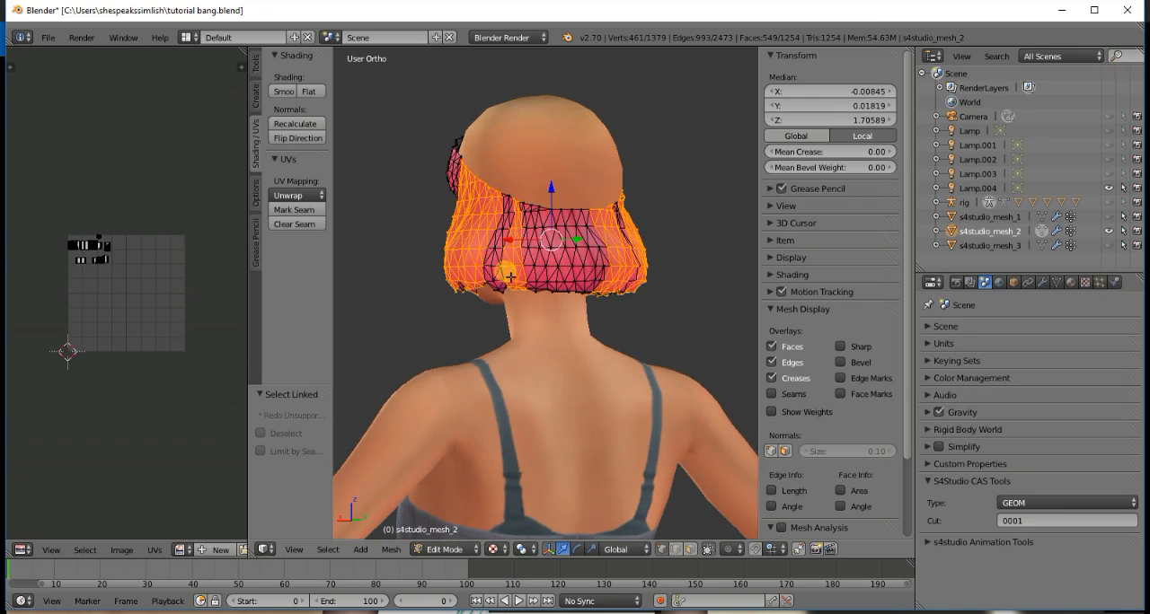
key("l")
key("l")
key("l")
key("l")
key("l")
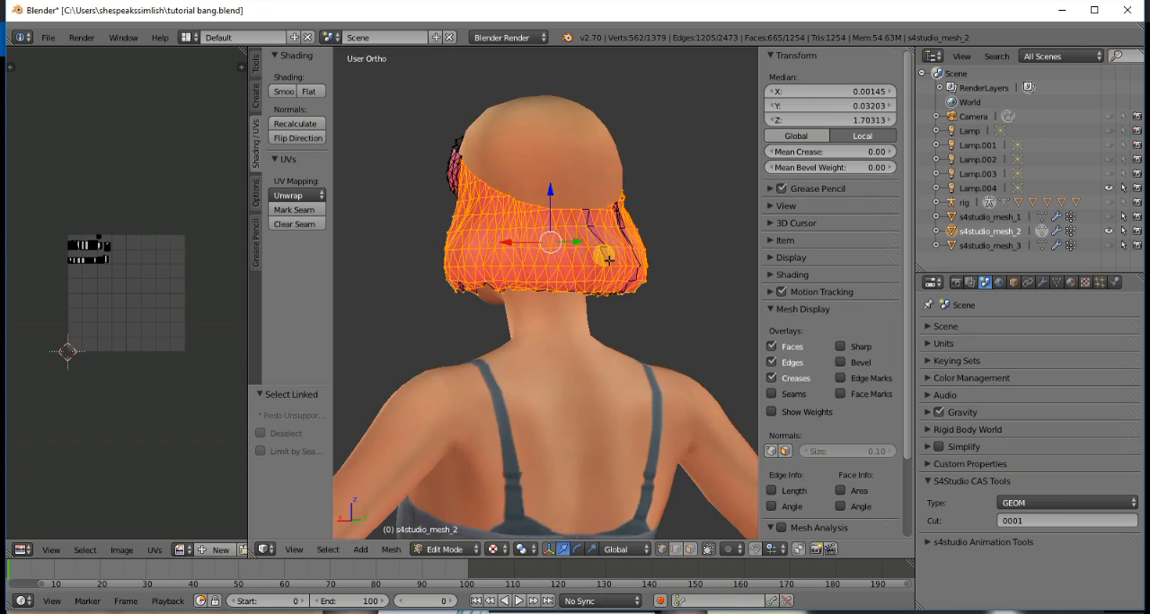
key("x")
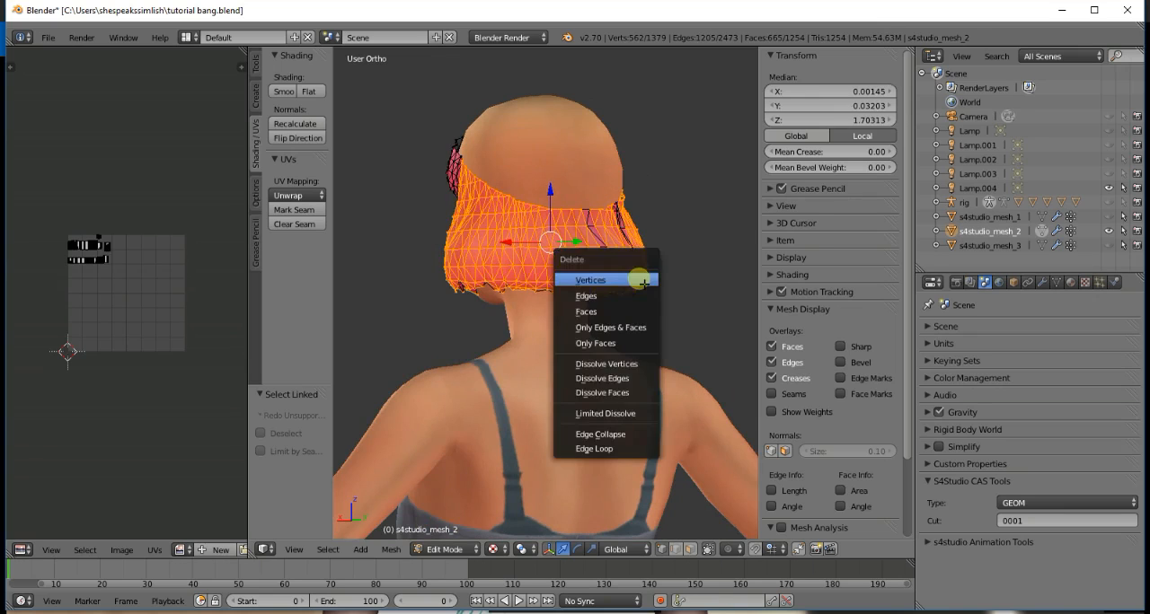
left_click(643, 281)
- Select more of the leftover linked strand pieces at the back and side of the head and delete their vertices
key("l")
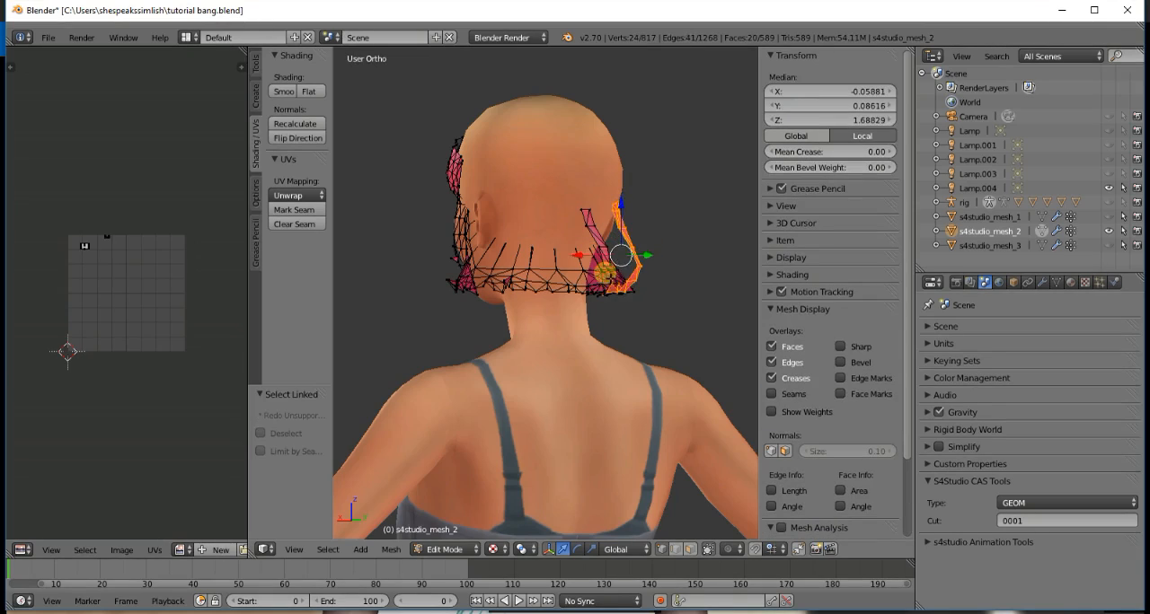
key("l")
key("l")
key("l")
key("l")
key("l")
key("l")
key("l")
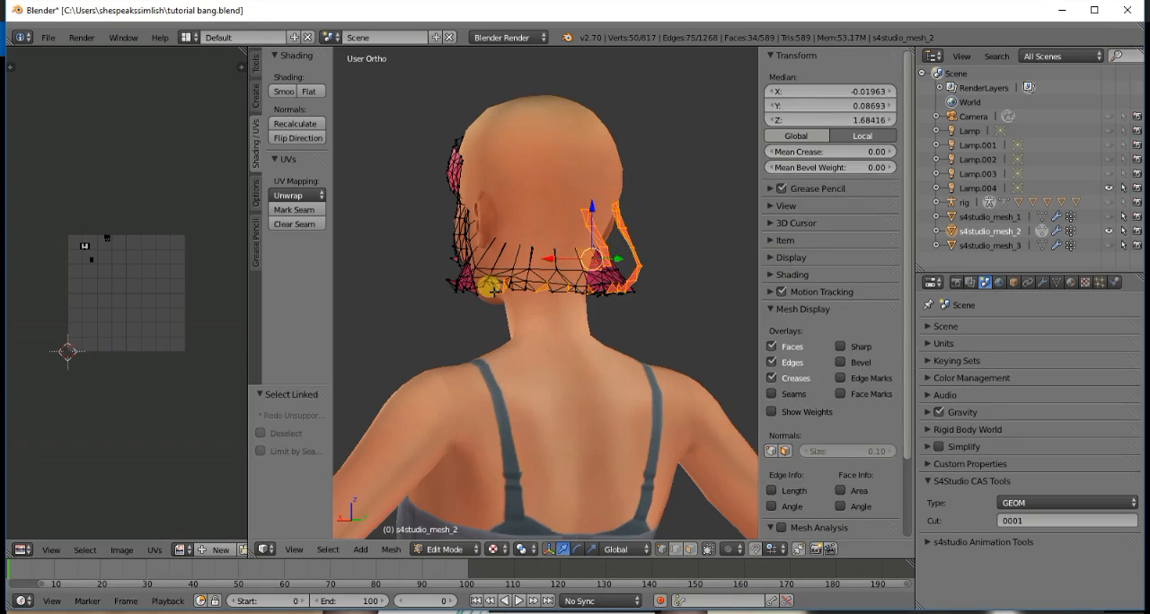
key("x")
left_click(454, 273)
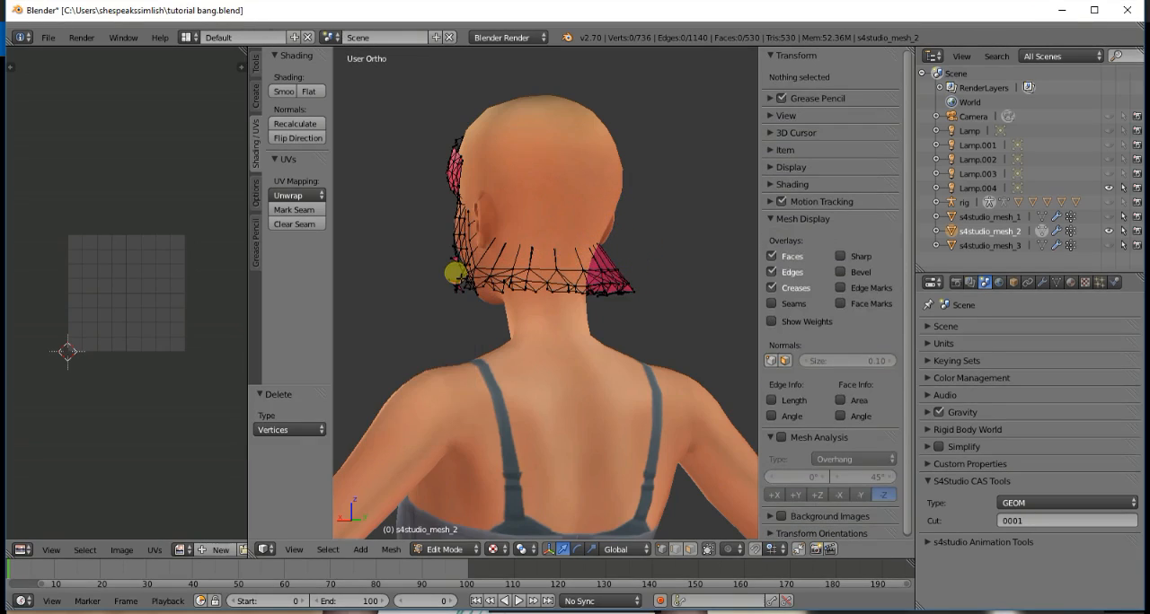
- From the back view, box-select the leftover hair geometry around the neck and delete its vertices in repeated passes
key("ctrl+KP_1")
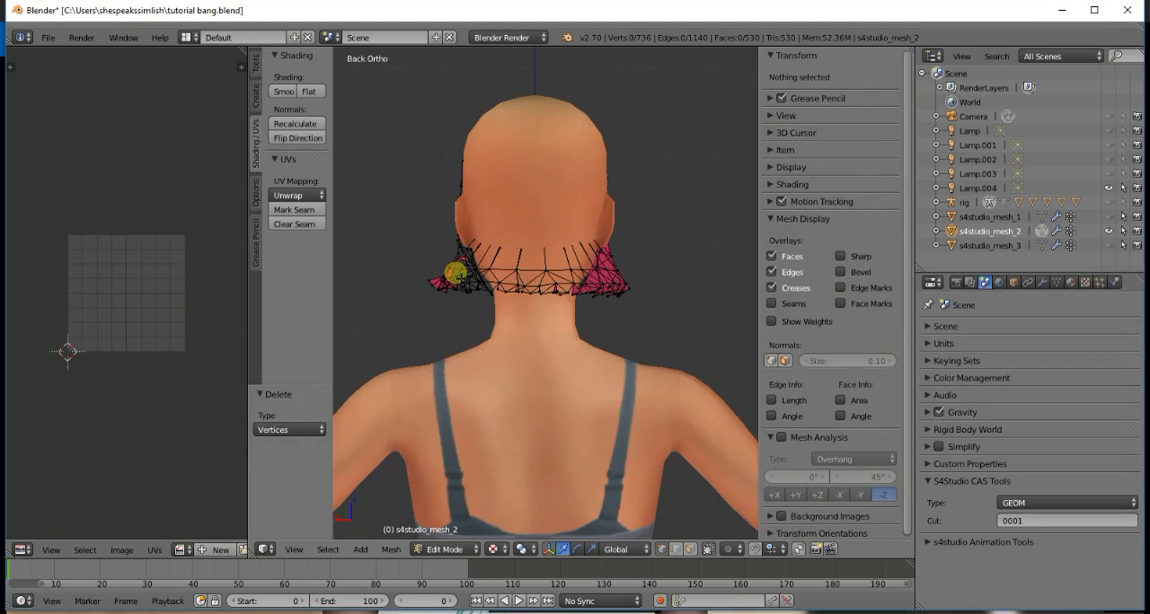
key("b")
left_click_drag(649, 333, 410, 253)
key("x")
left_click(409, 254)
key("b")
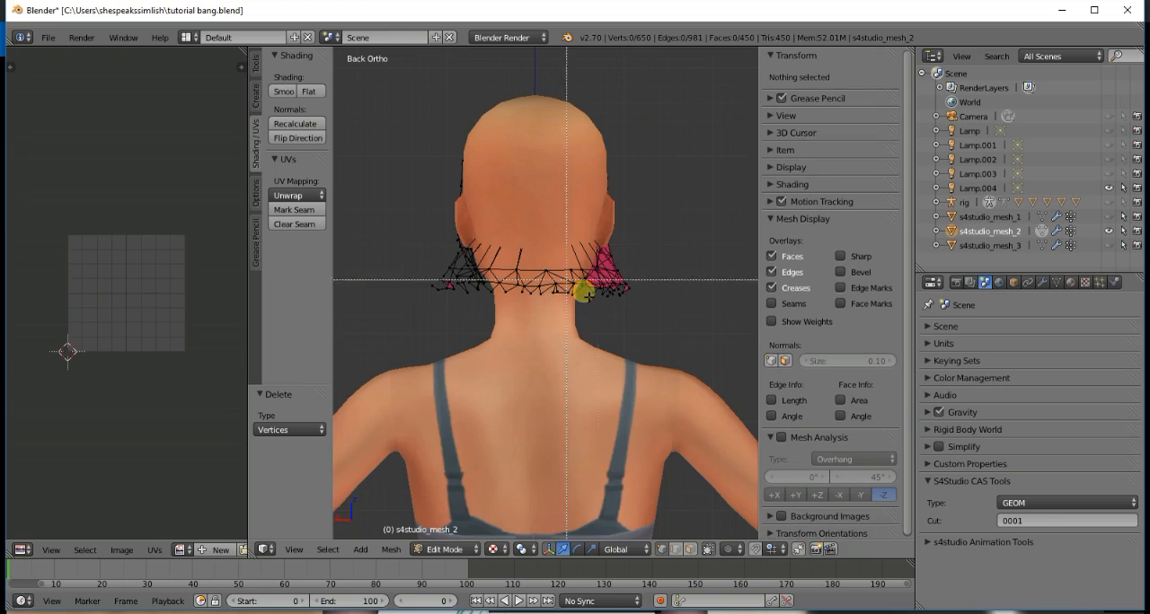
left_click_drag(667, 334, 404, 246)
key("x")
left_click(406, 248)
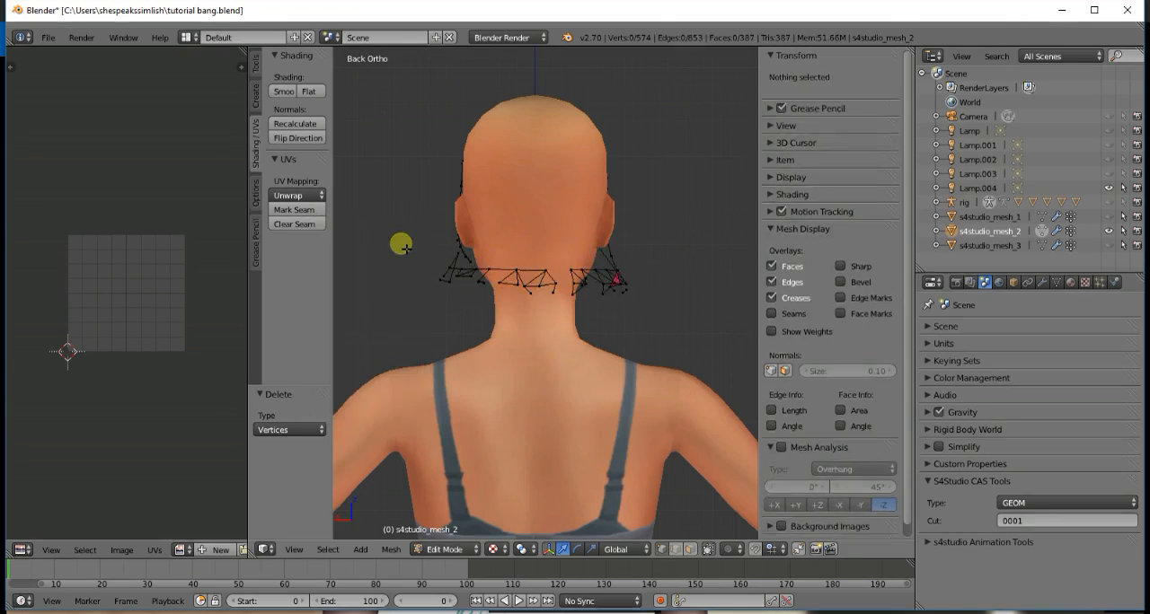
key("b")
left_click_drag(645, 331, 404, 249)
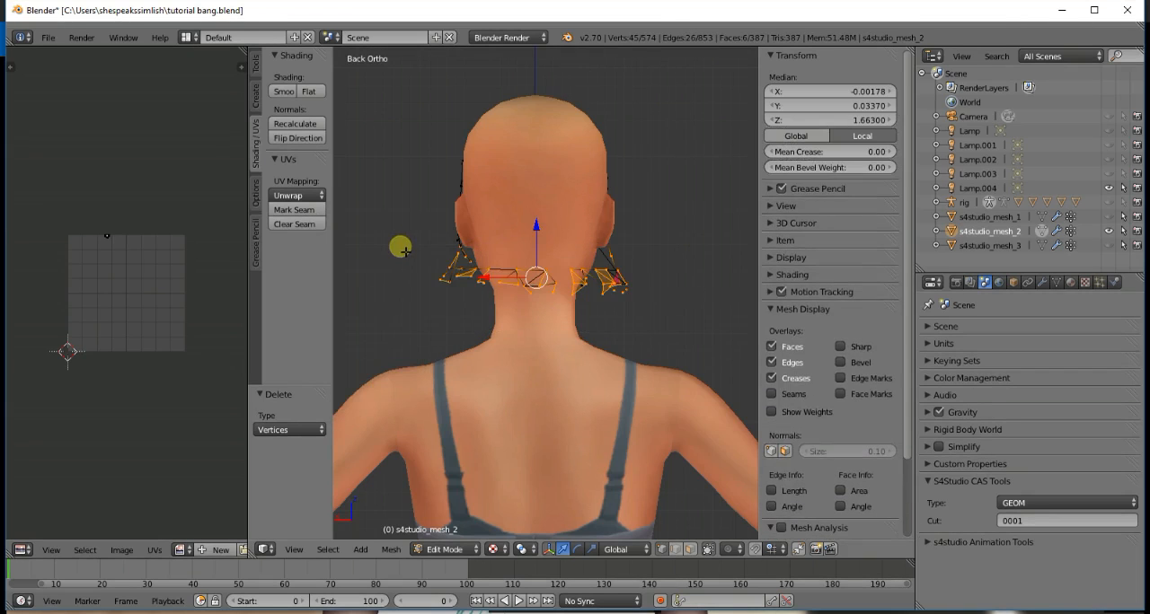
key("x")
left_click(406, 250)
- From the front view, box-select the leftover vertices on both sides of the jaw and delete them
key("KP_1")
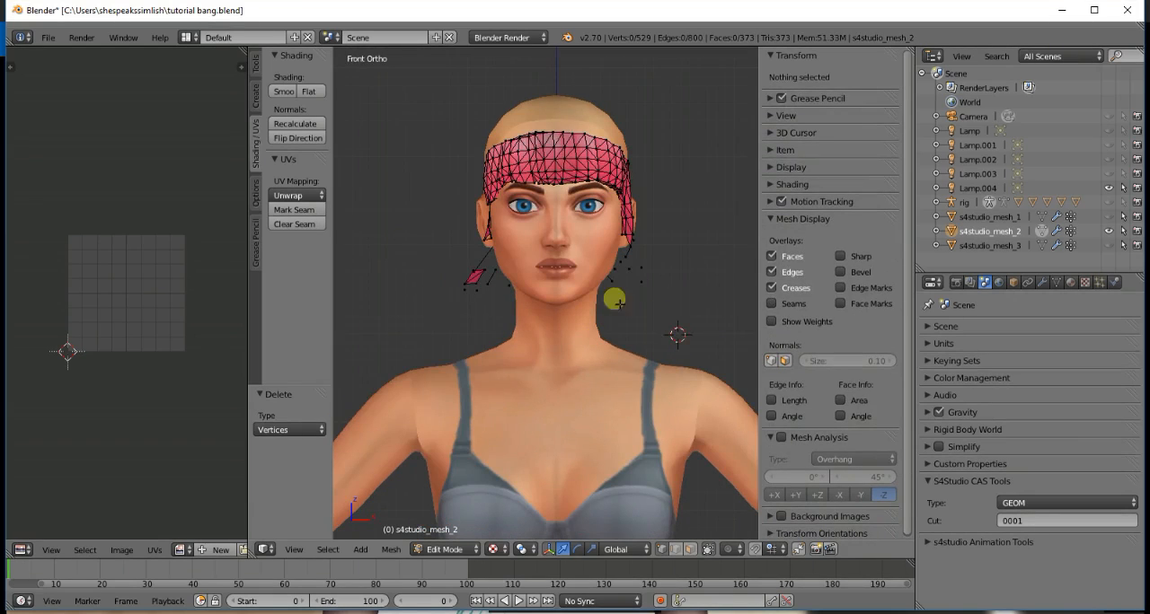
key("b")
left_click_drag(670, 318, 554, 260)
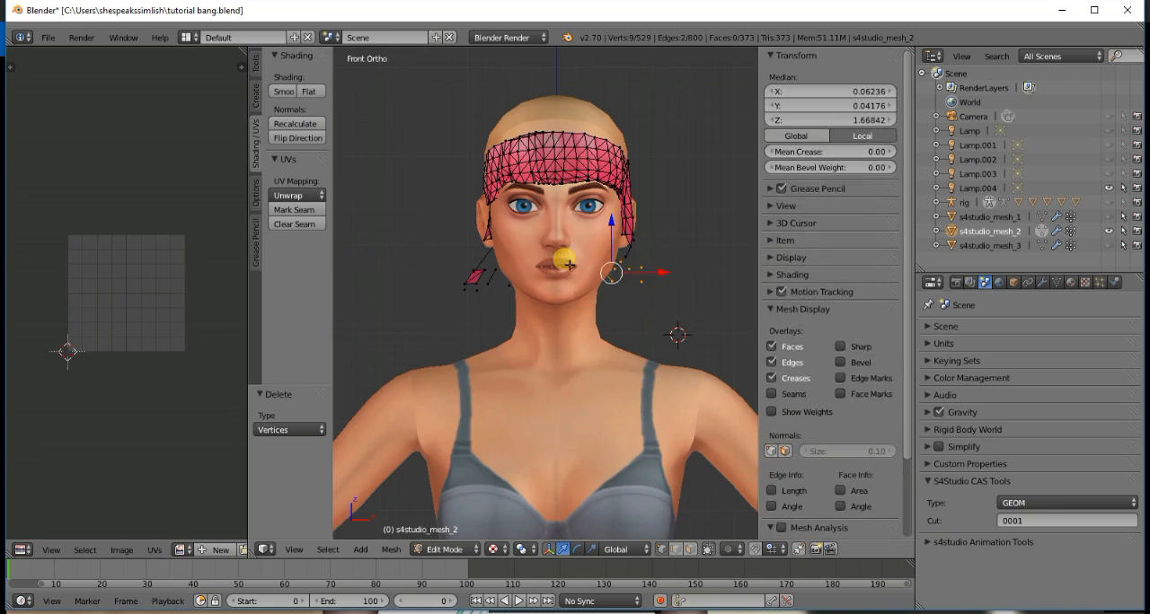
key("x")
left_click(570, 266)
key("b")
left_click_drag(547, 329, 456, 268)
key("x")
left_click(455, 266)
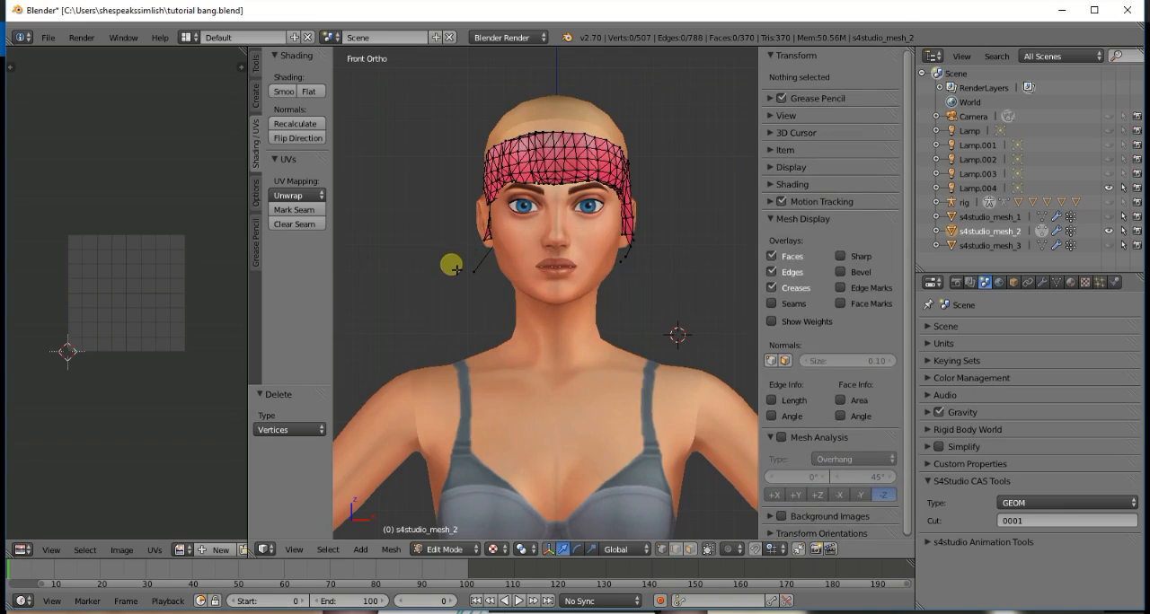
- Box-select the stray vertex beside the jaw below the ear and delete it
key("b")
left_click_drag(503, 329, 452, 264)
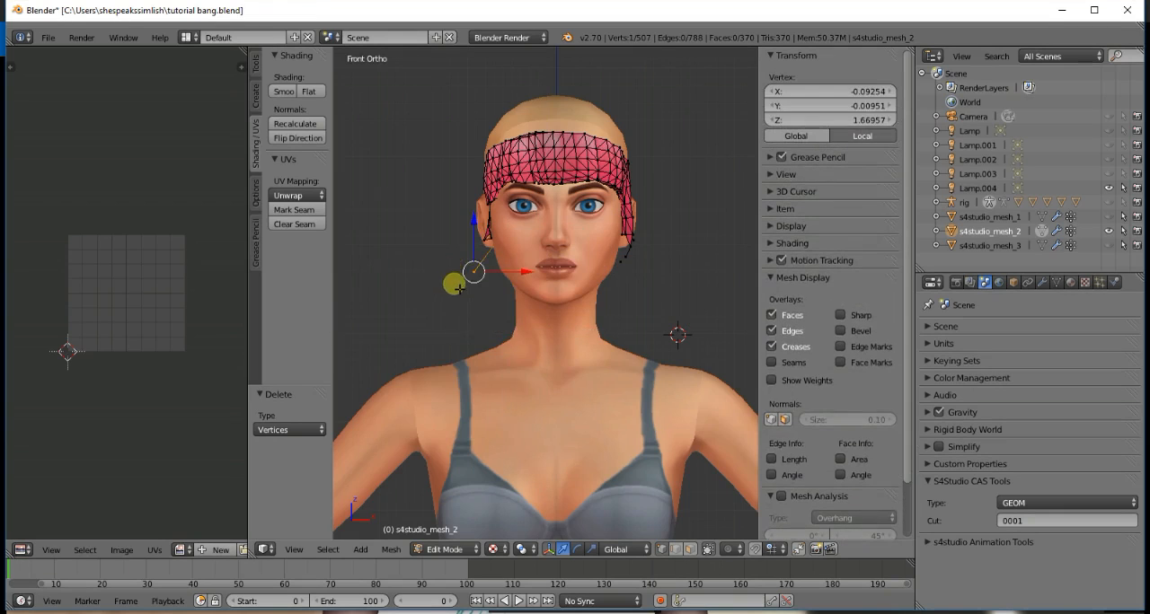
key("x")
left_click(453, 295)
key("x")
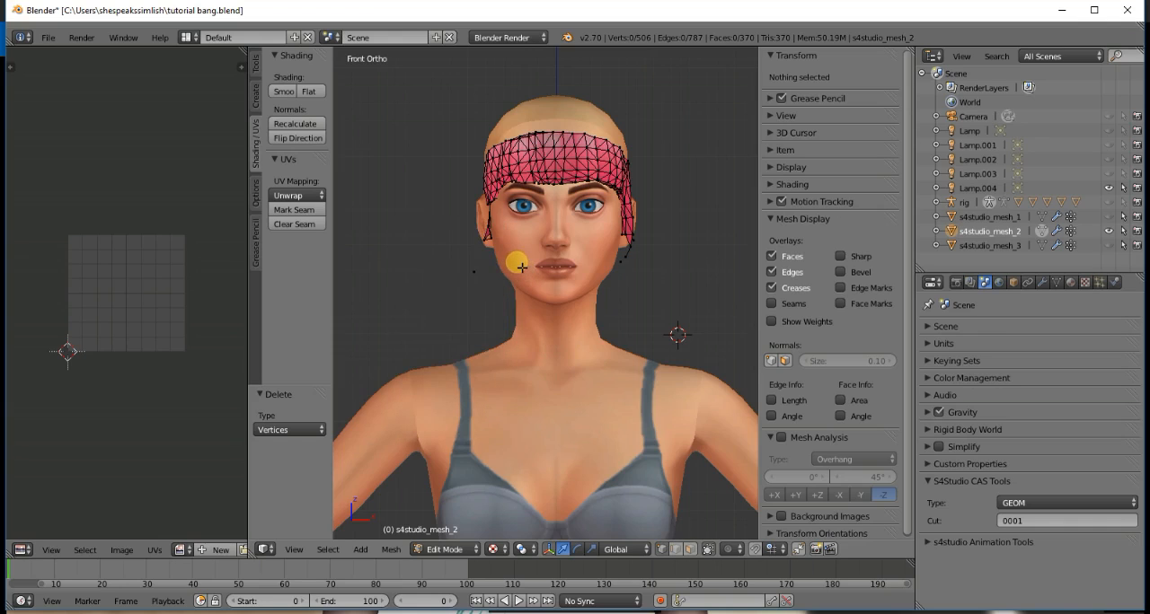
key("KP_4")
key("KP_4")
key("KP_4")
key("KP_4")
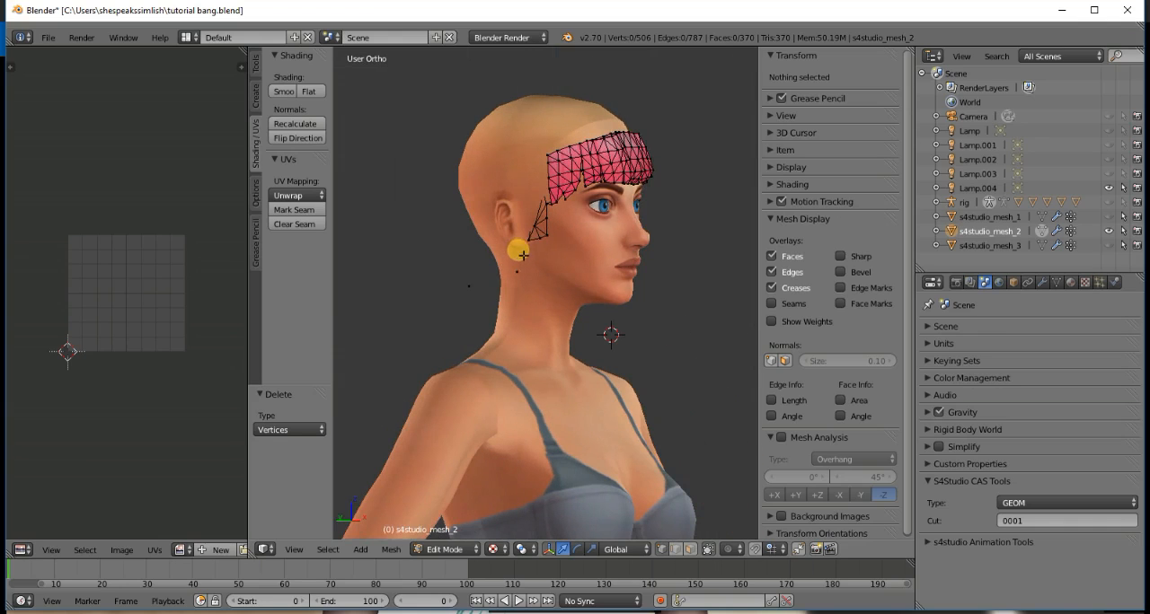
key("l")
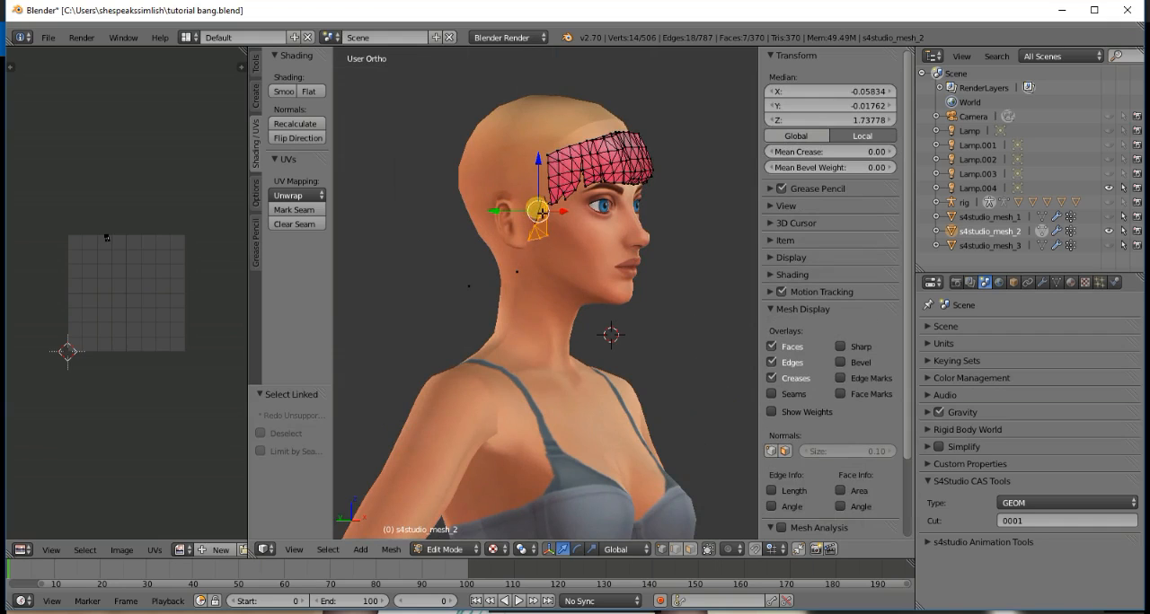
key("l")
key("KP_4")
key("KP_4")
key("KP_4")
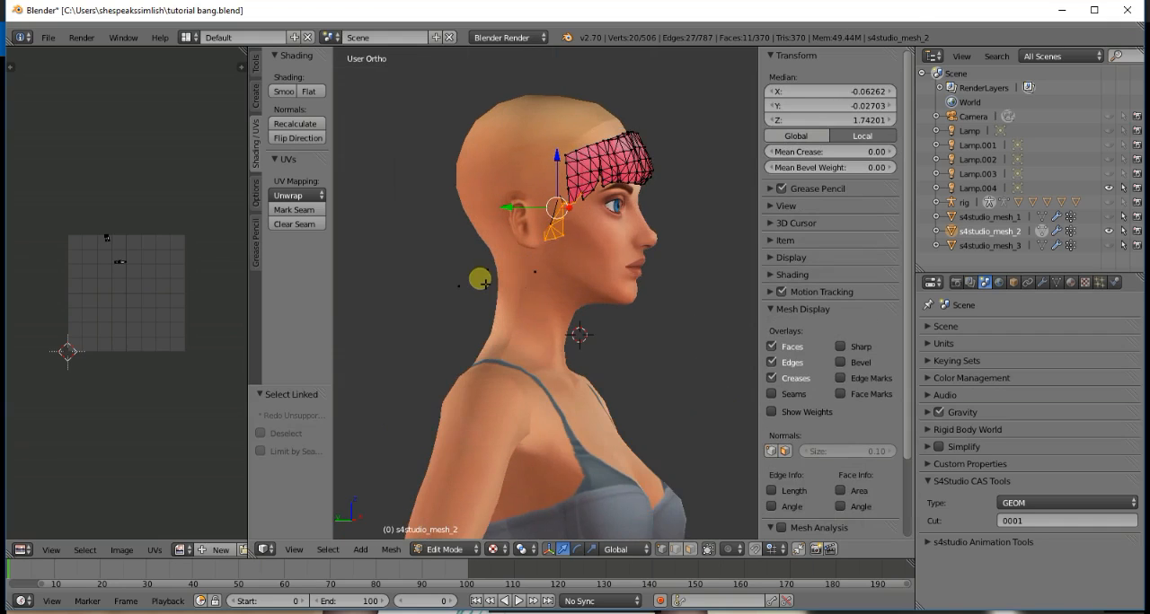
key("a")
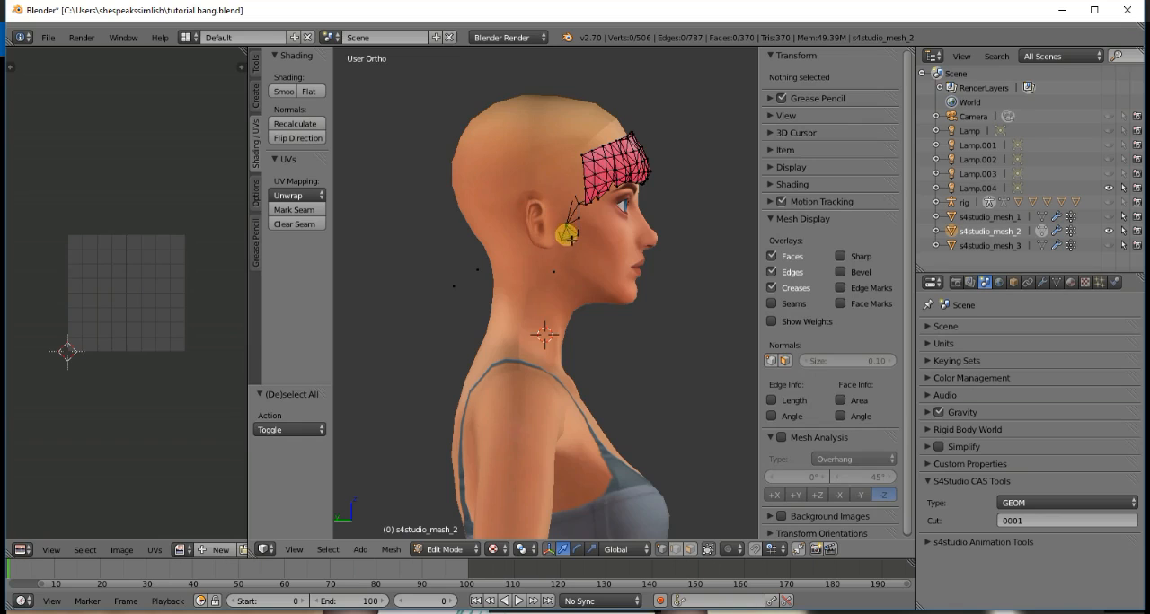
- Select the leftover linked strand pieces in front of the Sim's left ear and delete their vertices
key("l")
key("l")
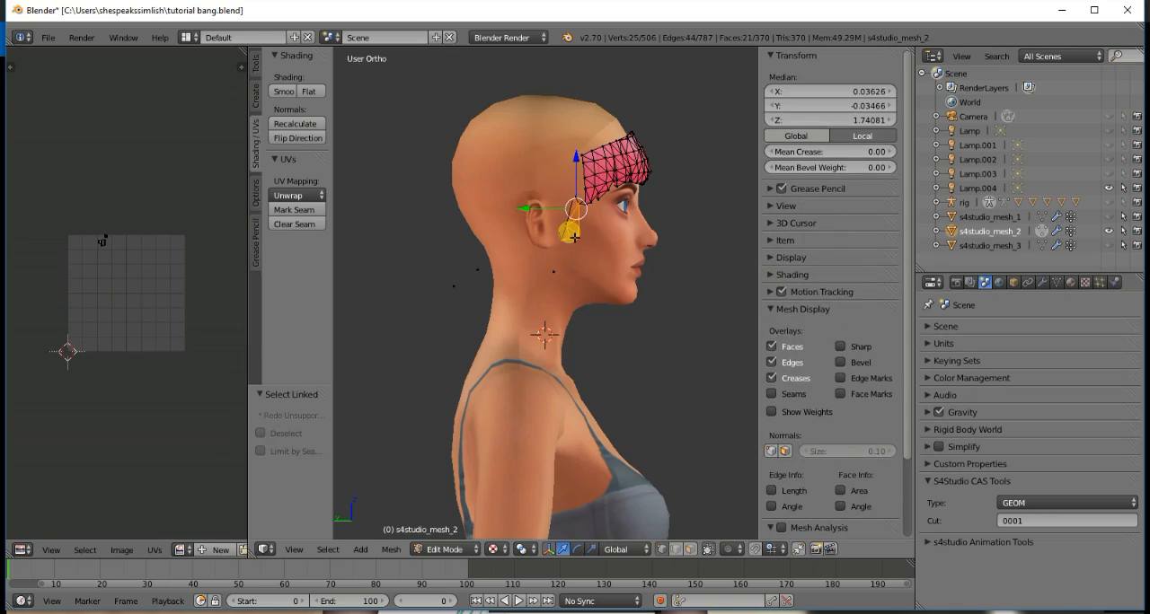
middle_click_drag(573, 238, 573, 240)
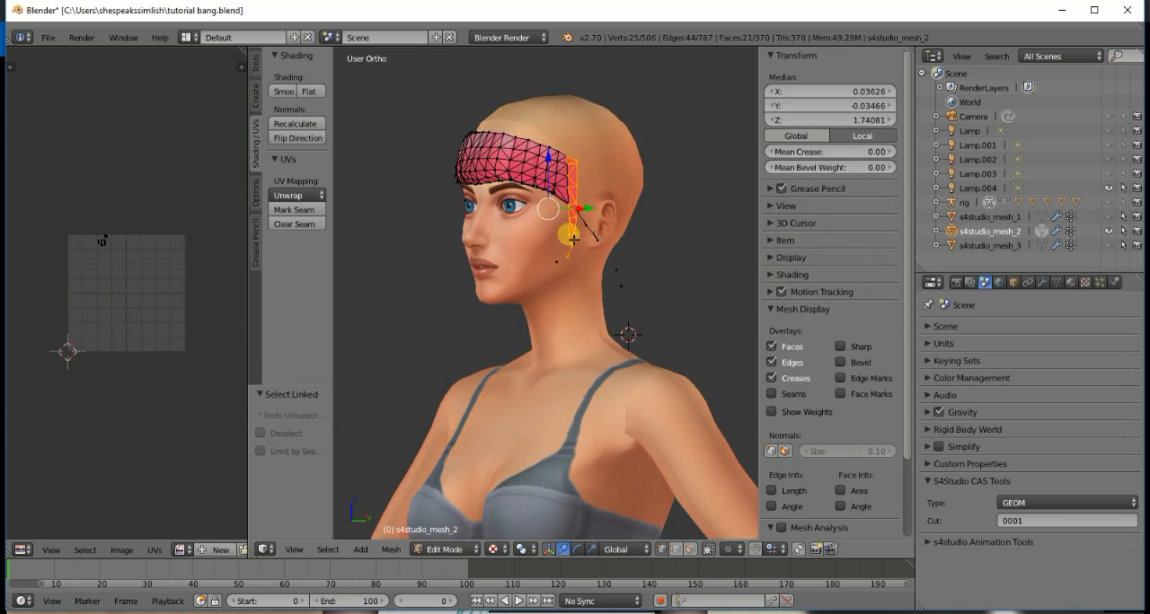
key("x")
left_click(572, 228)
key("l")
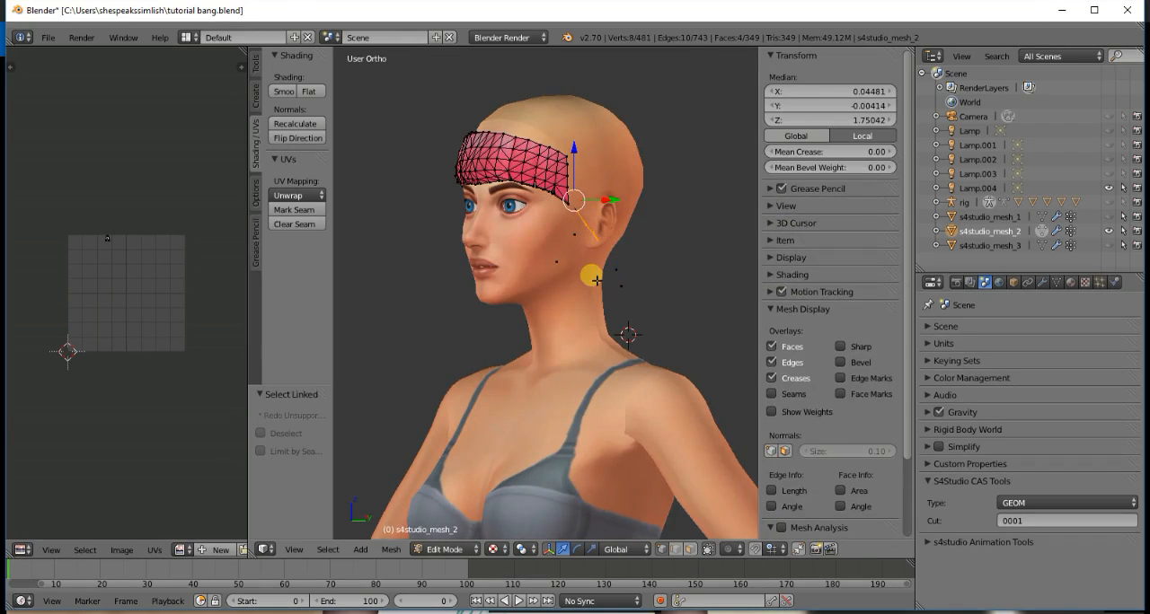
key("x")
left_click(596, 279)
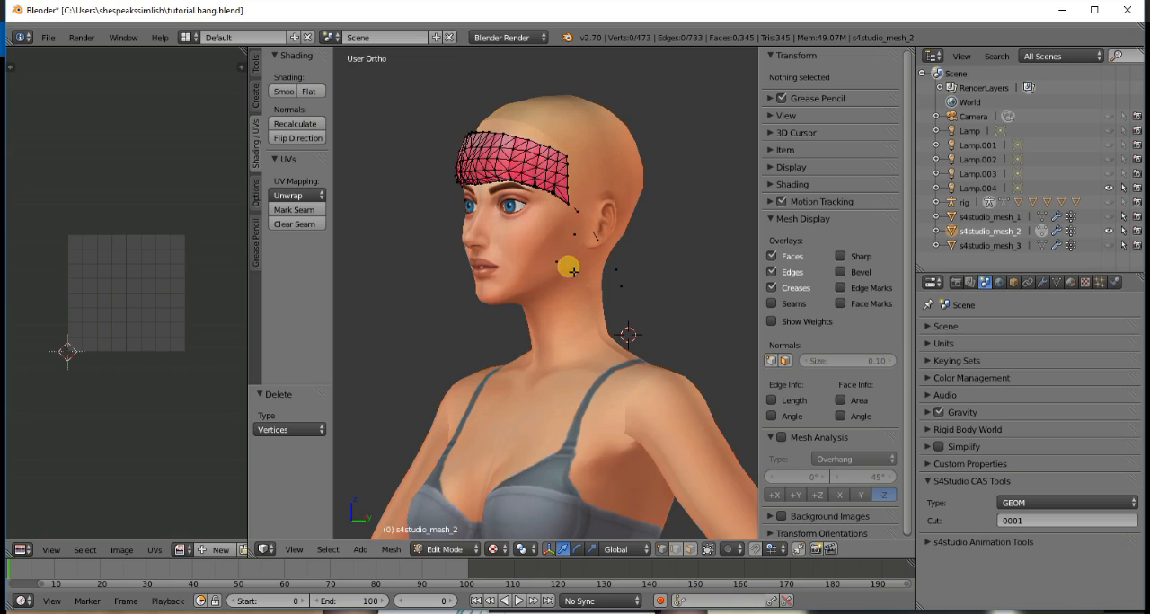
- Box-select and delete the stray vertices around the left jaw and neck, and delete the leftover vertex in front of the ear
key("b")
left_click_drag(547, 238, 652, 318)
key("x")
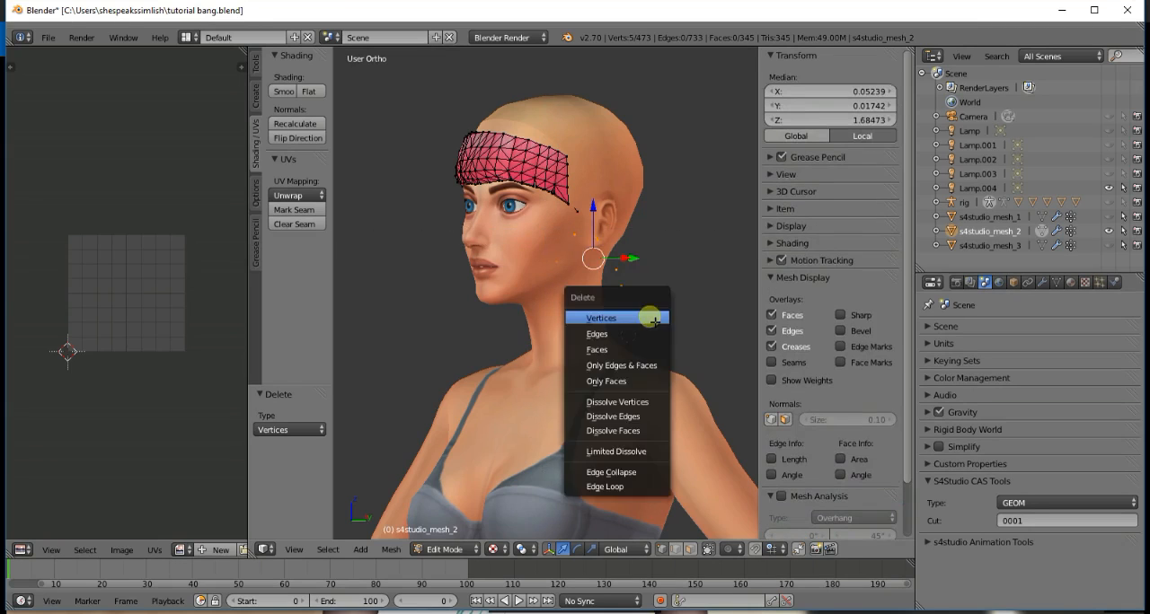
left_click(655, 319)
right_click(579, 212)
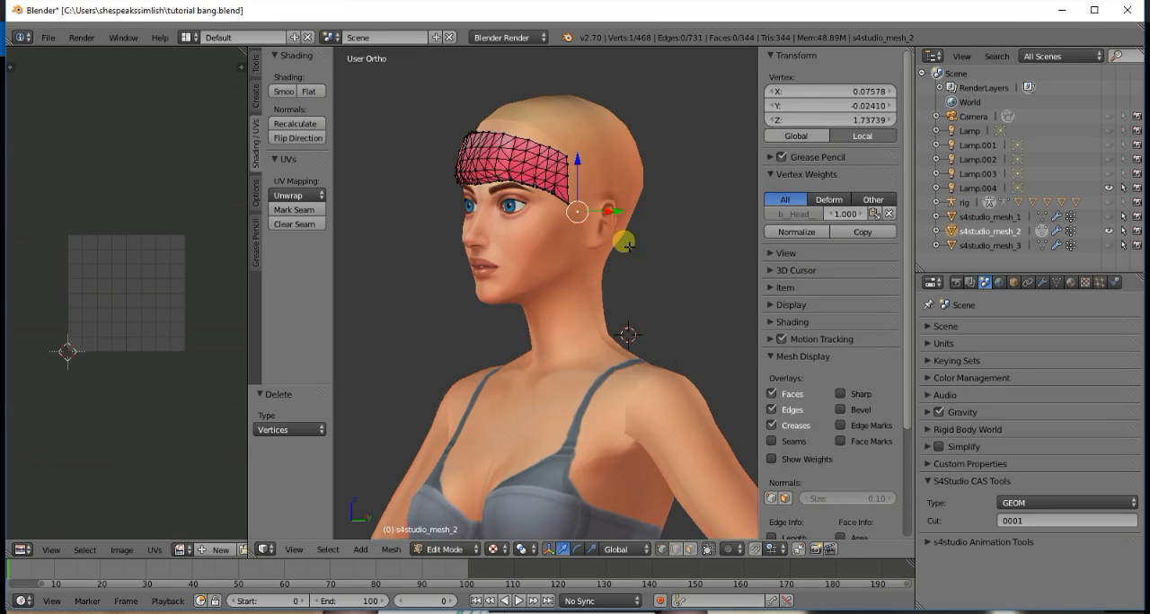
key("x")
left_click(629, 247)
- Delete the lowest leftover strand vertices one by one in front of the Sim's right ear
key("KP_4")
key("KP_4")
key("KP_4")
key("KP_4")
key("KP_4")
key("KP_4")
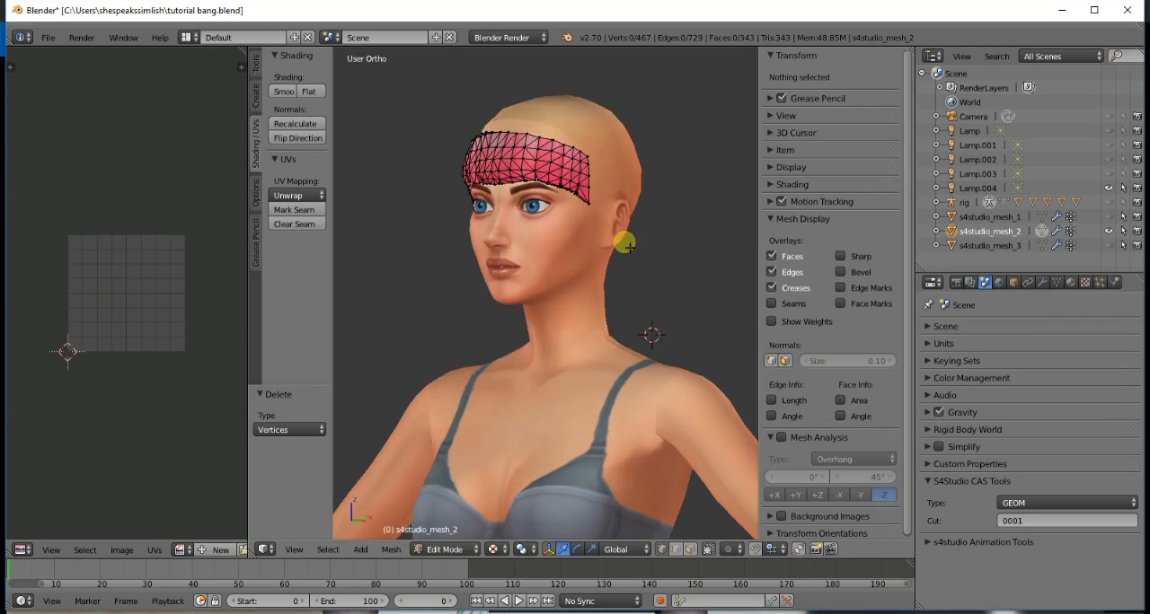
key("KP_4")
right_click(550, 239)
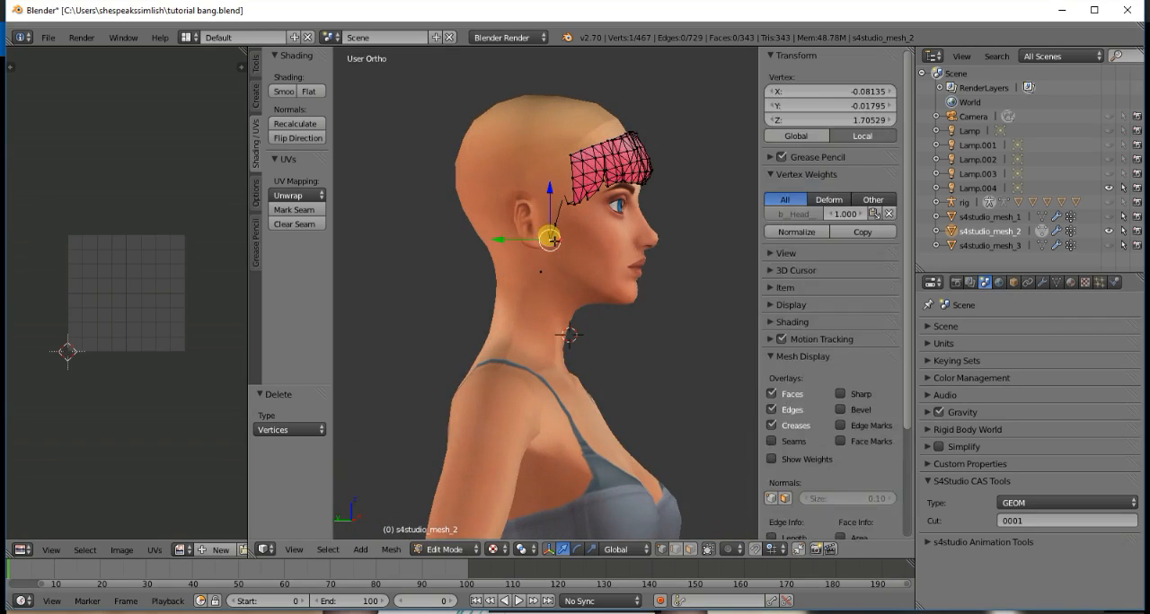
key("x")
left_click(550, 233)
right_click(557, 224)
key("x")
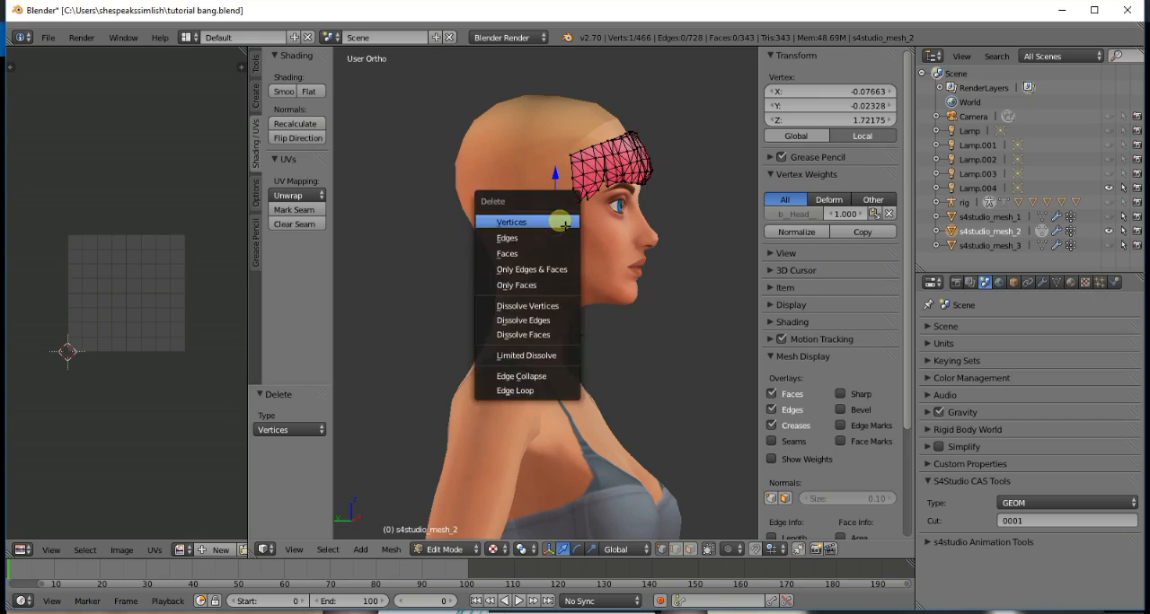
left_click(561, 223)
right_click(554, 244)
key("x")
left_click(549, 244)
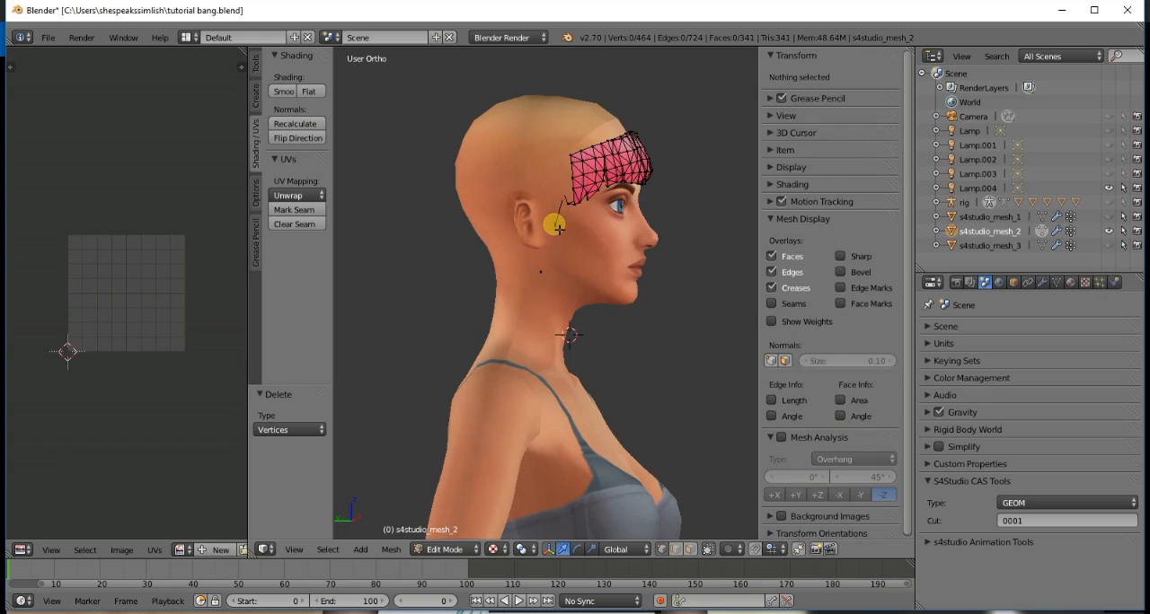
- Delete the remaining strand vertices between the right ear and the lower corner of the bangs
right_click(555, 226)
key("x")
left_click(557, 227)
right_click(559, 192)
key("x")
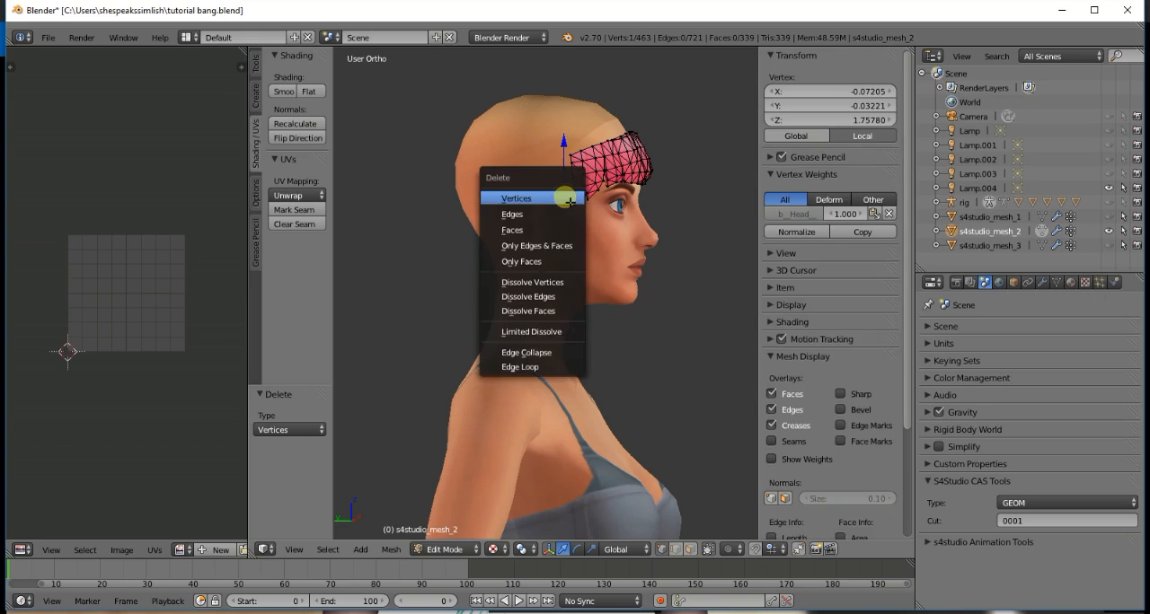
left_click(559, 188)
right_click(570, 207)
key("x")
left_click(570, 206)
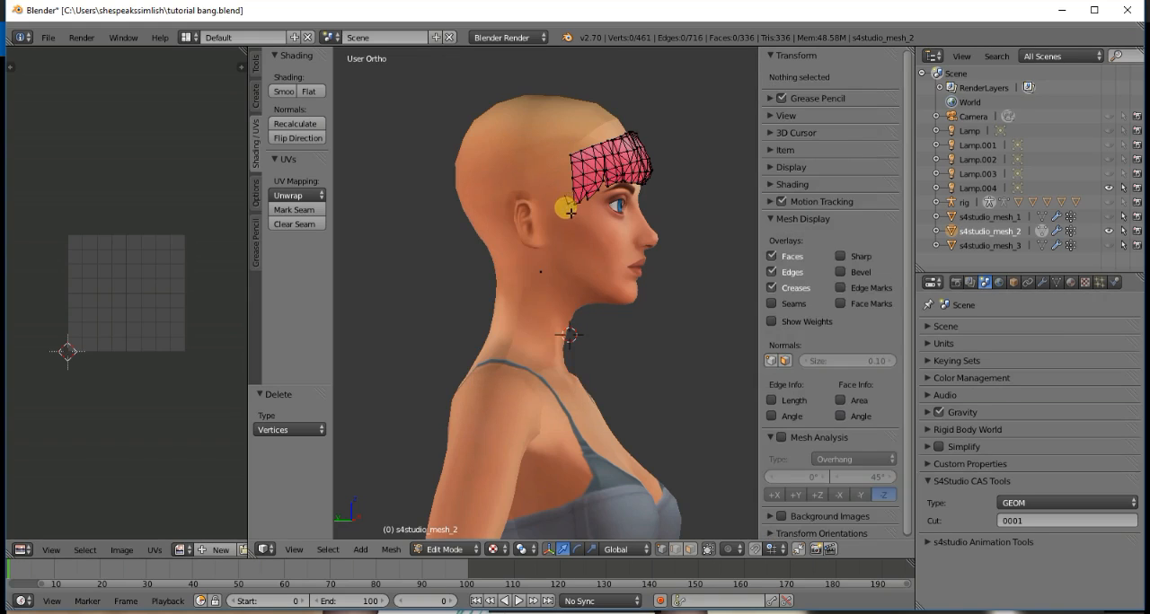
right_click(569, 208)
key("x")
left_click(569, 207)
- Delete the stray vertex below the right ear and the one floating beside the jaw
right_click(543, 269)
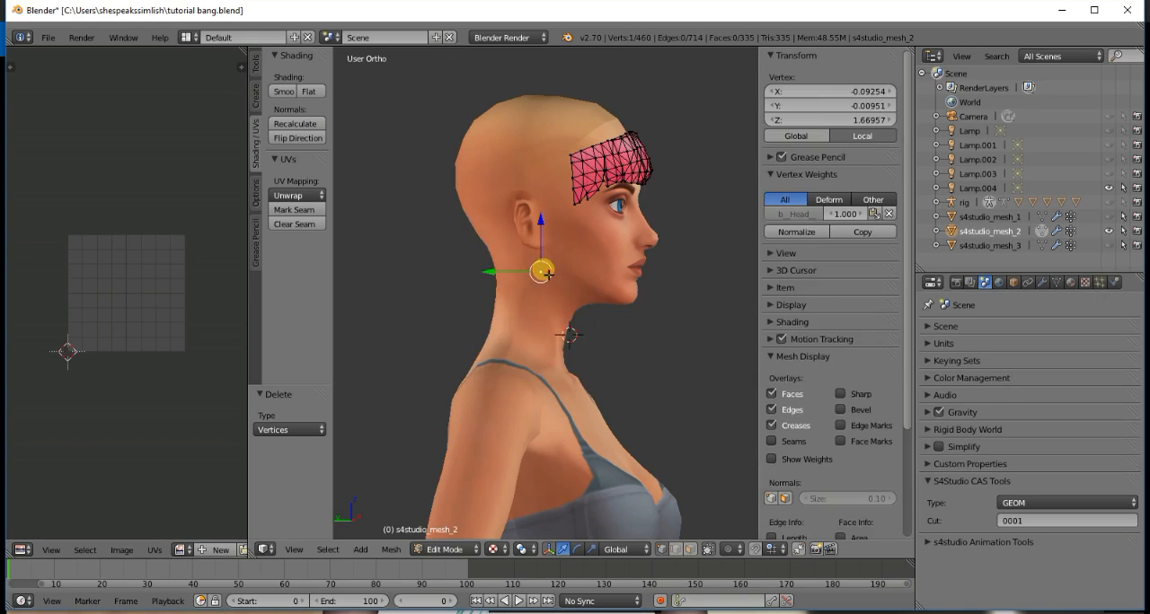
key("x")
left_click(544, 272)
key("KP_1")
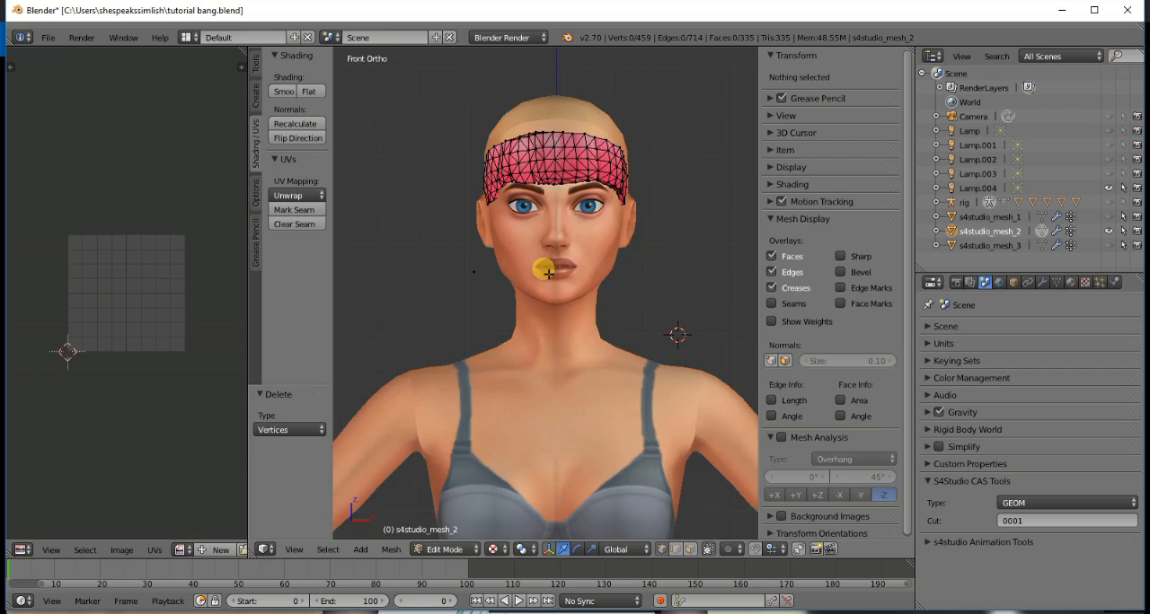
right_click(482, 276)
key("x")
left_click(485, 279)
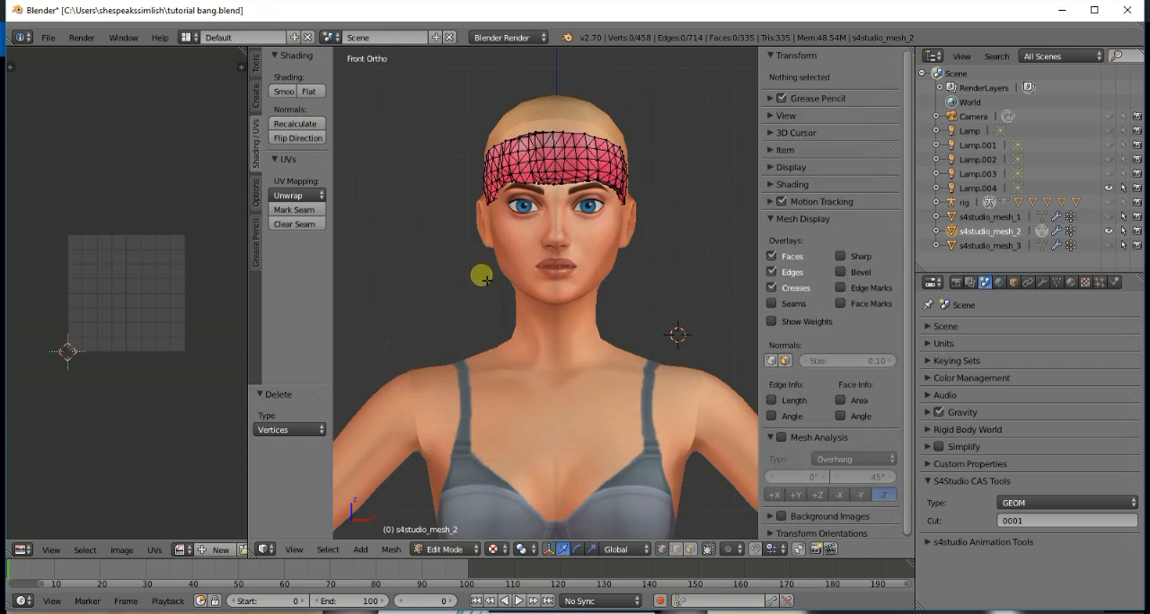
- Leave Edit Mode on the trimmed bangs mesh and save over the existing tutorial bang.blend file
key("KP_6")
key("KP_1")
key("Tab")
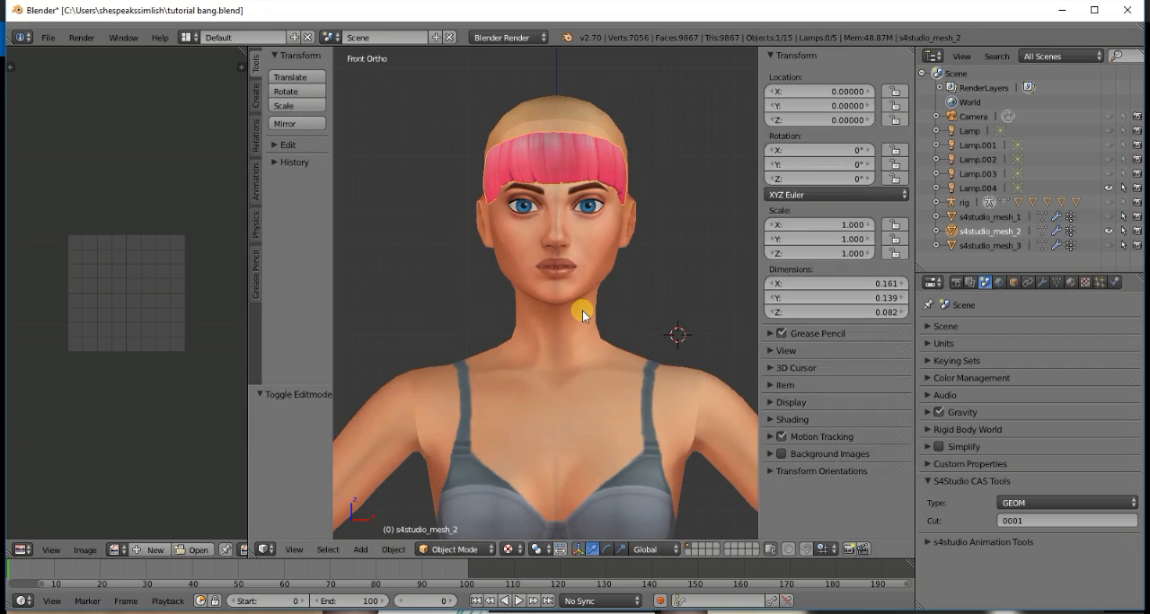
key("ctrl+s")
left_click(582, 309)
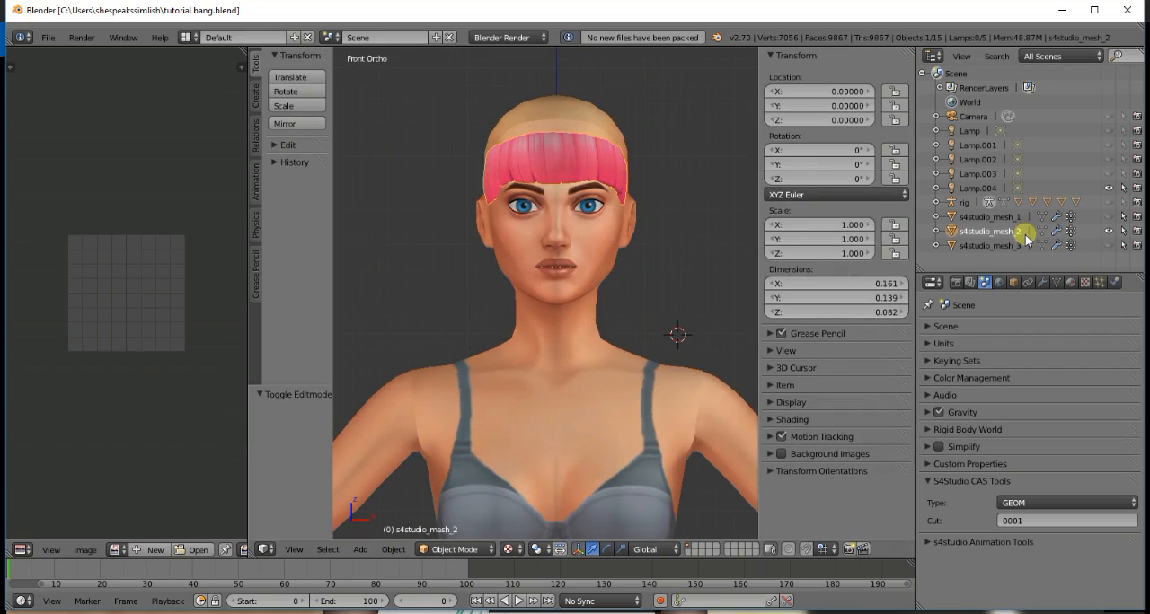
- Switch to the tutorial base.blend window and append the s4studio_mesh_2 object from tutorial bang.blend
left_click(378, 593)
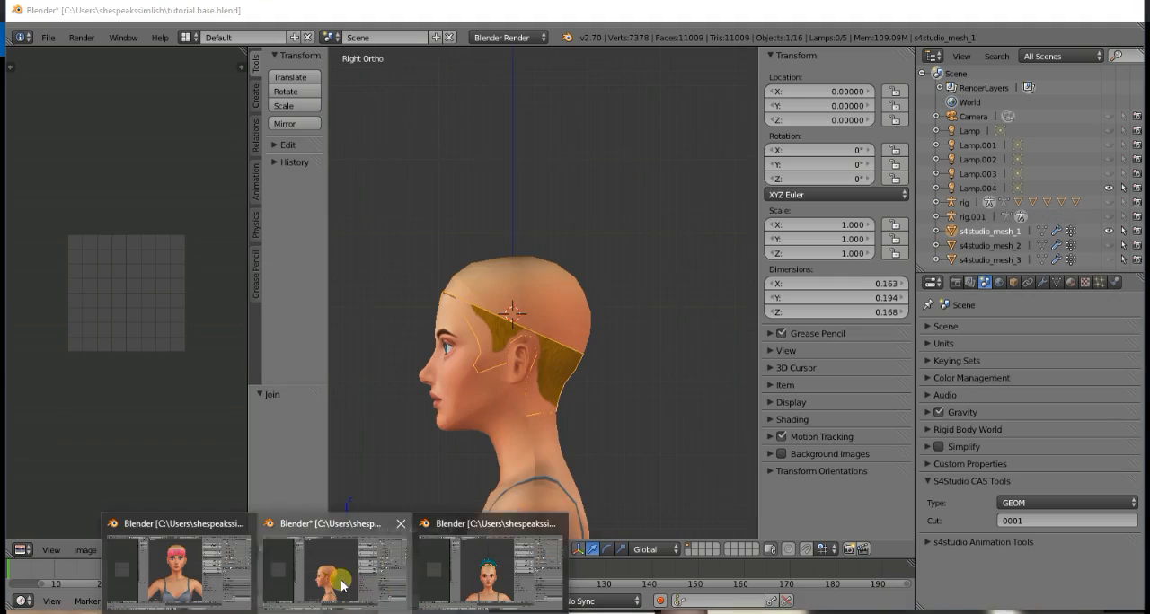
left_click(45, 38)
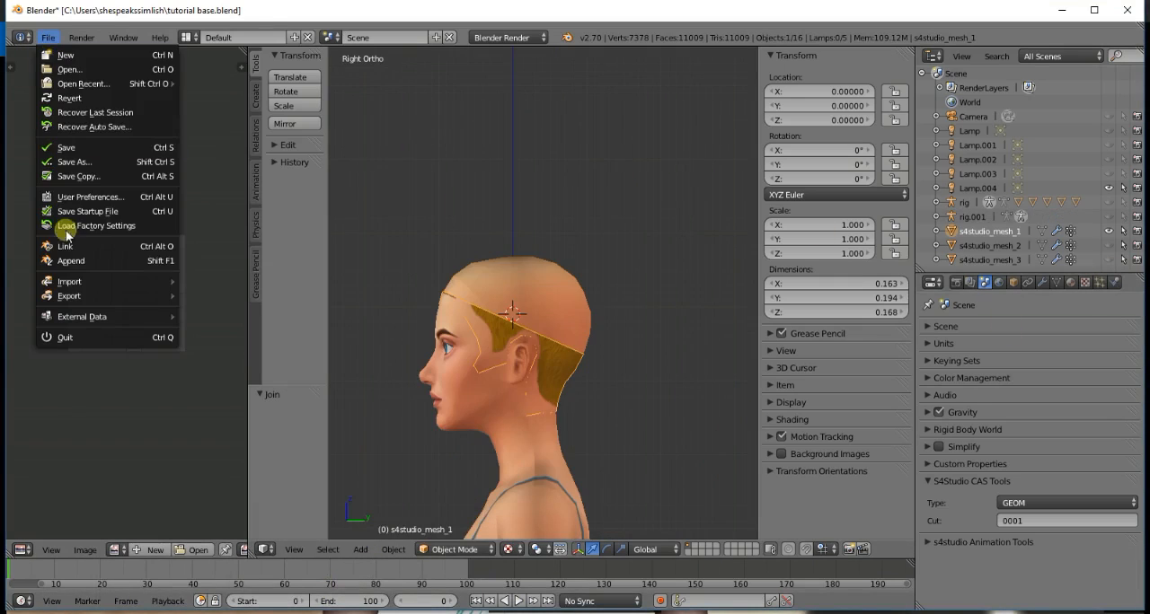
left_click(63, 259)
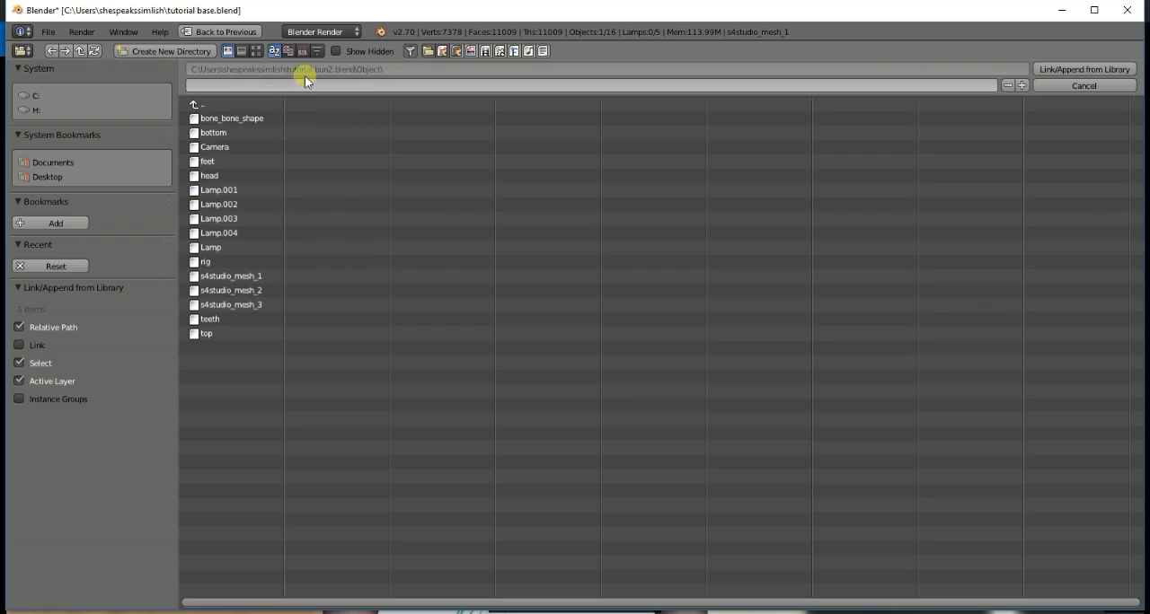
left_click(243, 104)
left_click(242, 104)
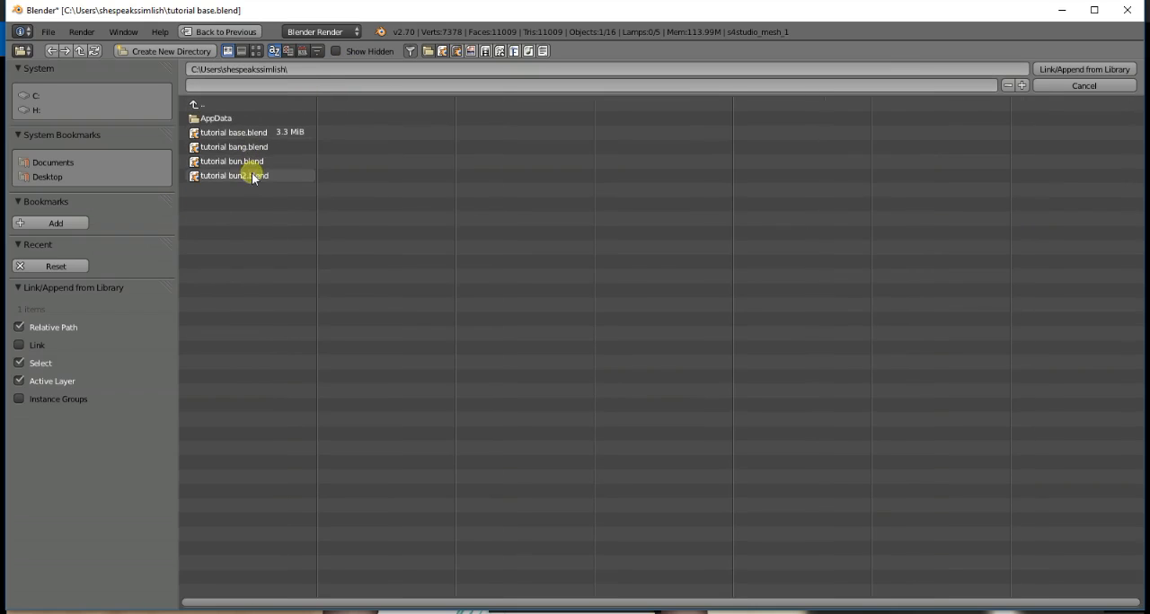
left_click(252, 146)
left_click(239, 232)
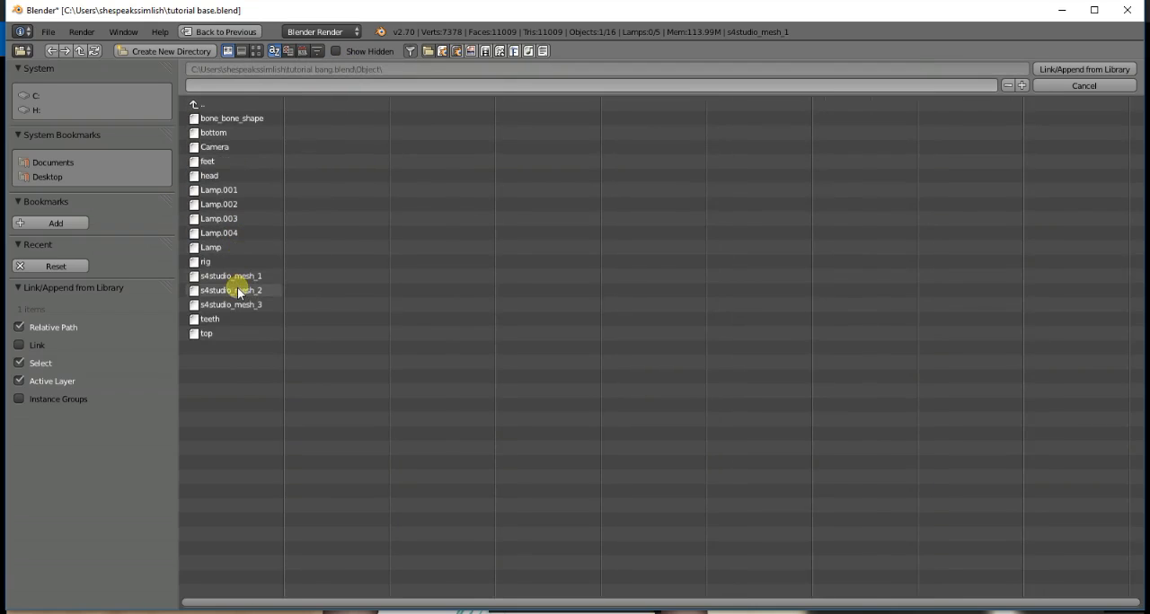
double_click(237, 288)
- Make the appended bangs mesh s4studio_mesh_2.001 the active object and put it in Sculpt Mode
key("KP_6")
key("KP_6")
key("KP_6")
key("KP_6")
key("KP_6")
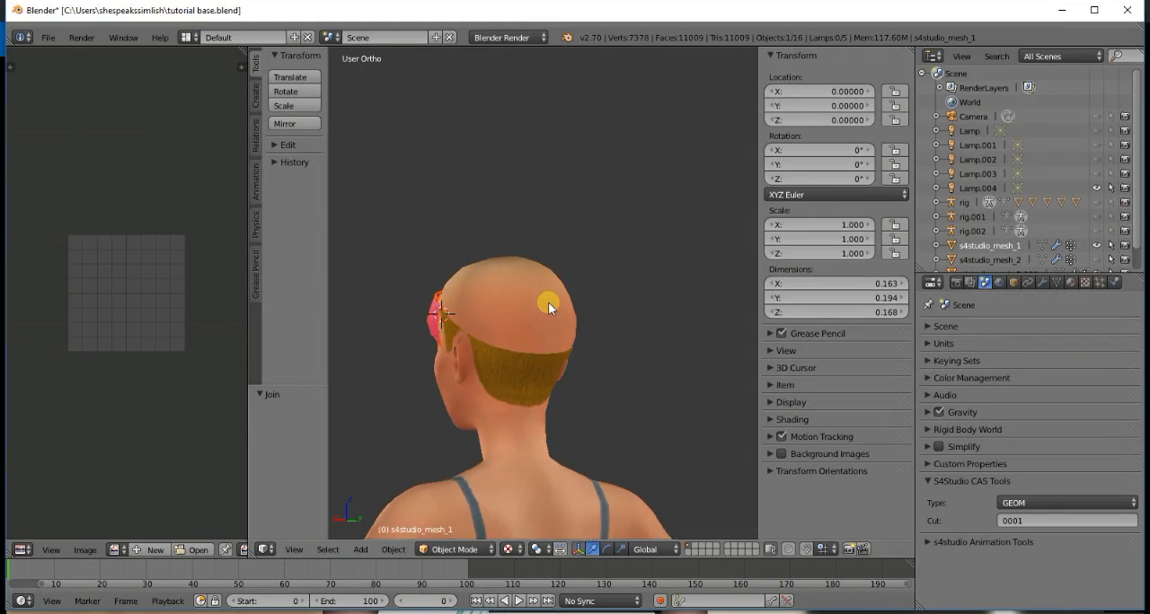
scroll(548, 303, "up", 4)
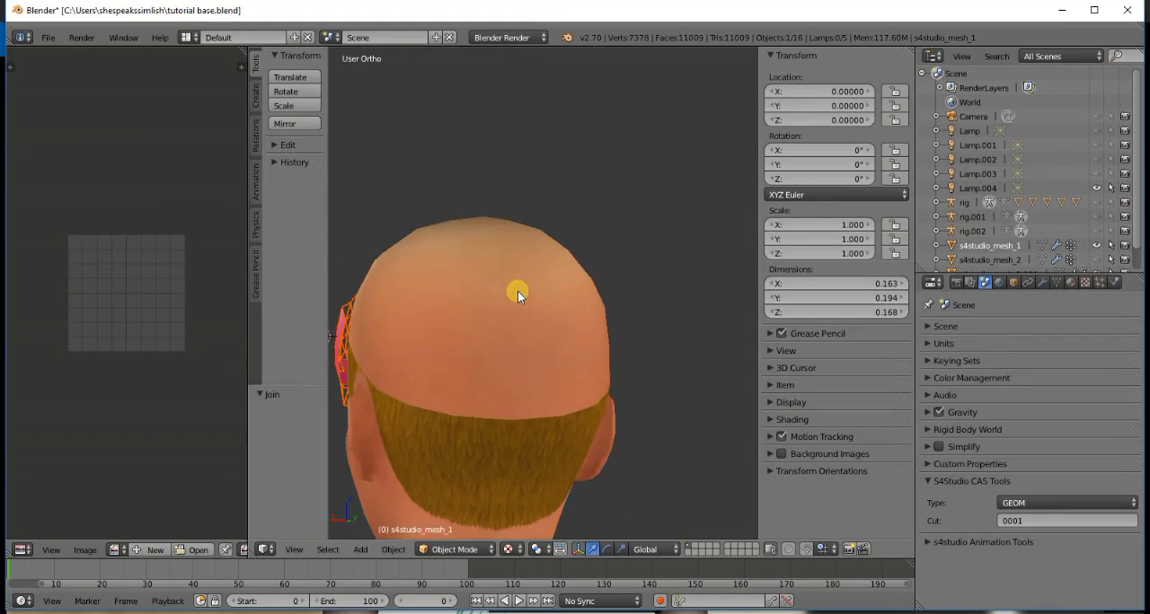
scroll(517, 291, "down", 1)
scroll(1033, 231, "down", 1)
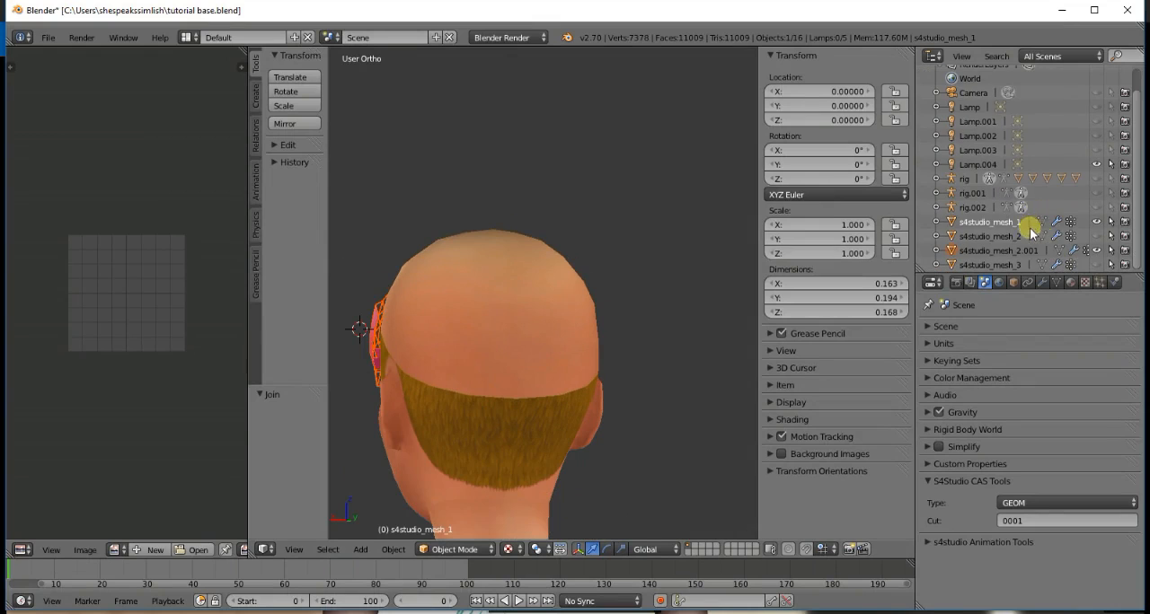
left_click(1040, 250)
left_click(455, 548)
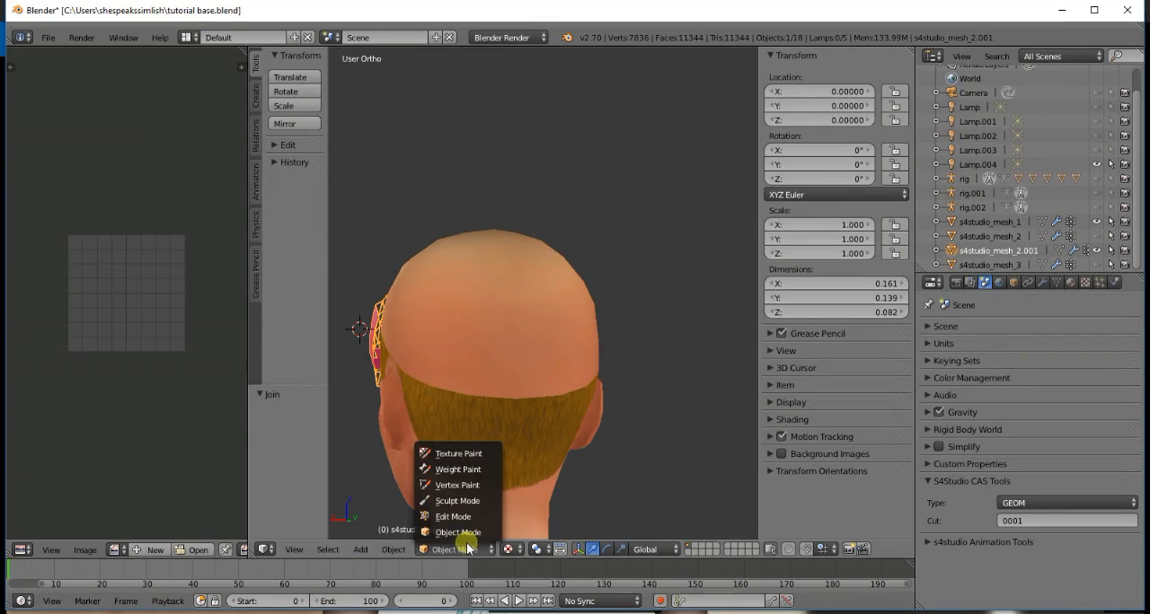
left_click(457, 500)
- Choose the Grab brush and pull the side edge of the bangs inward against the head
scroll(398, 423, "up", 1)
scroll(398, 423, "up", 1)
scroll(394, 426, "down", 1)
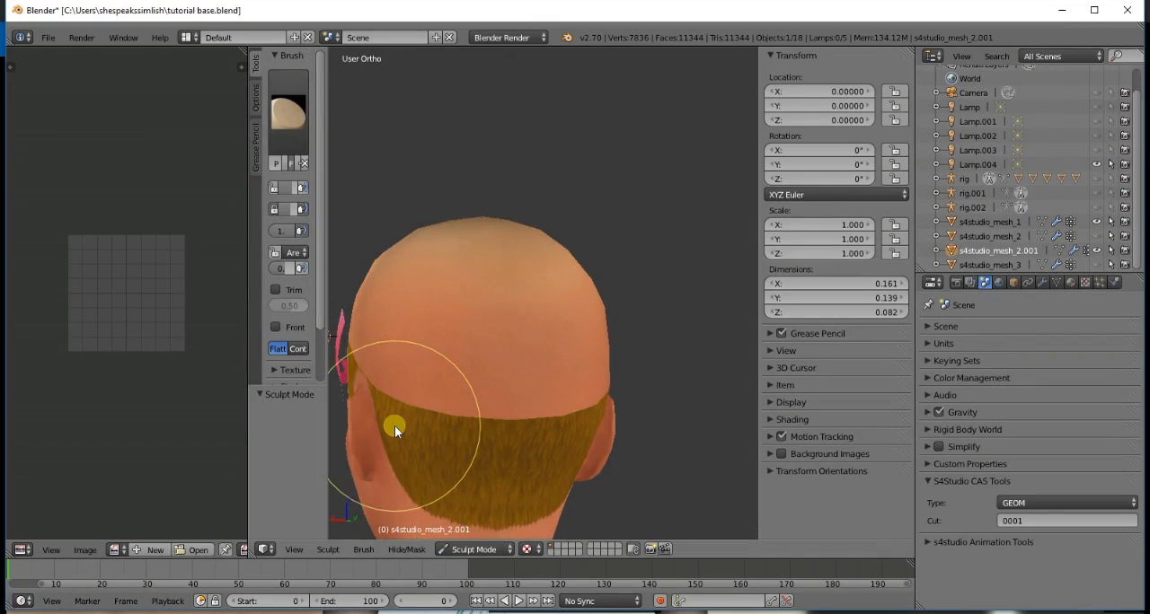
scroll(394, 426, "down", 6, "ctrl")
scroll(395, 427, "up", 2)
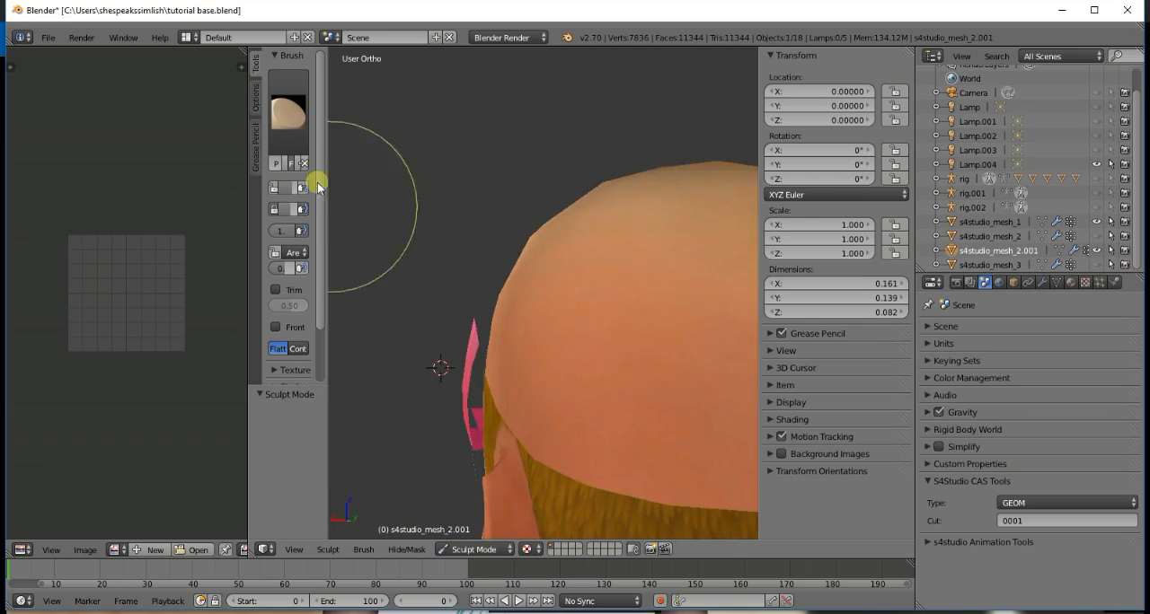
left_click(288, 112)
left_click(705, 189)
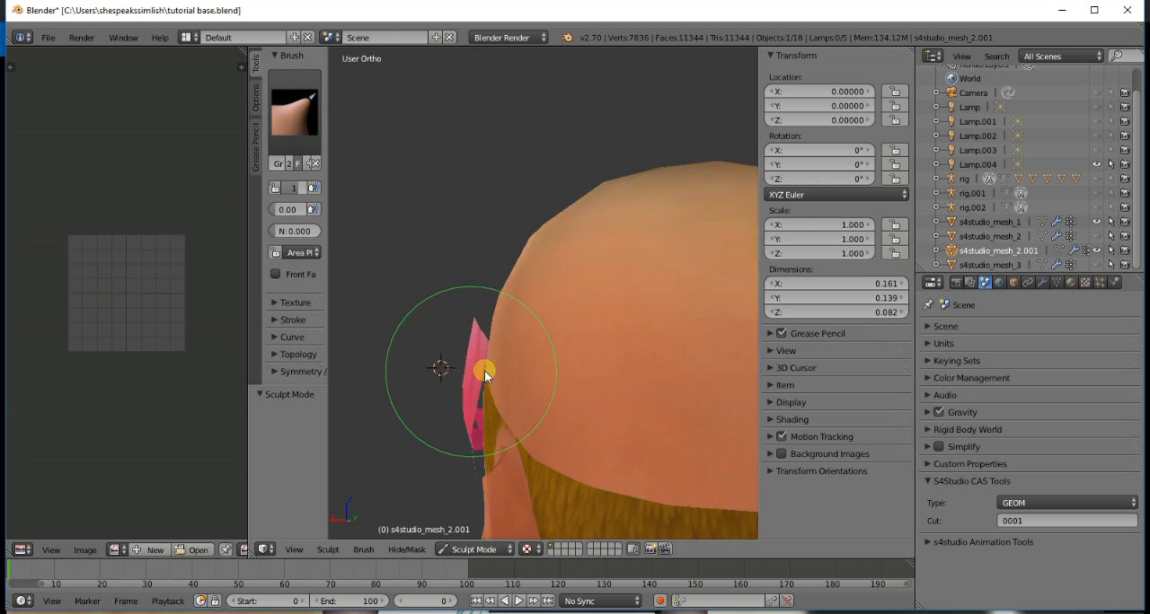
mouse_move(483, 370)
left_mouse_down()
mouse_move(454, 423)
mouse_move(483, 430)
left_mouse_up()
- Make the base hair mesh s4studio_mesh_1 the active object and put it in Sculpt Mode
scroll(474, 449, "down", 2)
key("KP_4")
key("KP_4")
key("KP_4")
key("KP_4")
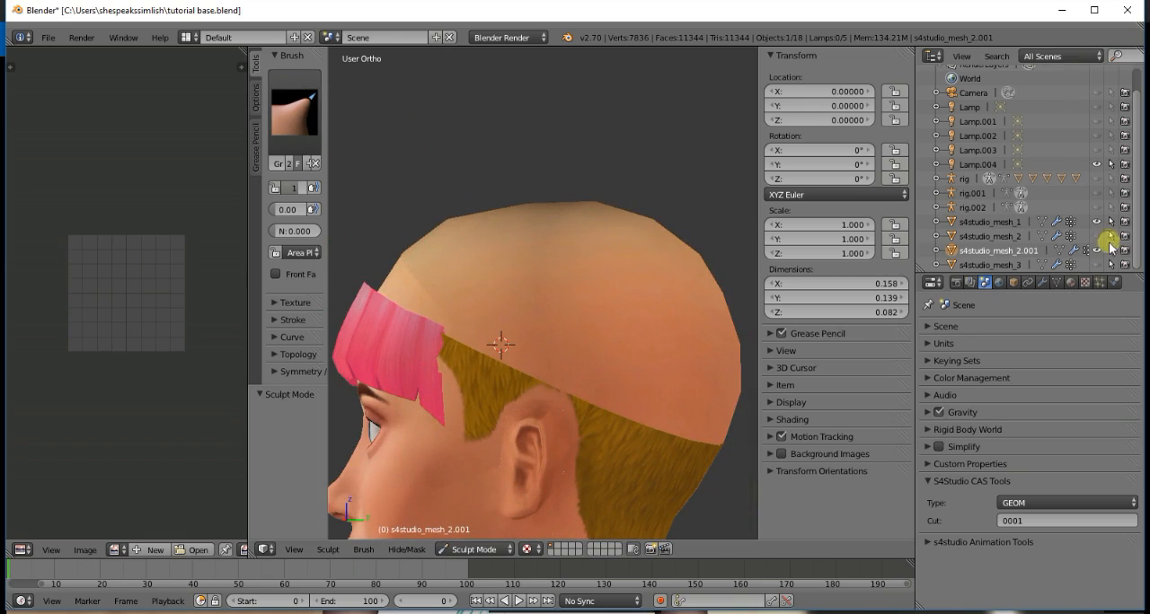
left_click(1006, 236)
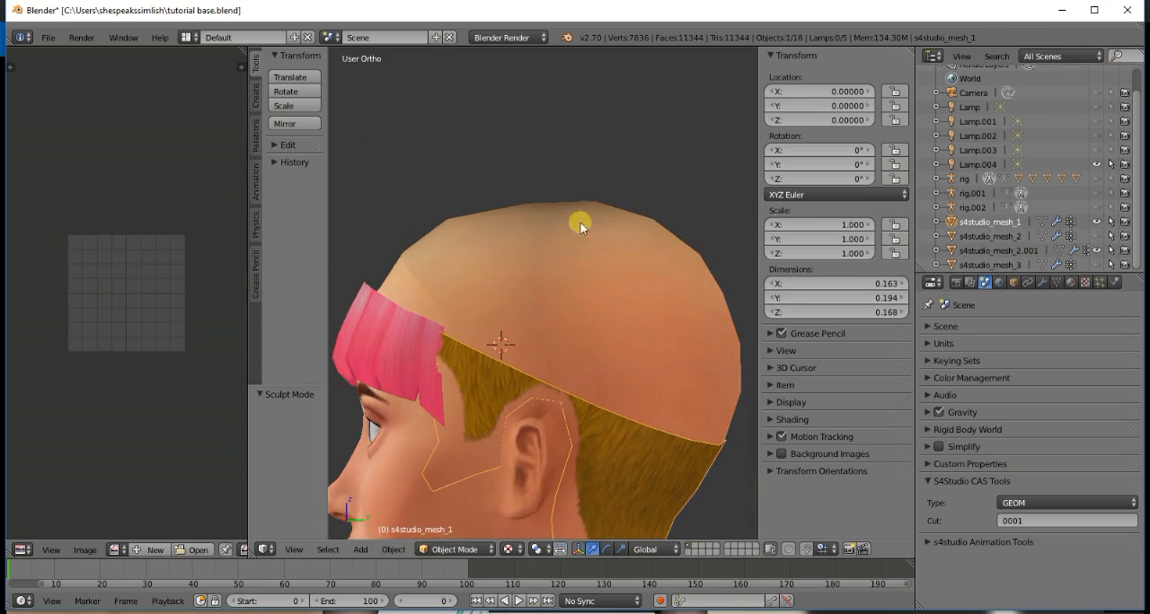
left_click(454, 548)
left_click(458, 500)
scroll(295, 67, "down", 5)
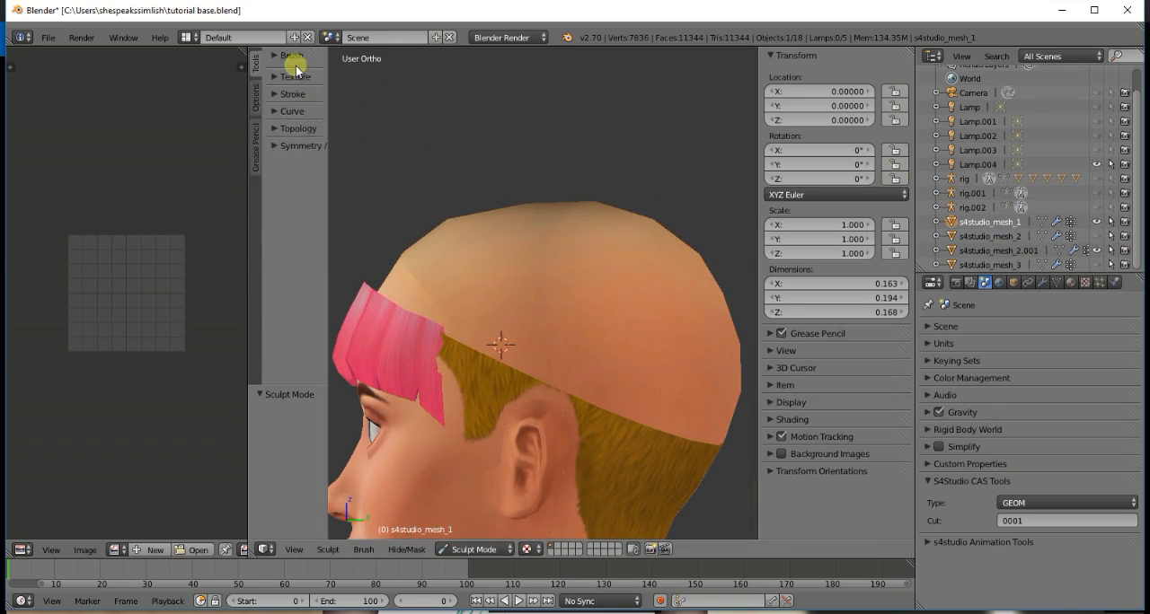
scroll(280, 59, "up", 5)
- Try the Flatten/Contrast brush on the base mesh and return to the Grab brush
left_click(296, 110)
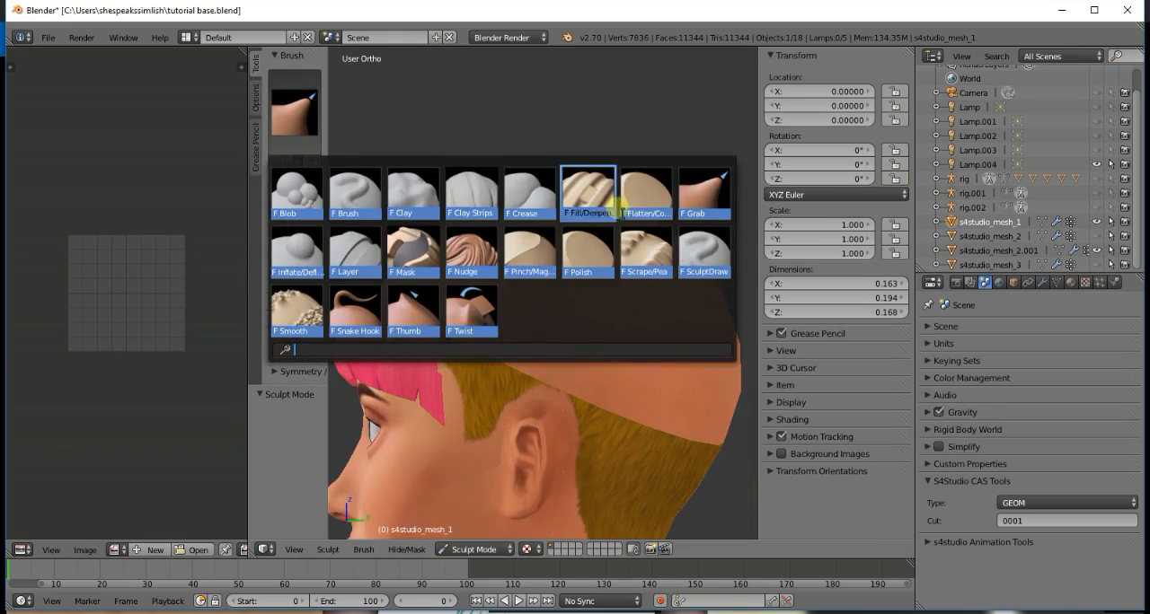
left_click(560, 255)
mouse_move(445, 358)
left_mouse_down()
mouse_move(441, 331)
mouse_move(501, 344)
mouse_move(411, 362)
mouse_move(429, 368)
mouse_move(402, 273)
left_mouse_up()
left_click(290, 110)
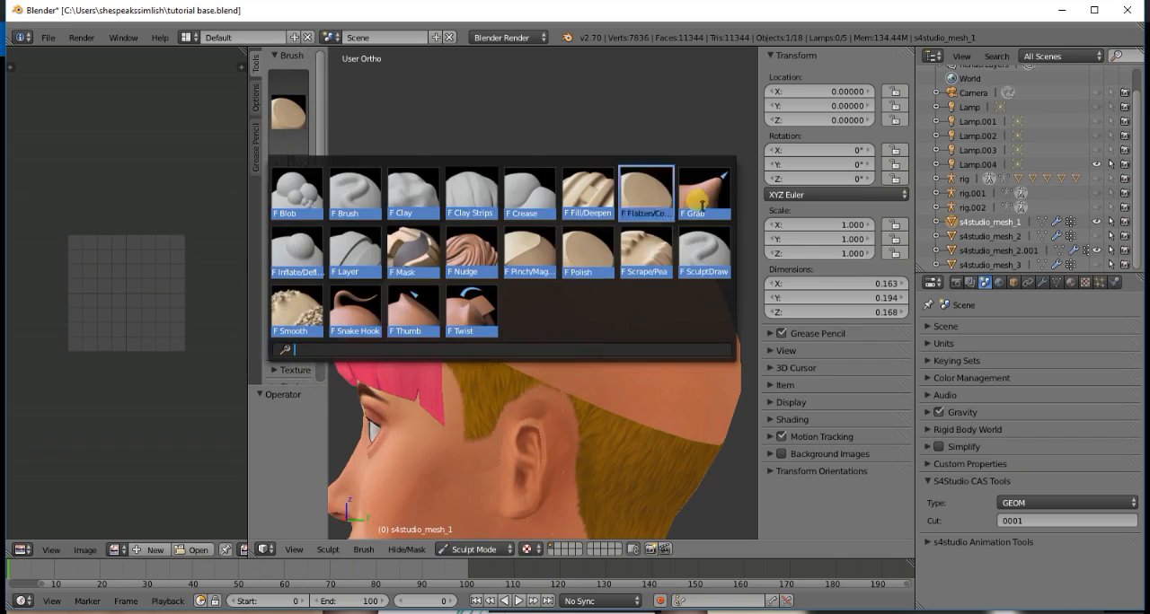
left_click(572, 322)
left_click_drag(571, 321, 468, 370)
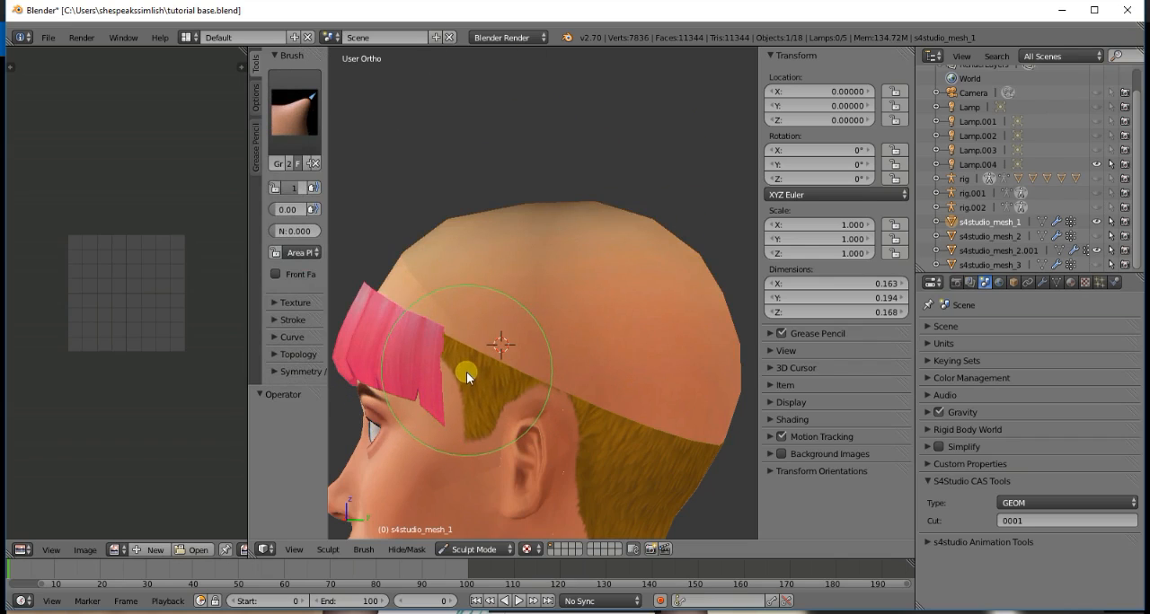
- Make the bangs mesh s4studio_mesh_2.001 active again and pull its opposite side edge inward against the head with the Grab brush
key("KP_4")
key("KP_4")
key("KP_4")
key("KP_4")
key("KP_4")
key("KP_4")
key("KP_4")
key("KP_4")
key("KP_4")
key("KP_4")
key("KP_4")
key("KP_4")
key("KP_4")
key("KP_4")
key("KP_4")
key("KP_4")
key("KP_4")
key("KP_4")
key("KP_4")
key("KP_4")
key("KP_4")
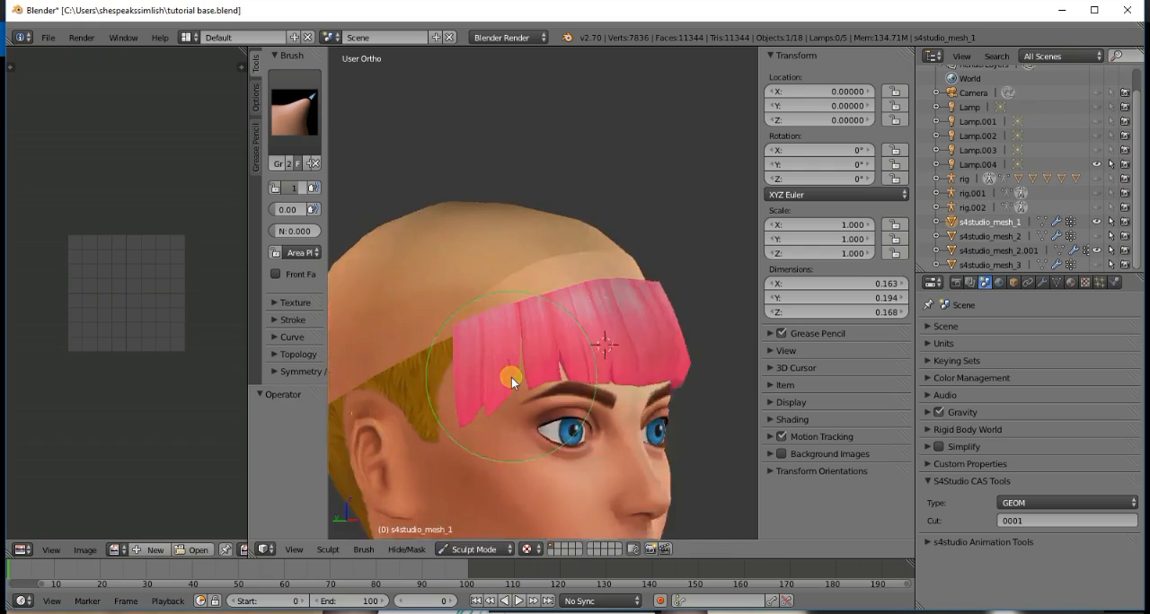
key("KP_4")
key("KP_4")
key("KP_4")
key("KP_4")
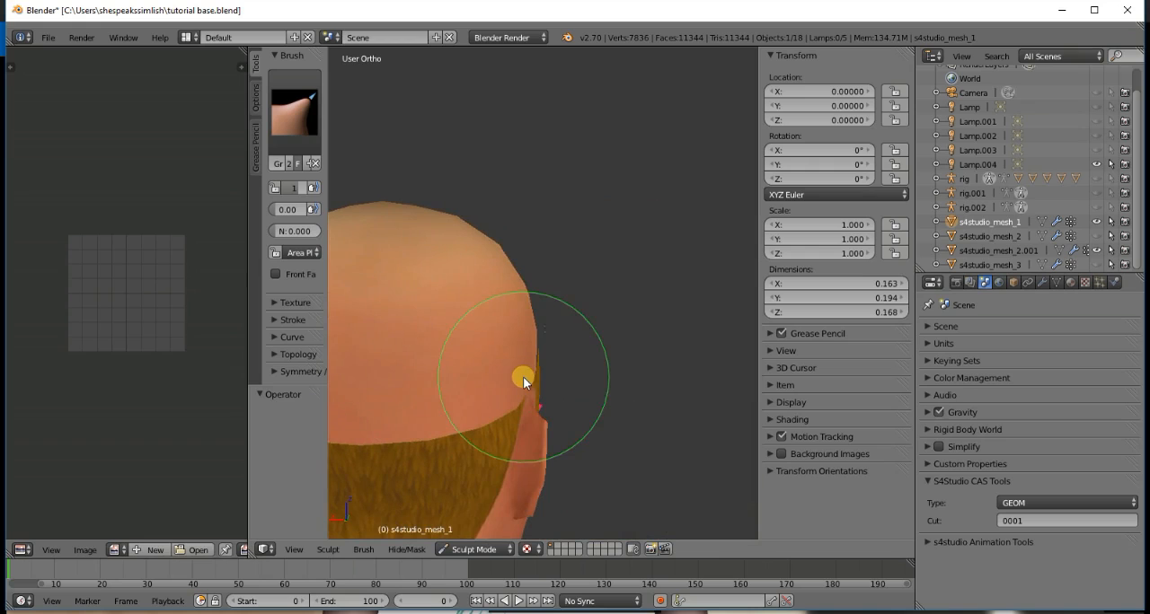
key("KP_4")
key("KP_4")
key("KP_4")
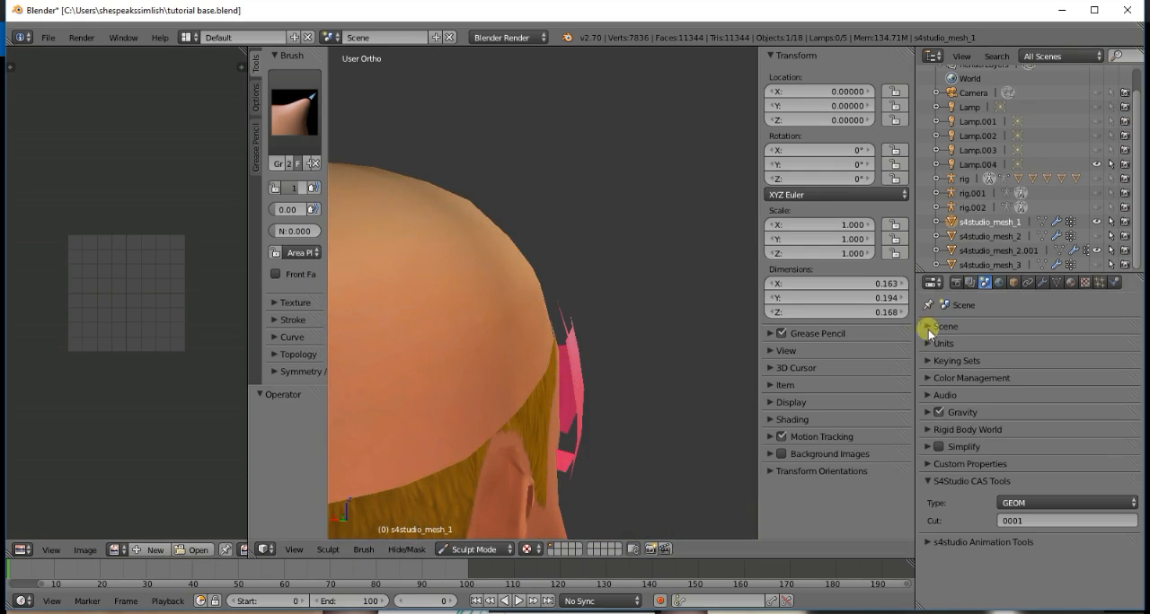
left_click(988, 250)
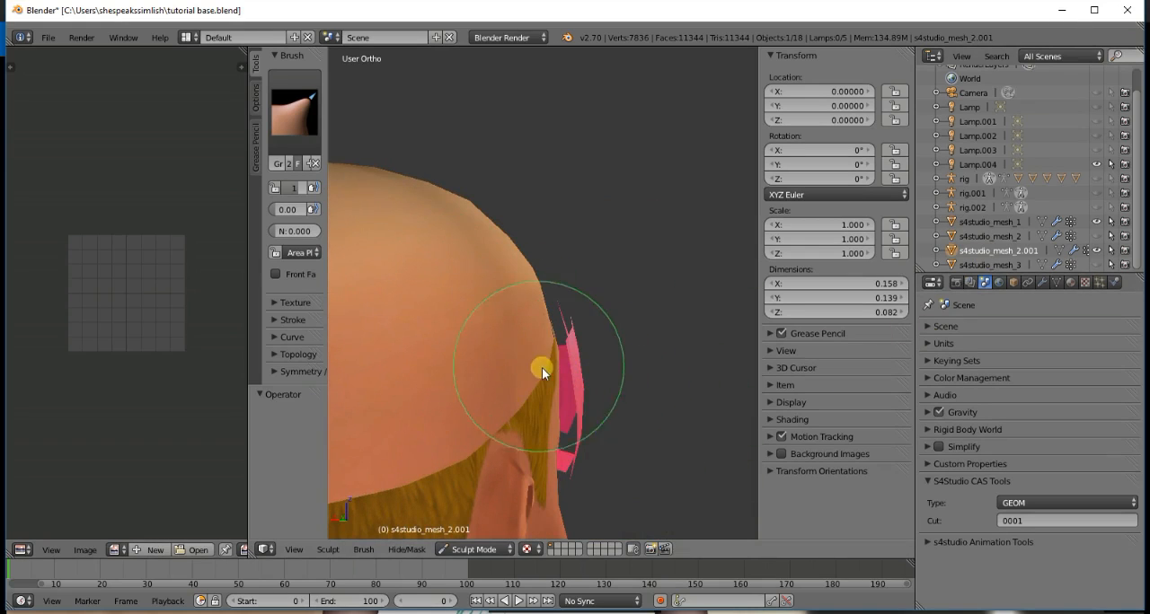
mouse_move(567, 382)
left_mouse_down()
mouse_move(565, 401)
mouse_move(578, 408)
mouse_move(561, 408)
mouse_move(558, 352)
mouse_move(565, 469)
mouse_move(555, 470)
mouse_move(588, 462)
left_mouse_up()
key("KP_1")
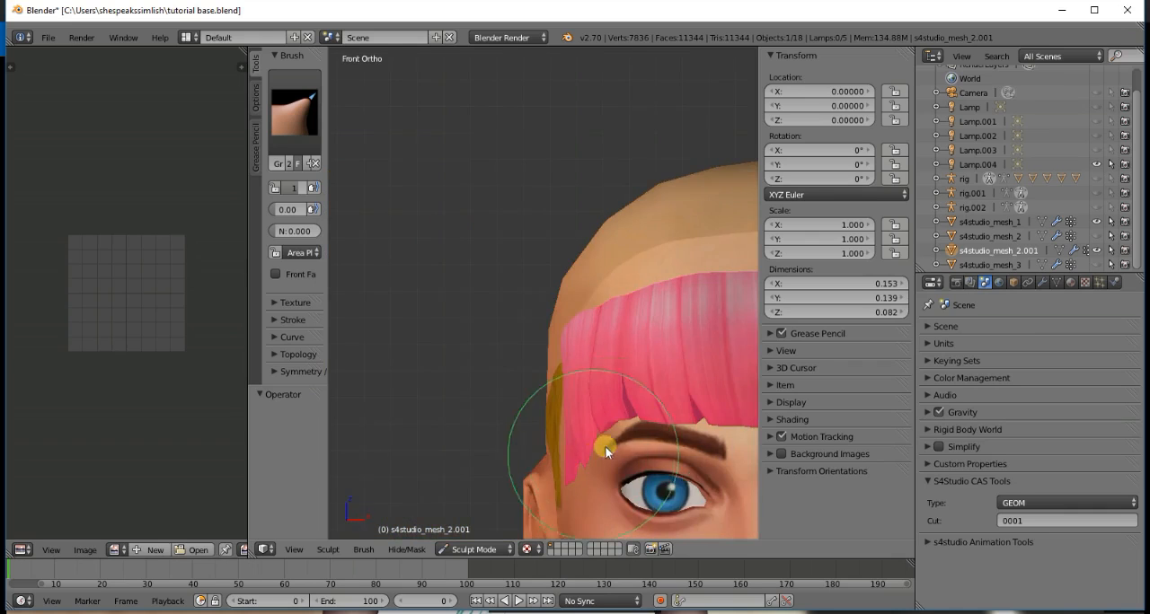
- Nudge the part of the bangs still sticking out beside the temple closer to the head
scroll(620, 436, "down", 2)
key("KP_4")
key("KP_4")
key("KP_4")
key("KP_4")
key("KP_4")
key("KP_4")
key("KP_4")
key("KP_4")
key("KP_4")
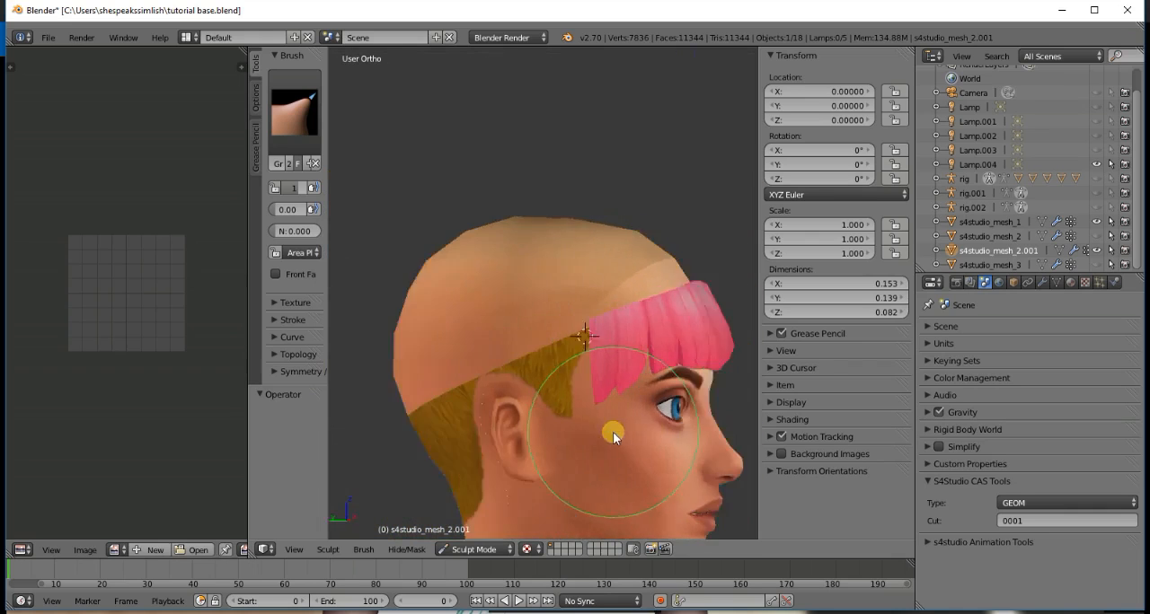
key("KP_4")
key("KP_4")
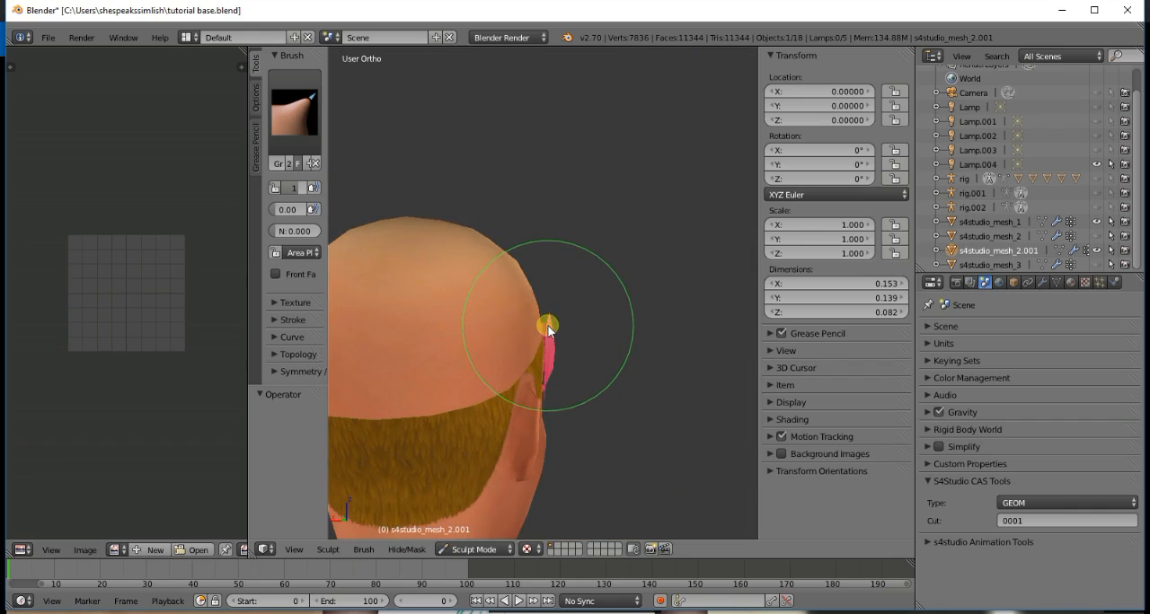
left_click_drag(545, 330, 544, 382)
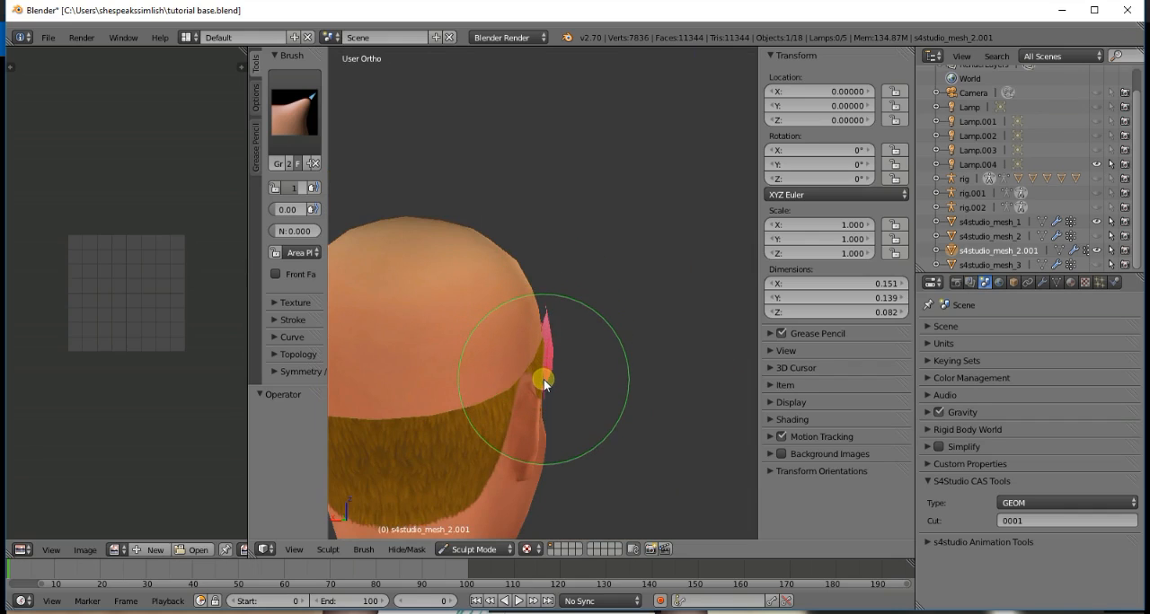
- Examine the fit of the bangs on the head from the back, front and side
key("KP_4")
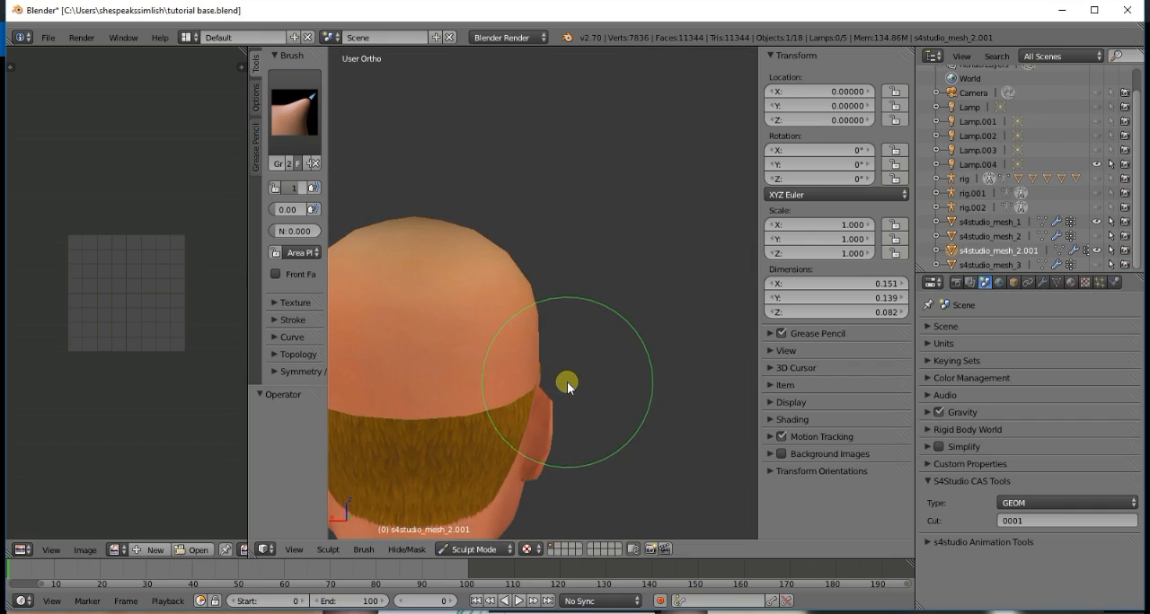
key("KP_1")
scroll(650, 317, "down", 2)
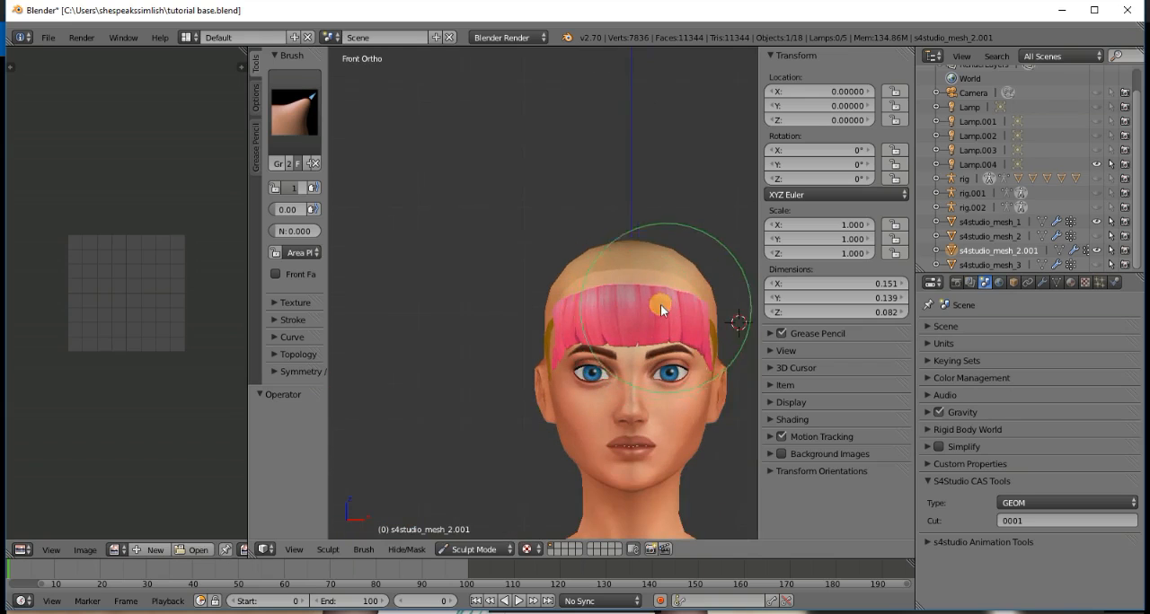
middle_click_drag(668, 284, 619, 284)
key("KP_4")
key("KP_4")
key("KP_4")
key("KP_4")
key("KP_4")
key("KP_4")
key("KP_4")
key("KP_4")
key("KP_4")
key("KP_4")
key("KP_4")
key("KP_4")
key("KP_4")
key("KP_4")
key("KP_4")
key("KP_4")
key("KP_4")
key("KP_4")
key("KP_4")
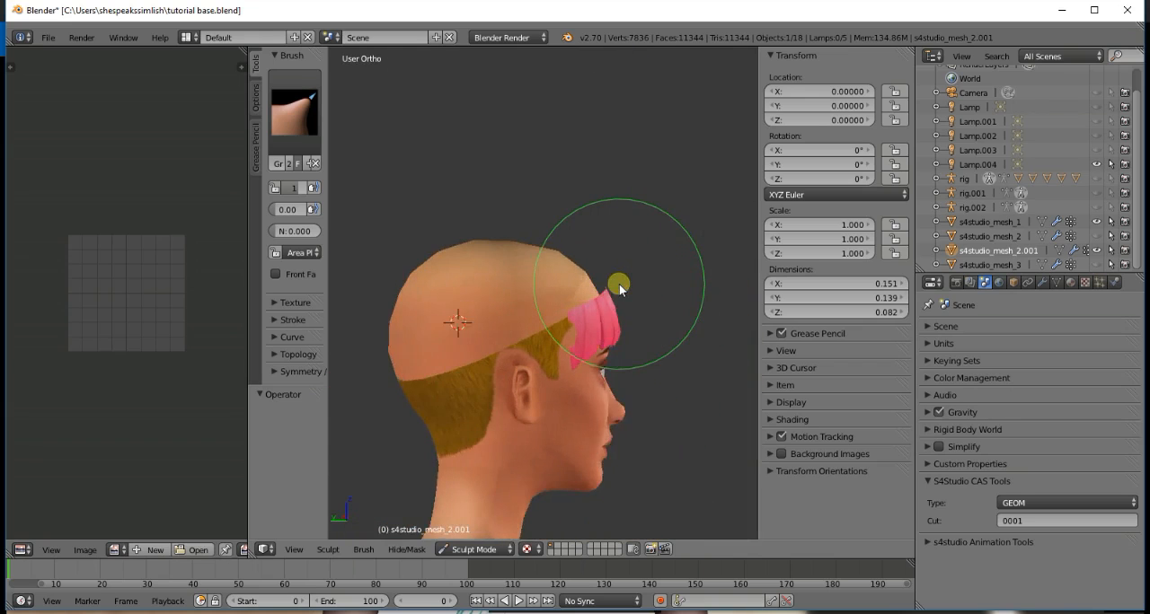
middle_click_drag(619, 283, 670, 293)
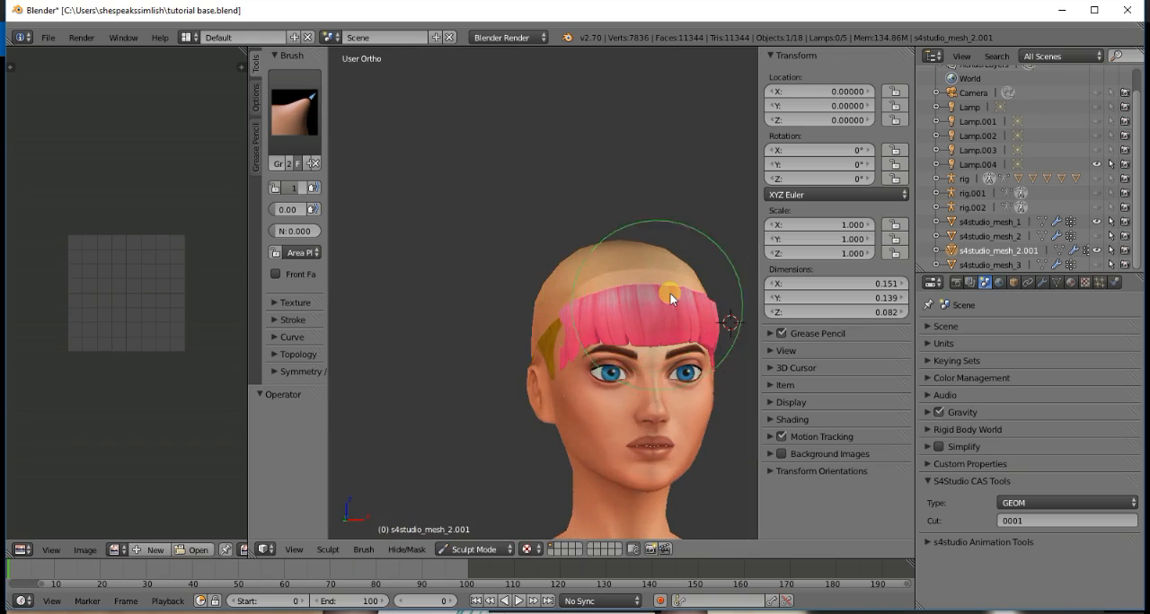
- Return the bangs mesh s4studio_mesh_2.001 and the base mesh s4studio_mesh_1 to Object Mode
left_click(1057, 250)
left_click(1057, 250)
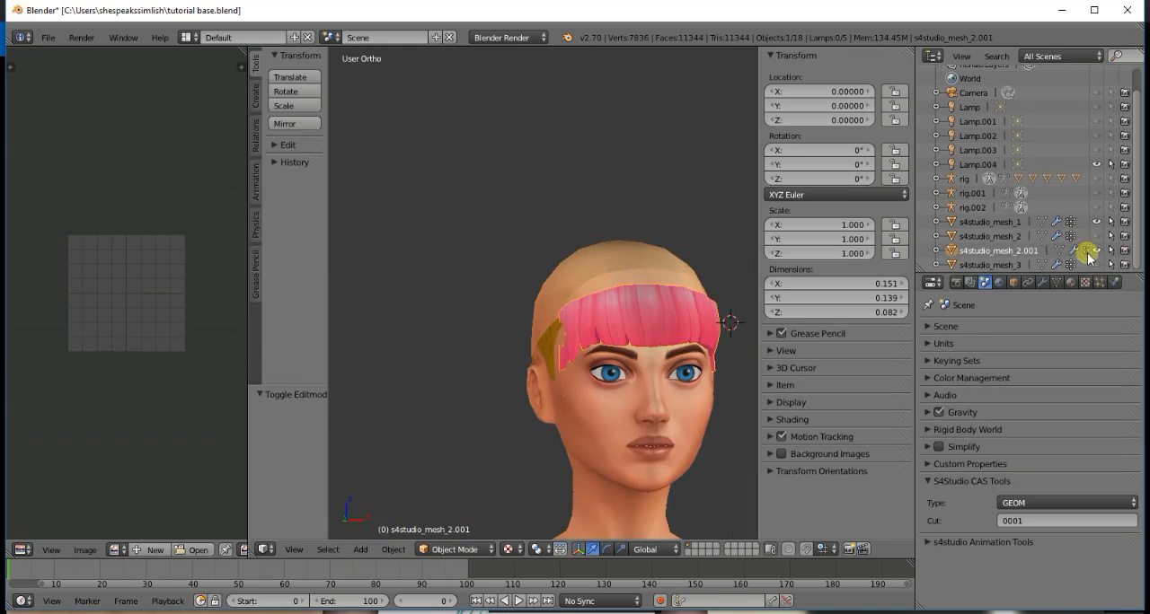
left_click(1005, 222, "shift")
left_click(477, 549)
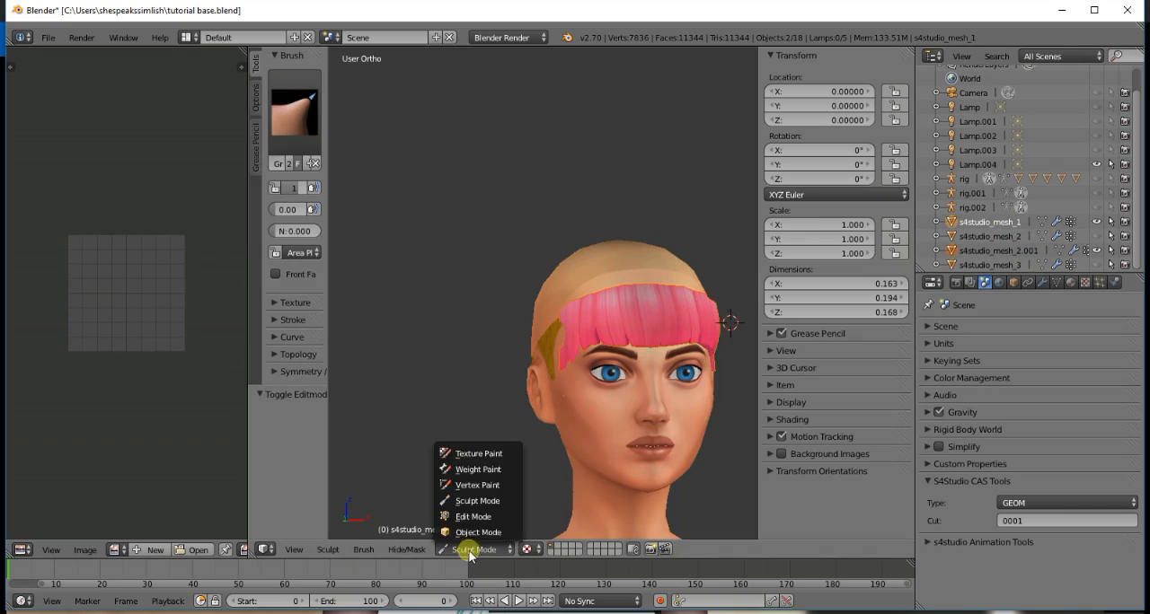
left_click(480, 536)
- Join the bangs s4studio_mesh_2.001 into s4studio_mesh_1 and delete the leftover rigs rig.001 and rig.002
left_click(1003, 252)
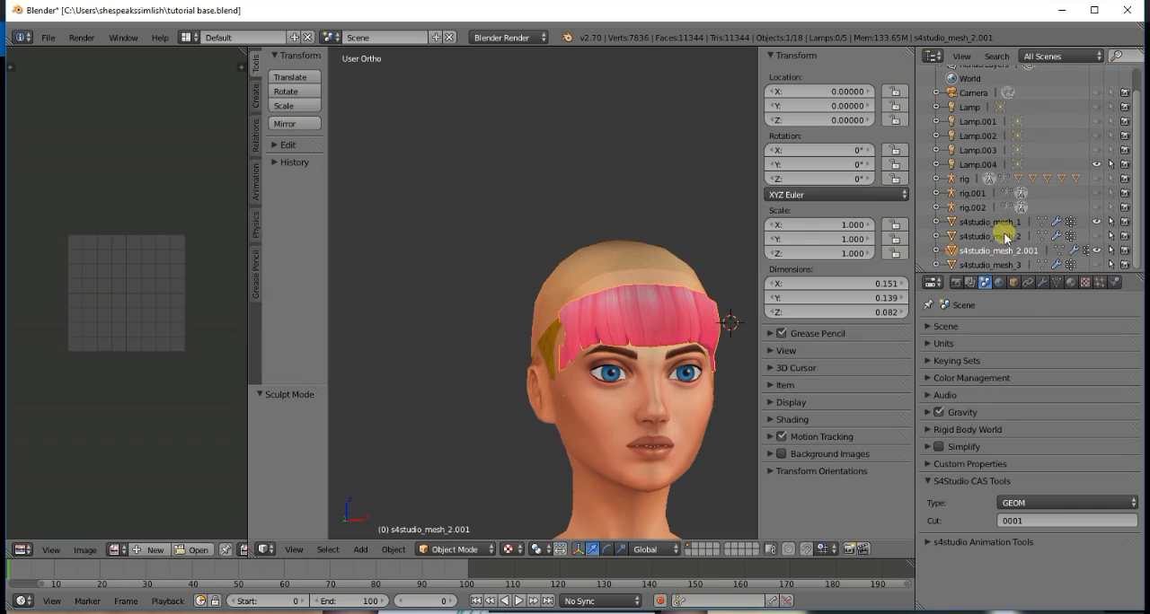
left_click(1004, 224, "shift")
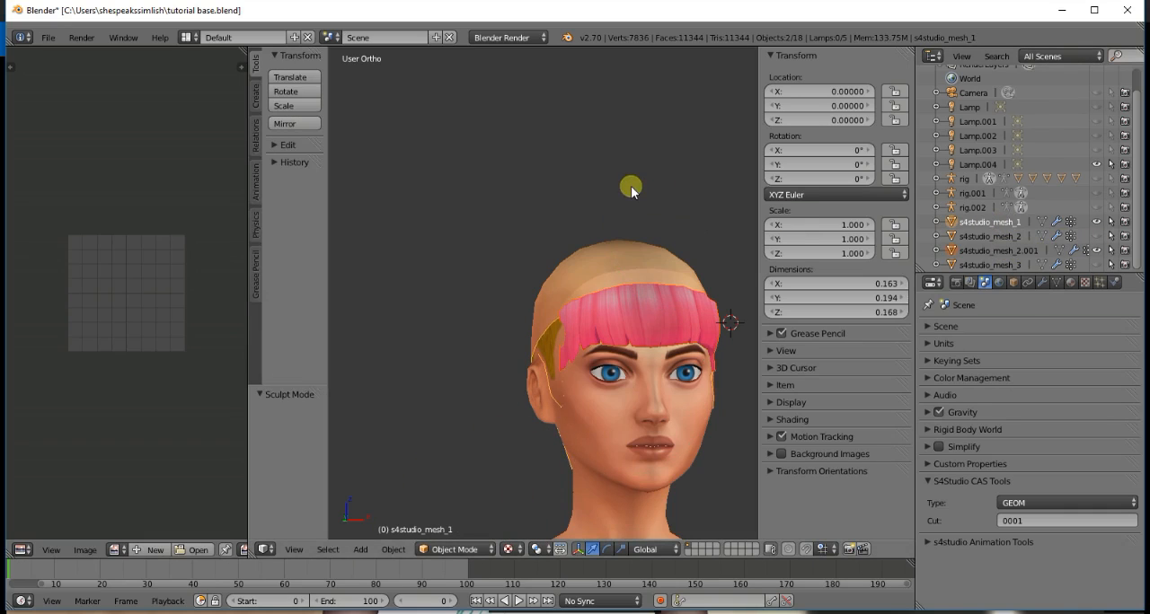
key("ctrl+j")
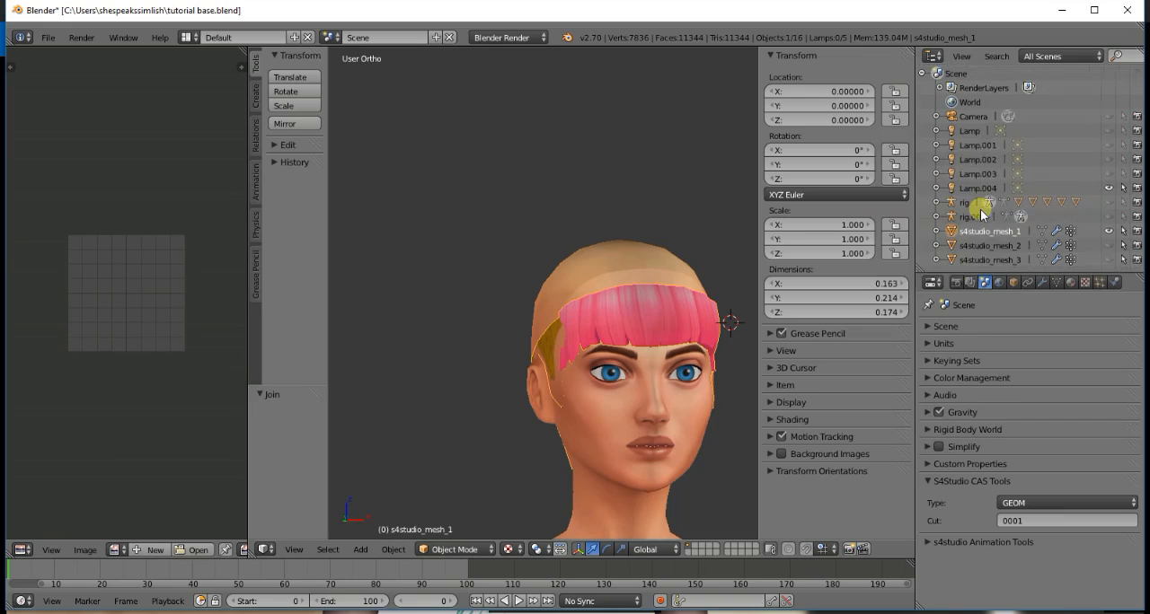
right_click(980, 213)
left_click(979, 209)
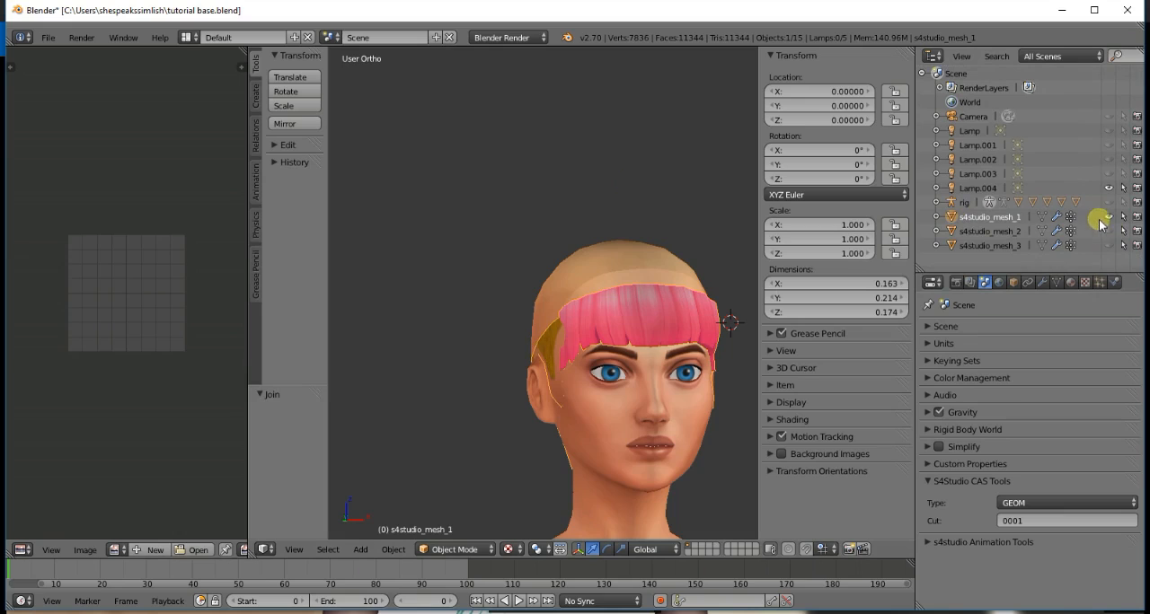
- Hide s4studio_mesh_1 and examine s4studio_mesh_3 and s4studio_mesh_2 on their own
left_click(1105, 217)
left_click(1106, 246)
left_click(1107, 249)
left_click(1108, 230)
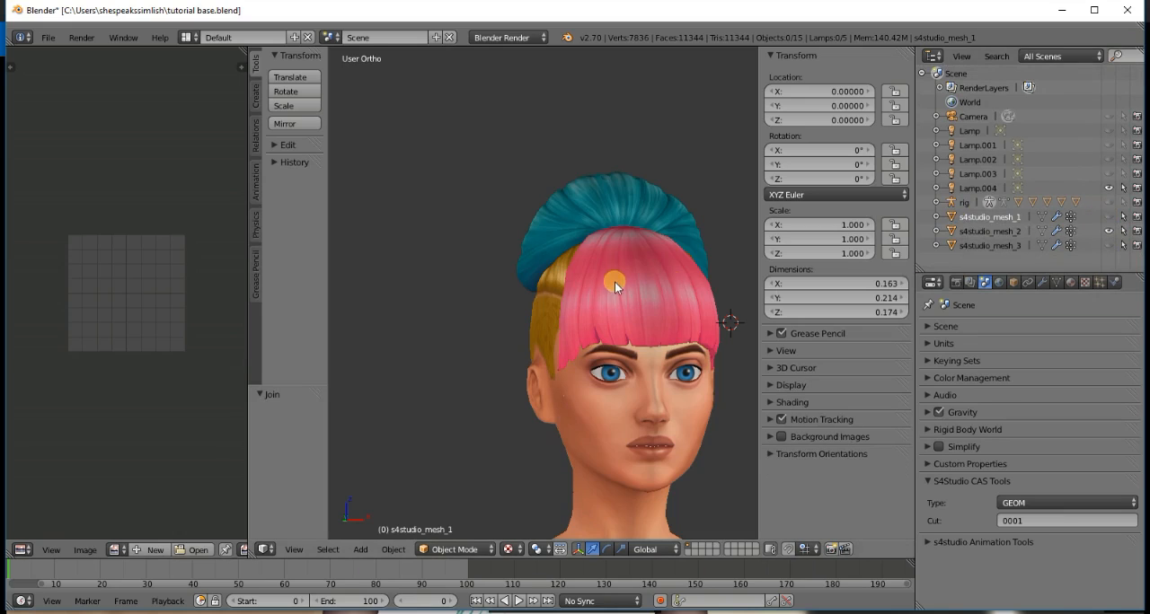
key("KP_1")
left_click(1107, 231)
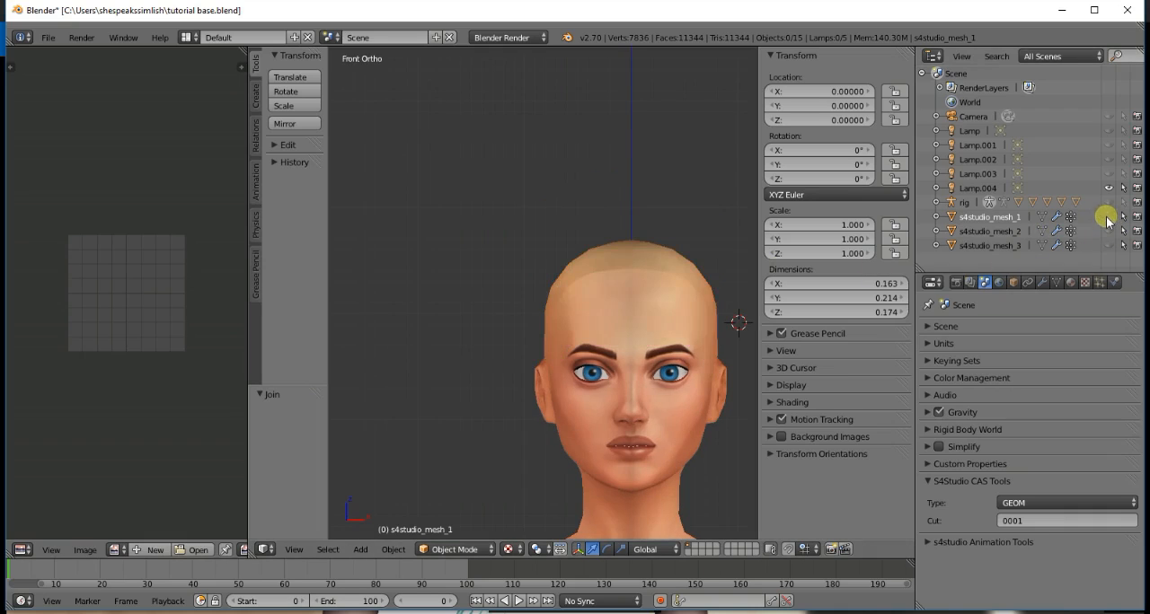
- Show s4studio_mesh_1, s4studio_mesh_2 and s4studio_mesh_3 together and save over the existing tutorial base.blend file
left_click(1108, 217)
left_click(1107, 231)
left_click(1108, 245)
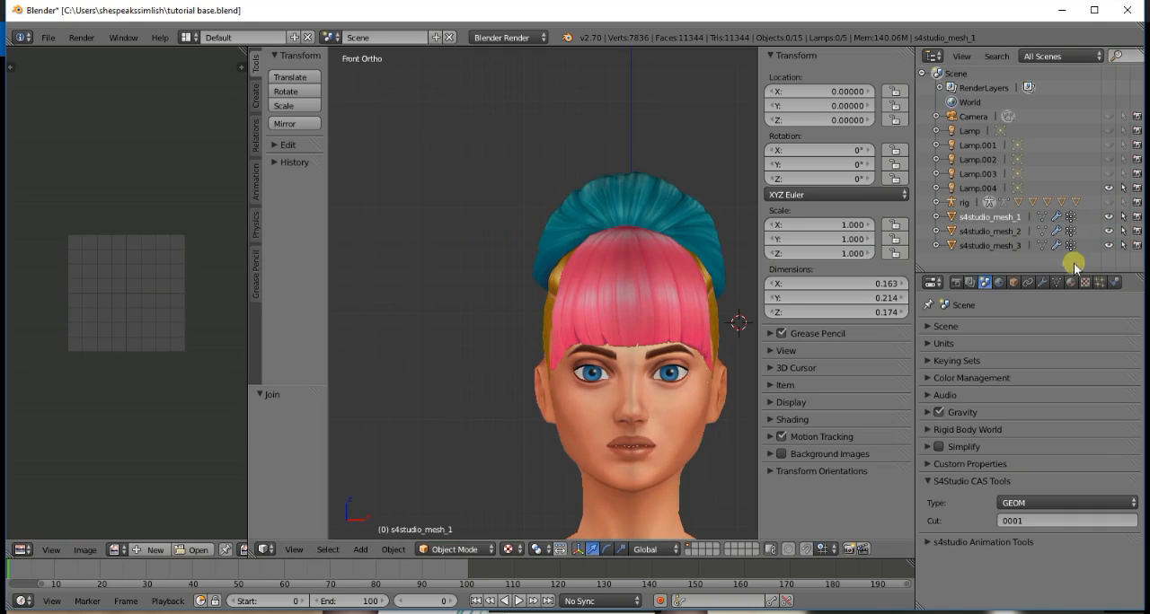
key("ctrl+s")
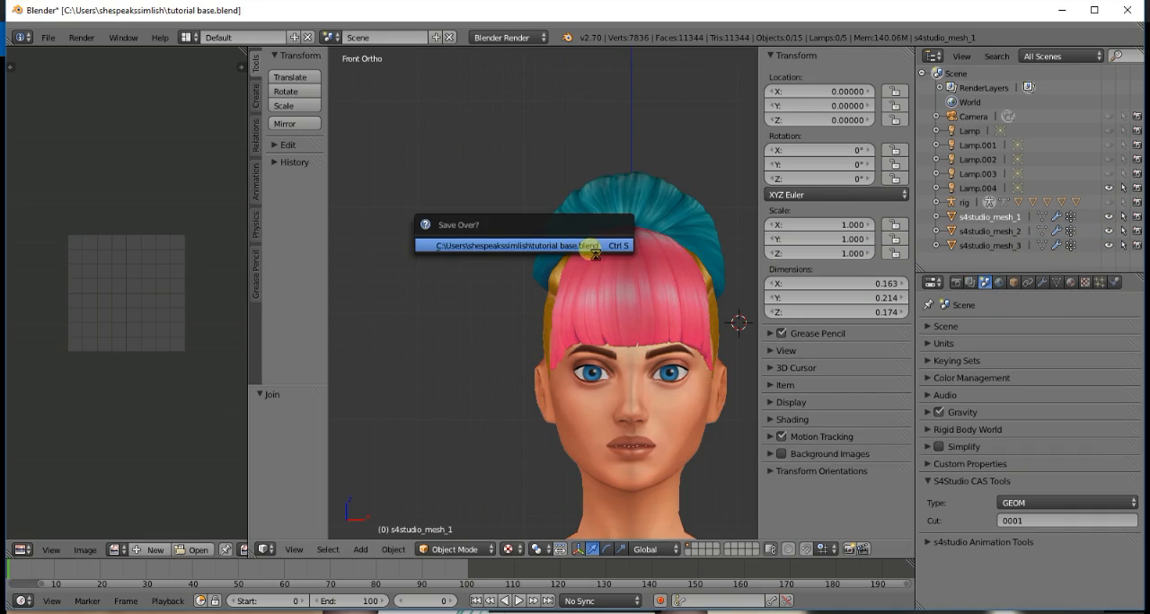
left_click(590, 244)
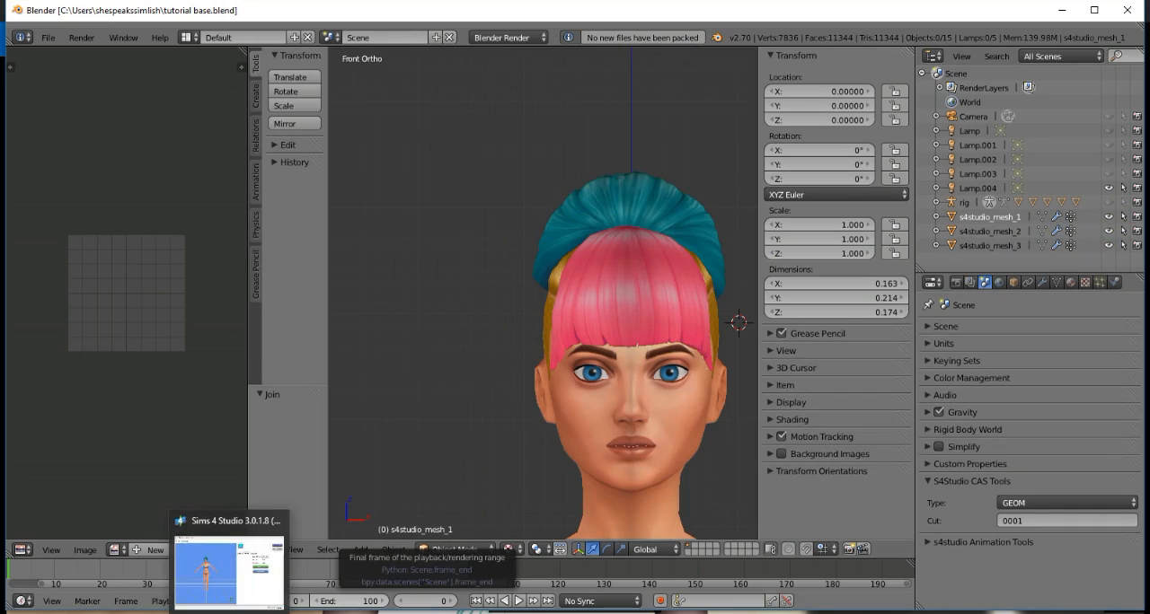
- Switch to Sims 4 Studio, leave the open tutorial bun2.package project and start a new Create CAS Standalone project
left_click(347, 611)
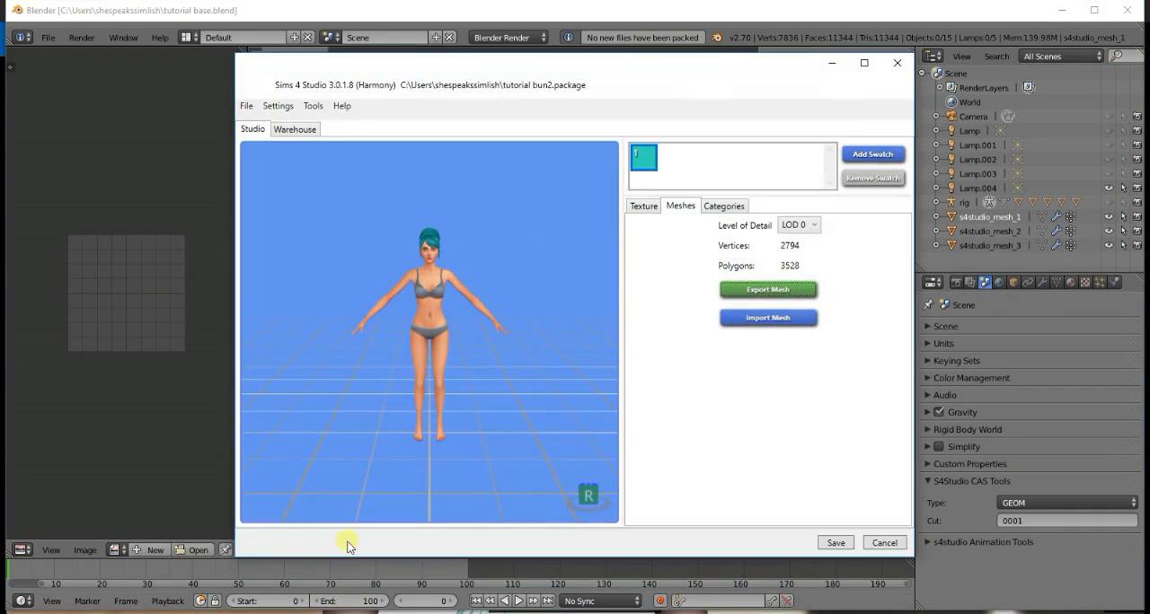
left_click(246, 106)
left_click(268, 124)
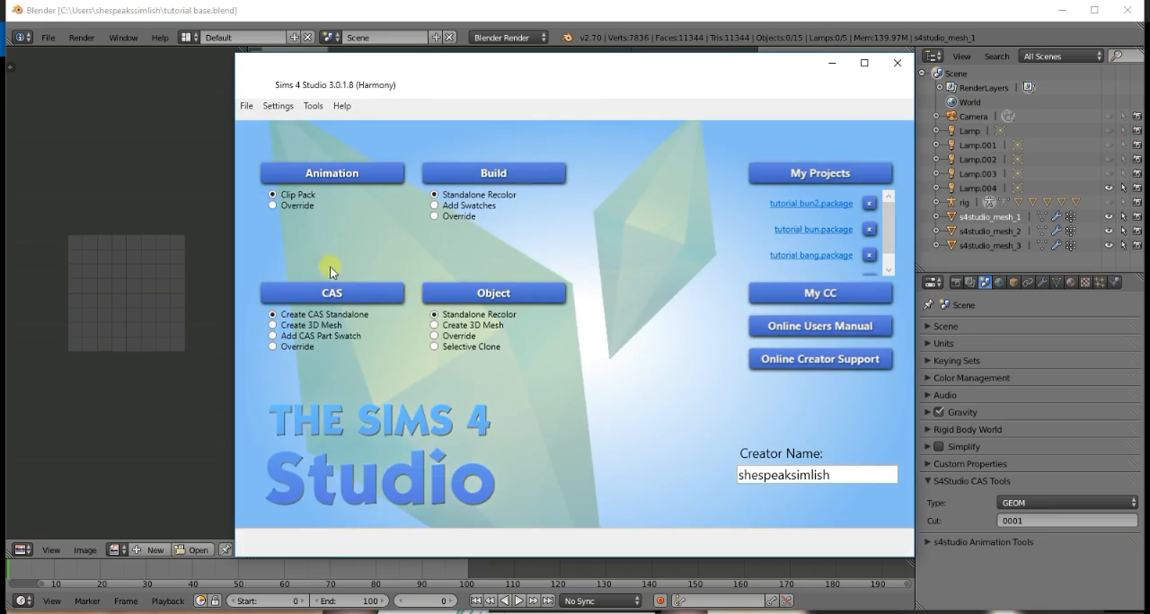
left_click(329, 294)
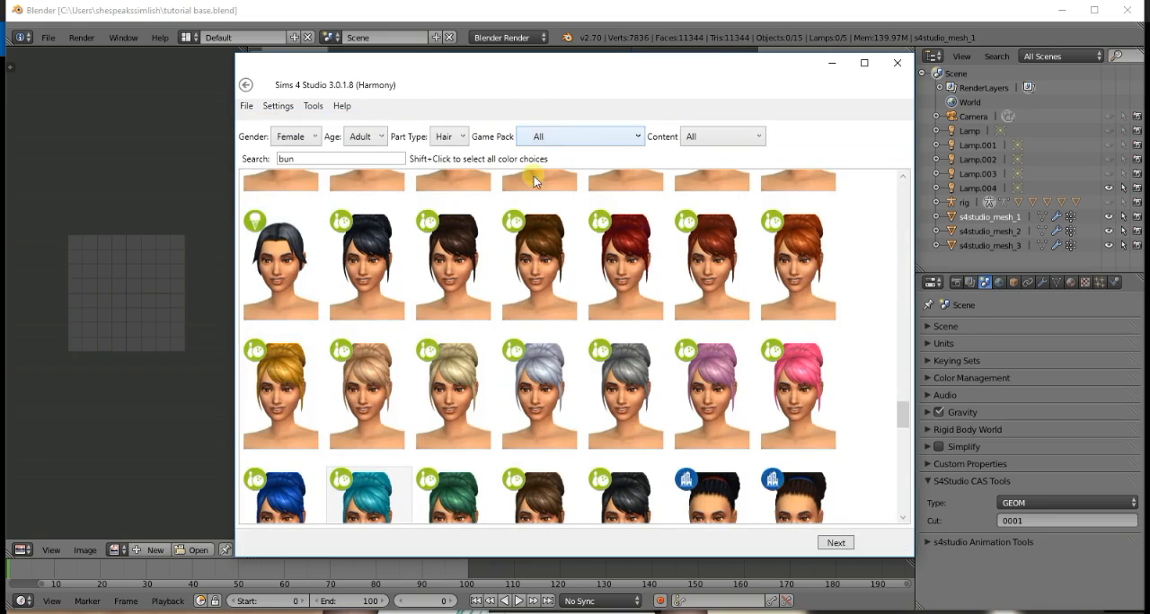
- Clear the bun search in the hair catalog and select the medium brown long wavy hair in the first row
double_click(284, 159)
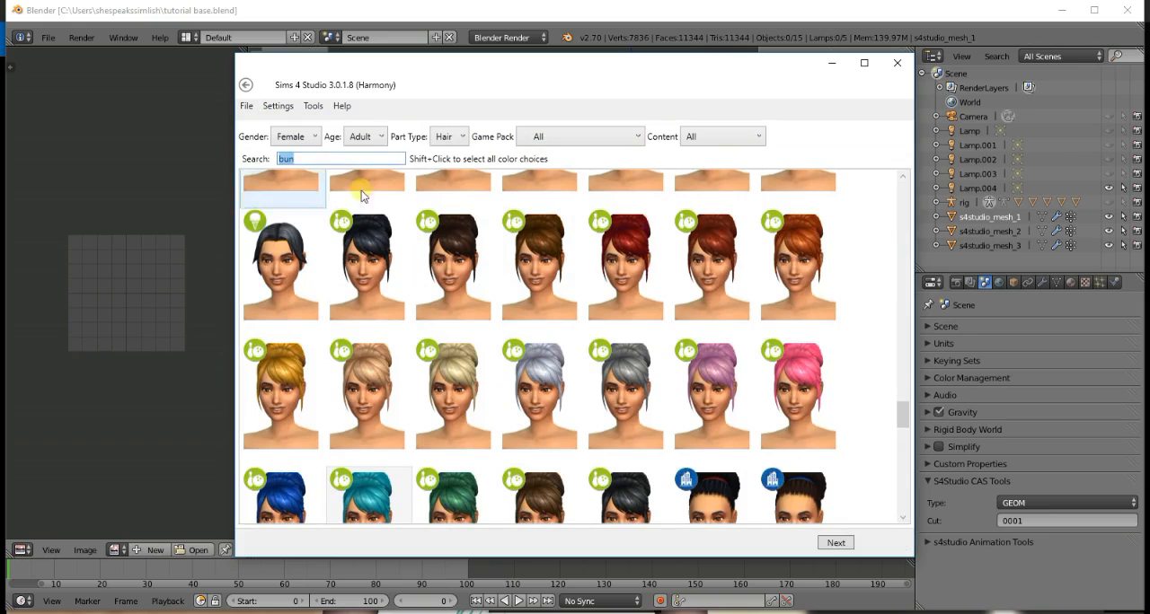
key("Left")
key("Delete")
key("Delete")
key("Delete")
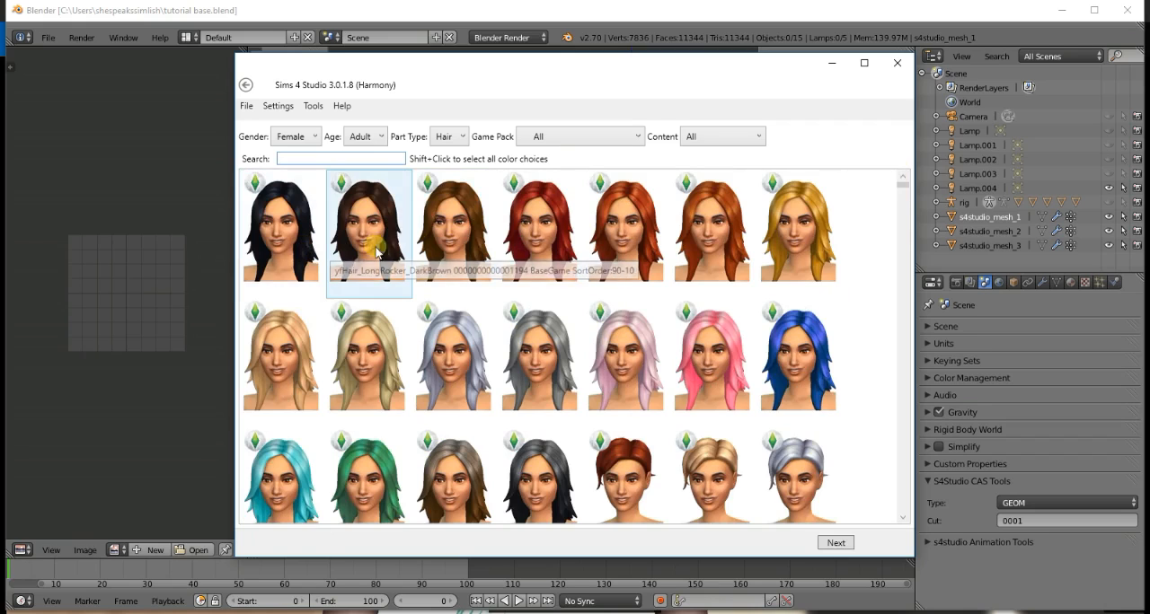
left_click(454, 248)
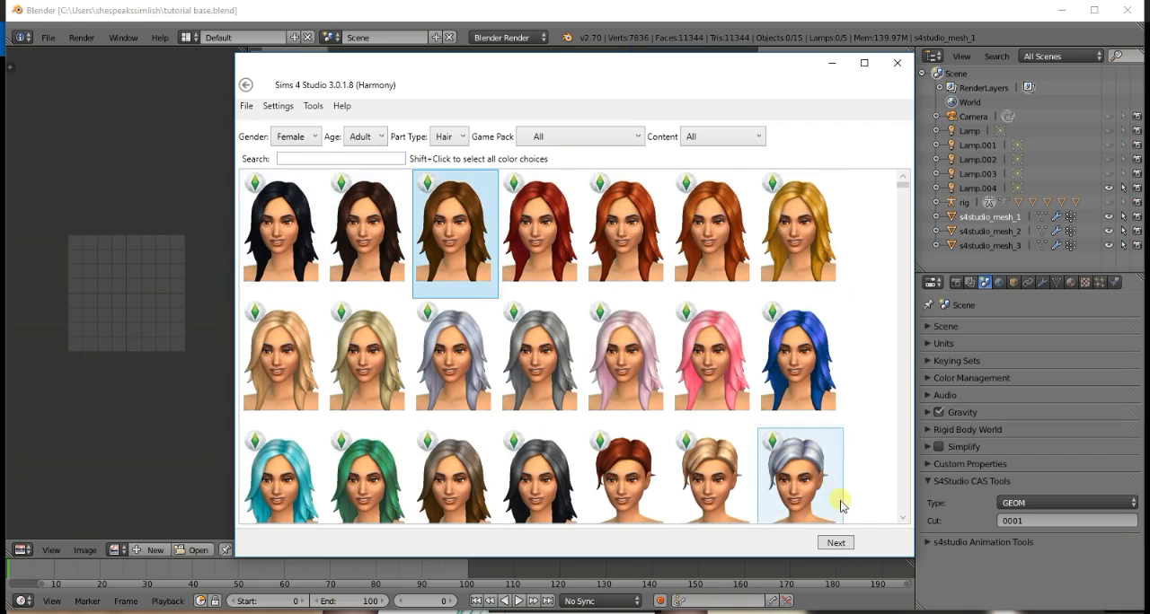
- Continue with the selected hair and save the new package as "tutorial top bun"
left_click(835, 543)
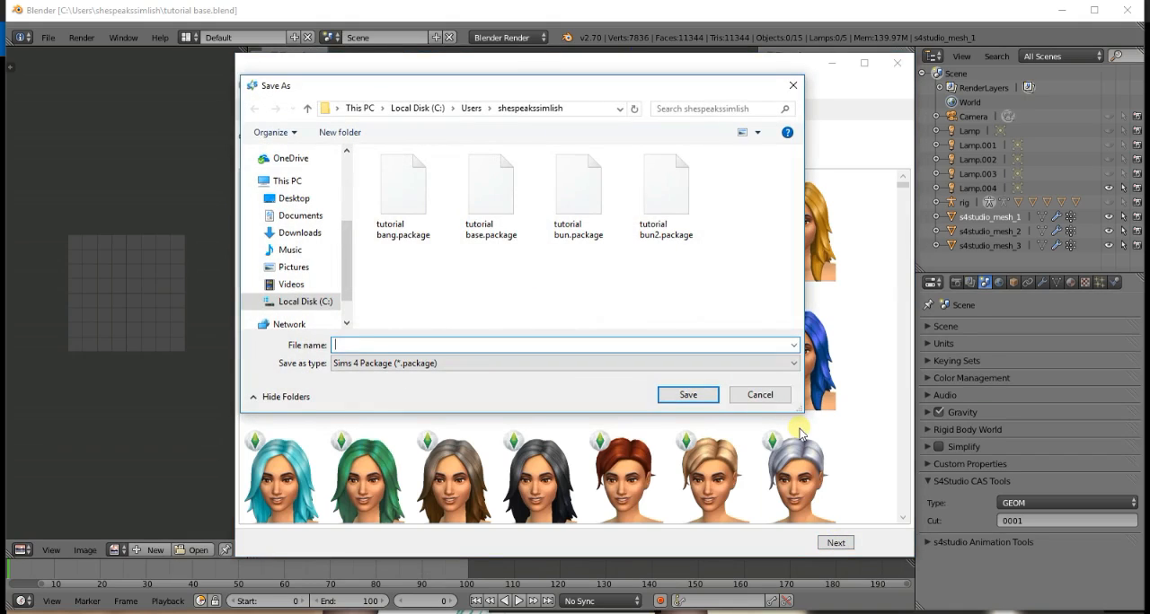
type("tutorial")
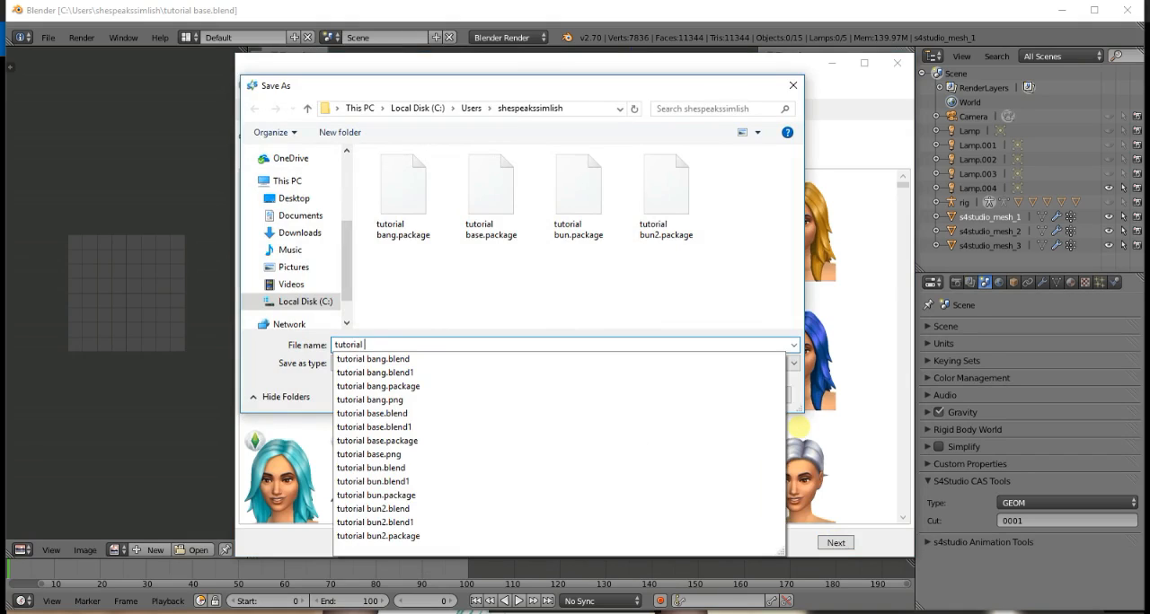
type("topbu")
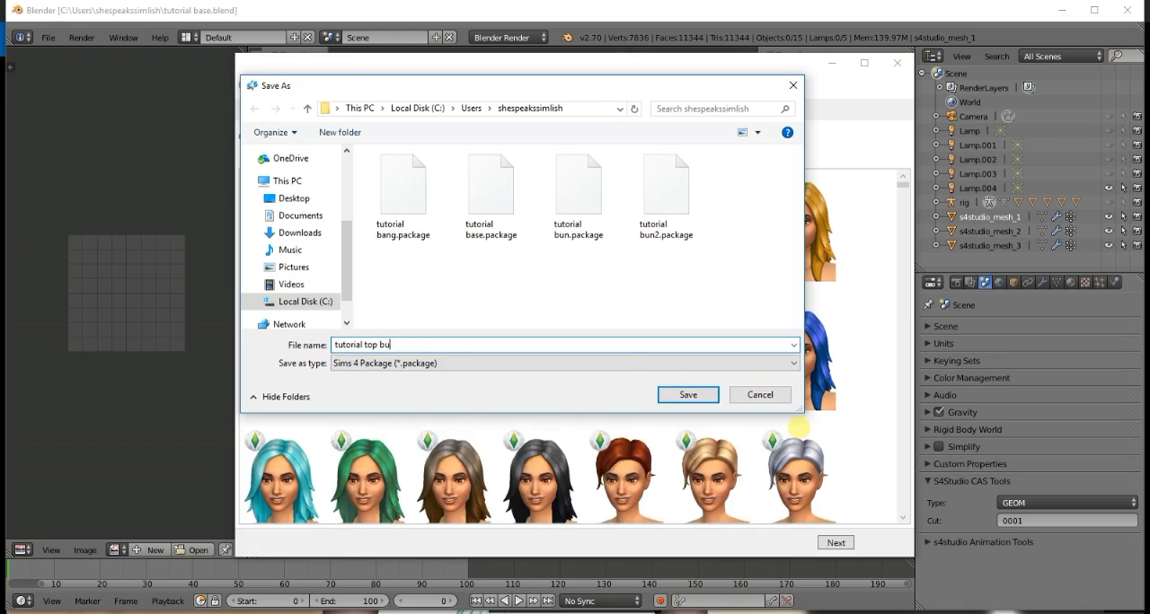
type("n")
key("Return")
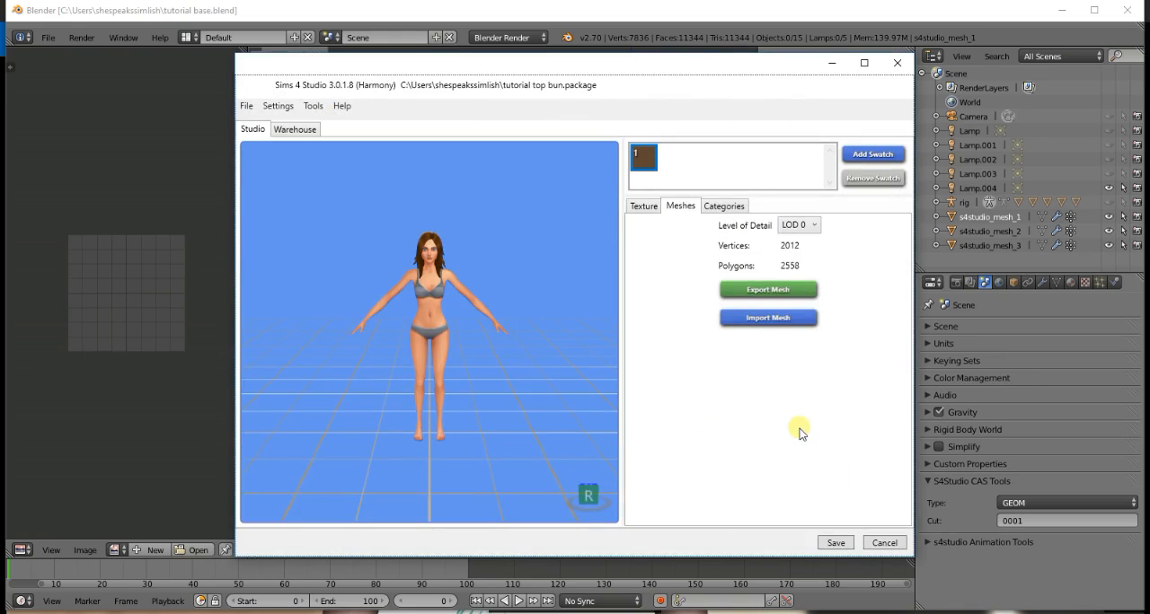
- Try importing the tutorial base.blend mesh, and reload tutorial top bun.package with its original hair mesh
left_click(778, 320)
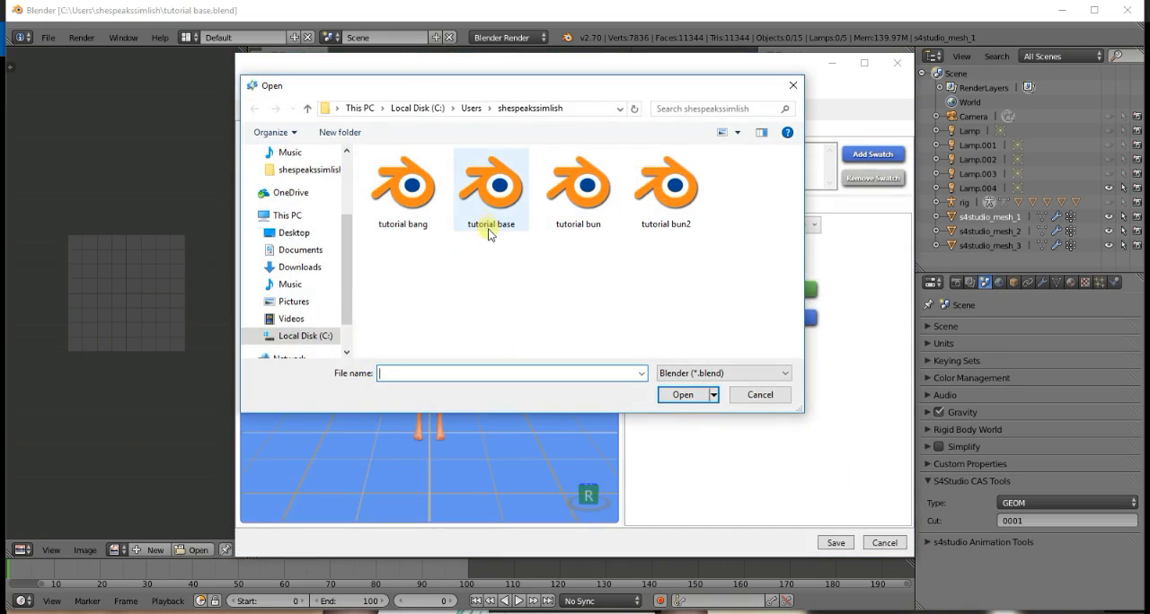
left_click(498, 194)
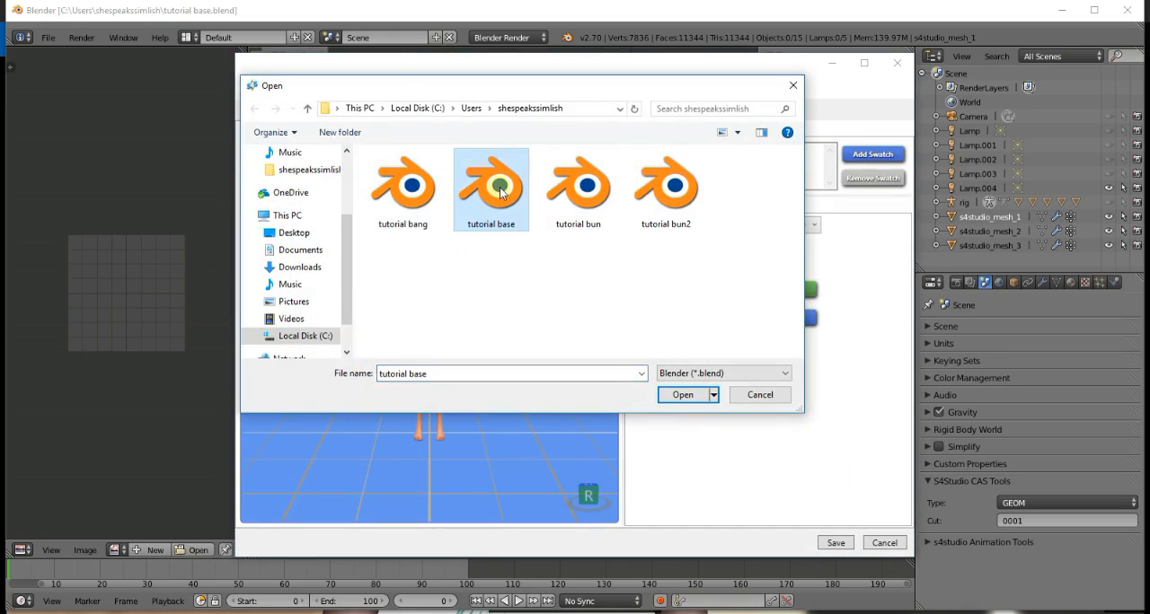
double_click(499, 190)
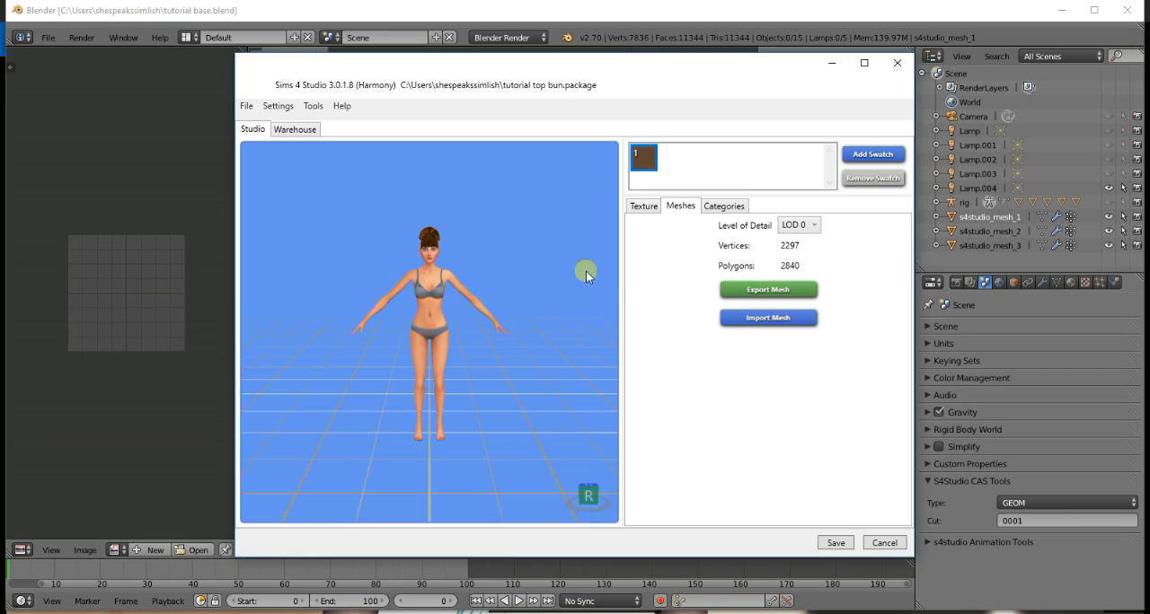
left_click(246, 106)
left_click(283, 122)
left_click(844, 199)
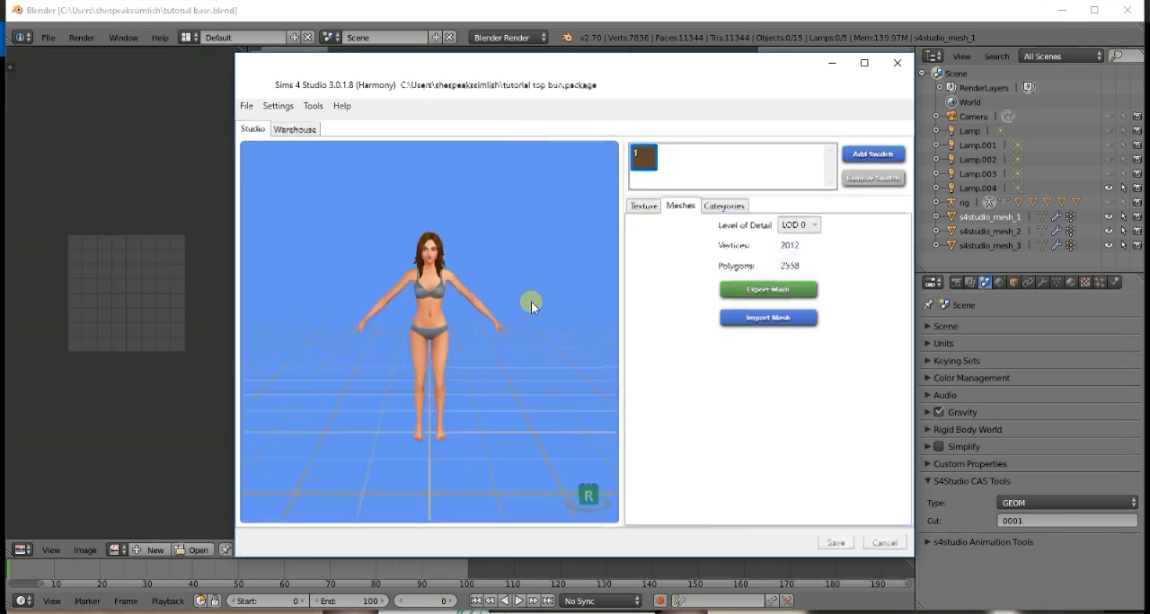
- Export the original long wavy hair mesh from the package as bgc.blend
scroll(530, 302, "up", 5)
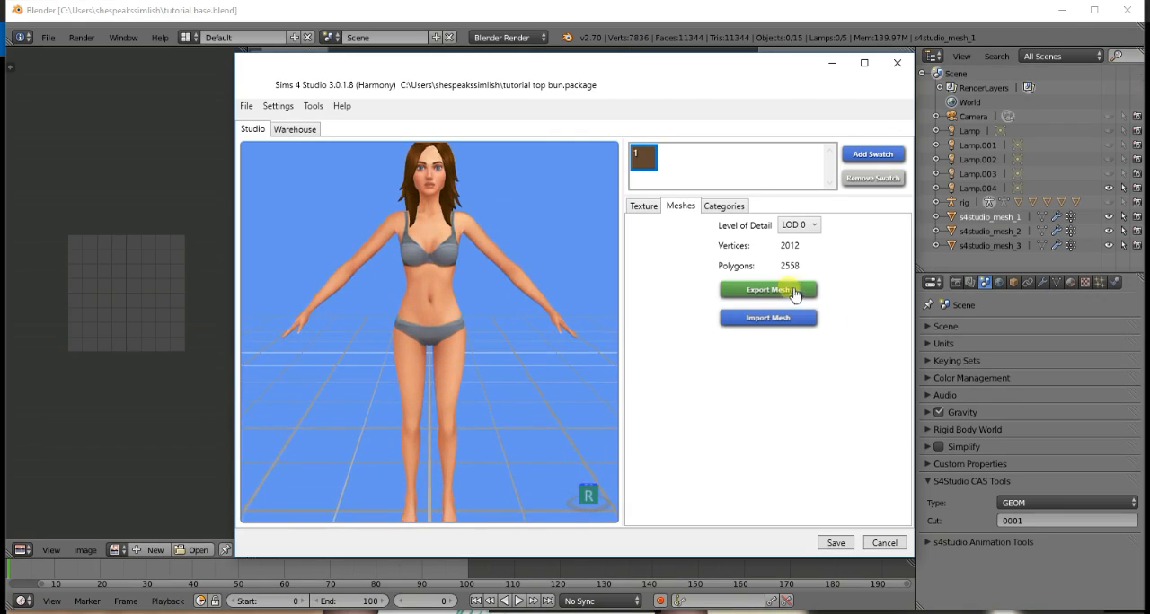
left_click(784, 289)
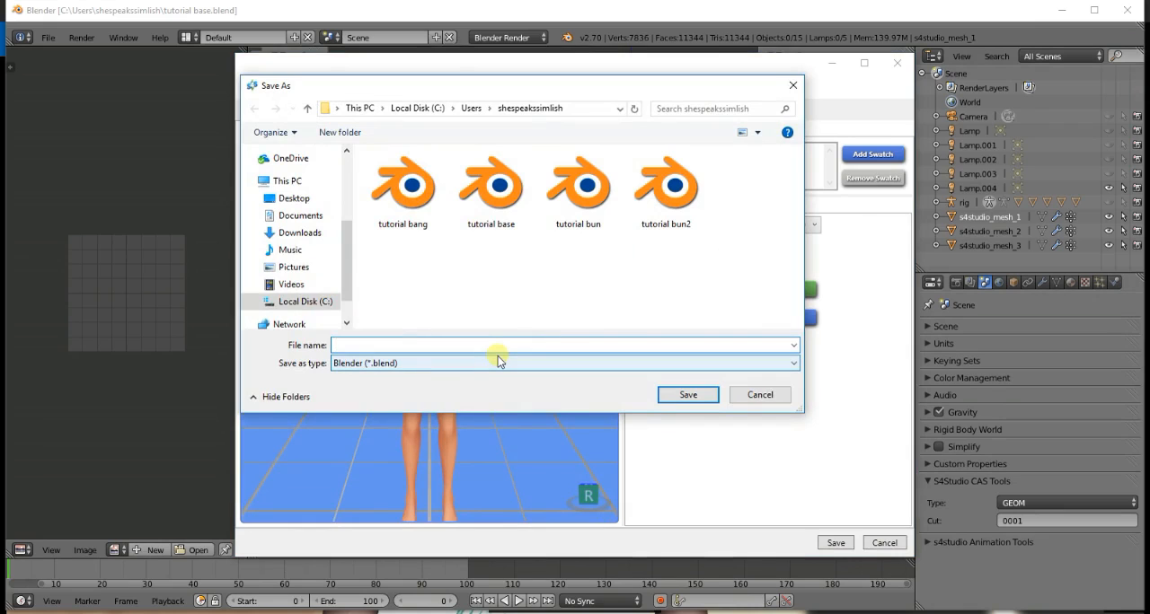
type("bg")
key("Return")
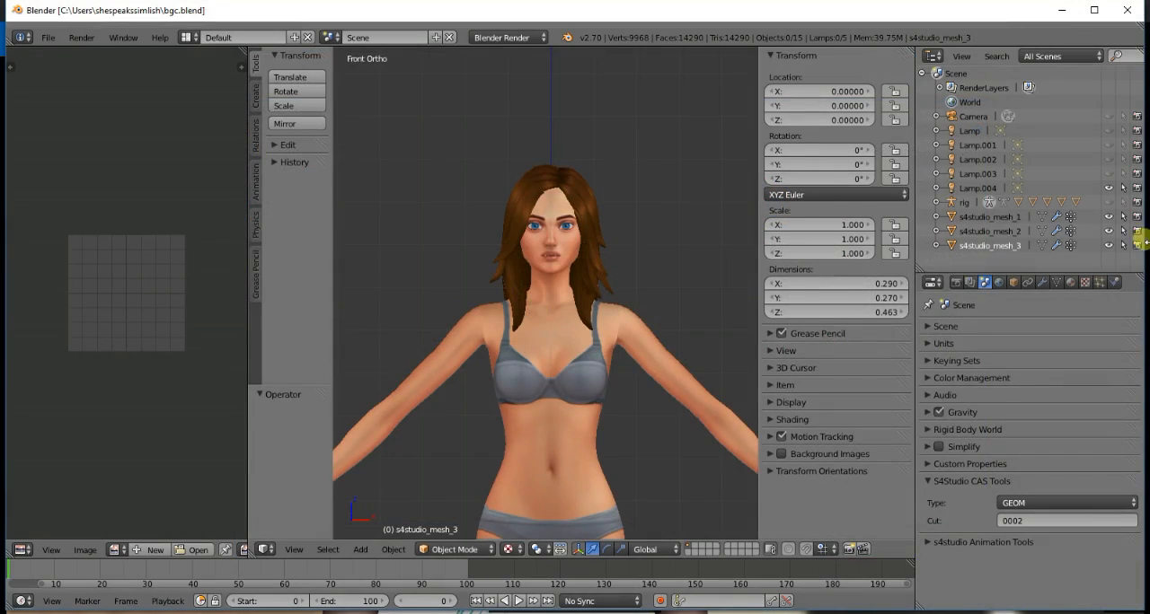
- In Blender with bgc.blend open, hide s4studio_mesh_1 and s4studio_mesh_2 so only s4studio_mesh_3 is shown
left_click(1108, 216)
left_click(1108, 245)
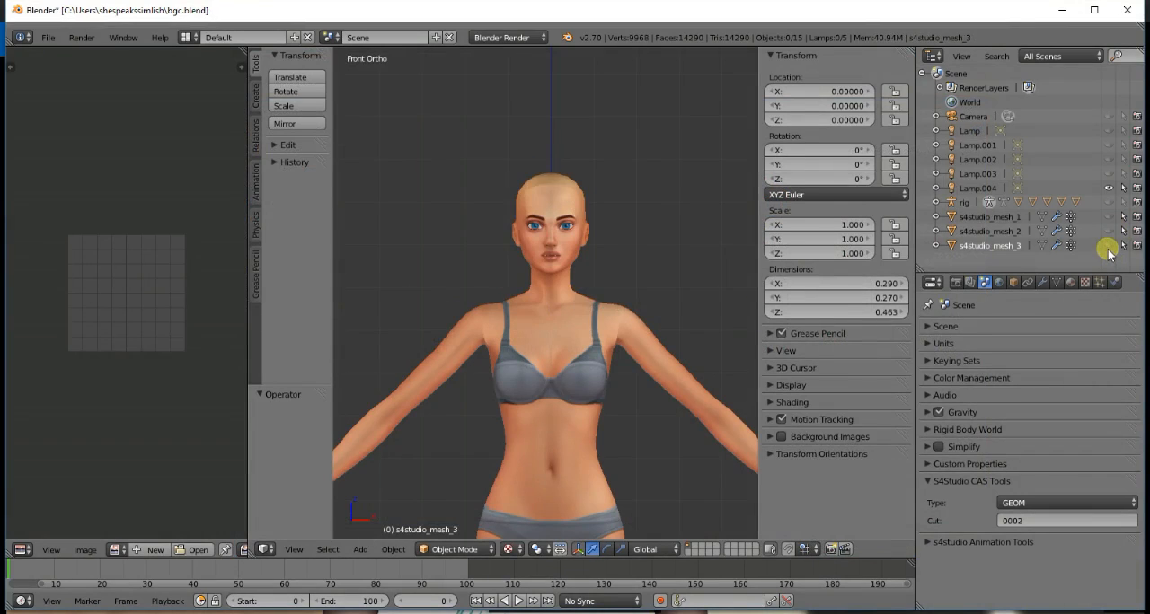
left_click(1109, 245)
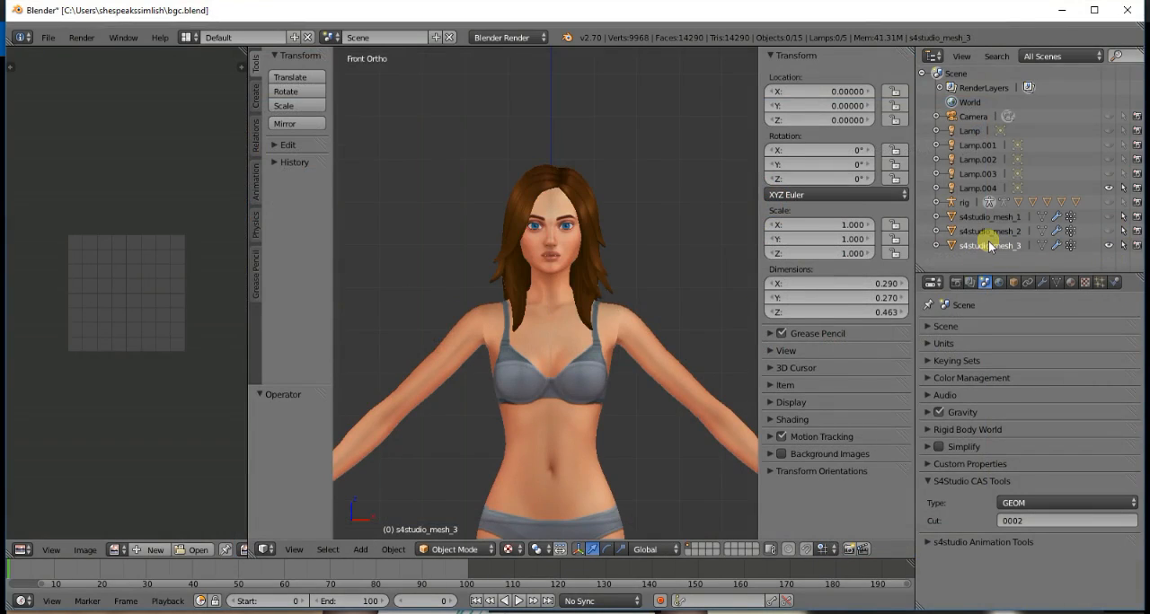
- Append the s4studio_mesh_2 object from tutorial base.blend into the bgc.blend scene
left_click(41, 40)
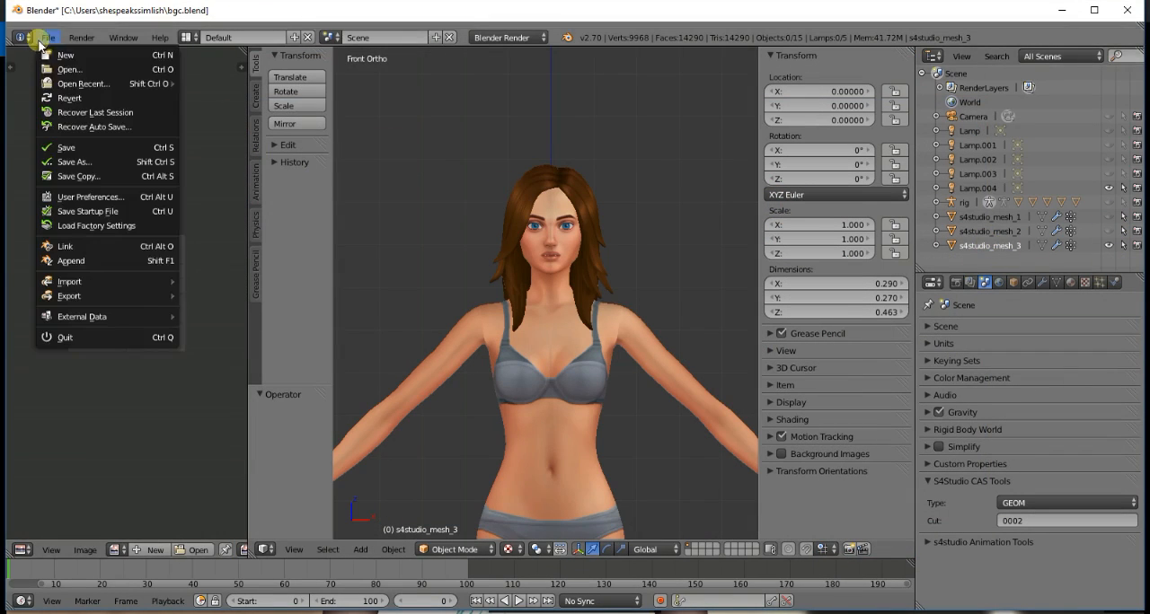
left_click(70, 258)
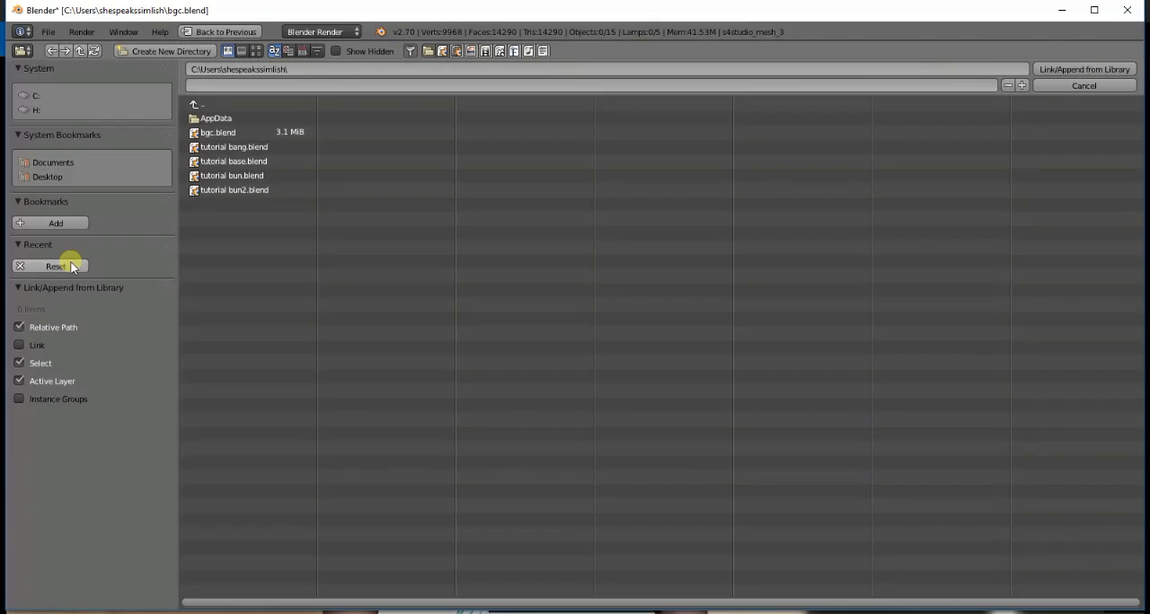
left_click(276, 162)
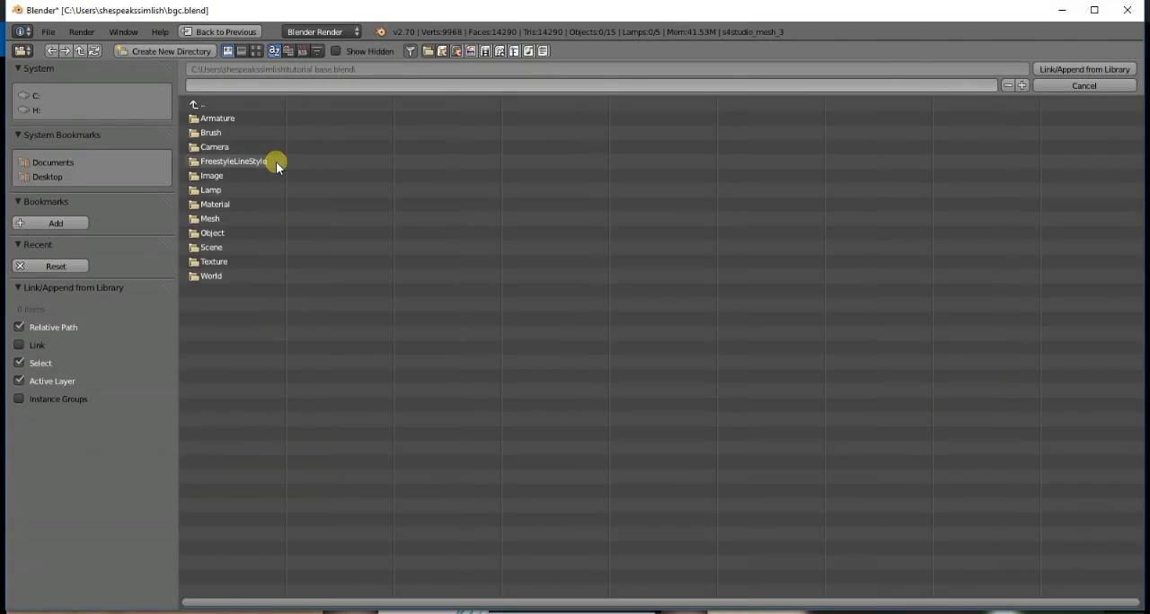
left_click(240, 234)
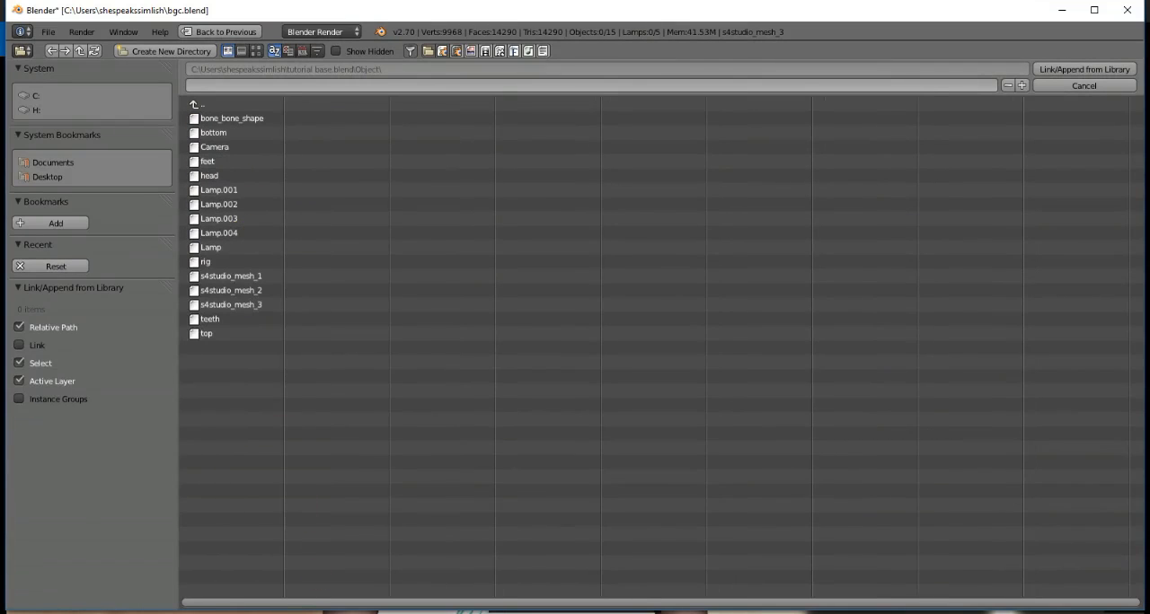
mouse_move(332, 613)
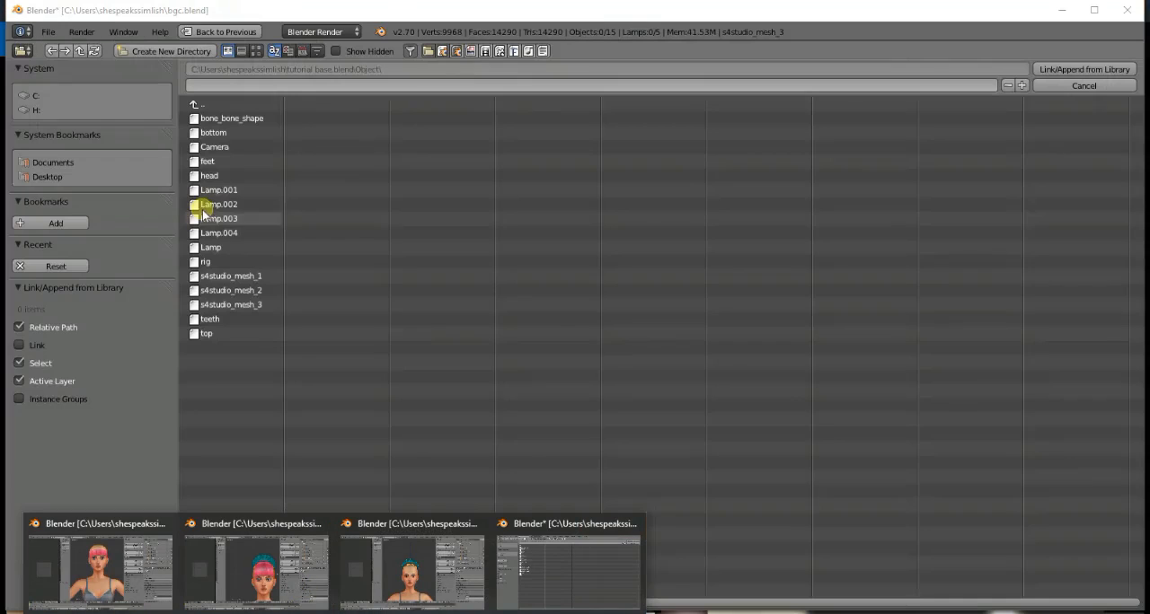
left_click(250, 293)
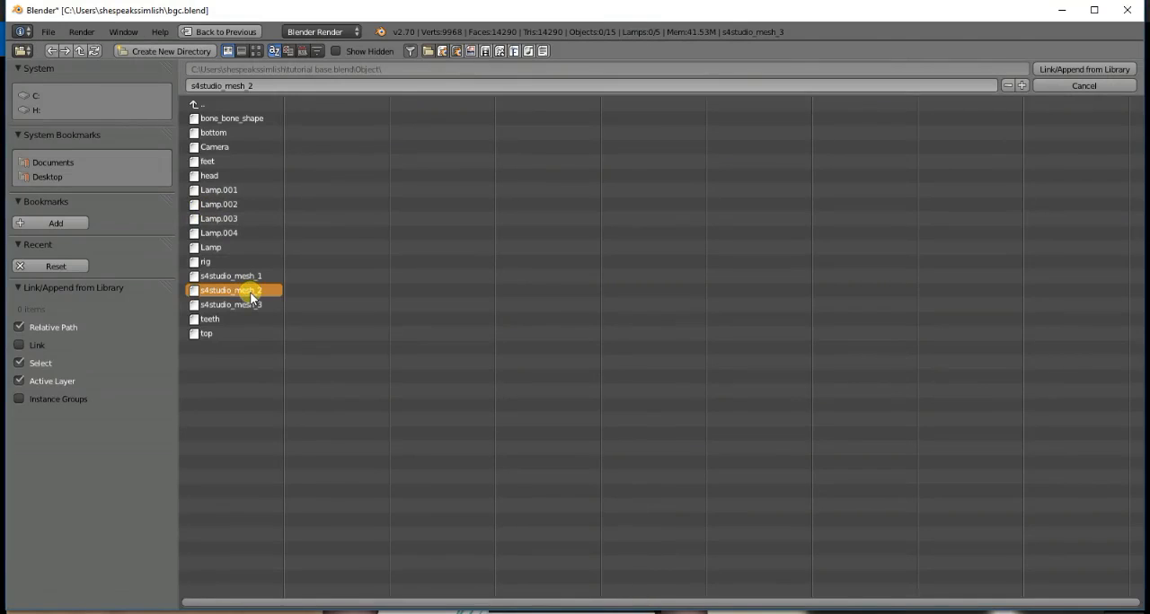
double_click(250, 295)
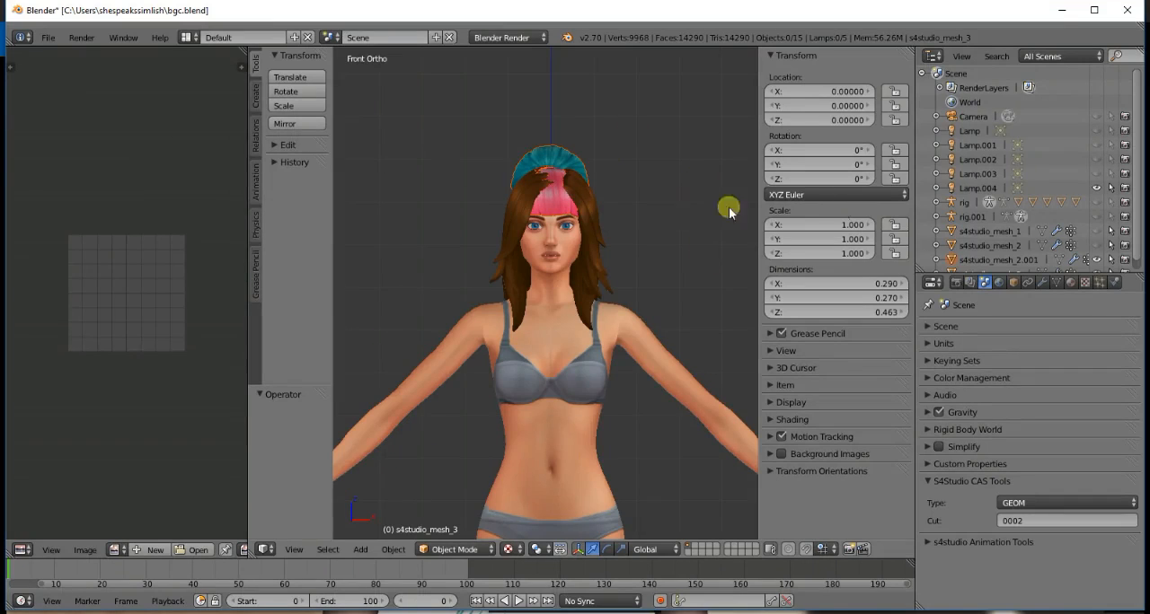
- Delete all vertices of the original long hair in s4studio_mesh_3
scroll(1000, 231, "down", 1)
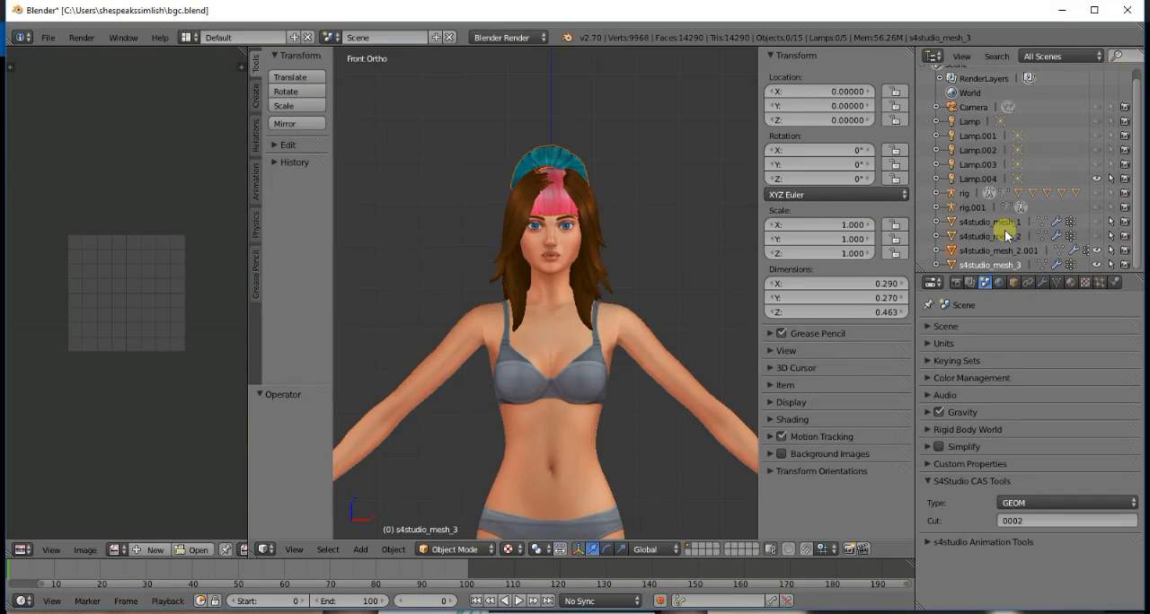
left_click(1042, 264)
key("x")
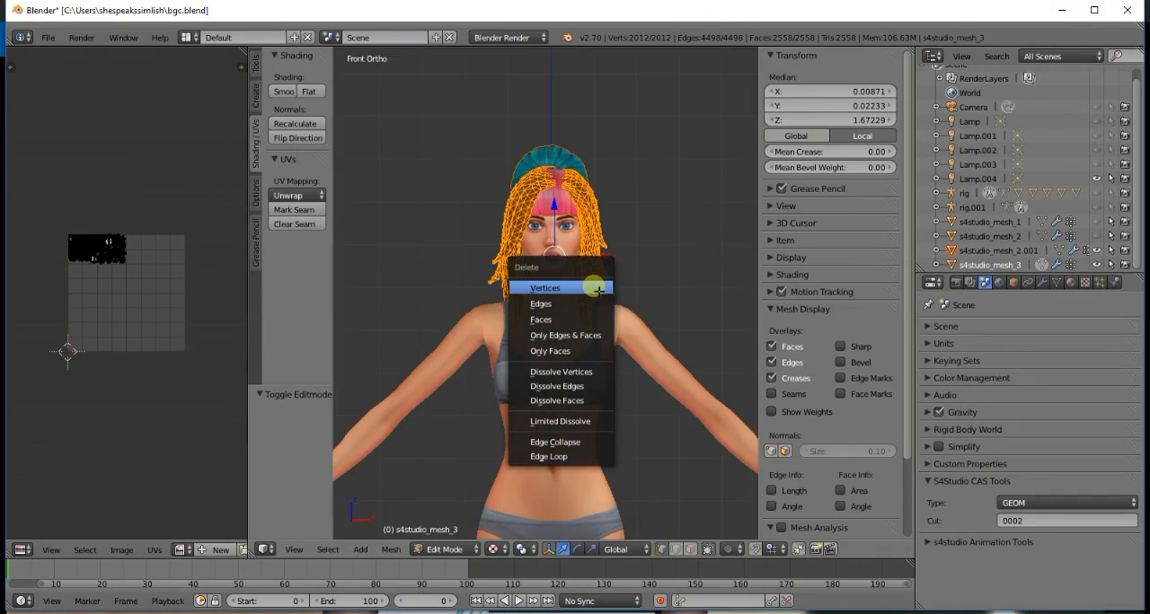
left_click(605, 287)
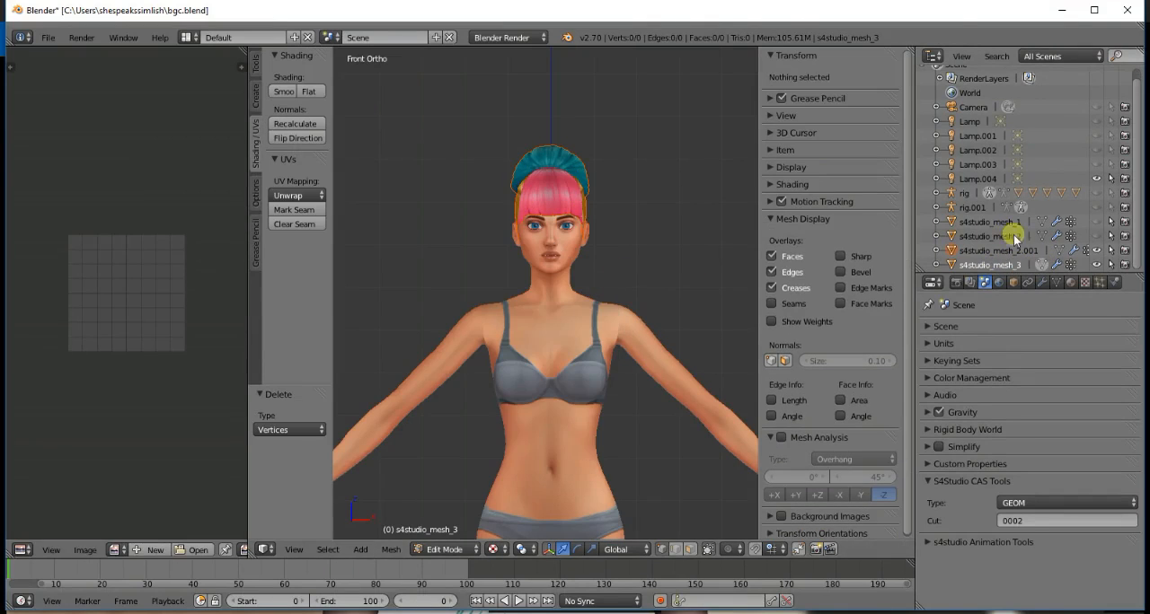
- Join s4studio_mesh_2.001 into the emptied s4studio_mesh_3 and check the bun hairstyle from an angle
left_click(1026, 254)
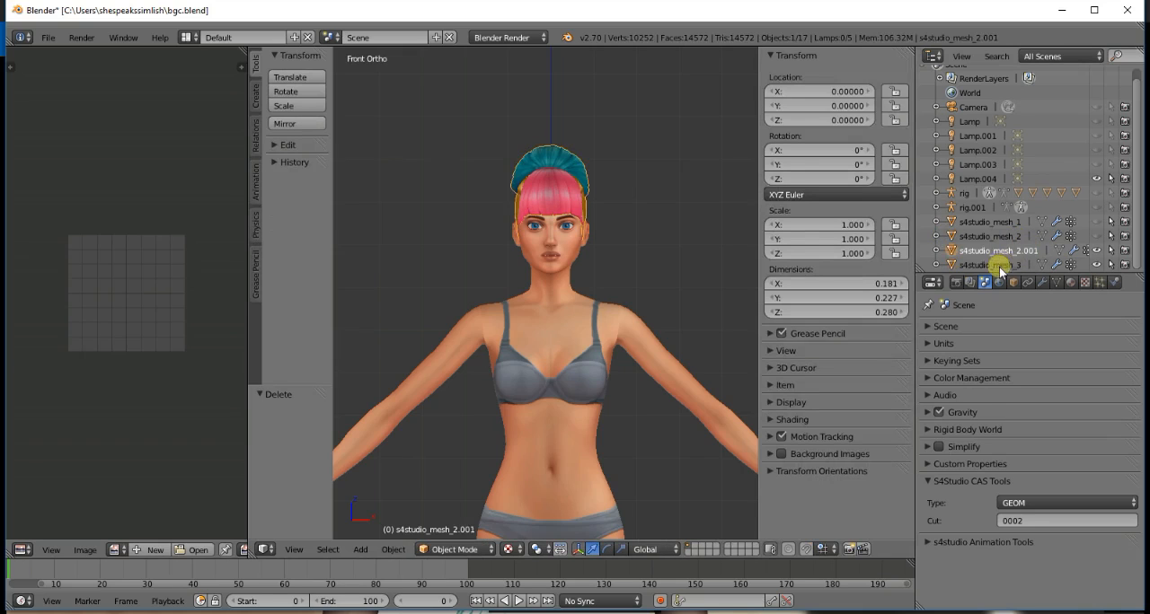
key("ctrl+j")
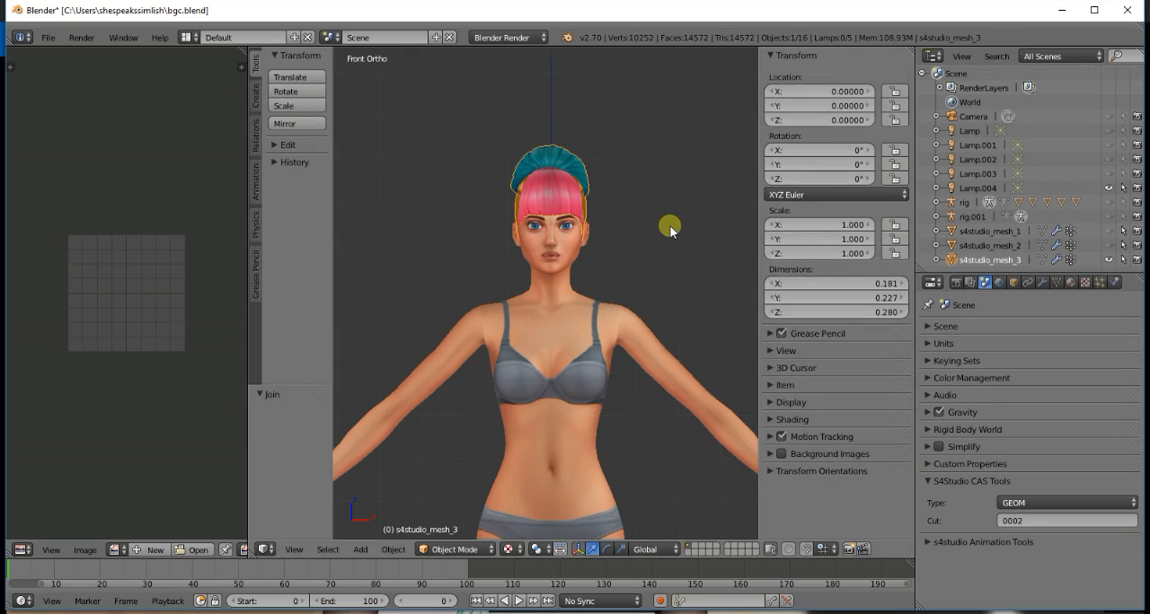
key("KP_6")
key("KP_6")
key("KP_6")
key("KP_6")
key("KP_6")
key("KP_6")
key("KP_6")
key("KP_6")
key("KP_6")
key("KP_6")
key("KP_6")
key("KP_6")
key("KP_6")
key("KP_6")
key("KP_6")
key("KP_6")
key("KP_6")
key("KP_6")
key("KP_6")
key("KP_6")
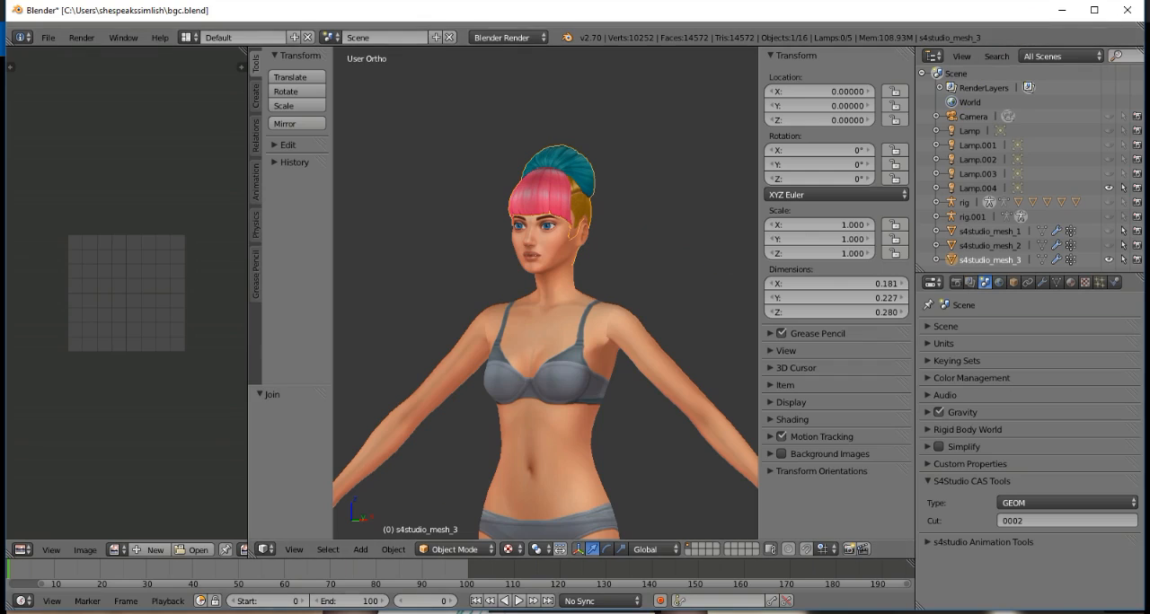
- Switch to Sims 4 Studio and import the tutorial base.blend mesh into tutorial top bun.package at LOD 0
key("alt+Tab")
left_click(729, 320)
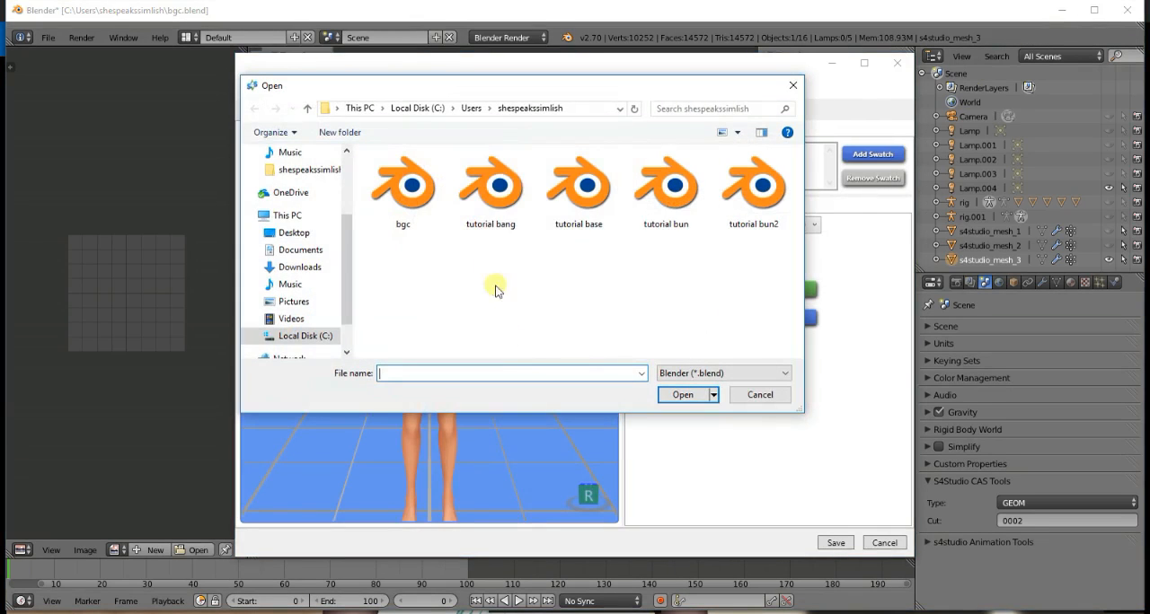
left_click(590, 216)
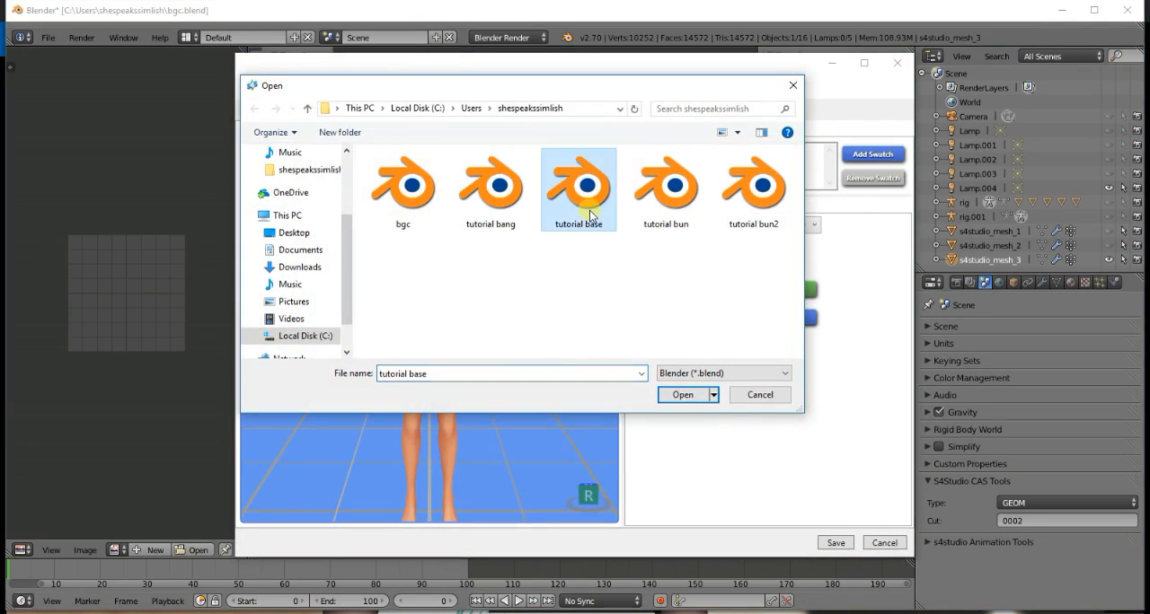
double_click(590, 216)
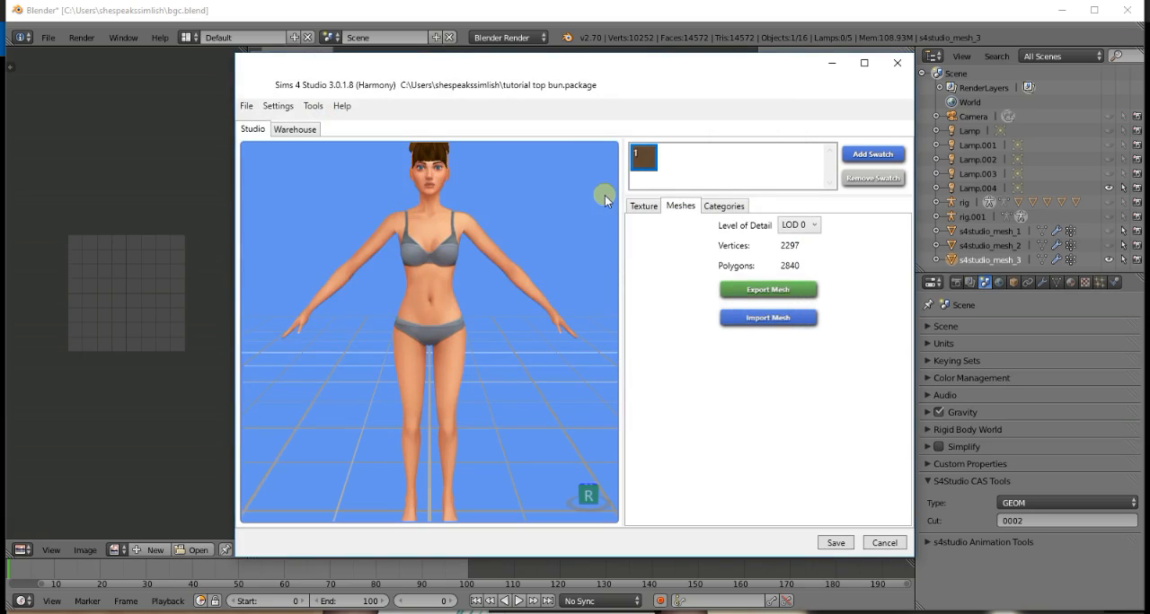
- Examine the imported hairstyle from the side and front, and show the package's diffuse texture
left_click_drag(548, 235, 460, 243)
scroll(519, 305, "up", 5)
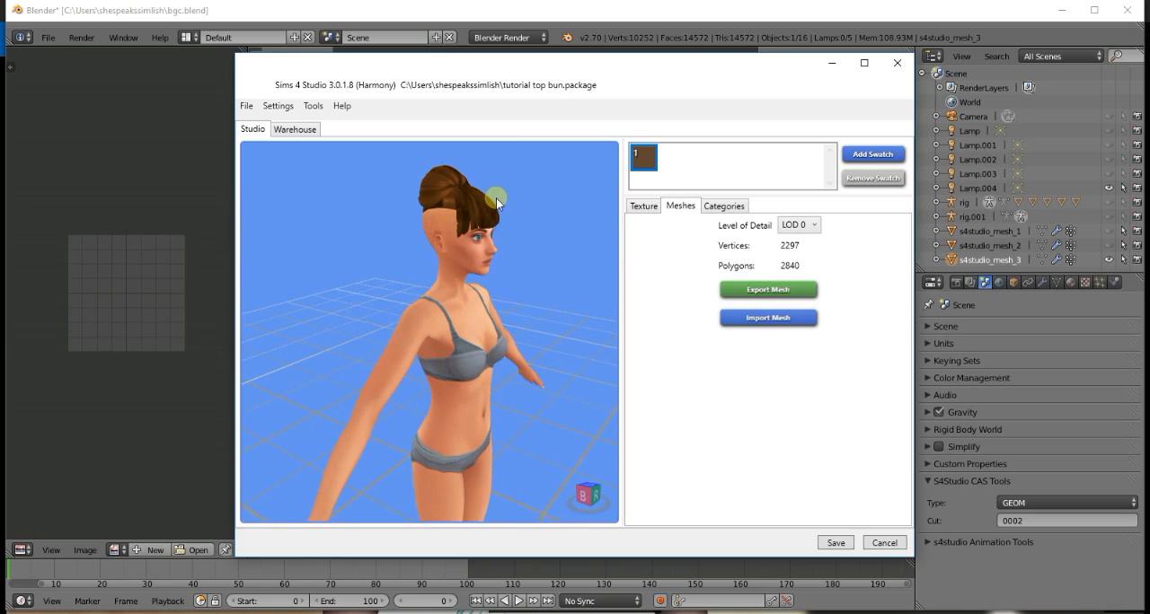
left_click_drag(509, 262, 585, 186)
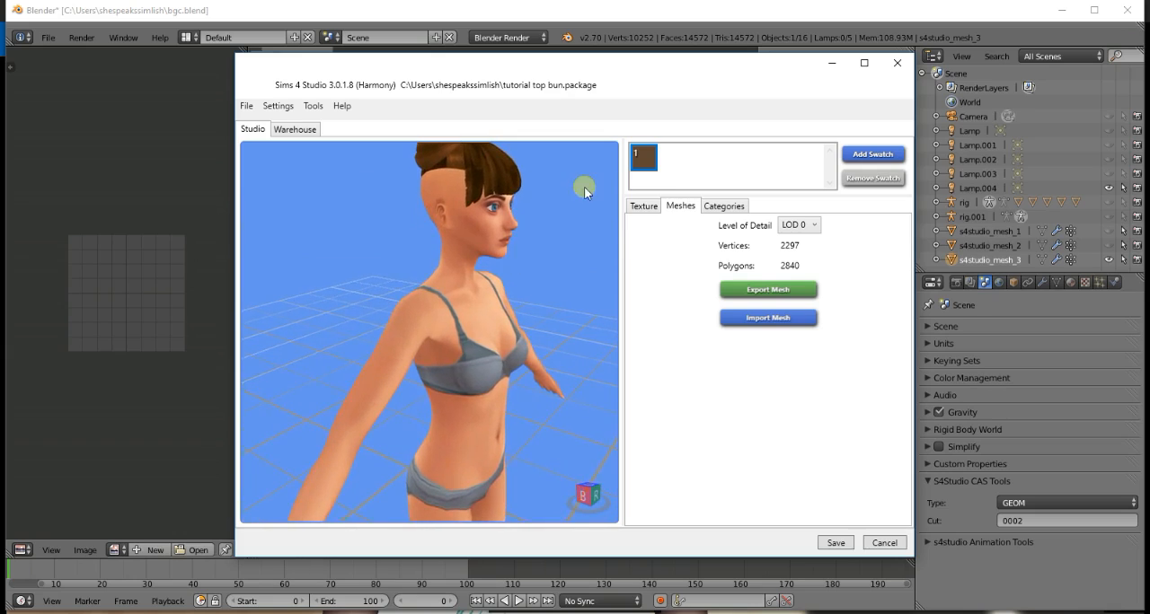
left_click(644, 205)
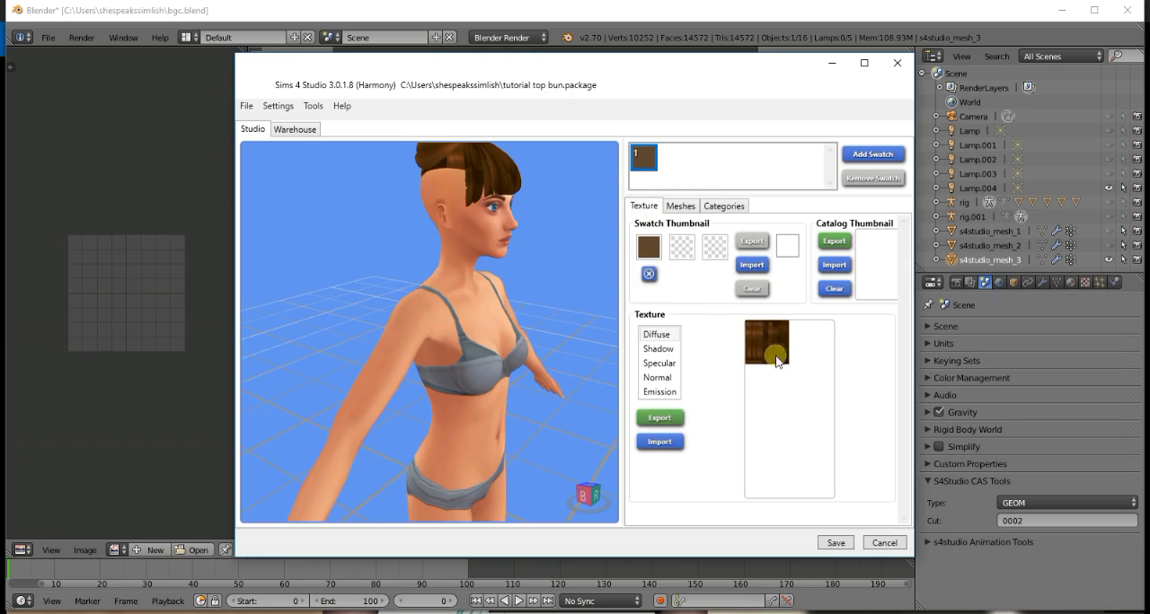
left_click_drag(516, 320, 478, 297)
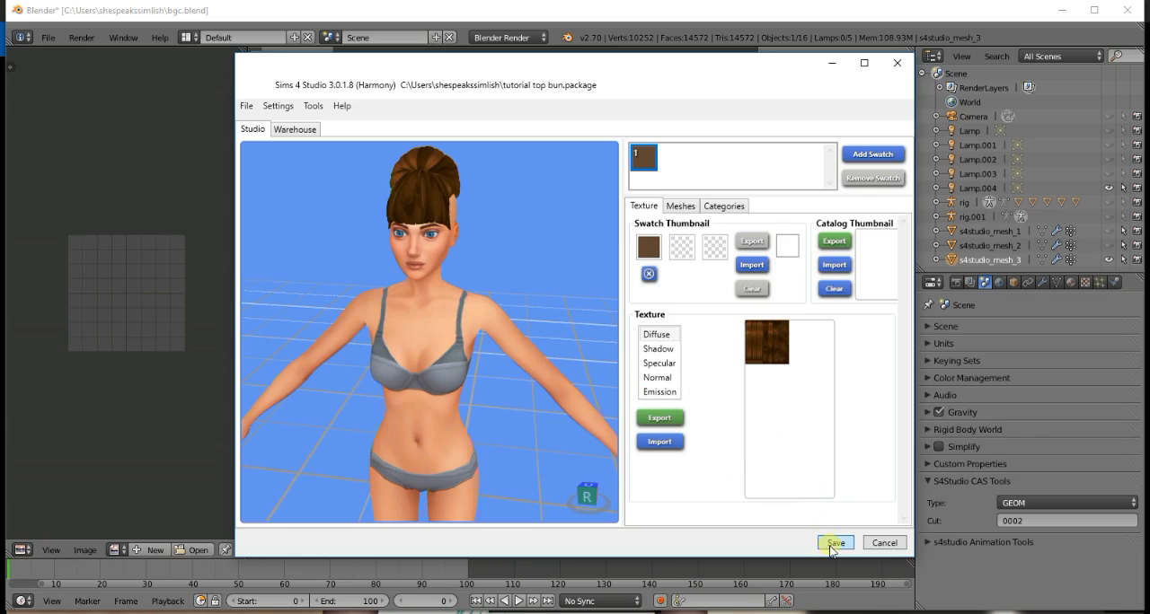
- Save the top bun package and export its diffuse texture as a PNG image named top bun
left_click(831, 544)
left_click(608, 356)
left_click(660, 417)
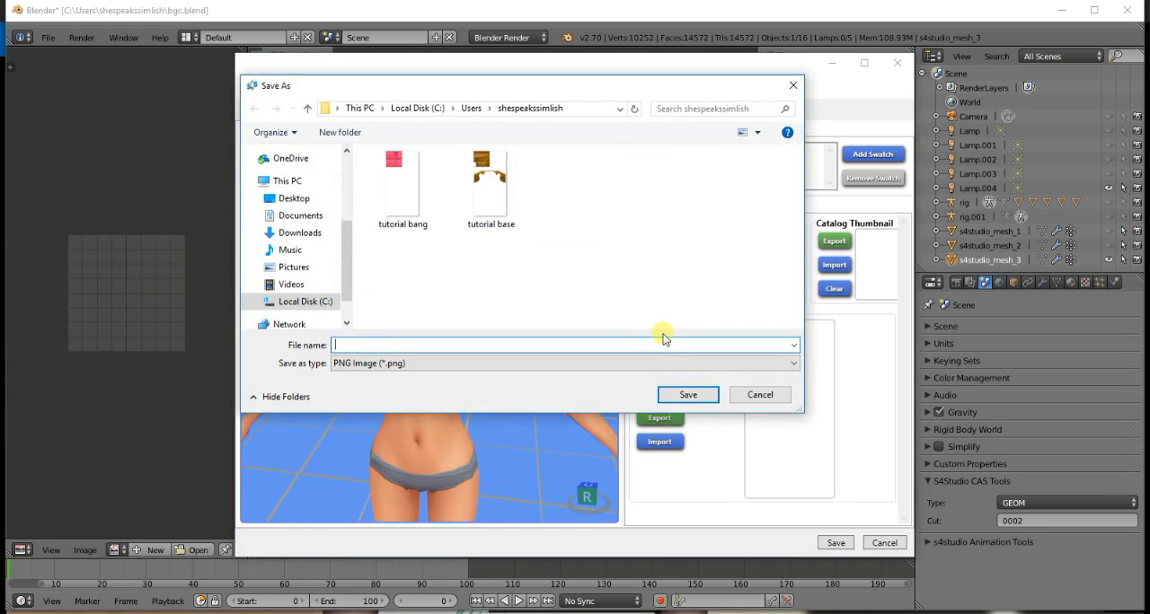
type("top bu")
type("n")
key("Return")
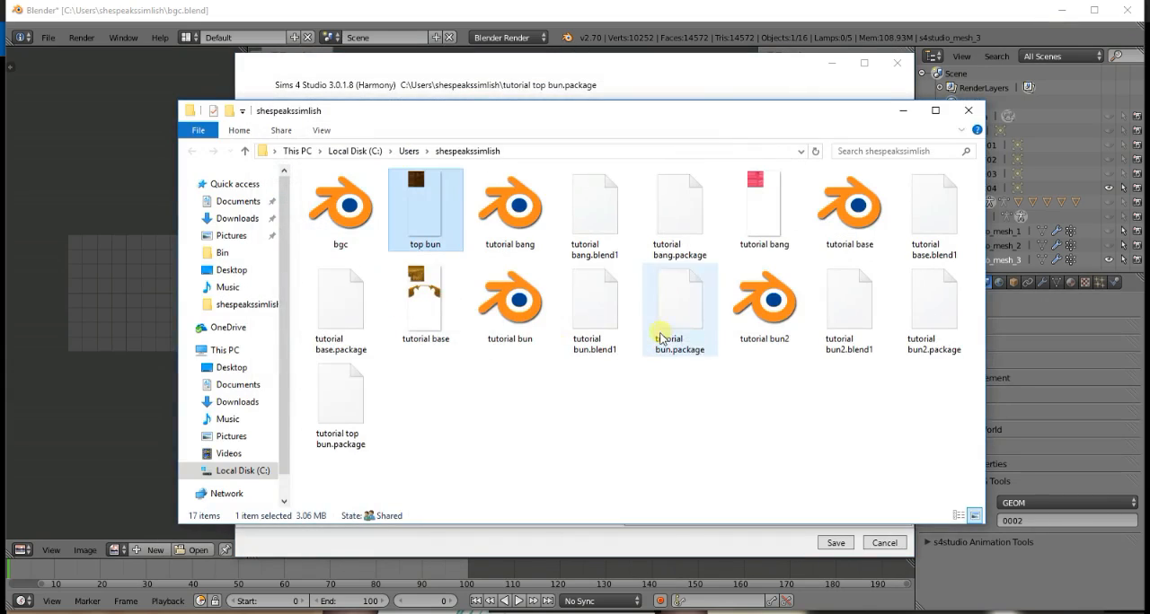
- Find the exported top bun.png in the file folder and open it for editing in paint.net
double_click(437, 231)
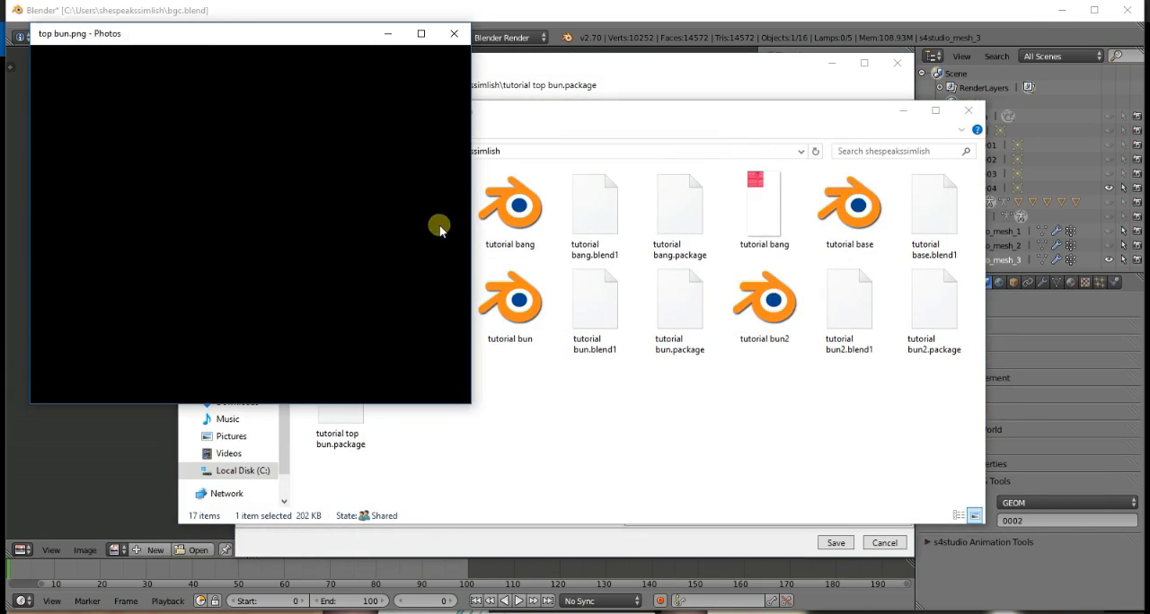
left_click(455, 35)
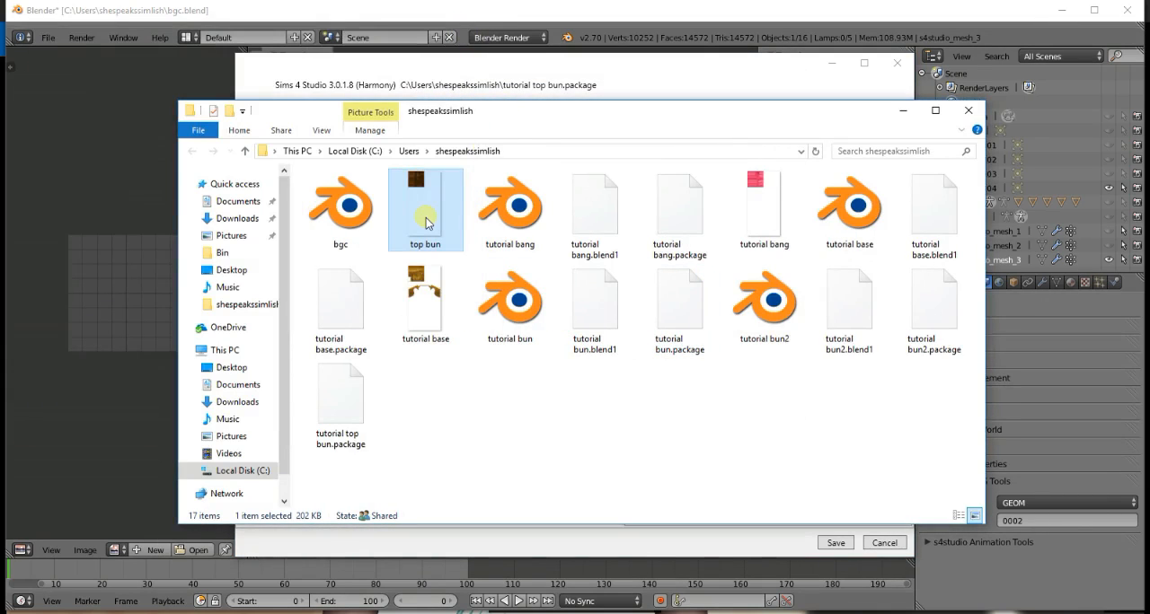
right_click(426, 224)
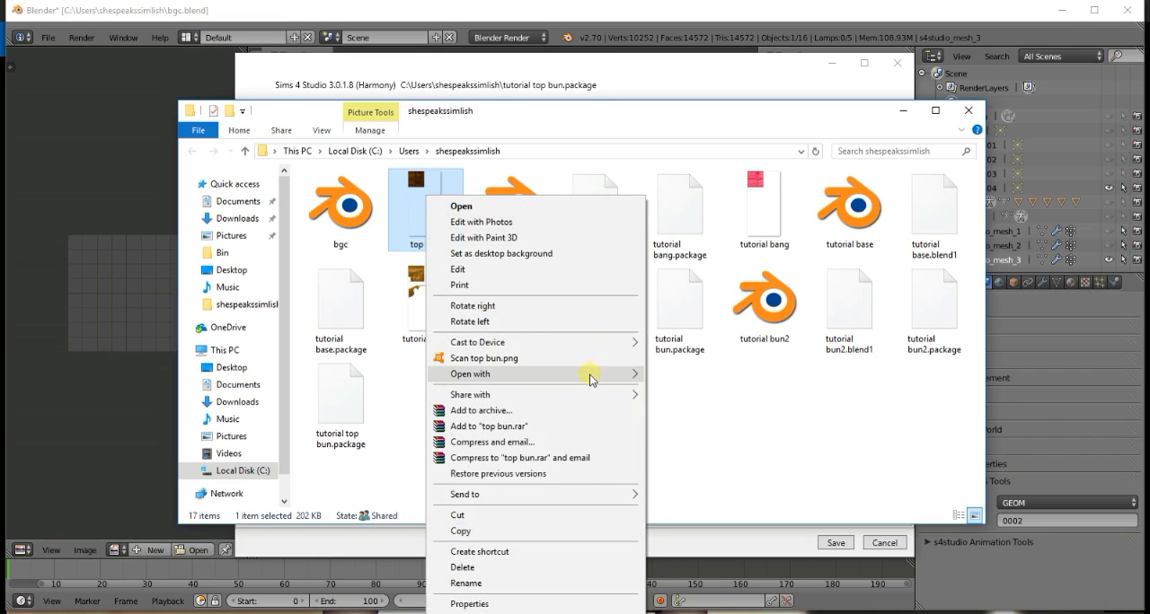
mouse_move(592, 382)
left_click(680, 423)
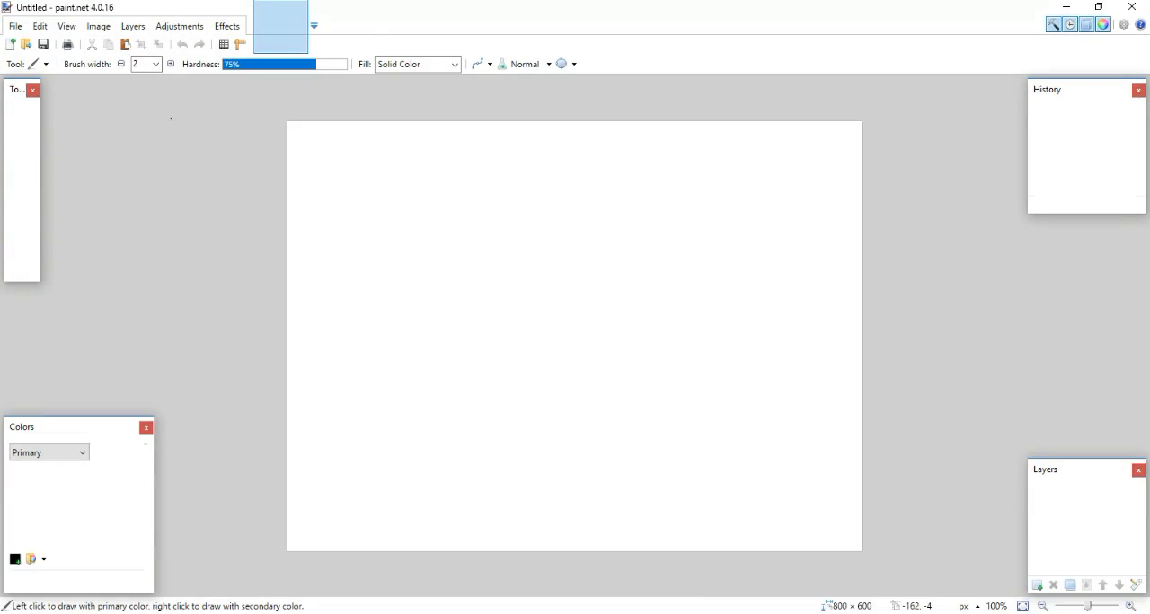
- Return to the file folder and open tutorial base.png in paint.net alongside top bun.png
key("alt+Tab")
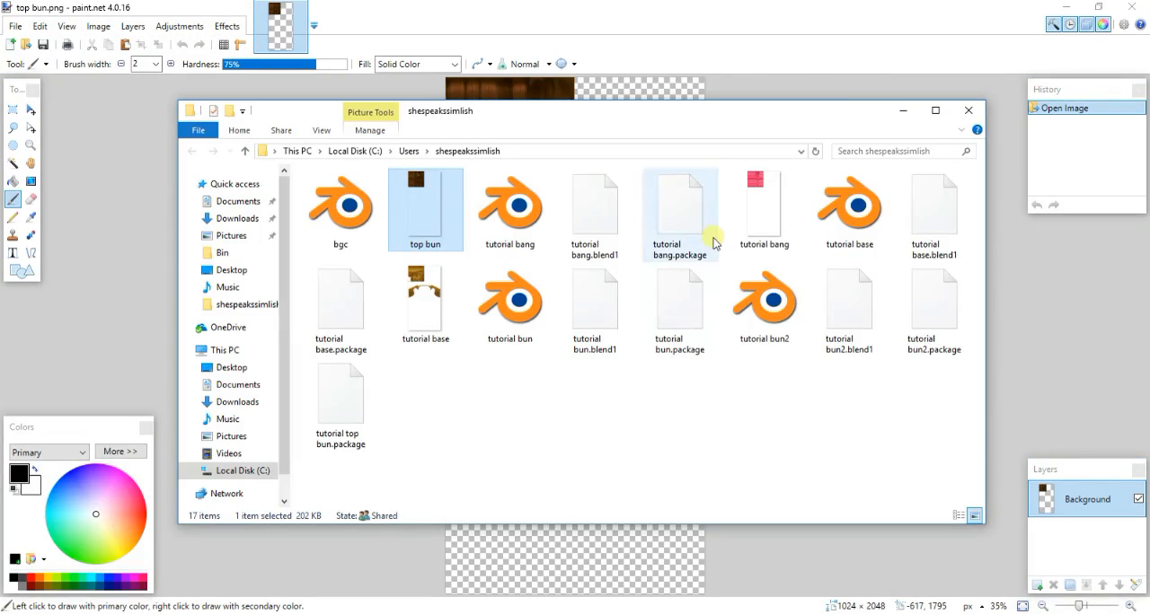
double_click(440, 291)
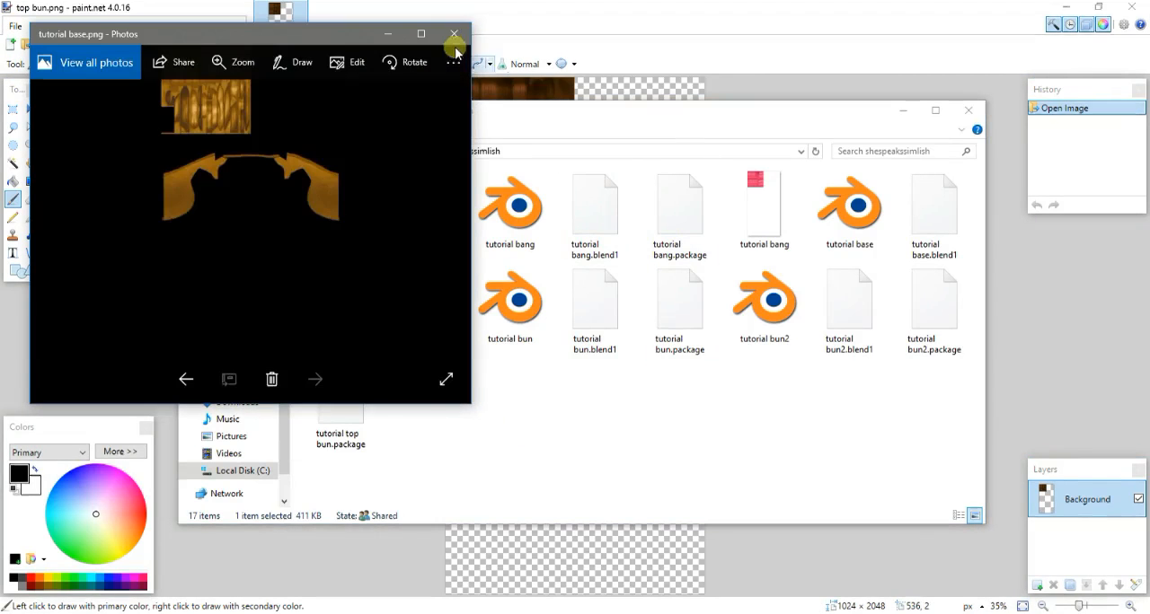
left_click(454, 33)
right_click(421, 292)
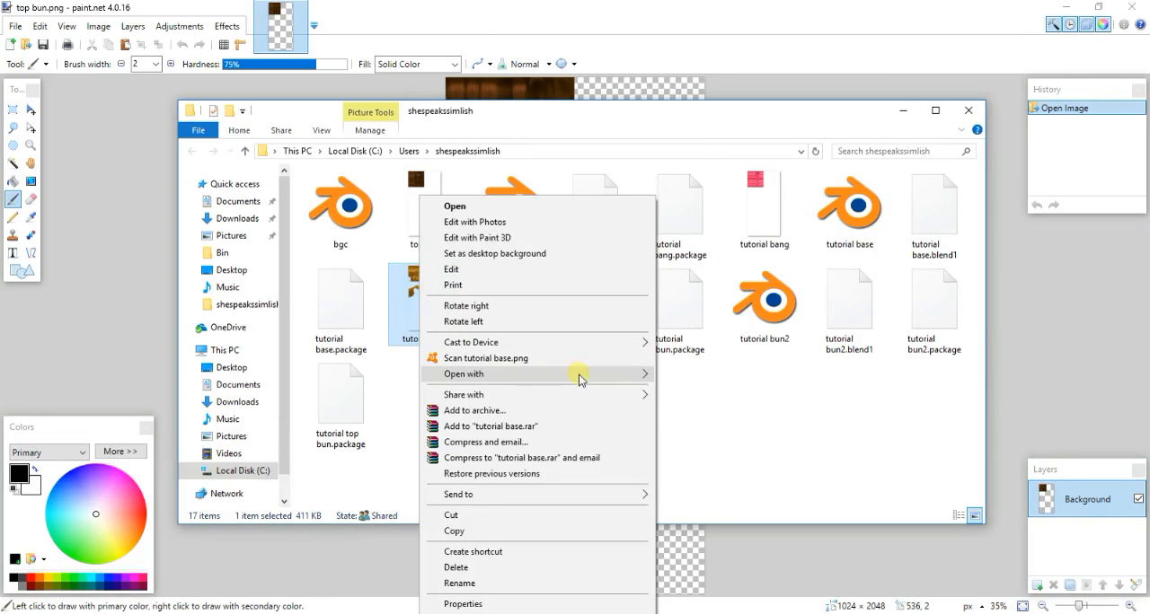
mouse_move(580, 374)
left_click(712, 423)
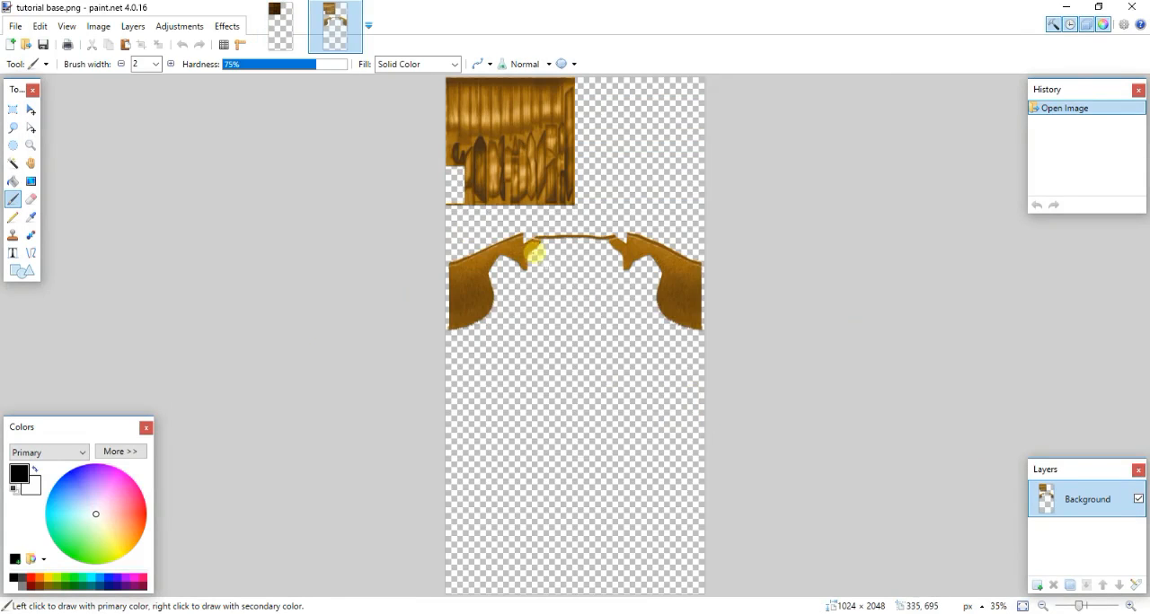
- Copy the hairline area of tutorial base.png, about 1024 × 507 px, onto a new layer in top bun.png
left_click(12, 109)
left_click_drag(760, 350, 327, 221)
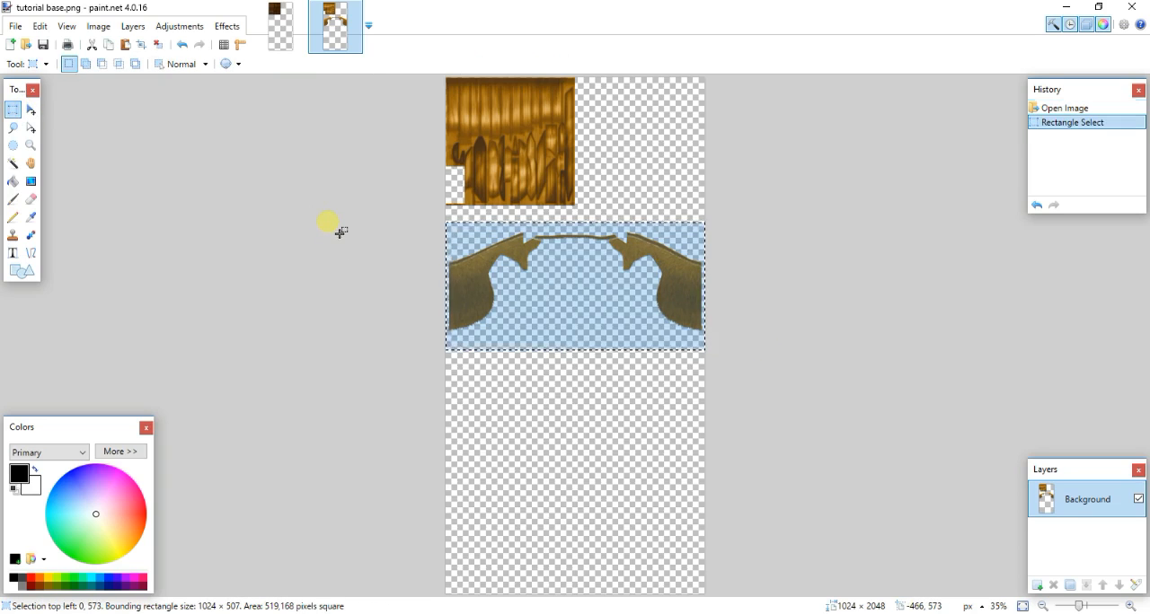
left_click(280, 26)
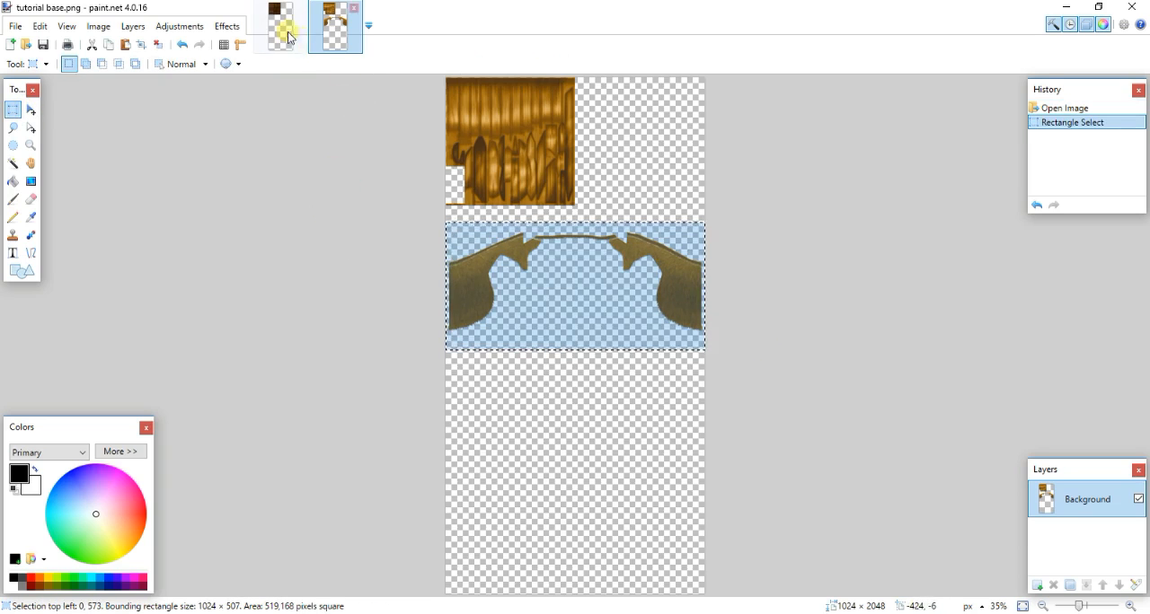
left_click(1036, 585)
key("ctrl+v")
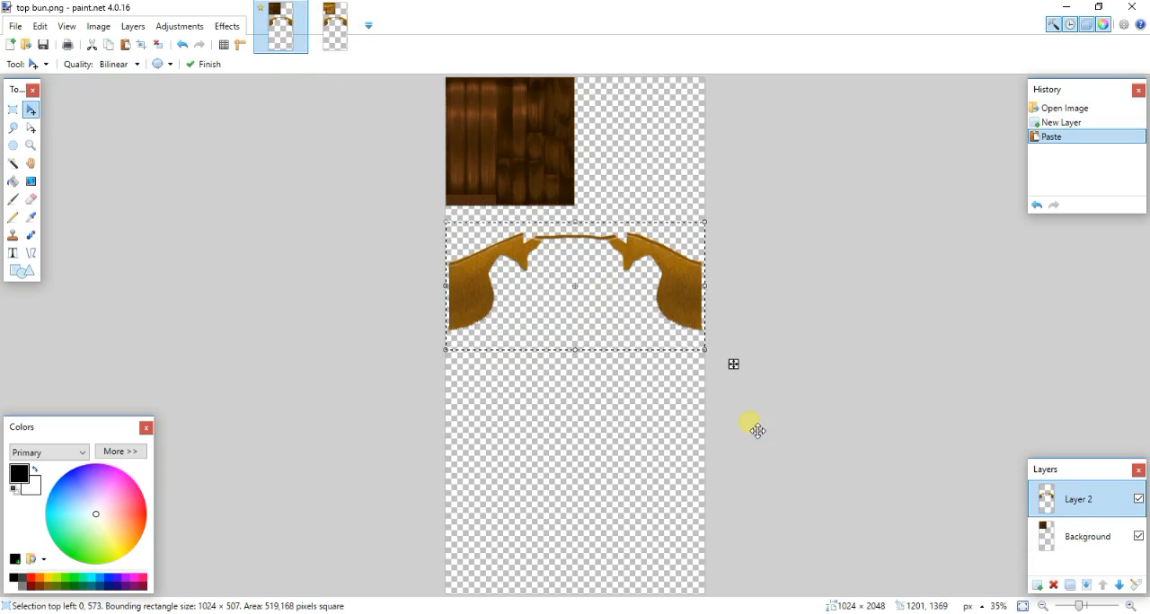
- Flatten top bun.png and save it with auto-detected bit depth
key("ctrl+shift+f")
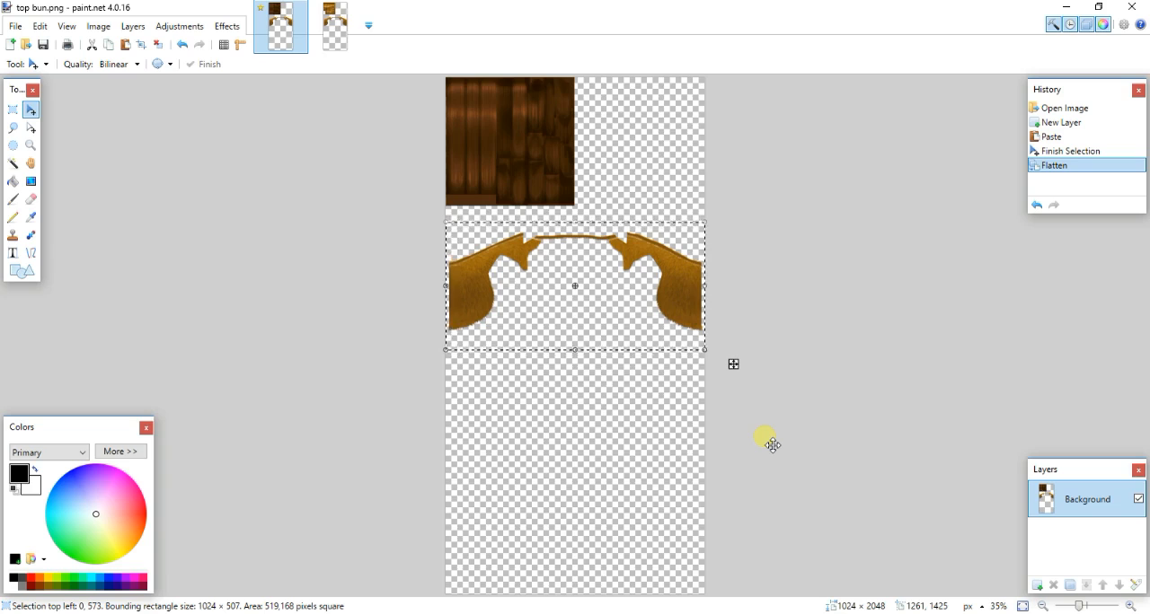
key("ctrl+s")
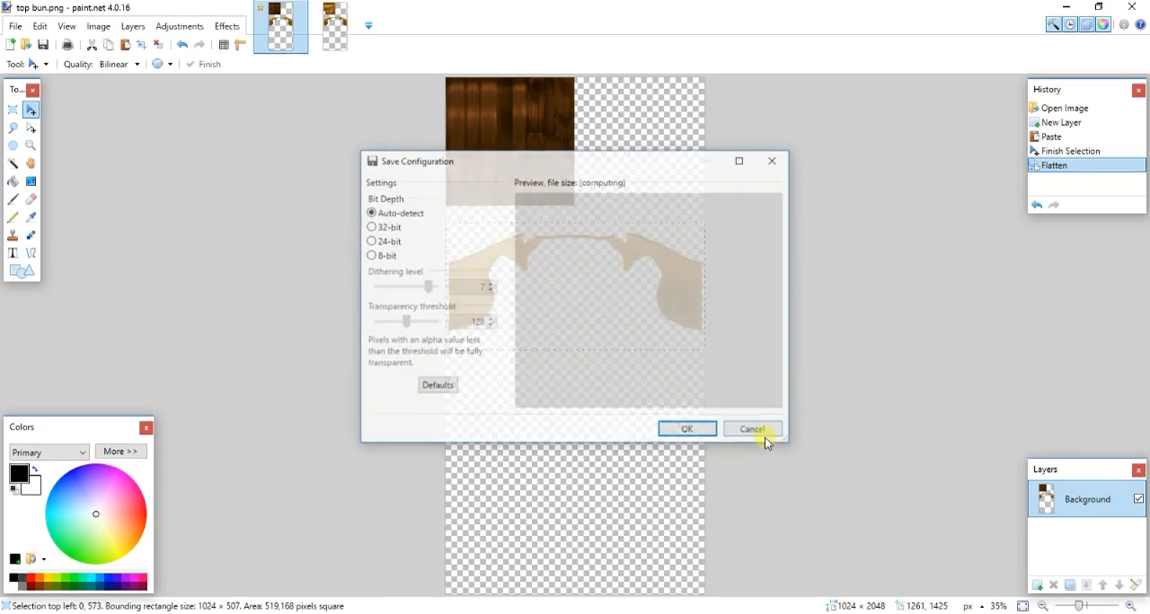
left_click(680, 429)
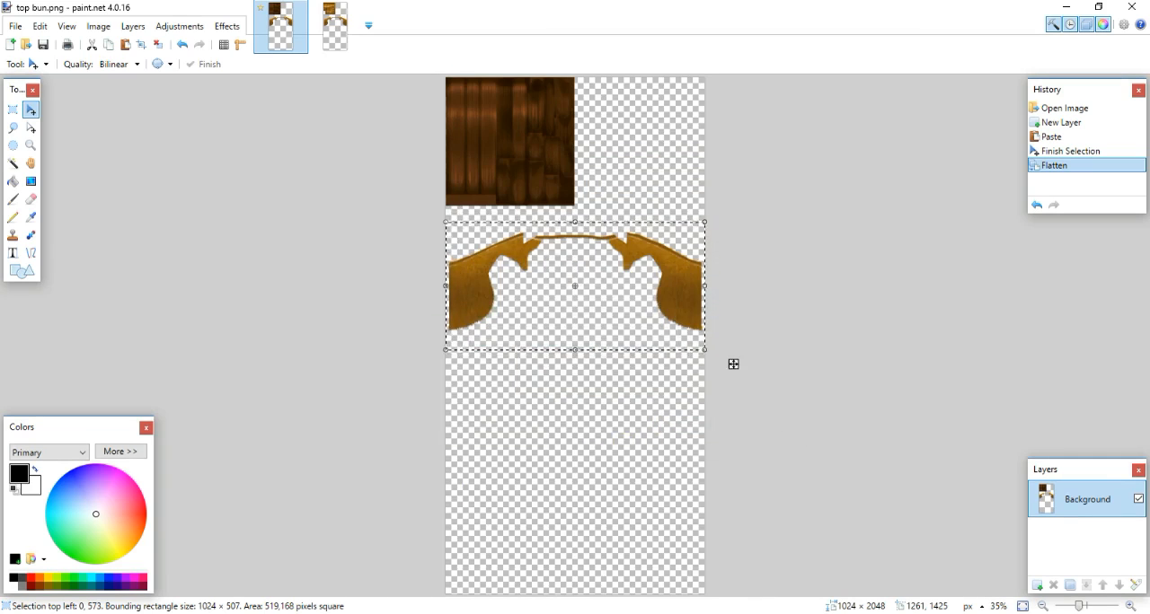
- Switch to Sims 4 Studio, import top bun.png as the diffuse texture, and check the hairstyle from the back and side
key("alt+Tab")
left_click(659, 441)
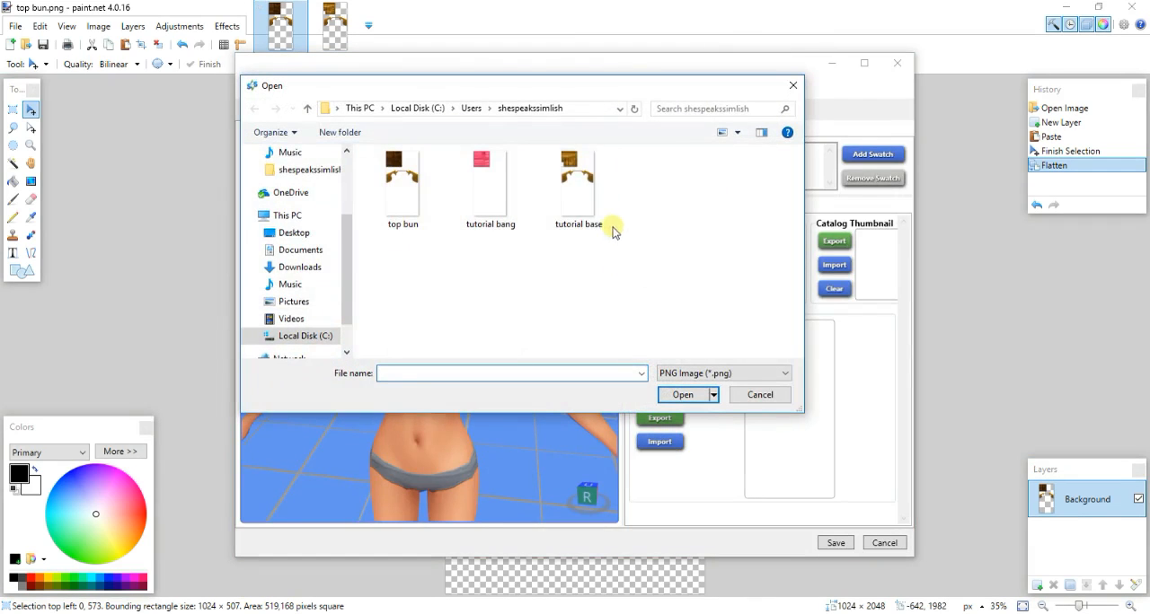
double_click(418, 189)
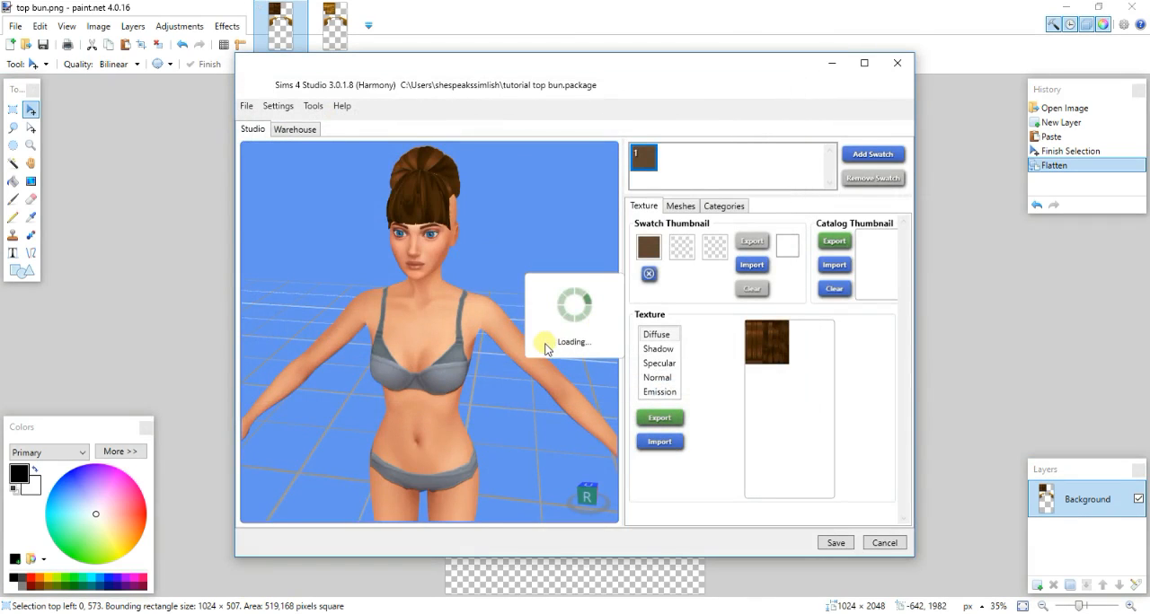
left_click_drag(540, 351, 512, 341)
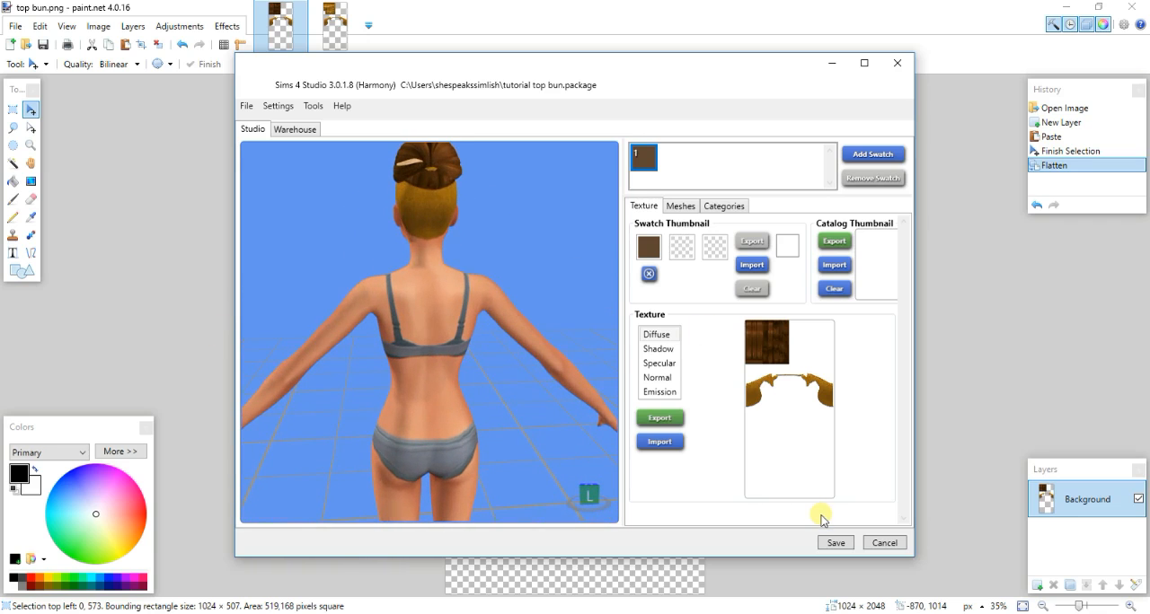
left_click_drag(548, 244, 398, 270)
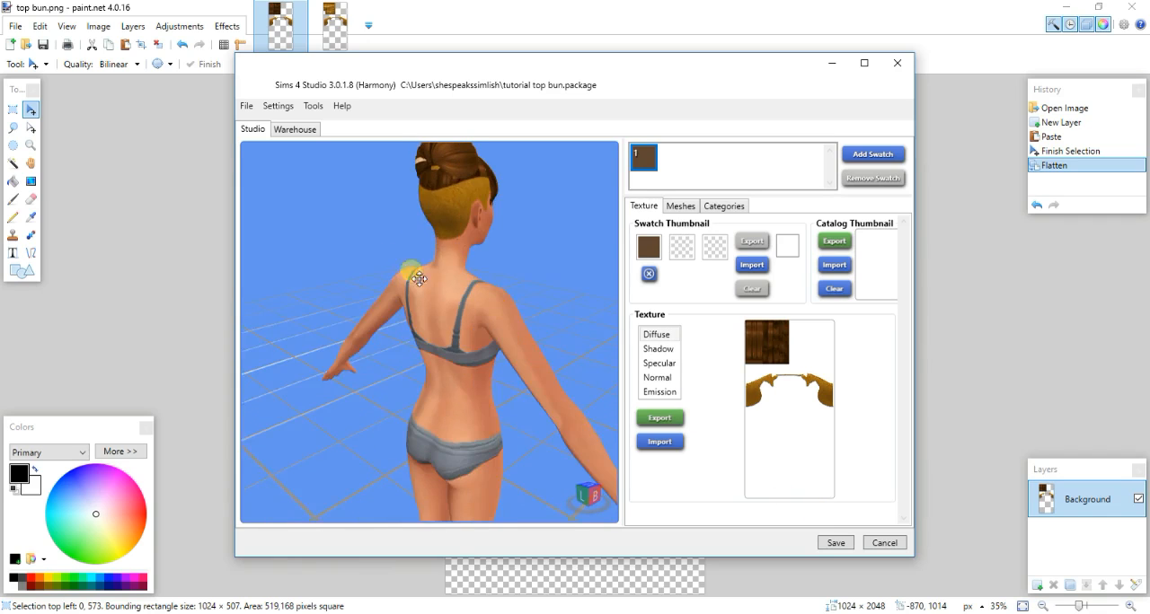
- Save the package and export its LOD 0 mesh as a Blender file named finished
left_click(834, 544)
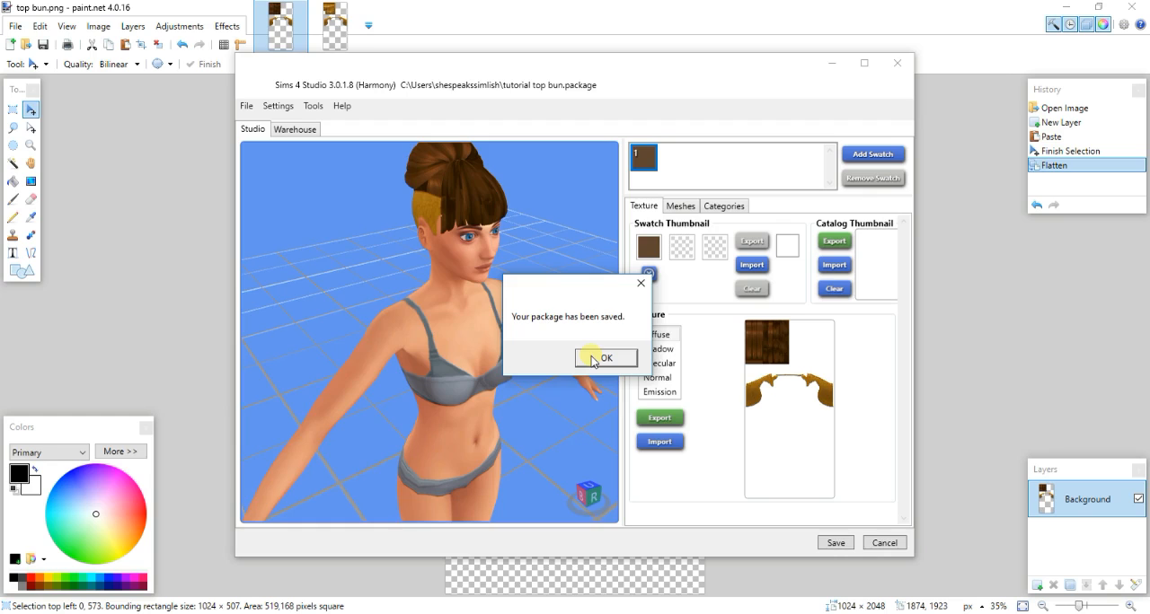
left_click(595, 358)
left_click(680, 205)
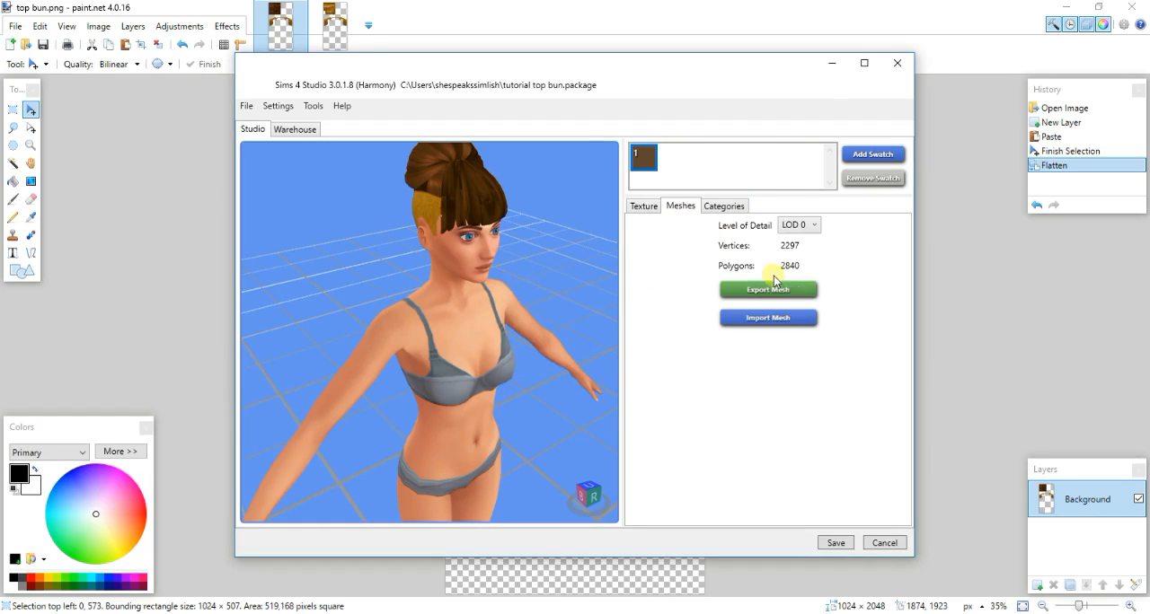
left_click(769, 287)
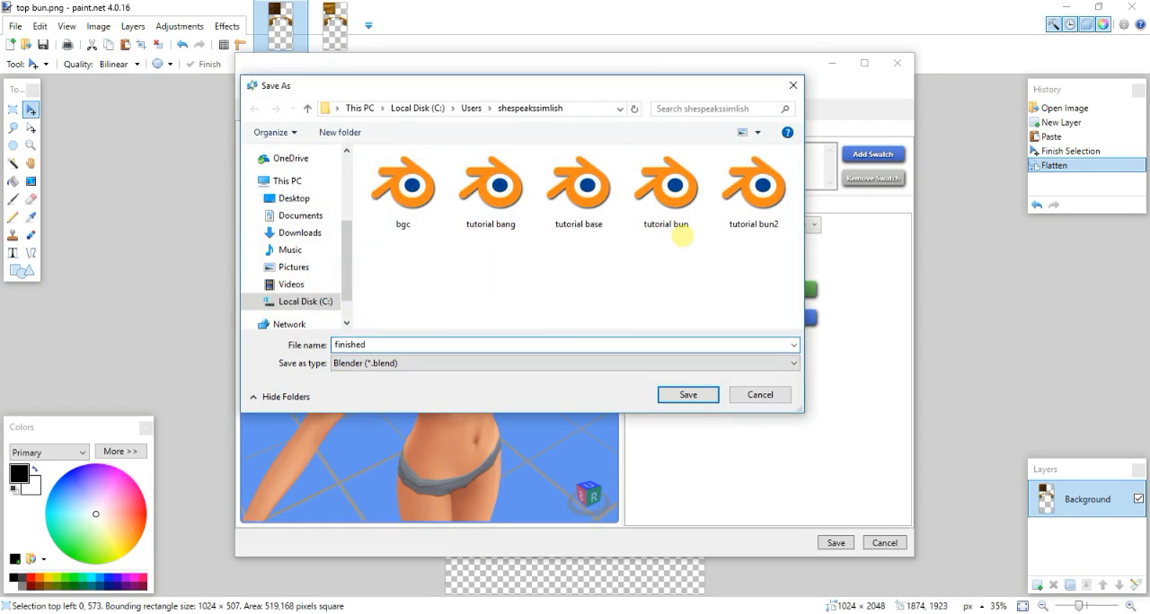
key("Return")
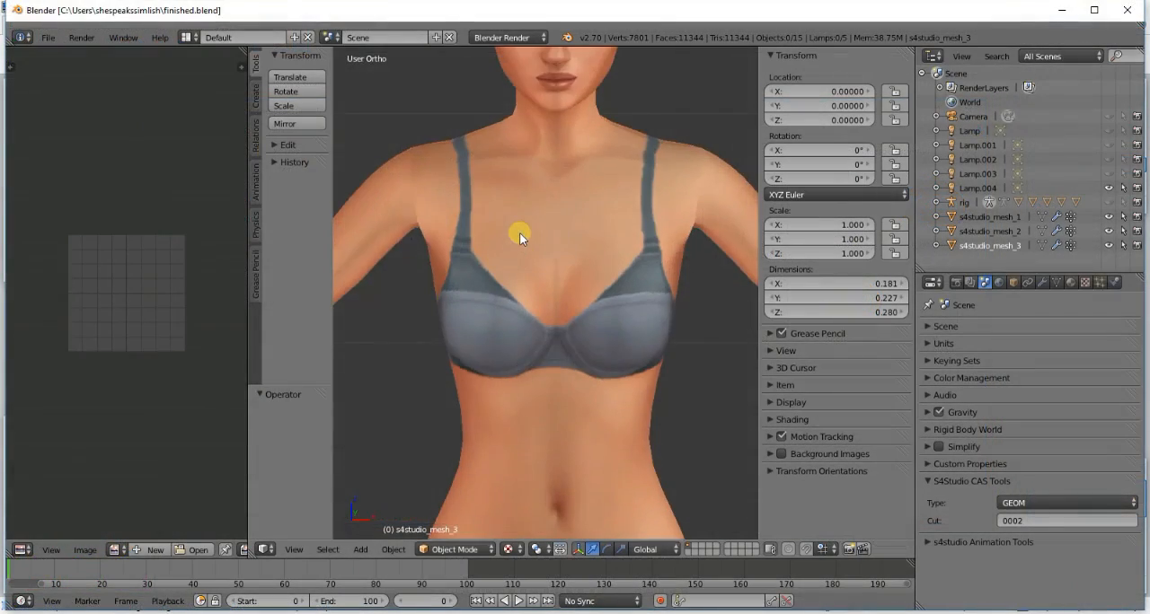
- In Blender's finished.blend, check the hairstyle from several angles and hide s4studio_mesh_1 and s4studio_mesh_2
key("KP_8")
key("KP_8")
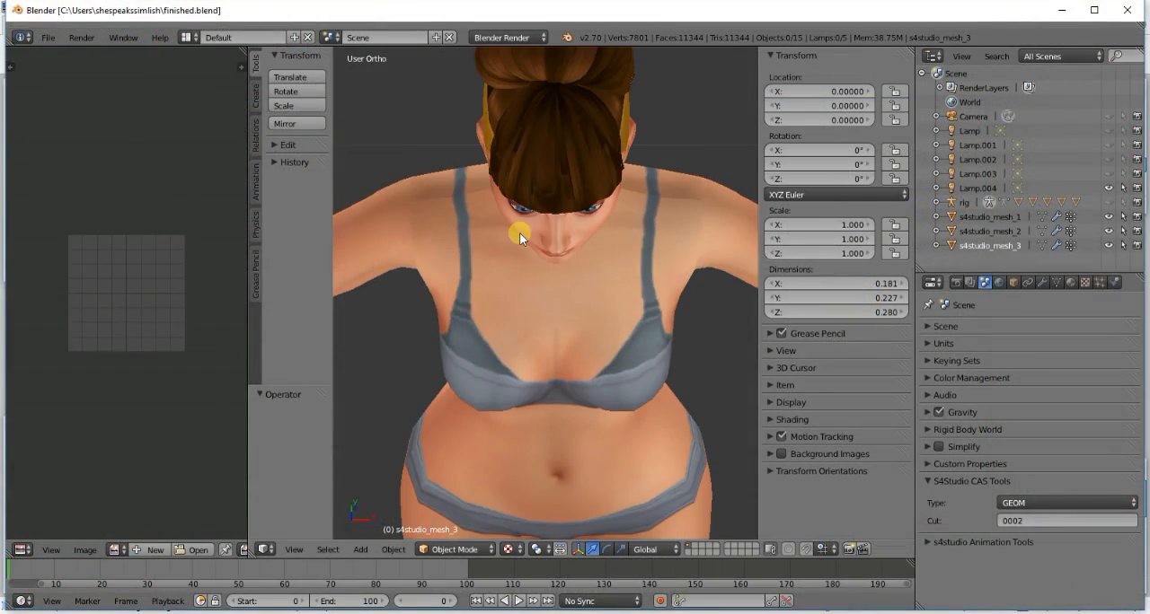
key("KP_2")
key("KP_2")
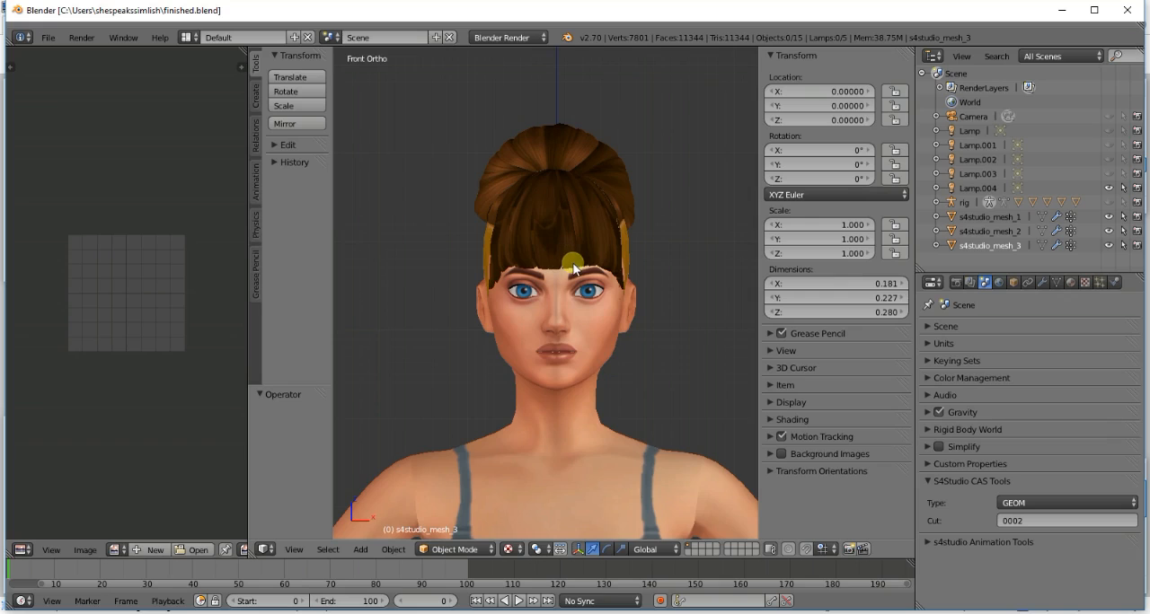
middle_click_drag(577, 267, 654, 263)
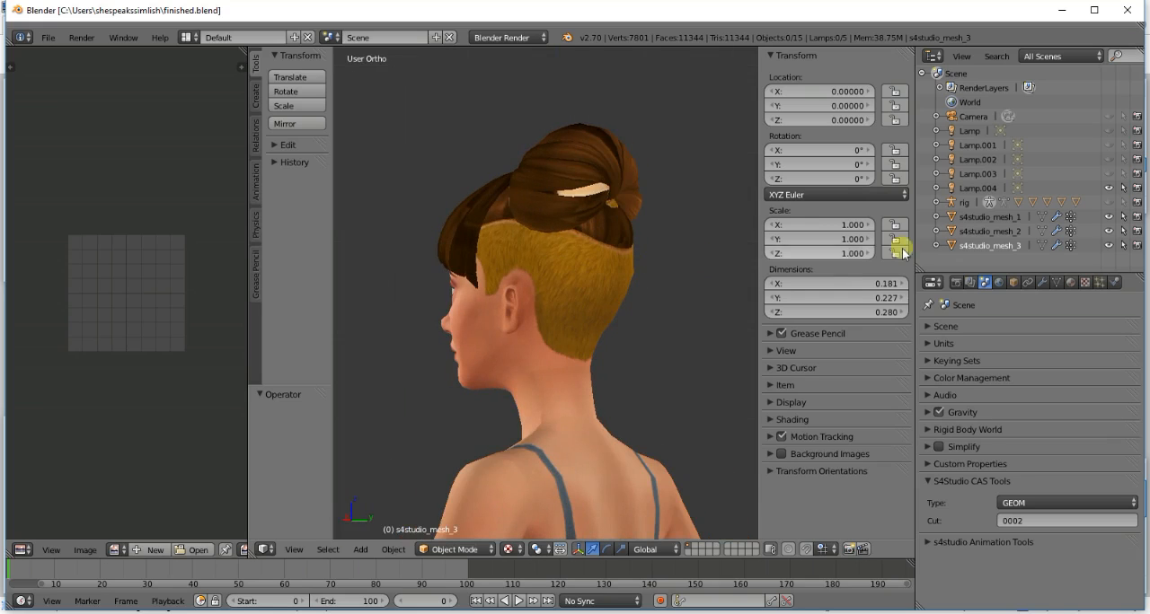
left_click(1109, 217)
left_click(1109, 231)
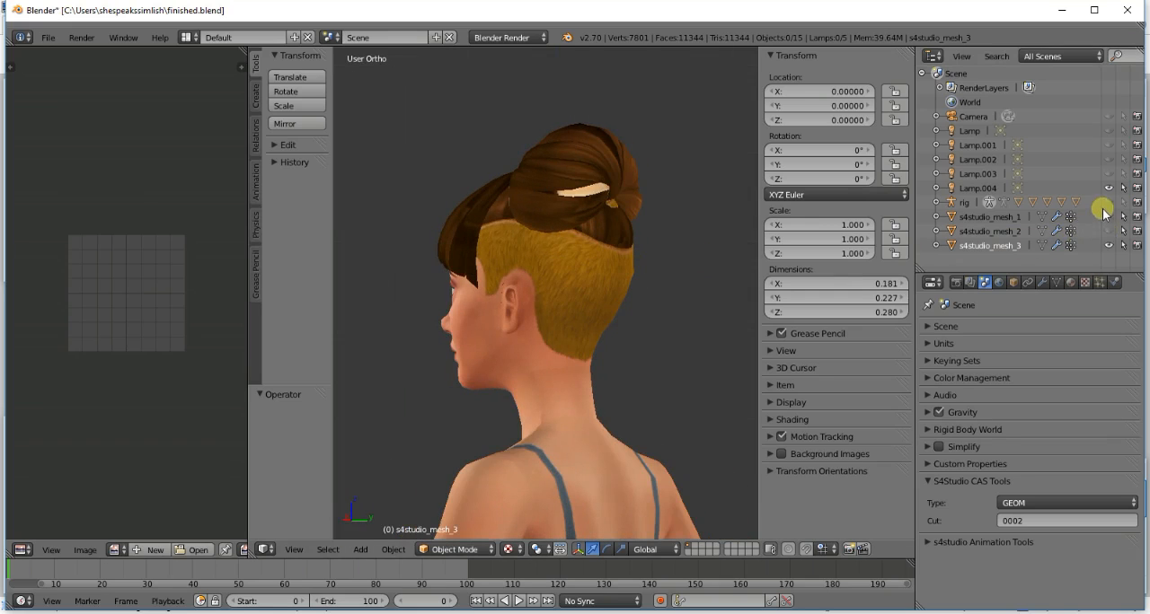
- Put s4studio_mesh_3 in Edit Mode, widen the UV editor, and load top bun.png behind the UV layout
key("Tab")
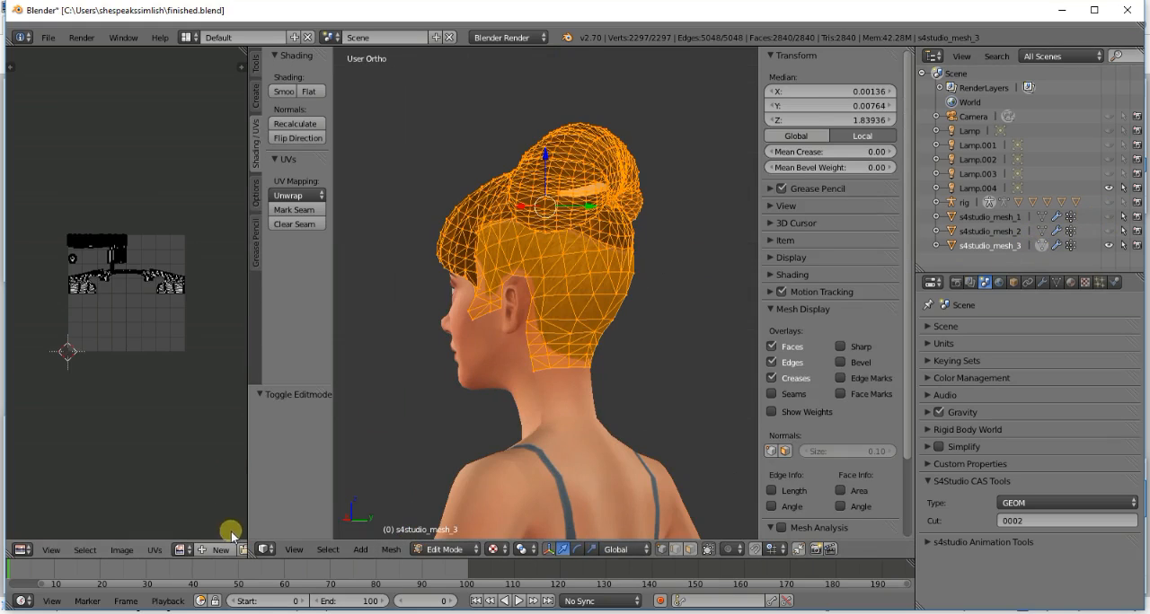
left_click_drag(249, 534, 297, 529)
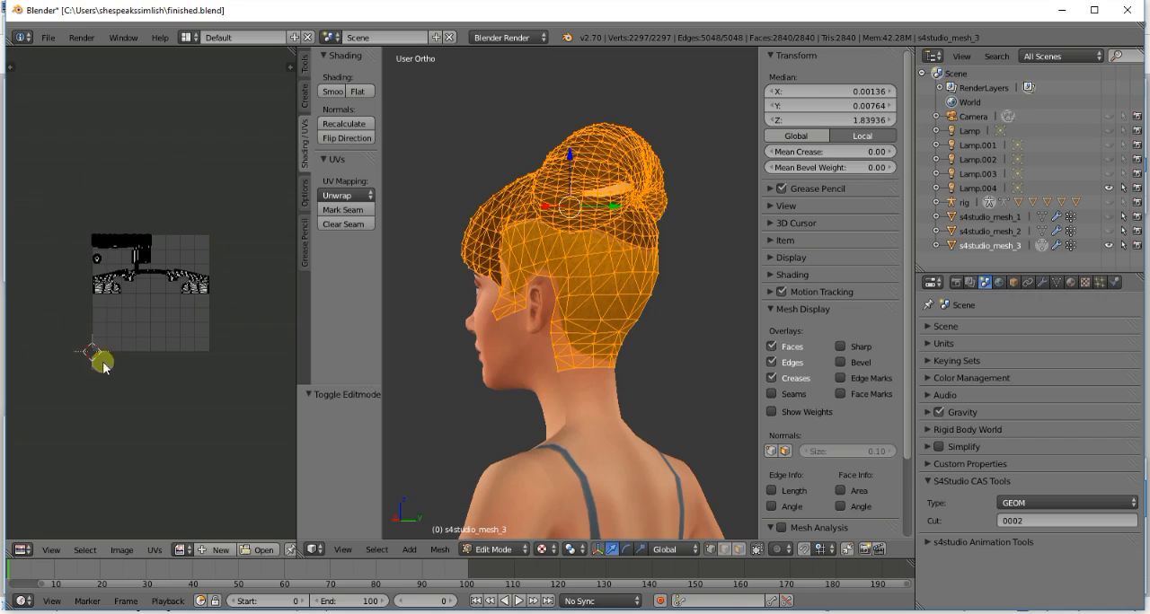
left_click(261, 550)
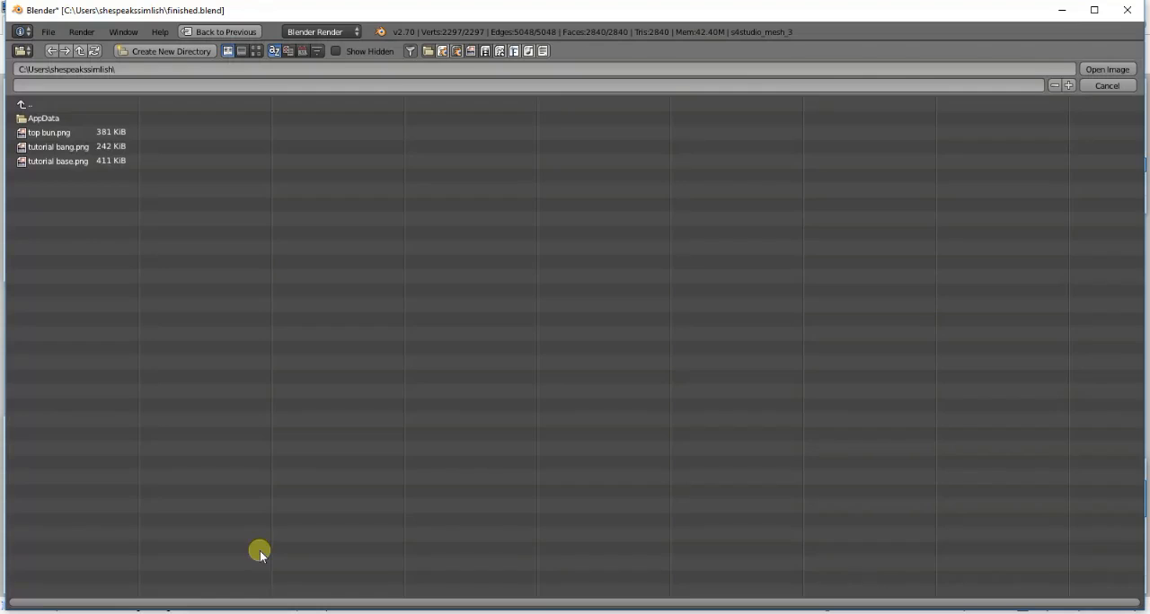
double_click(78, 139)
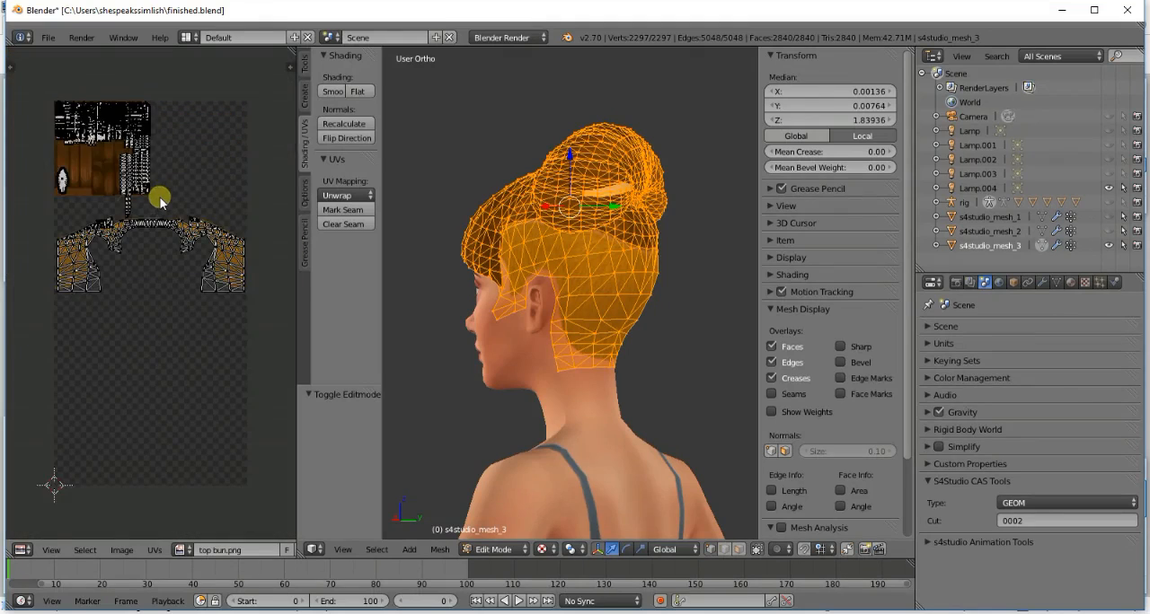
- Select the two linked hair pieces above the shaved right side near the bangs and shift their middle UV island by -0.134 along X
scroll(160, 201, "down", 3)
key("a")
key("a")
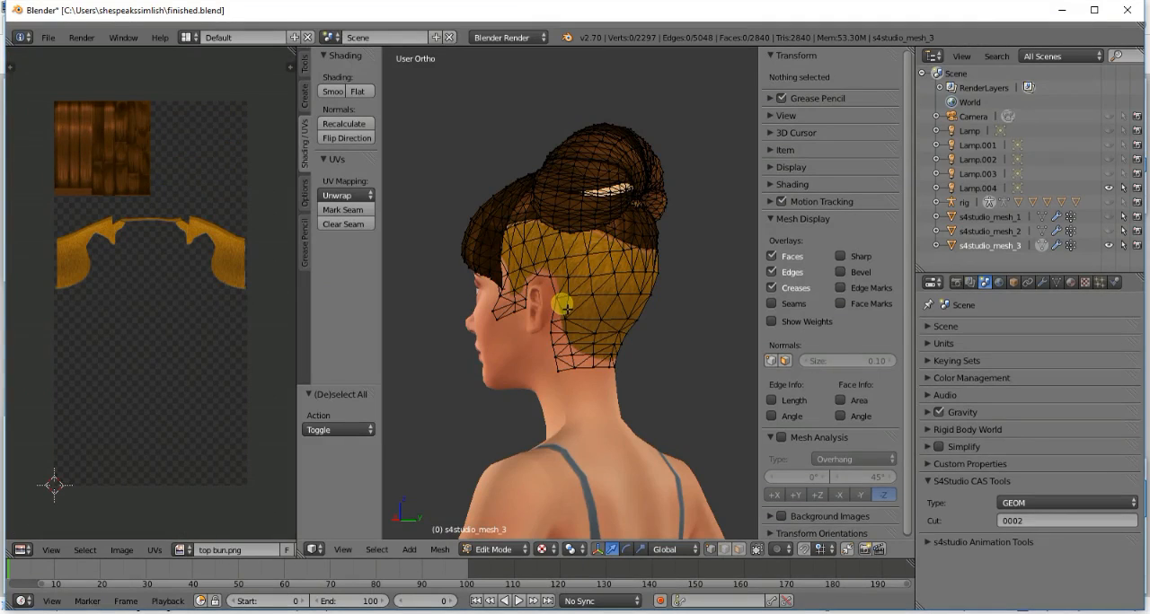
middle_click_drag(579, 308, 592, 256)
scroll(591, 266, "up", 5)
scroll(591, 268, "down", 2)
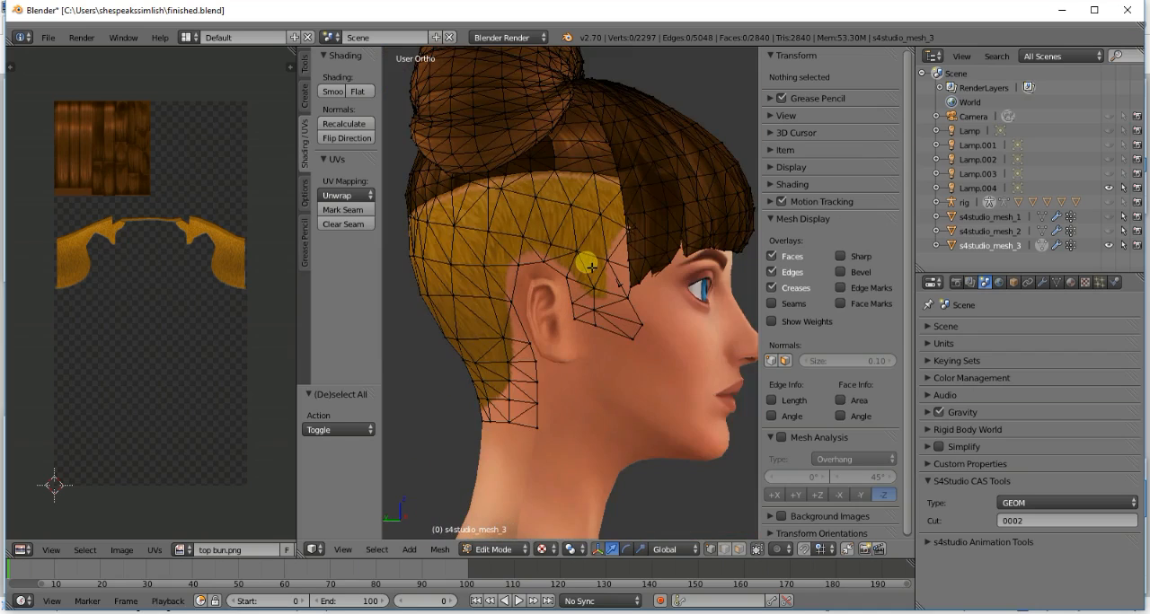
key("l")
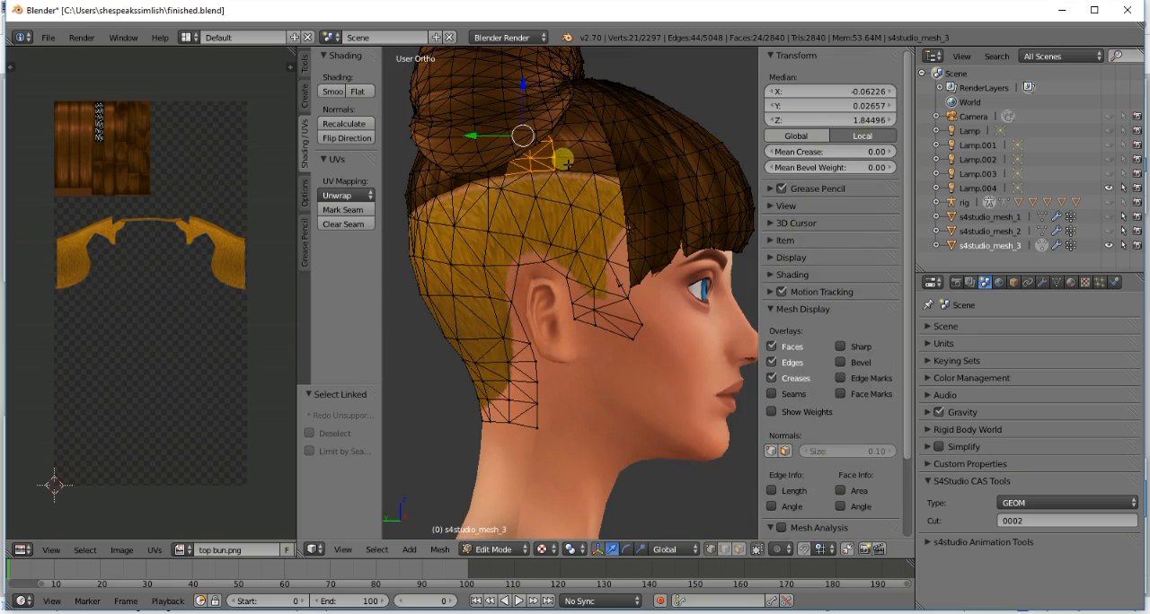
key("l")
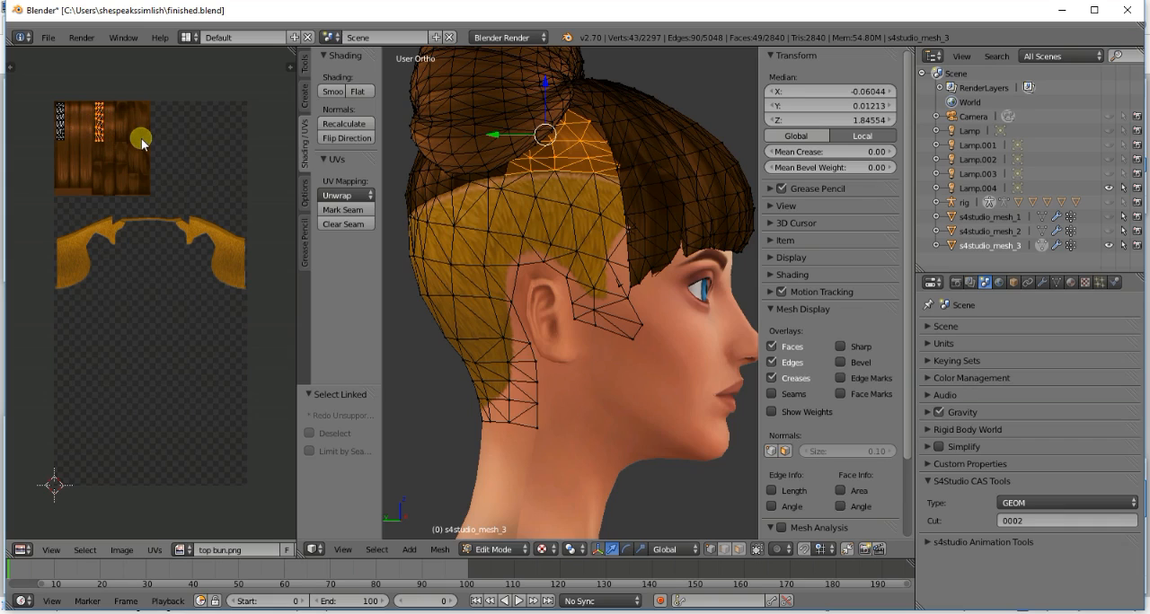
key("g")
key("x")
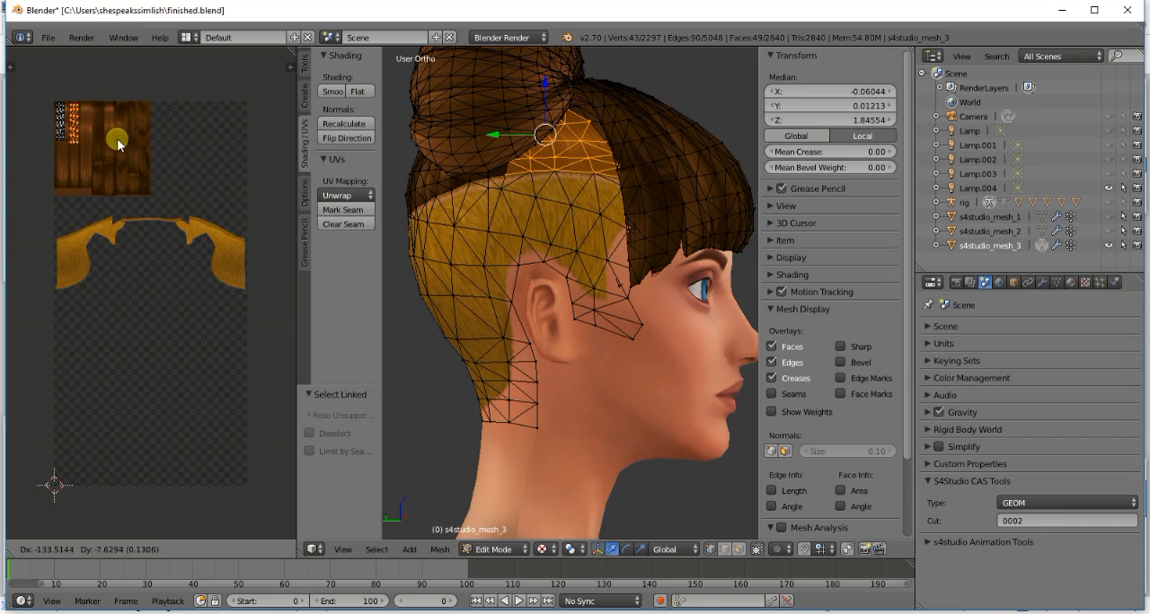
left_click(108, 117)
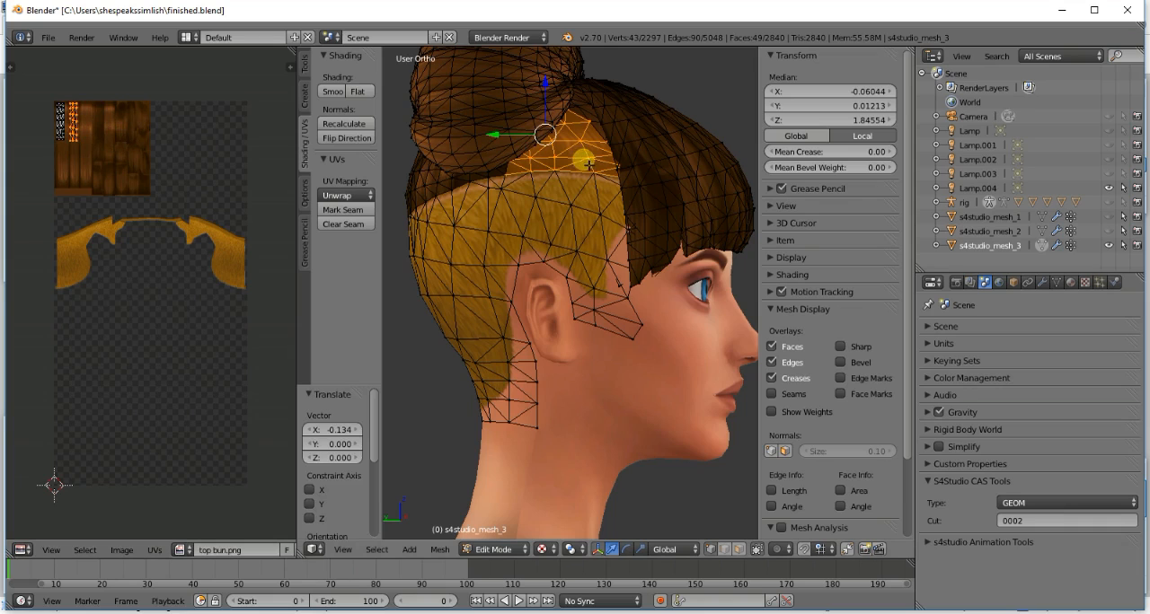
key("a")
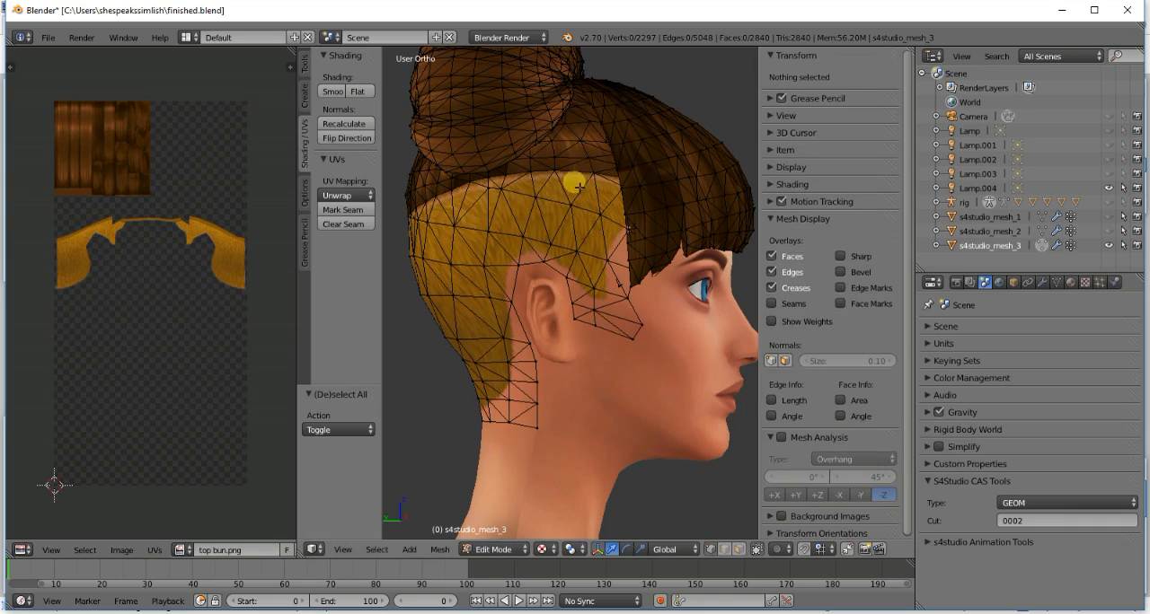
- Select the next two linked pieces farther back above the shaved right side and move their UV islands by X -0.149, Y -0.007
key("a")
key("a")
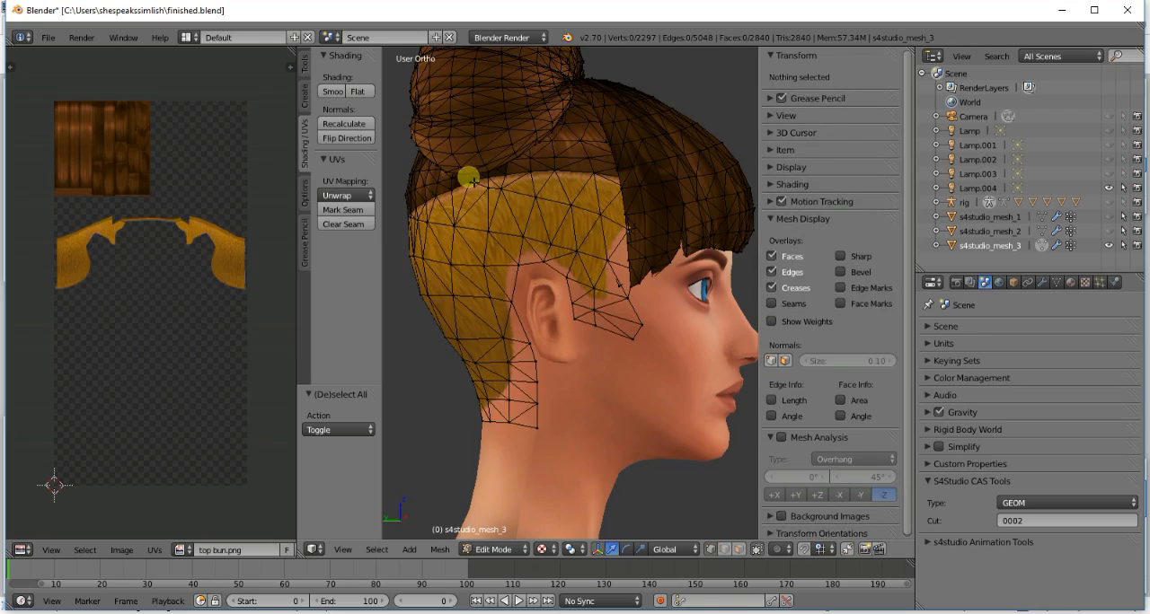
key("l")
key("l")
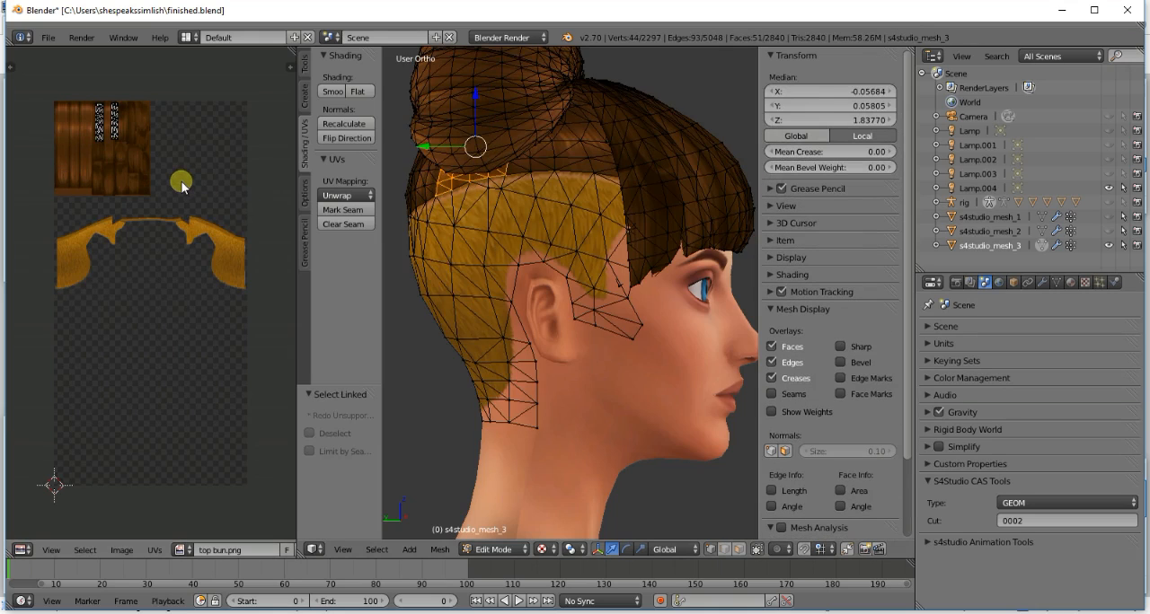
key("a")
key("g")
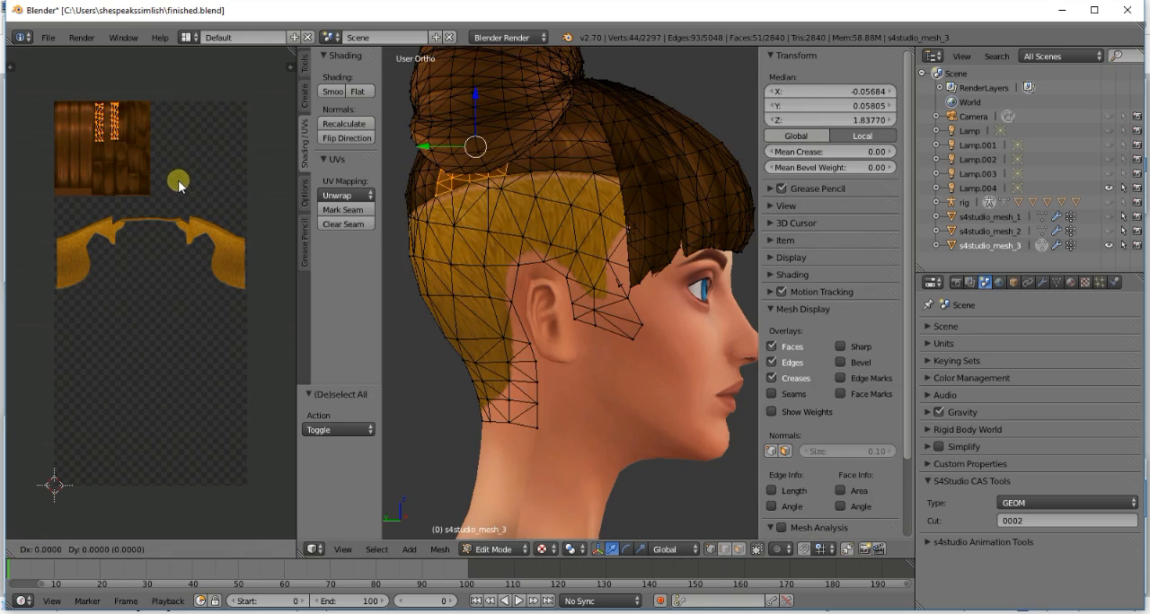
left_click(153, 186)
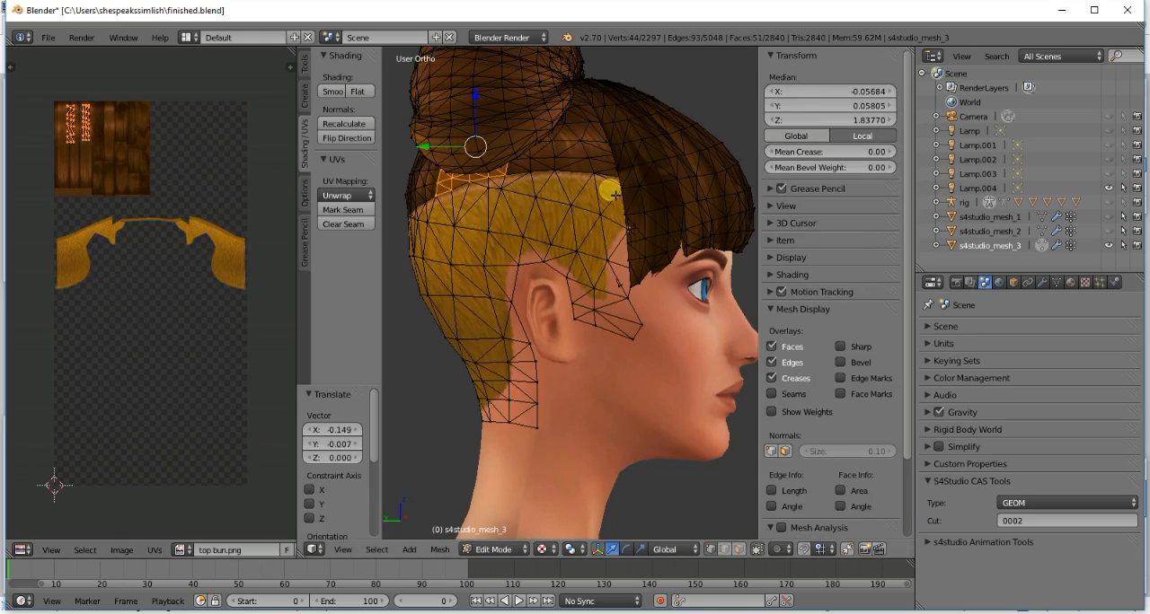
key("a")
- From behind, select the two linked pieces under the bun right of centre and move their UV islands onto the smooth hair strands
middle_click_drag(610, 193, 607, 191)
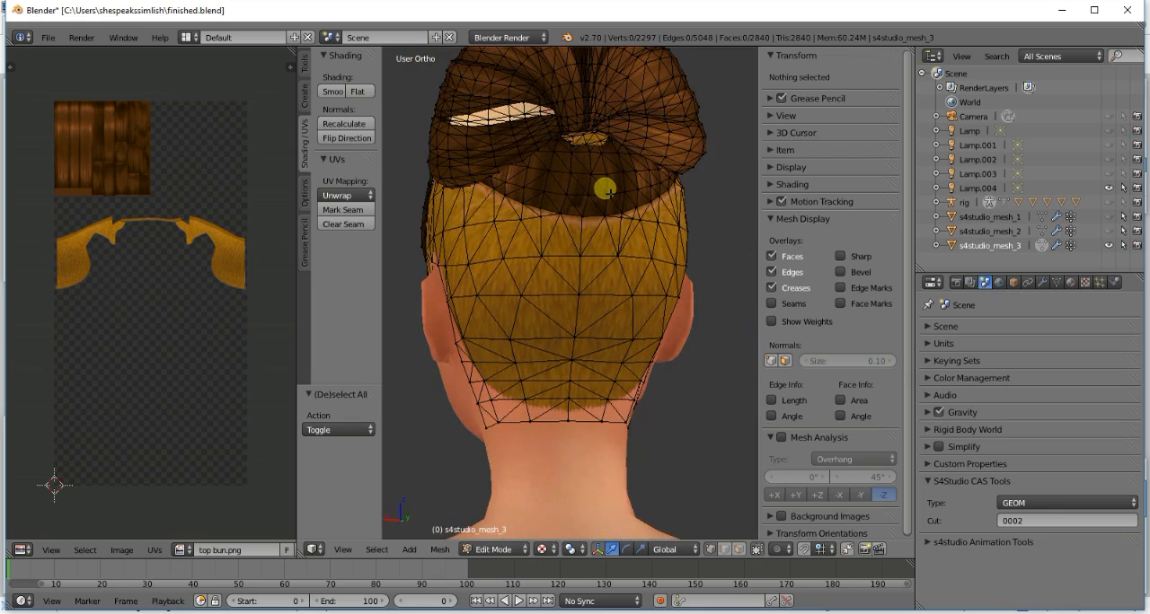
key("l")
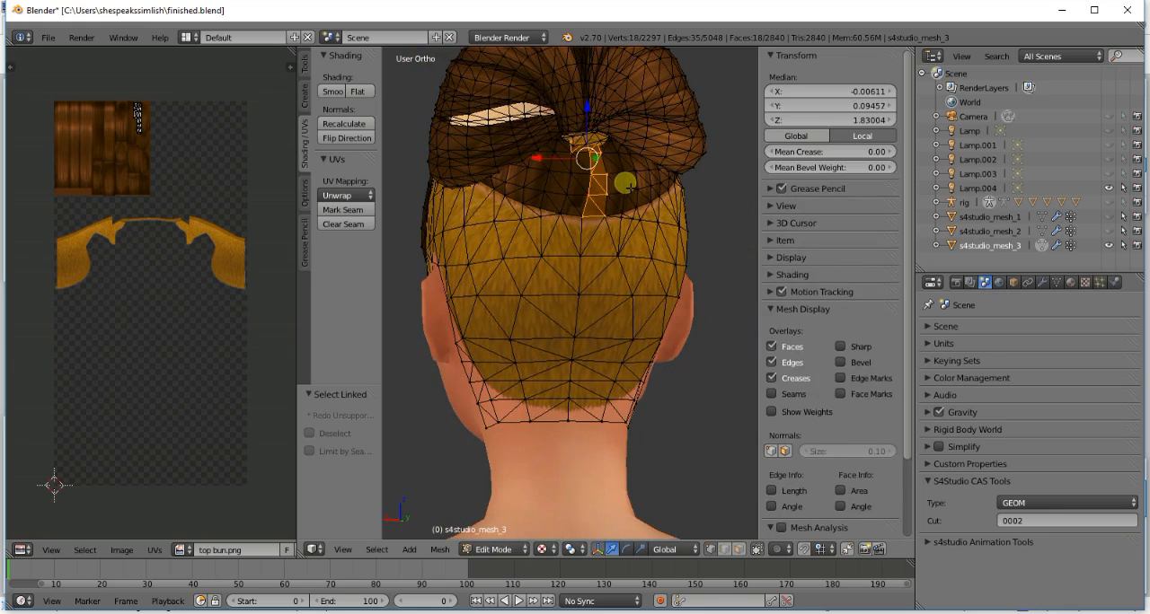
key("l")
key("a")
key("g")
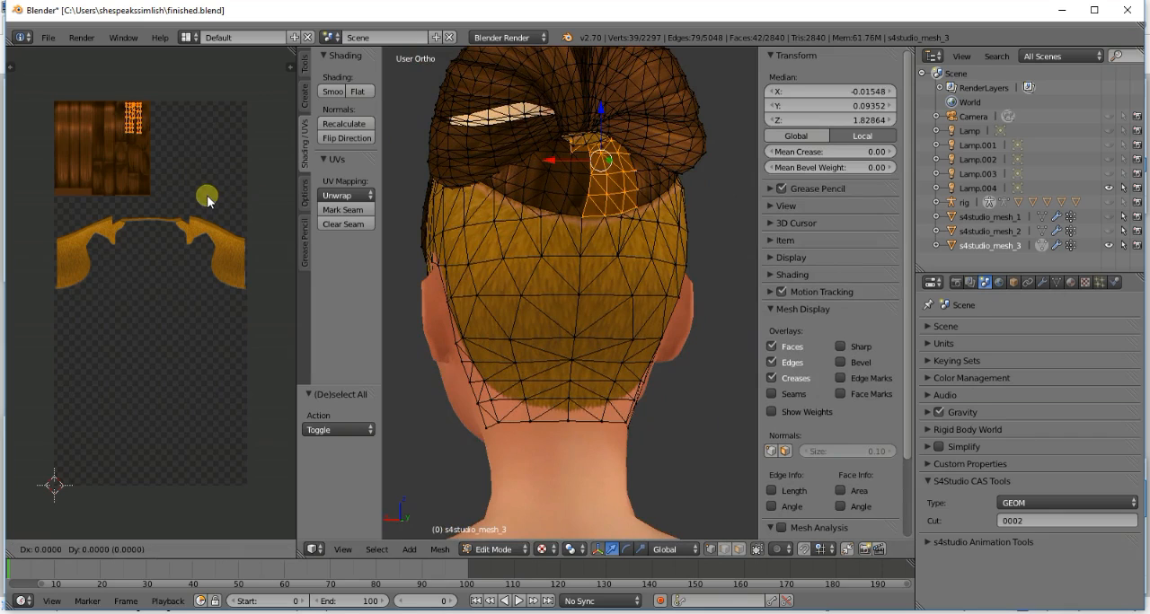
left_click(155, 199)
key("a")
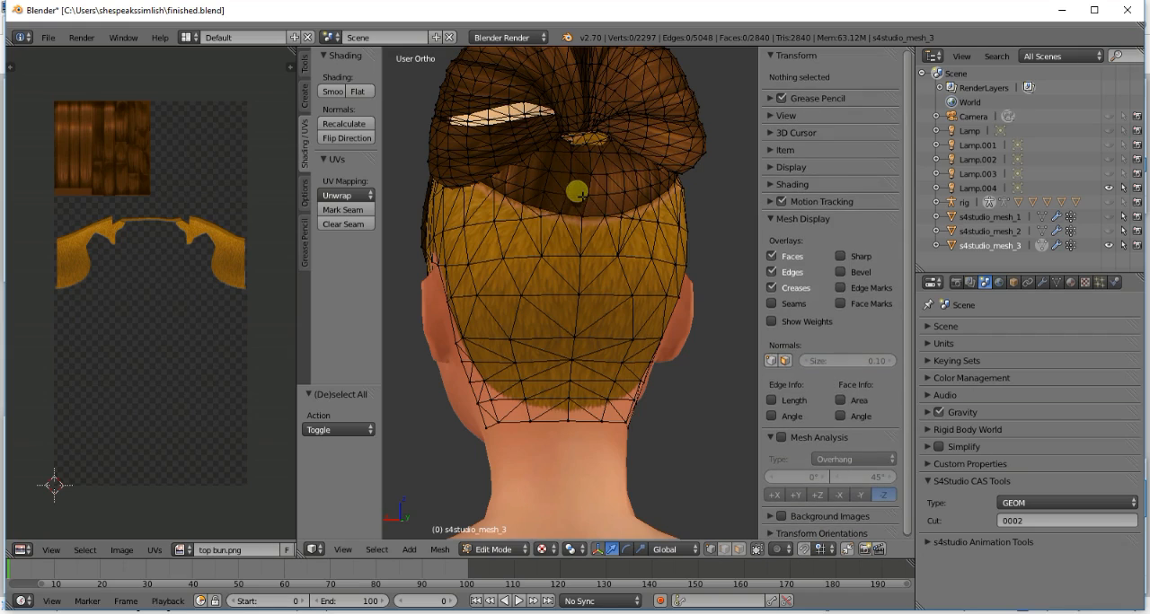
key("l")
key("l")
key("l")
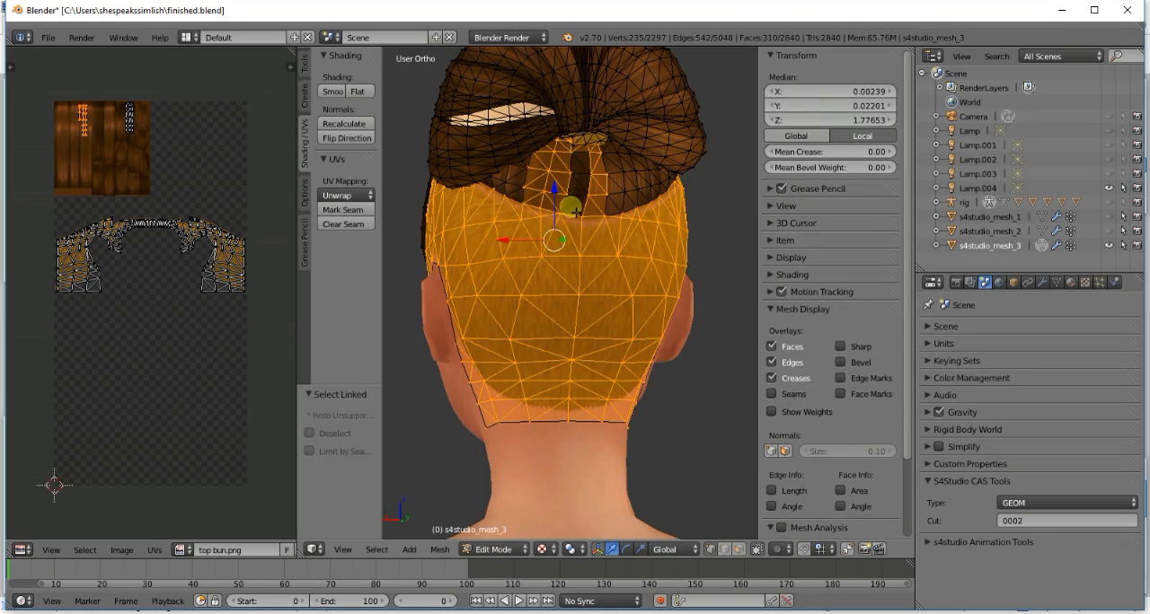
key("a")
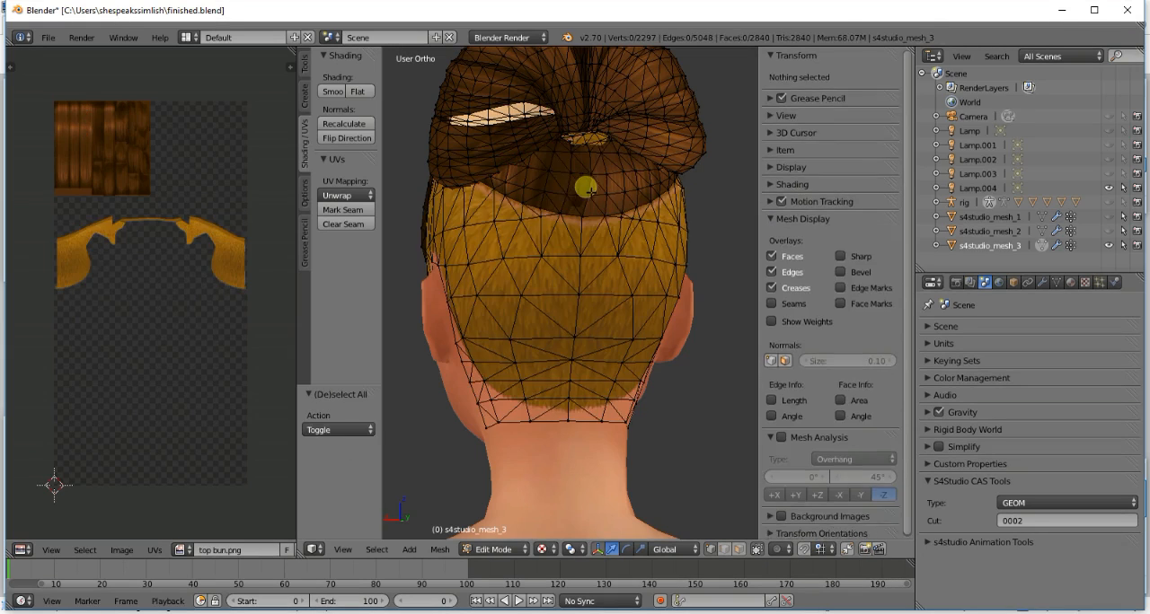
key("l")
key("l")
key("l")
key("a")
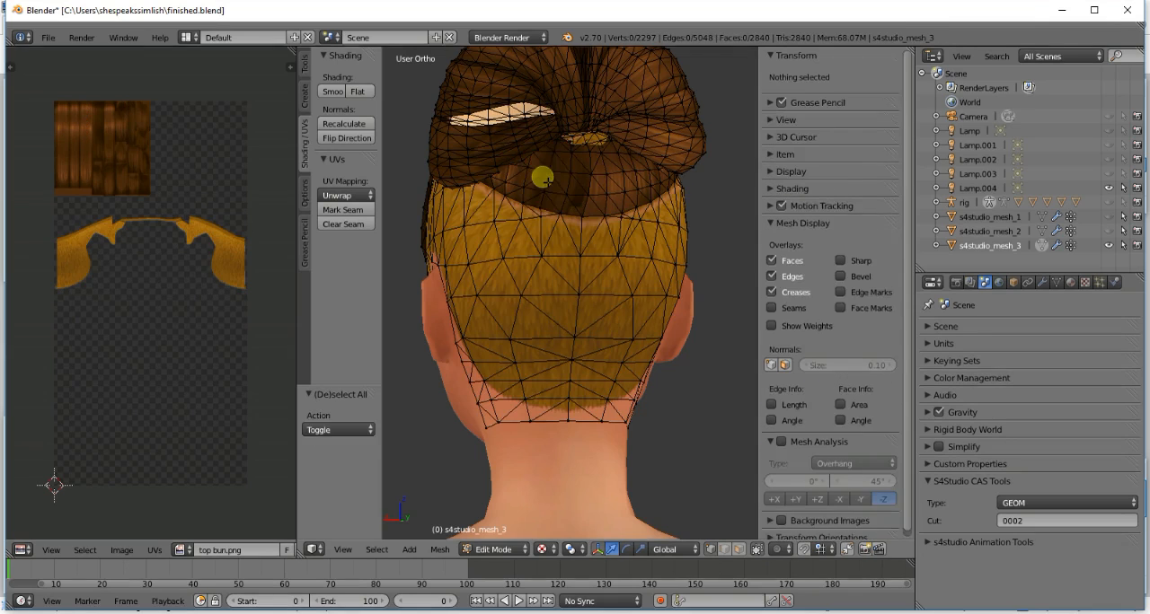
- Select the linked piece just left of centre under the bun and move its UV island onto the smooth hair strands
key("l")
key("g")
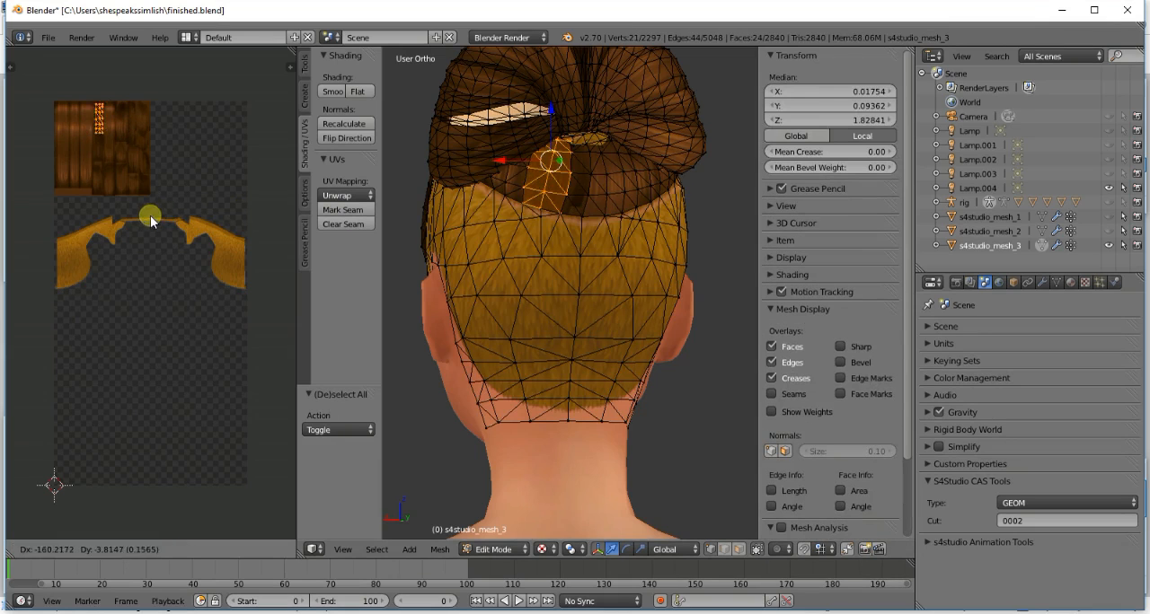
left_click(146, 224)
key("a")
- Select the outer linked piece farther left under the bun and move its UV island onto the same smooth hair strands
scroll(555, 207, "up", 4)
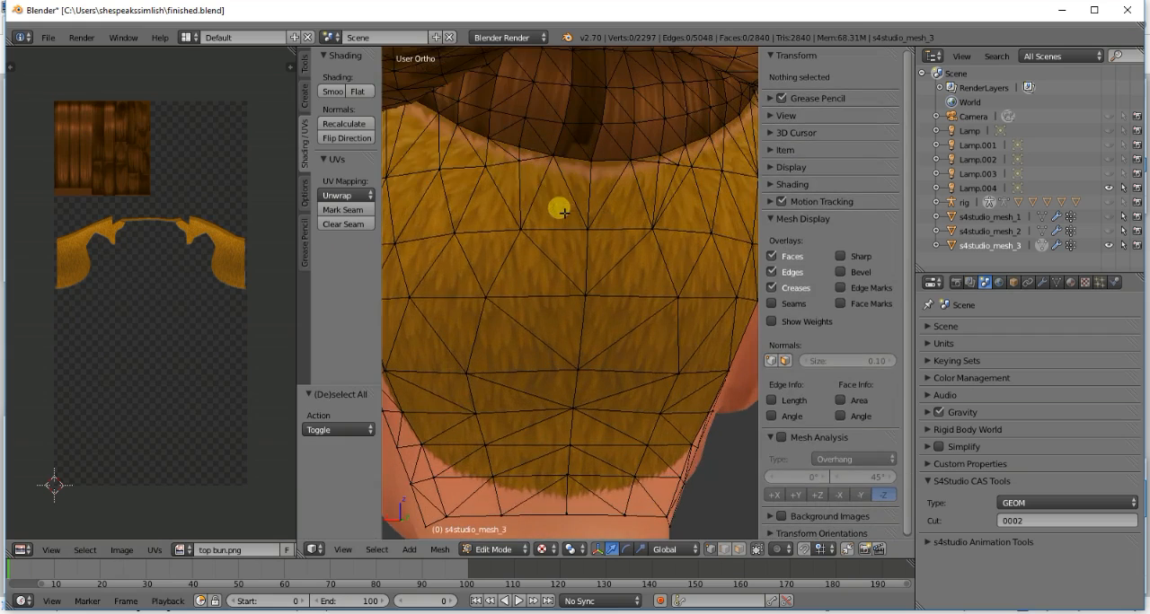
scroll(562, 212, "down", 3)
key("l")
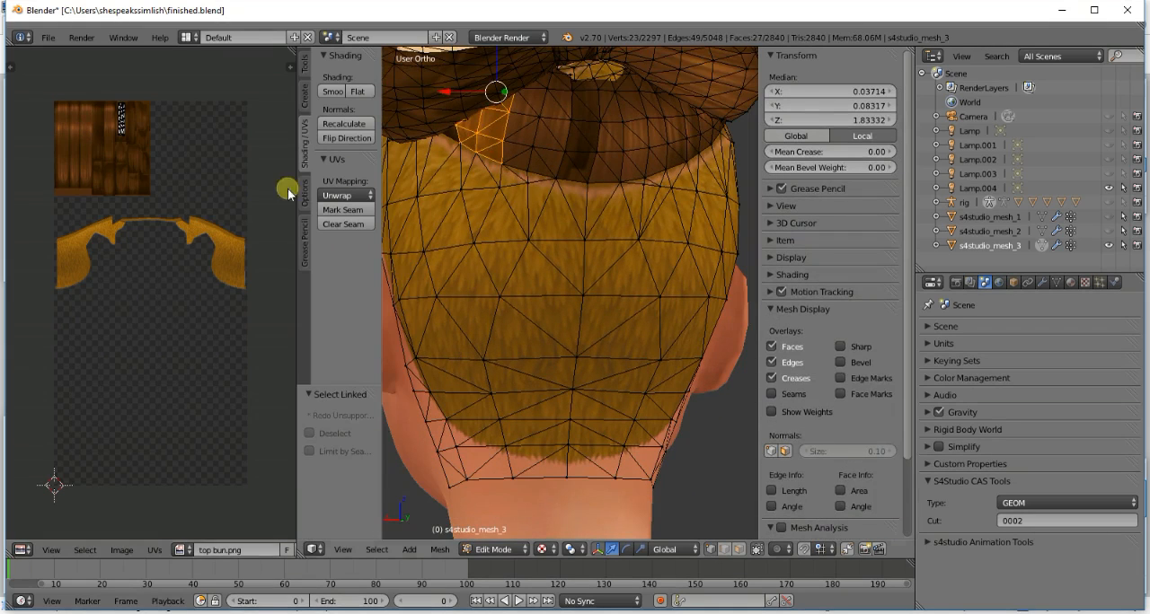
left_click(192, 200)
key("a")
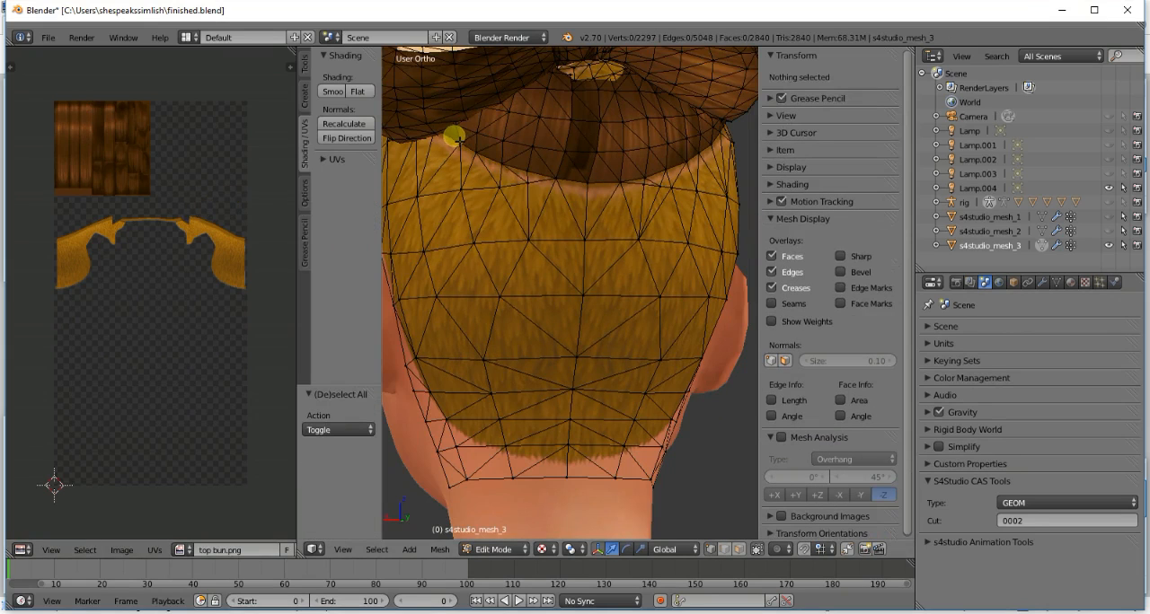
key("l")
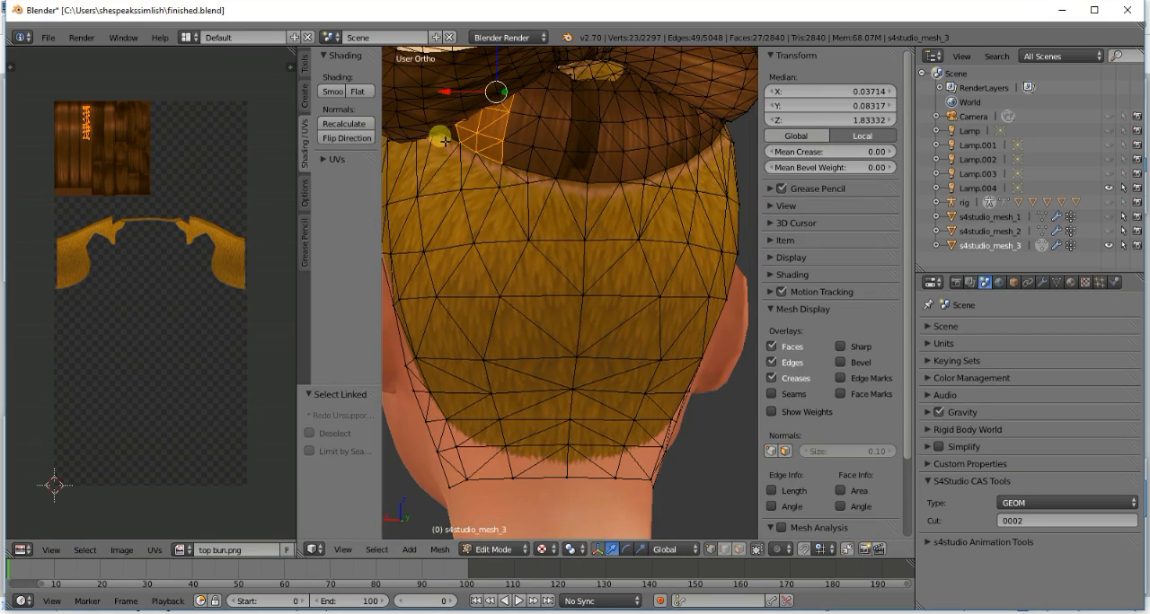
key("l")
key("a")
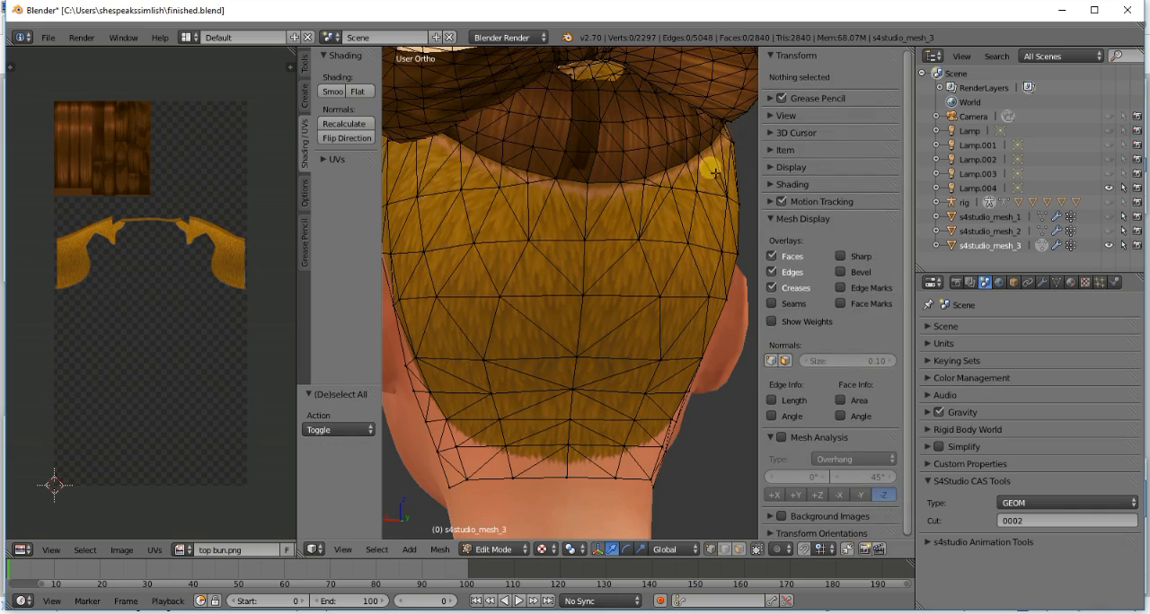
key("KP_5")
scroll(623, 187, "down", 3)
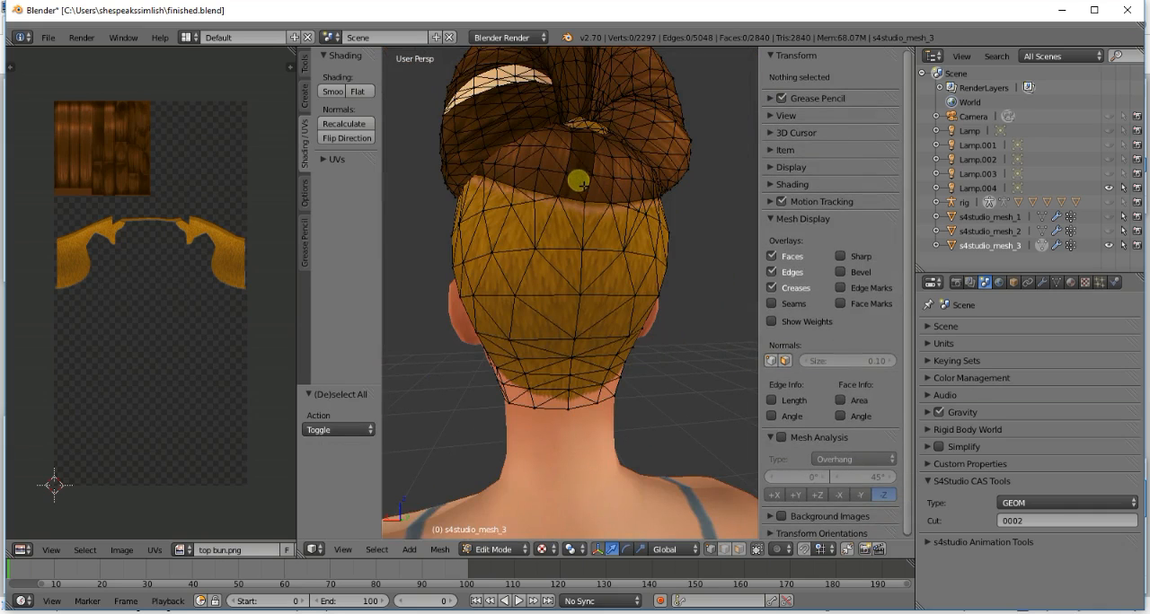
key("l")
key("l")
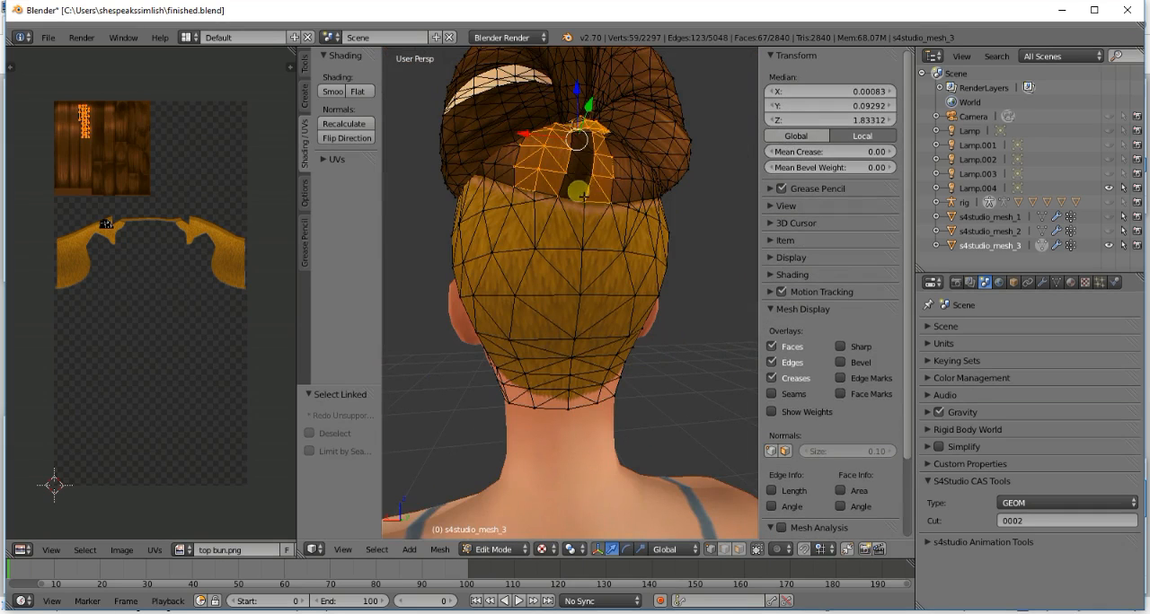
key("l")
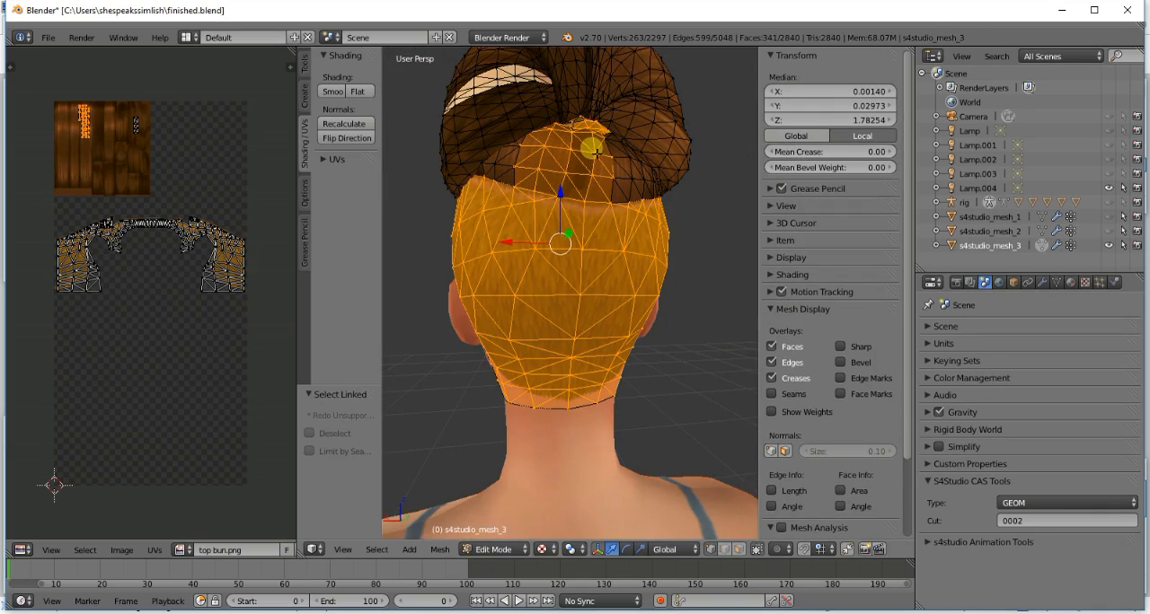
key("a")
- Select the remaining dark centre strip under the bun, isolate its UV island with a border selection, and move it onto the smooth strands
key("l")
key("l")
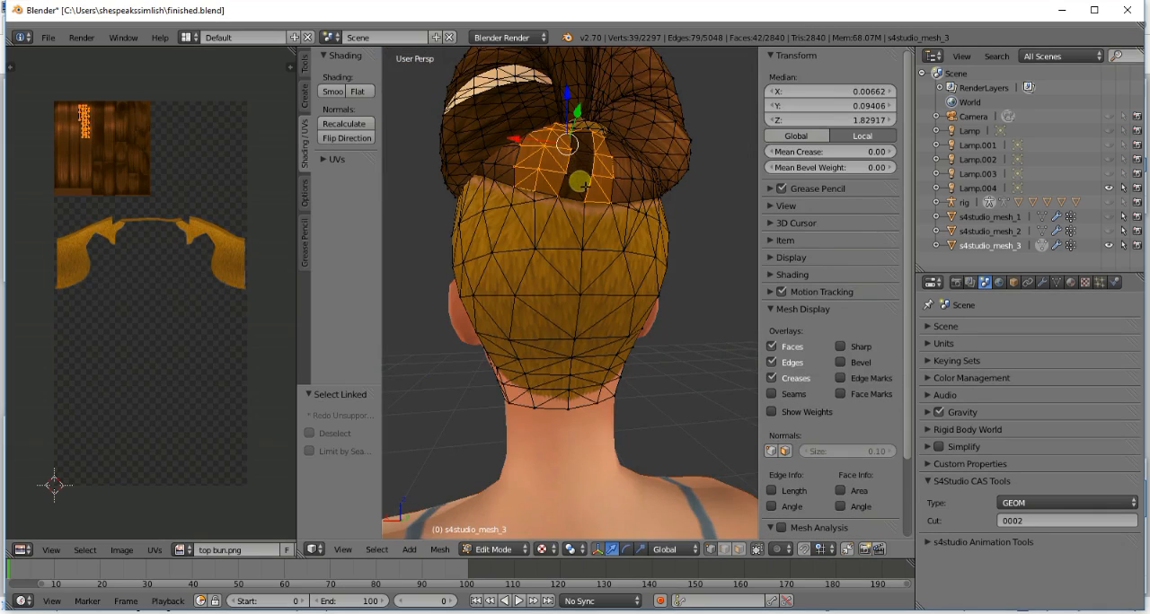
key("l")
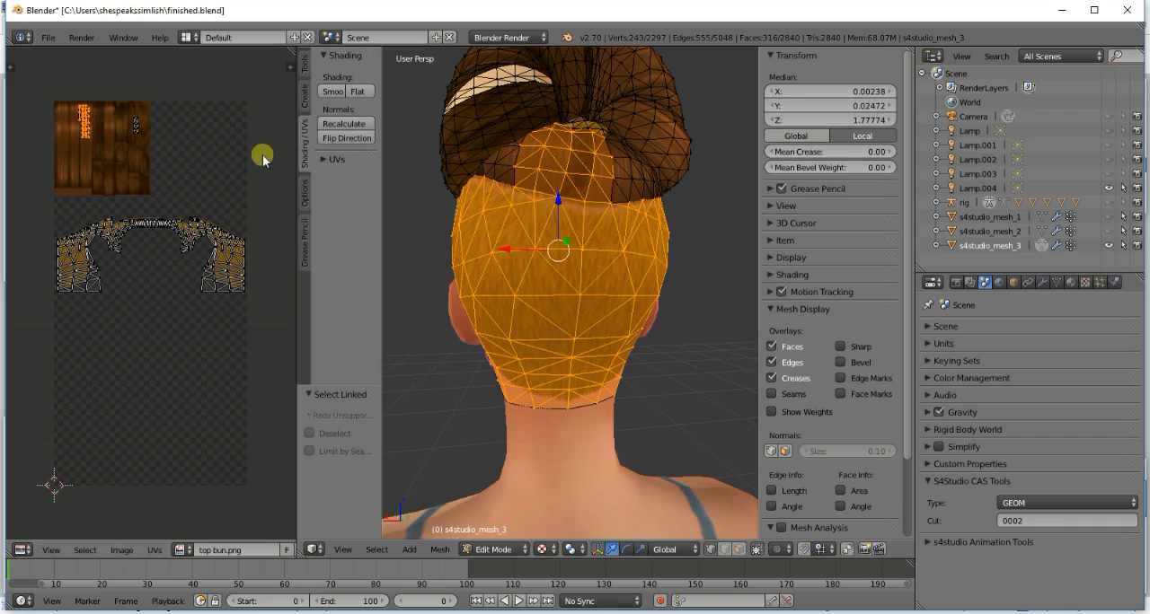
key("a")
left_click_drag(124, 107, 147, 153)
key("g")
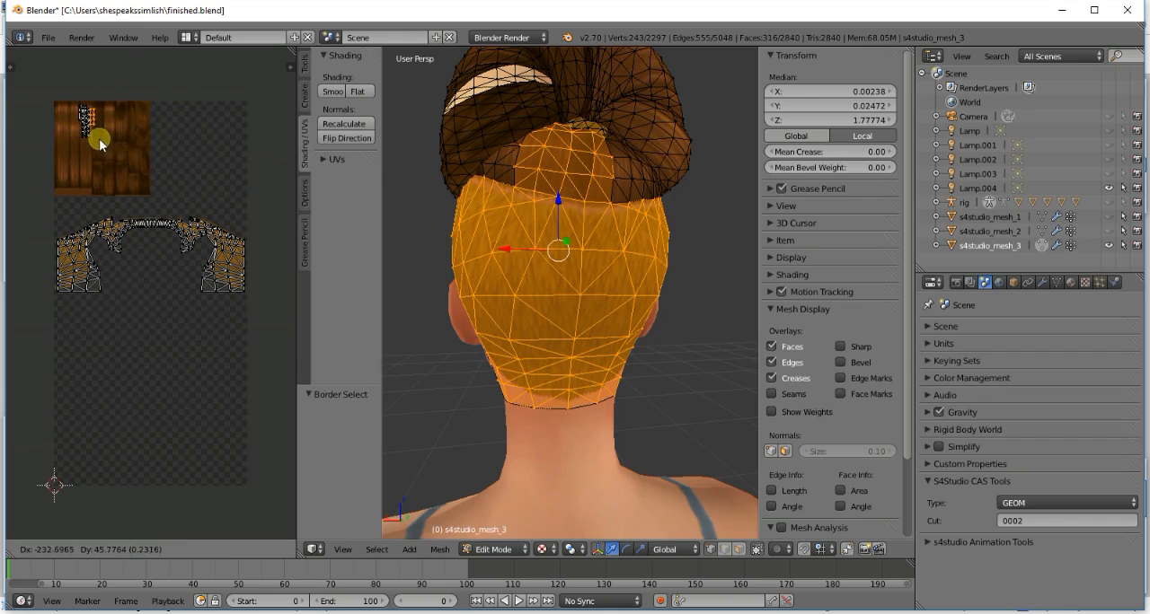
left_click(90, 154)
key("a")
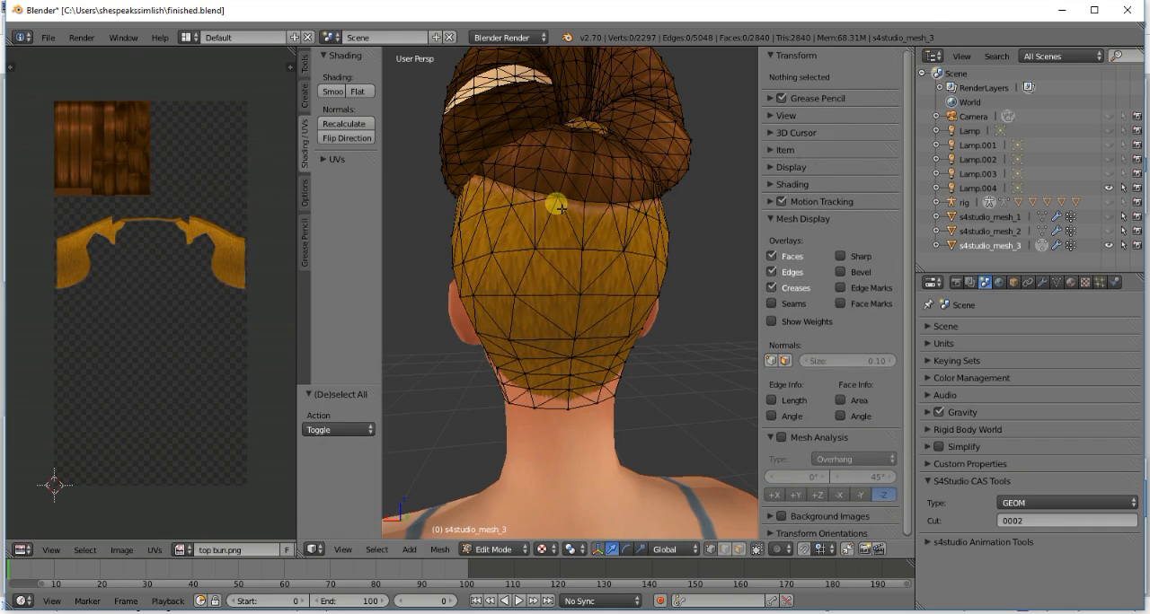
- Check the linked hair pieces under the bun's left side and where their UV islands lie on the texture
middle_click_drag(456, 156, 585, 113)
key("l")
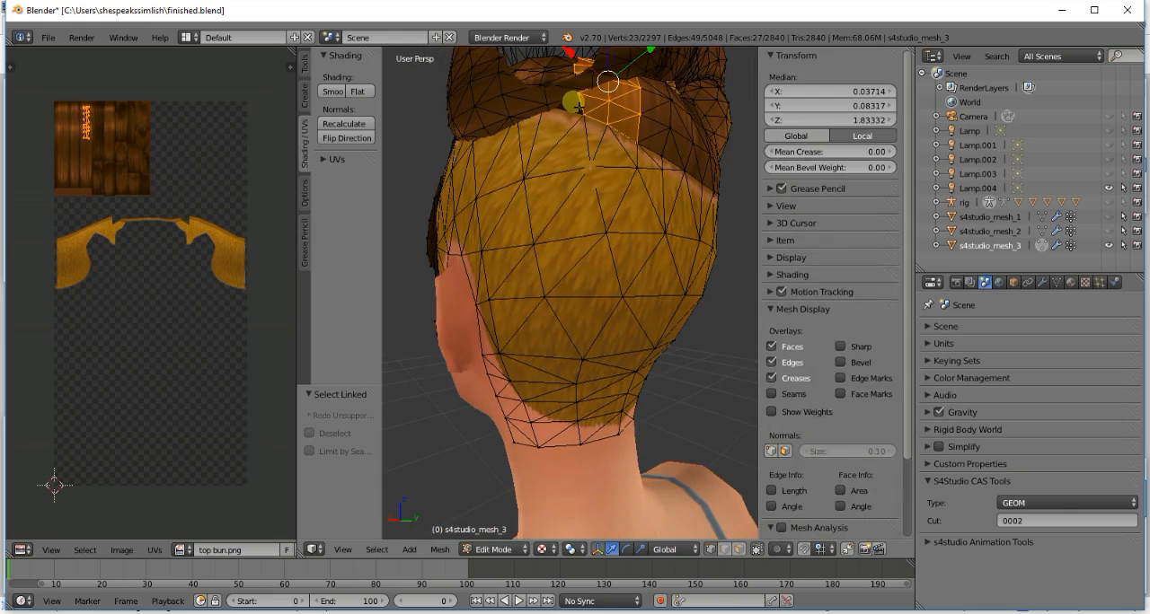
key("l")
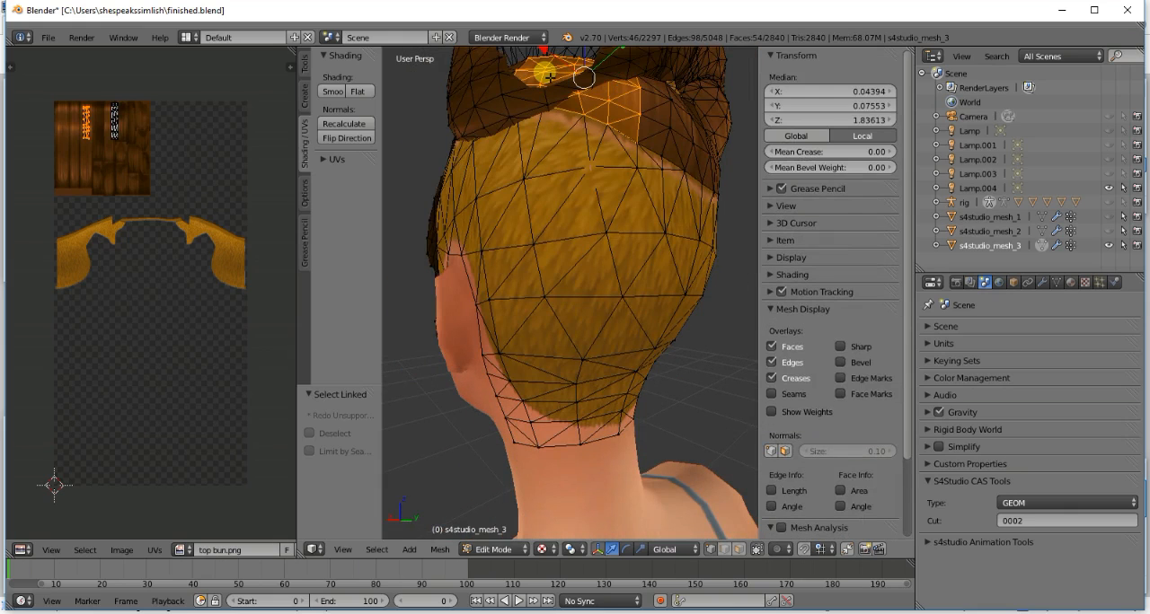
key("a")
key("KP_5")
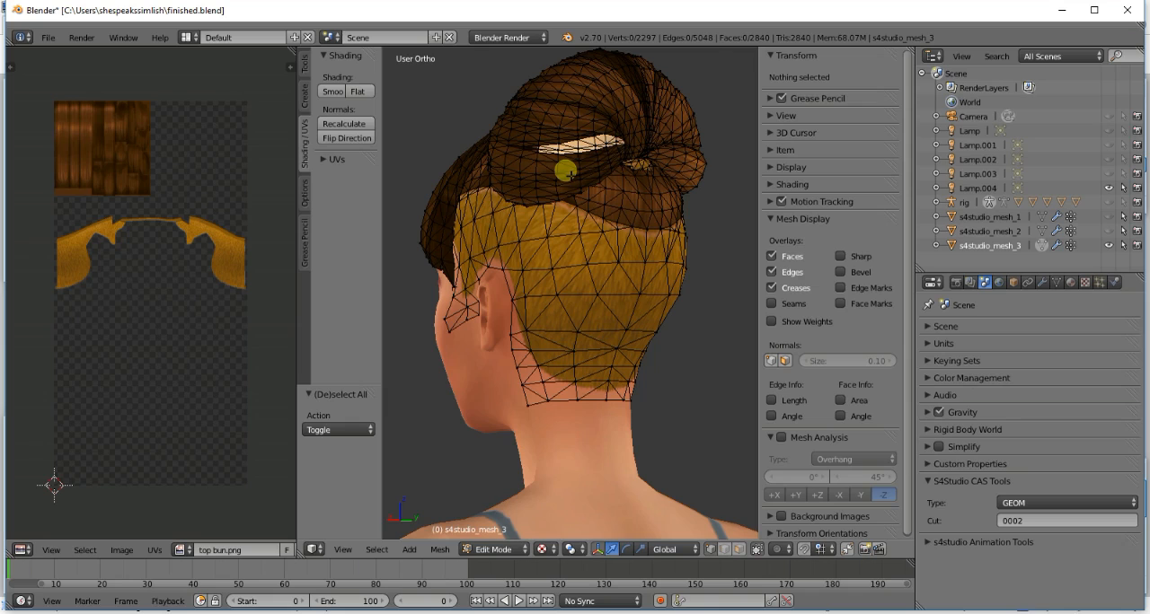
key("KP_5")
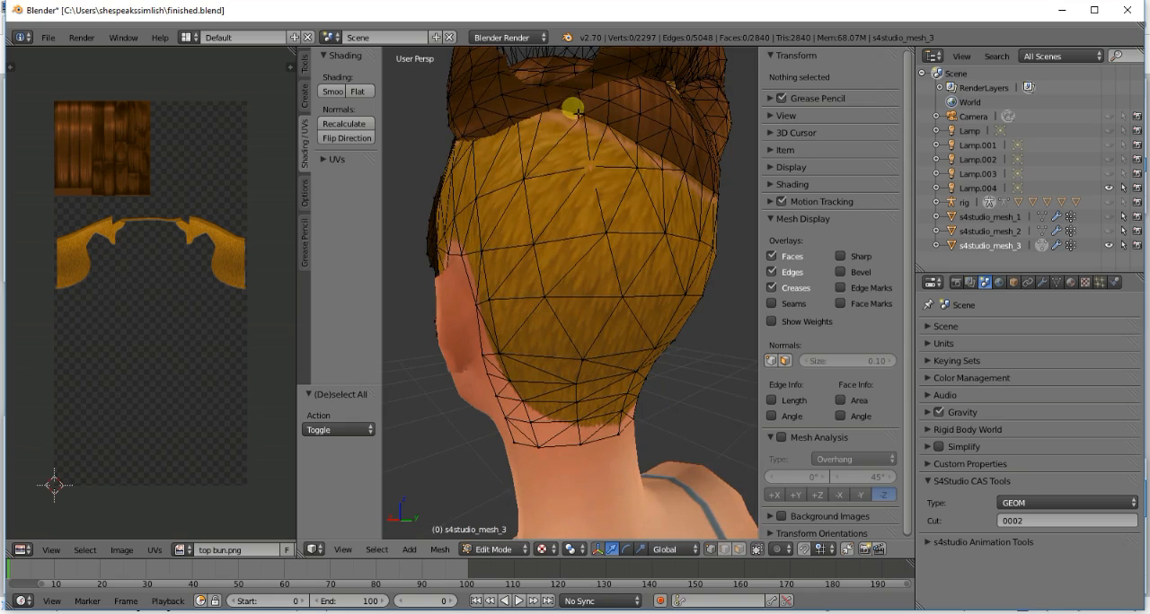
- Select the linked piece higher up under the bun's centre and move its UV island onto the smooth hair strands
key("KP_5")
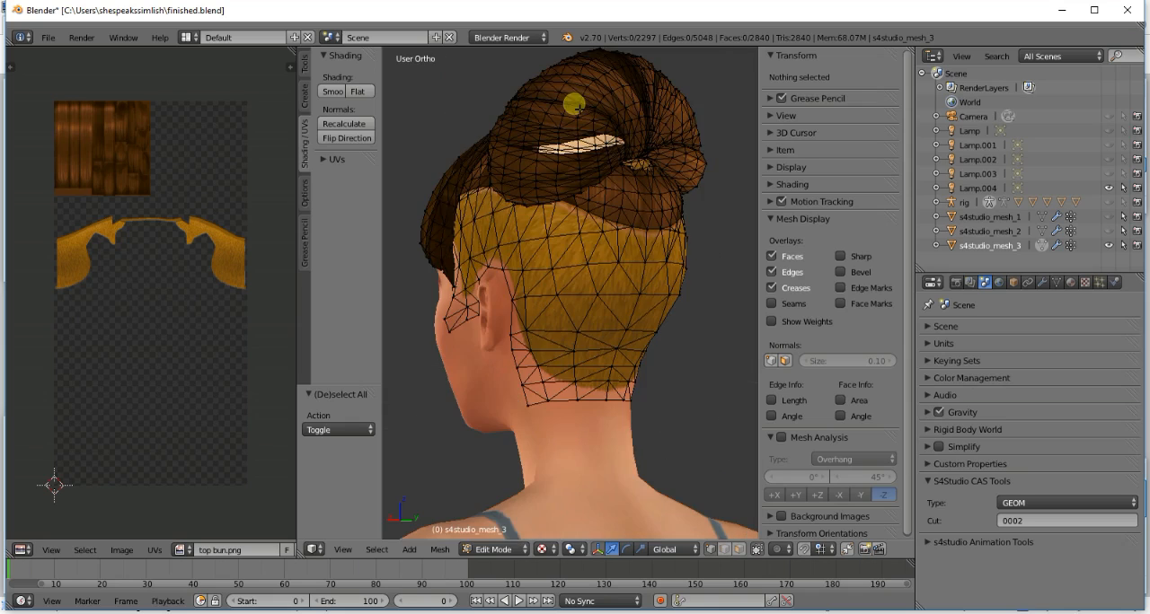
key("KP_5")
key("l")
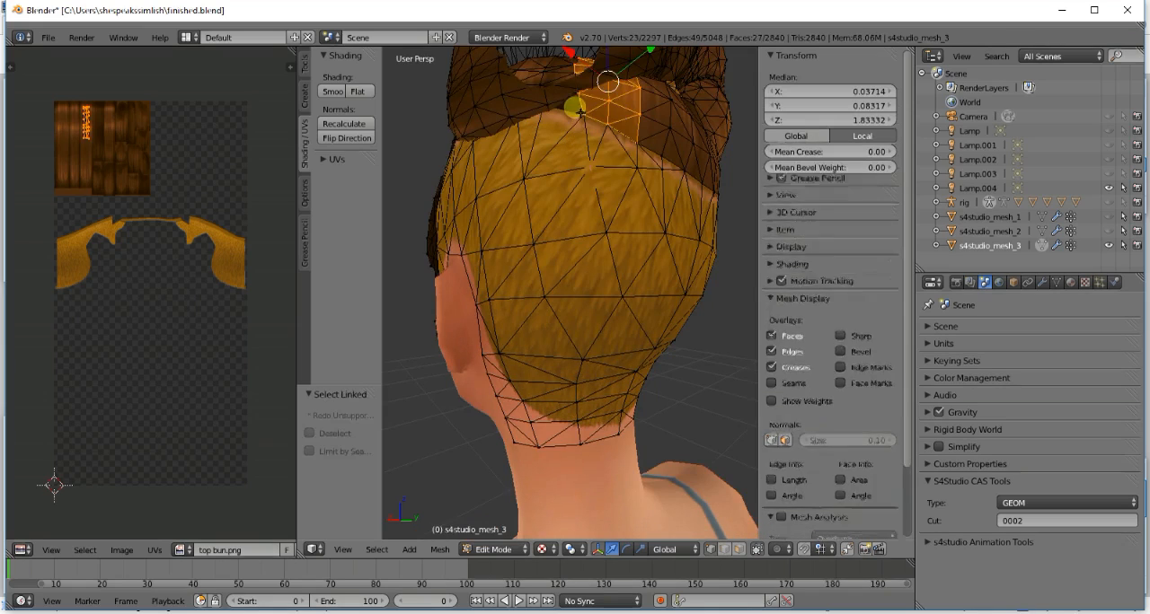
key("a")
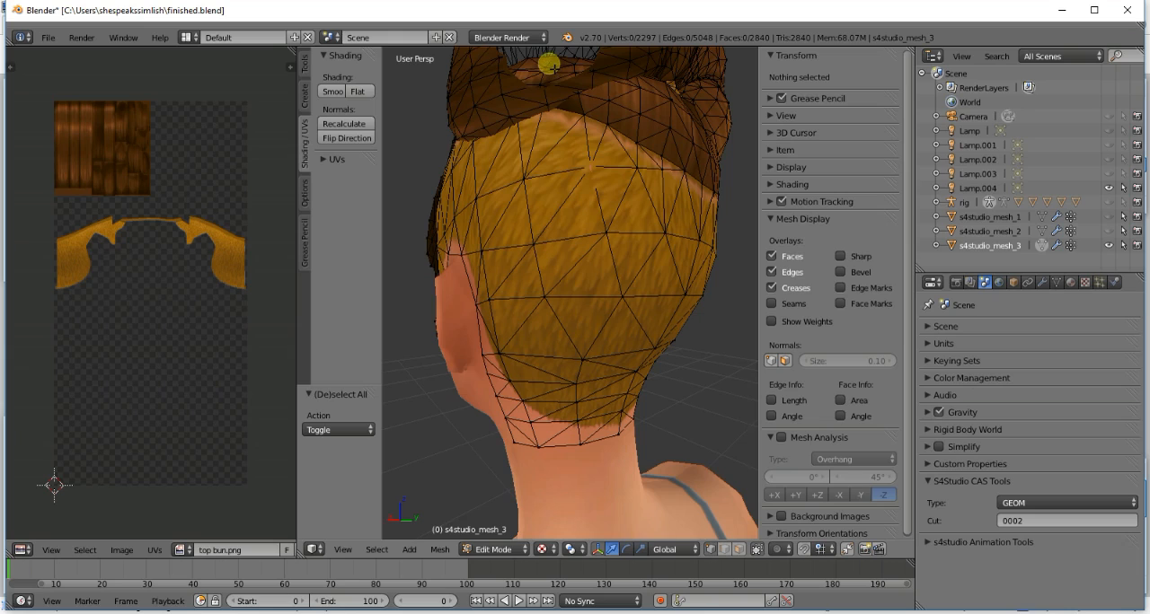
key("l")
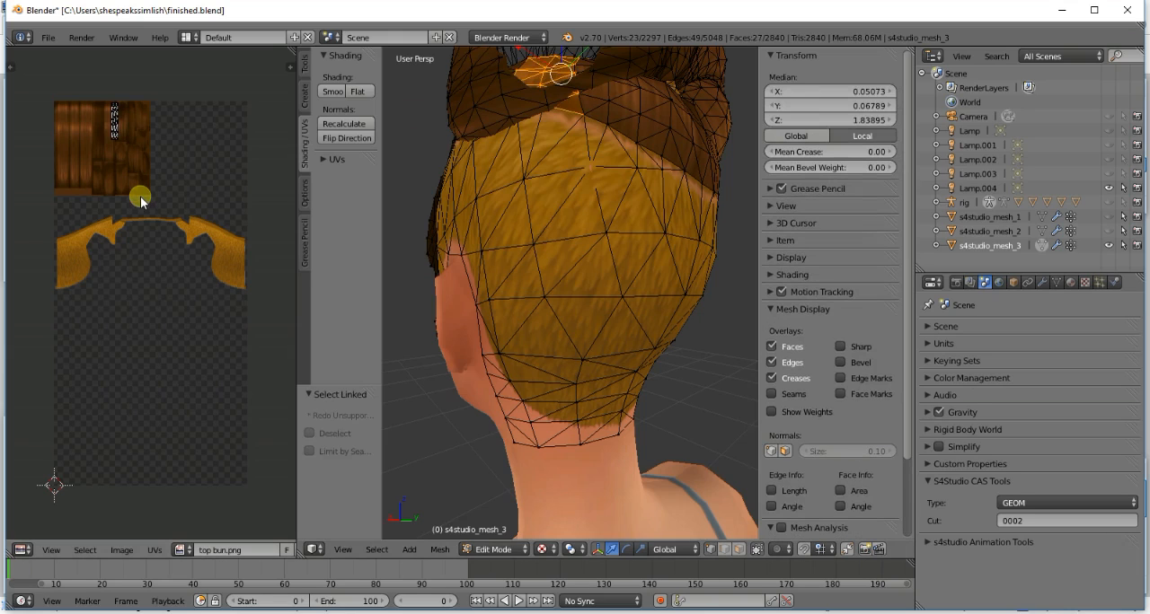
key("a")
key("g")
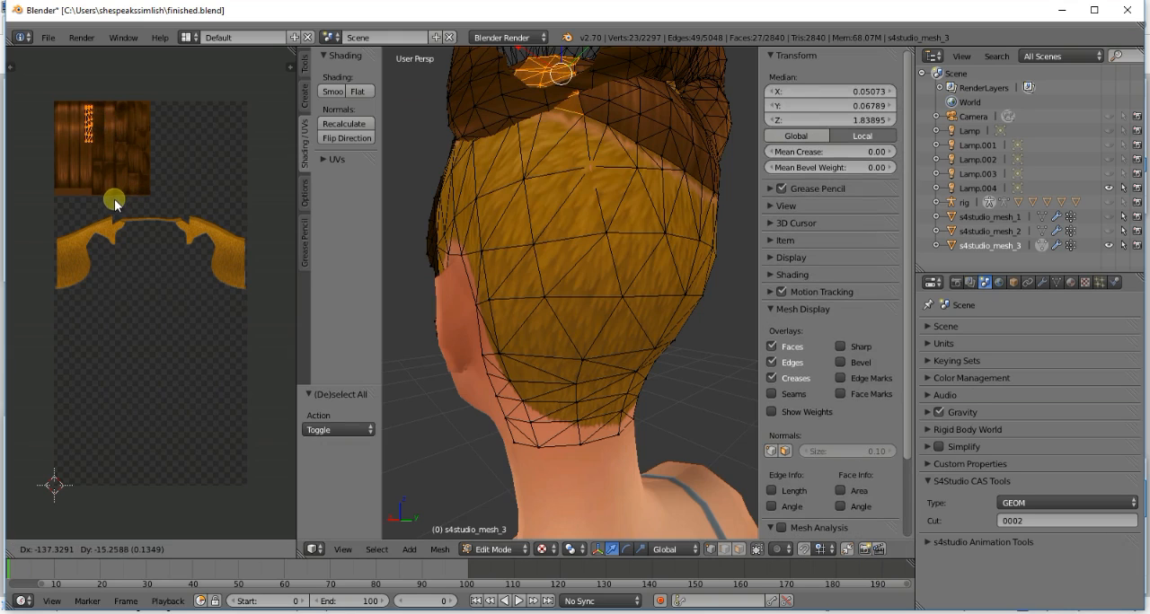
left_click(112, 199)
key("a")
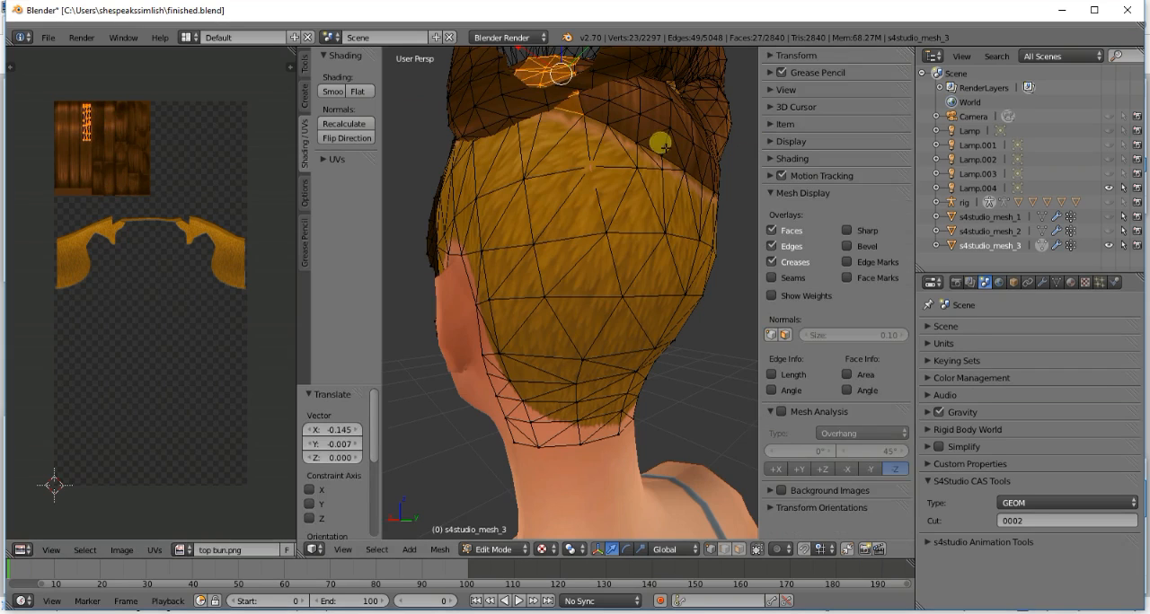
- Select all the linked hair pieces of the fringe, from the centre strands out to both sides
key("KP_1")
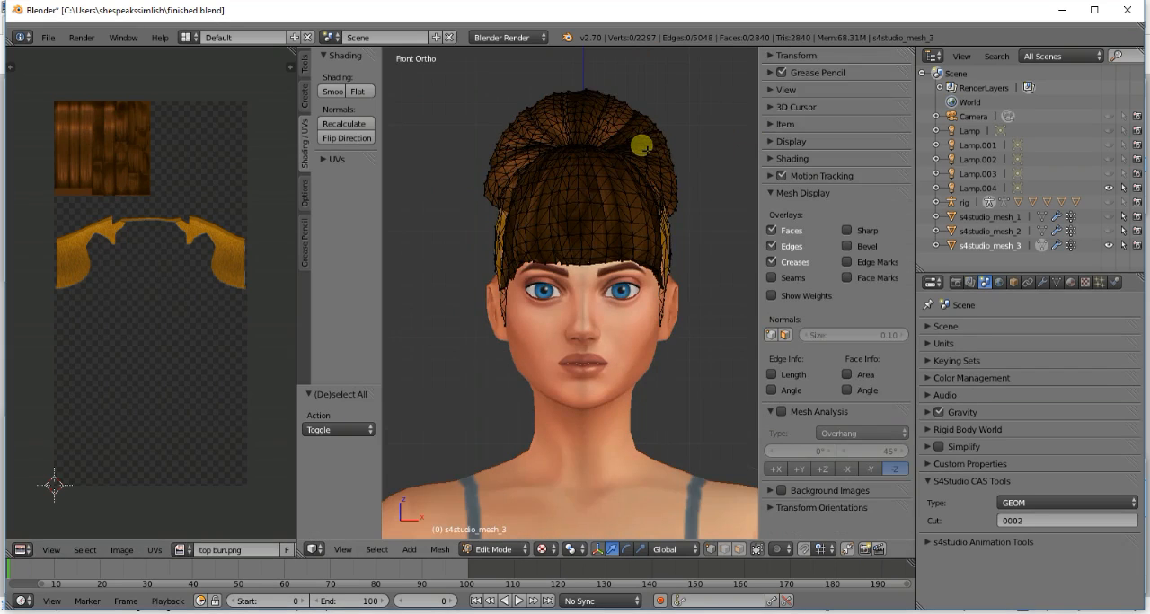
key("KP_4")
key("KP_4")
key("KP_4")
key("KP_4")
key("KP_4")
key("KP_4")
key("KP_4")
key("KP_4")
key("KP_4")
key("KP_4")
key("KP_4")
key("KP_4")
key("KP_4")
key("KP_4")
key("KP_4")
key("KP_4")
key("KP_4")
key("KP_4")
key("KP_4")
key("KP_4")
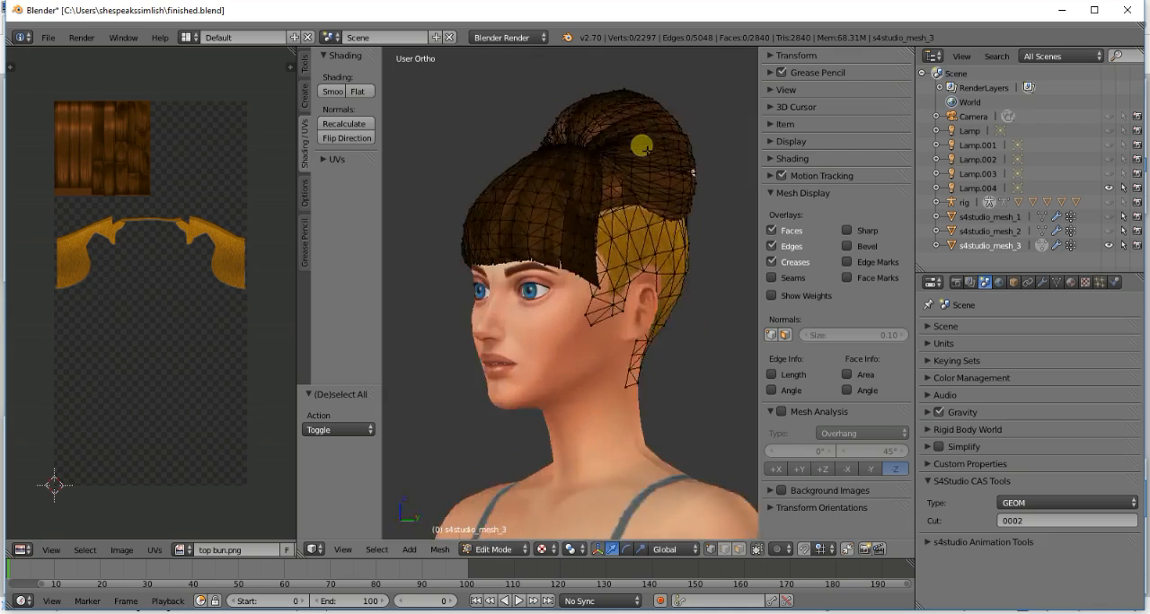
key("KP_6")
key("KP_6")
key("KP_6")
key("KP_6")
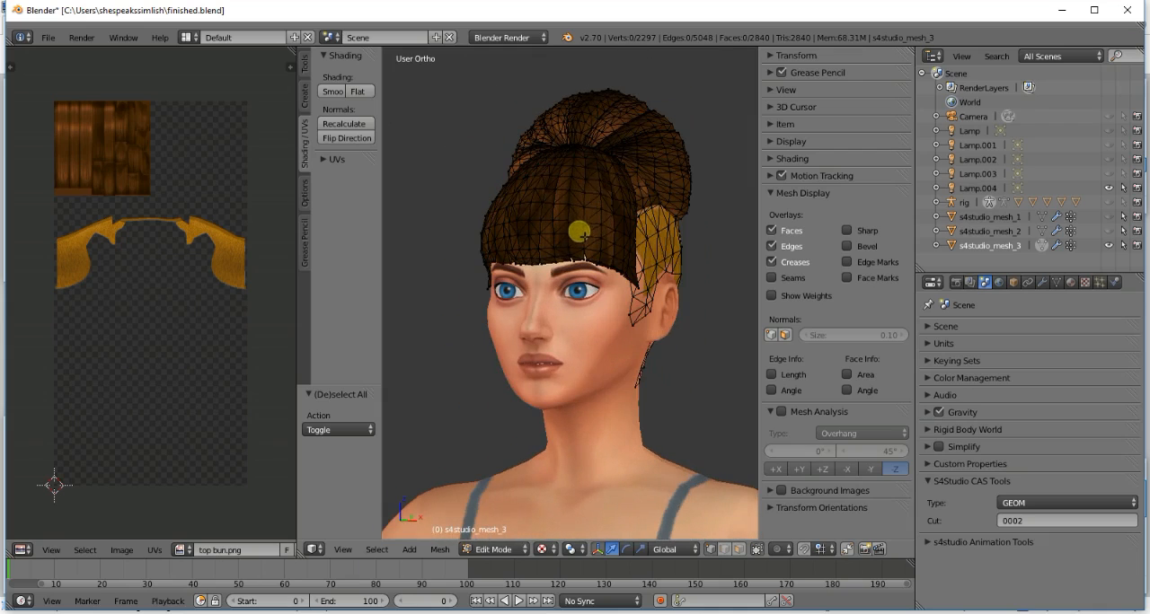
scroll(584, 237, "up", 2)
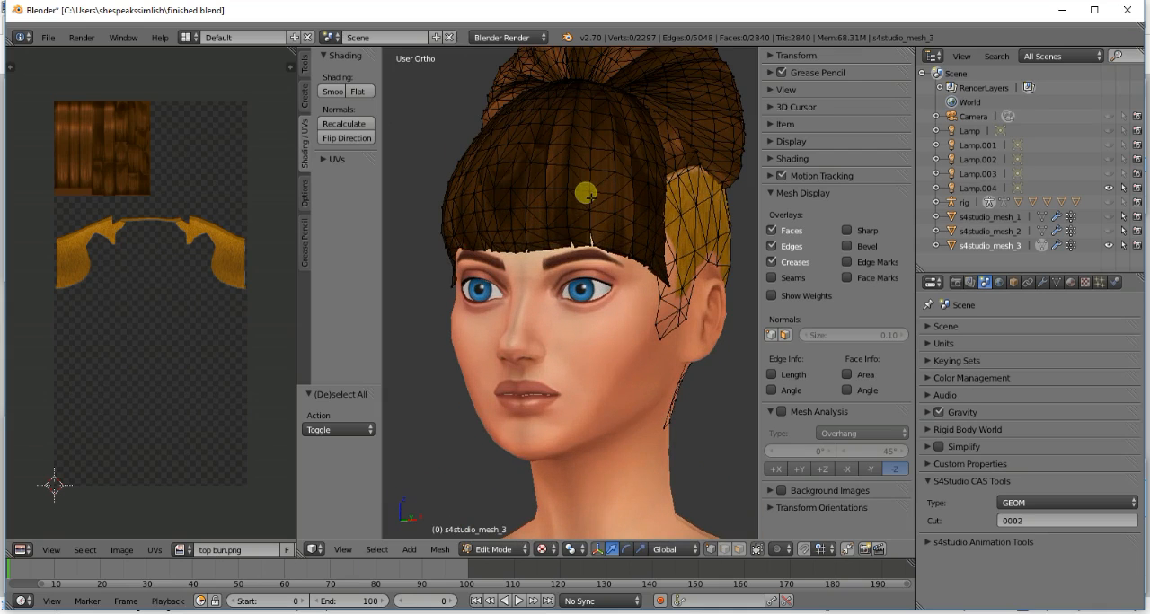
key("l")
key("l")
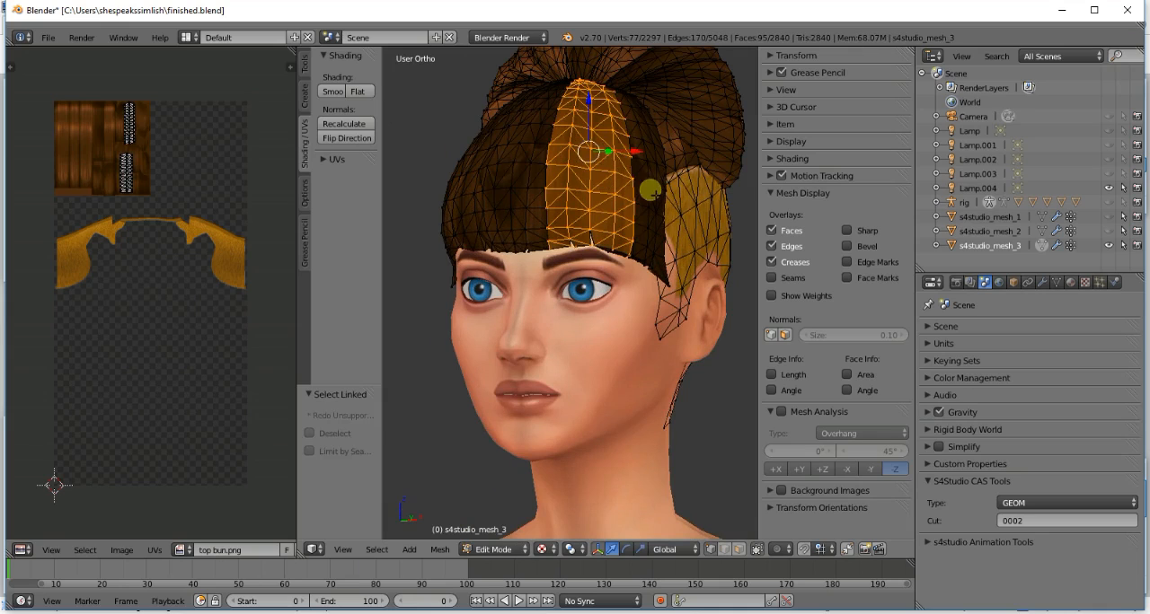
key("l")
key("l")
key("l")
key("l")
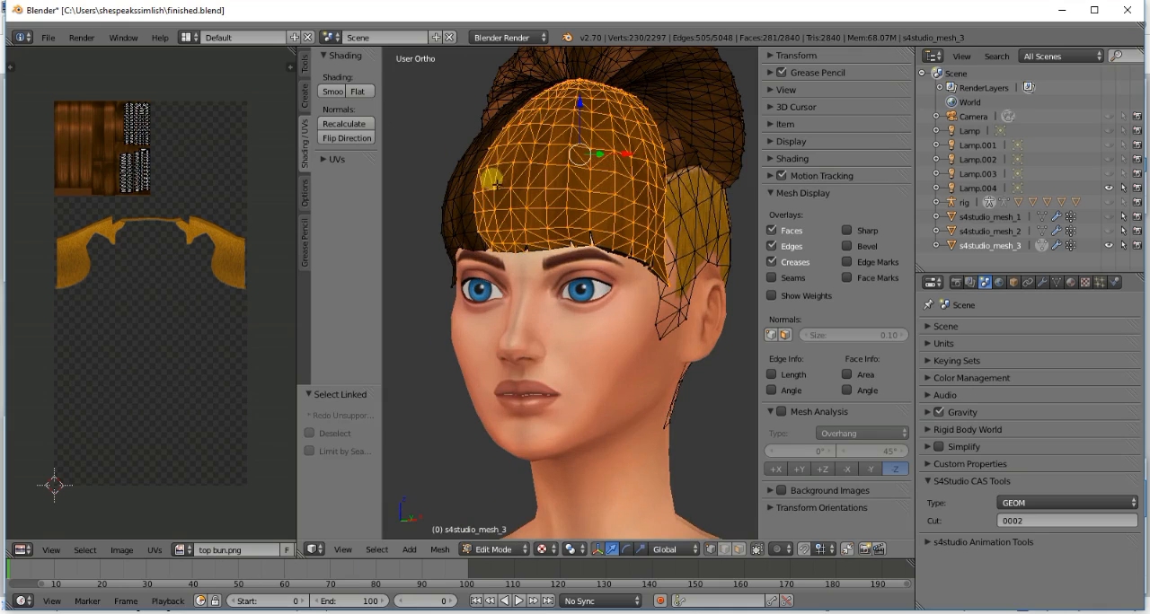
key("KP_4")
key("KP_4")
key("KP_4")
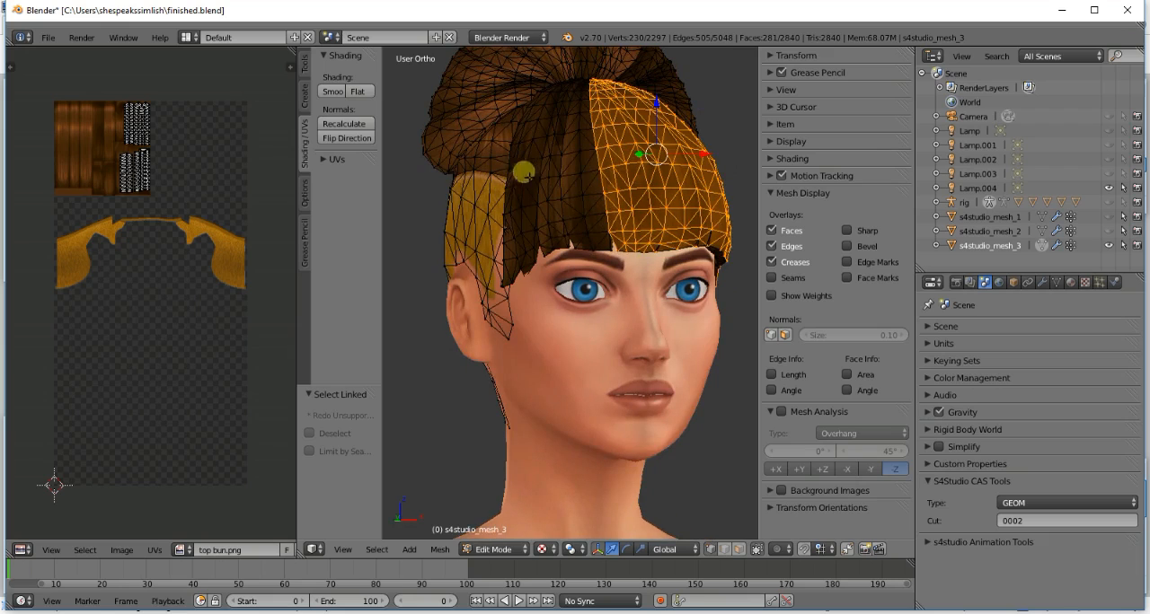
key("l")
key("l")
key("l")
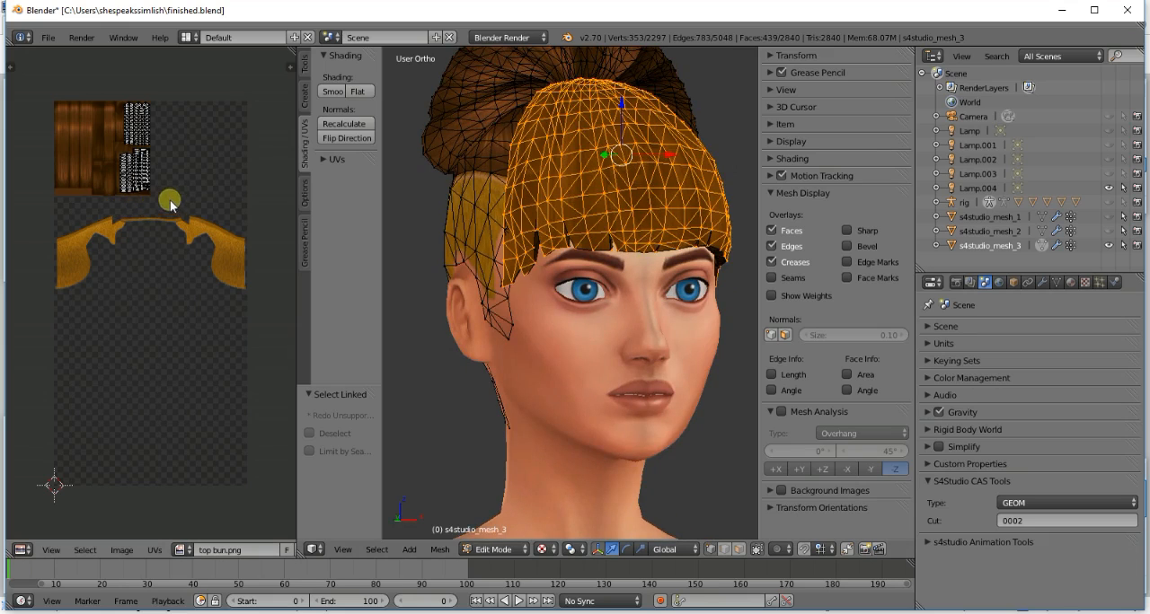
- Border-select the fringe's lower group of UV islands and move it onto the lower part of the smooth strands
key("b")
left_click_drag(162, 200, 108, 150)
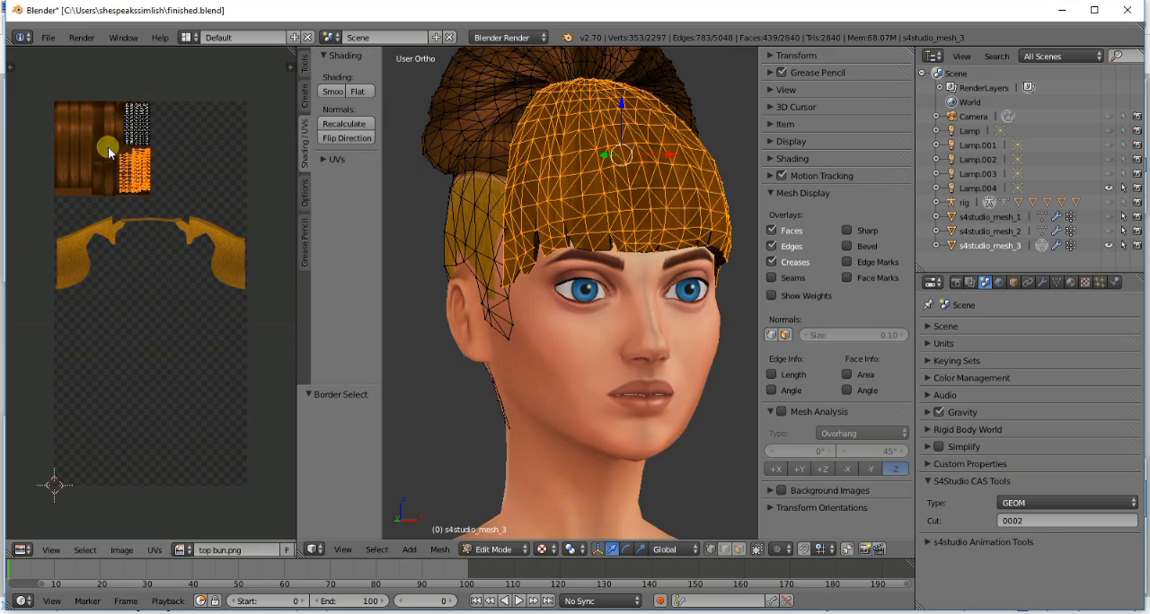
key("g")
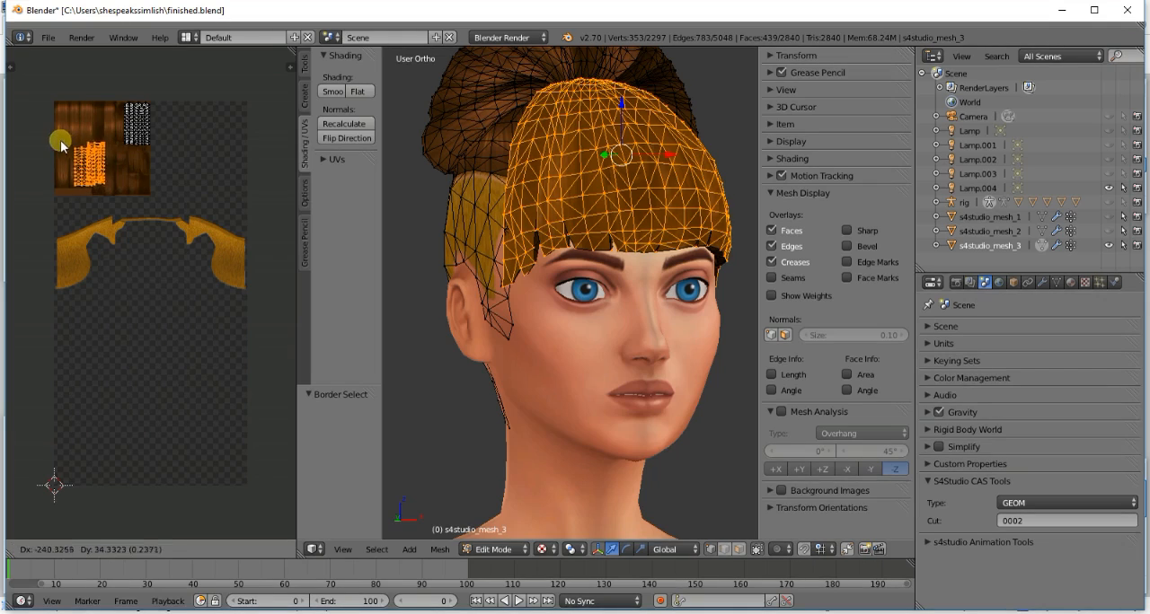
left_click(45, 136)
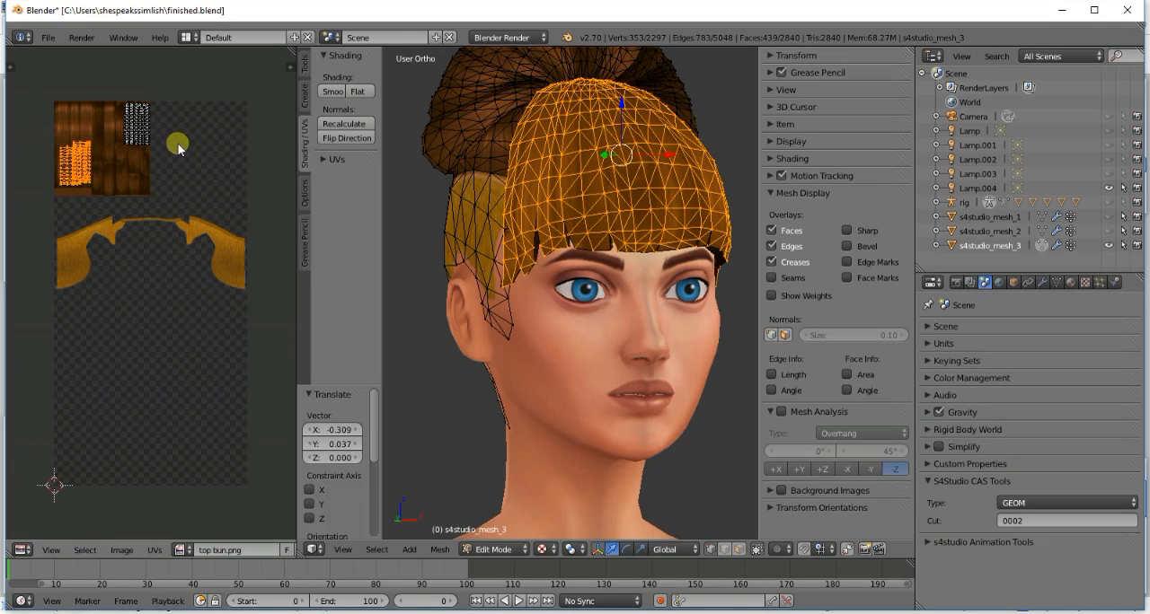
- Border-select the fringe's upper group of UV islands, move it onto the smooth strands above the lower group, and clear the selection
key("a")
key("b")
left_click_drag(111, 95, 159, 160)
key("g")
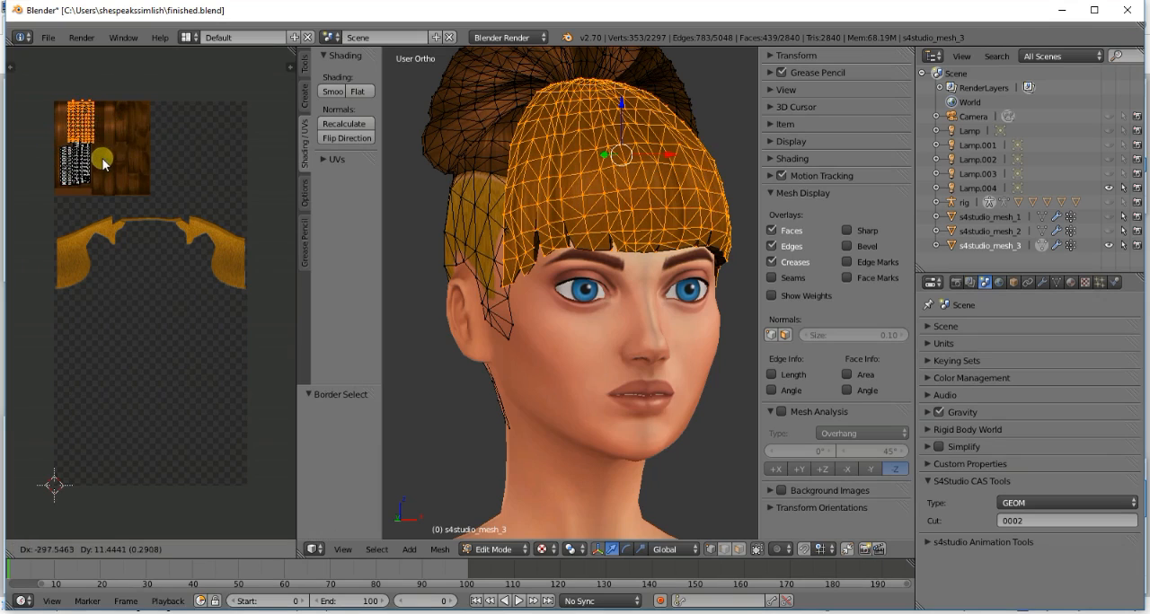
left_click(94, 166)
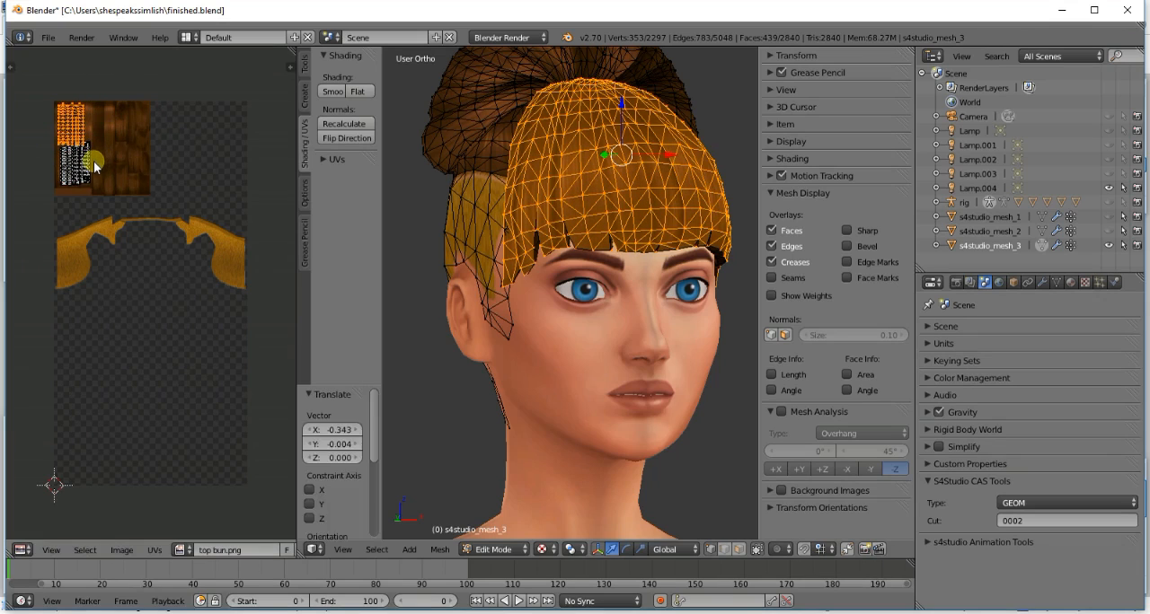
key("a")
key("a")
- Select the narrow linked strip in the middle of the fringe, shift its UV island sideways within the smooth strands, and preview the texture
scroll(660, 197, "down", 1)
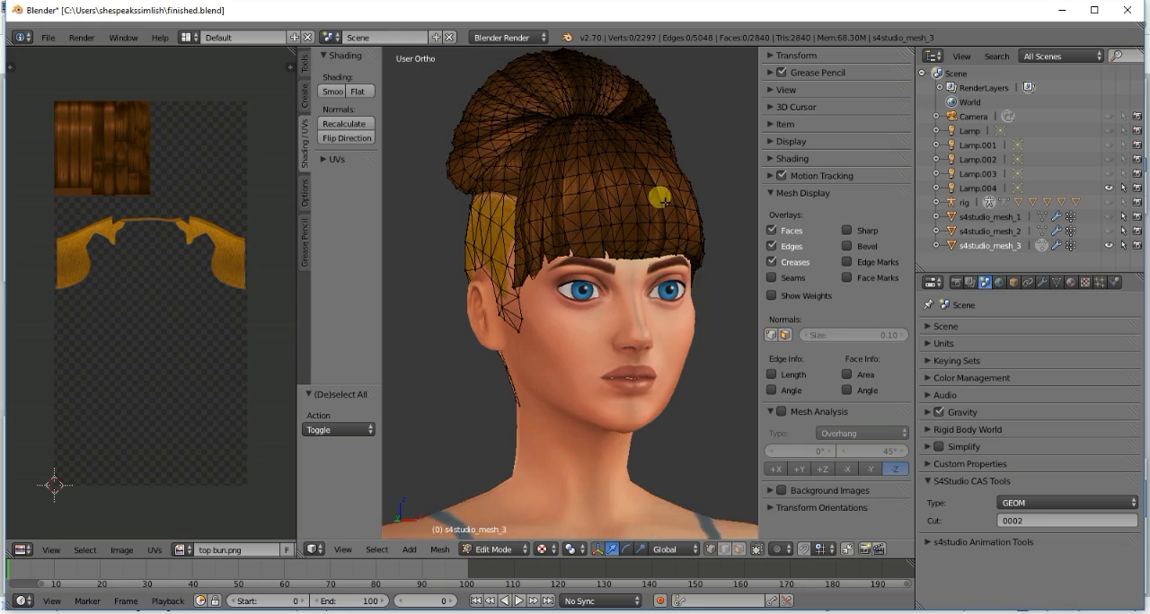
middle_click_drag(664, 201, 662, 198)
scroll(660, 201, "up", 1)
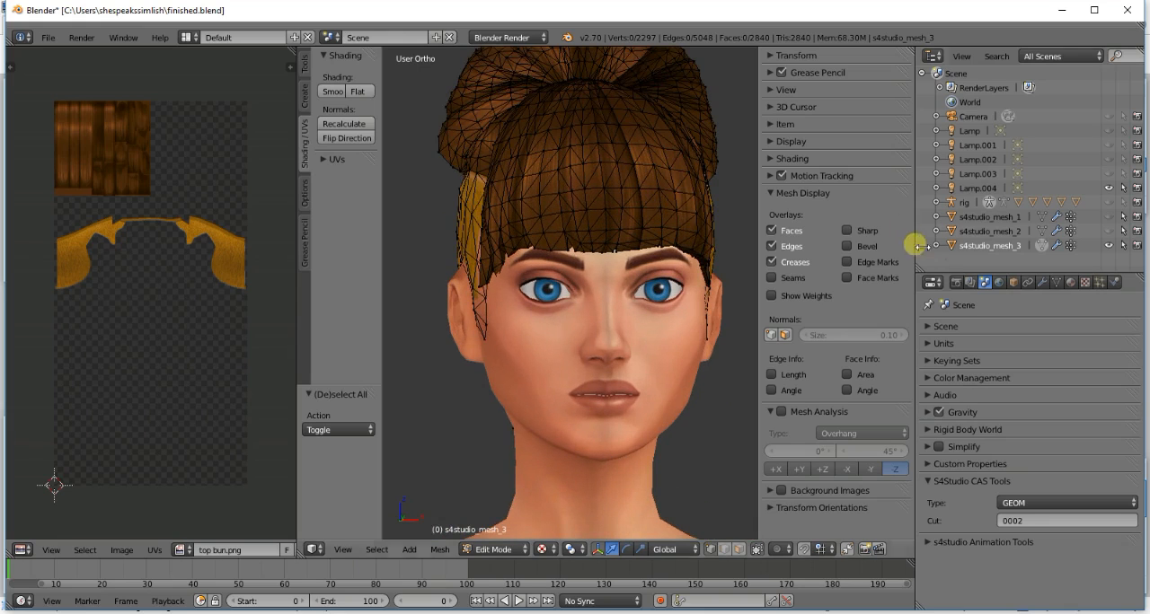
left_click(1044, 245)
left_click(1044, 245)
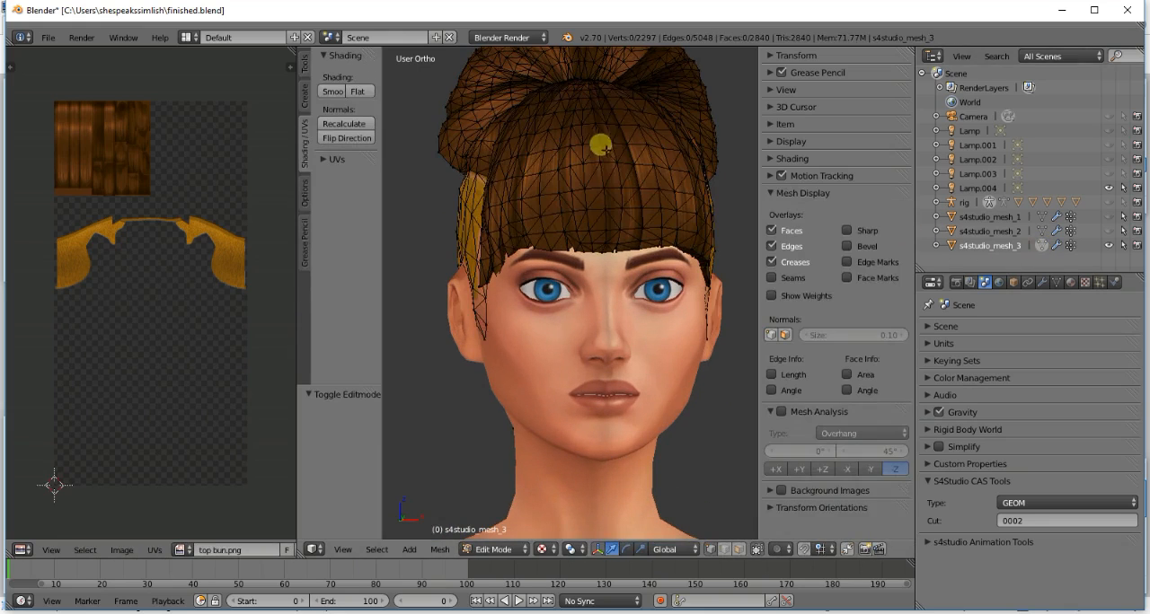
key("l")
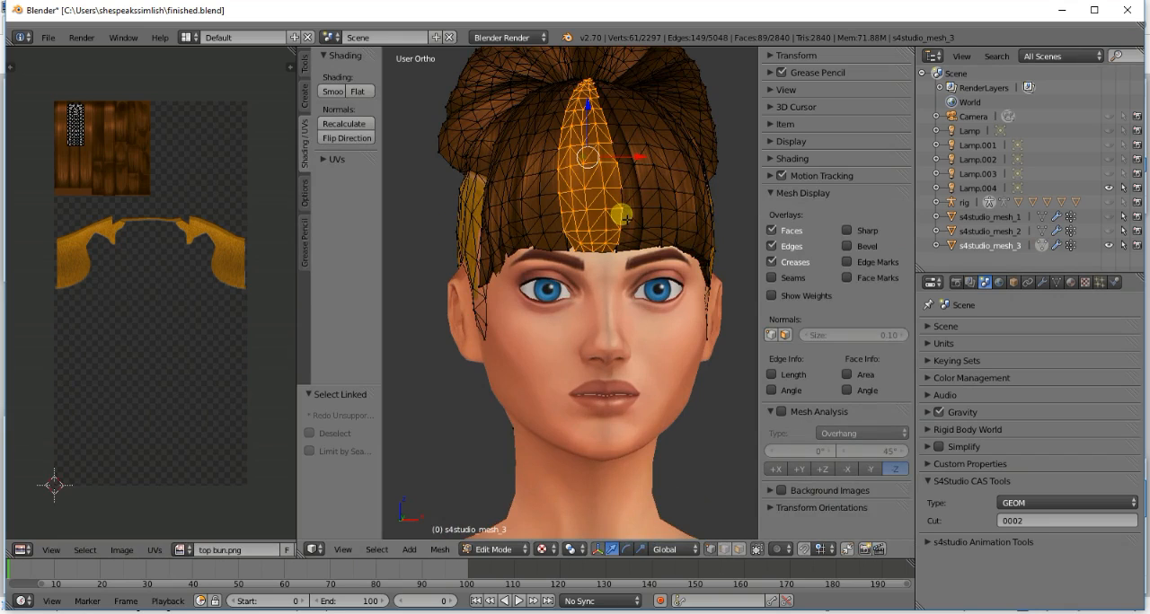
key("a")
key("l")
key("a")
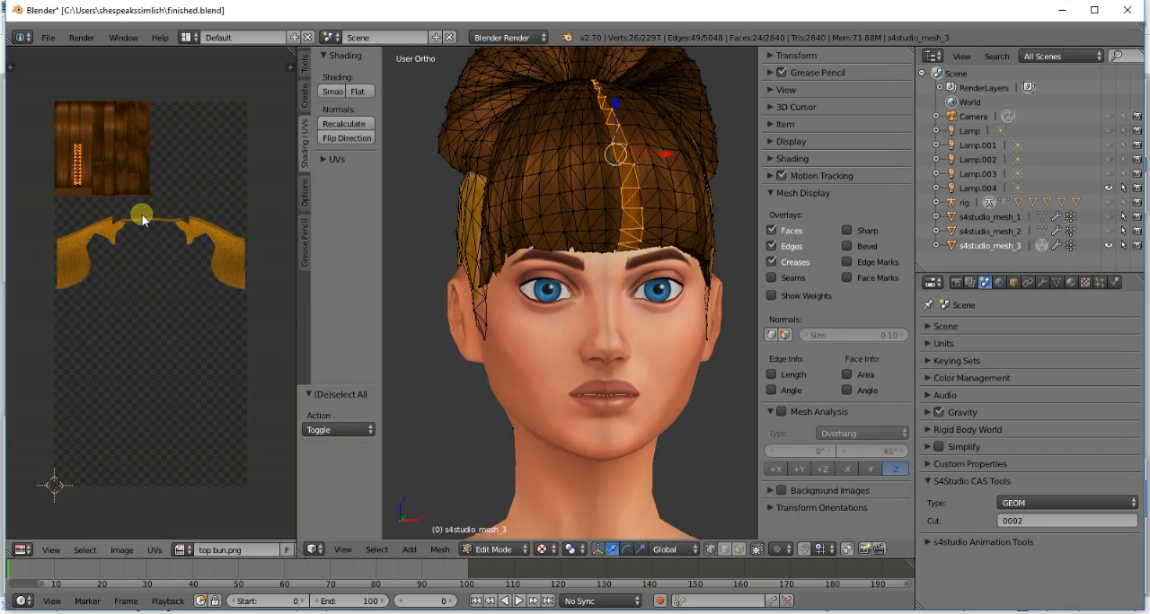
key("g")
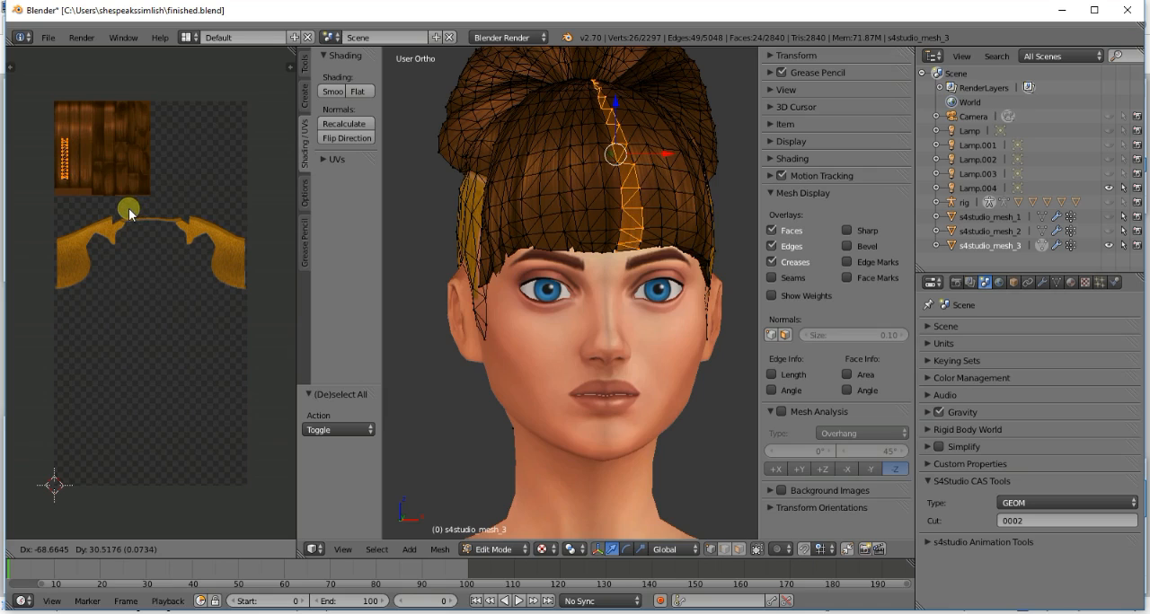
left_click(129, 209)
key("Tab")
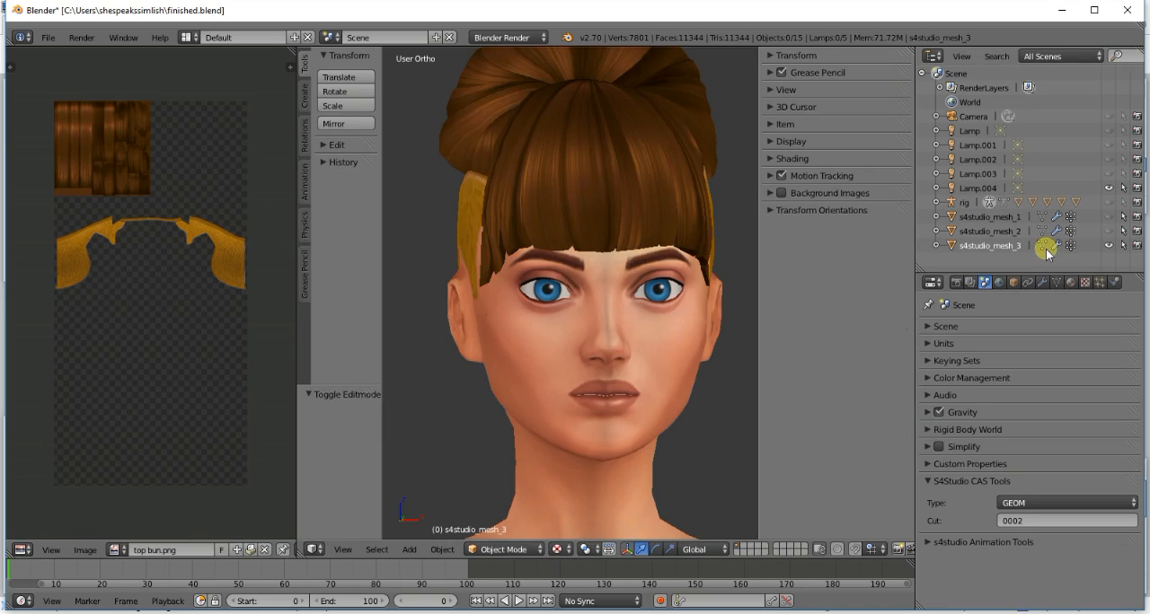
left_click(1043, 247)
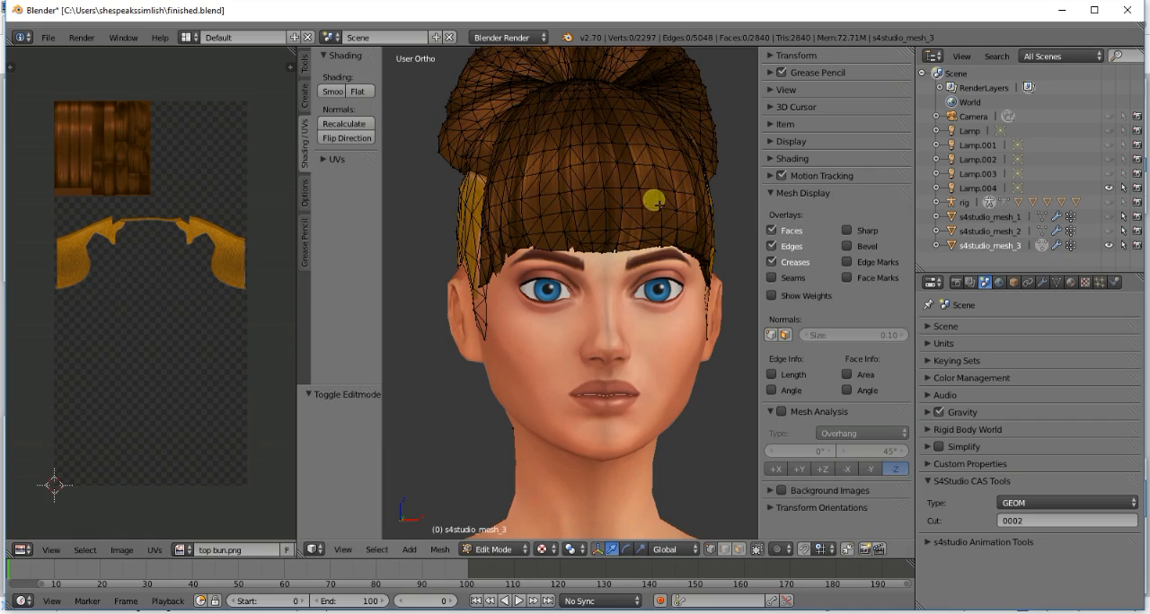
- Select the narrow middle fringe strip with its neighbouring pieces, move the strip's UV island up between their islands, and preview the texture
key("l")
key("l")
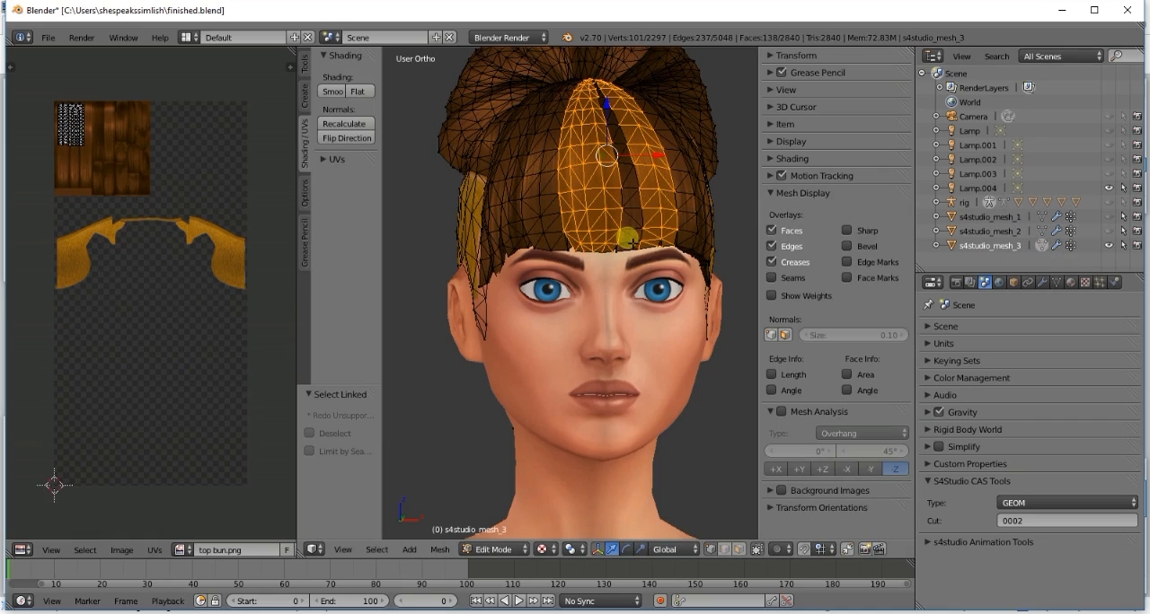
key("l")
key("g")
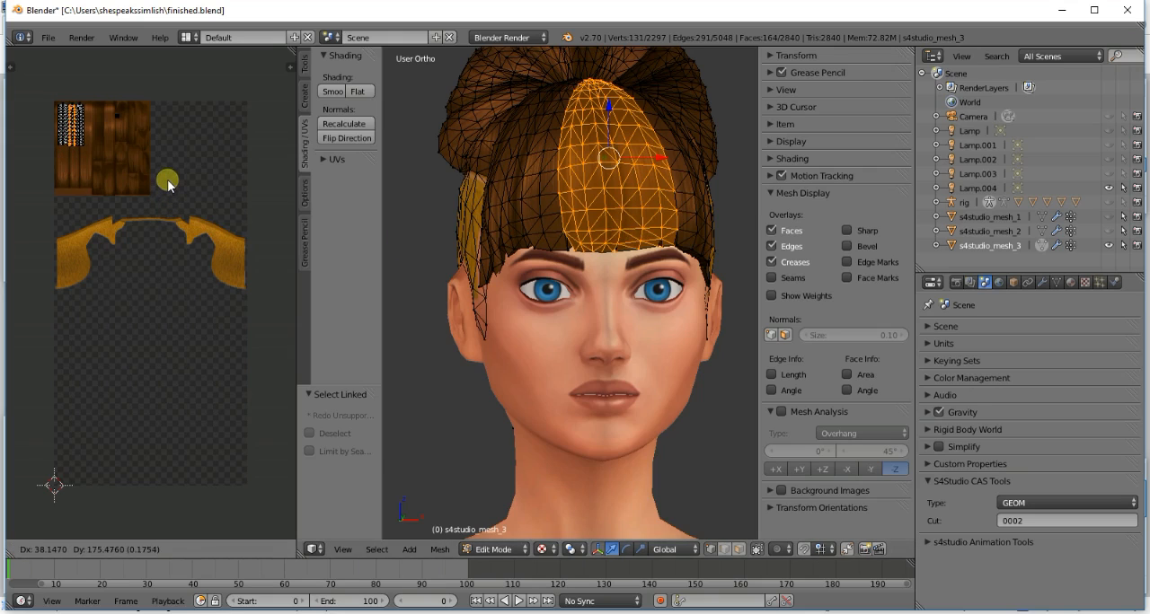
left_click(167, 182)
left_click(1040, 245)
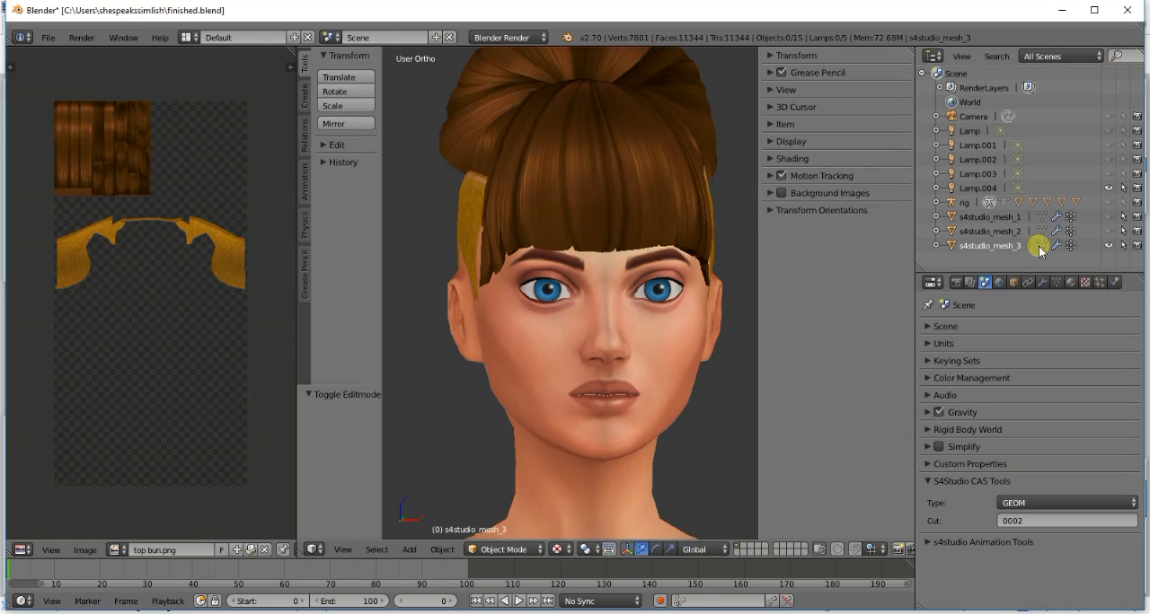
left_click(1040, 245)
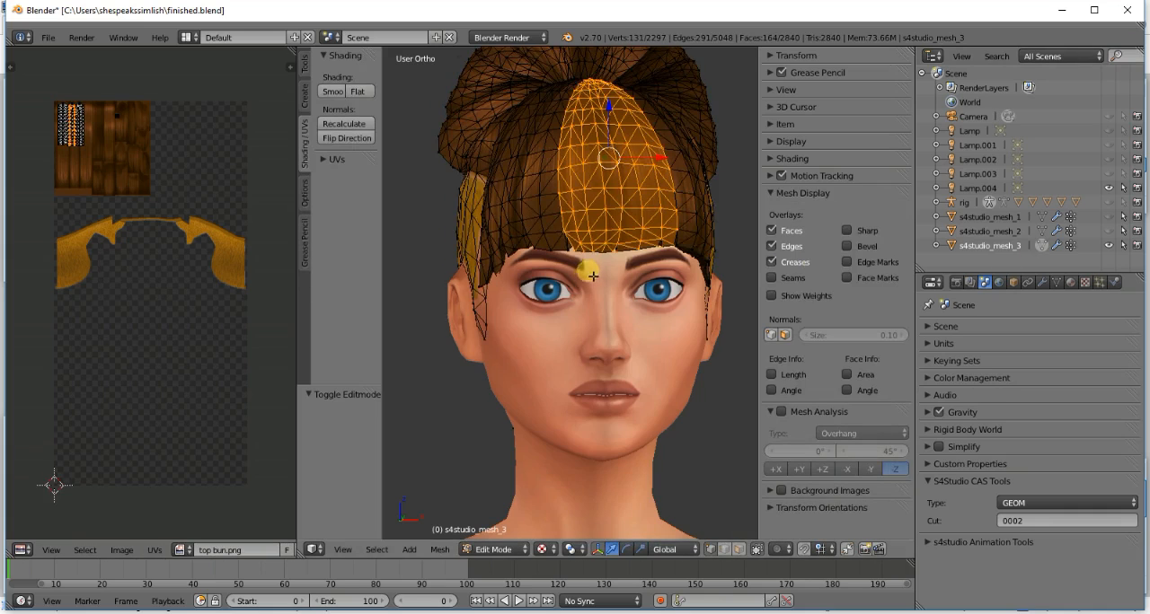
- Add the fringe's side piece by the temple to the selection, shift its UV island sideways on the smooth strands, and return to Object Mode
key("KP_4")
key("KP_4")
key("KP_4")
key("l")
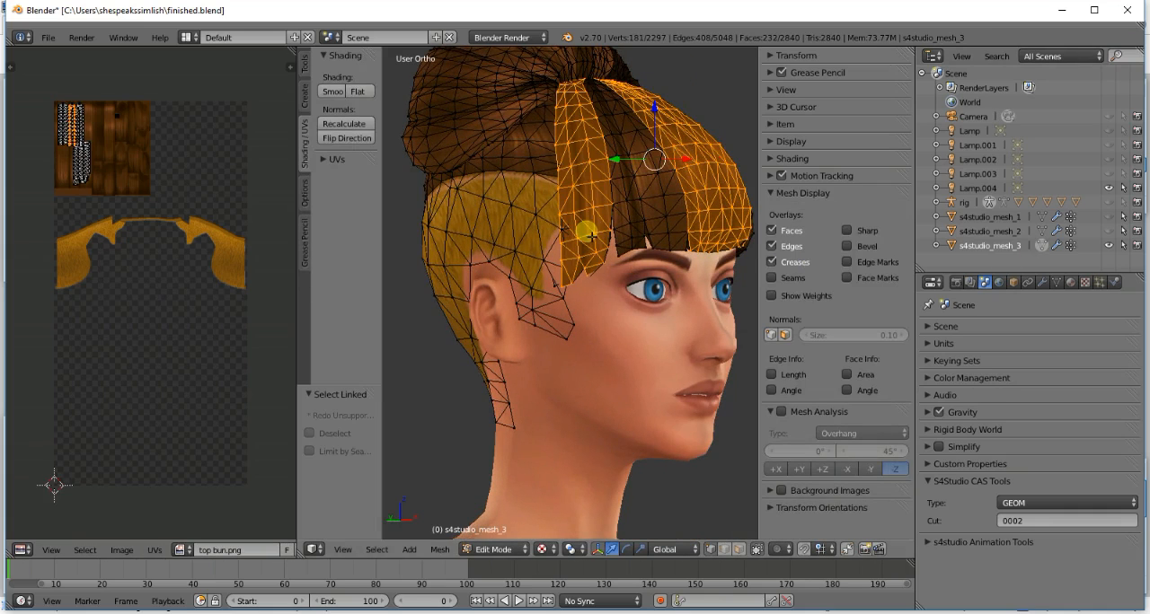
key("a")
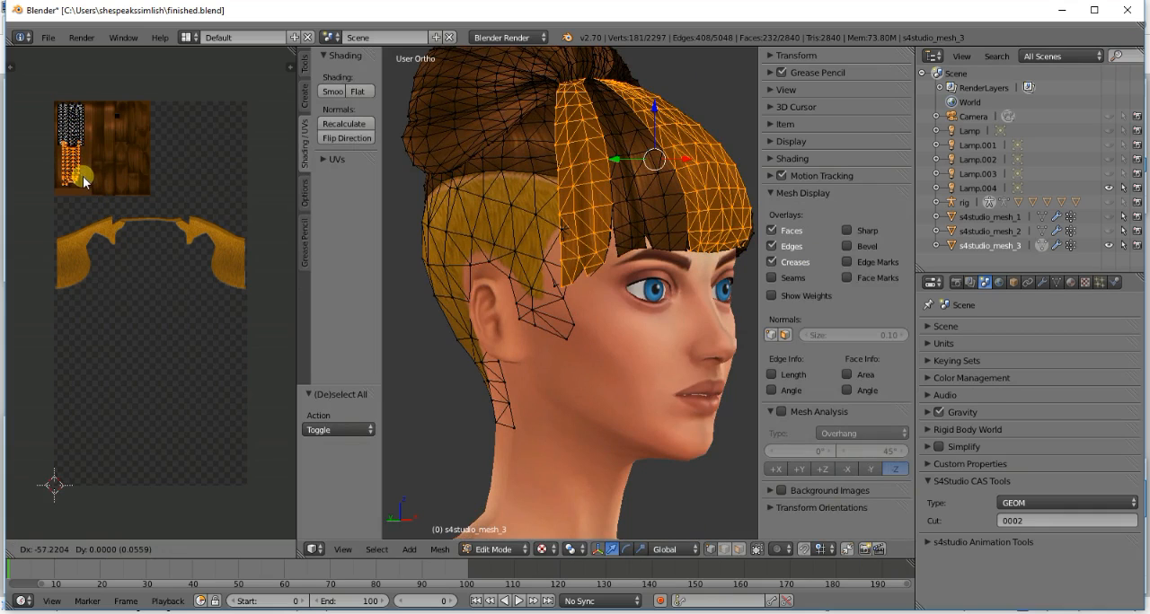
key("a")
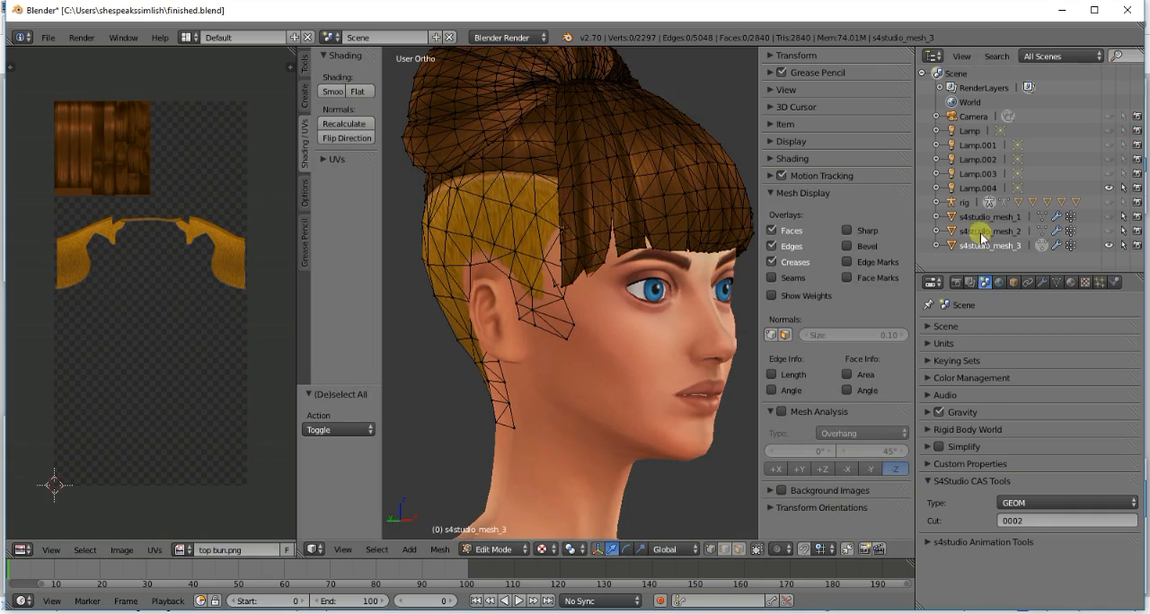
left_click(1041, 245)
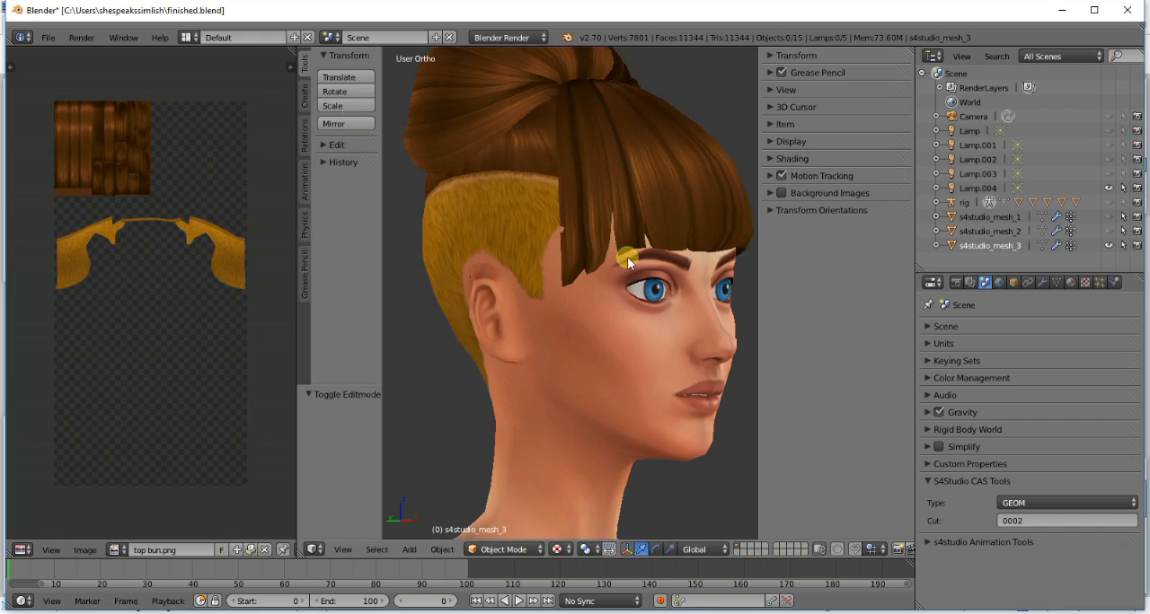
- Select the linked fringe strip above the outer end of the eyebrow, shift its UV island sideways within the smooth strands, and preview the texture
scroll(627, 257, "down", 1)
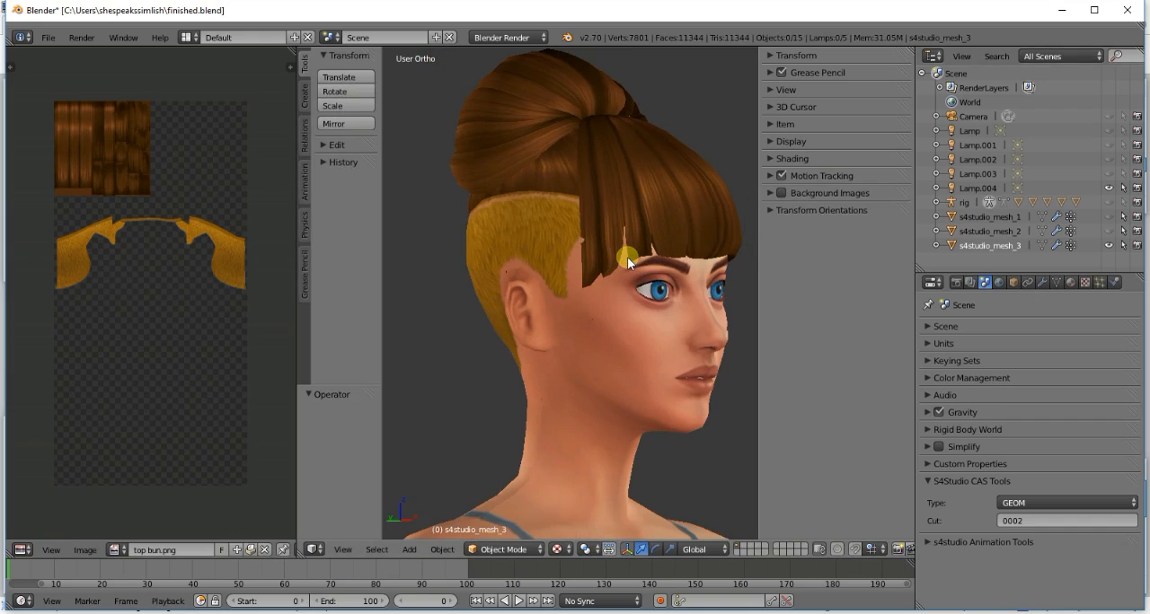
key("KP_6")
key("KP_6")
key("KP_6")
key("KP_6")
key("KP_6")
key("KP_6")
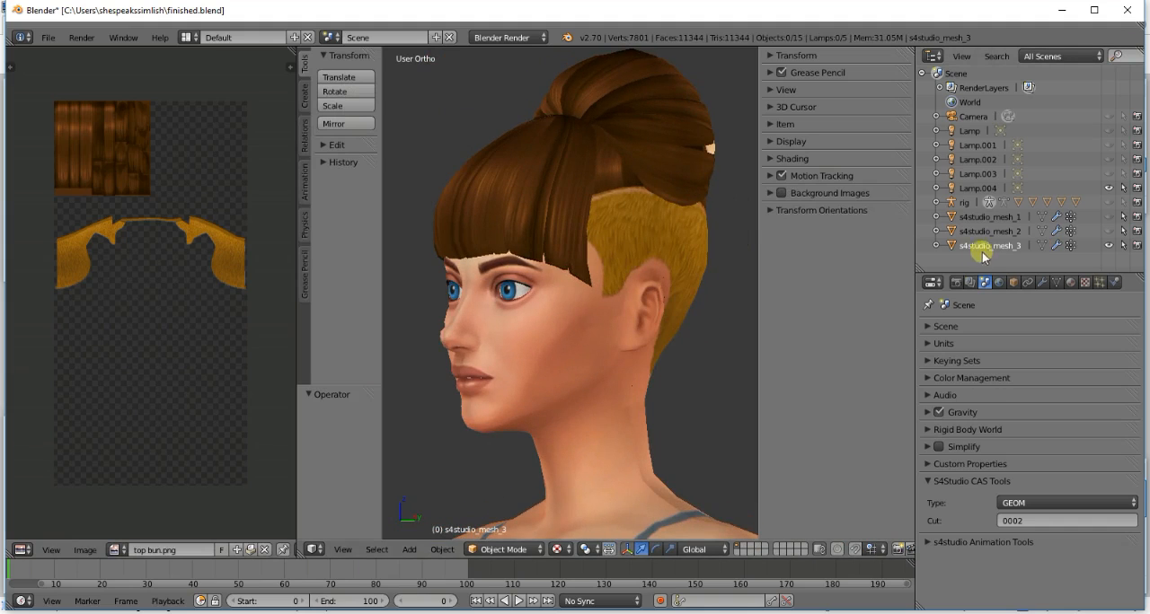
left_click(1041, 245)
right_click(534, 250)
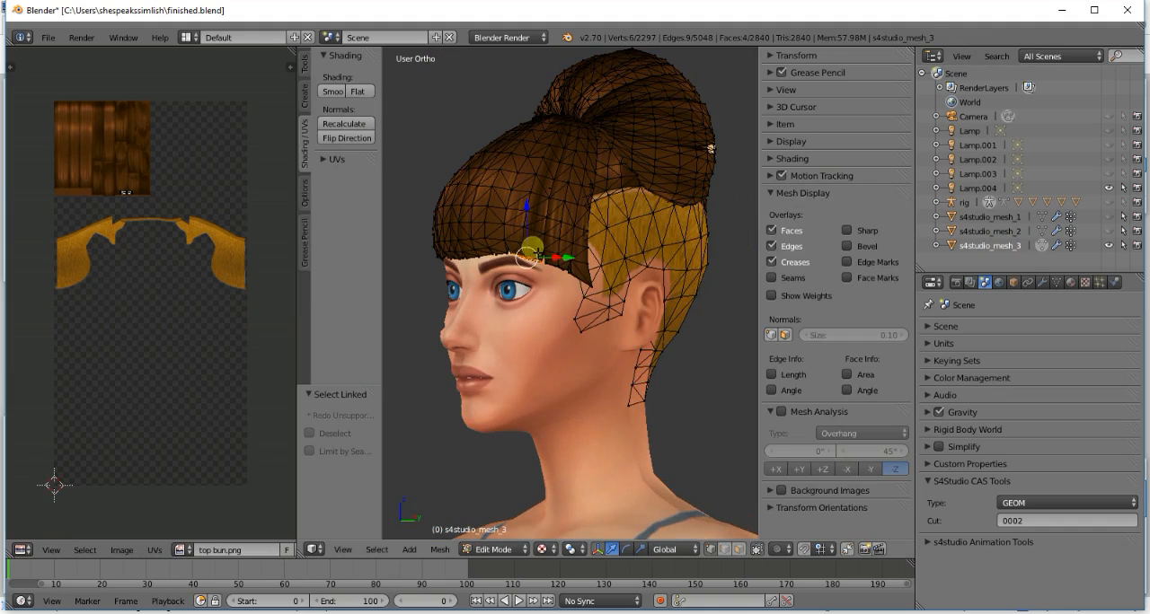
key("l")
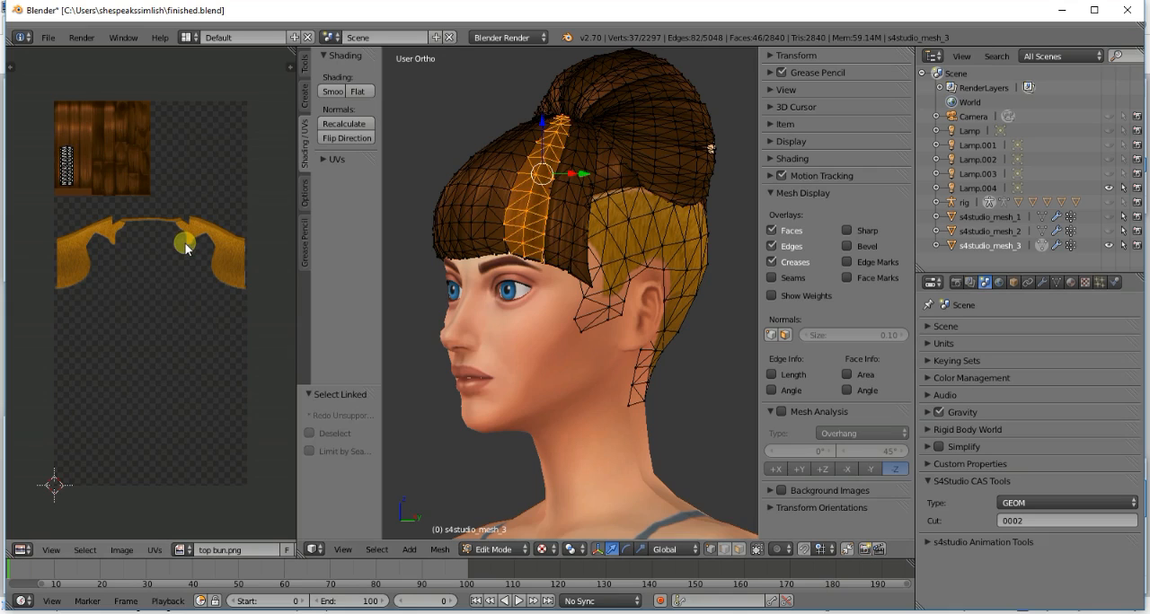
key("a")
key("g")
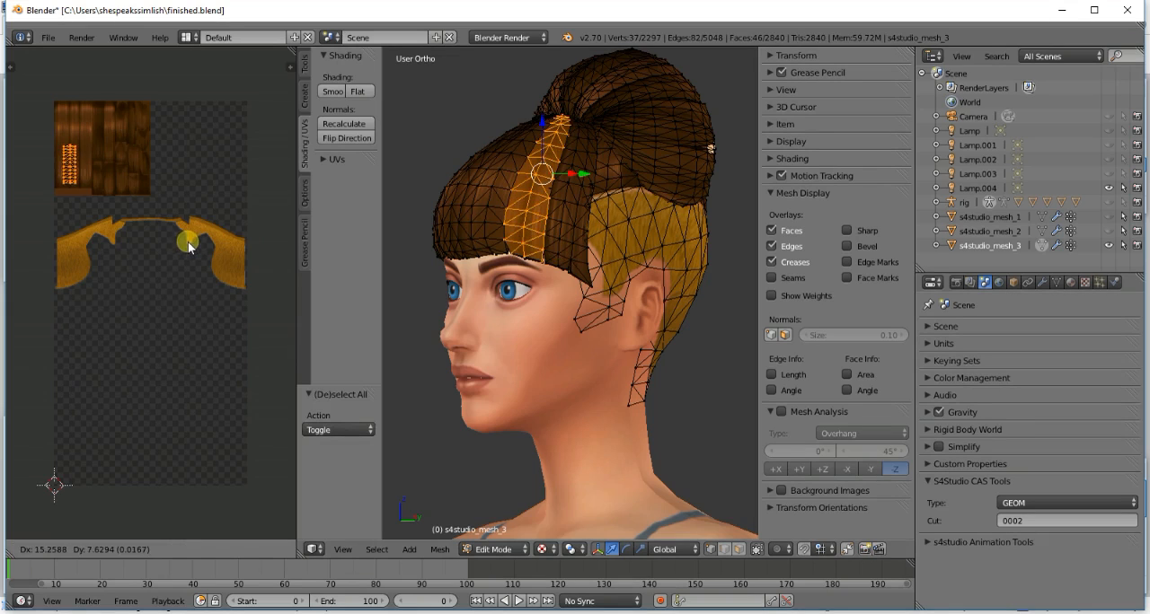
left_click(193, 246)
key("a")
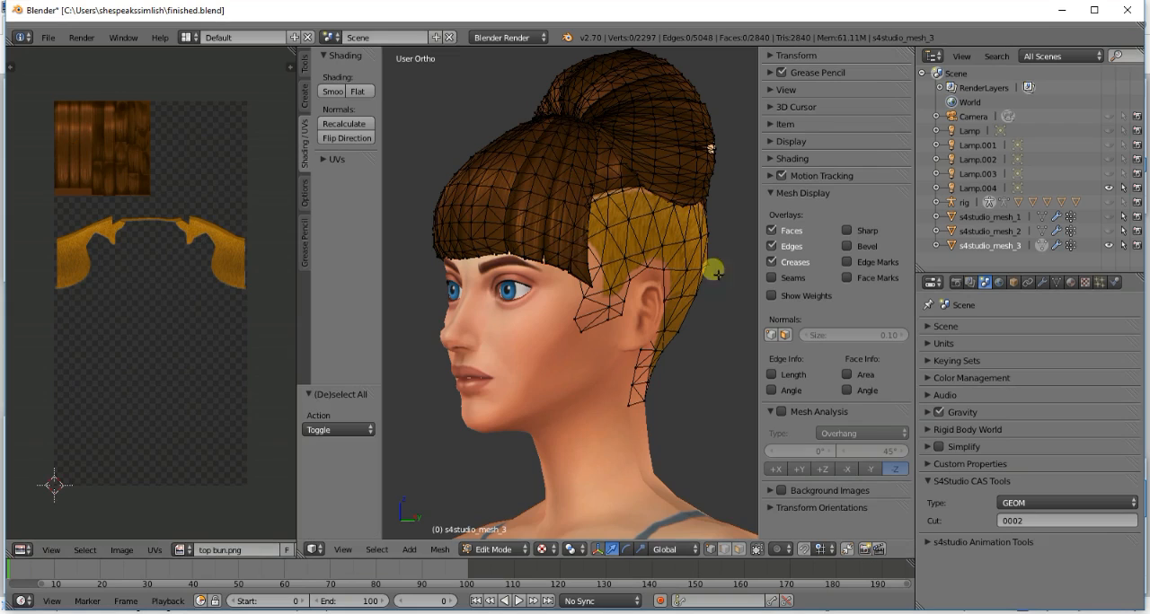
left_click(1042, 246)
left_click(1043, 248)
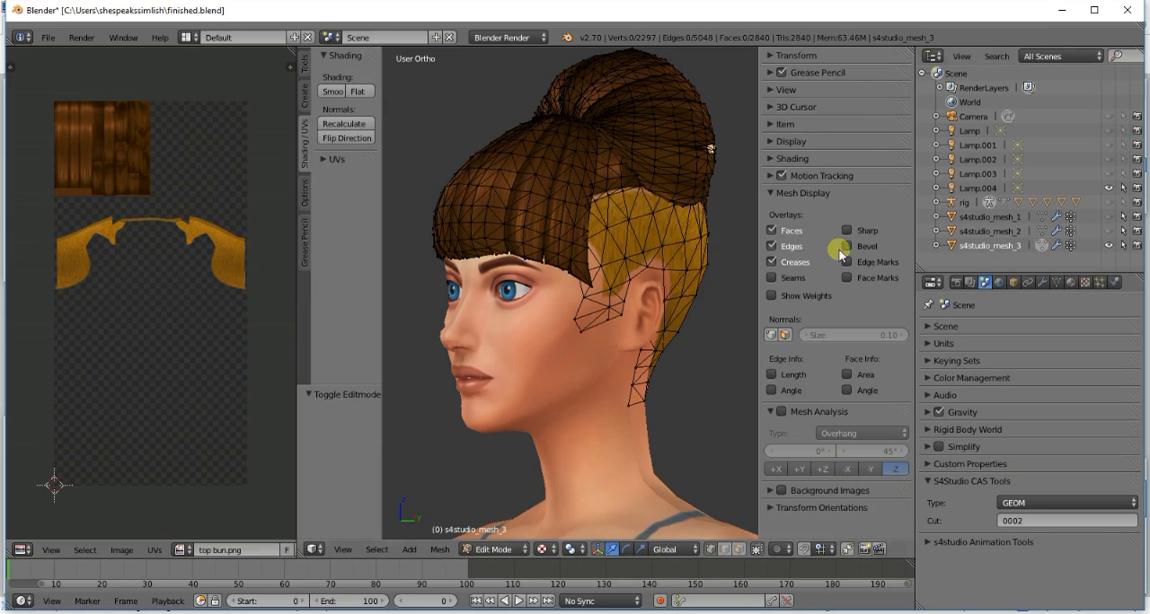
- Reselect the same fringe strip, nudge its UV island slightly on the smooth strands, clear the selection, and return to Object Mode
key("l")
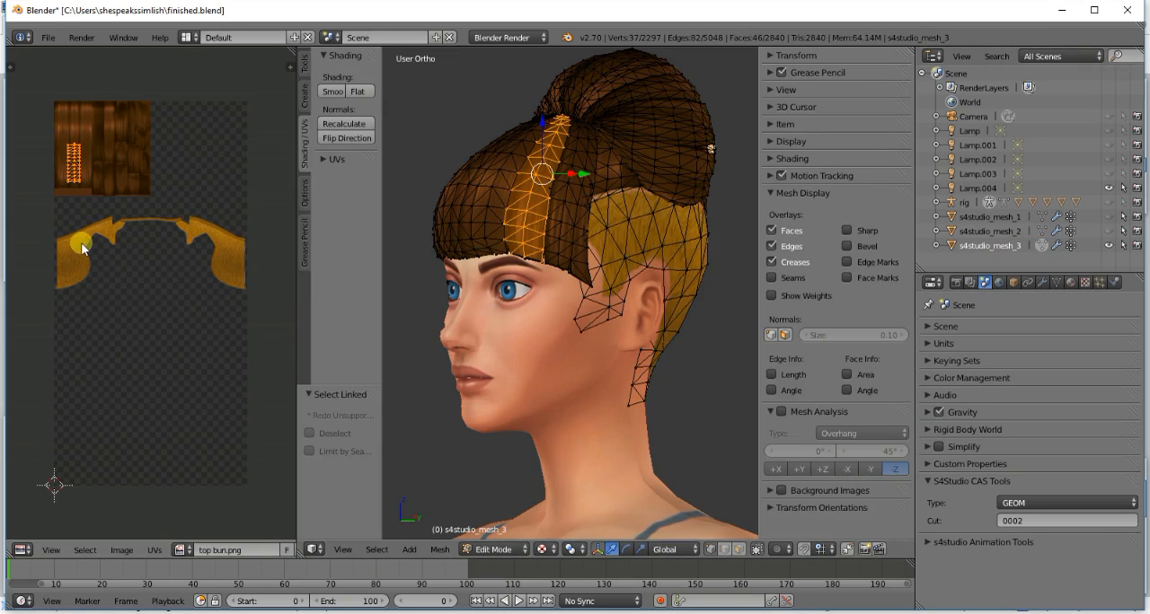
key("g")
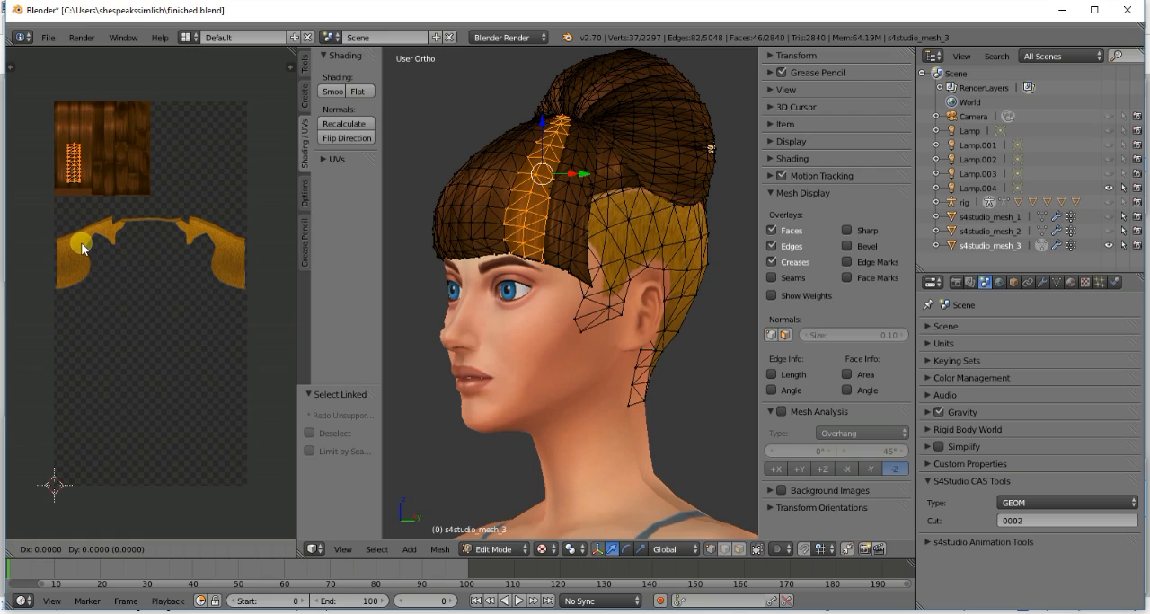
left_click(81, 244)
key("a")
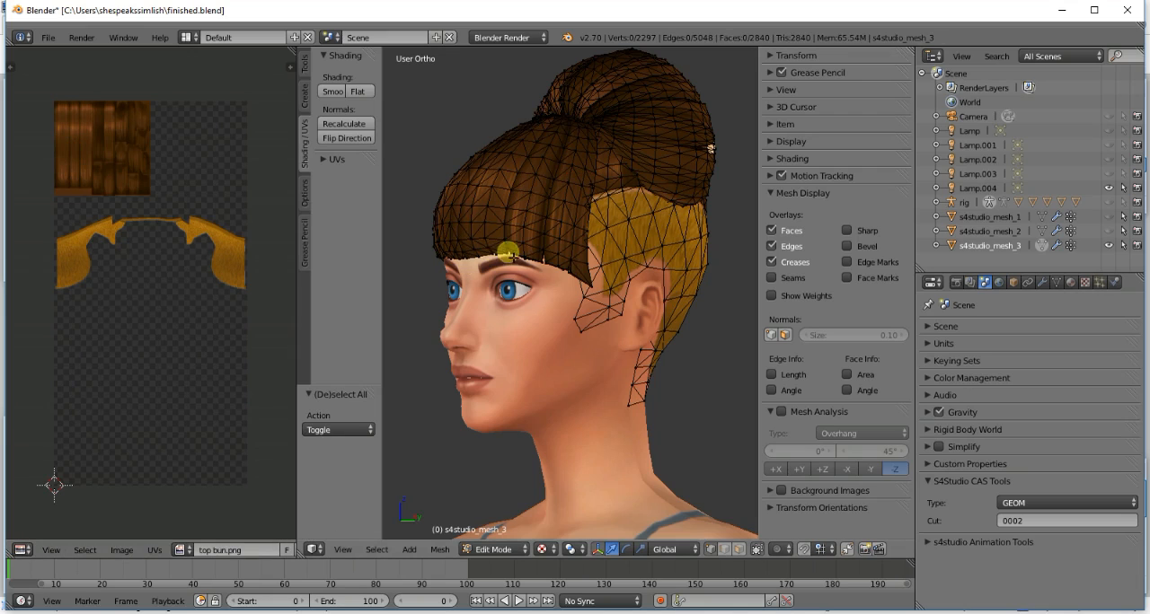
left_click(1042, 244)
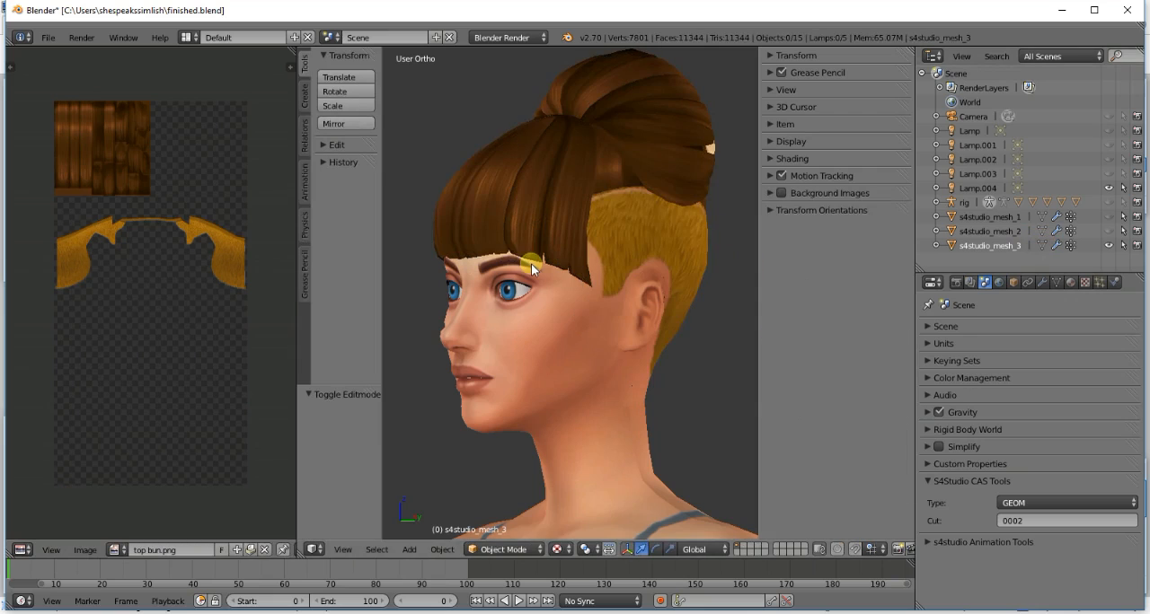
- Select the front fringe strip and its outer neighbour, move the neighbour's UV island up beside the front strip's island, and preview the texture
key("KP_4")
key("KP_4")
key("KP_4")
key("KP_4")
key("KP_4")
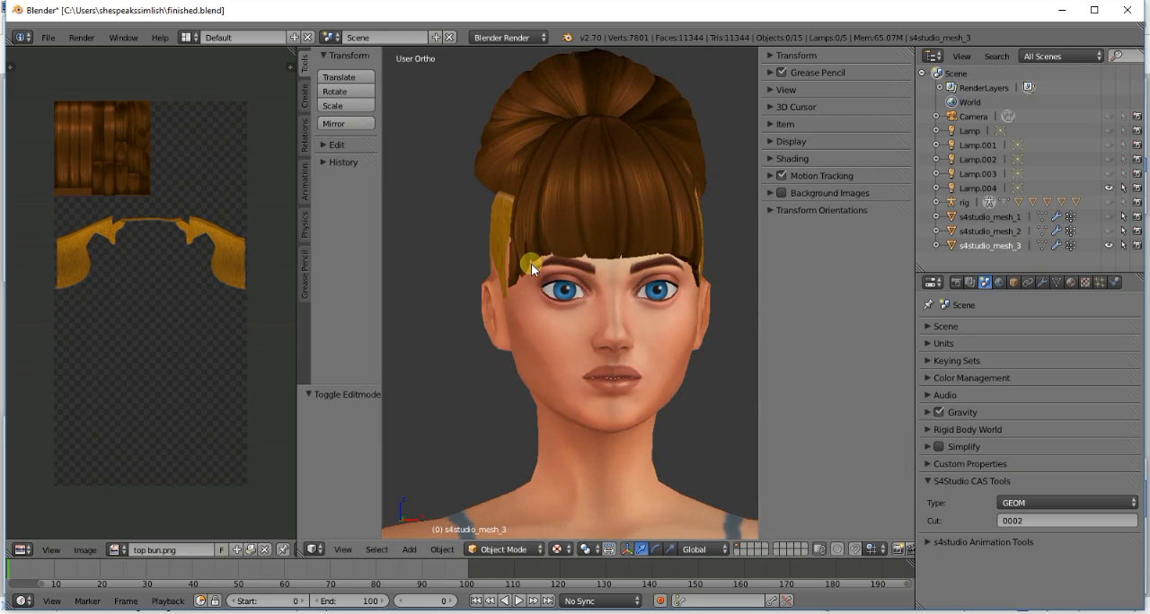
key("KP_6")
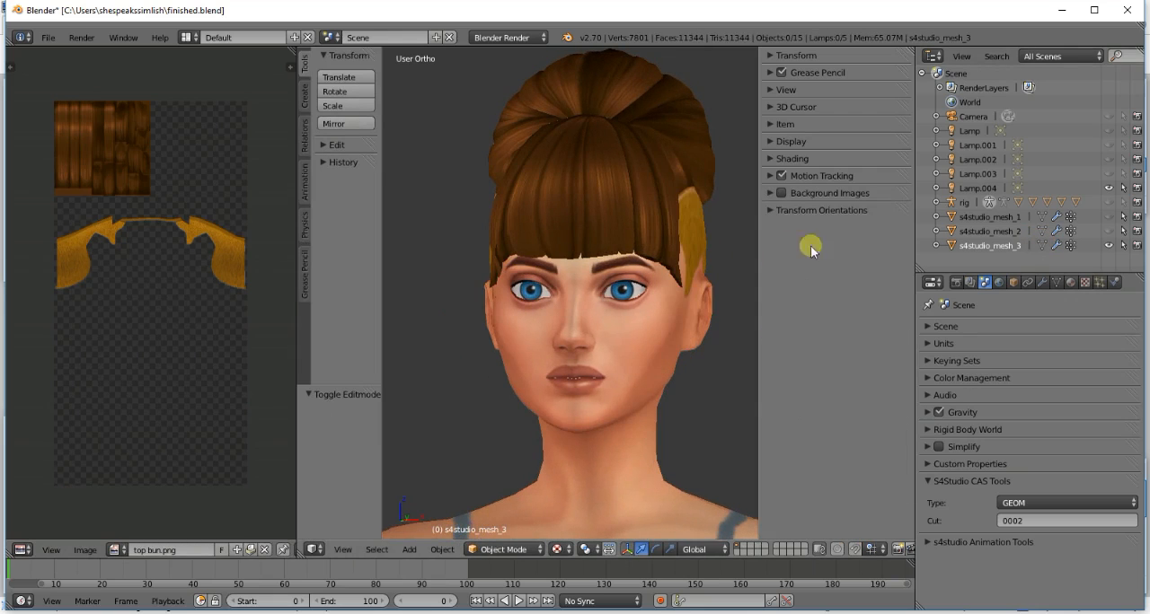
left_click(1040, 246)
key("l")
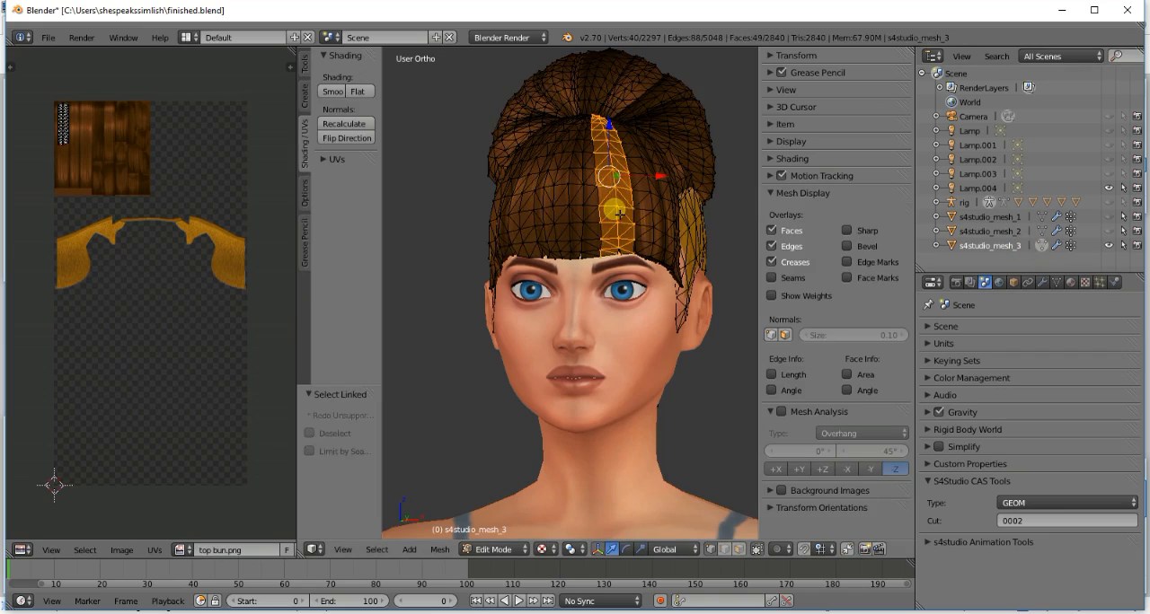
key("l")
key("g")
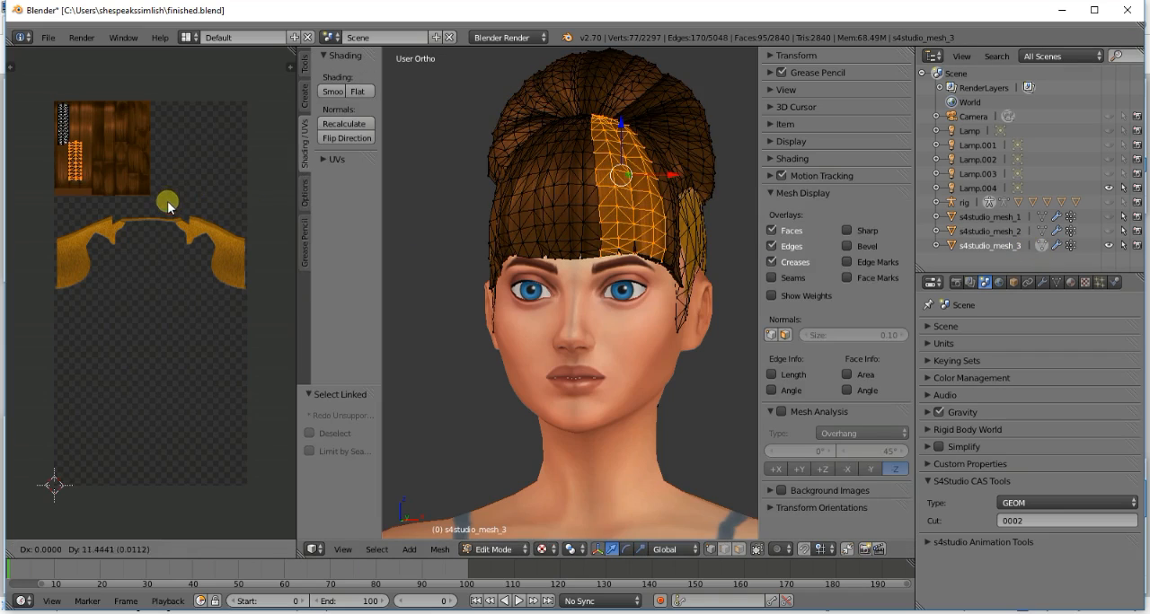
left_click(166, 171)
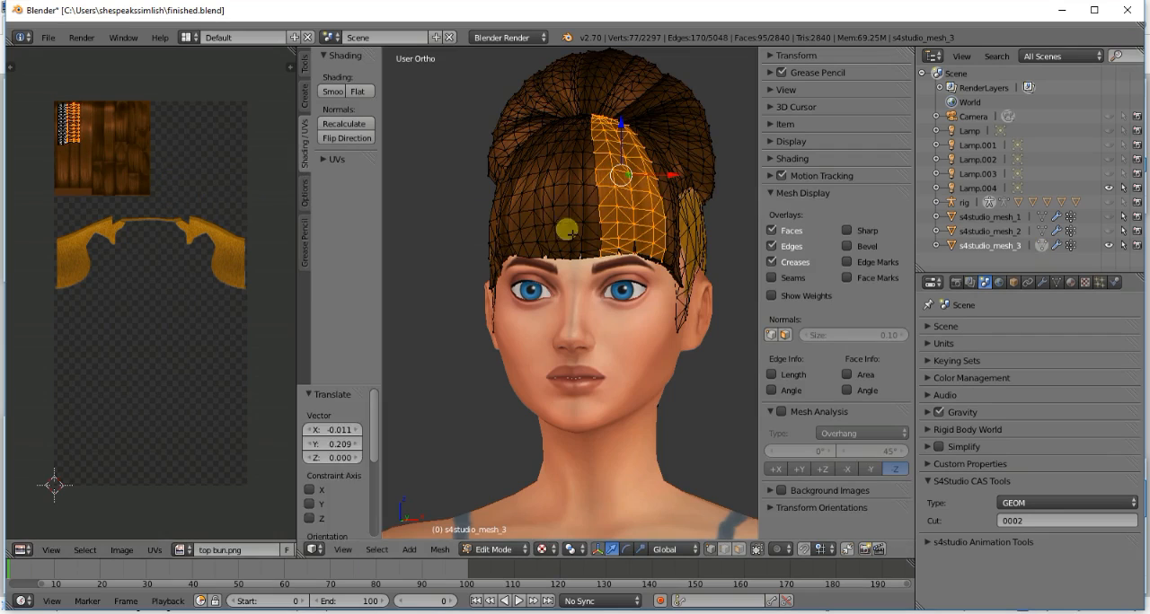
key("a")
left_click(1046, 243)
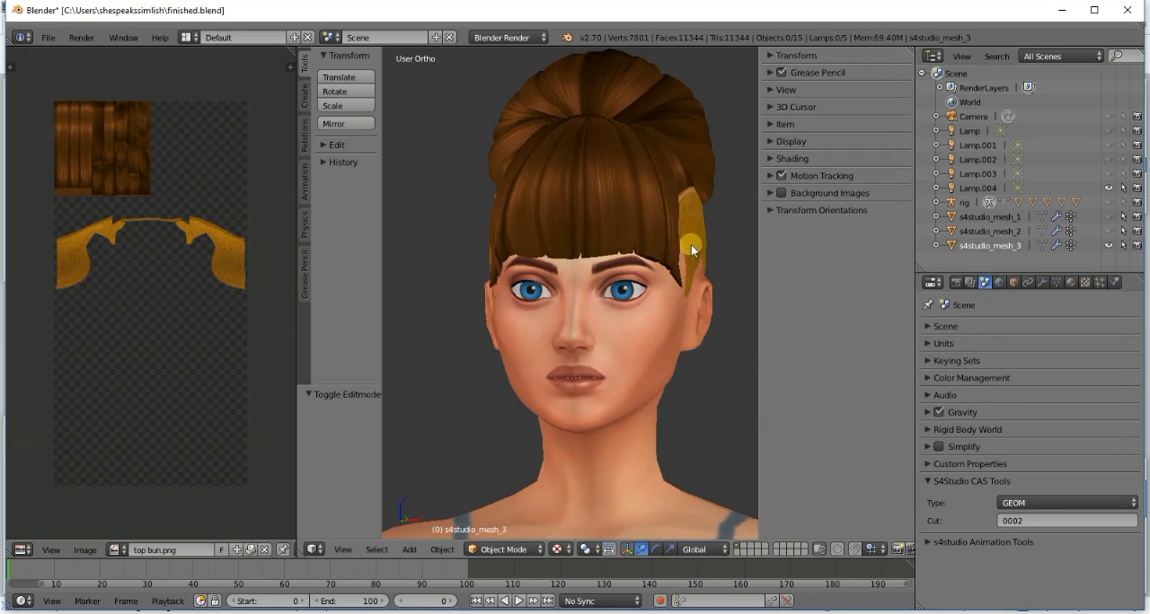
- Select the narrow linked strip on the opposite side of the fringe, move its UV island onto the upper smooth strands, and preview the texture
key("KP_4")
key("KP_4")
key("KP_4")
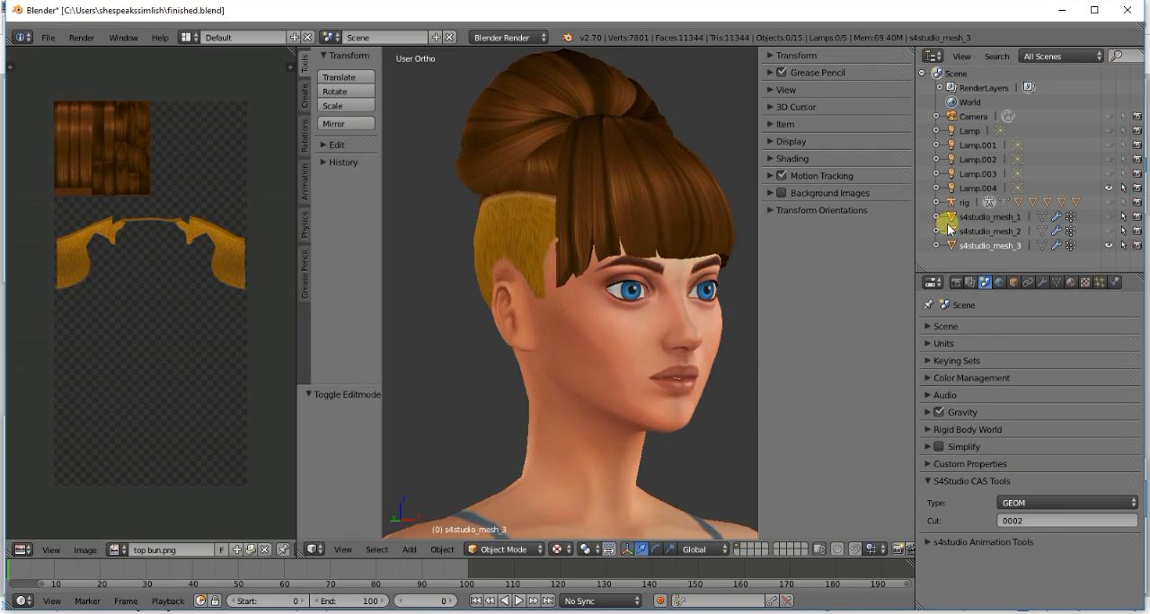
left_click(1040, 245)
key("l")
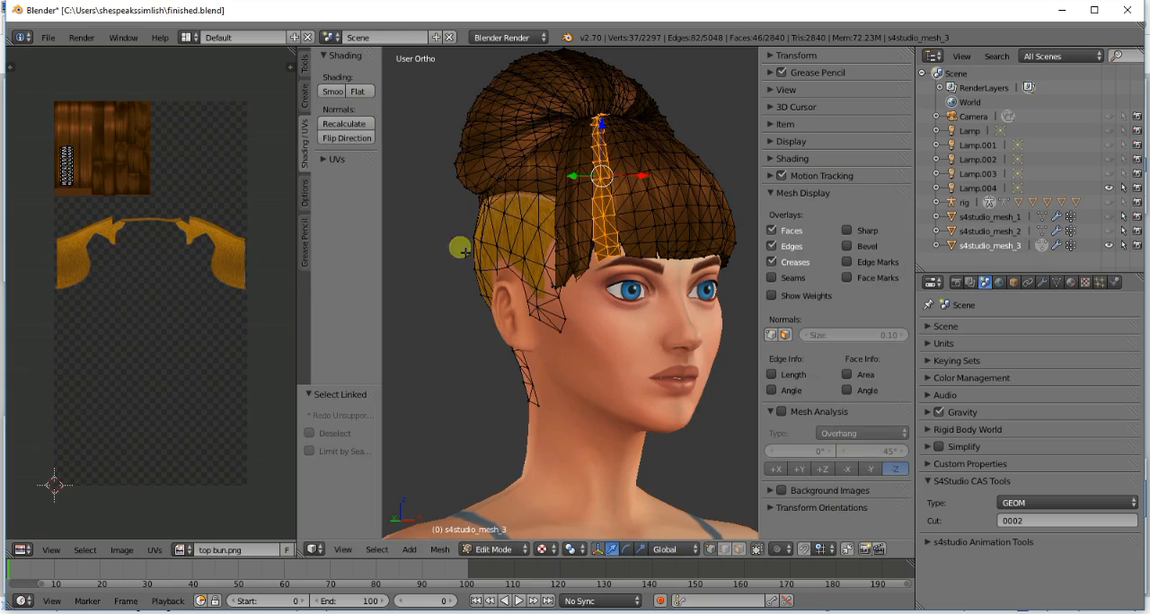
key("a")
key("g")
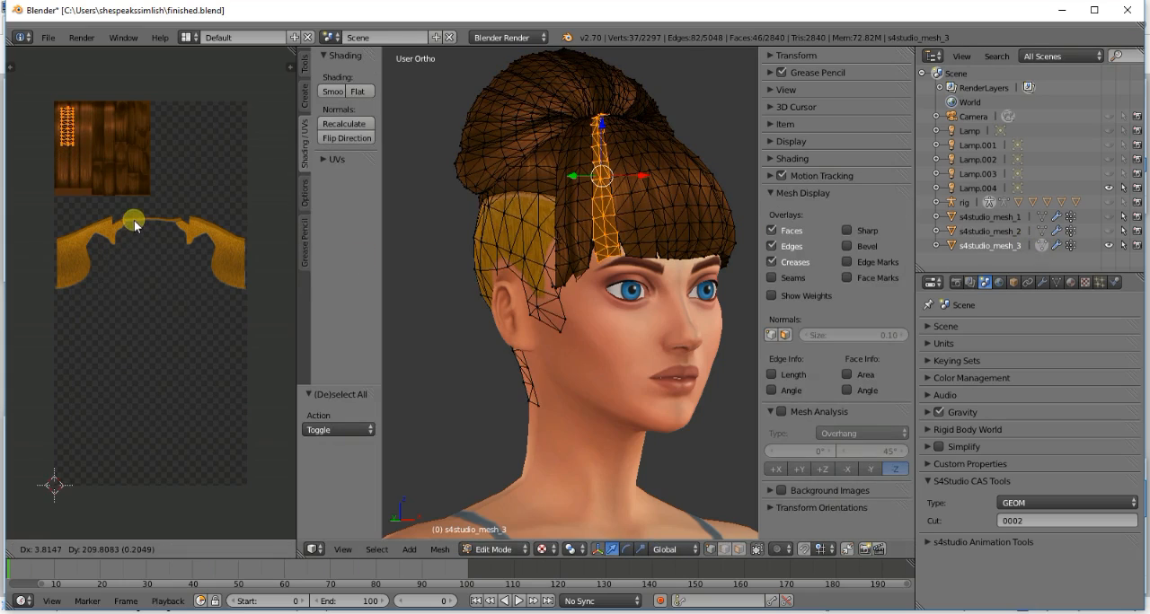
left_click(134, 231)
key("a")
key("Tab")
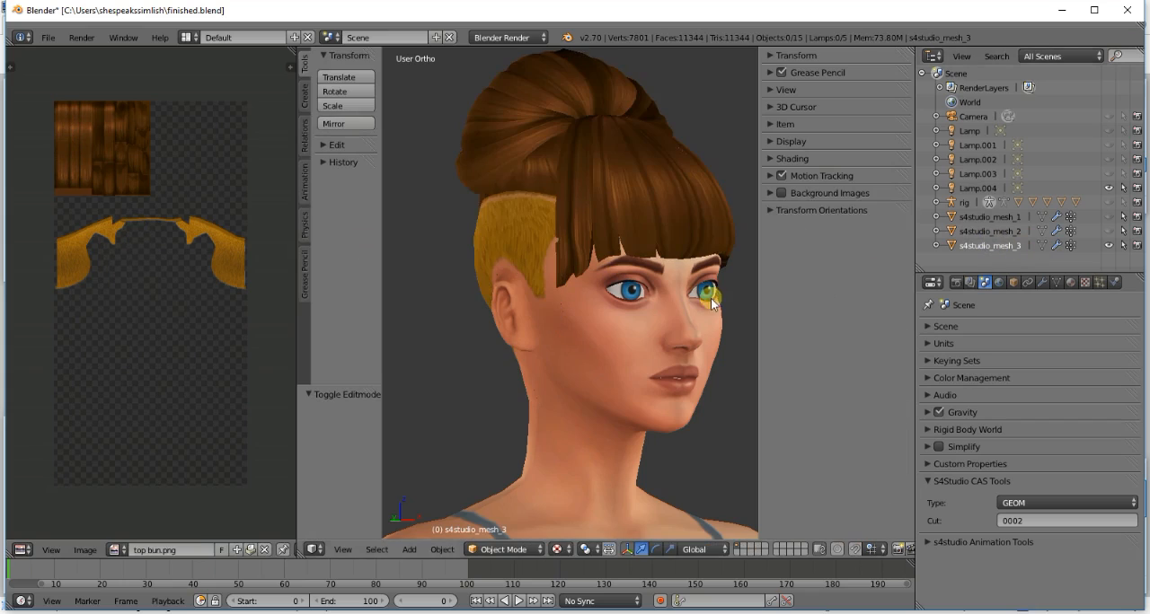
- Select the small linked pieces under the fringe's edge by one temple, leaving out the under-bun hair, and move their lower UV islands onto the upper smooth strands
key("KP_1")
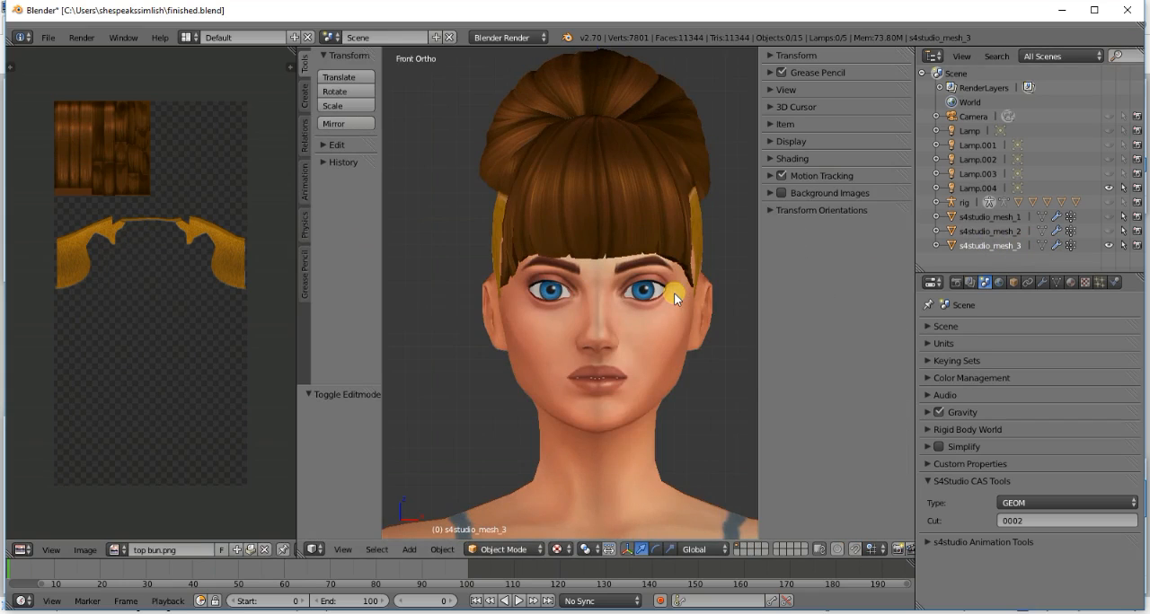
middle_click_drag(673, 293, 673, 292)
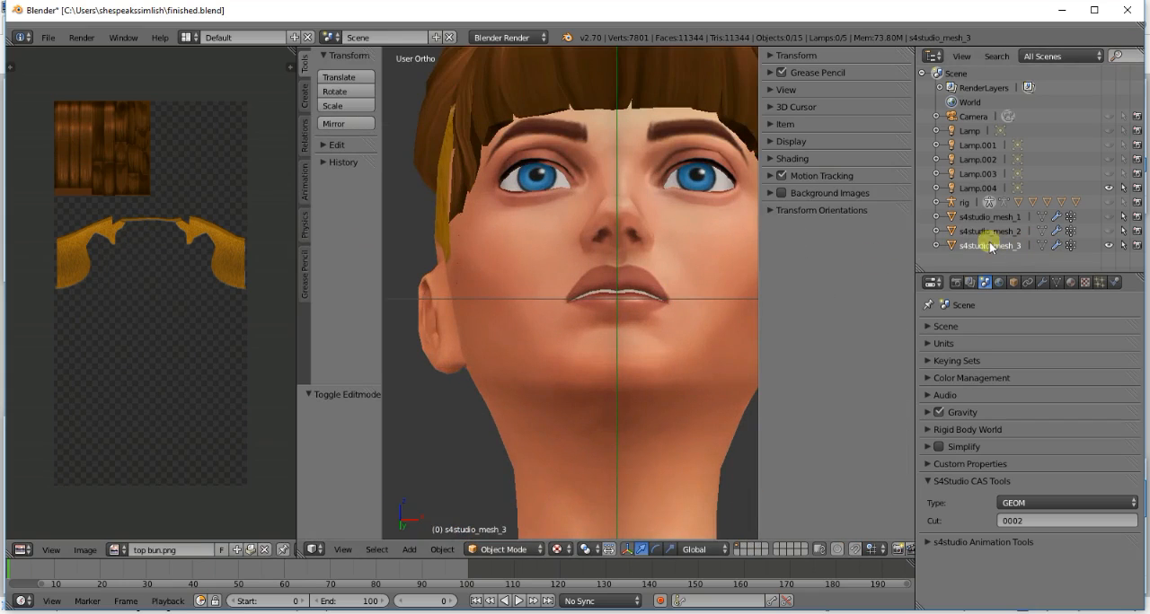
left_click(1043, 245)
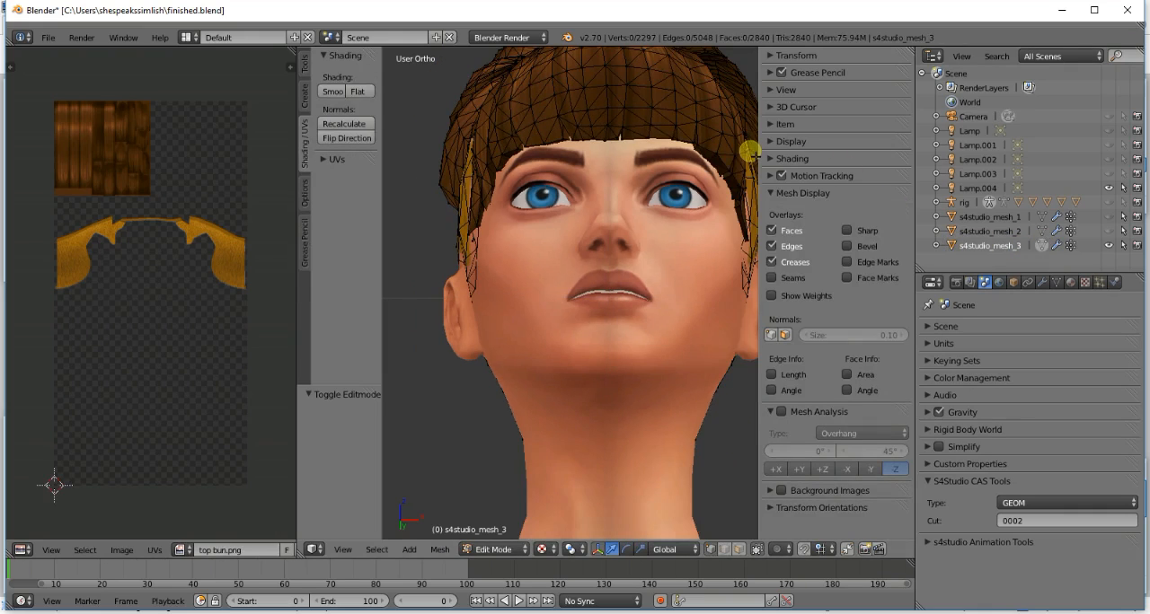
key("l")
key("l")
key("l")
key("l")
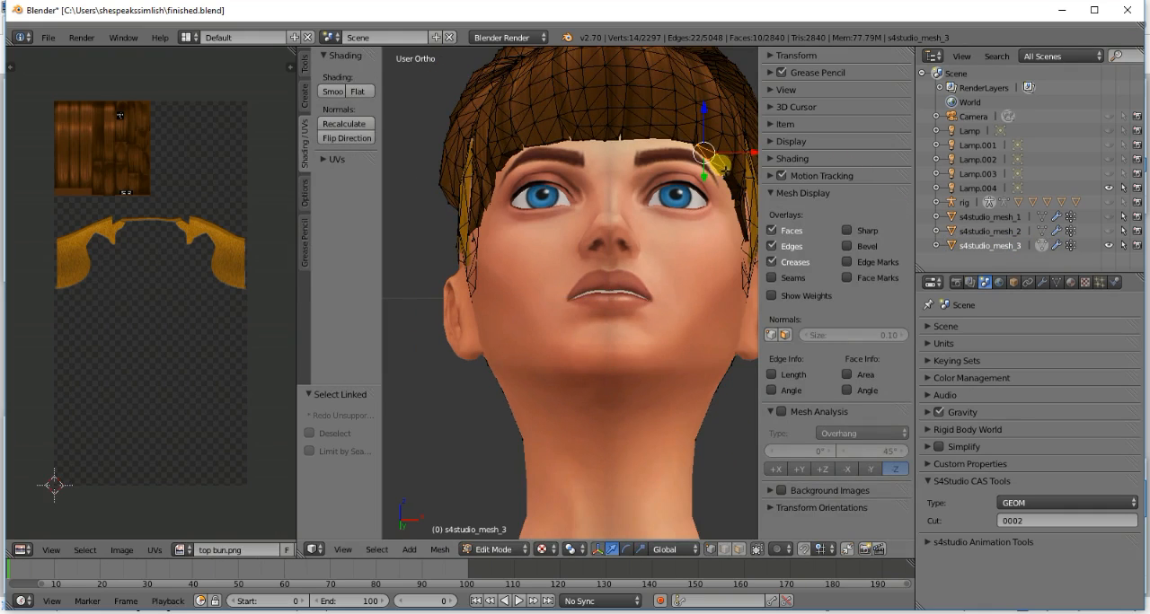
key("l")
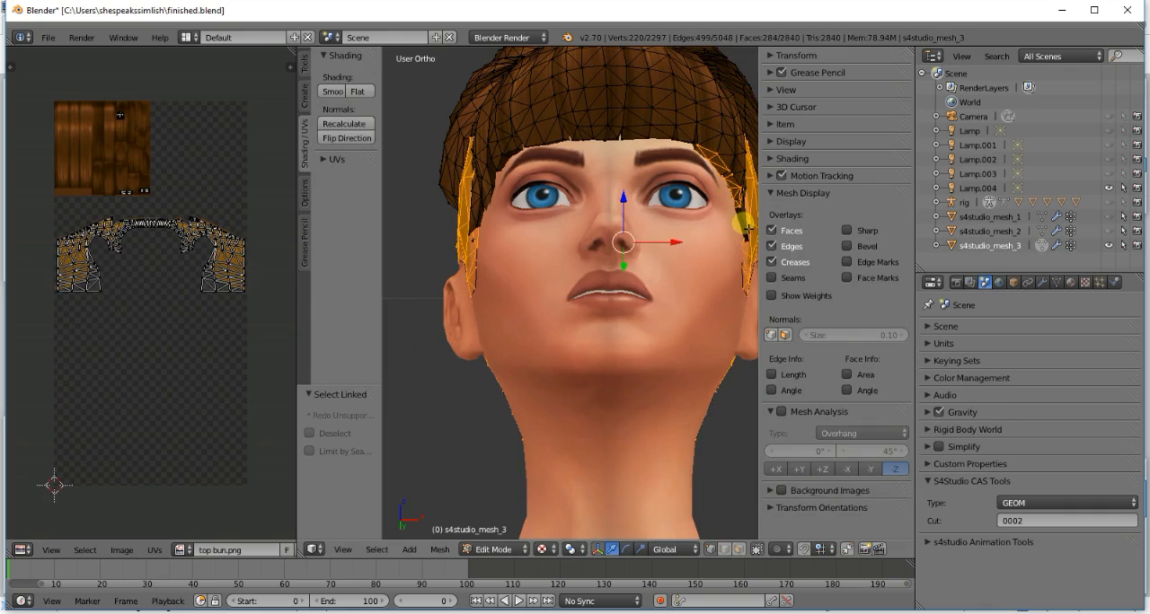
key("ctrl+z")
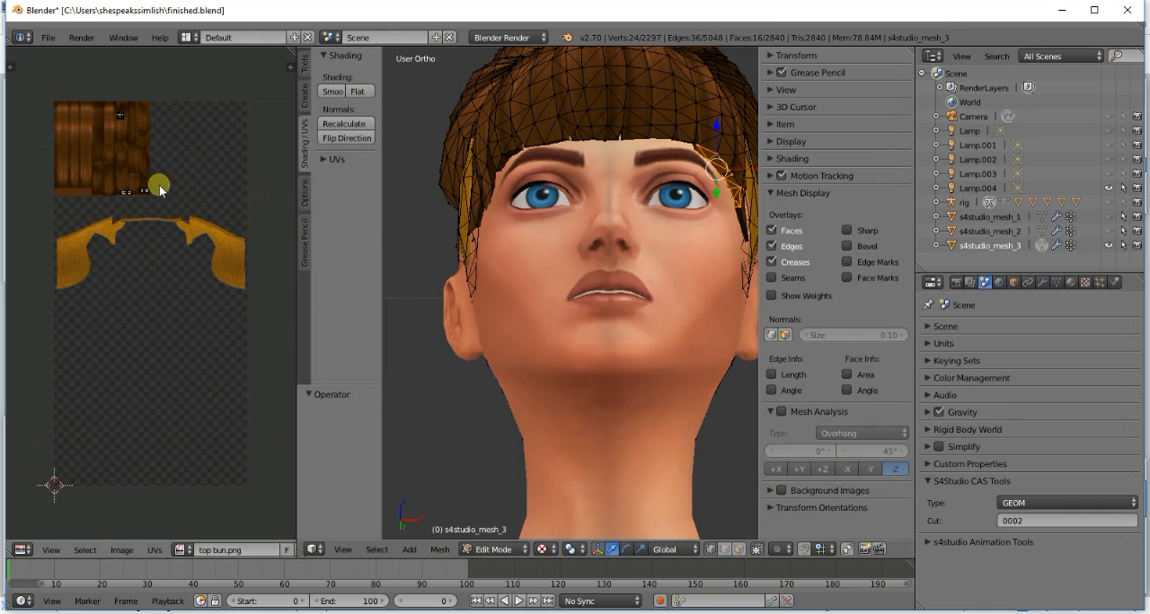
key("b")
left_click_drag(113, 175, 165, 201)
key("g")
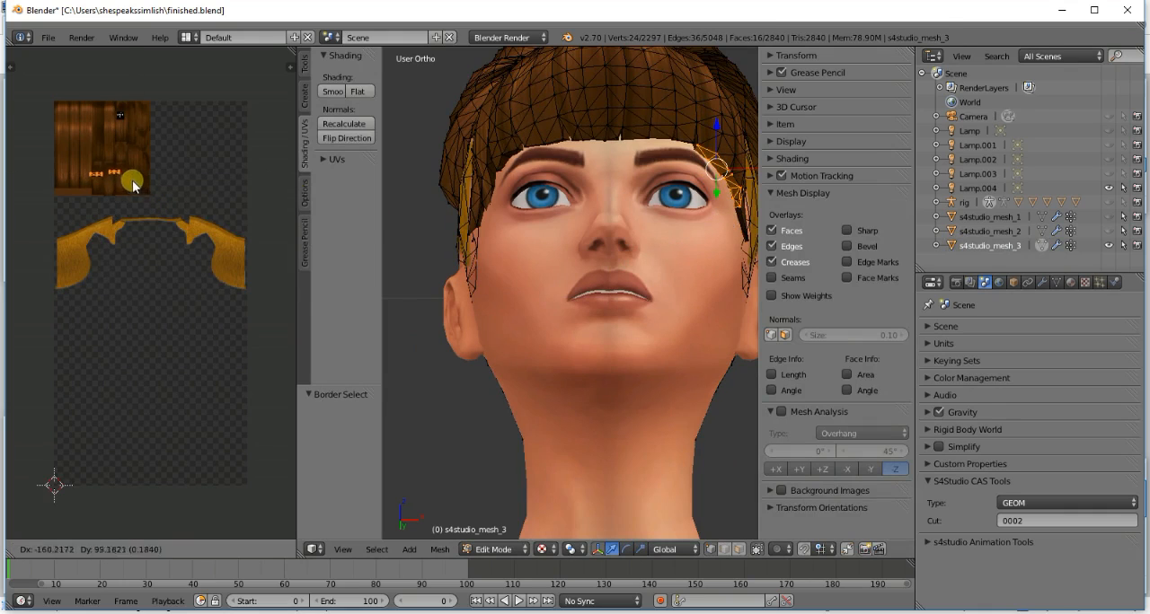
left_click(105, 125)
key("a")
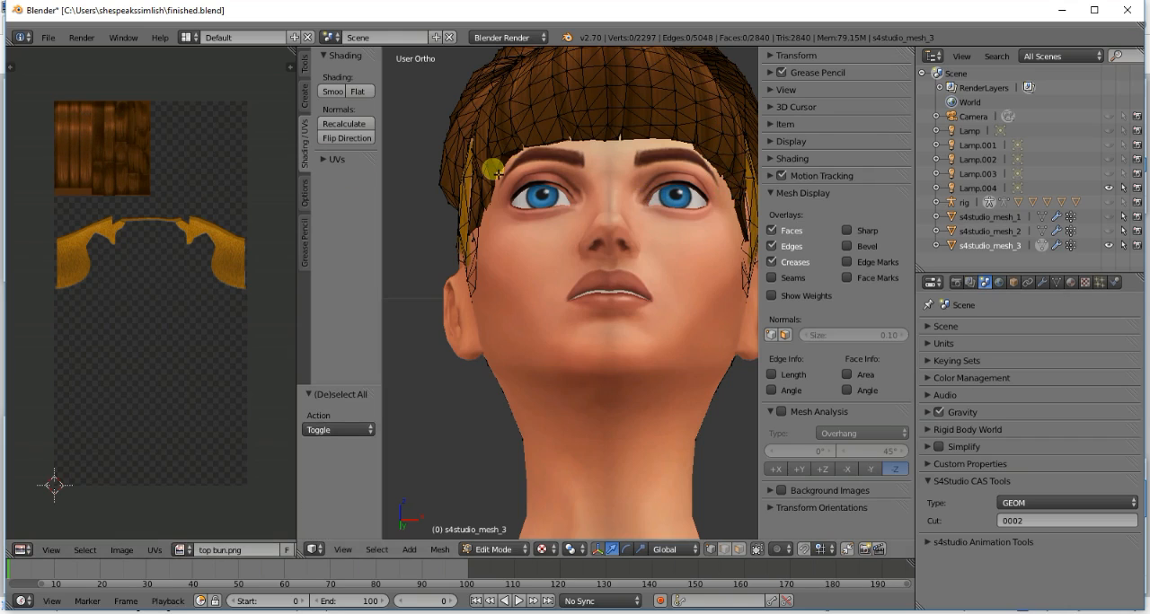
- Select the small linked pieces under the fringe's opposite edge, border-select their UV islands, move them onto the lower smooth strands, and clear the selection
key("l")
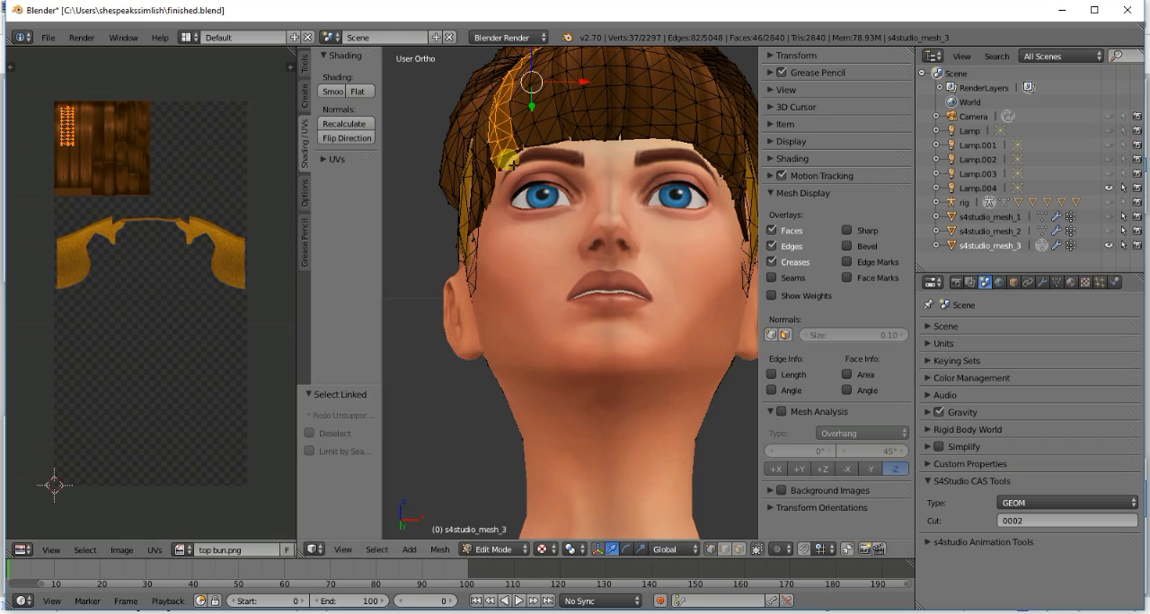
key("l")
key("l")
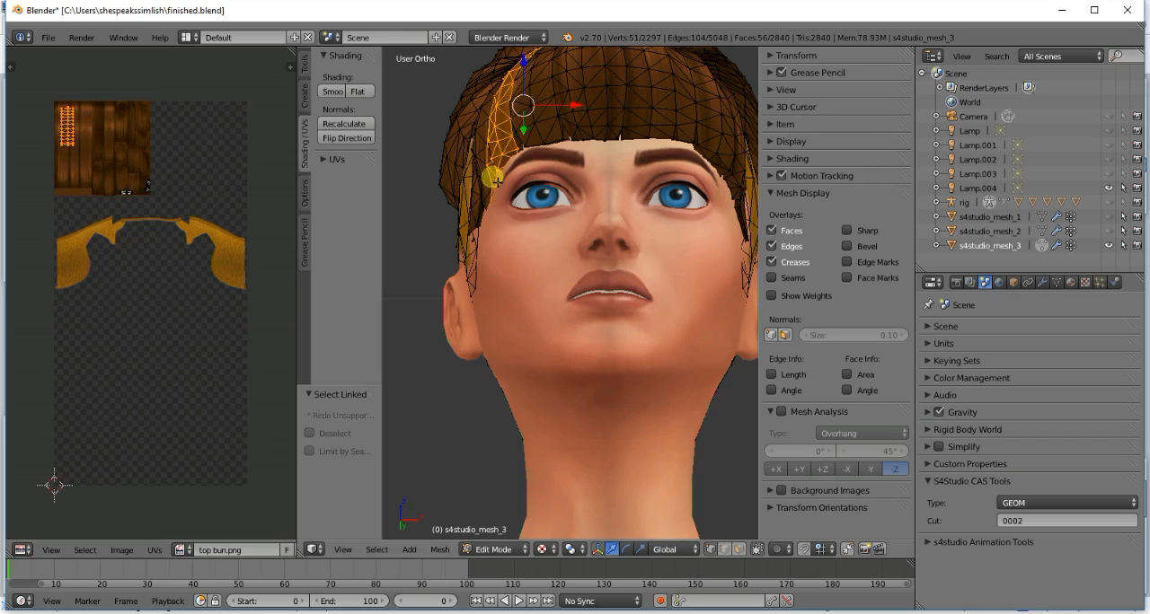
key("b")
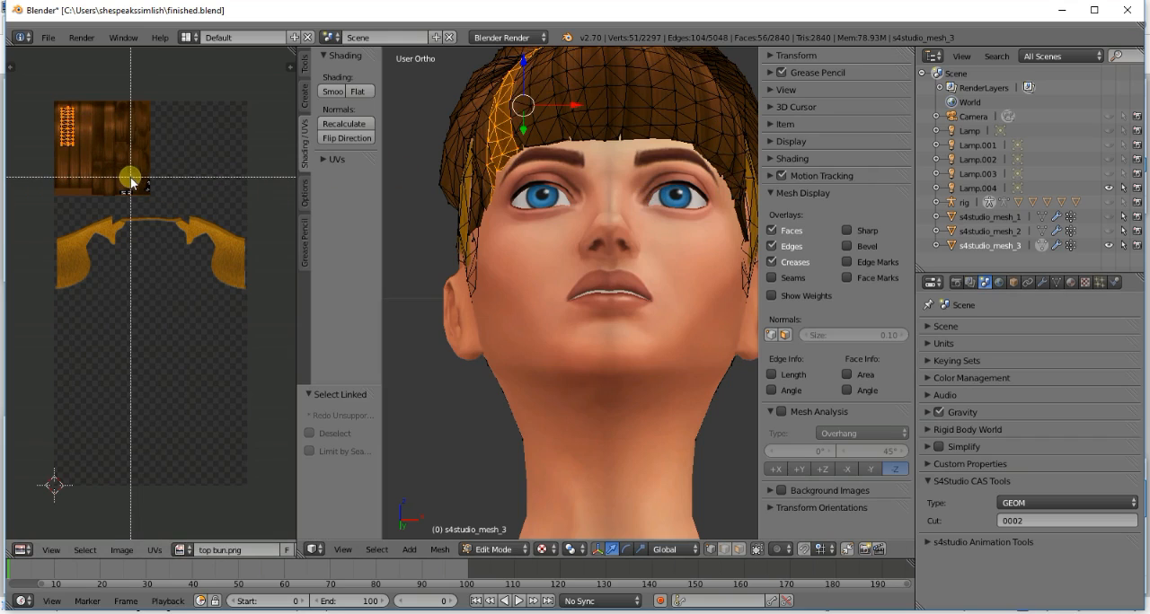
key("Escape")
key("a")
key("b")
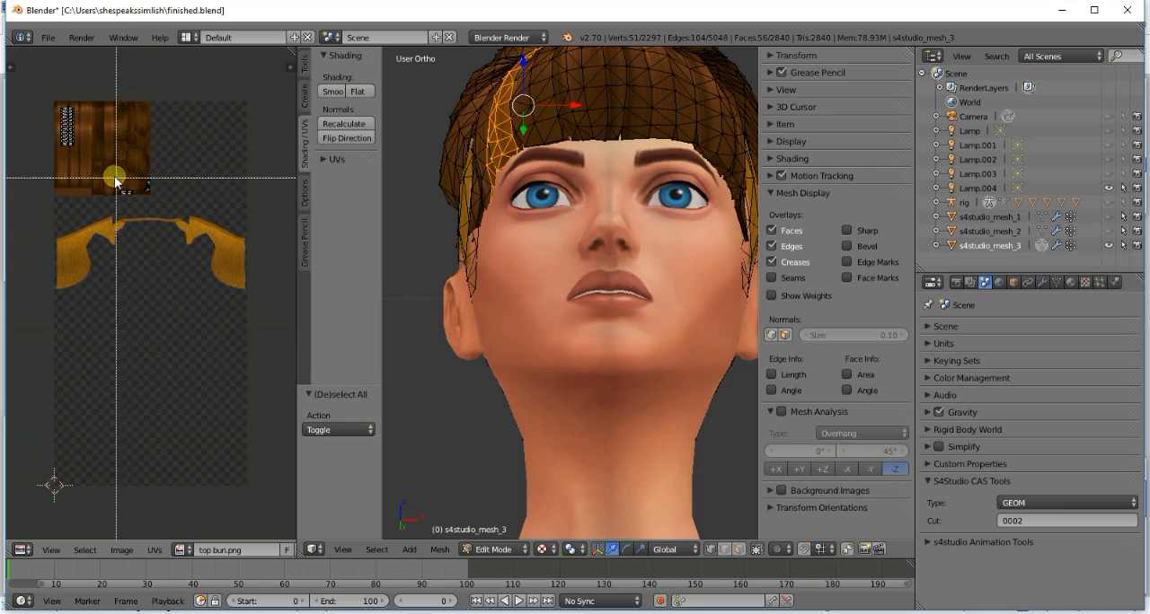
left_click_drag(115, 177, 167, 212)
key("g")
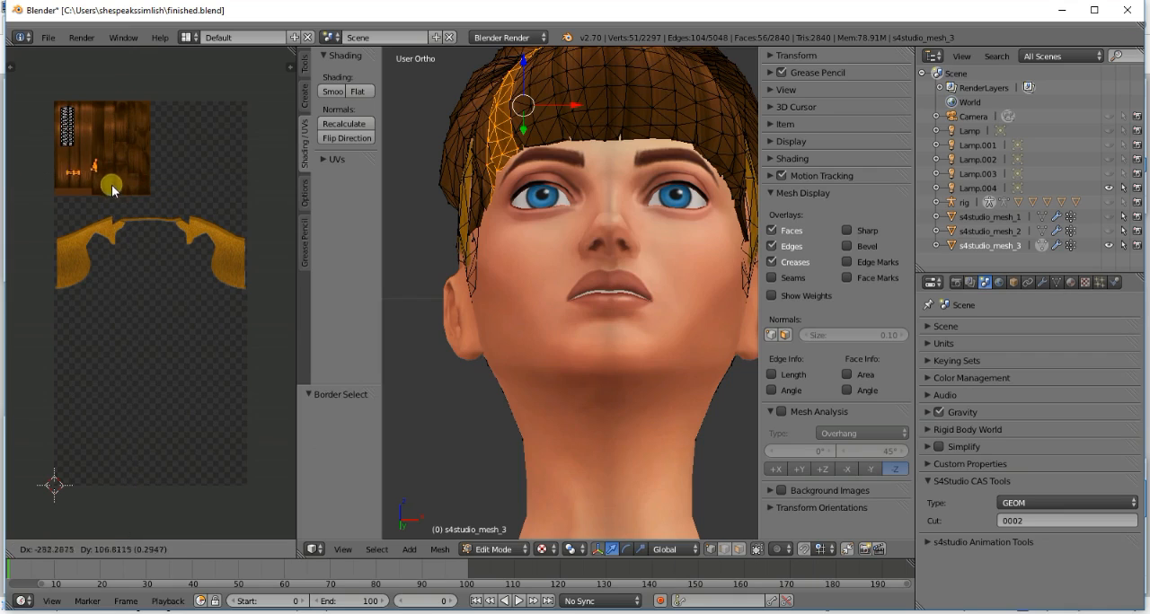
left_click(104, 174)
key("a")
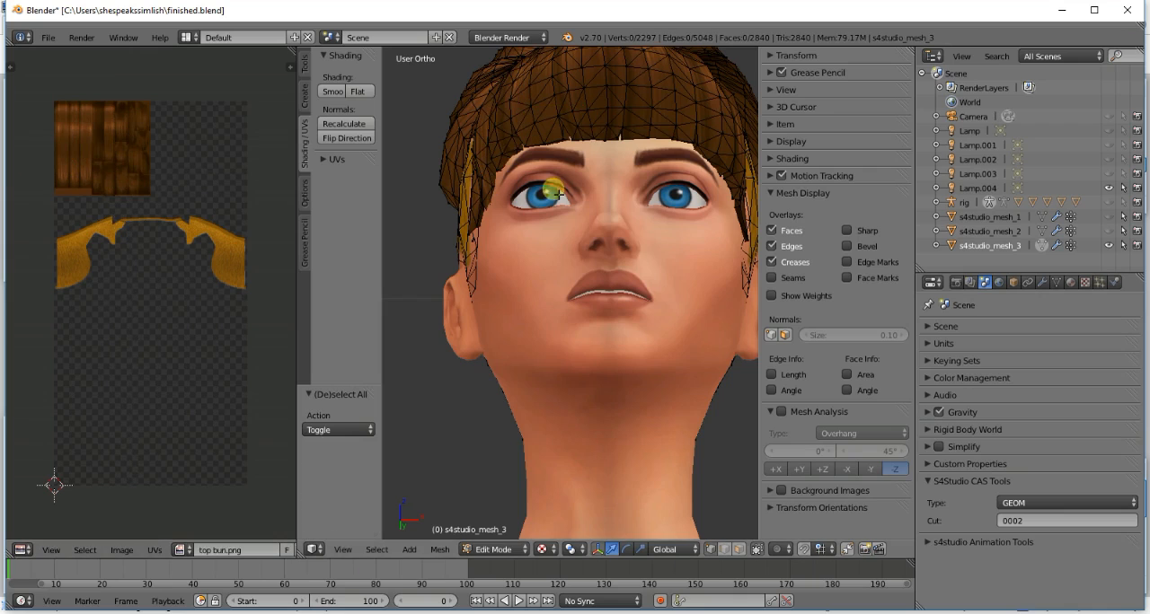
- Inspect the textured hair from the front, sides and back, with and without its wireframe, for pieces whose texture does not match
key("Tab")
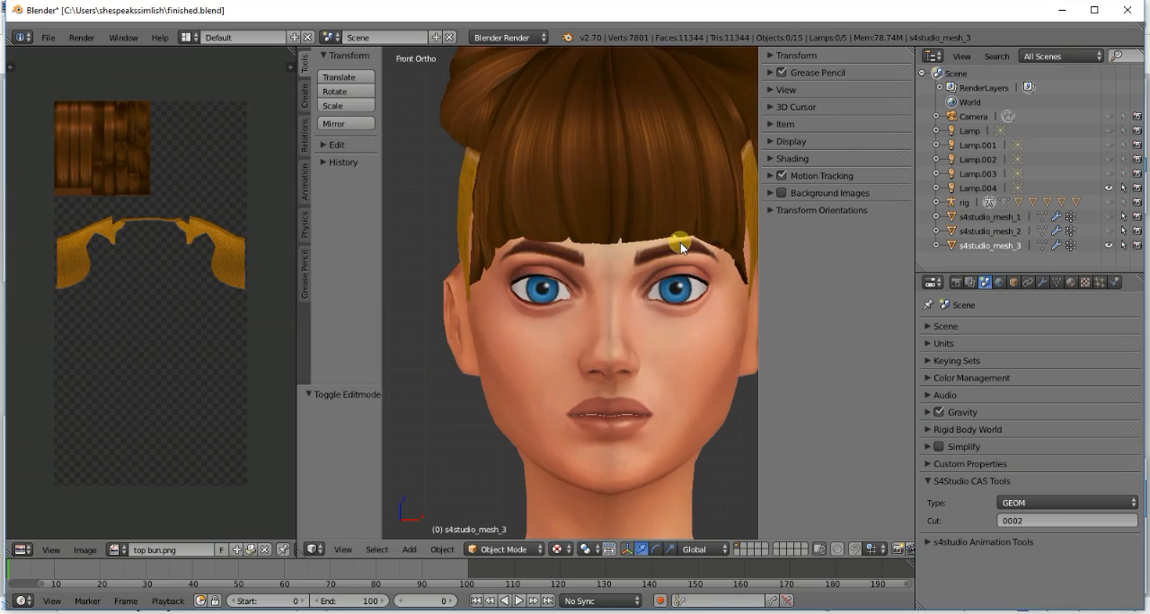
scroll(680, 243, "down", 2)
key("KP_4")
key("KP_4")
key("KP_4")
key("KP_4")
key("KP_4")
key("KP_4")
key("KP_4")
key("KP_4")
key("KP_4")
key("KP_4")
key("KP_4")
key("KP_4")
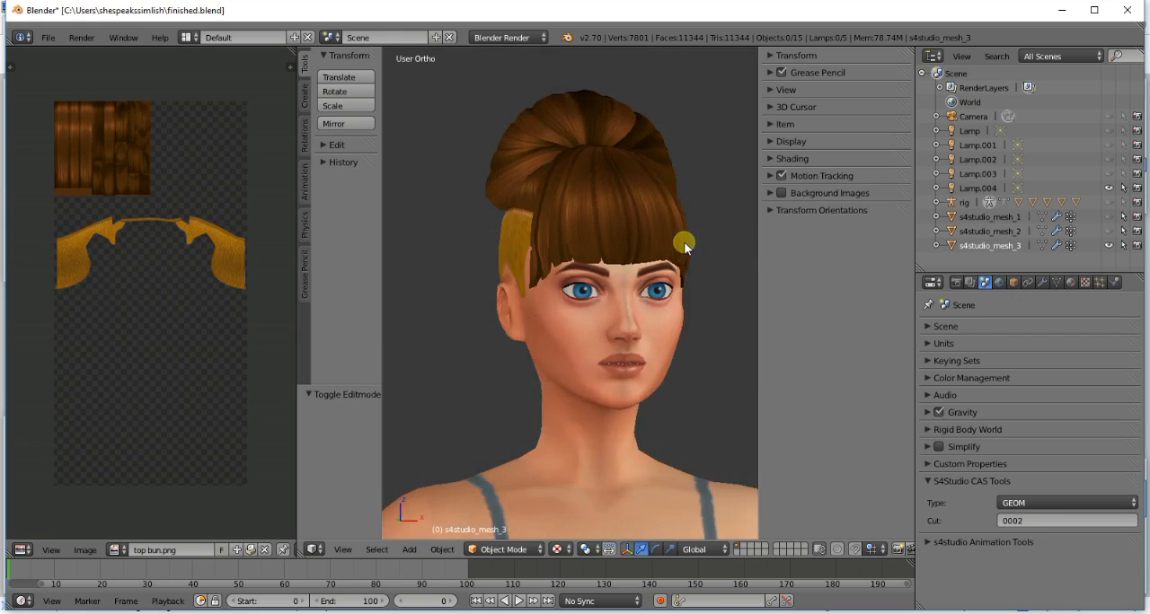
scroll(572, 180, "up", 2)
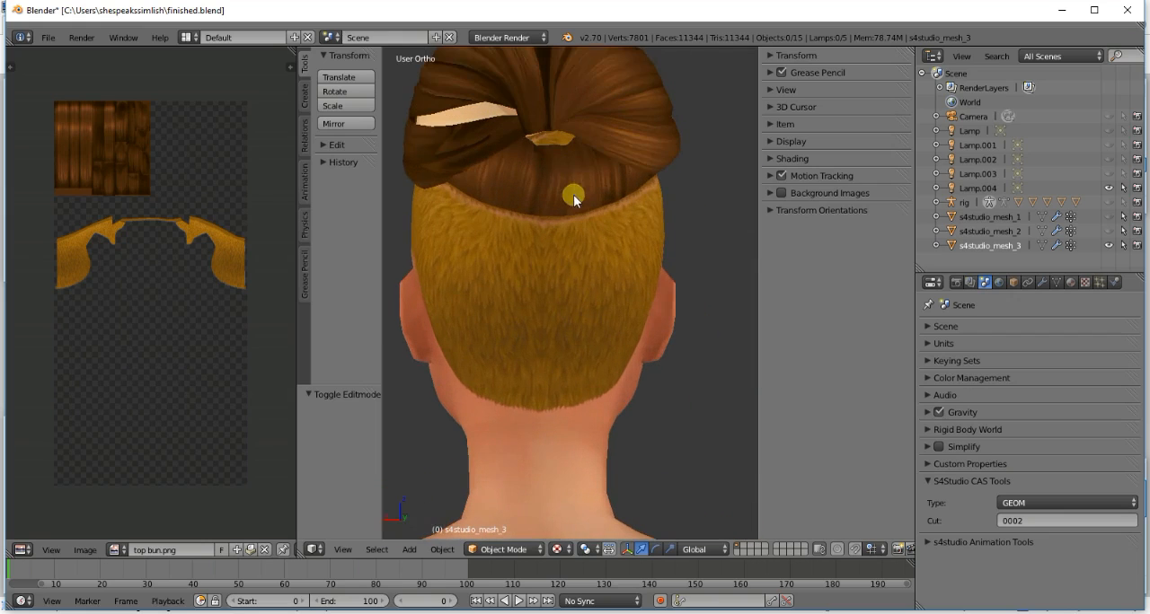
left_click(1038, 247)
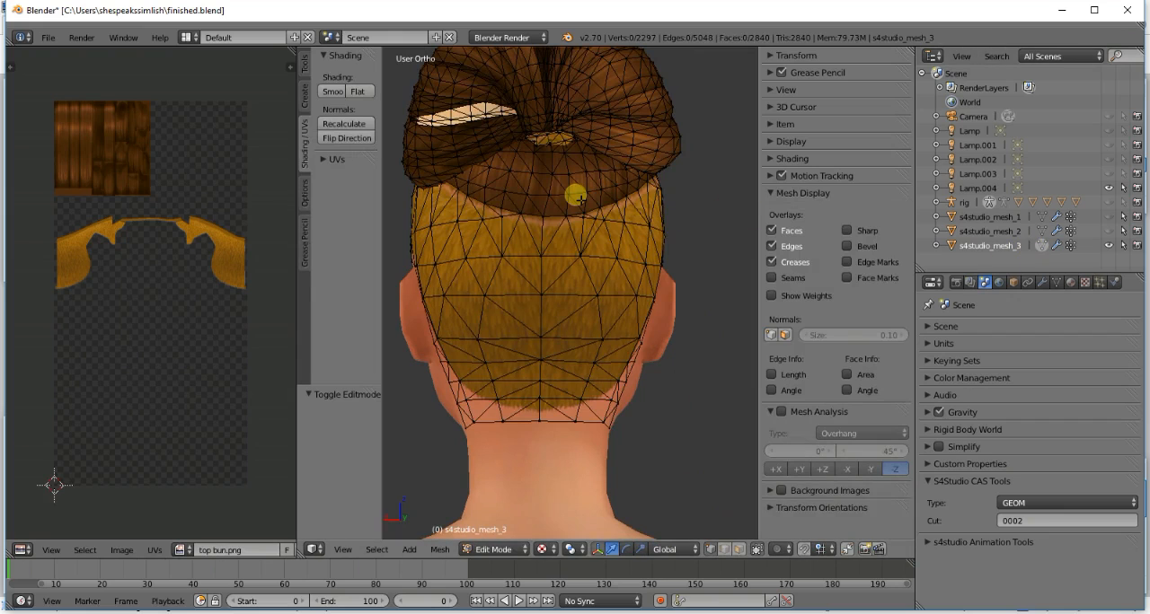
key("KP_4")
key("KP_4")
key("KP_4")
key("KP_4")
key("KP_4")
key("KP_4")
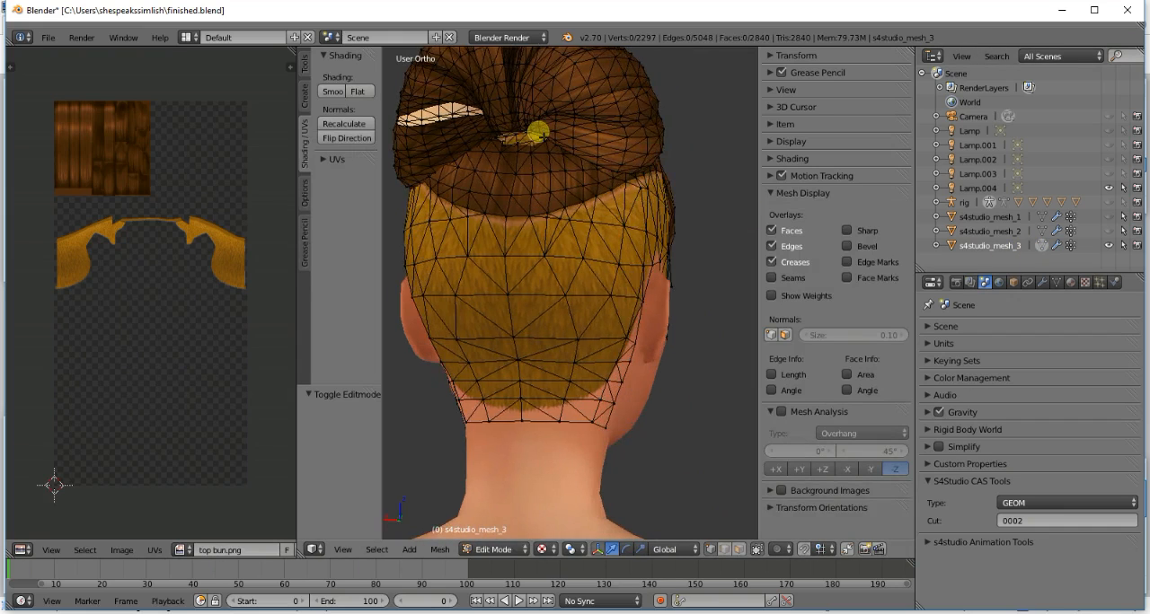
scroll(568, 159, "down", 3)
key("KP_6")
key("KP_6")
key("KP_6")
key("KP_6")
key("KP_6")
key("KP_6")
key("KP_6")
key("KP_6")
key("KP_6")
key("KP_6")
key("KP_6")
key("KP_6")
key("KP_6")
key("KP_6")
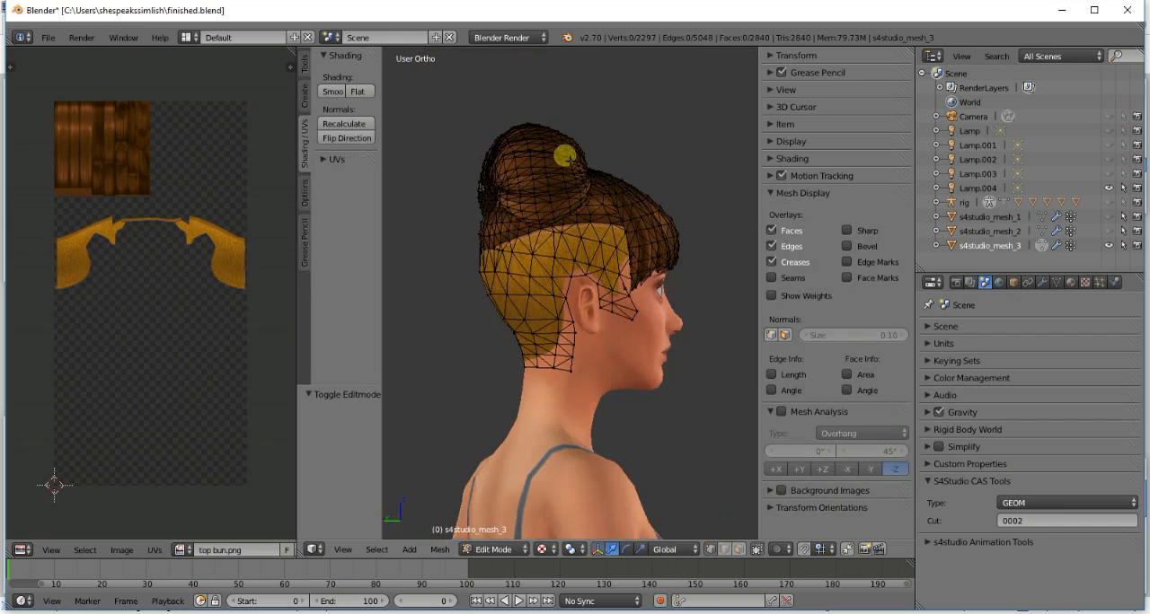
key("KP_6")
key("KP_6")
key("KP_6")
key("KP_6")
key("KP_6")
key("KP_6")
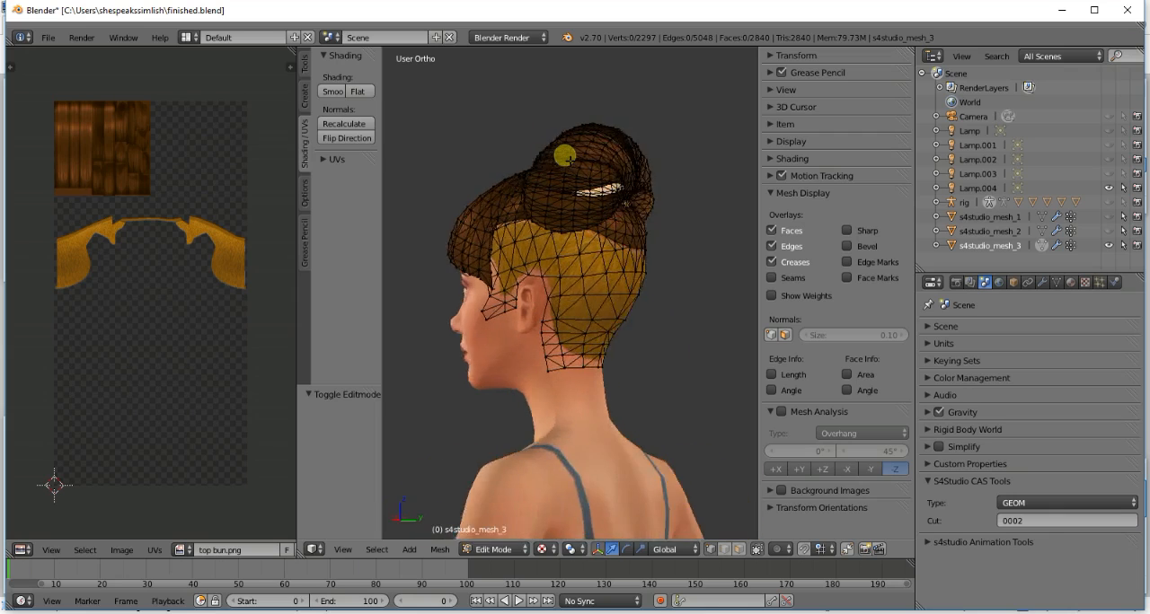
- Select the pale linked strip across the back of the bun, move its UV island onto the upper smooth strands, and clear the selection
scroll(566, 158, "up", 3)
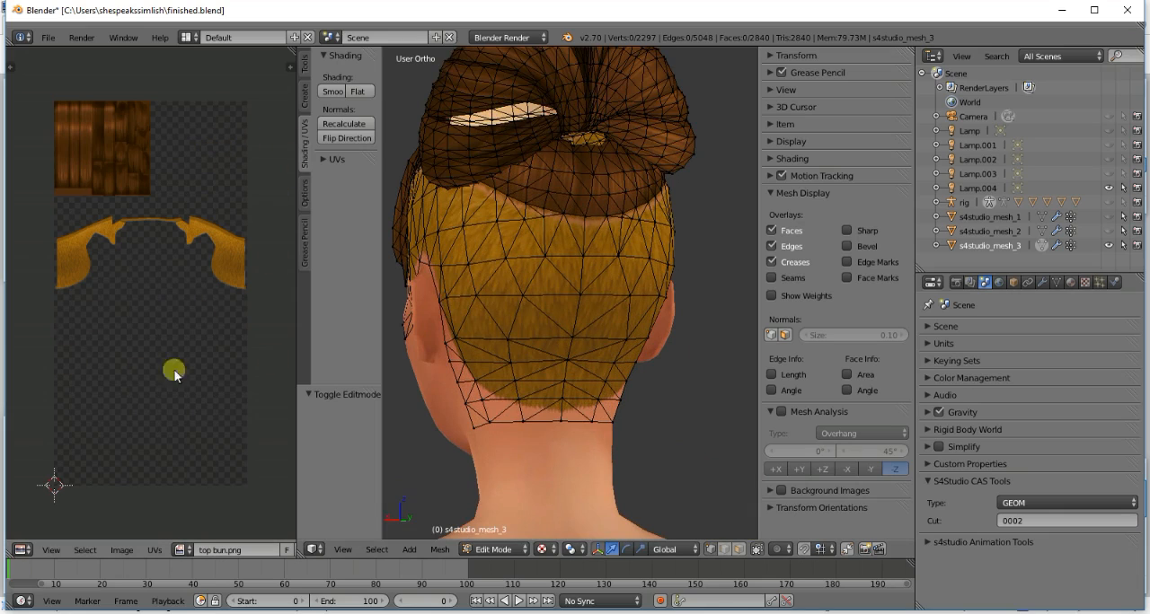
key("l")
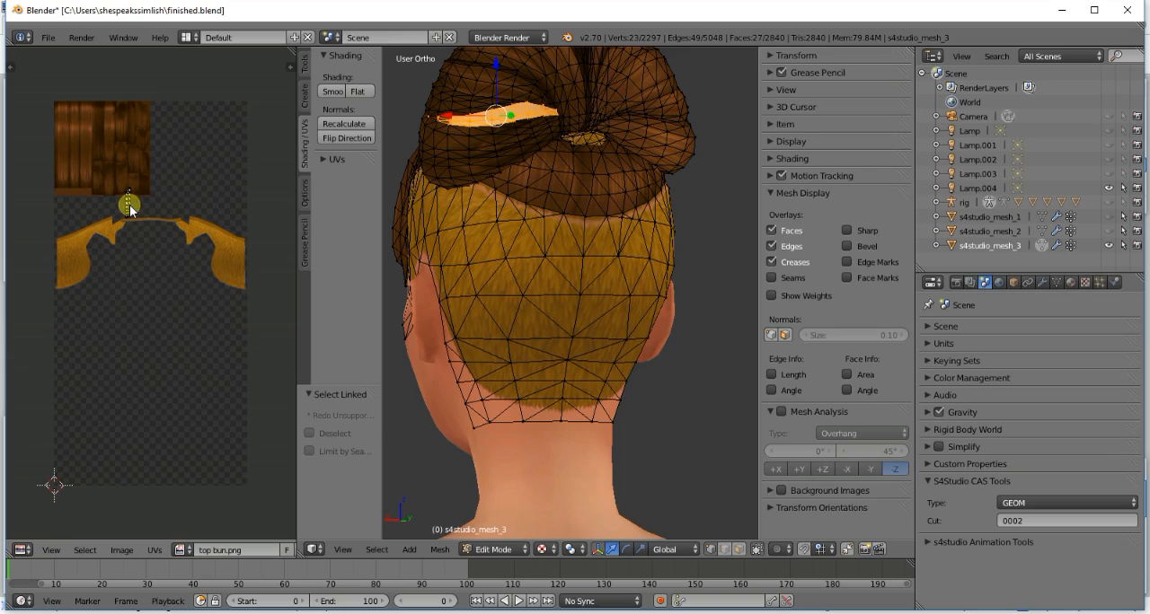
key("g")
left_click(96, 134)
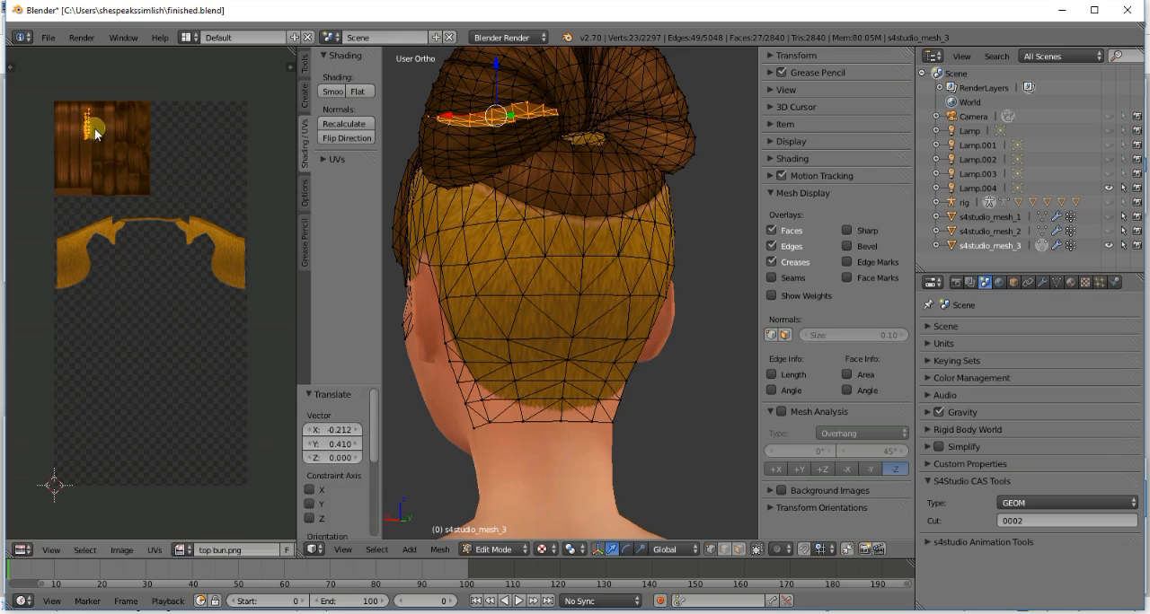
key("a")
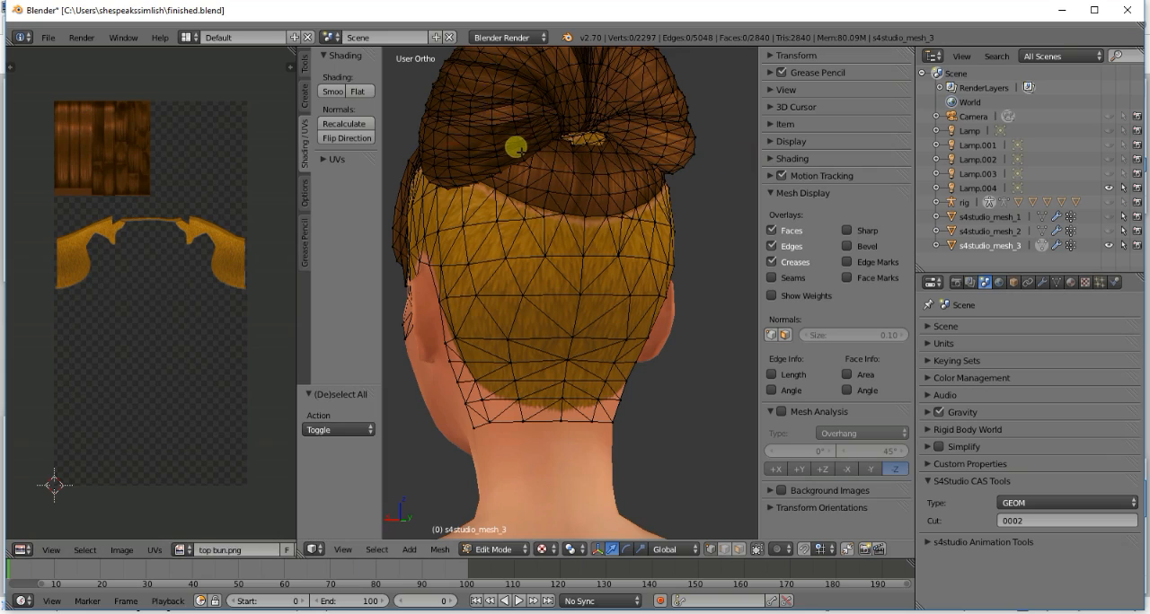
- Select the wide linked strand directly below that strip on the bun, move its UV island onto the lower smooth strands, and clear the selection
key("l")
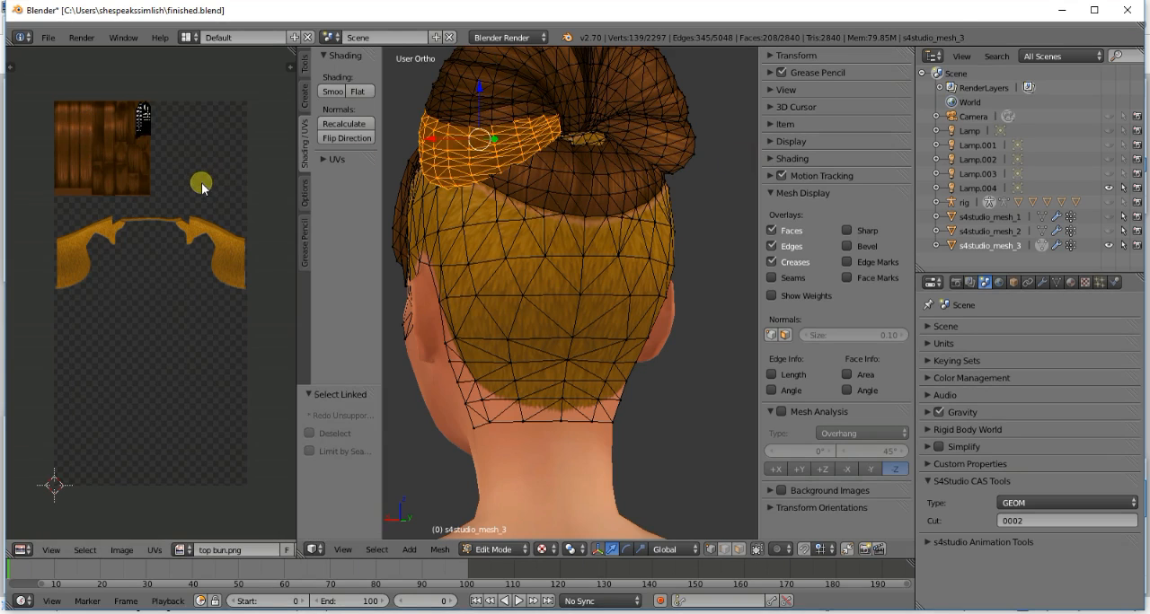
key("g")
left_click(134, 213)
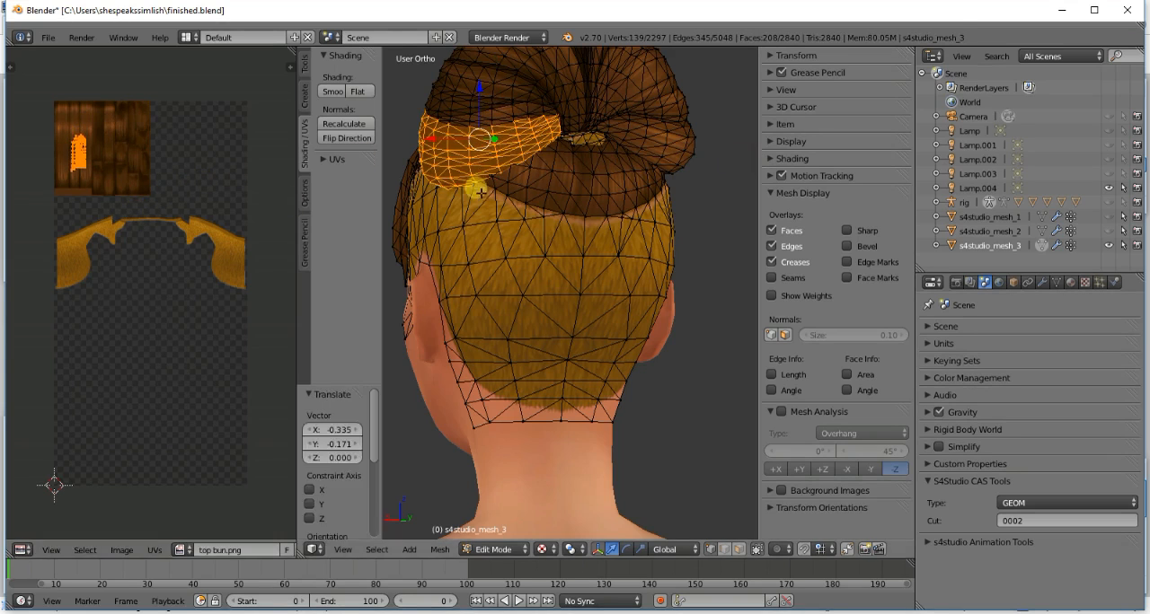
key("a")
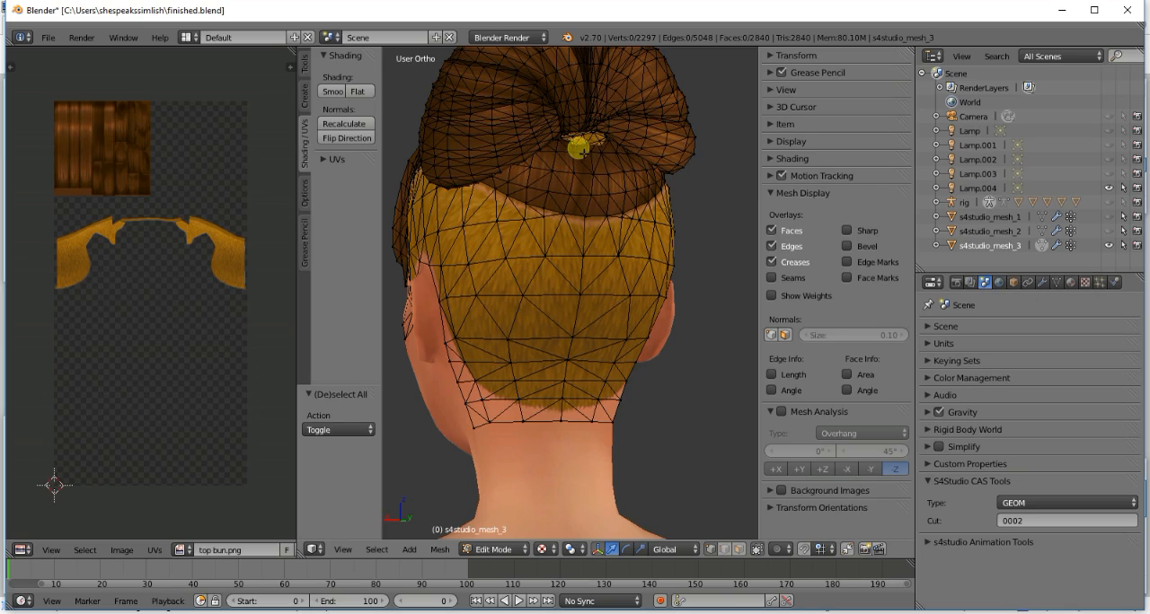
- Select the small golden linked piece at the bun's rear centre and move its UV island to the top of the smooth strands
key("l")
key("l")
key("a")
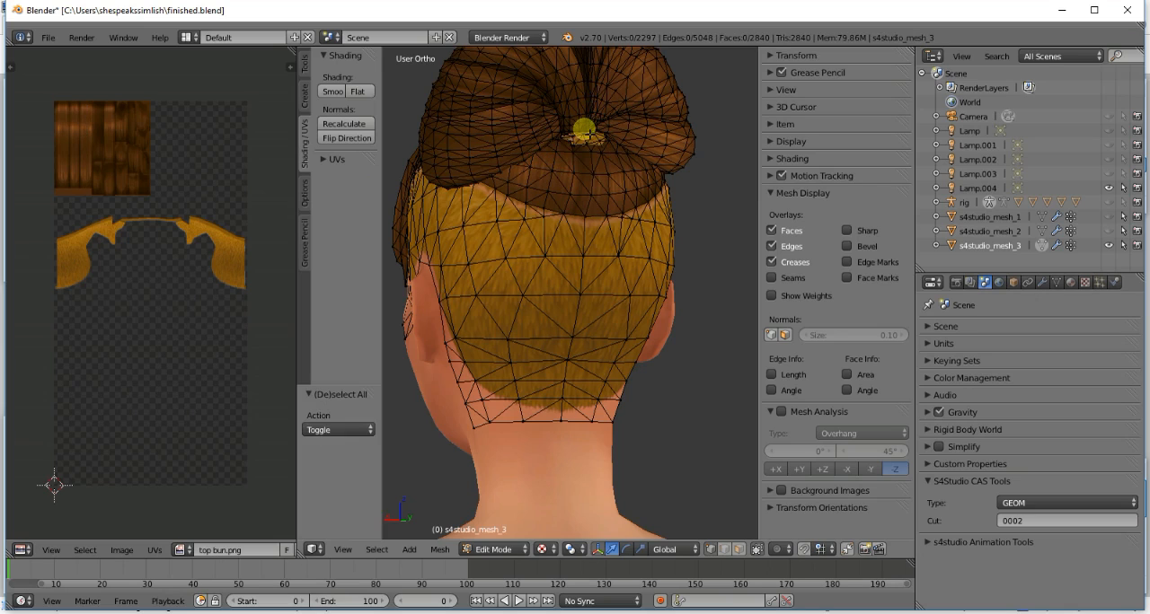
key("l")
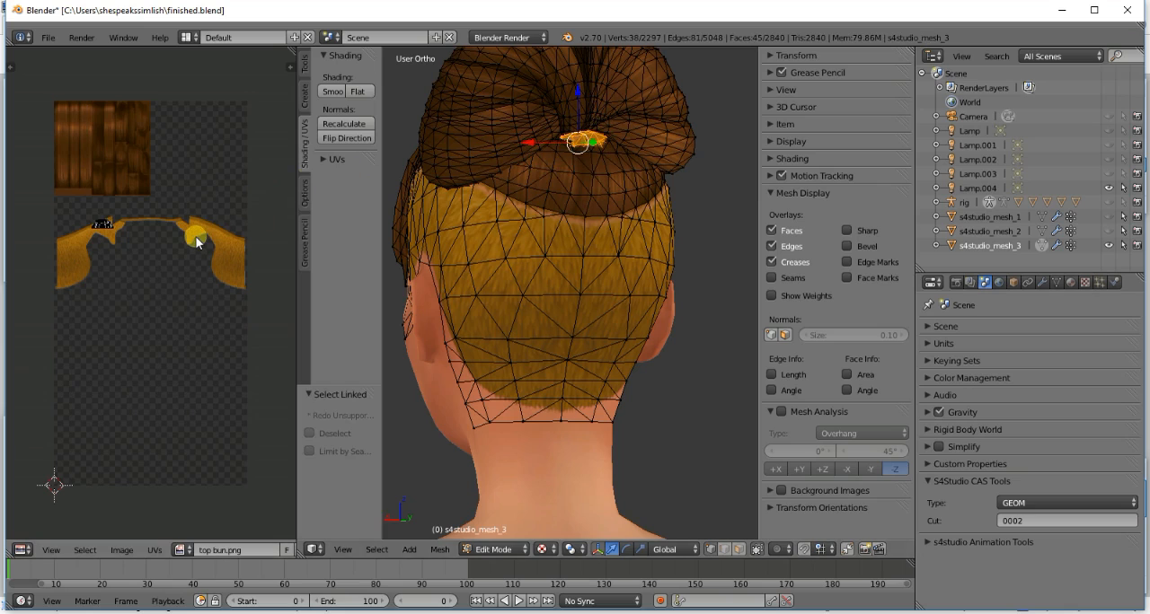
key("g")
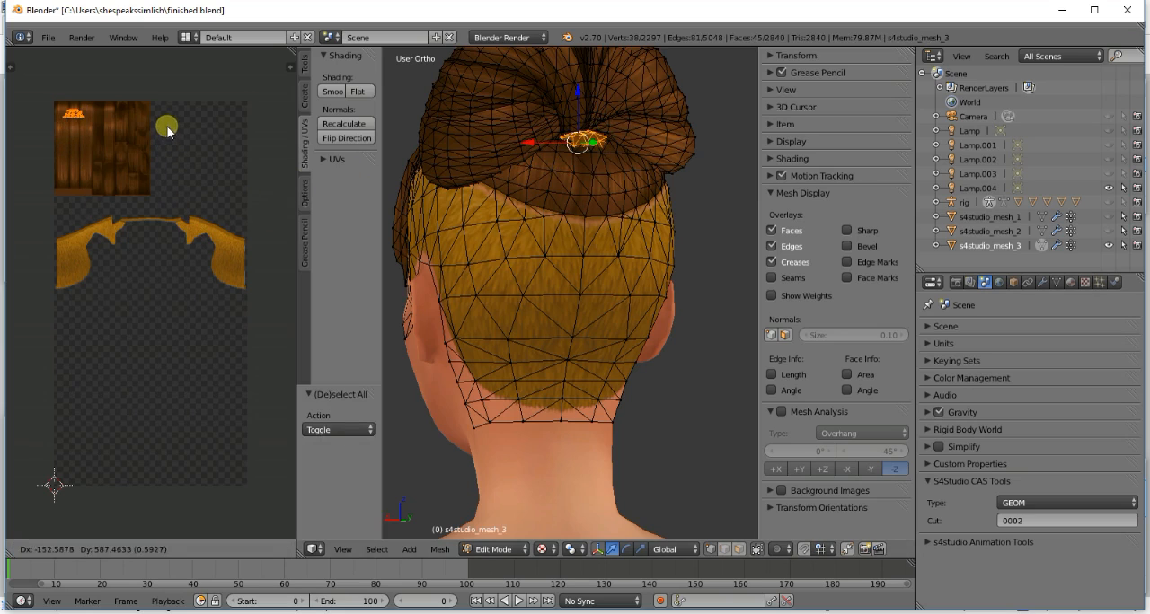
left_click(173, 145)
key("a")
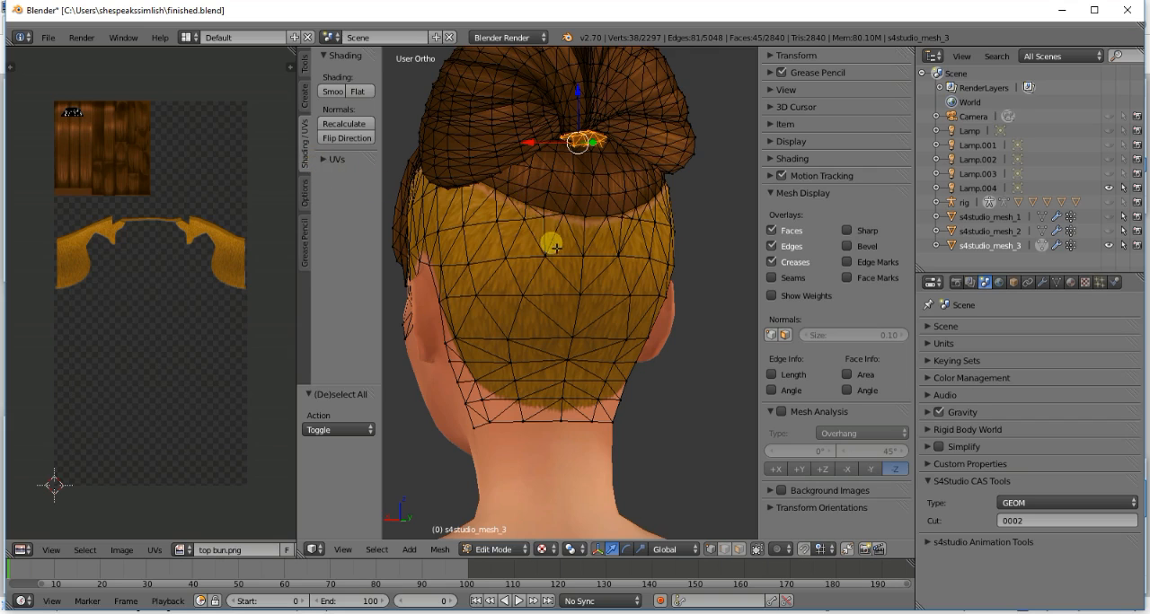
- Select the narrow linked strip running over the top of the bun, move its UV island onto the upper smooth strands, and clear the selection
scroll(598, 213, "down", 1)
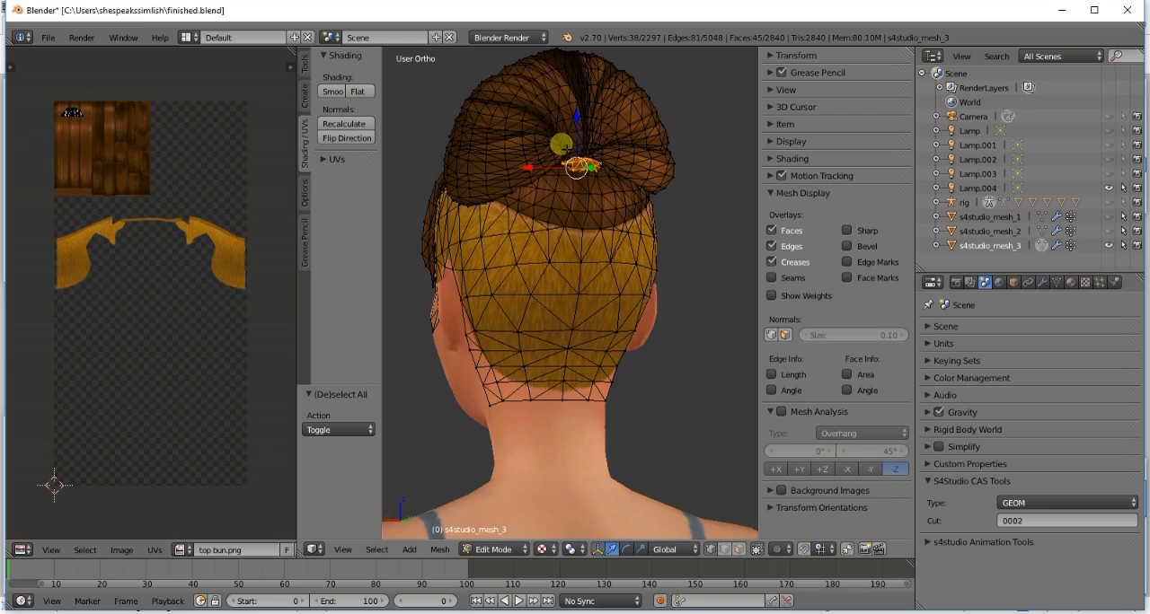
key("l")
key("a")
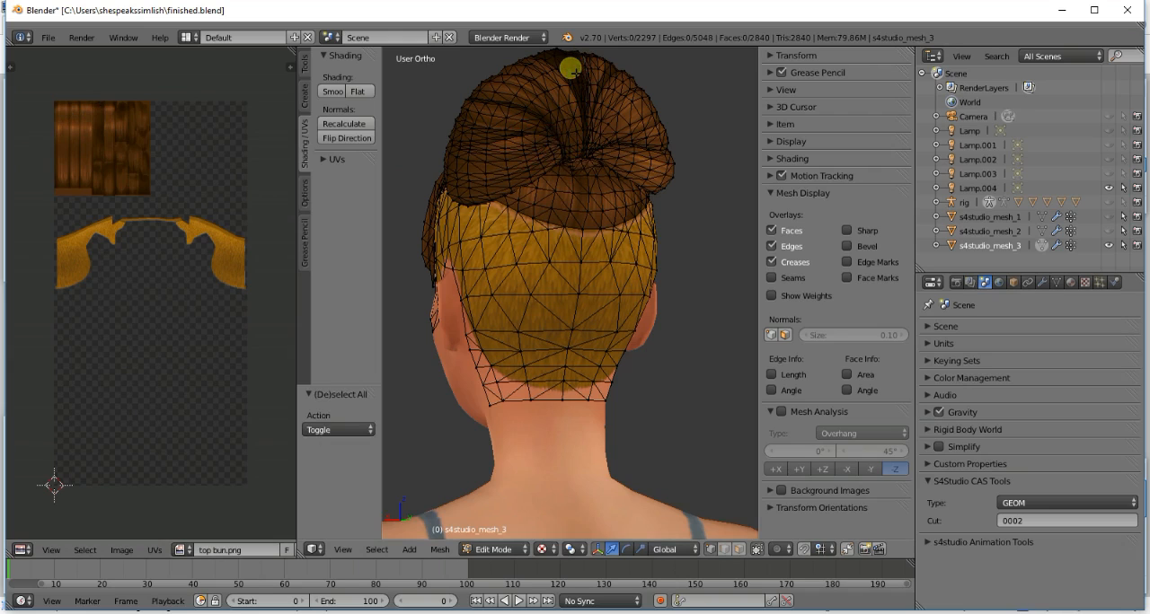
key("l")
key("a")
key("g")
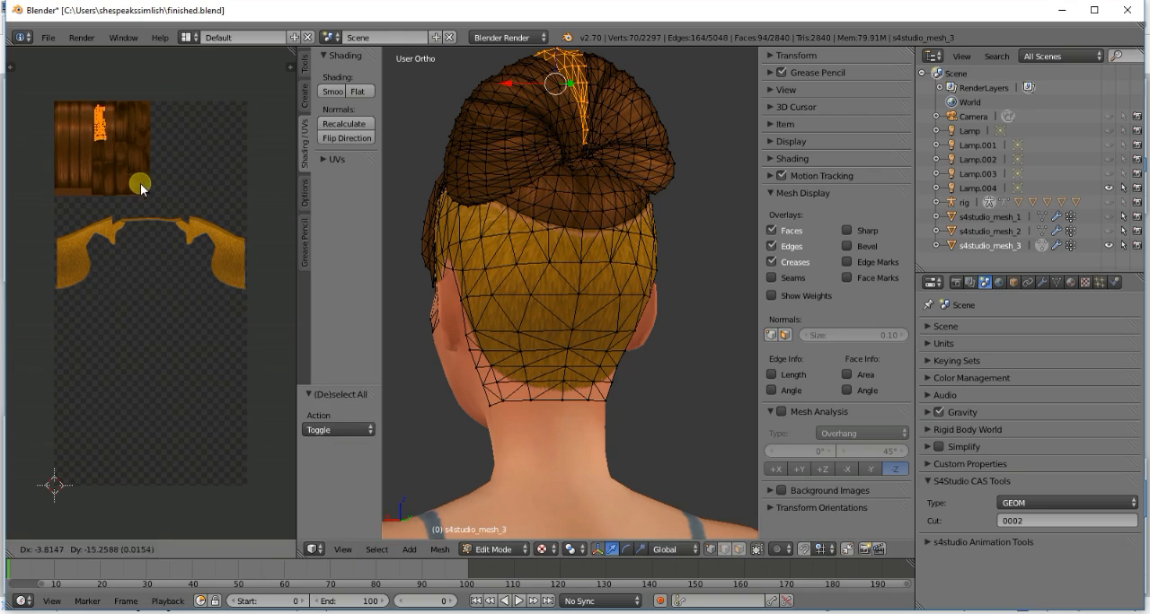
left_click(127, 180)
key("a")
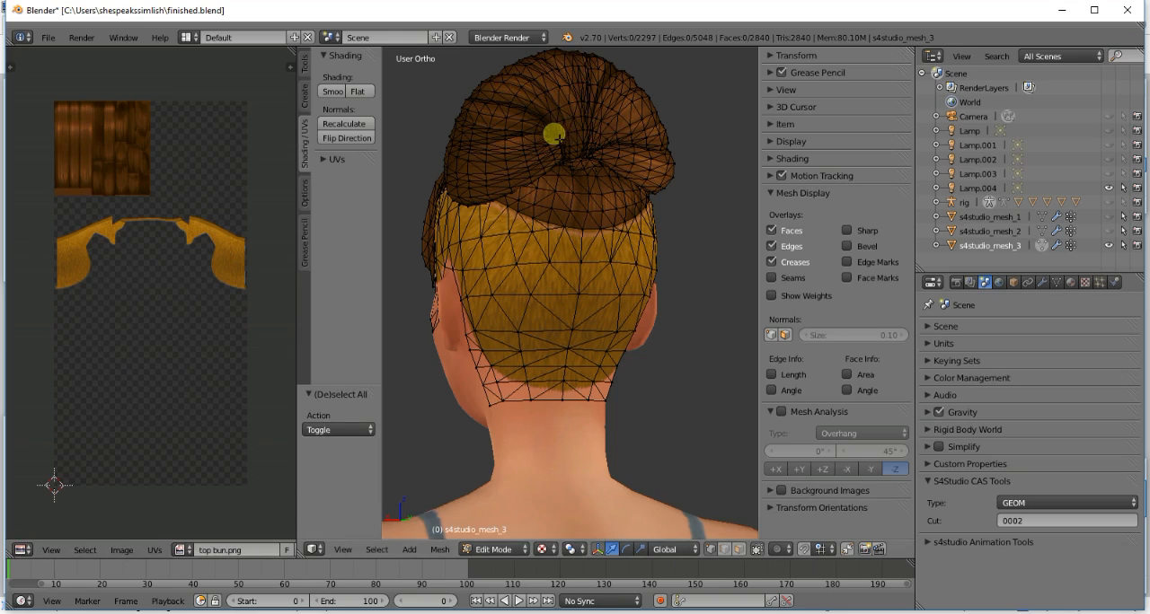
- Select the linked strand on the bun's upper side, move its UV island from the rough strands onto the smooth ones, and preview the texture
key("l")
key("a")
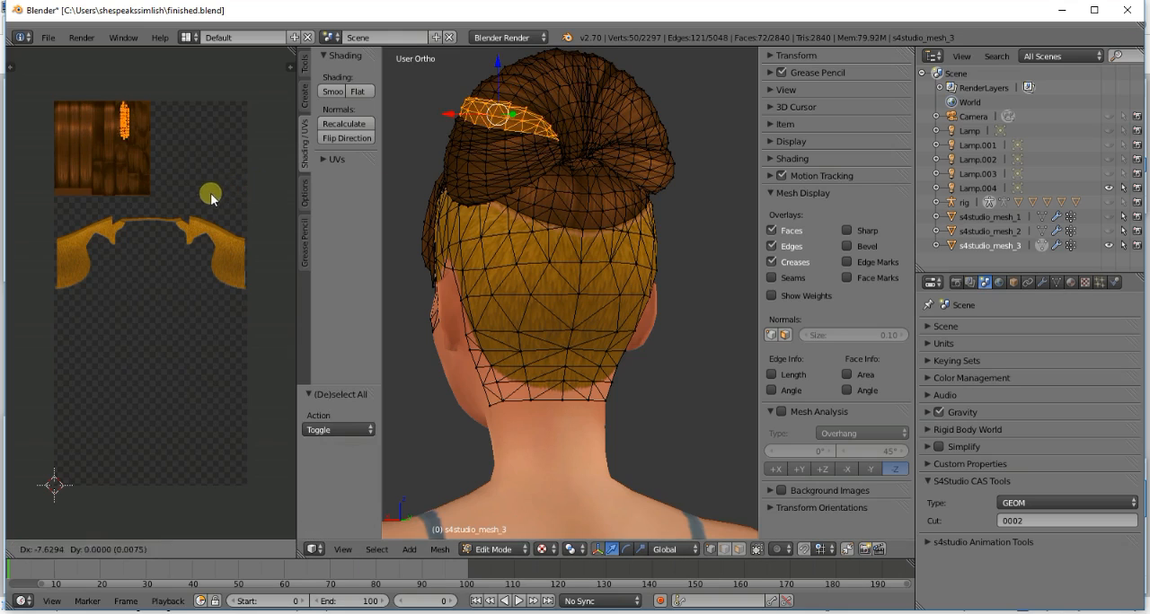
key("g")
left_click(170, 194)
key("a")
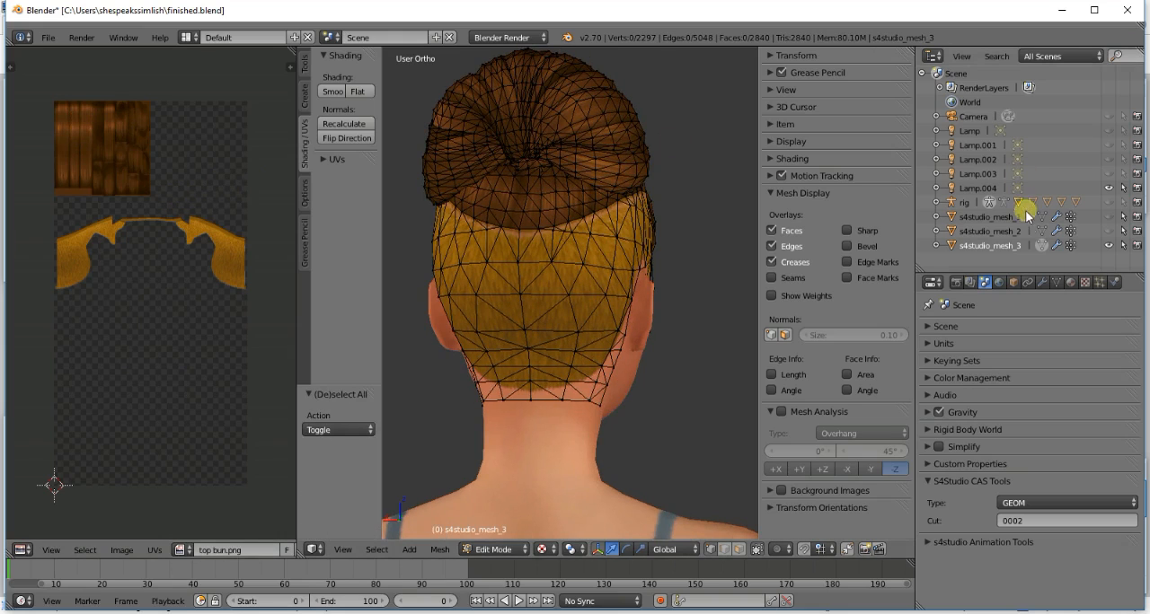
left_click(1040, 247)
left_click(1040, 244)
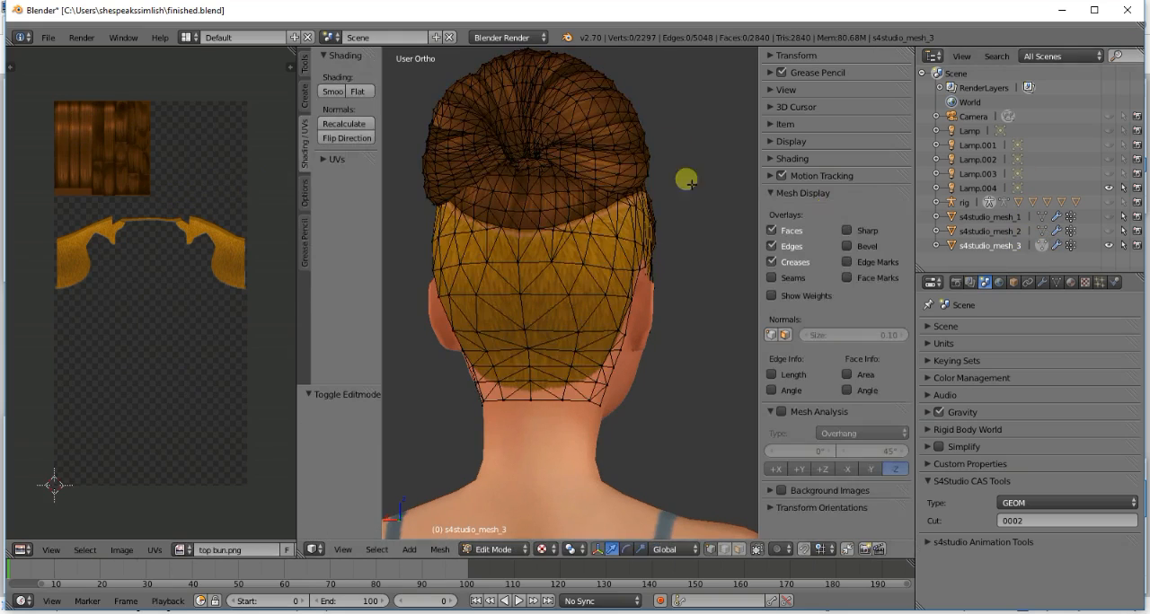
- Select only the tiny linked piece at the bun's rear centre, move its UV island onto the smooth strands, and clear the selection
scroll(531, 147, "up", 2)
key("l")
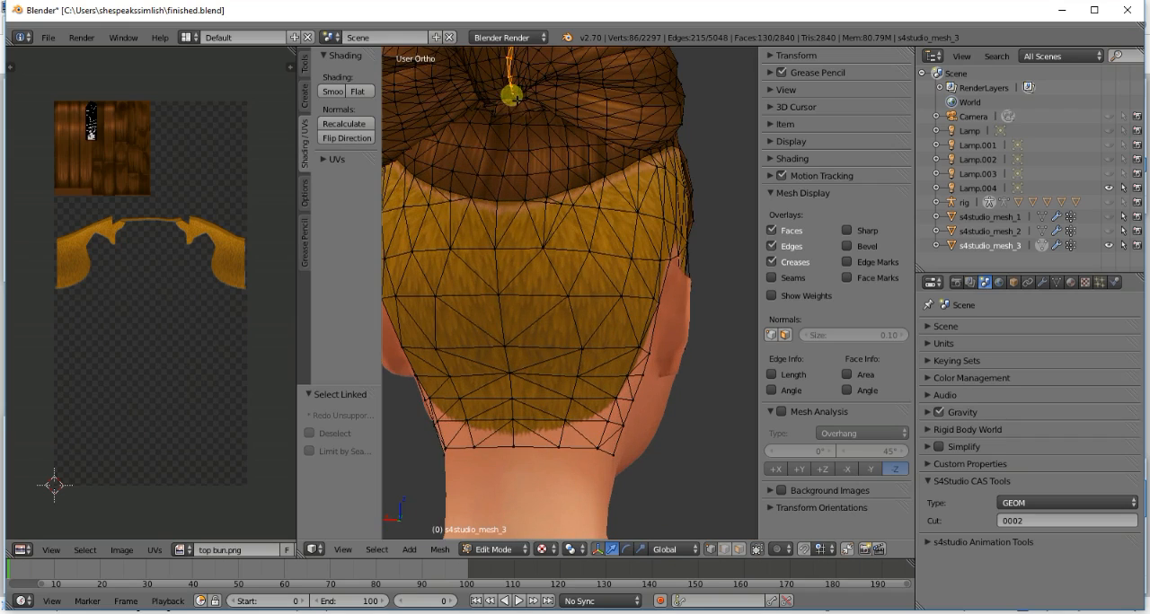
key("shift+l")
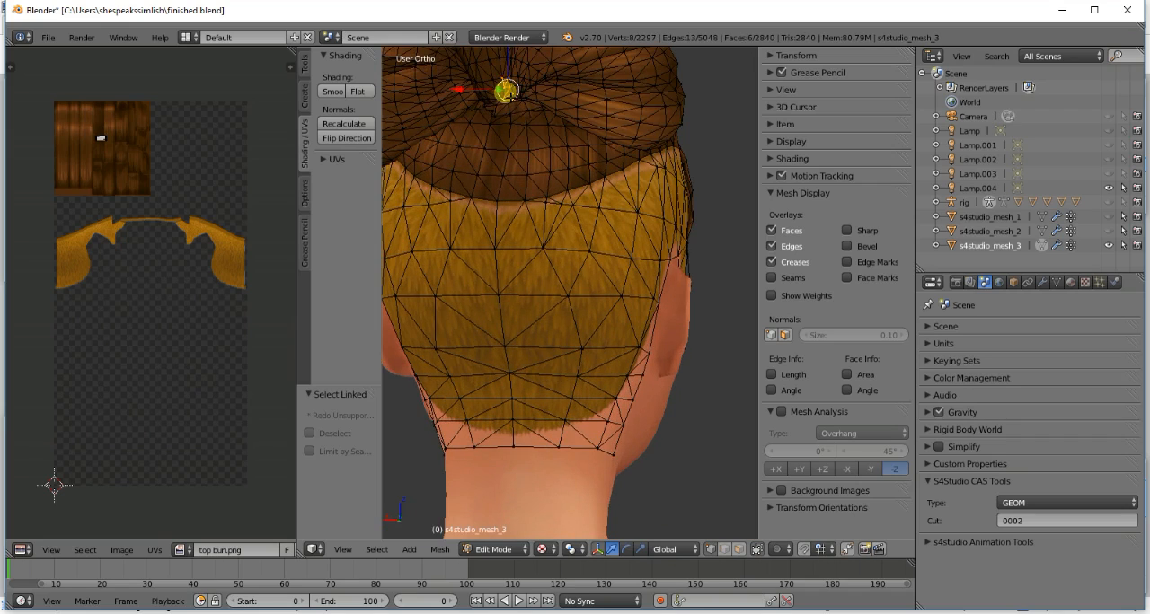
key("a")
key("g")
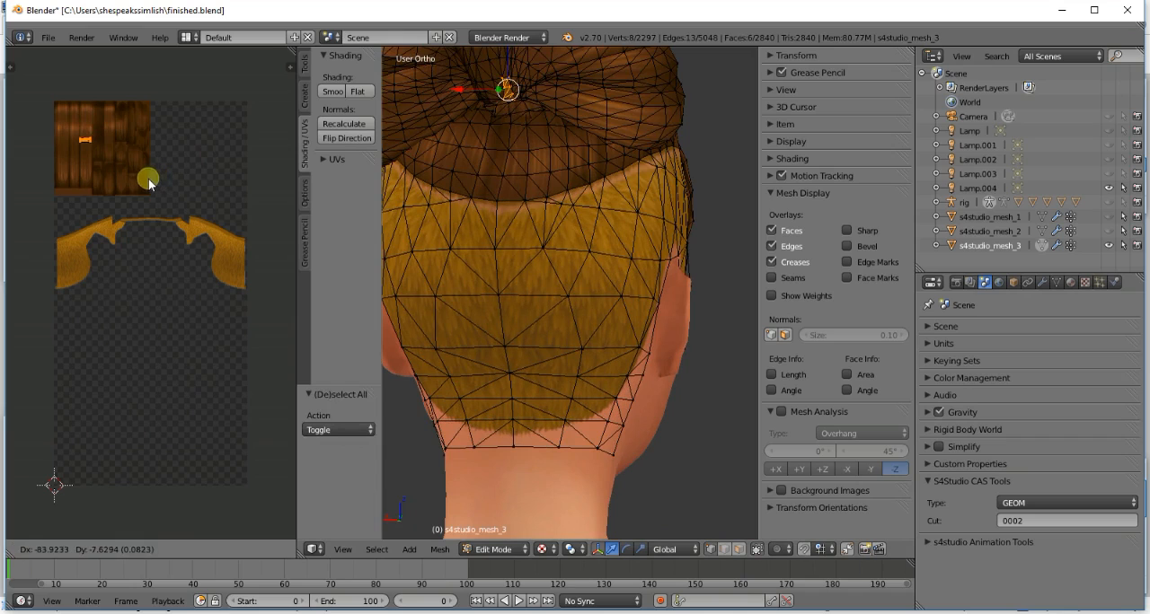
left_click(149, 183)
key("a")
scroll(553, 143, "down", 1)
scroll(559, 146, "up", 9, "shift")
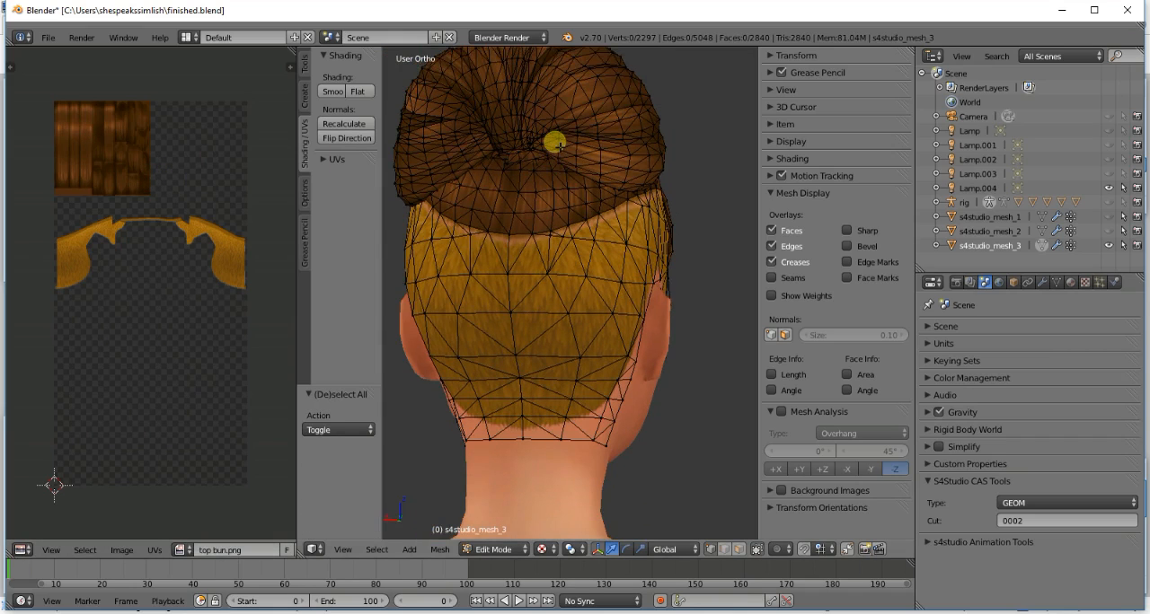
- Select the narrow bun strip and the tiny piece beside it, move the piece's UV island to the strip's island, and preview the texture
scroll(508, 269, "up", 5)
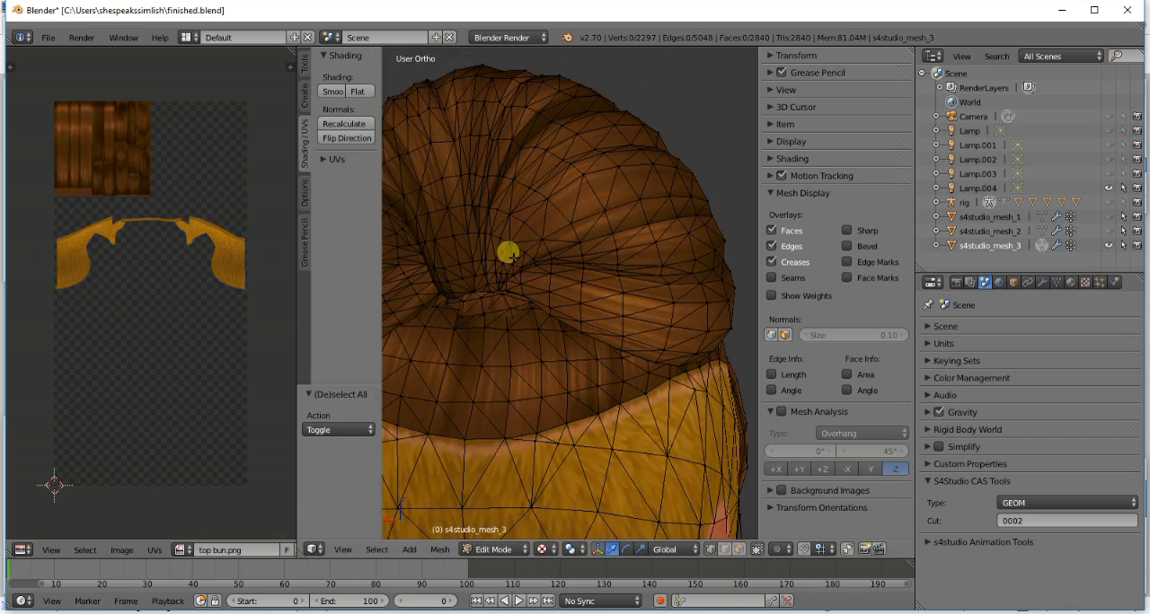
key("l")
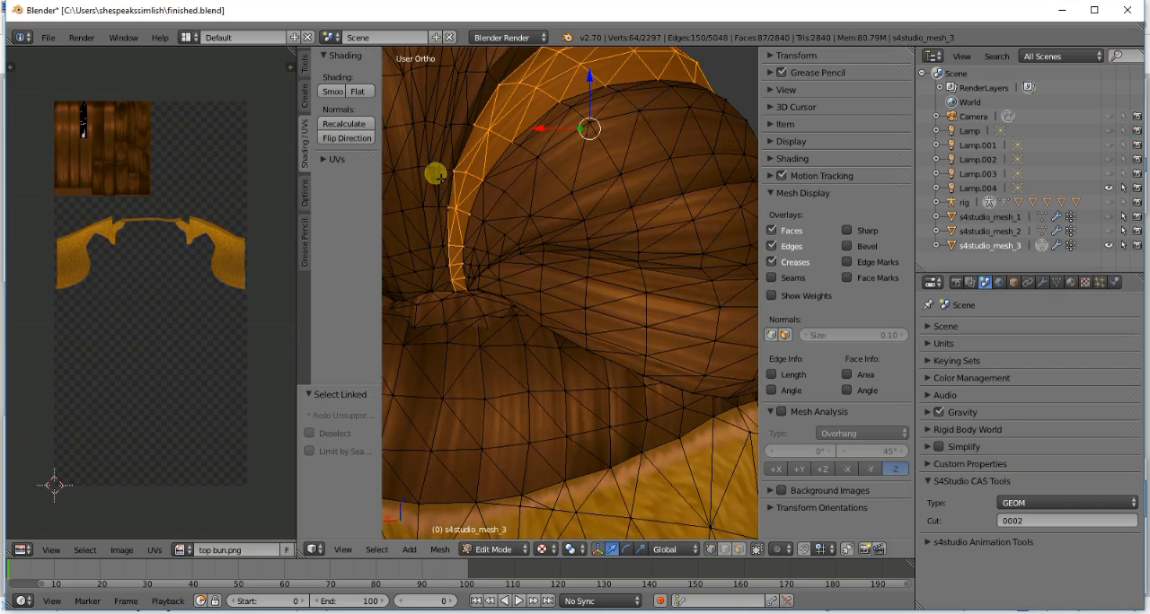
key("b")
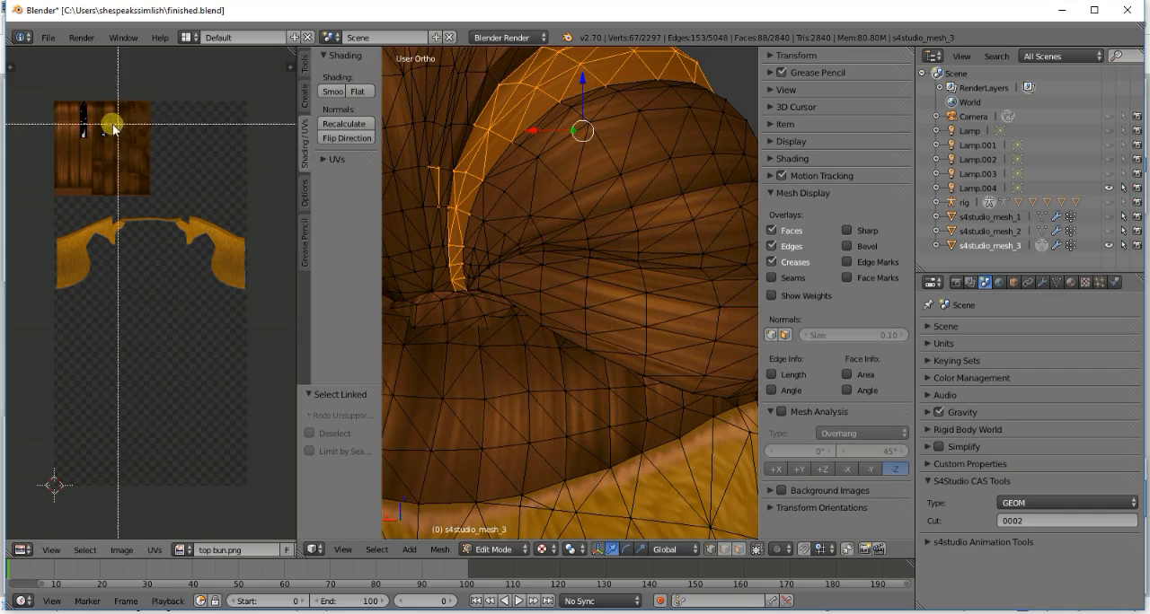
left_click_drag(95, 123, 107, 151)
key("g")
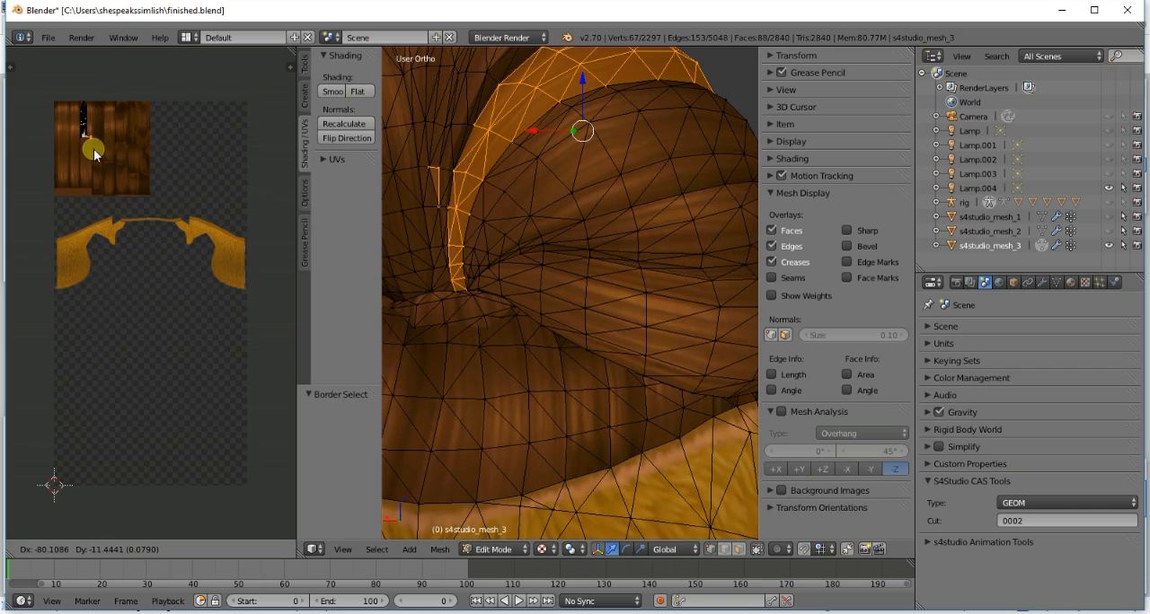
left_click(93, 153)
key("a")
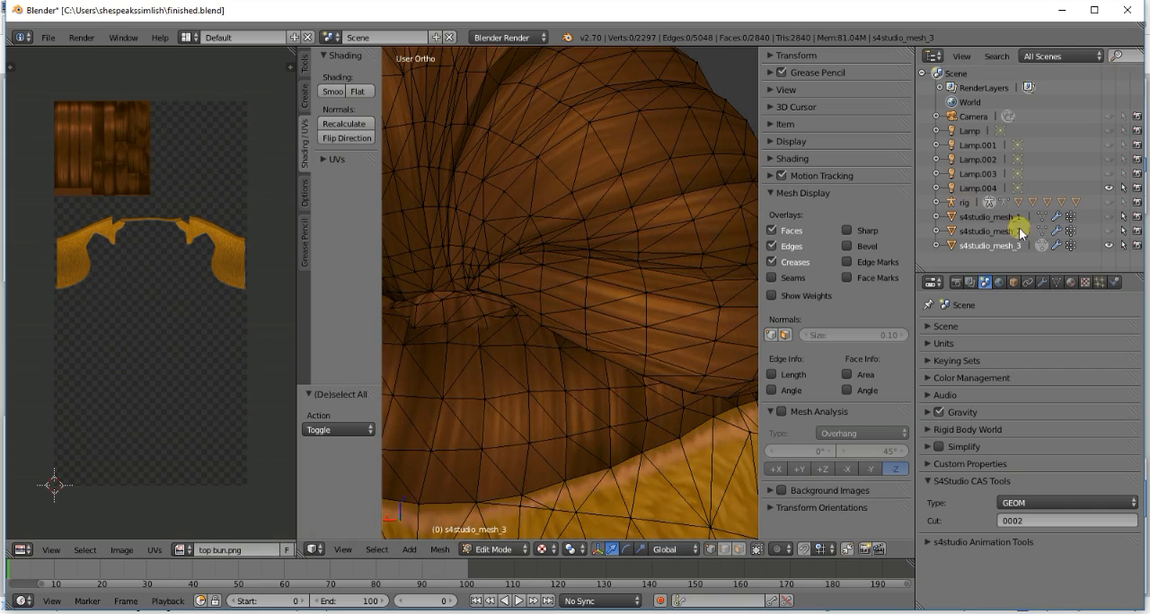
key("Tab")
key("Tab")
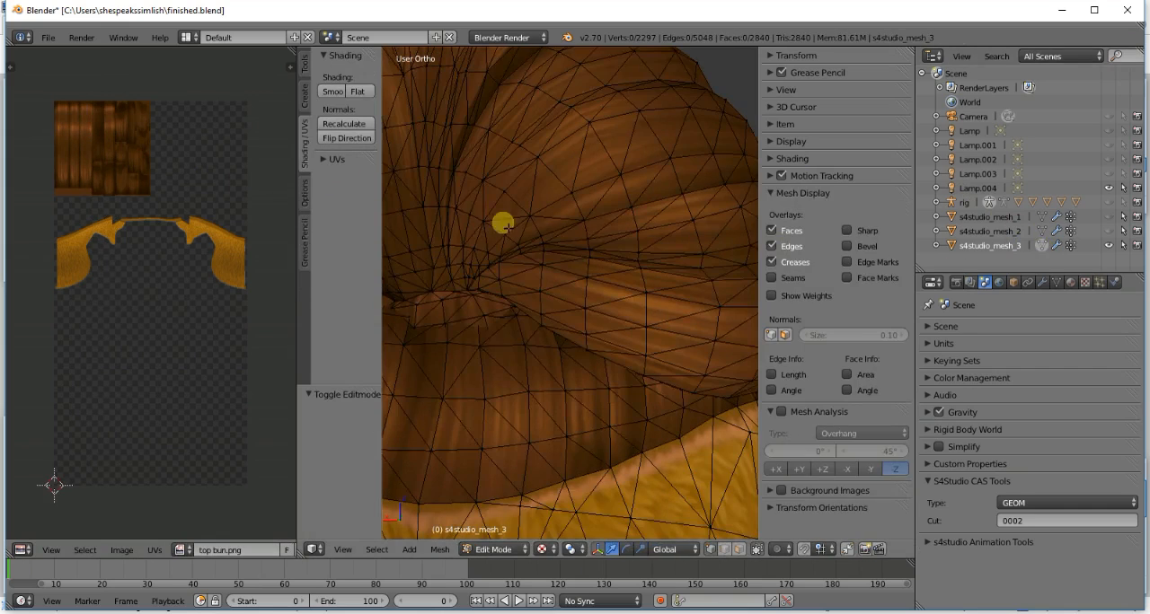
- Select the linked strand running from the bun's base over its top, move its UV island onto the smooth strands, and clear the selection
scroll(503, 224, "down", 2)
key("l")
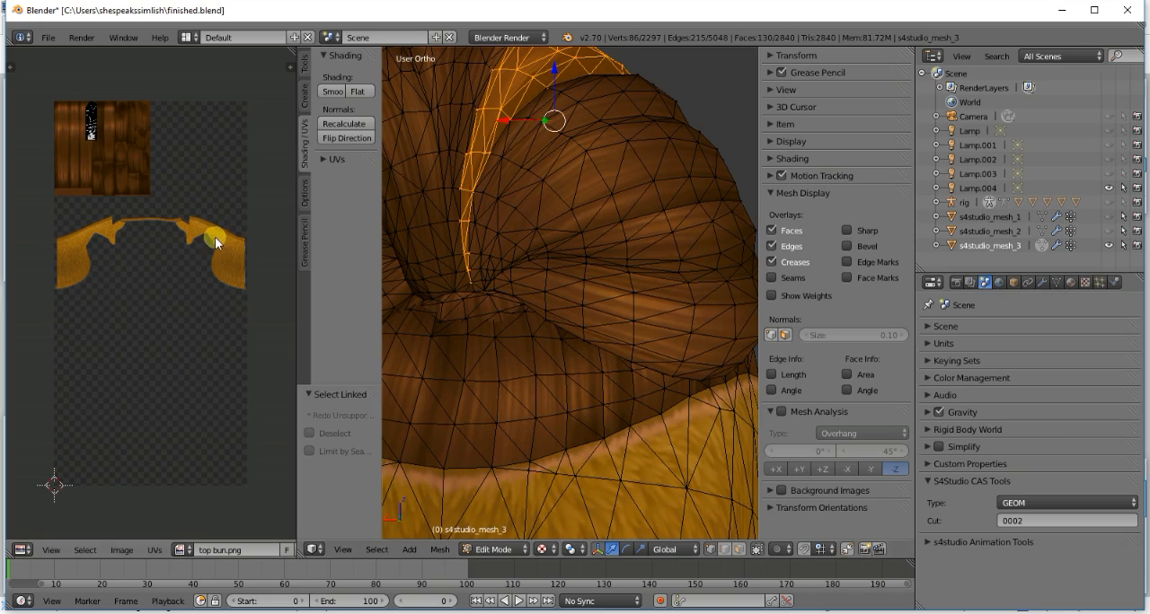
key("a")
key("g")
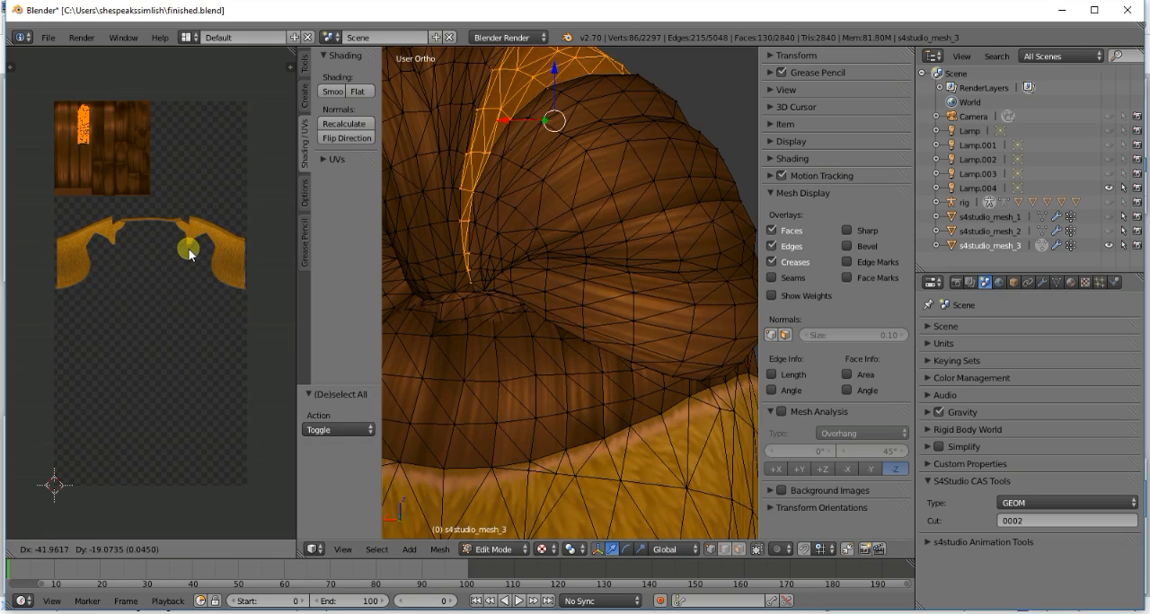
left_click(188, 251)
key("a")
- From the front, select the wide centre strip of the bun, move its small stray UV island onto the strip's island, and clear the selection
scroll(565, 185, "down", 4)
key("KP_1")
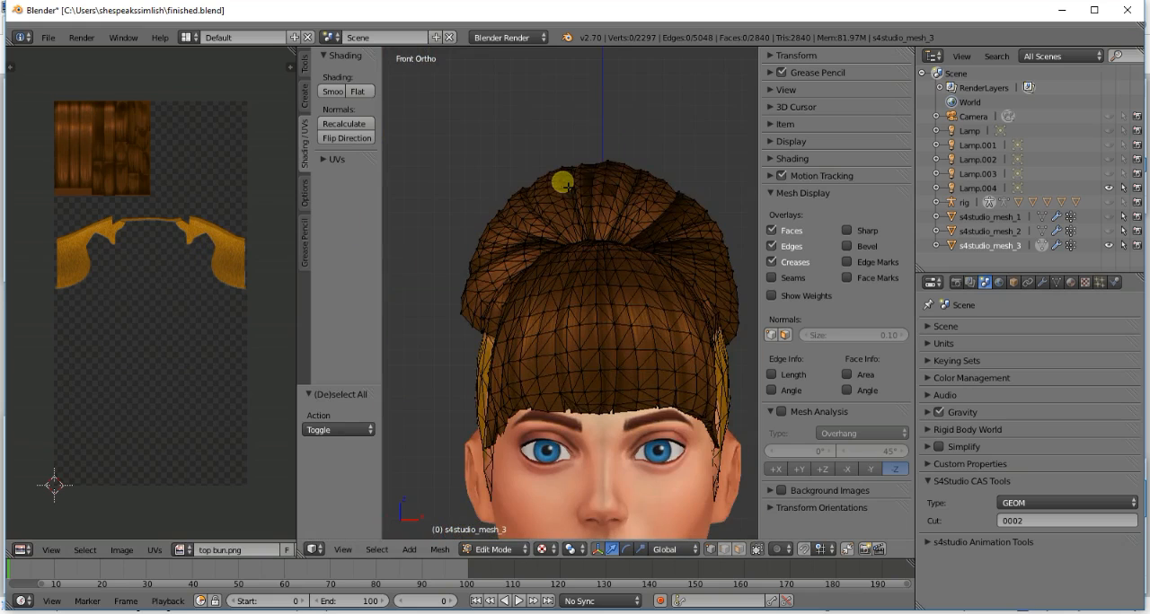
scroll(619, 196, "up", 3)
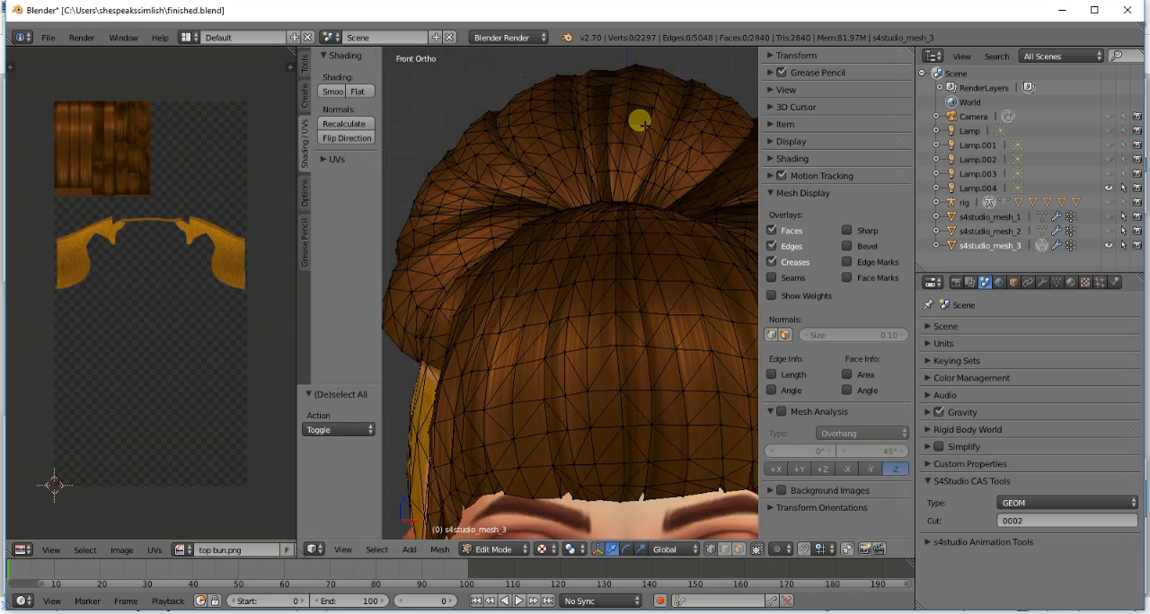
right_click(640, 121)
key("ctrl+l")
key("a")
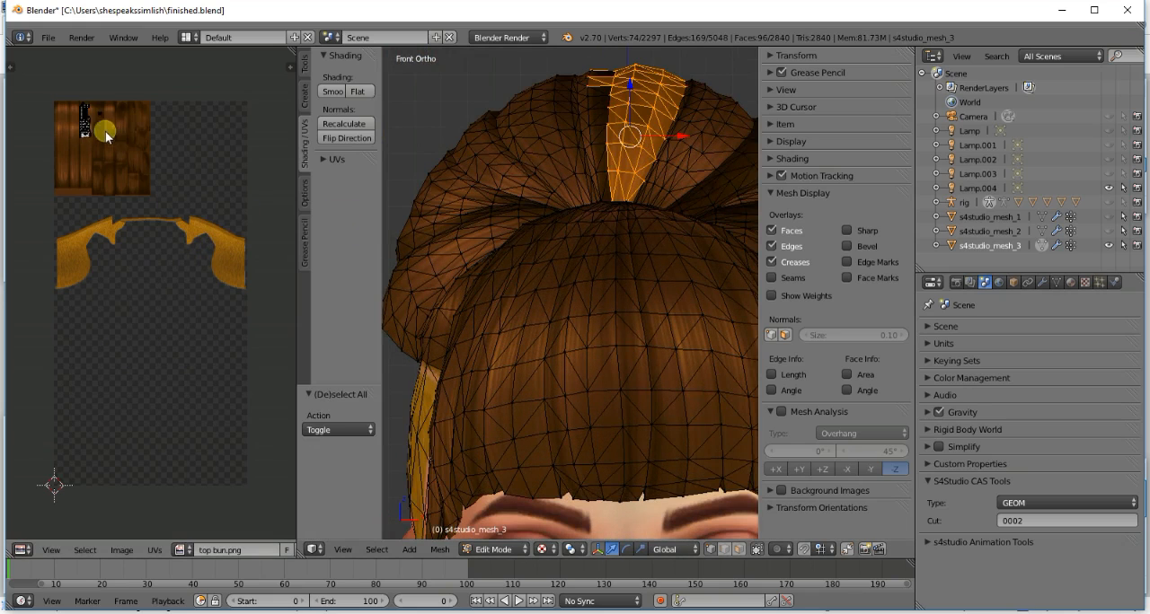
key("g")
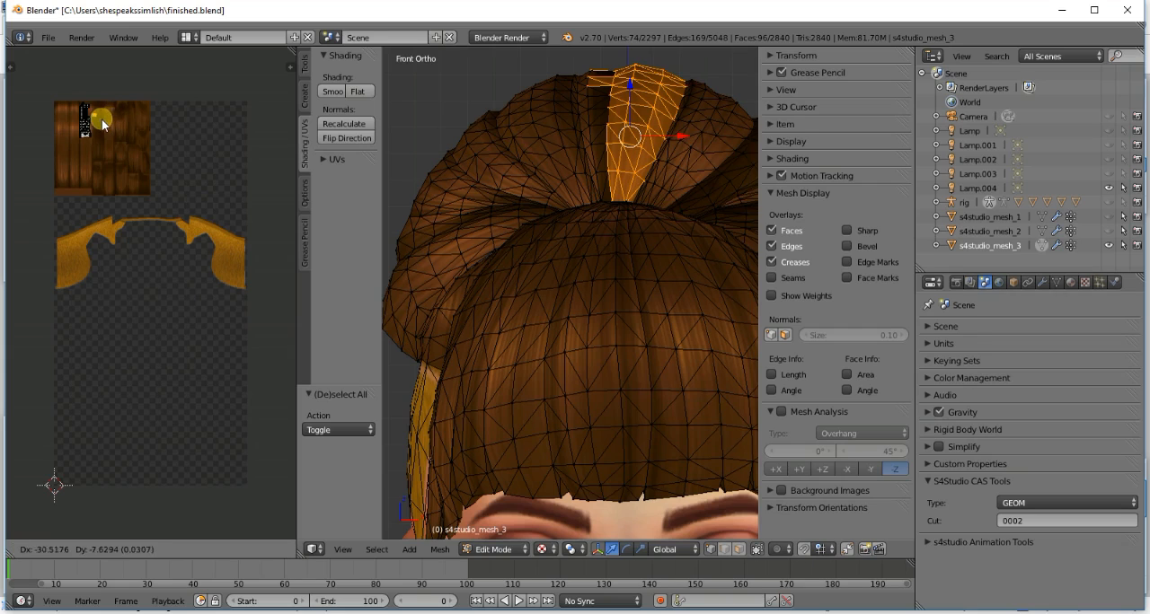
left_click(90, 117)
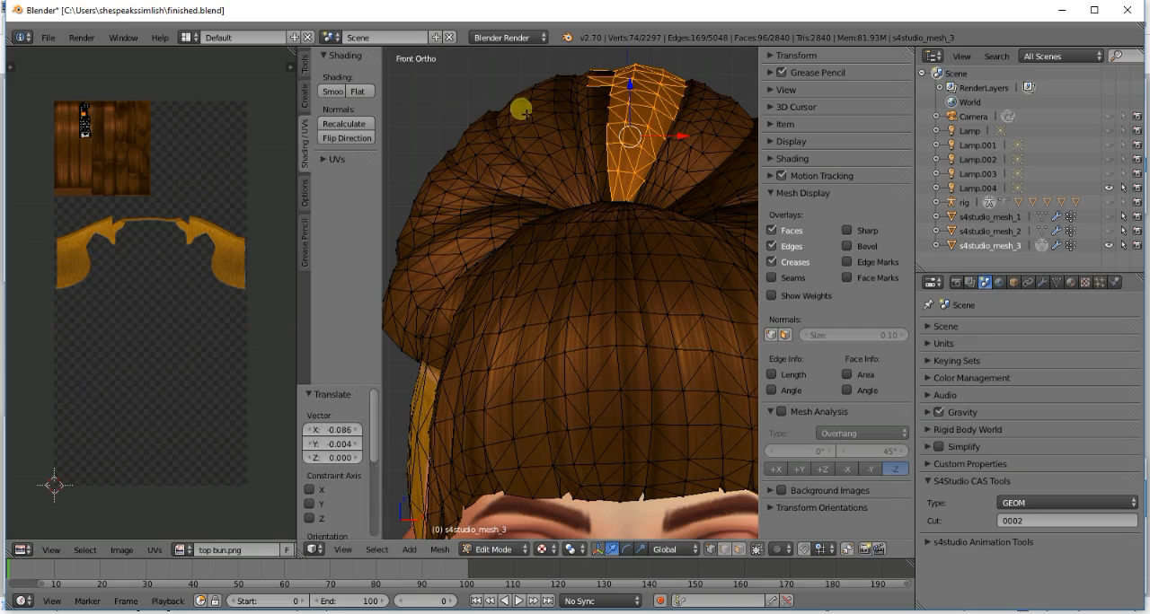
key("a")
- Select the narrow linked strip beside the bun's wide front strip, shift its UV island onto the smooth strands, and preview the texture
right_click(597, 131)
key("ctrl+l")
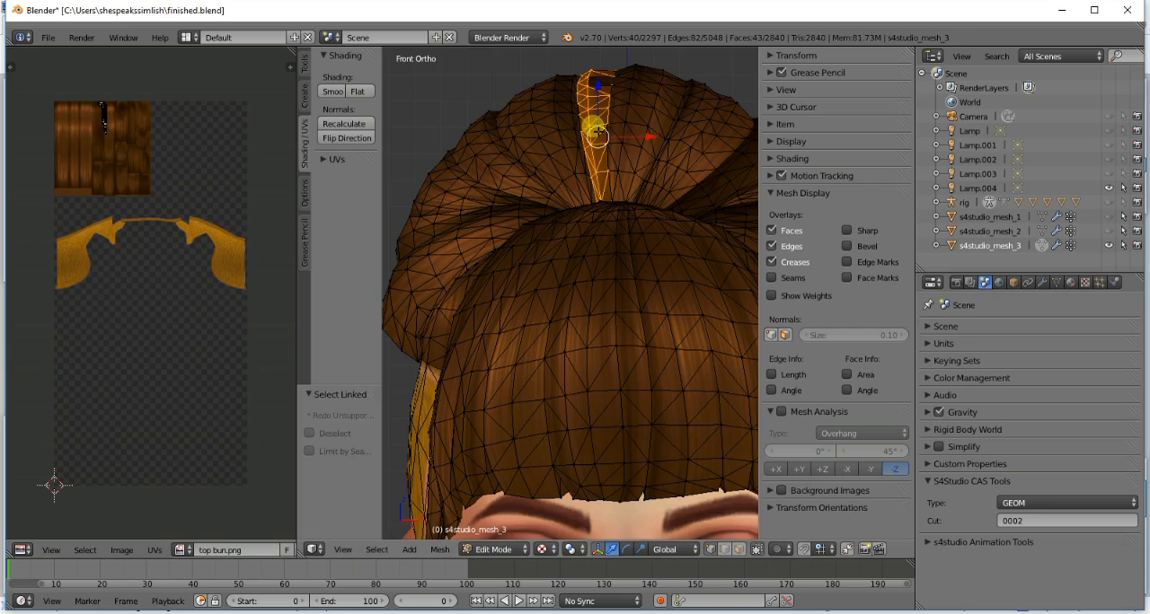
key("a")
key("g")
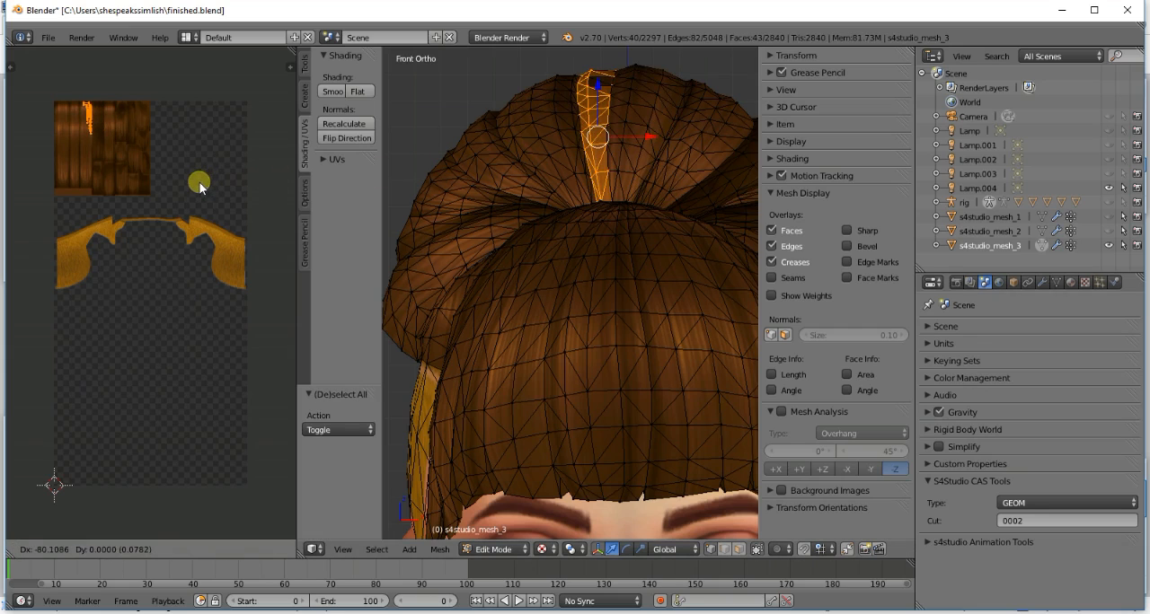
left_click(200, 184)
key("a")
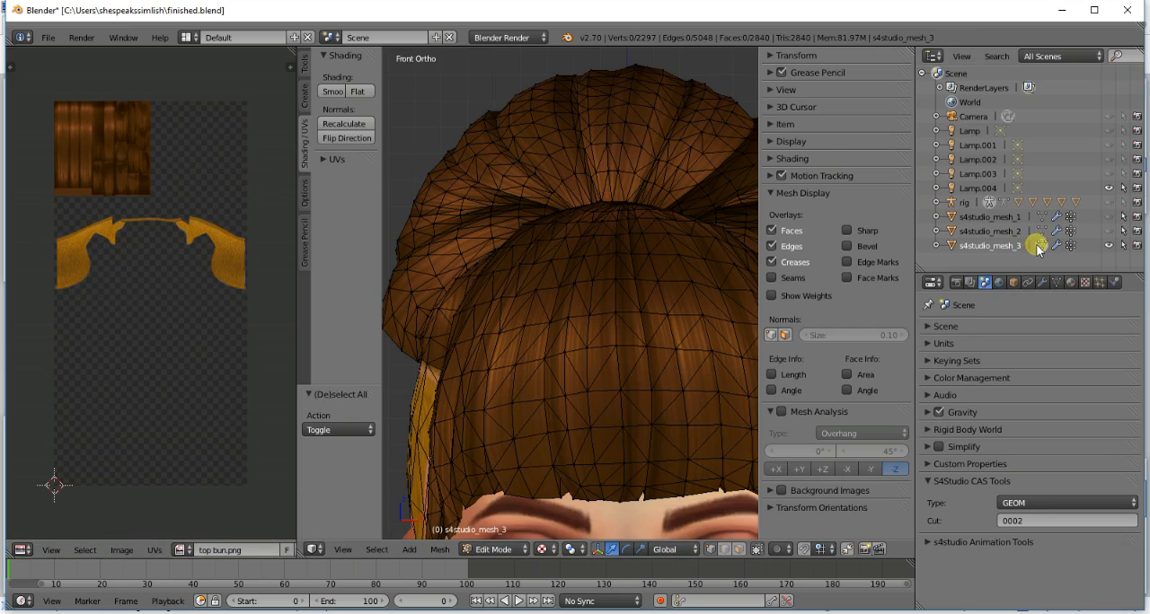
key("Tab")
scroll(633, 238, "down", 2)
scroll(633, 238, "up", 2)
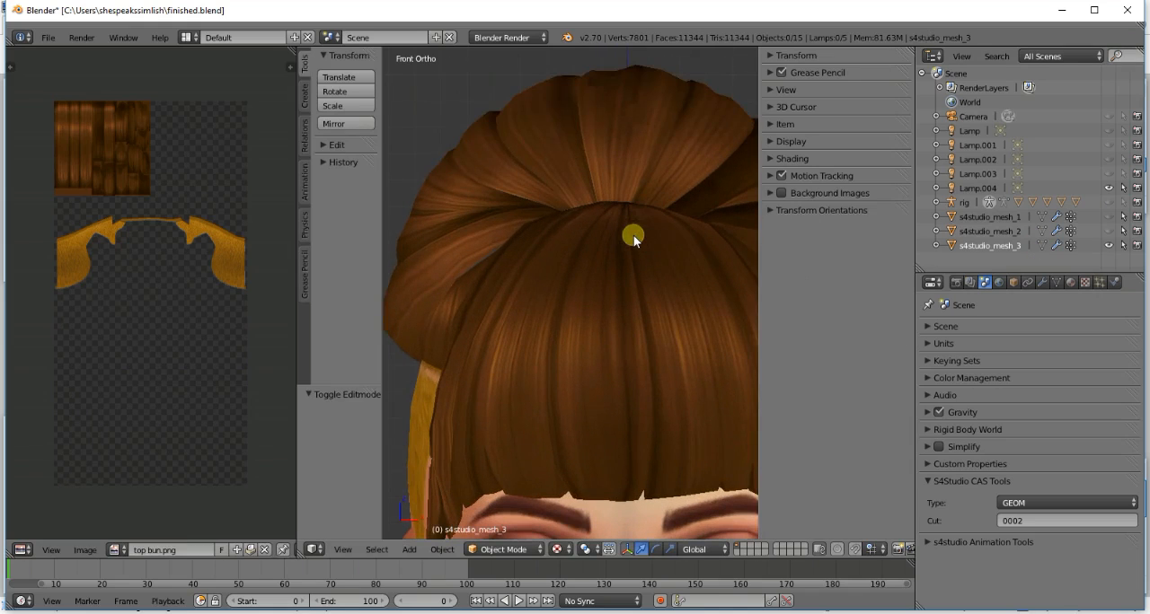
- Select only the tiny linked piece in the bun's front centre strip, nudge its UV island downward, and preview the texture
left_click(1042, 244)
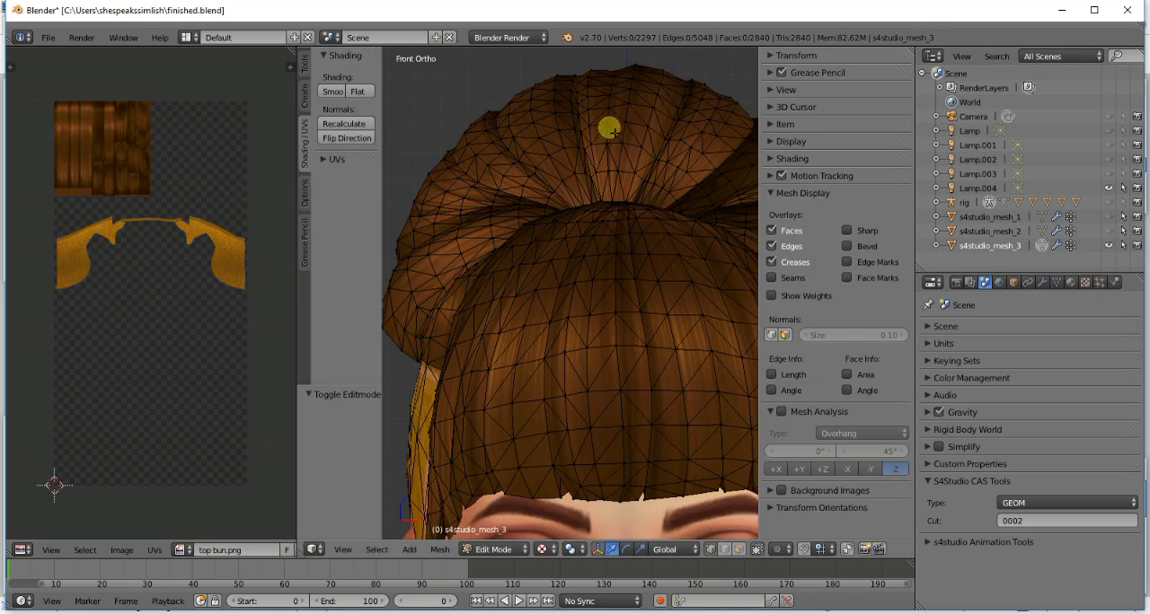
key("l")
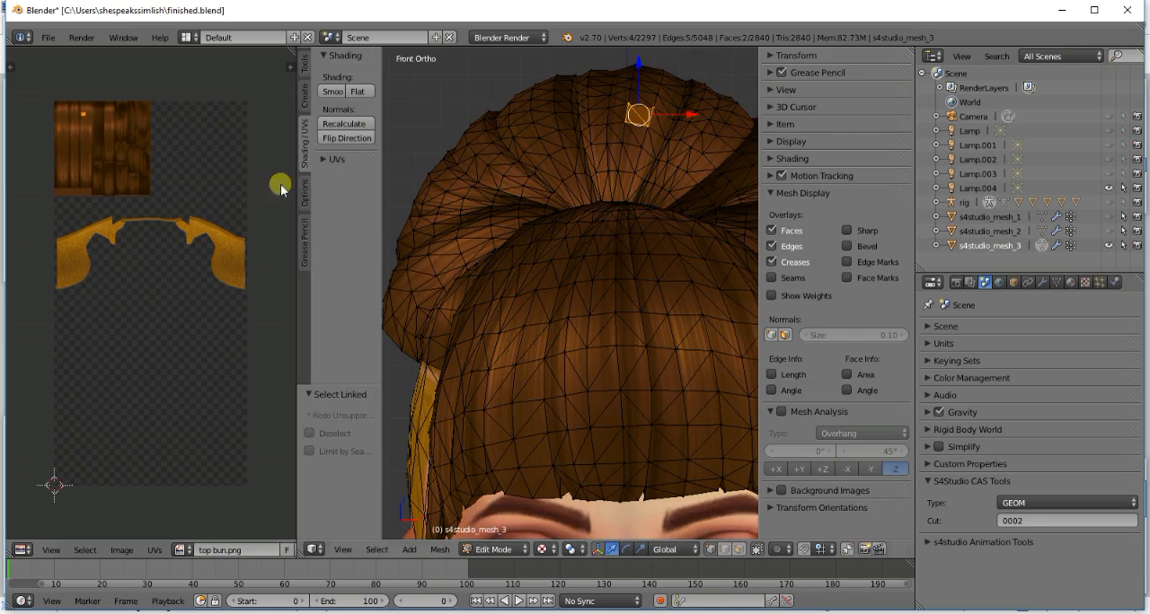
key("g")
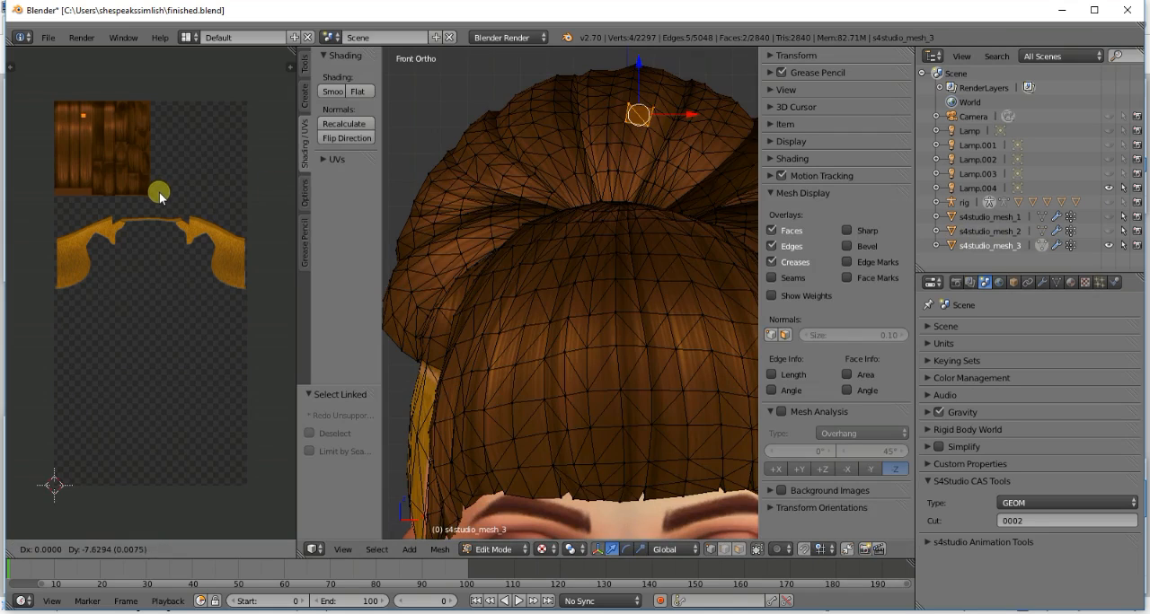
left_click(160, 195)
key("a")
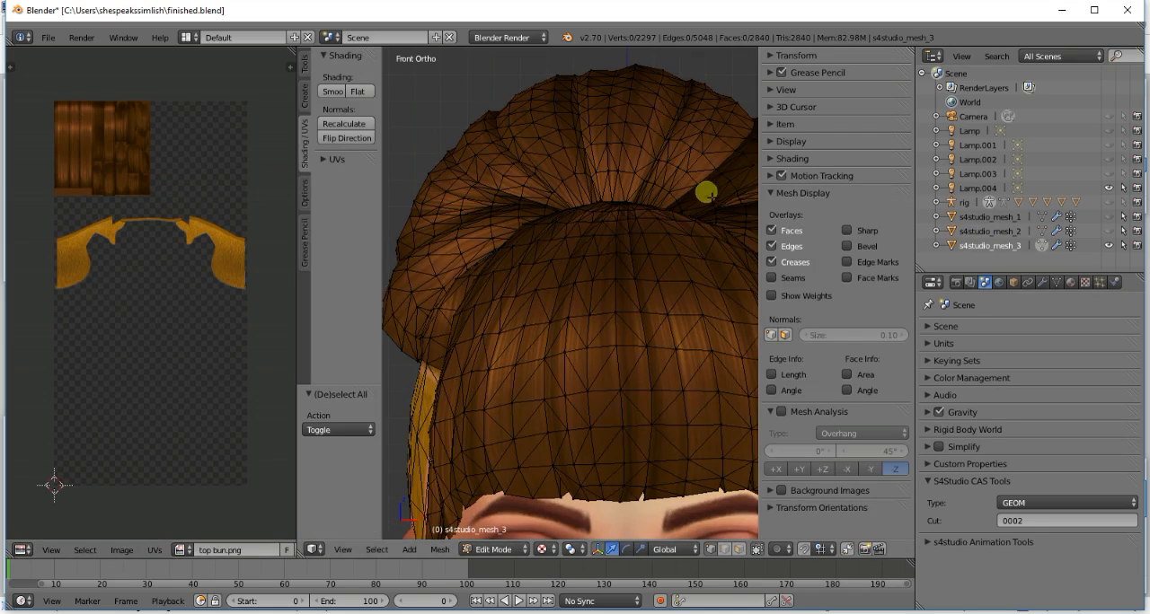
left_click(1042, 246)
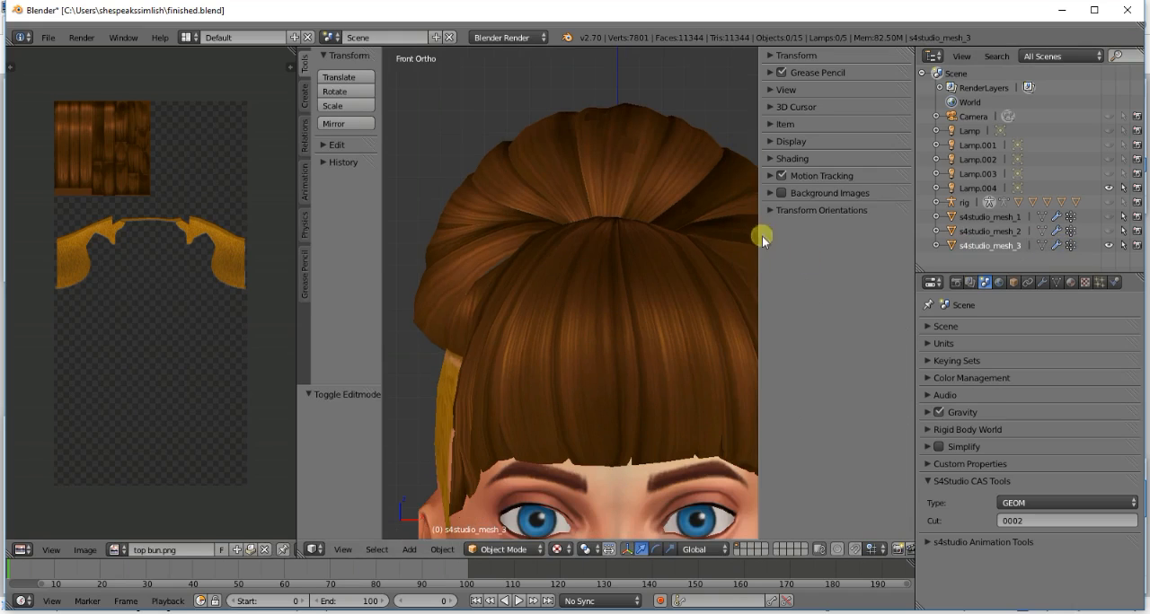
- Select the wide front strip together with its tiny piece, move the piece's UV island up and right against the strip's island, and preview
left_click(1041, 245)
key("l")
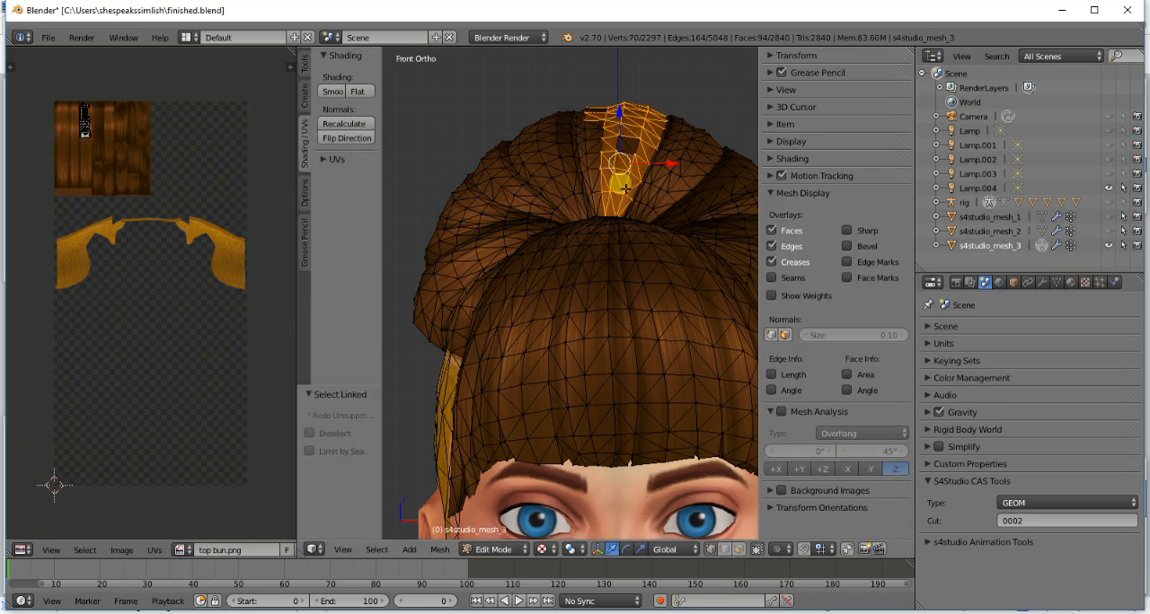
key("l")
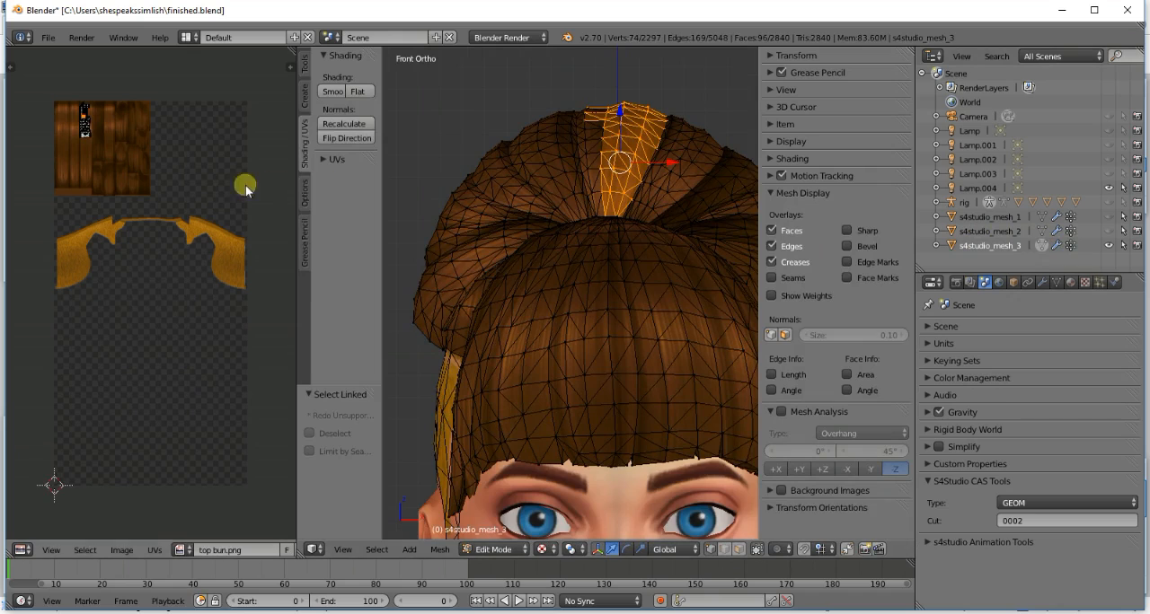
key("g")
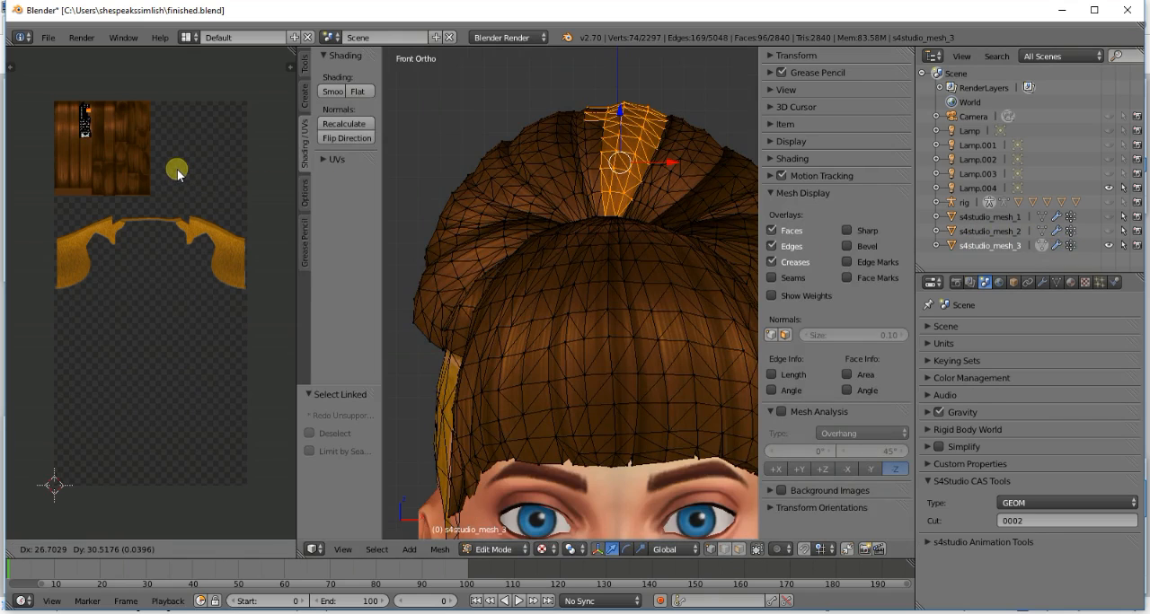
left_click(177, 171)
key("a")
left_click(1040, 245)
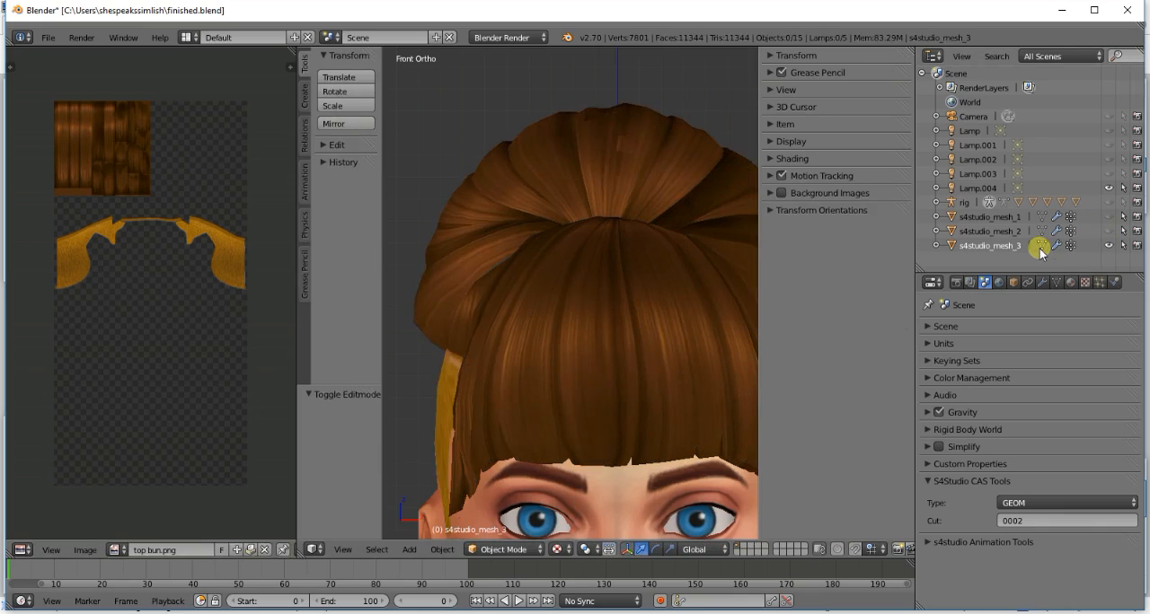
- Select only the tiny front piece, move its UV island down by about 0.078, and inspect the textured bun from a turned view
left_click(1040, 245)
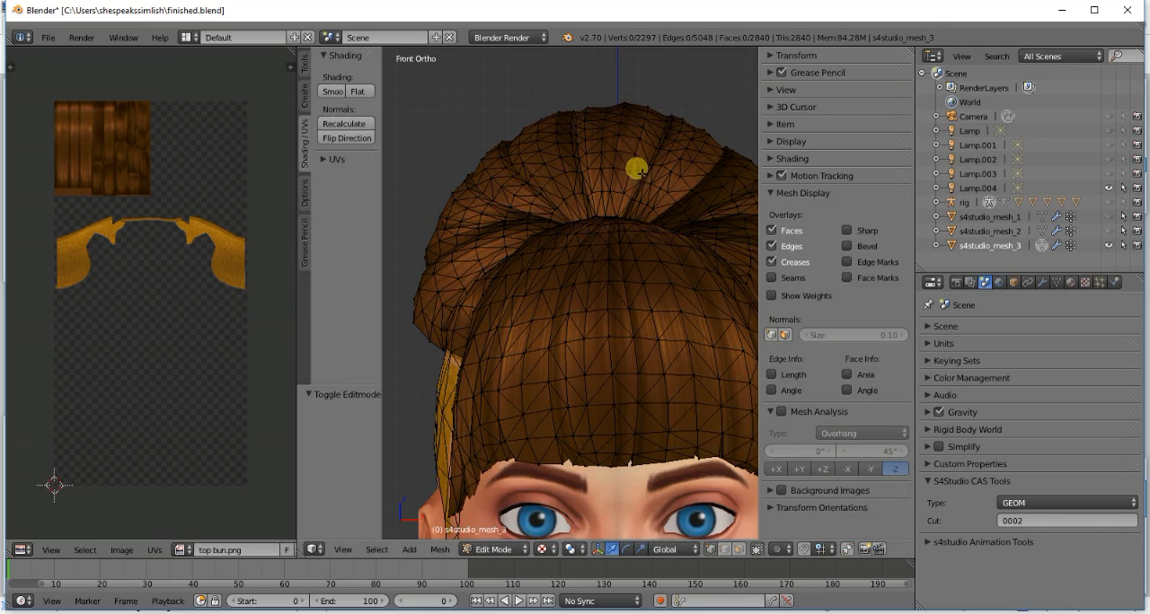
key("l")
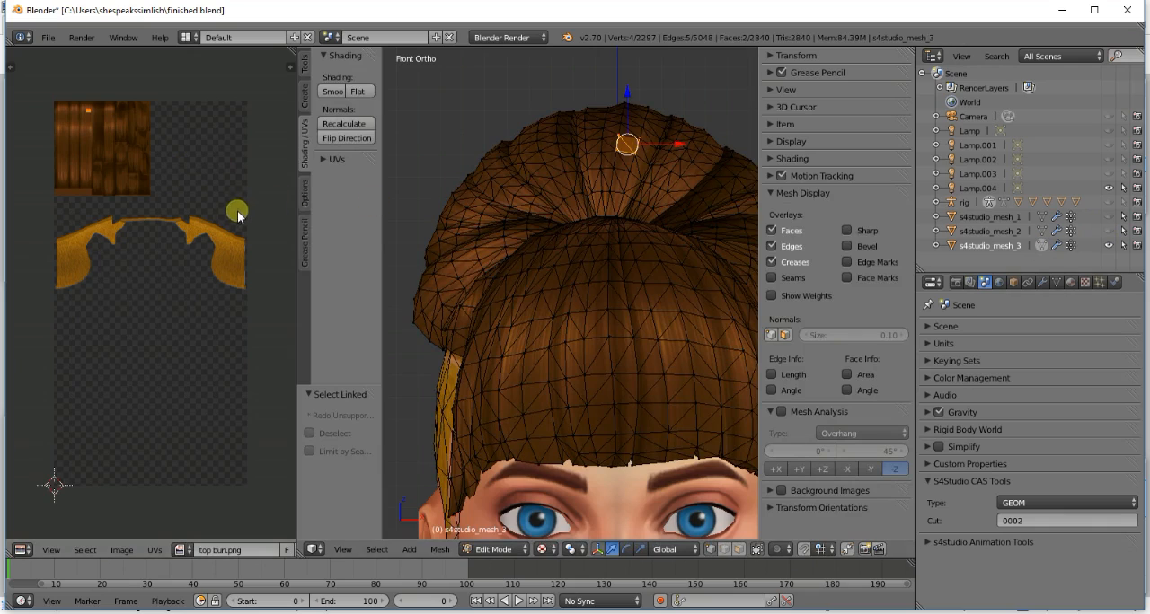
key("g")
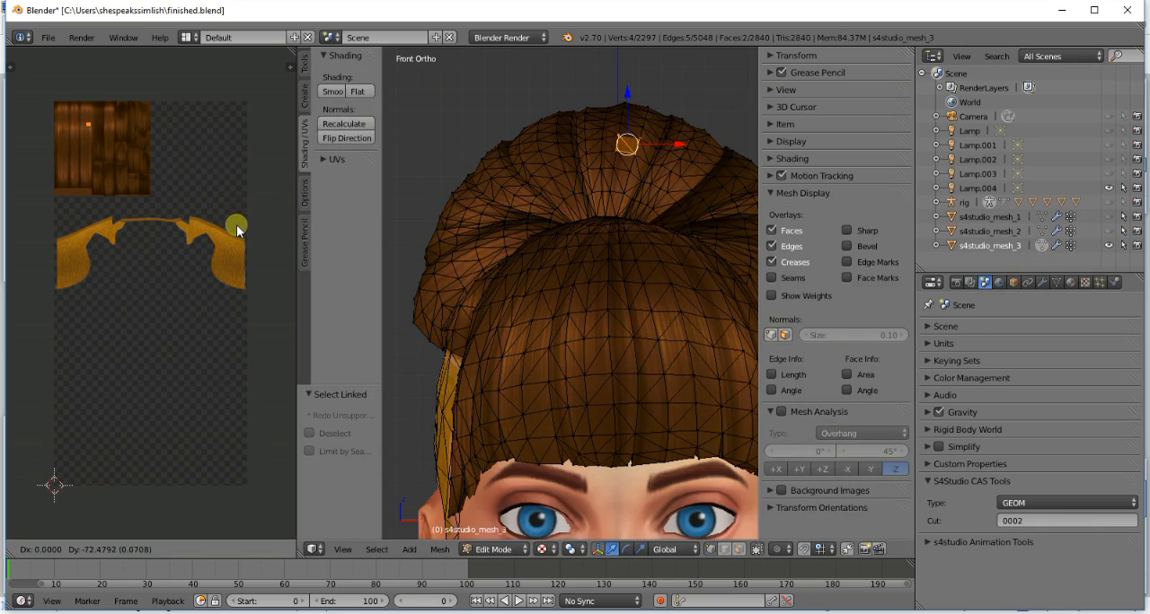
left_click(238, 232)
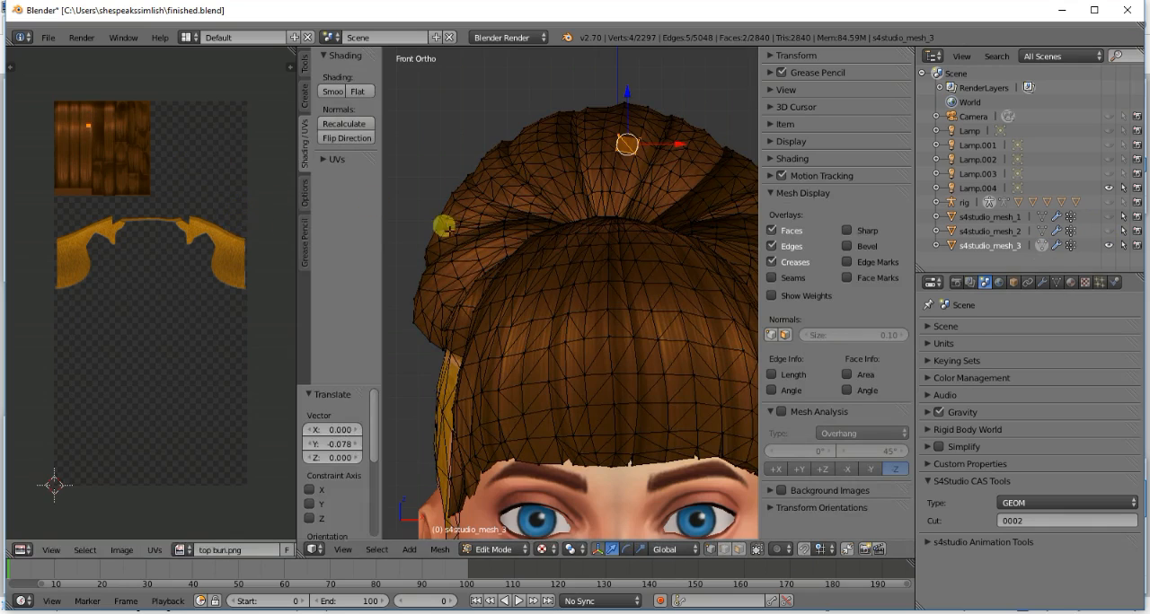
left_click(1045, 244)
scroll(605, 251, "down", 3)
scroll(609, 278, "up", 5)
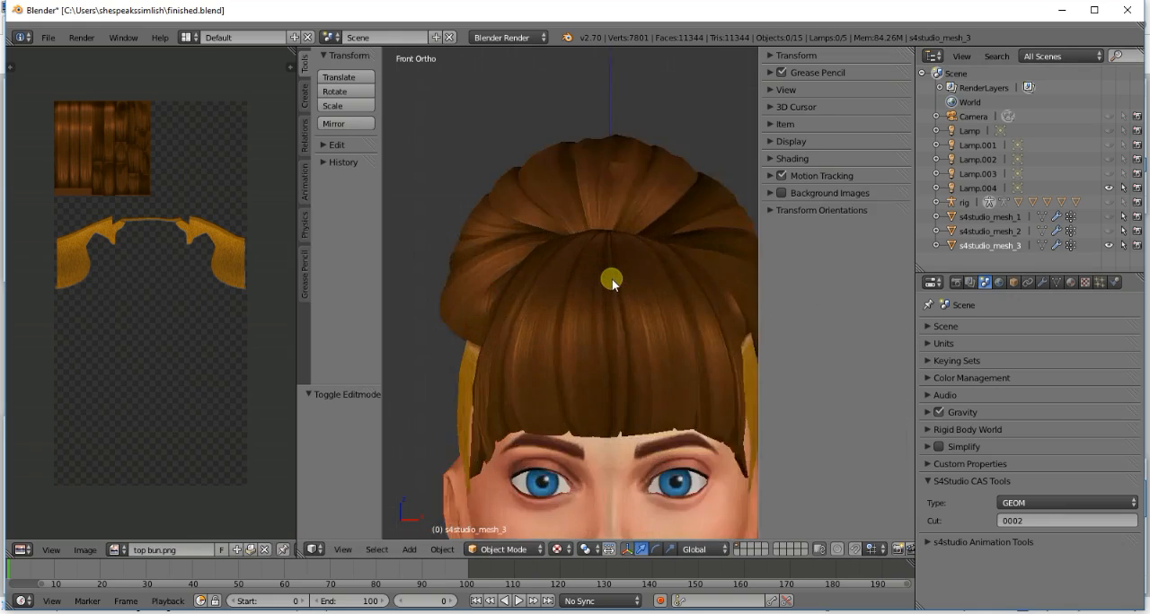
key("KP_6")
key("KP_6")
key("KP_6")
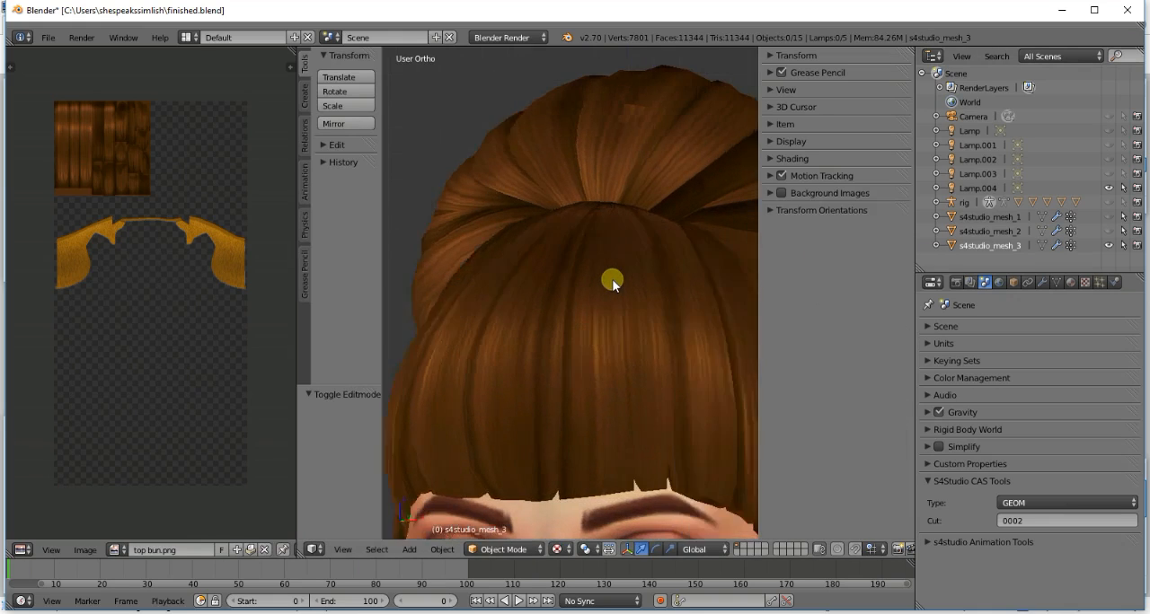
key("KP_4")
key("KP_4")
- Add the wide front strip to the selection, shift the tiny piece's UV island about -0.030 in X, and preview the texture
left_click(1039, 243)
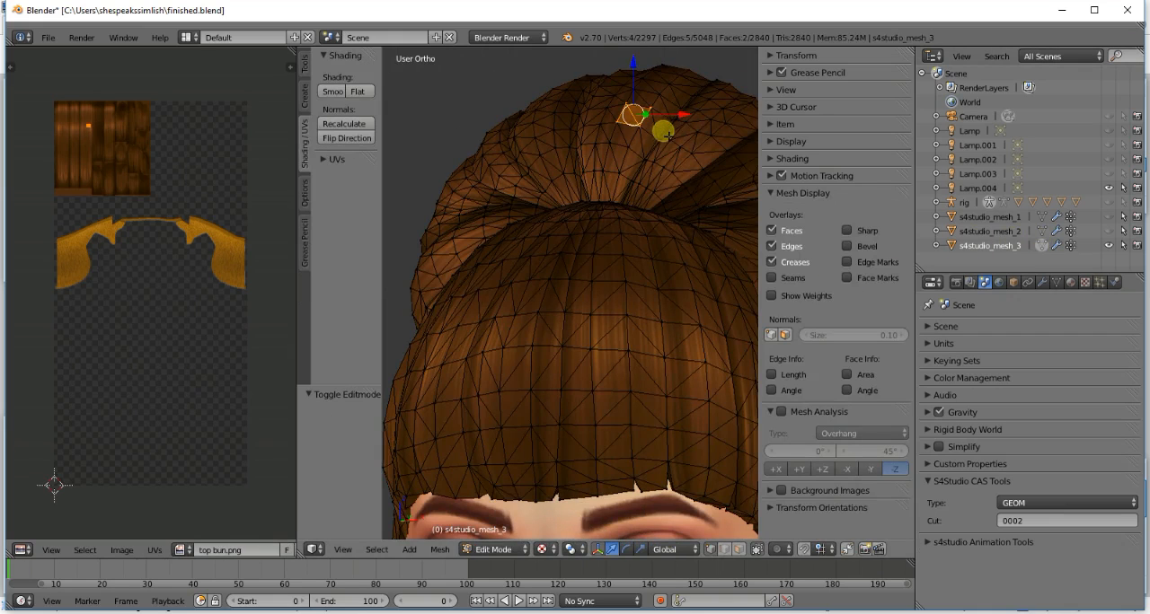
key("l")
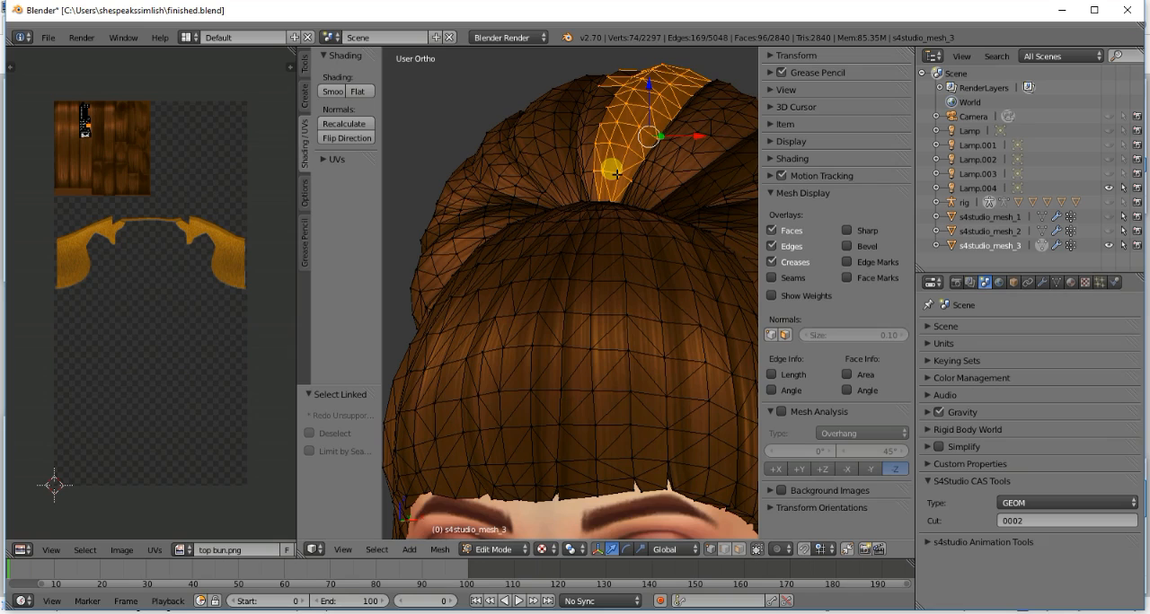
key("g")
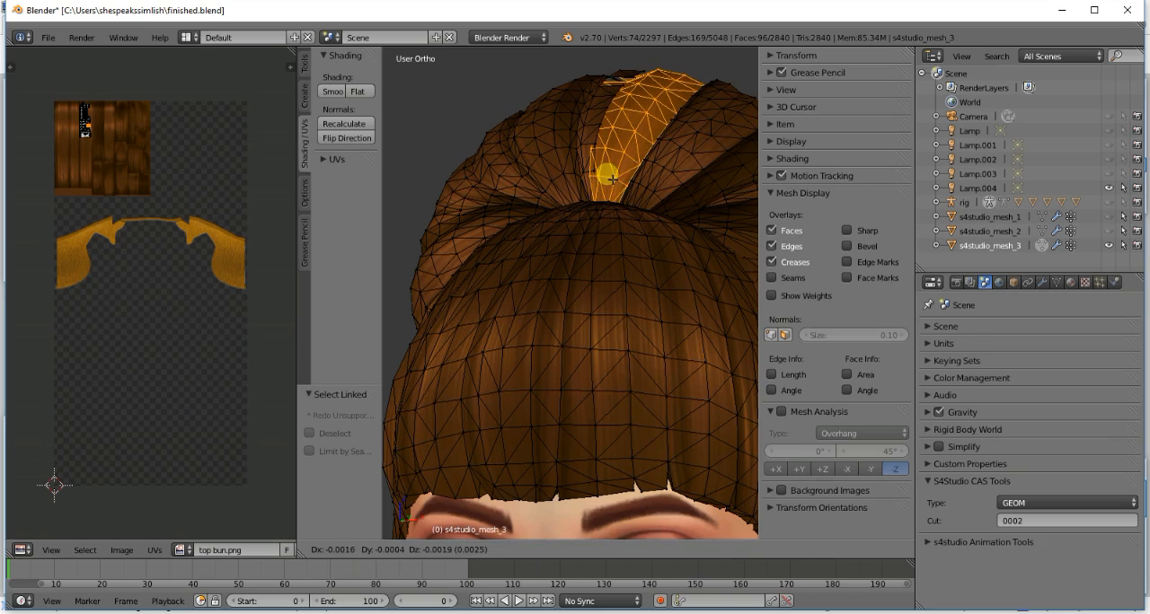
left_click(610, 180)
key("g")
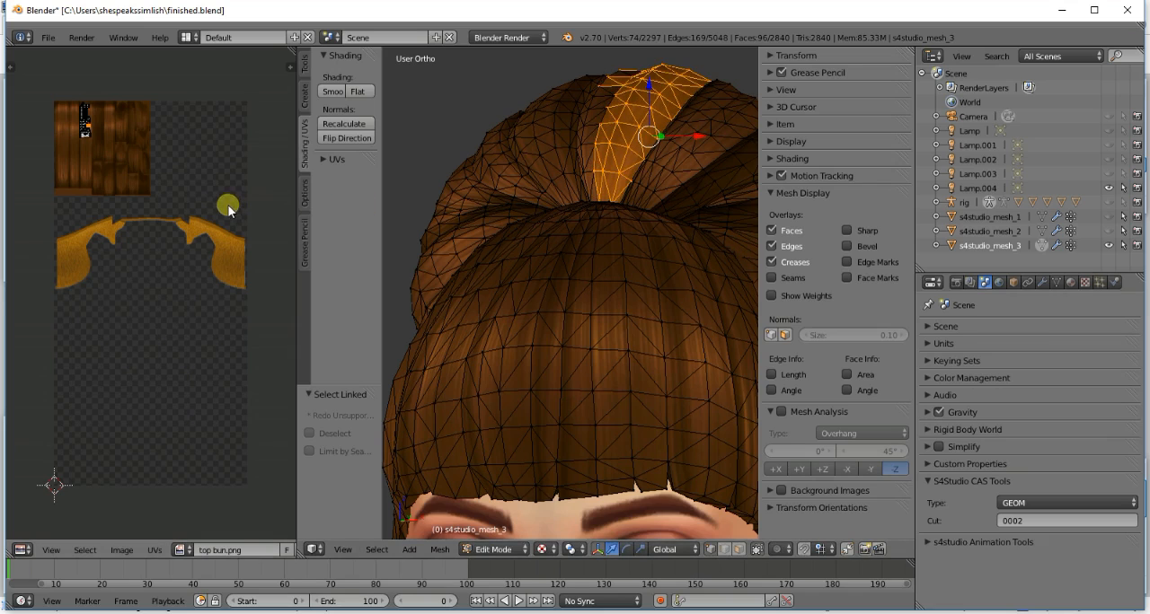
left_click(222, 209)
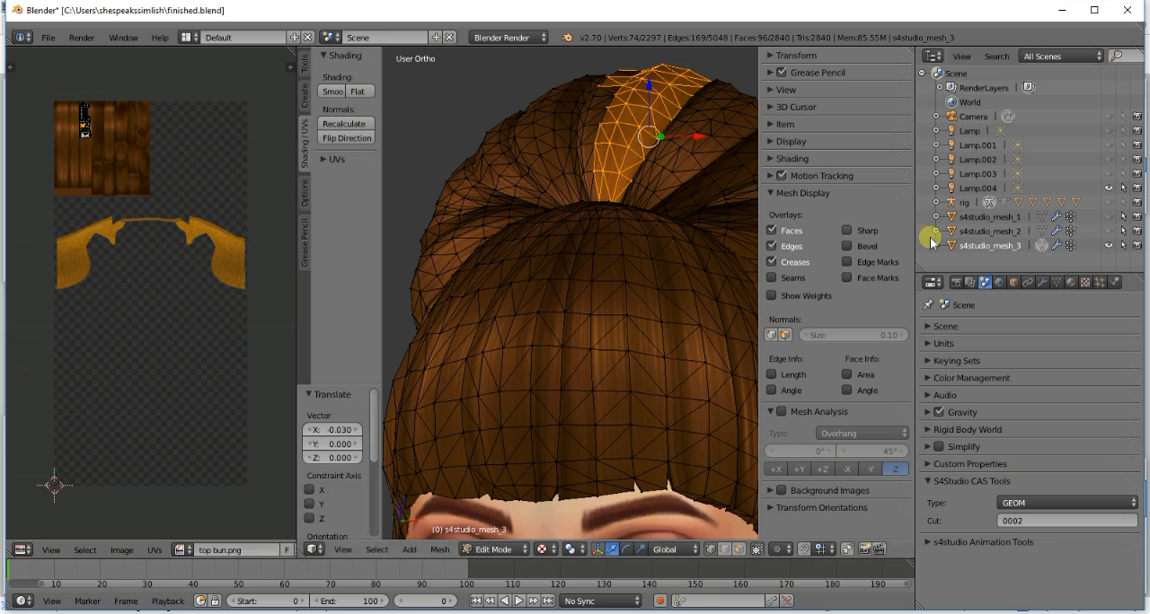
left_click(1042, 246)
- Fine-tune the tiny piece's UV island by about 0.007 in X and 0.041 in Y, and preview the texture
left_click(1042, 245)
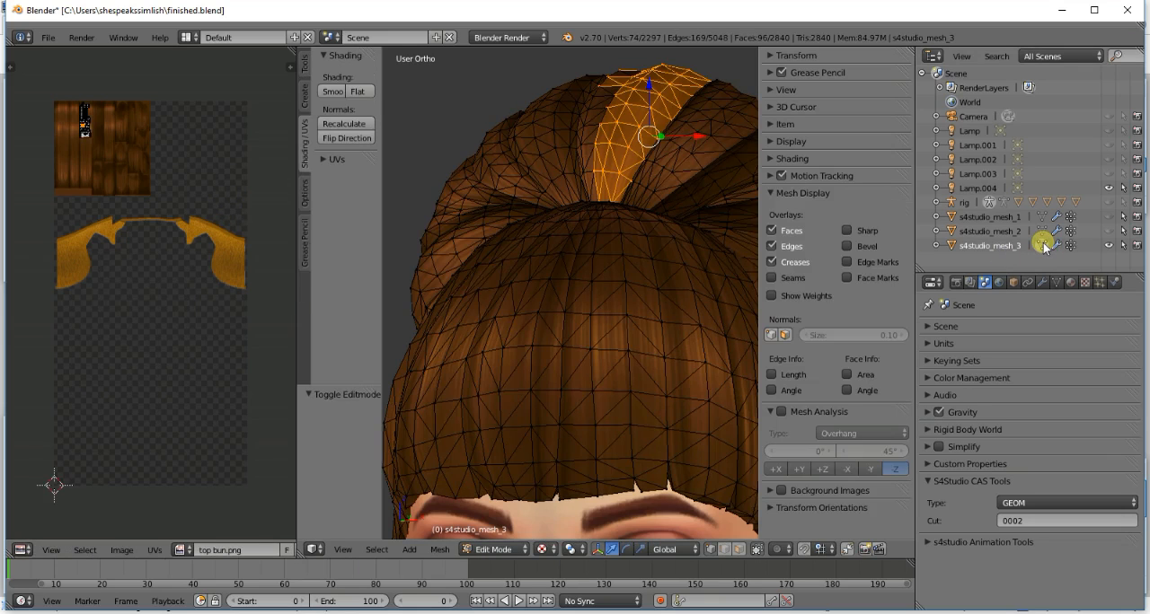
key("g")
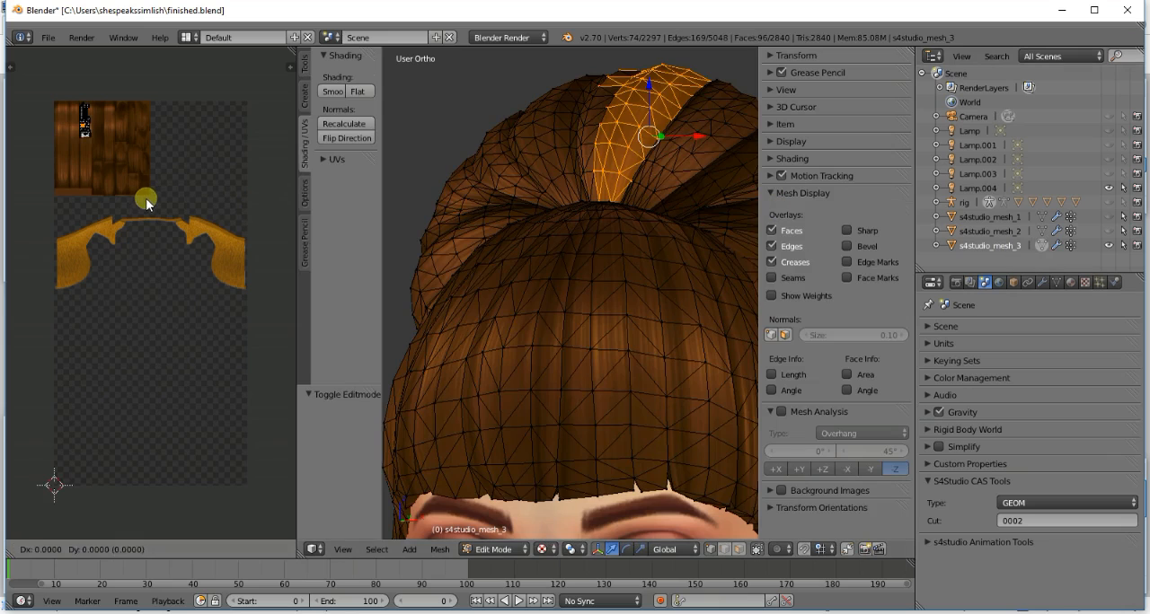
left_click(148, 194)
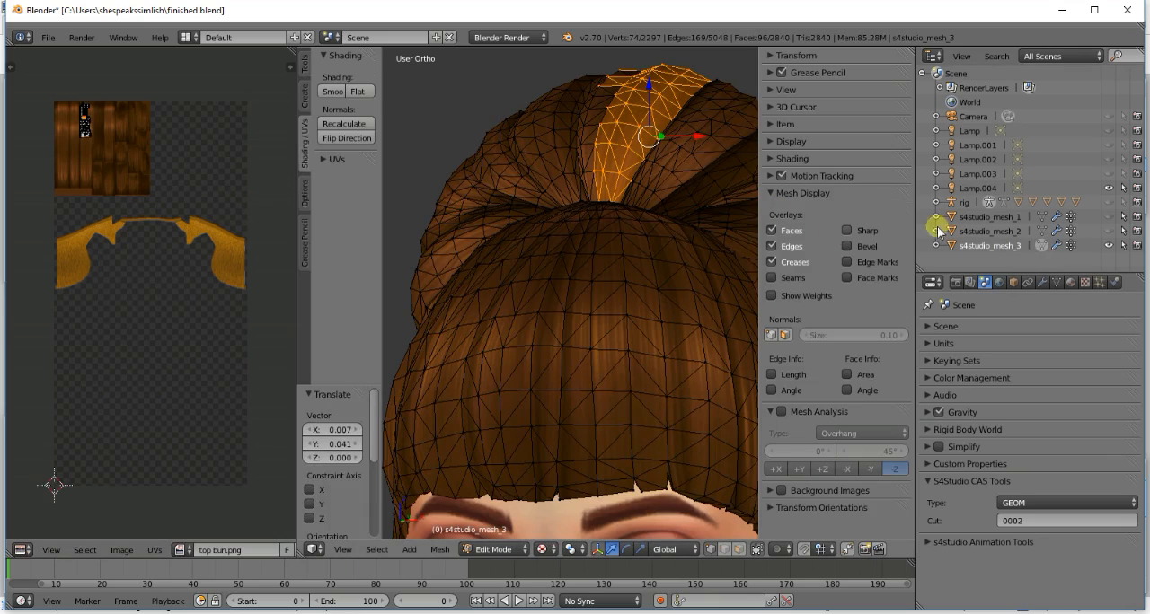
left_click(1039, 244)
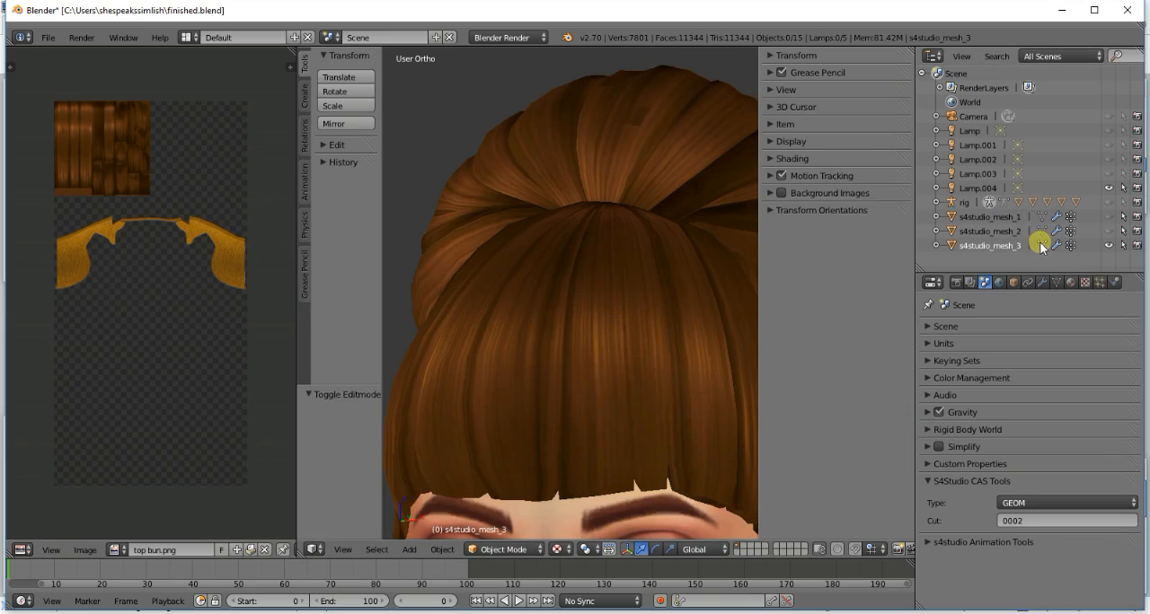
- Inspect the textured fringe and bun from the front and a turned view
scroll(644, 248, "down", 4)
scroll(644, 248, "up", 2)
key("KP_6")
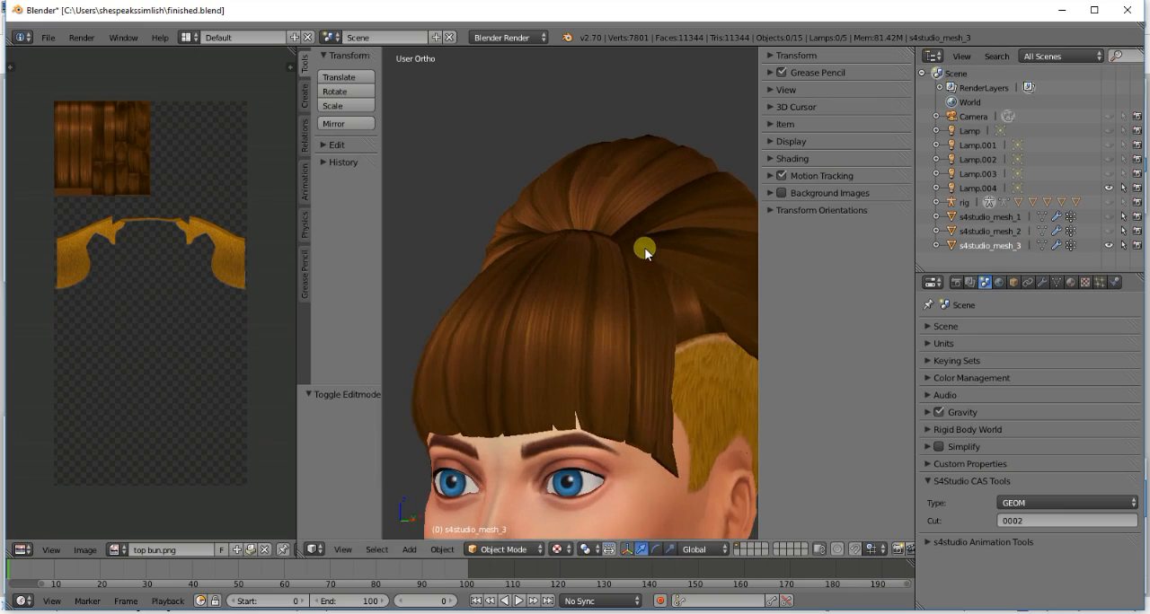
key("KP_4")
key("KP_4")
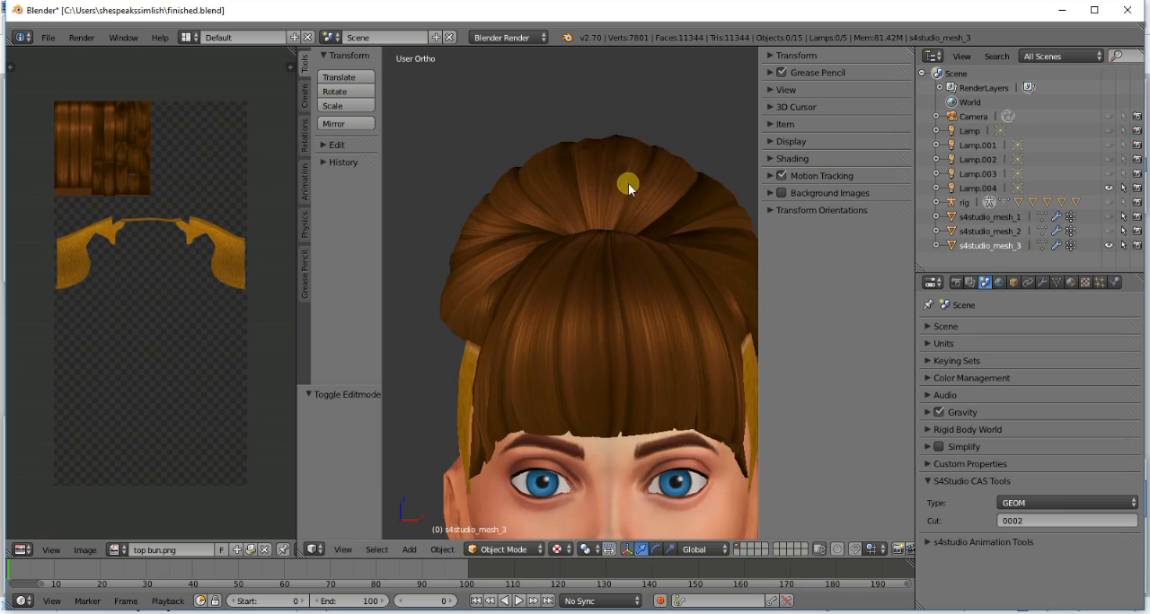
- Check the centre front bun strip's UV island in Edit Mode, then clear the selection and examine the wireframe from above and the front
left_click(1040, 245)
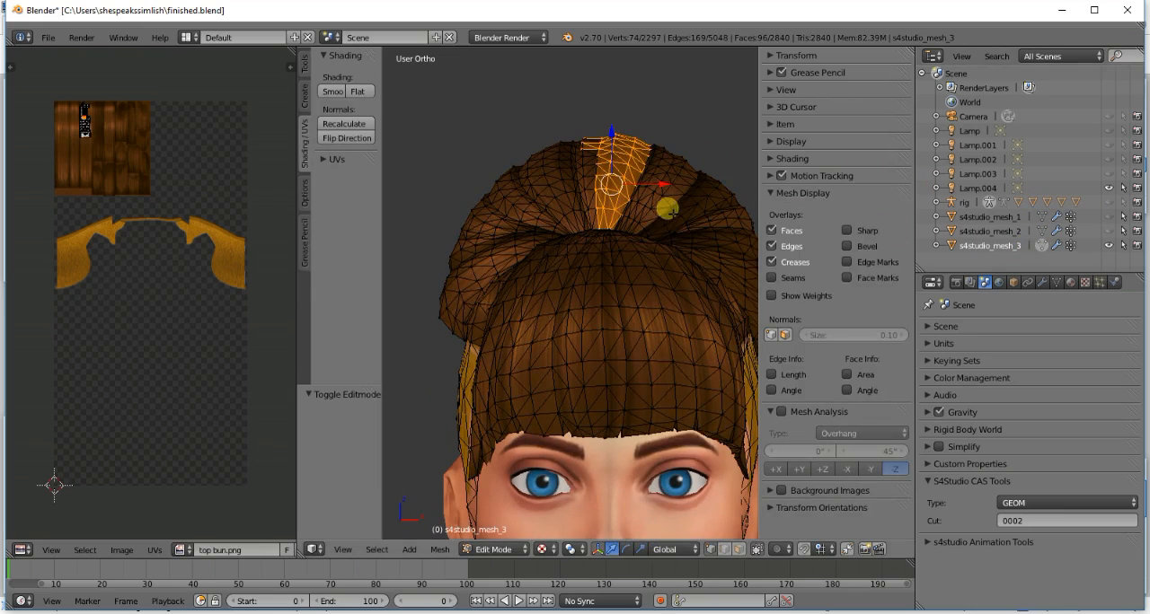
key("a")
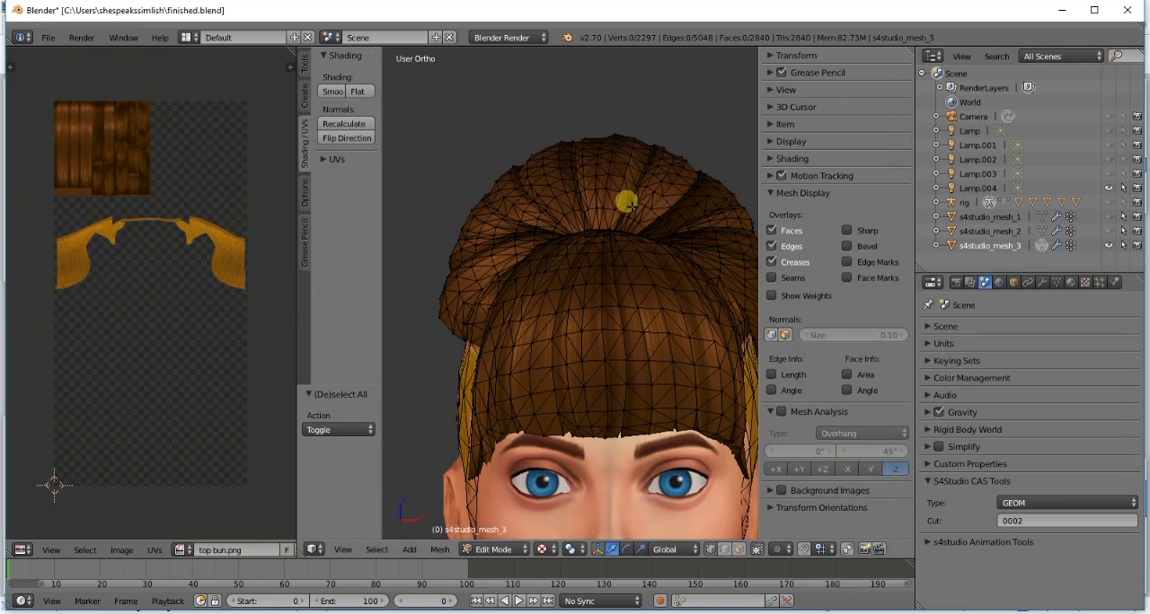
key("l")
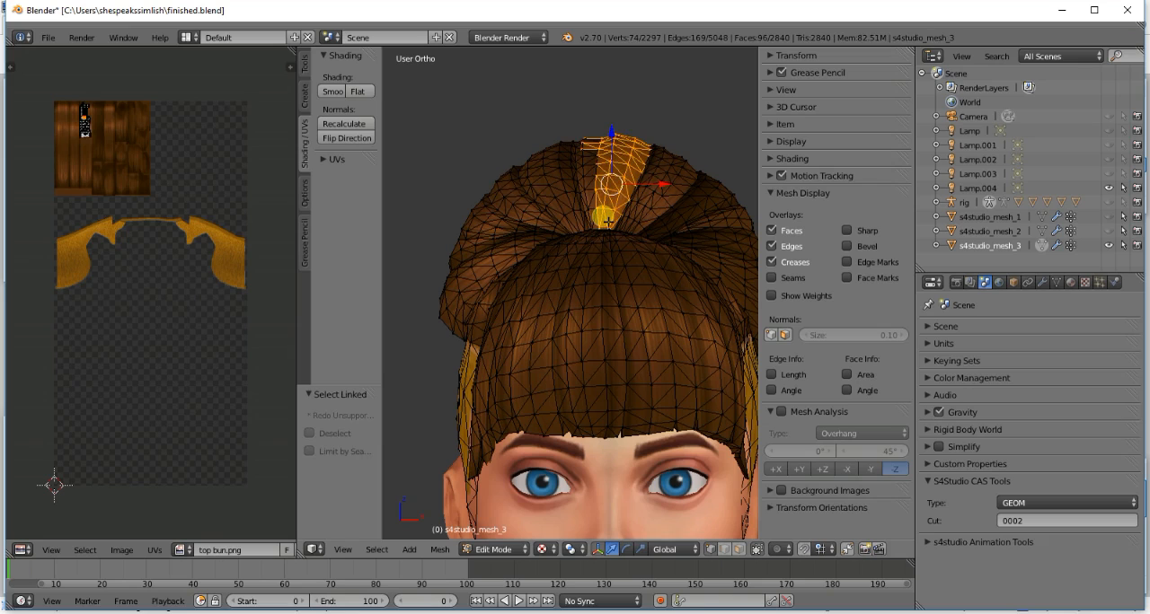
key("a")
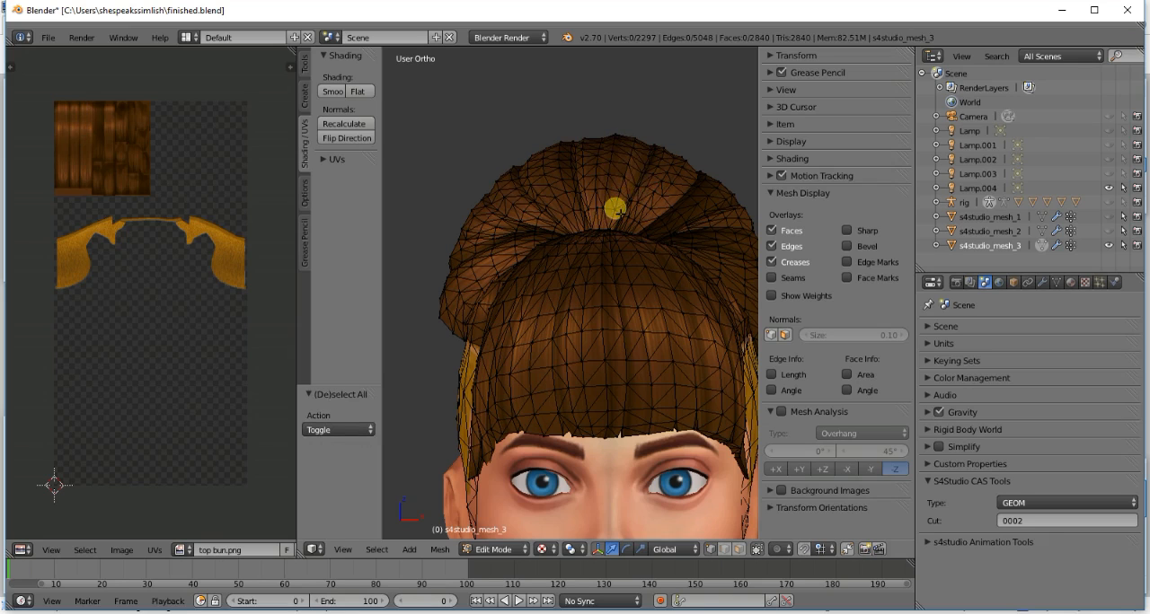
key("KP_8")
key("KP_8")
key("KP_8")
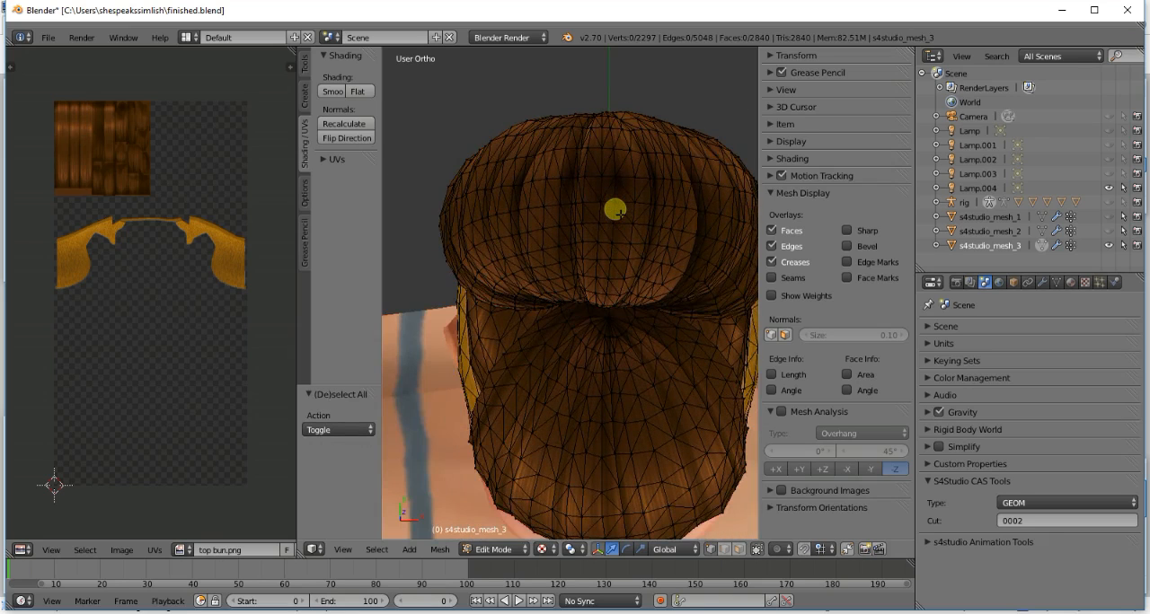
key("KP_1")
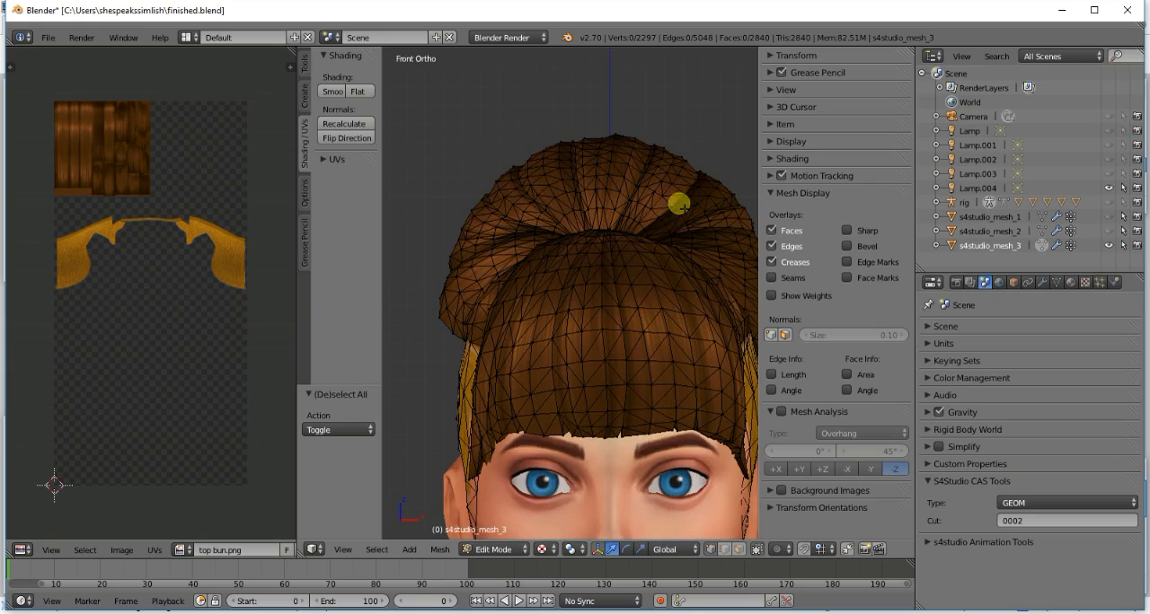
scroll(682, 206, "down", 2)
scroll(676, 242, "up", 1)
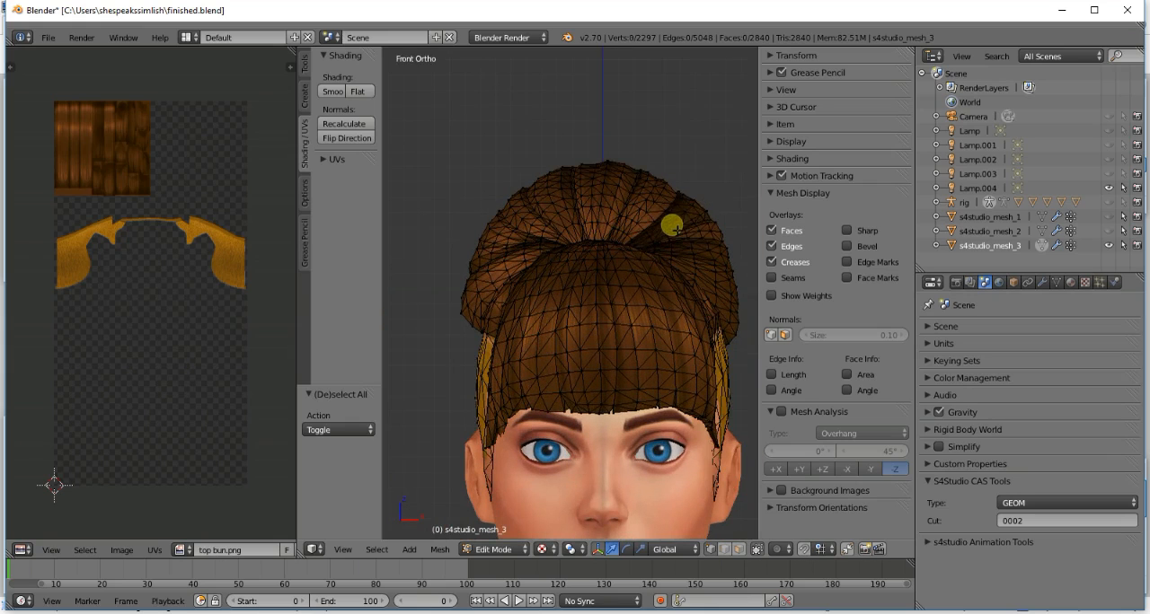
- Select the dark front strip right of the bun's centre, move its UV island left onto the lighter strands, and preview from the side
key("l")
key("a")
key("g")
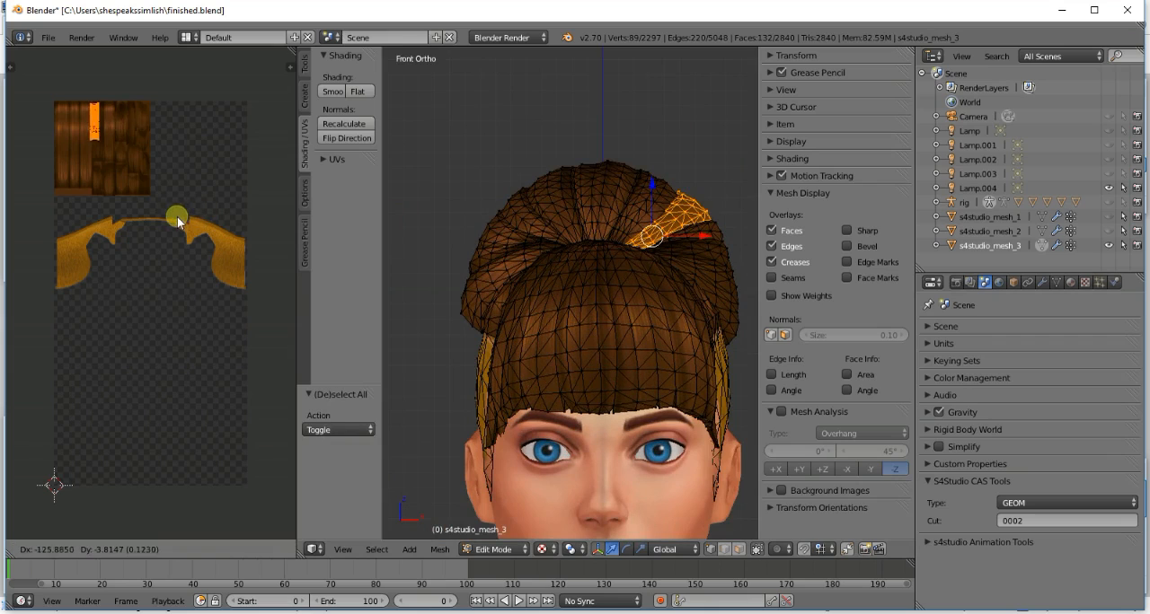
left_click(171, 223)
key("a")
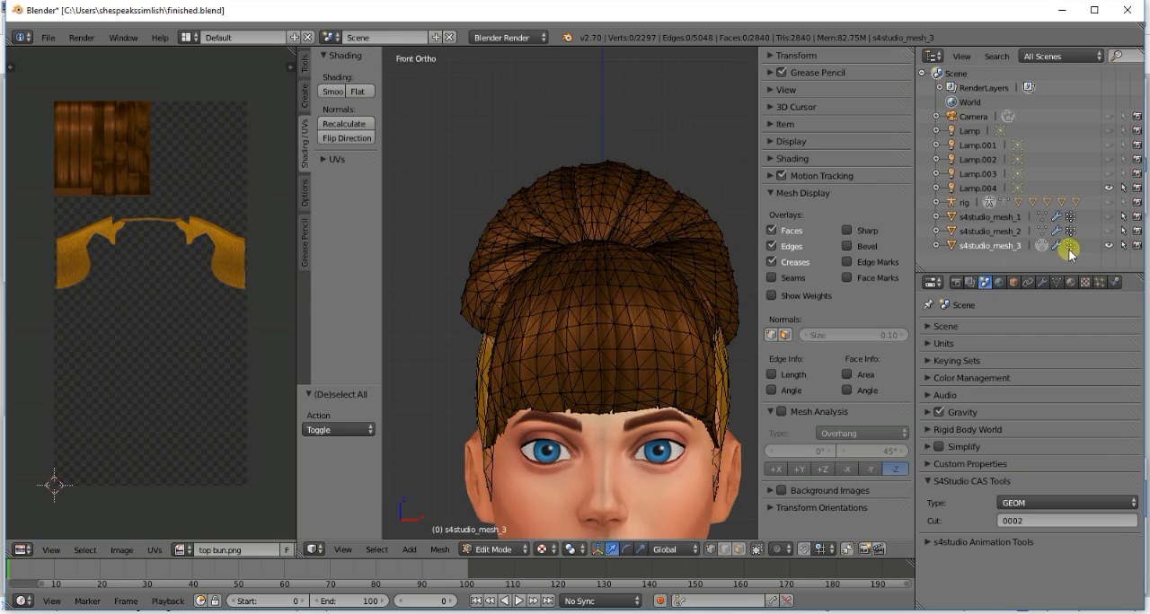
left_click(1041, 246)
key("KP_6")
key("KP_6")
key("KP_6")
key("KP_6")
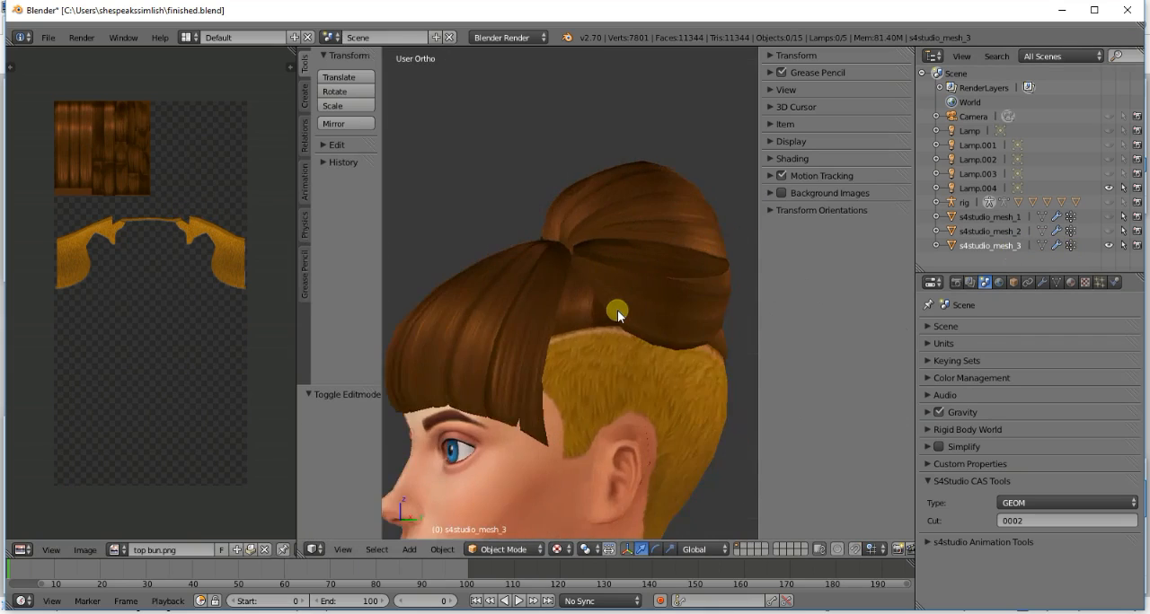
key("KP_6")
key("KP_6")
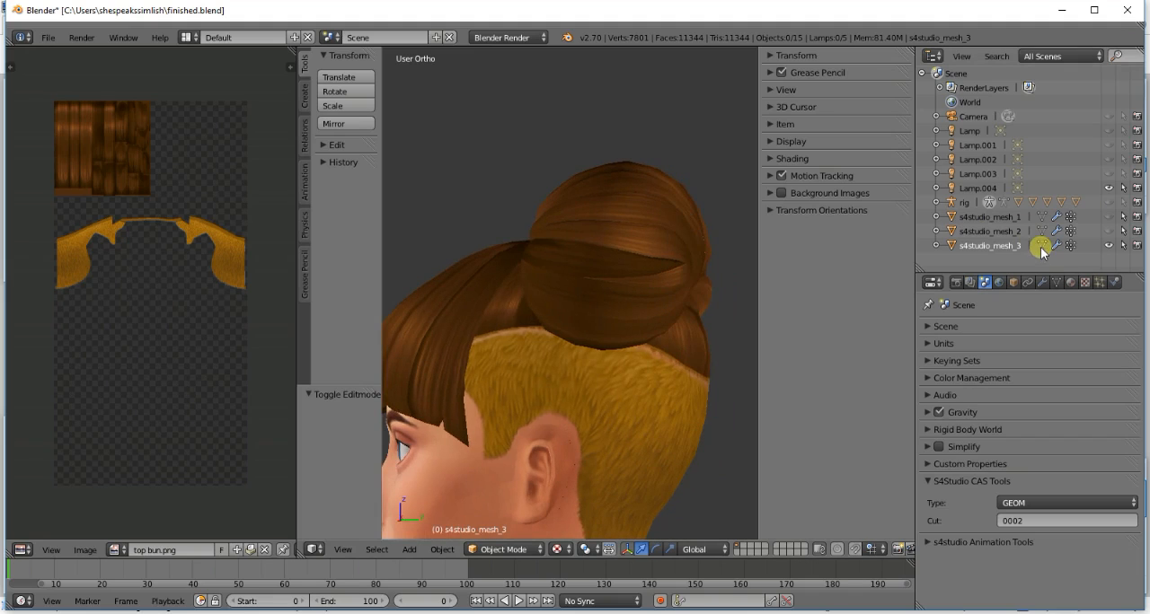
- Select the bun's side pieces and move the UV island in the texture's dark section by -0.305 in X and -0.194 in Y
left_click(1042, 245)
key("l")
key("l")
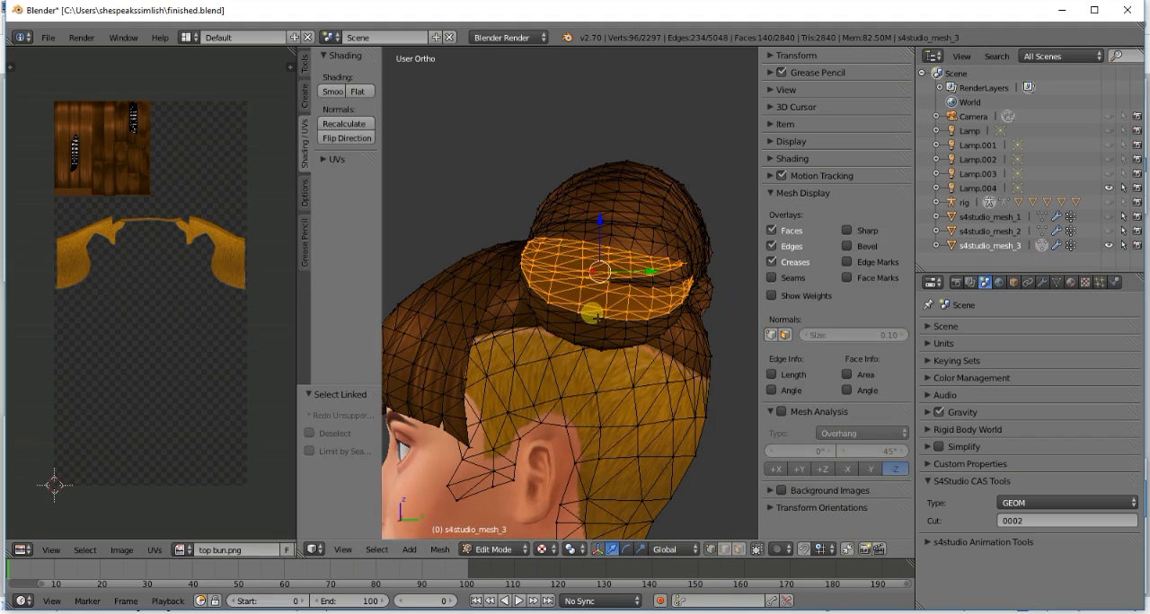
key("l")
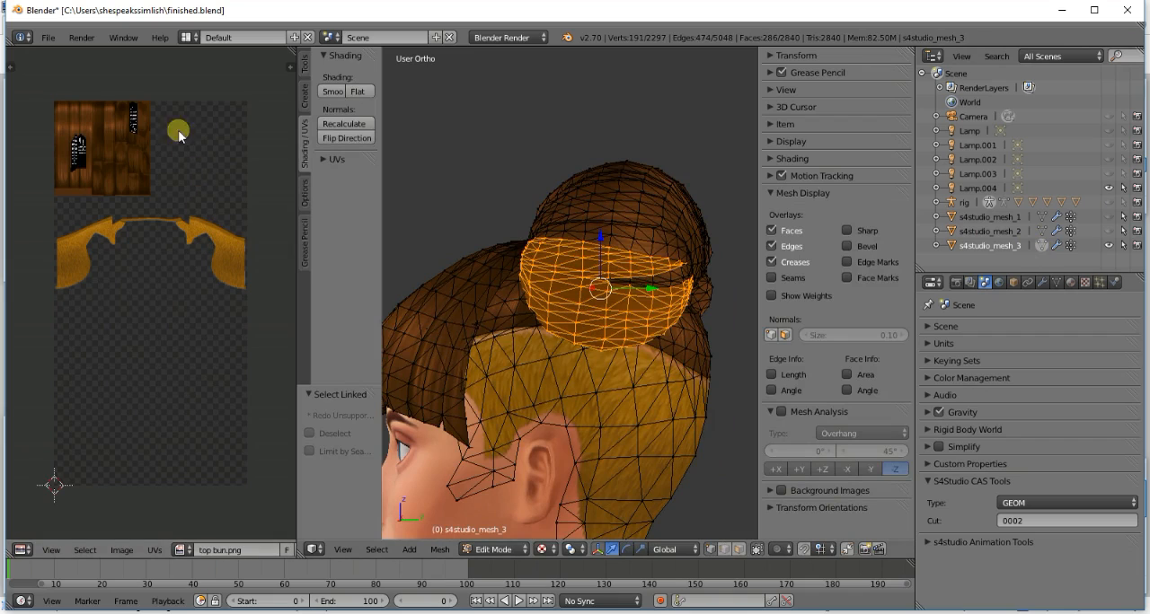
key("b")
left_click_drag(117, 98, 147, 151)
key("g")
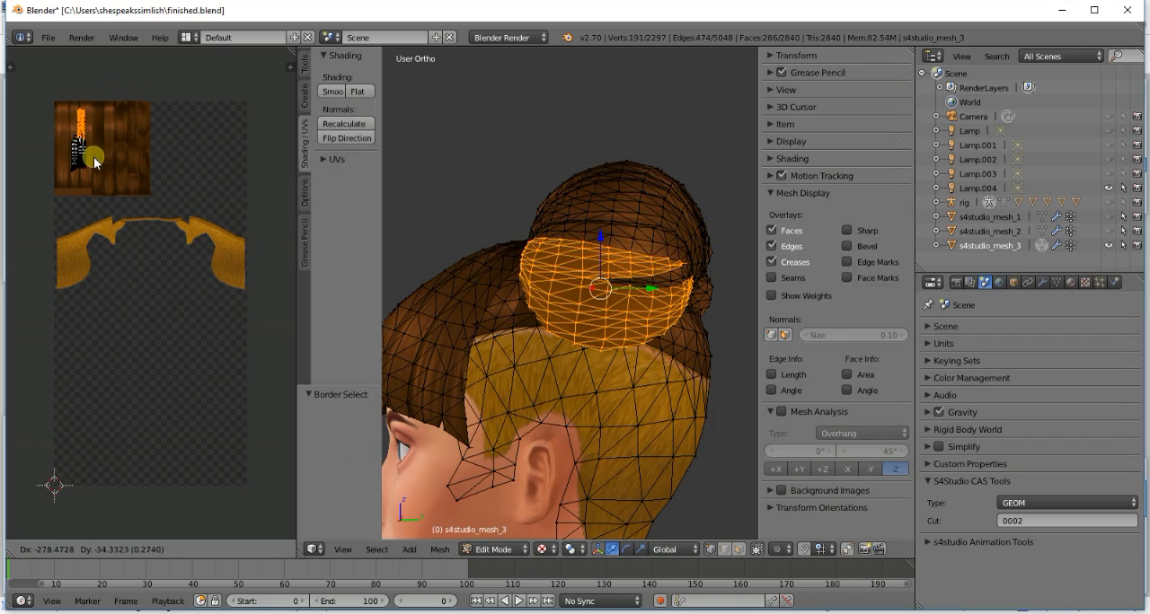
left_click(85, 178)
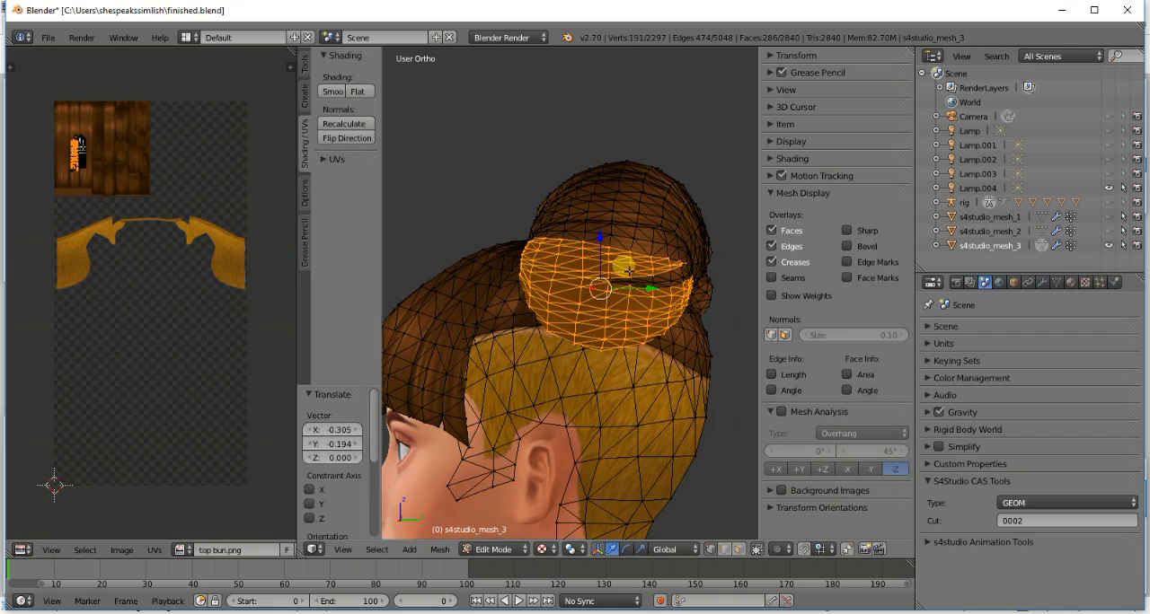
key("a")
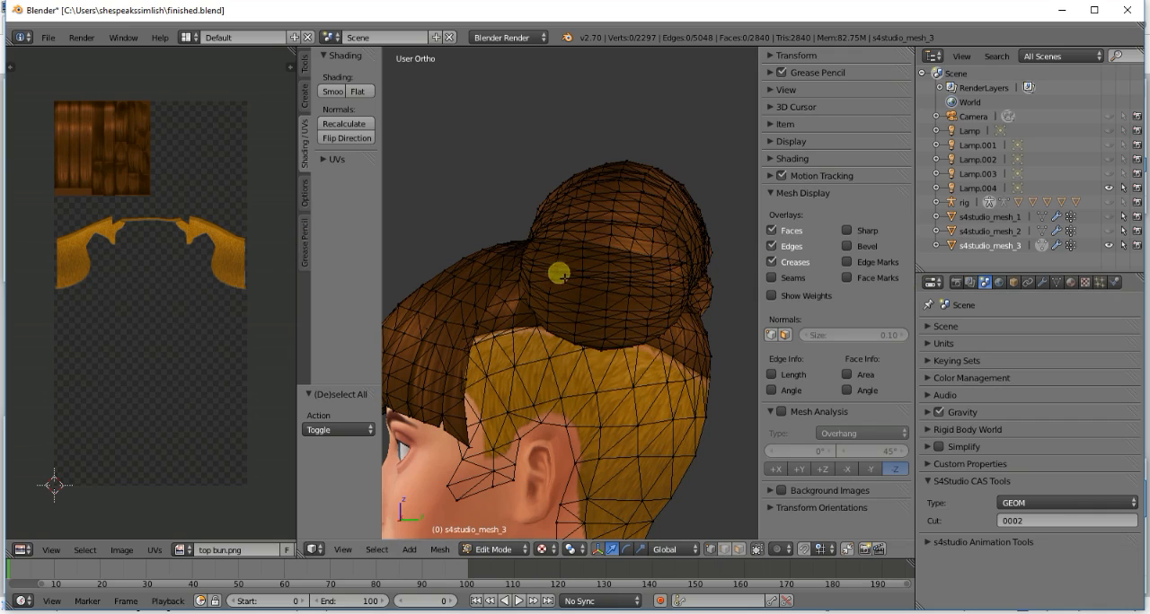
- Reselect the bun's side pieces, shift all their UV islands slightly up and left together, and preview the hair from the front
key("l")
key("l")
key("l")
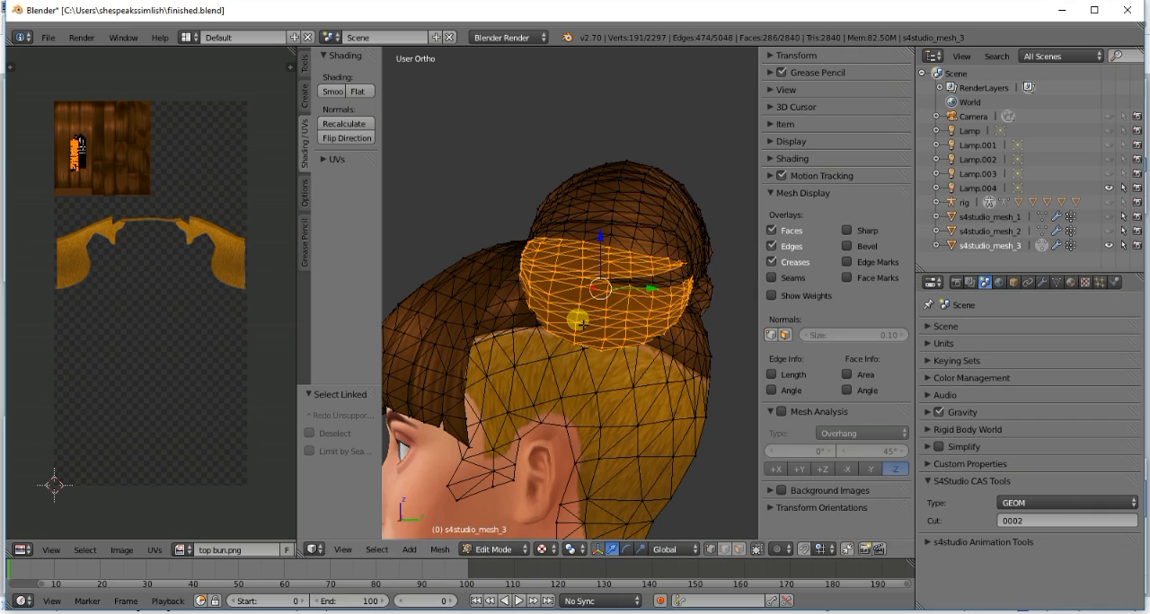
key("a")
key("g")
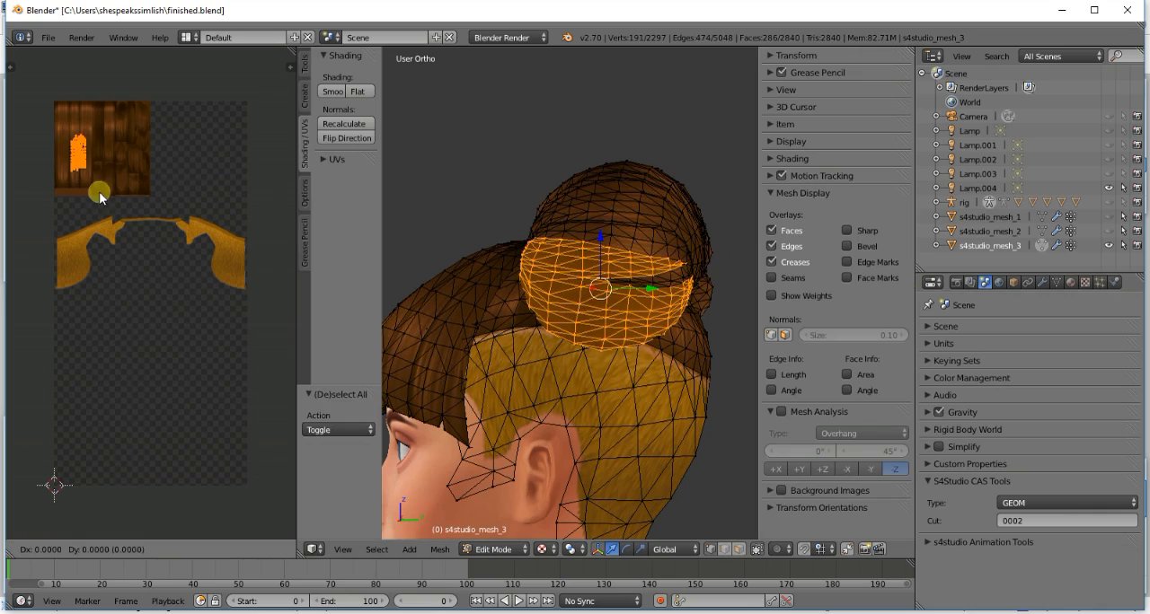
left_click(91, 168)
key("a")
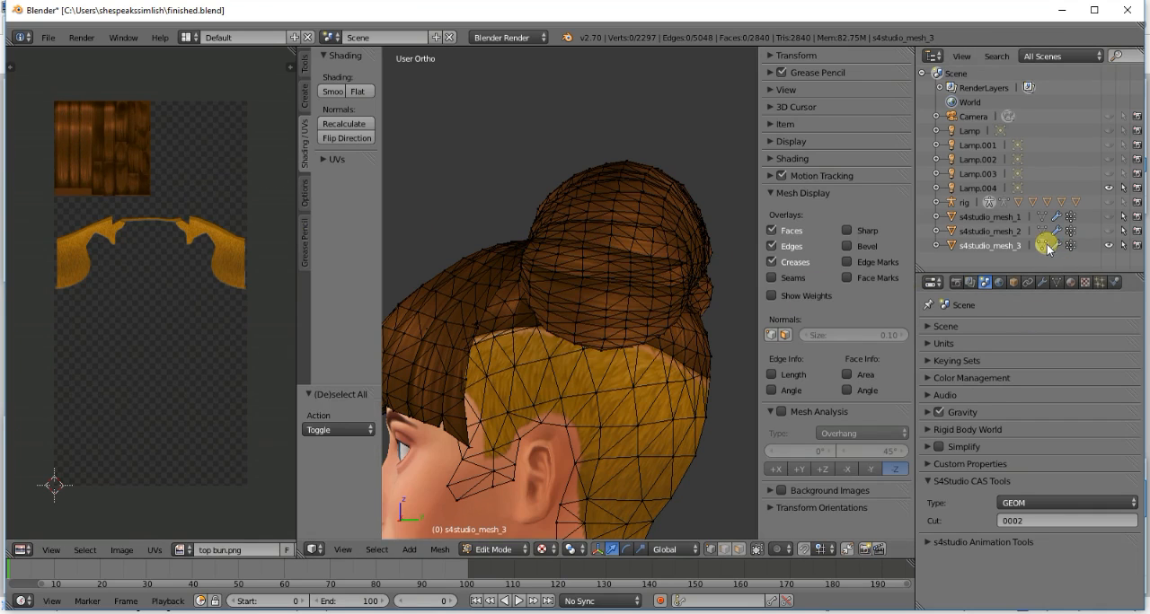
left_click(1045, 245)
middle_click_drag(506, 262, 625, 321)
key("KP_1")
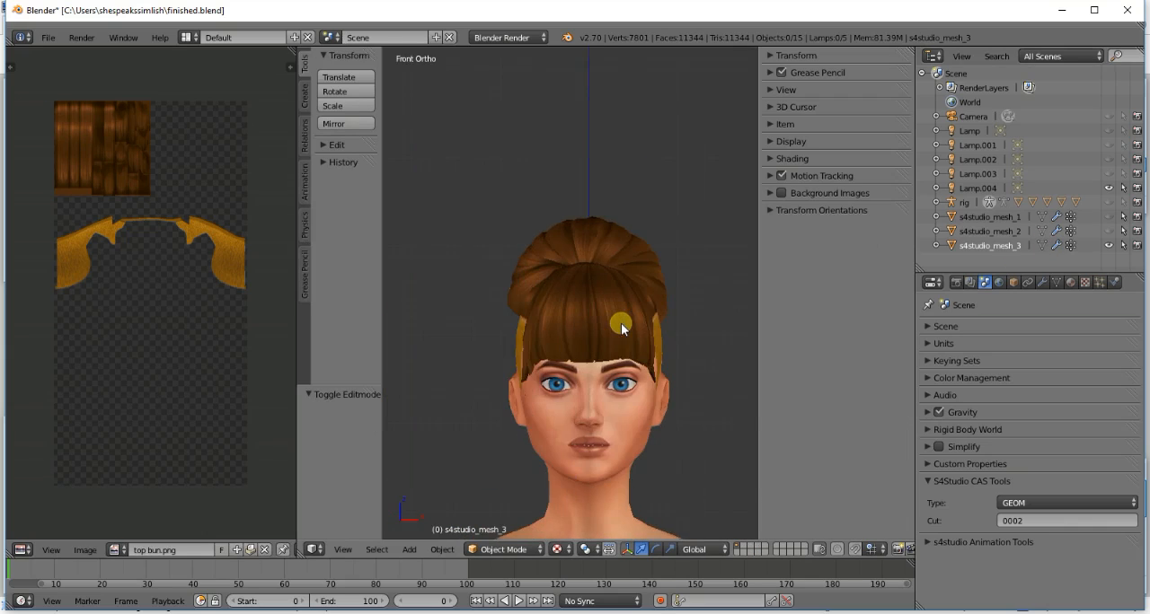
scroll(622, 329, "down", 3)
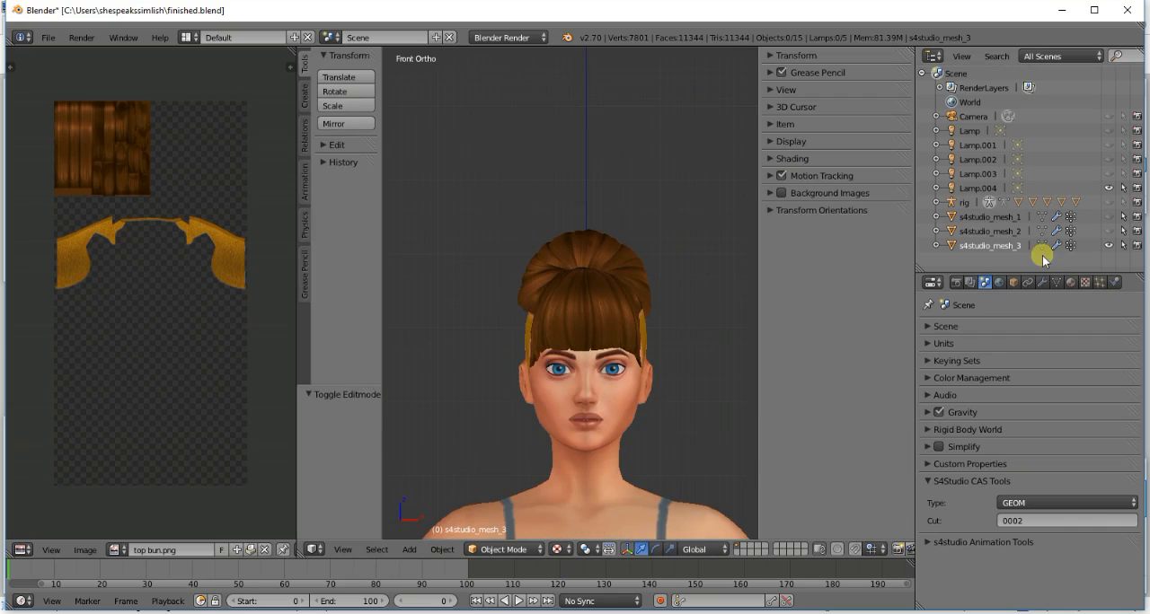
- Hide s4studio_mesh_3 and show s4studio_mesh_2, zooming in on its fringe
left_click(1108, 245)
left_click(1108, 231)
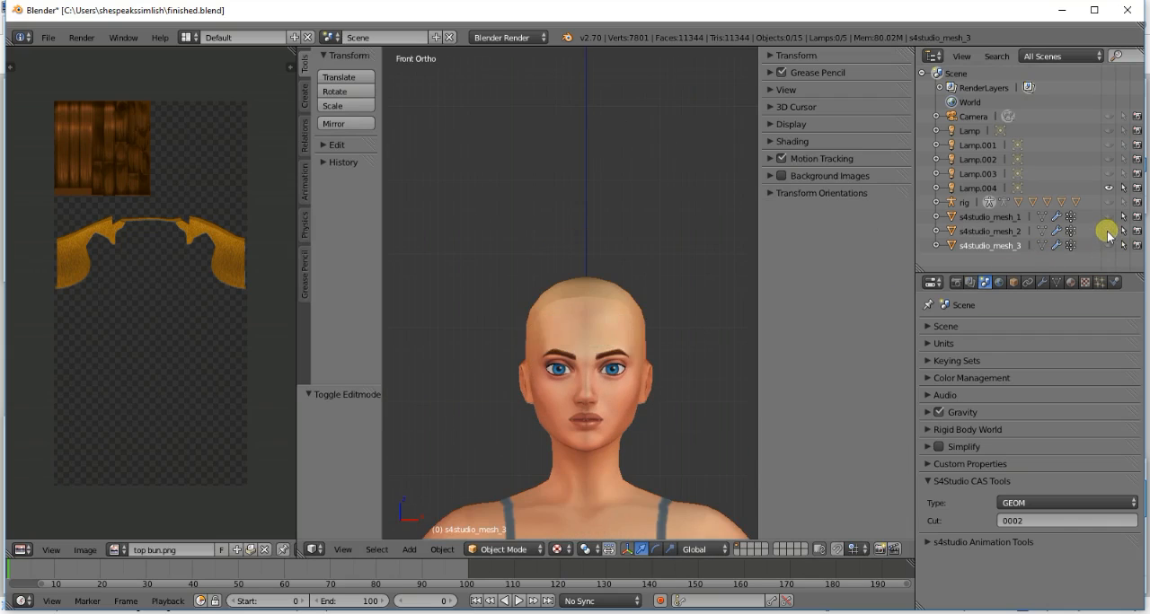
left_click(1108, 231)
middle_click_drag(553, 386, 622, 430)
scroll(623, 429, "up", 1)
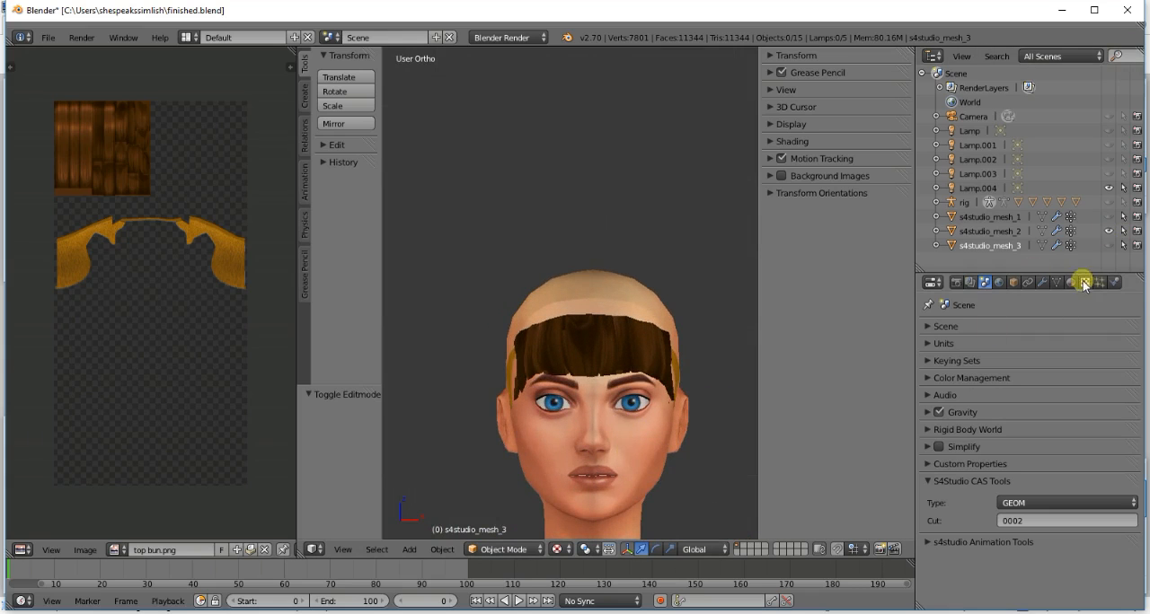
- Open s4studio_mesh_2 in Edit Mode, load top bun.png behind its UVs, and clear the mesh selection
left_click(1021, 230)
left_click(1042, 233)
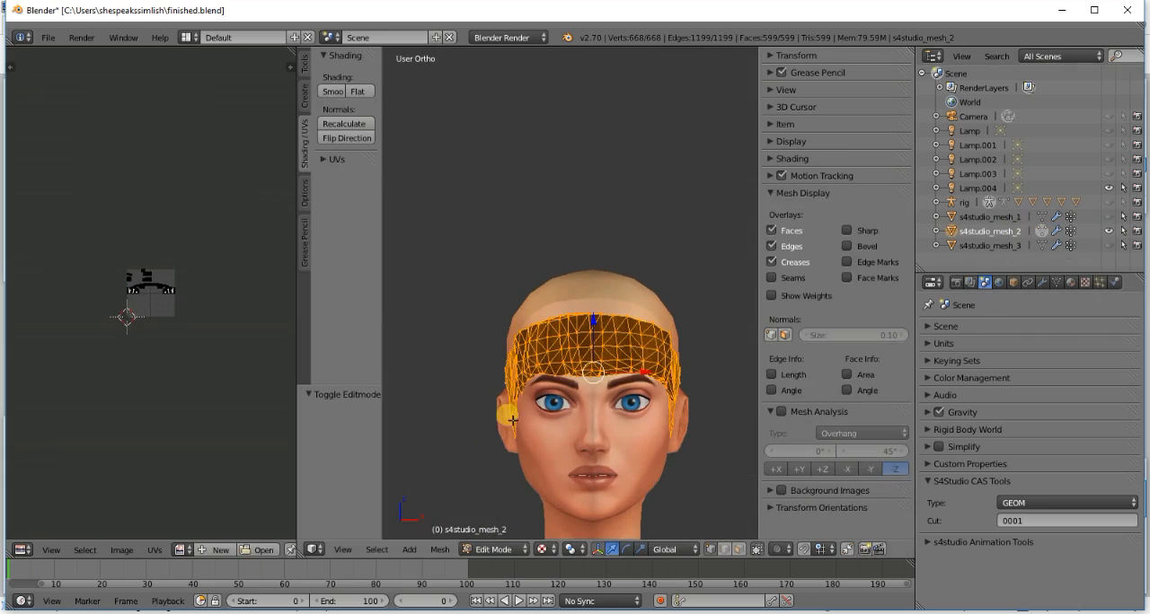
left_click(261, 550)
double_click(45, 133)
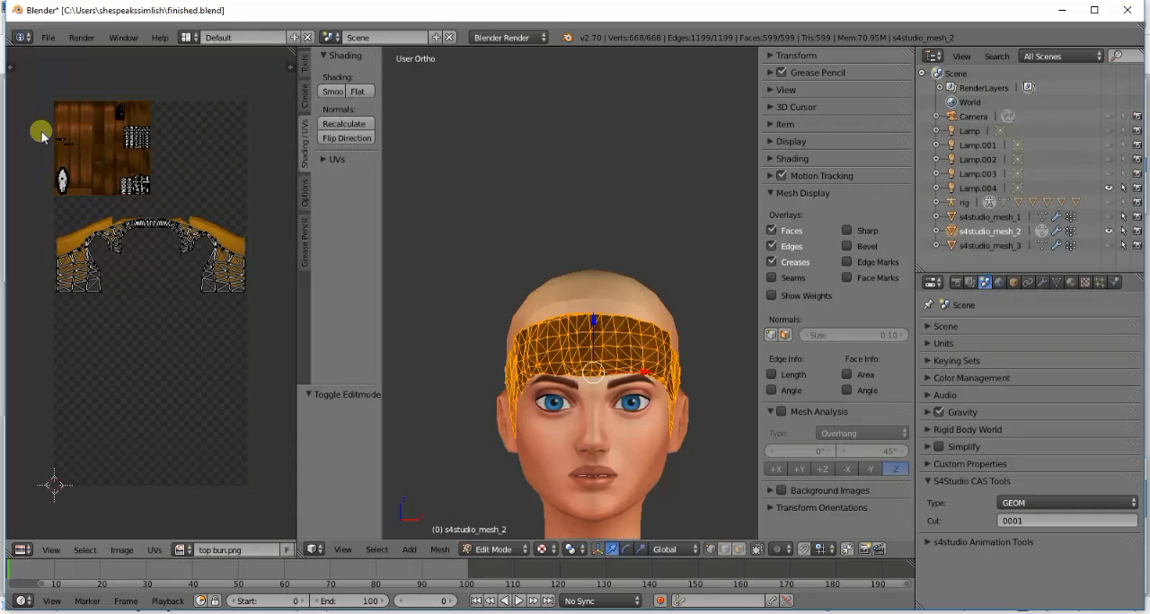
key("a")
key("a")
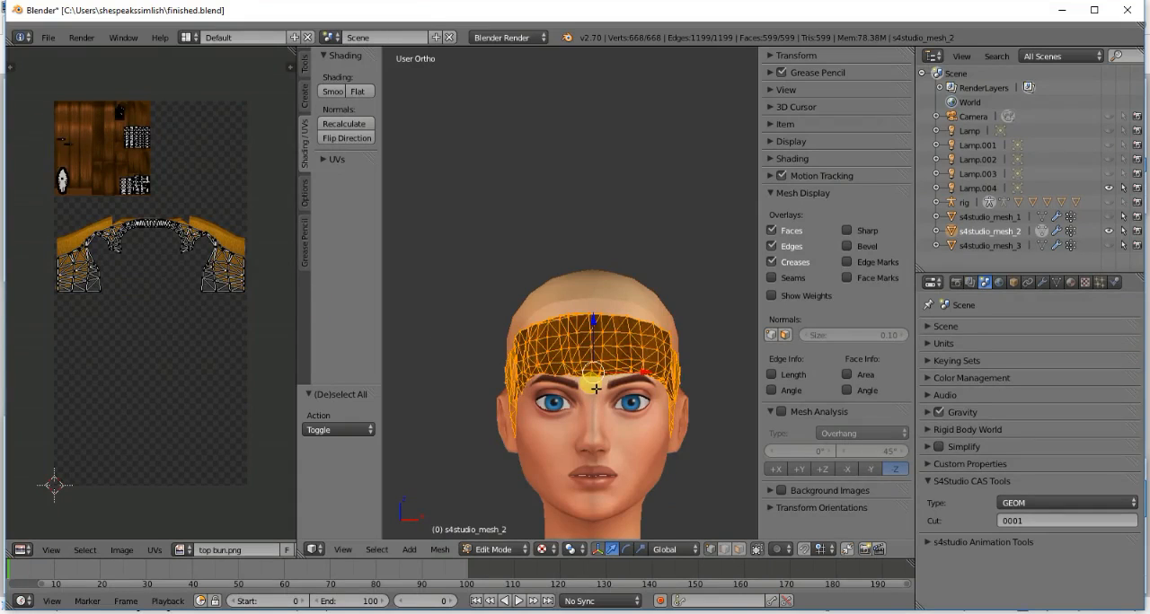
key("a")
- Select all linked fringe pieces of s4studio_mesh_2, move their UV islands left and up onto the lighter straight strands, and preview the texture
scroll(591, 382, "up", 3)
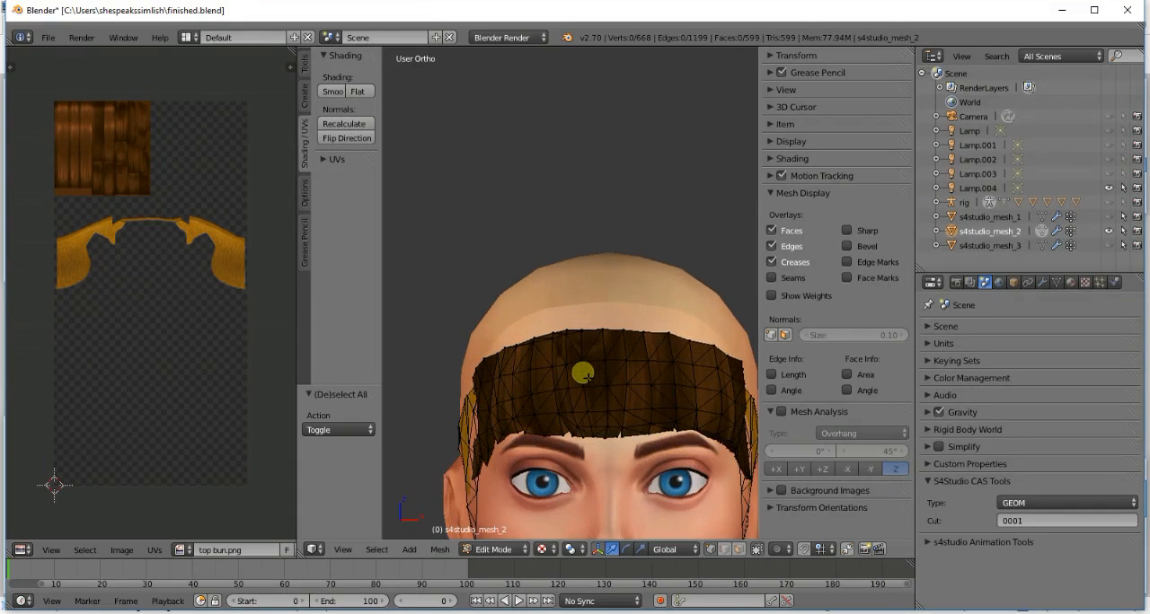
scroll(587, 377, "down", 1)
key("l")
key("l")
key("l")
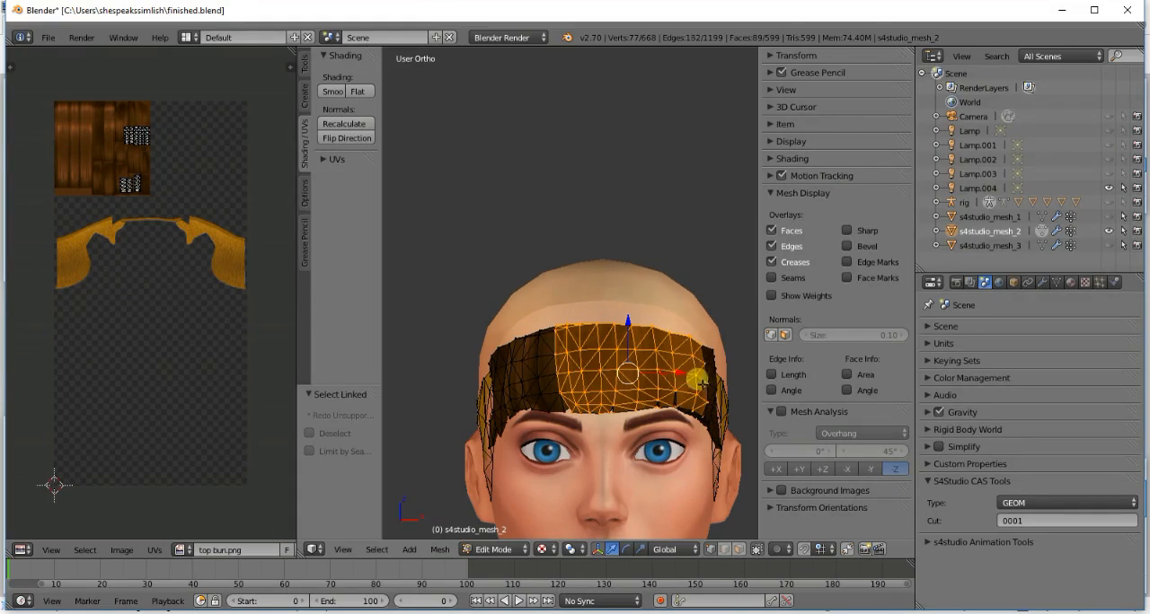
key("l")
key("l")
key("l")
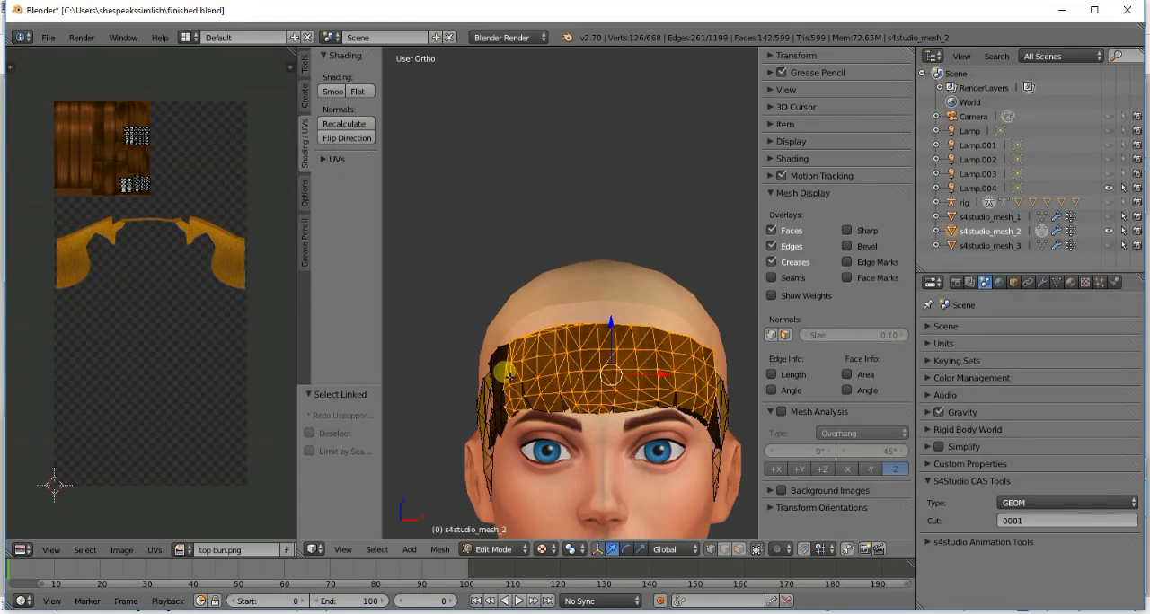
key("l")
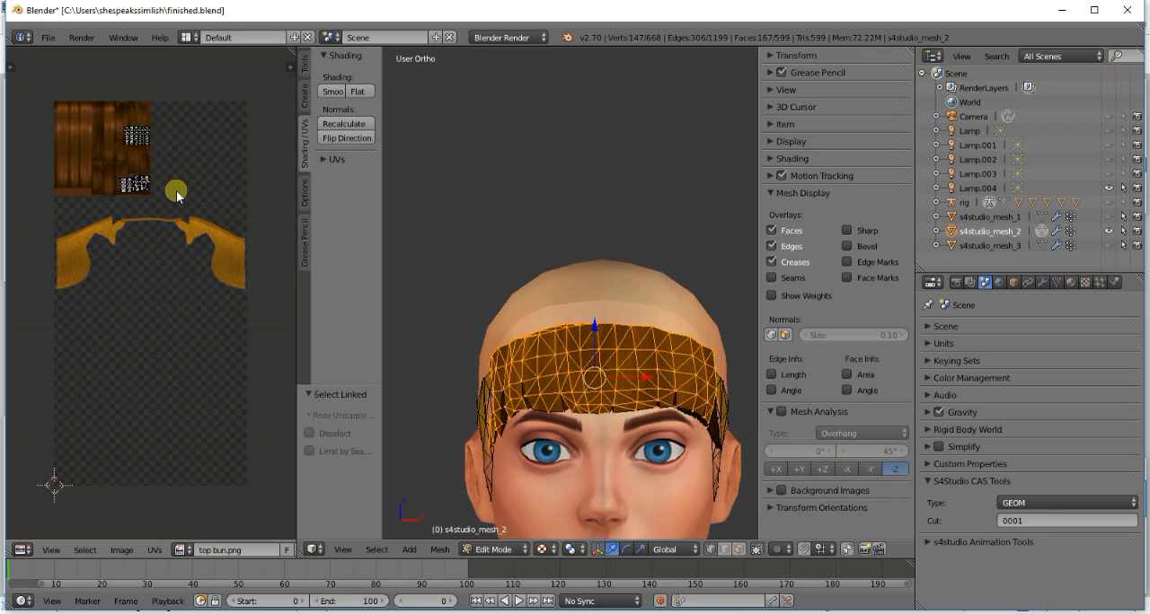
key("a")
key("g")
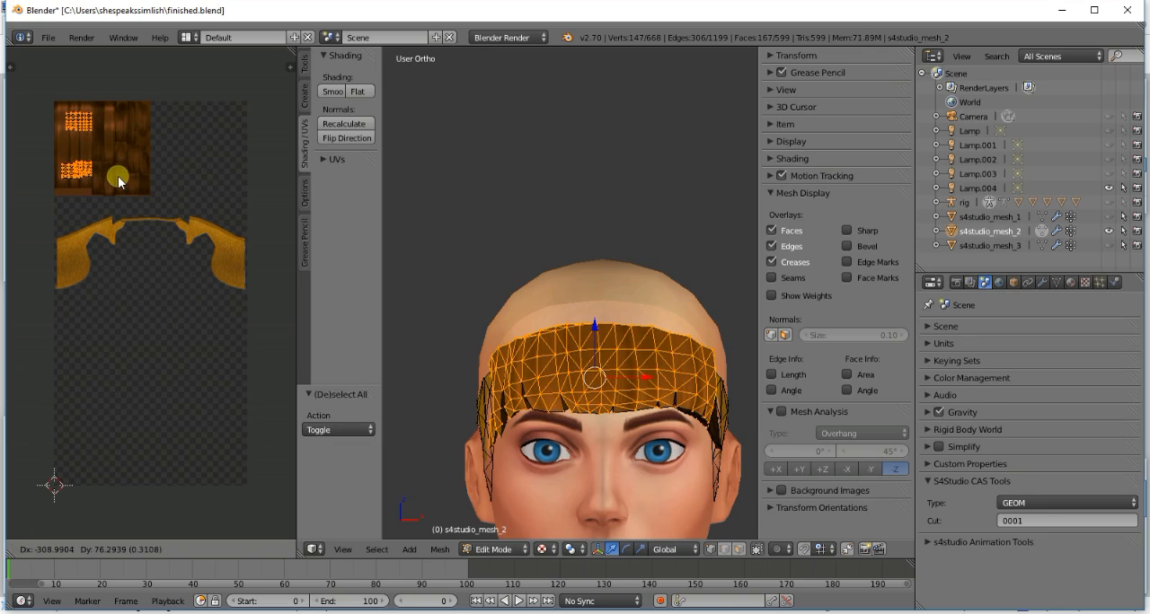
left_click(113, 174)
key("a")
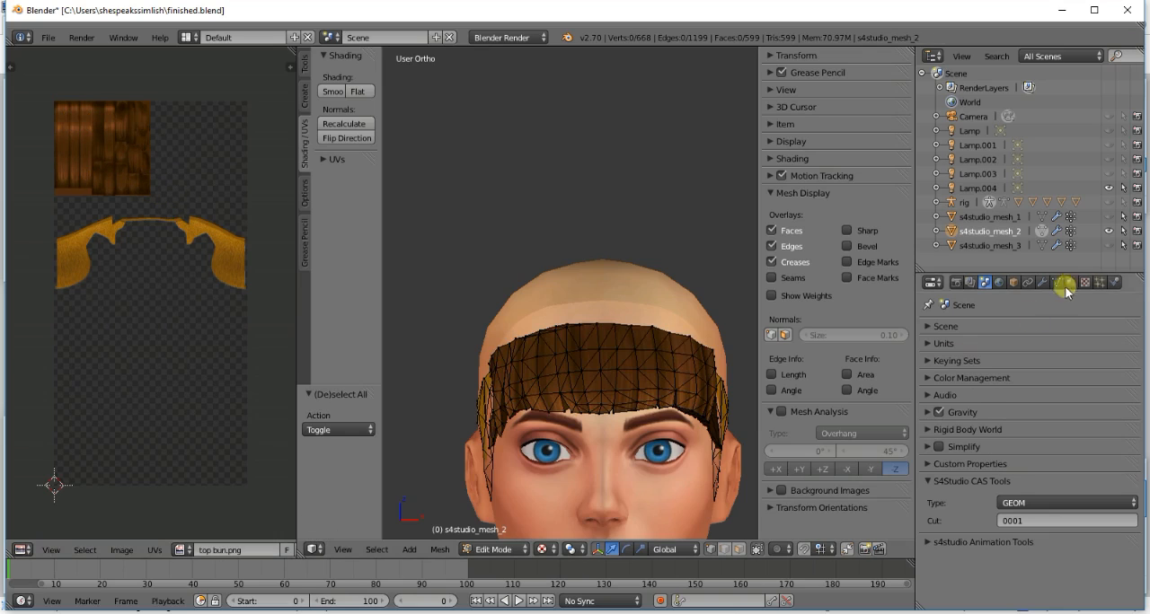
left_click(1040, 232)
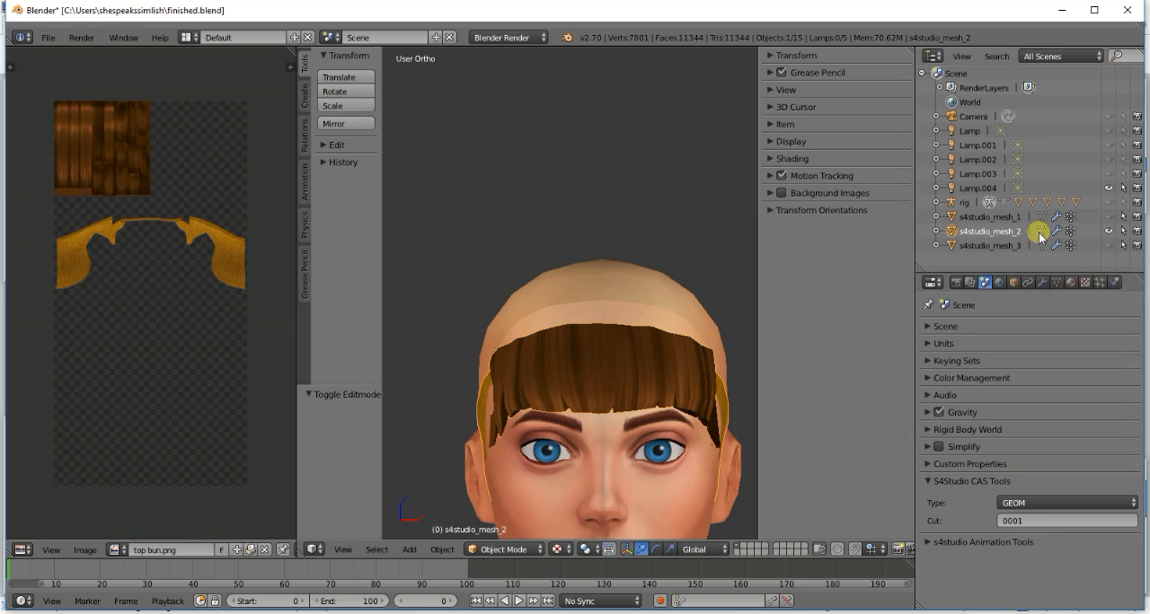
- Open s4studio_mesh_2 in Edit Mode and select the small linked strand pieces along the fringe's lower edge and both sides
left_click(1039, 234)
scroll(528, 420, "down", 9, "shift")
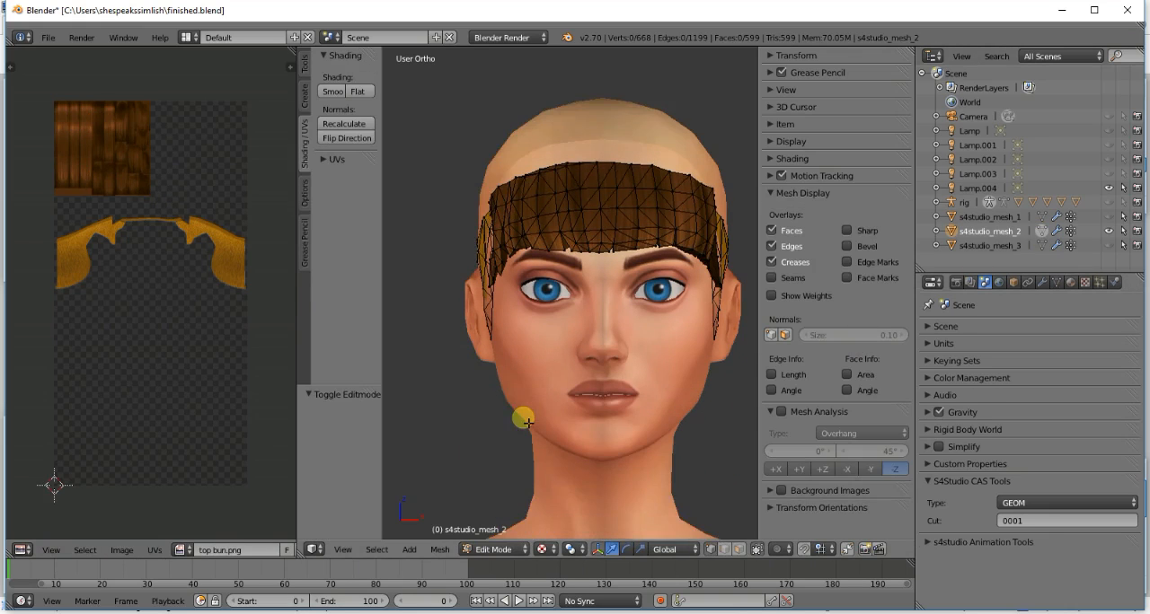
scroll(527, 421, "up", 4)
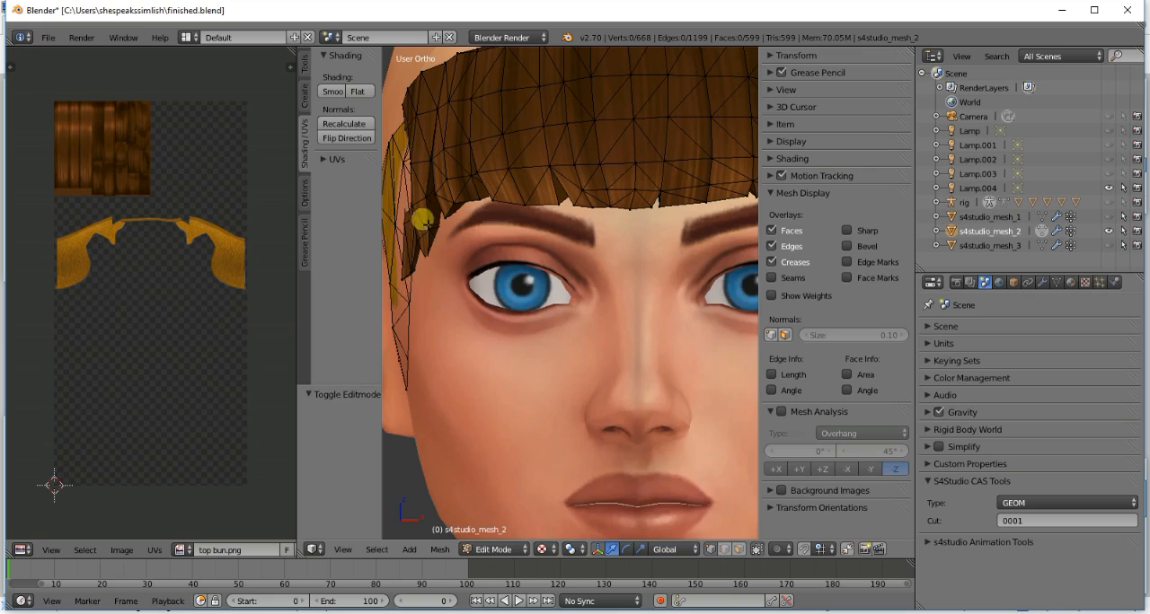
key("l")
key("a")
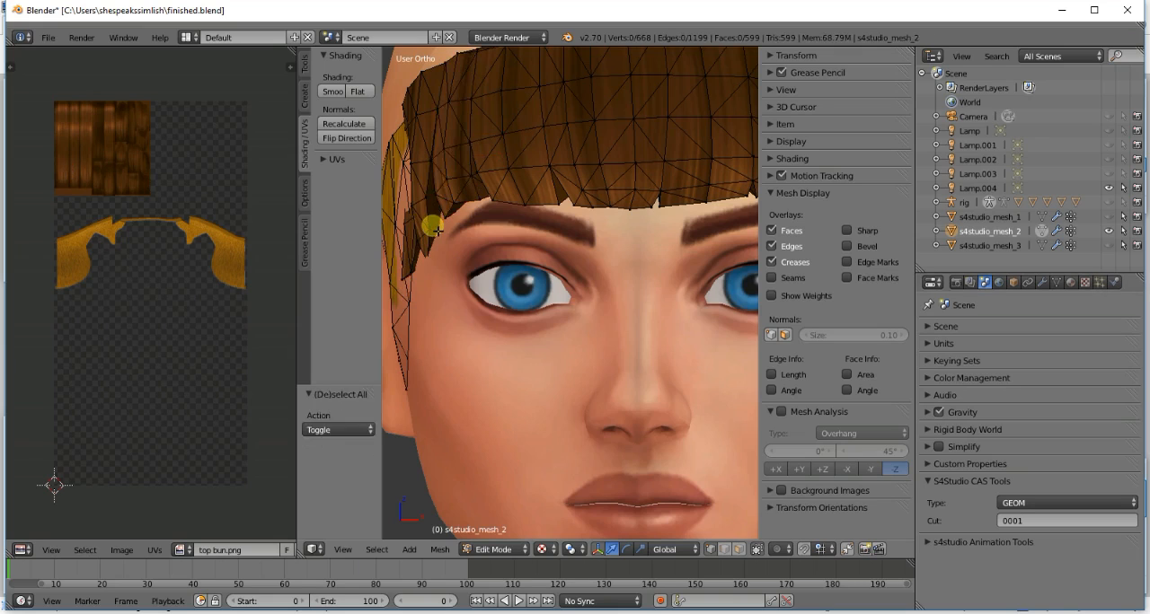
key("l")
middle_click_drag(436, 225, 653, 250)
scroll(654, 251, "up", 2)
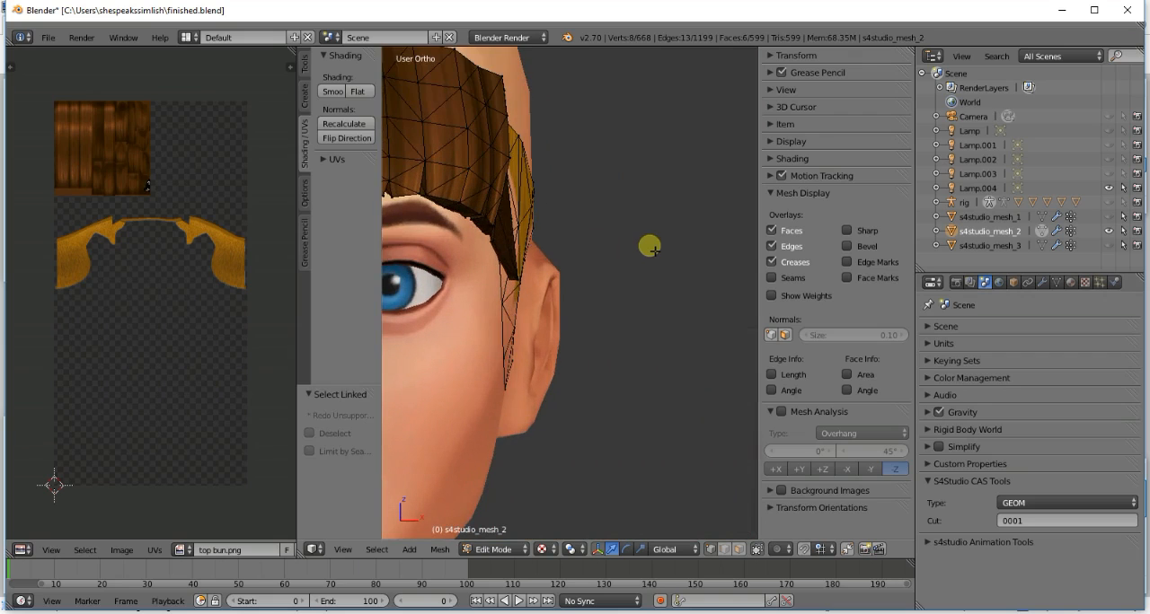
key("l")
key("l")
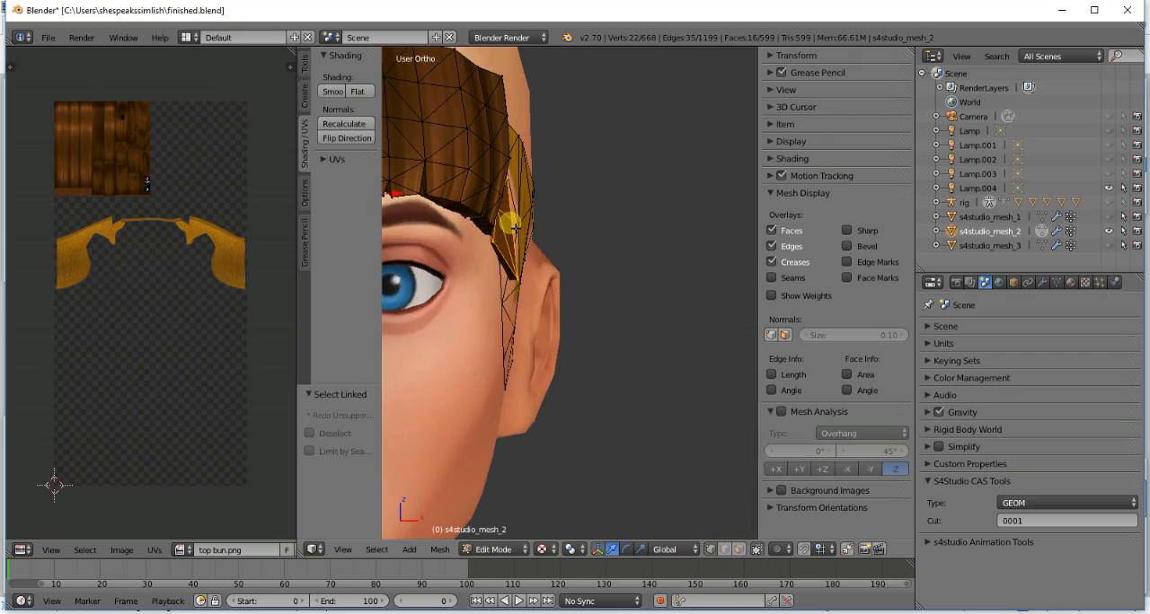
key("l")
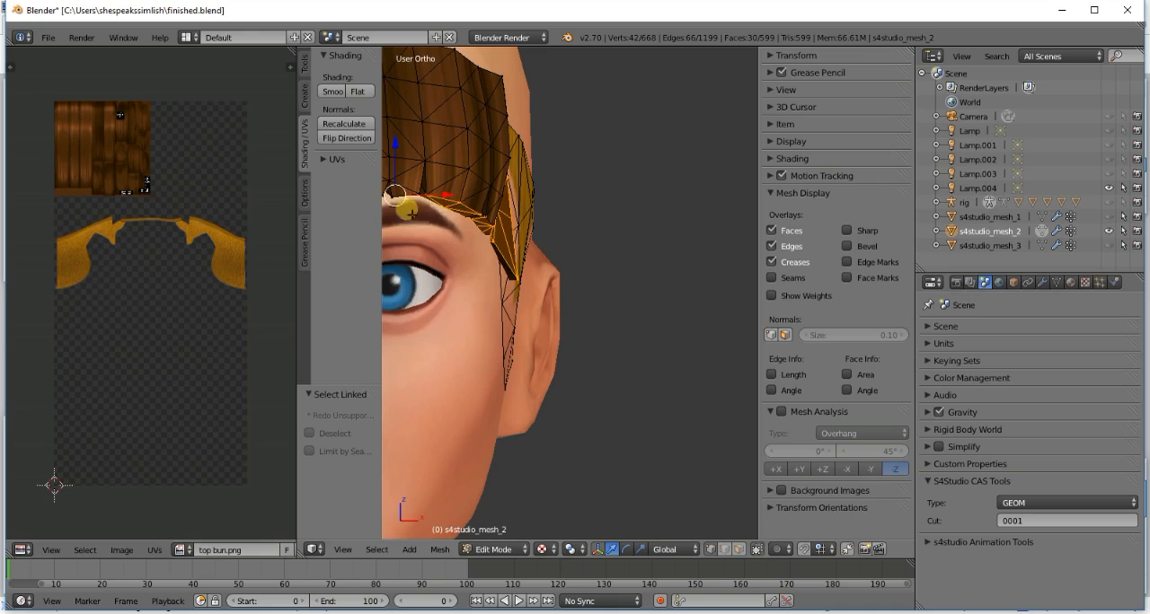
- Box-select the small strand pieces' UV islands and move them left onto the lighter straight strands of top bun.png
scroll(180, 224, "down", 1)
key("b")
left_click_drag(111, 134, 158, 243)
key("g")
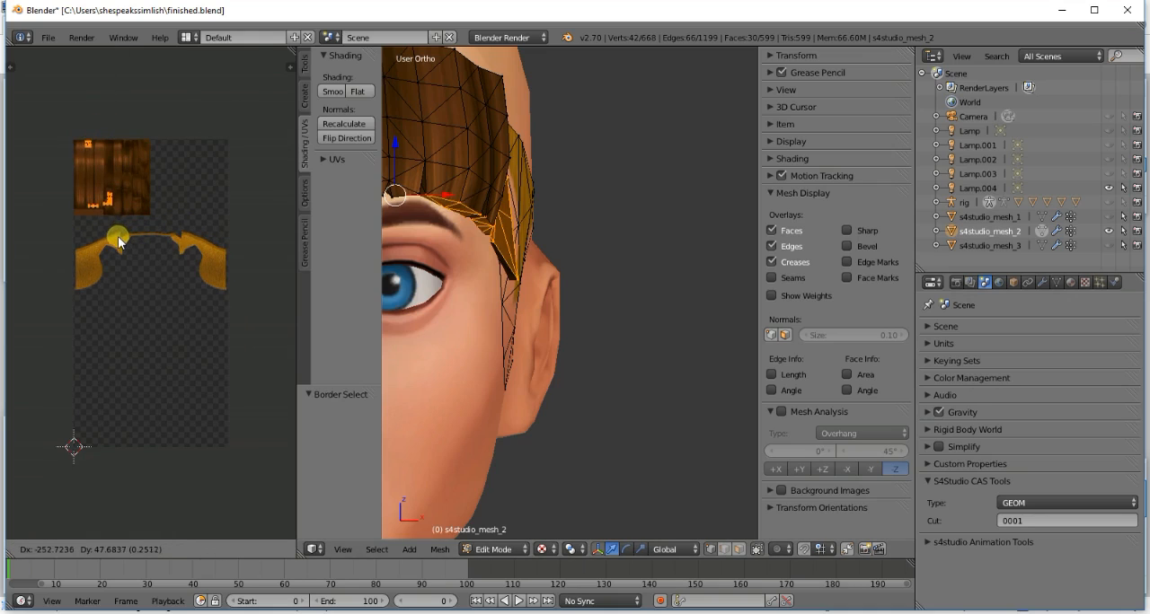
left_click(111, 241)
key("a")
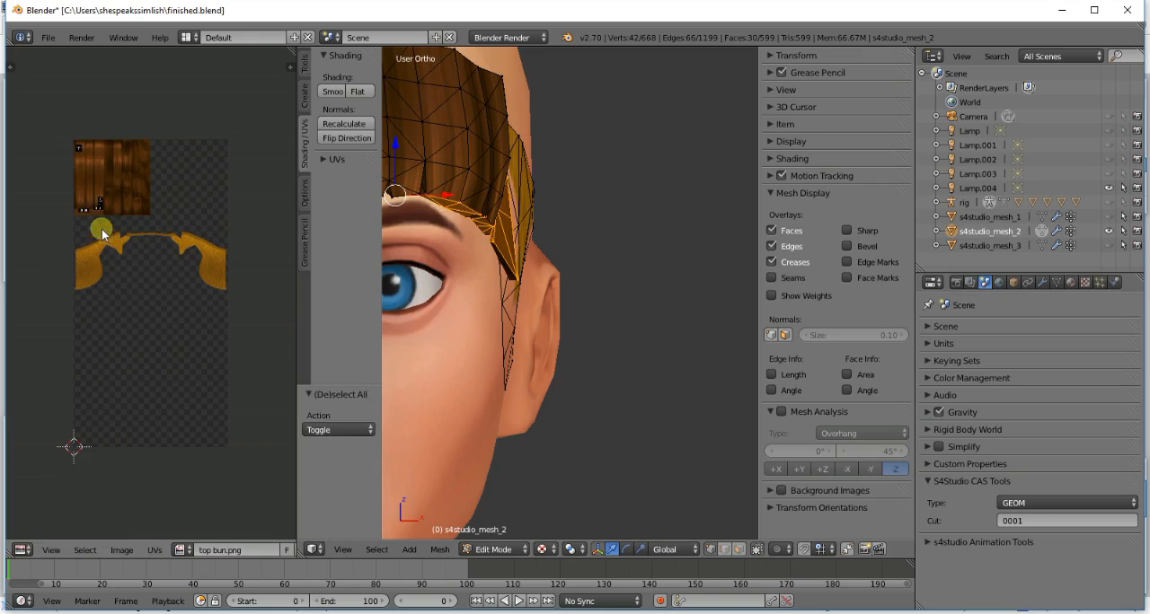
- Select only the lower group of those UV islands, shift it about -0.019 in X and 0.075 in Y, and clear the mesh selection
key("b")
left_click_drag(62, 180, 116, 223)
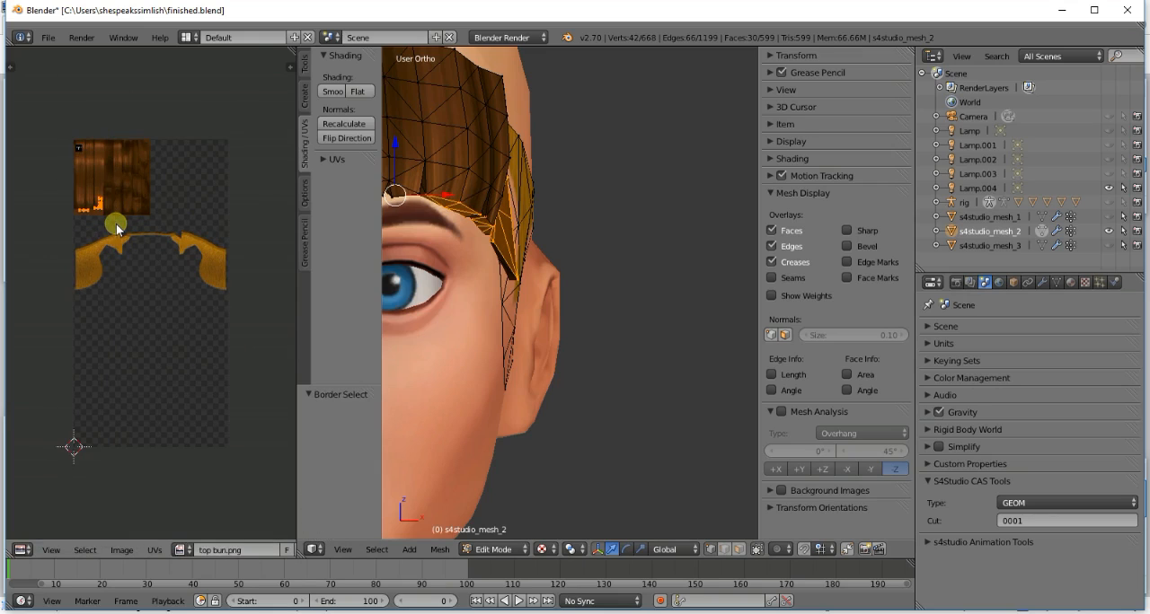
key("g")
left_click(113, 212)
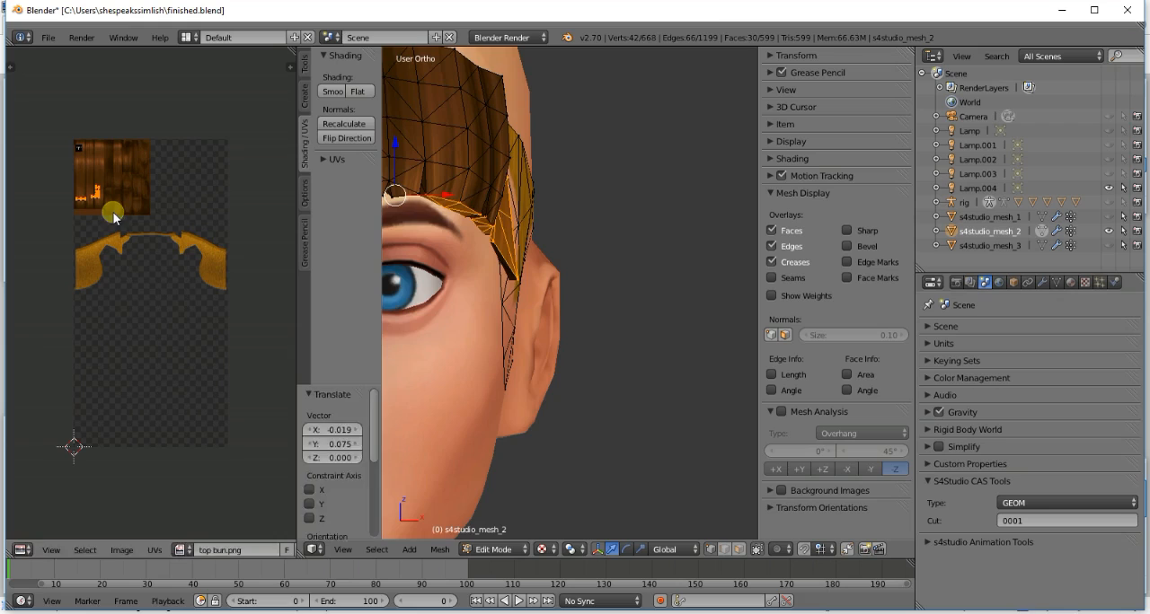
key("a")
- Return s4studio_mesh_2 to Object Mode and preview the retextured fringe from the front
scroll(568, 222, "down", 4)
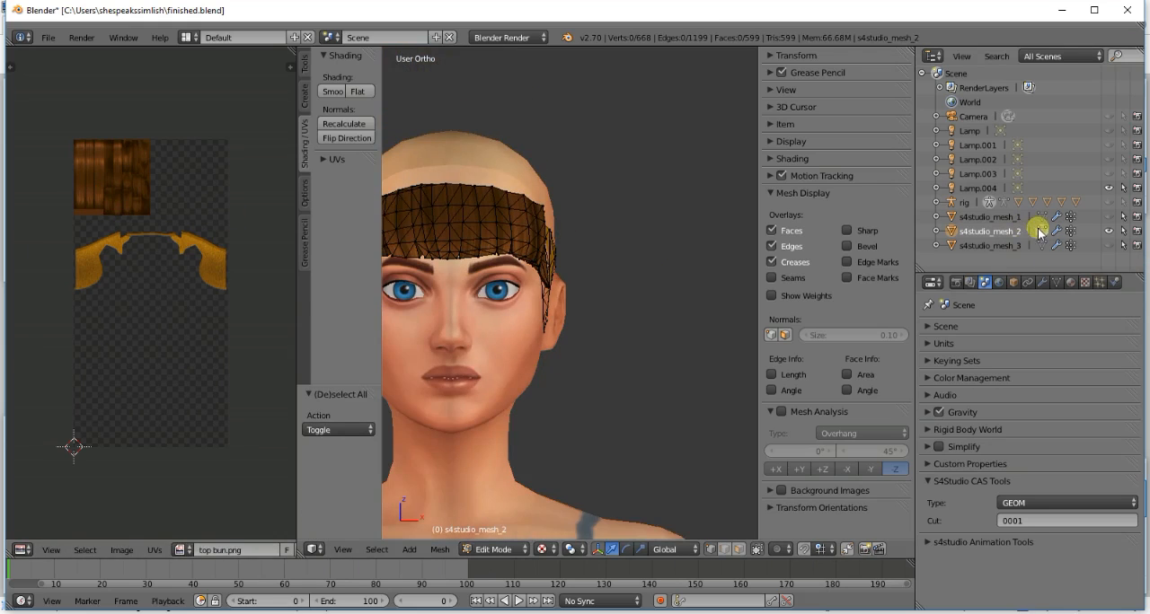
key("Tab")
scroll(577, 314, "down", 3, "ctrl")
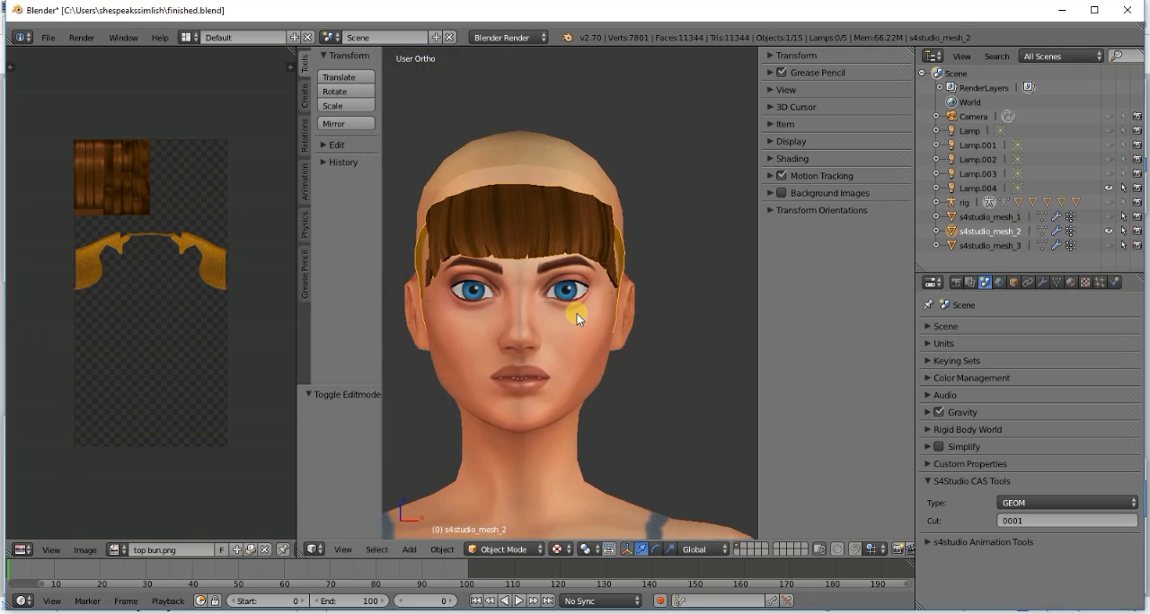
scroll(577, 314, "up", 4)
scroll(574, 285, "down", 5)
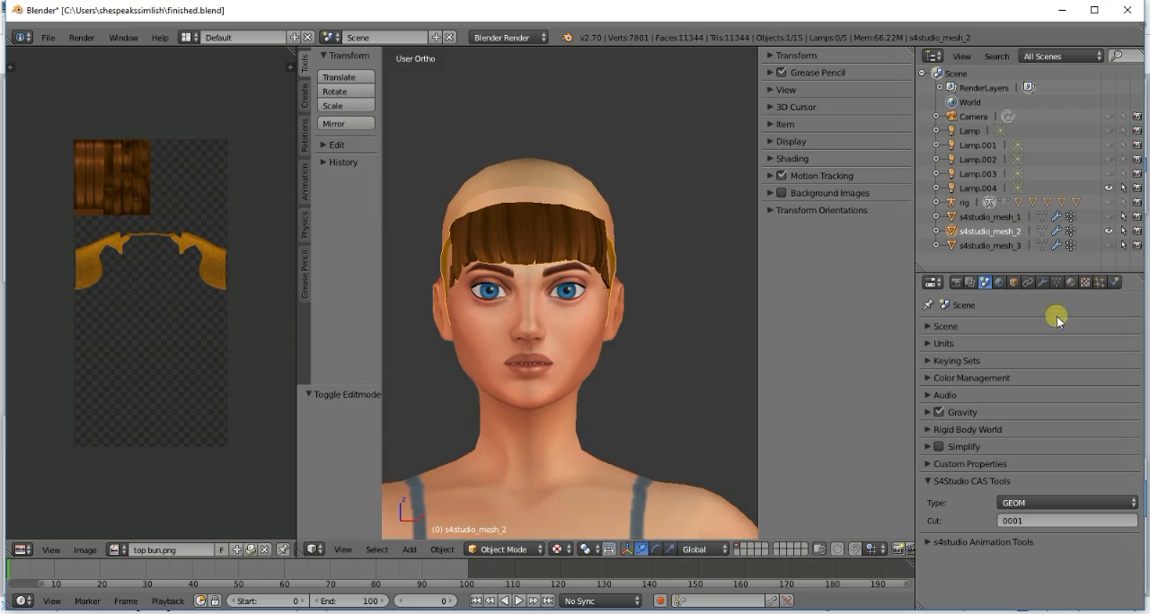
- Show s4studio_mesh_1 and s4studio_mesh_3 again alongside the fringe and save over finished.blend
left_click(1109, 245)
key("ctrl+s")
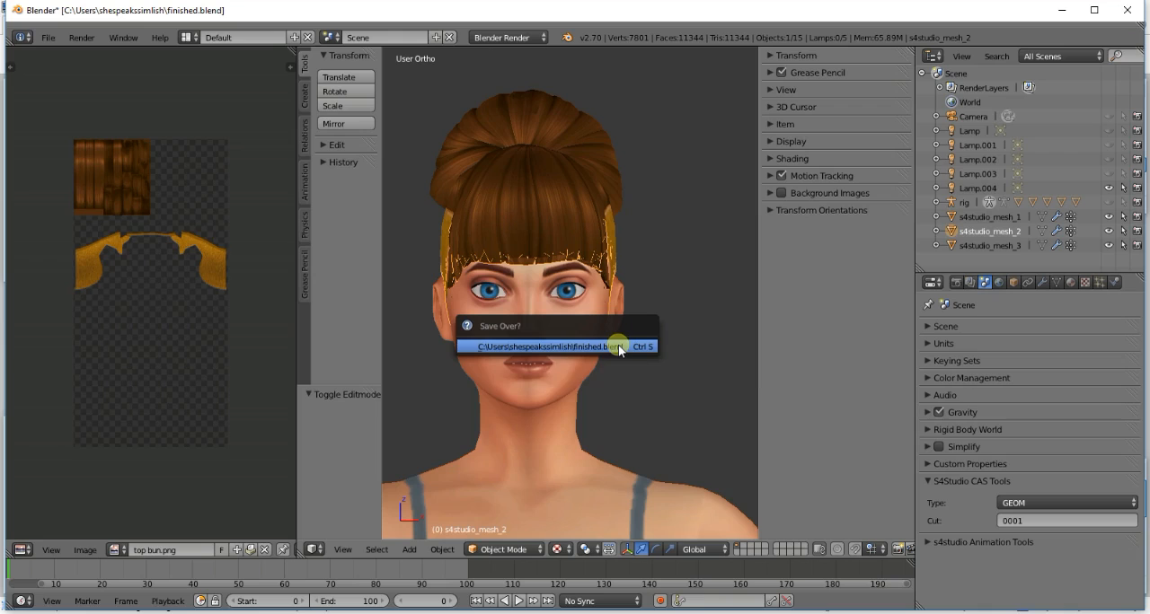
left_click(618, 345)
- Switch to Sims 4 Studio and import finished.blend as the LOD 0 mesh of the tutorial top bun package
key("alt+Tab")
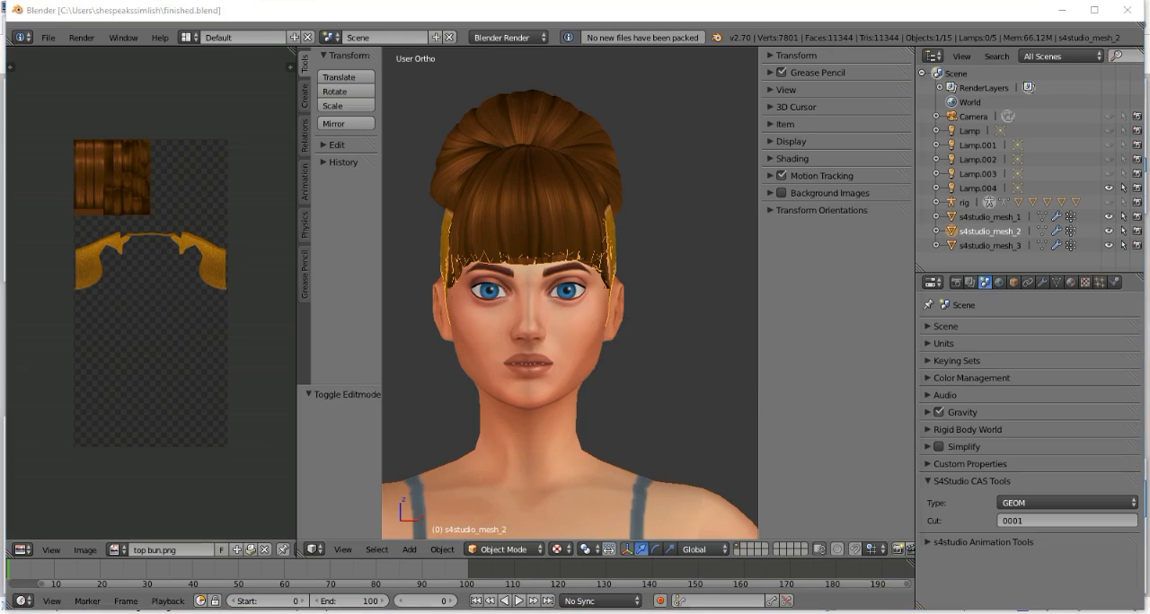
left_click(774, 320)
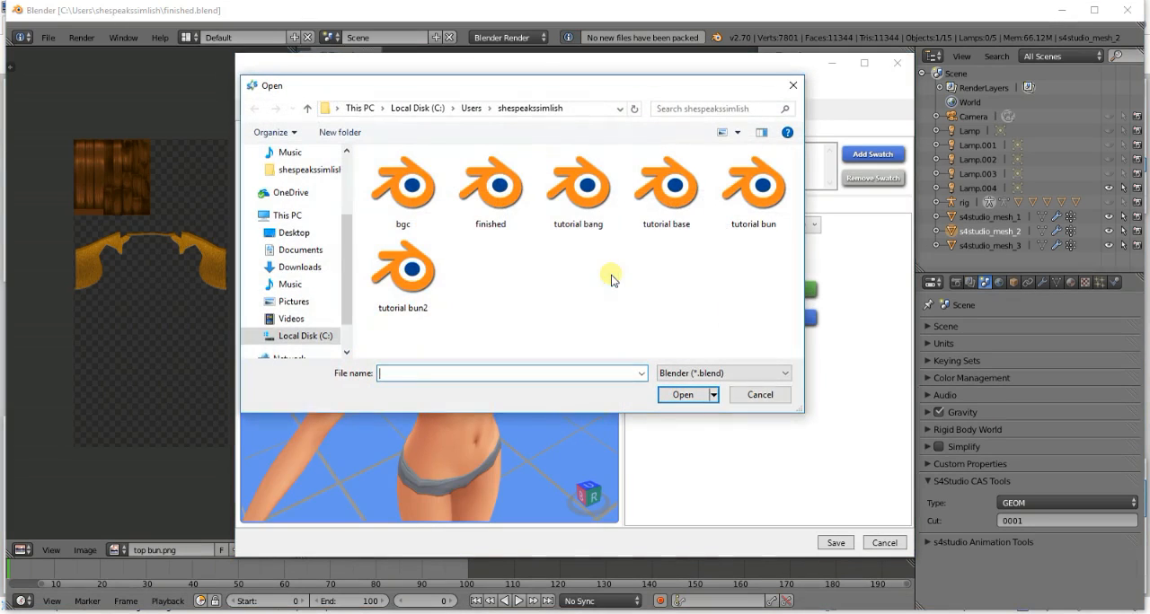
left_click(519, 198)
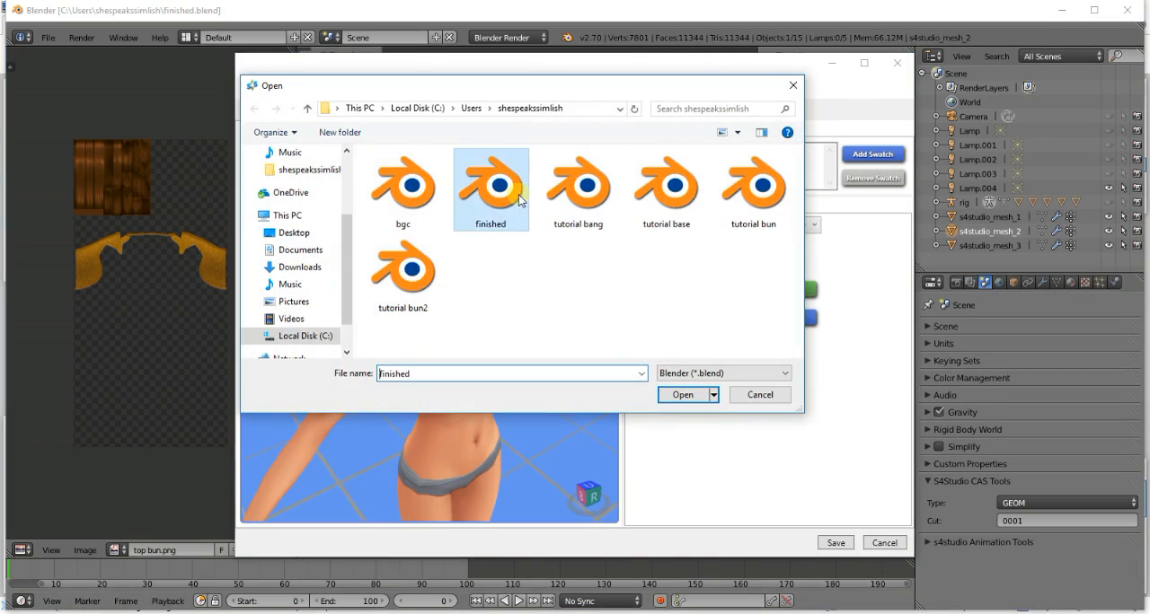
double_click(506, 194)
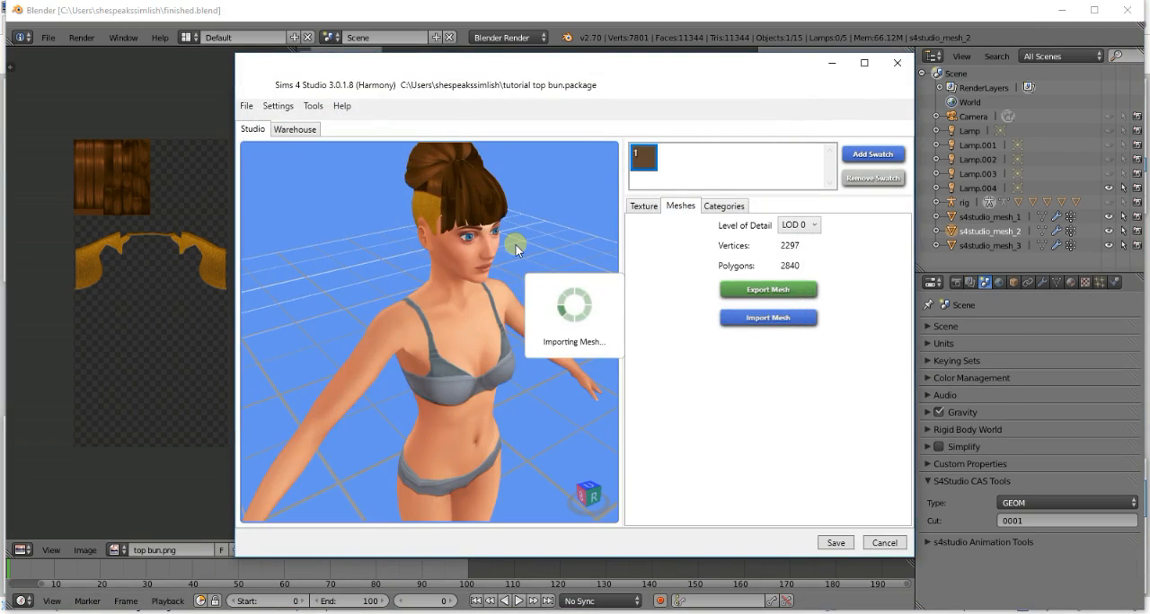
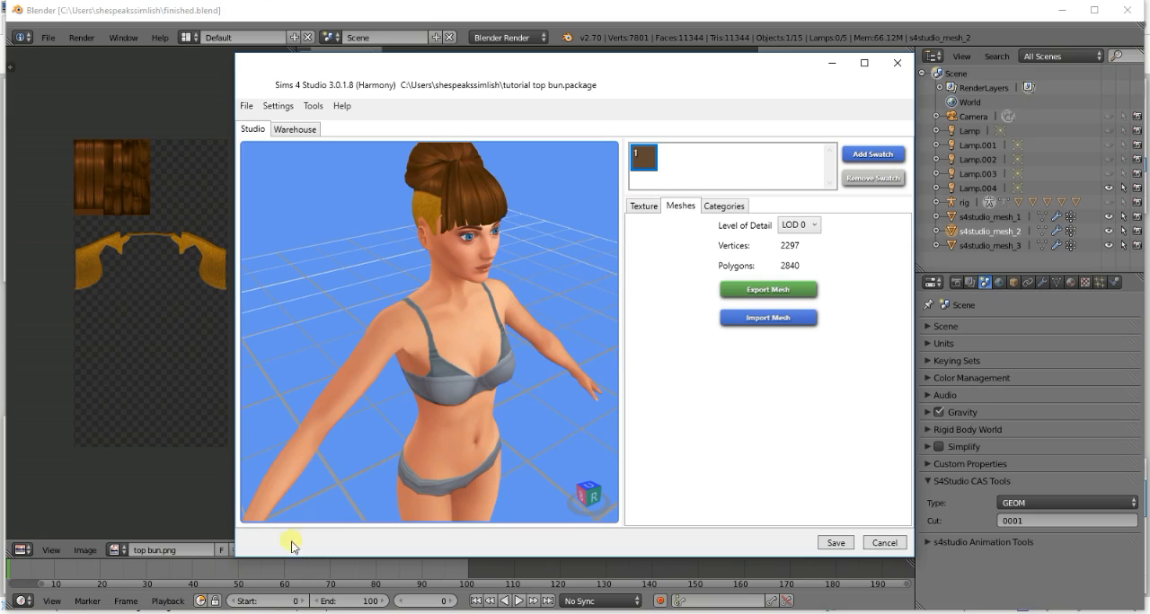
- Switch to top bun.png in paint.net and adjust the selected hairline piece to saturation 79 and lightness -69
mouse_move(167, 610)
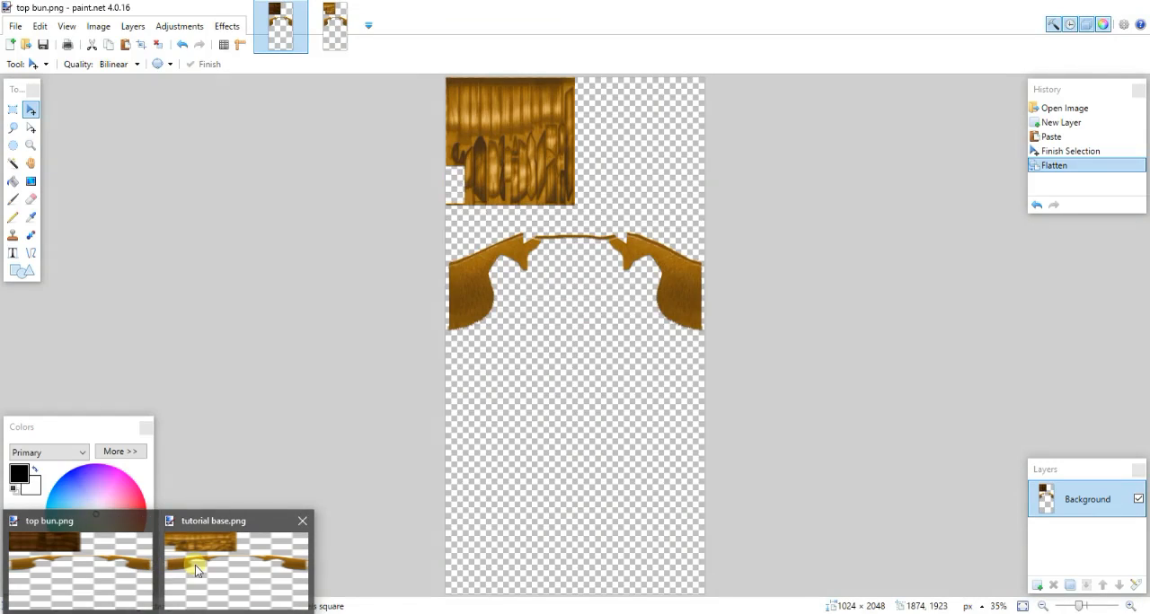
left_click(195, 565)
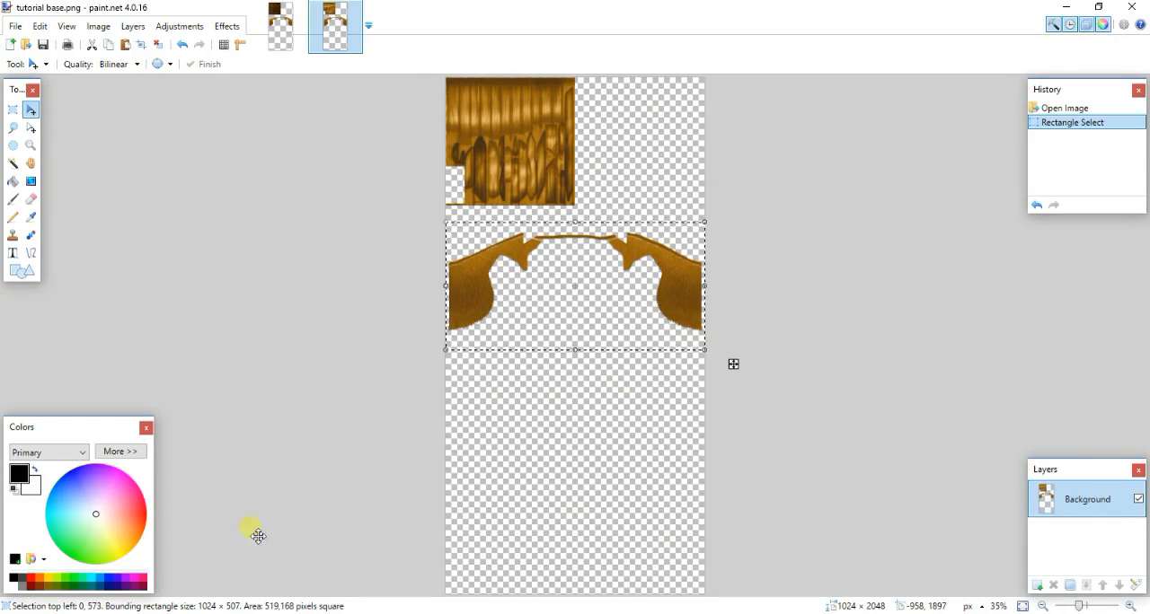
left_click(292, 16)
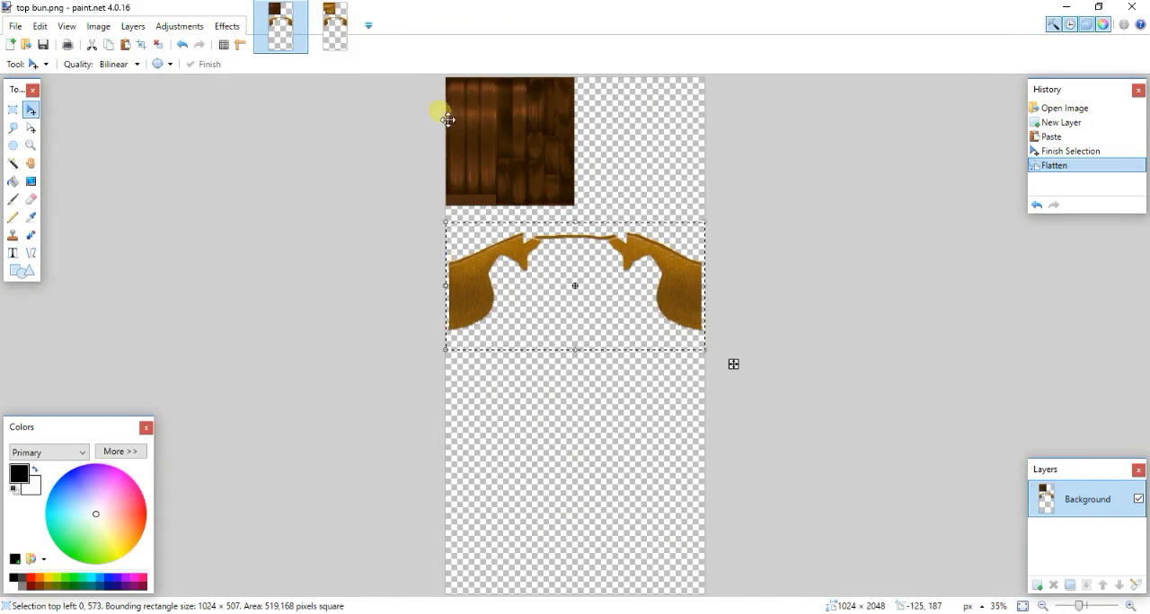
left_click(179, 26)
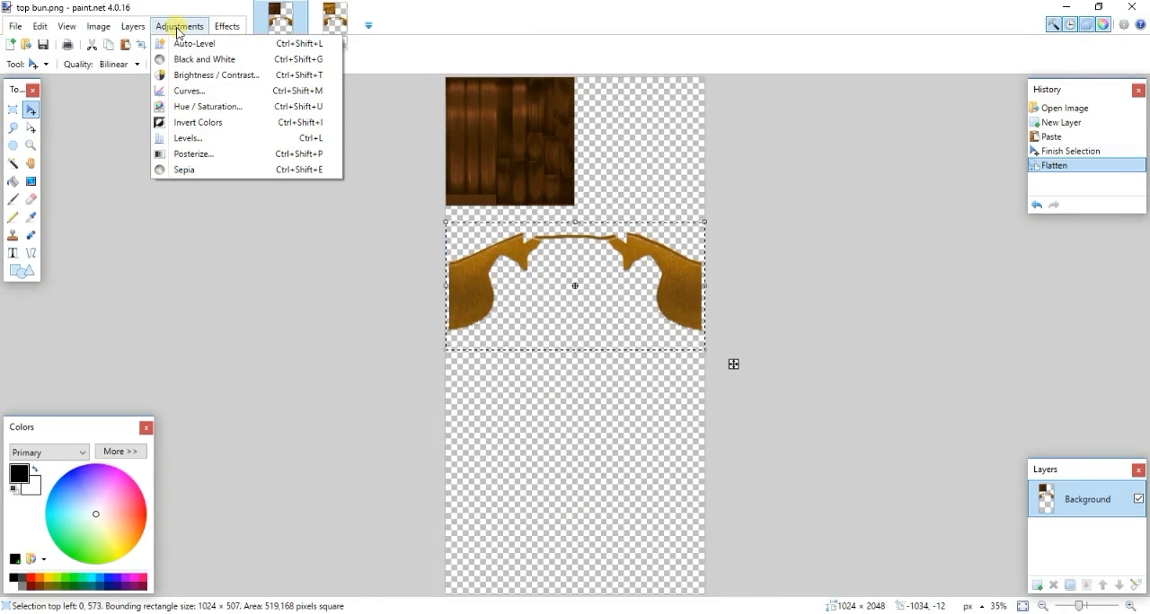
left_click(224, 106)
left_click_drag(554, 236, 260, 260)
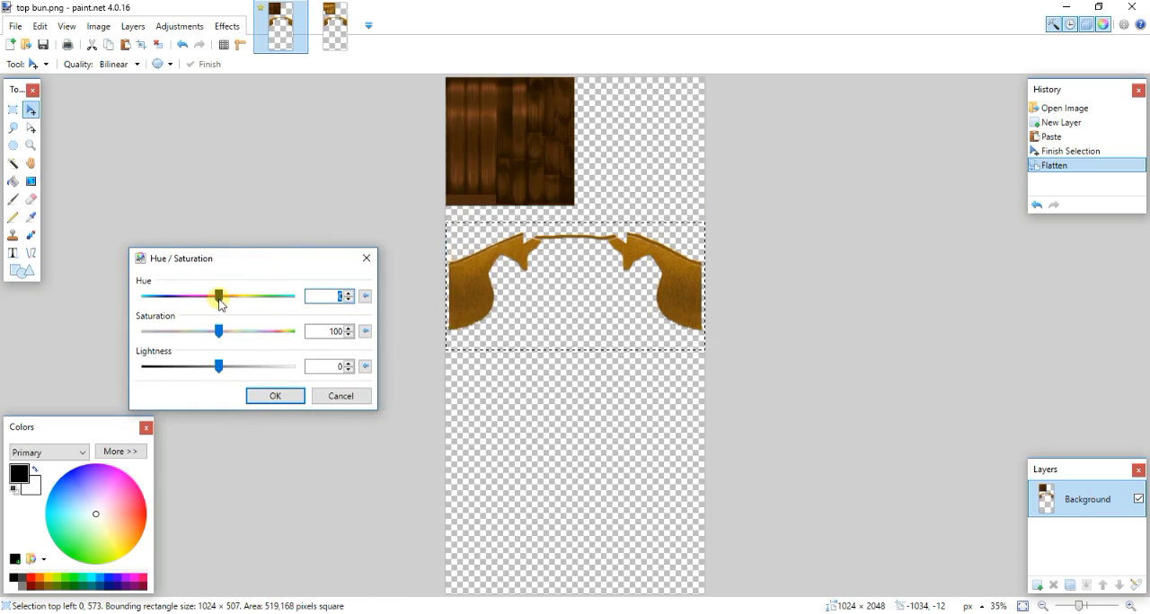
left_click_drag(220, 304, 173, 338)
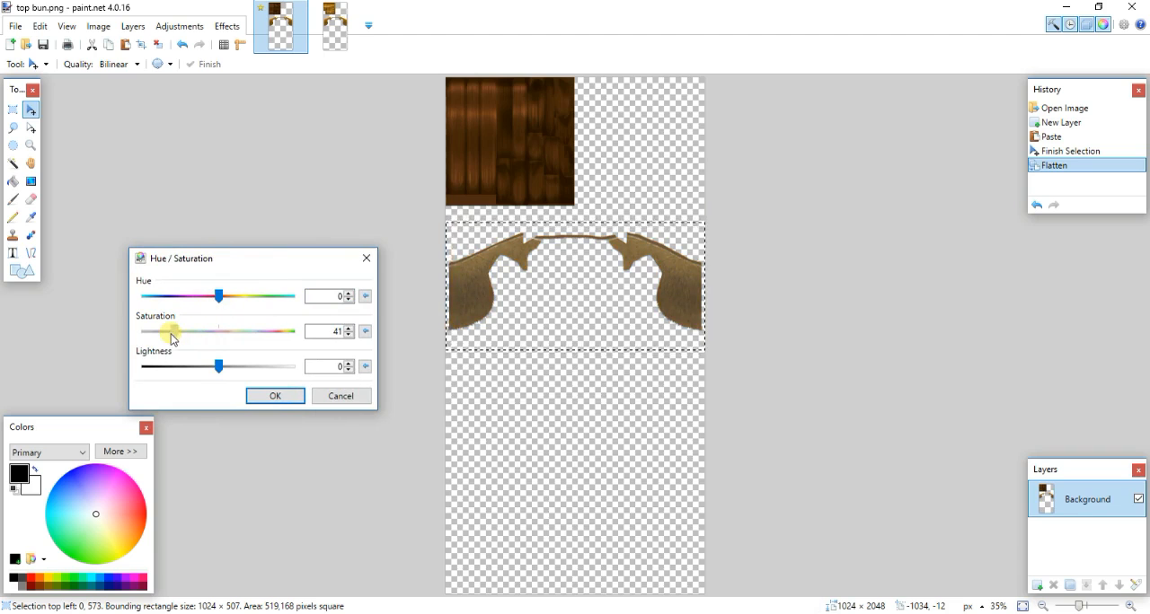
left_click_drag(219, 368, 178, 377)
left_click(274, 400)
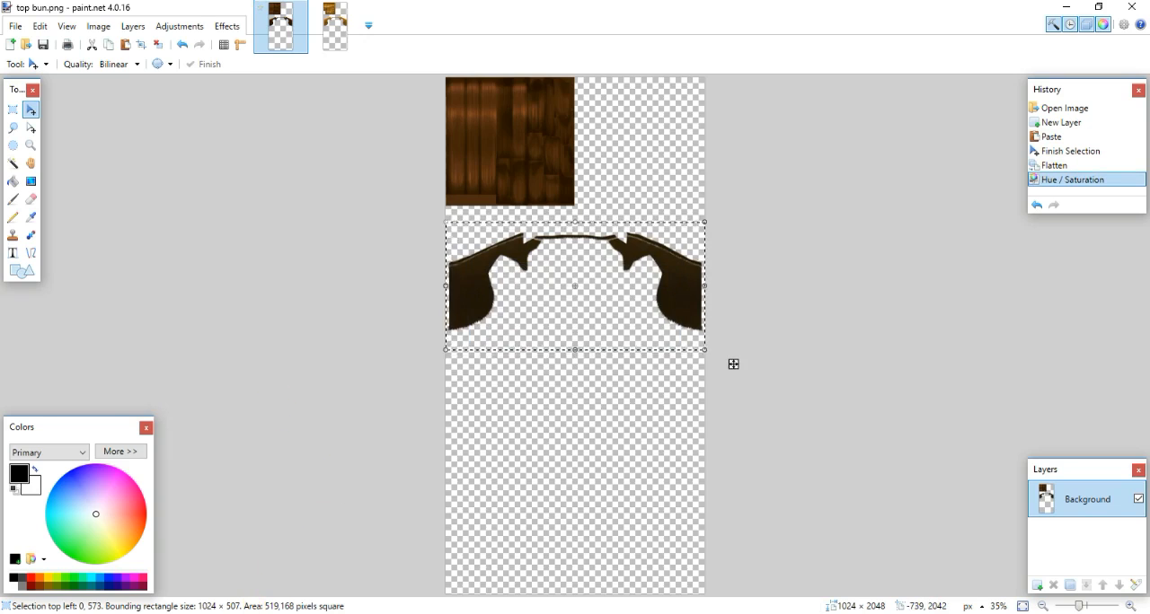
- Switch to Sims 4 Studio, import the top bun image as the diffuse texture, and preview it on the model
key("alt+Tab")
left_click(644, 209)
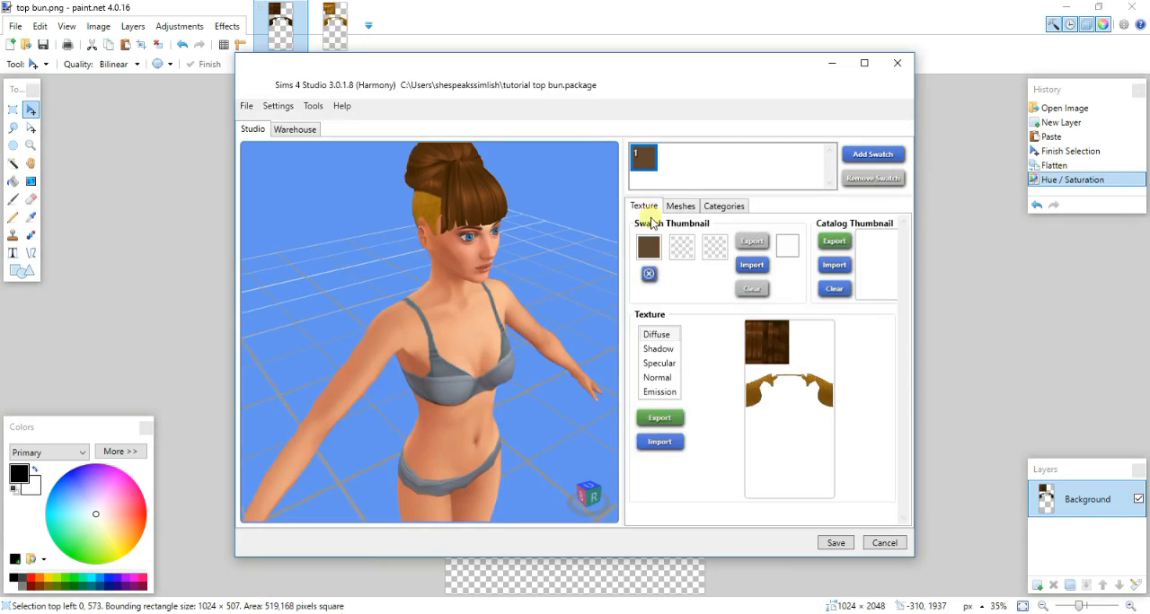
left_click(659, 441)
left_click(414, 188)
double_click(413, 186)
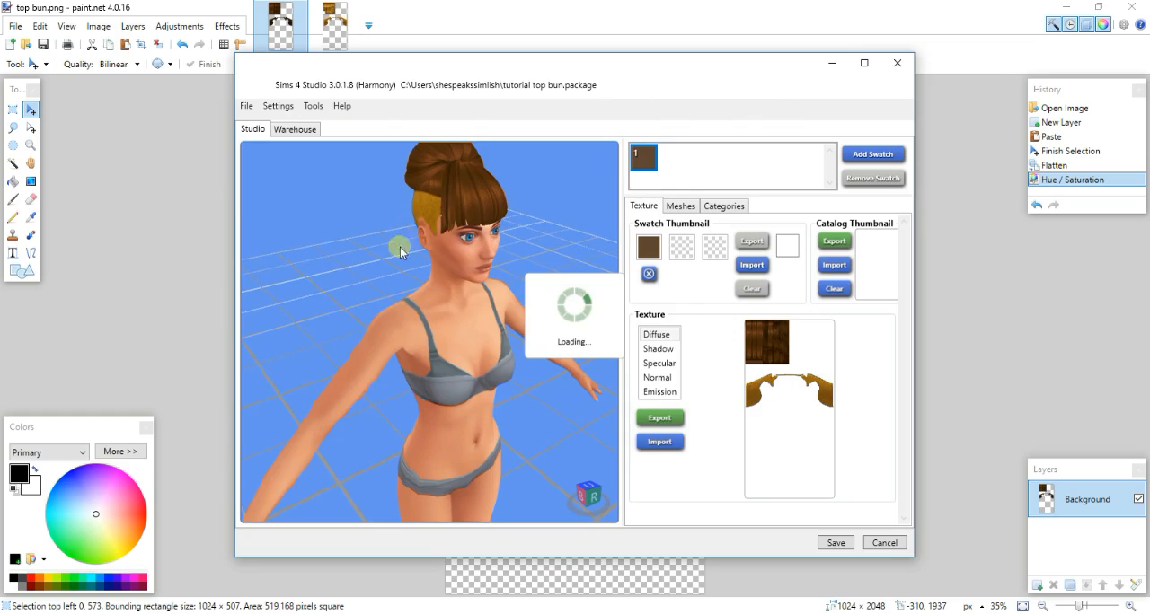
mouse_move(341, 314)
left_mouse_down()
mouse_move(533, 297)
mouse_move(584, 305)
mouse_move(829, 82)
left_mouse_up()
left_click(831, 63)
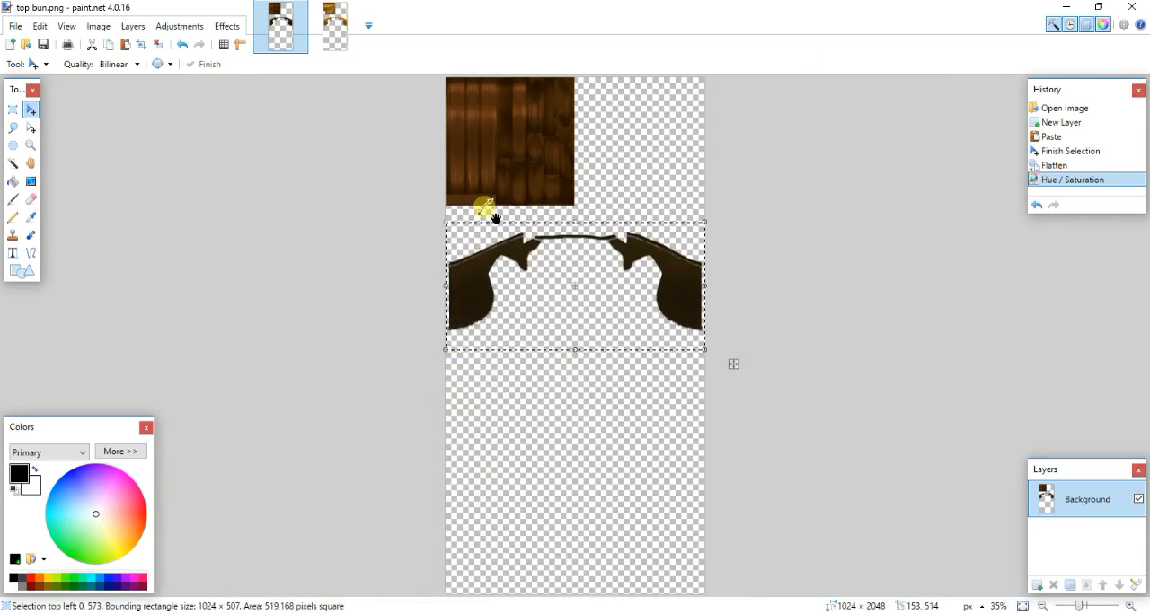
- In paint.net, select the upper hair texture block, about 608 × 554 px, and shift its hue to about -89 with saturation 100 and lightness 0
key("ctrl+z")
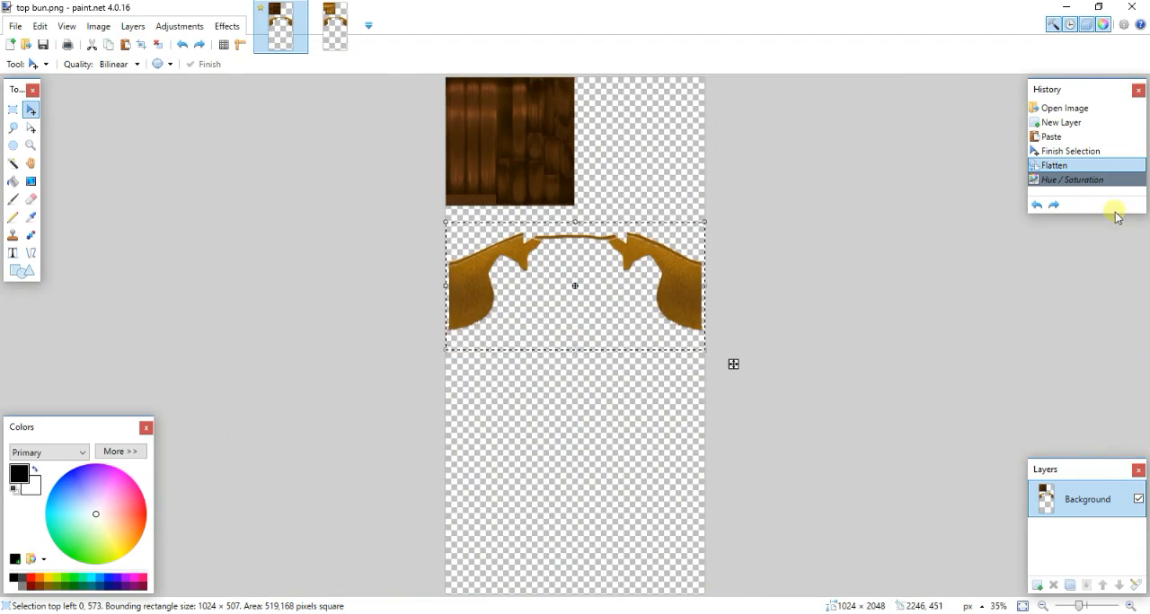
left_click(1106, 181)
left_click(20, 109)
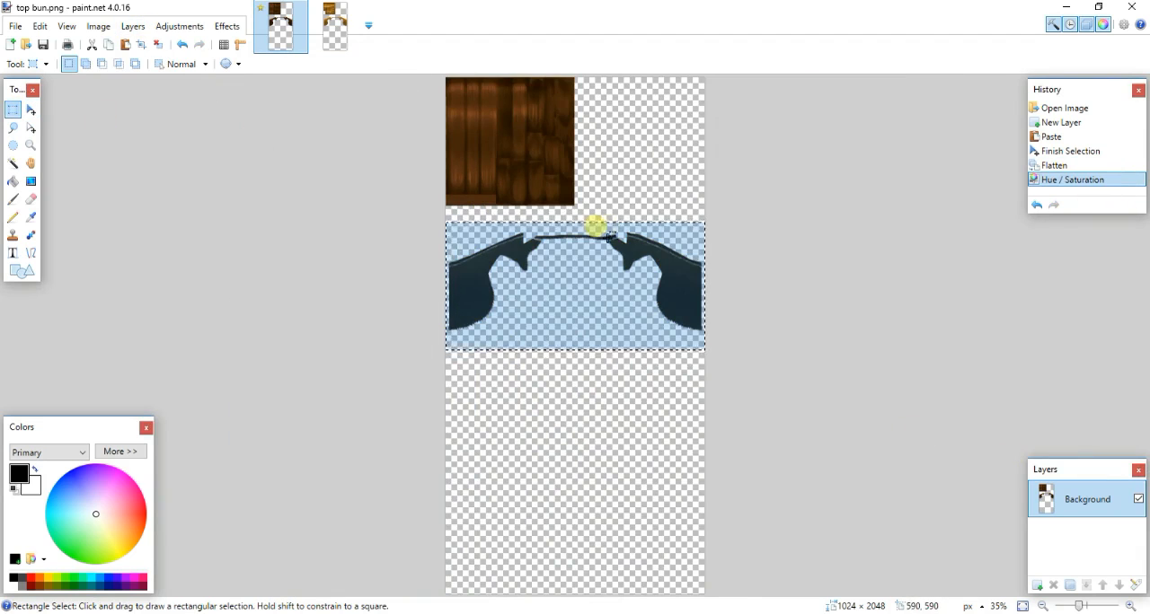
left_click_drag(596, 218, 240, 43)
left_click(175, 26)
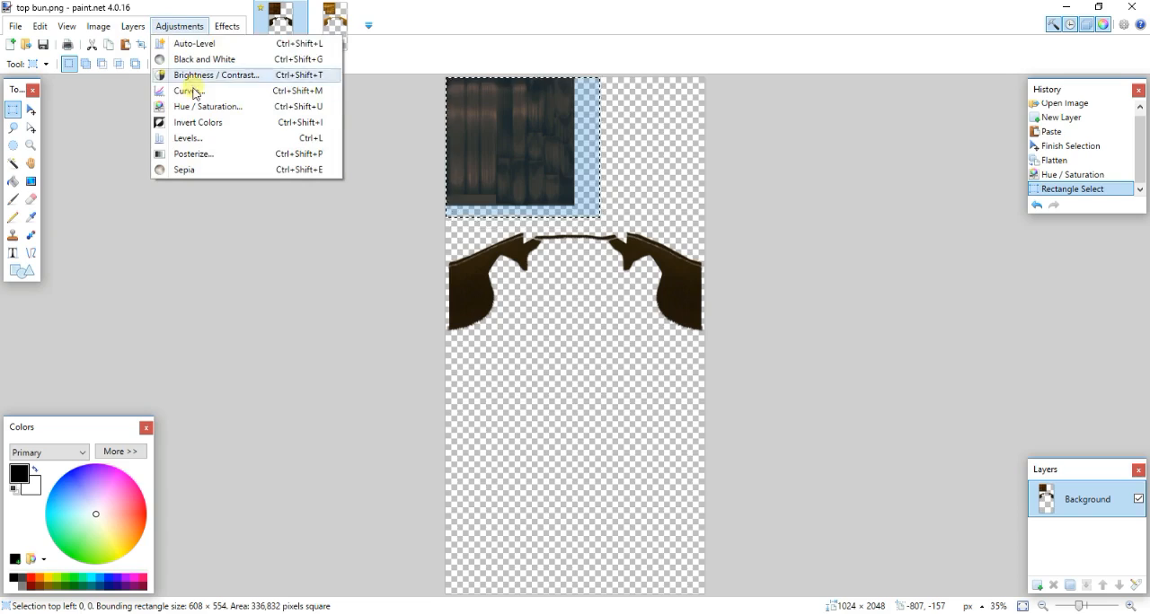
left_click(226, 108)
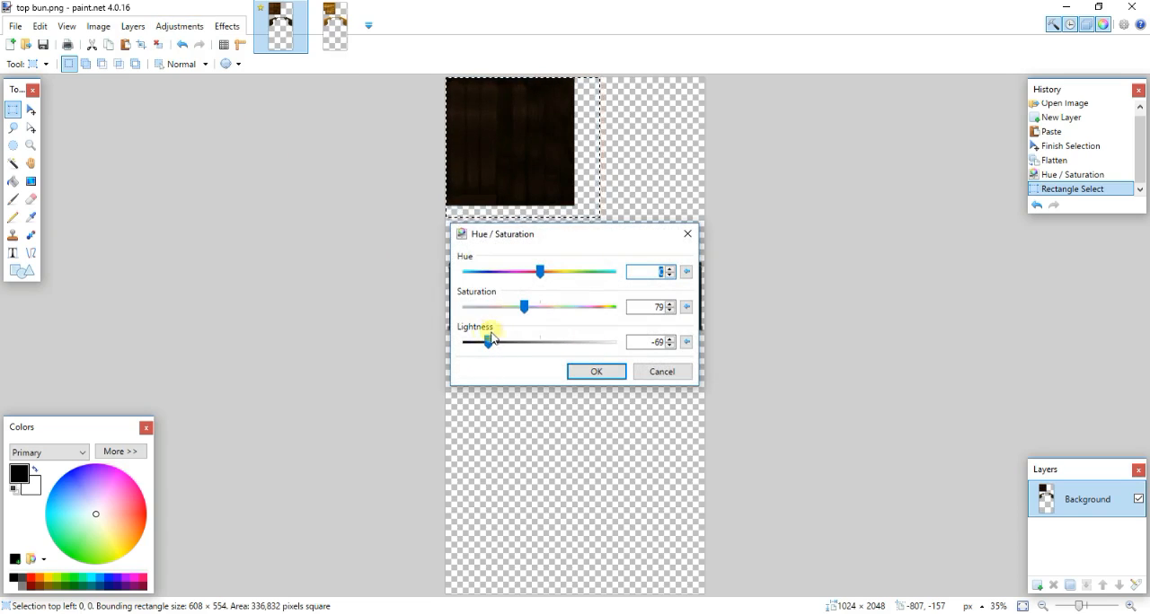
left_click_drag(488, 342, 542, 307)
left_click(669, 339)
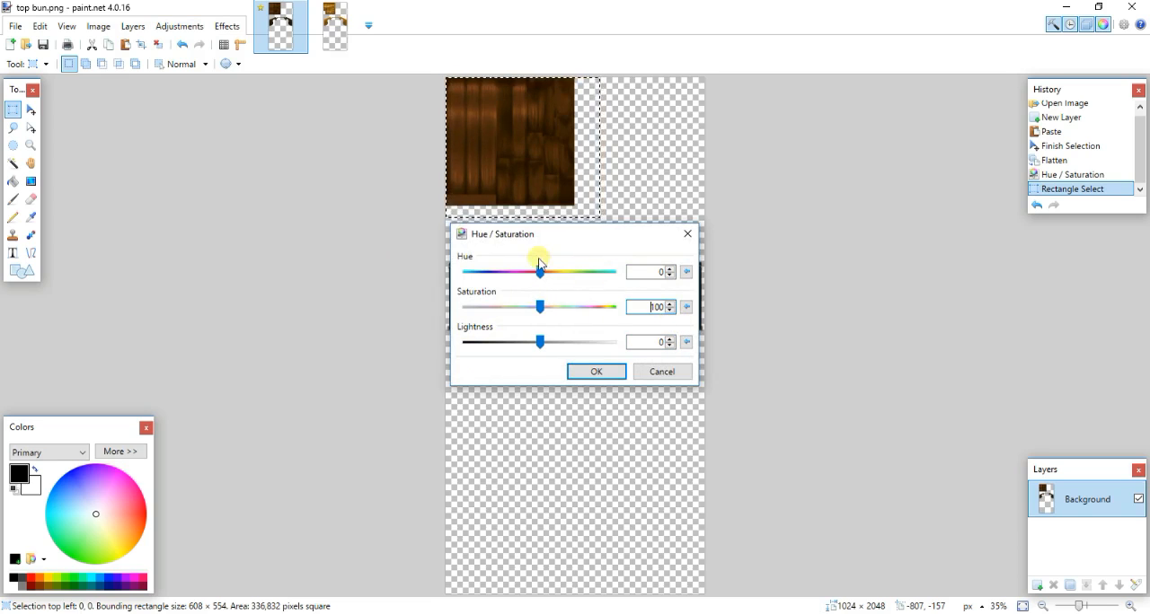
left_click_drag(539, 263, 510, 285)
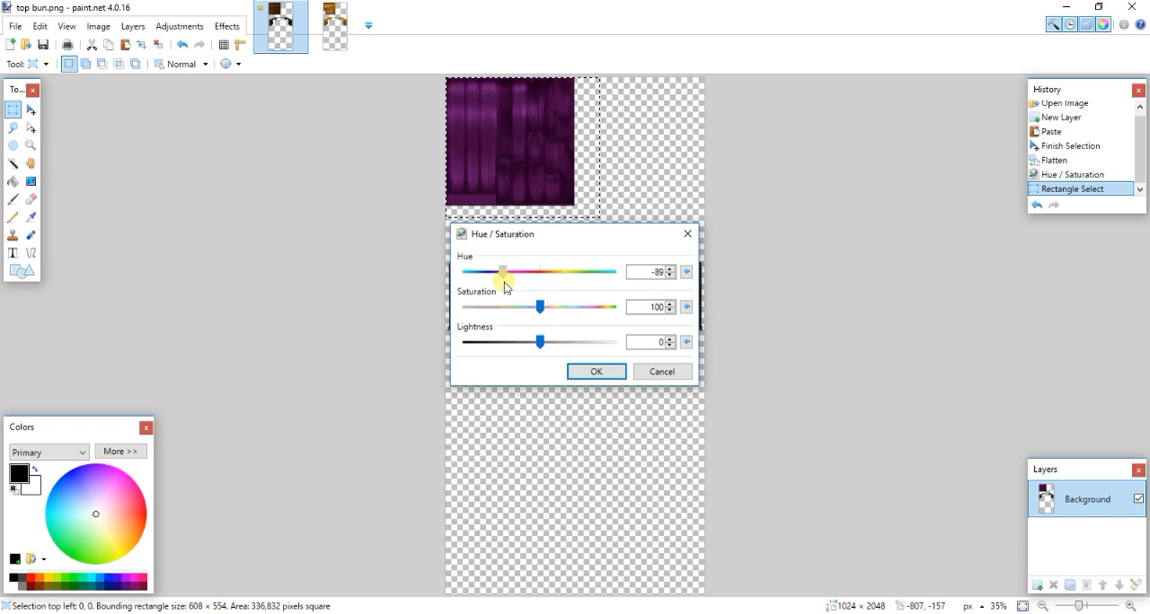
left_click(615, 375)
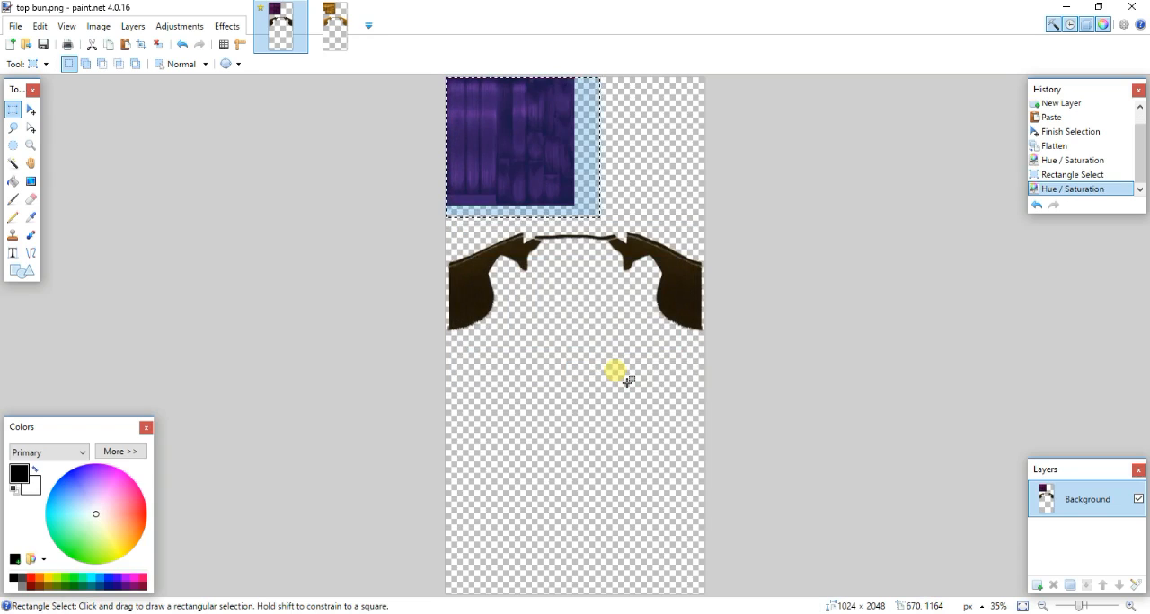
- Save top bun.png, reimport it as the diffuse texture in Sims 4 Studio, and inspect the hair from another angle
key("ctrl+s")
key("alt+Tab")
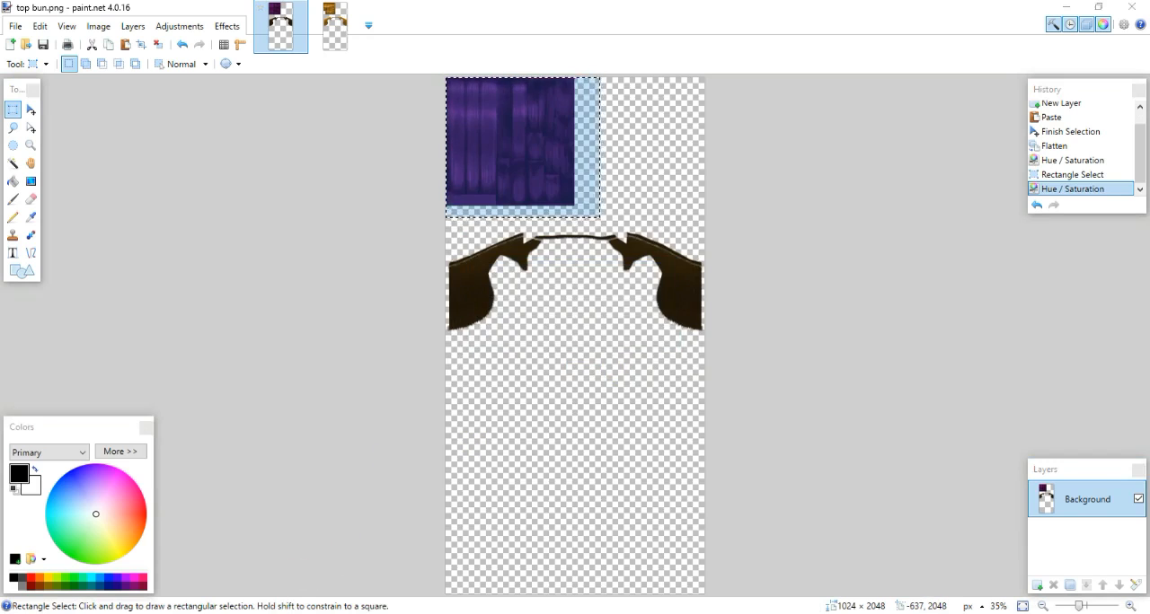
left_click(670, 452)
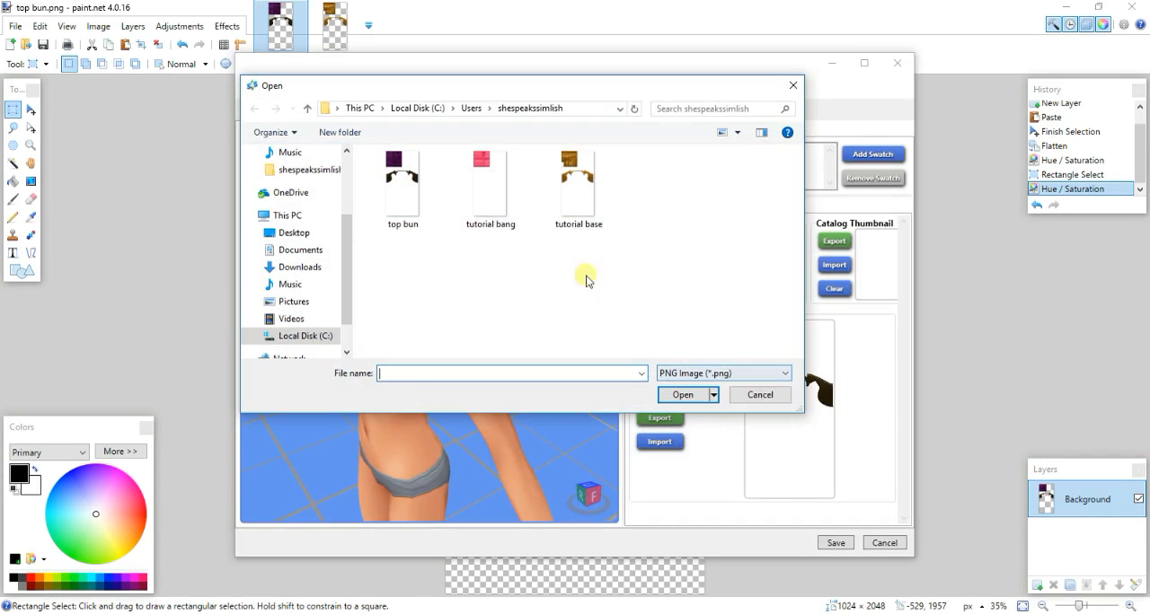
double_click(426, 205)
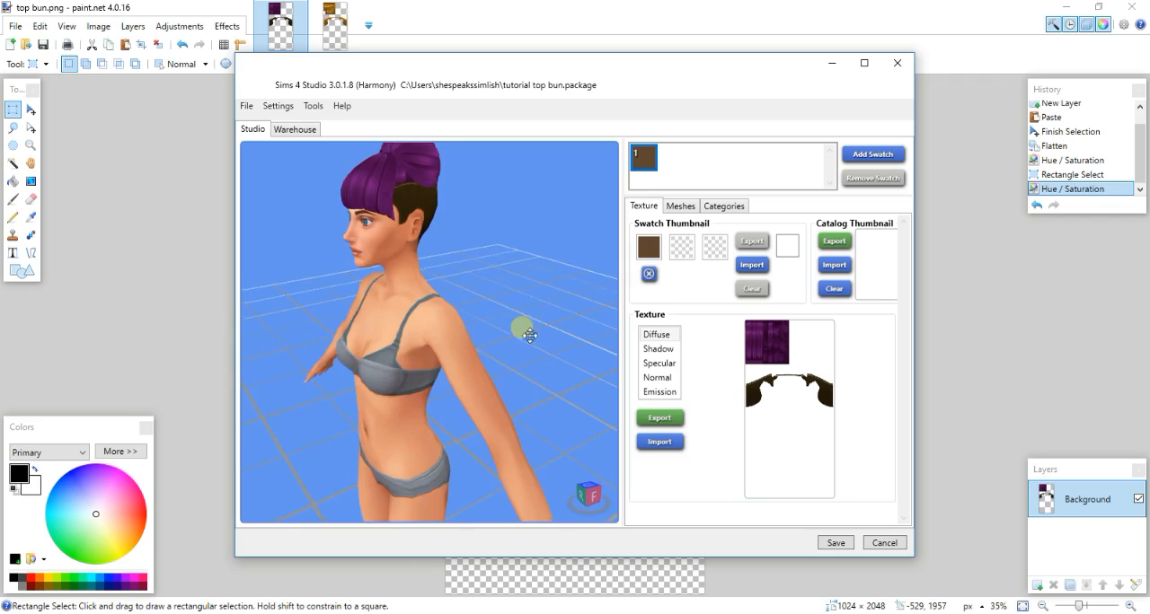
left_click_drag(523, 326, 287, 333)
- View the in-game screenshots of the red top bun in Photos, from the front and from behind
left_click(833, 63)
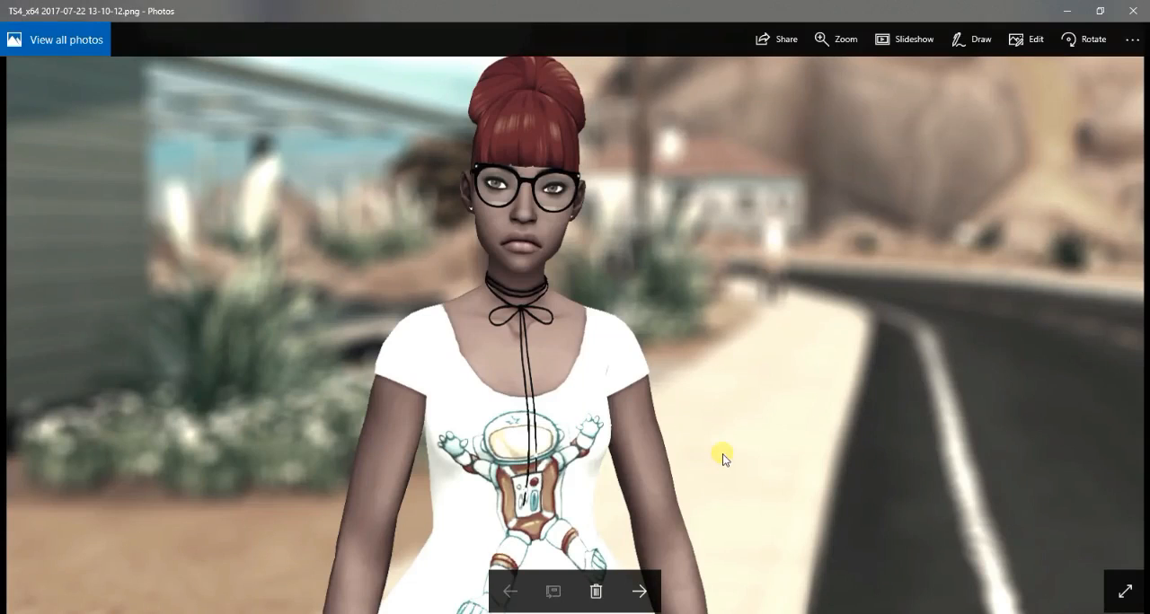
left_click(640, 592)
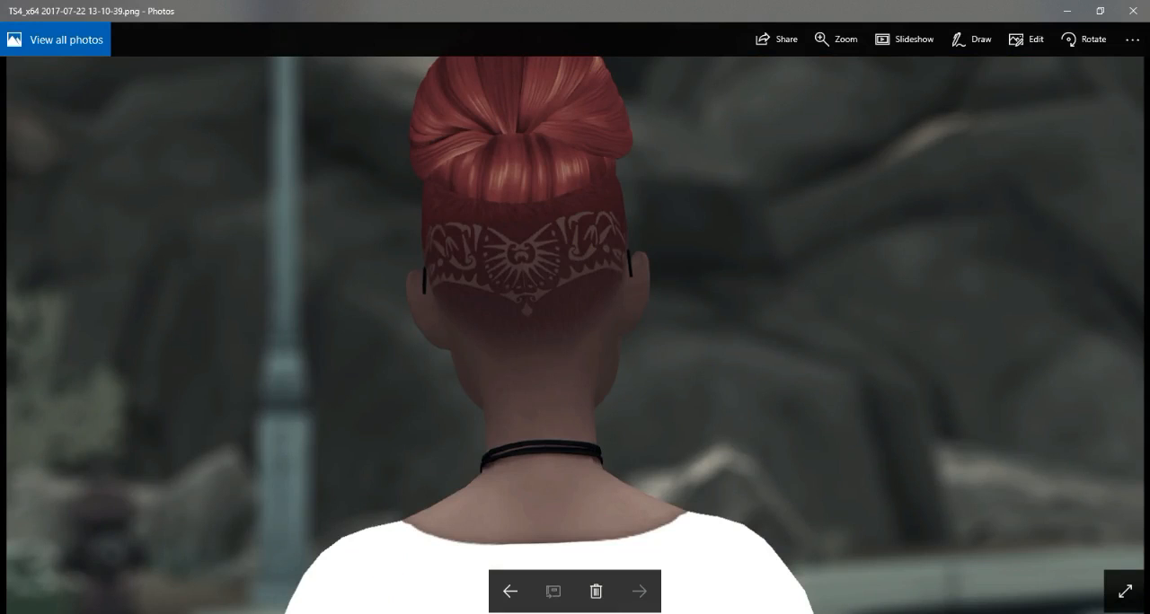
- Switch back to Sims 4 Studio and save the tutorial top bun package
left_click(234, 613)
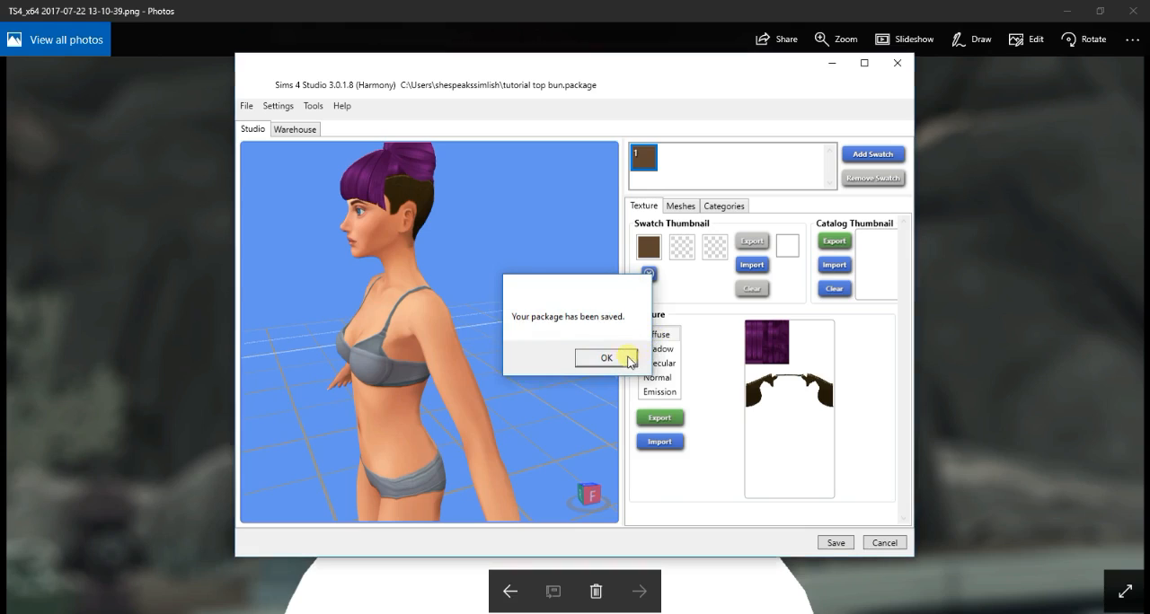
left_click(626, 358)
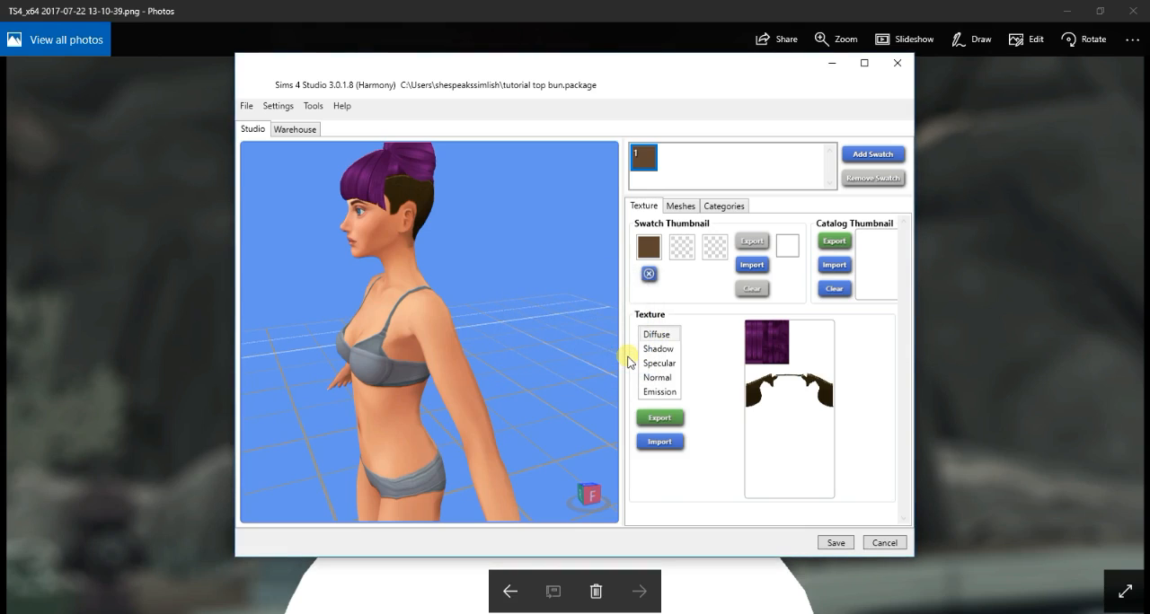
- Return to the main menu and start a new CAS part from the adult female hair catalog
left_click(246, 106)
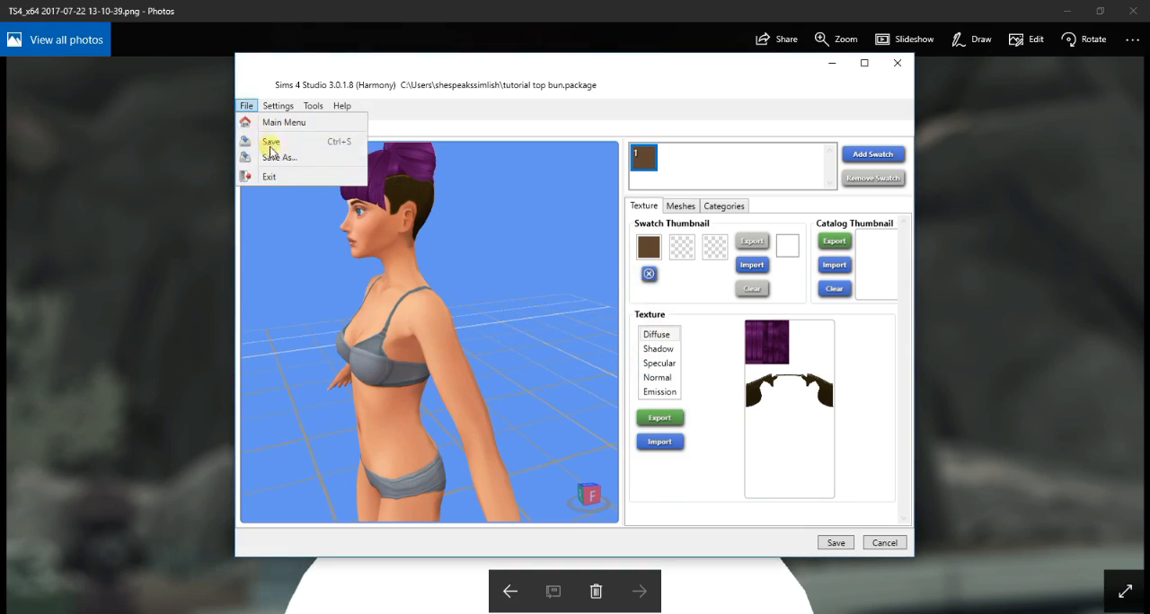
left_click(267, 118)
left_click(308, 288)
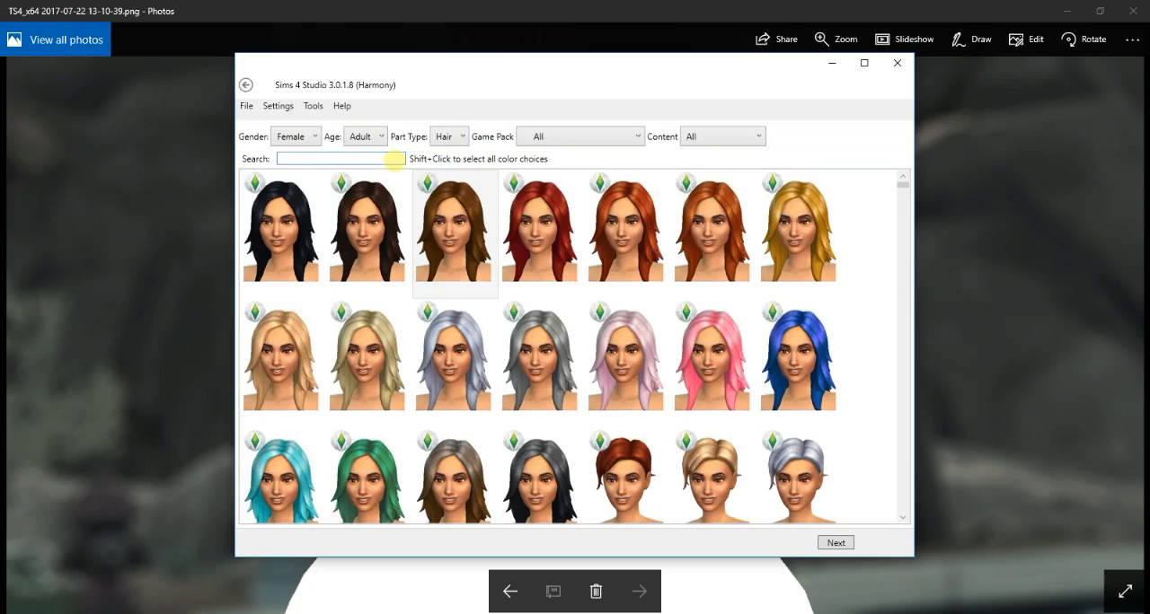
- Search the hairs for "braid", limit them to the Get To Work game pack, and clear the search term
type("braid")
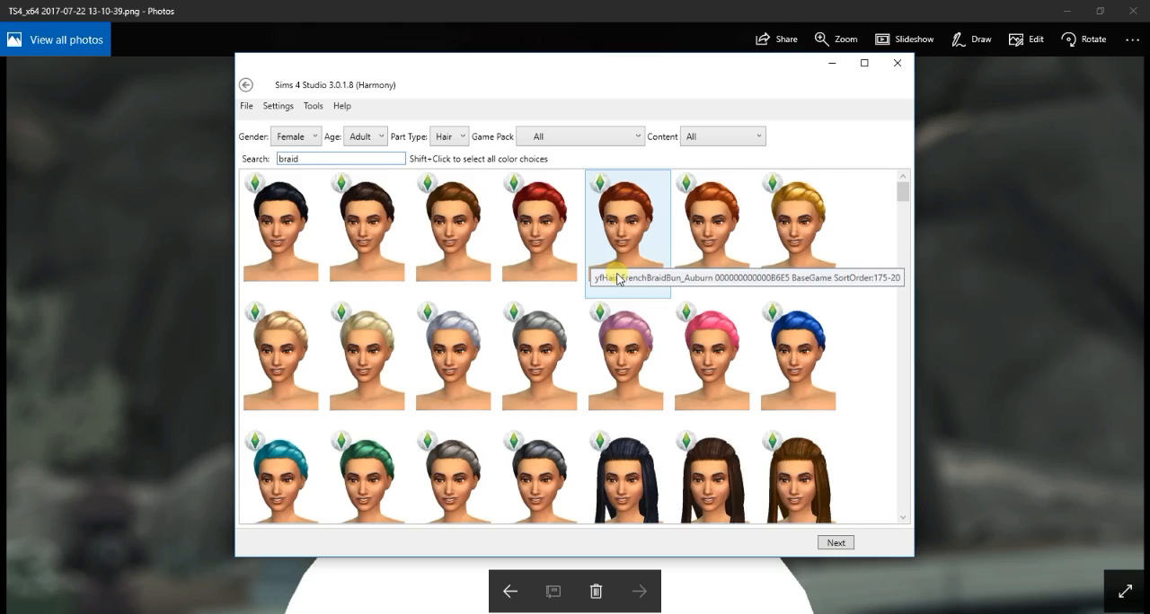
scroll(617, 270, "down", 3)
left_click(616, 137)
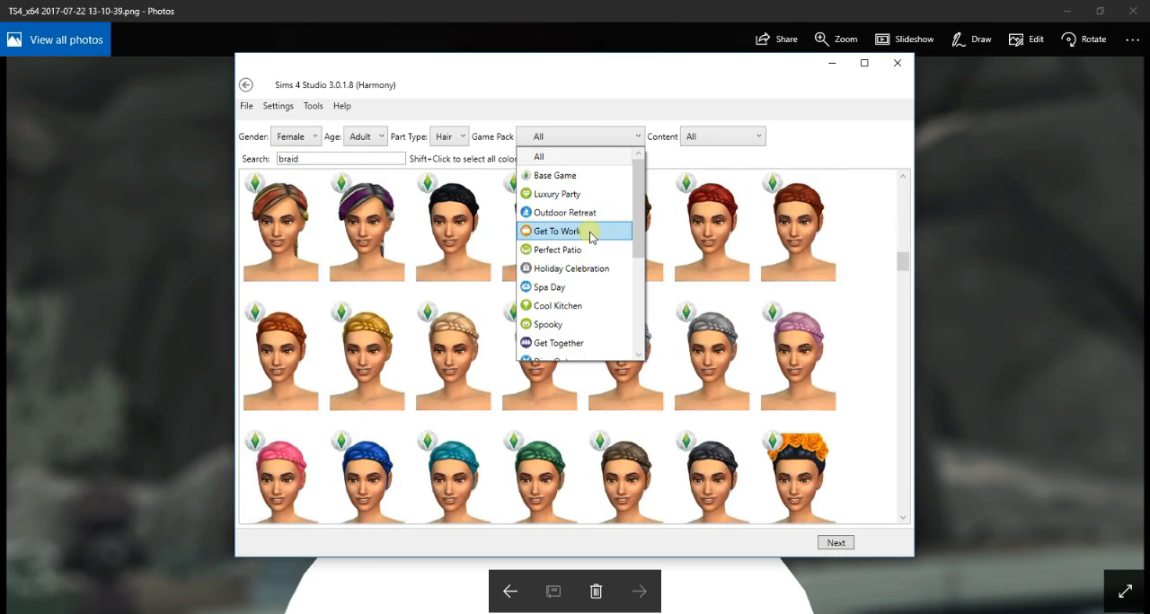
left_click(591, 232)
left_click_drag(304, 159, 239, 165)
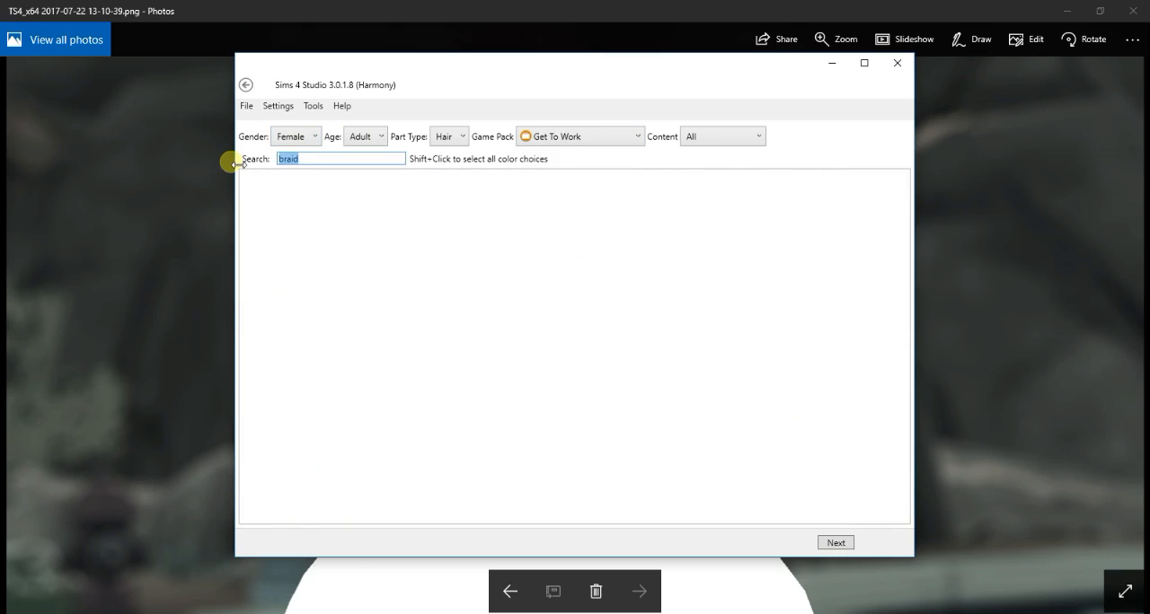
key("BackSpace")
- Filter the hairs by the Get Together game pack and browse to the side box braids swatches
left_click(565, 132)
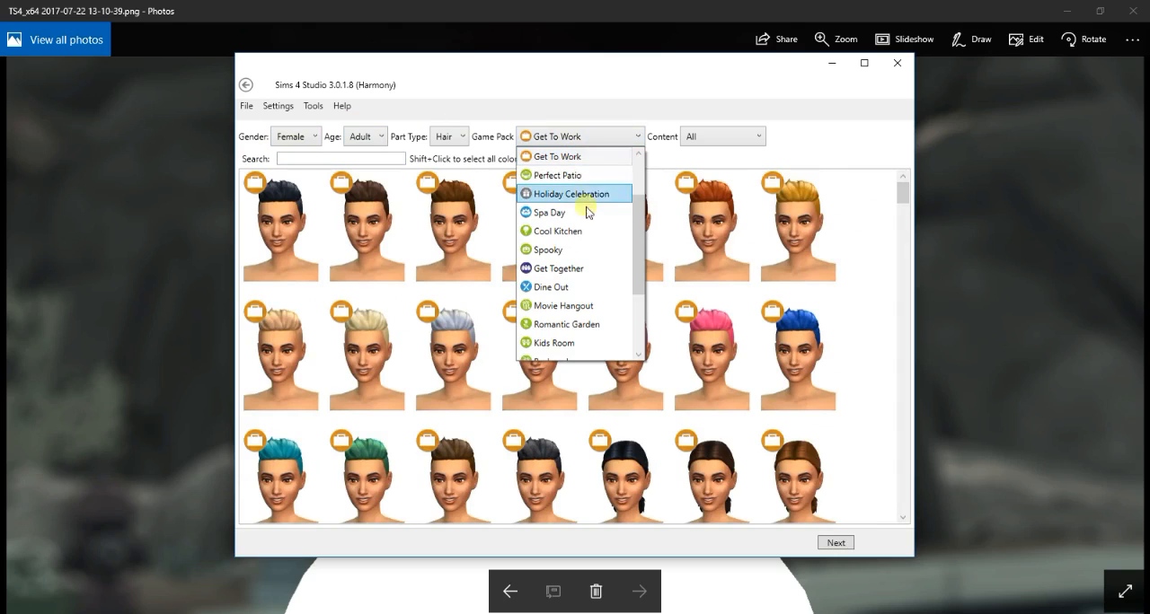
left_click(584, 268)
scroll(588, 265, "down", 10)
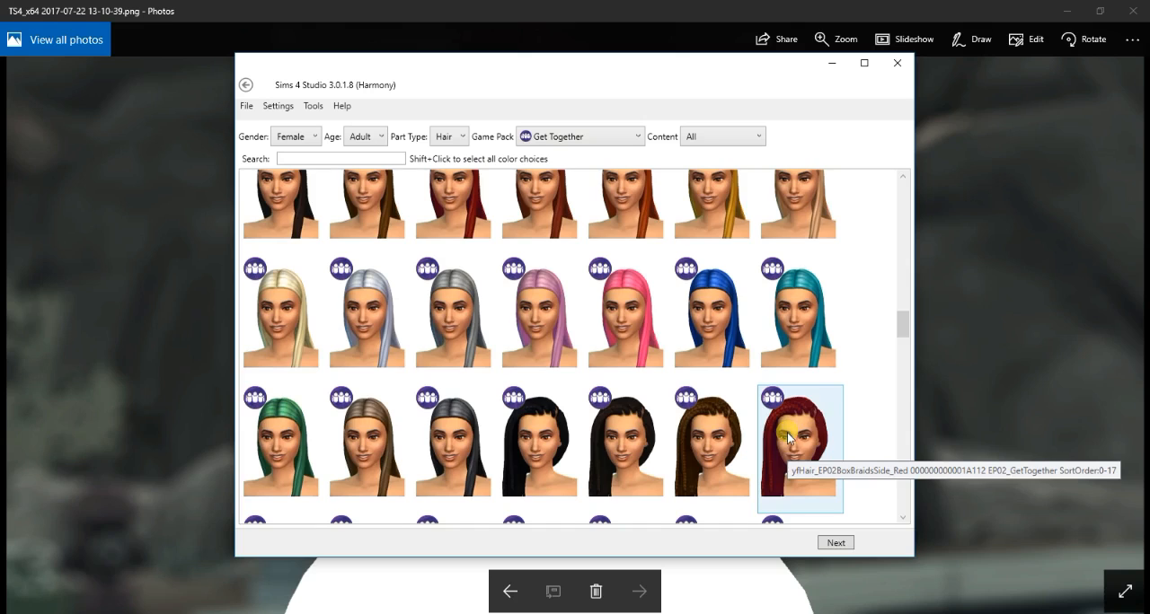
scroll(756, 412, "down", 3)
scroll(539, 319, "down", 3)
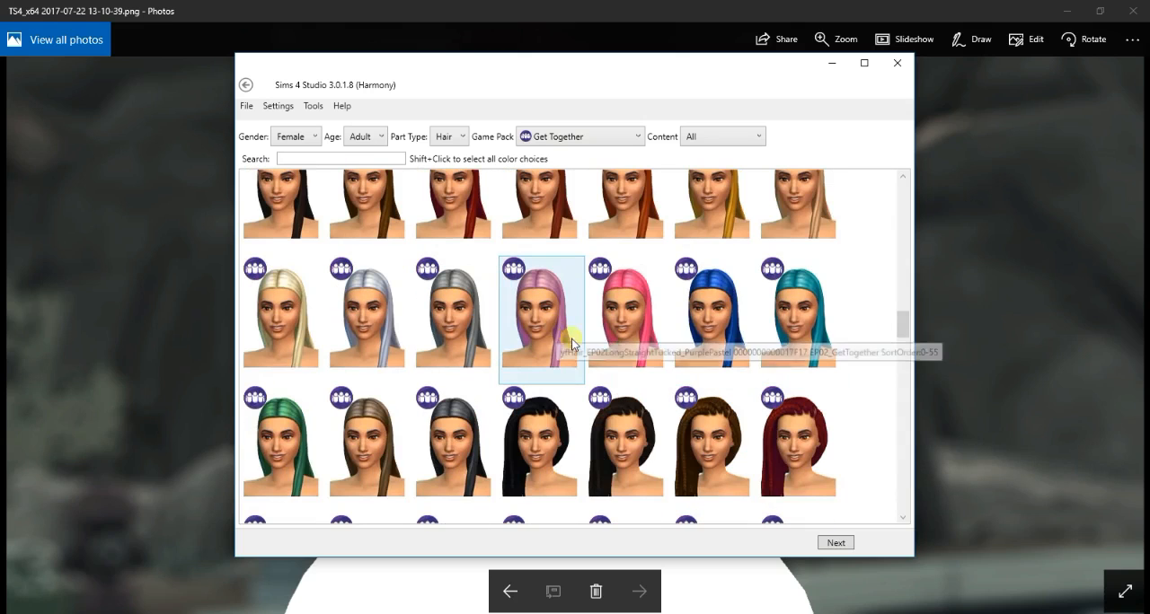
left_click_drag(901, 329, 901, 353)
left_click(454, 256)
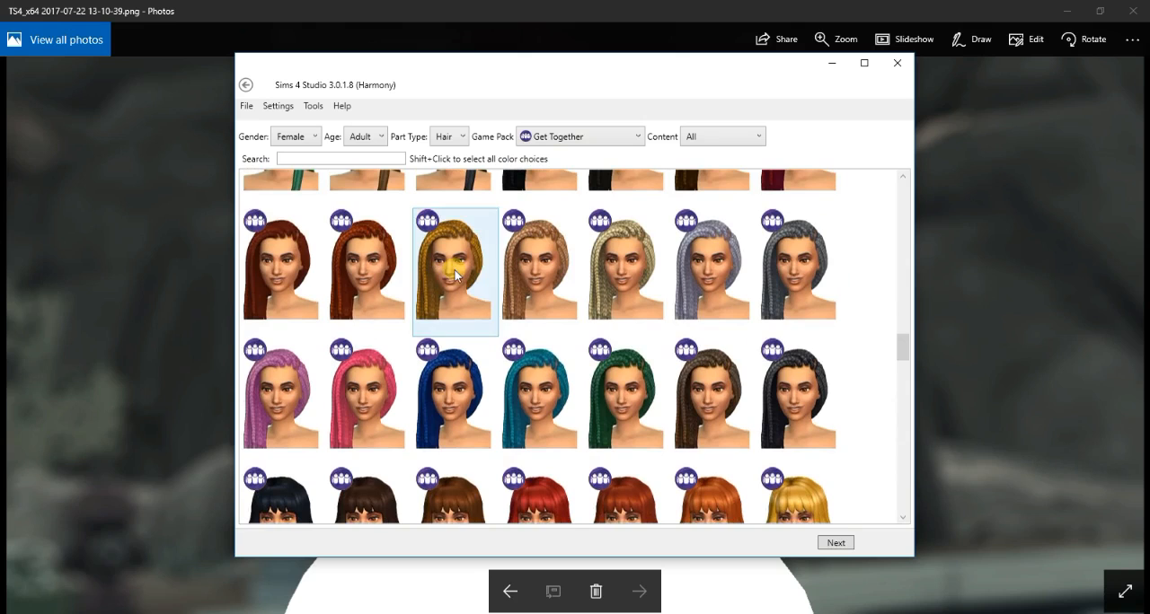
left_click(836, 543)
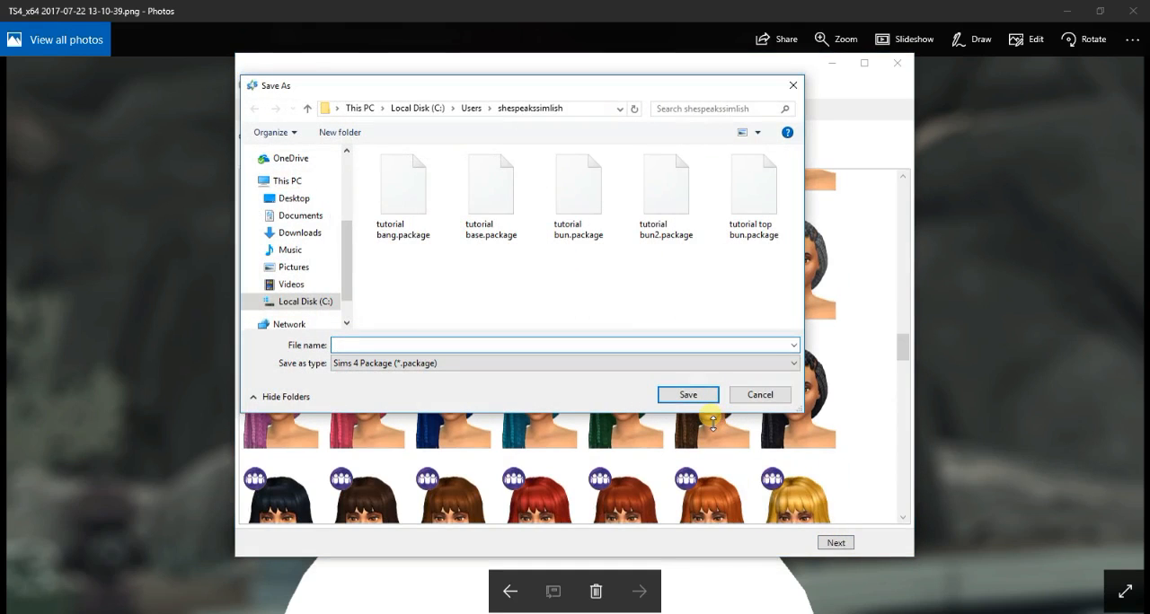
left_click(755, 395)
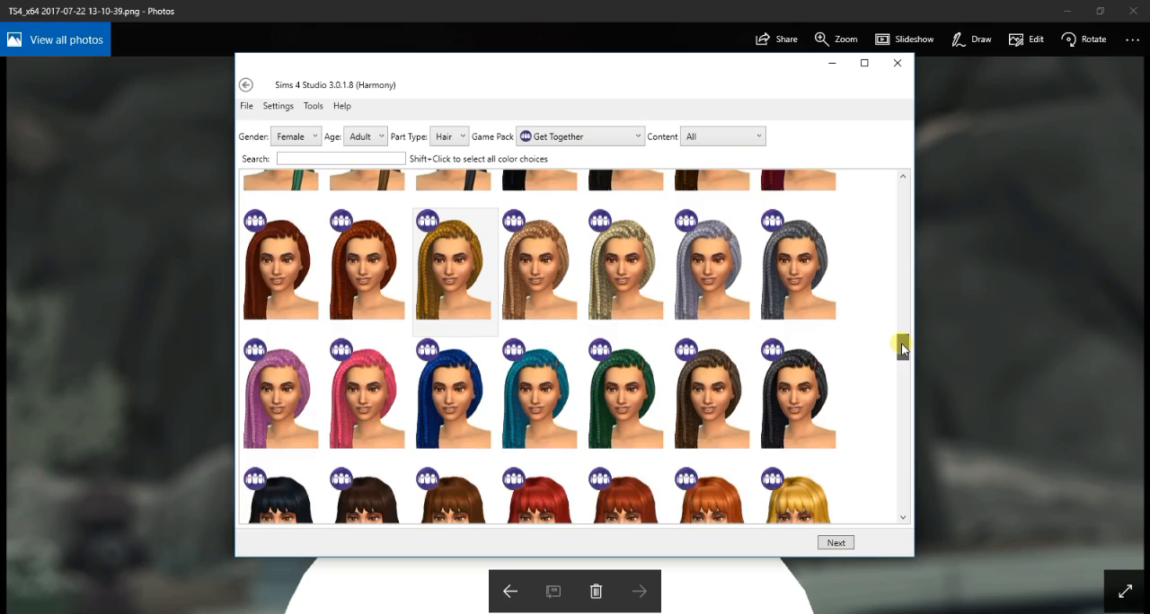
- Create a new package named braid from the side box braids hair
left_click_drag(902, 349, 902, 348)
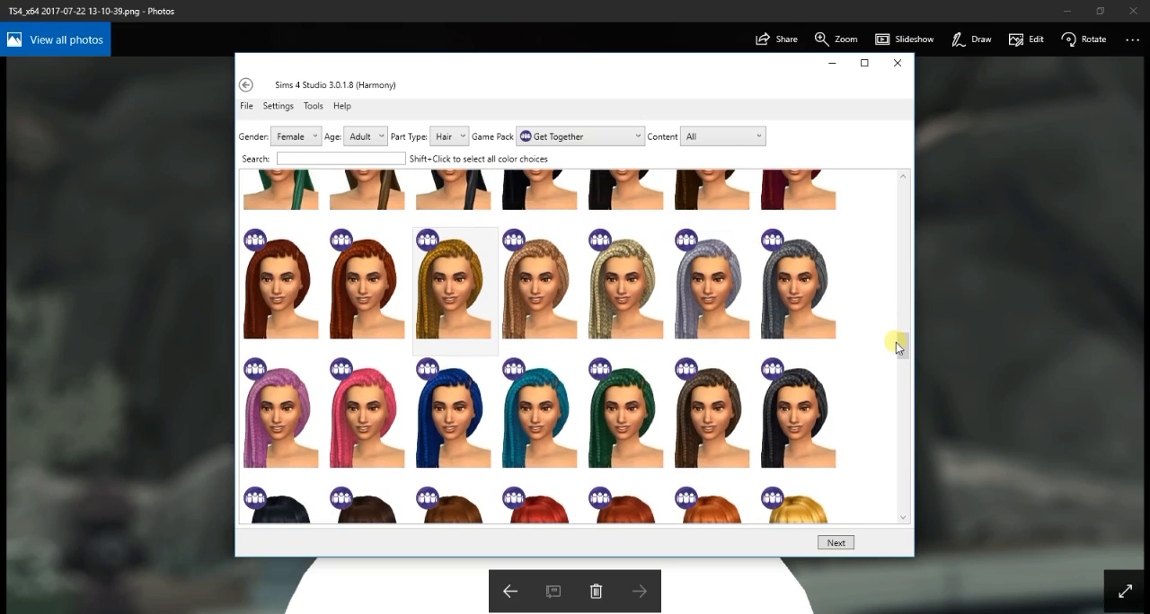
left_click(833, 543)
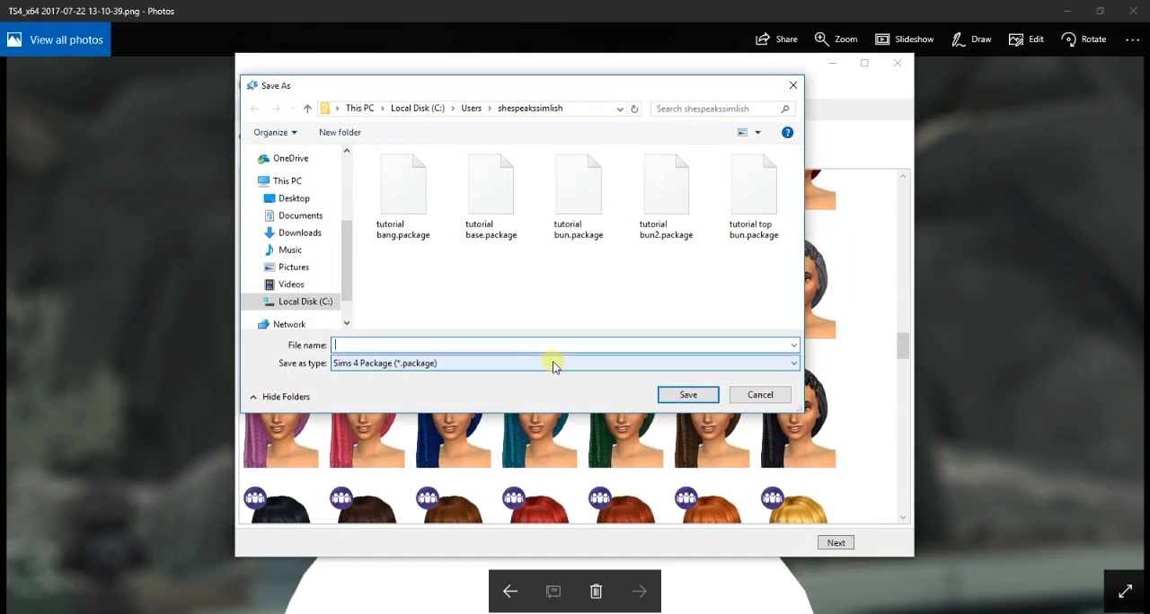
type("bai")
key("Return")
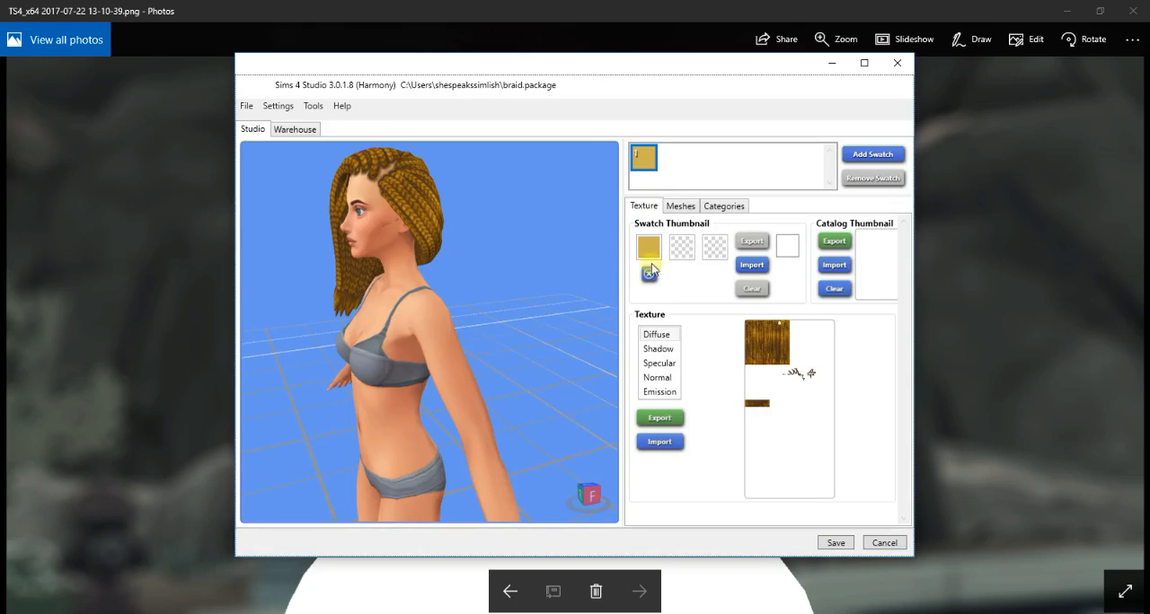
- Export the braids' diffuse texture as braid.png and open that image in paint.net
left_click(659, 418)
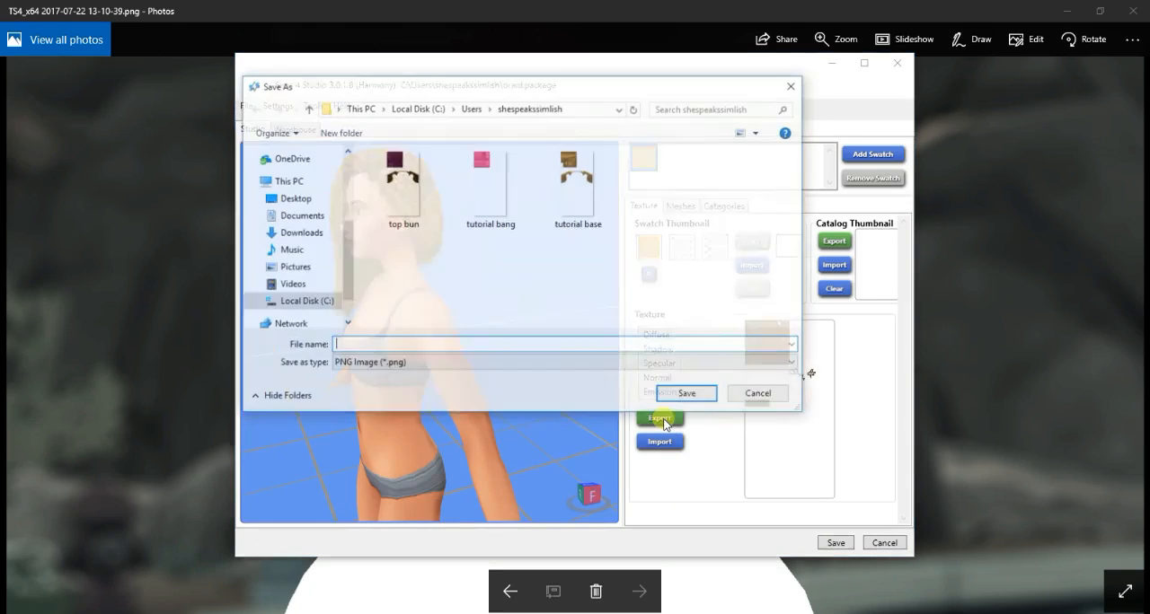
type("braid")
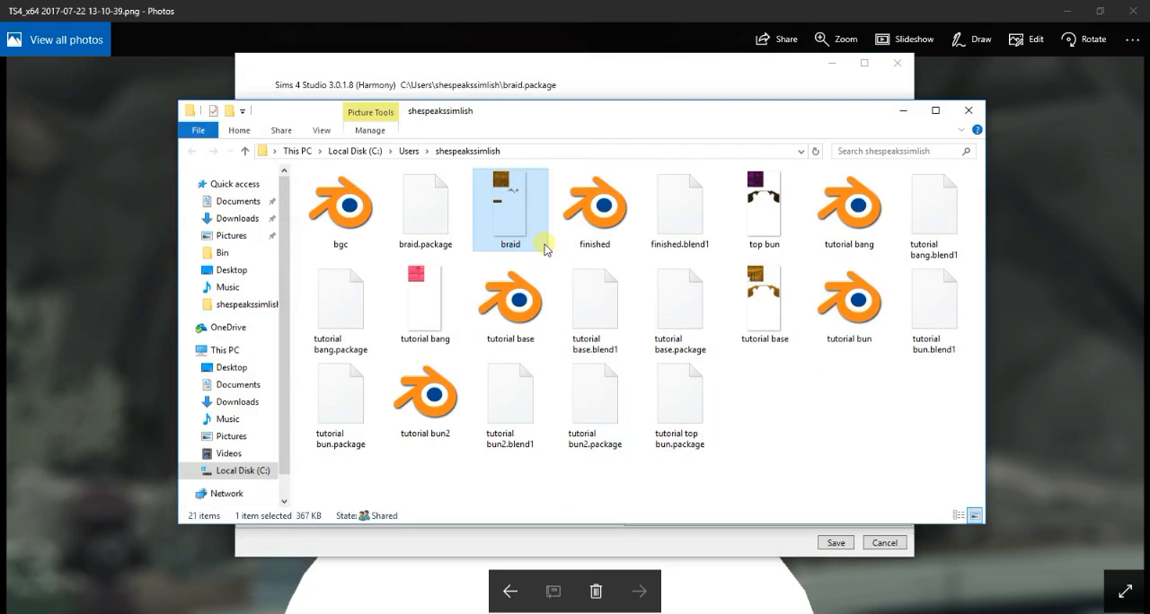
double_click(523, 195)
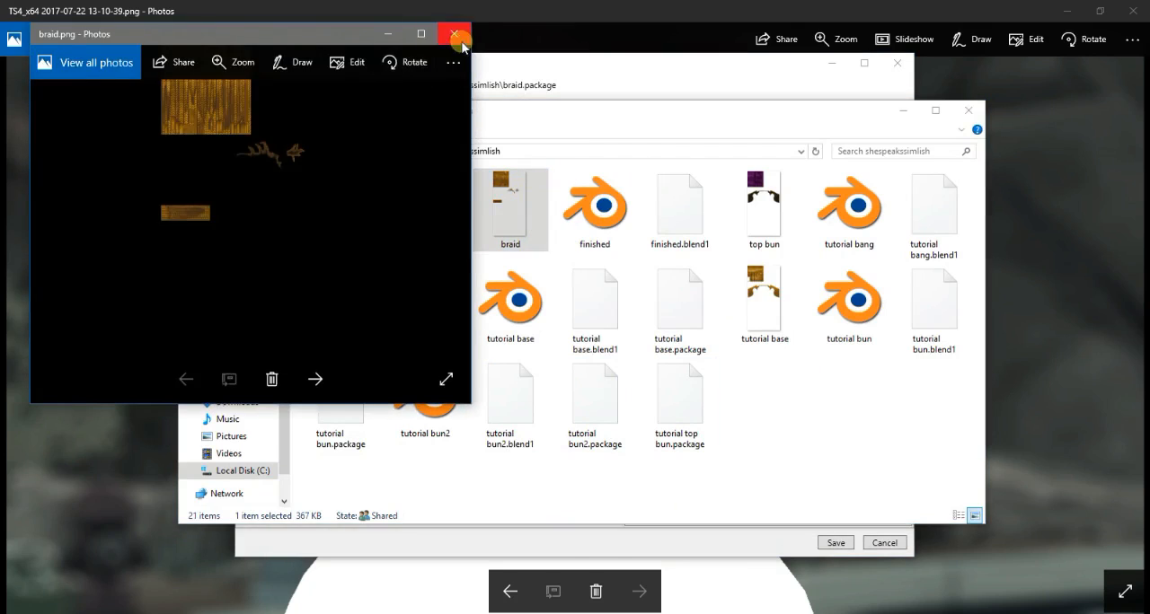
left_click(452, 23)
right_click(493, 196)
mouse_move(624, 375)
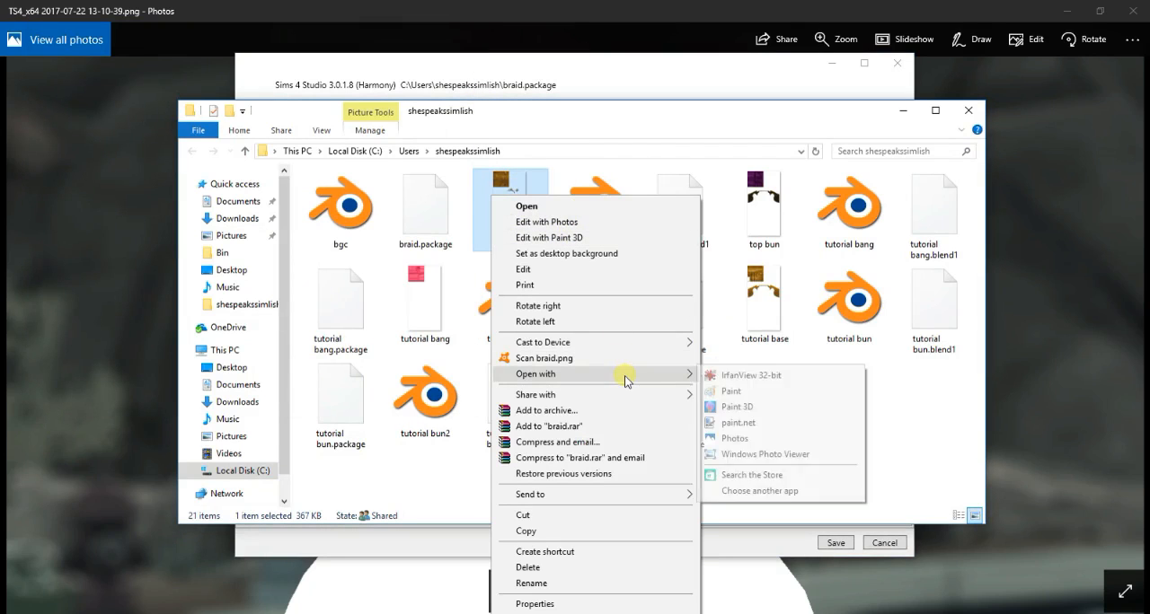
left_click(738, 423)
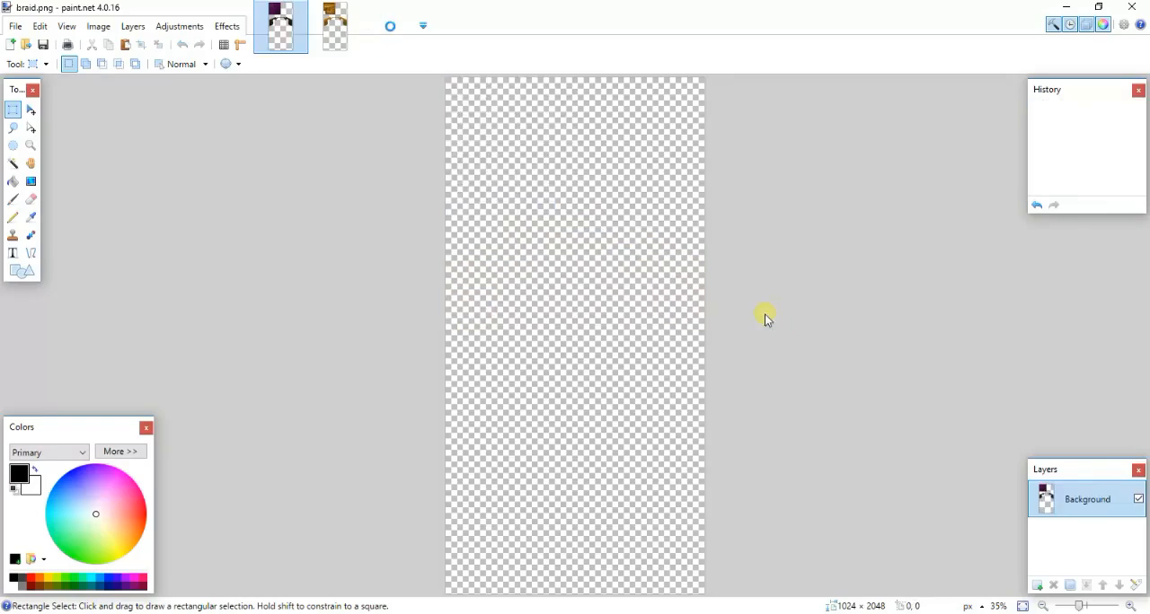
- Copy a vertical braid strip about 55 × 454 px from braid.png and paste it on a new layer in top bun.png
scroll(533, 241, "up", 1, "ctrl")
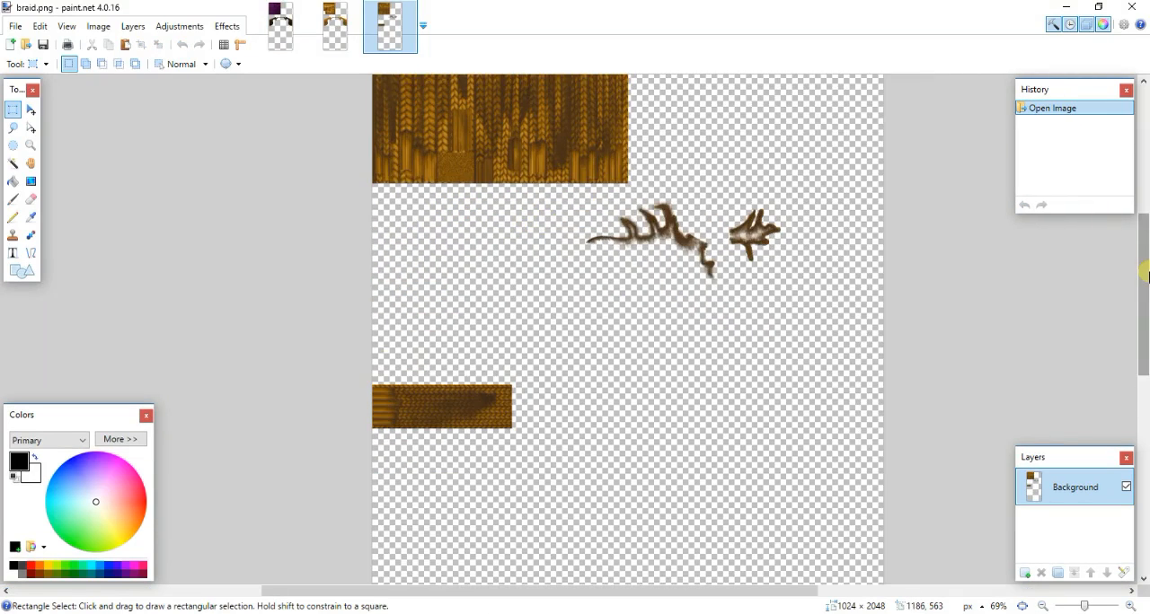
scroll(889, 265, "up", 1, "ctrl")
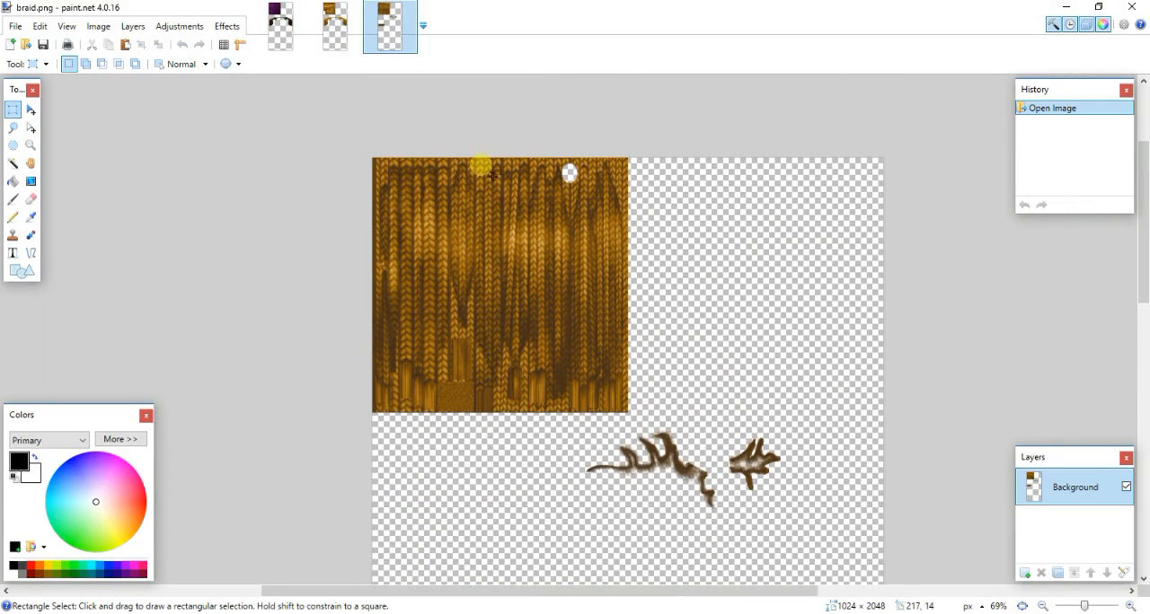
left_click_drag(475, 148, 503, 384)
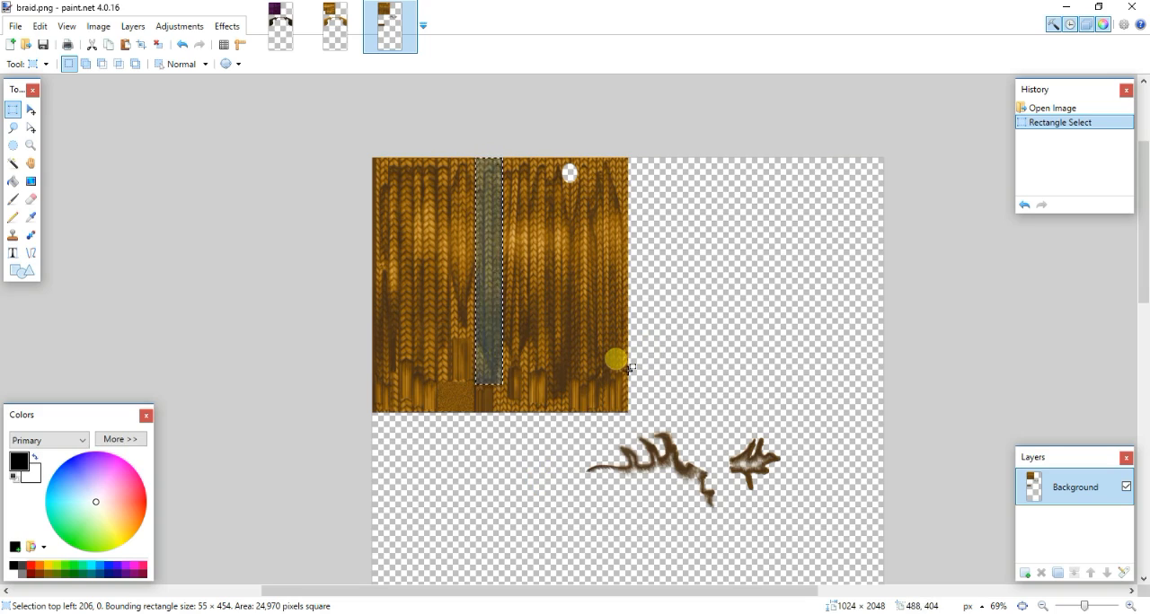
left_click(285, 29)
left_click(1037, 584)
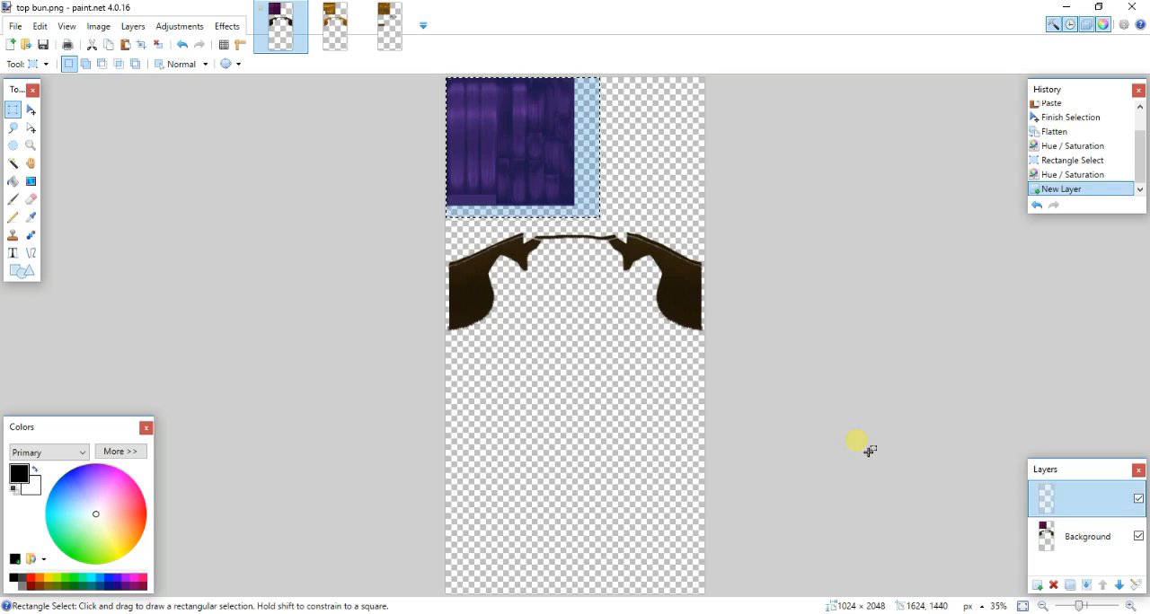
key("ctrl+v")
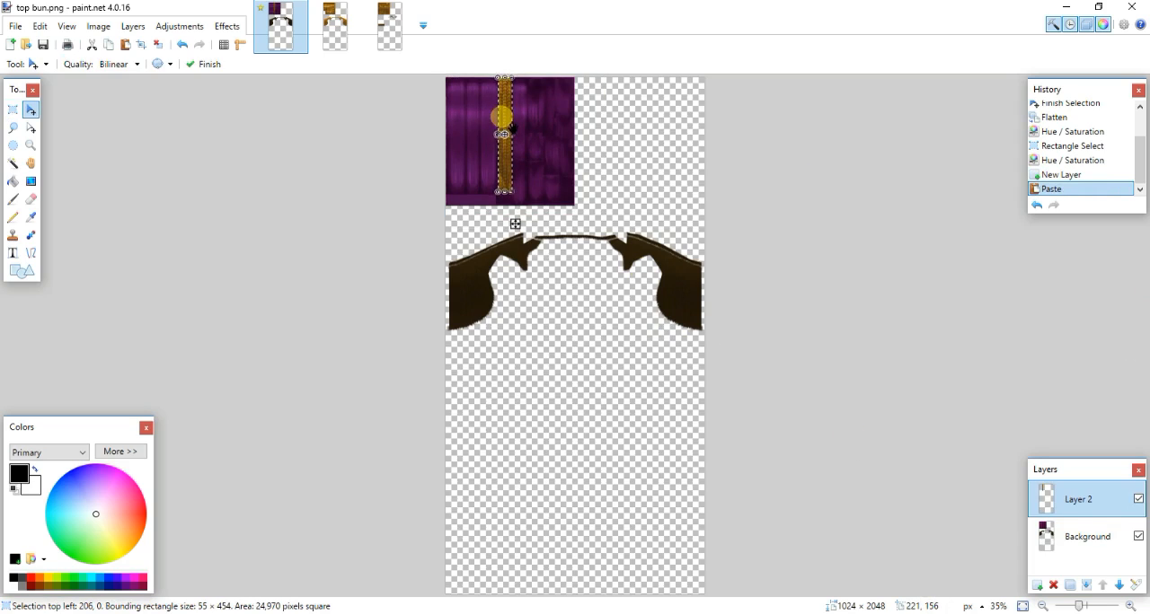
- Move the pasted braid strip to the right edge of the purple hair block, and flatten and save top bun.png
left_click_drag(504, 135, 564, 135)
key("ctrl+z")
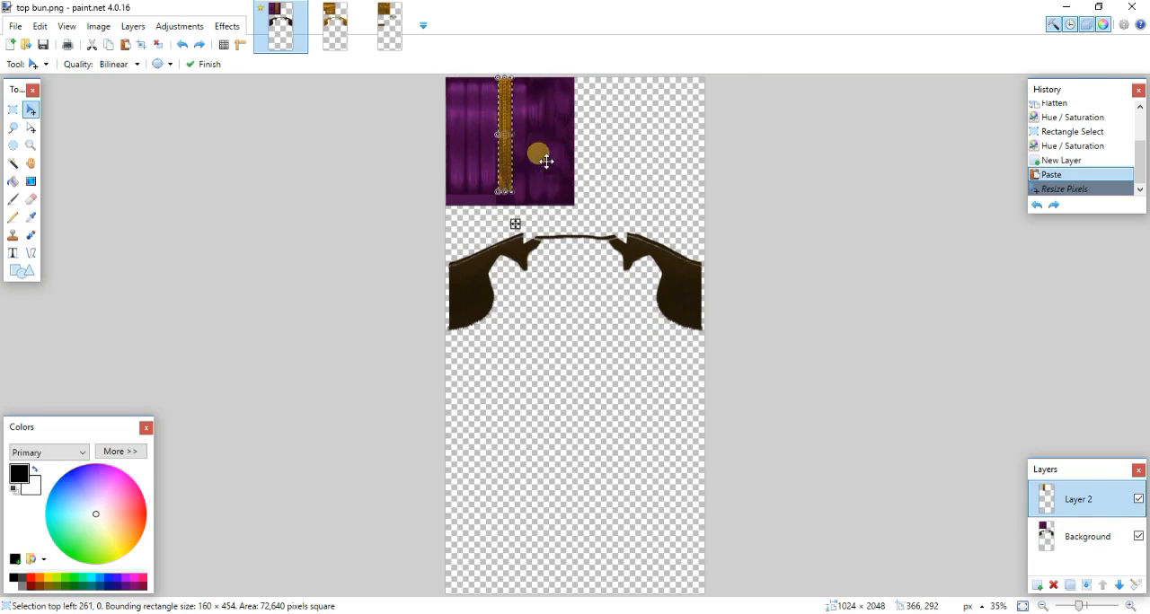
scroll(544, 236, "up", 5, "ctrl")
scroll(651, 322, "up", 3)
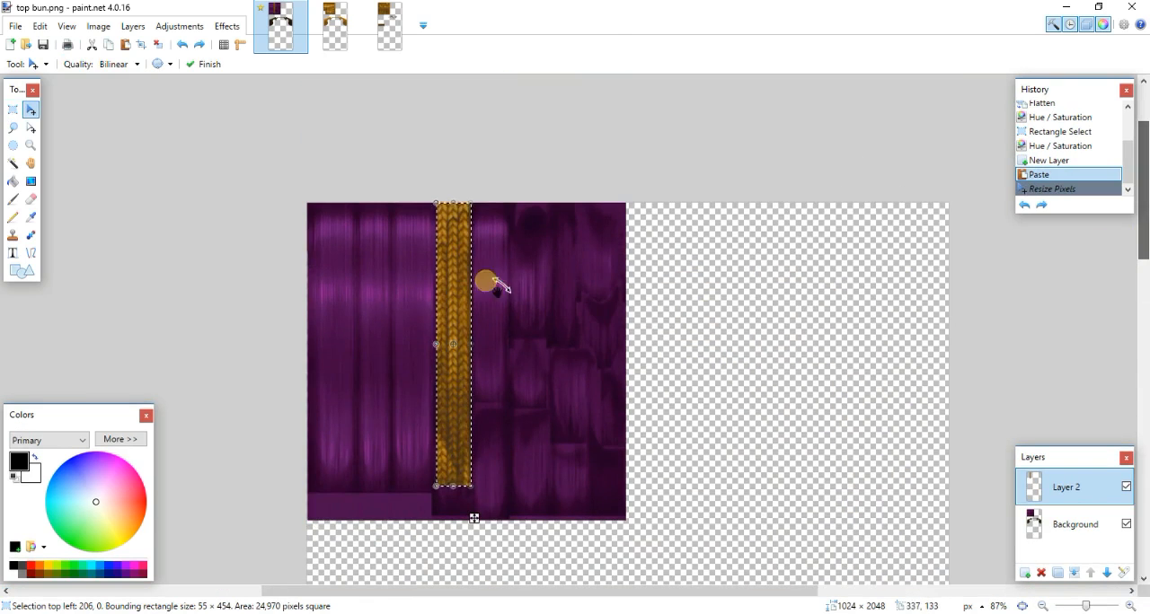
left_click_drag(493, 284, 611, 284)
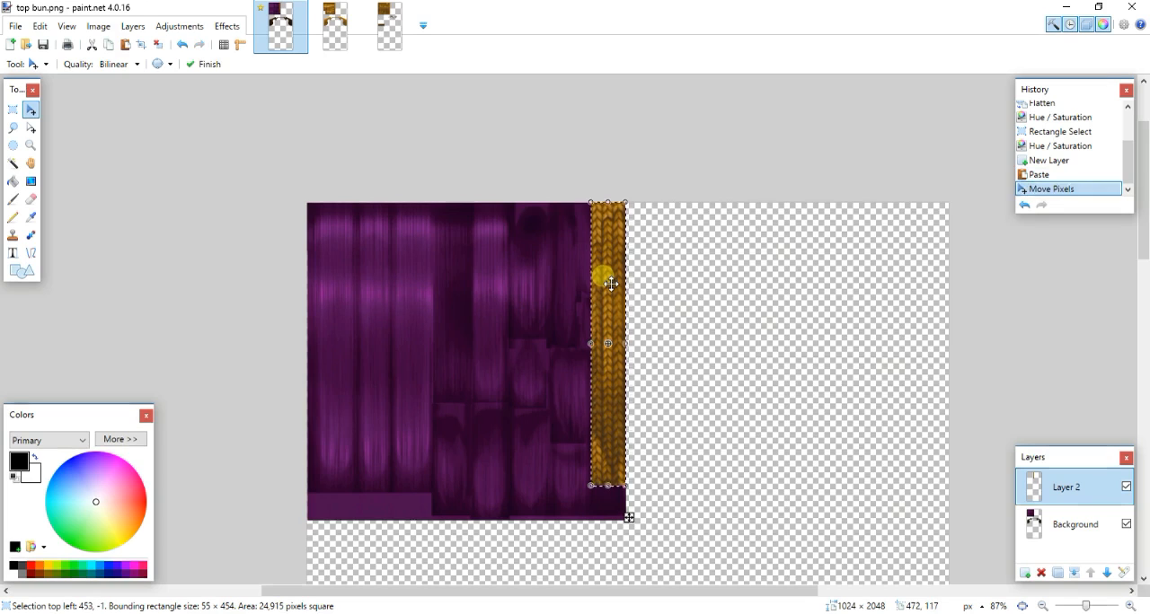
key("ctrl+shift+f")
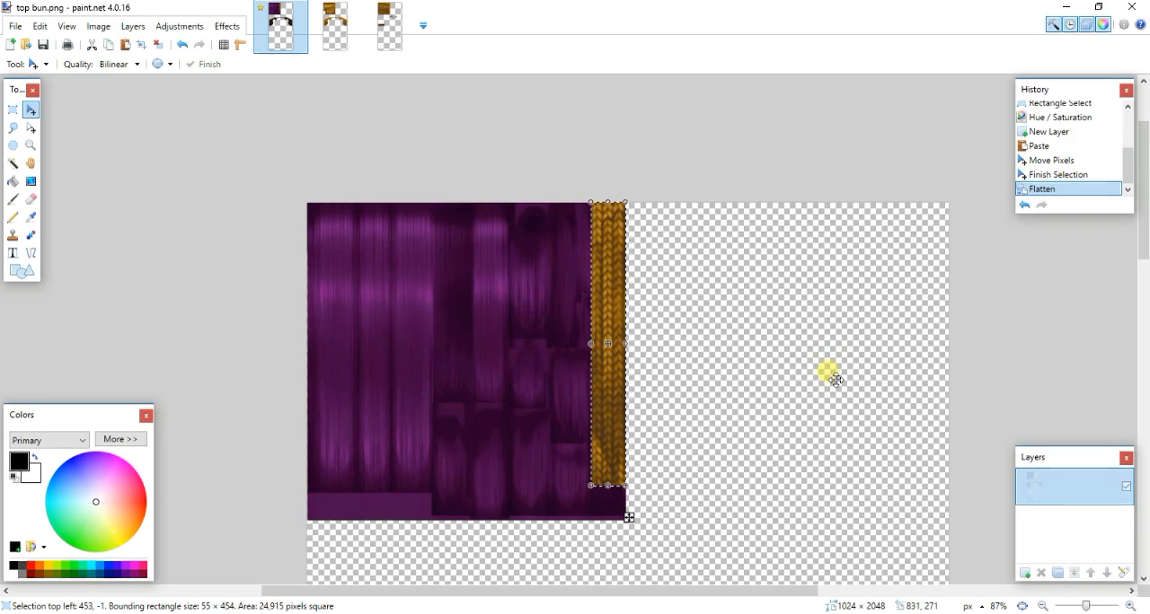
key("ctrl+s")
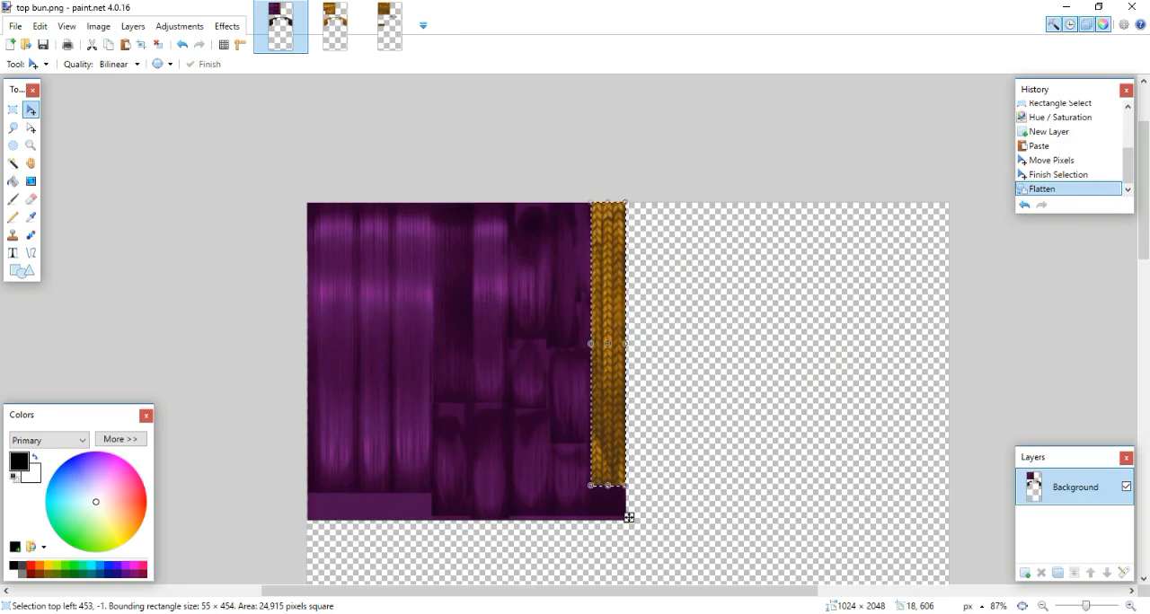
- Switch to Sims 4 Studio, reopen the tutorial top bun package and import top bun.png as its diffuse texture
key("alt+Tab")
left_click(246, 106)
left_click(270, 120)
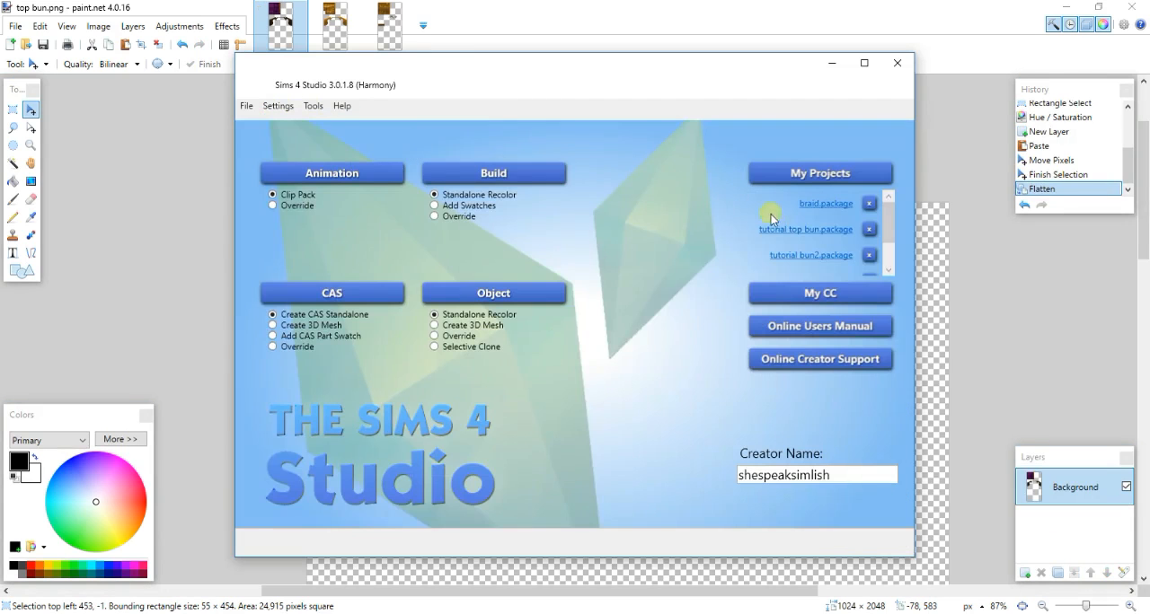
left_click(804, 232)
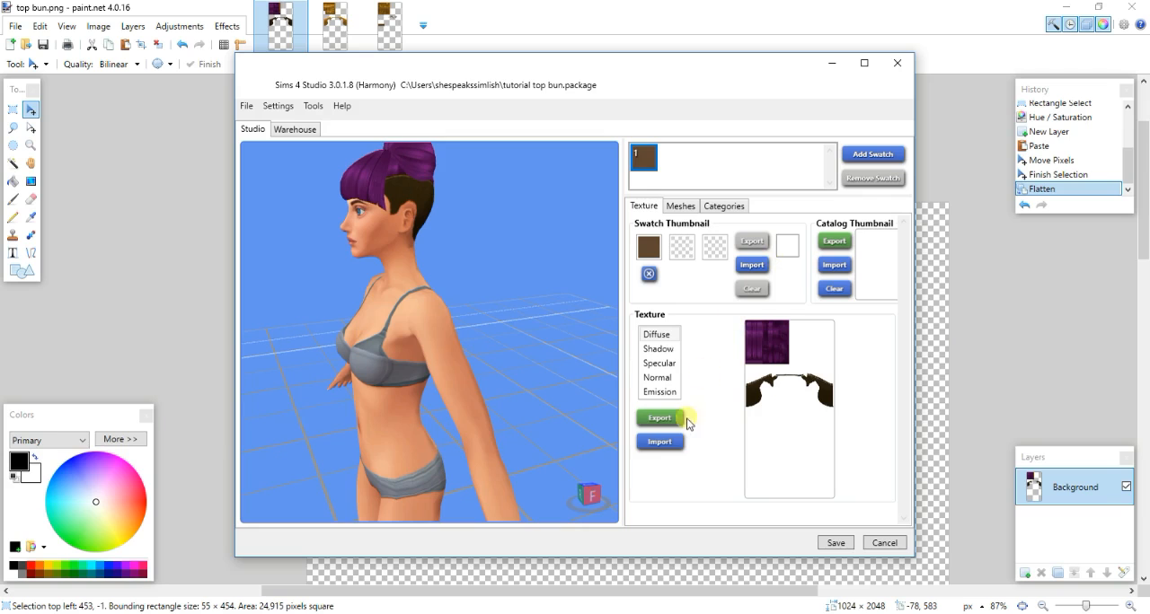
left_click(679, 444)
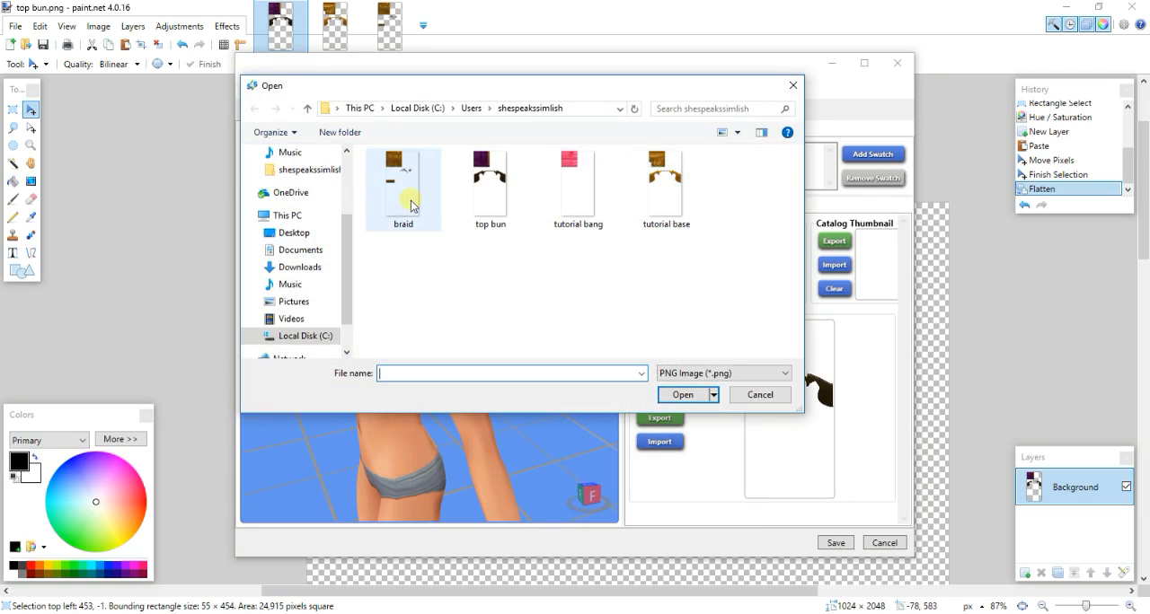
double_click(498, 206)
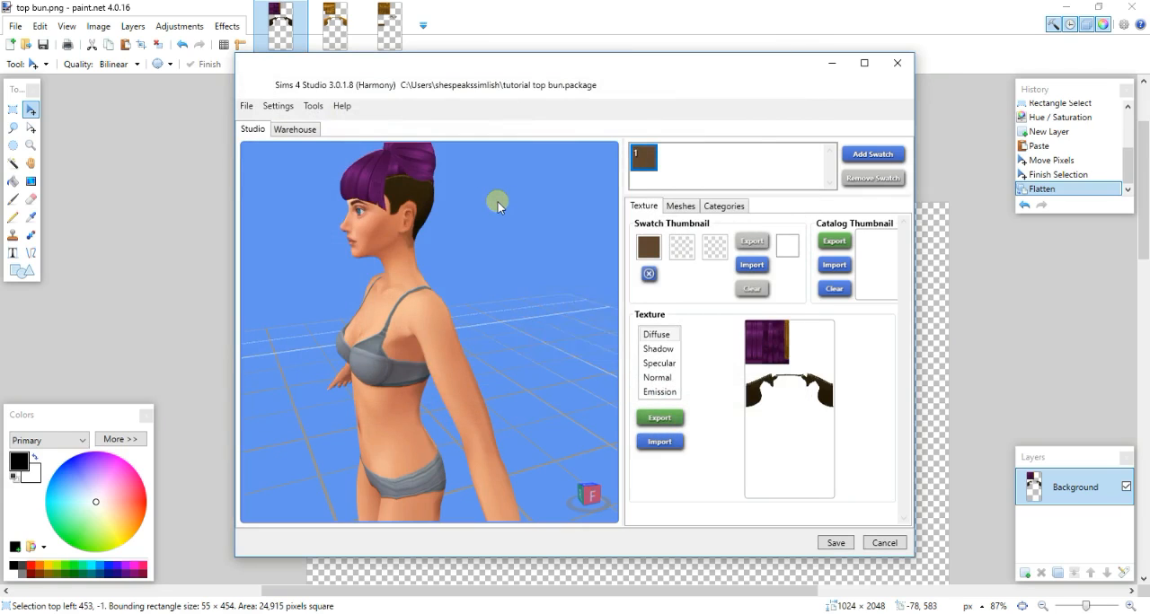
- Inspect the retextured hair from the front and save the tutorial top bun package
left_click_drag(458, 306, 456, 215)
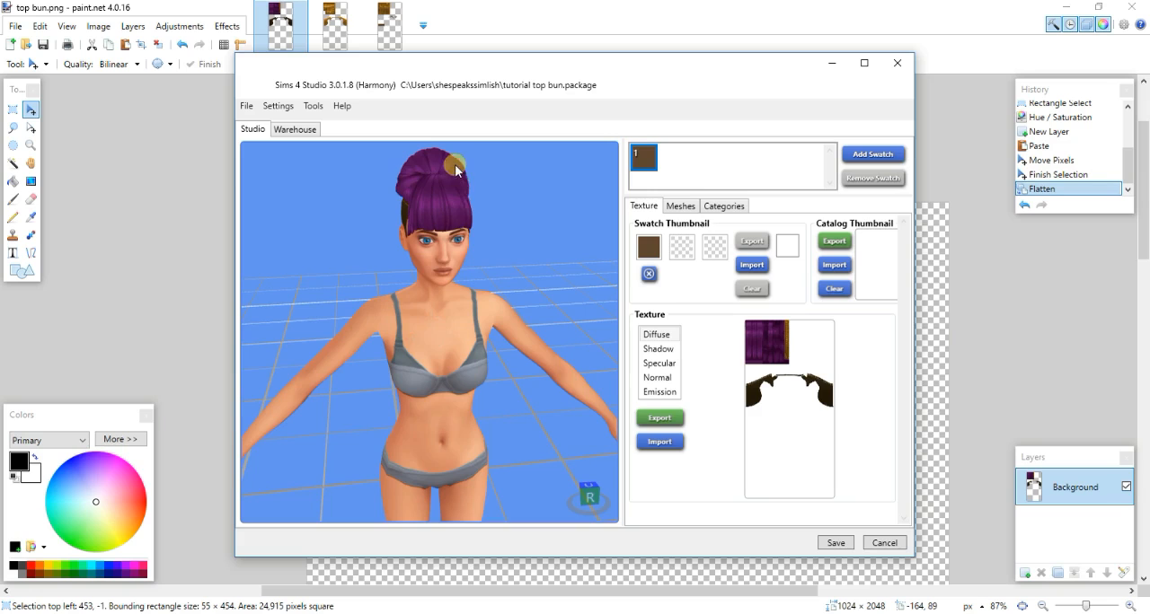
left_click_drag(444, 64, 439, 316)
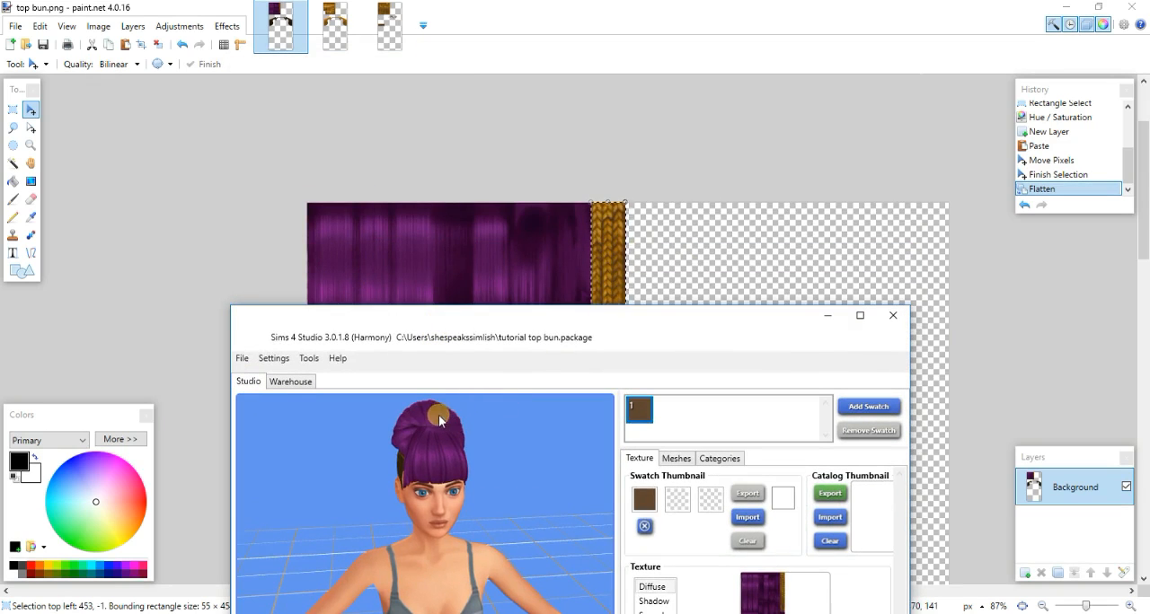
left_click_drag(623, 314, 623, 108)
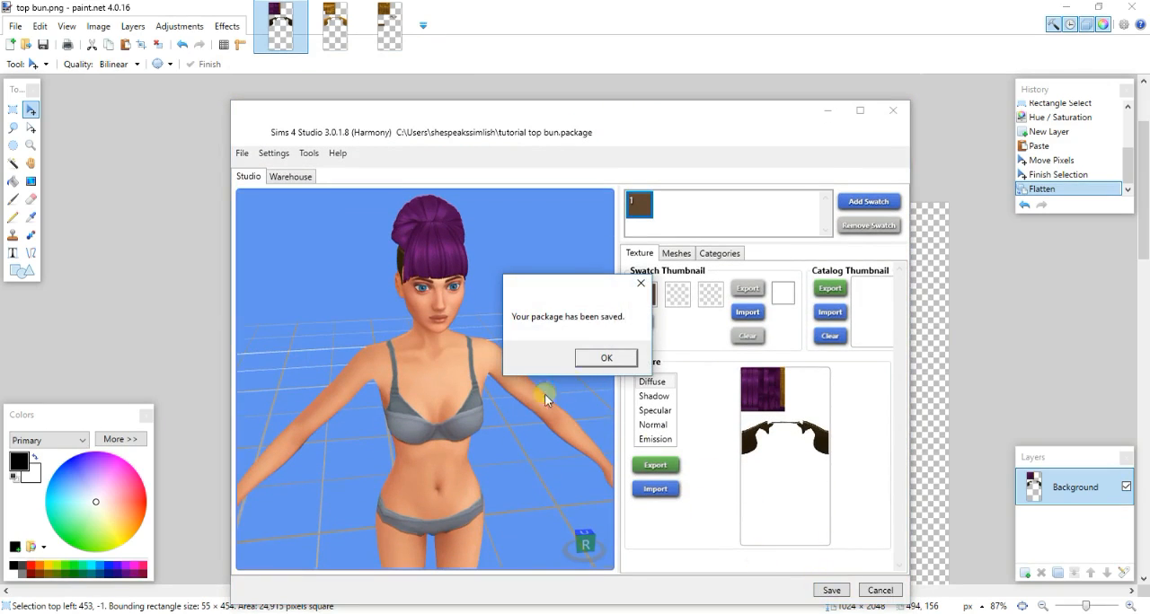
left_click(595, 363)
- Export the LOD 0 hair mesh as finished2.blend
left_click(675, 253)
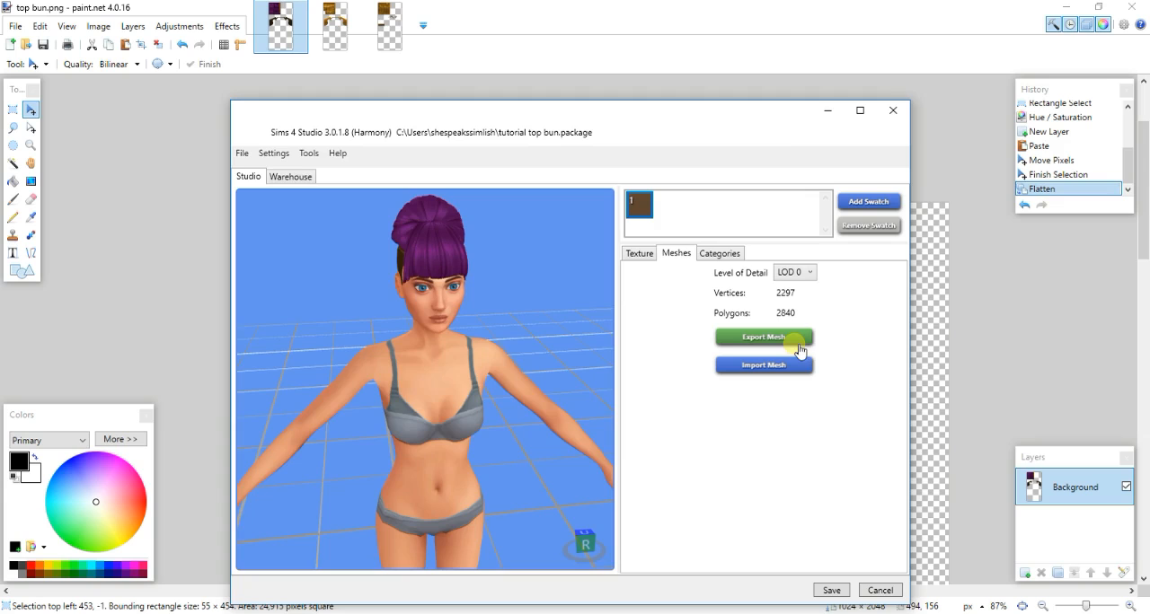
left_click(798, 340)
type("f")
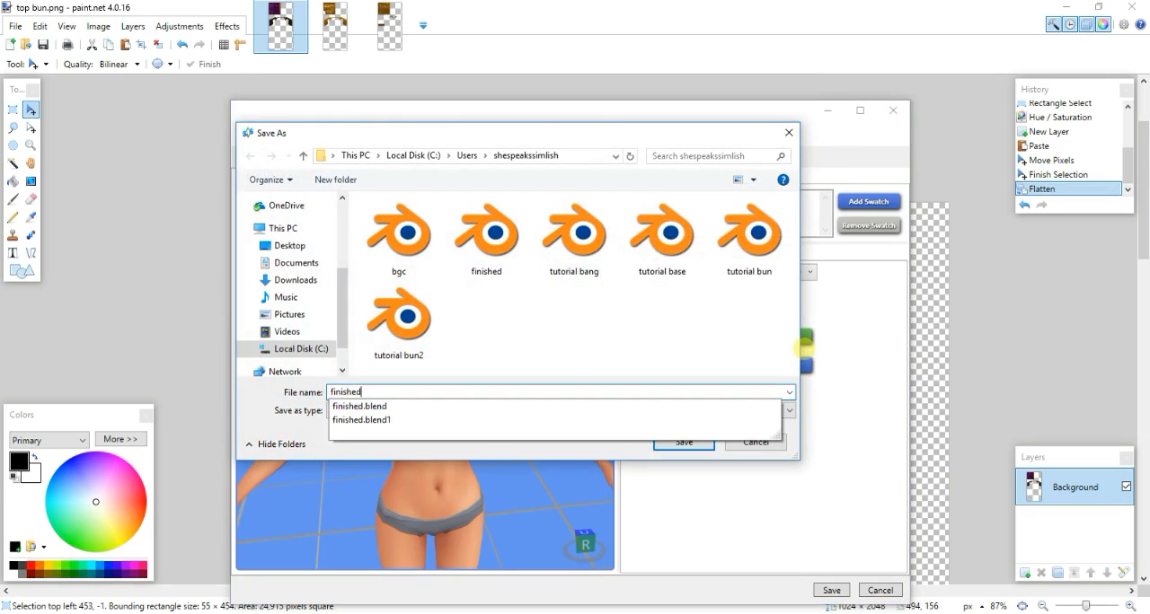
type("inished")
key("Return")
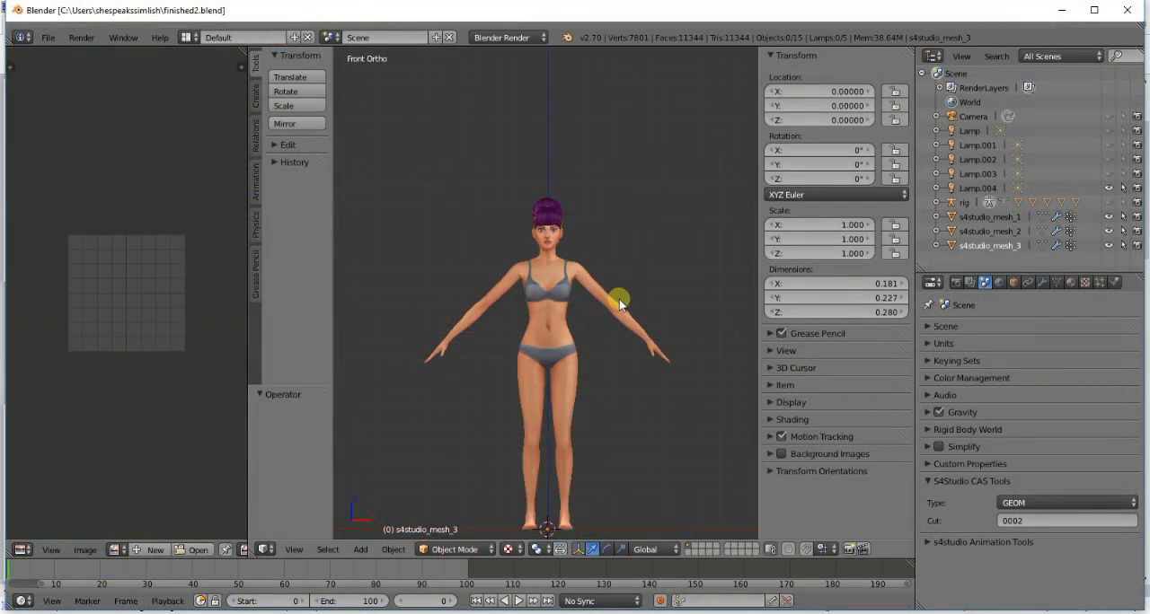
- In Blender, hide s4studio_mesh_1 and s4studio_mesh_2 and put s4studio_mesh_3 into Edit Mode
key("KP_5")
scroll(616, 300, "up", 6)
scroll(601, 327, "up", 8, "shift")
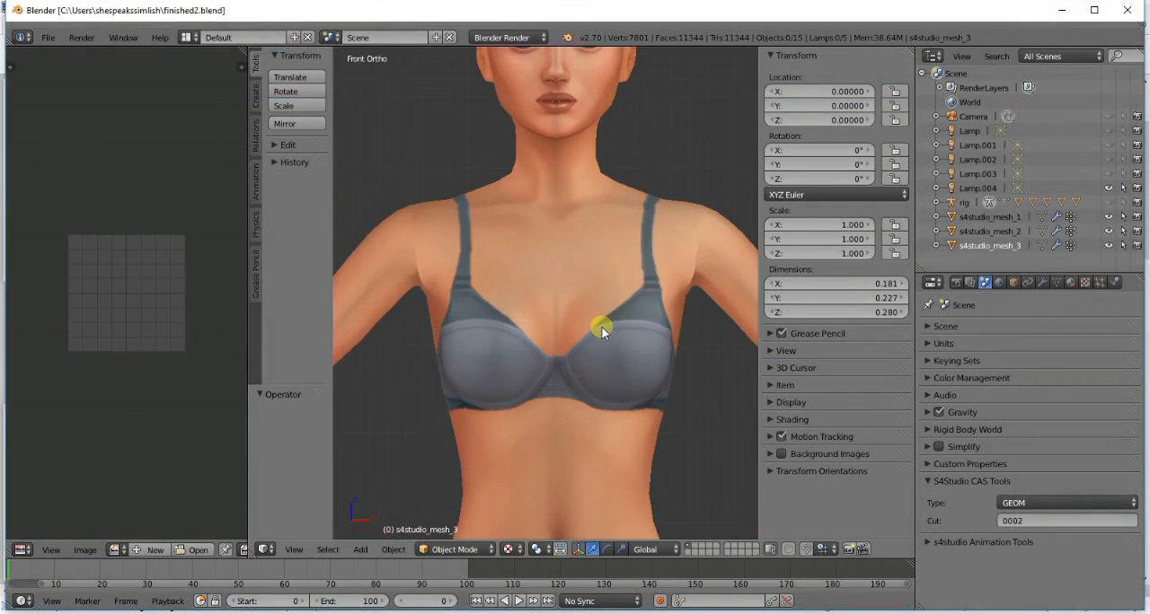
key("KP_6")
key("KP_6")
key("KP_6")
key("KP_6")
key("KP_6")
key("KP_6")
key("KP_6")
key("KP_6")
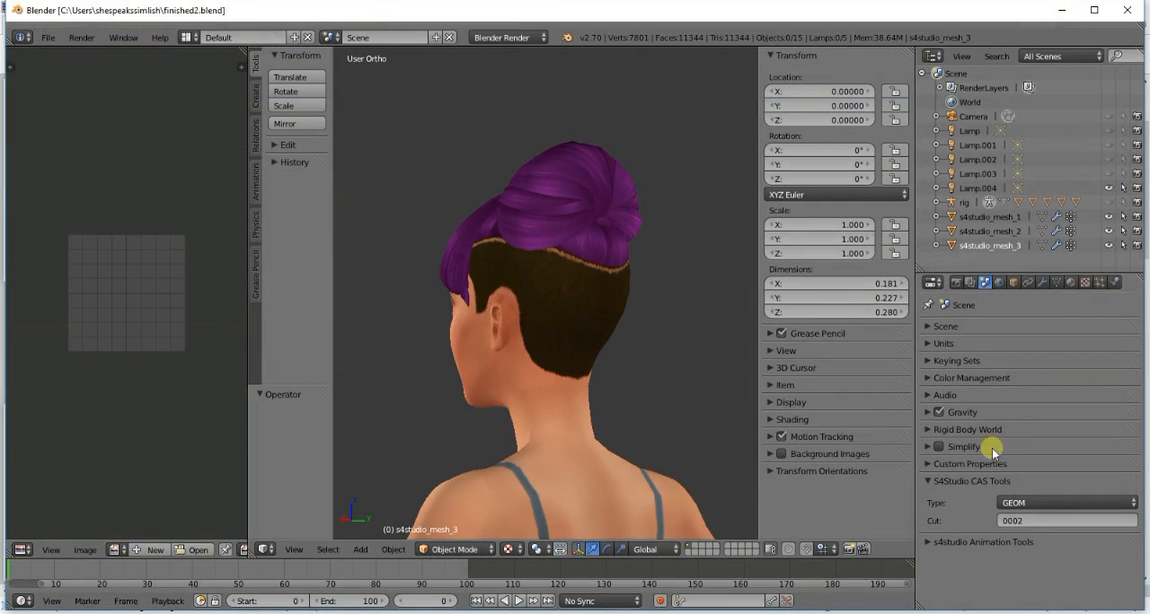
left_click_drag(1110, 218, 1112, 233)
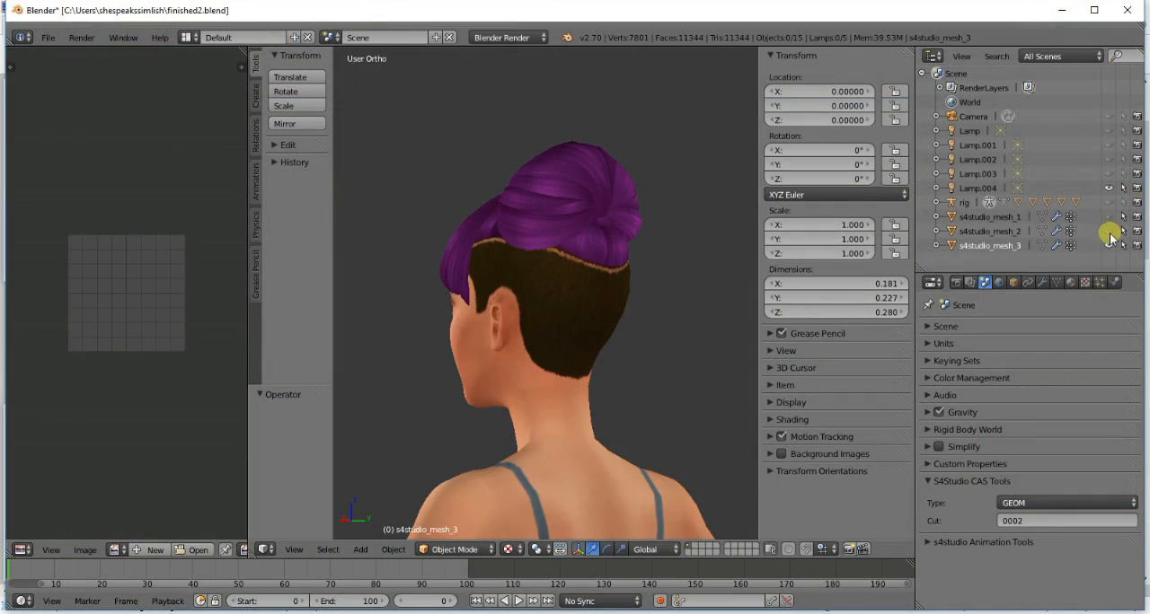
left_click(1040, 245)
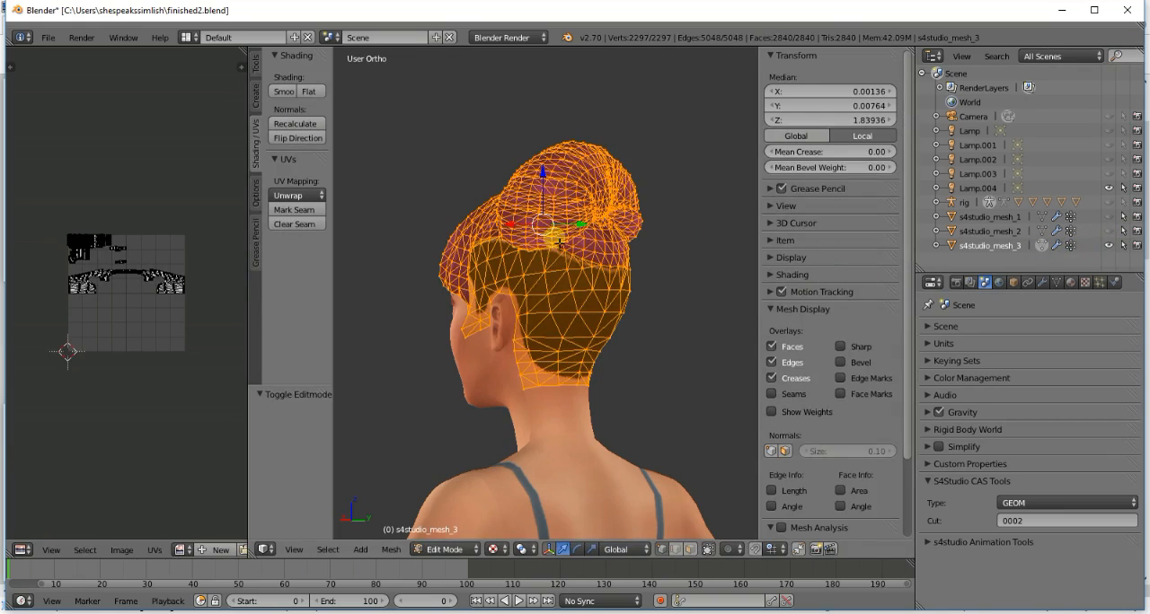
- Load top bun.png as the background image behind the hair's UV layout
left_click(239, 549)
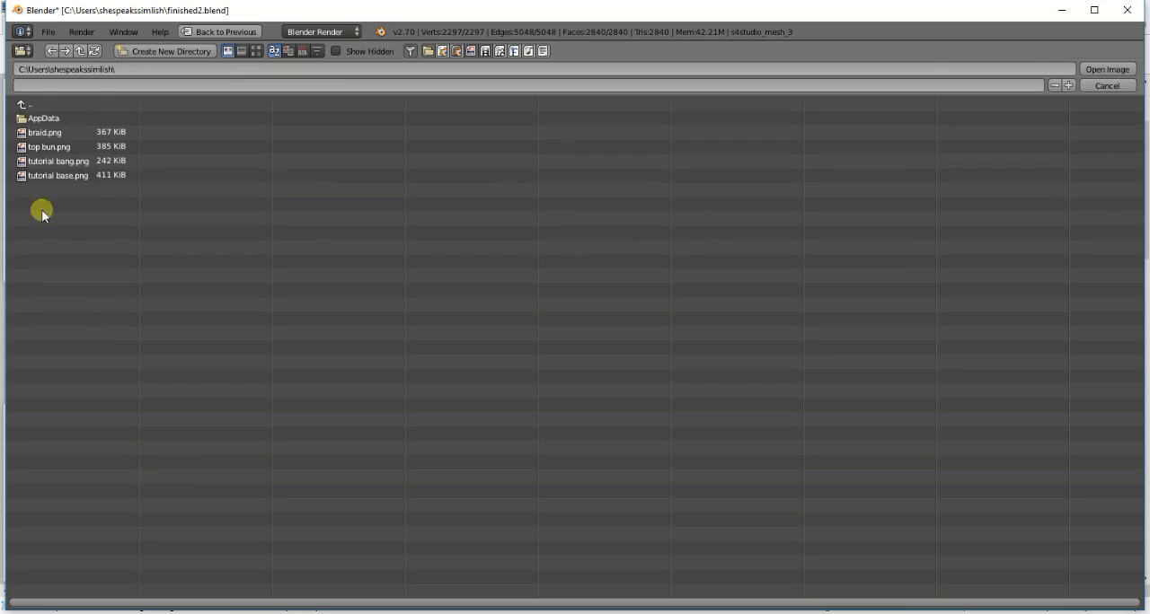
left_click(56, 151)
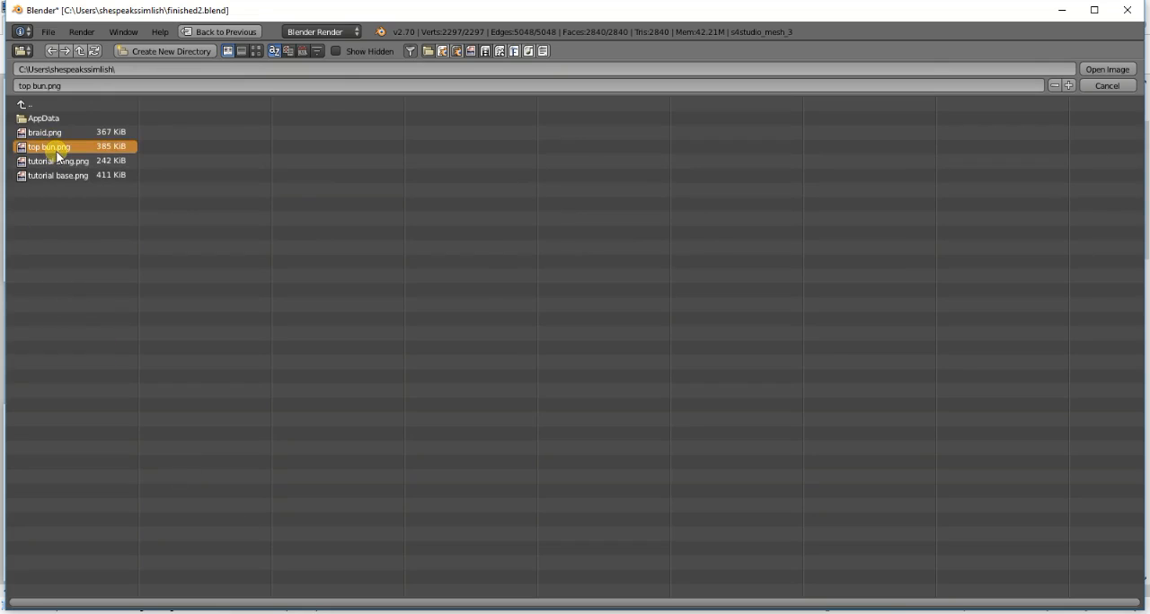
double_click(57, 153)
scroll(67, 146, "down", 3)
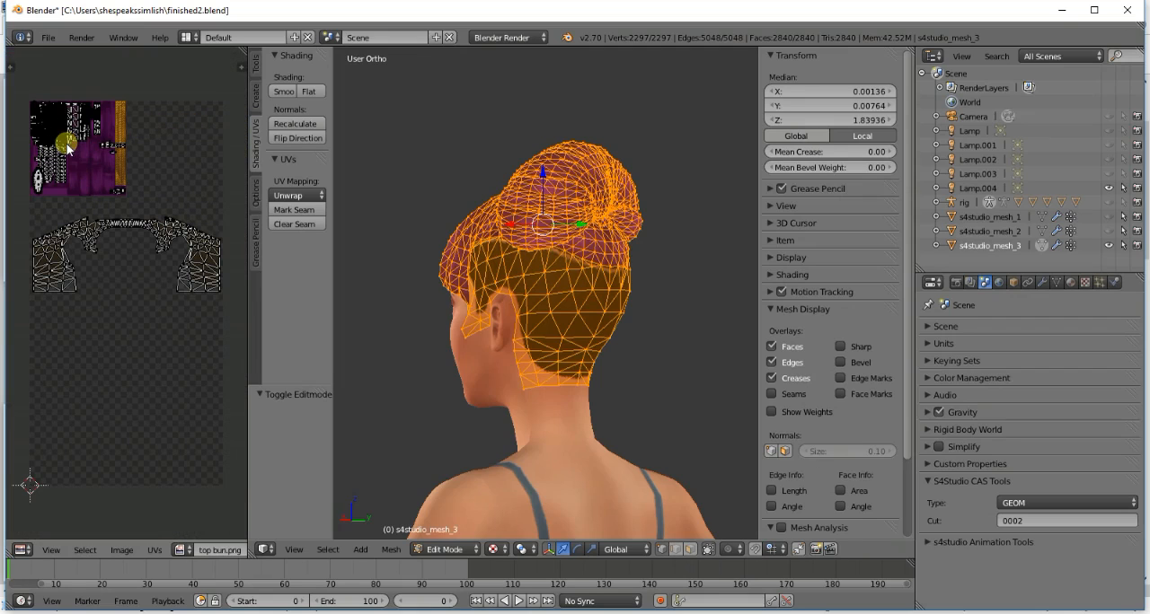
- Select the linked strand along the bun's lower side and move its UVs onto the gold braid strip
key("a")
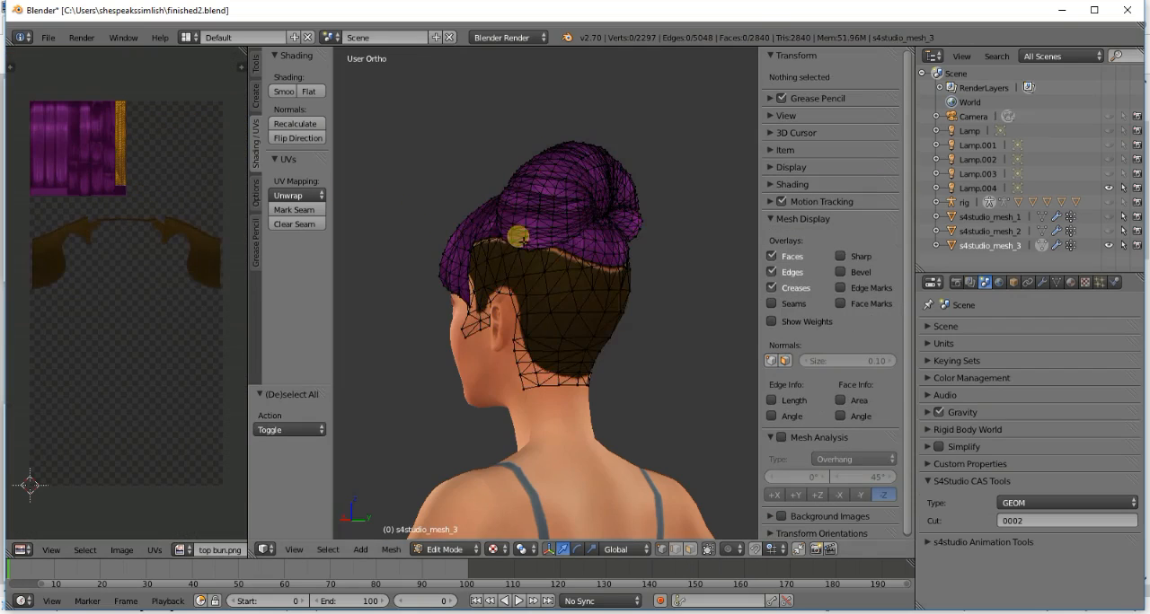
scroll(584, 238, "up", 2)
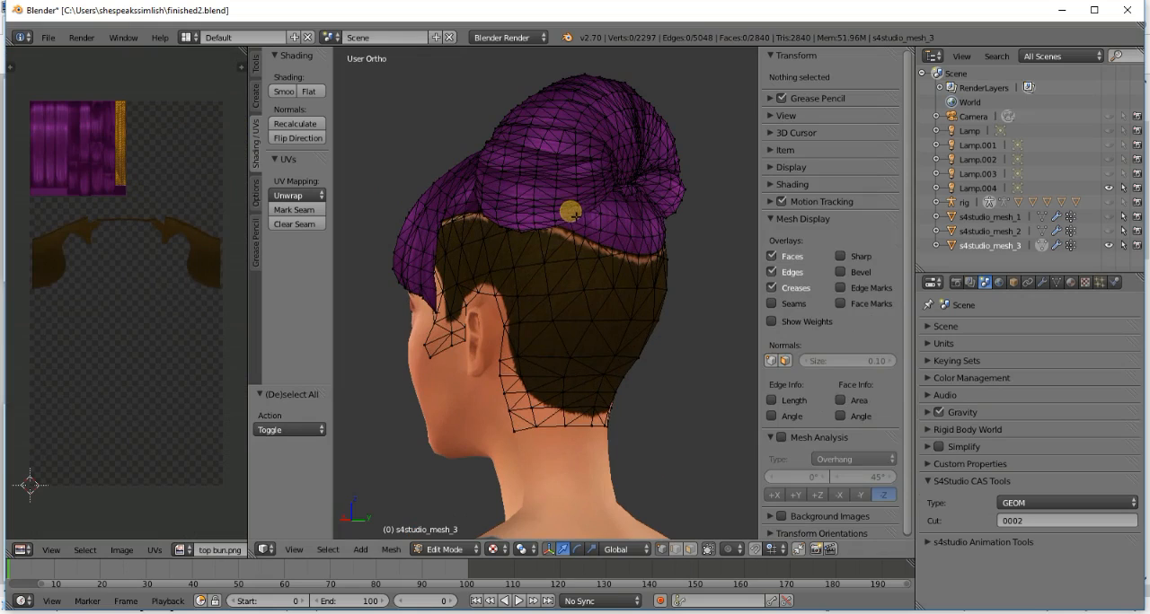
key("l")
key("g")
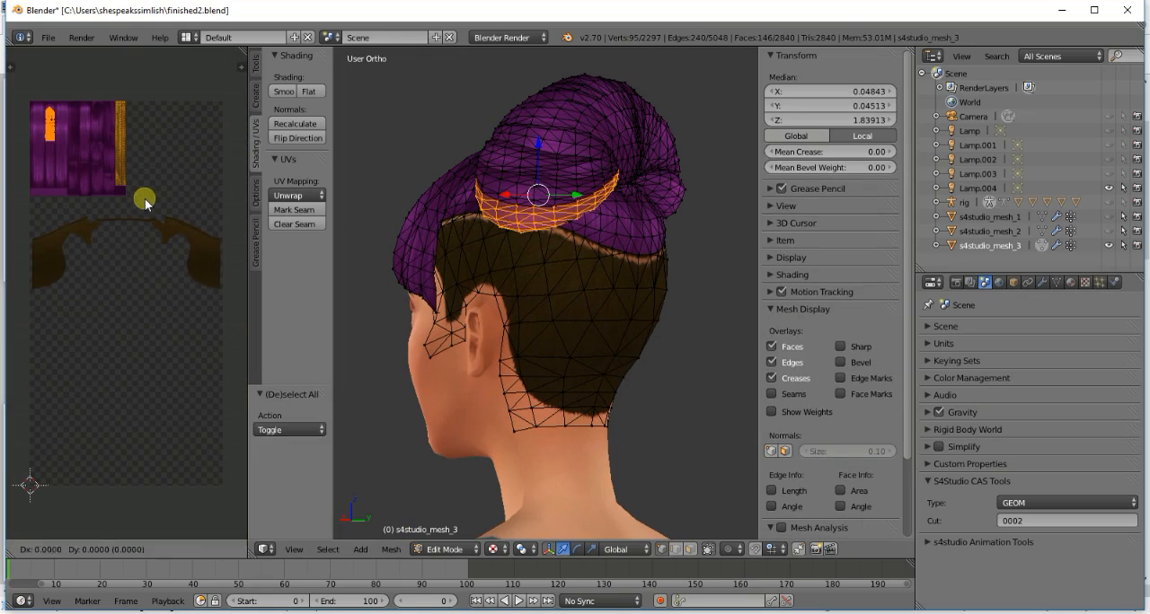
left_click(216, 198)
key("a")
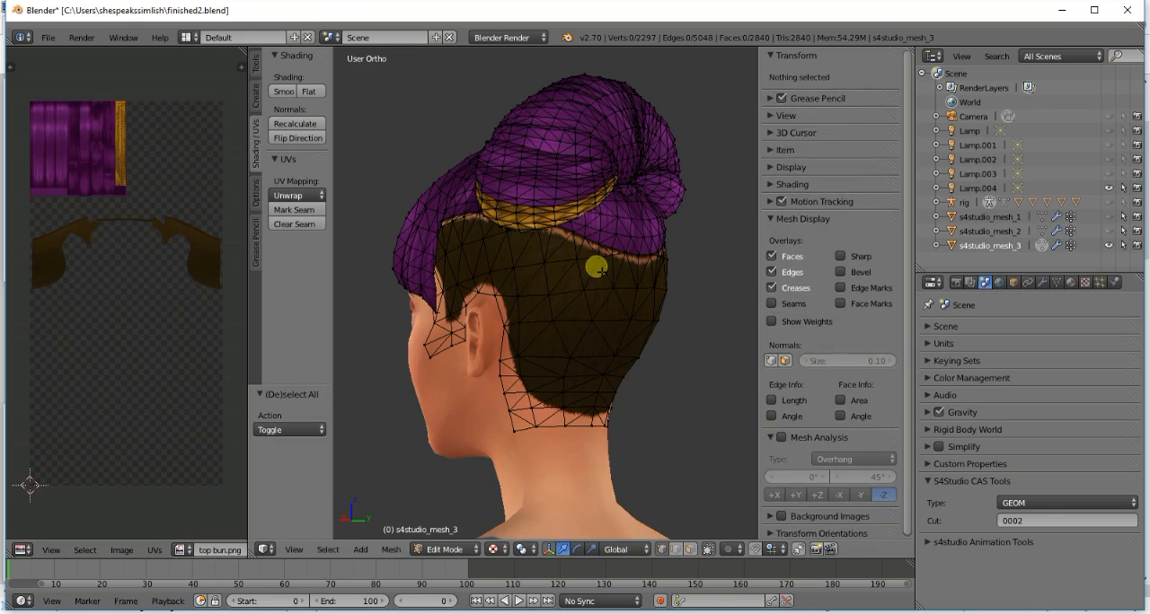
- Move the UVs of the linked strand on top of the bun onto the braid strip and check it in Object Mode
key("KP_4")
key("KP_4")
key("KP_4")
key("KP_4")
key("KP_4")
key("KP_4")
key("KP_4")
key("KP_4")
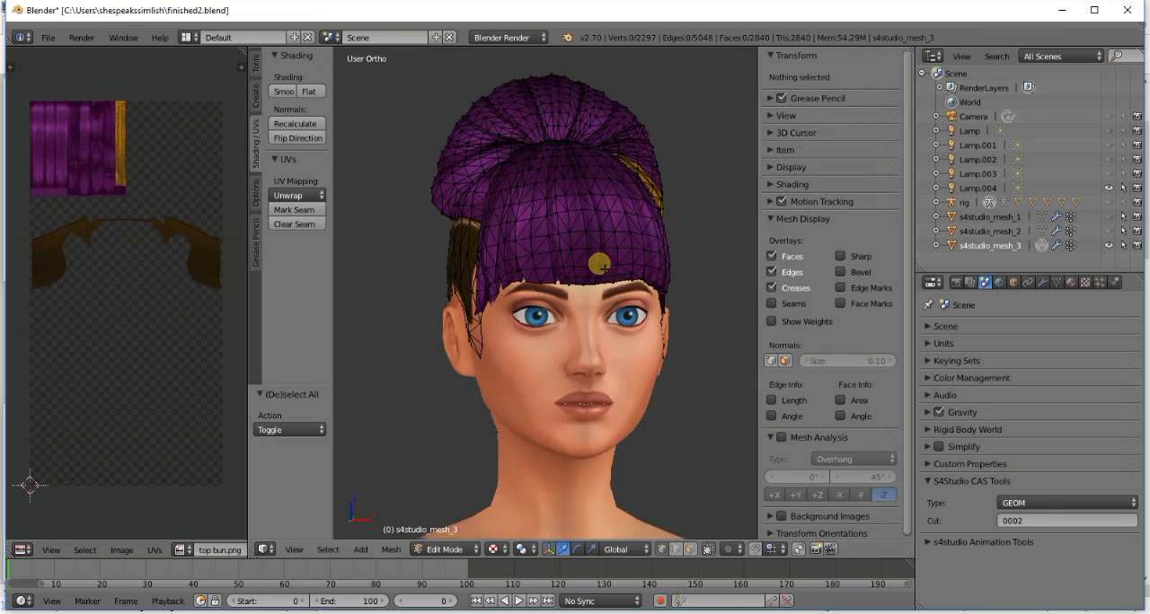
key("KP_4")
key("KP_4")
key("KP_4")
key("KP_4")
key("KP_4")
key("KP_4")
key("KP_4")
key("KP_4")
key("KP_4")
key("KP_4")
key("KP_4")
key("KP_4")
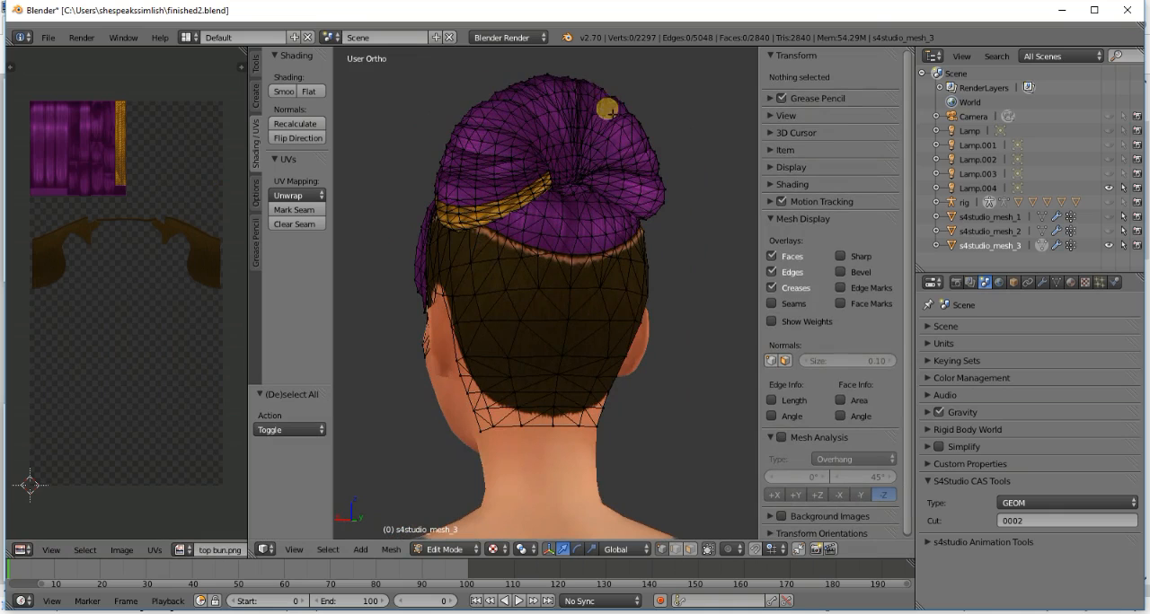
key("l")
key("KP_4")
key("KP_4")
key("KP_4")
key("KP_4")
key("KP_4")
key("KP_4")
key("KP_4")
key("KP_4")
key("KP_4")
key("KP_4")
key("KP_4")
key("KP_4")
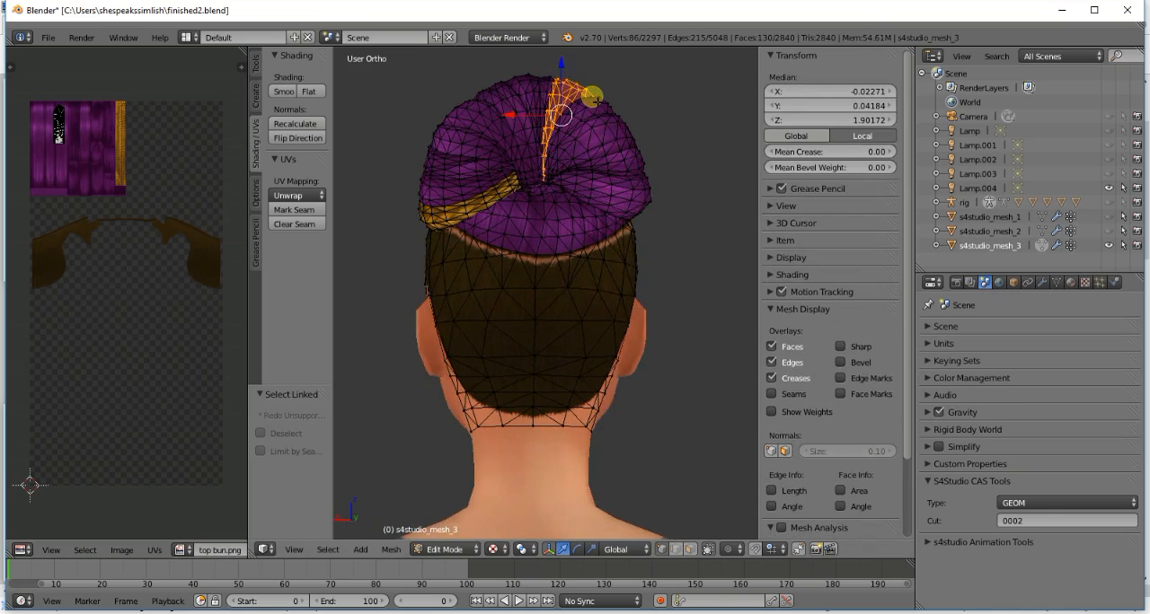
key("a")
key("g")
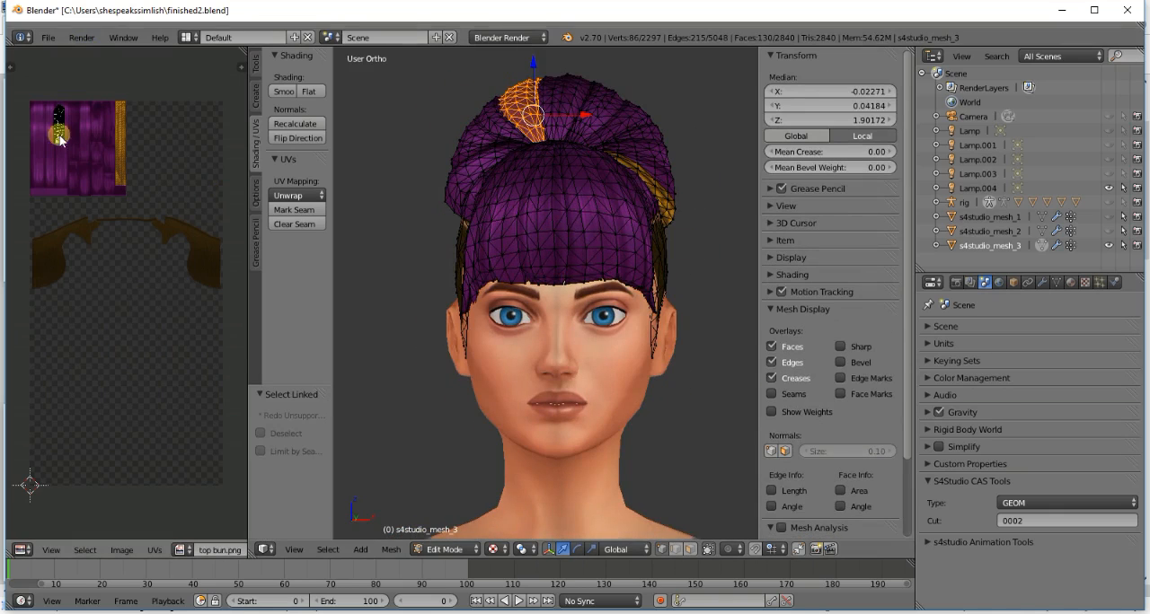
left_click(129, 160)
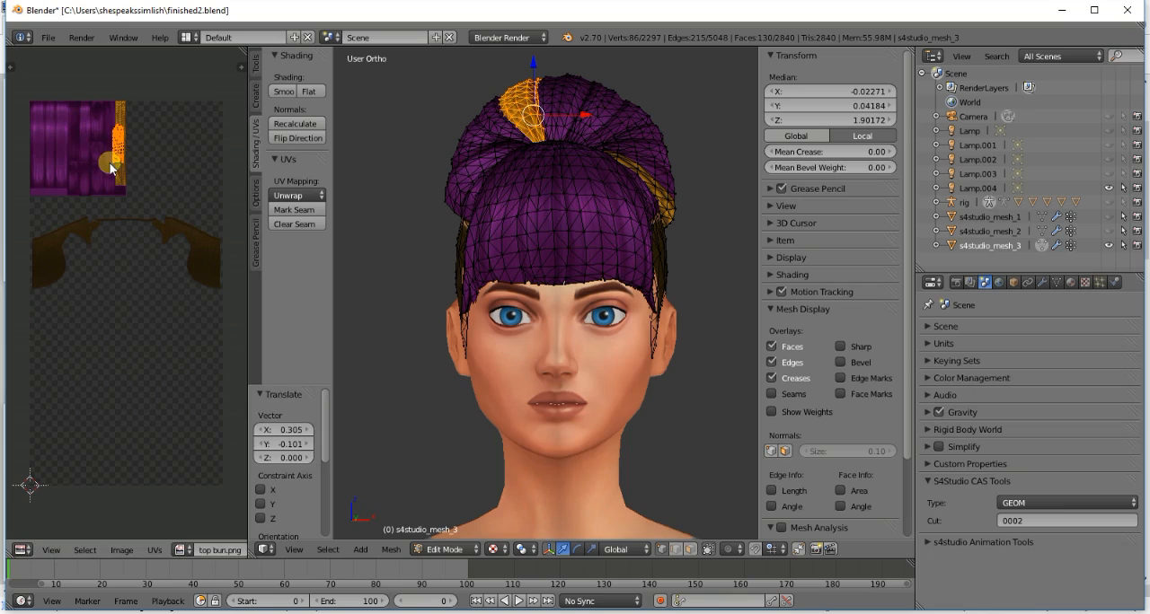
key("g")
left_click(113, 162)
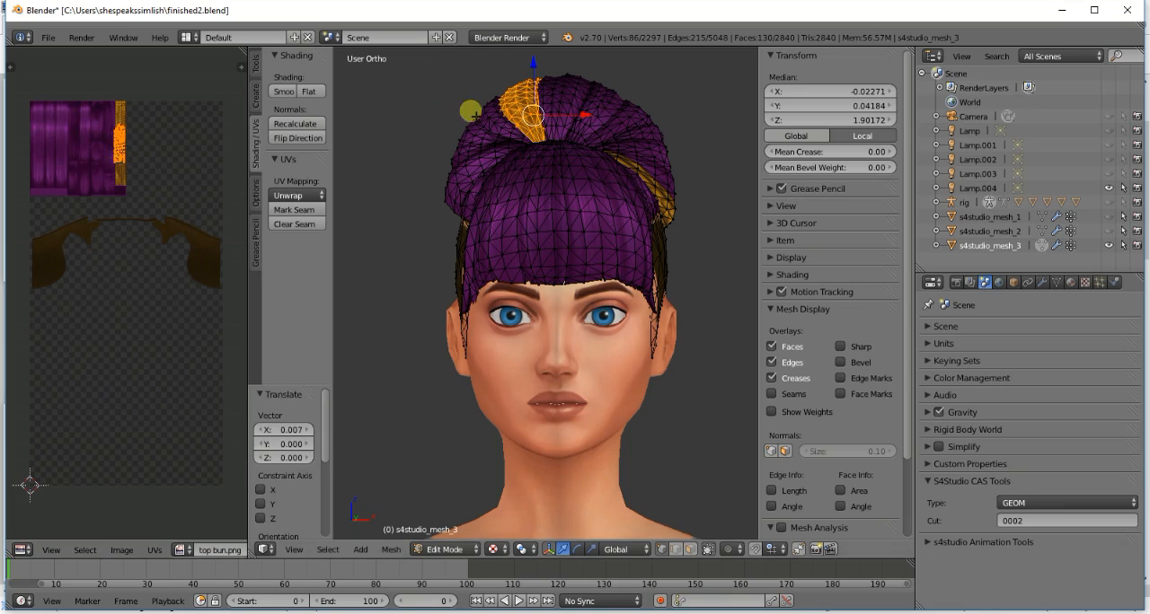
key("a")
left_click(1045, 242)
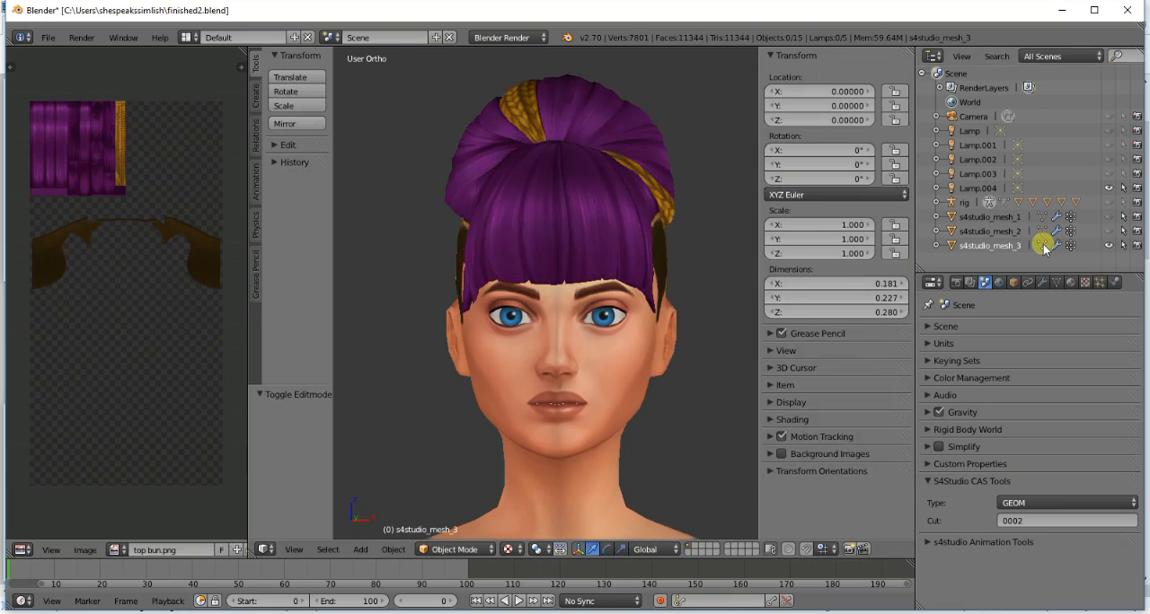
scroll(591, 144, "down", 3)
scroll(591, 144, "up", 1)
scroll(591, 143, "up", 2)
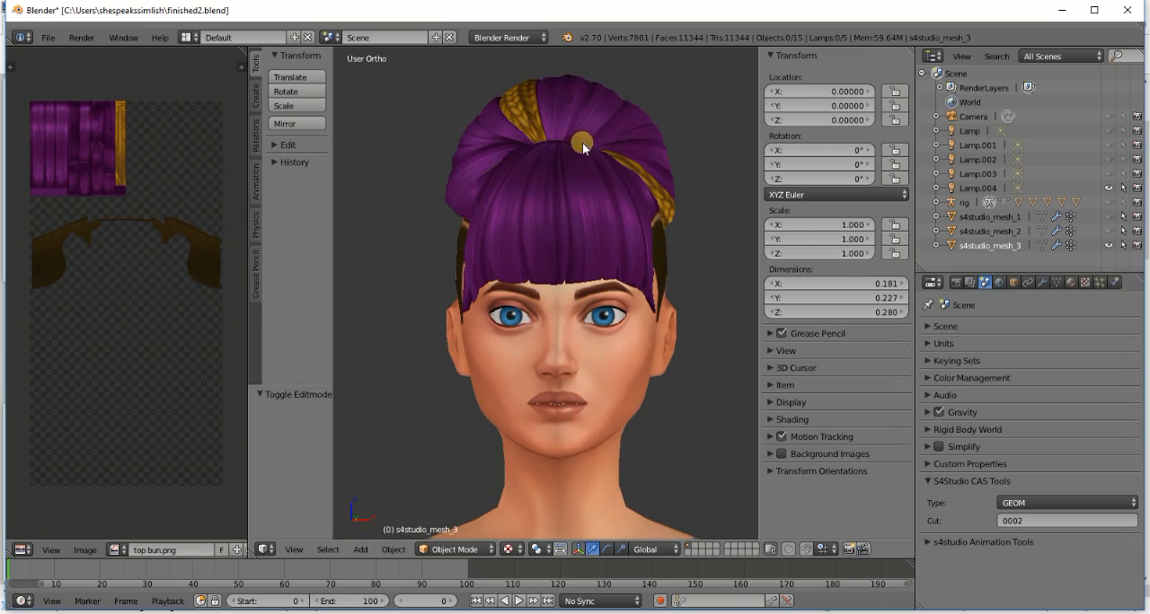
- Put s4studio_mesh_3 back into Edit Mode and move the UVs of the strand above the first braid onto the braid strip
left_click(1040, 245)
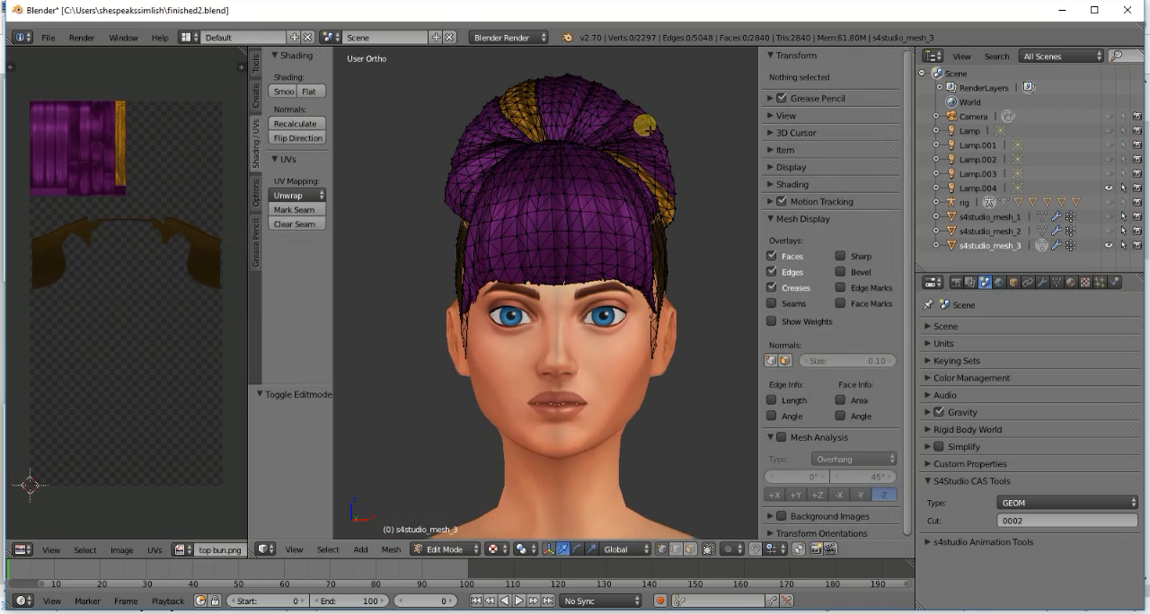
key("l")
middle_click_drag(648, 138, 566, 141)
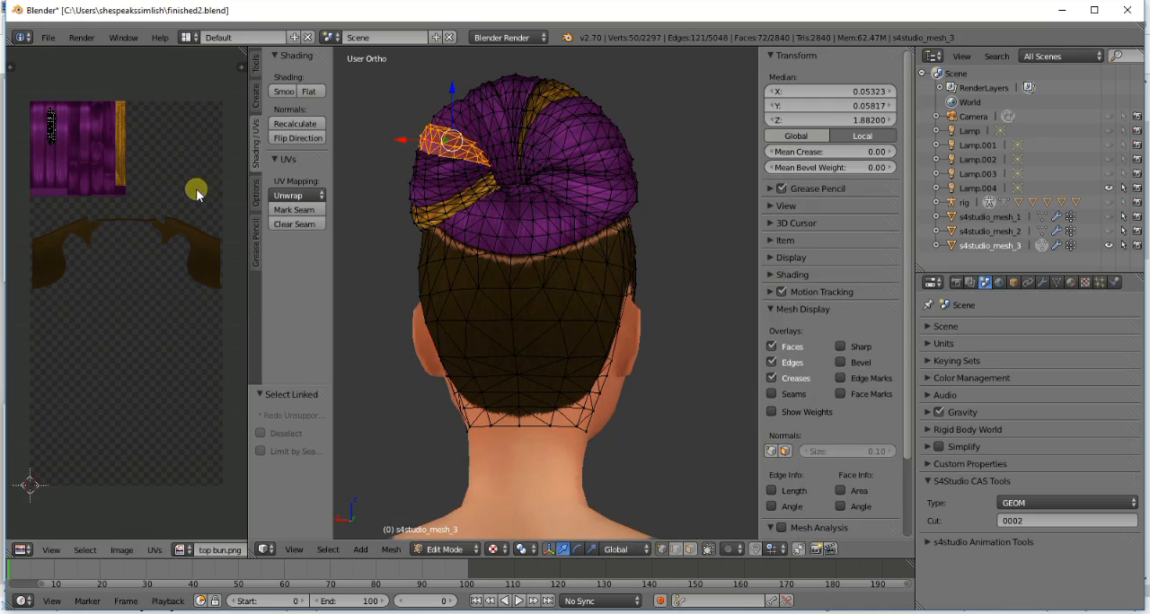
key("a")
key("g")
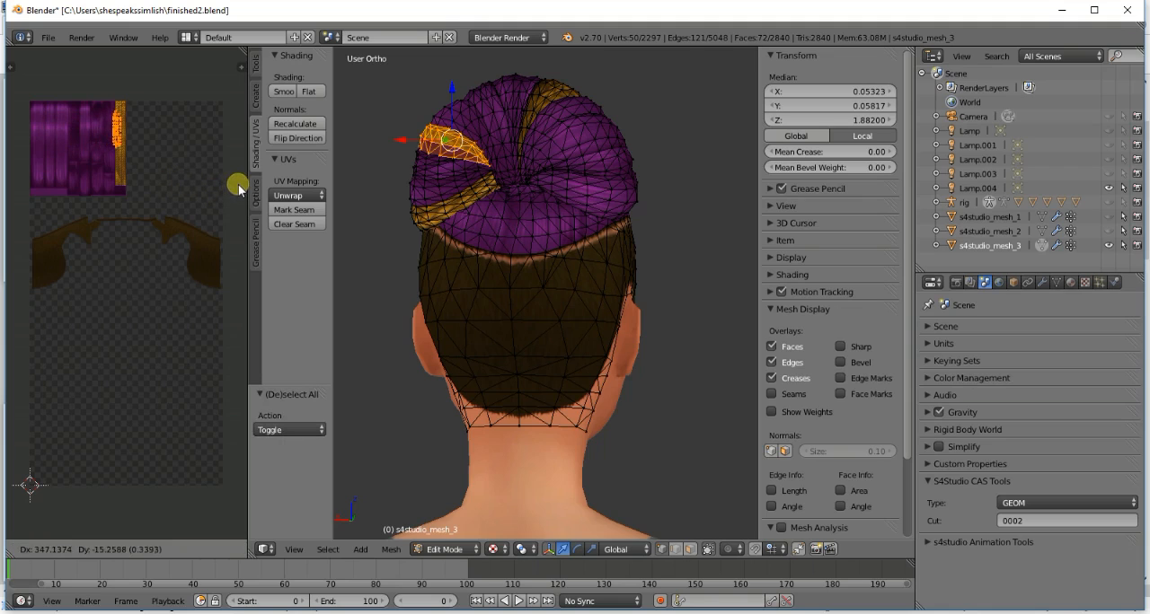
left_click(241, 181)
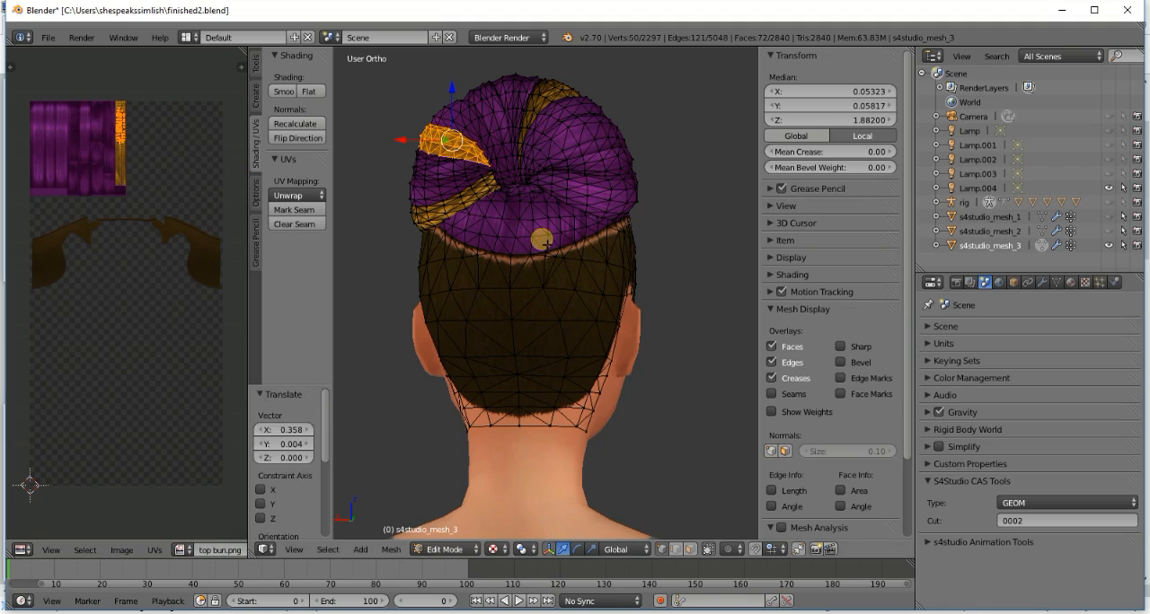
key("a")
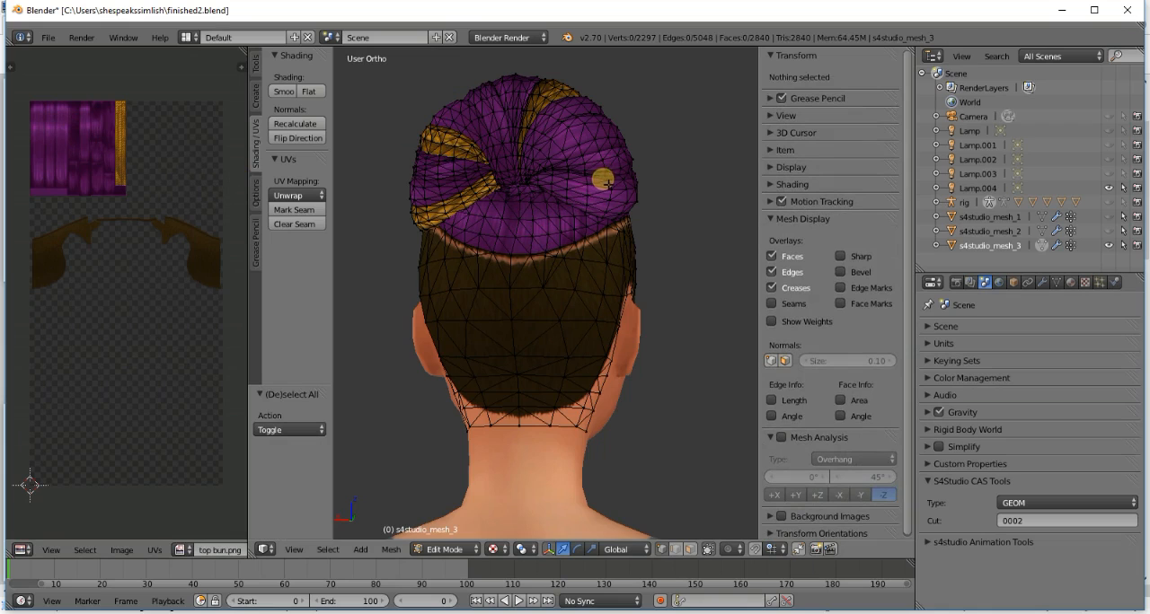
- Select the linked strand on the opposite side of the bun and move its UVs onto the braid strip
key("l")
key("a")
key("l")
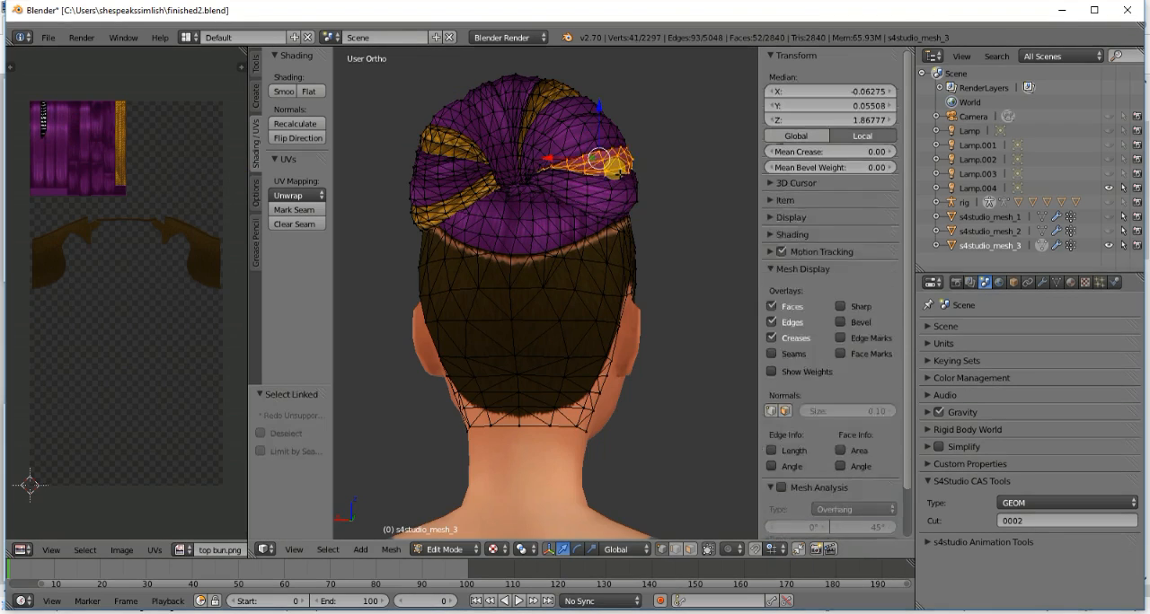
key("KP_6")
key("KP_6")
key("KP_6")
key("KP_6")
key("KP_6")
key("KP_6")
key("KP_6")
key("KP_6")
key("KP_6")
key("KP_6")
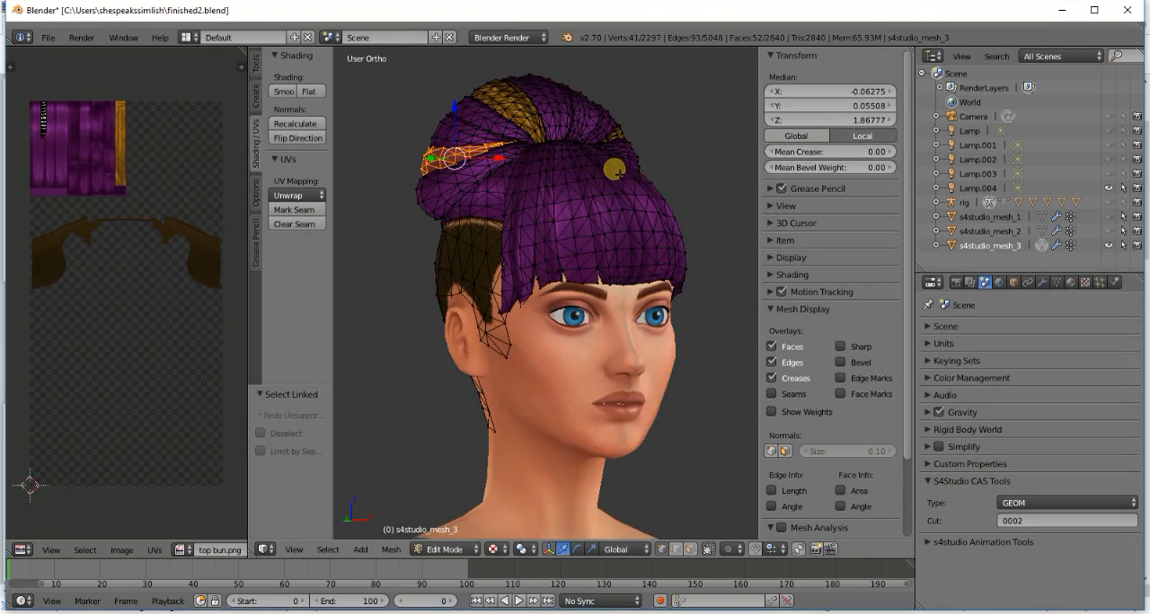
key("a")
key("g")
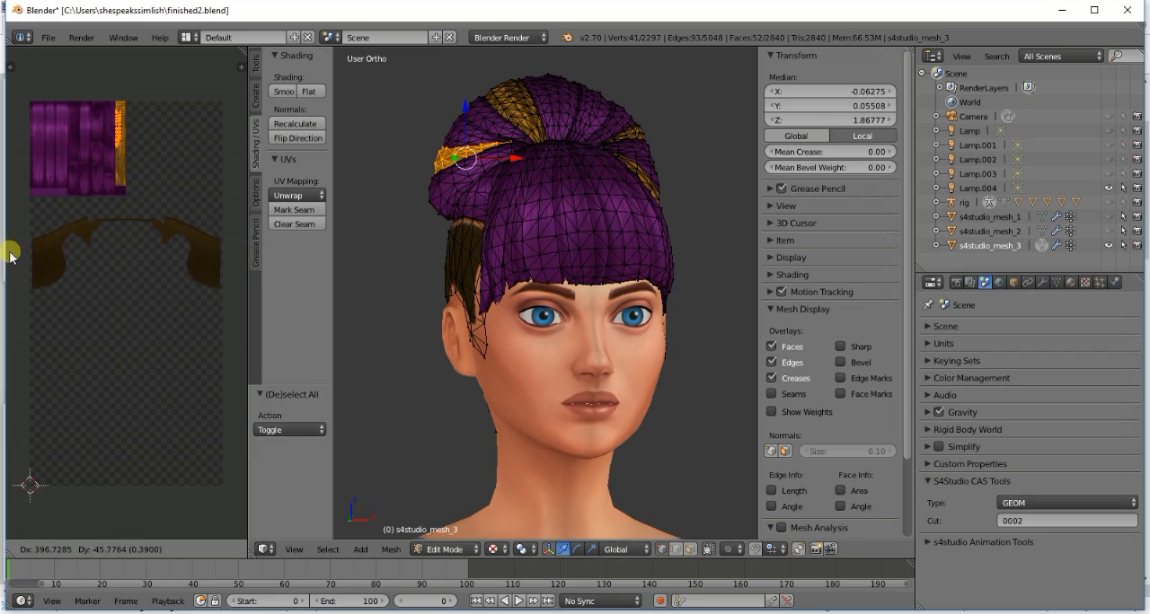
left_click(136, 249)
key("a")
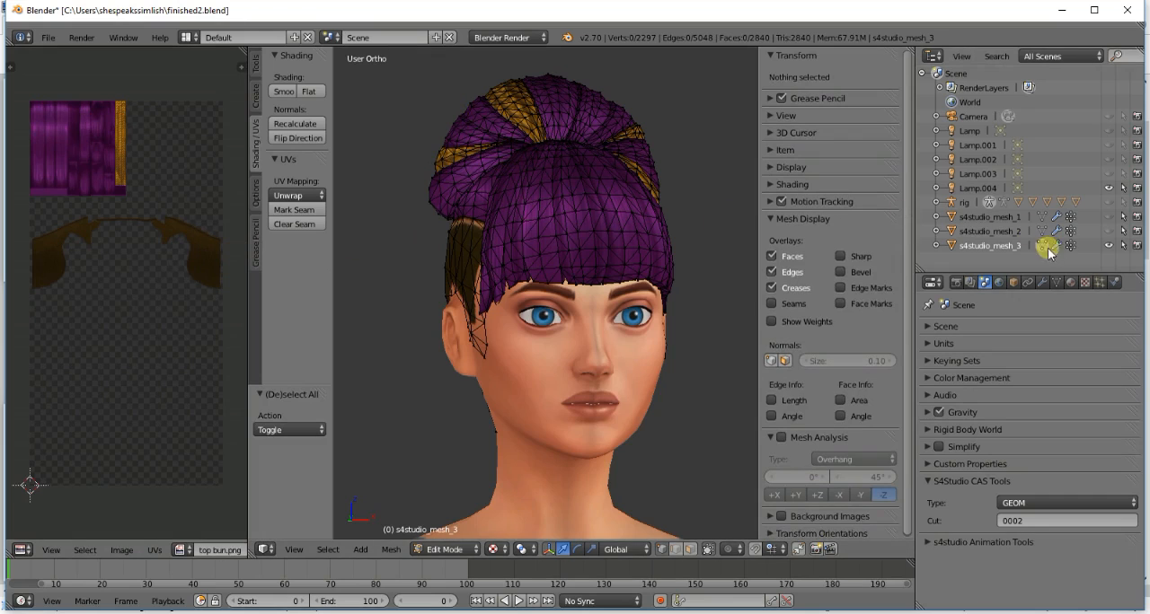
- Return to Object Mode and inspect the braided bun from the front and the side
left_click(1049, 246)
key("KP_1")
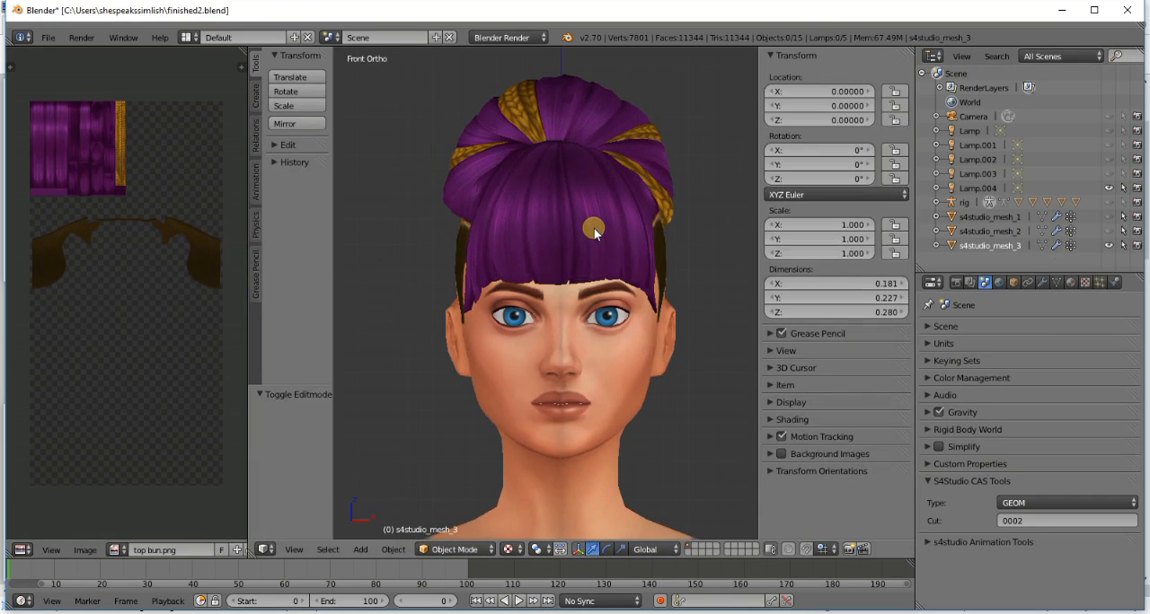
scroll(594, 230, "down", 3)
scroll(570, 220, "up", 3)
key("KP_4")
key("KP_4")
key("KP_4")
key("KP_4")
key("KP_4")
key("KP_4")
key("KP_4")
key("KP_4")
key("KP_4")
key("KP_4")
key("KP_4")
key("KP_4")
key("KP_4")
key("KP_4")
key("KP_4")
key("KP_4")
key("KP_4")
key("KP_4")
key("KP_4")
key("KP_4")
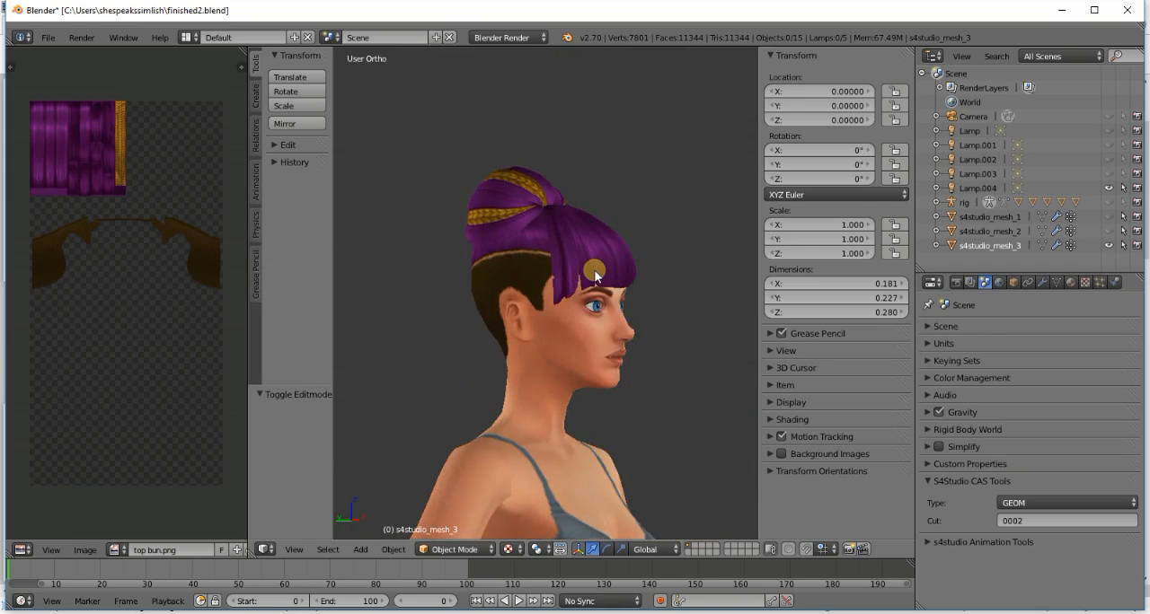
- Unhide s4studio_mesh_1 and s4studio_mesh_2 and save over finished2.blend
key("KP_1")
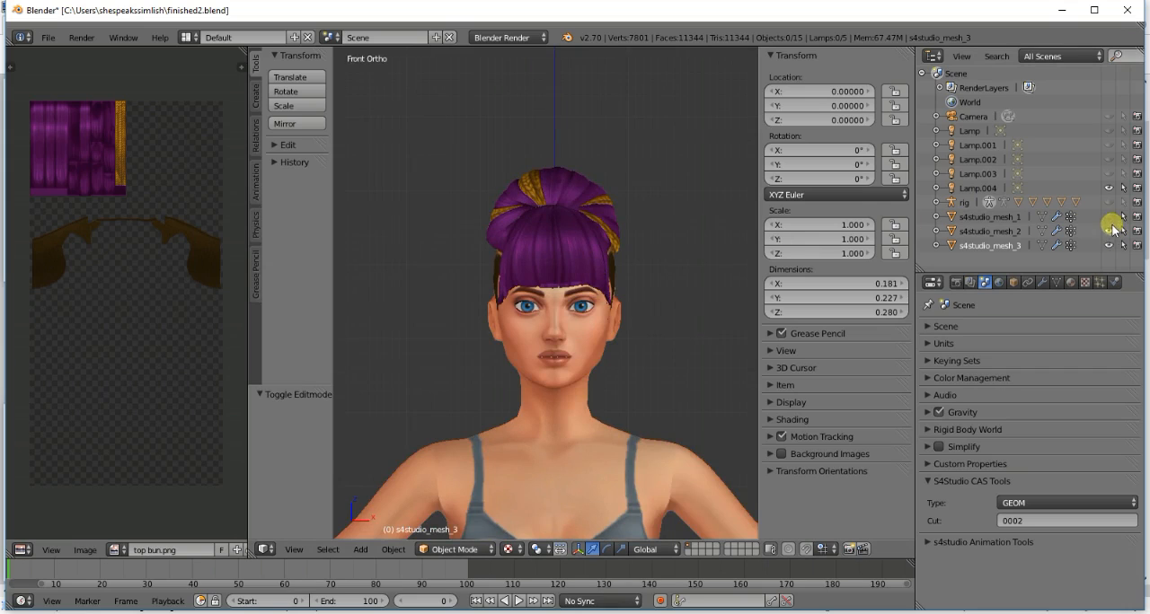
key("ctrl+s")
left_click(672, 282)
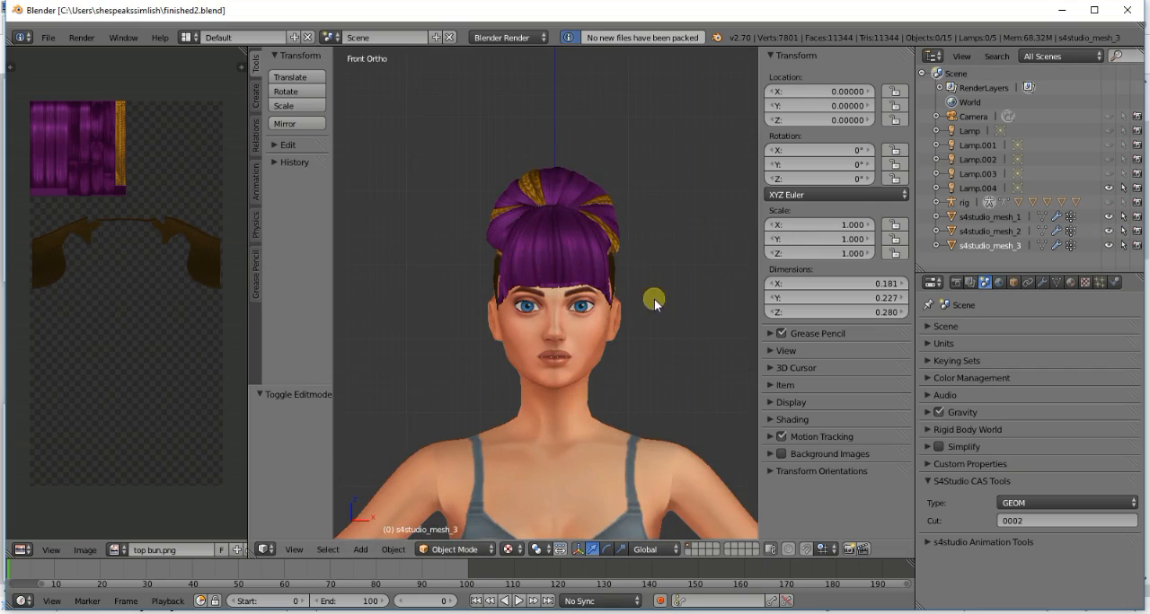
- Switch to Sims 4 Studio and import finished2.blend as the LOD 0 hair mesh
key("alt+Tab")
left_click(755, 365)
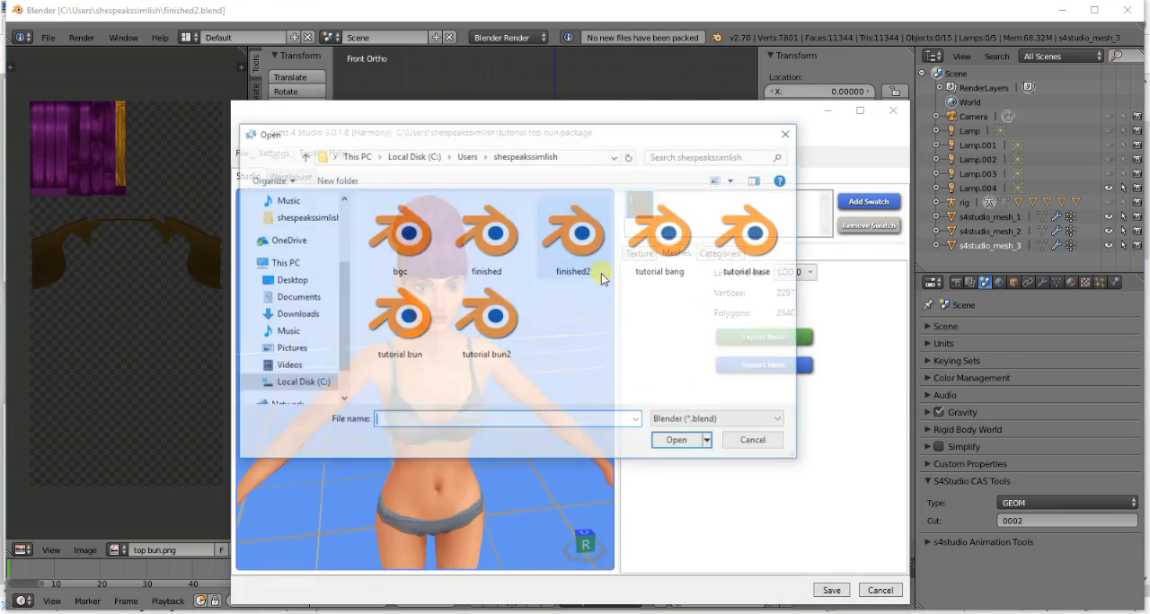
double_click(566, 251)
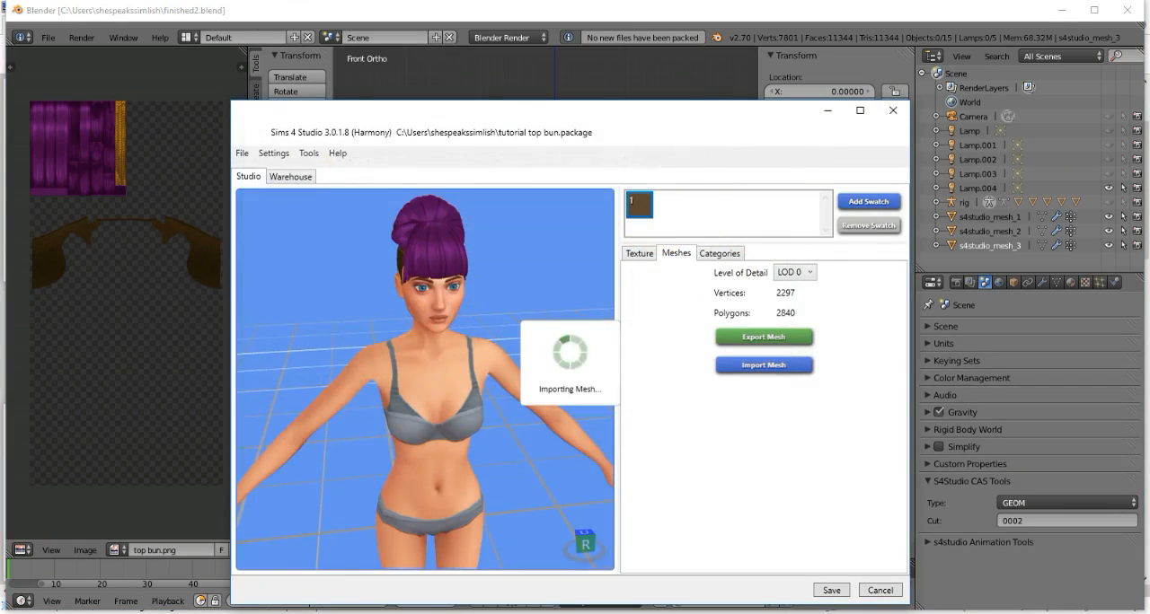
- In paint.net, recolour the selected braid strip with Hue / Saturation at hue -89, saturation 77 and reduced lightness, and save top bun.png
left_click(68, 564)
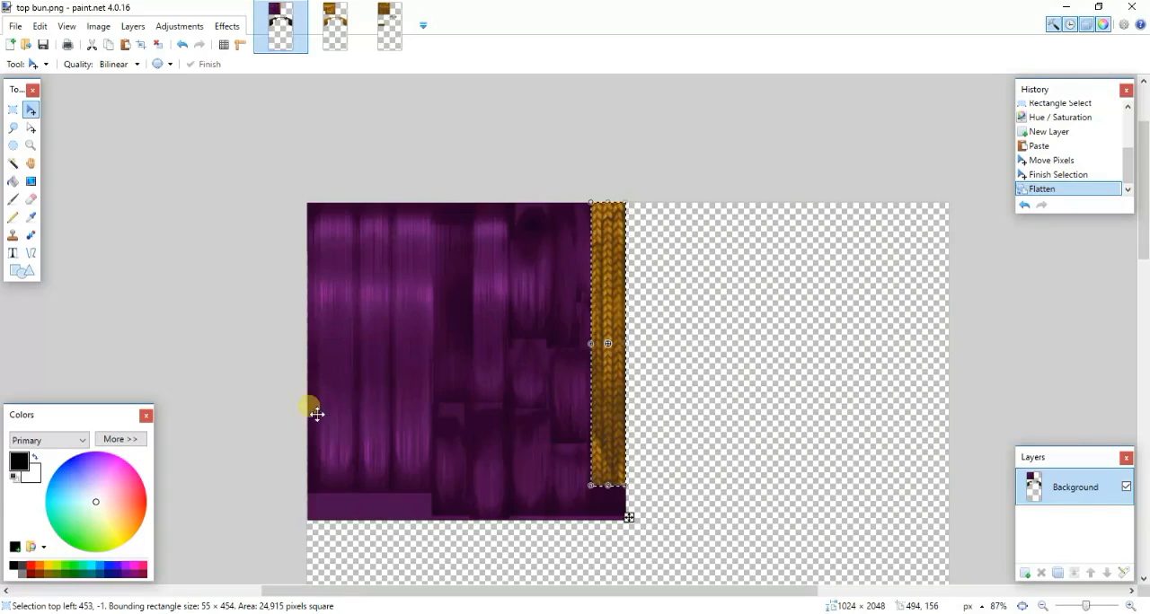
left_click(179, 26)
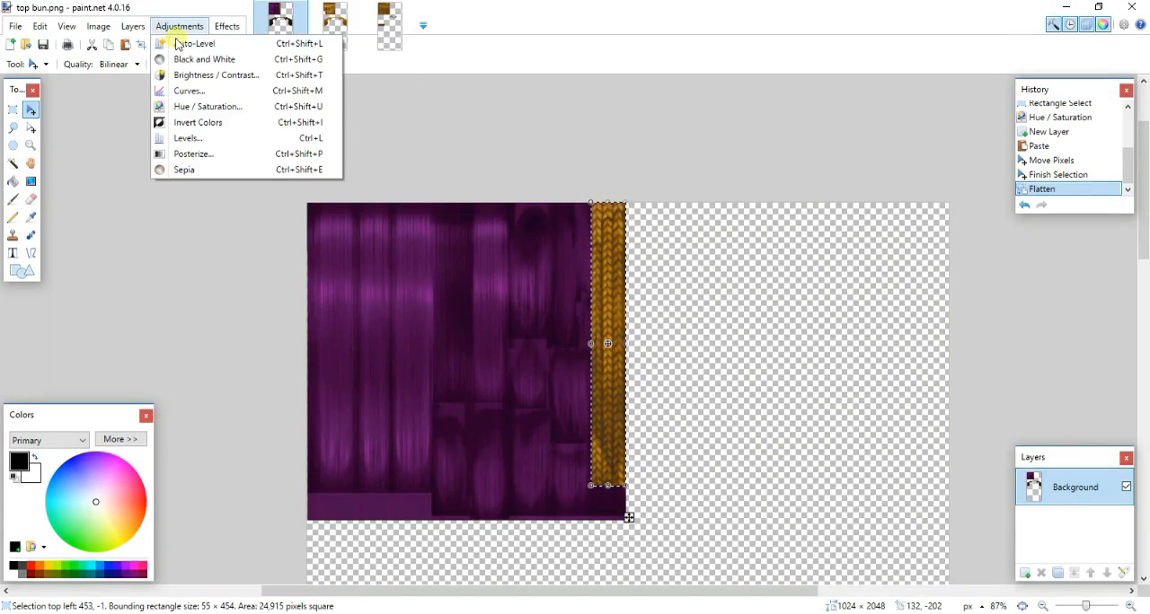
left_click(202, 106)
left_click_drag(638, 235, 293, 305)
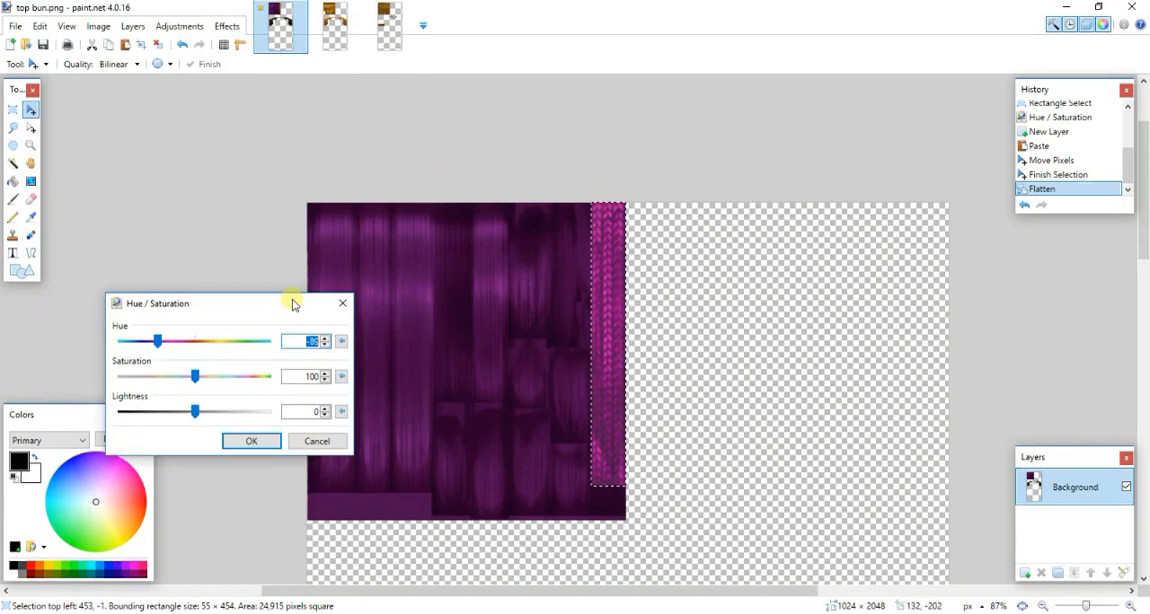
left_click_drag(192, 376, 165, 376)
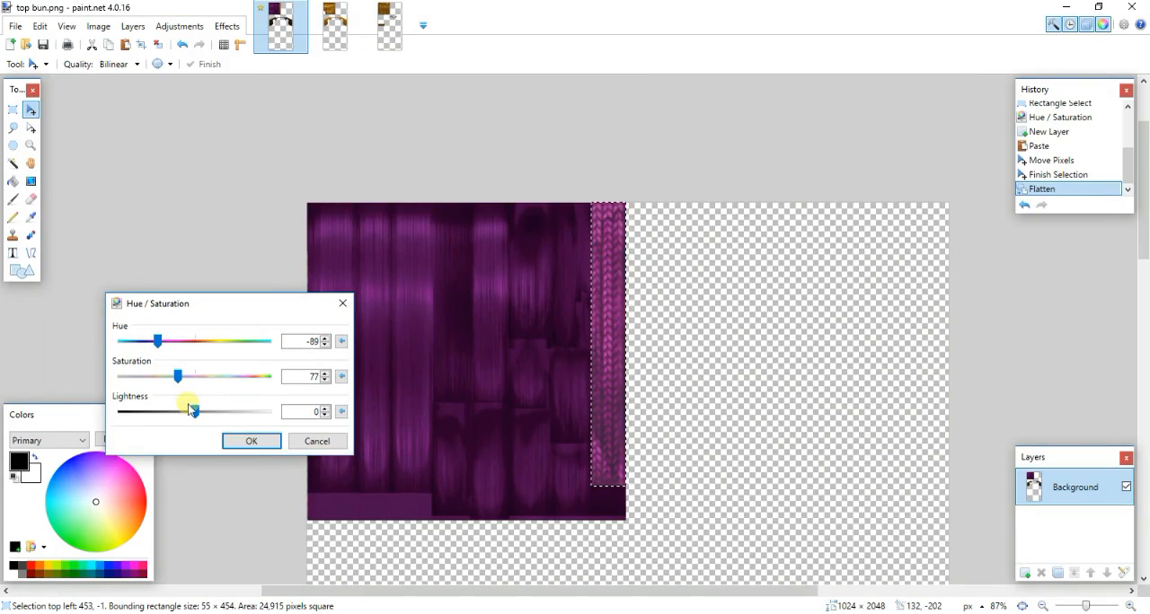
left_click_drag(191, 414, 161, 413)
left_click(248, 445)
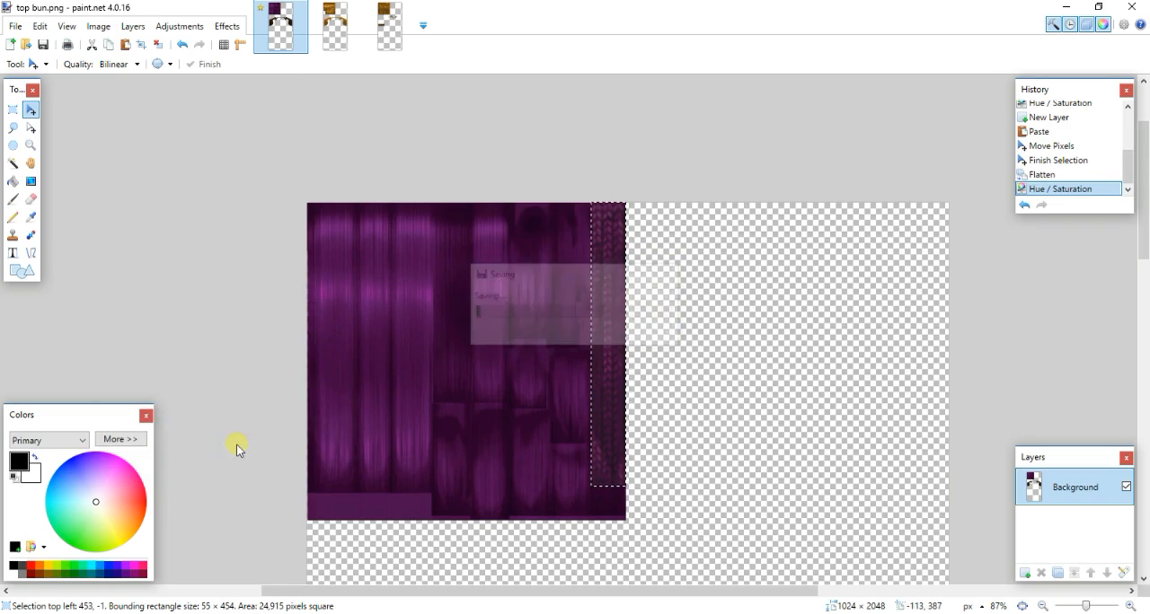
- Switch to Sims 4 Studio and import the recoloured top bun.png as the hair's Diffuse texture
key("alt+Tab")
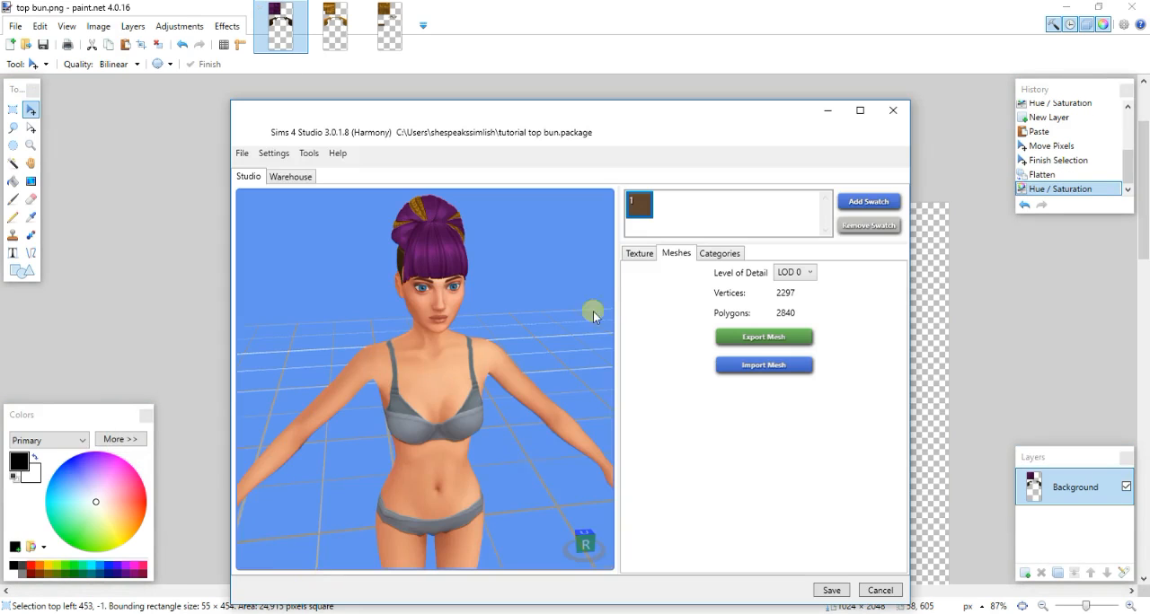
left_click(636, 256)
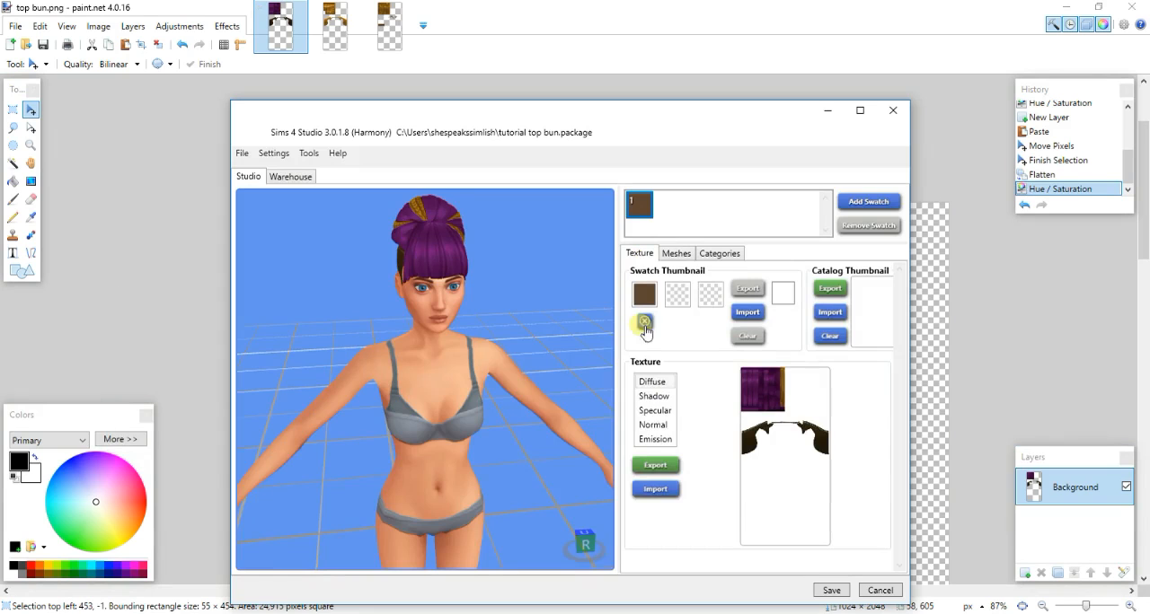
left_click(643, 488)
double_click(486, 232)
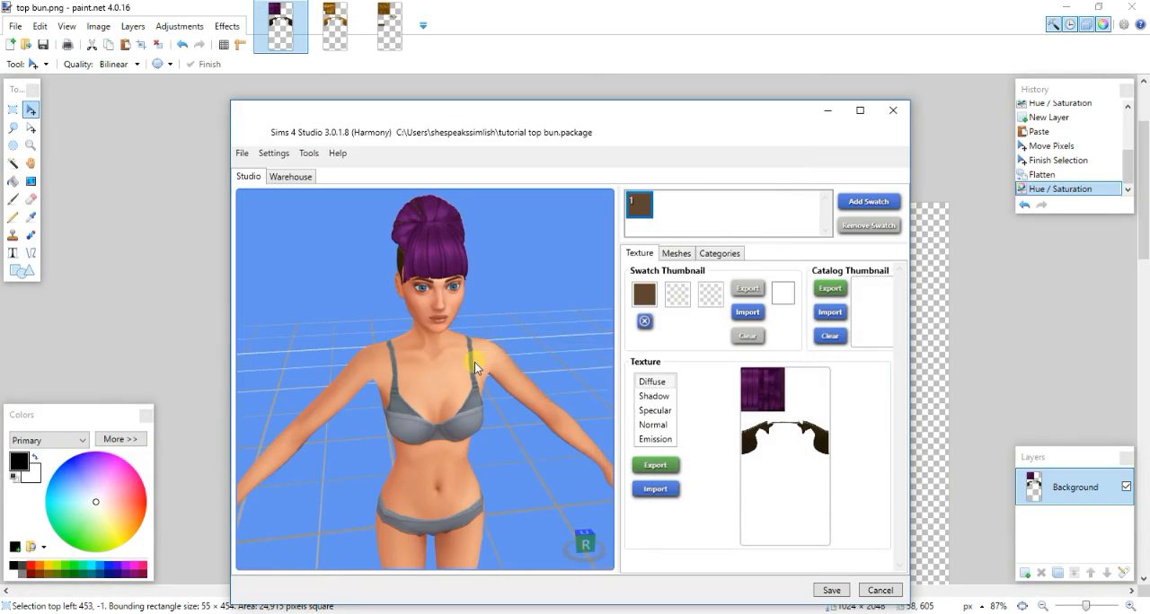
- Switch to Blender and shift the UVs of the unbraided strand atop the bun about 0.18 in X, onto the golden braid strip
left_click_drag(459, 342, 428, 385)
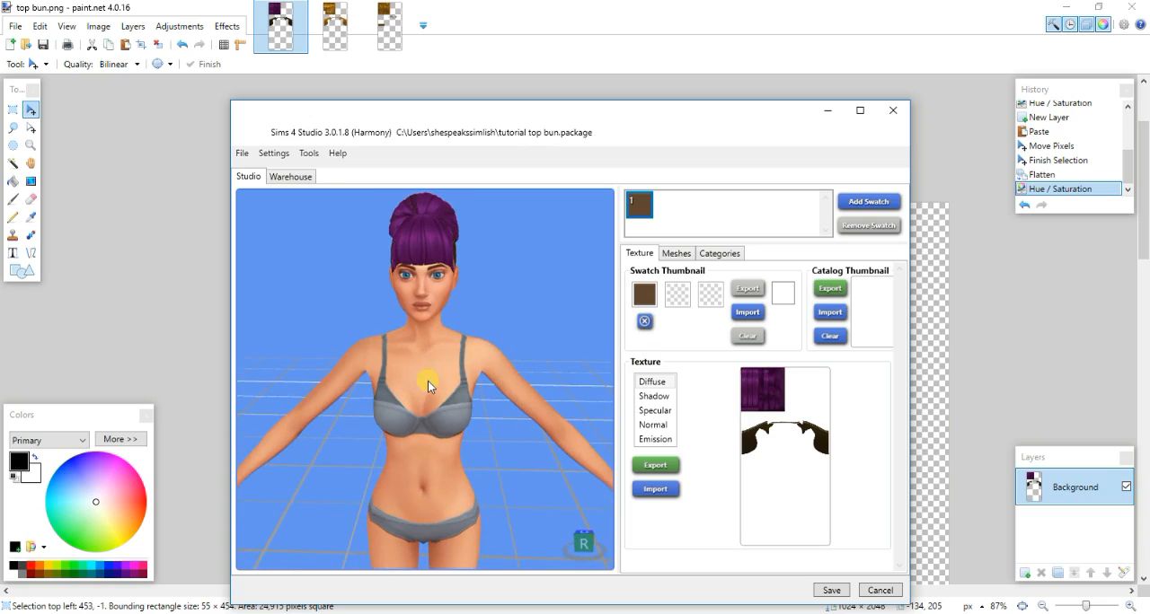
mouse_move(413, 611)
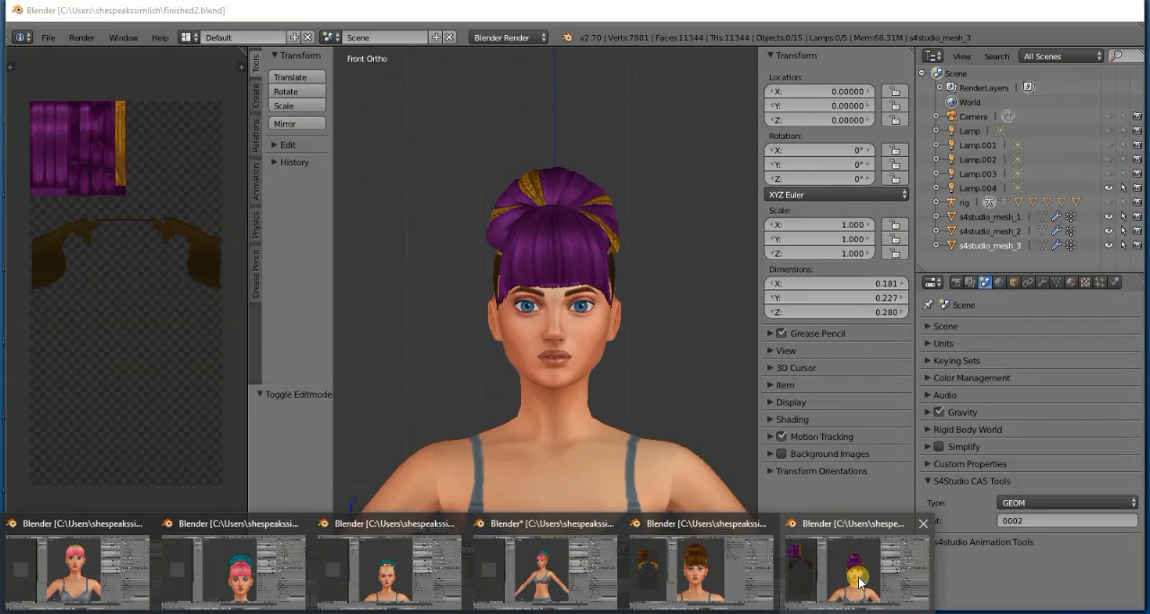
left_click(859, 582)
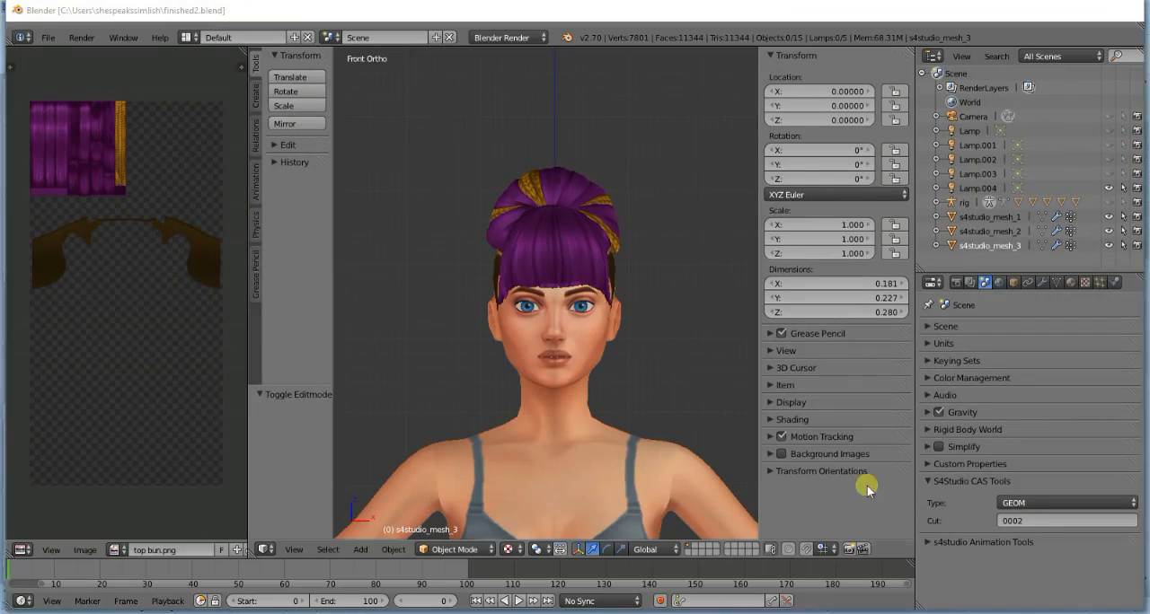
left_click(1041, 245)
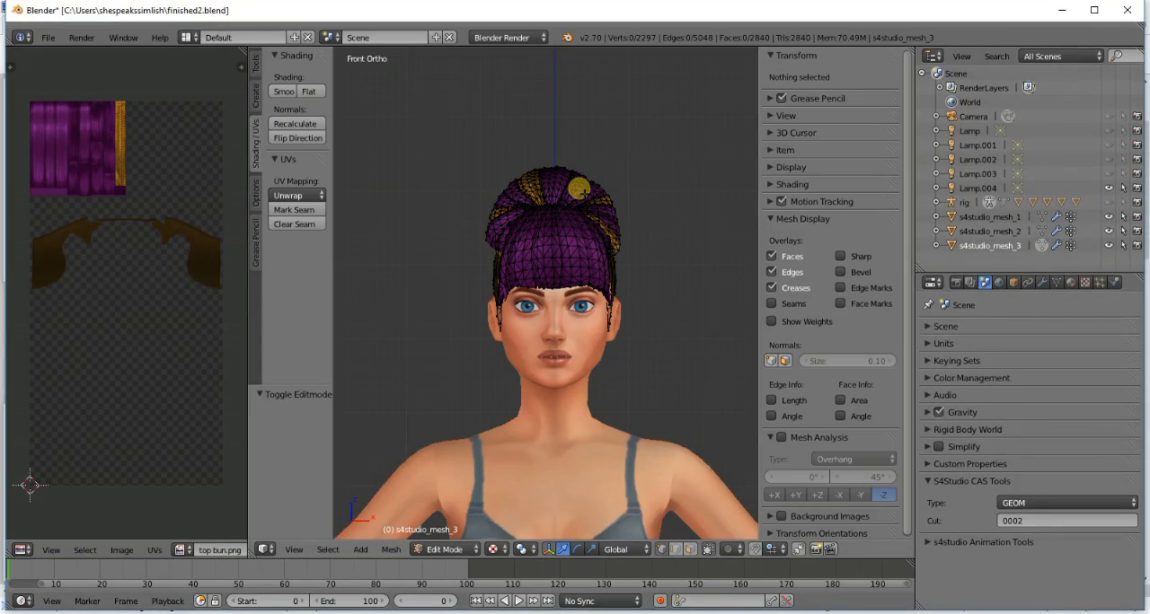
key("l")
middle_click_drag(579, 187, 576, 196)
key("KP_6")
key("KP_6")
key("KP_6")
key("KP_6")
key("KP_6")
key("KP_6")
key("KP_6")
key("KP_6")
key("KP_6")
key("KP_6")
key("KP_6")
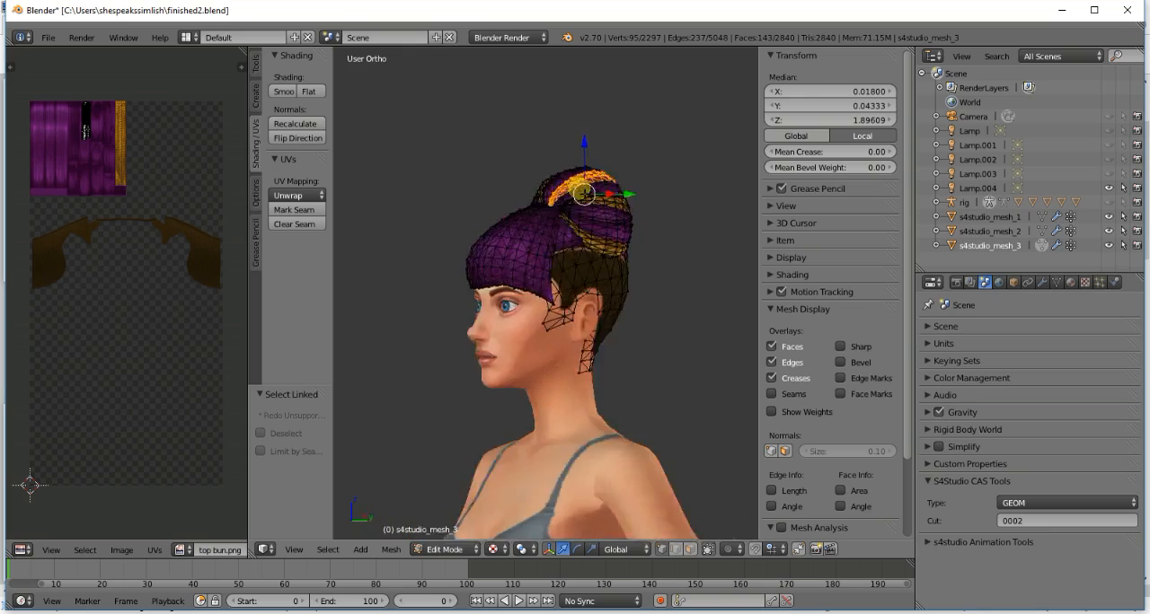
key("a")
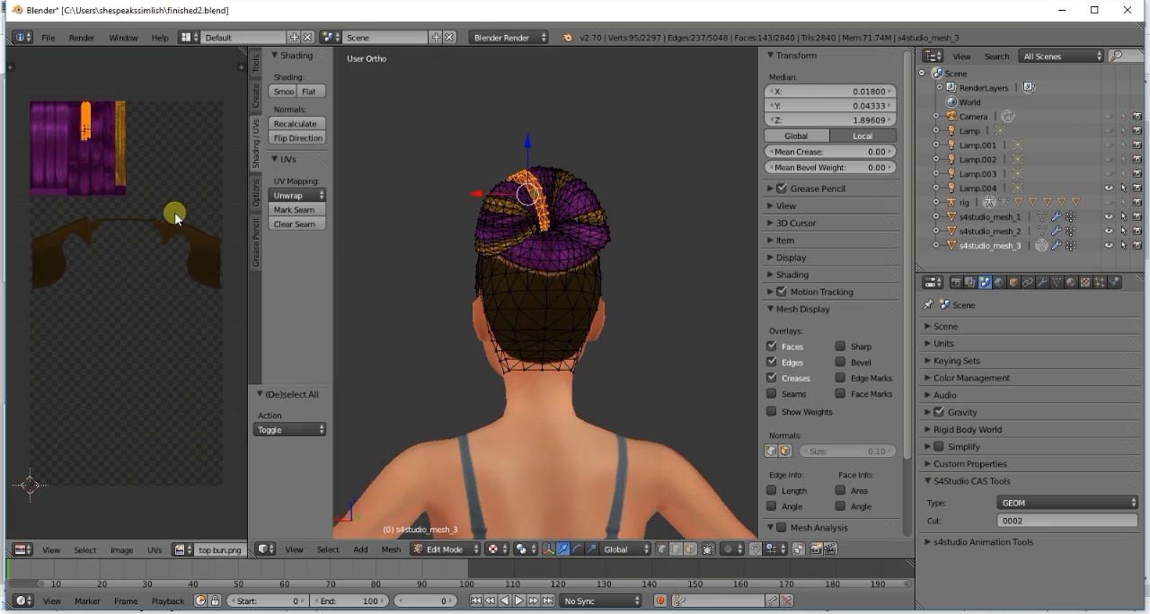
key("g")
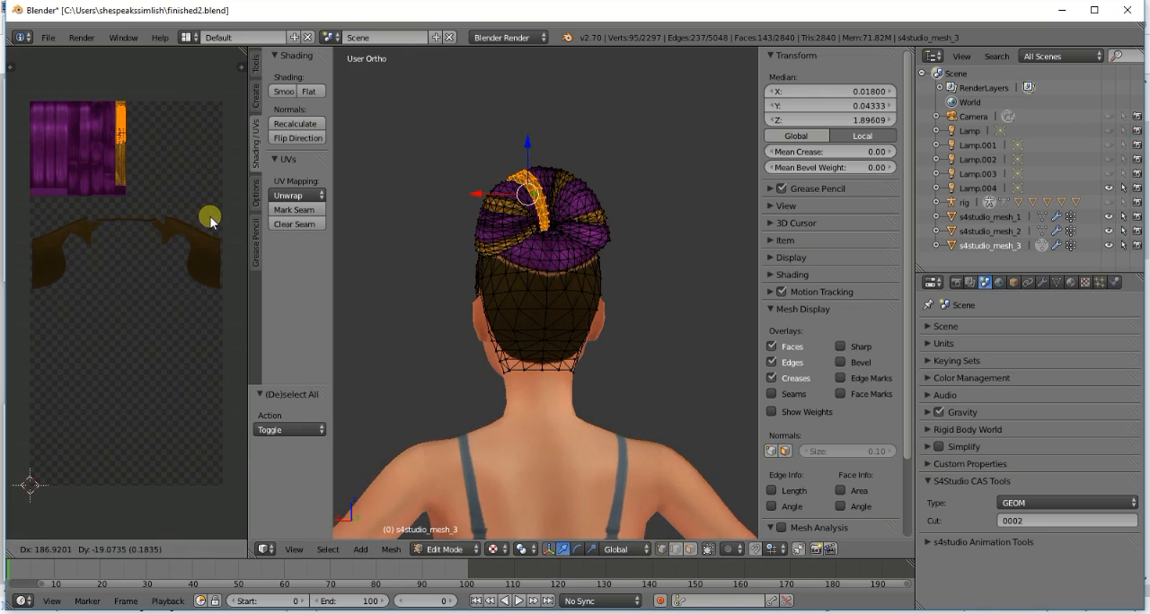
left_click(211, 219)
key("g")
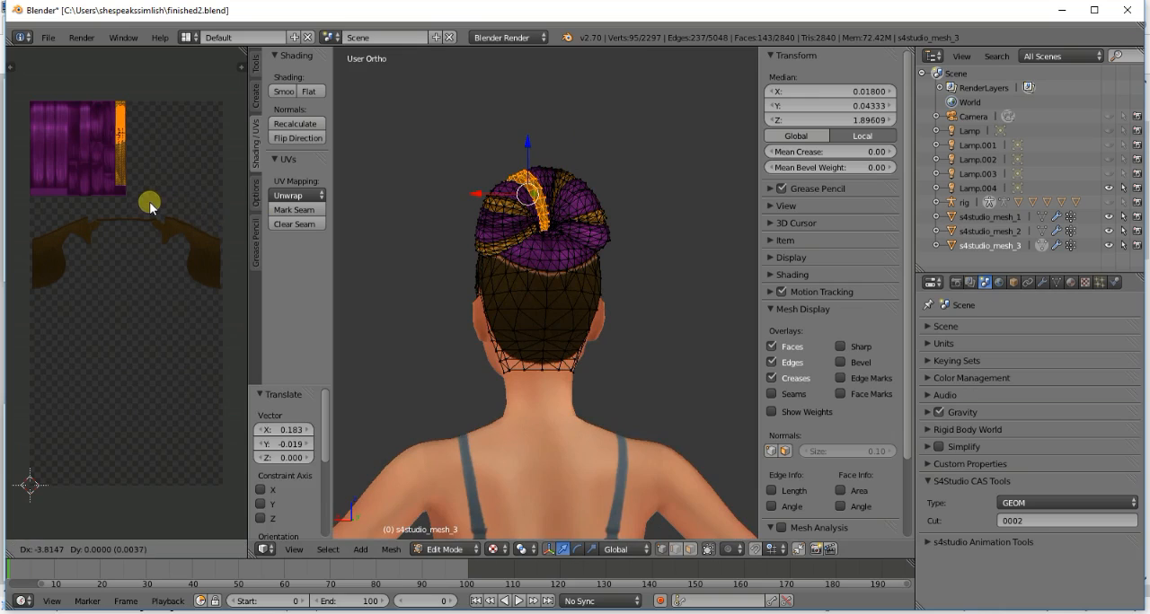
left_click(150, 207)
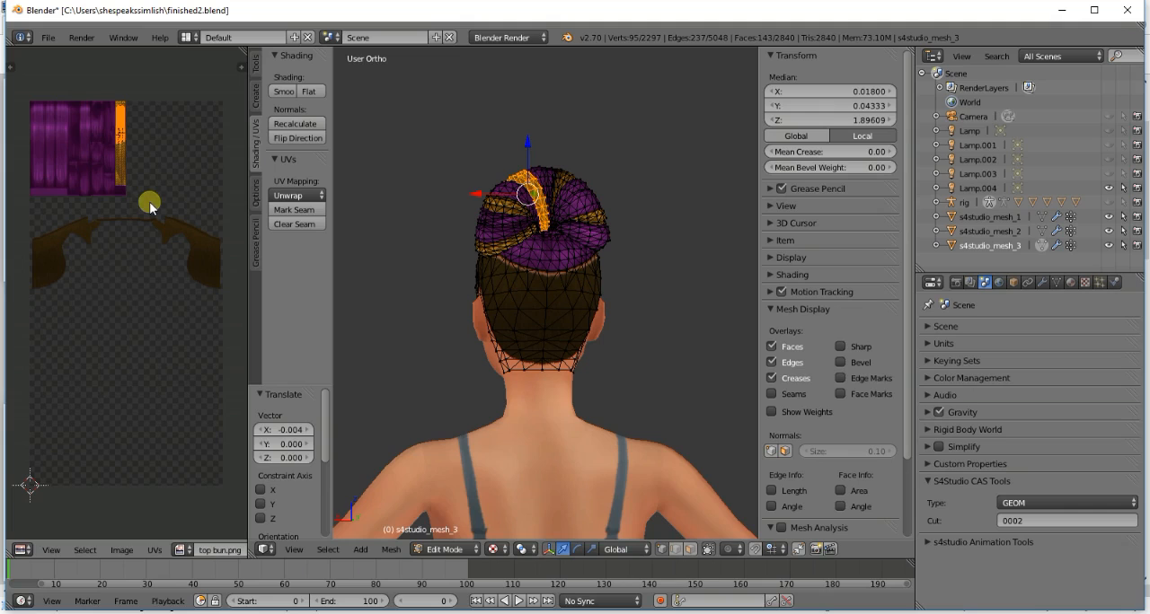
- Deselect the strand, return s4studio_mesh_3 to Object Mode and save over finished2.blend
key("a")
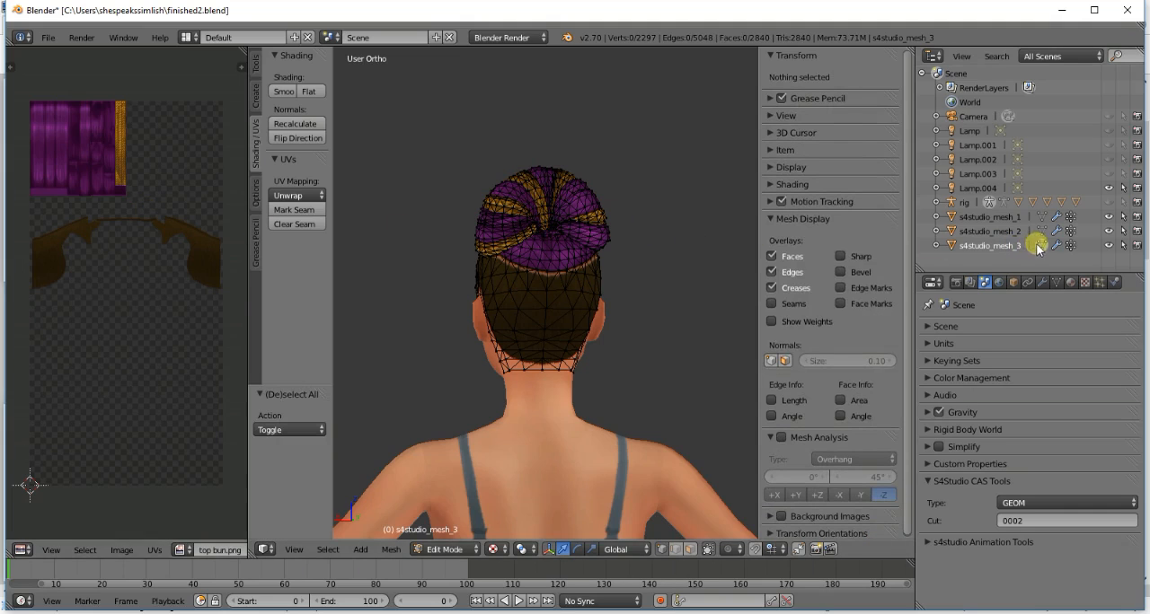
key("Tab")
key("ctrl+s")
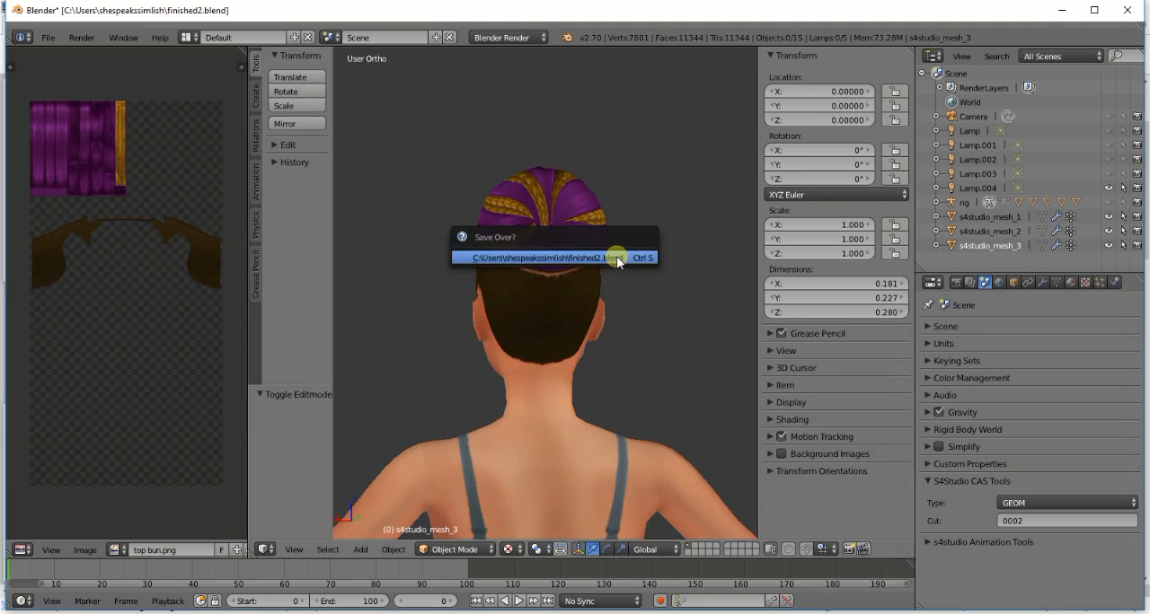
left_click(616, 256)
- Move the UVs of the small hair piece at the back centre of the bun onto the braid strip, rotated about -89°
scroll(616, 256, "up", 5)
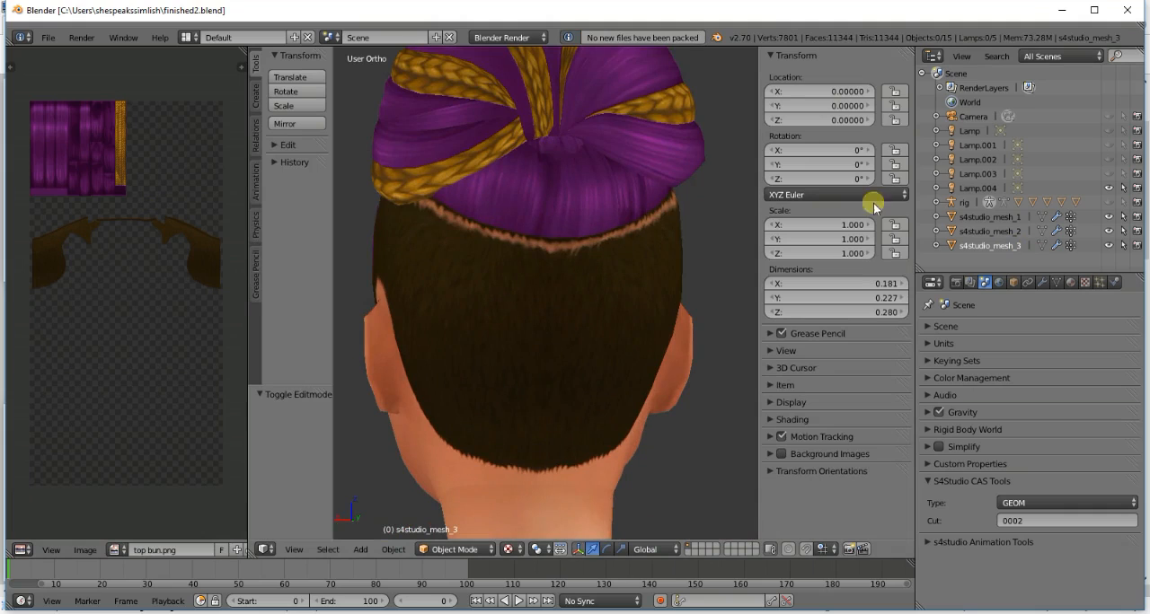
left_click(1041, 245)
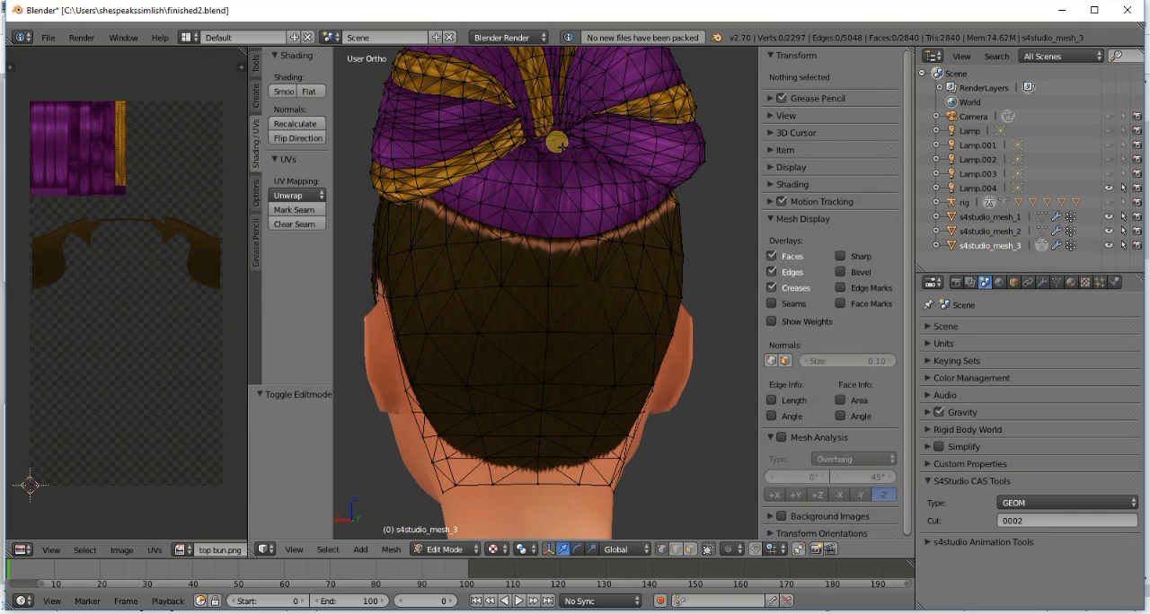
key("l")
key("l")
key("a")
key("g")
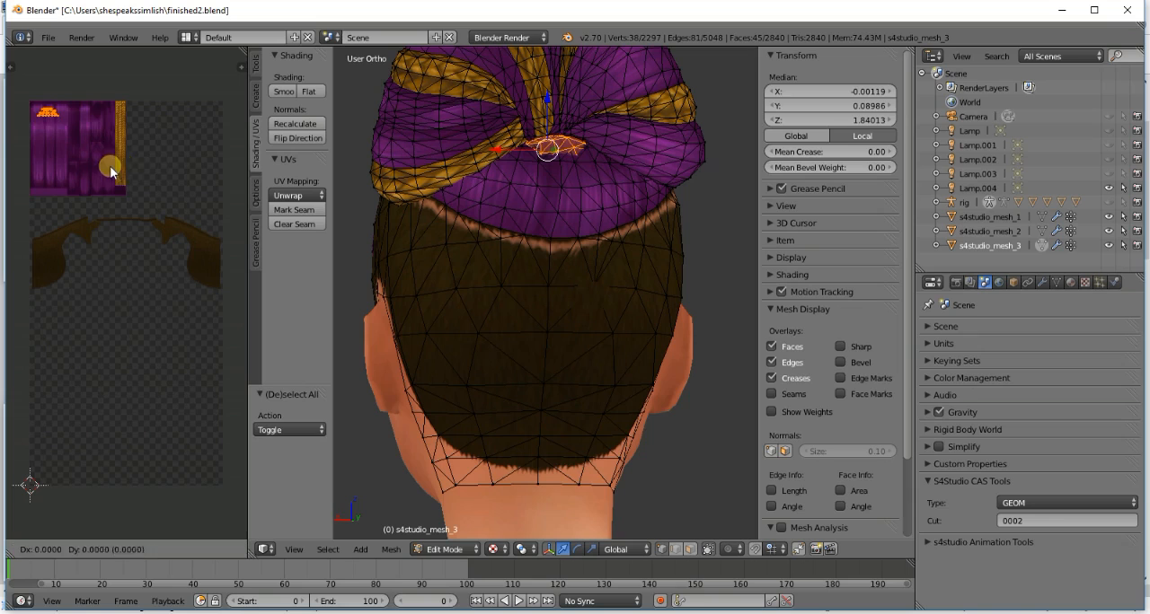
left_click(180, 170)
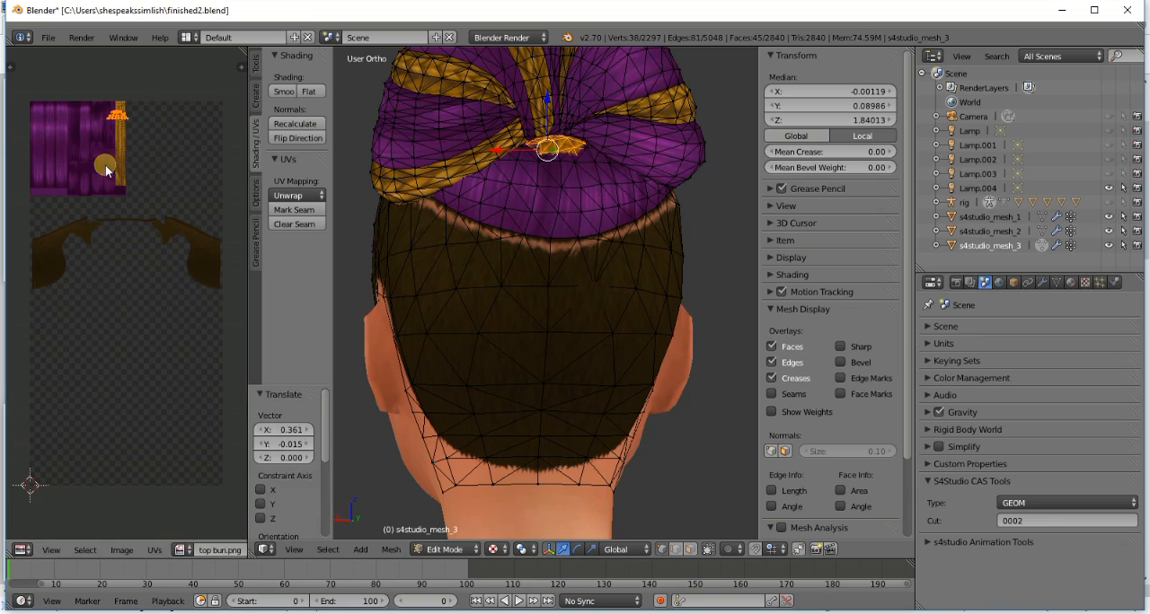
key("r")
left_click(174, 121)
key("g")
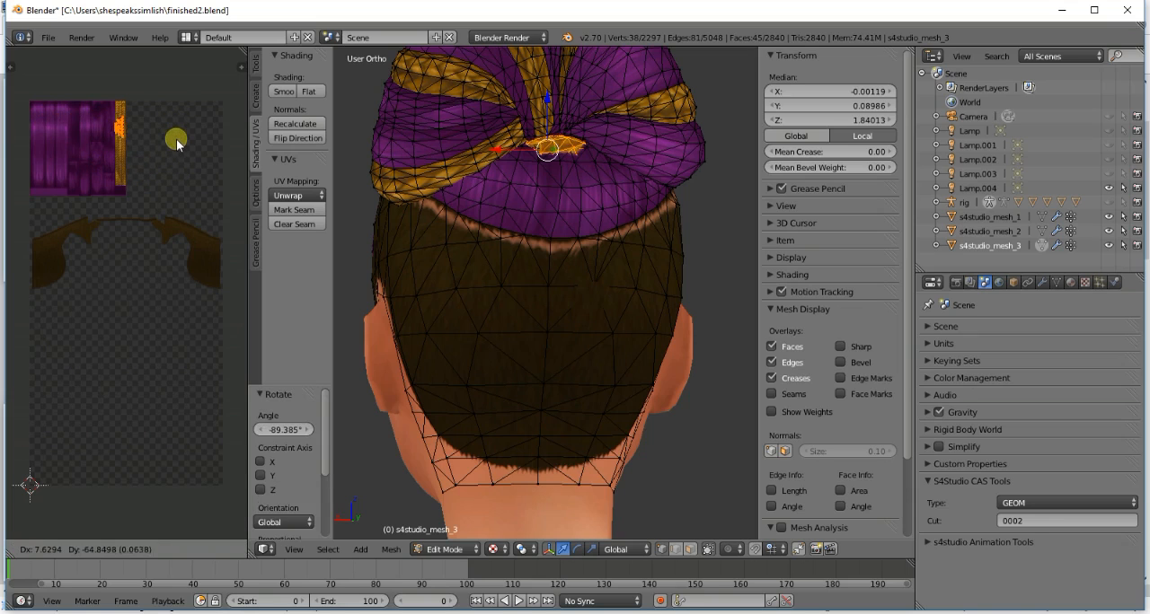
left_click(178, 142)
- Deselect the small hair piece, return to Object Mode and save over finished2.blend again
key("a")
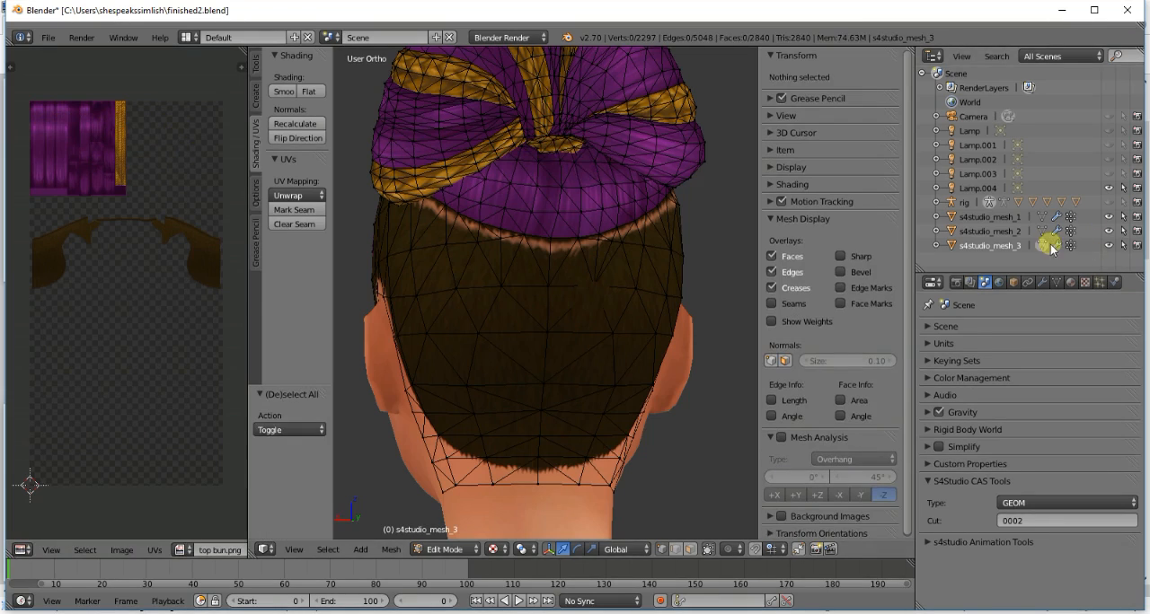
key("Tab")
scroll(514, 236, "down", 4)
key("ctrl+s")
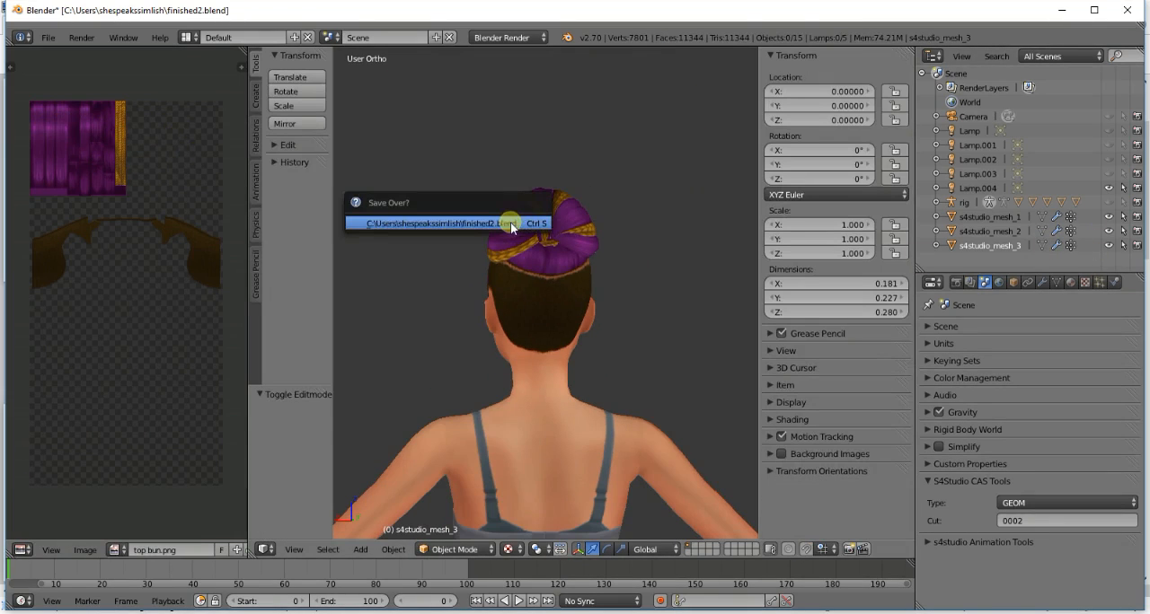
left_click(512, 226)
- Switch to Sims 4 Studio and import finished2.blend as the LOD 0 hair mesh
key("alt+Tab")
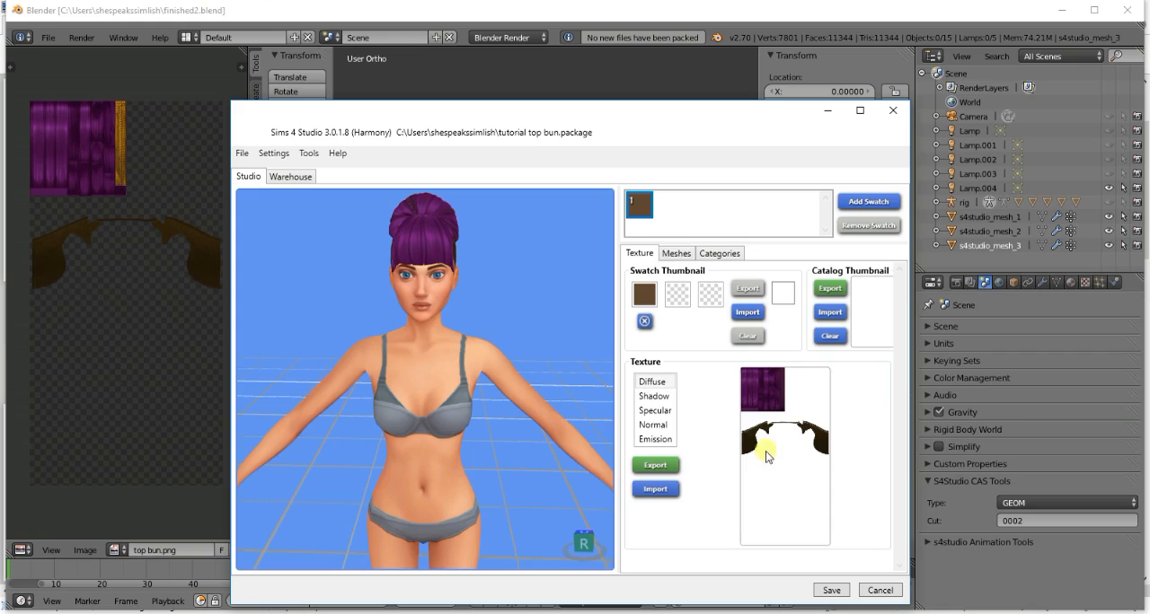
left_click(680, 253)
left_click(752, 368)
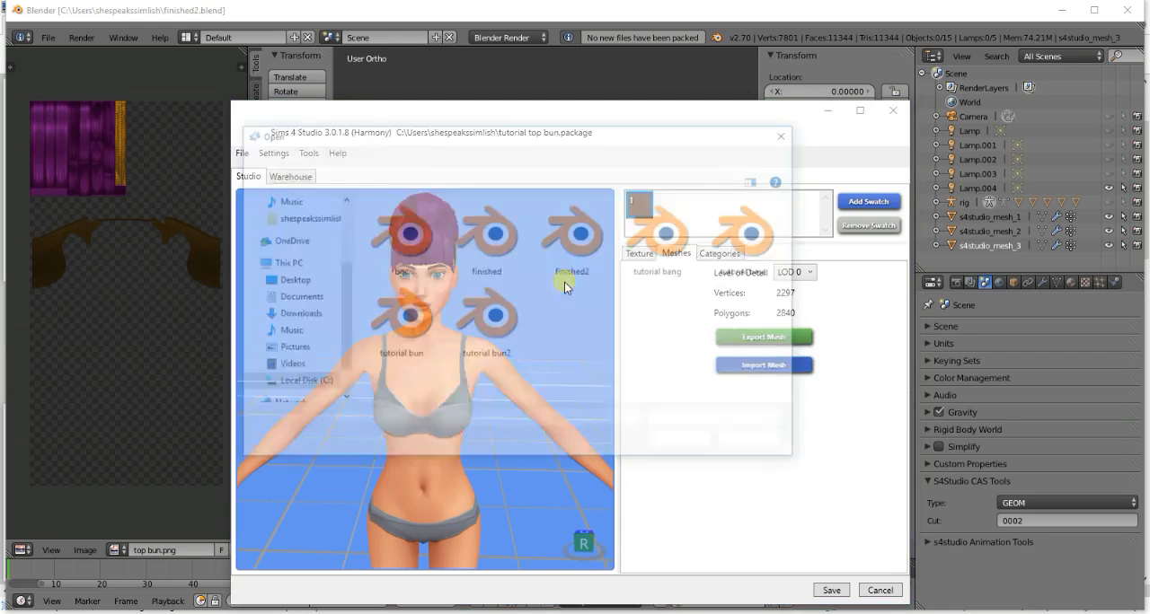
double_click(560, 257)
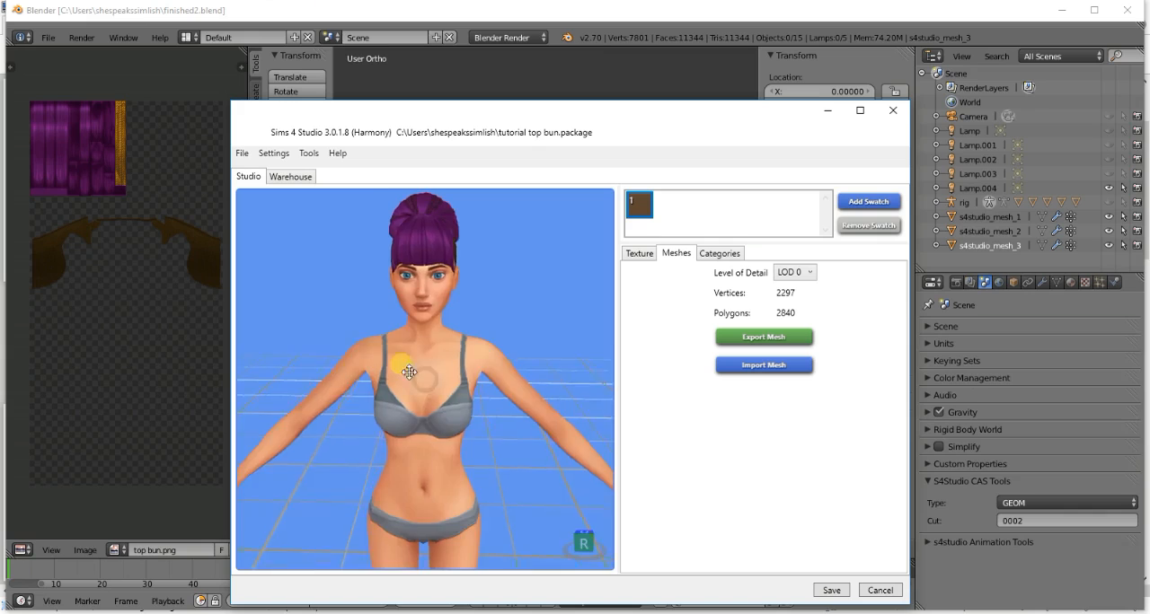
left_click_drag(418, 378, 430, 305)
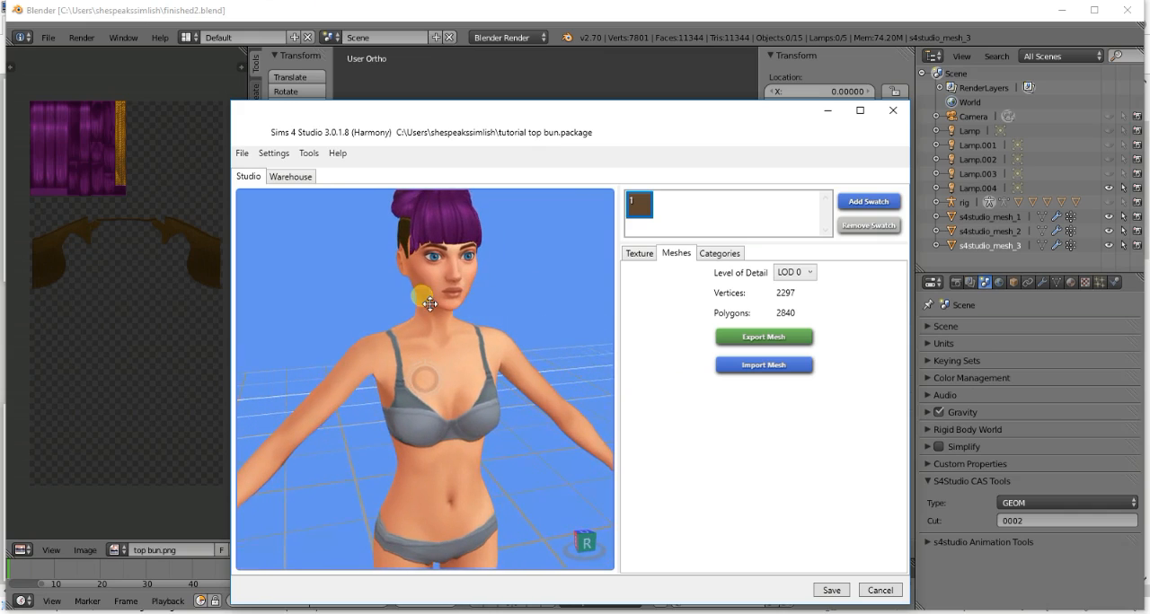
scroll(433, 287, "up", 5)
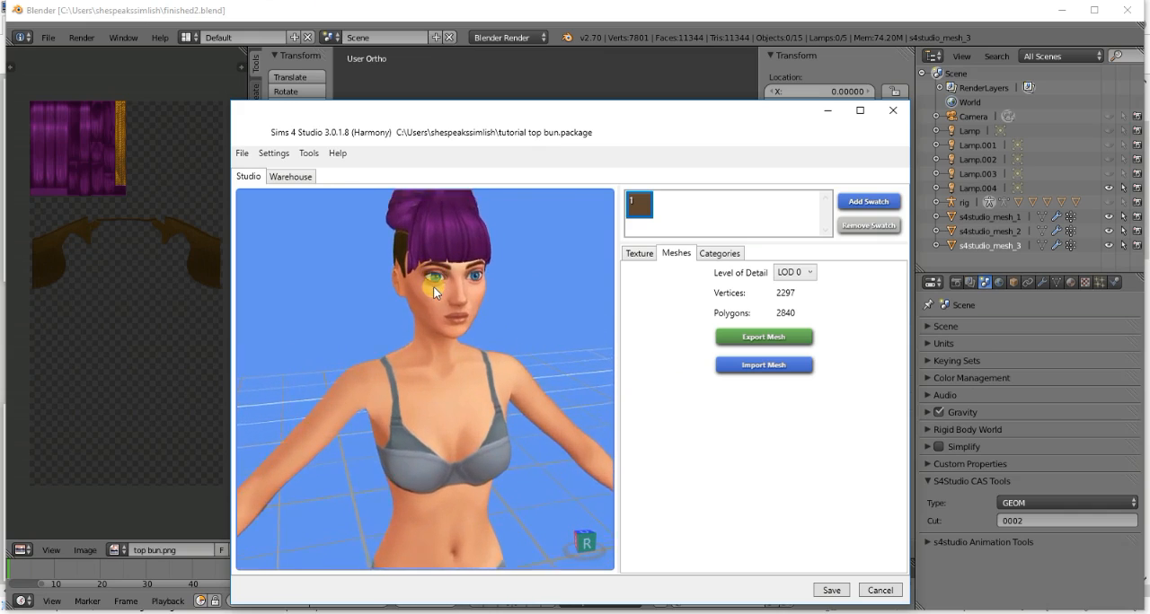
middle_click_drag(433, 215, 442, 325)
right_click_drag(442, 324, 431, 292)
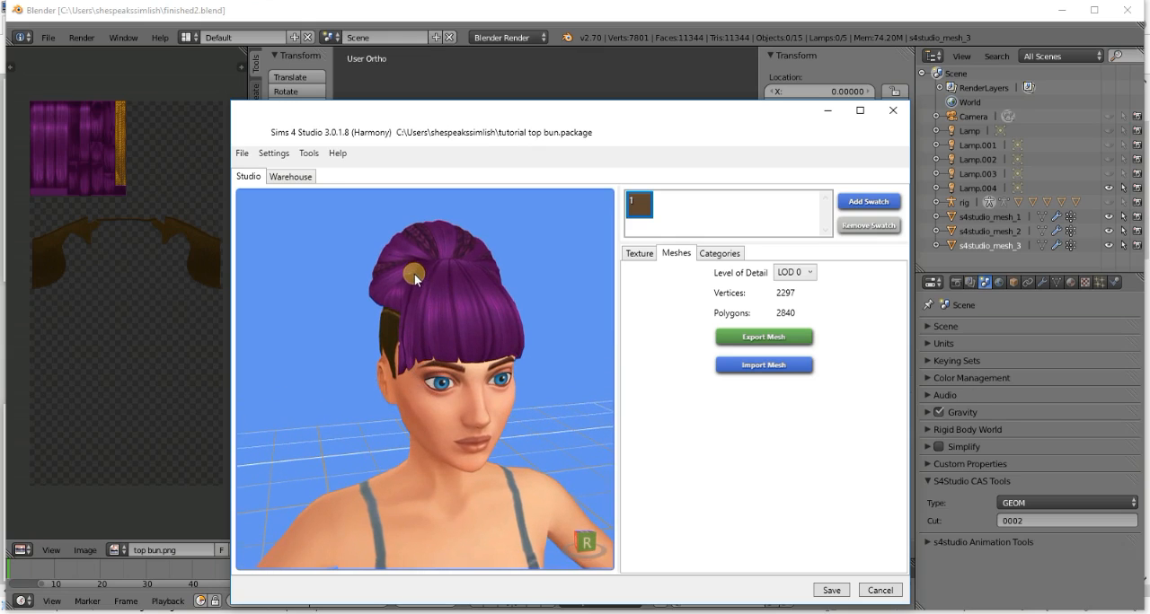
left_click_drag(415, 280, 546, 254)
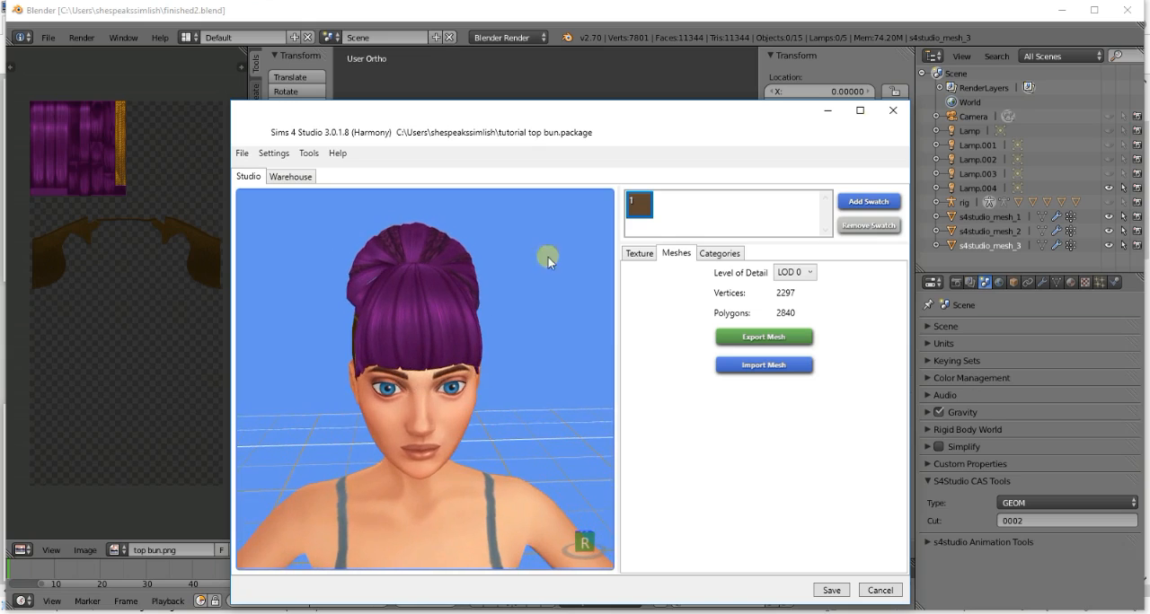
- Switch to Blender, put s4studio_mesh_3 into Sculpt Mode and choose the Grab brush
left_click(955, 15)
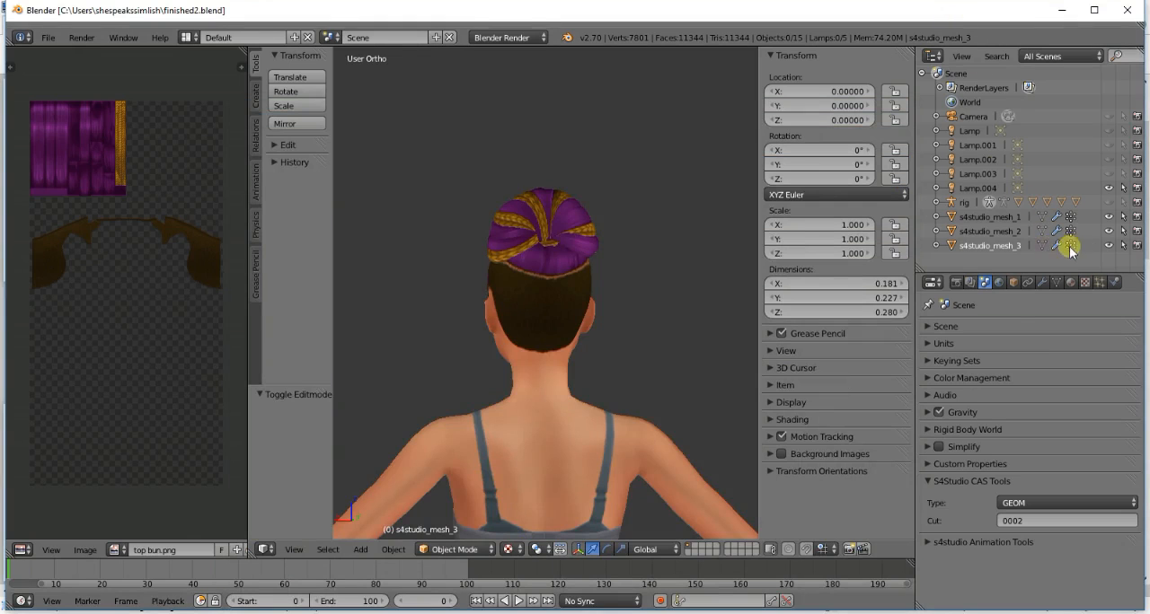
key("KP_1")
scroll(551, 259, "up", 4)
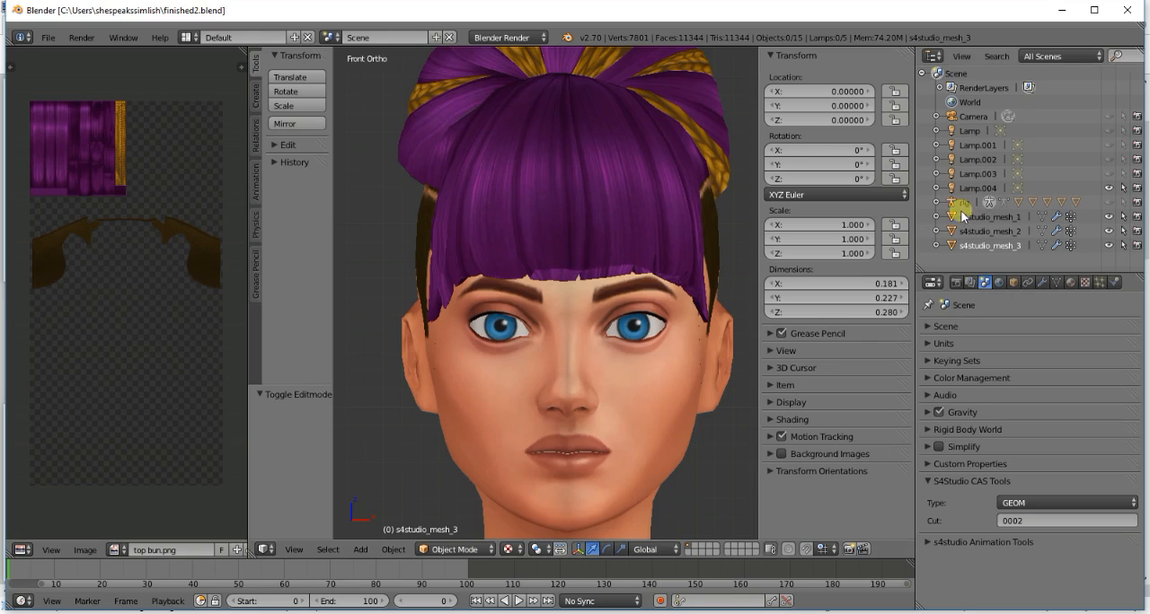
left_click(485, 549)
left_click(453, 504)
left_click(291, 112)
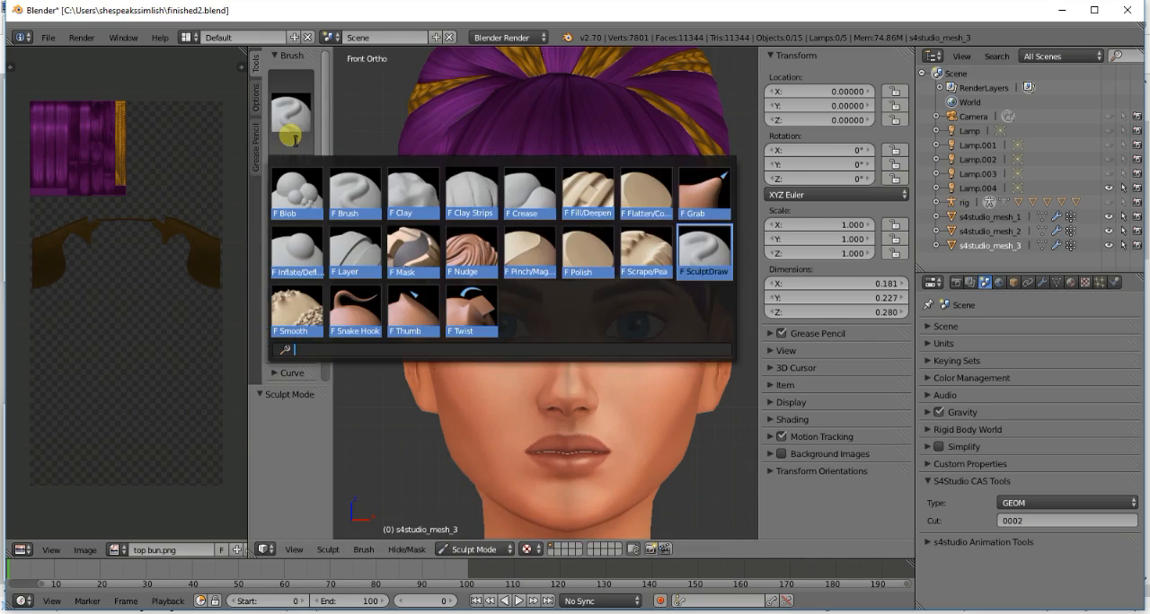
left_click(700, 255)
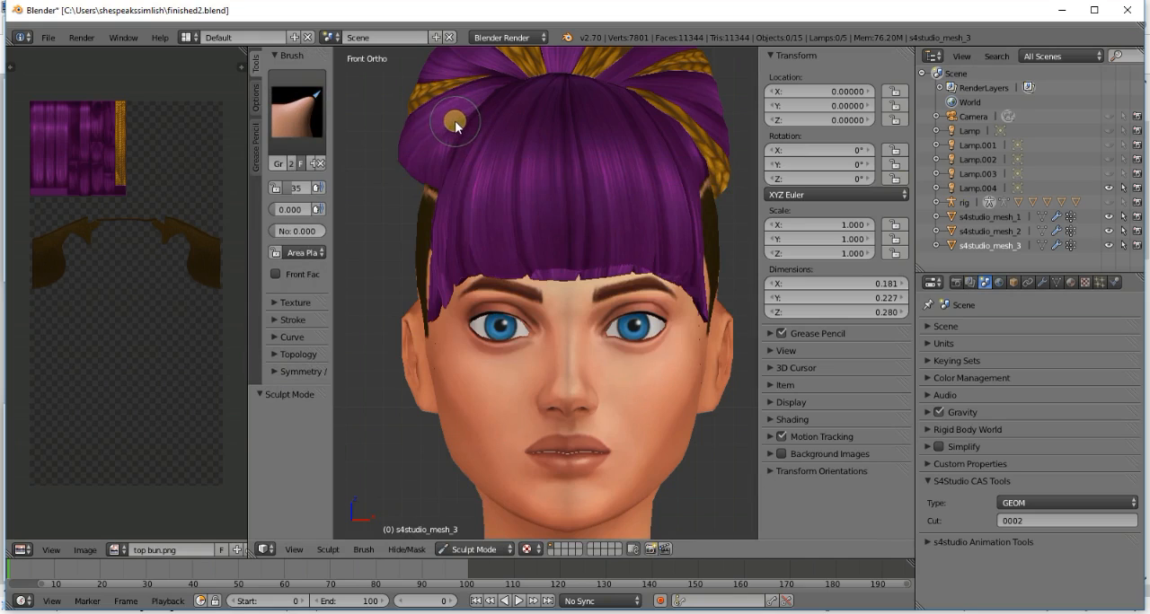
- Examine the shape of the bun and its braided strands from the front and the side
scroll(547, 142, "down", 2)
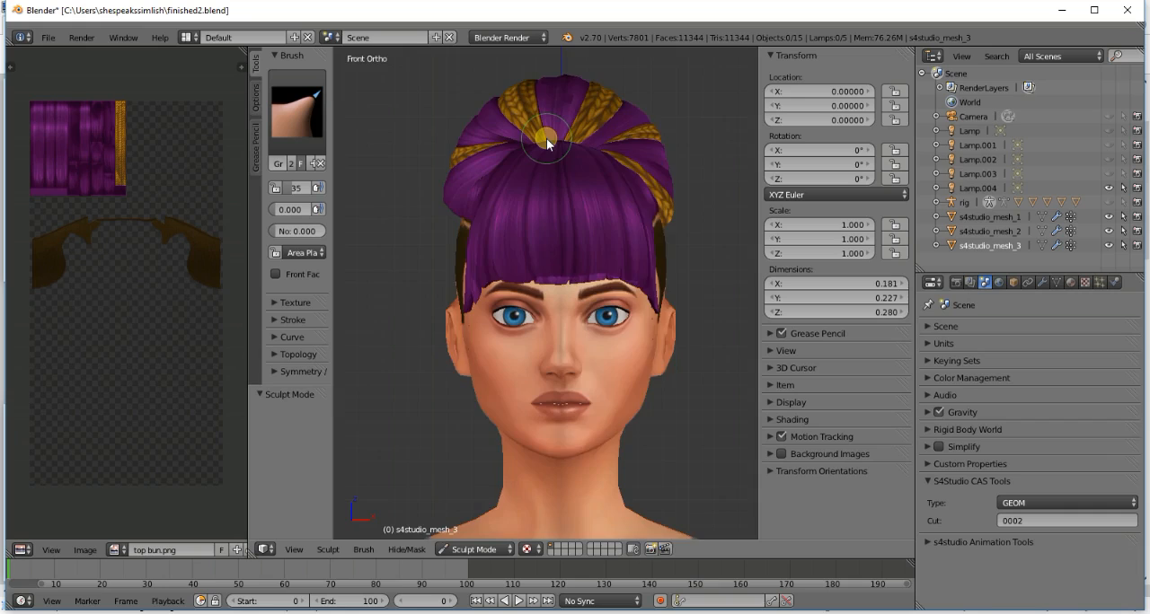
key("KP_4")
key("KP_4")
key("KP_4")
key("KP_4")
key("KP_1")
scroll(554, 161, "down", 2)
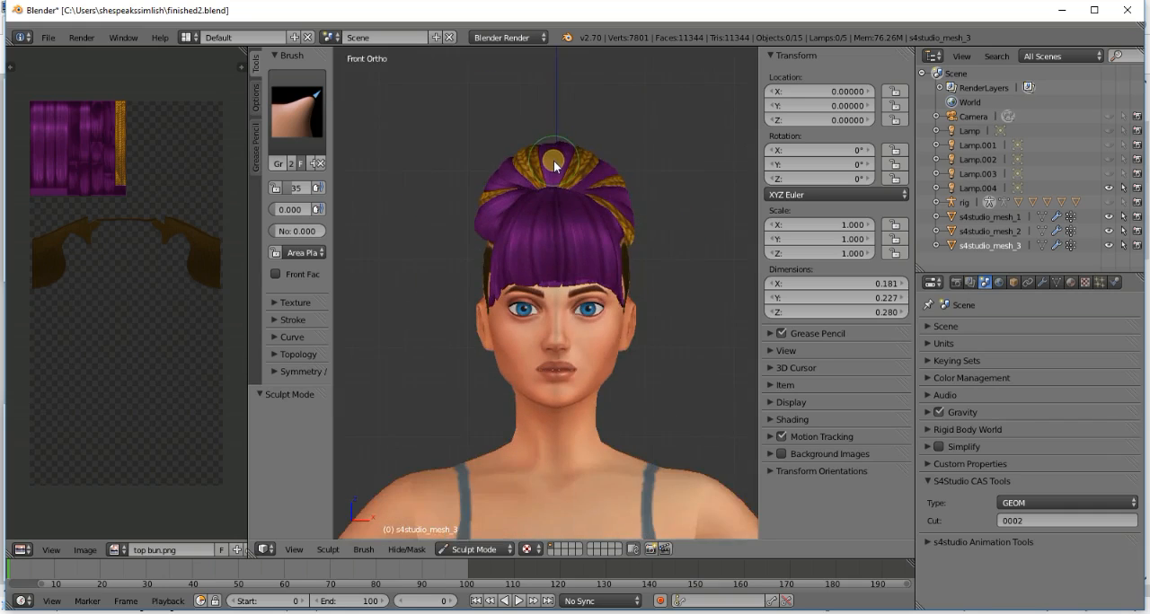
scroll(553, 161, "up", 2)
key("KP_4")
key("KP_4")
key("KP_4")
key("KP_1")
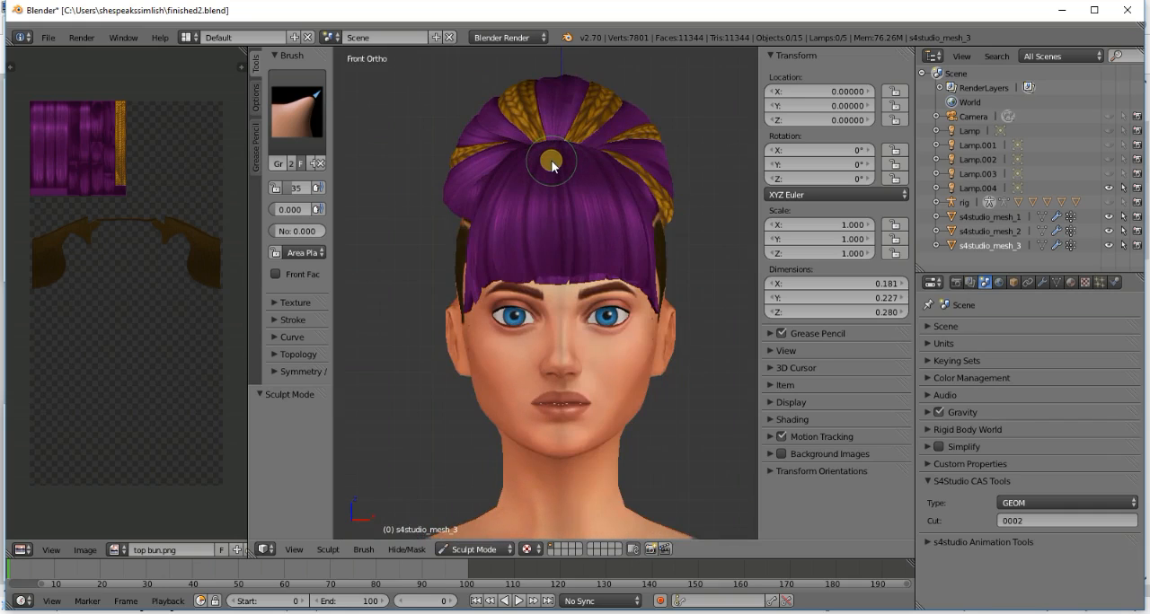
- Return s4studio_mesh_3 to Object Mode and save the file over finished2.blend
key("Tab")
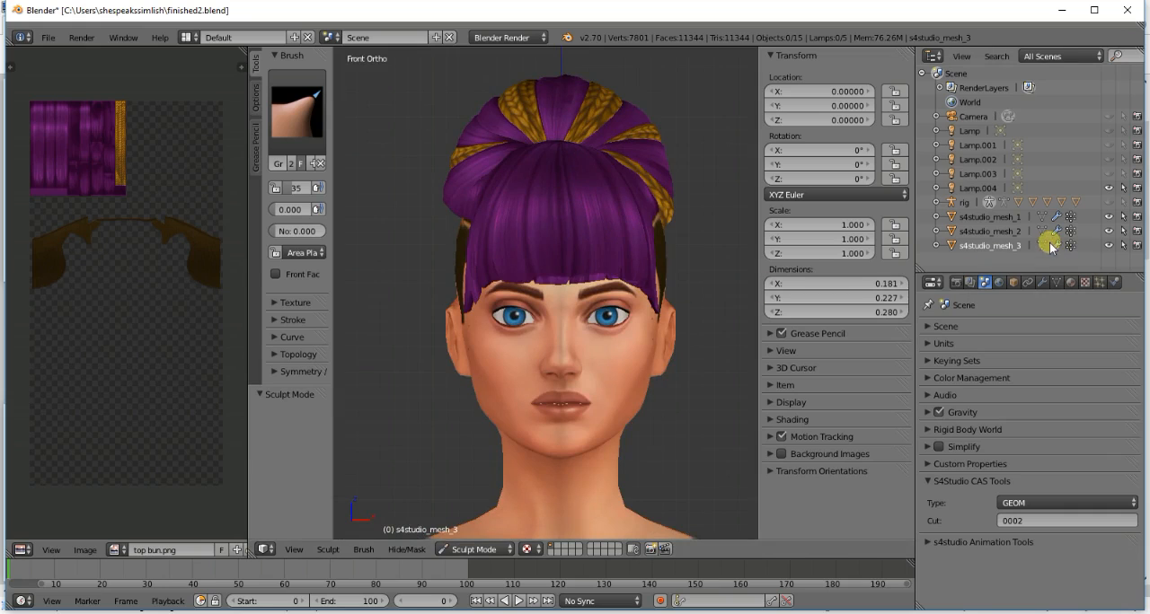
key("Tab")
key("ctrl+s")
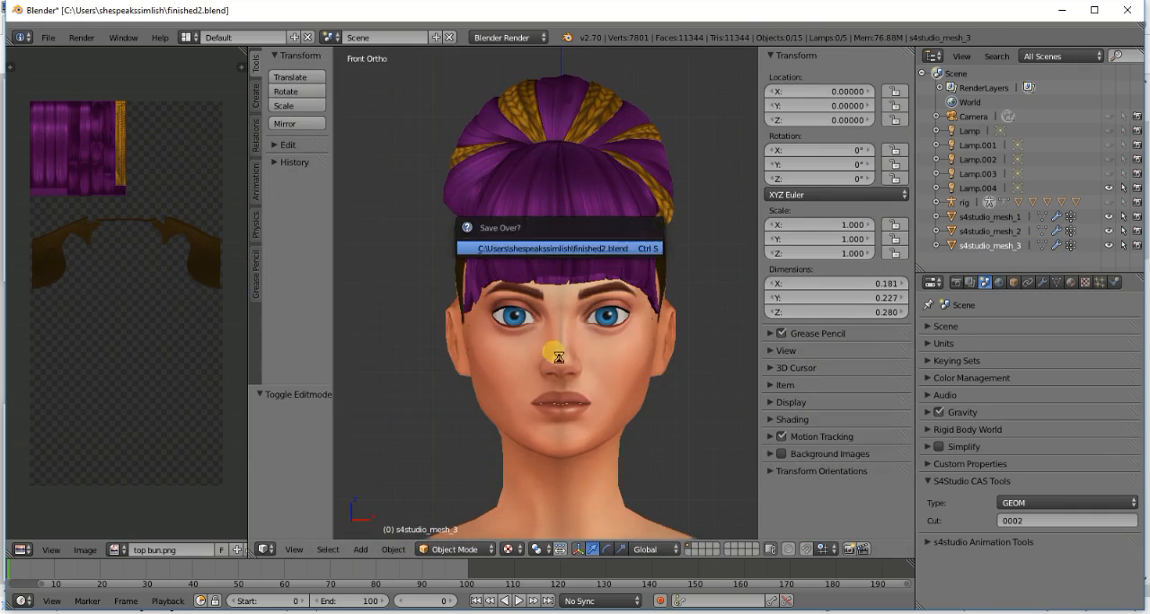
key("Return")
- Switch to Sims 4 Studio and reimport the saved hair mesh for LOD 0
left_click(615, 613)
left_click(770, 376)
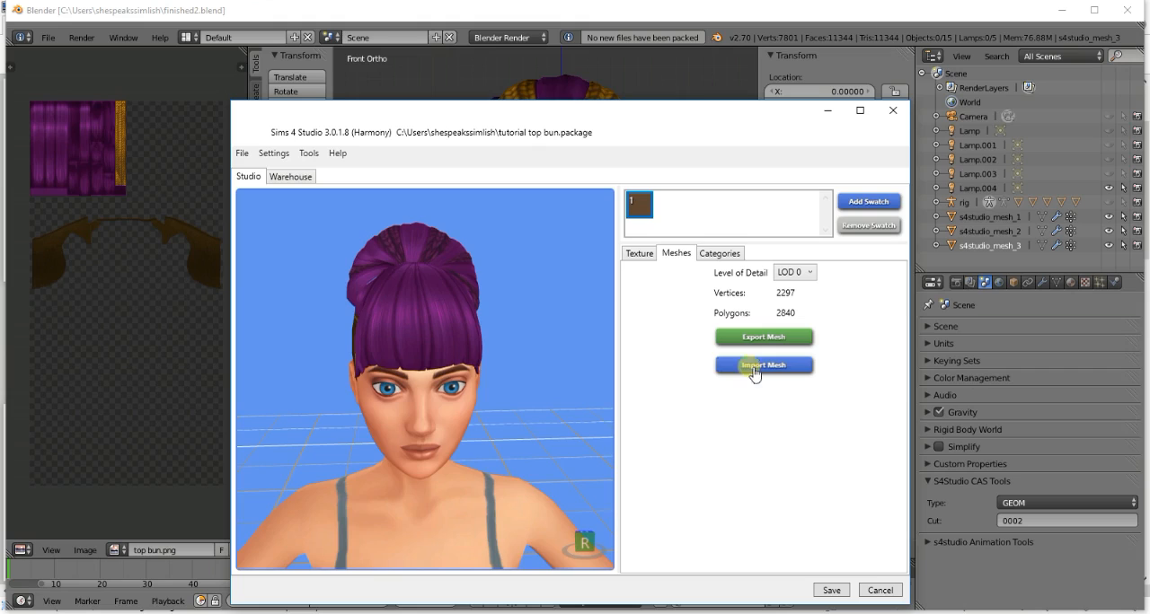
double_click(574, 238)
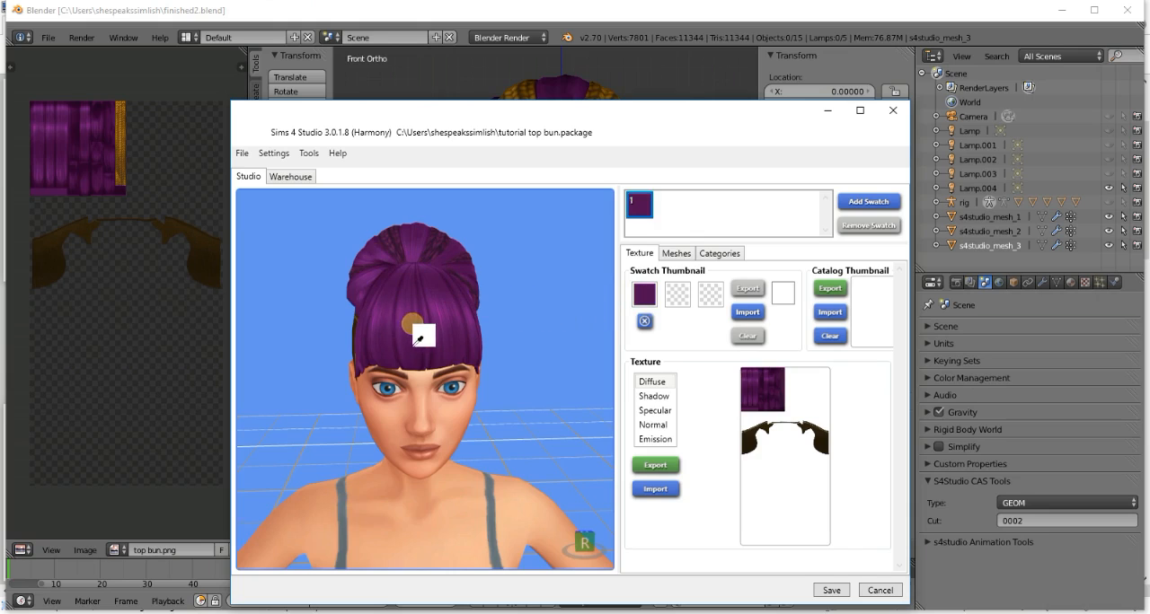
- Set the first swatch thumbnail's color to a purple sampled from the hair in the model preview
left_click(579, 346)
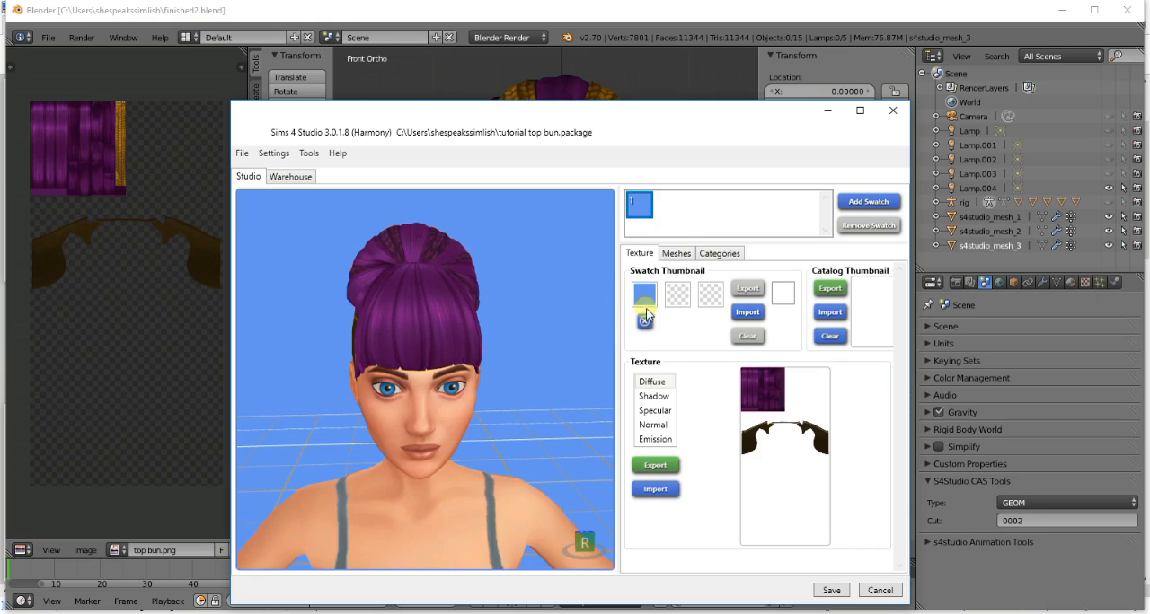
left_click(447, 308)
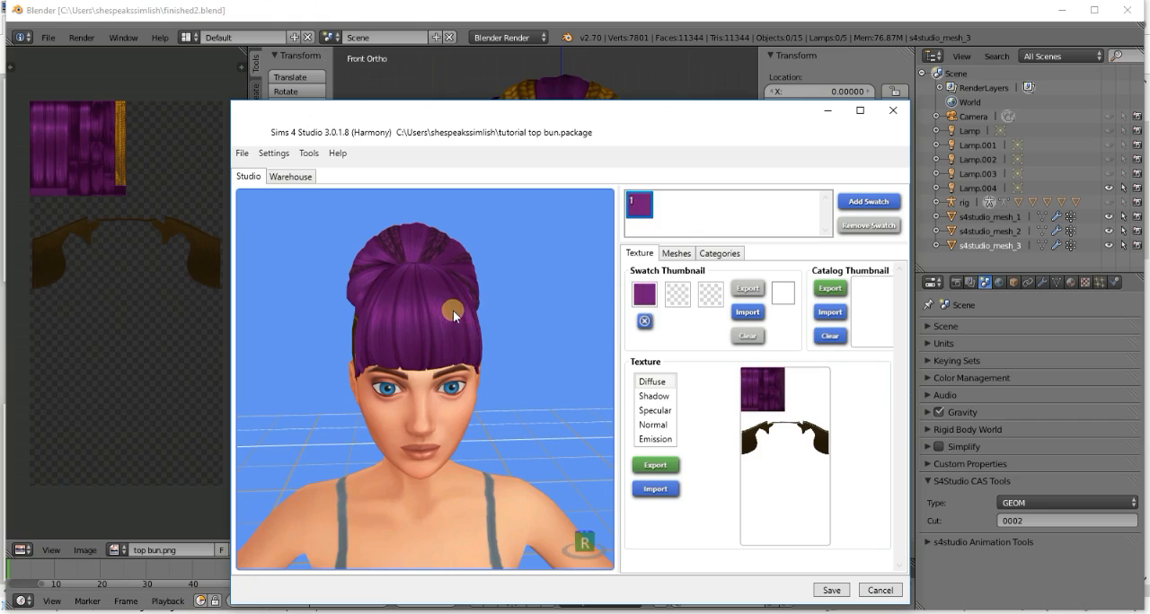
- Examine the hair's shadow, specular, normal and emission maps, and the hairline on the preview model from several angles
left_click(653, 398)
left_click_drag(680, 123, 676, 48)
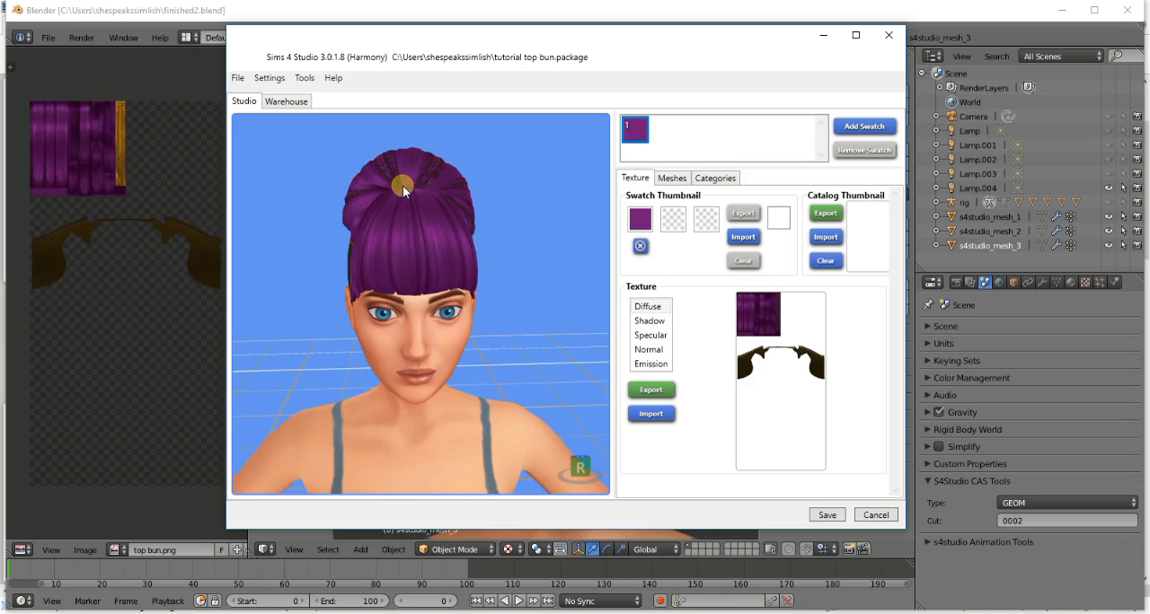
left_click(654, 322)
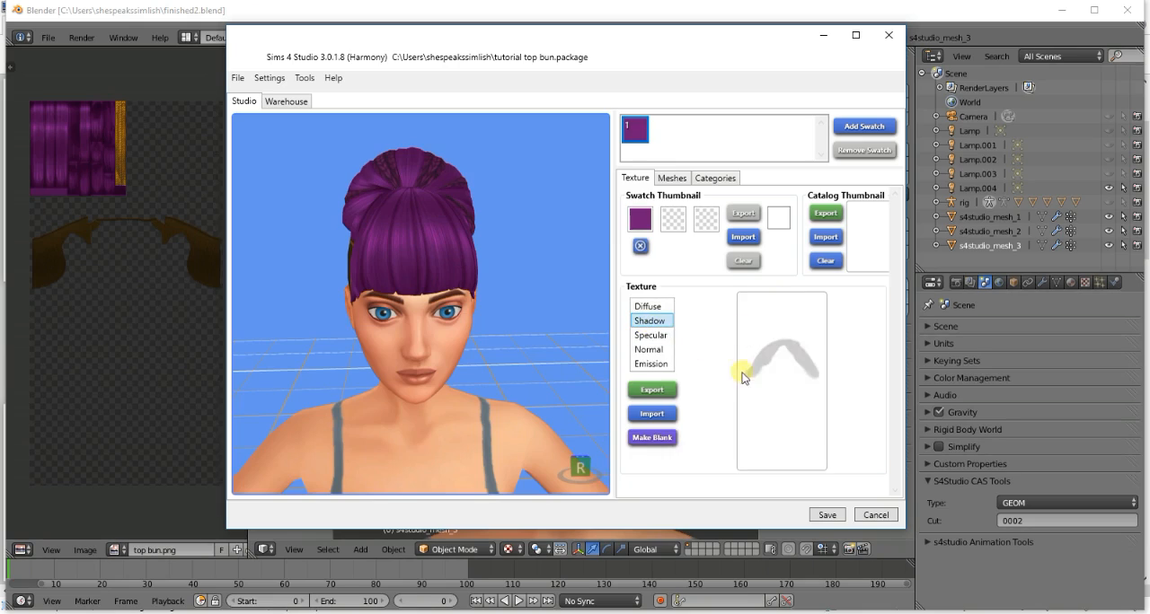
left_click(665, 337)
left_click(661, 351)
left_click(660, 364)
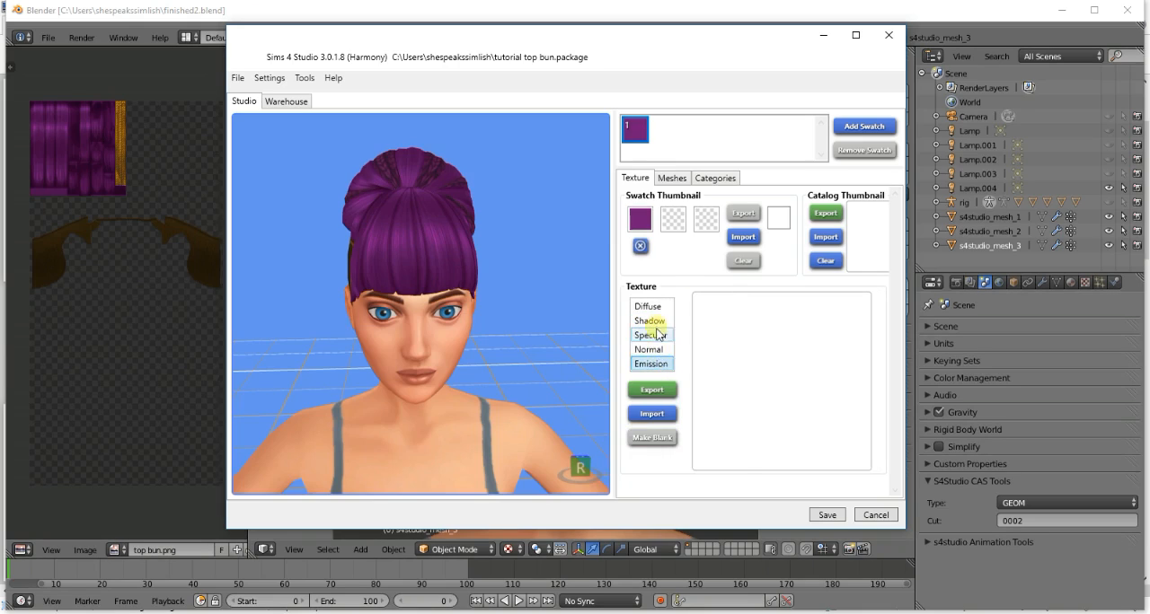
left_click(656, 323)
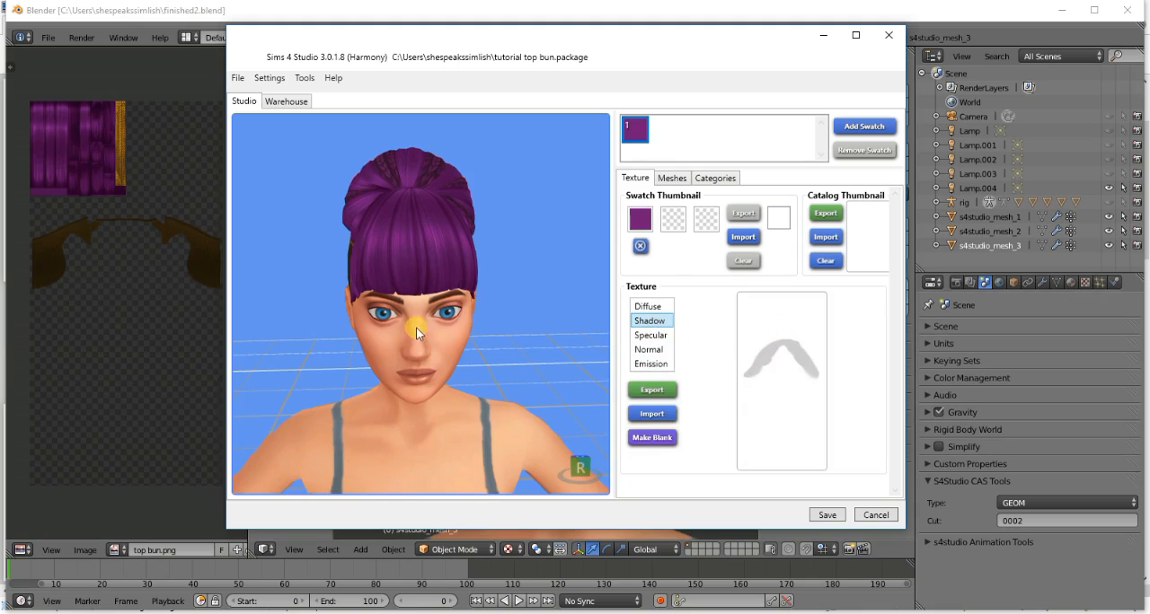
left_click_drag(536, 390, 493, 367)
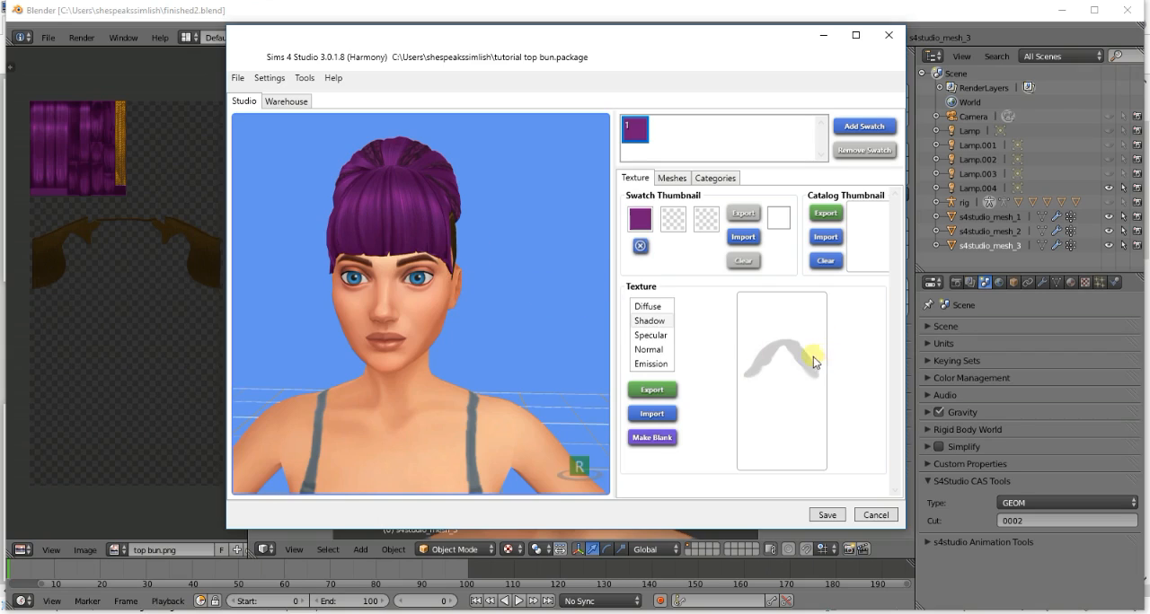
left_click_drag(498, 353, 384, 286)
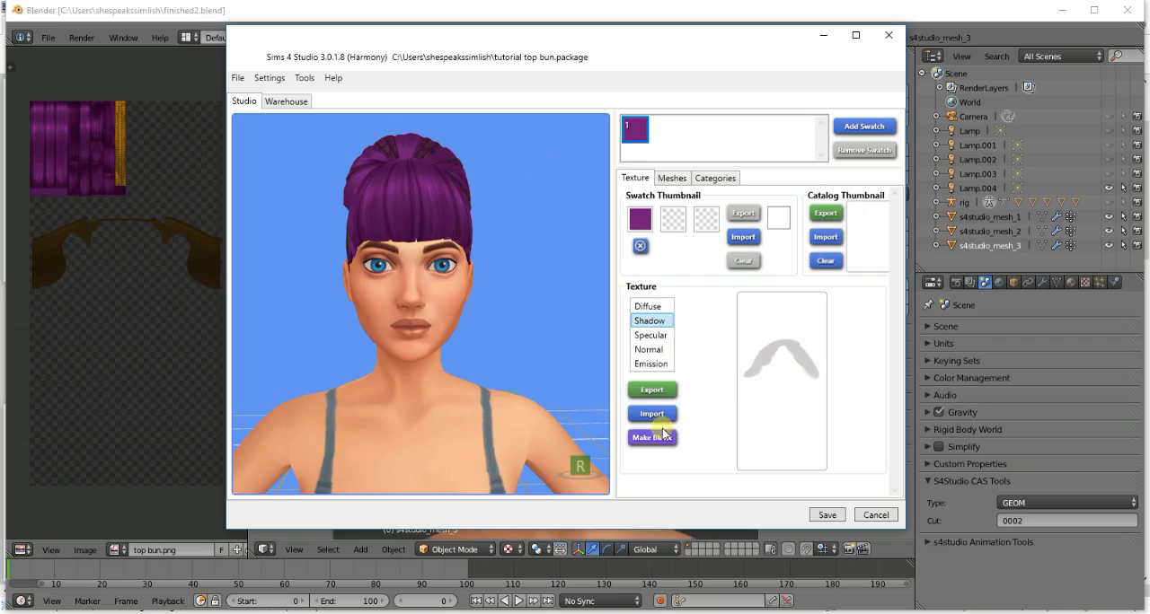
- Make the specular and normal maps blank, return to the diffuse texture and save the tutorial top bun package
left_click(661, 335)
left_click(663, 441)
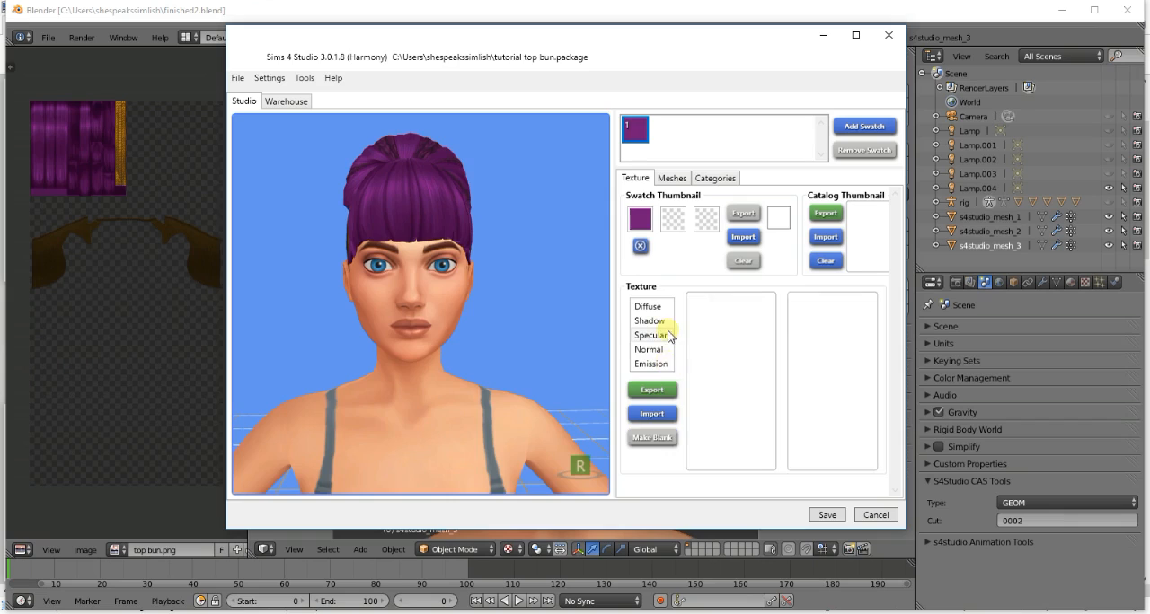
left_click(650, 350)
left_click(654, 437)
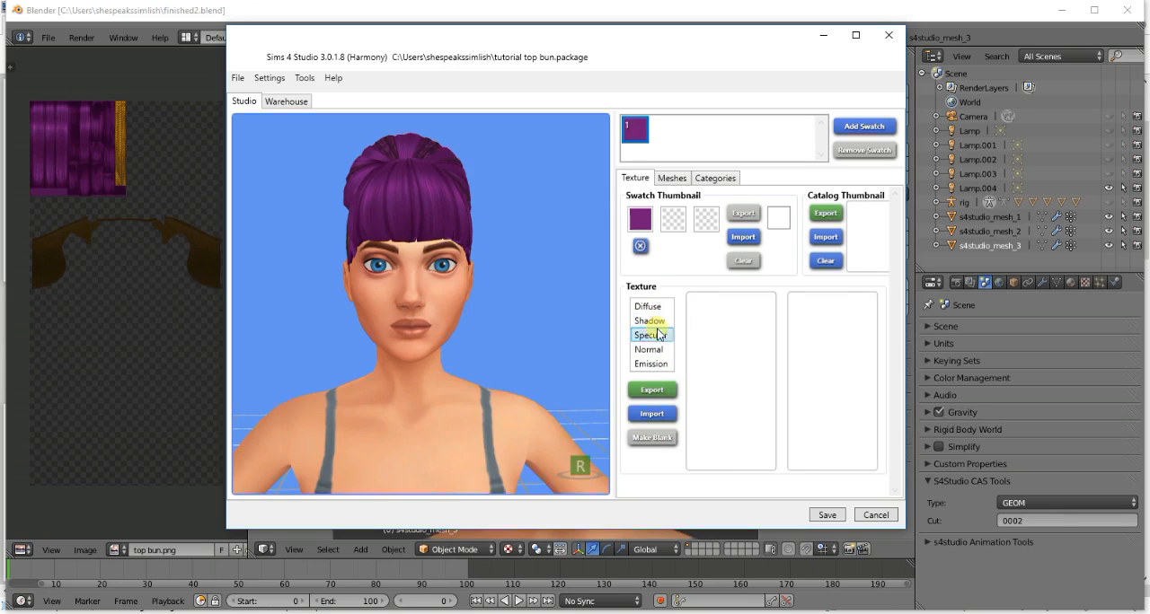
left_click(656, 308)
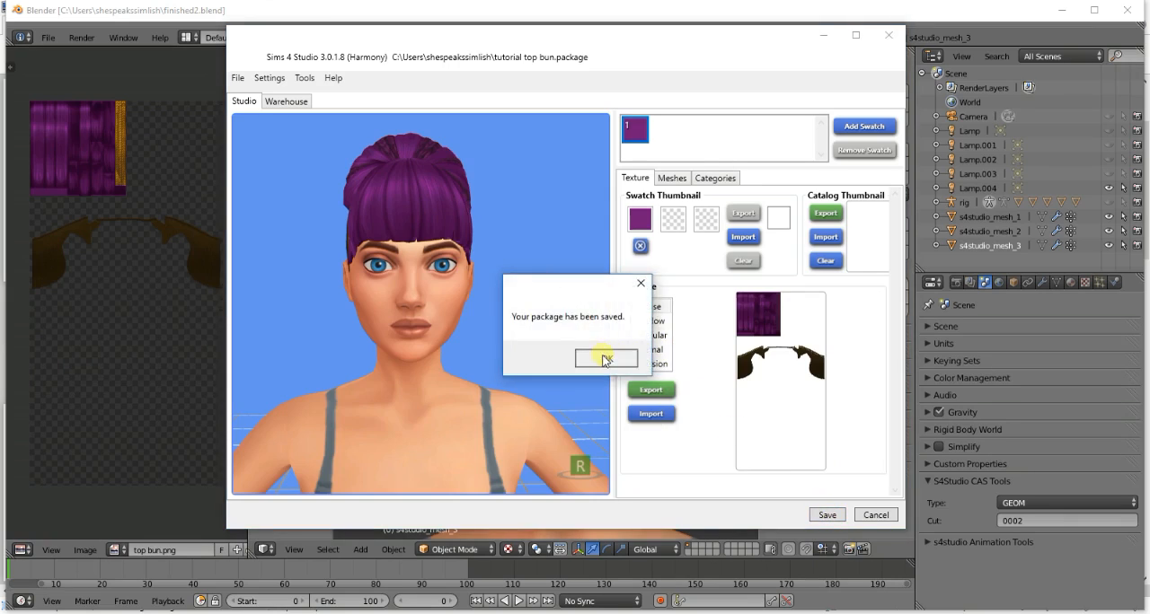
left_click(603, 357)
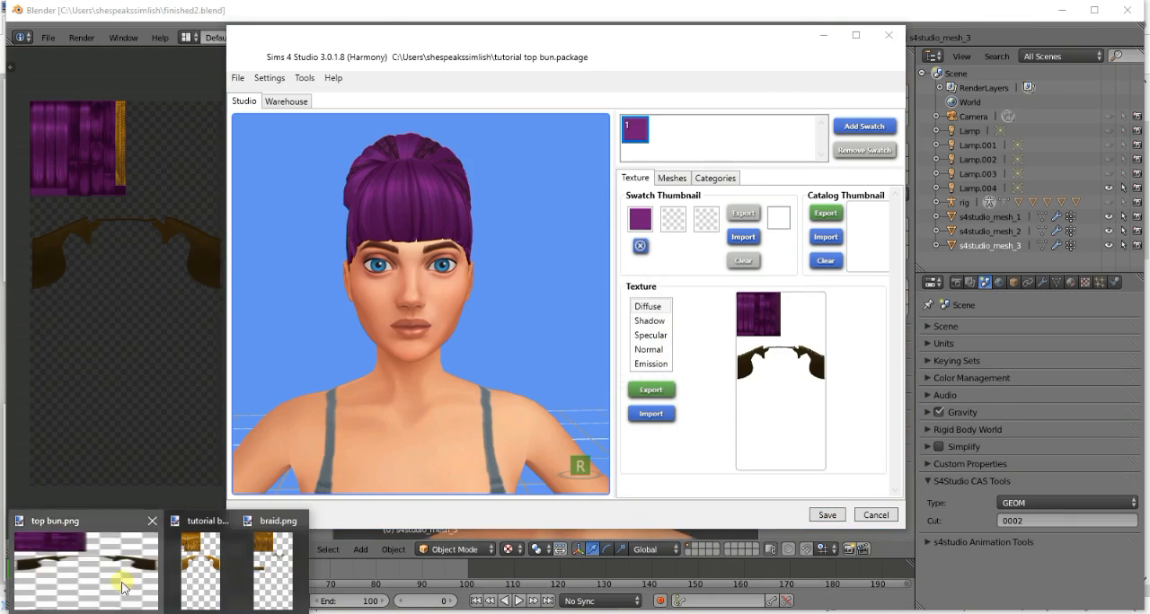
- Switch to top bun.png in paint.net, clear the selection and bring the dark hairline section into view
left_click(123, 583)
key("ctrl+d")
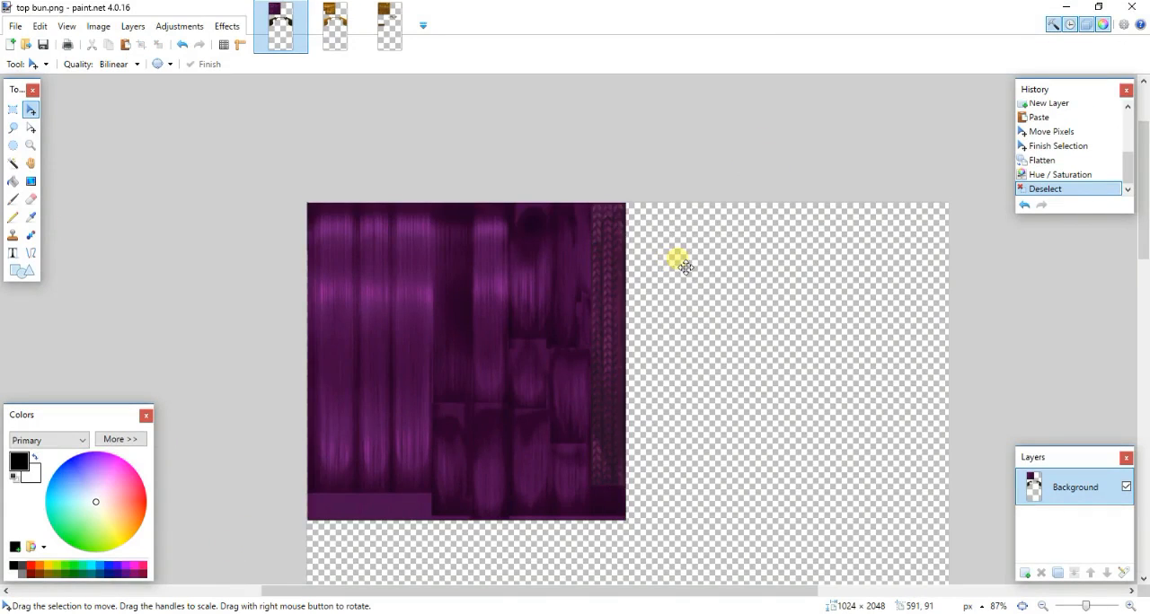
scroll(678, 261, "down", 3, "ctrl")
left_click_drag(1137, 257, 1145, 344)
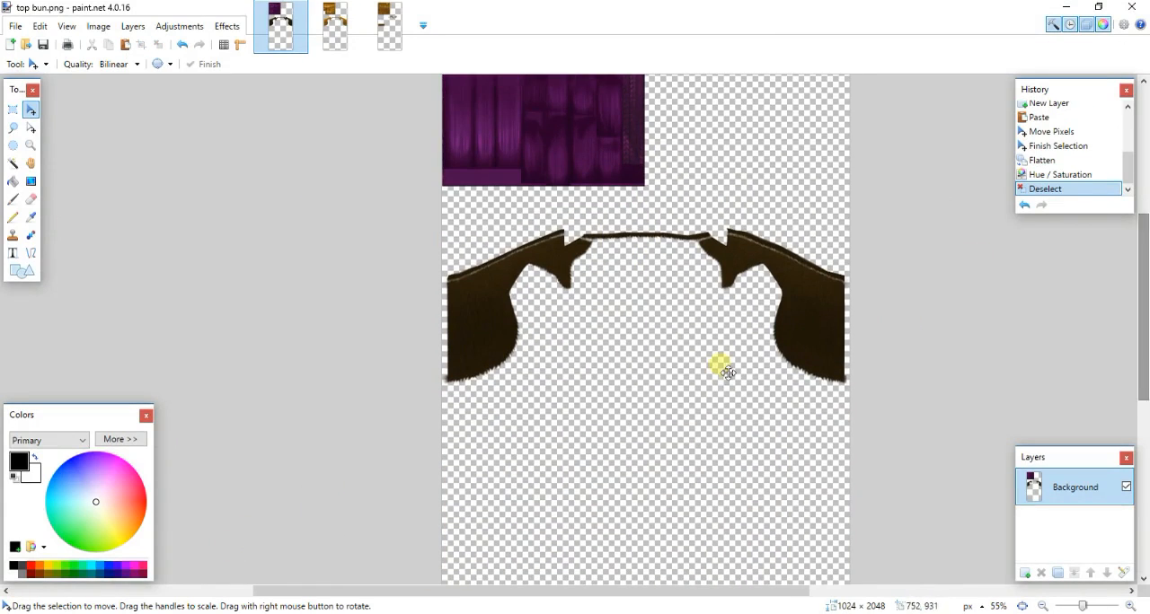
left_click_drag(477, 593, 530, 604)
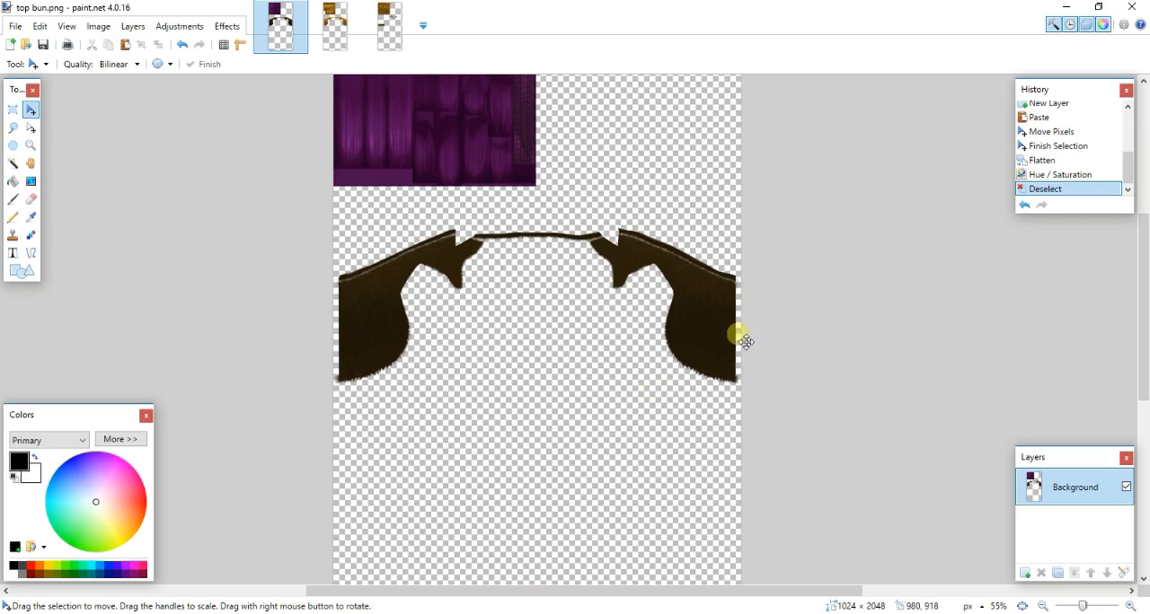
left_click(179, 26)
mouse_move(226, 26)
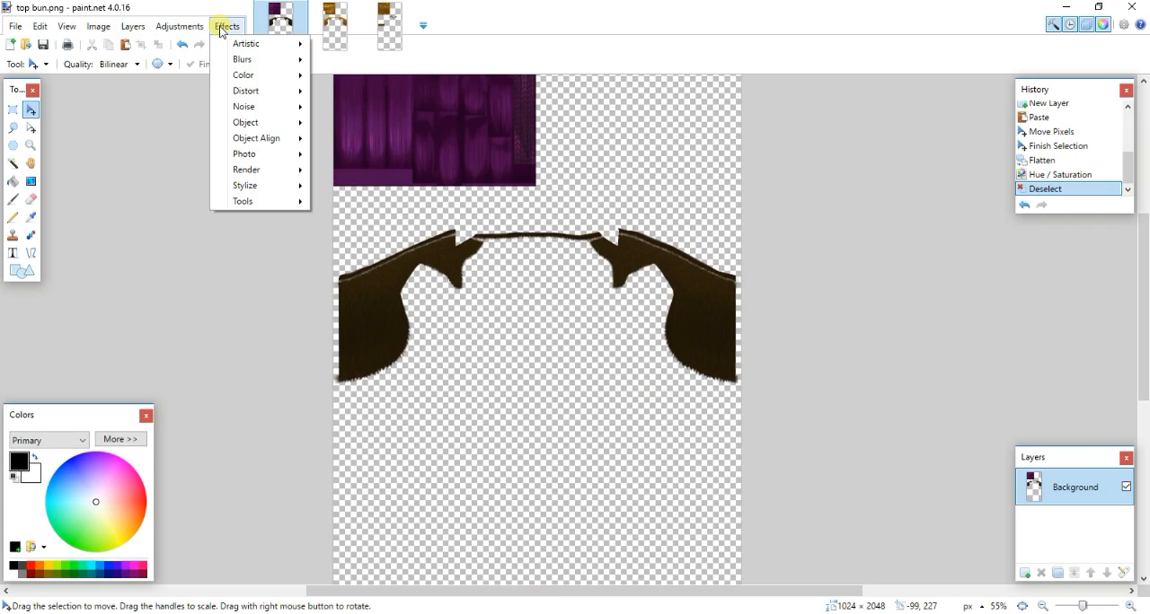
mouse_move(257, 80)
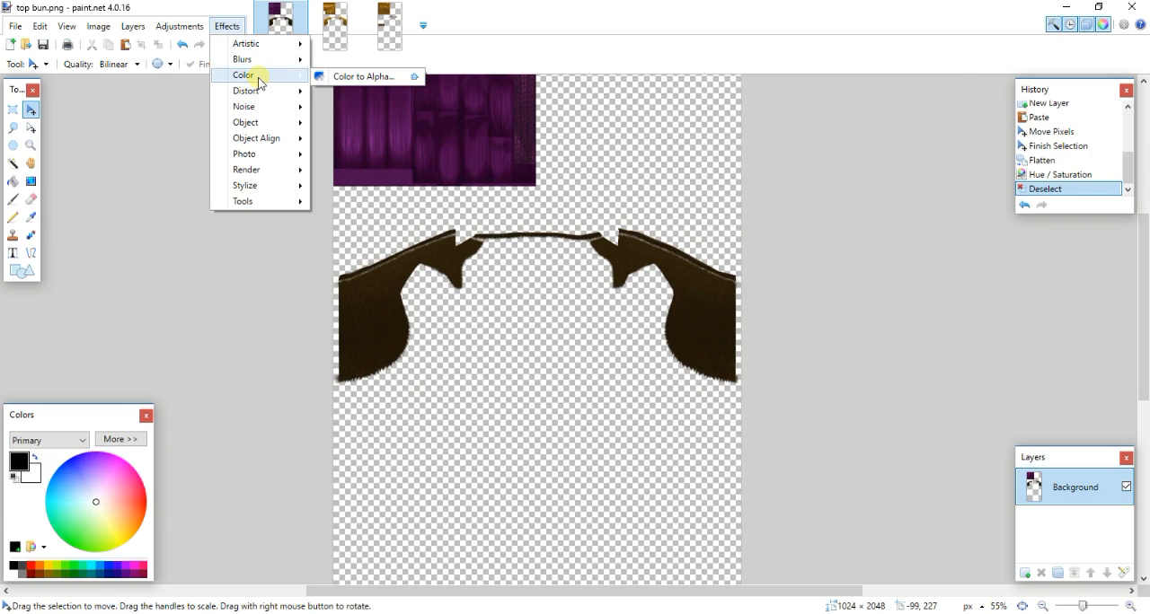
mouse_move(285, 91)
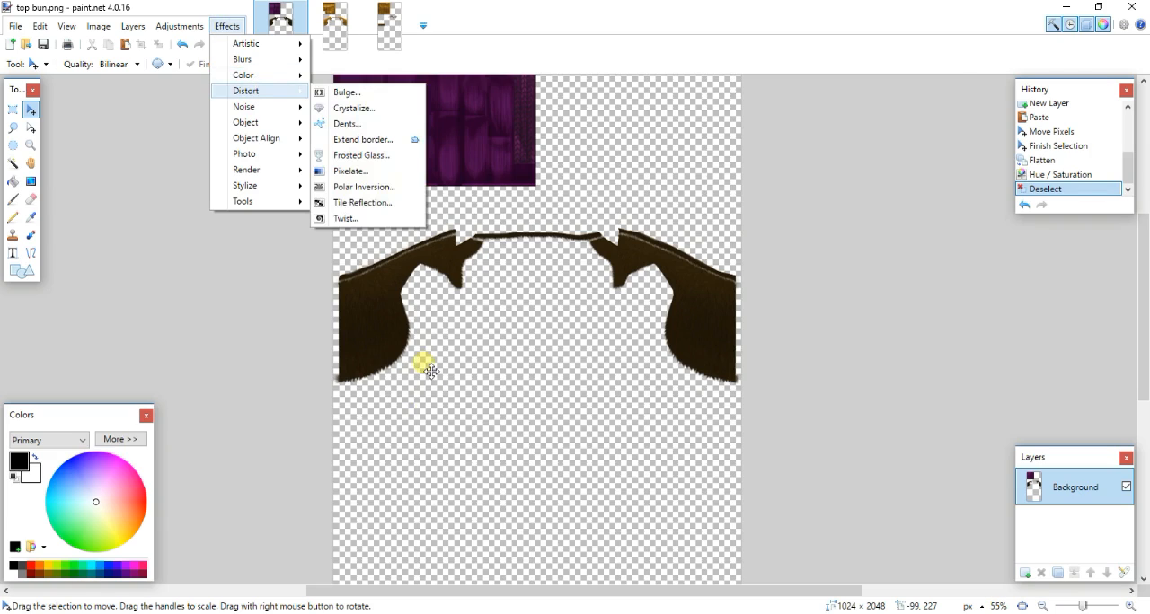
left_click(233, 501)
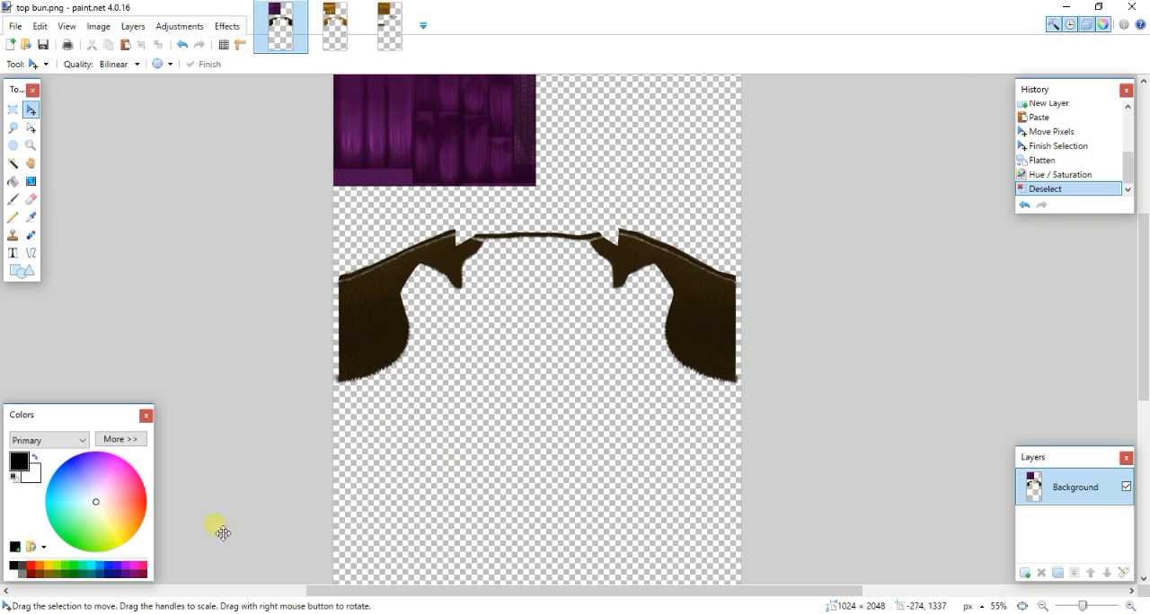
- Switch to Chrome and search Google Images for "minimalist tattoo design tribal", dismissing the extension notice by removing the extension
left_click(184, 613)
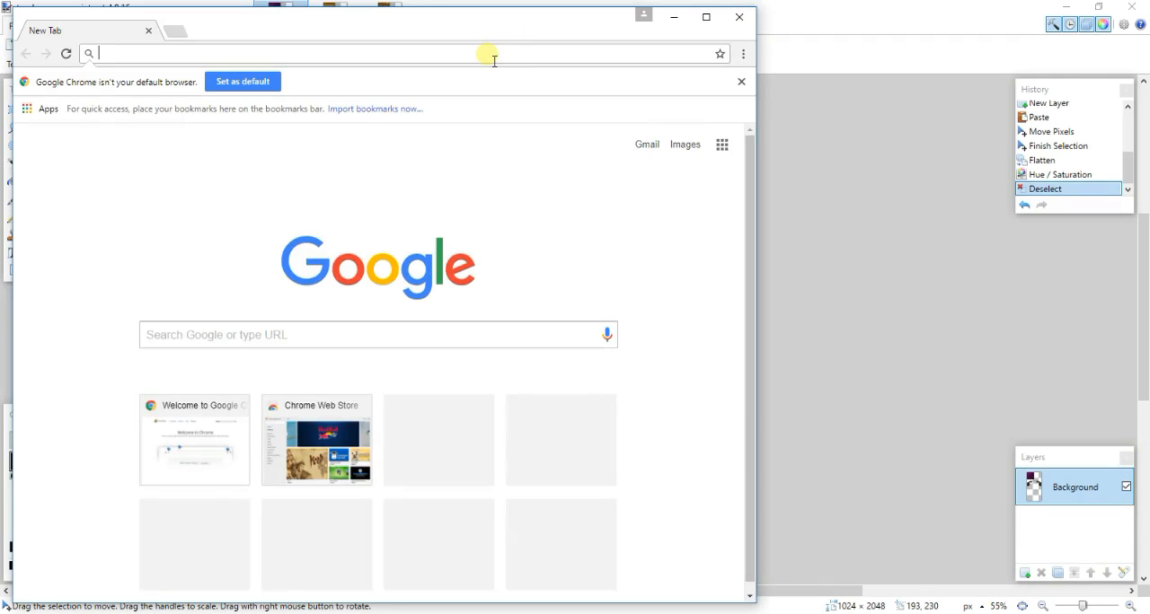
type("minimal")
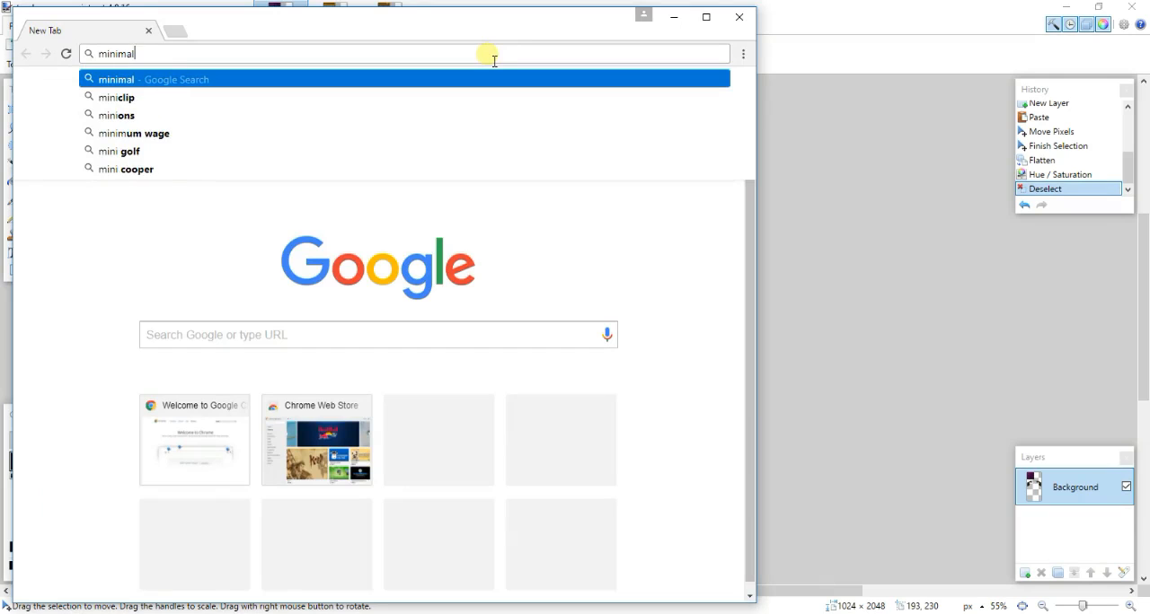
type("ist tattoo ")
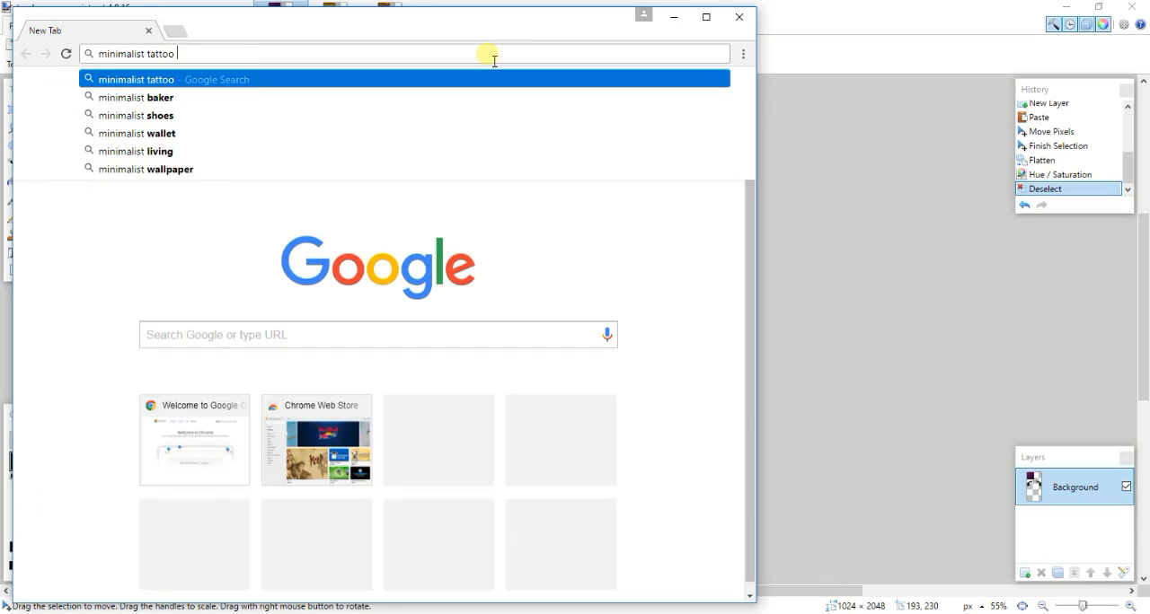
type("design tribal")
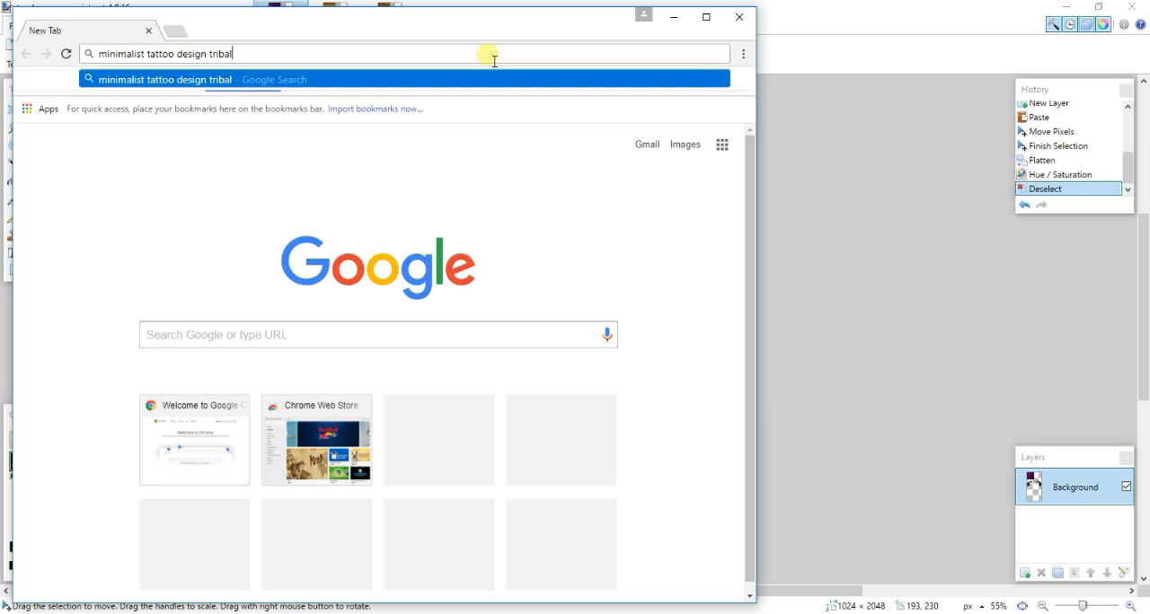
key("Return")
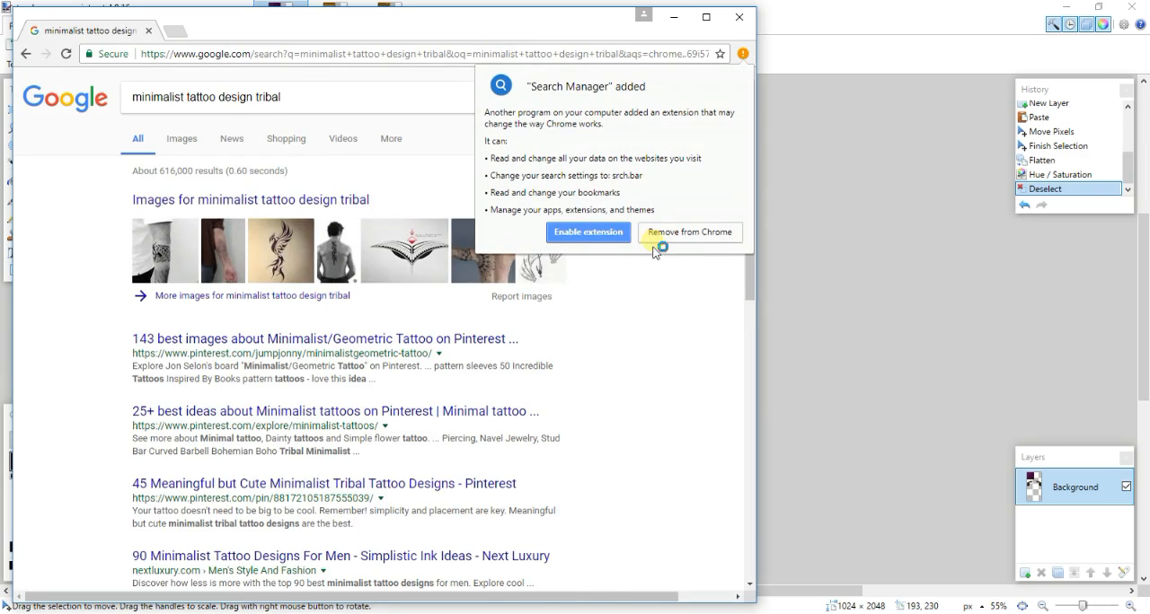
left_click(655, 239)
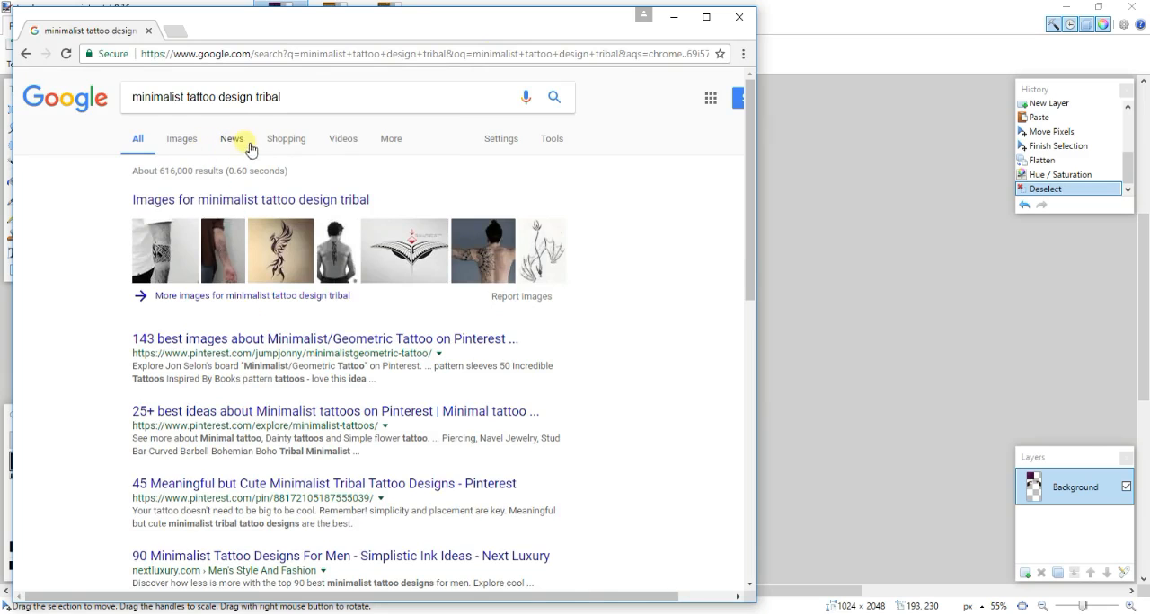
left_click(182, 140)
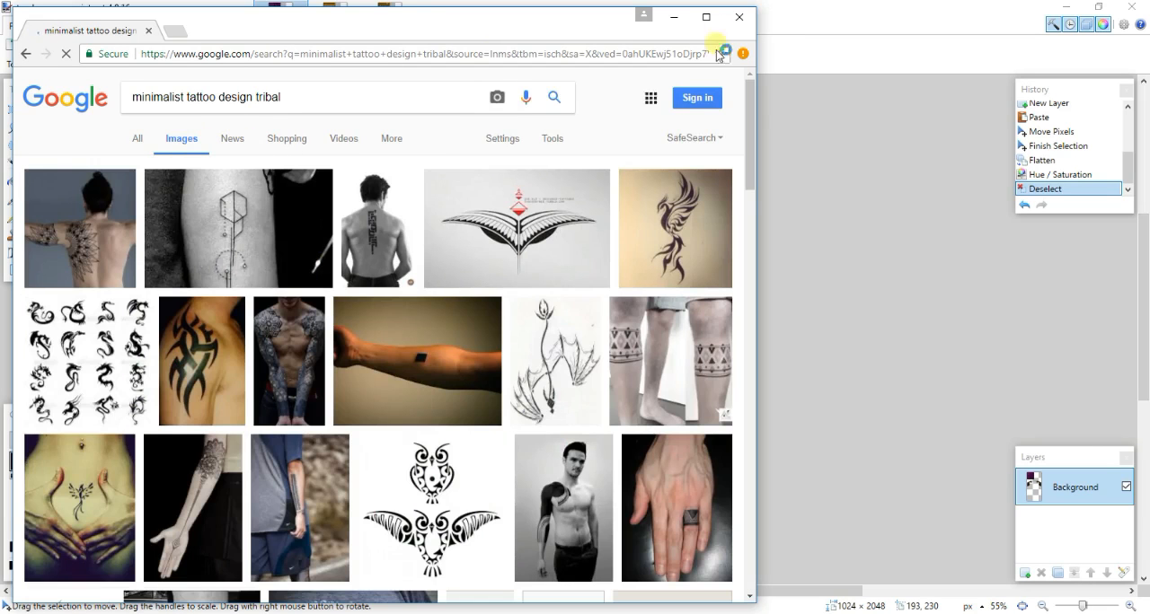
left_click(706, 16)
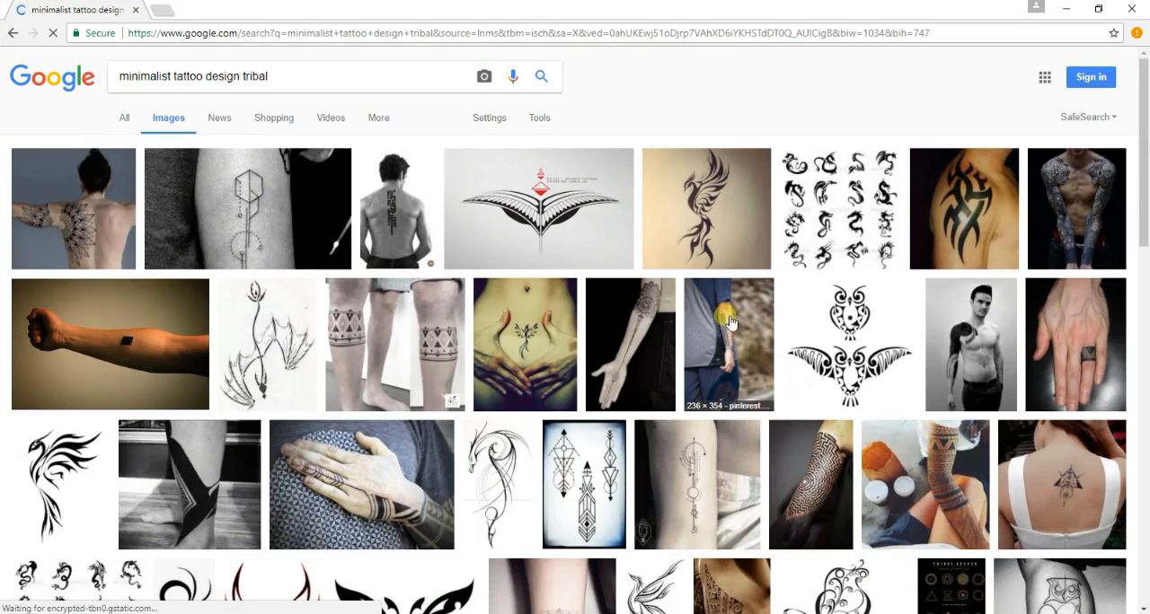
- Compare the winged Polynesian tattoo design with a related lower back tattoo, remove the Avast SafePrice extension and reopen the winged design
left_click(616, 225)
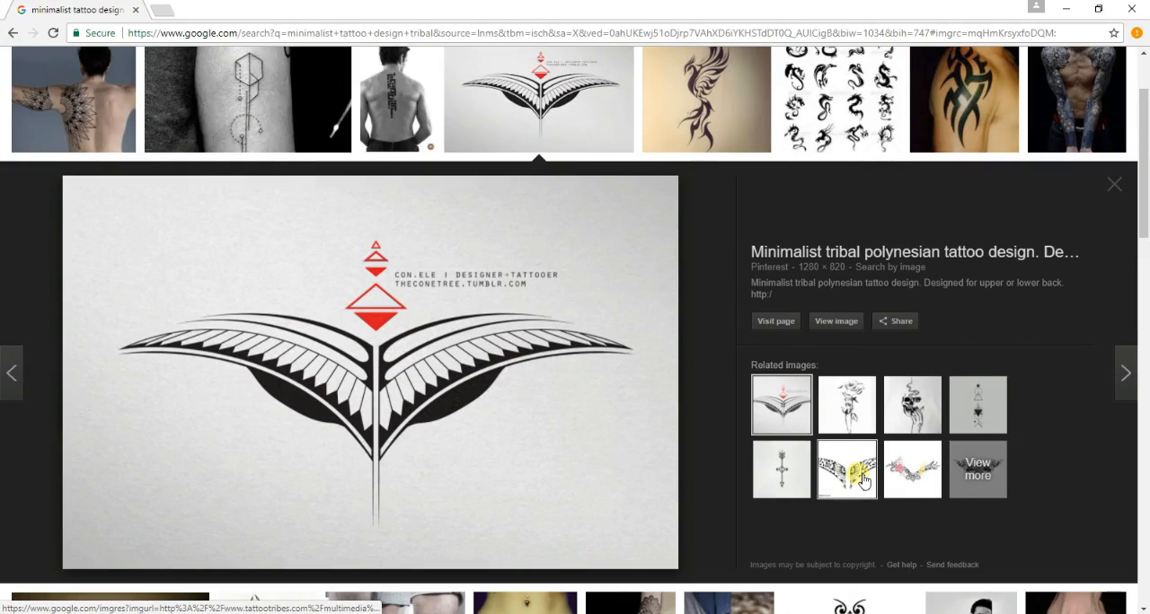
left_click(860, 478)
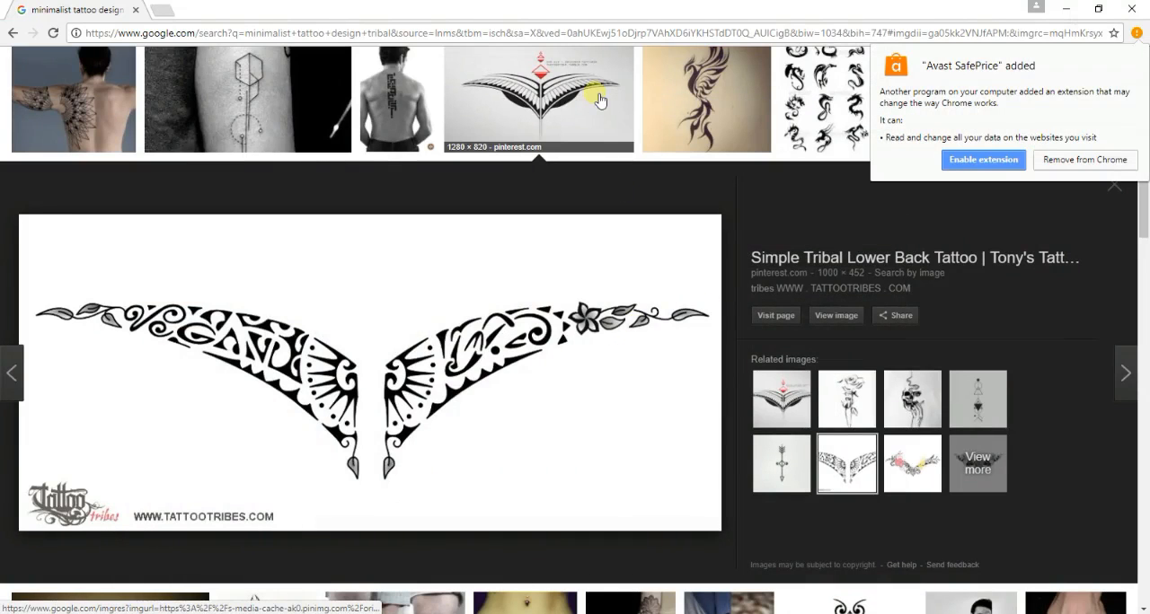
left_click(1085, 159)
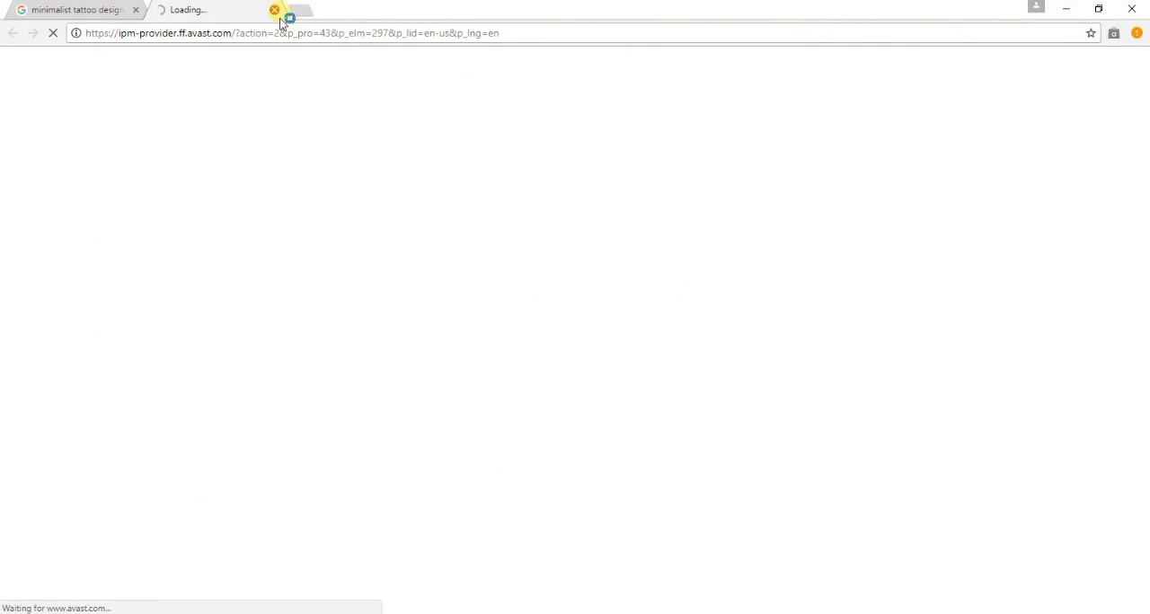
left_click(277, 10)
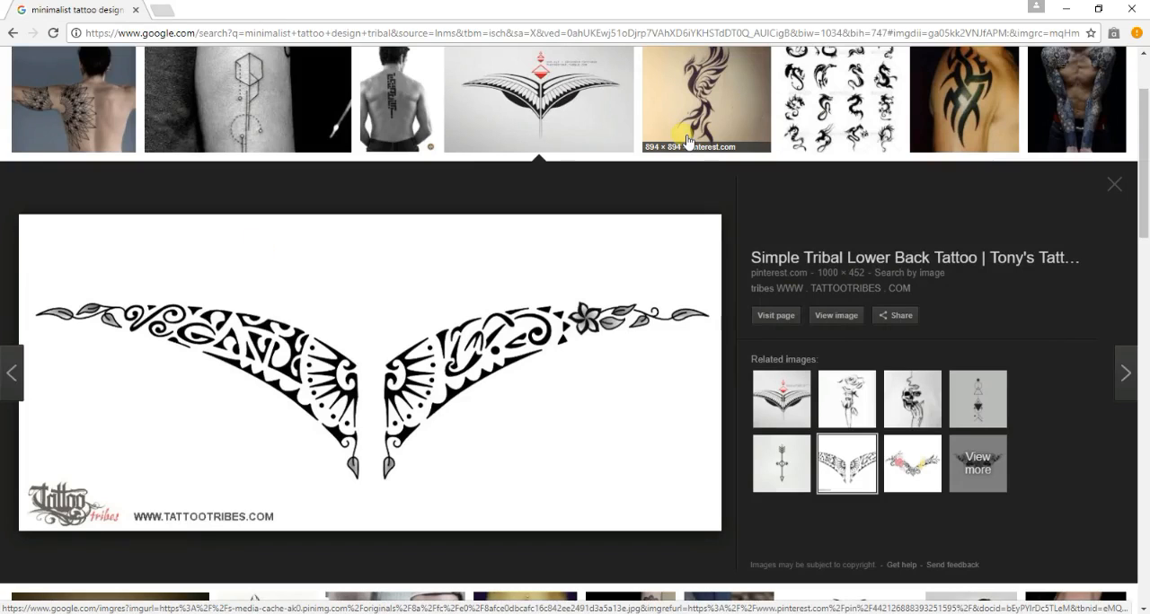
left_click(585, 113)
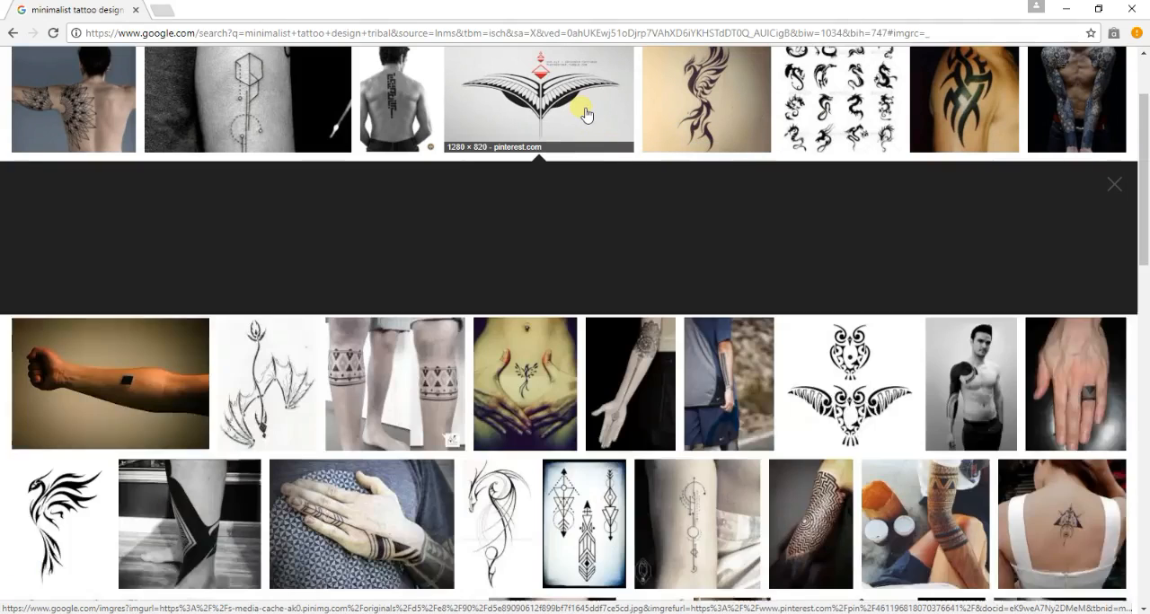
left_click(584, 112)
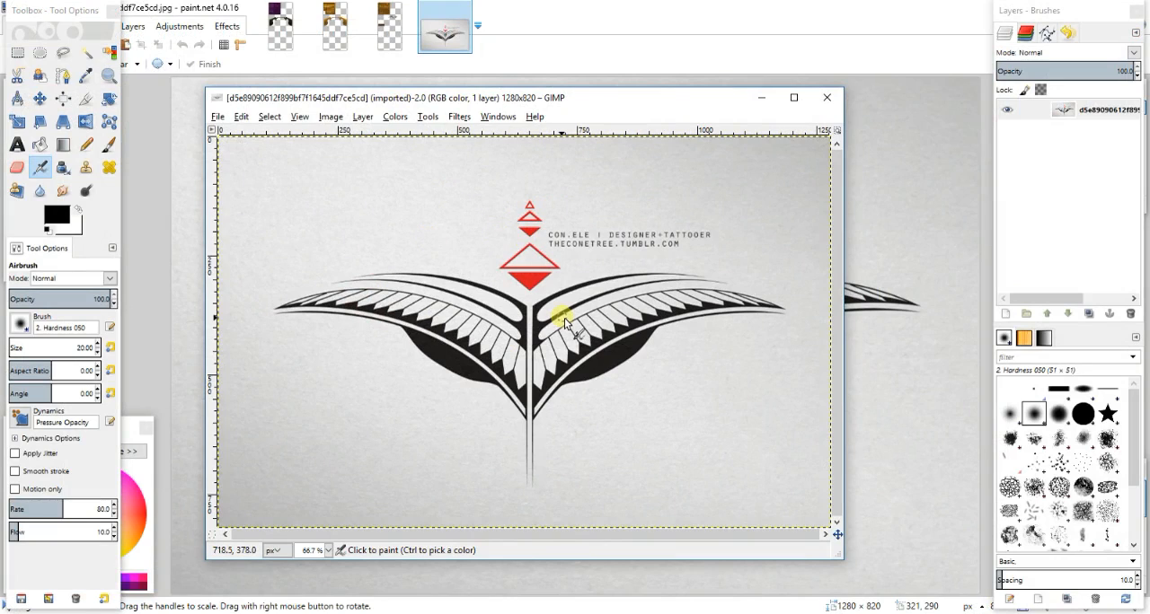
- Apply Color to Alpha to the winged tattoo image, converting white to transparency after previewing the wing and the red triangles
left_click(394, 118)
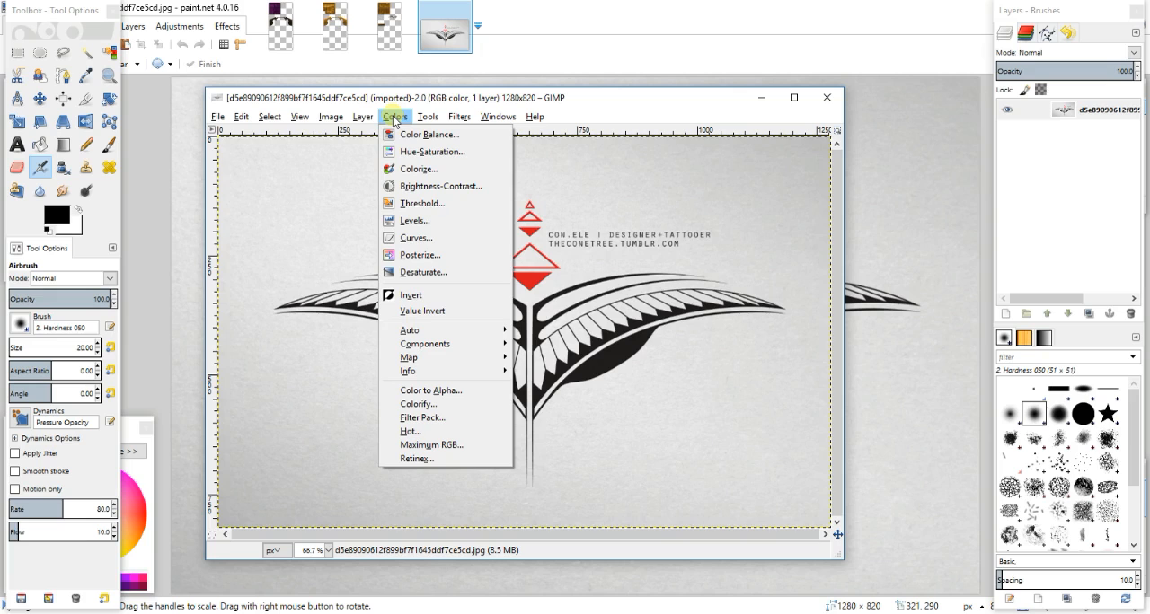
left_click(449, 391)
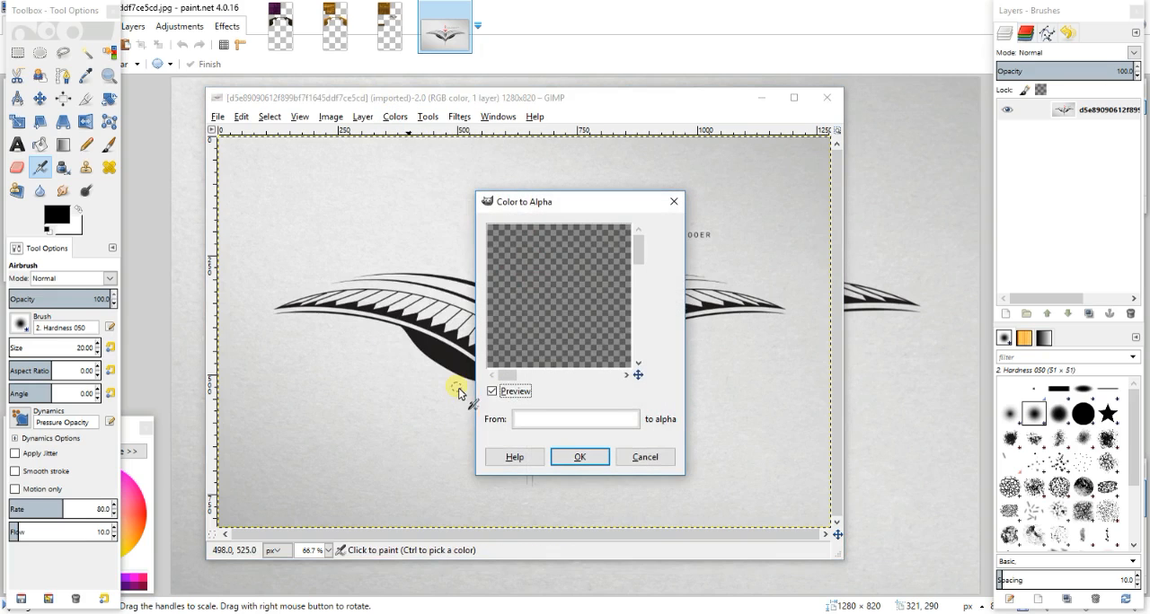
left_click_drag(684, 475, 844, 552)
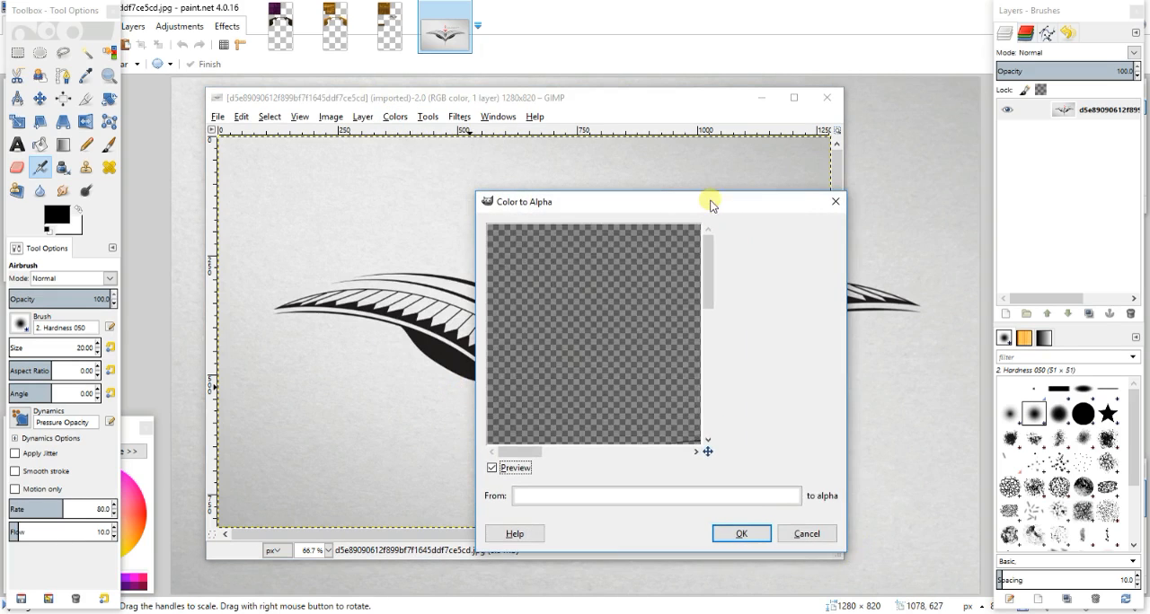
left_click_drag(710, 205, 539, 163)
left_click_drag(543, 217, 544, 267)
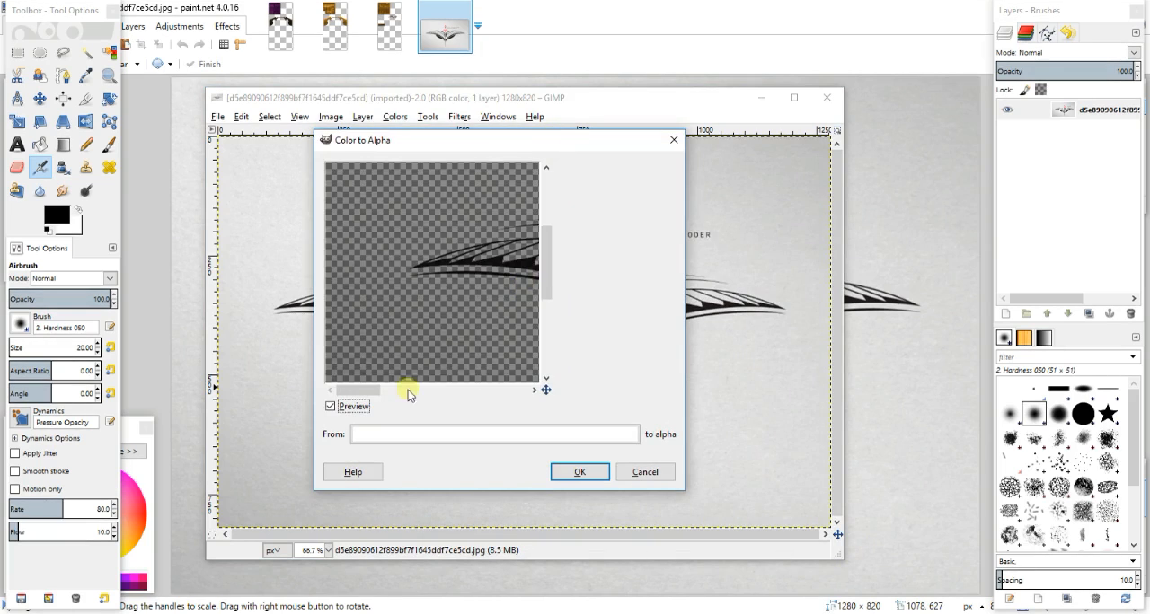
left_click_drag(350, 396, 415, 392)
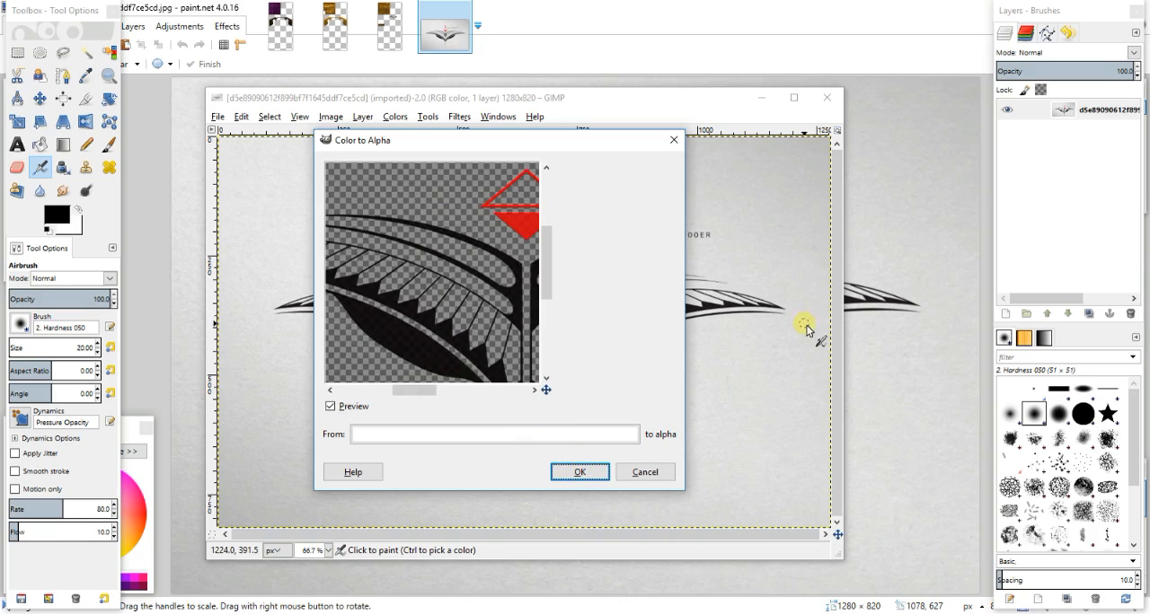
left_click(581, 476)
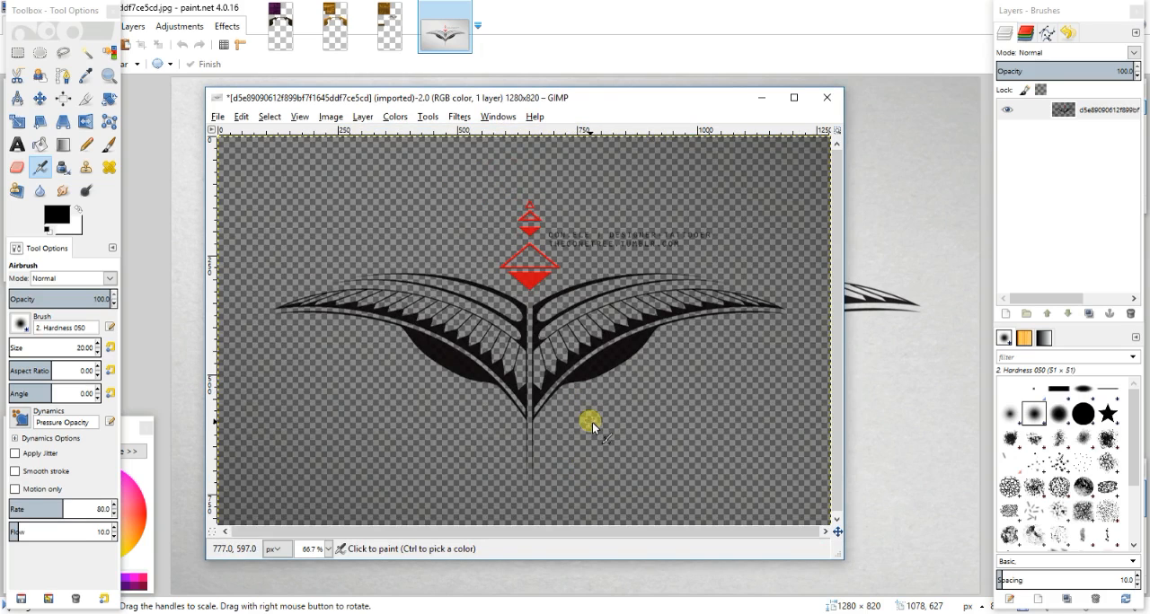
- Inspect the tattoo's transparent background at several magnifications in GIMP, and in the PNG version in paint.net, for leftover grey shading
scroll(592, 431, "up", 5, "ctrl")
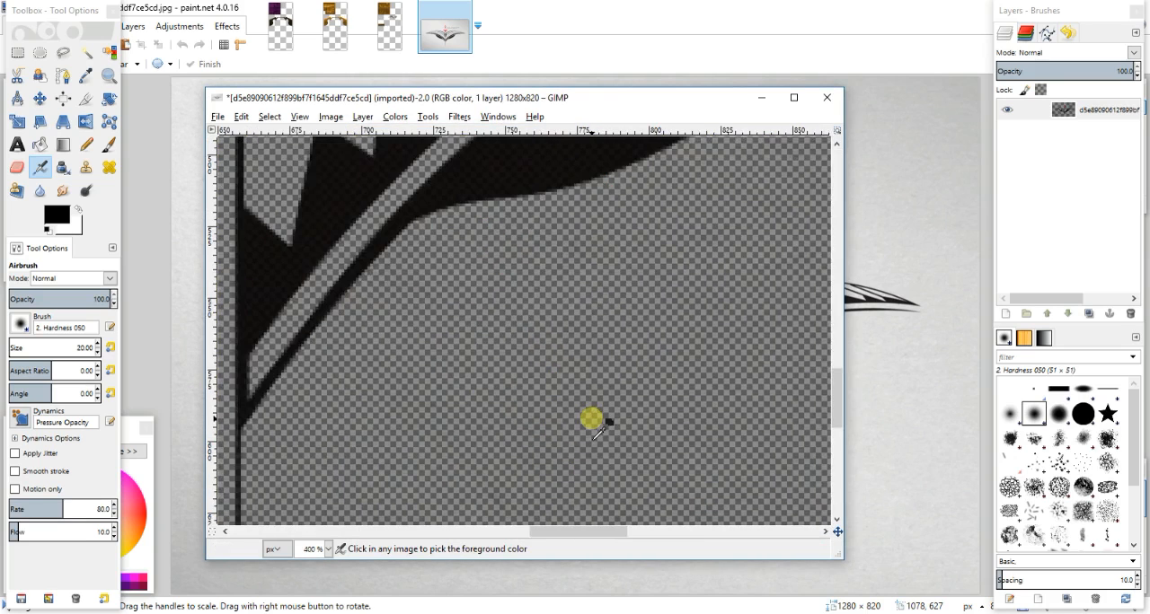
scroll(592, 421, "down", 5, "ctrl")
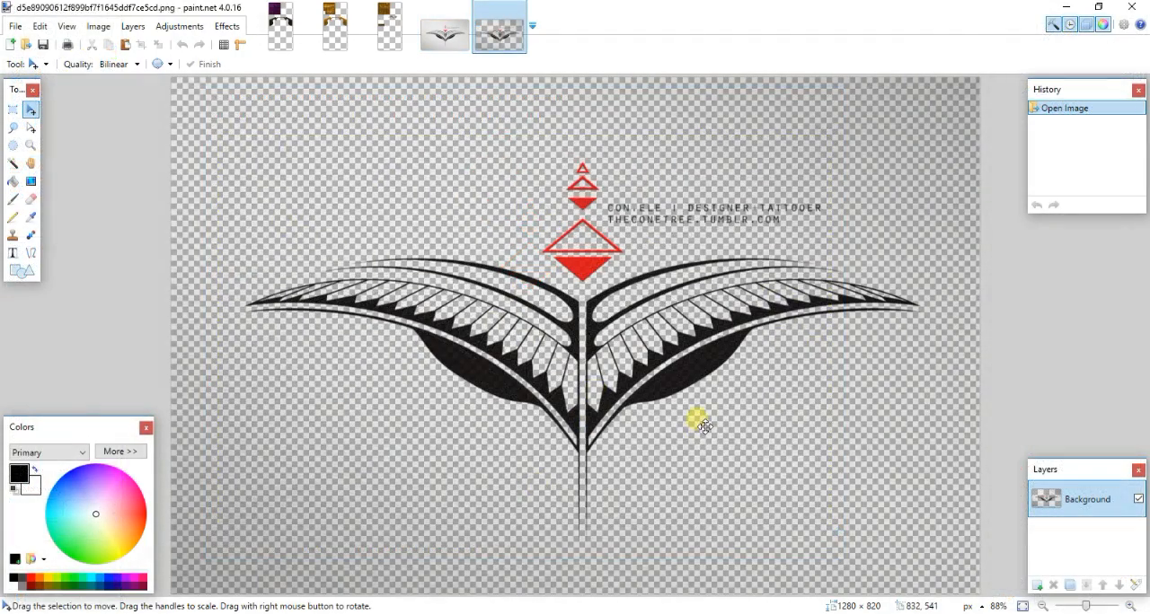
scroll(698, 420, "up", 4, "ctrl")
scroll(697, 418, "down", 5, "ctrl")
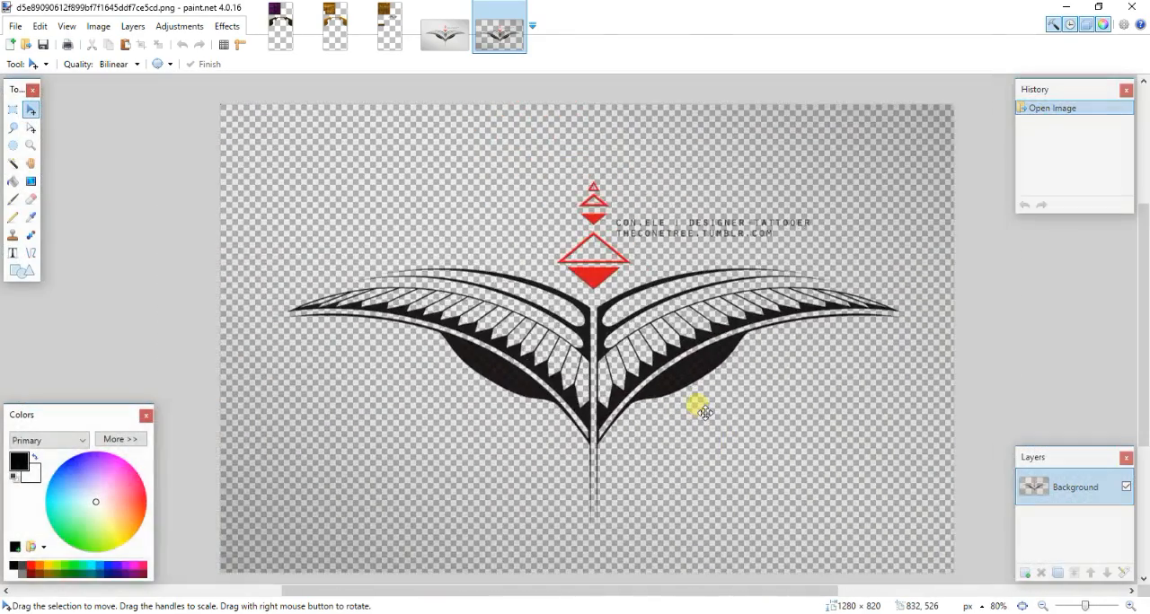
scroll(705, 413, "up", 3, "ctrl")
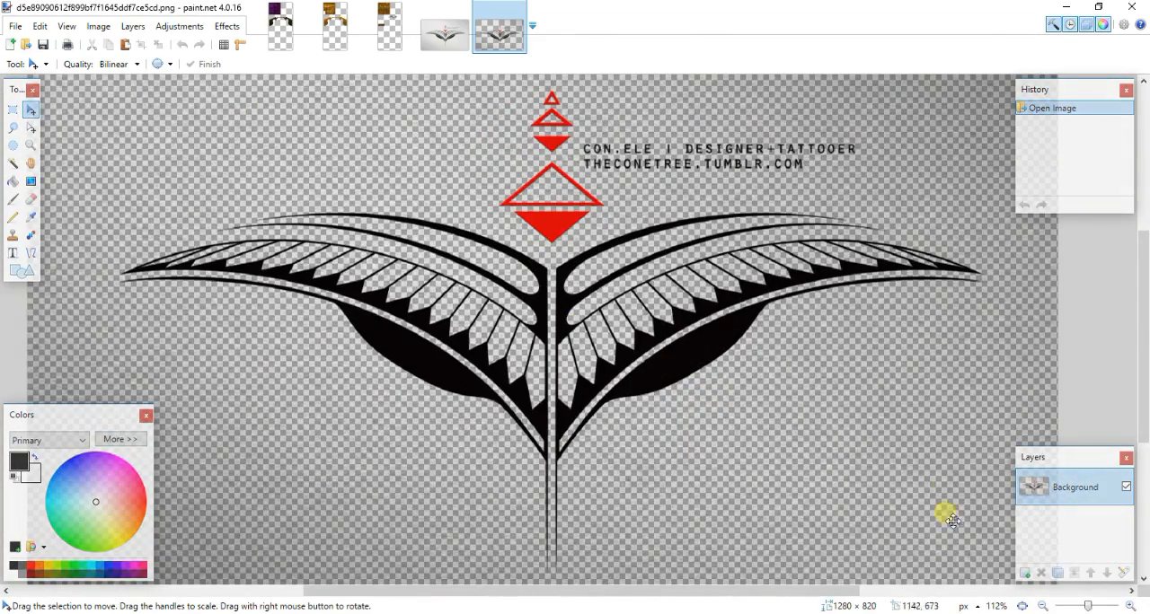
scroll(898, 325, "down", 2, "ctrl")
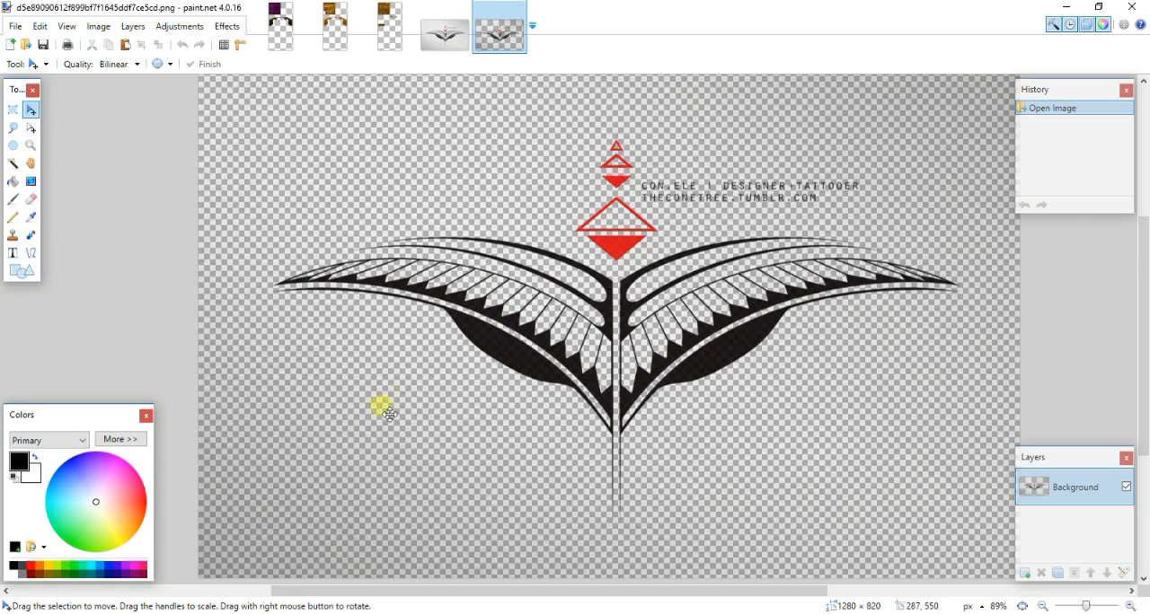
scroll(370, 406, "down", 1)
scroll(370, 406, "up", 1)
scroll(375, 418, "down", 2, "ctrl")
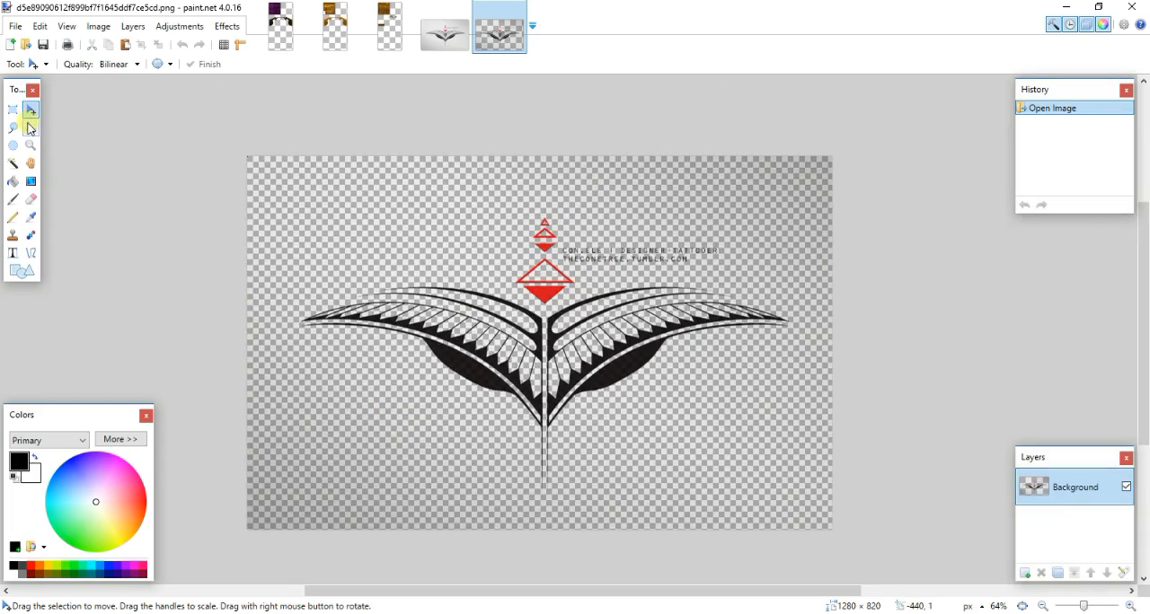
- Try removing the grey haze beside the left wing with the Eraser at brush width 70
left_click(31, 198)
left_click(155, 65)
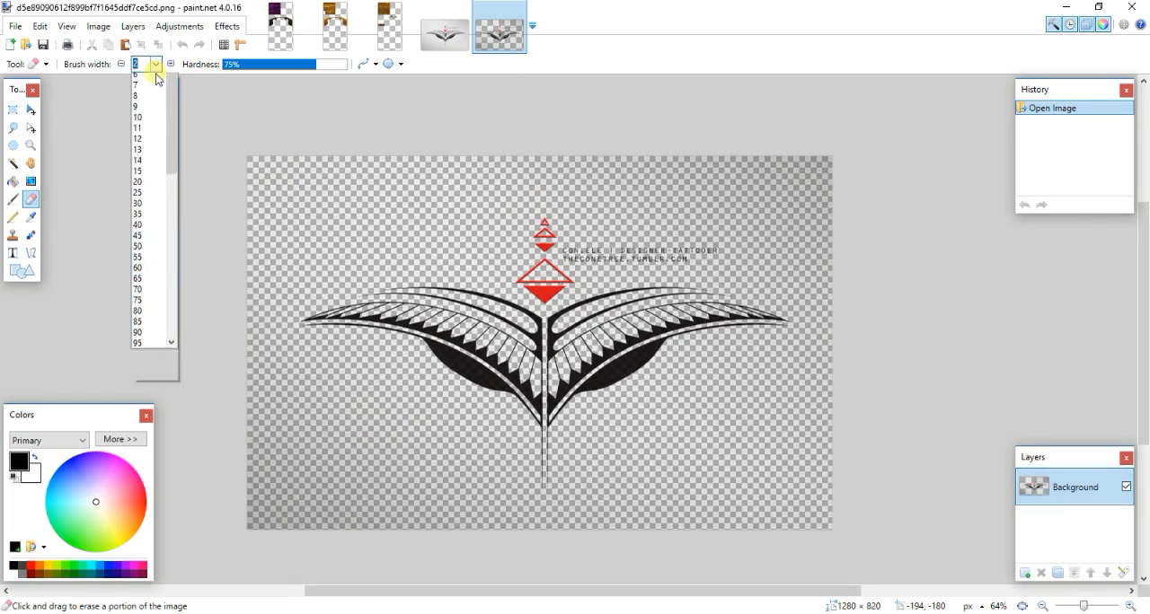
left_click(152, 327)
mouse_move(265, 395)
left_mouse_down()
mouse_move(323, 380)
mouse_move(272, 344)
mouse_move(261, 197)
left_mouse_up()
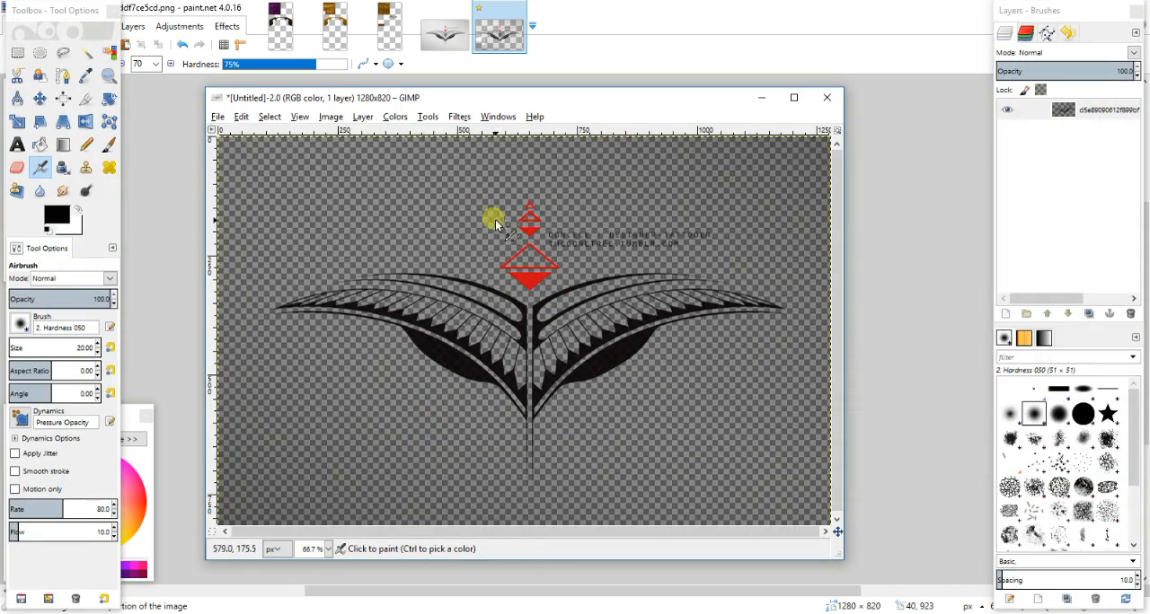
- Return to GIMP and try Color to Alpha again on the leftover grey, sampling colour 525252 from the background below the left wing
left_click(395, 116)
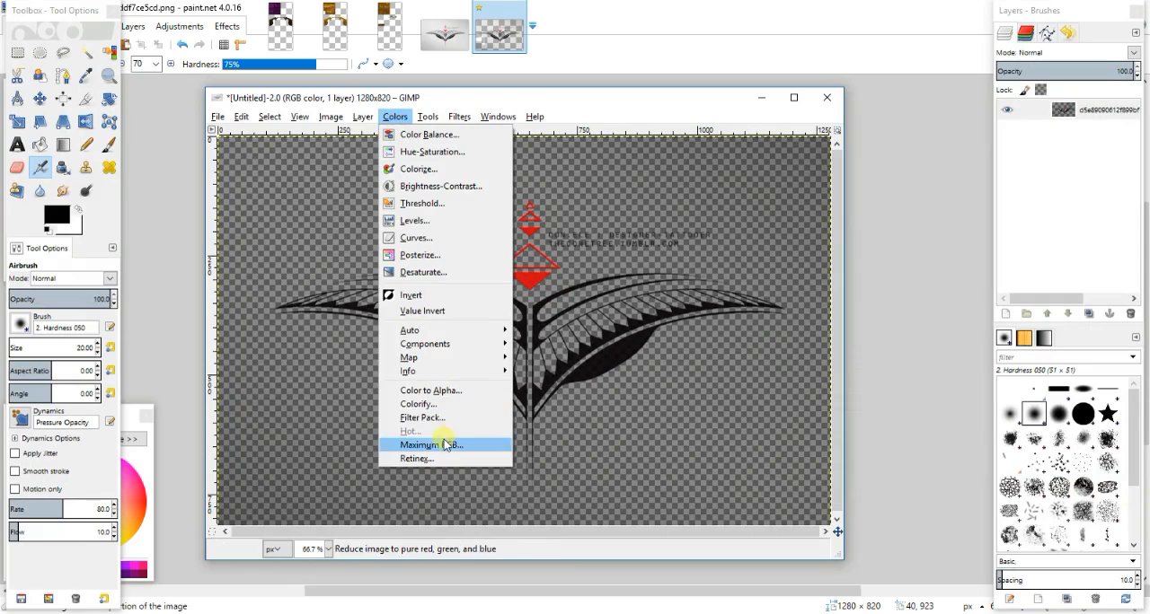
left_click(451, 403)
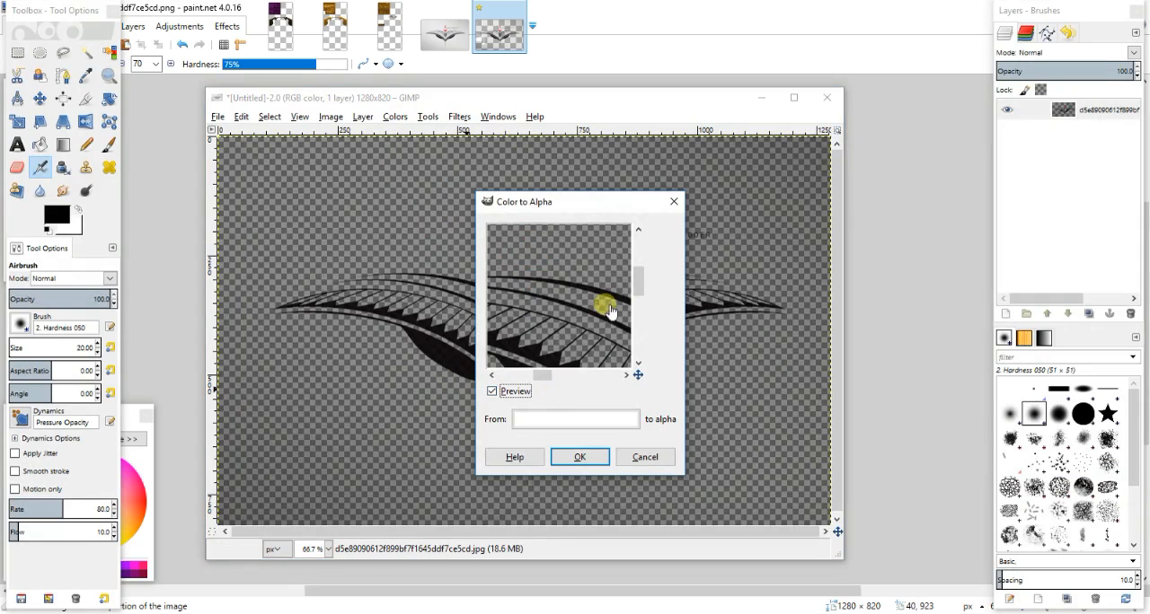
left_click_drag(637, 298, 641, 373)
left_click(557, 424)
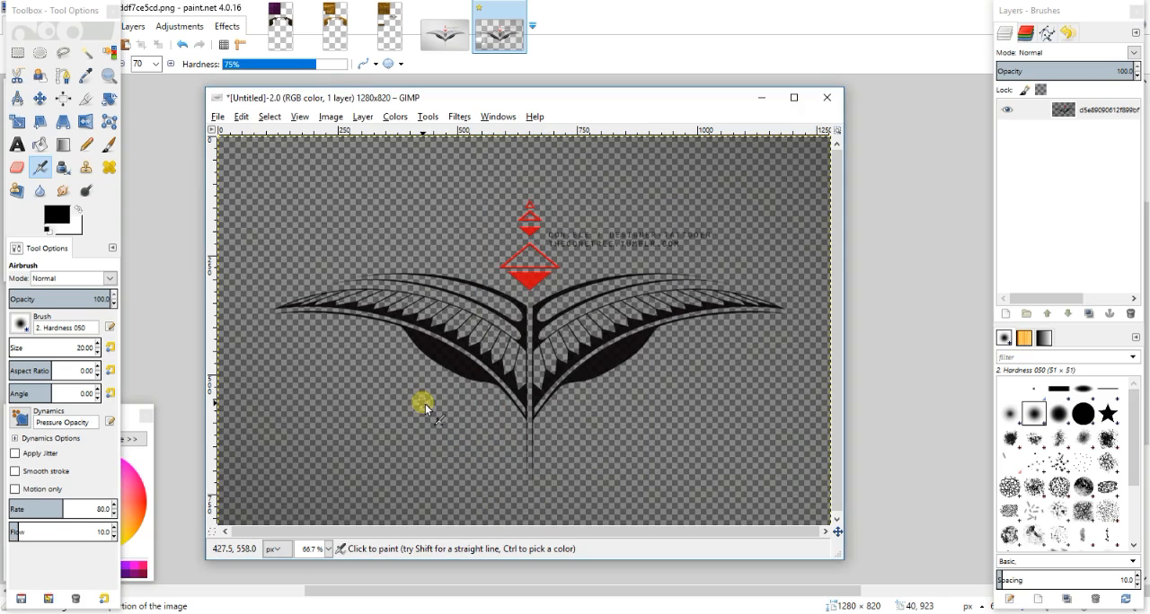
key("ctrl+shift+f")
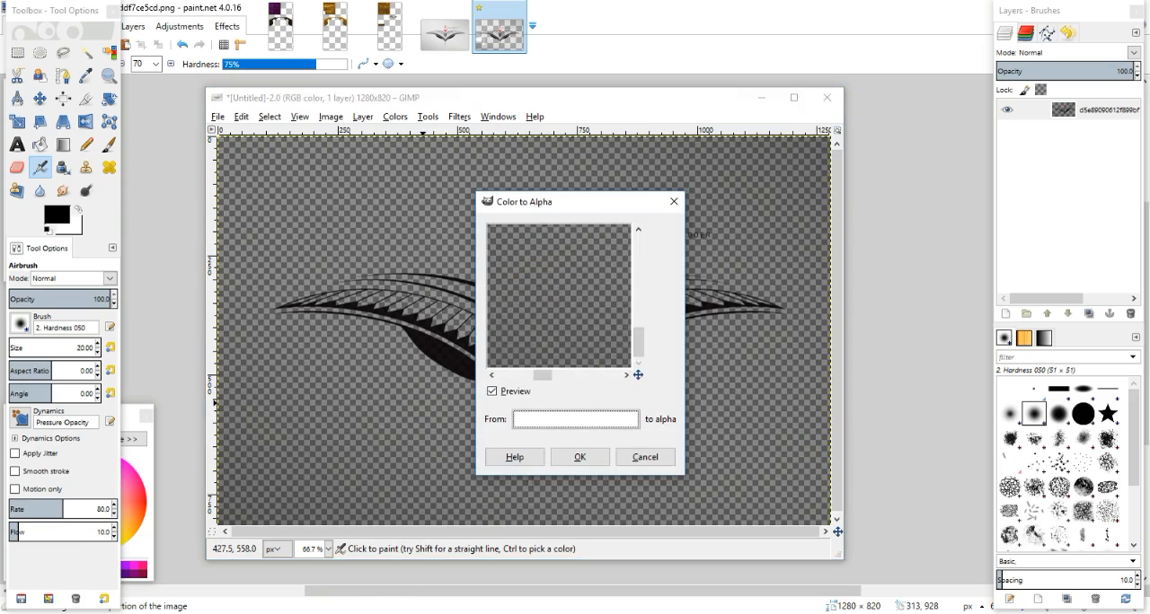
left_click(564, 419)
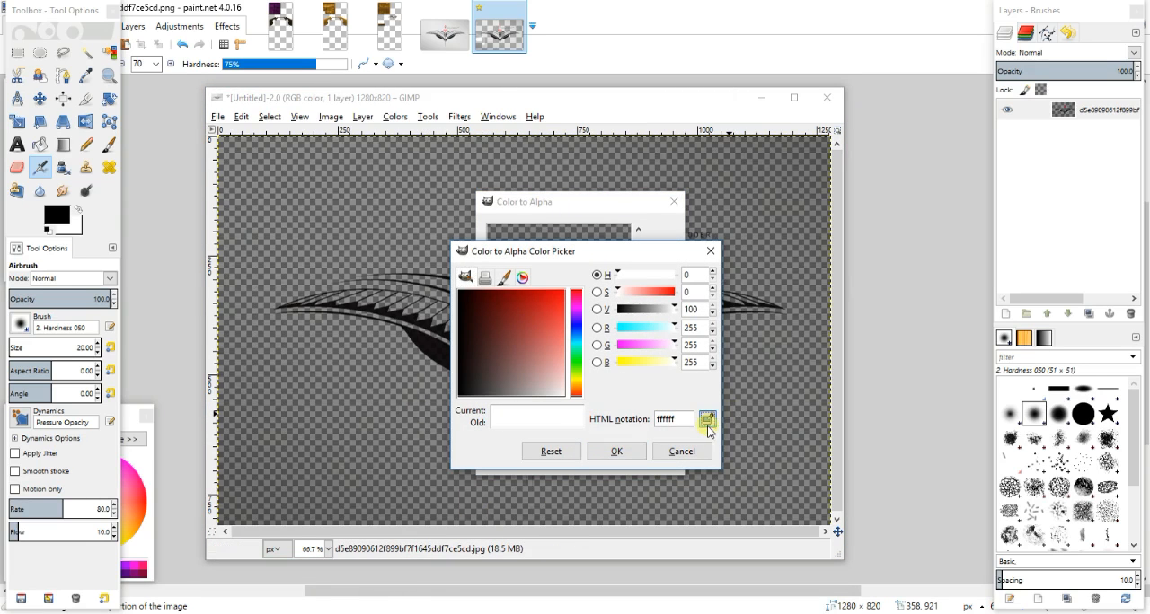
left_click(409, 400)
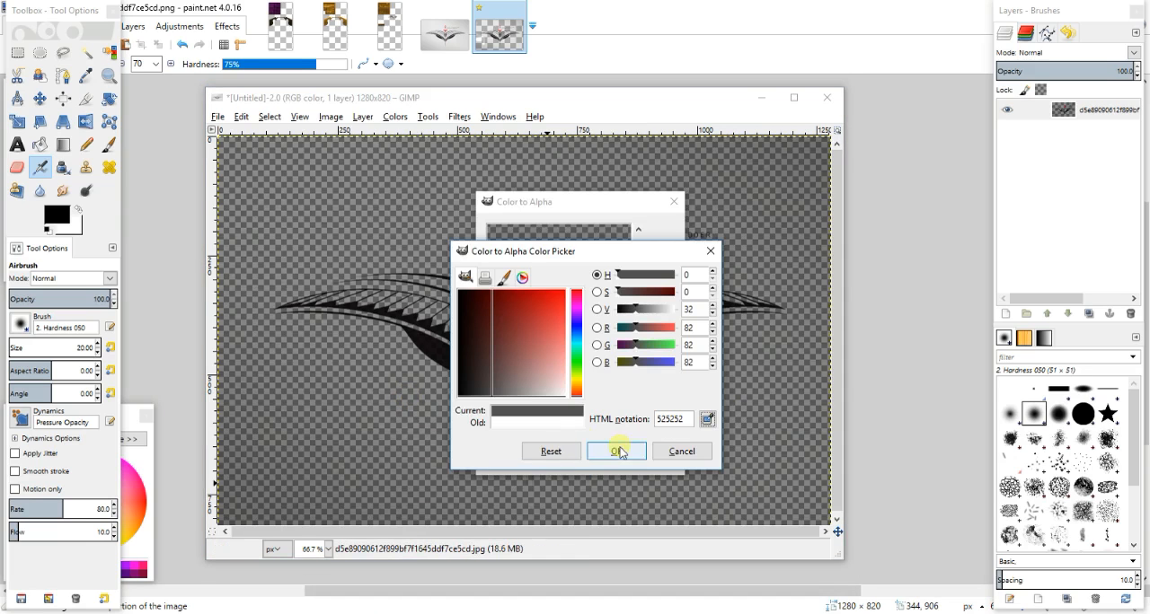
left_click(619, 450)
left_click(591, 461)
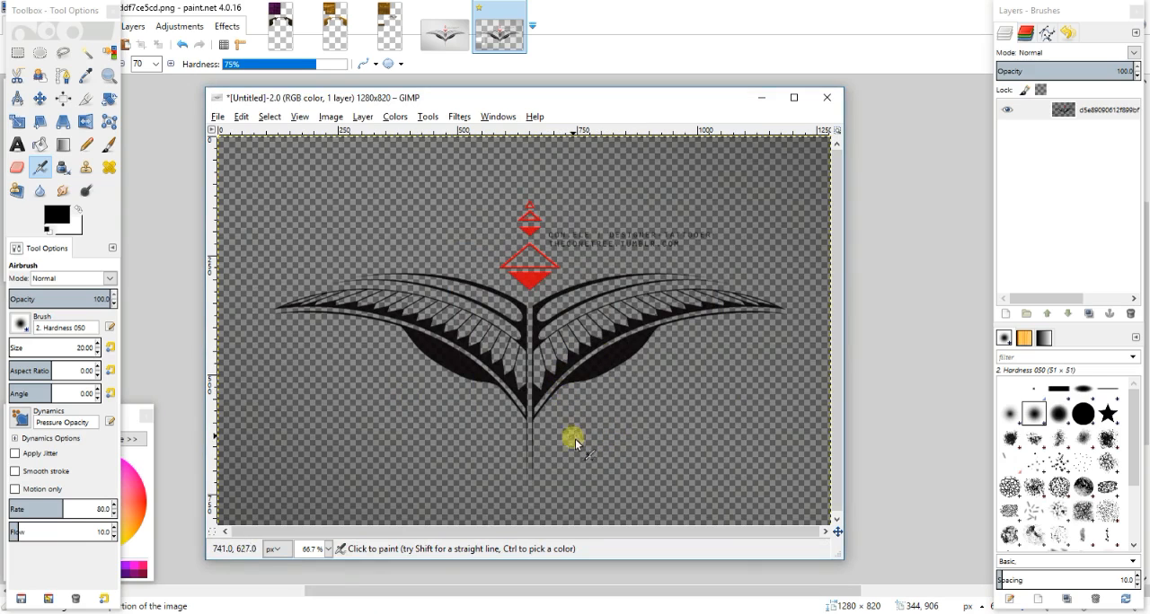
- Back in paint.net, select the grey haze around the tattoo with the Magic Wand at 50% tolerance and delete it
left_click(596, 63)
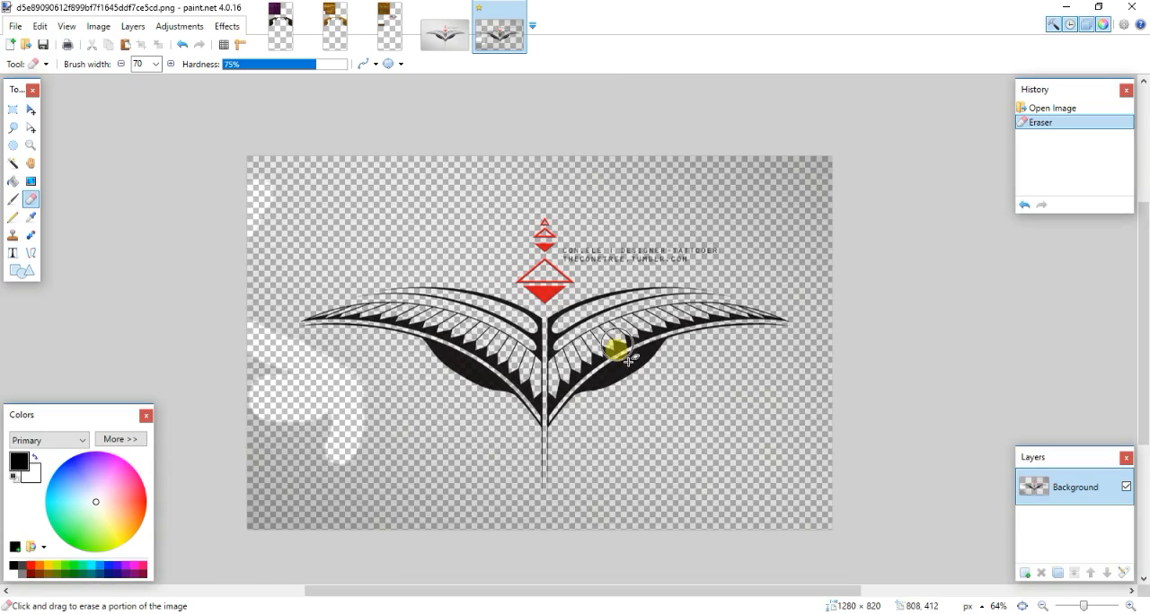
scroll(424, 347, "up", 2, "ctrl")
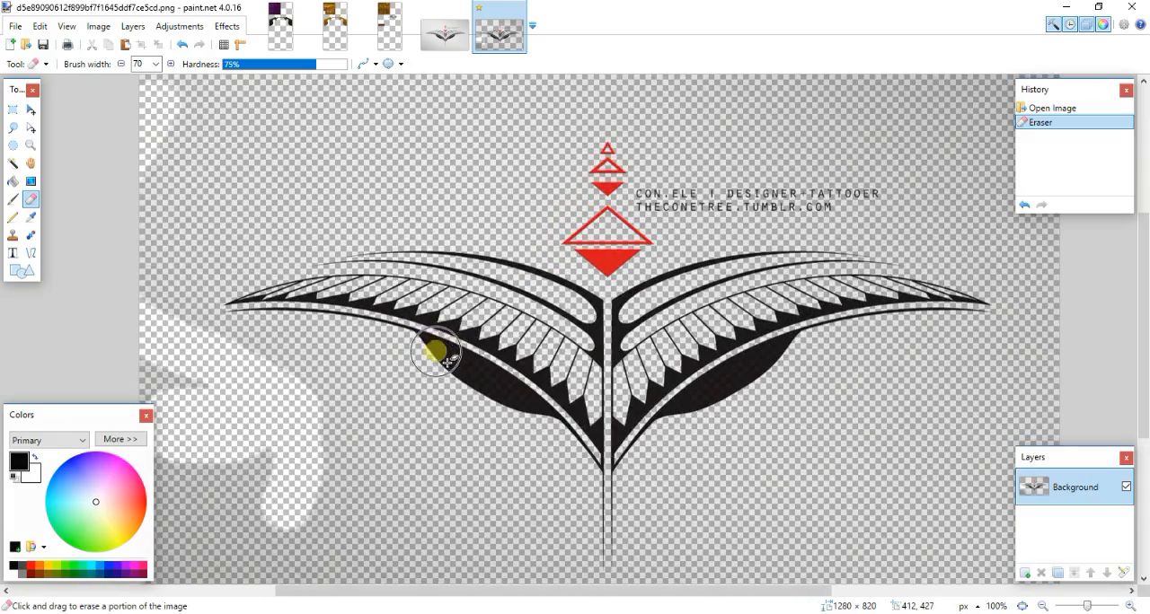
left_click(13, 162)
left_click(376, 437)
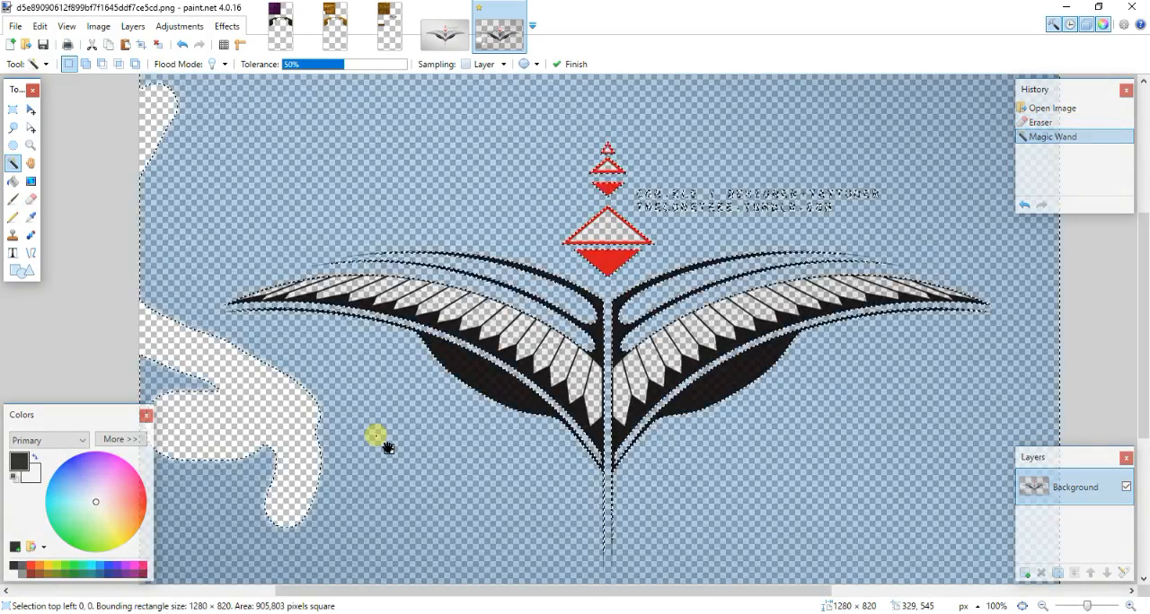
key("Delete")
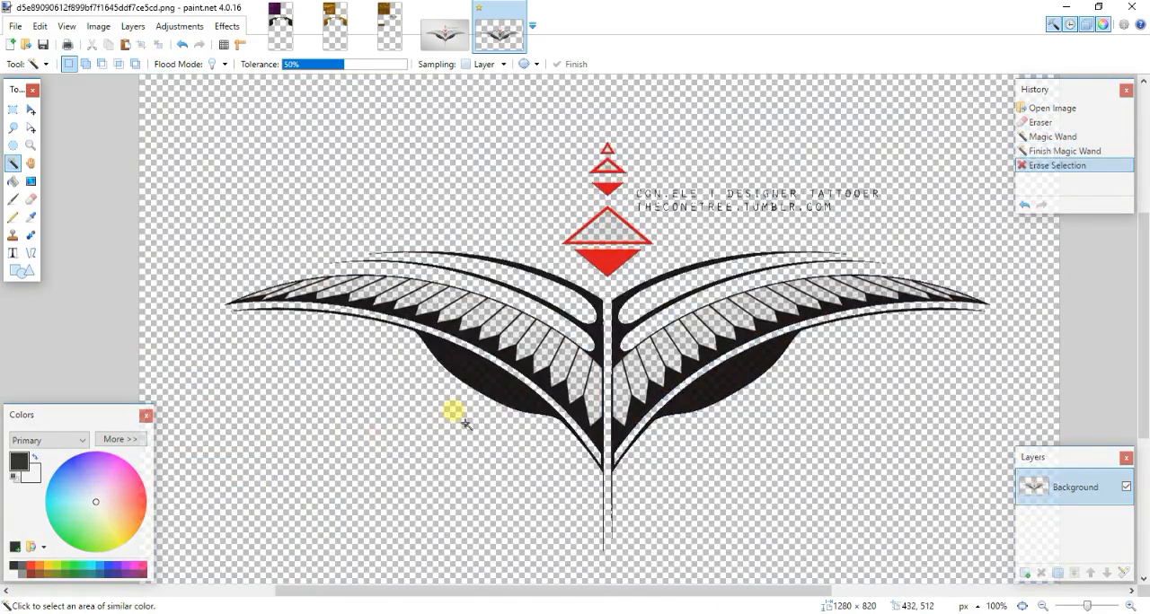
- Select the wings and the large red triangles with a rectangle about 1160 × 512 px and copy them
scroll(454, 413, "down", 3)
scroll(465, 424, "down", 3, "ctrl")
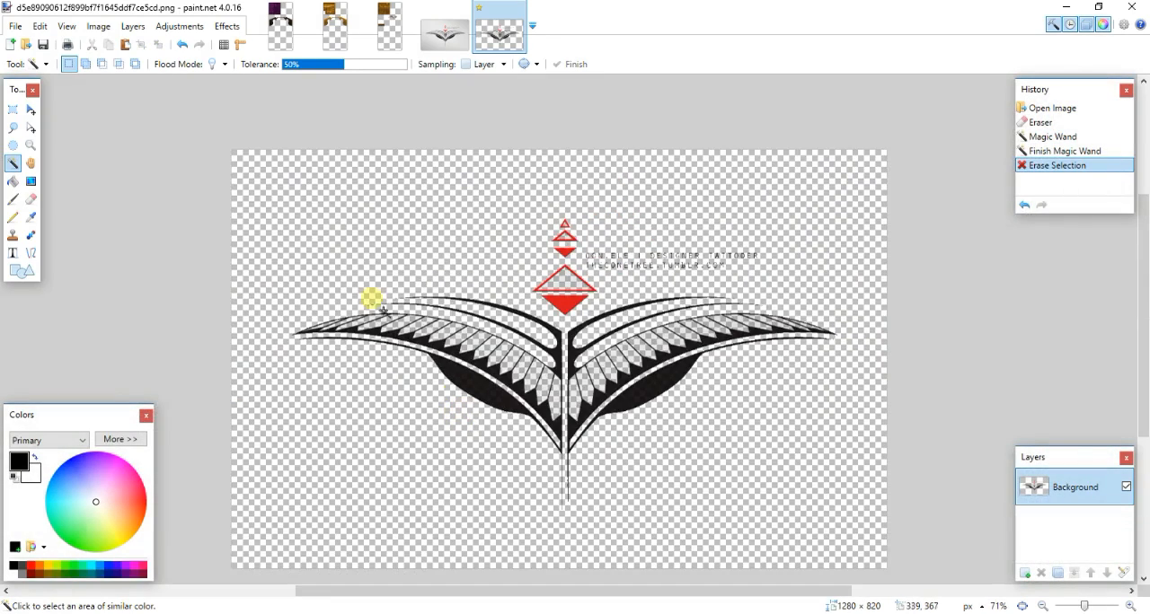
left_click(13, 109)
left_click_drag(270, 270, 864, 531)
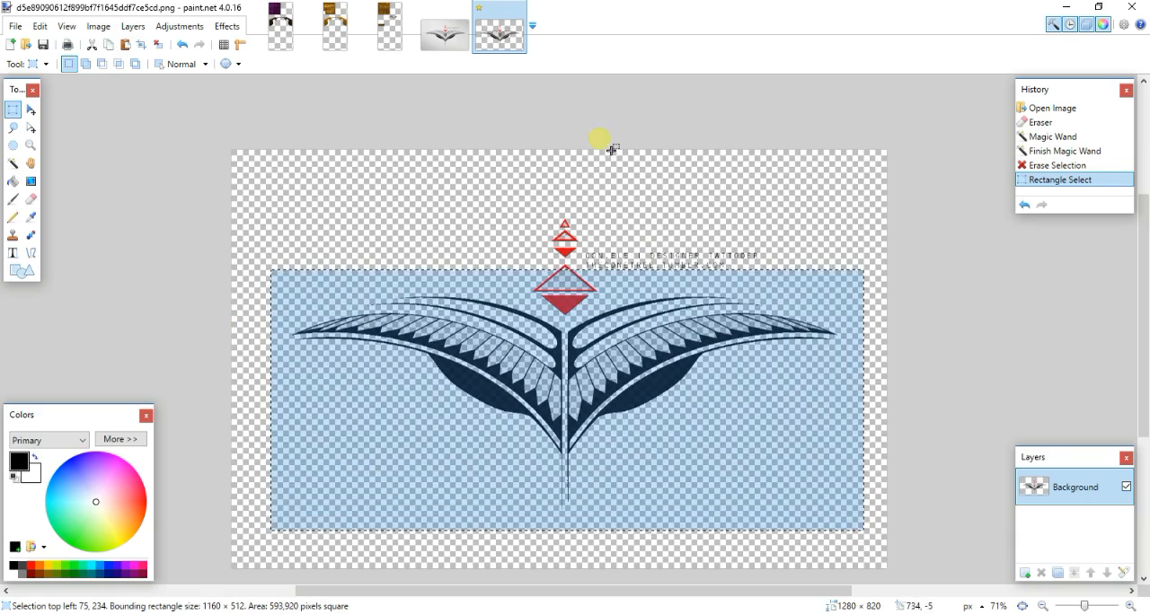
- Switch to top bun.png, add a new layer and paste the tattoo onto it, keeping the canvas size
left_click(292, 22)
scroll(633, 323, "up", 1, "ctrl")
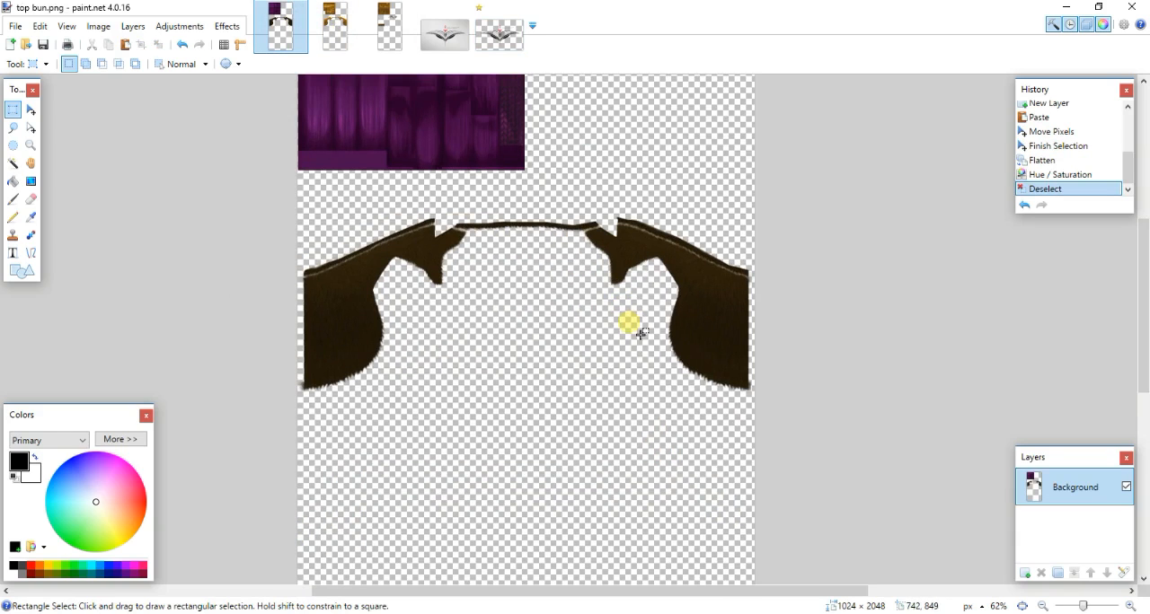
left_click(1026, 573)
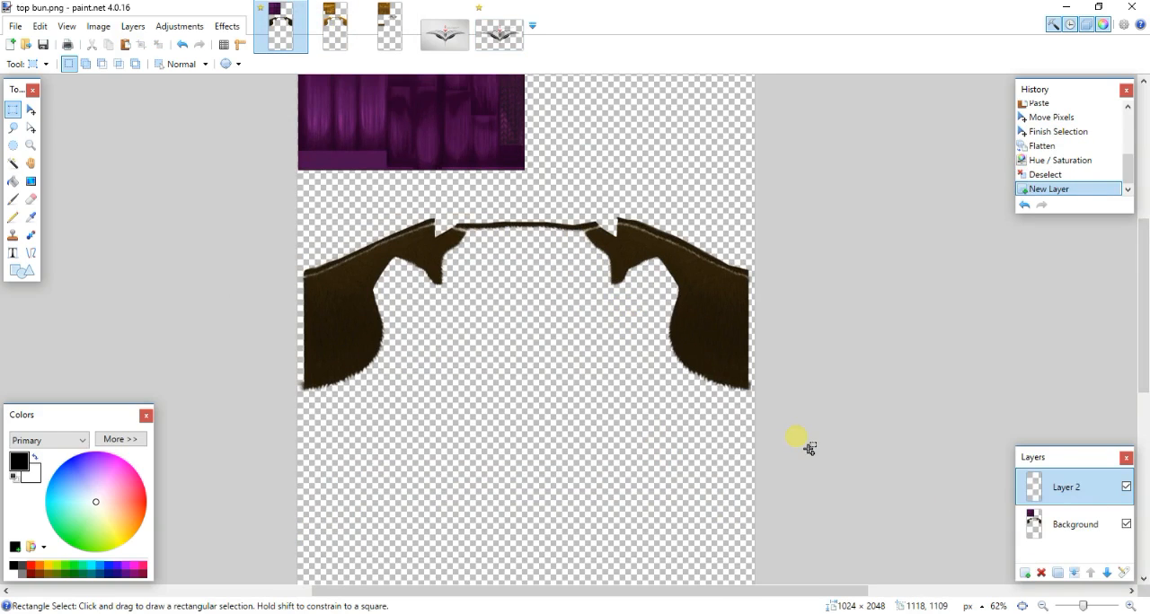
key("ctrl+v")
left_click(575, 403)
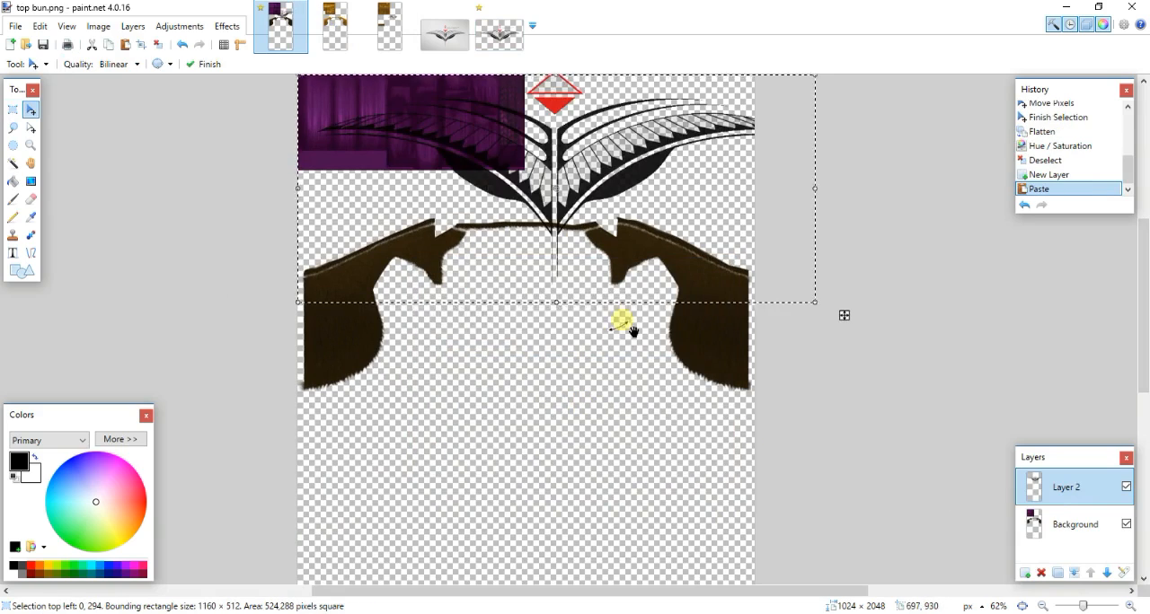
- Move the pasted tattoo down over the dark hairline section and shrink it to about 758 × 334 px
left_click_drag(633, 331, 620, 232)
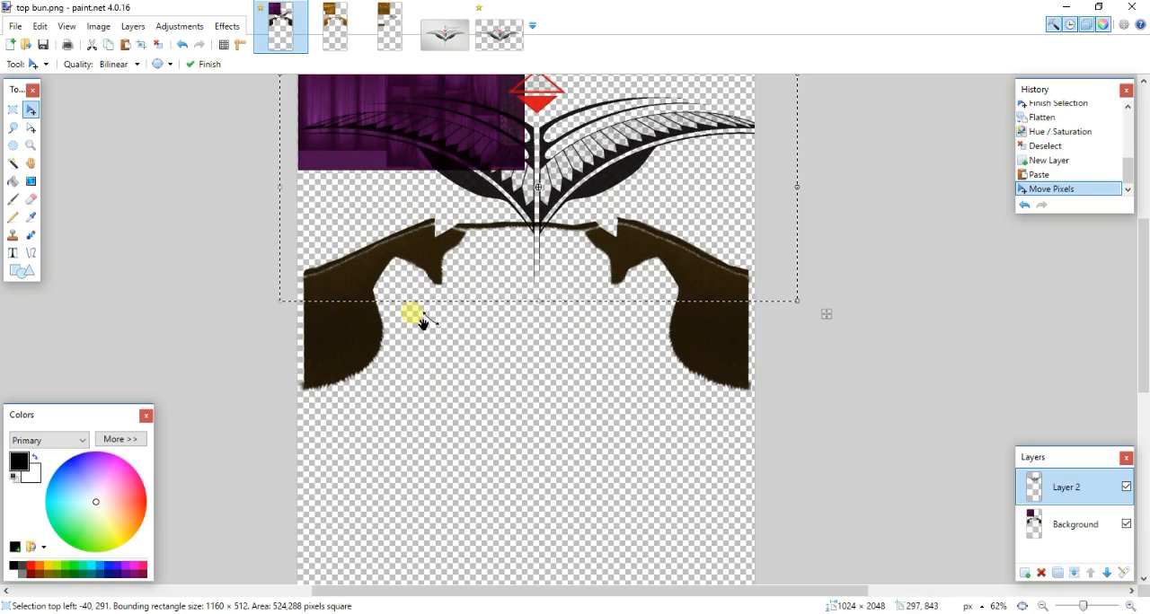
left_click_drag(744, 154, 492, 332)
left_click_drag(446, 332, 638, 329)
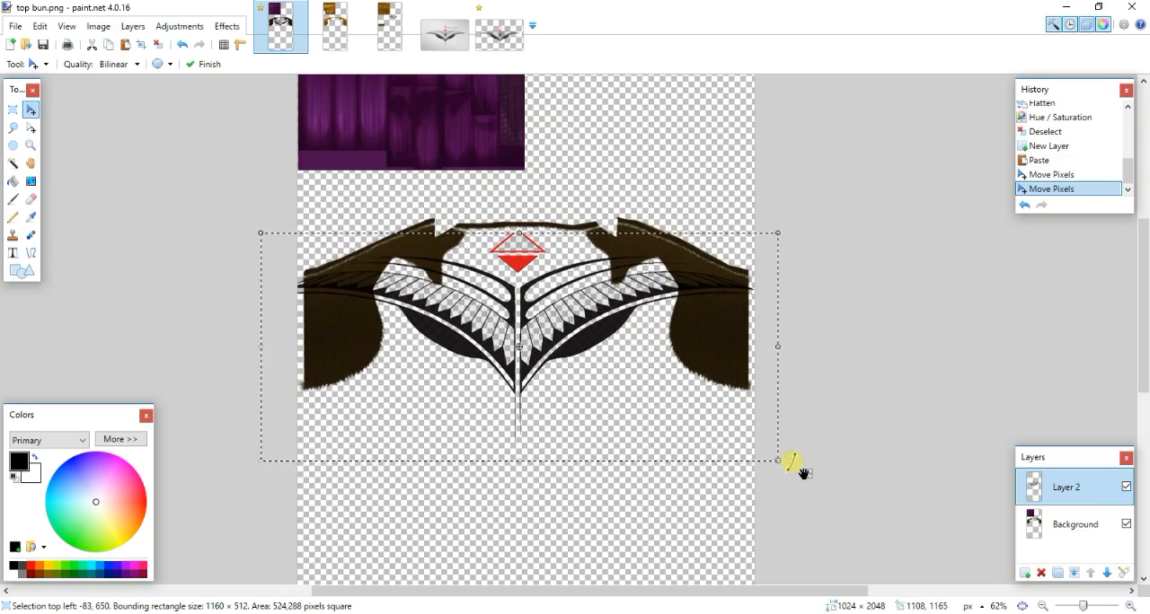
left_click_drag(778, 458, 644, 379)
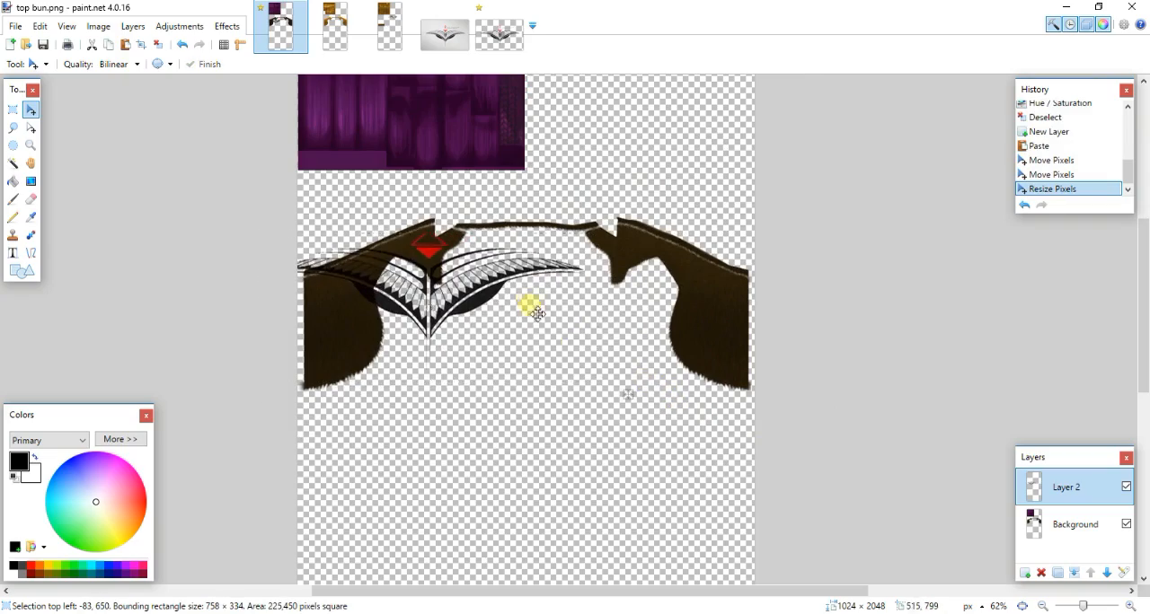
- Position the tattoo over the left hair piece with its centre line on the piece's outer edge, so only the right wing covers it
left_click_drag(533, 308, 573, 379)
scroll(571, 380, "up", 3, "ctrl")
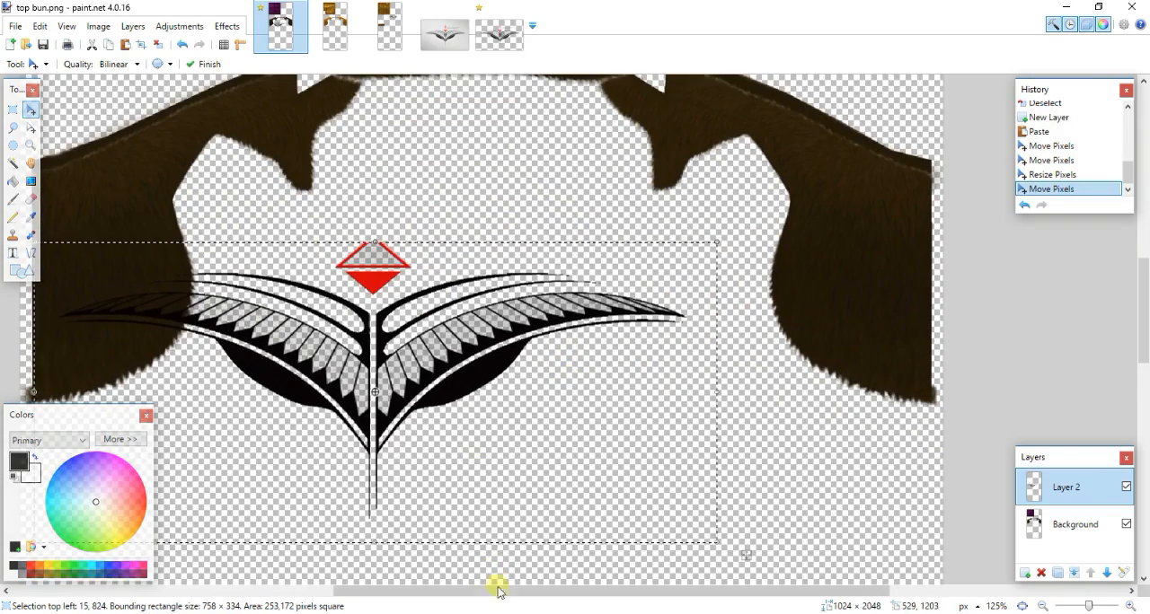
left_click_drag(498, 590, 430, 590)
left_click_drag(601, 385, 270, 324)
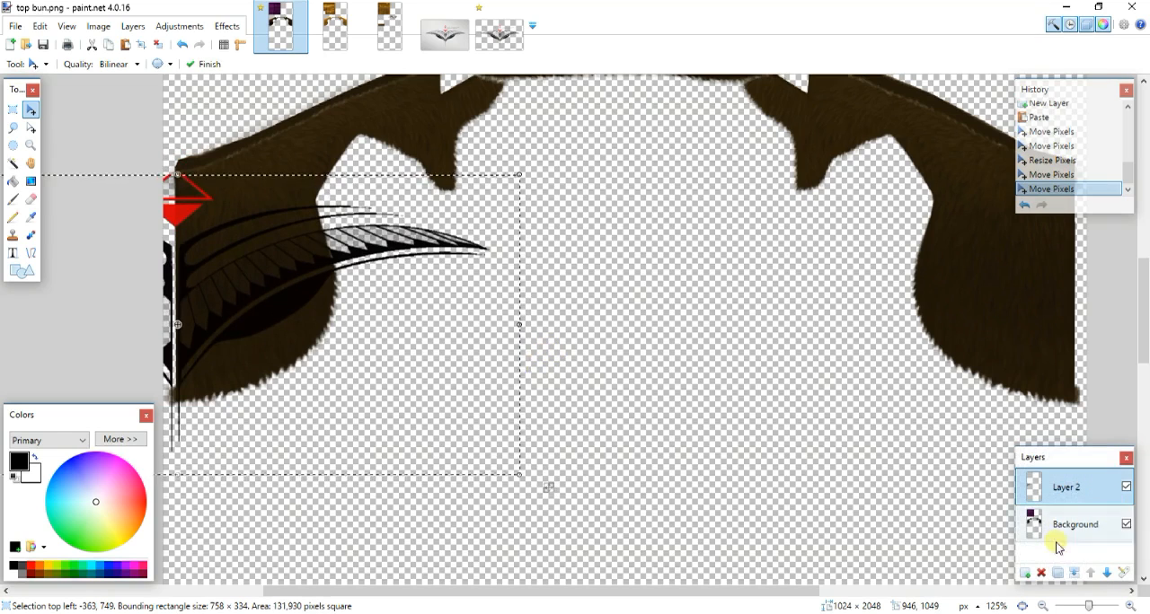
- Duplicate the tattoo layer and flip the copy horizontally so a wing also covers the opposite hair piece
left_click(1057, 572)
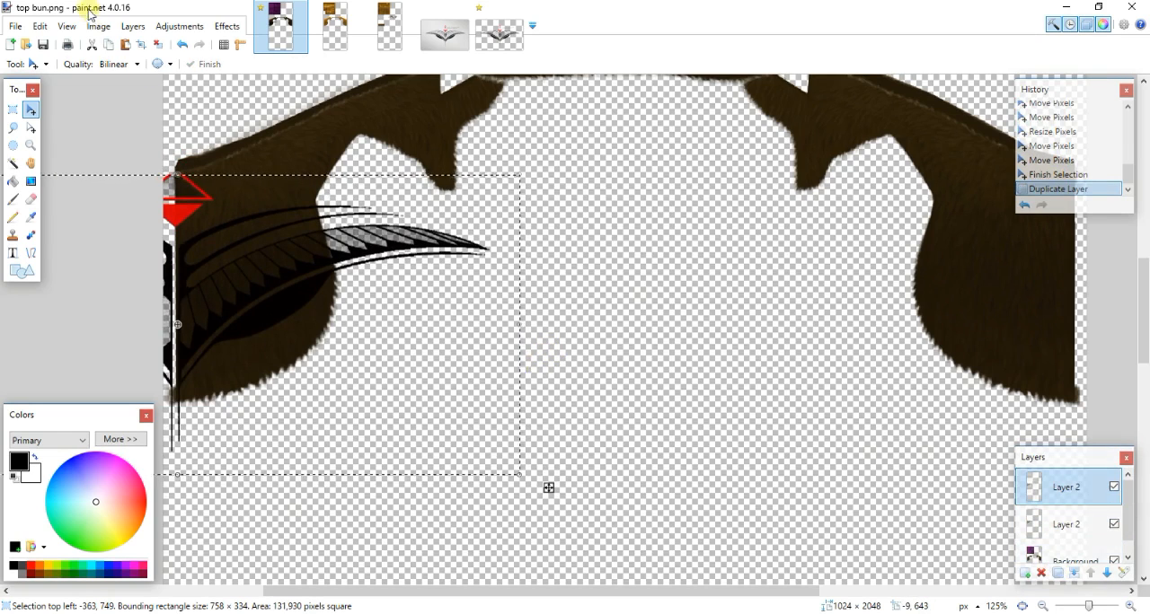
left_click(133, 26)
left_click(162, 127)
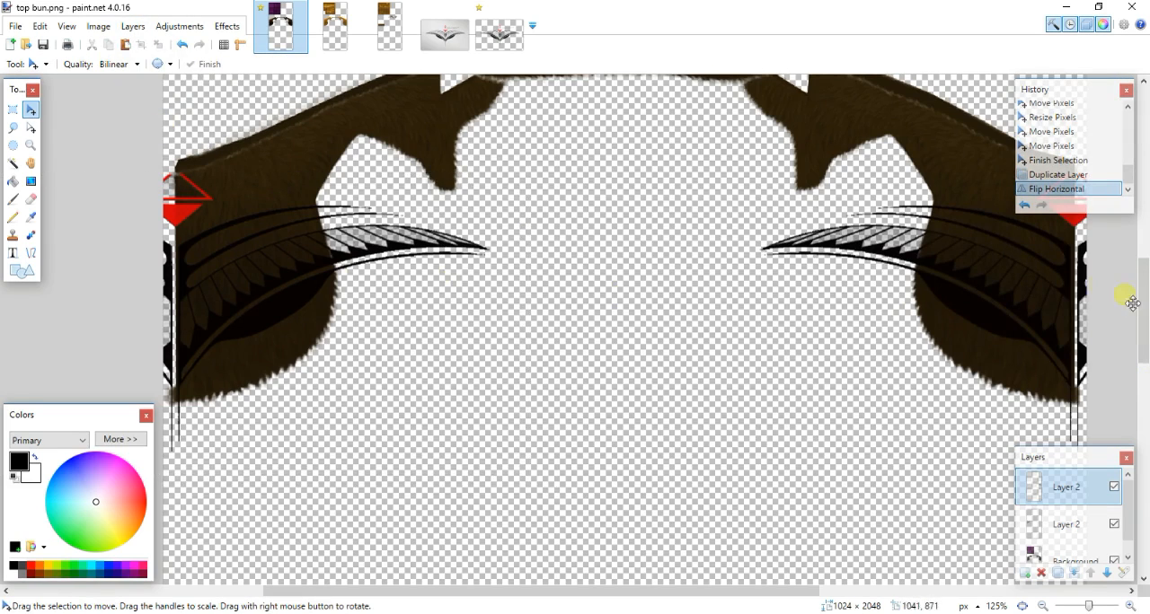
- Select the black parts of the left wing on the lower Layer 2 with the Magic Wand
left_click(13, 165)
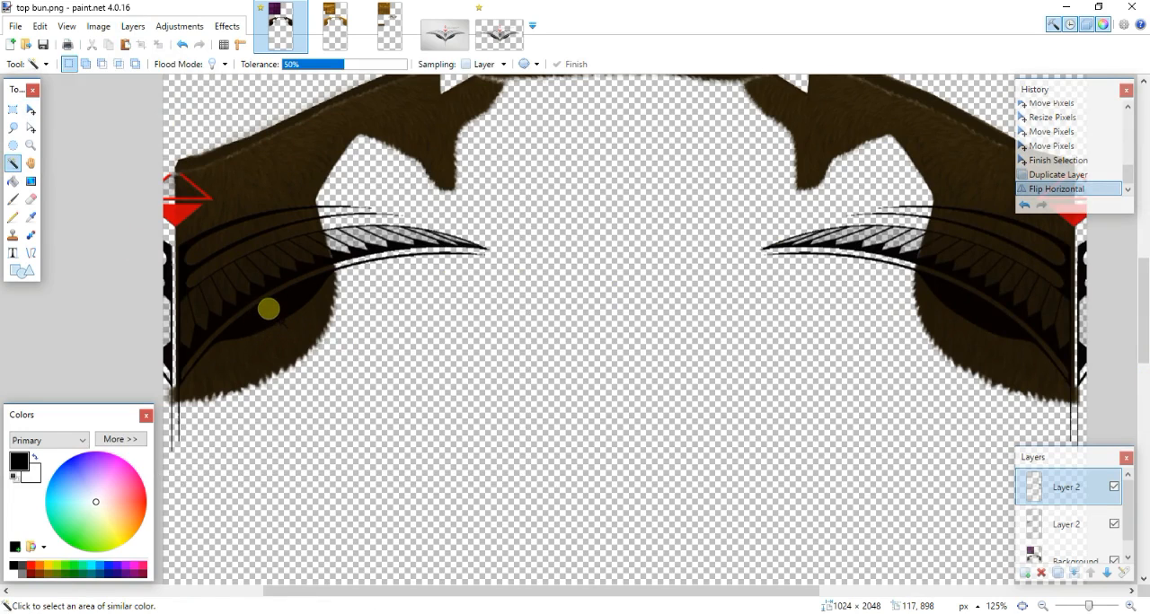
left_click(269, 309)
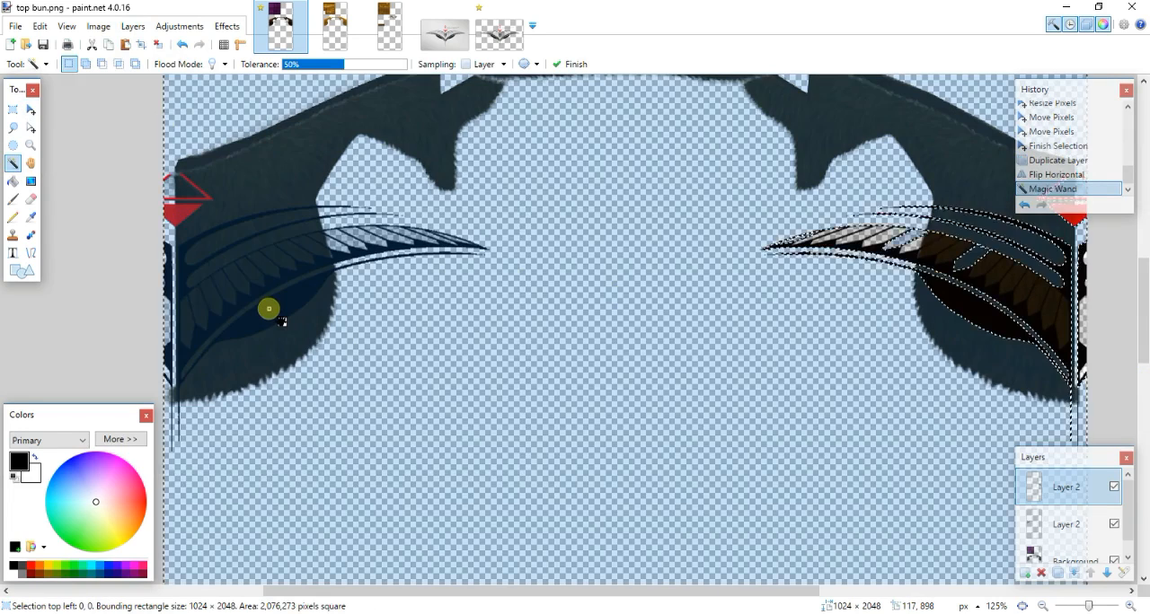
left_click(1065, 519)
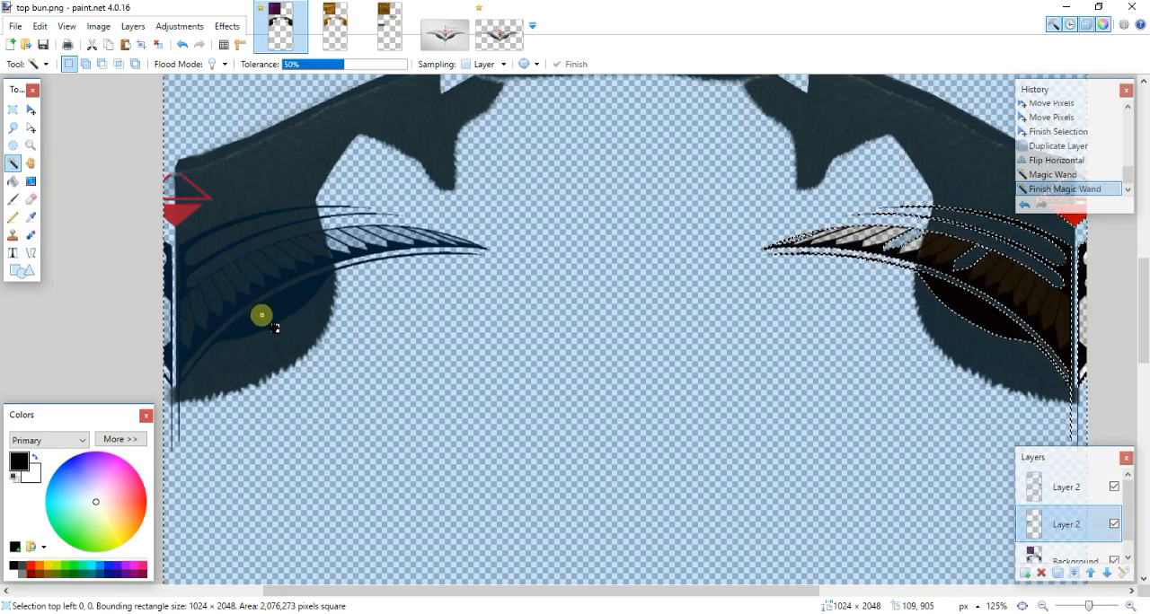
left_click(262, 315)
- Merge the flipped copy down into the other tattoo layer and add the right wing's black parts to the selection
left_click(1084, 494)
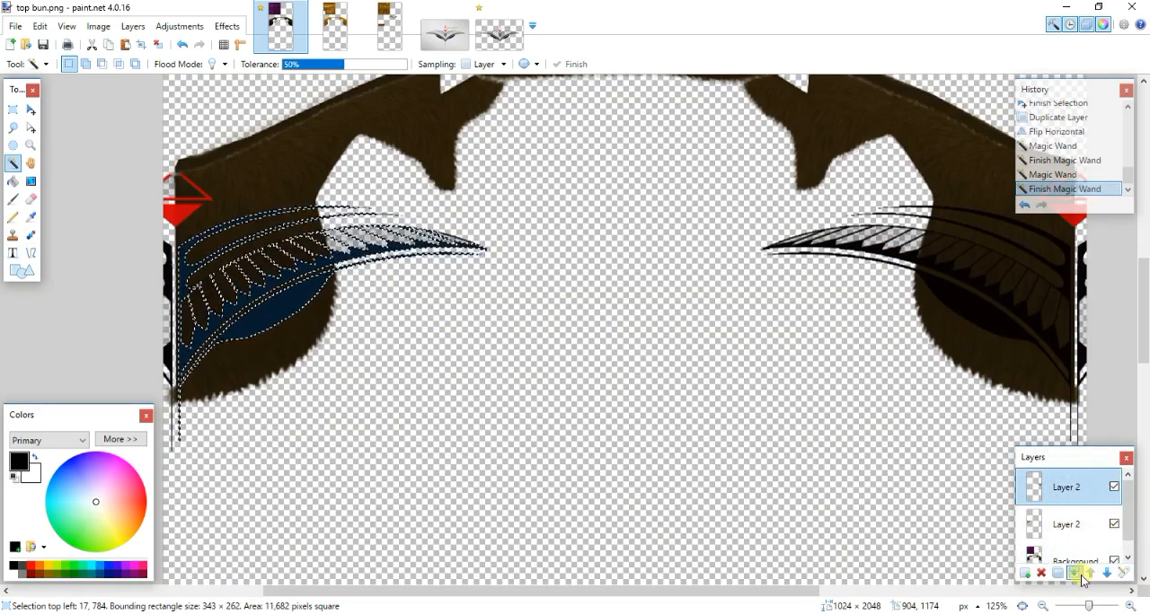
left_click(1081, 576)
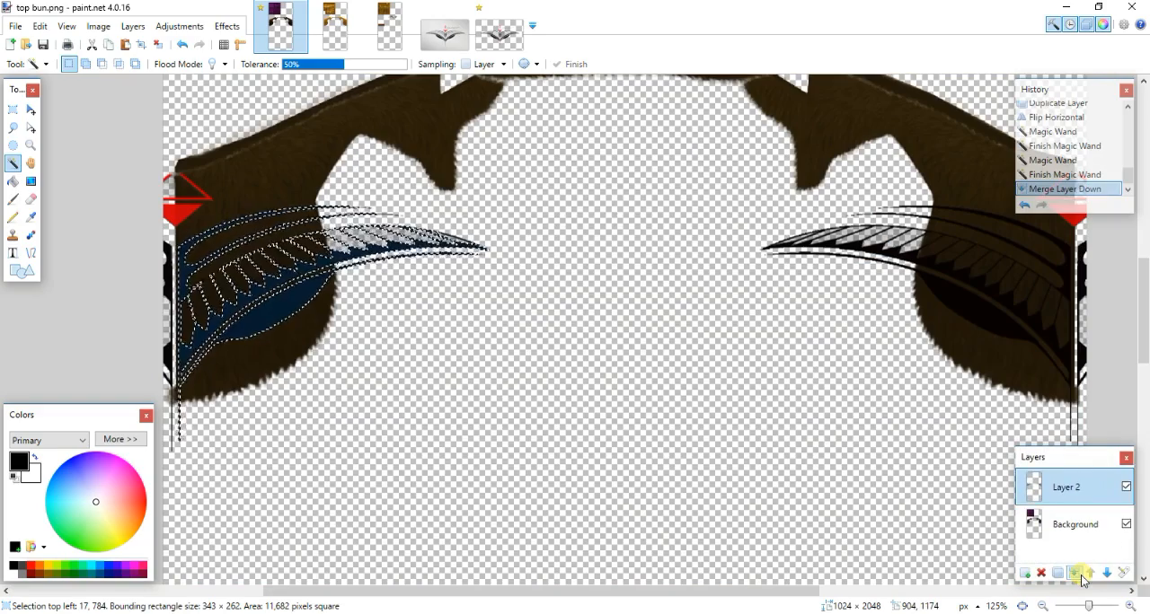
left_click(963, 304, "ctrl")
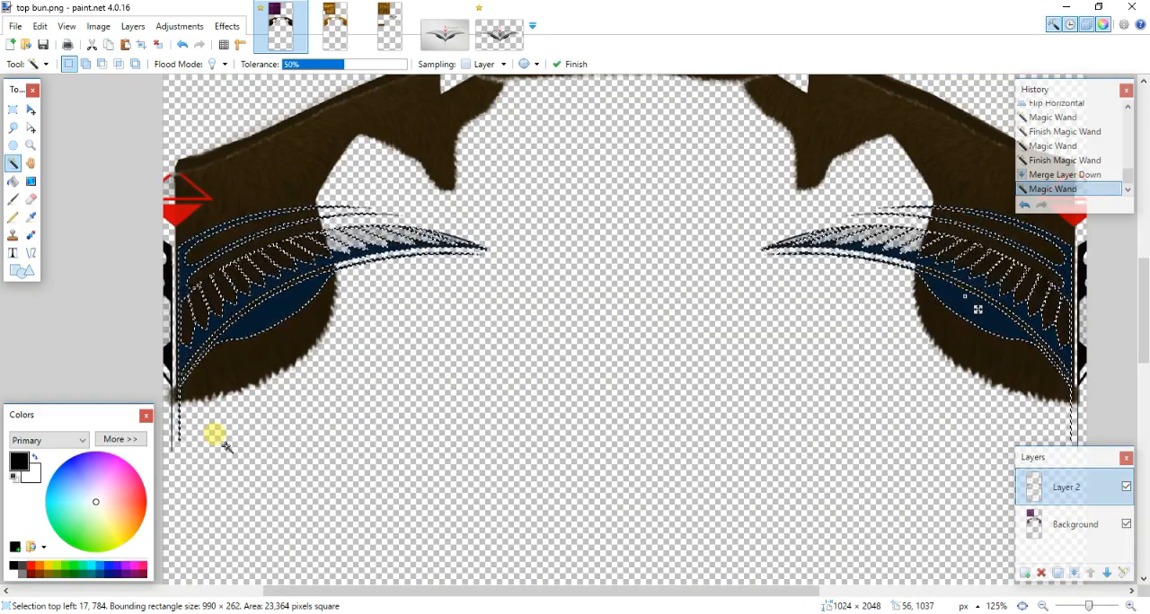
- Add the unselected area by the left wing's inner feathers to the Magic Wand selection
scroll(187, 357, "up", 4, "ctrl")
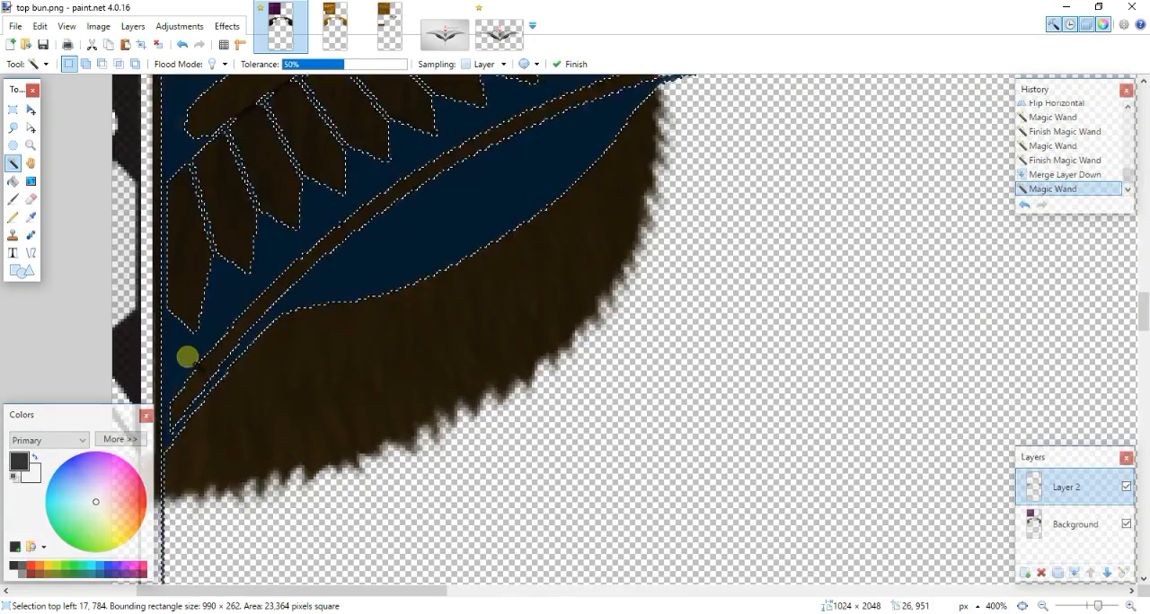
scroll(257, 364, "down", 5, "ctrl")
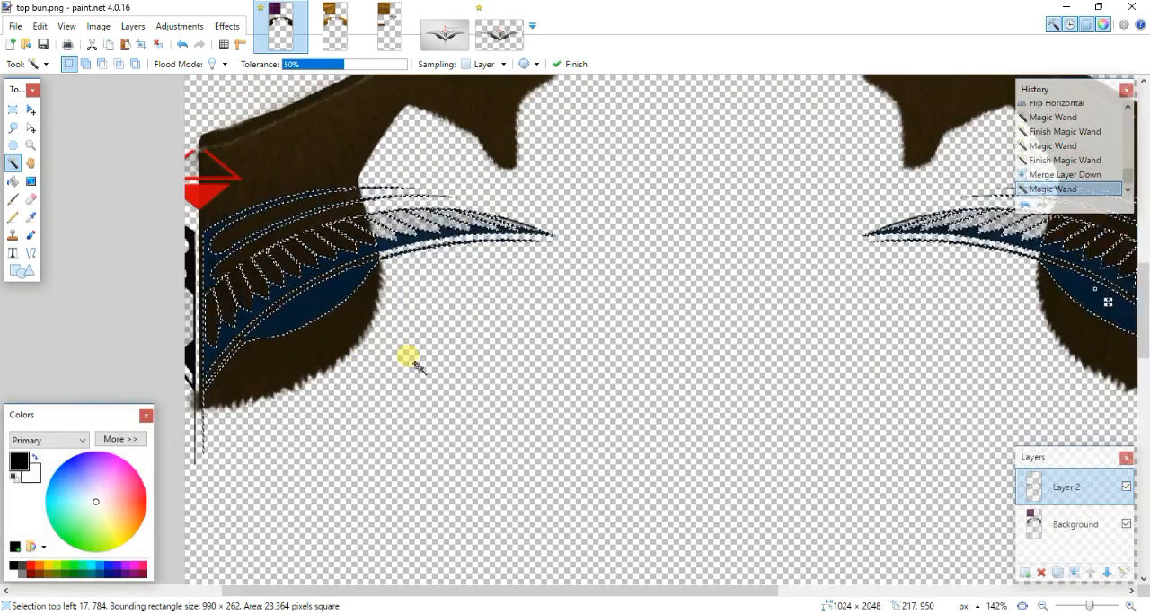
scroll(410, 360, "up", 1, "ctrl")
scroll(370, 343, "up", 2, "ctrl")
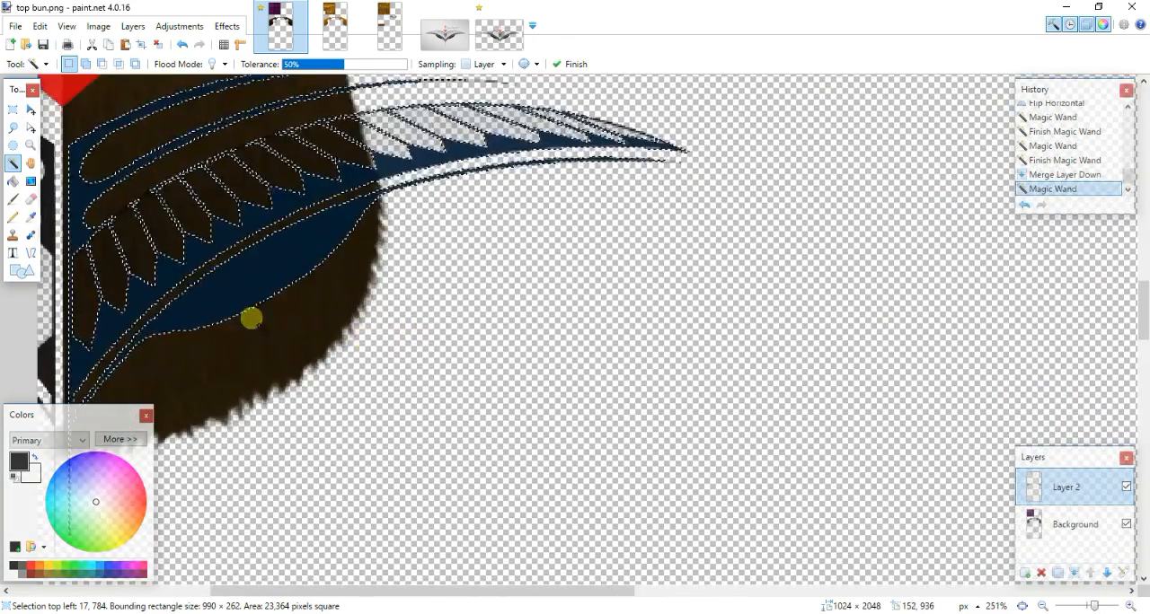
left_click(115, 217, "ctrl")
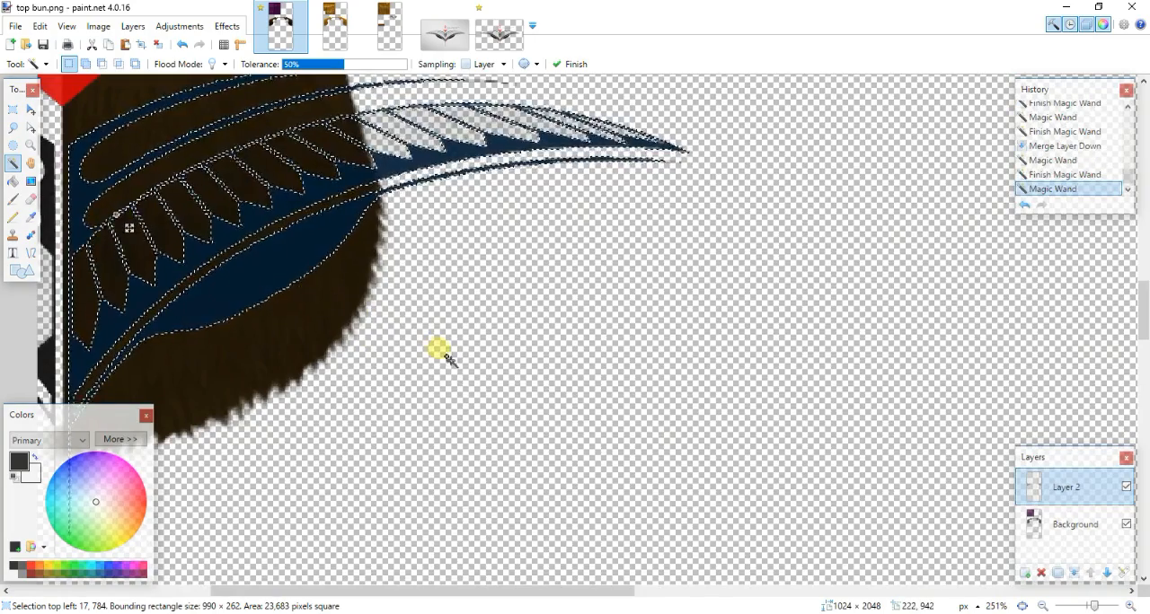
scroll(442, 351, "down", 2, "ctrl")
key("Delete")
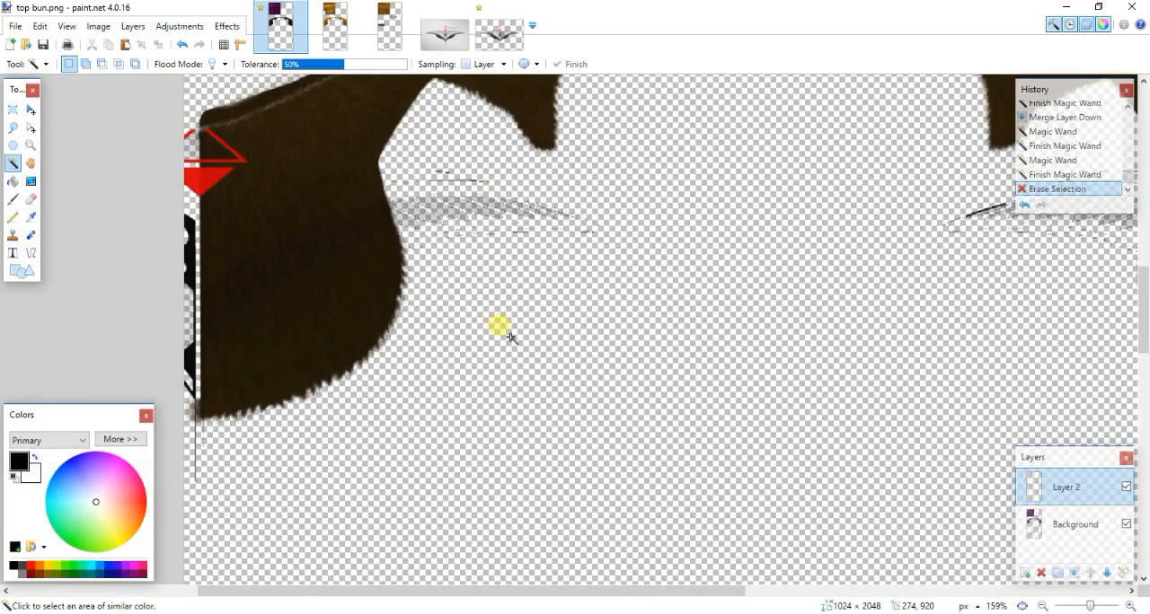
key("ctrl+z")
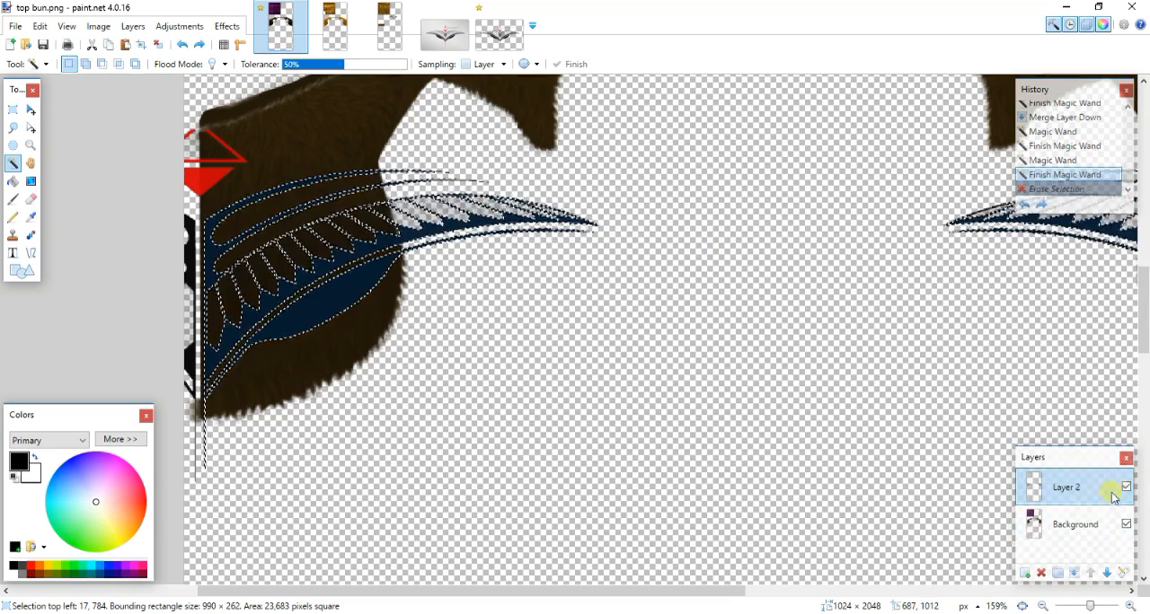
- Erase the selected wing shapes from the Background layer and flatten the image with Layer 2 hidden
left_click(1081, 521)
key("Delete")
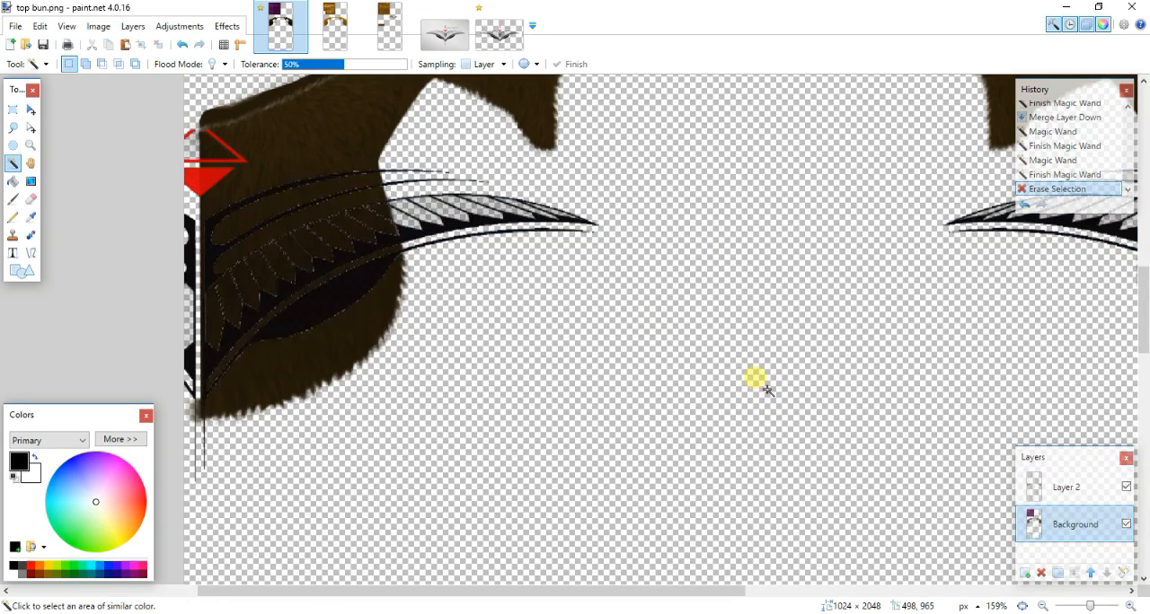
left_click(1062, 480)
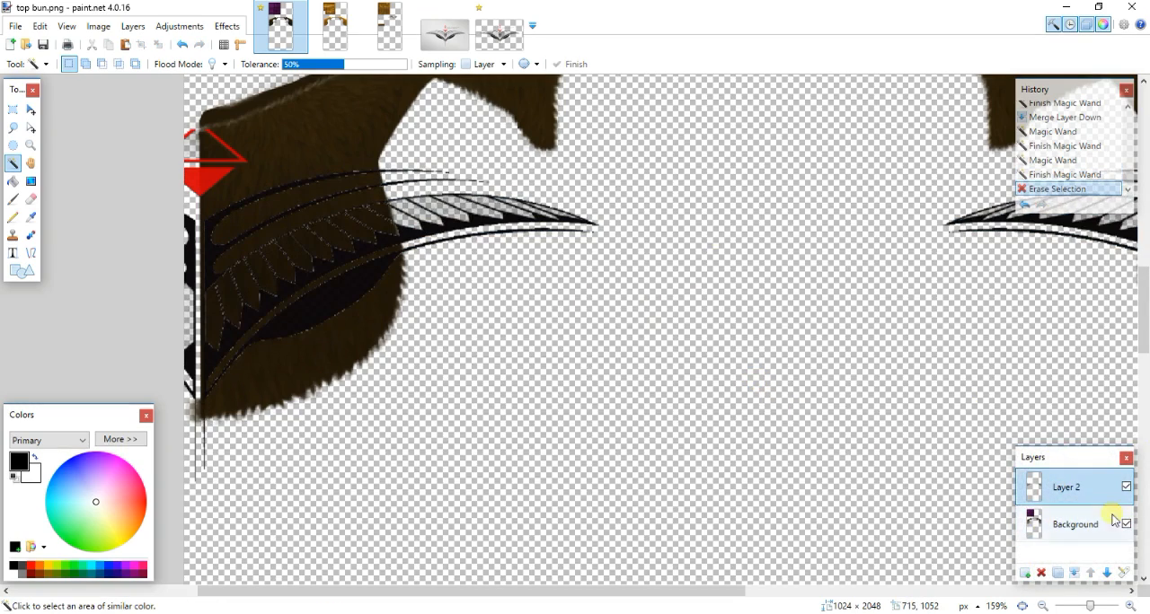
left_click(1125, 487)
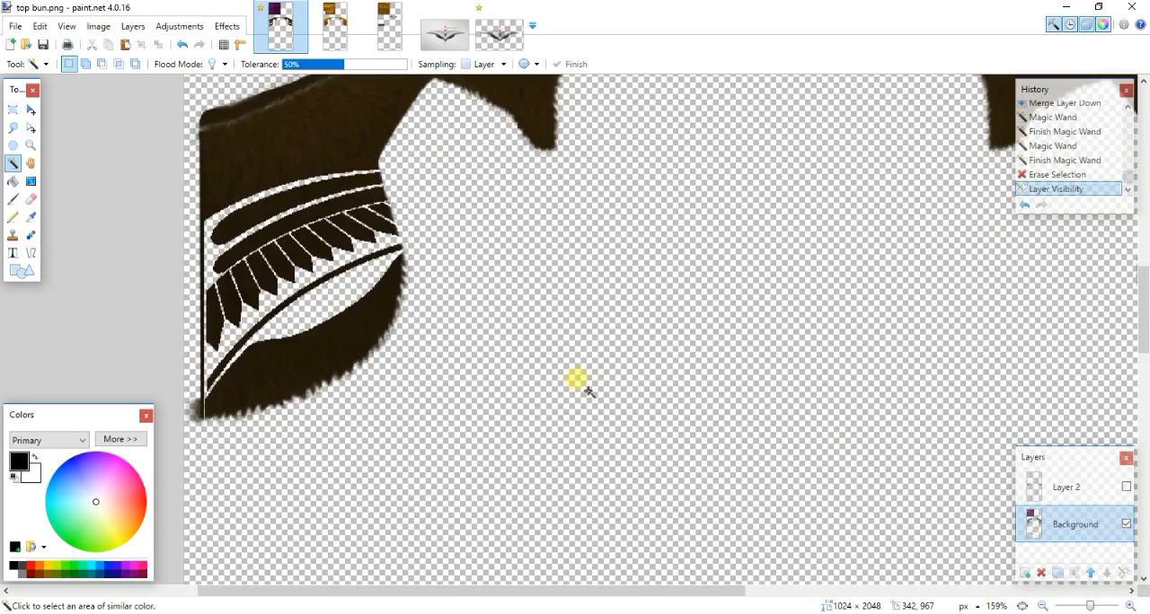
scroll(579, 387, "down", 3, "ctrl")
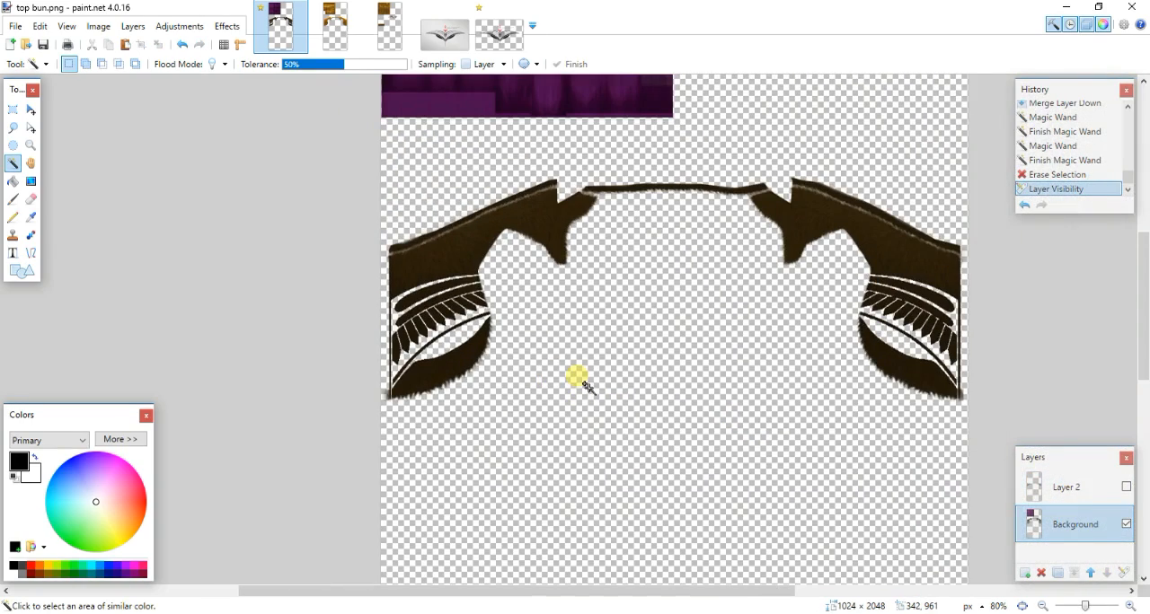
key("ctrl+shift+f")
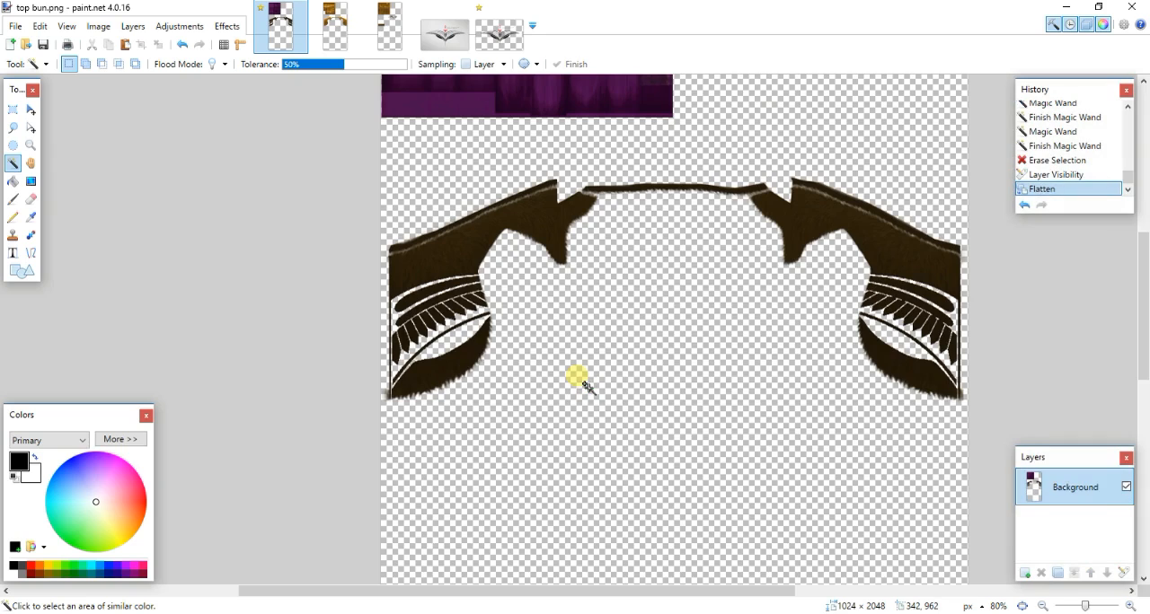
- Switch to Sims 4 Studio, import the top bun texture into a new second swatch and inspect the back of the head
left_click(332, 613)
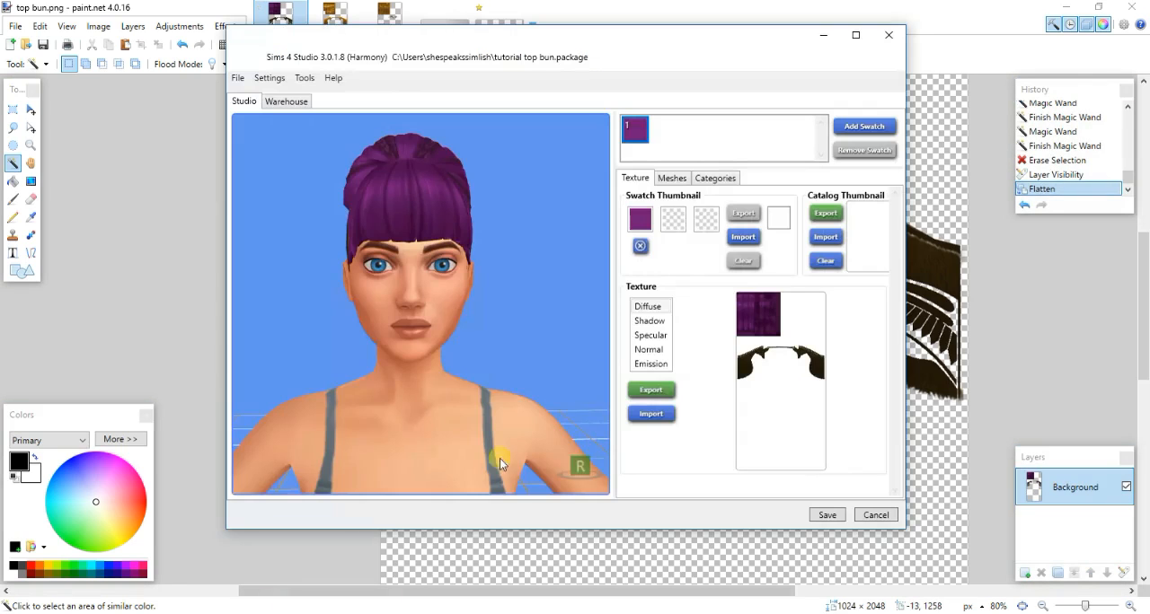
left_click(647, 415)
left_click(781, 60)
left_click(670, 413)
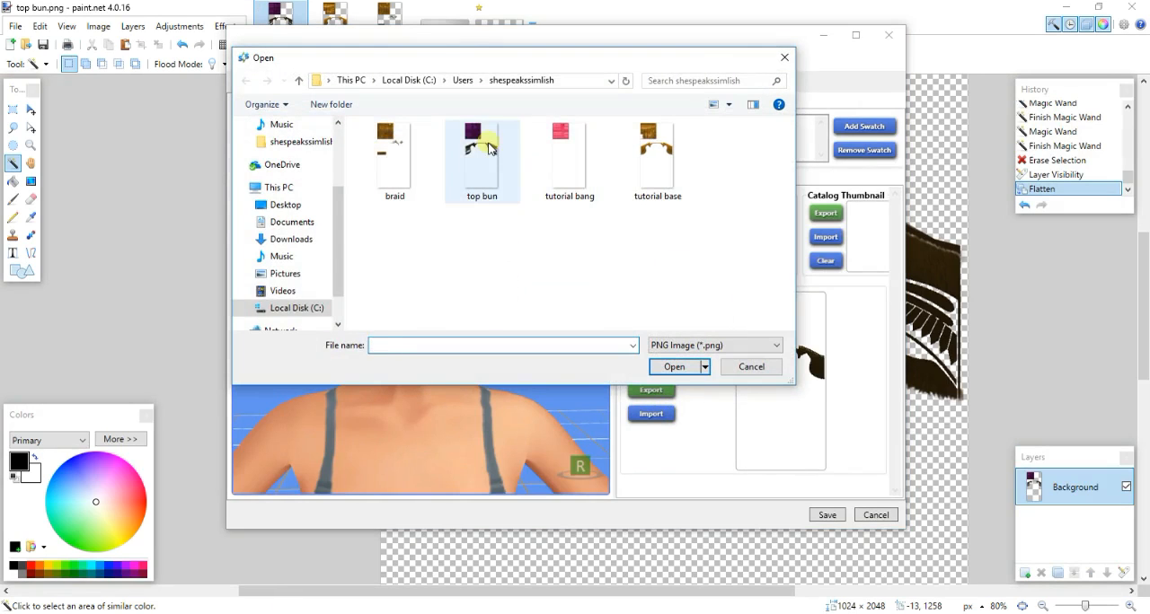
double_click(476, 154)
left_click_drag(536, 338, 448, 360)
scroll(450, 366, "up", 3)
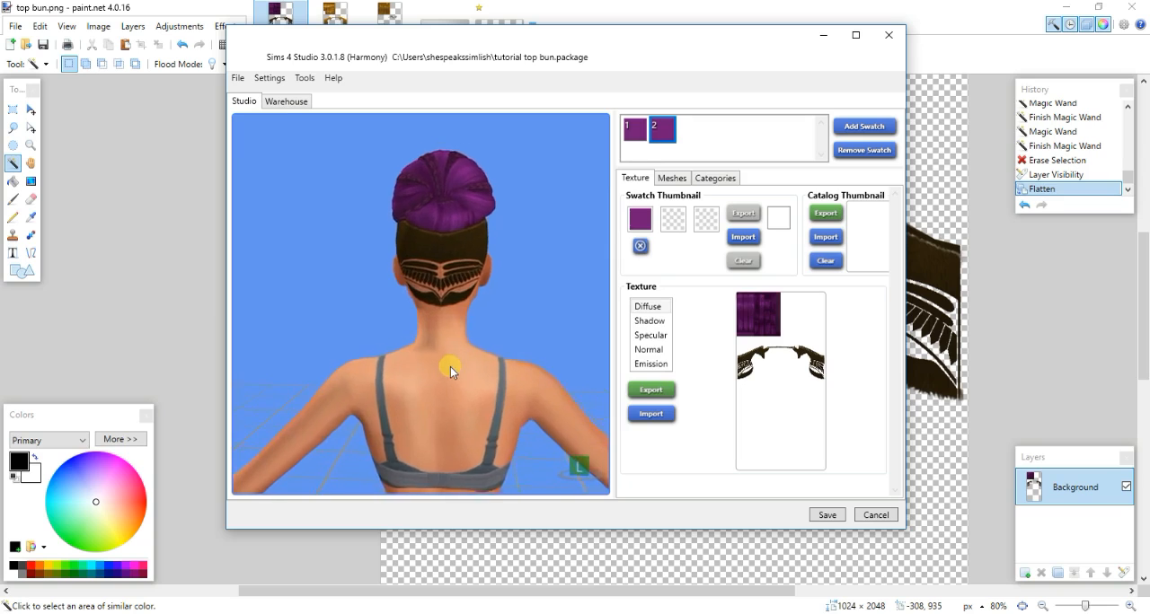
scroll(451, 366, "up", 3)
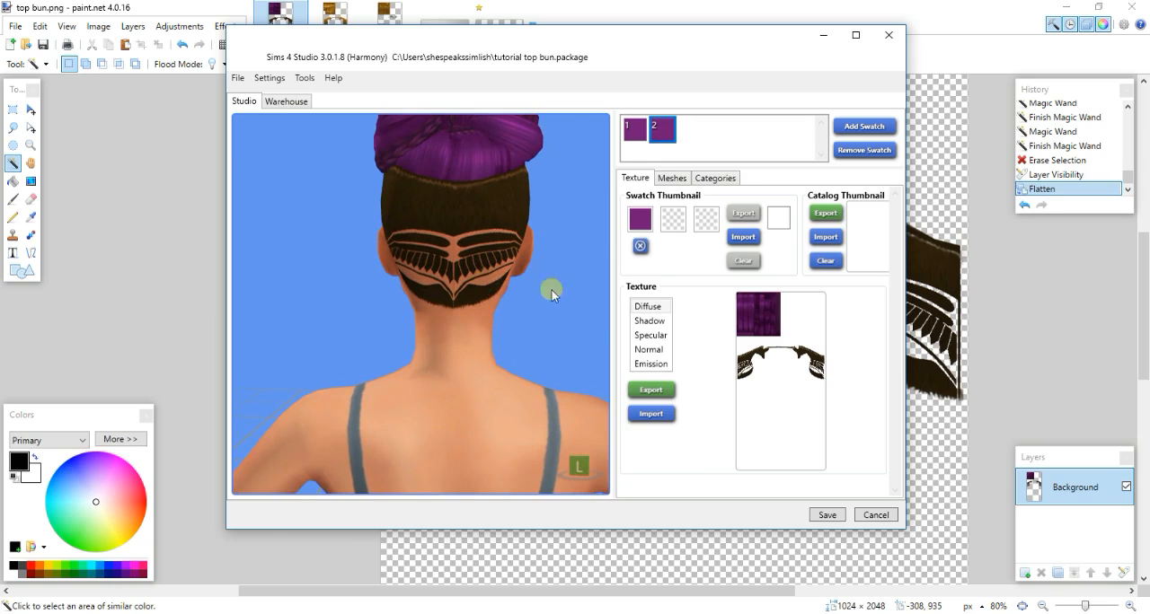
left_click_drag(551, 290, 362, 305)
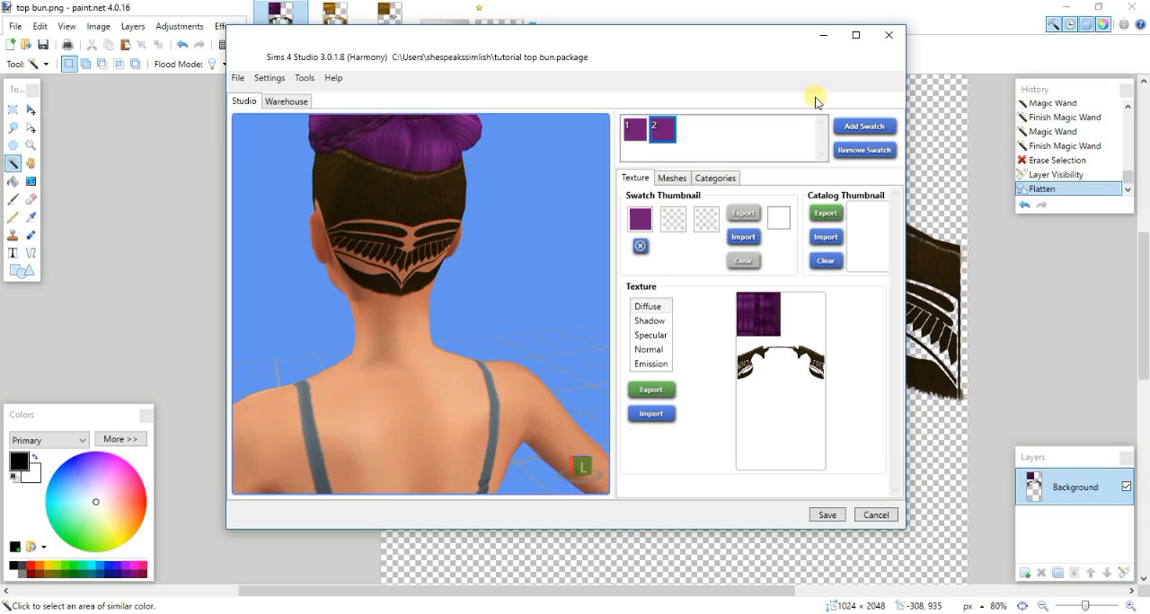
- Return to top bun.png in paint.net and undo back to the wing selection before it was erased from Background
left_click(823, 36)
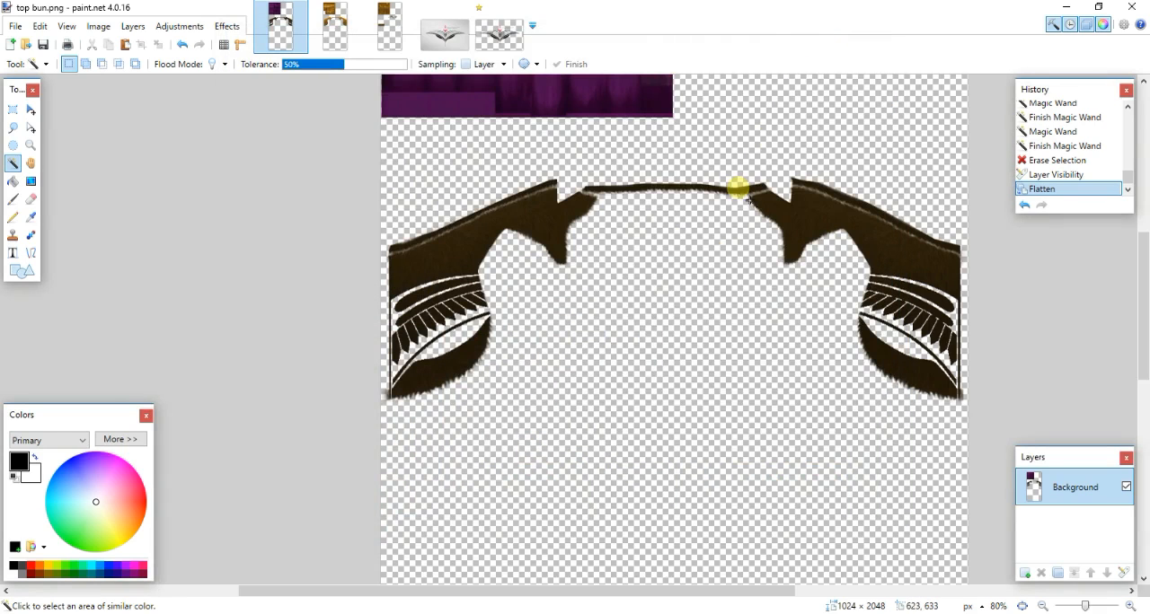
key("ctrl+z")
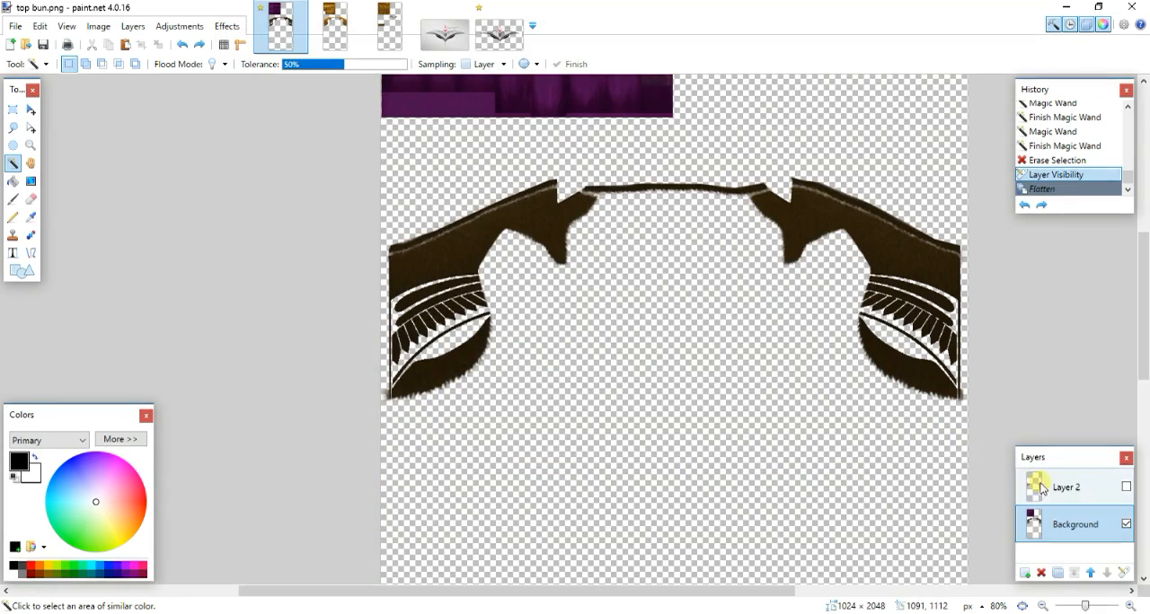
key("ctrl+z")
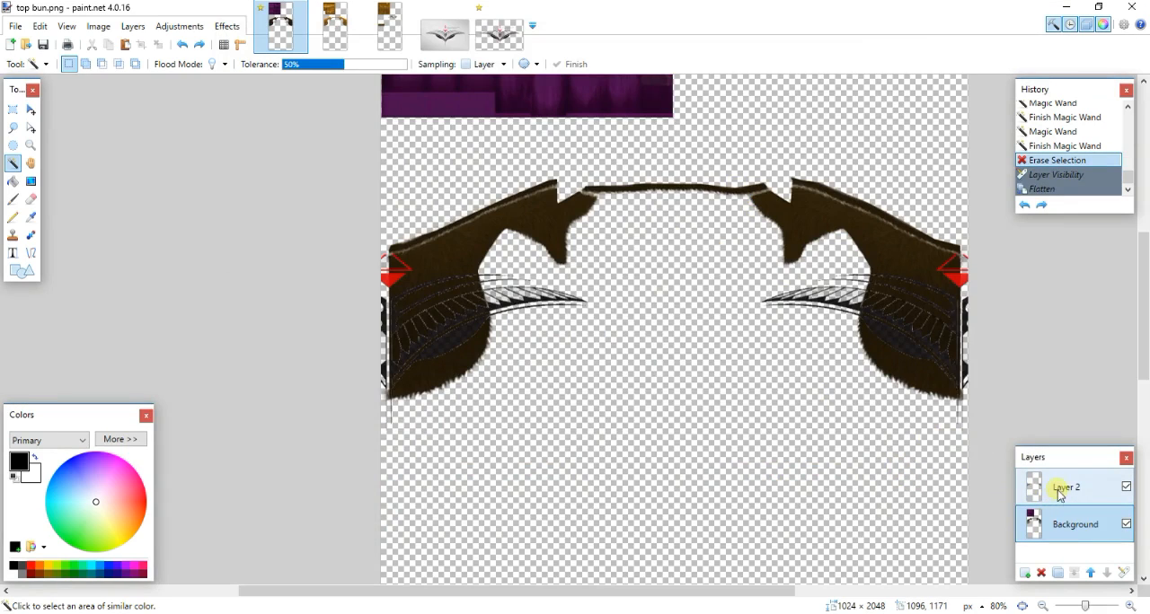
key("ctrl+z")
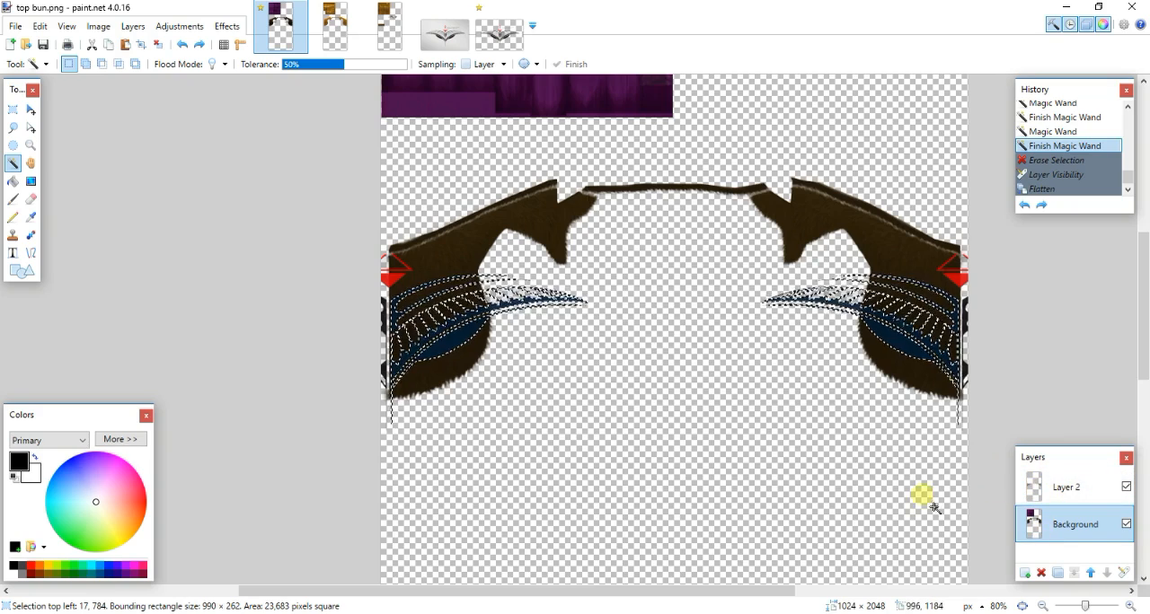
- Cut the selected wing shapes out of the Background layer and paste them onto a new layer
key("ctrl+x")
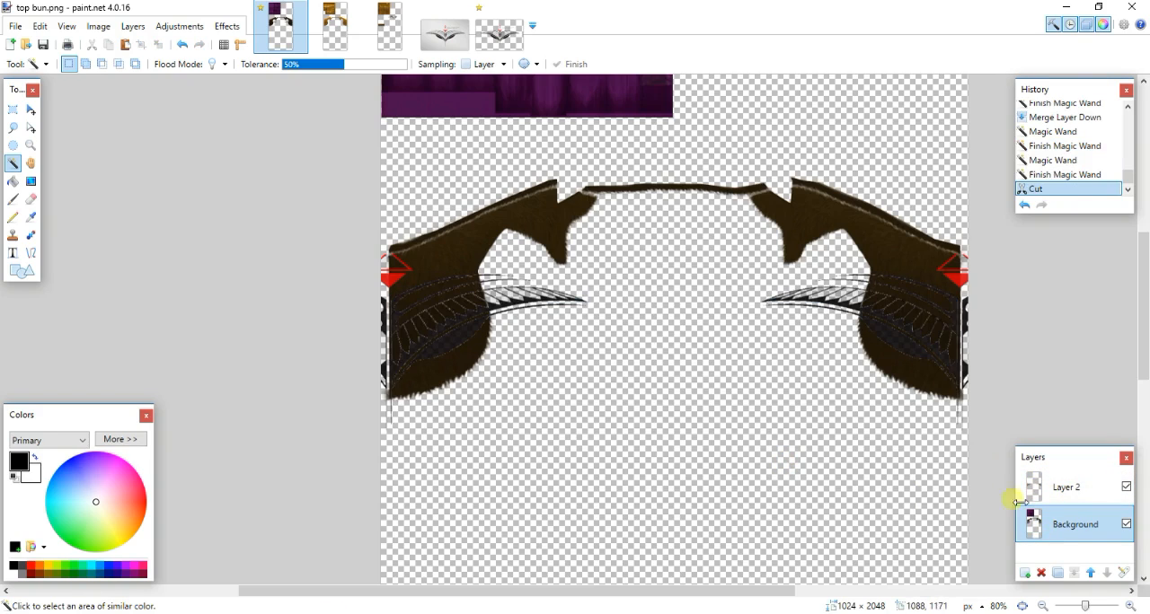
left_click(1025, 573)
key("ctrl+v")
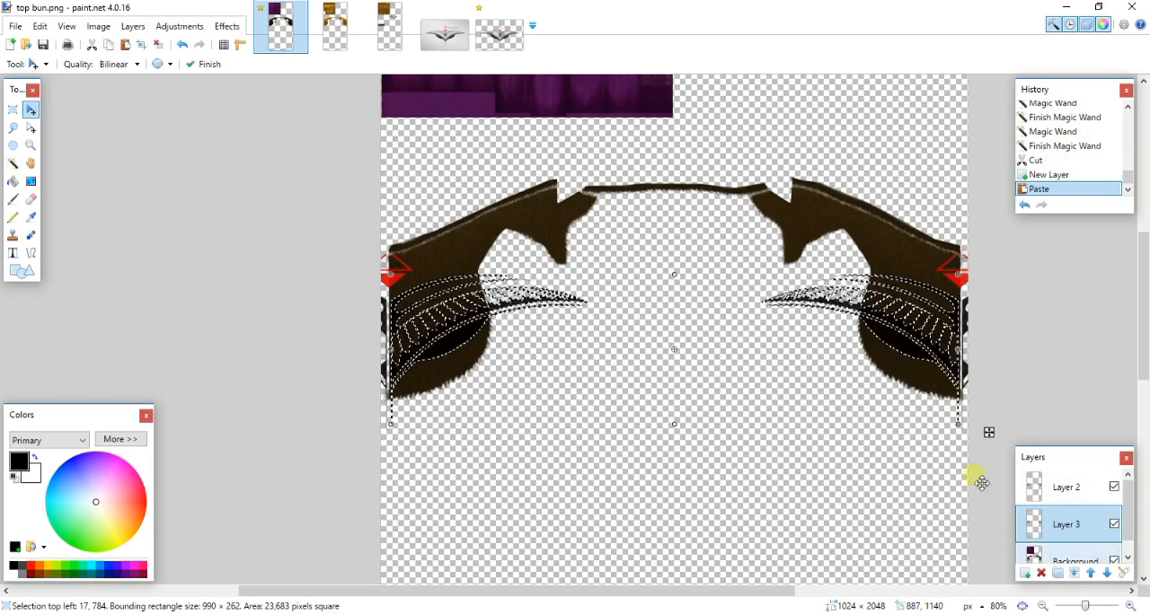
- Hide Layer 2 and set the opacity of Layer 3 to 176
left_click_drag(1127, 521, 1128, 536)
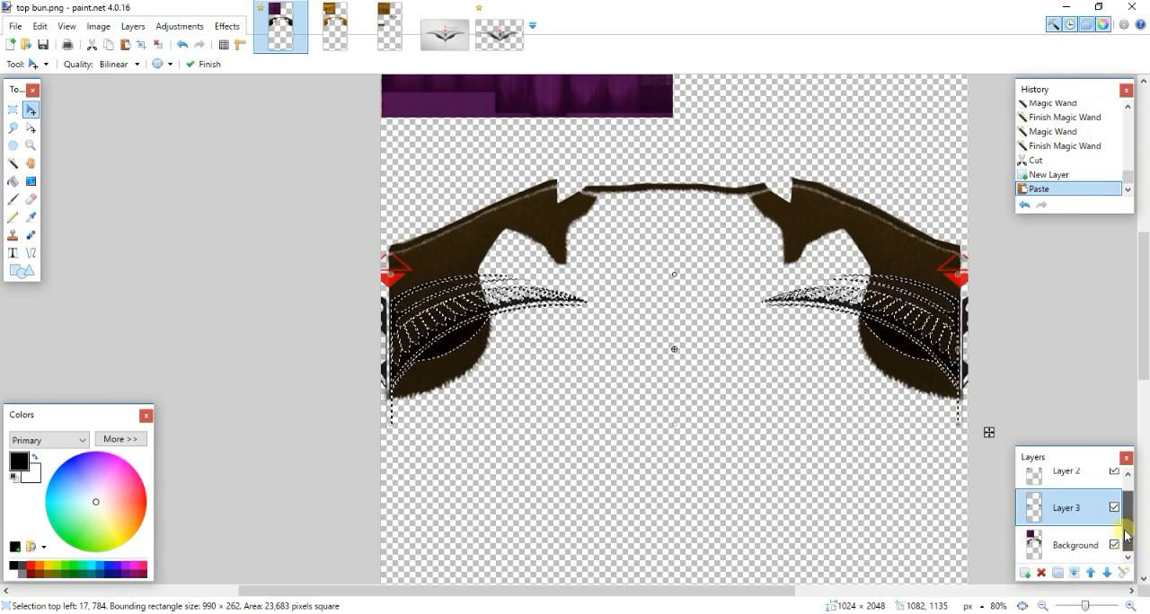
left_click(1114, 472)
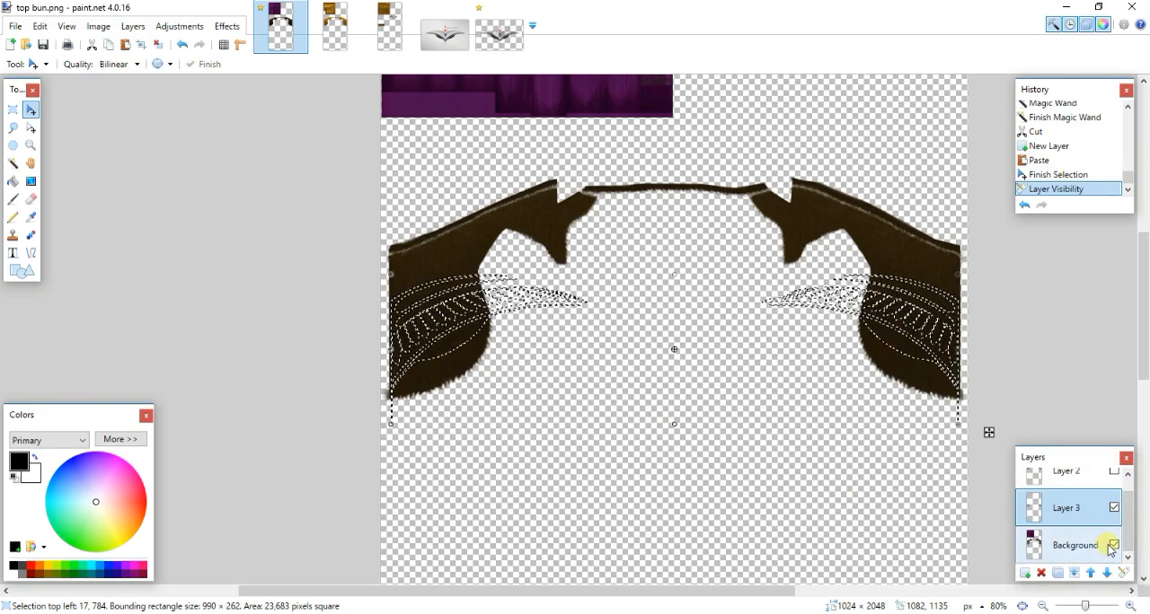
left_click(1115, 572)
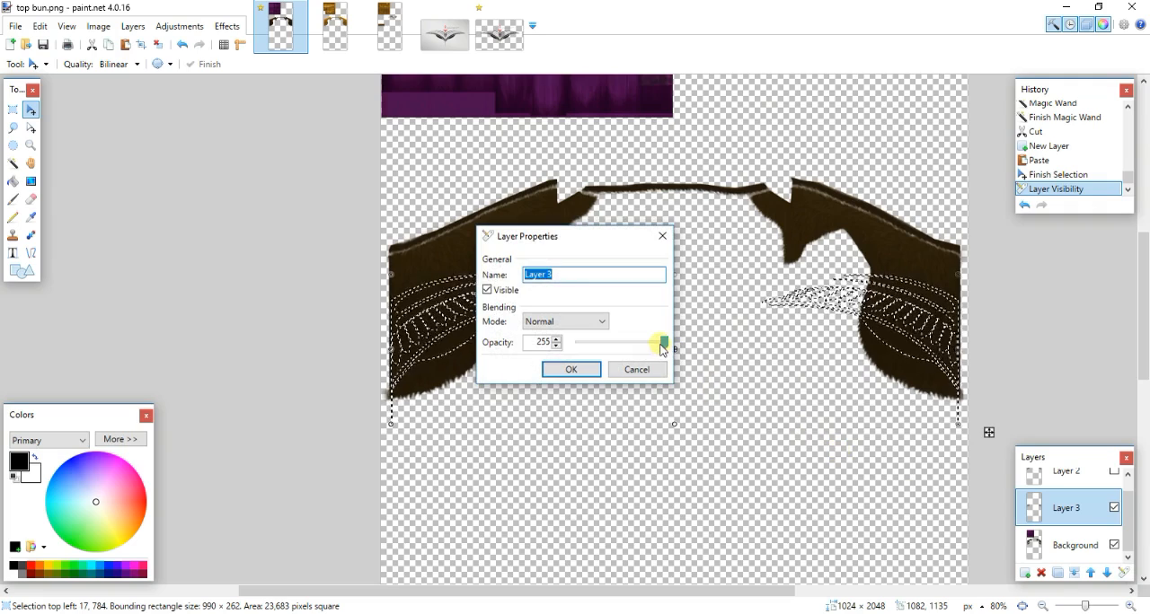
left_click_drag(664, 343, 629, 347)
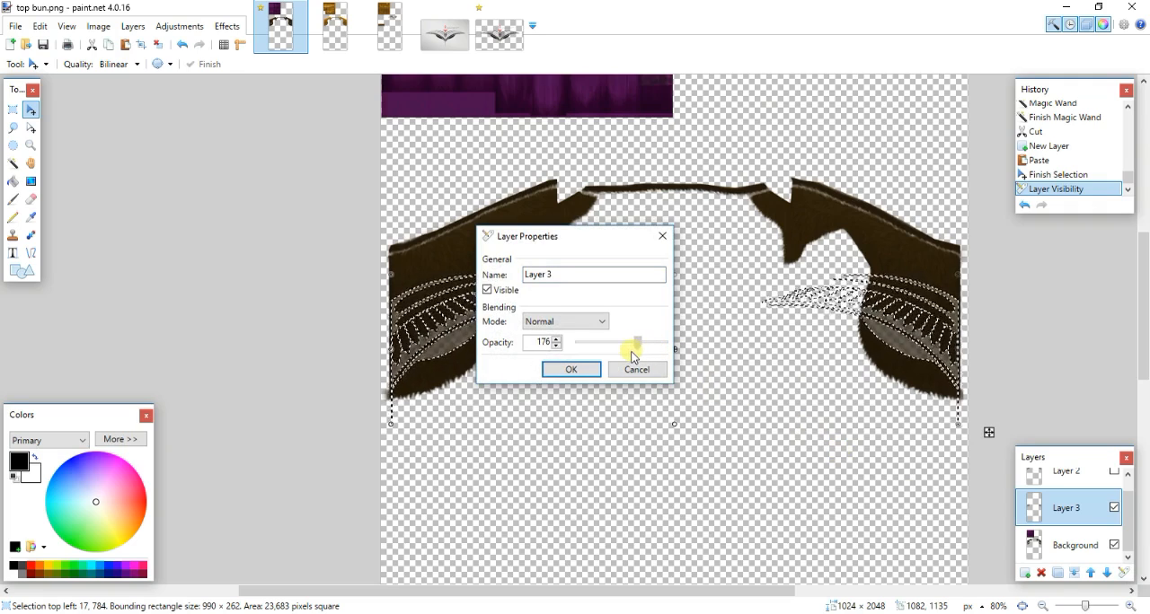
left_click(584, 370)
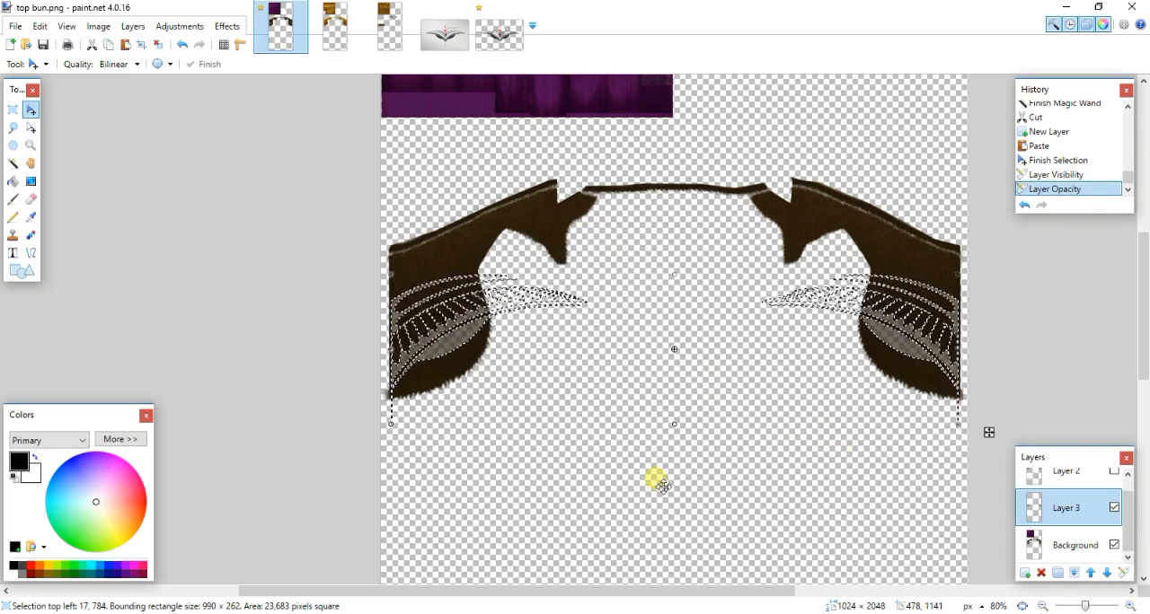
- Flatten the image, switch to Sims 4 Studio and import top bun into the second swatch, viewing the back of the head
key("ctrl+shift+f")
left_click(251, 611)
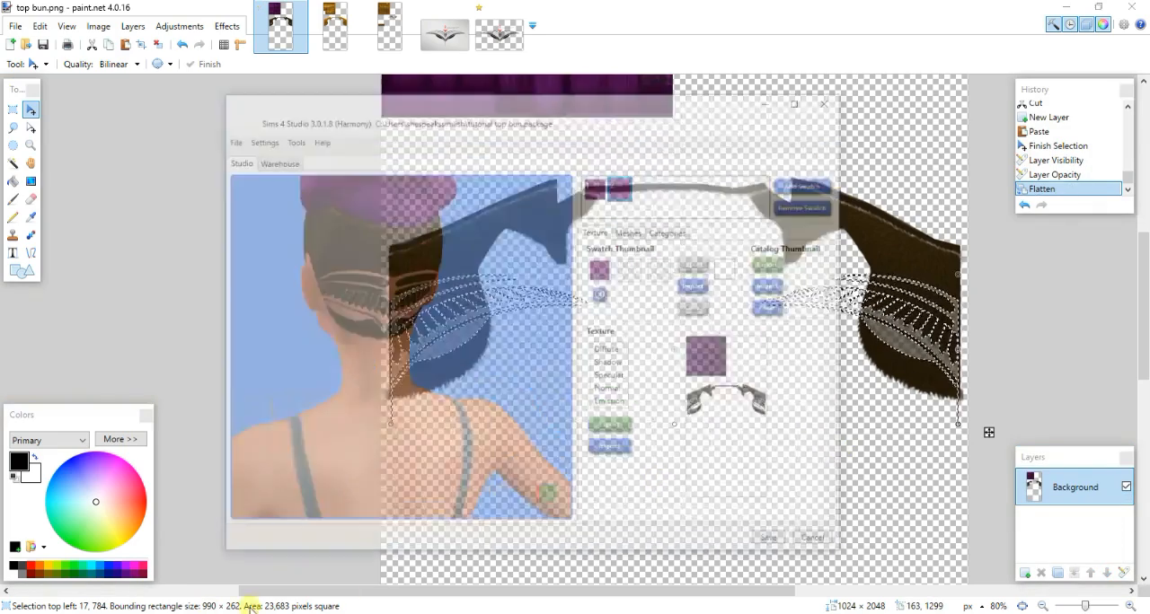
left_click(653, 417)
double_click(476, 188)
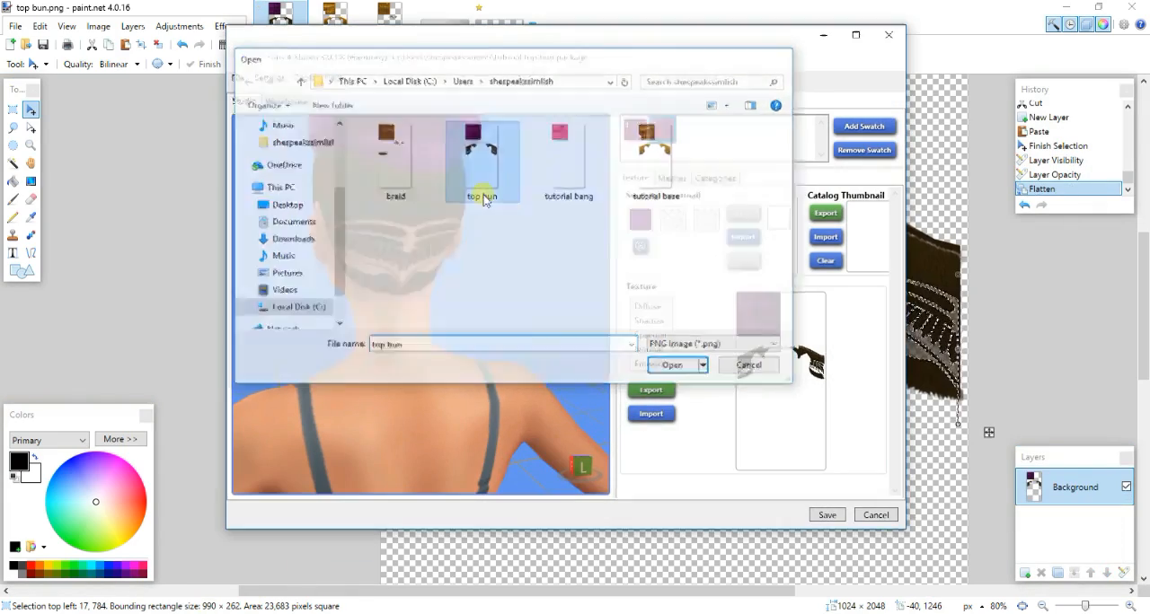
left_click_drag(466, 334, 363, 362)
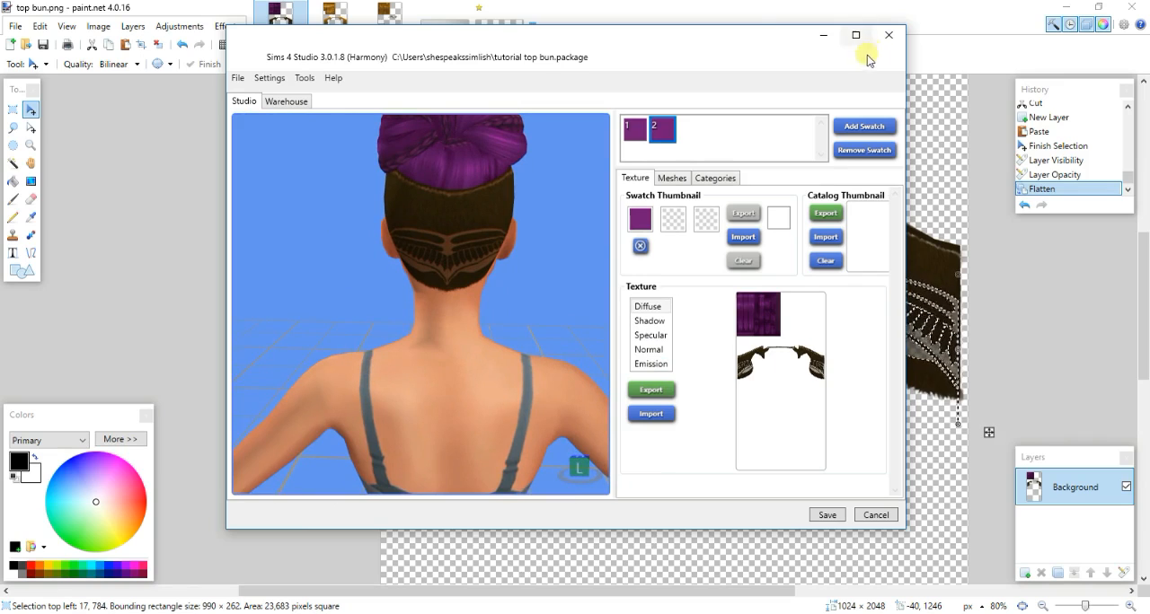
- Return to top bun.png in paint.net and undo the flattening and the opacity change on Layer 3
left_click(830, 33)
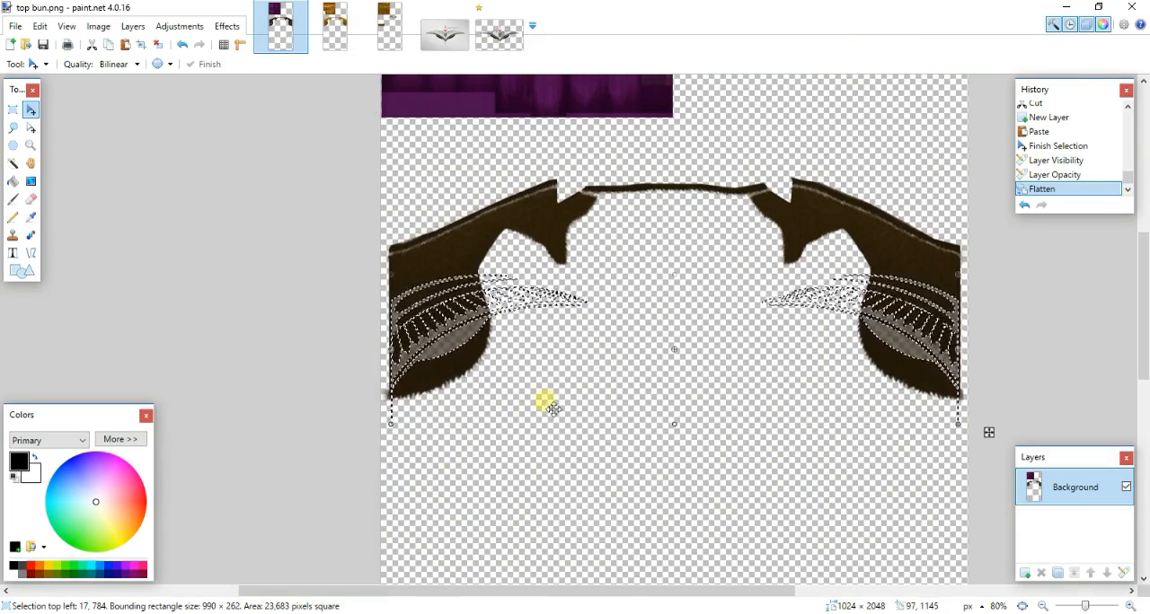
key("ctrl+z")
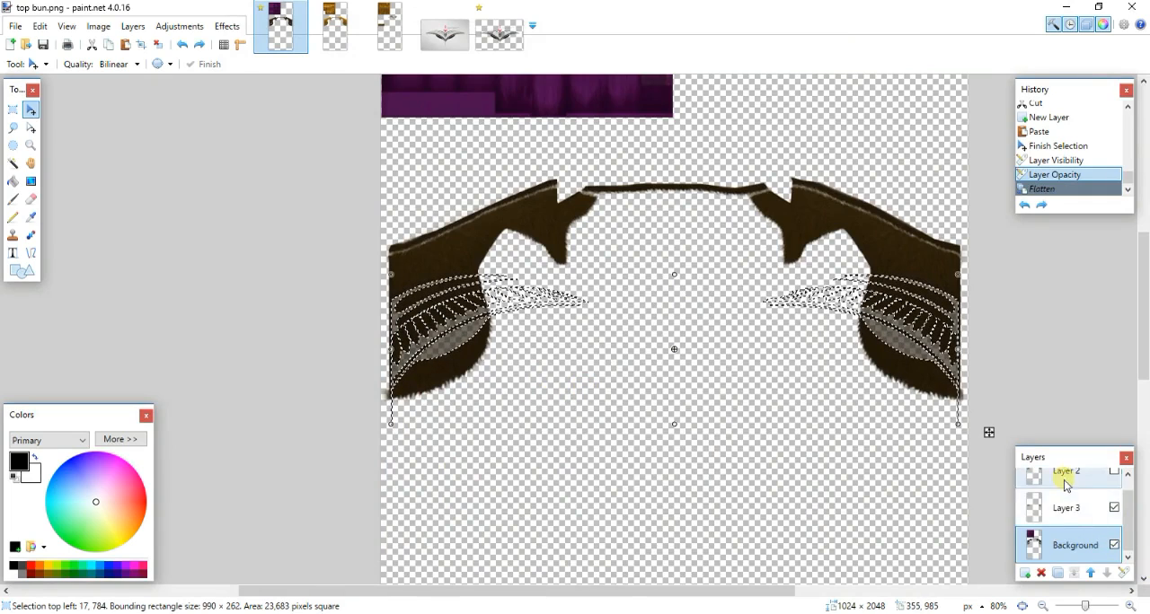
left_click(1066, 485)
key("ctrl+z")
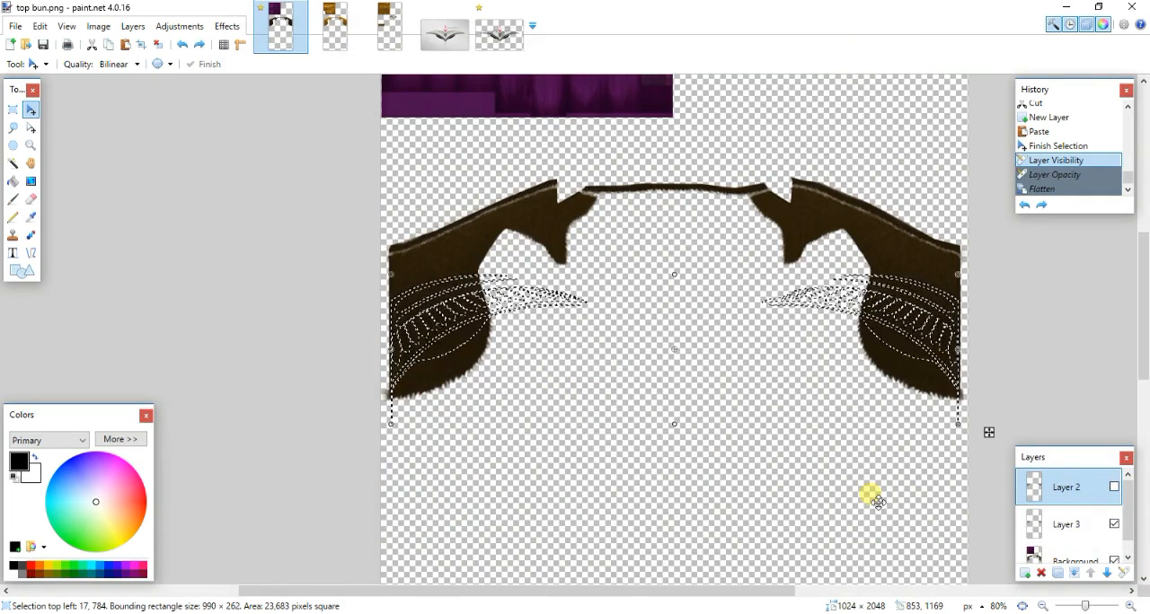
- Try deleting Layer 2 and Layer 3, and undo back to before Layer 2 was hidden
left_click(1058, 574)
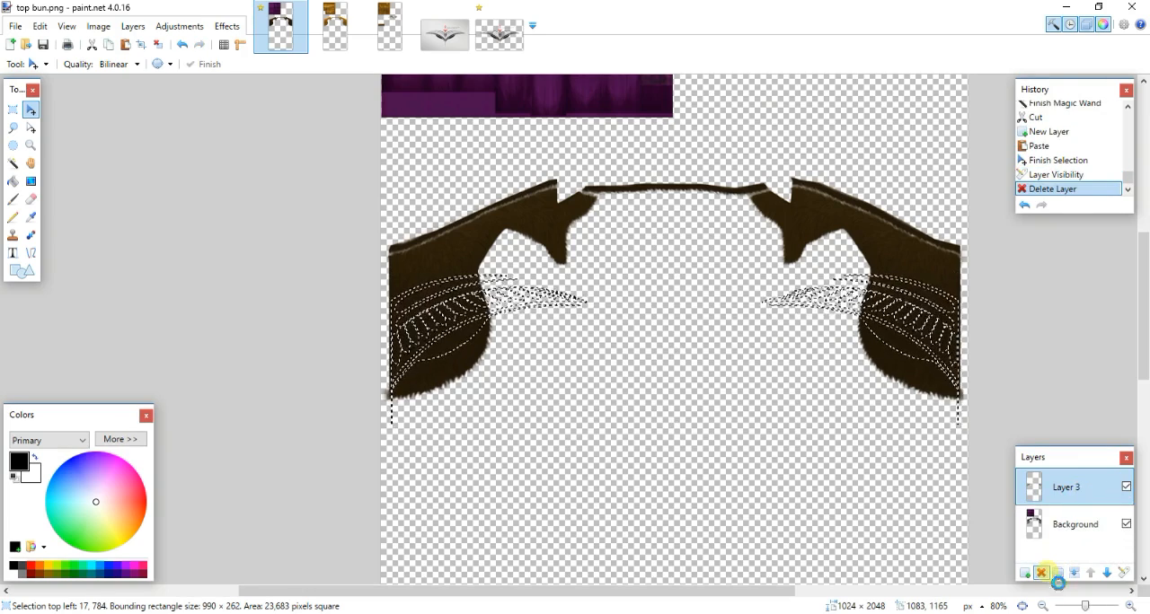
left_click(1057, 574)
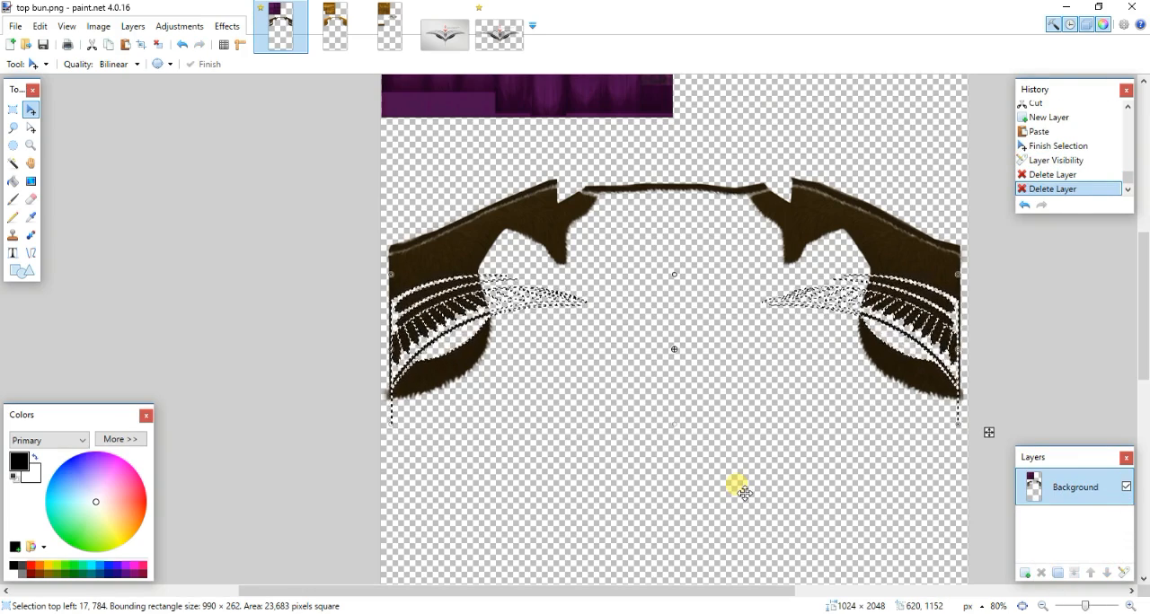
key("ctrl+z")
key("ctrl+z")
key("ctrl+z")
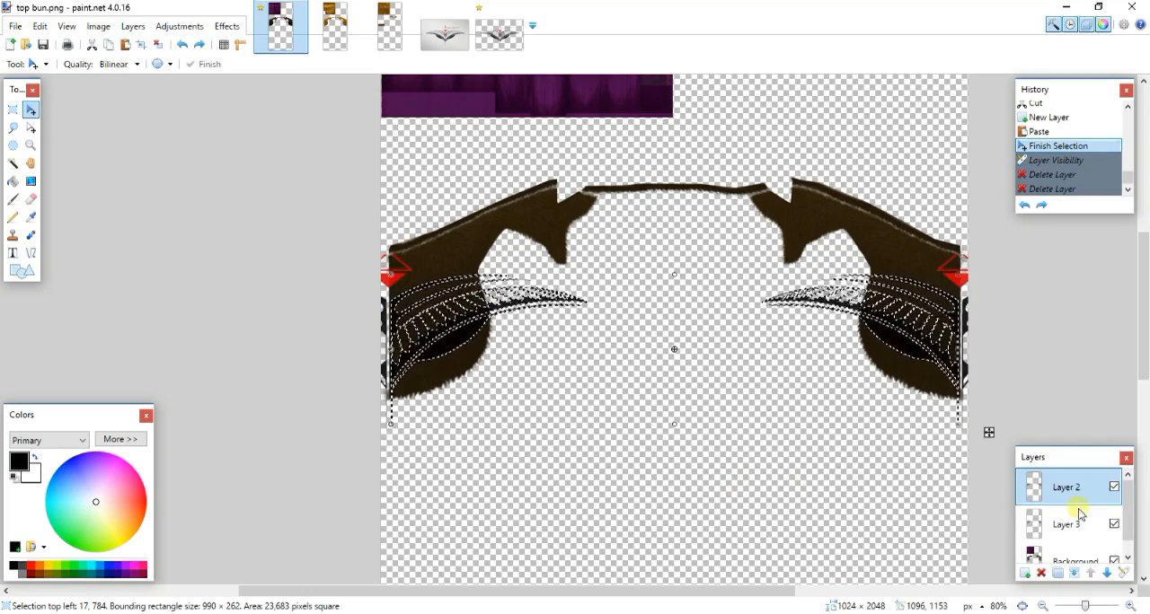
- Try the fully cut-out version by deleting Layer 2 and Layer 3 and clearing the selection, and undo these changes
left_click(1042, 574)
left_click(1042, 574)
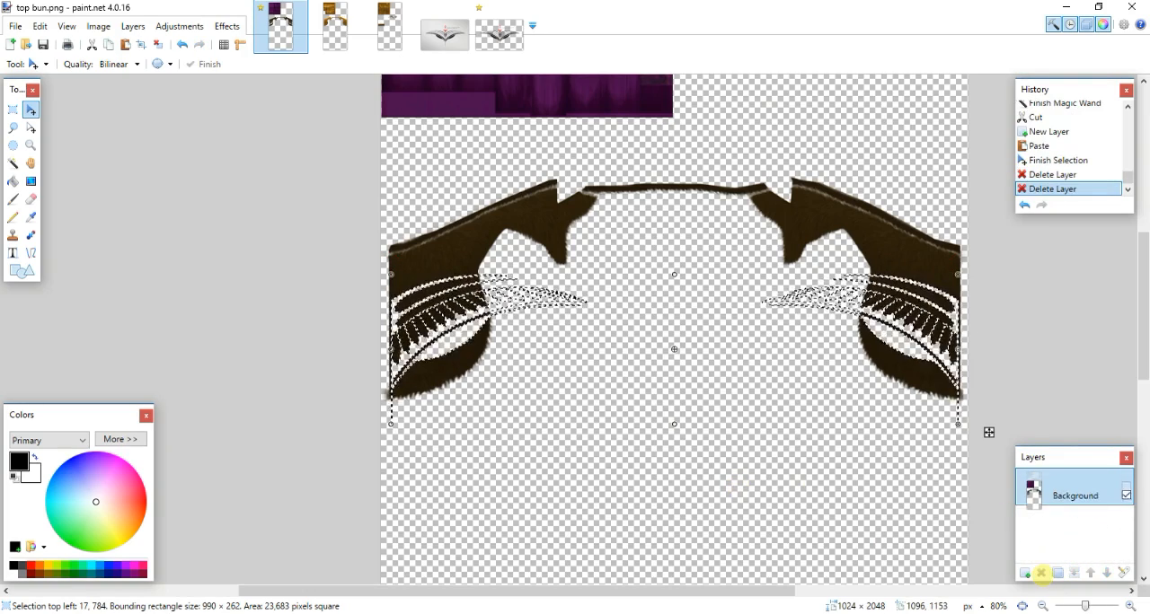
key("ctrl+d")
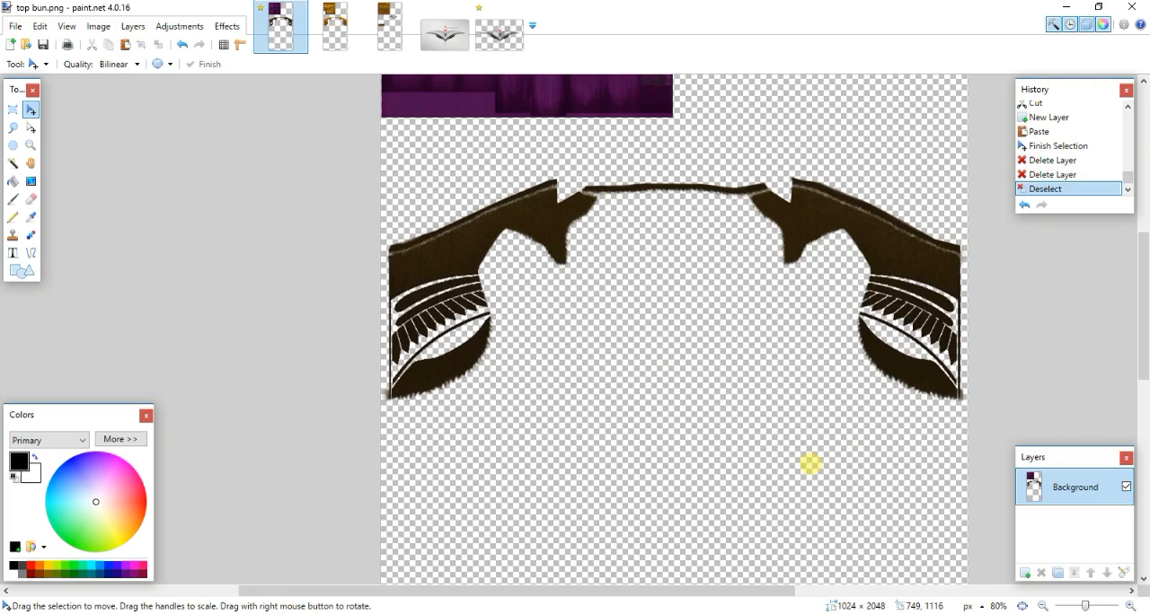
key("ctrl+z")
key("ctrl+z")
key("ctrl+z")
key("ctrl+z")
key("ctrl+z")
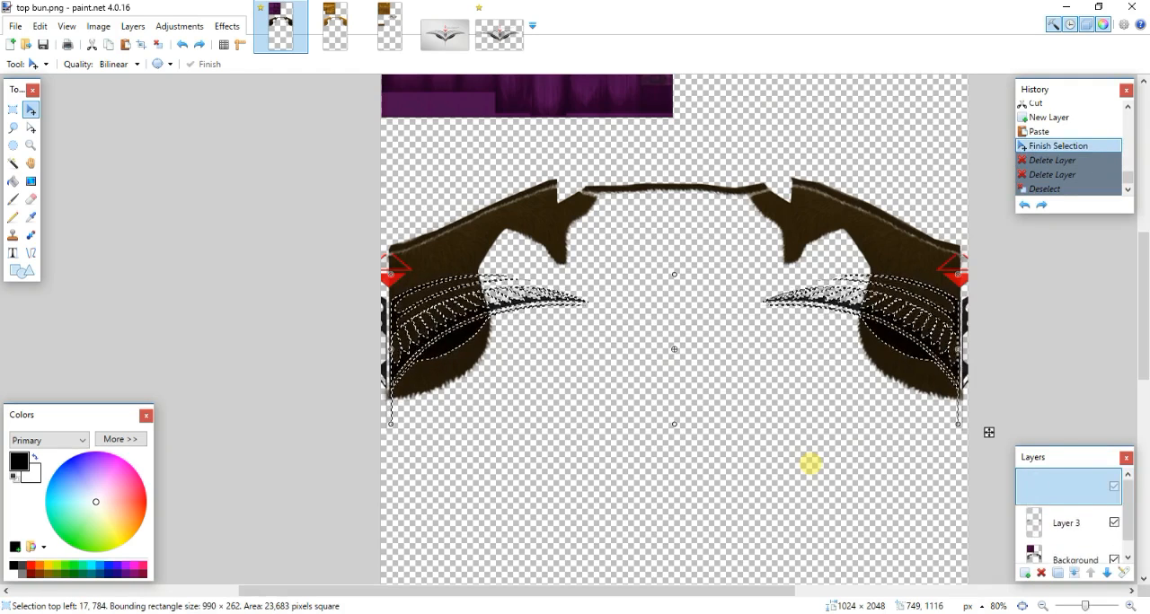
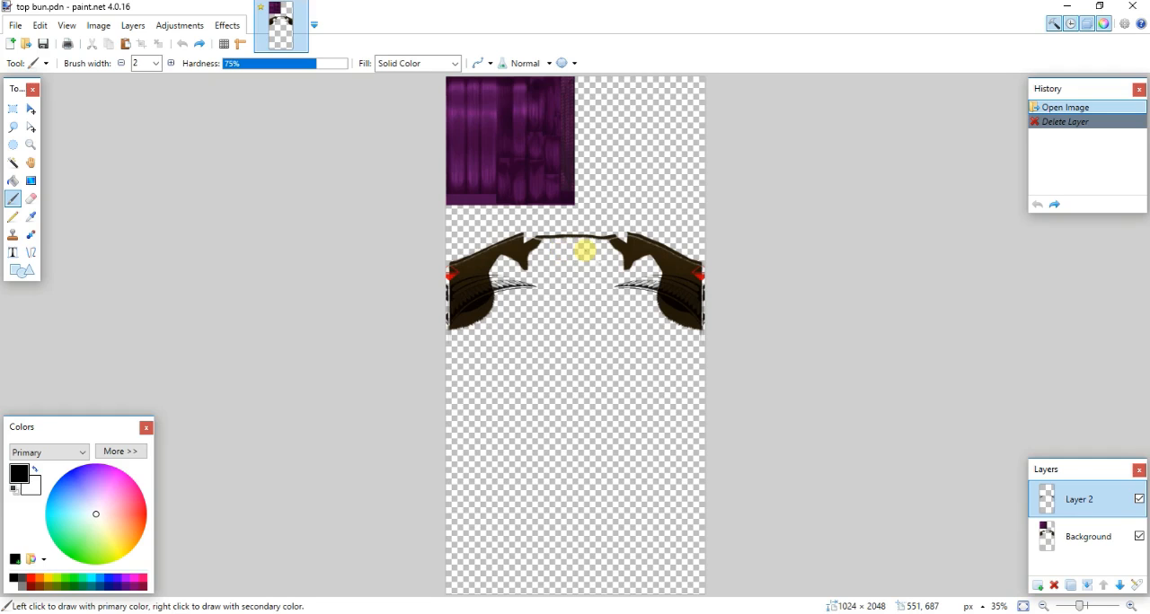
- Switch to the Google image results and compare the winged central-flower tribal tattoo with its related designs
key("alt+Tab")
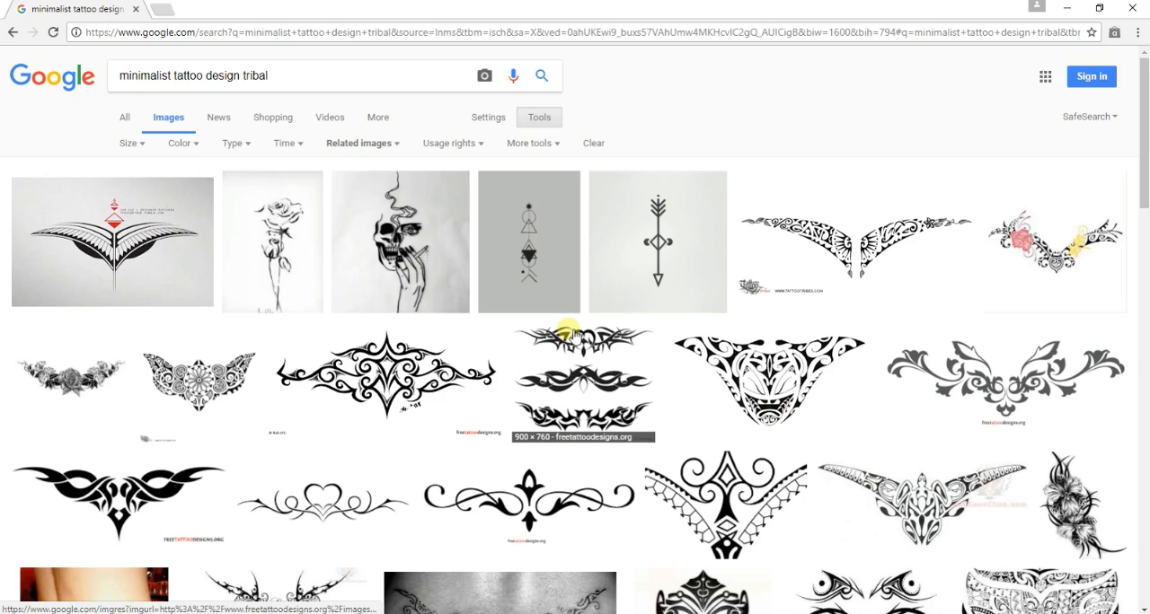
left_click(224, 388)
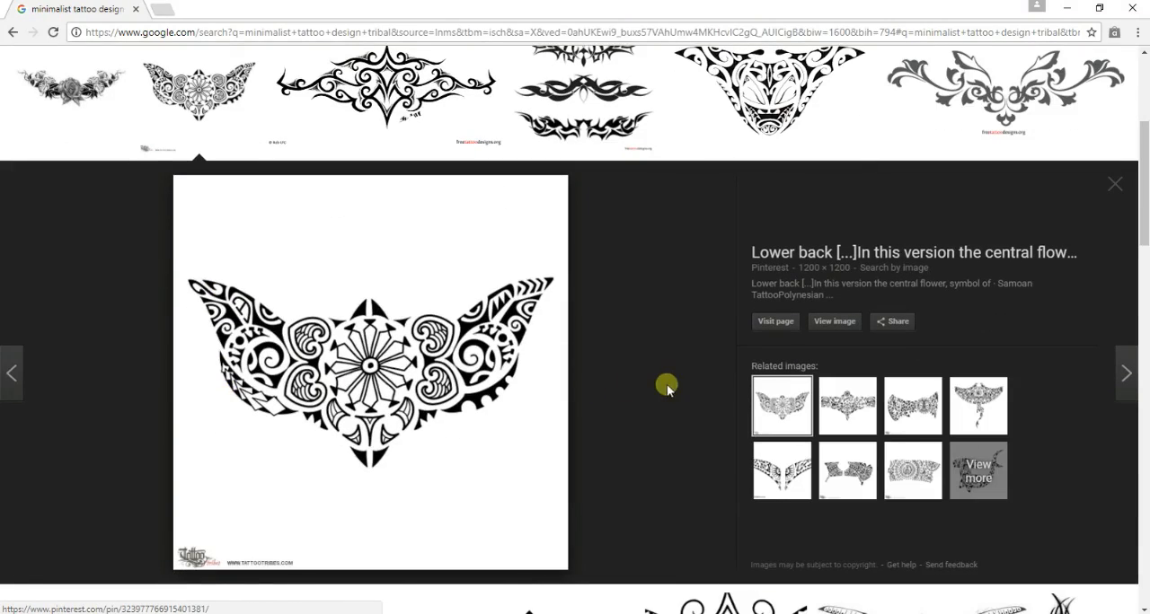
left_click(831, 395)
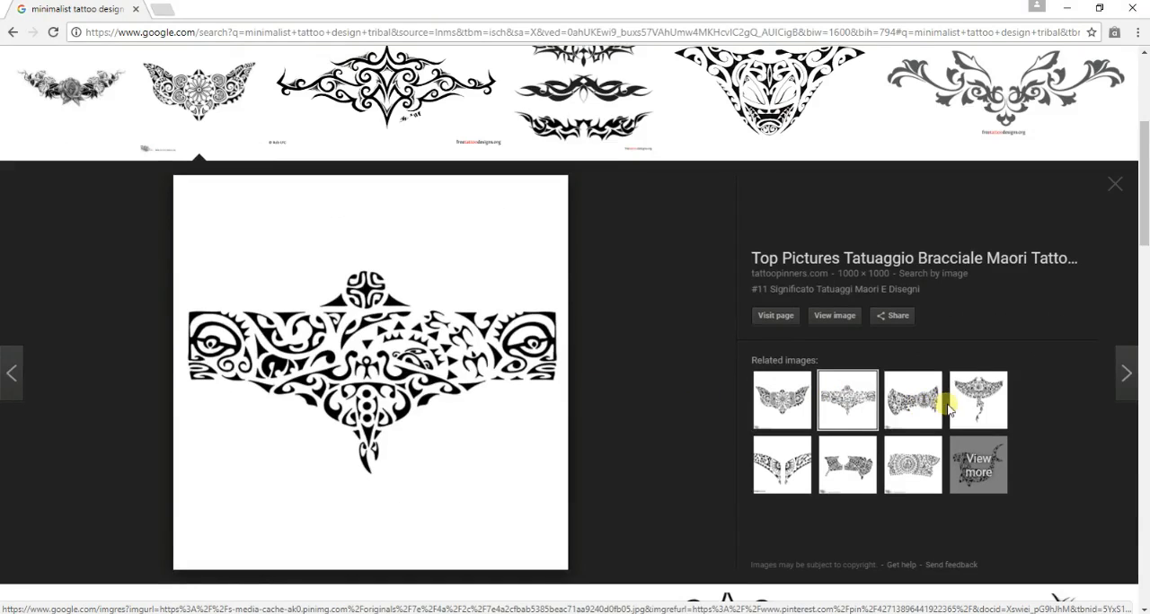
left_click(909, 404)
left_click(984, 405)
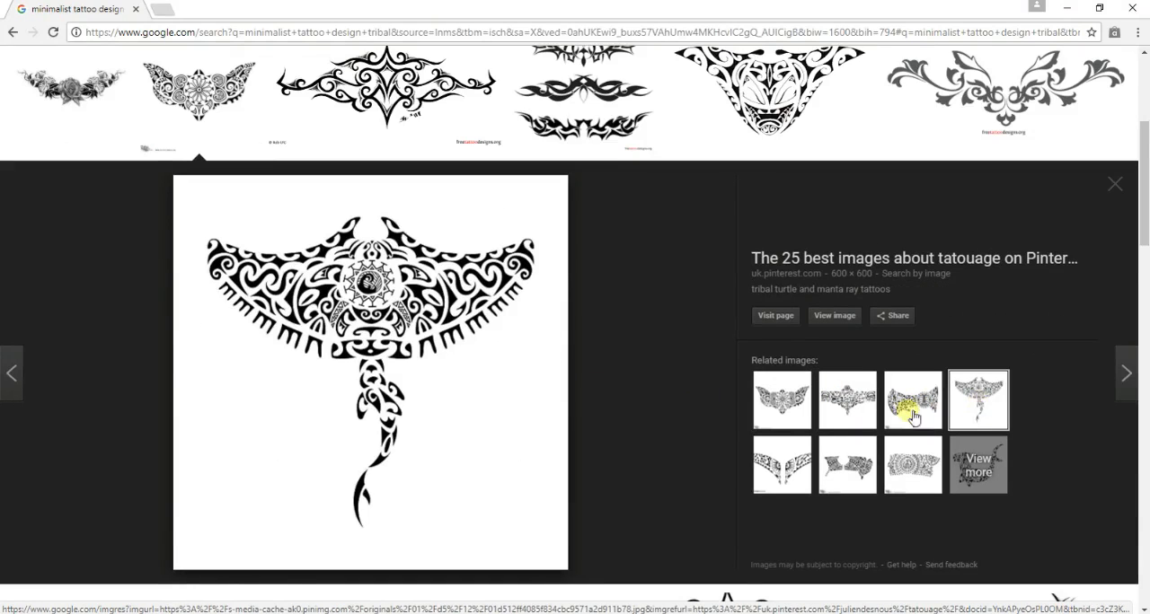
left_click(847, 460)
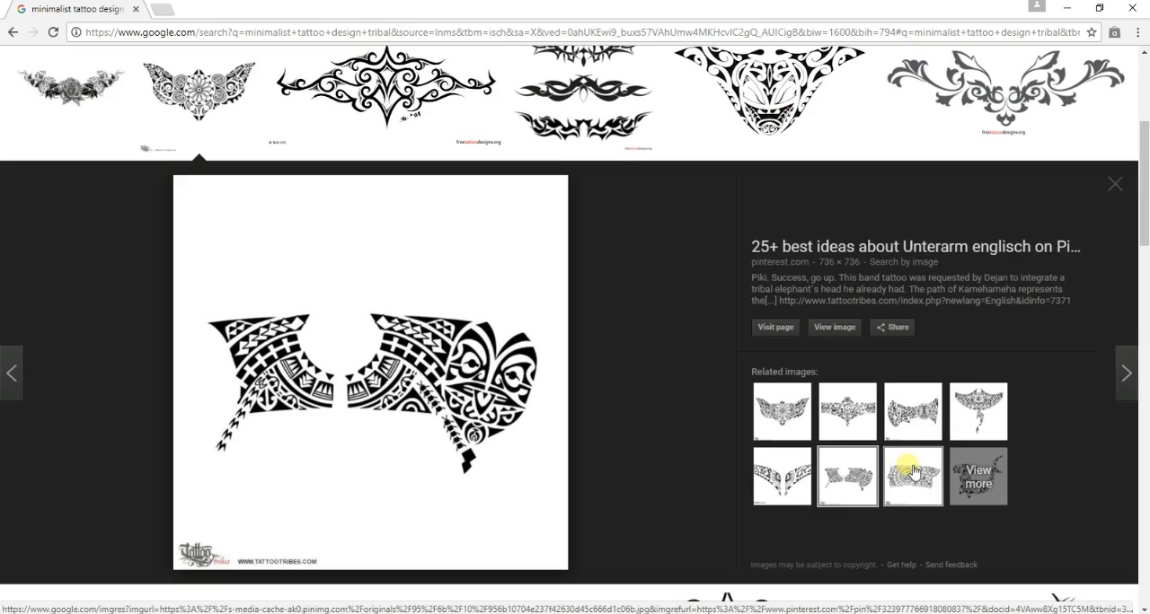
left_click(913, 471)
- Reopen the winged lower-back tattoo with the central flower and save its image to the Downloads folder
left_click(774, 476)
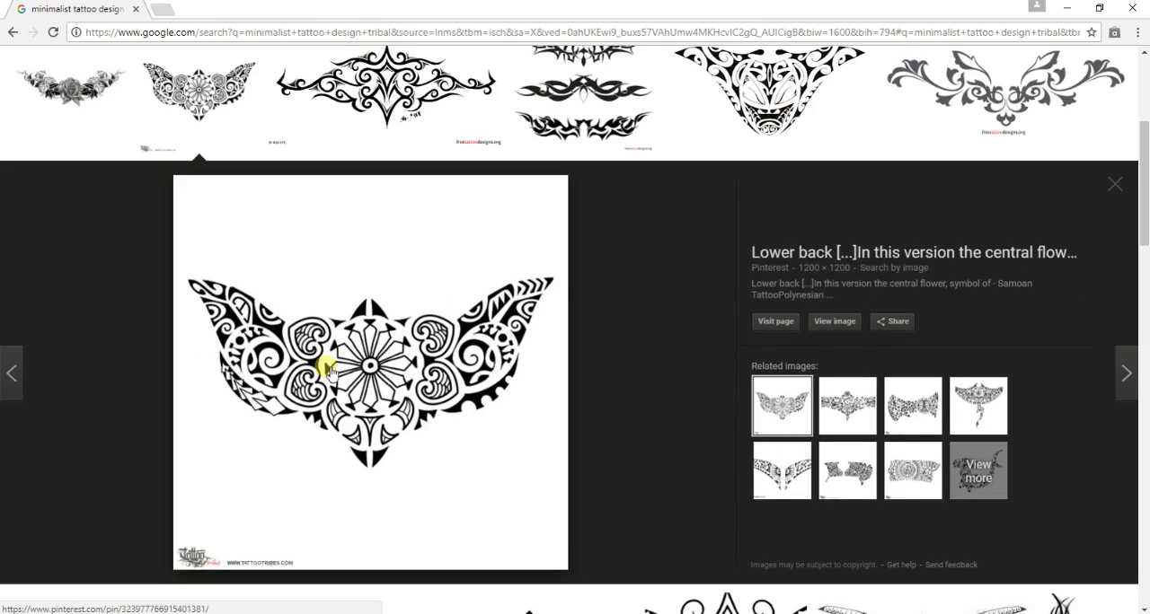
right_click(327, 369)
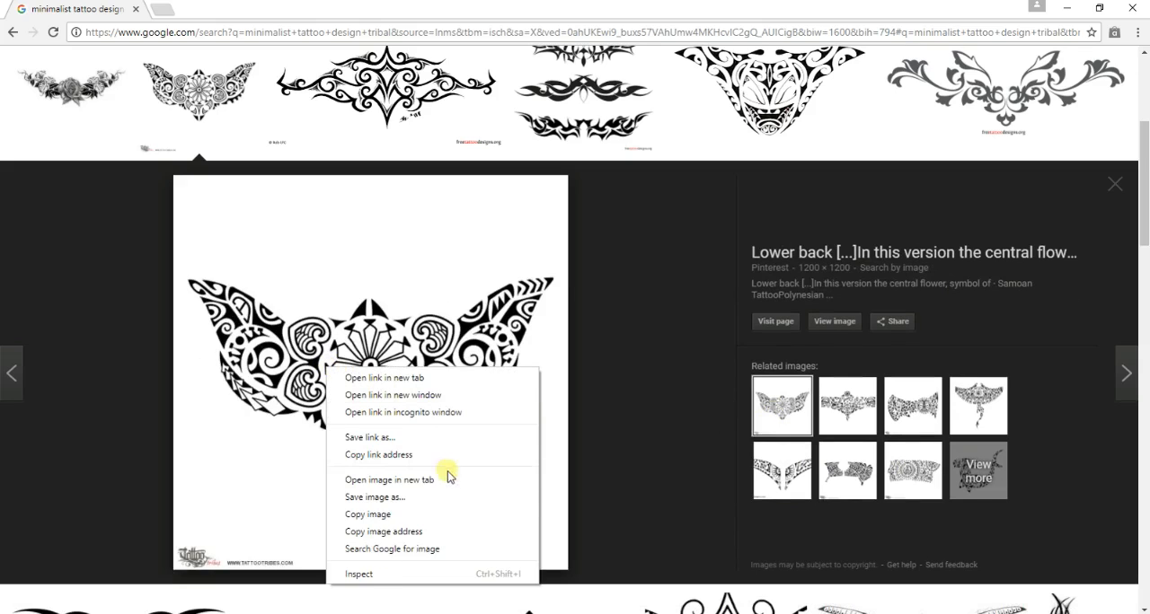
left_click(449, 500)
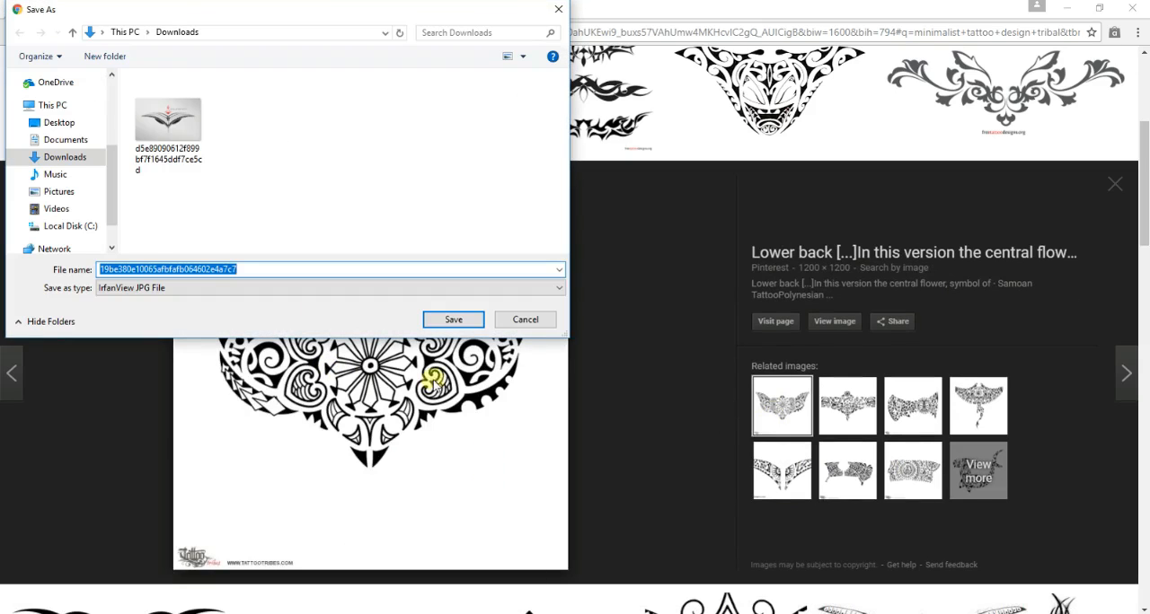
left_click(454, 321)
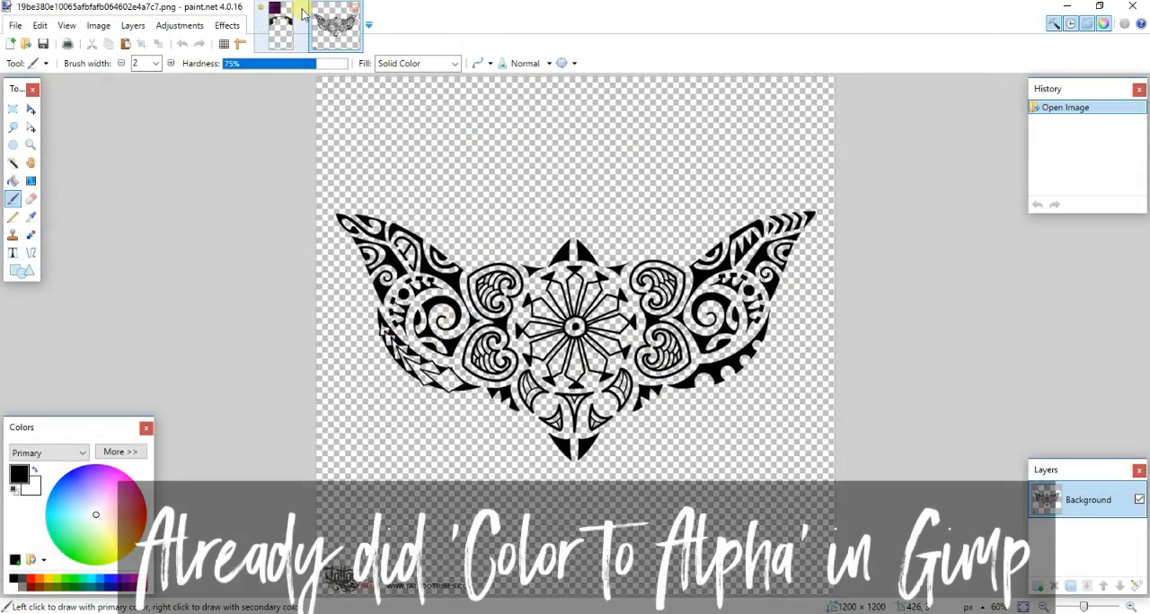
- Paste the transparent flower tattoo onto the new Layer 2 of top bun.pdn in paint.net, keeping the canvas size
left_click(295, 15)
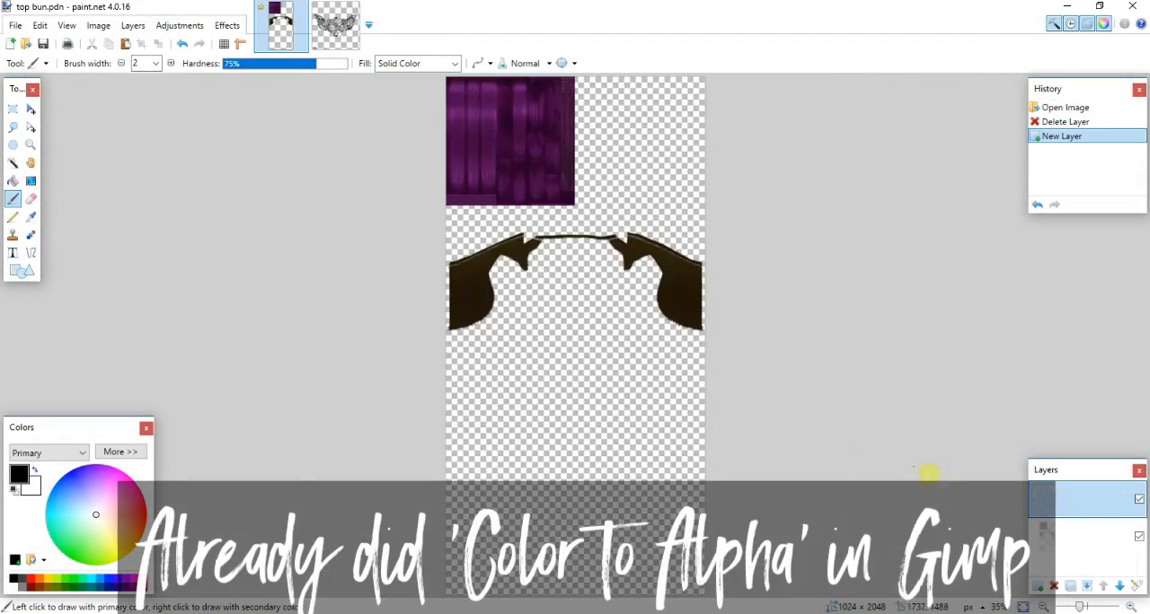
key("ctrl+v")
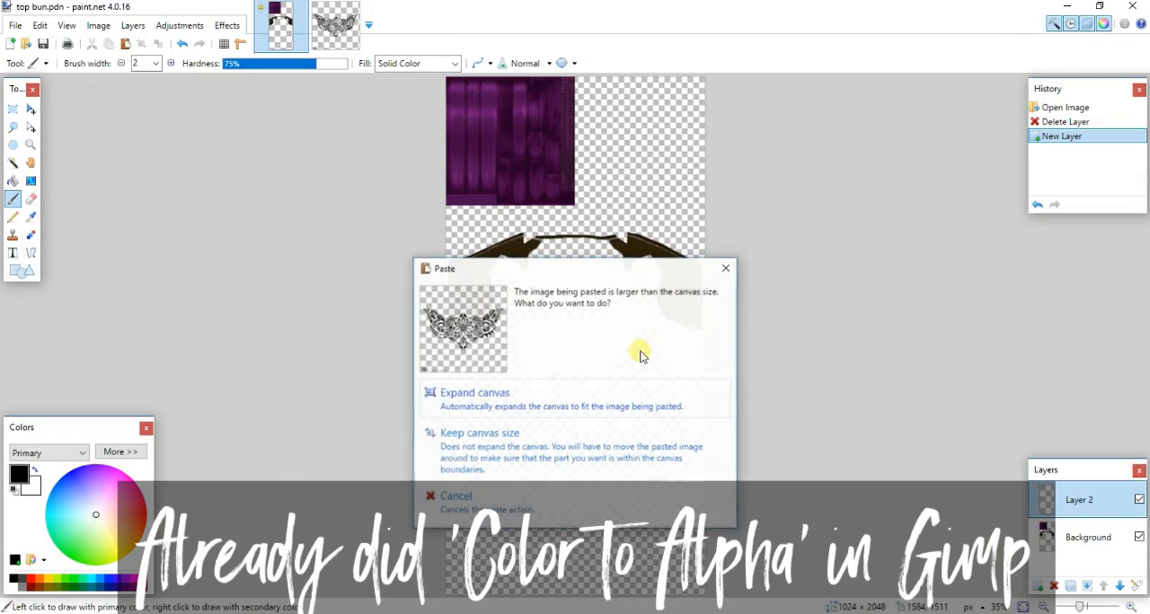
left_click(637, 425)
scroll(636, 427, "down", 2, "ctrl")
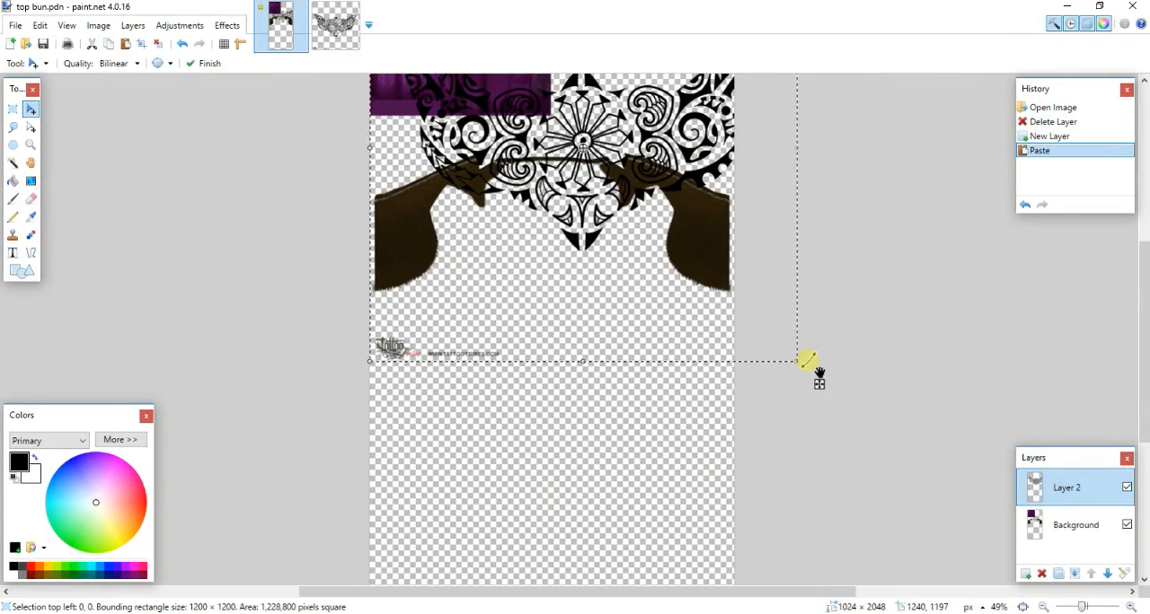
- Shrink the pasted tattoo to about 375 × 375 pixels and centre its flower on the outer edge of the left hairline piece
left_click_drag(806, 362, 626, 238, "shift")
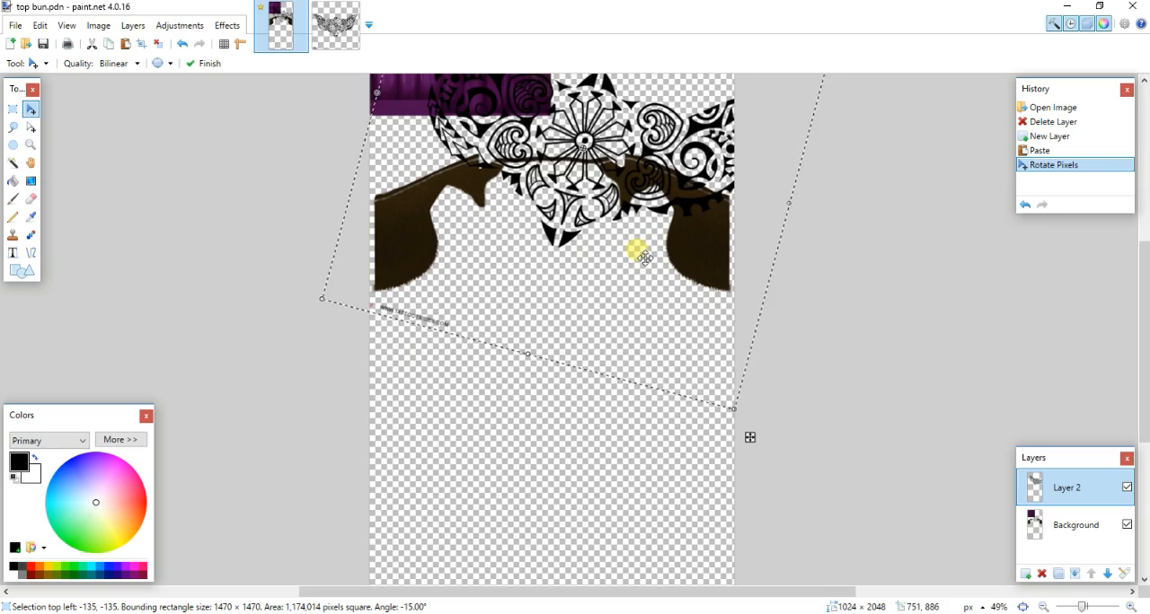
key("ctrl+z")
left_click_drag(796, 363, 585, 362, "shift")
scroll(584, 362, "up", 3, "ctrl")
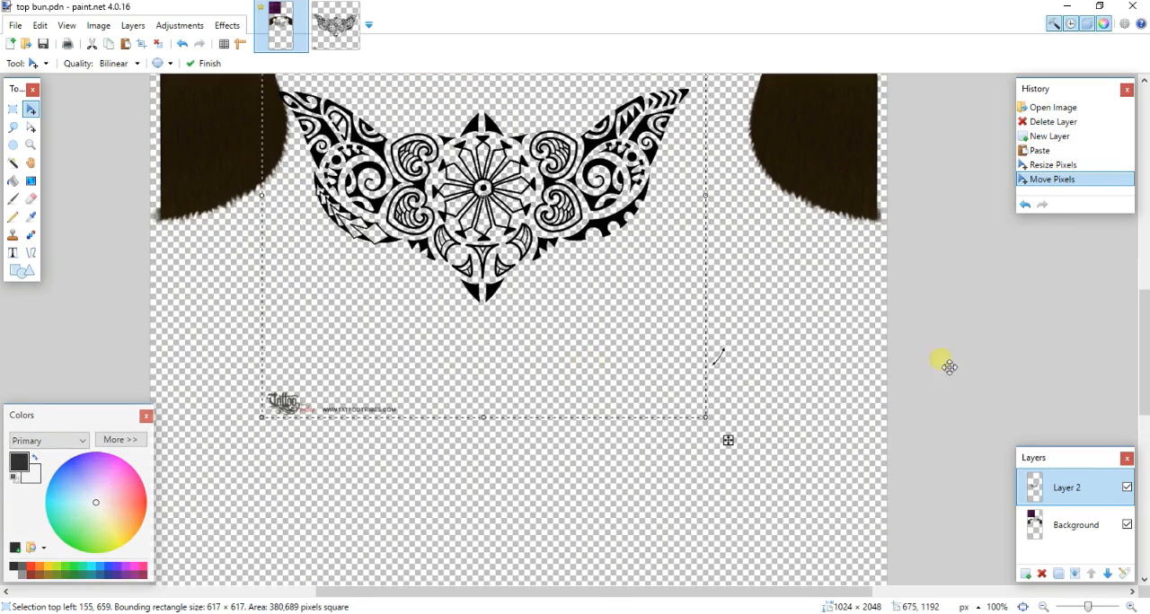
scroll(728, 431, "up", 3)
left_click_drag(593, 368, 589, 340)
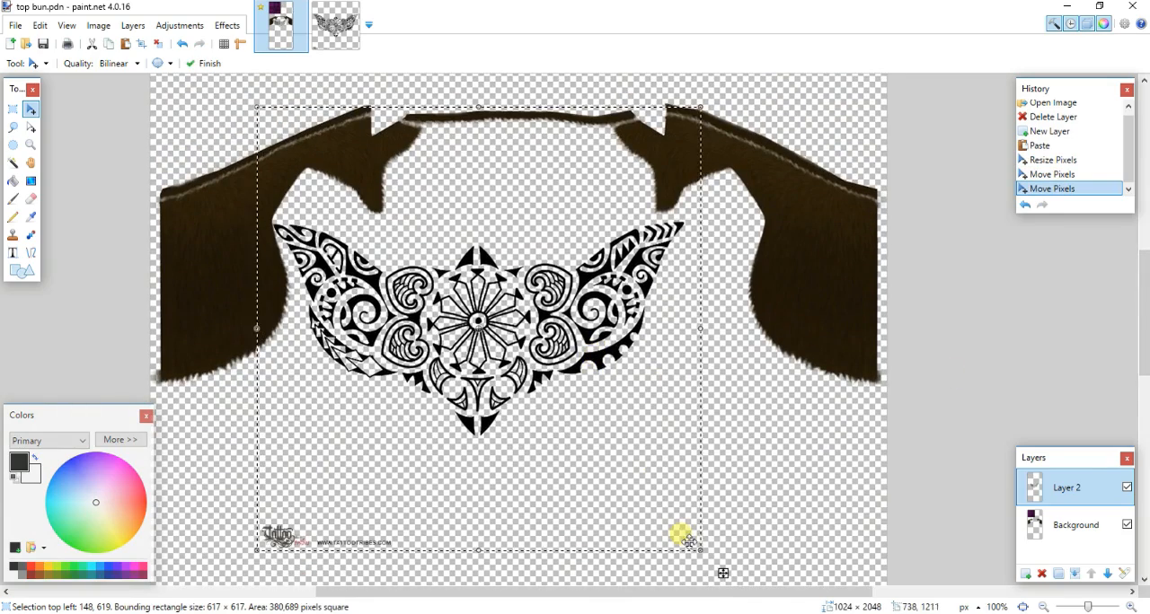
left_click_drag(697, 544, 250, 363)
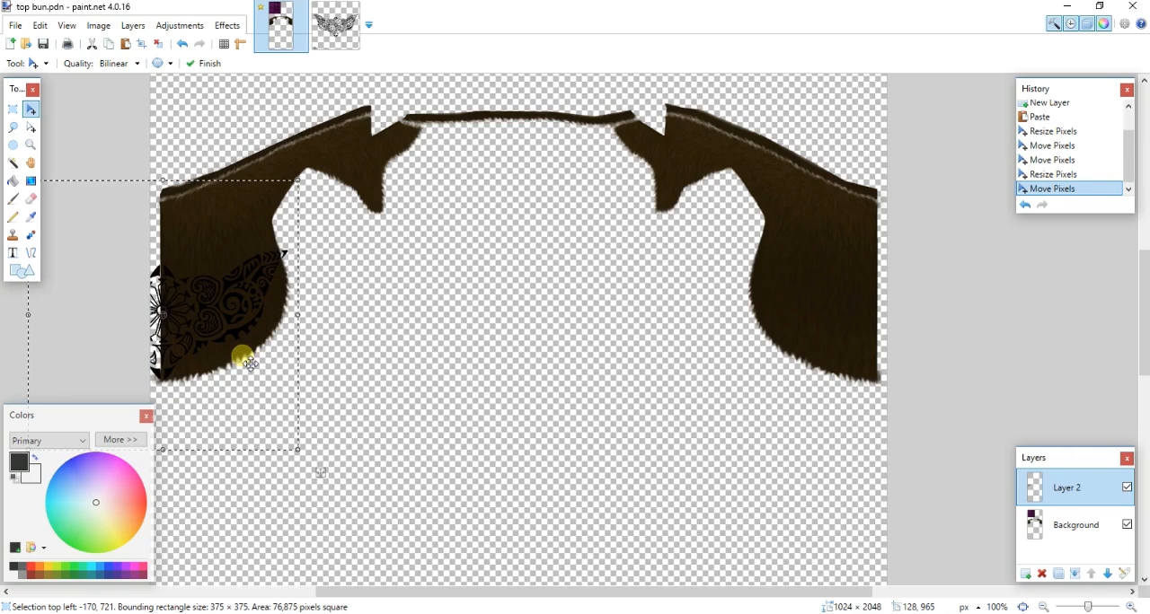
- Mirror the tattoo onto the right hairline piece with a horizontally flipped duplicate of Layer 2, merged down into the original
left_click(1058, 573)
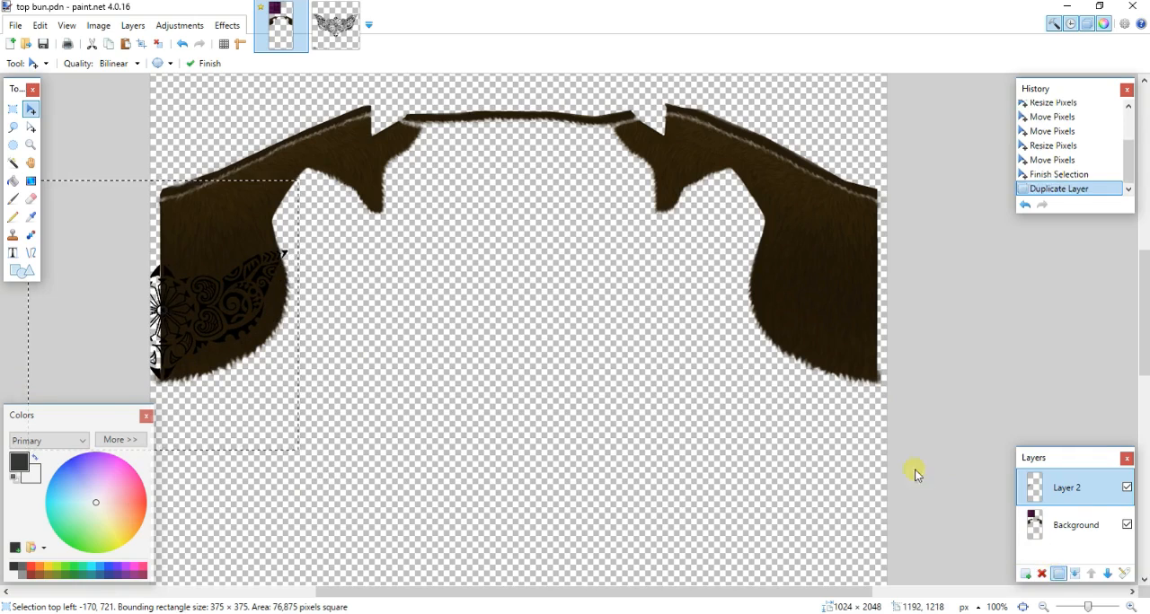
left_click(133, 25)
left_click(183, 124)
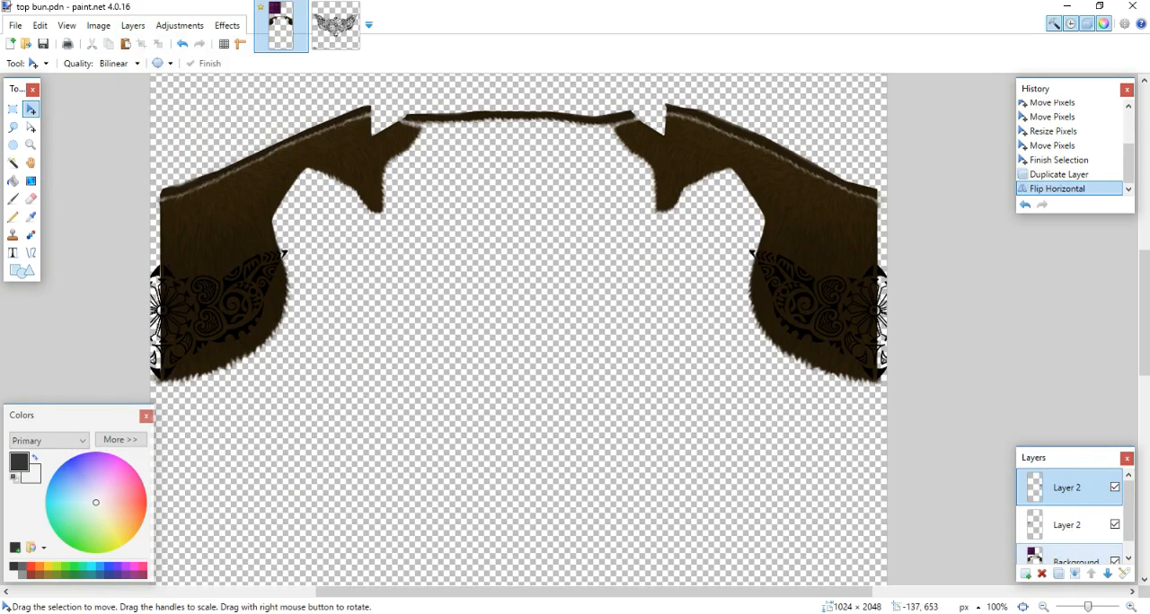
left_click(13, 163)
scroll(259, 337, "up", 3, "ctrl")
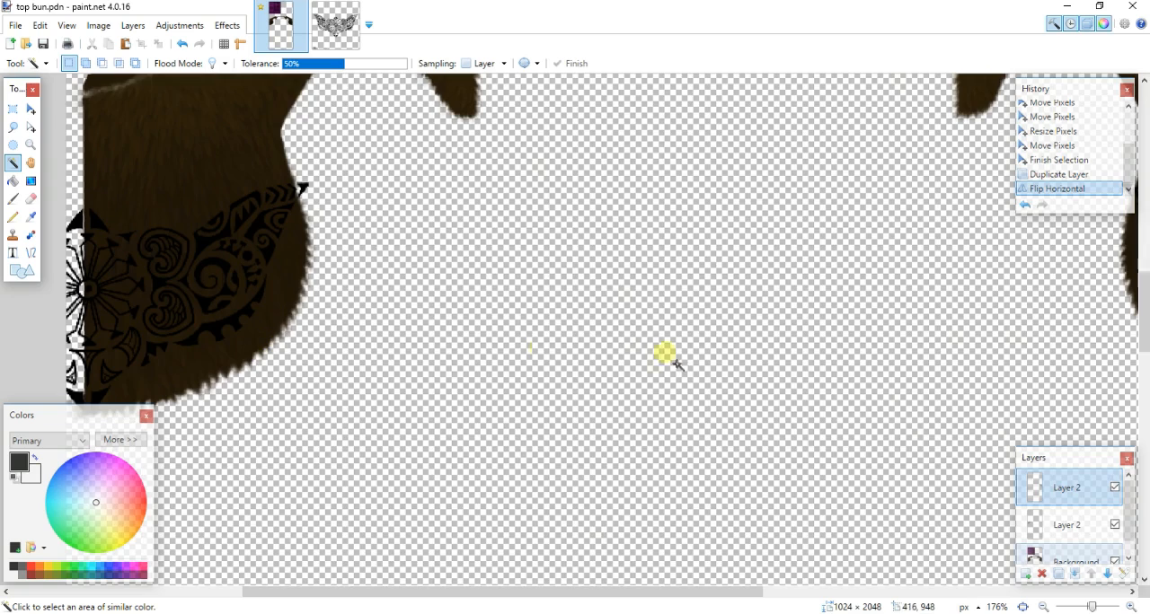
scroll(665, 354, "down", 1)
left_click(1074, 574)
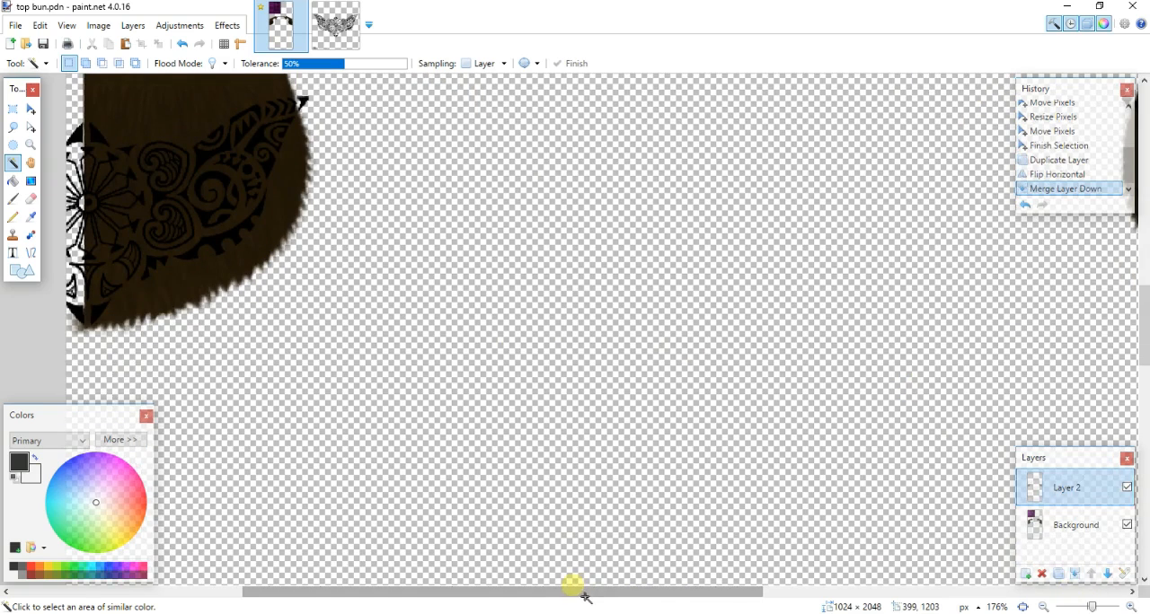
- Select the scalloped lower band, the large and small spirals and the wing-tip shapes of the left tattoo half with the Magic Wand
left_click_drag(575, 591, 439, 590)
left_click(546, 232)
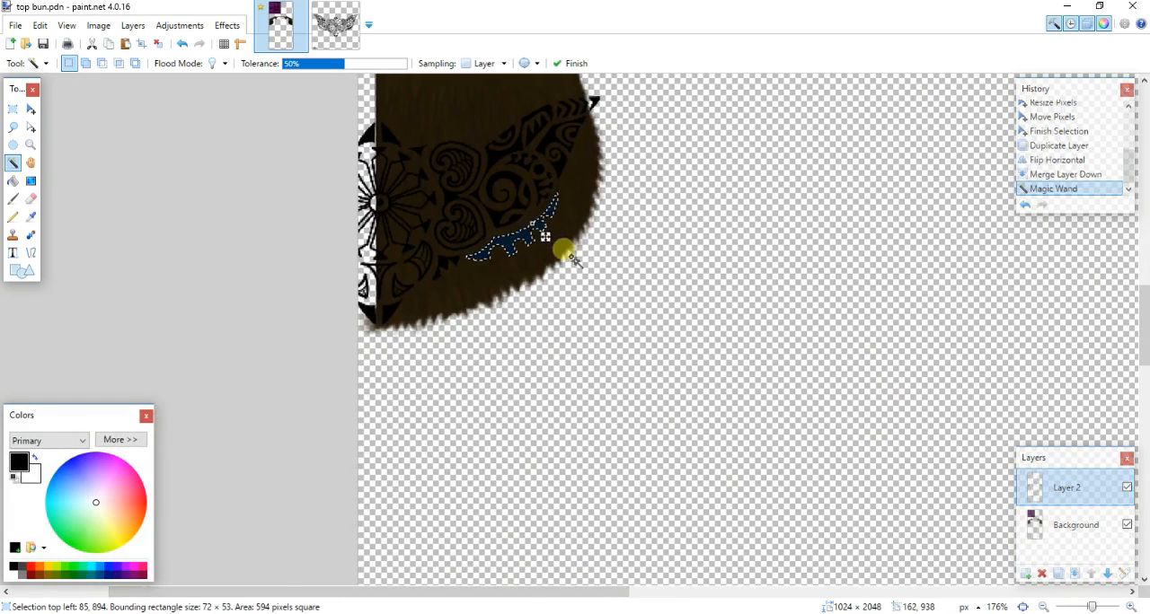
scroll(562, 243, "up", 3, "ctrl")
left_click_drag(1144, 326, 1144, 313)
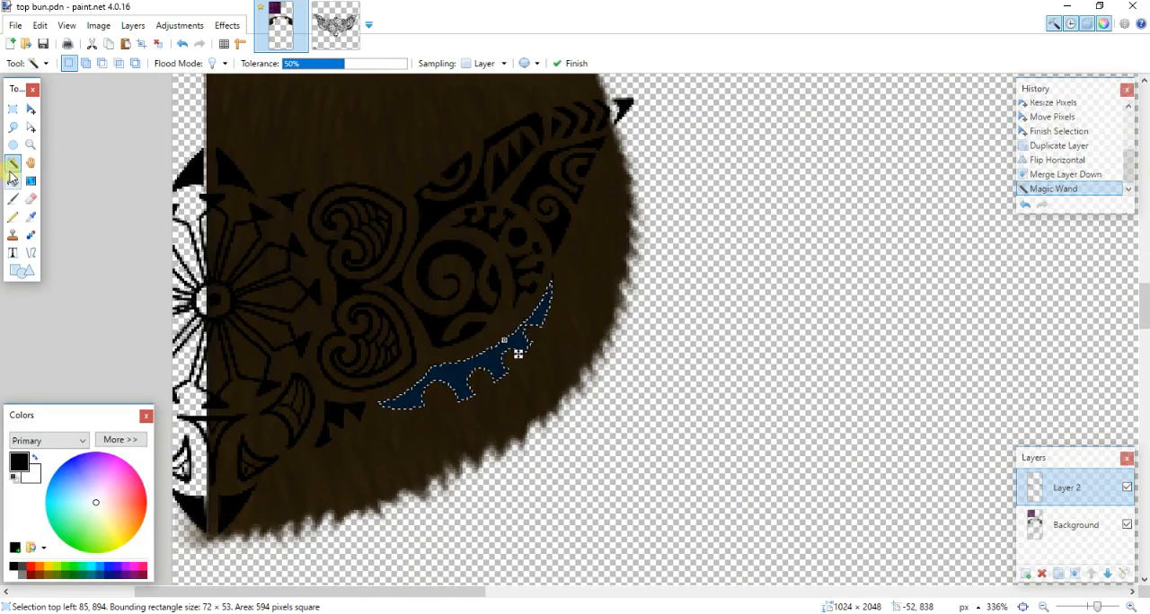
left_click(438, 321)
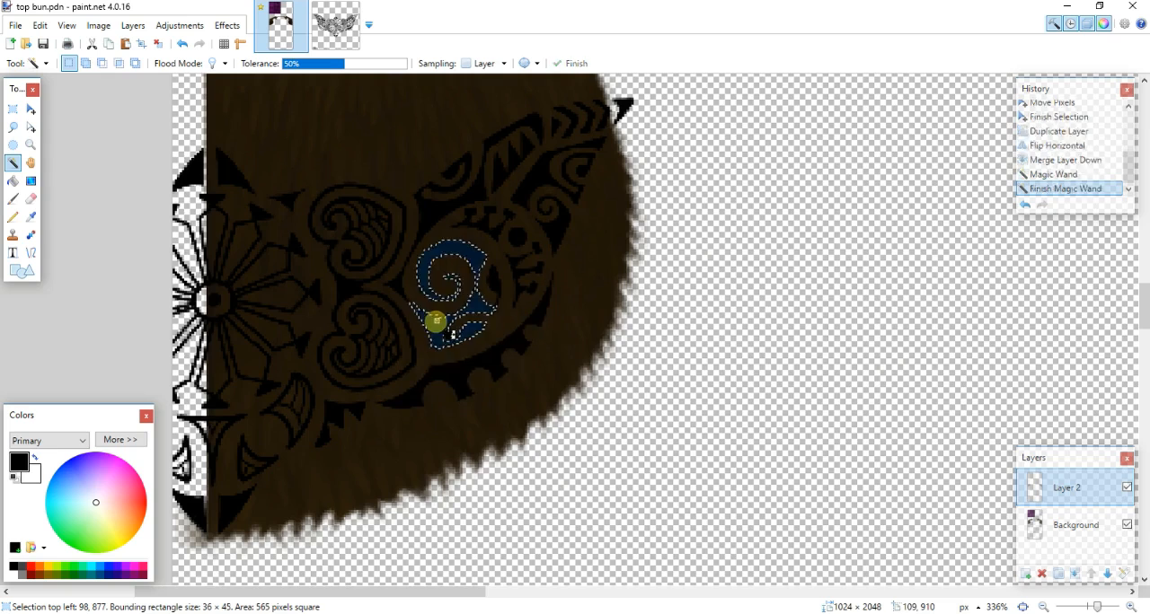
left_click(452, 366, "ctrl")
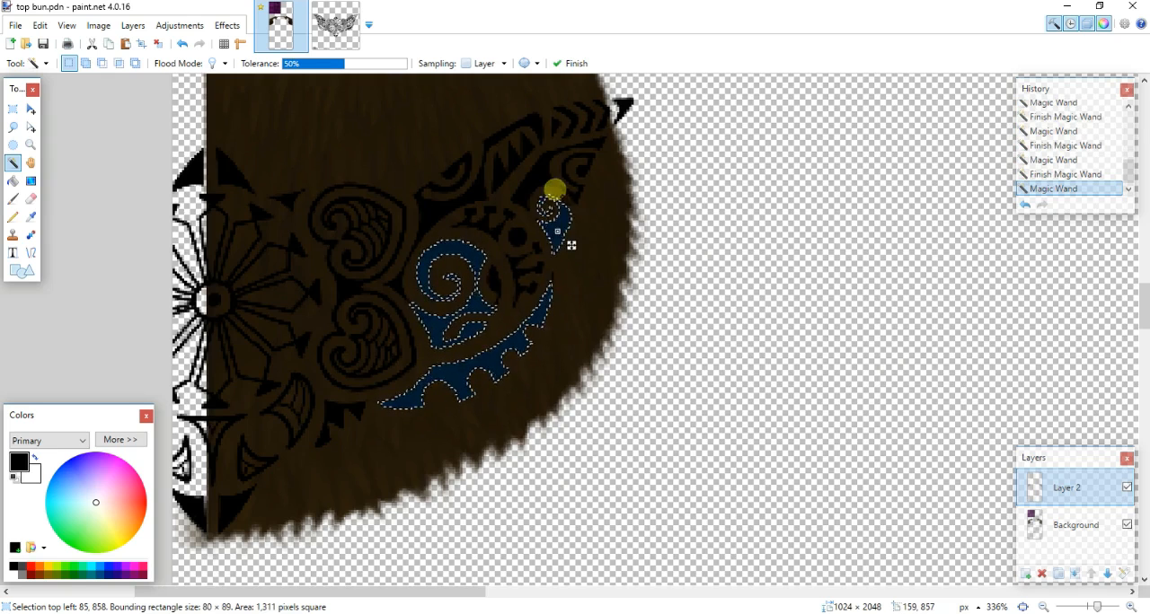
left_click(545, 173, "ctrl")
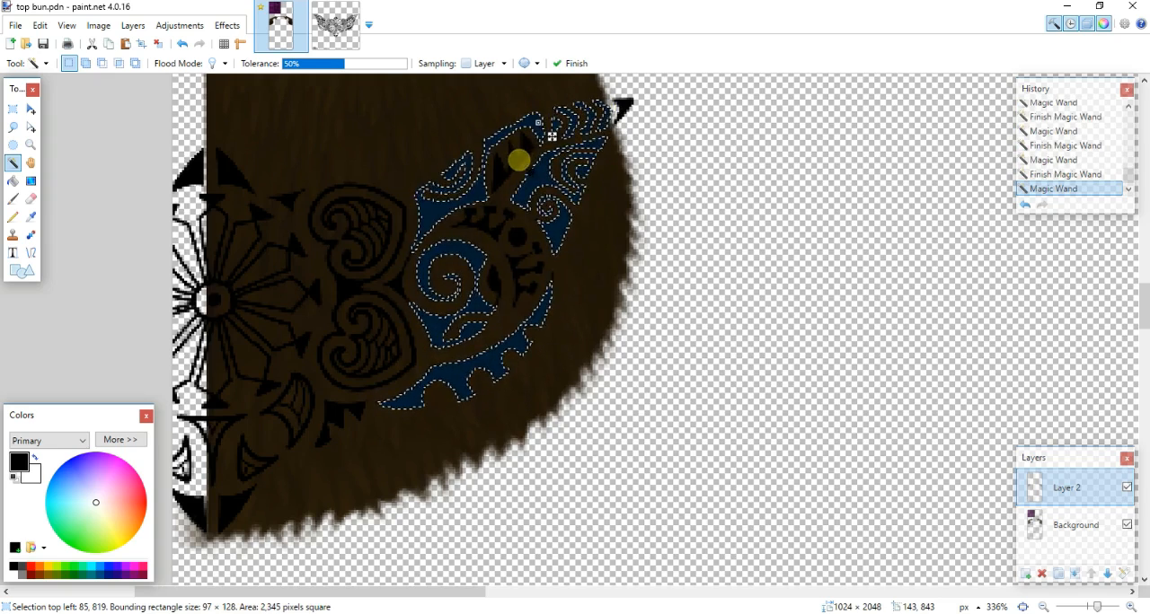
- Add the small tooth shapes, the round dot and the crescent inside the left wing to the selection, undoing stray picks
left_click(495, 237, "ctrl")
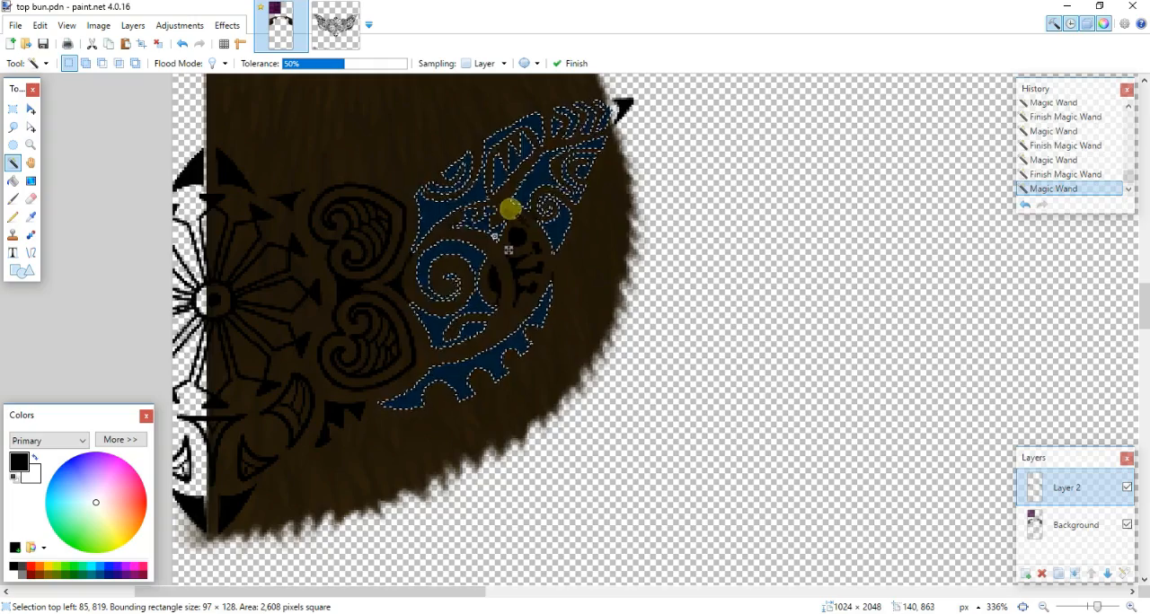
left_click(509, 226, "ctrl")
key("ctrl+z")
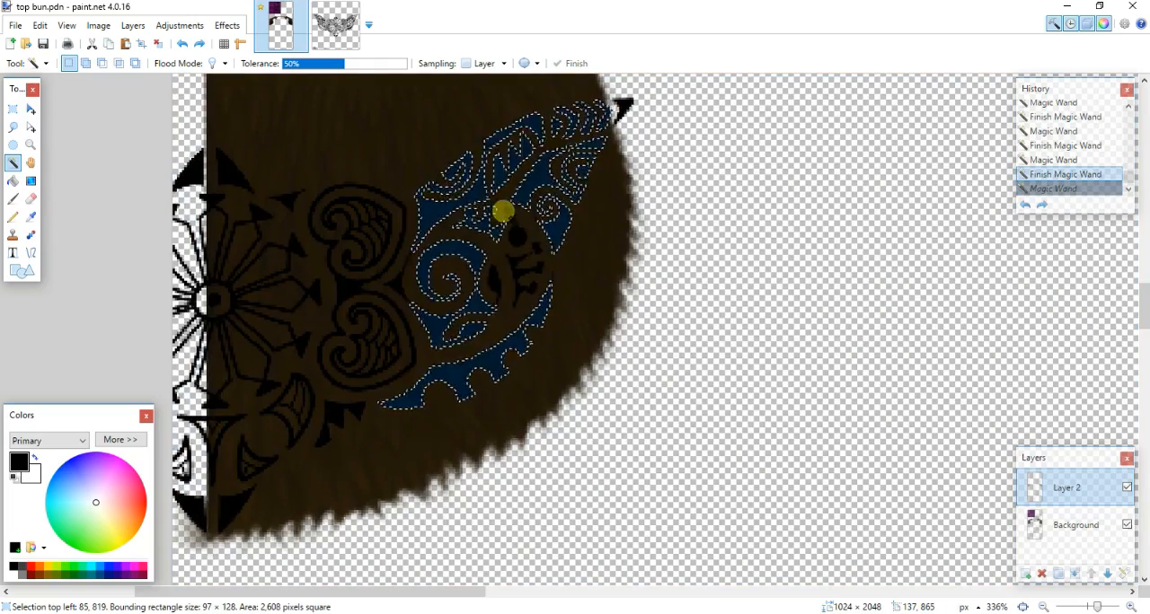
left_click(527, 243, "ctrl")
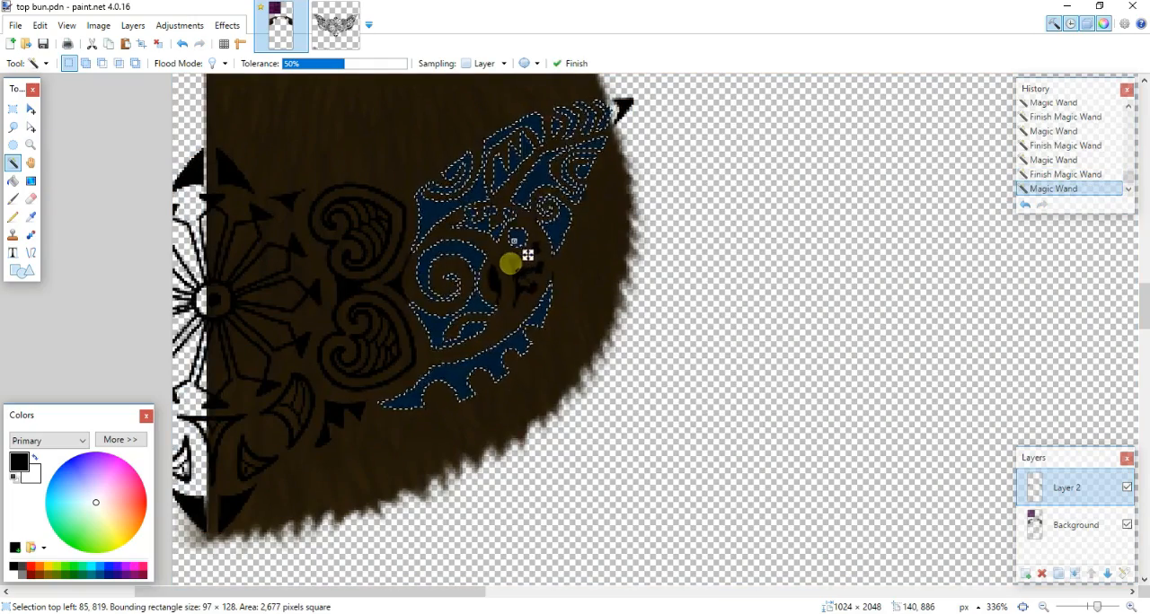
left_click(515, 239, "ctrl")
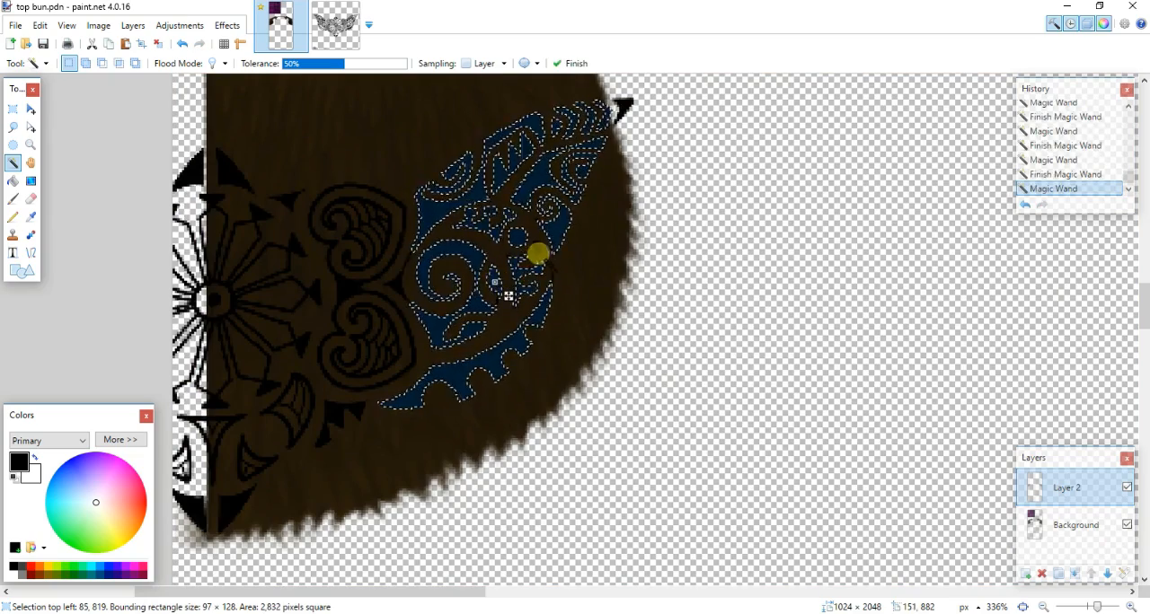
left_click(538, 252, "ctrl")
key("ctrl+z")
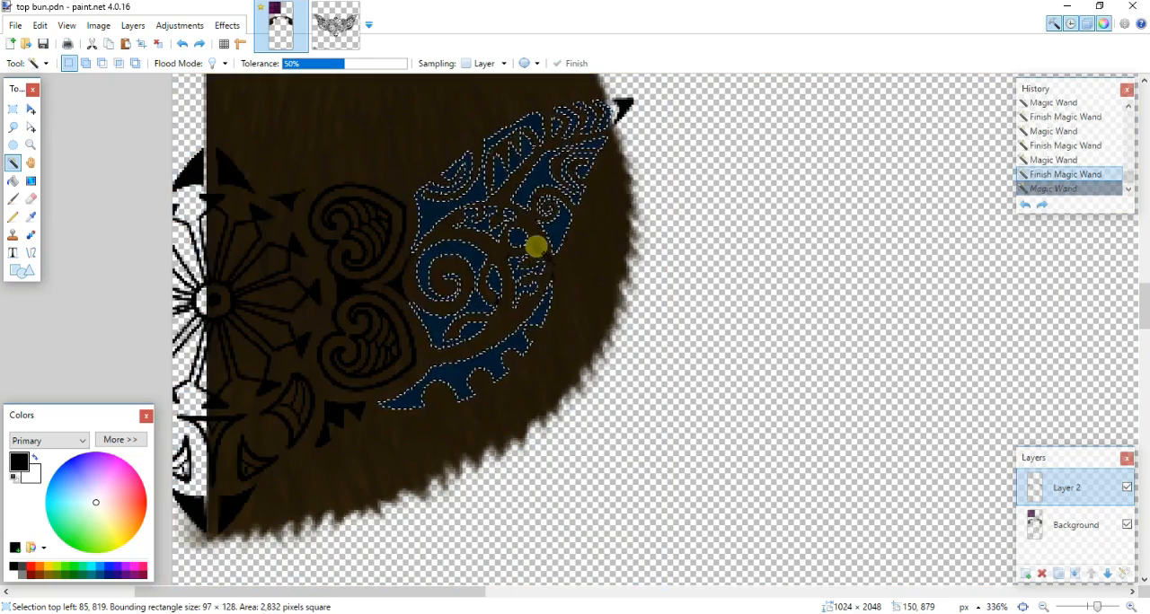
left_click(543, 280, "ctrl")
left_click(416, 356, "ctrl")
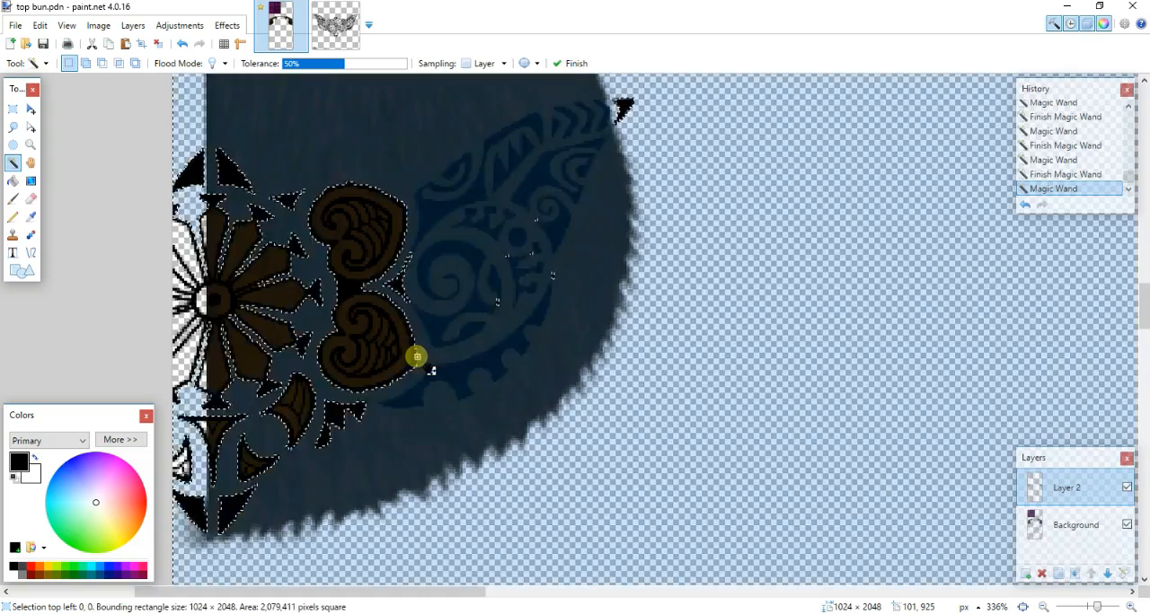
key("ctrl+z")
- Add the connector between the two hearts and the small triangle beside them to the left half's selection, undoing stray picks
left_click(342, 288, "ctrl")
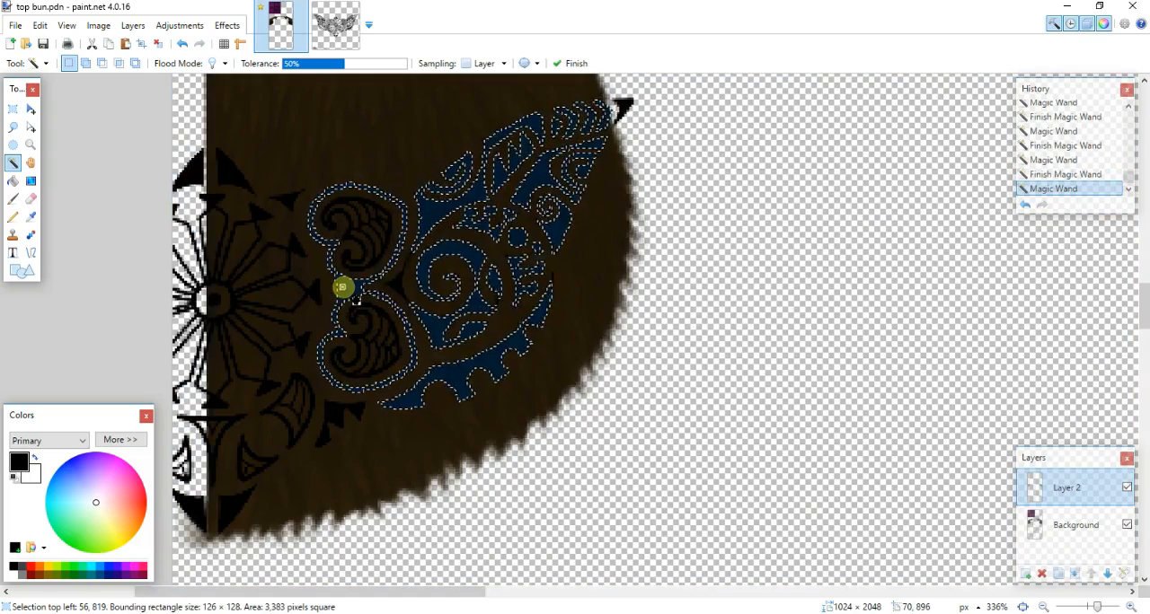
left_click(395, 287, "ctrl")
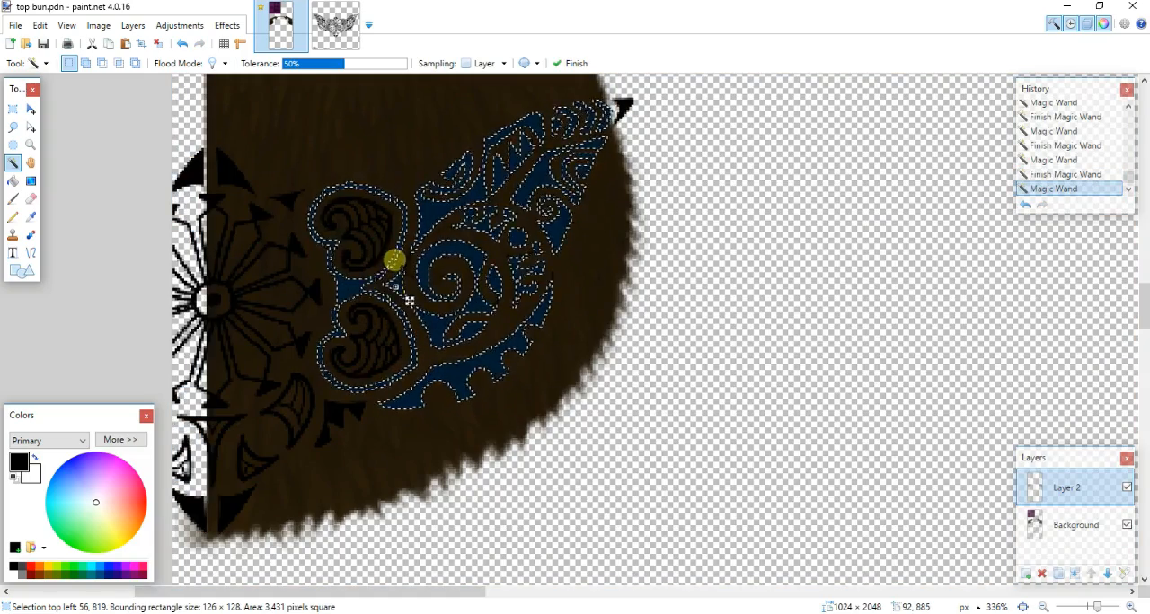
left_click(396, 287, "ctrl")
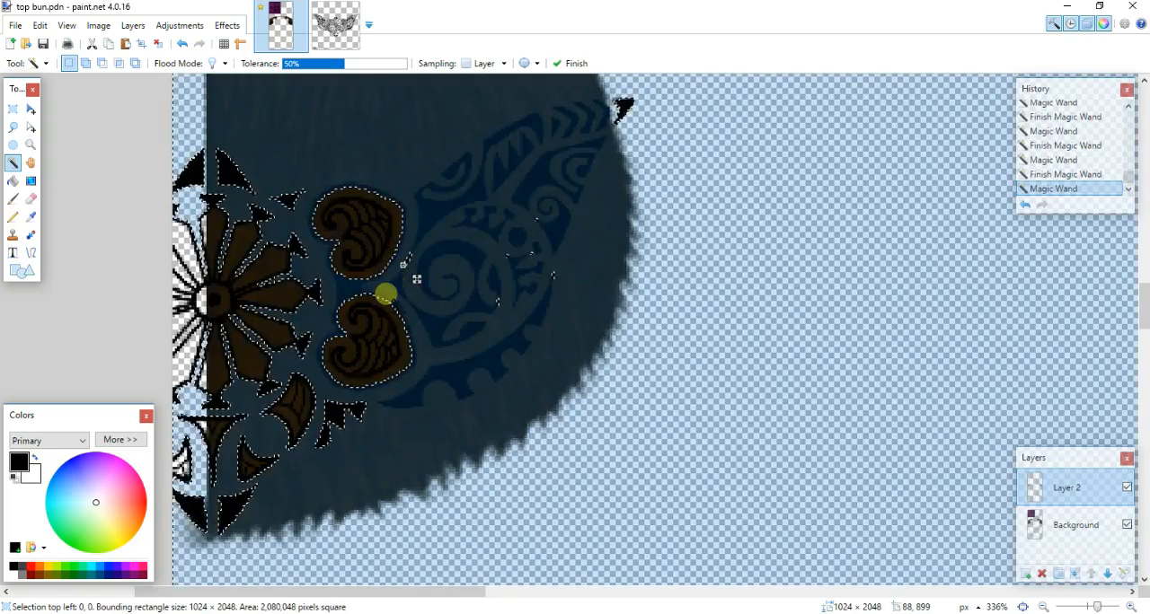
key("ctrl+z")
scroll(413, 274, "up", 5, "ctrl")
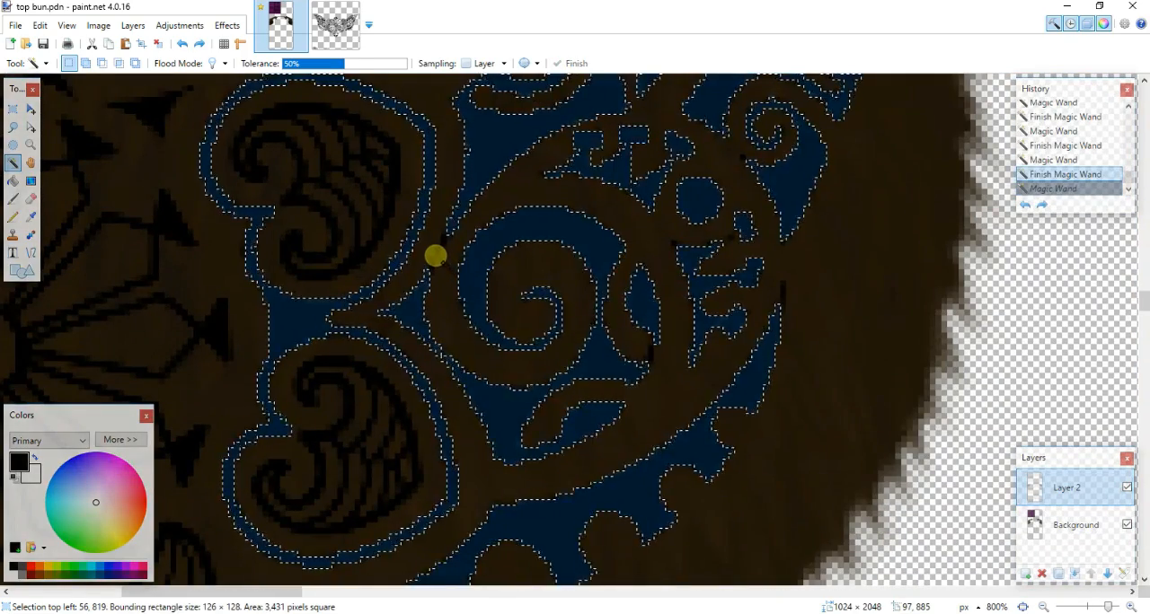
left_click(437, 254, "ctrl")
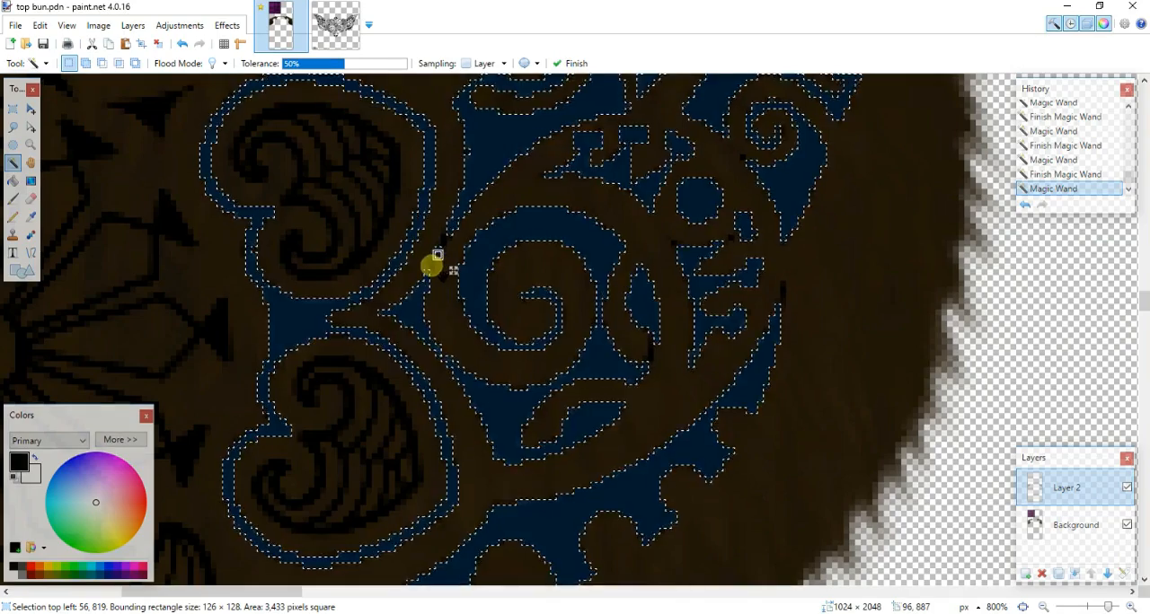
key("ctrl+z")
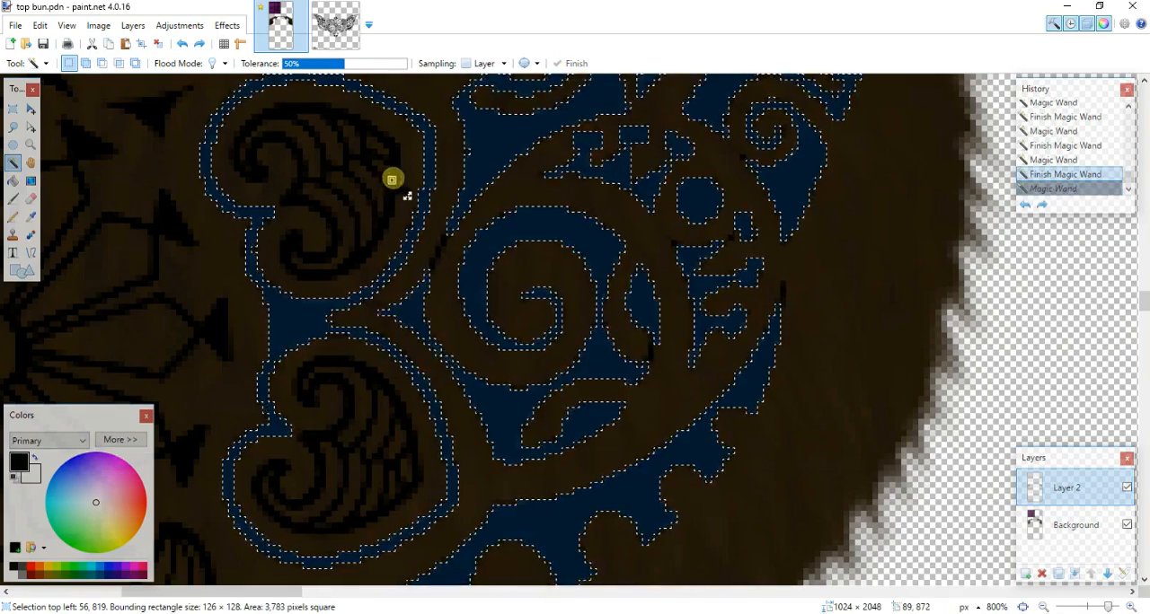
- Add the feathered spirals inside both hearts and the flower's petal outlines on the left tattoo half to the Magic Wand selection
left_click(391, 179, "ctrl")
left_click(413, 485, "ctrl")
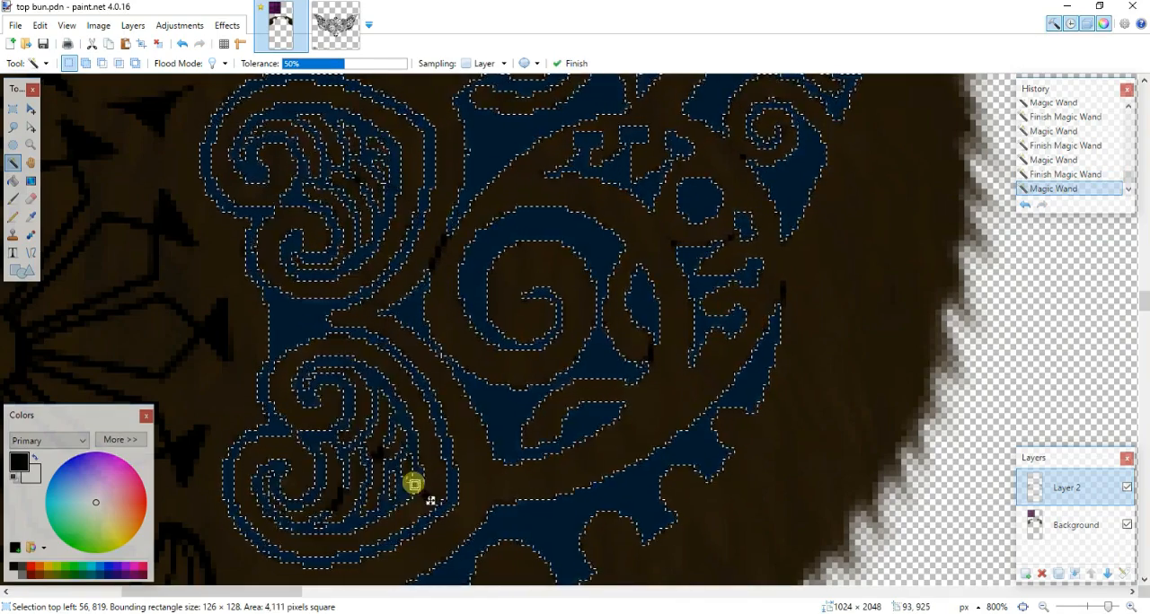
left_click_drag(264, 592, 219, 595)
left_click(477, 326, "ctrl")
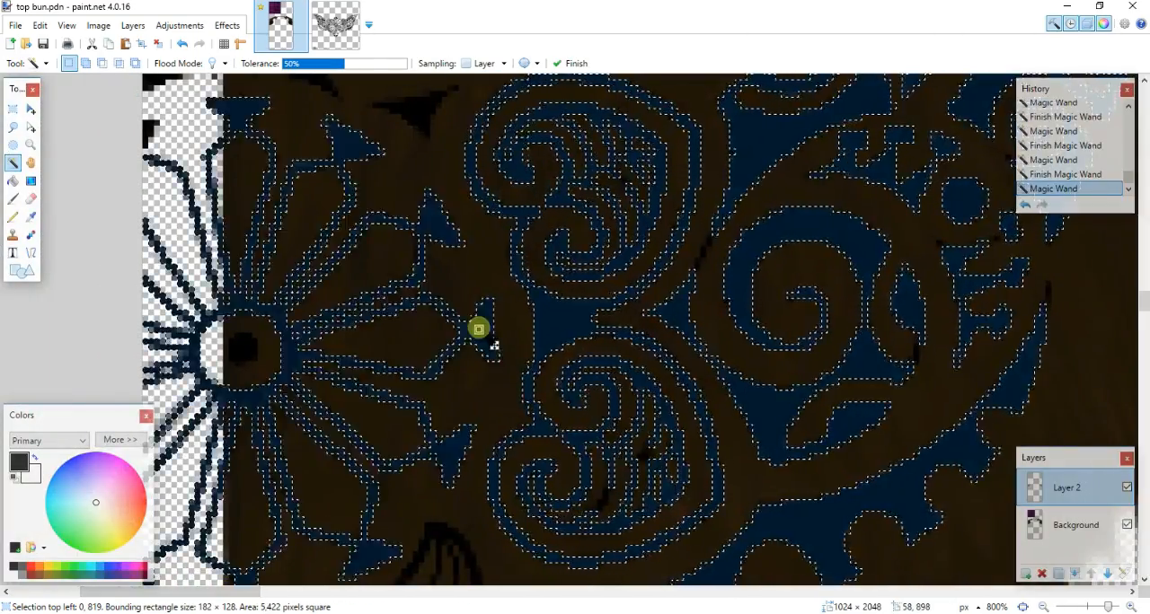
- Add the spike above the flower, the toothed cluster, the curved leaf and the pointed ornaments below the flower to the selection
scroll(479, 328, "down", 3, "ctrl")
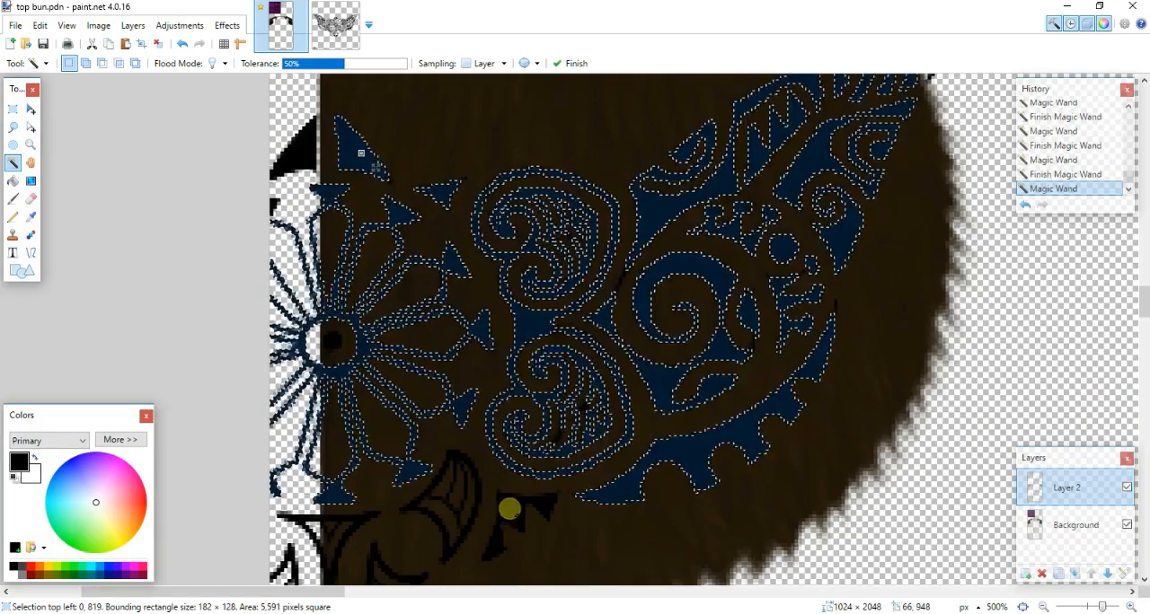
left_click(521, 523, "ctrl")
left_click(468, 508, "ctrl")
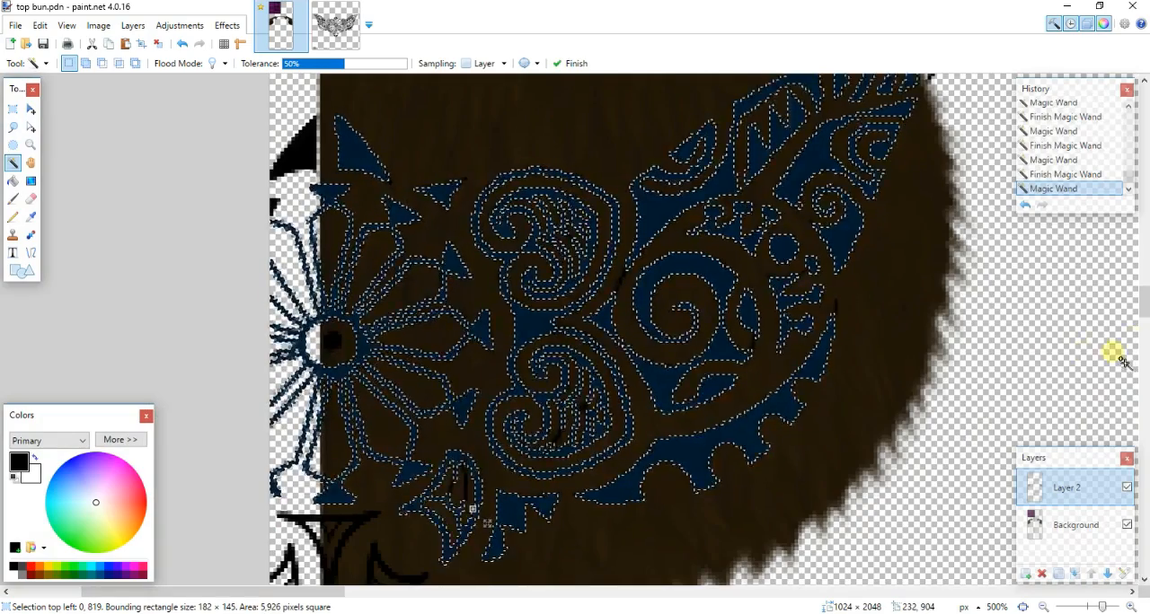
left_click_drag(1142, 299, 1143, 325)
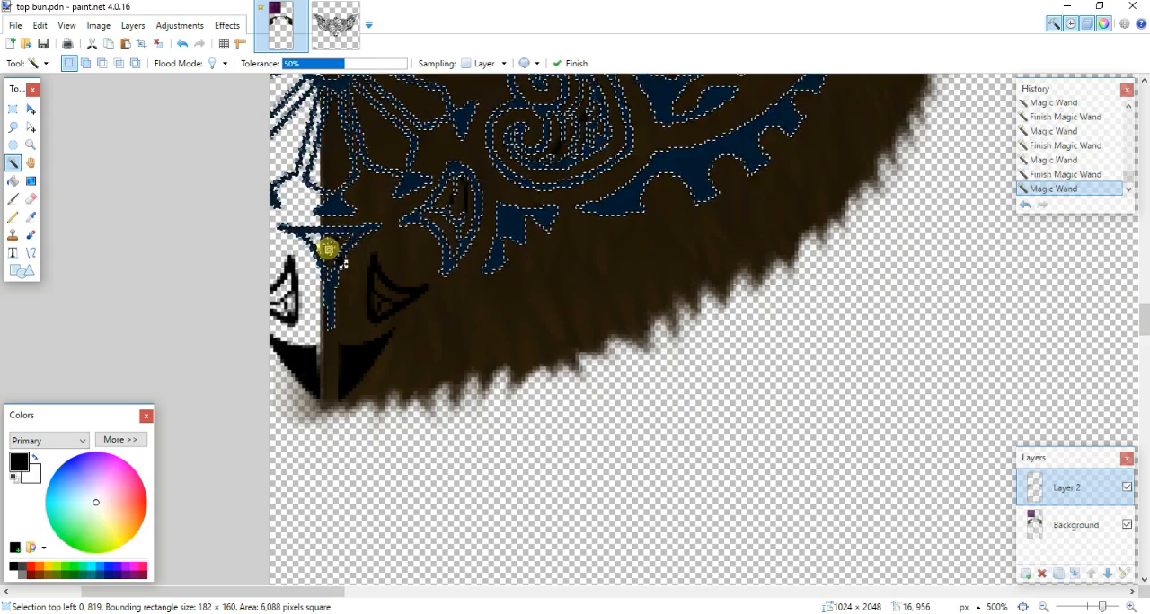
left_click(373, 266, "ctrl")
left_click(357, 365, "ctrl")
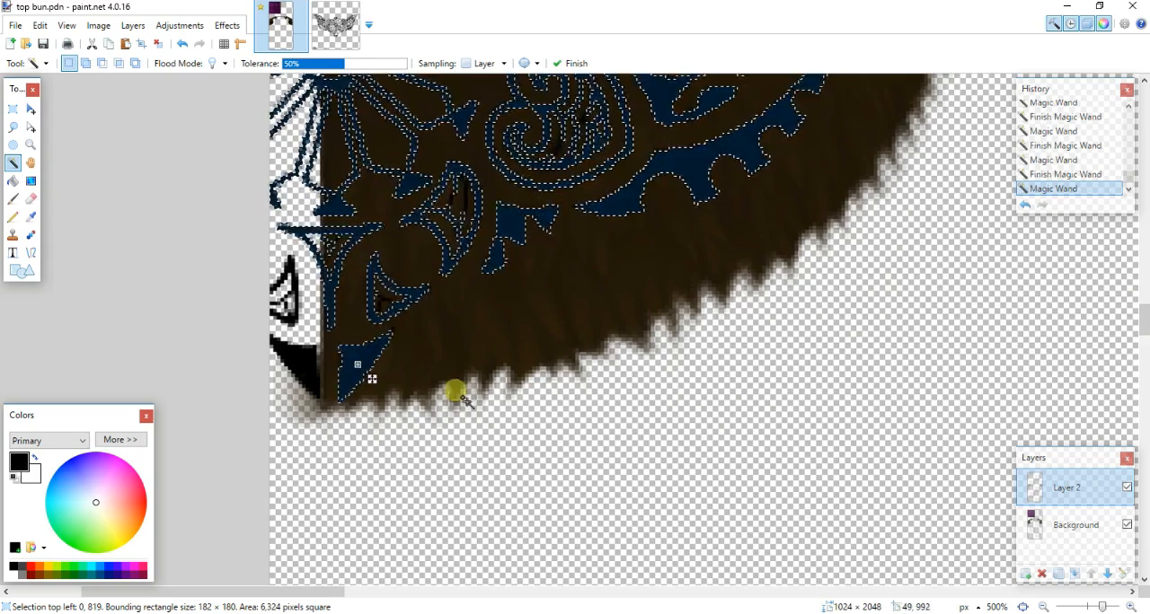
scroll(357, 363, "up", 4, "ctrl")
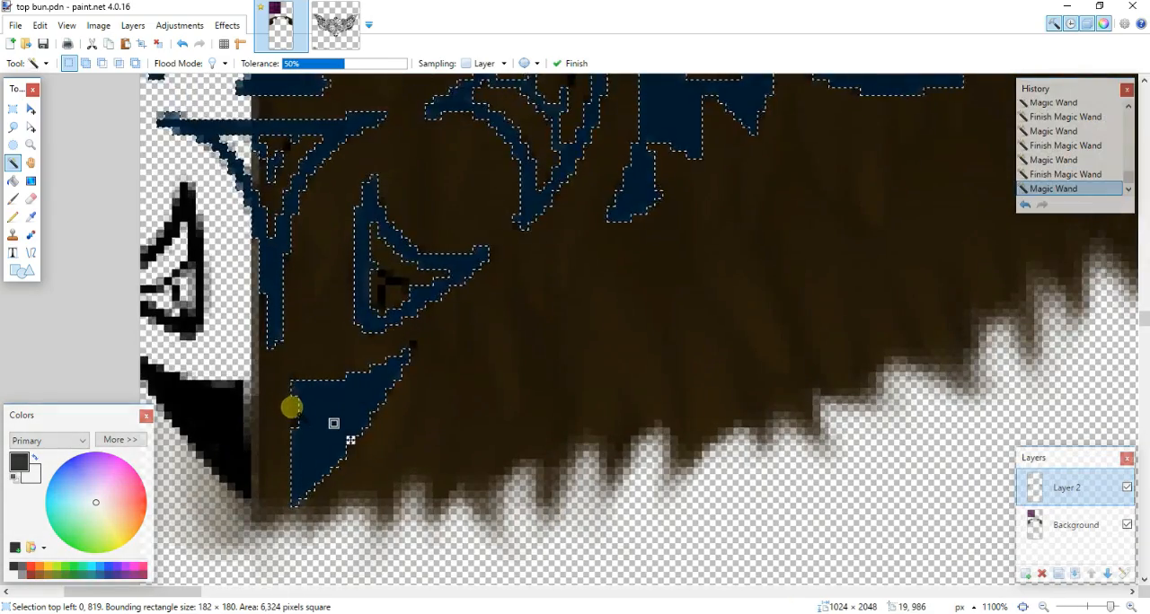
left_click(294, 409, "ctrl")
key("ctrl+z")
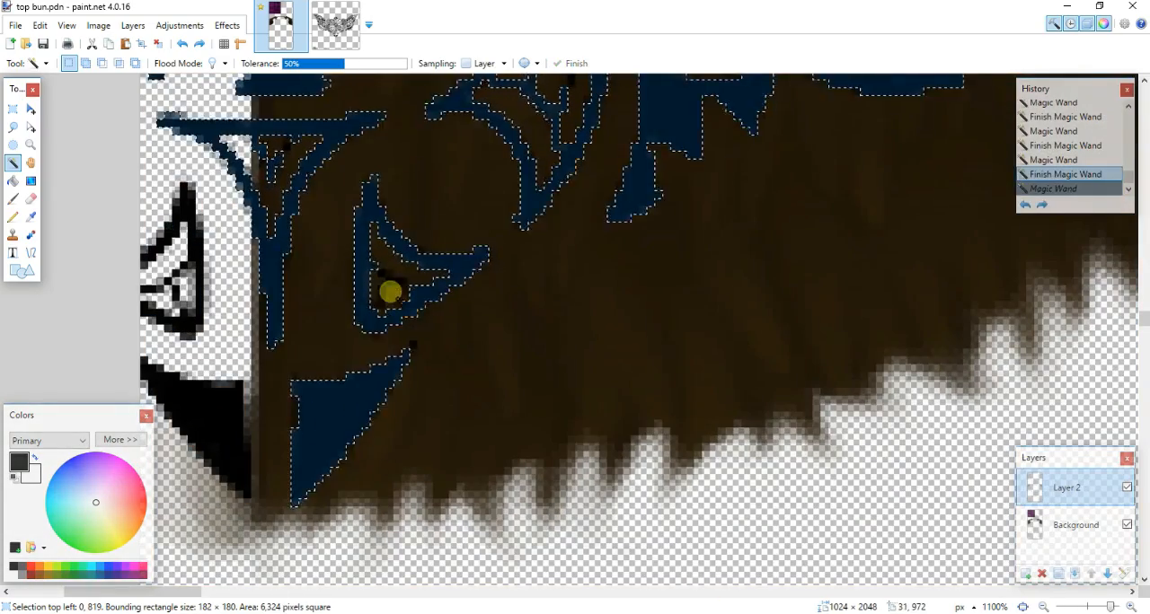
left_click(404, 281, "ctrl")
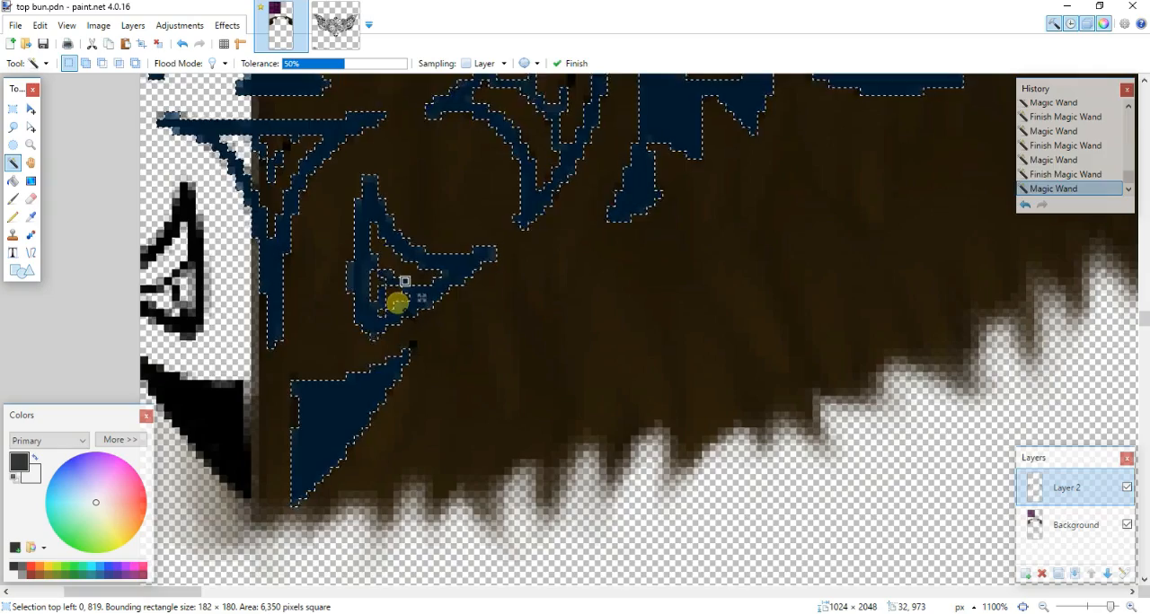
key("ctrl+z")
- Add the small triangle beside the hearts and the large spiral of the right tattoo half to the selection
scroll(441, 267, "down", 4, "ctrl")
left_click_drag(293, 594, 745, 592)
left_click_drag(1141, 345, 1142, 244)
left_click_drag(603, 593, 782, 590)
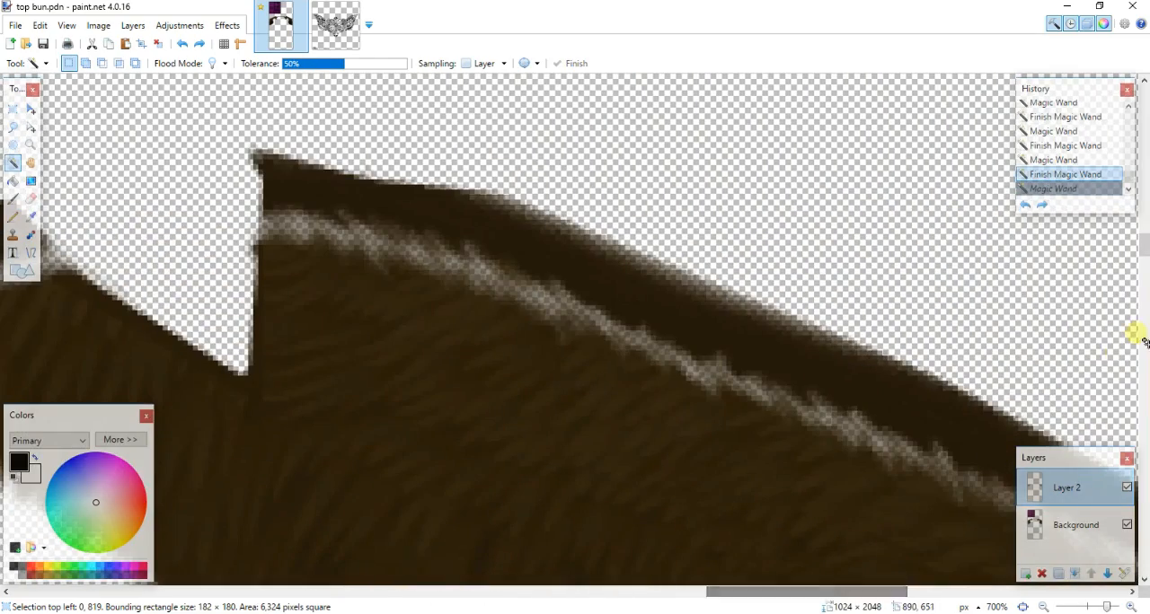
left_click_drag(1142, 244, 1138, 296)
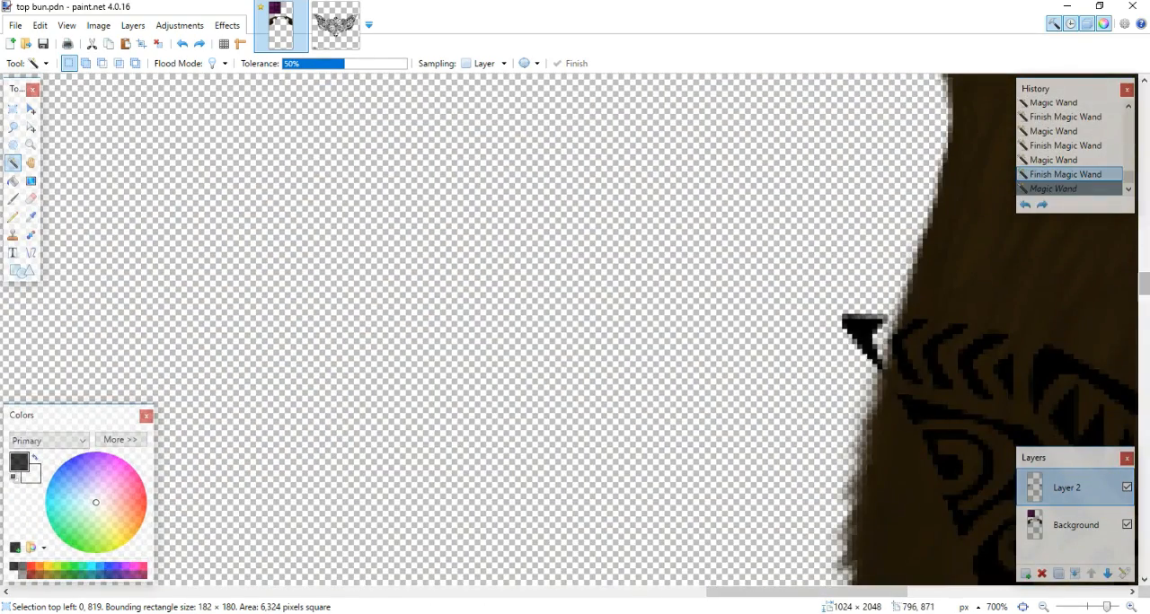
left_click_drag(711, 593, 811, 592)
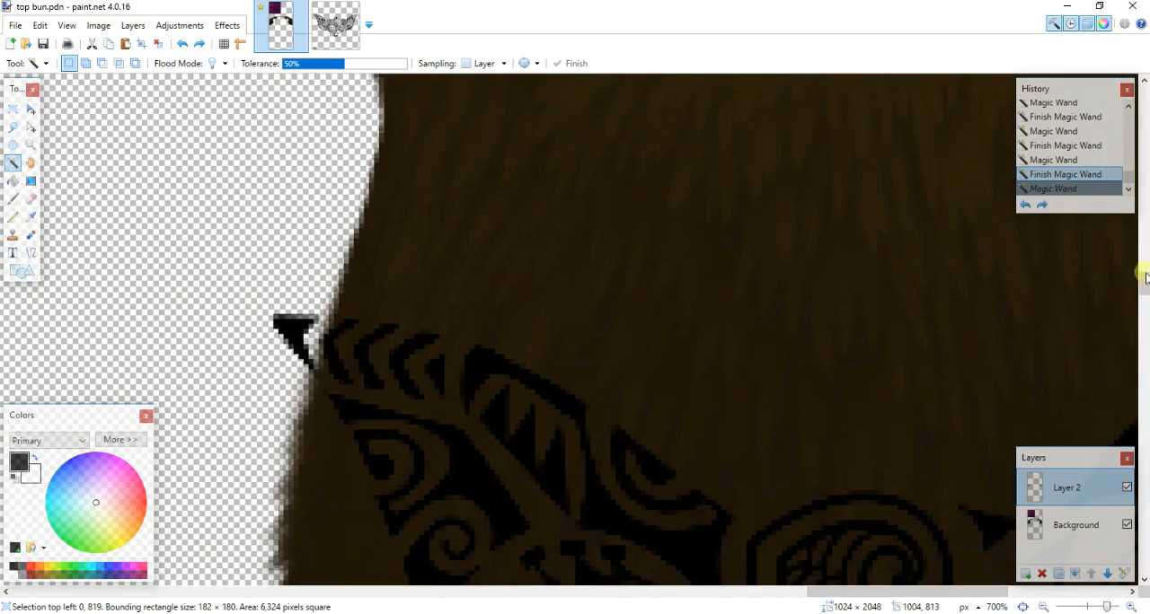
left_click_drag(1142, 276, 1142, 305)
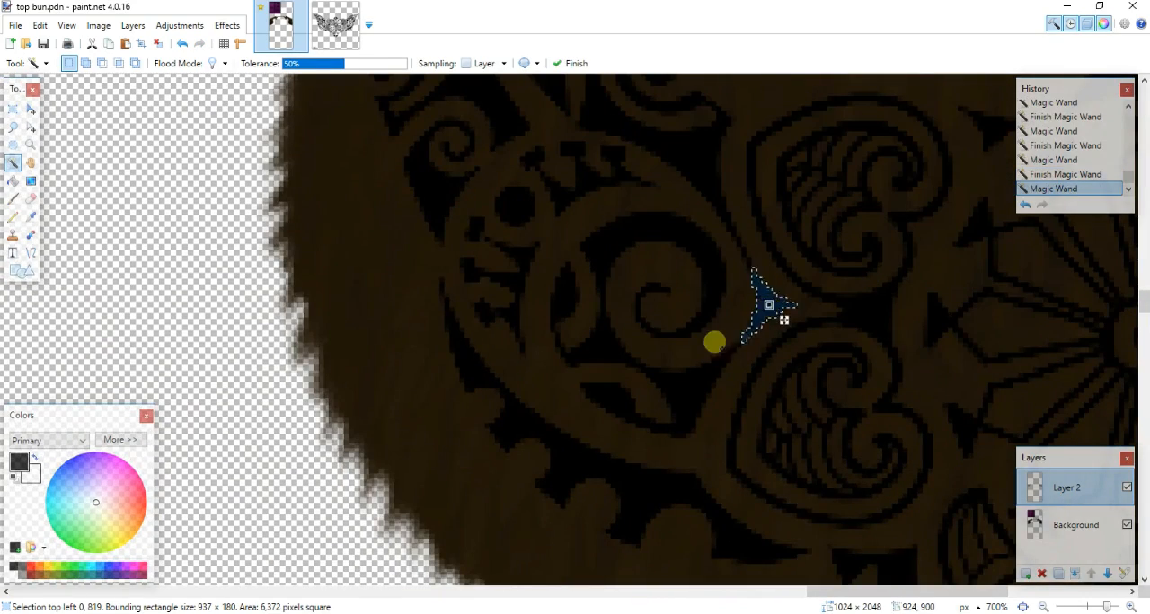
left_click(688, 385)
scroll(701, 362, "down", 3, "ctrl")
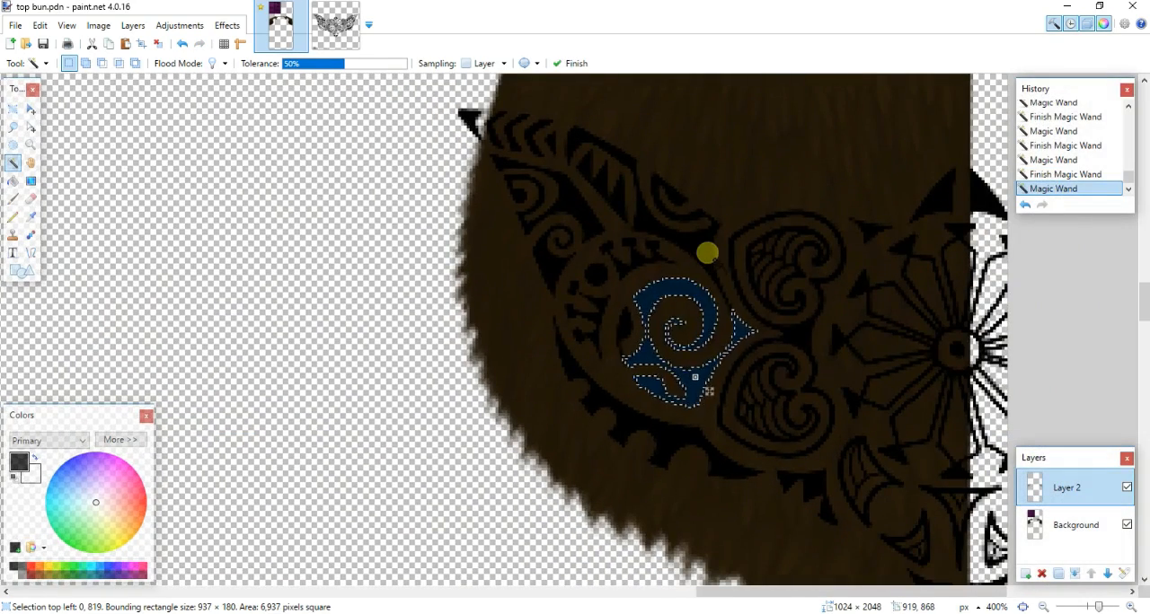
- Add the right wing's upper shapes, teeth, dot, small spiral, tip chevrons and scalloped lower band to the selection
left_click(634, 258, "ctrl")
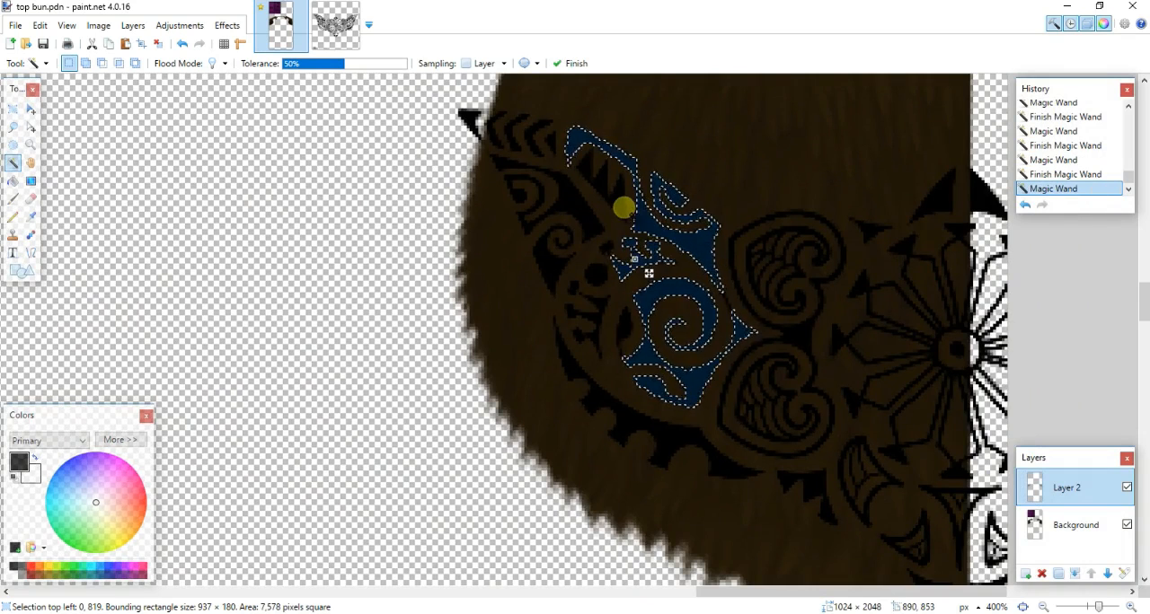
left_click(611, 285, "ctrl")
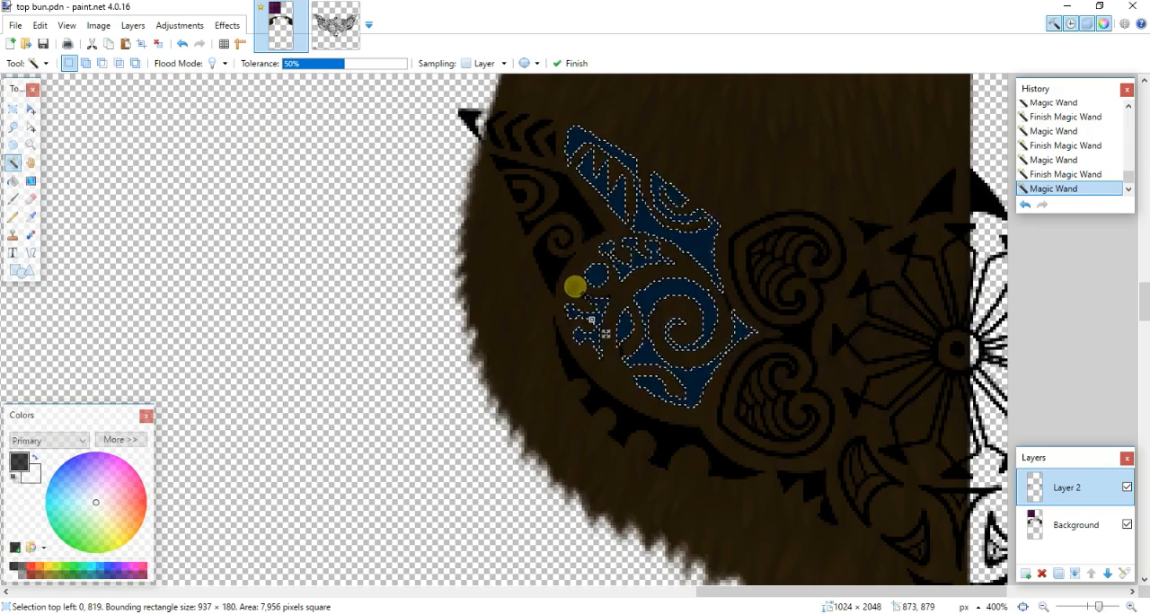
left_click(543, 259, "ctrl")
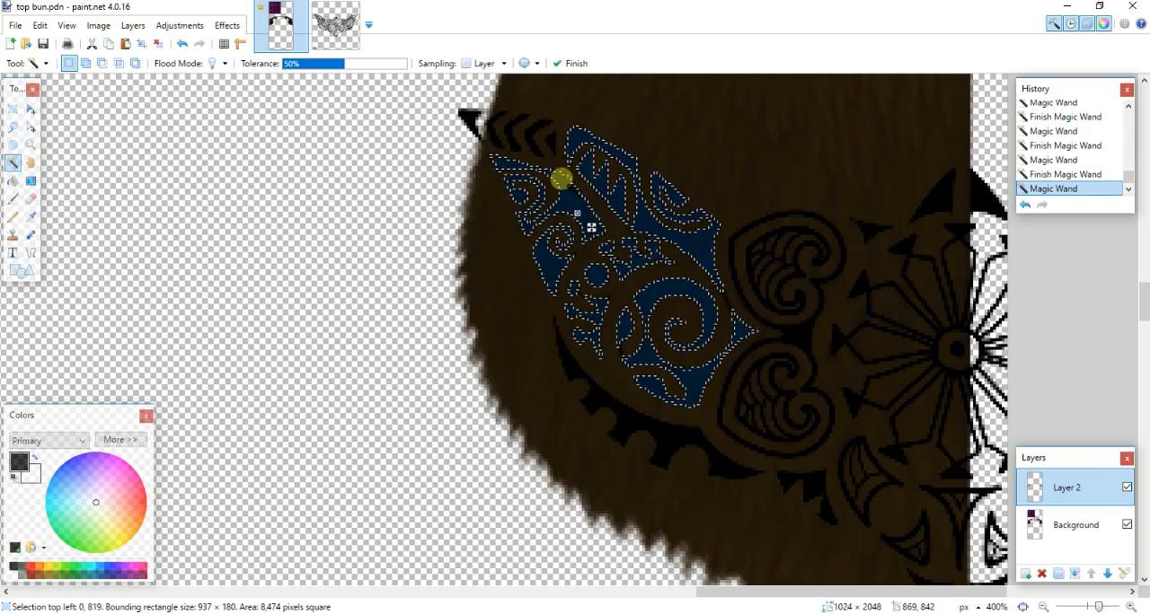
left_click(543, 150, "ctrl")
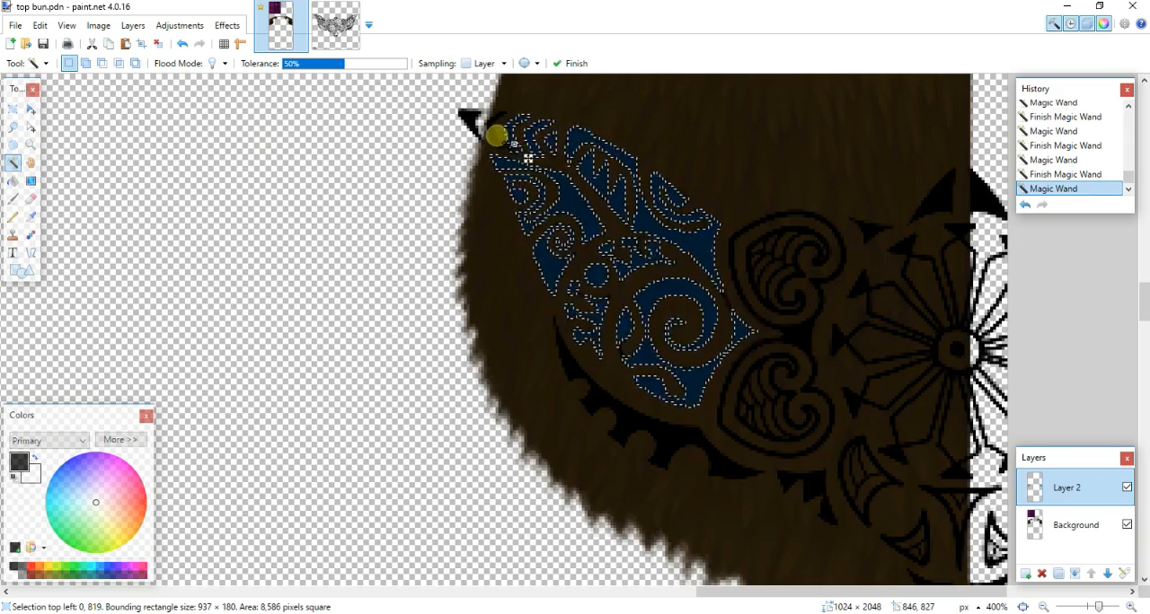
left_click(508, 150, "ctrl")
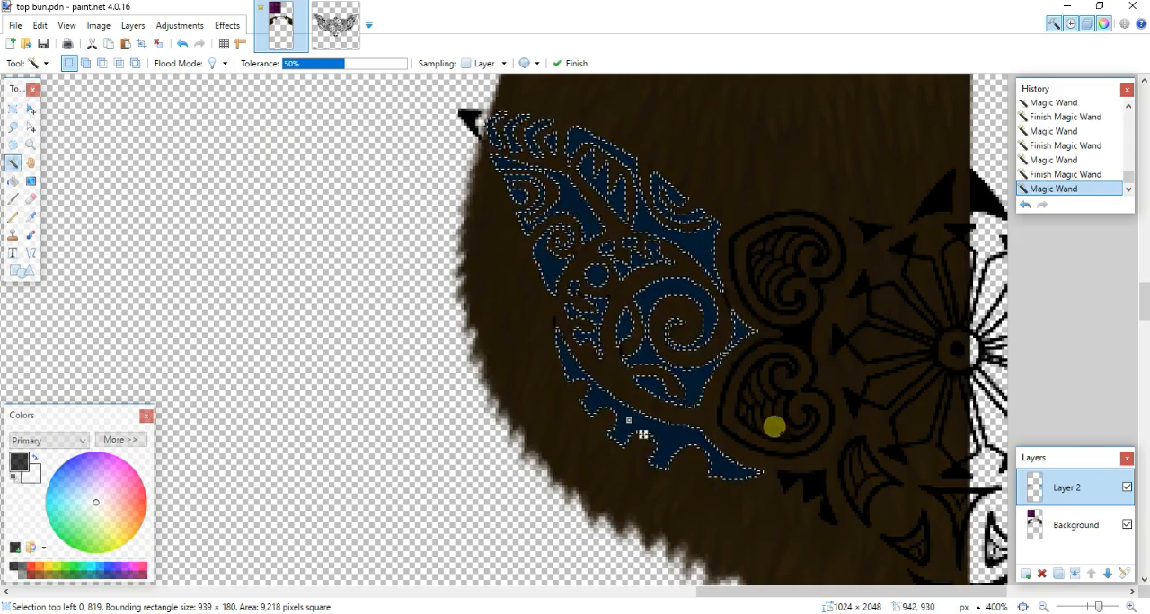
- Add the right half's heart outlines, flower, feathered spirals inside the hearts and toothed cluster below them to the selection
left_click(810, 334, "ctrl")
left_click(848, 349, "ctrl")
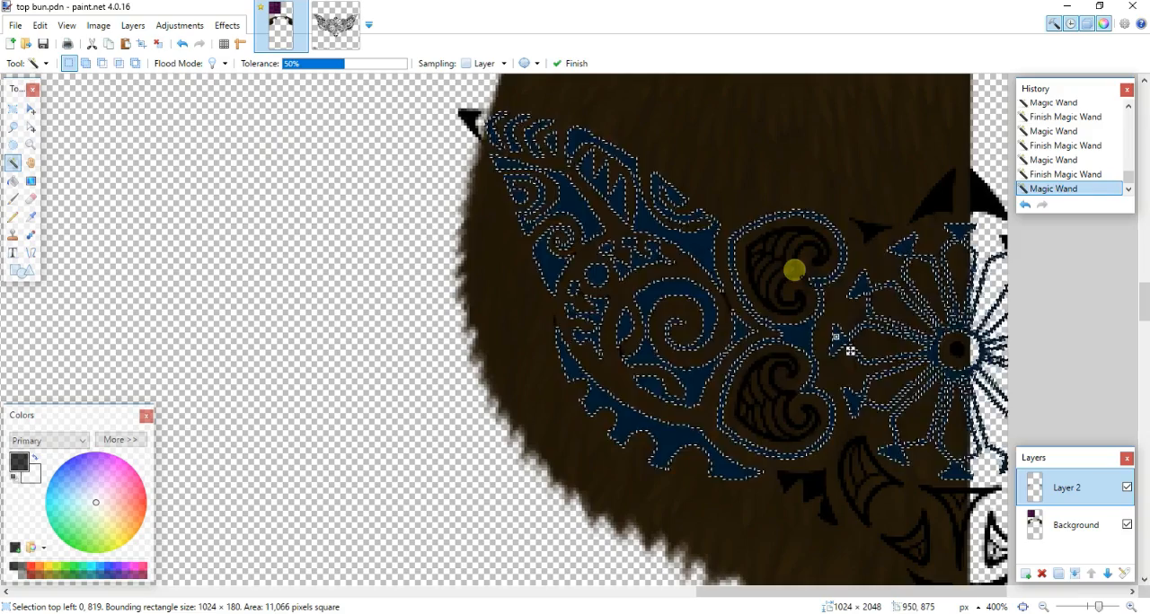
left_click(799, 269, "ctrl")
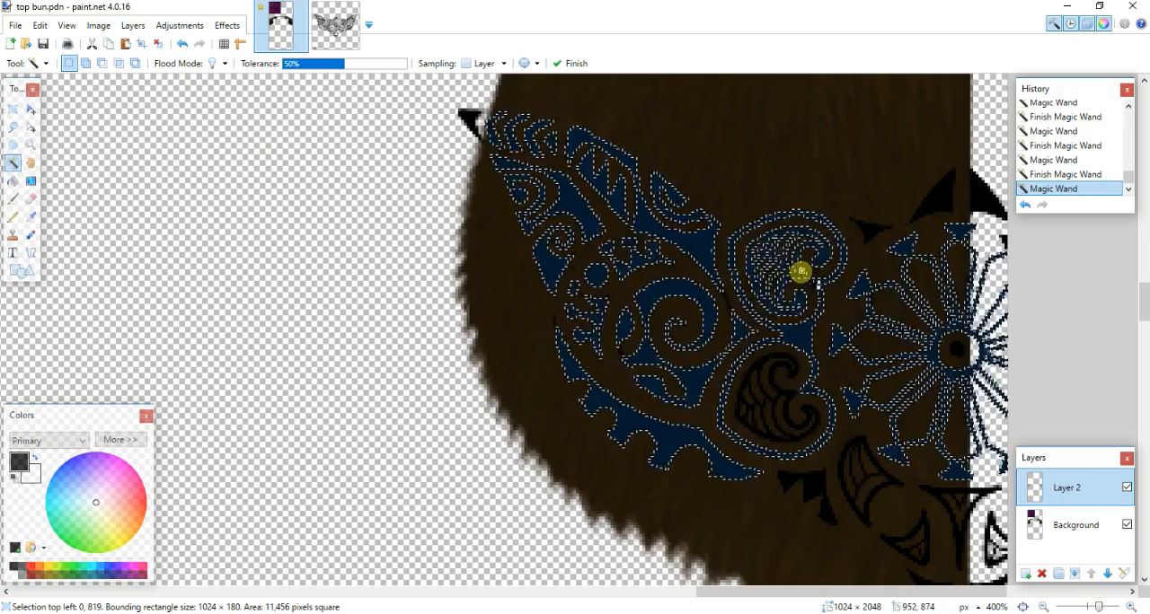
left_click(786, 402, "ctrl")
left_click(859, 509, "ctrl")
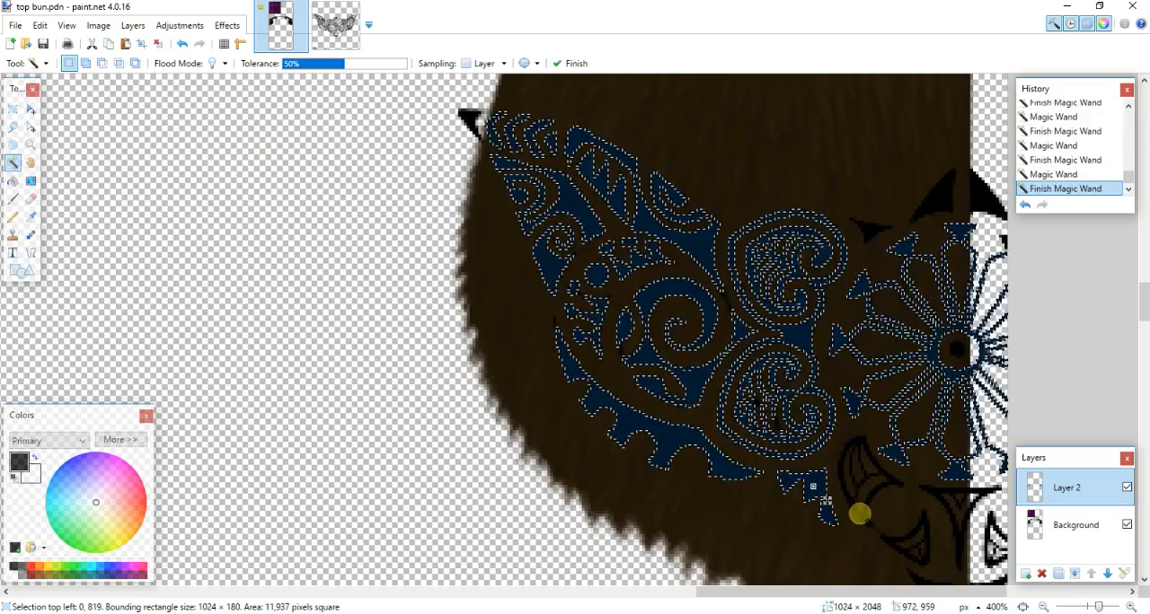
- Add the right half's curved leaf, the spikes above the flower and the pointed ornaments below it to the selection
left_click(937, 492, "ctrl")
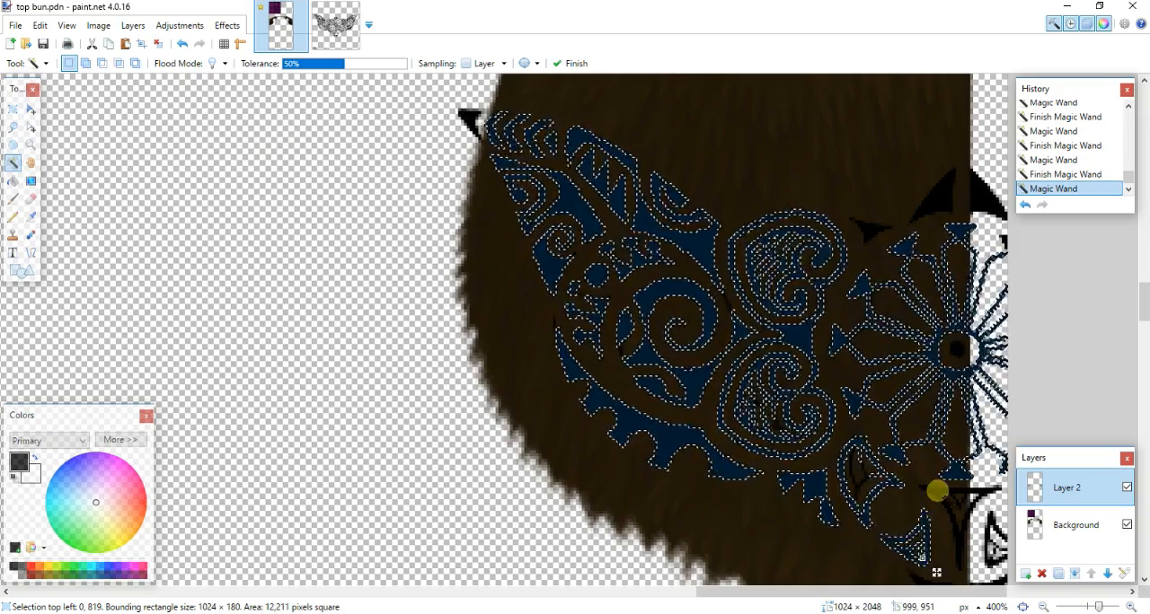
left_click(934, 205, "ctrl")
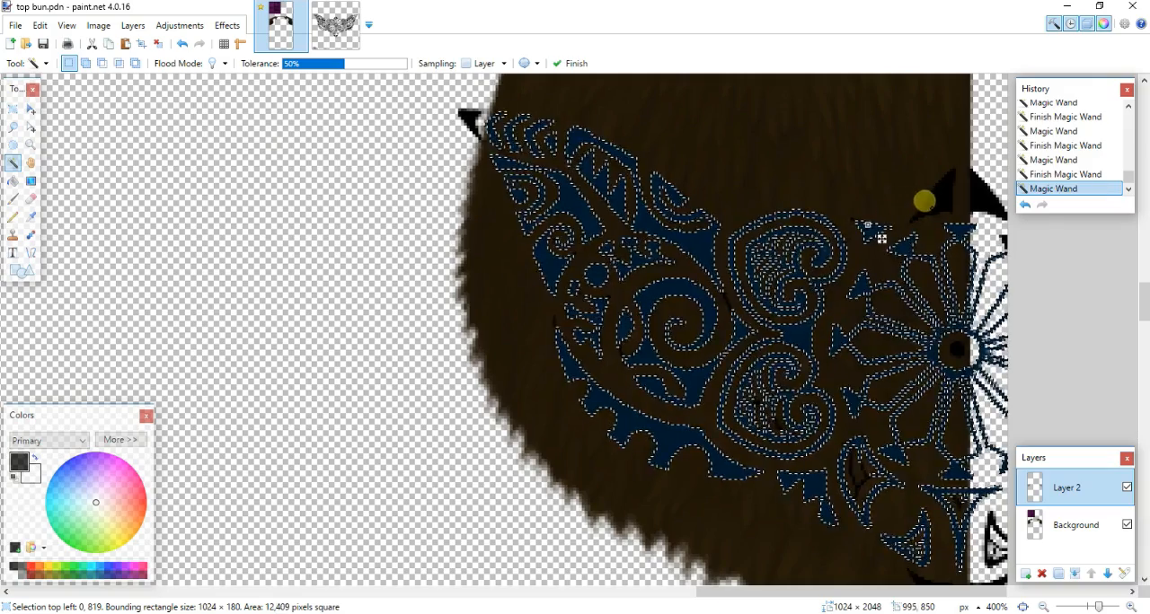
left_click(981, 200, "ctrl")
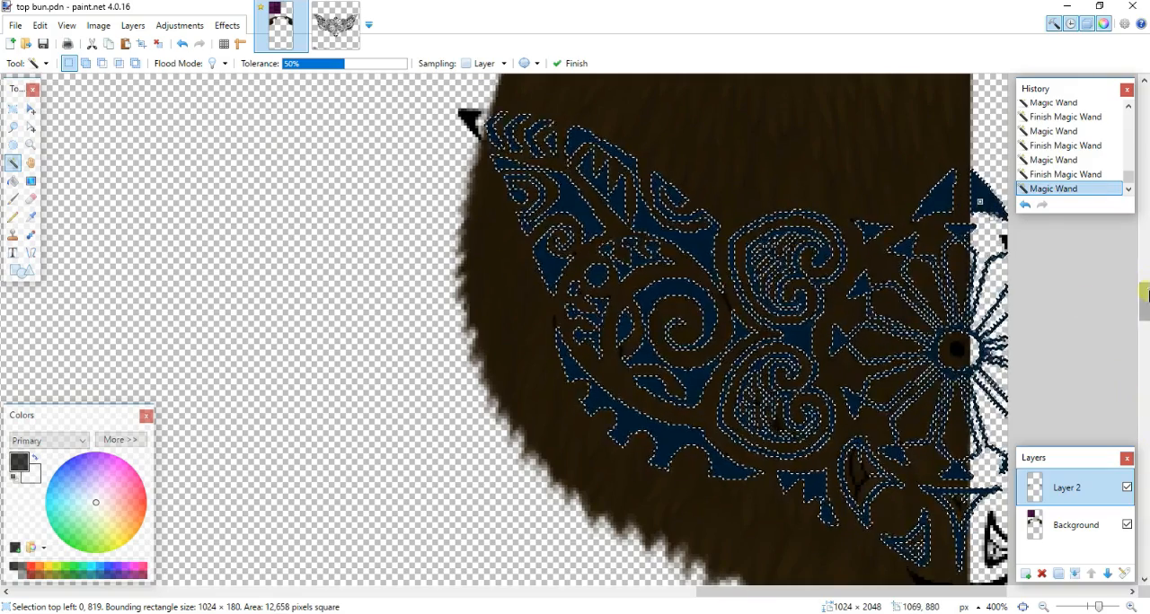
left_click_drag(1144, 301, 1141, 313)
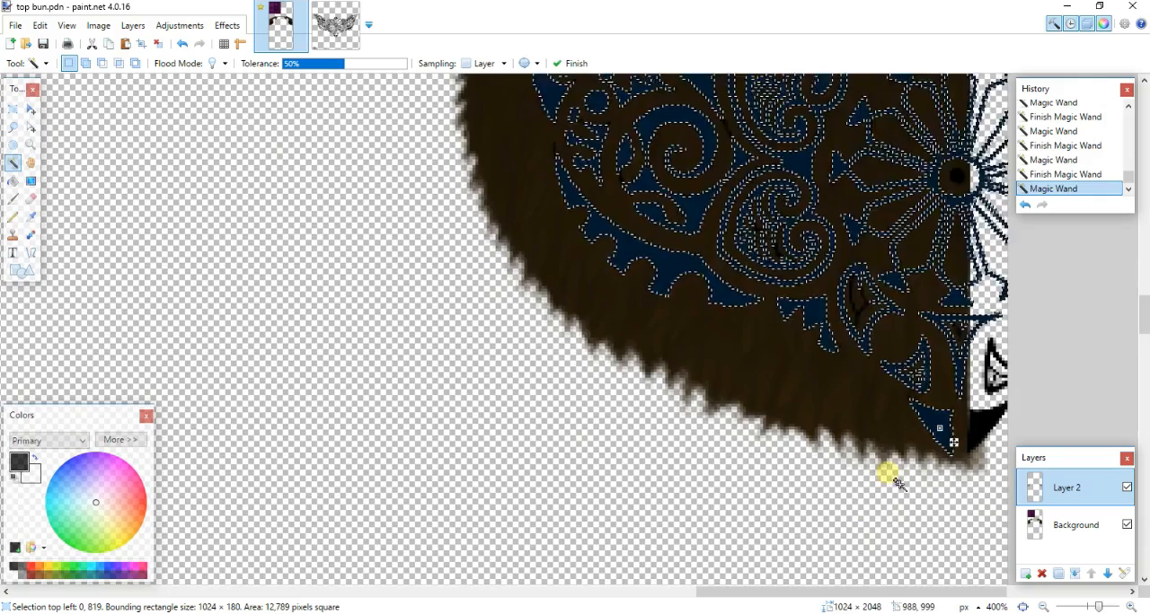
scroll(704, 399, "down", 5, "ctrl")
scroll(715, 373, "up", 2, "ctrl")
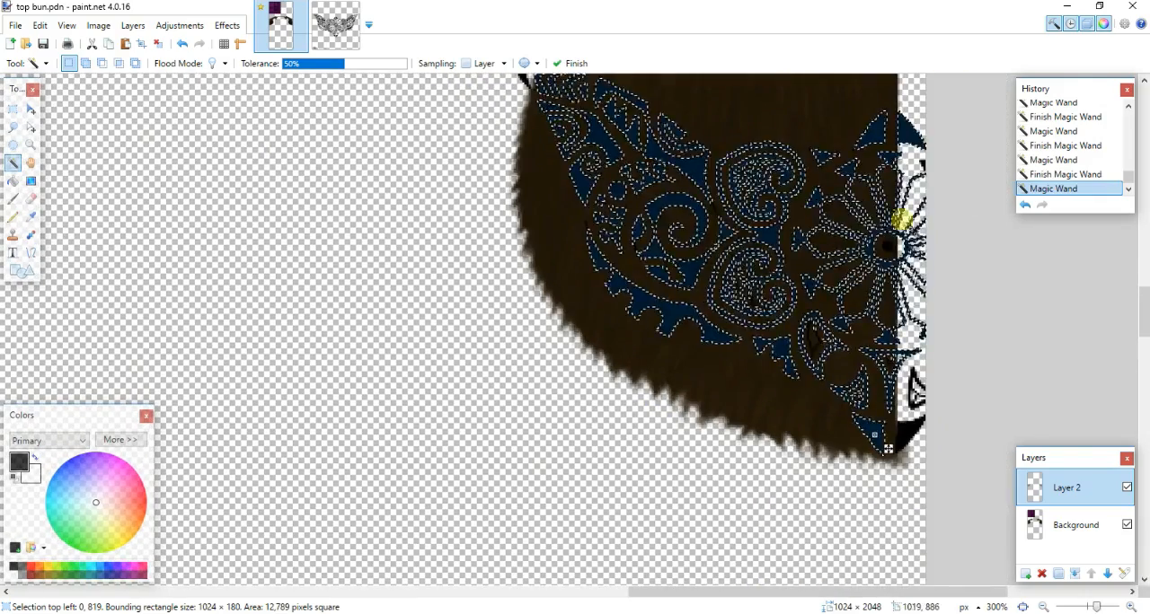
scroll(467, 365, "down", 7, "ctrl")
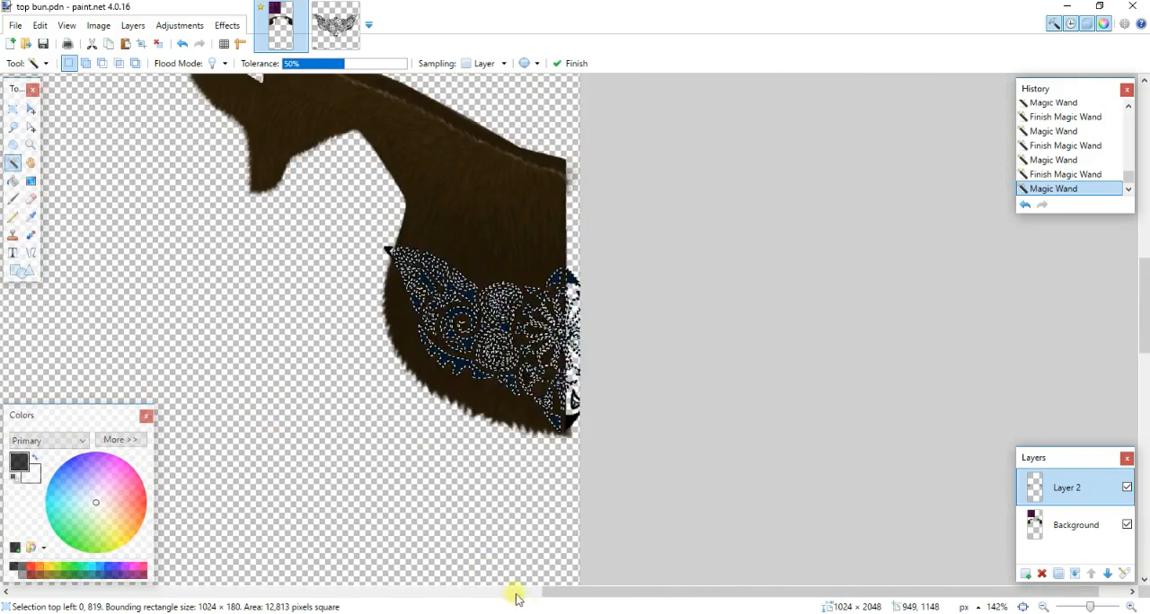
left_click_drag(559, 599, 159, 591)
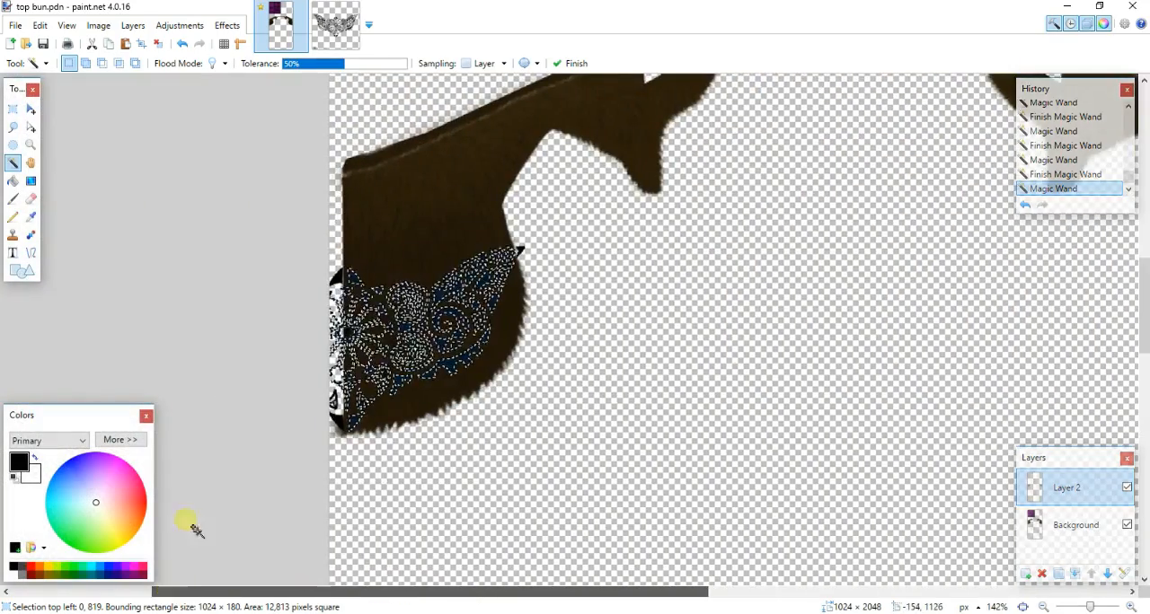
- Add the flower's centre ring and the dark tip ornaments above and below it at the texture's left edge to the selection
scroll(264, 406, "up", 7, "ctrl")
scroll(263, 406, "up", 1, "ctrl")
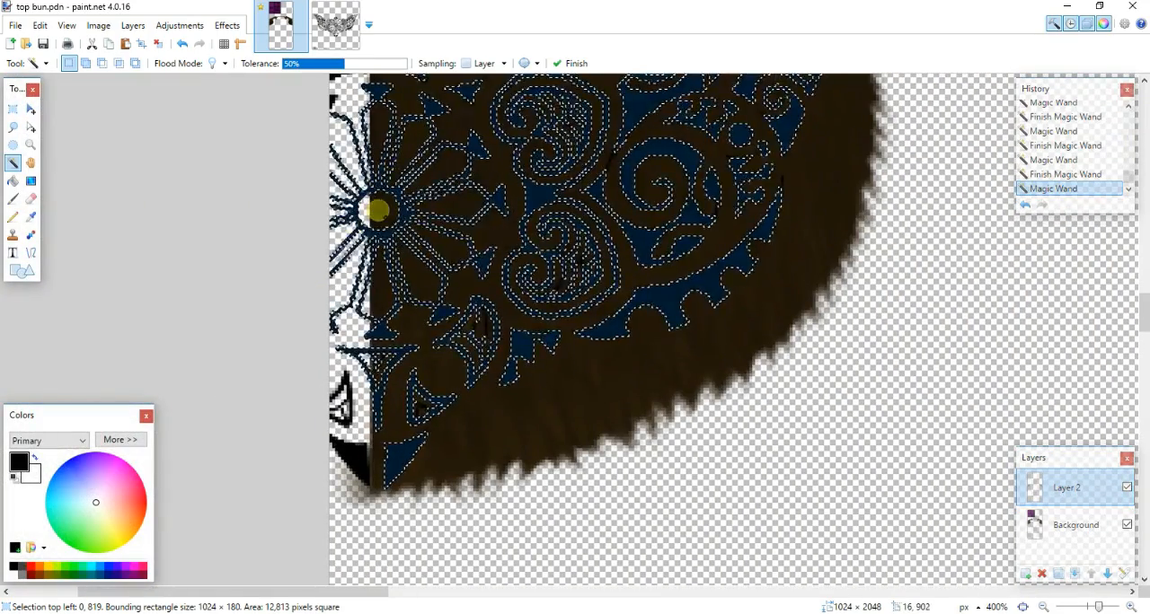
left_click(379, 211, "ctrl")
left_click(364, 458, "ctrl")
scroll(404, 405, "down", 1, "ctrl")
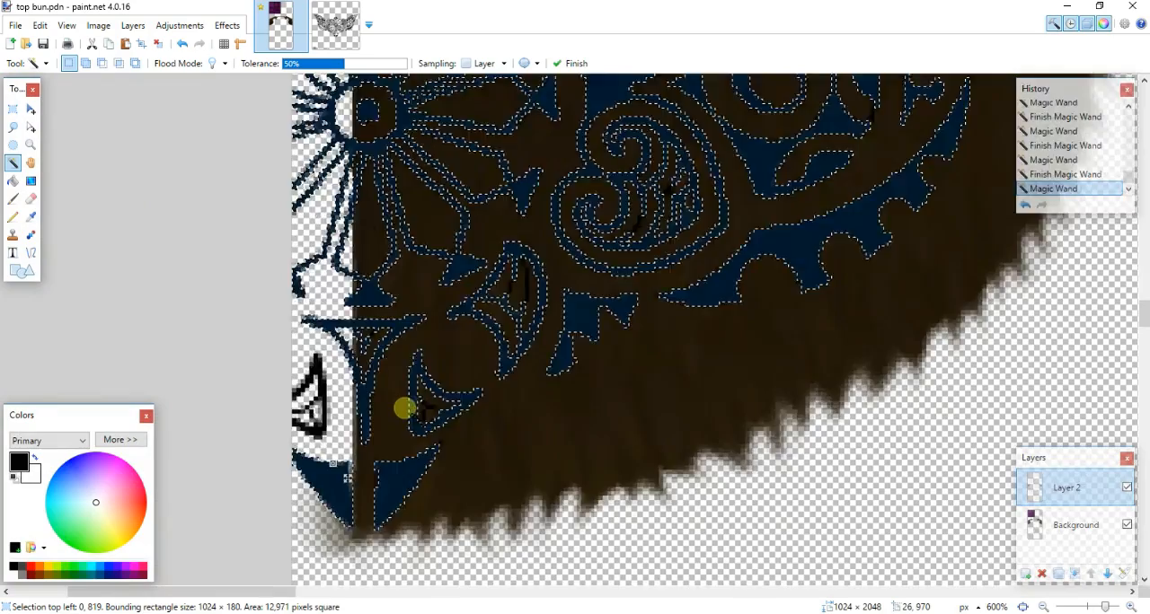
left_click(367, 147, "ctrl")
scroll(813, 254, "down", 2, "ctrl")
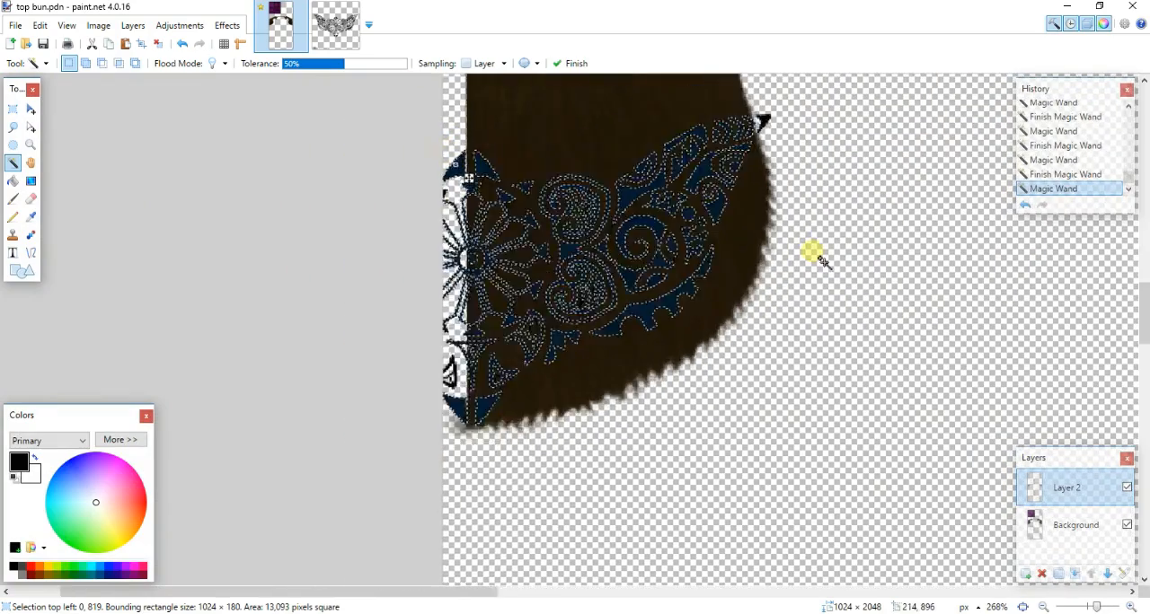
- Erase the selected tattoo shapes on both hairline pieces from the Background layer
left_click_drag(496, 592, 755, 481)
scroll(759, 449, "down", 3, "ctrl")
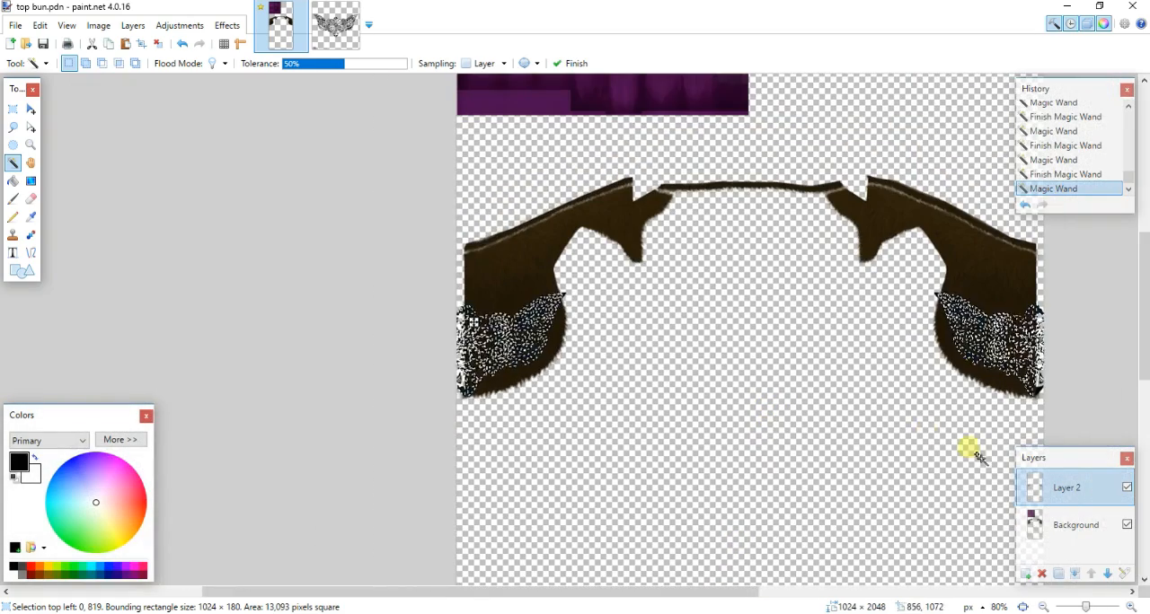
left_click(1038, 519)
key("Delete")
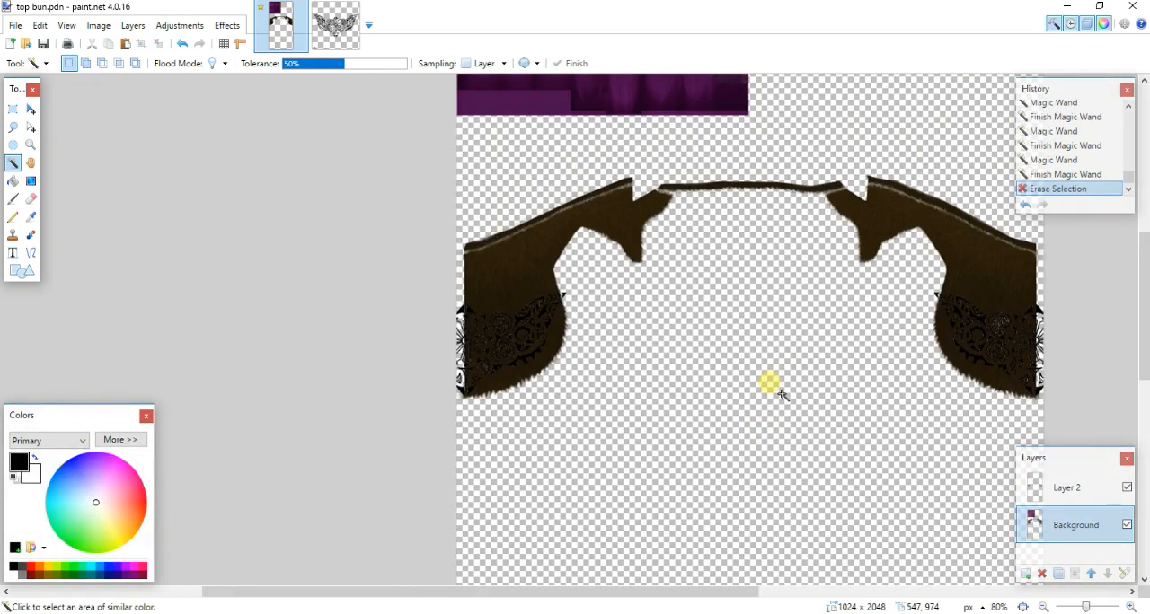
- Hide Layer 2, flatten the image and save it as top bun.png
left_click(1127, 487)
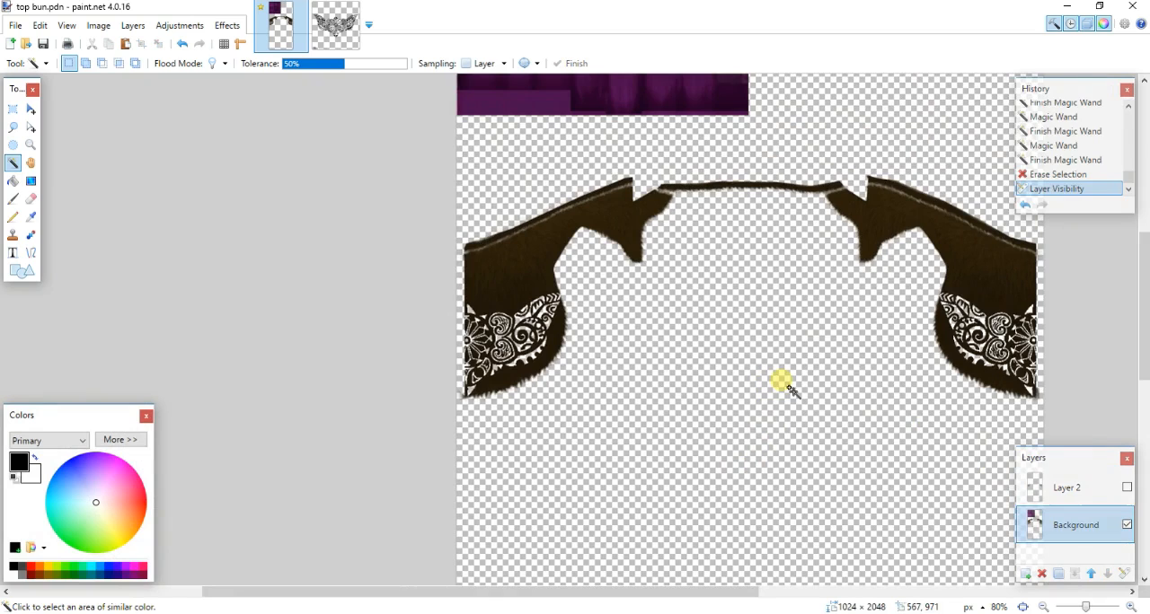
key("ctrl+shift+f")
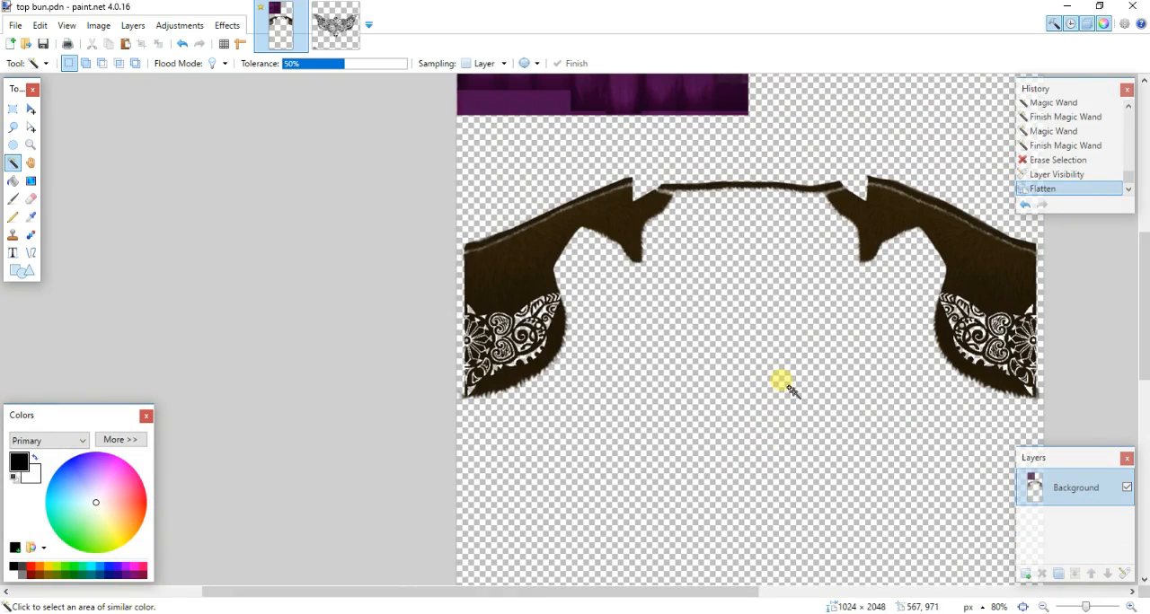
key("ctrl+s")
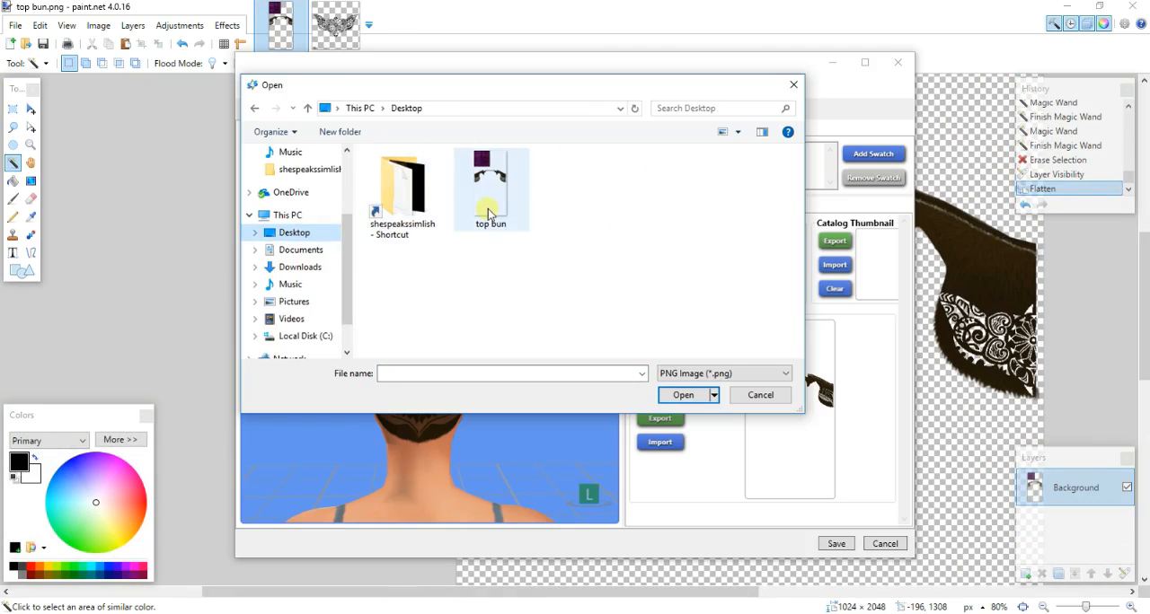
- Import the carved top bun.png as the diffuse texture in Sims 4 Studio and save the tutorial top bun package
double_click(487, 206)
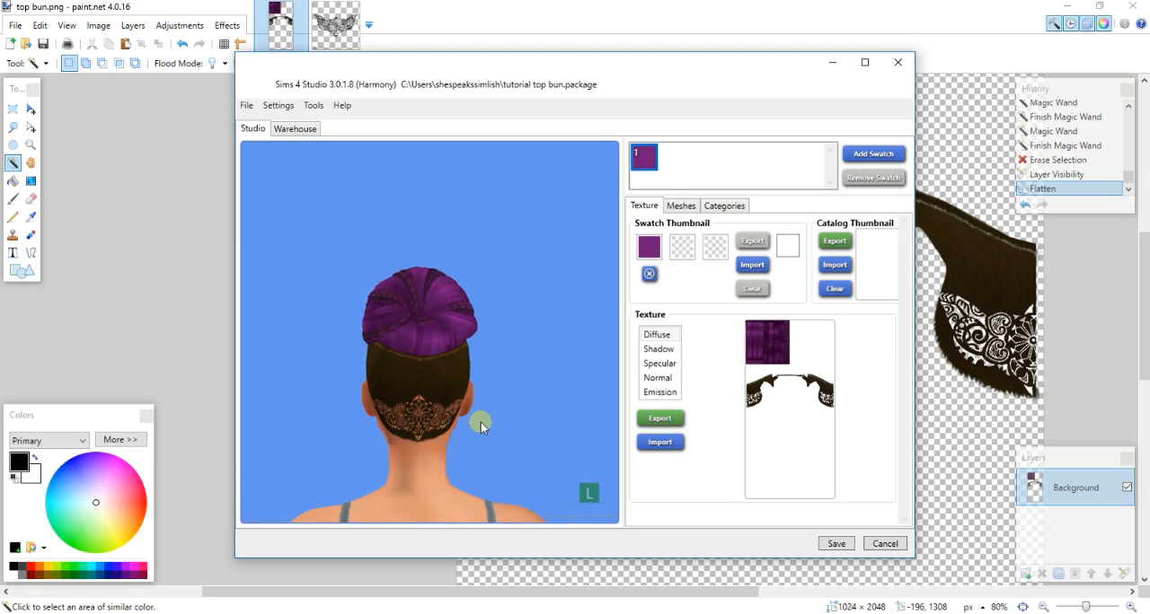
right_click_drag(439, 416, 390, 423)
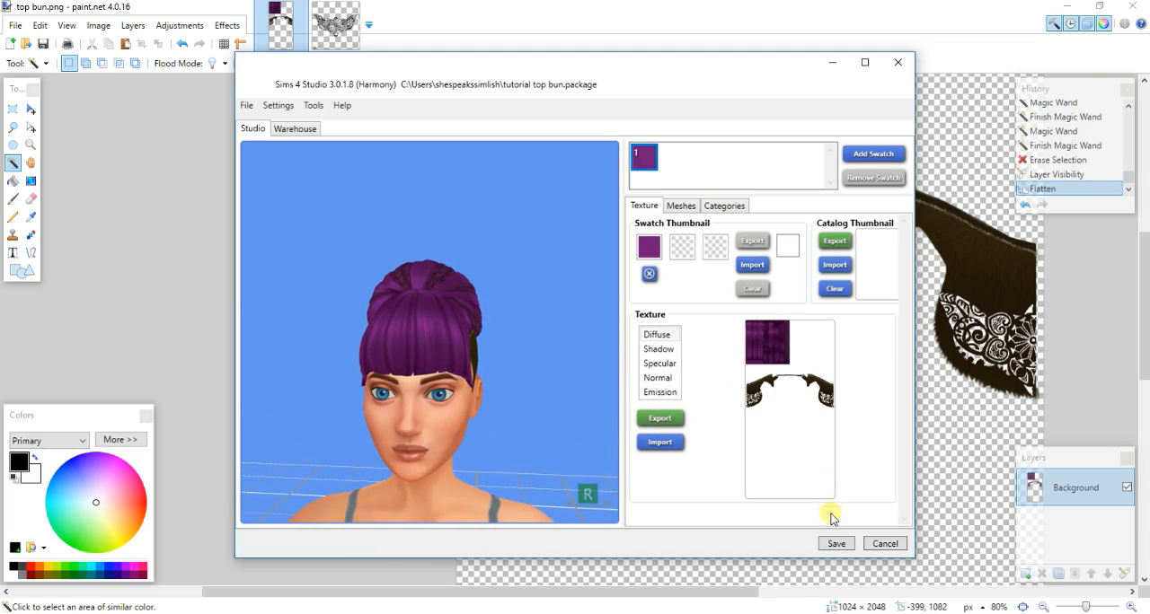
left_click(837, 545)
left_click(591, 353)
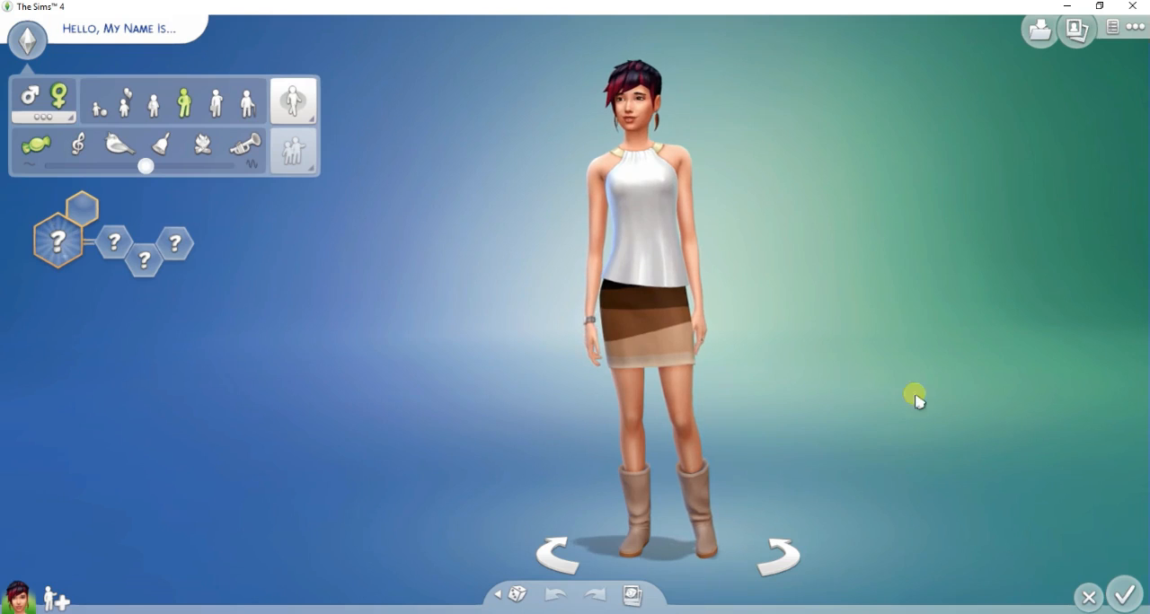
- In The Sims 4's Create a Sim, give the Sim the purple custom top bun hairstyle from the feminine hairstyles
left_click(748, 124)
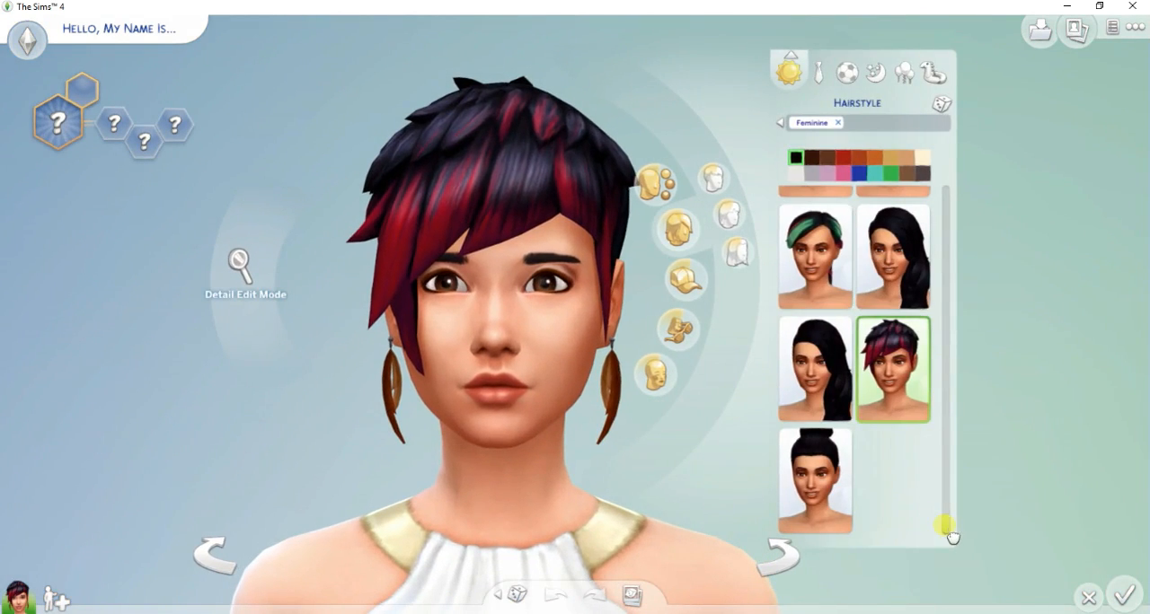
left_click_drag(950, 537, 948, 455)
left_click(815, 449)
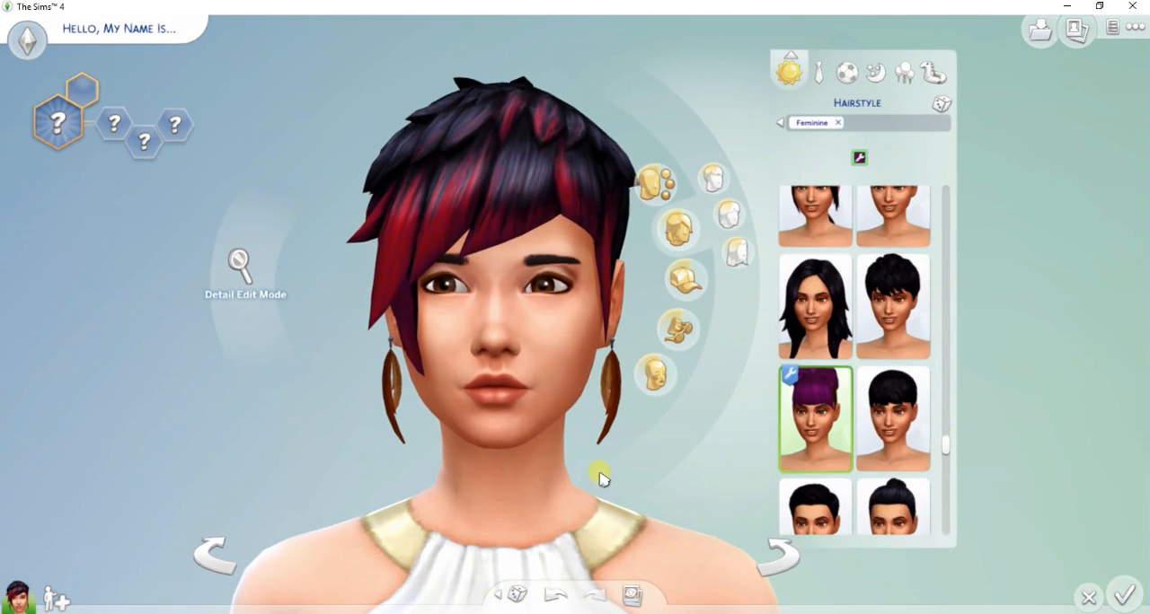
left_click(185, 444)
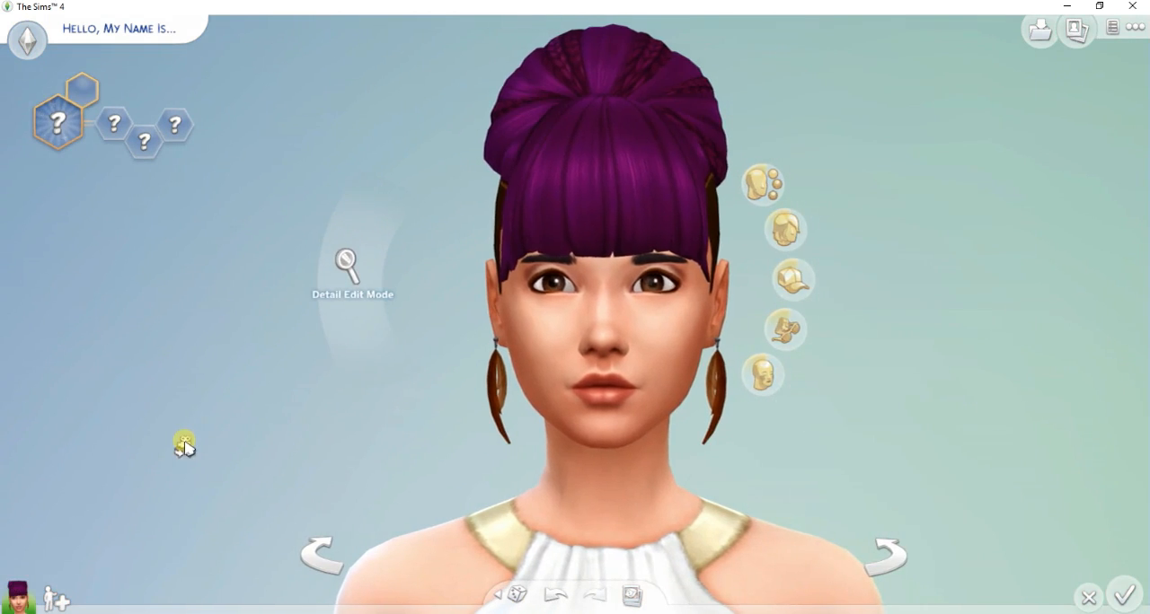
- Examine the top bun and its shaved hairline on the Sim from several angles
scroll(187, 444, "down", 5)
scroll(191, 438, "up", 5)
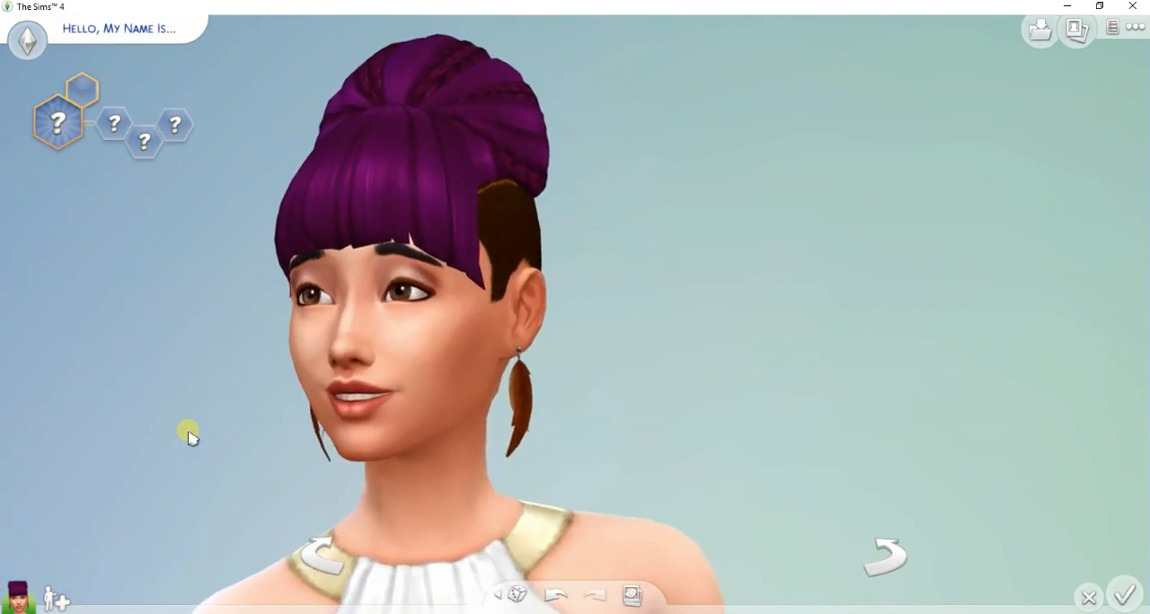
left_click_drag(189, 437, 185, 438)
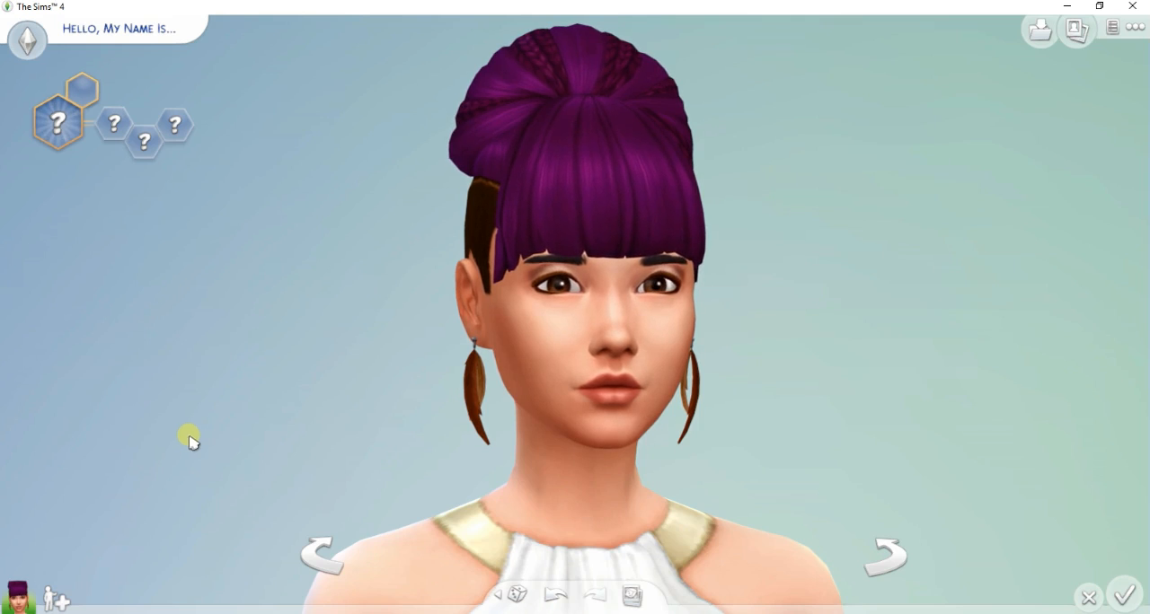
left_click_drag(99, 407, 100, 404)
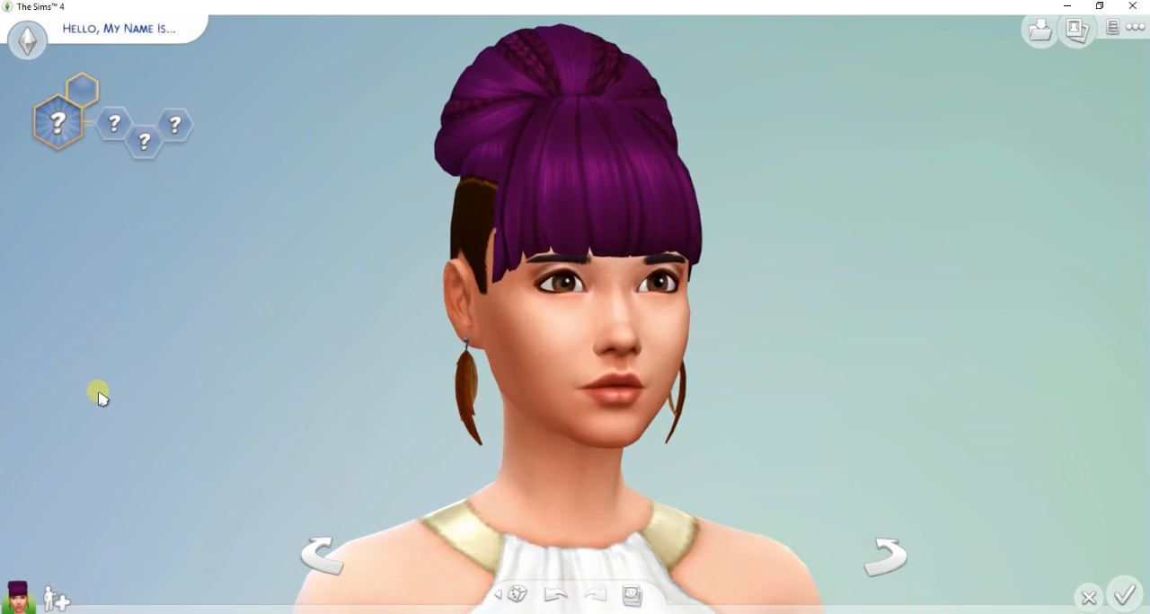